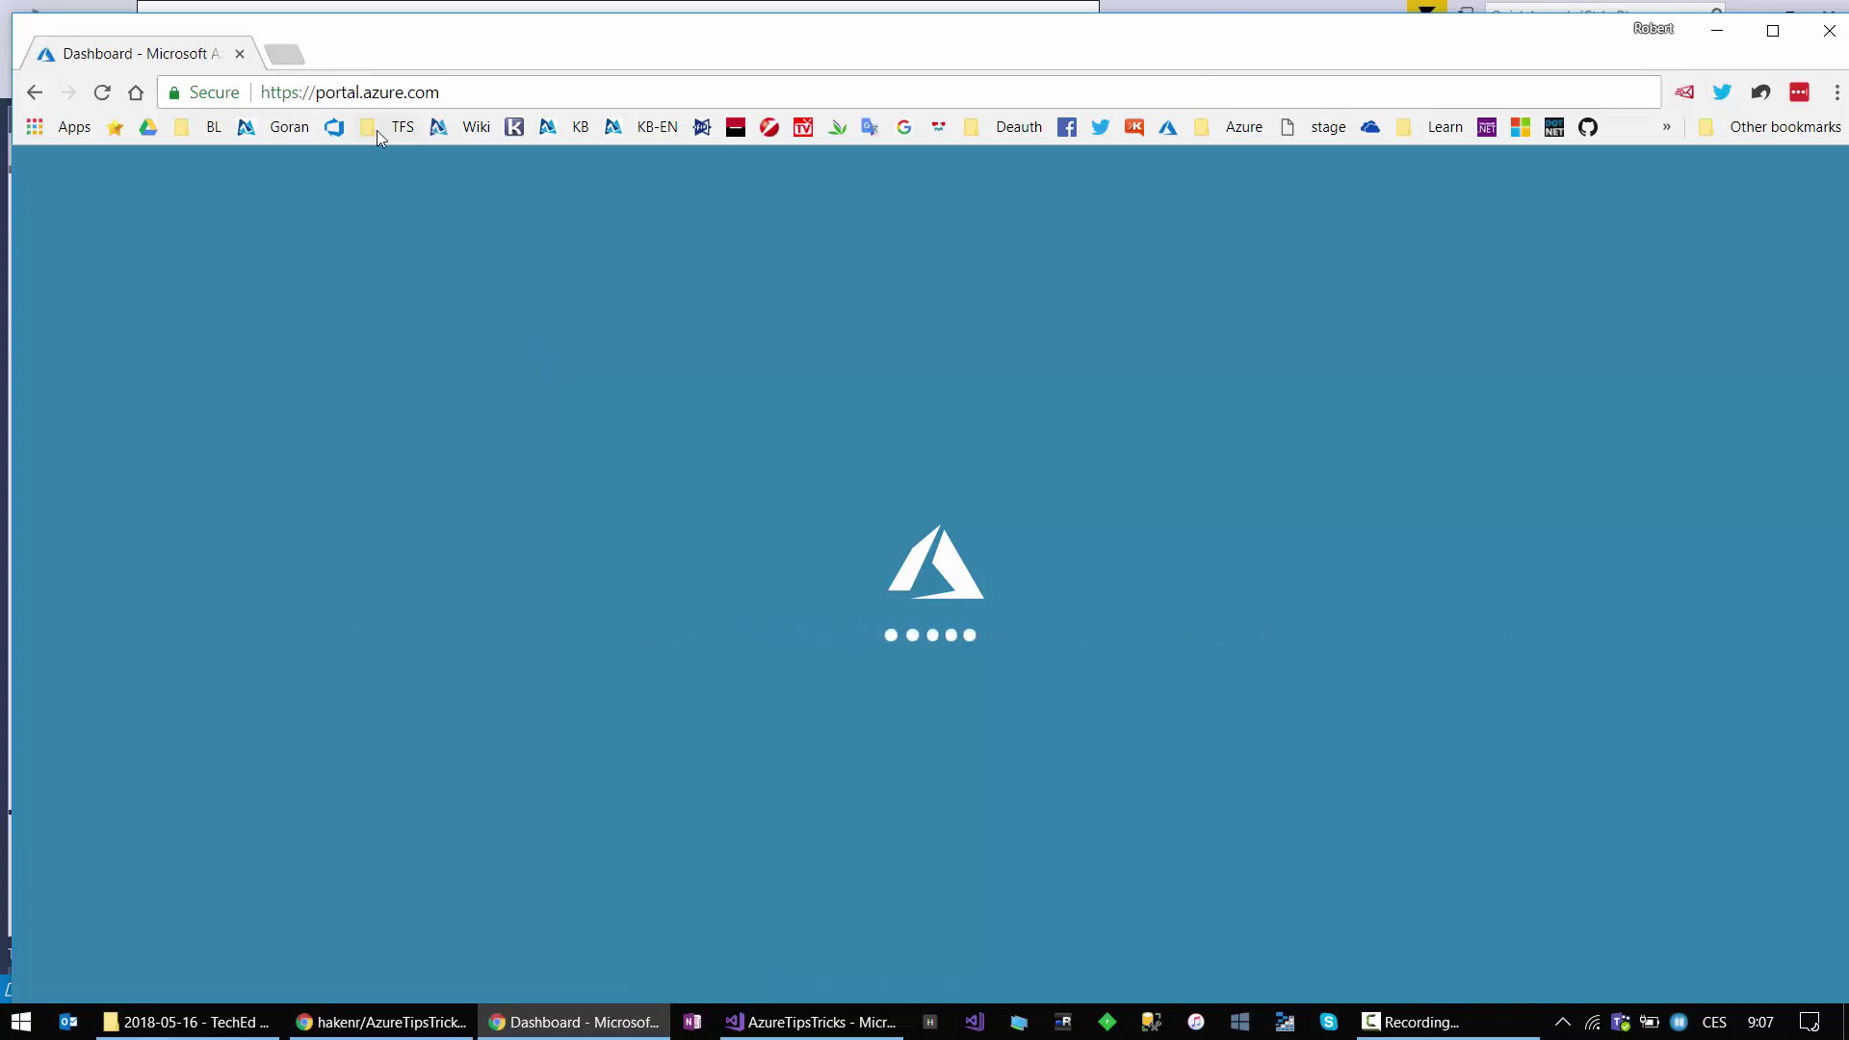
Step: Maximize the Azure portal window, check the App Service deployment progress in Visual Studio, and return to the portal
{"action": "left_click", "coordinate": [1772, 30]}
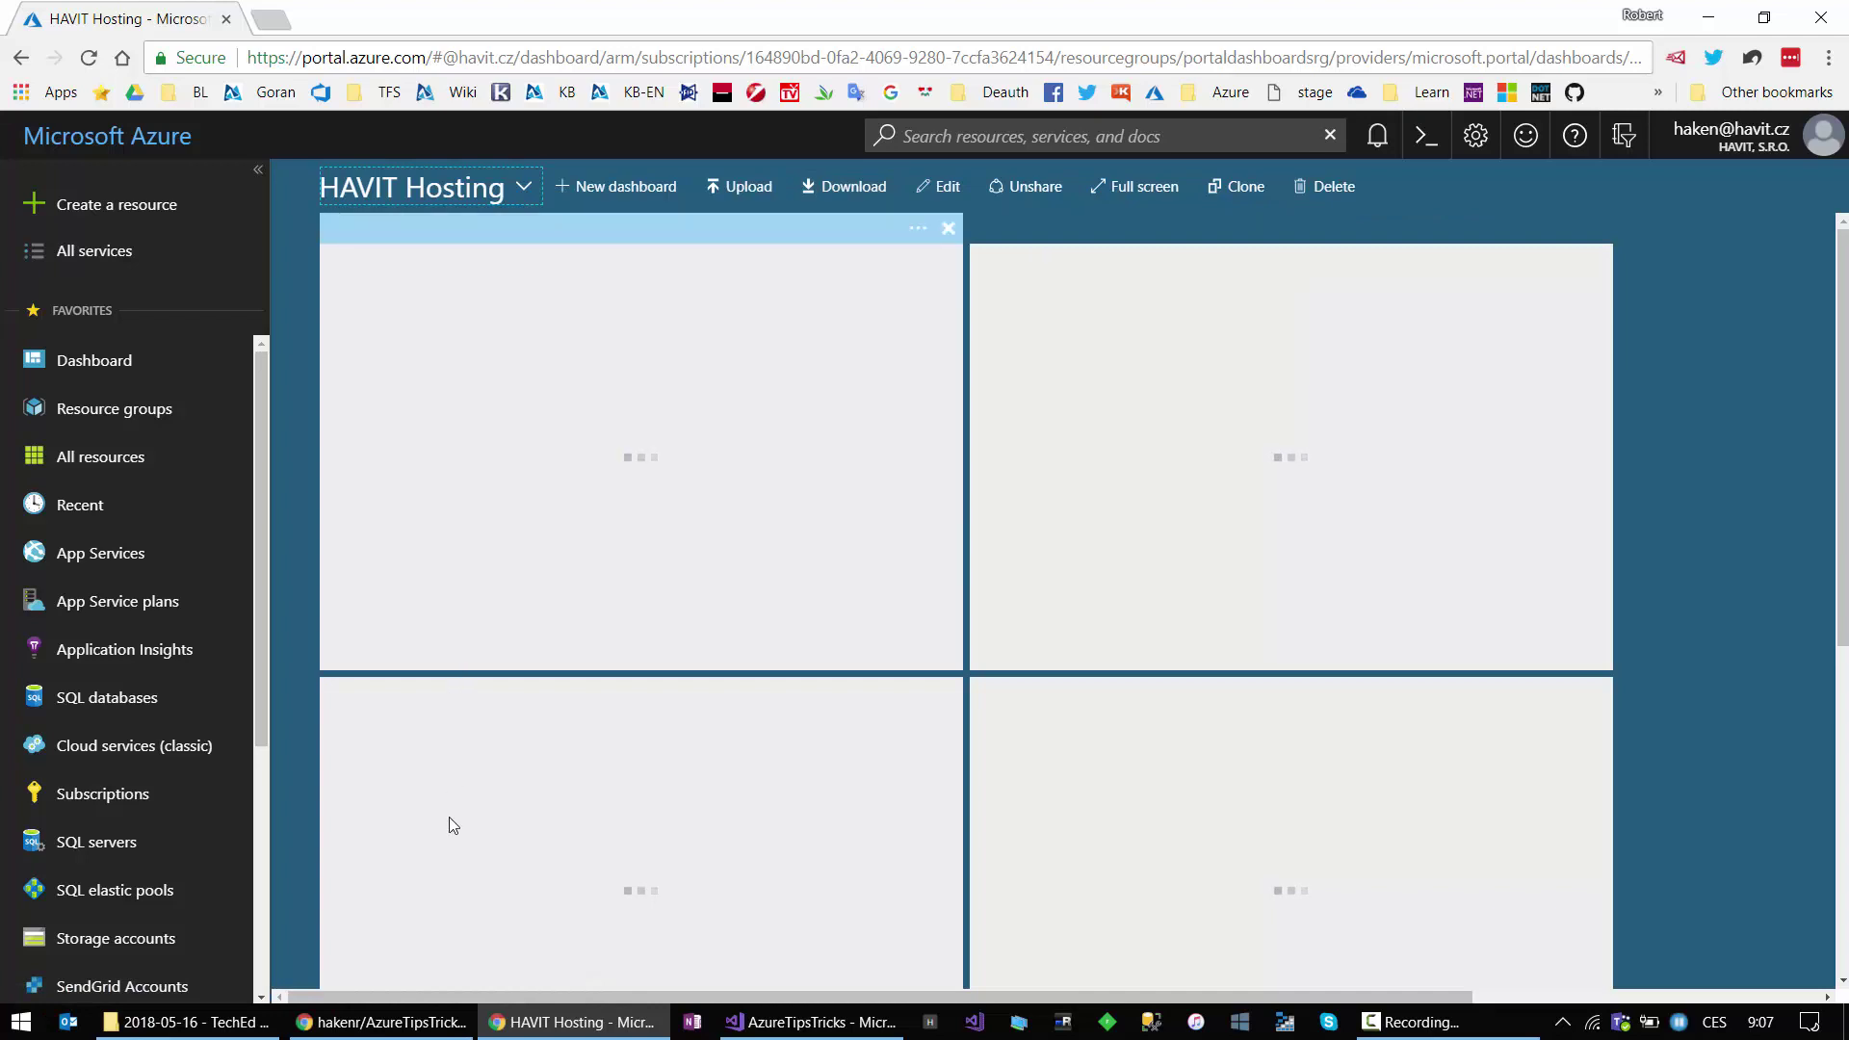
{"action": "mouse_move", "coordinate": [572, 1034]}
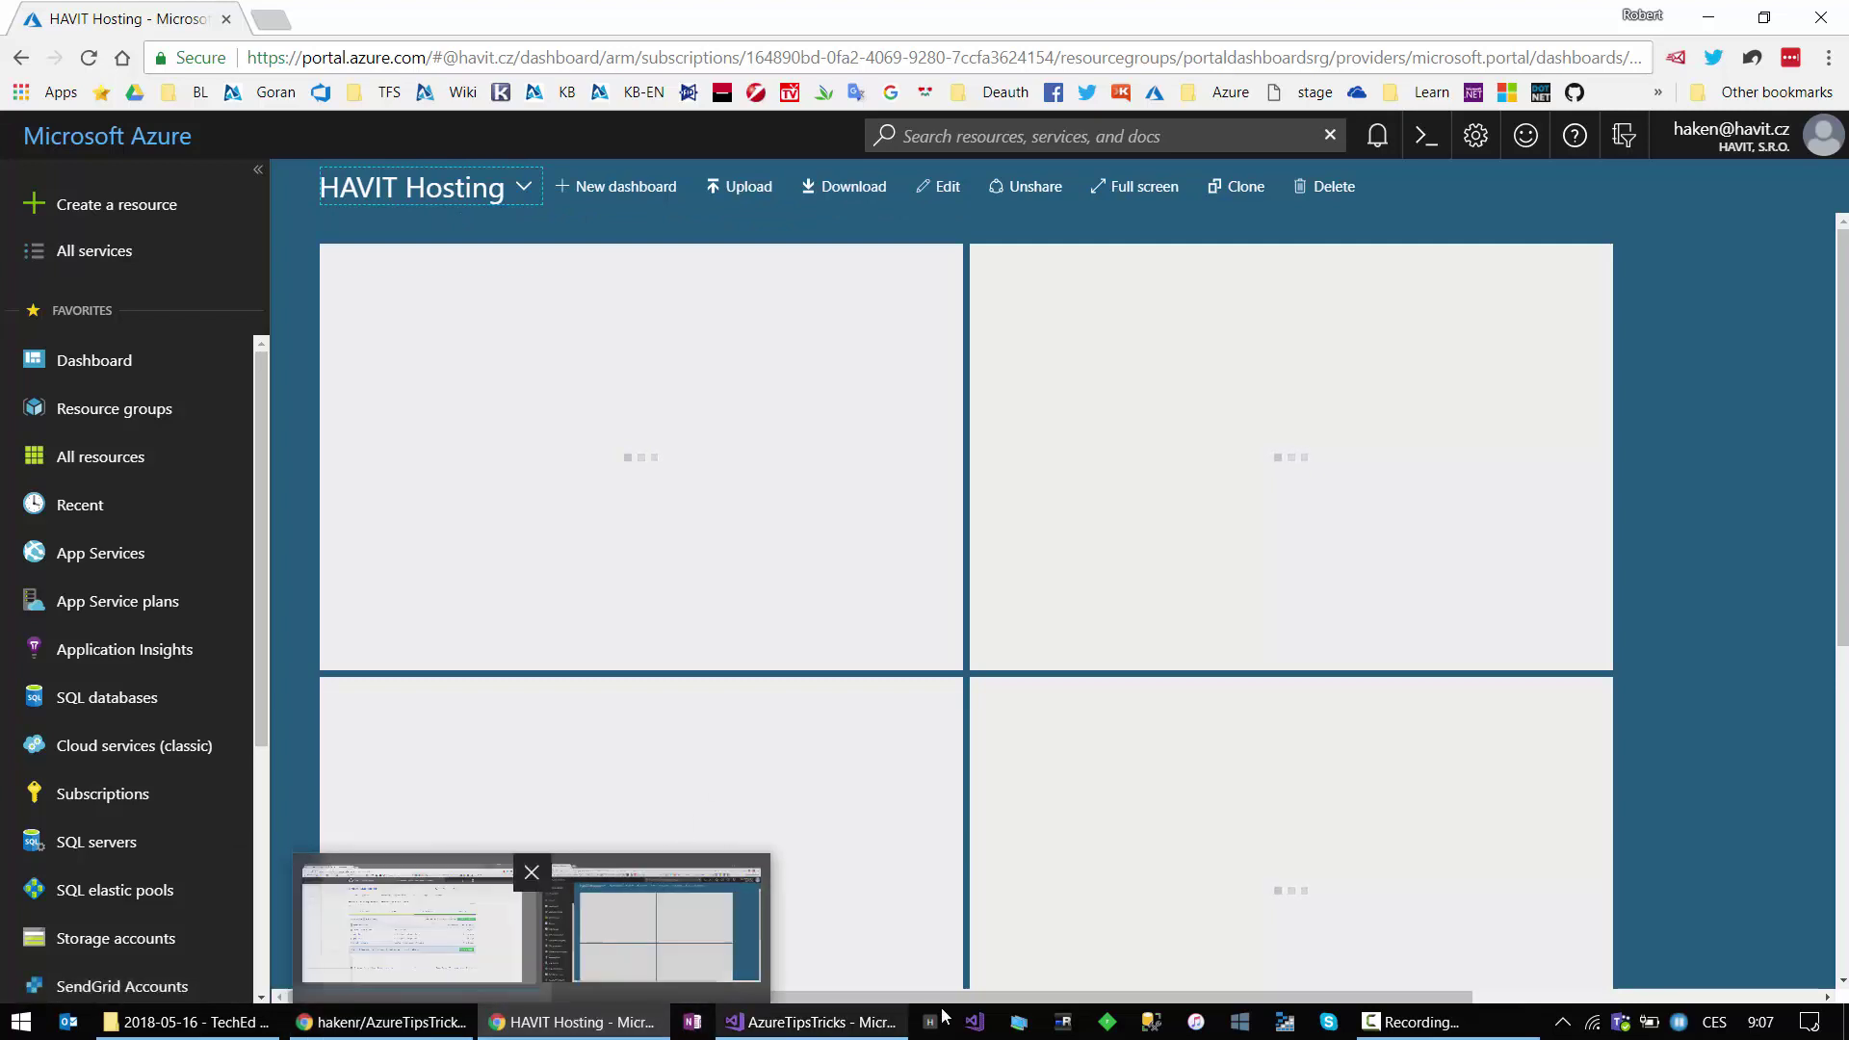
{"action": "left_click", "coordinate": [830, 896]}
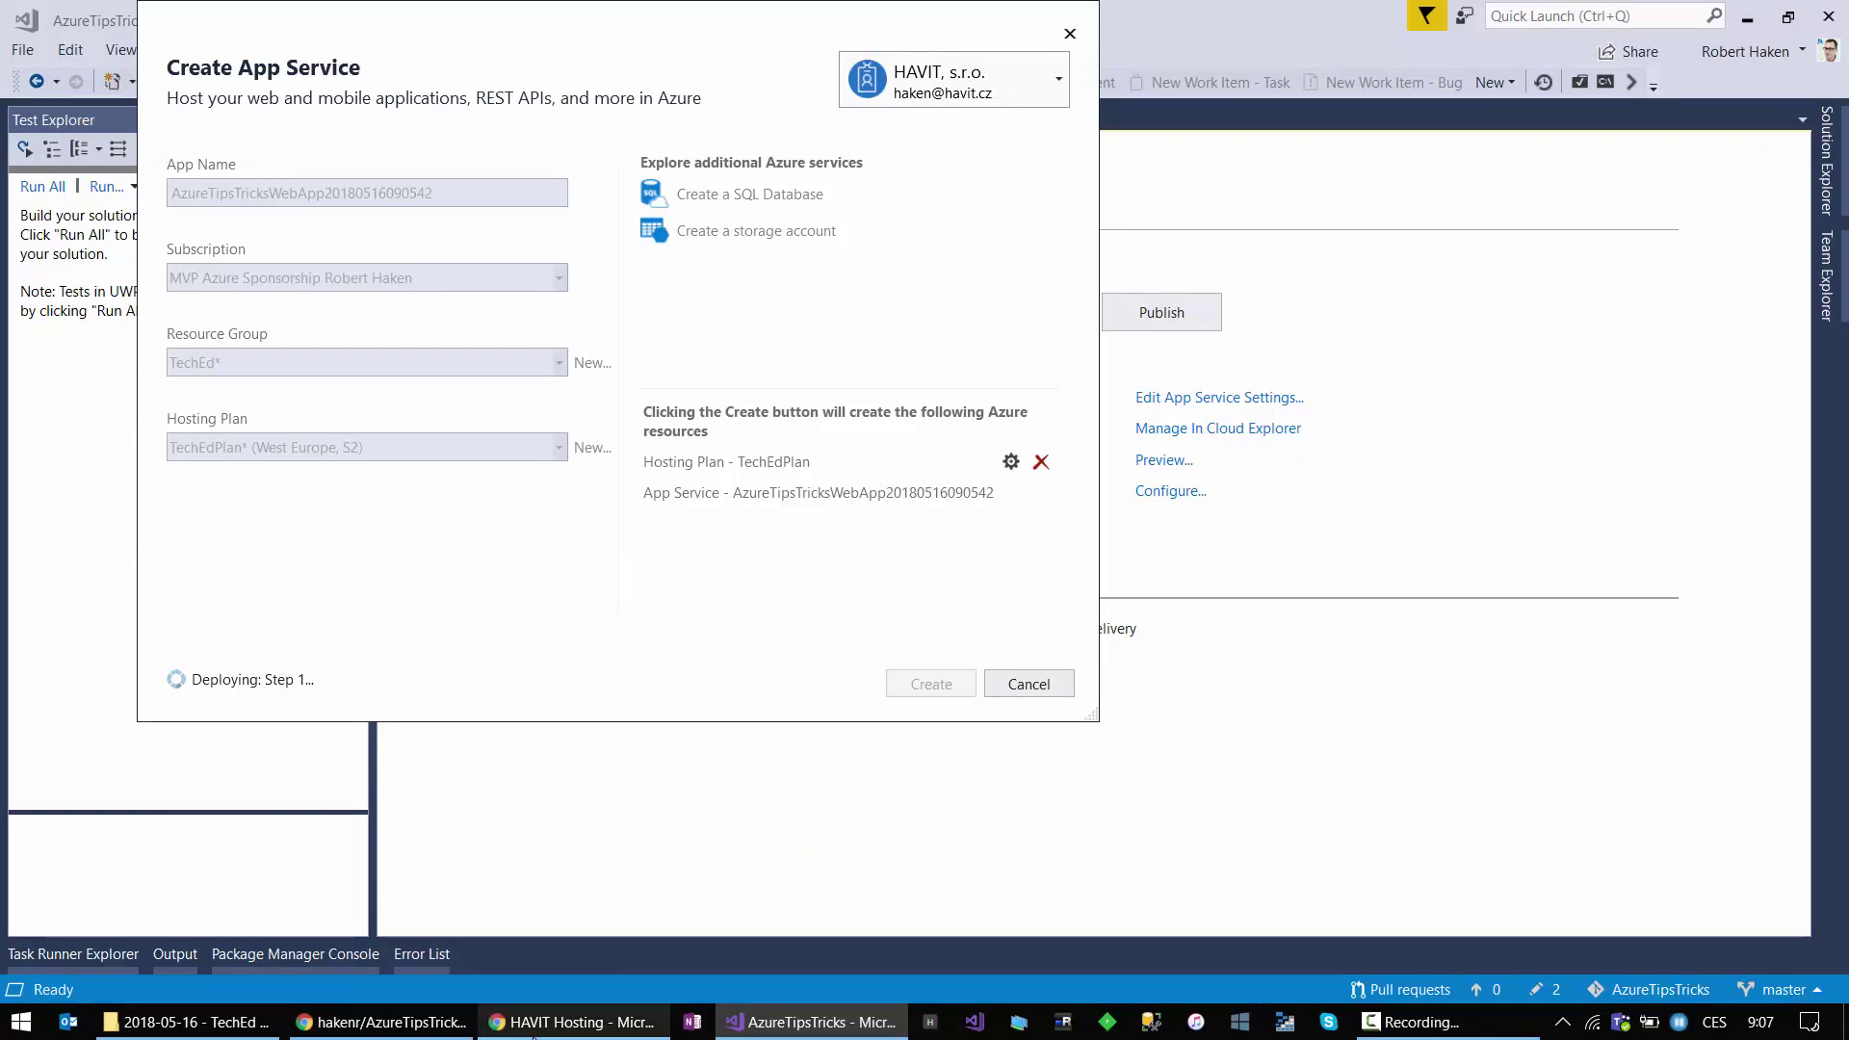
{"action": "left_click", "coordinate": [541, 1028]}
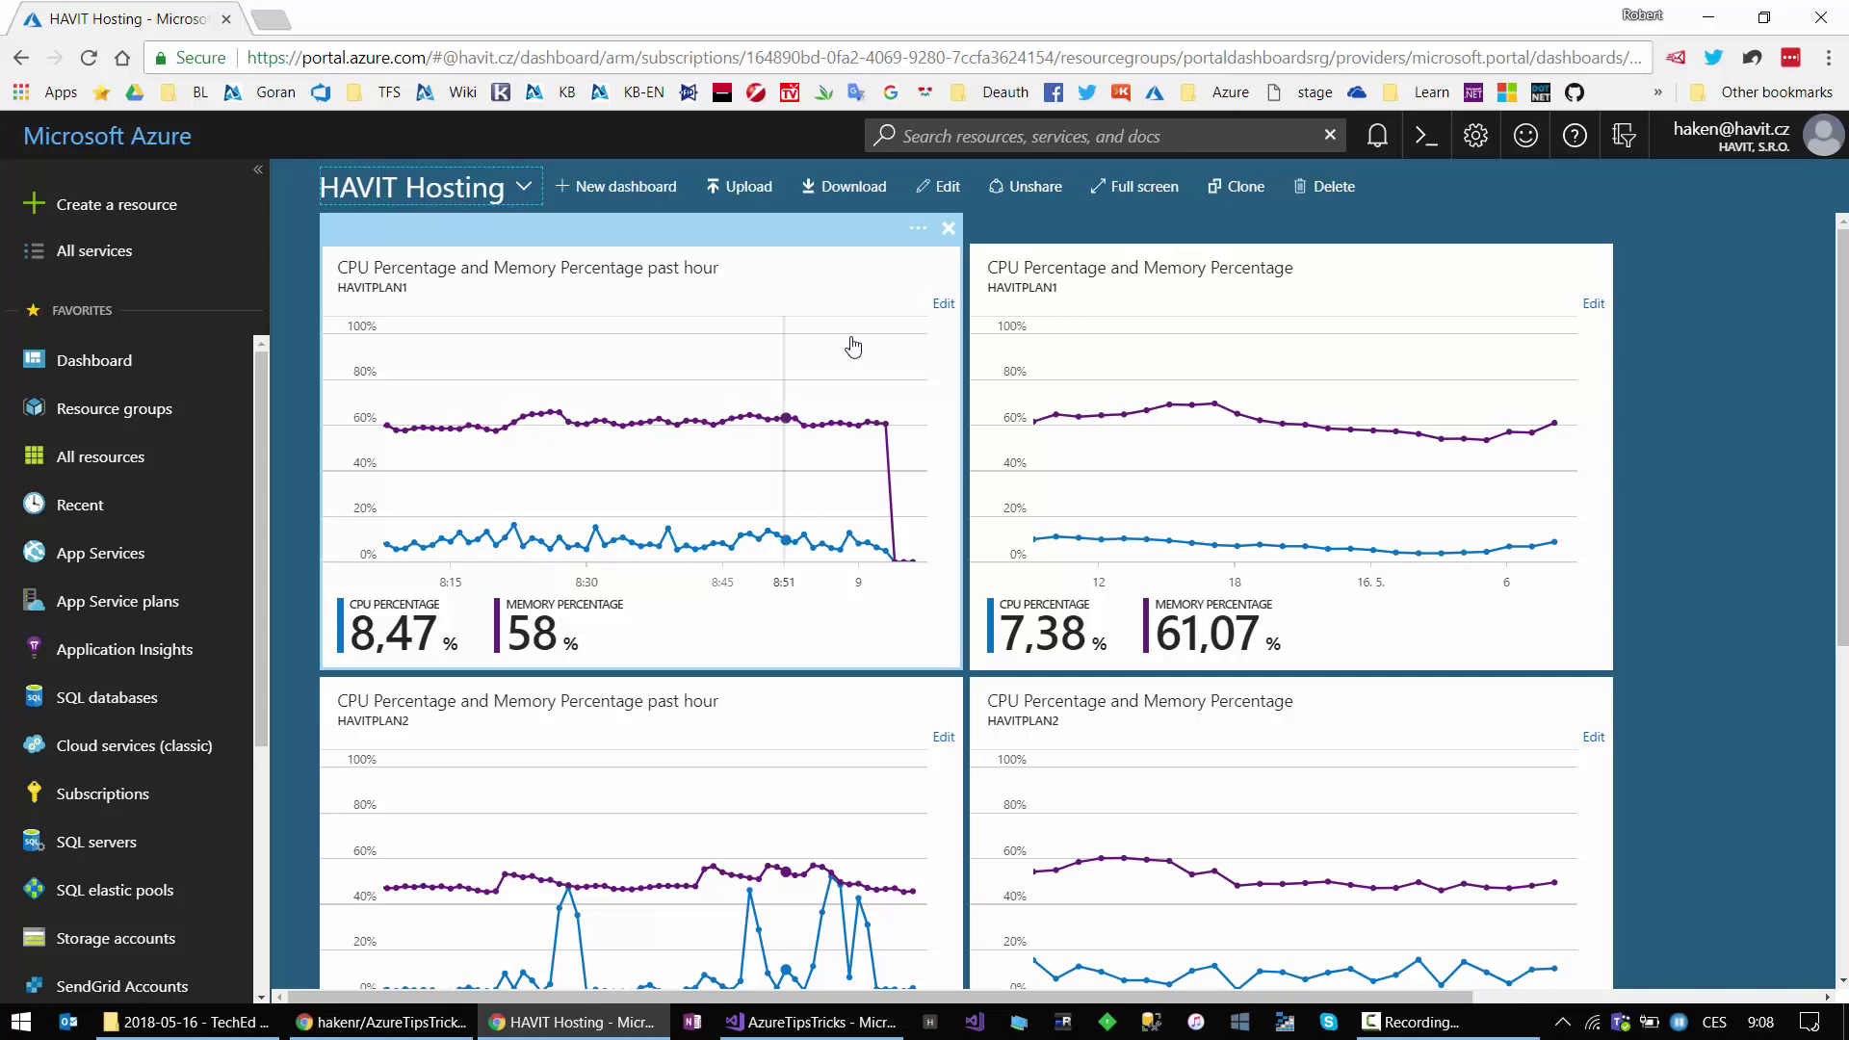
Step: Open the HavitPlan2 App Service plan and examine its CPU, memory, data in and data out charts
{"action": "left_click", "coordinate": [99, 611]}
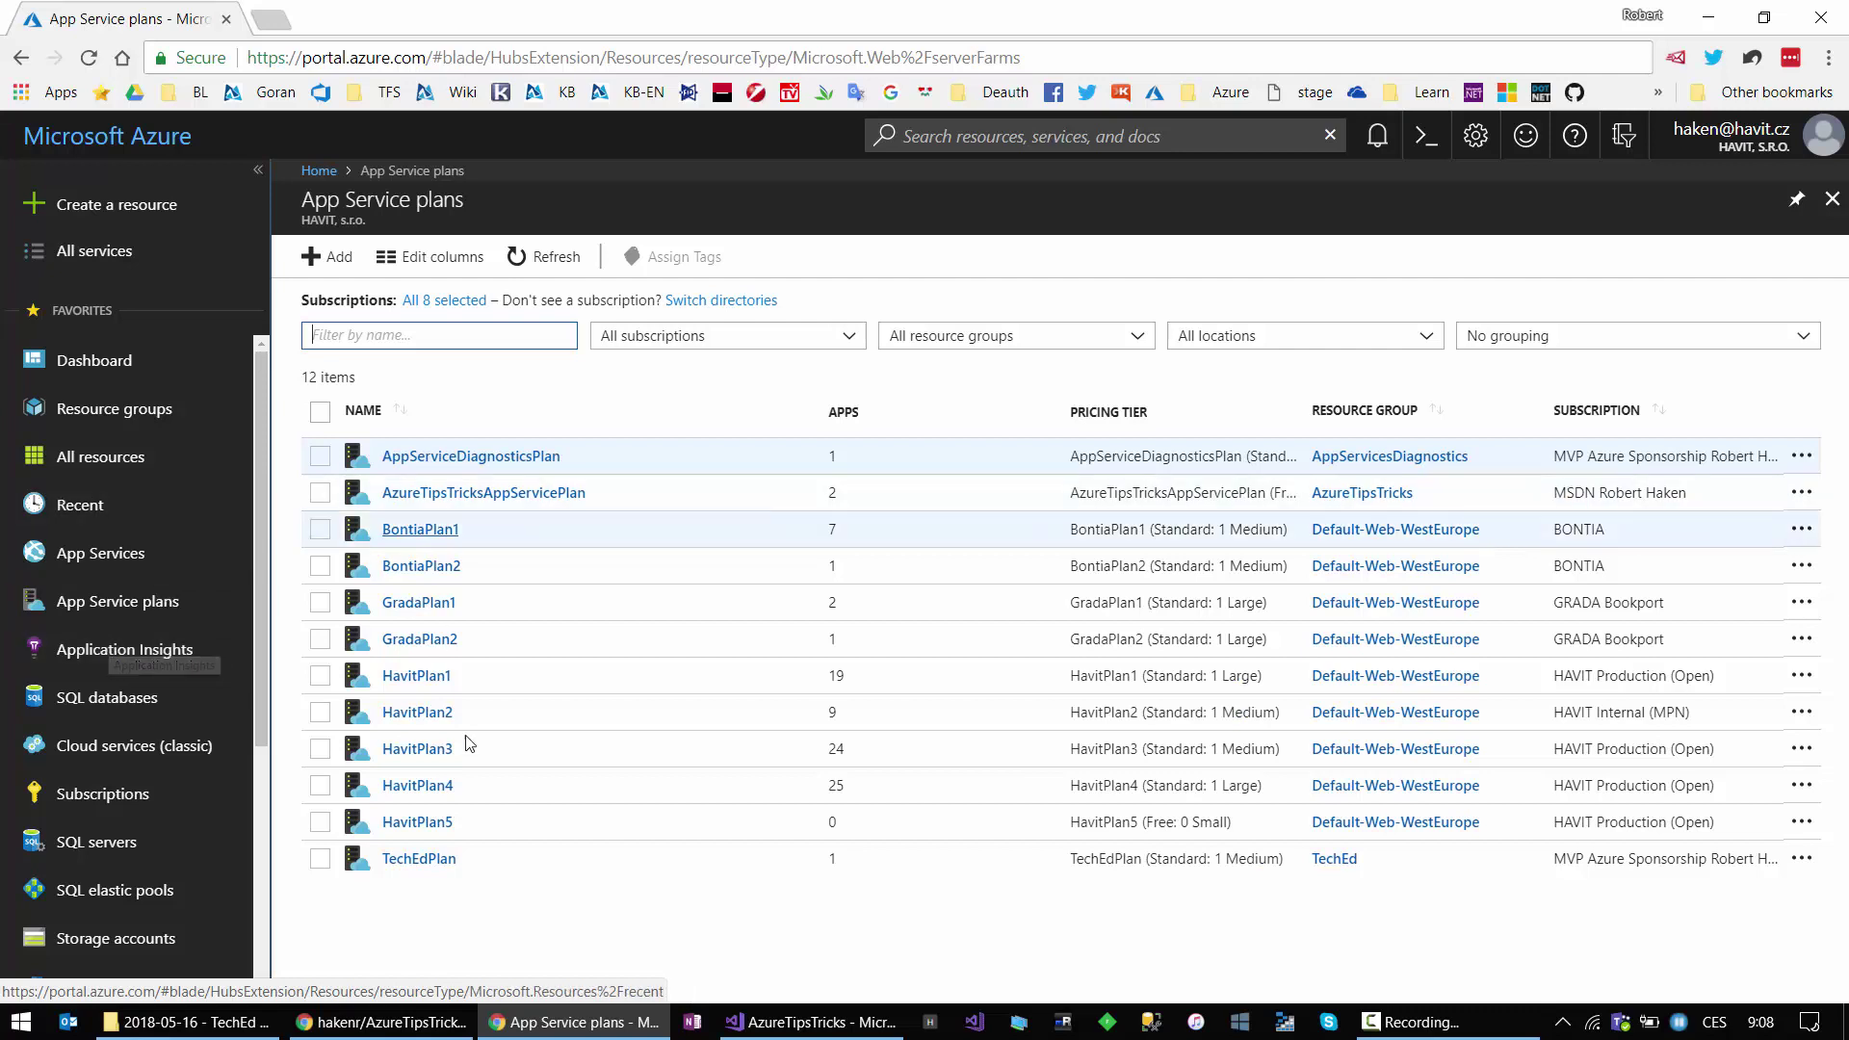
{"action": "left_click", "coordinate": [417, 712]}
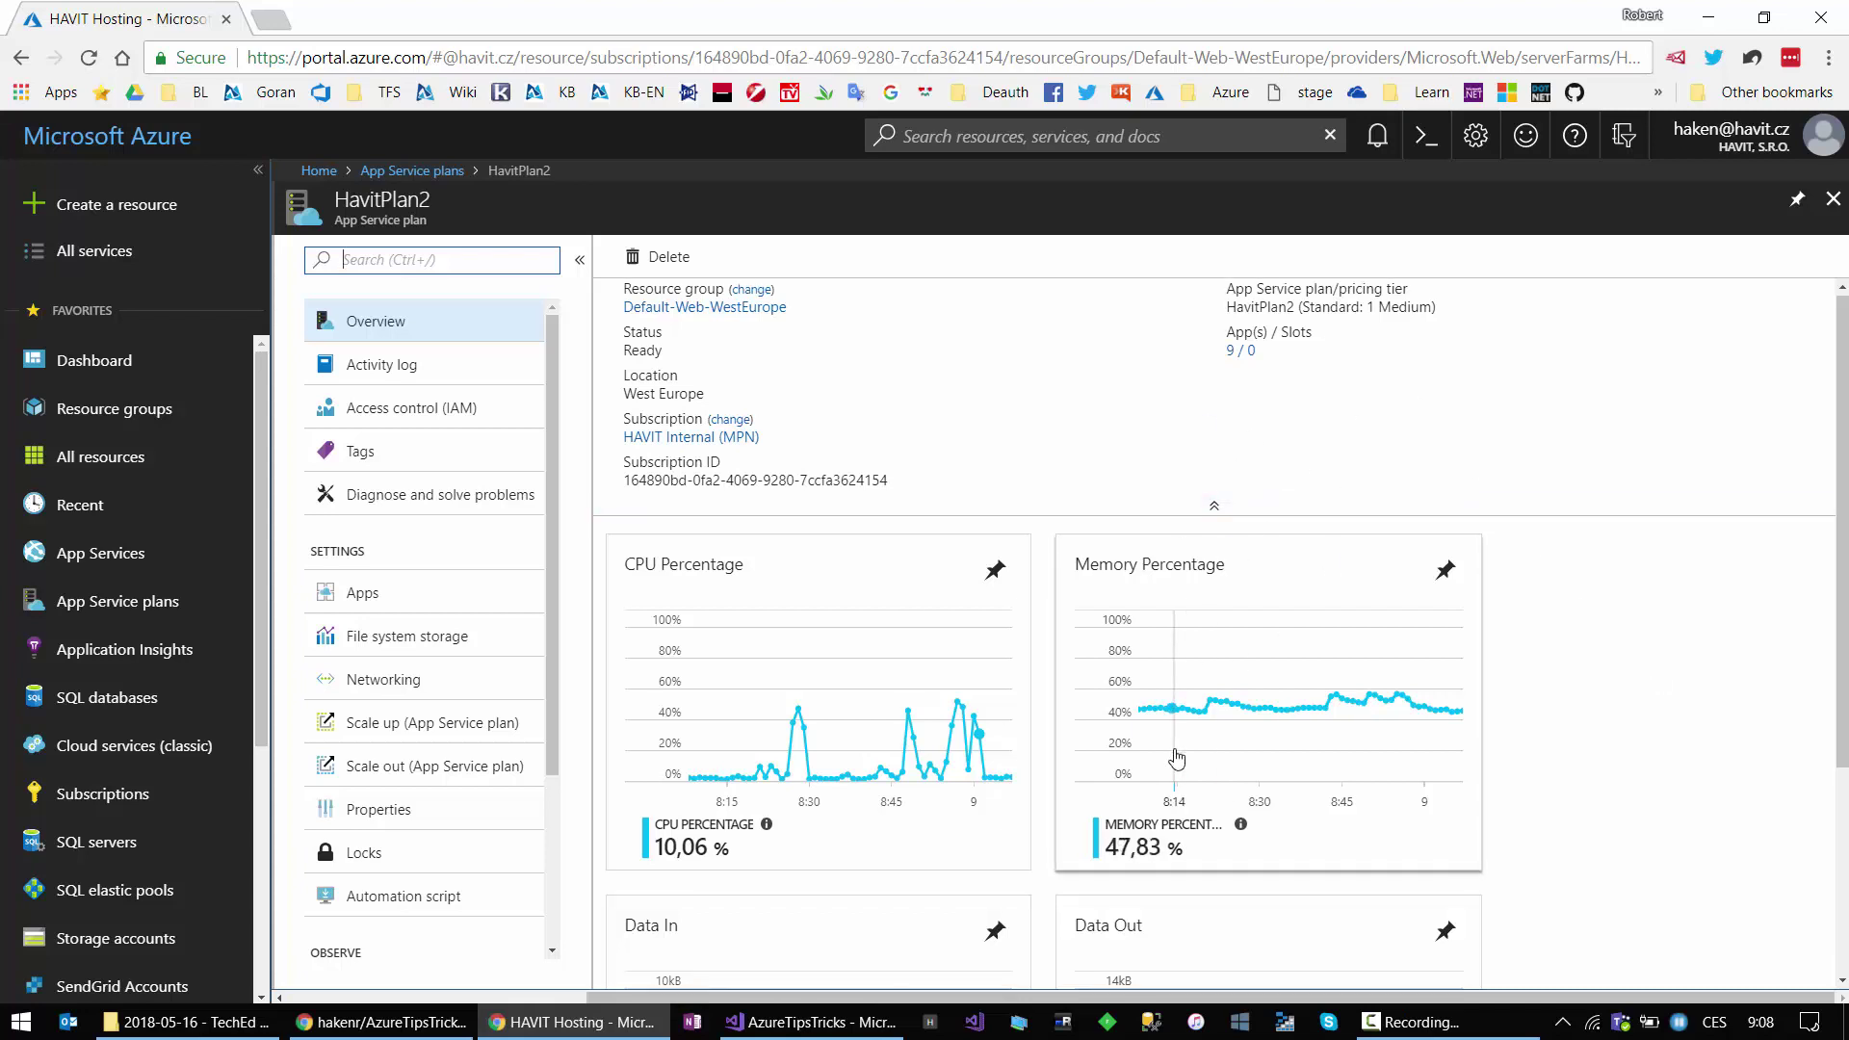
{"action": "scroll", "coordinate": [1176, 758], "scroll_direction": "down", "scroll_amount": 2}
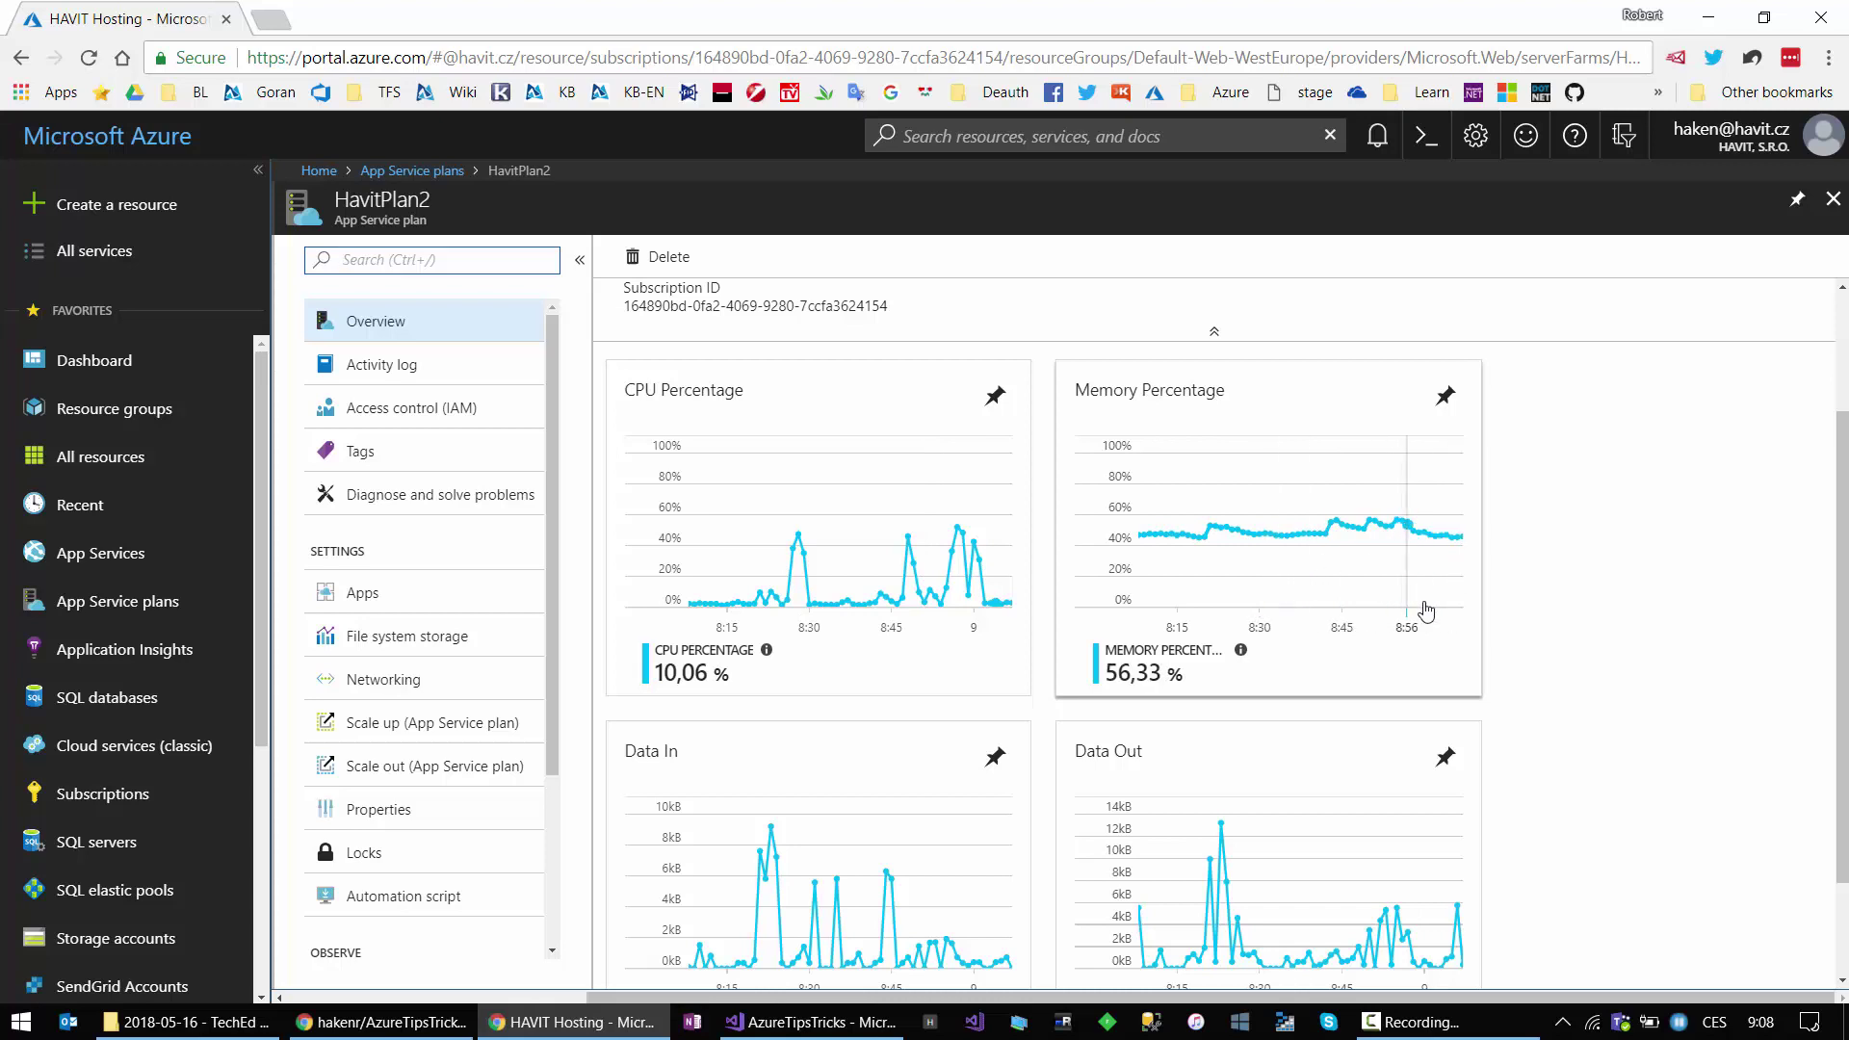
{"action": "scroll", "coordinate": [1483, 631], "scroll_direction": "down", "scroll_amount": 1}
{"action": "scroll", "coordinate": [1483, 631], "scroll_direction": "down", "scroll_amount": 2}
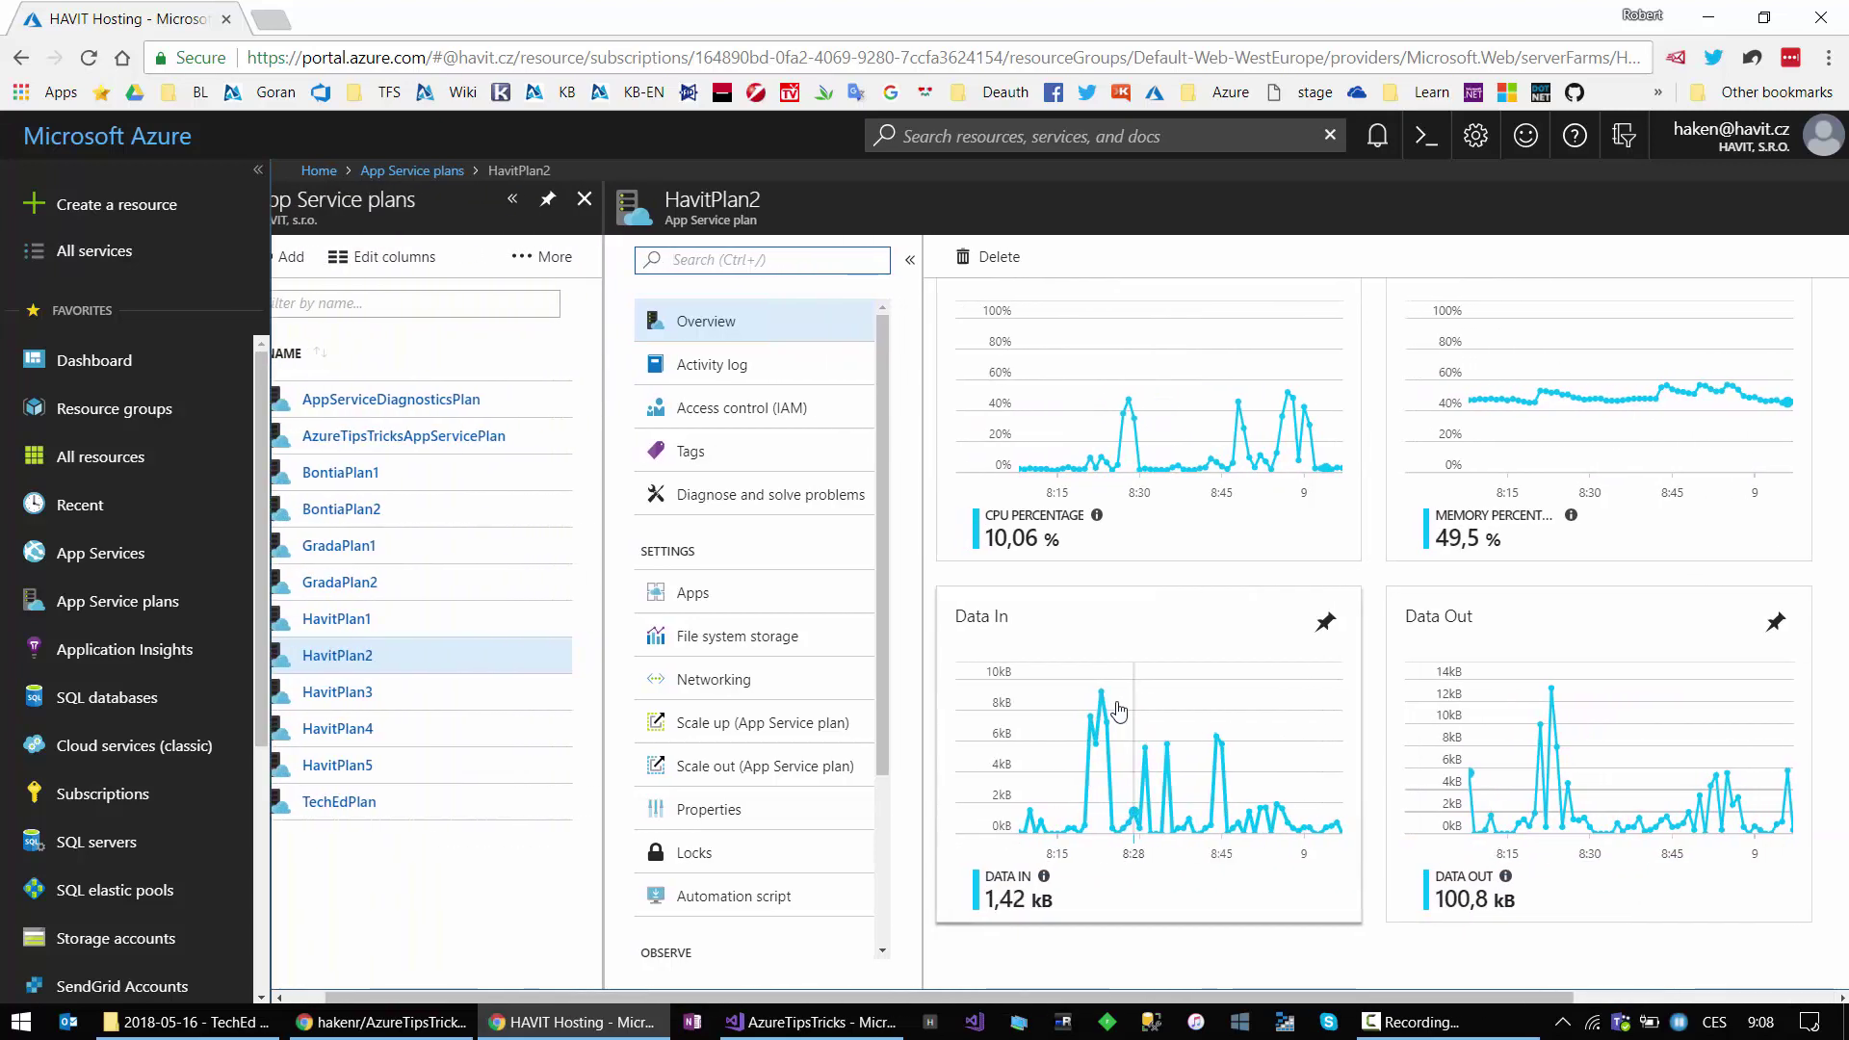
{"action": "scroll", "coordinate": [1122, 709], "scroll_direction": "down", "scroll_amount": 2}
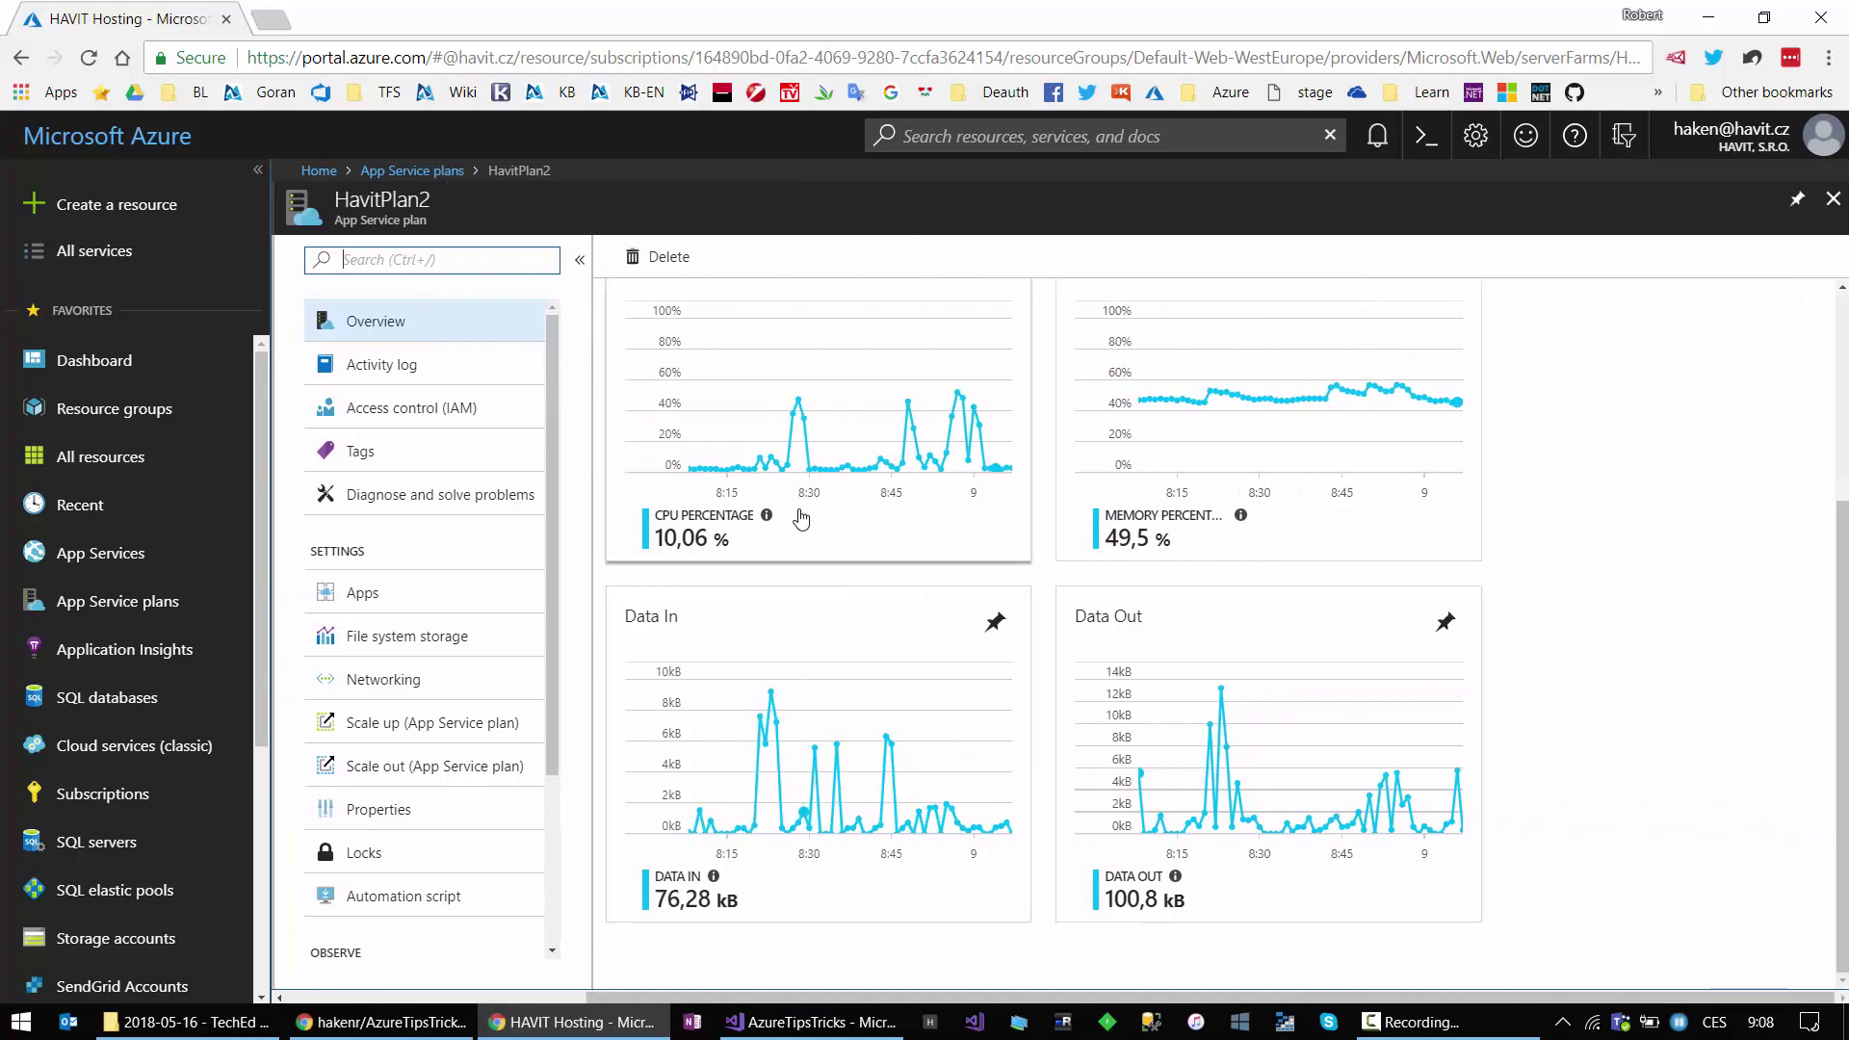
Step: Open the Metrics per Instance tool from HavitPlan2's Diagnose and solve problems page and view instance RD0003FFDB3B4F
{"action": "left_click", "coordinate": [394, 502]}
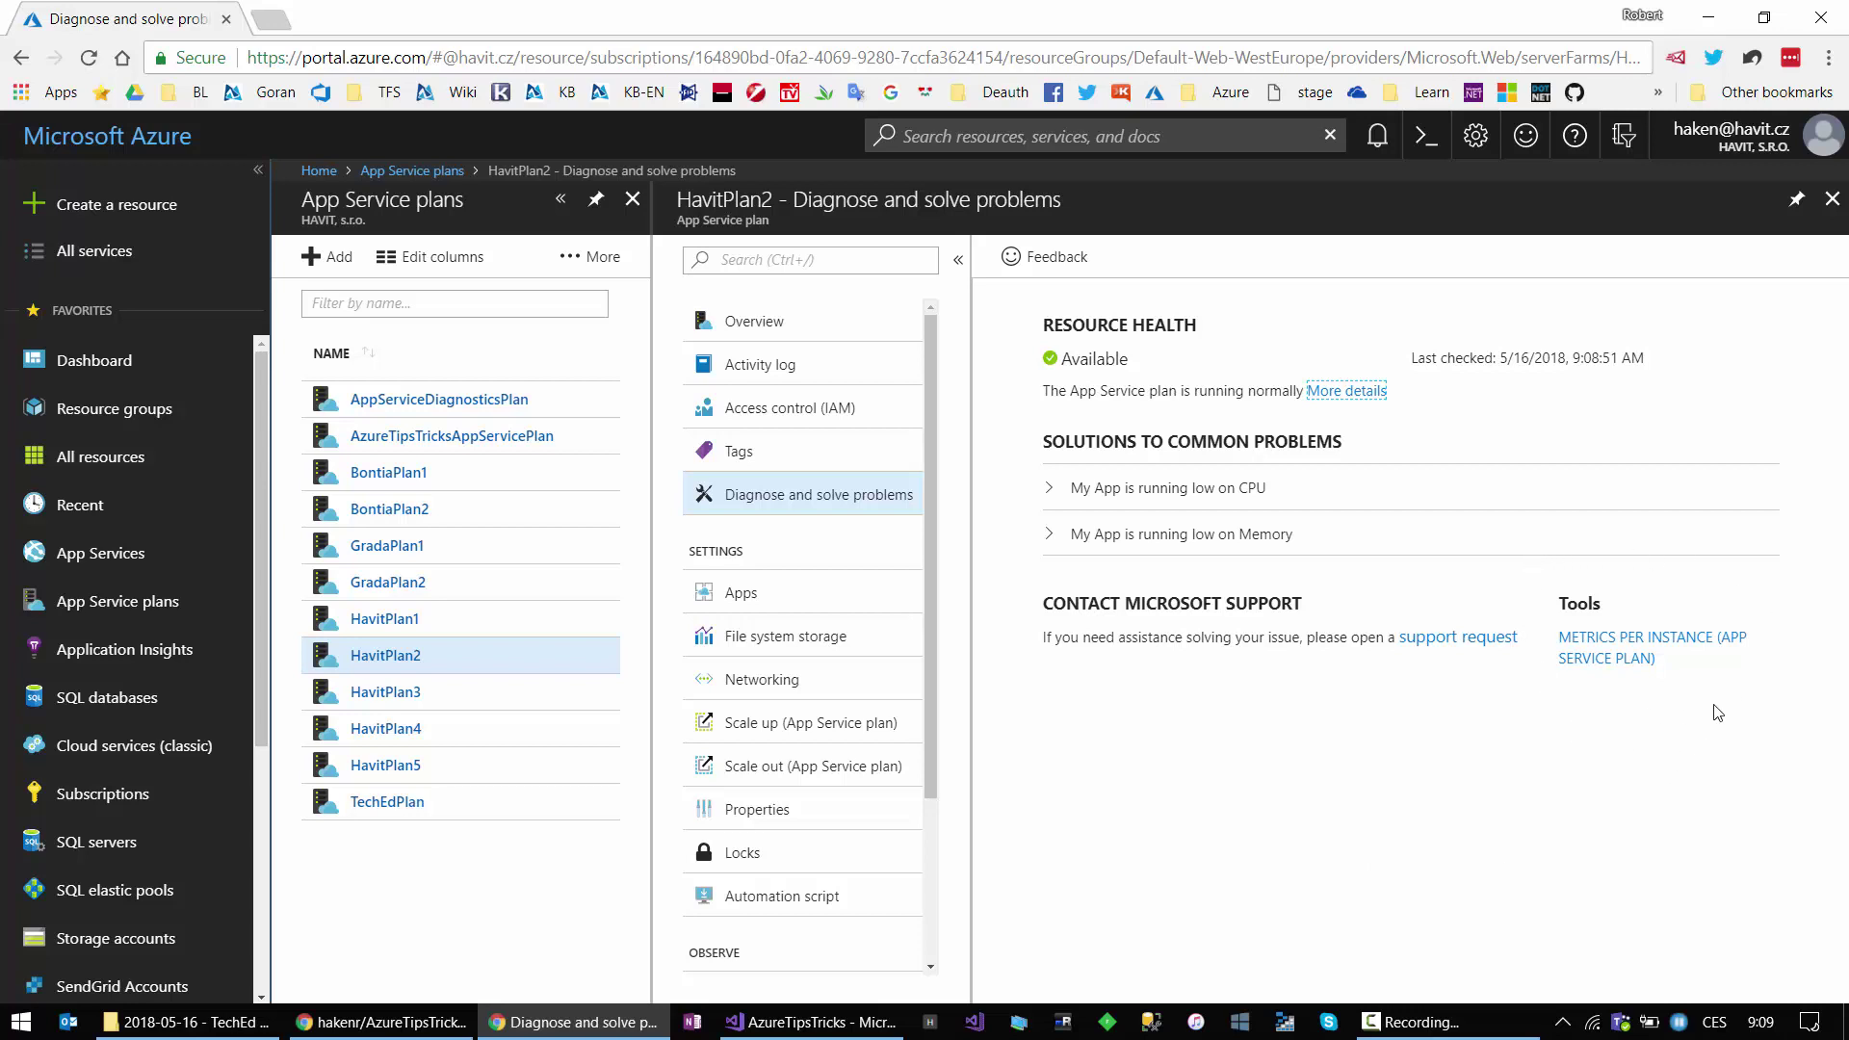
{"action": "left_click", "coordinate": [1606, 657]}
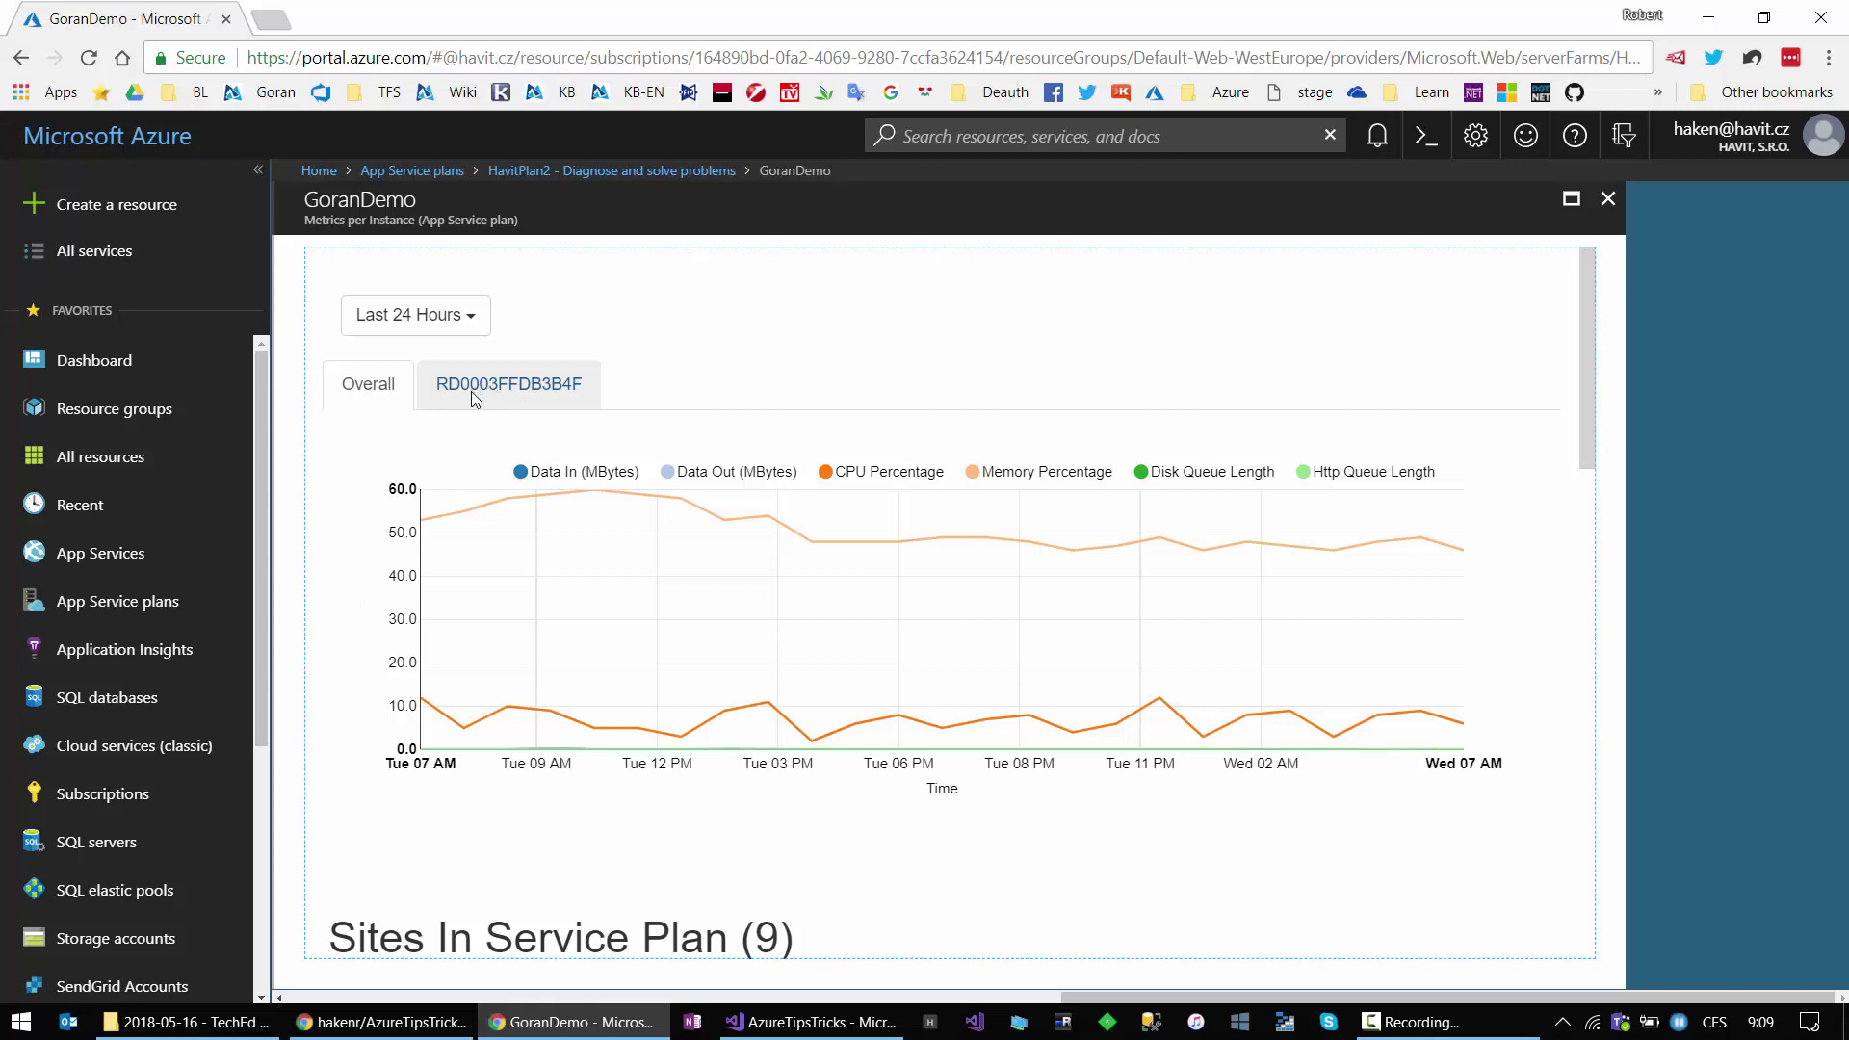
{"action": "left_click", "coordinate": [518, 384]}
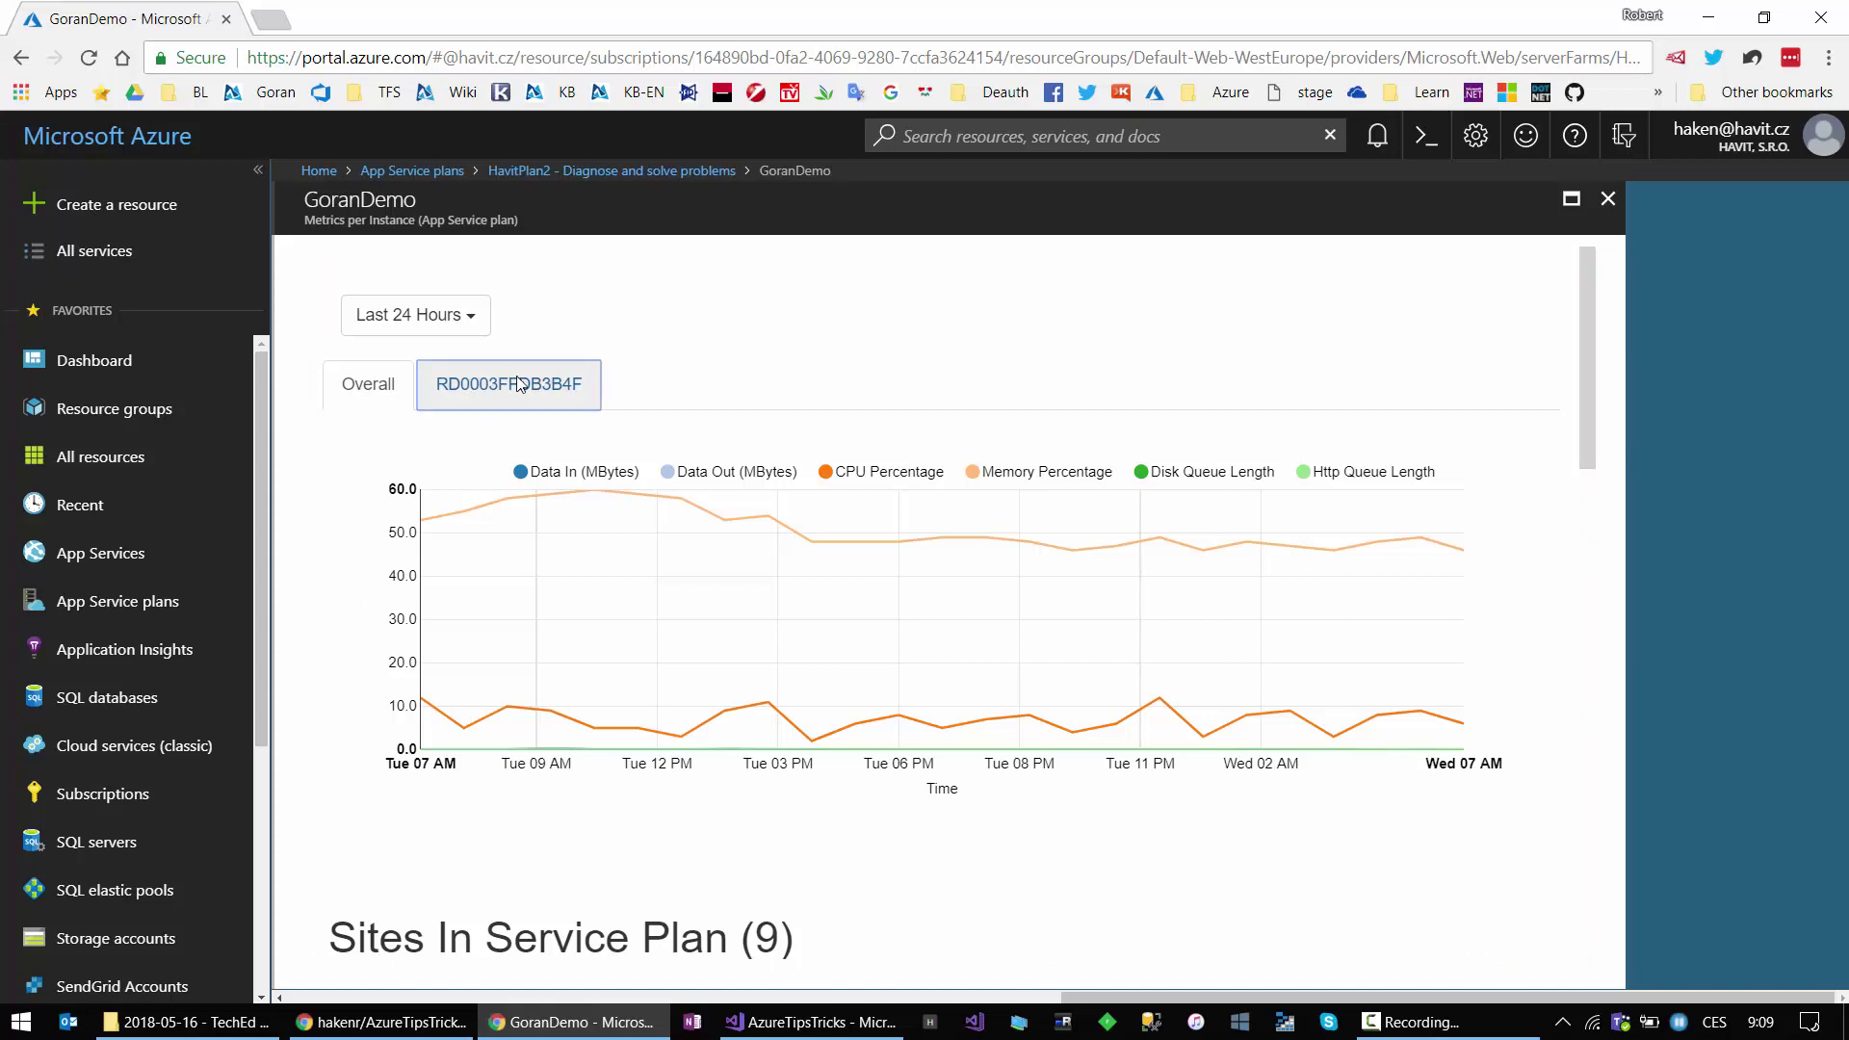
Step: Set the metrics time range to Last 5 Days and compare instances RD0003FFDB4CFA and RD0003FFDB3B4F
{"action": "left_click", "coordinate": [457, 320]}
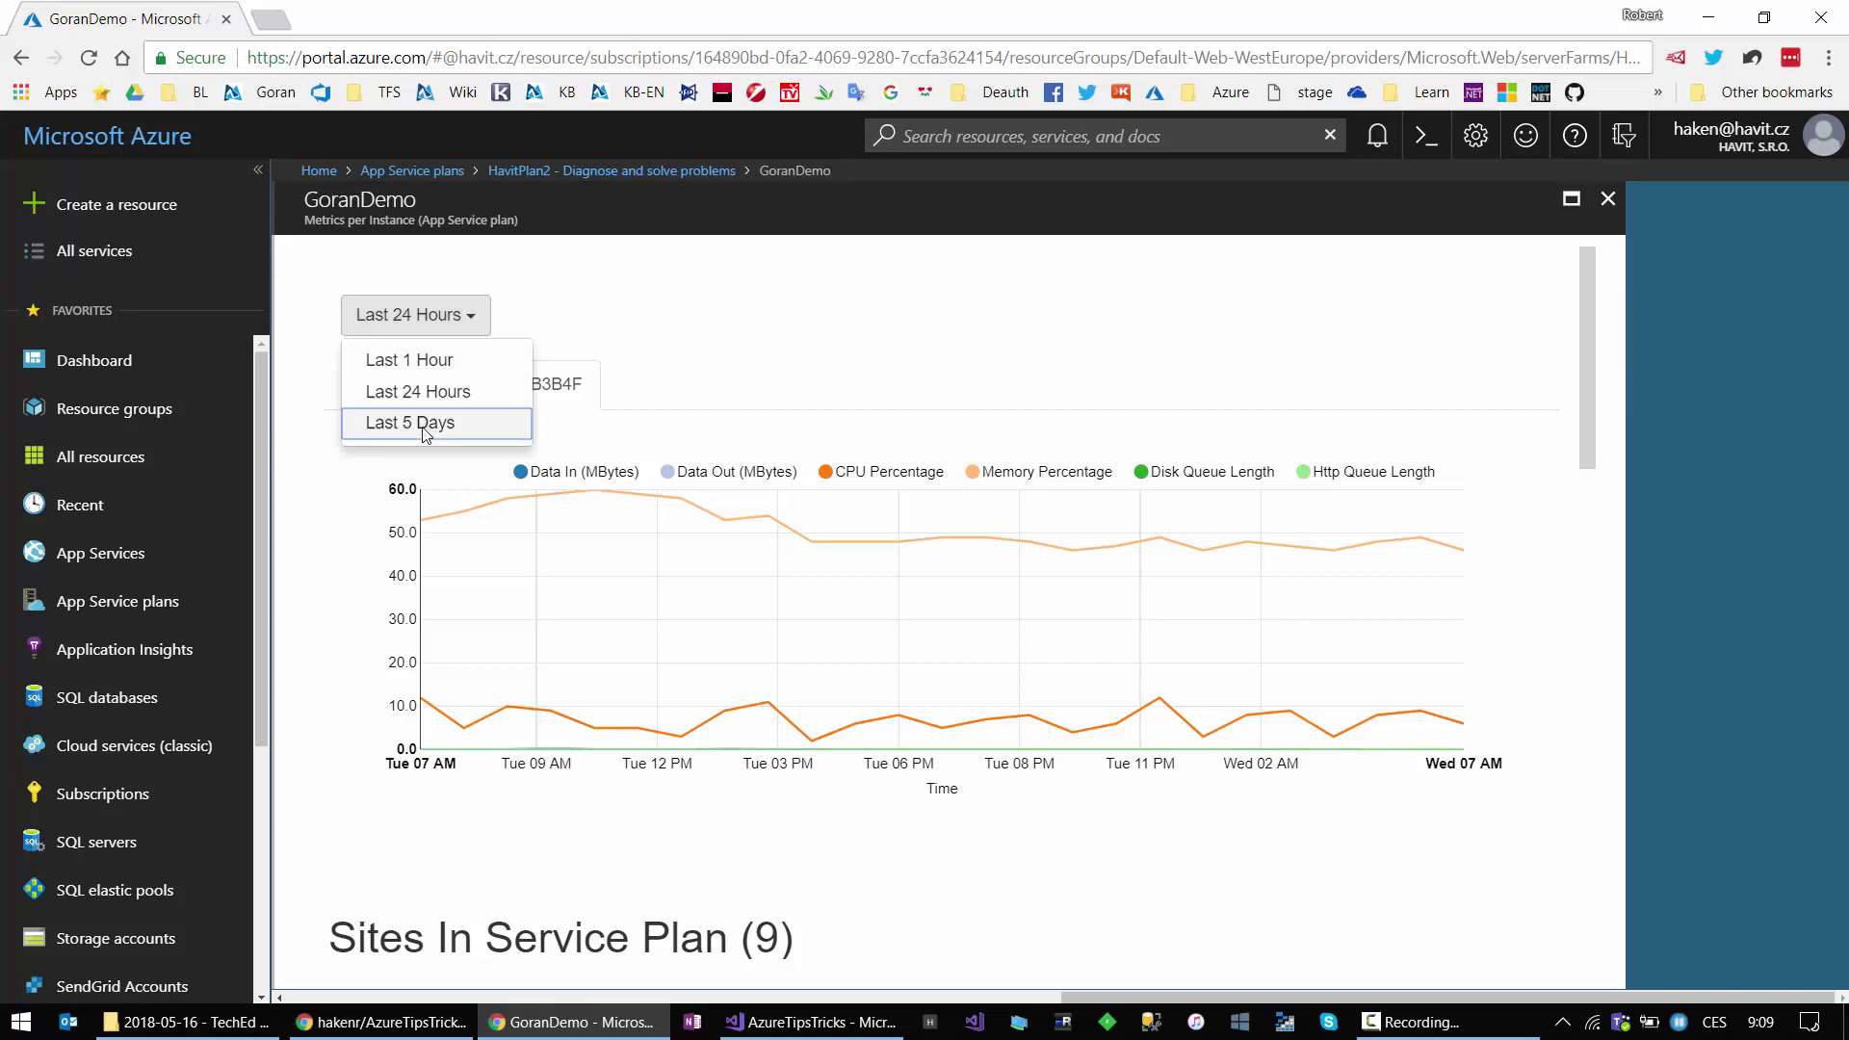
{"action": "left_click", "coordinate": [426, 424]}
{"action": "left_click", "coordinate": [502, 393]}
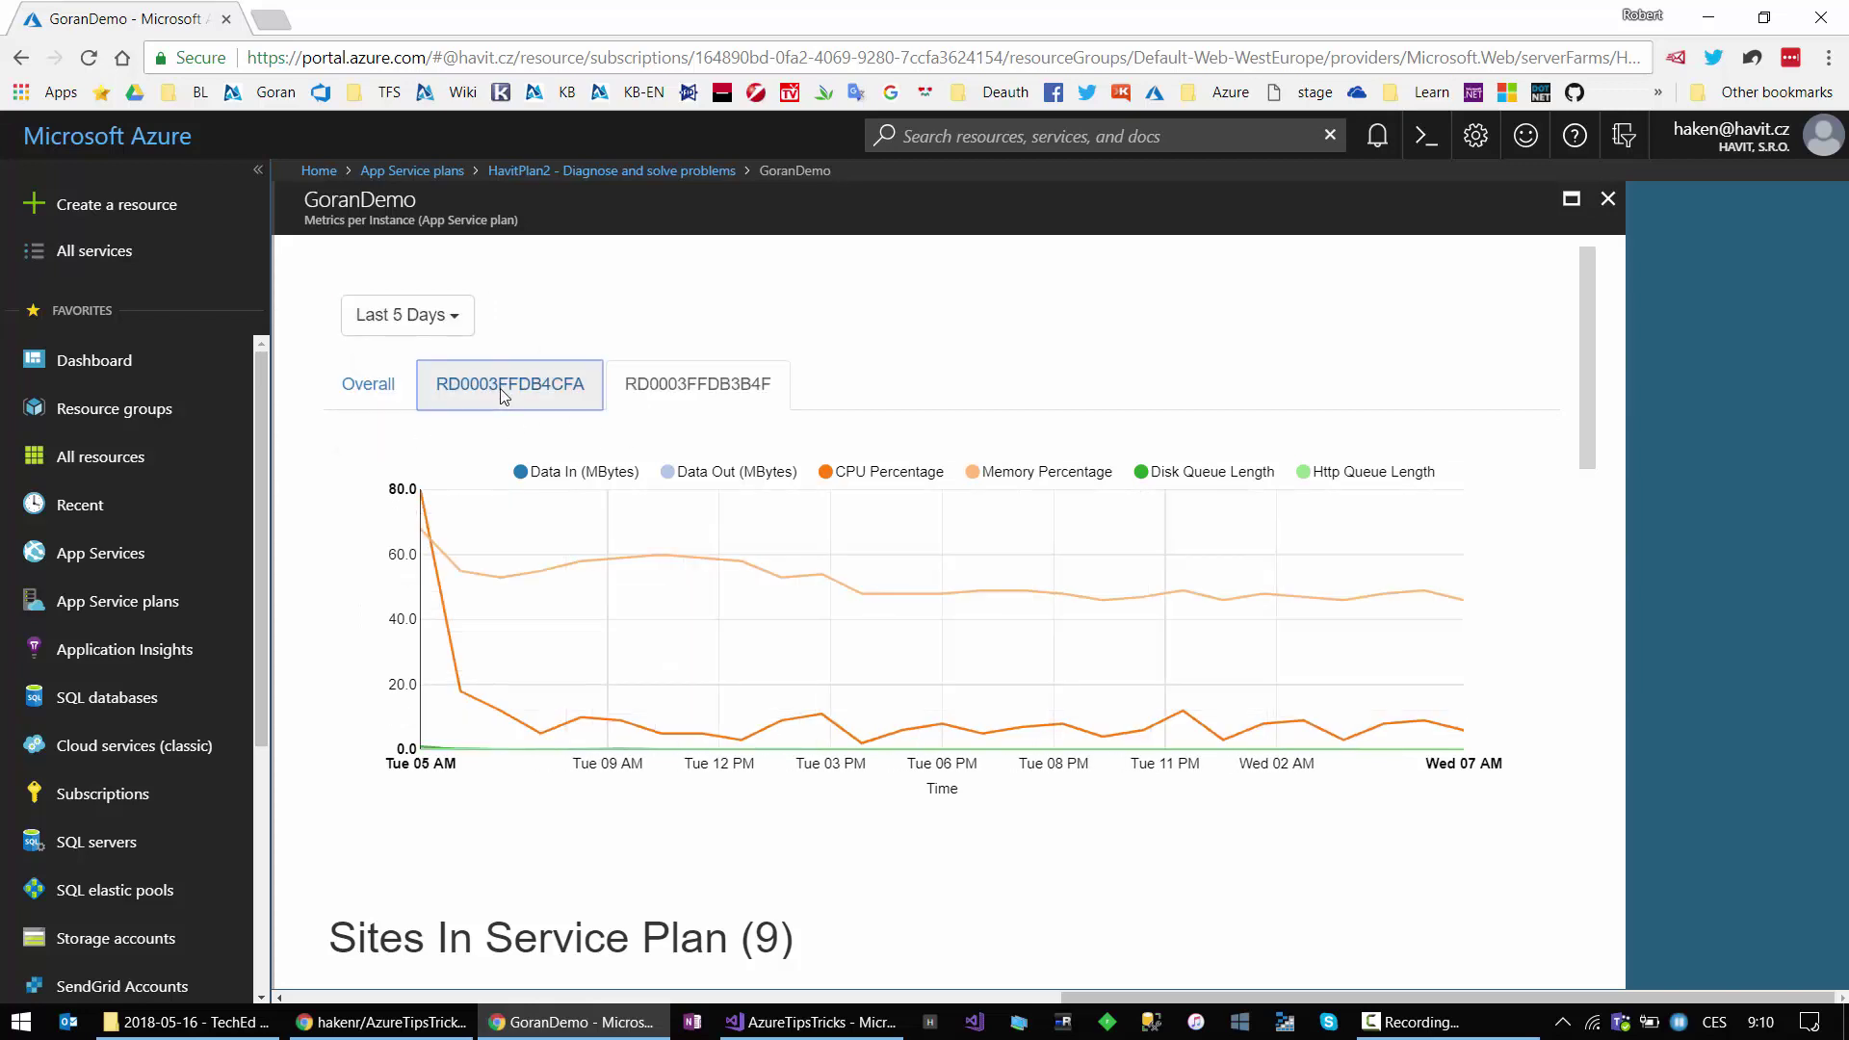
{"action": "left_click", "coordinate": [629, 400]}
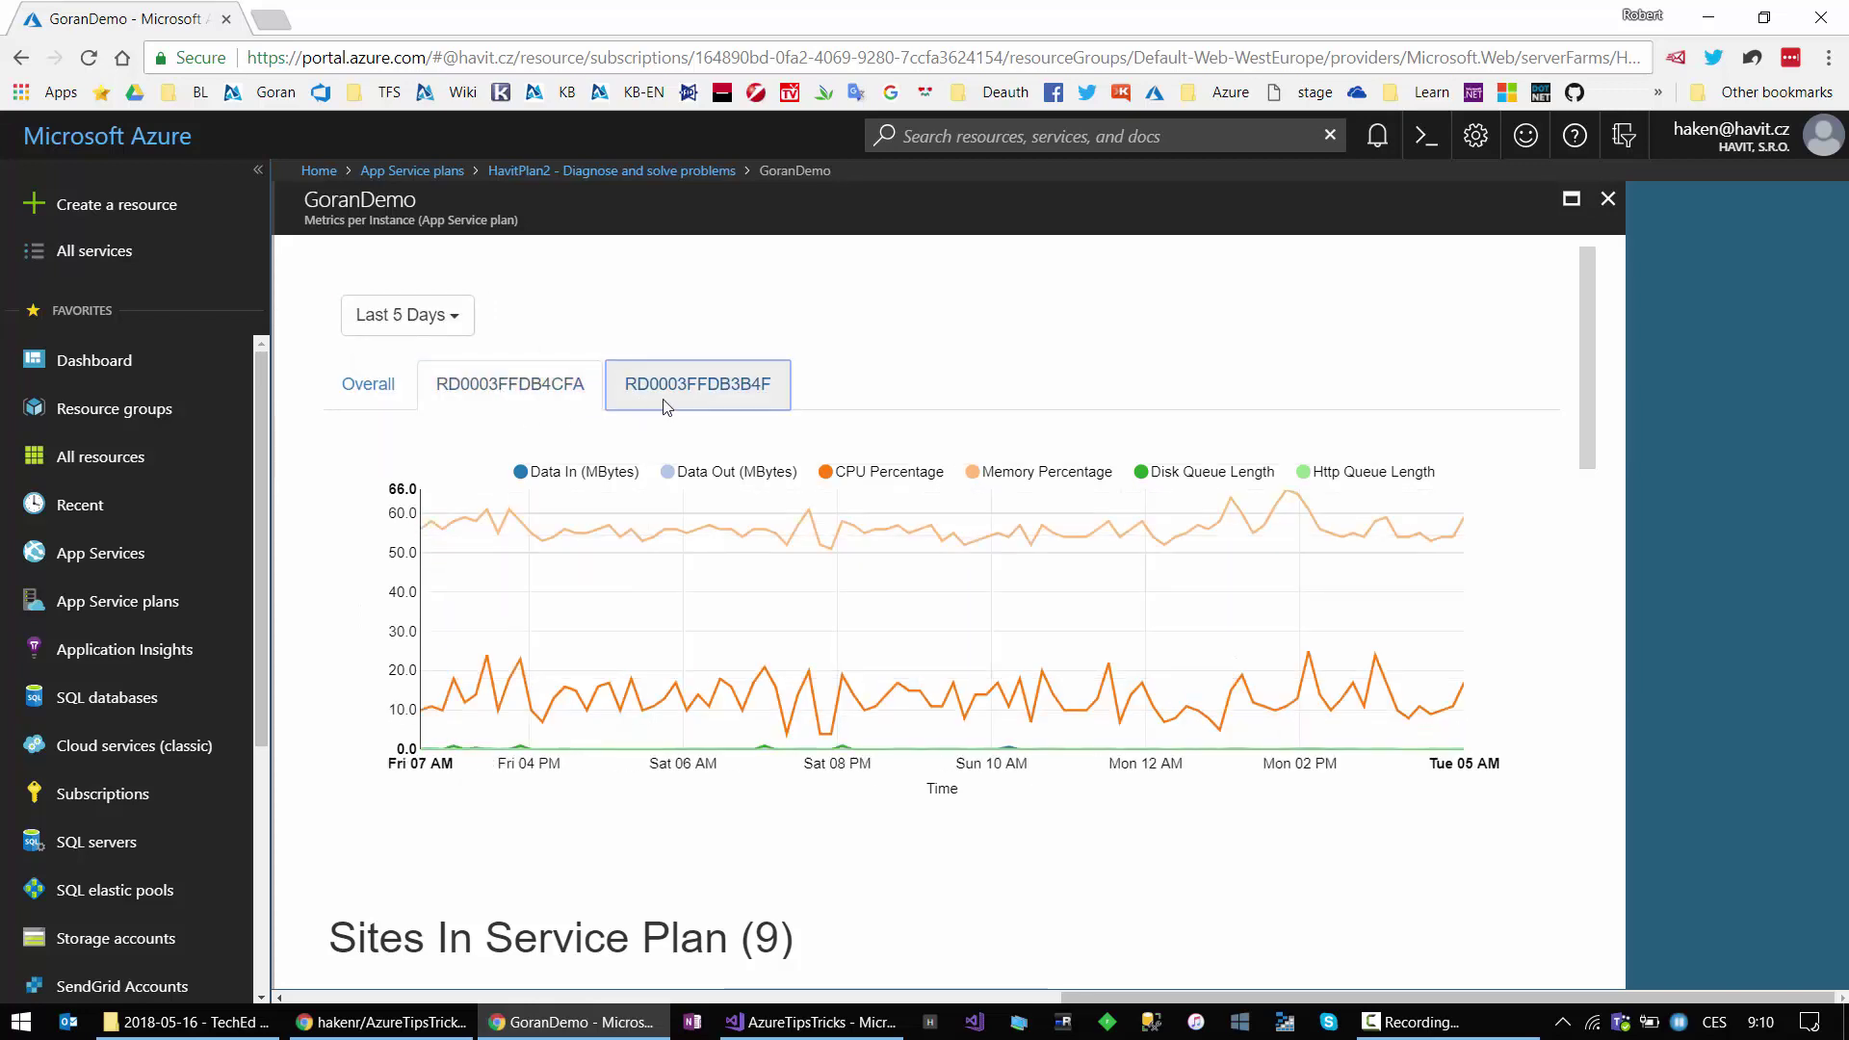
{"action": "left_click", "coordinate": [507, 385]}
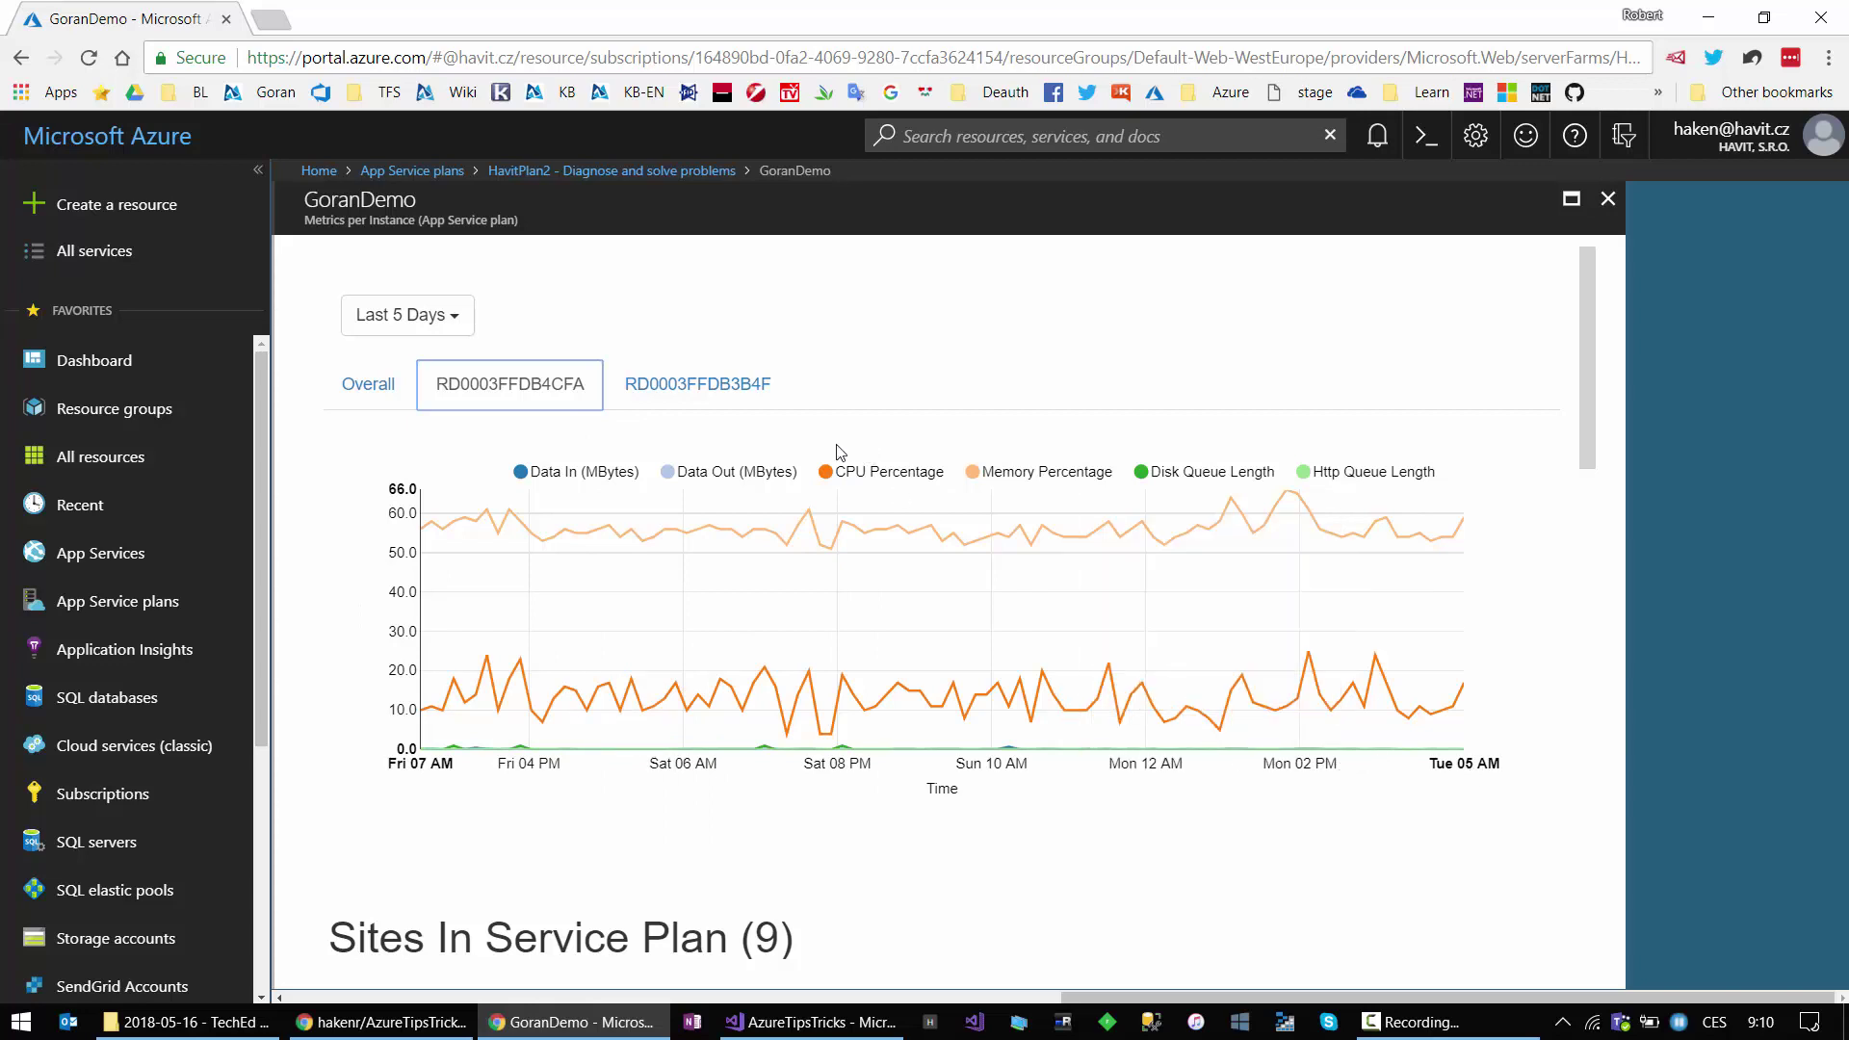
{"action": "left_click", "coordinate": [690, 389]}
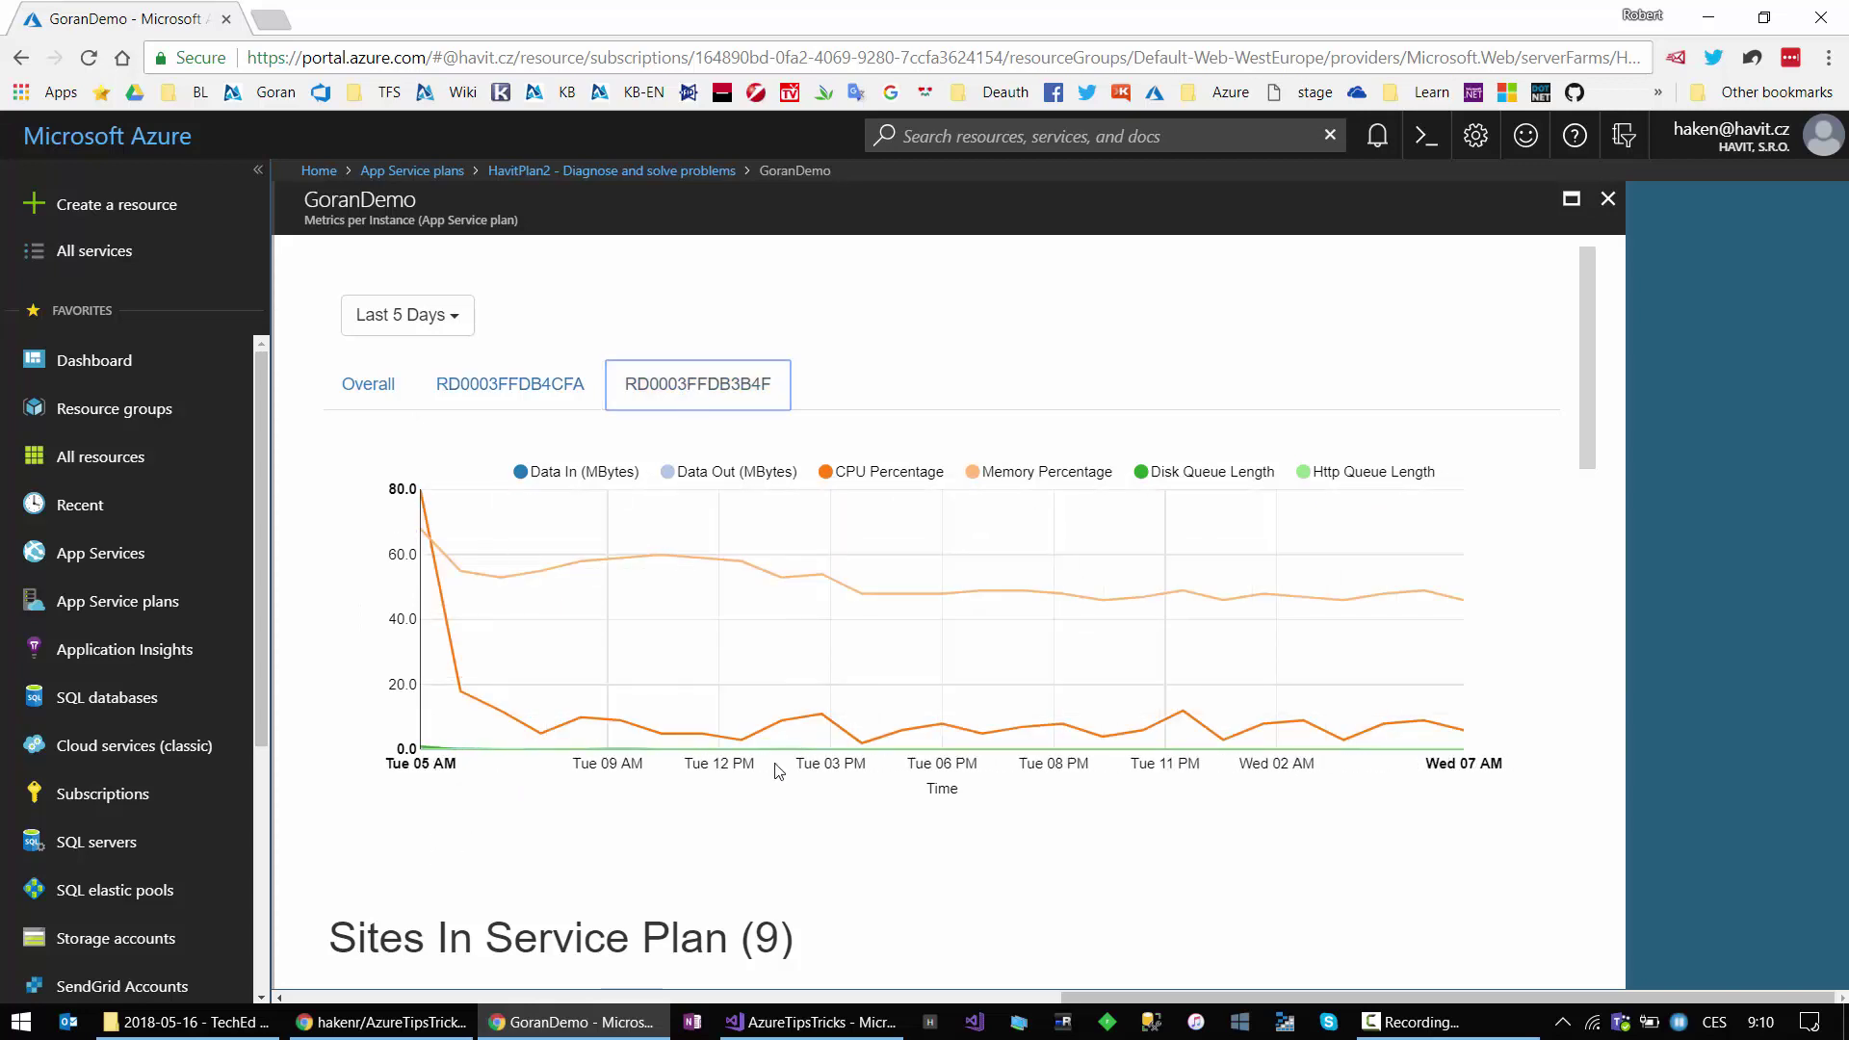
Step: Examine GoranDemo's CPU and memory statistics on instance RD0003FFDB3B4F
{"action": "scroll", "coordinate": [1119, 766], "scroll_direction": "down", "scroll_amount": 1}
{"action": "scroll", "coordinate": [1119, 766], "scroll_direction": "down", "scroll_amount": 9}
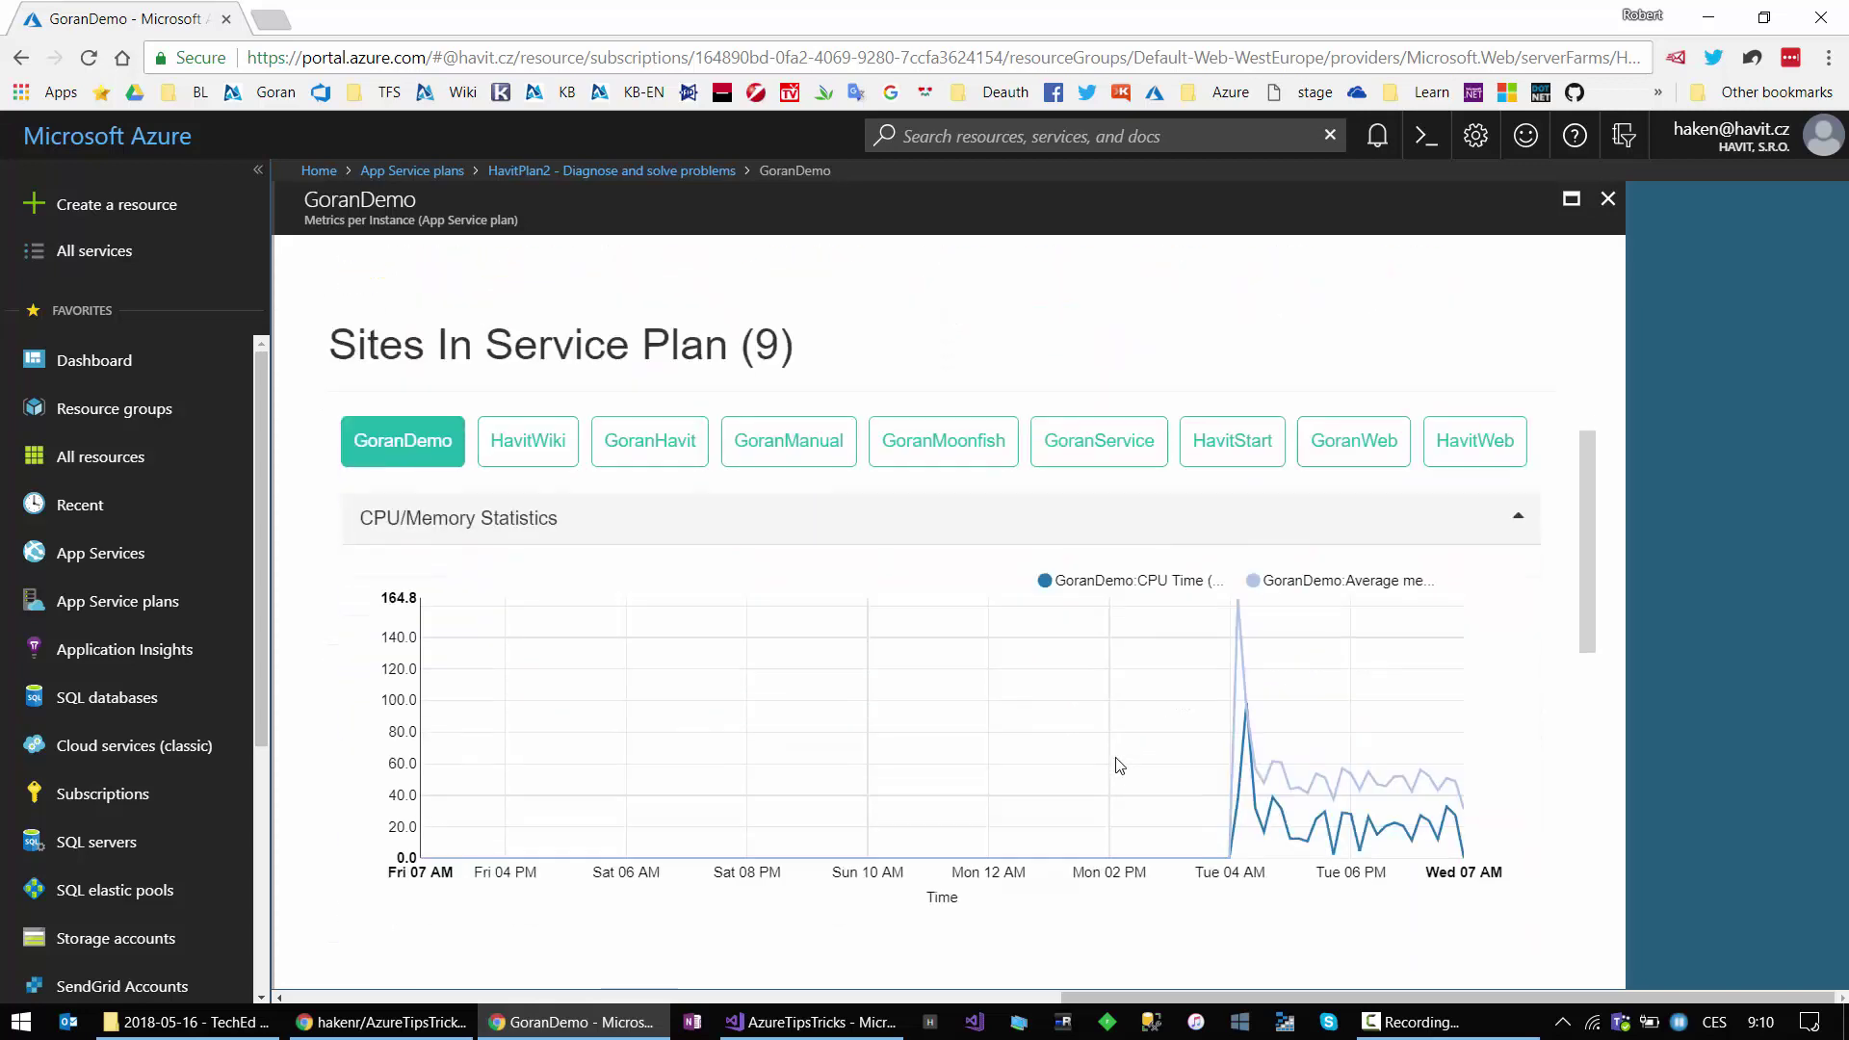
{"action": "scroll", "coordinate": [1119, 765], "scroll_direction": "up", "scroll_amount": 3}
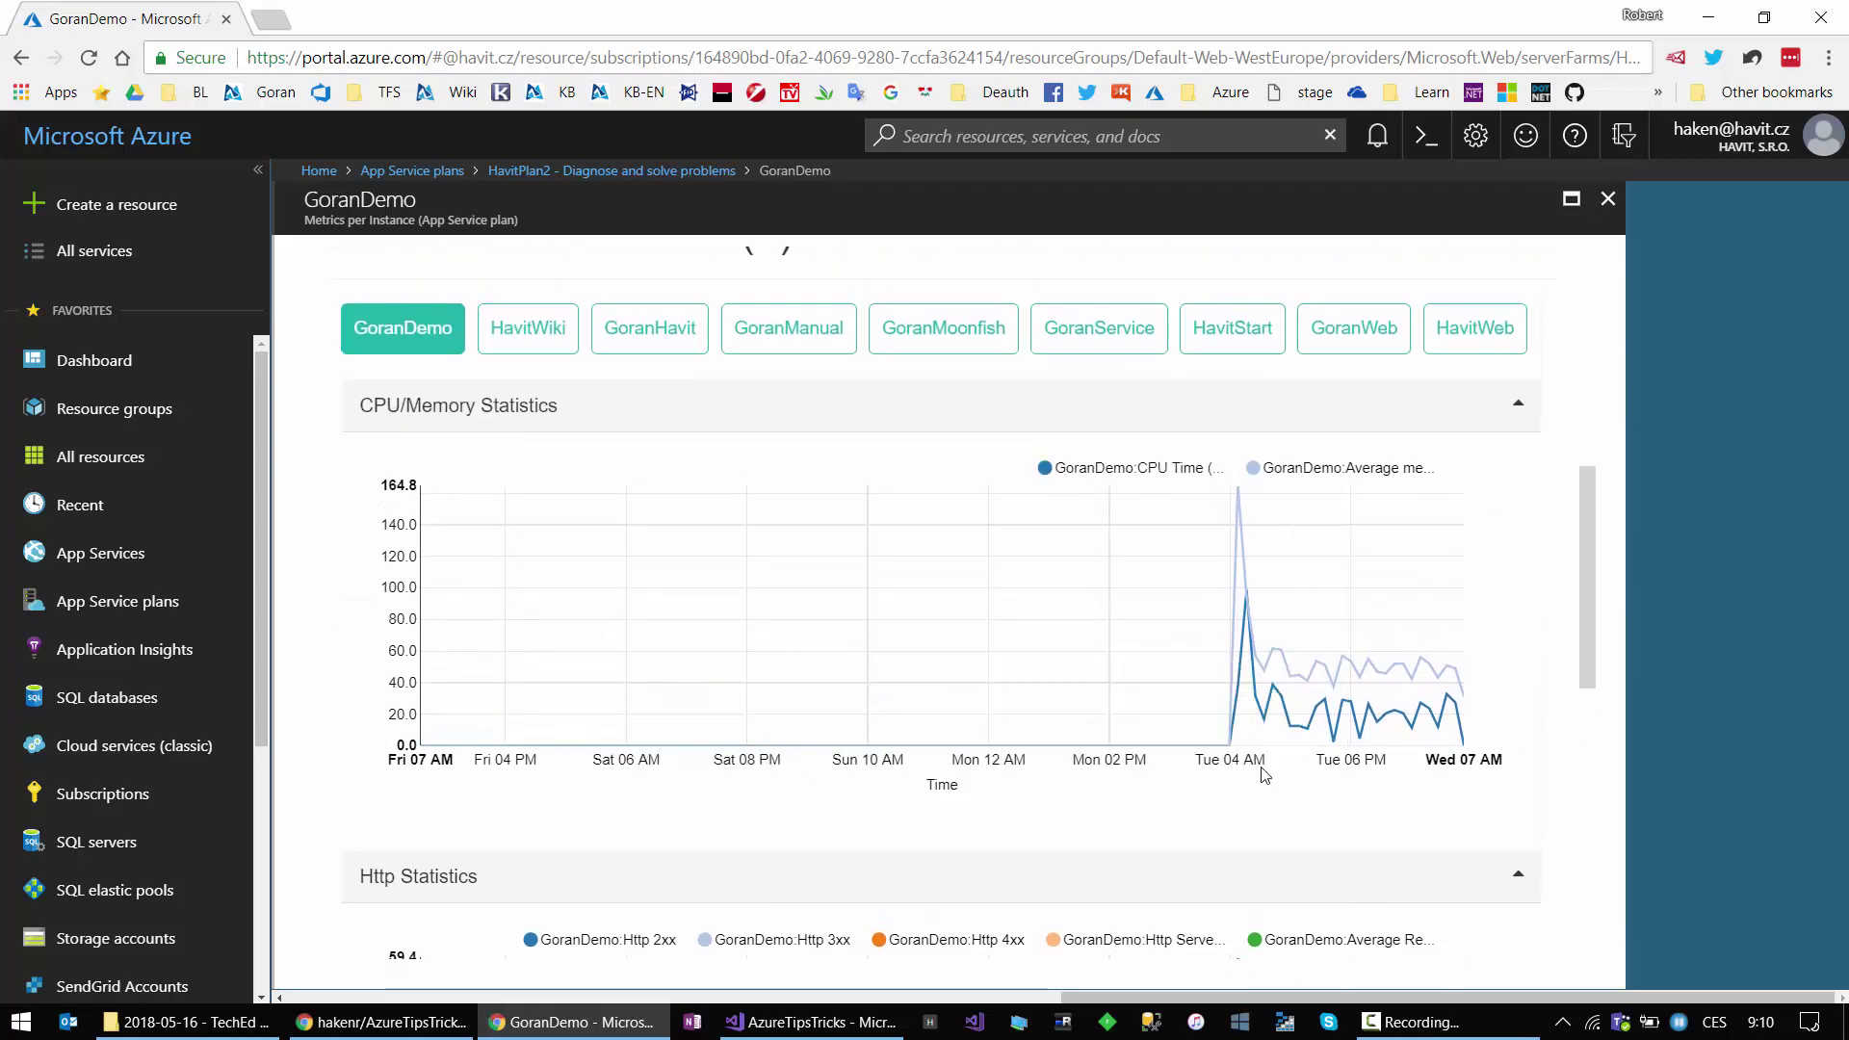
{"action": "scroll", "coordinate": [947, 634], "scroll_direction": "up", "scroll_amount": 7}
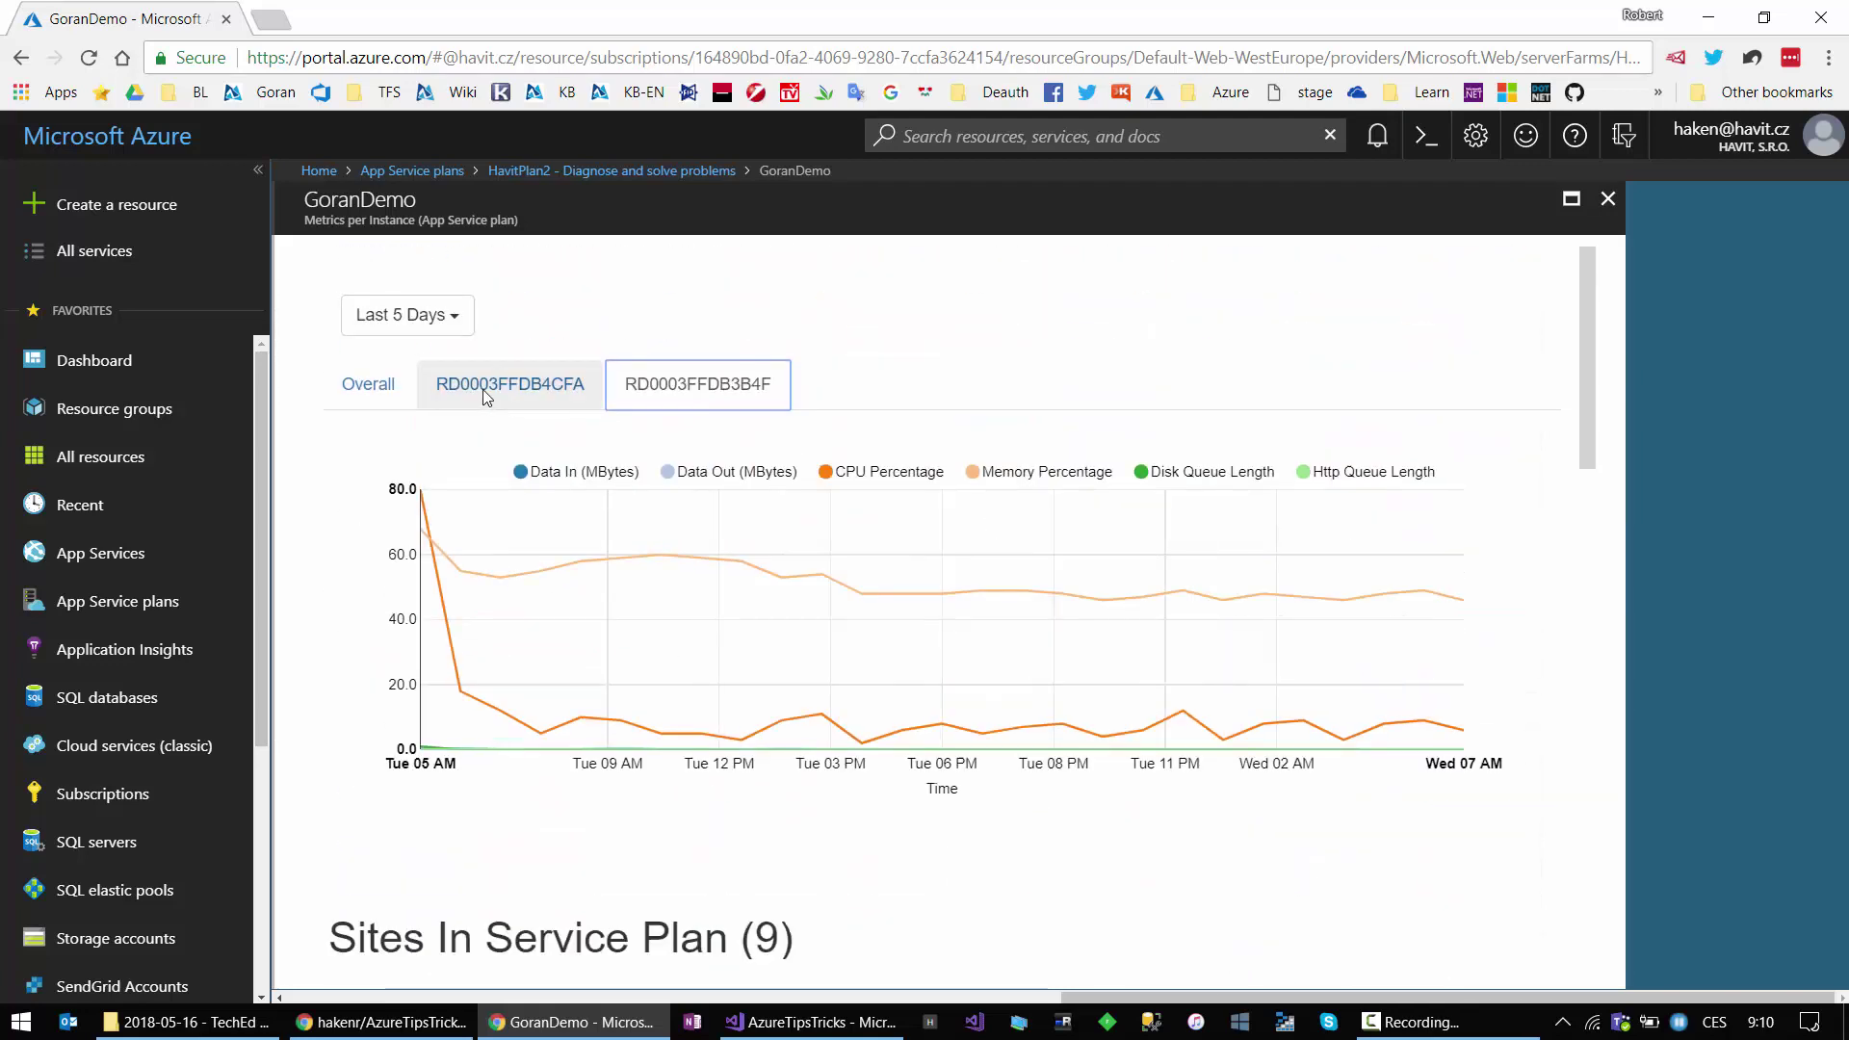
Step: Show the overall metrics for all instances and examine GoranDemo's CPU/memory, HTTP and network statistics
{"action": "left_click", "coordinate": [390, 385]}
{"action": "scroll", "coordinate": [681, 635], "scroll_direction": "down", "scroll_amount": 9}
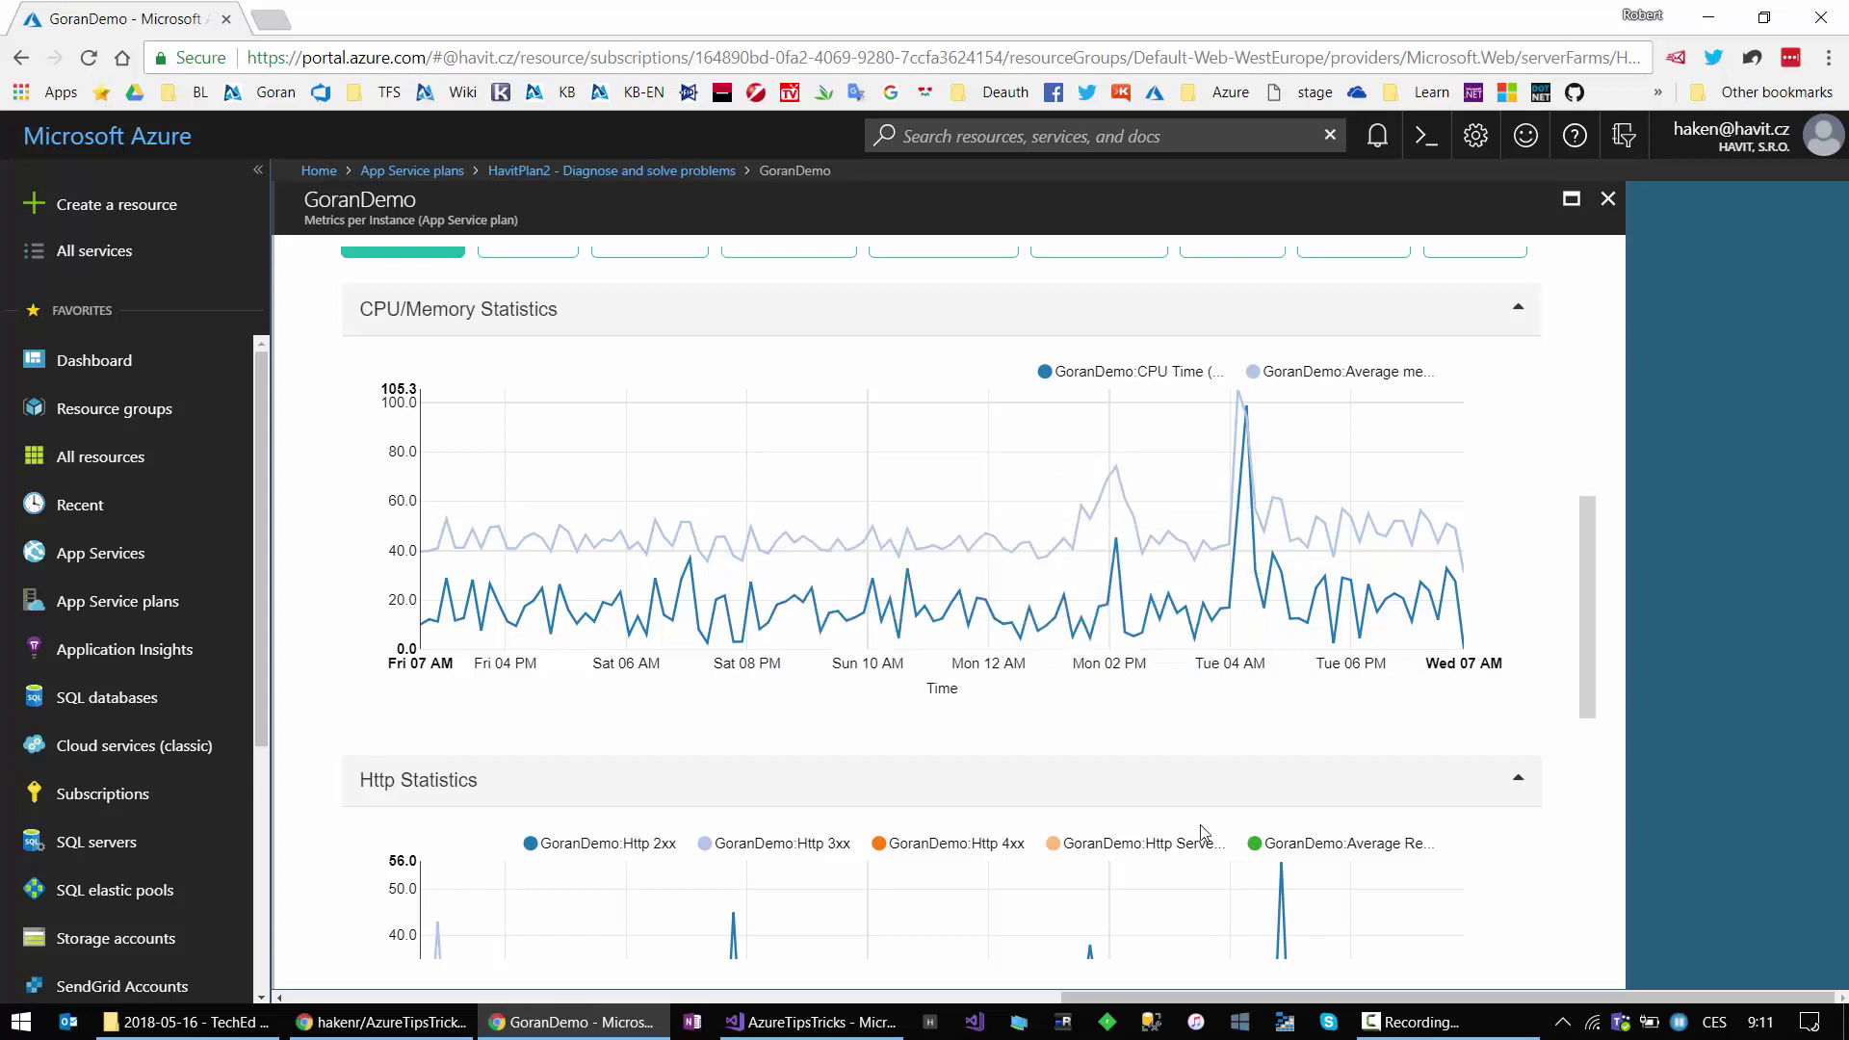
{"action": "scroll", "coordinate": [1202, 830], "scroll_direction": "down", "scroll_amount": 4}
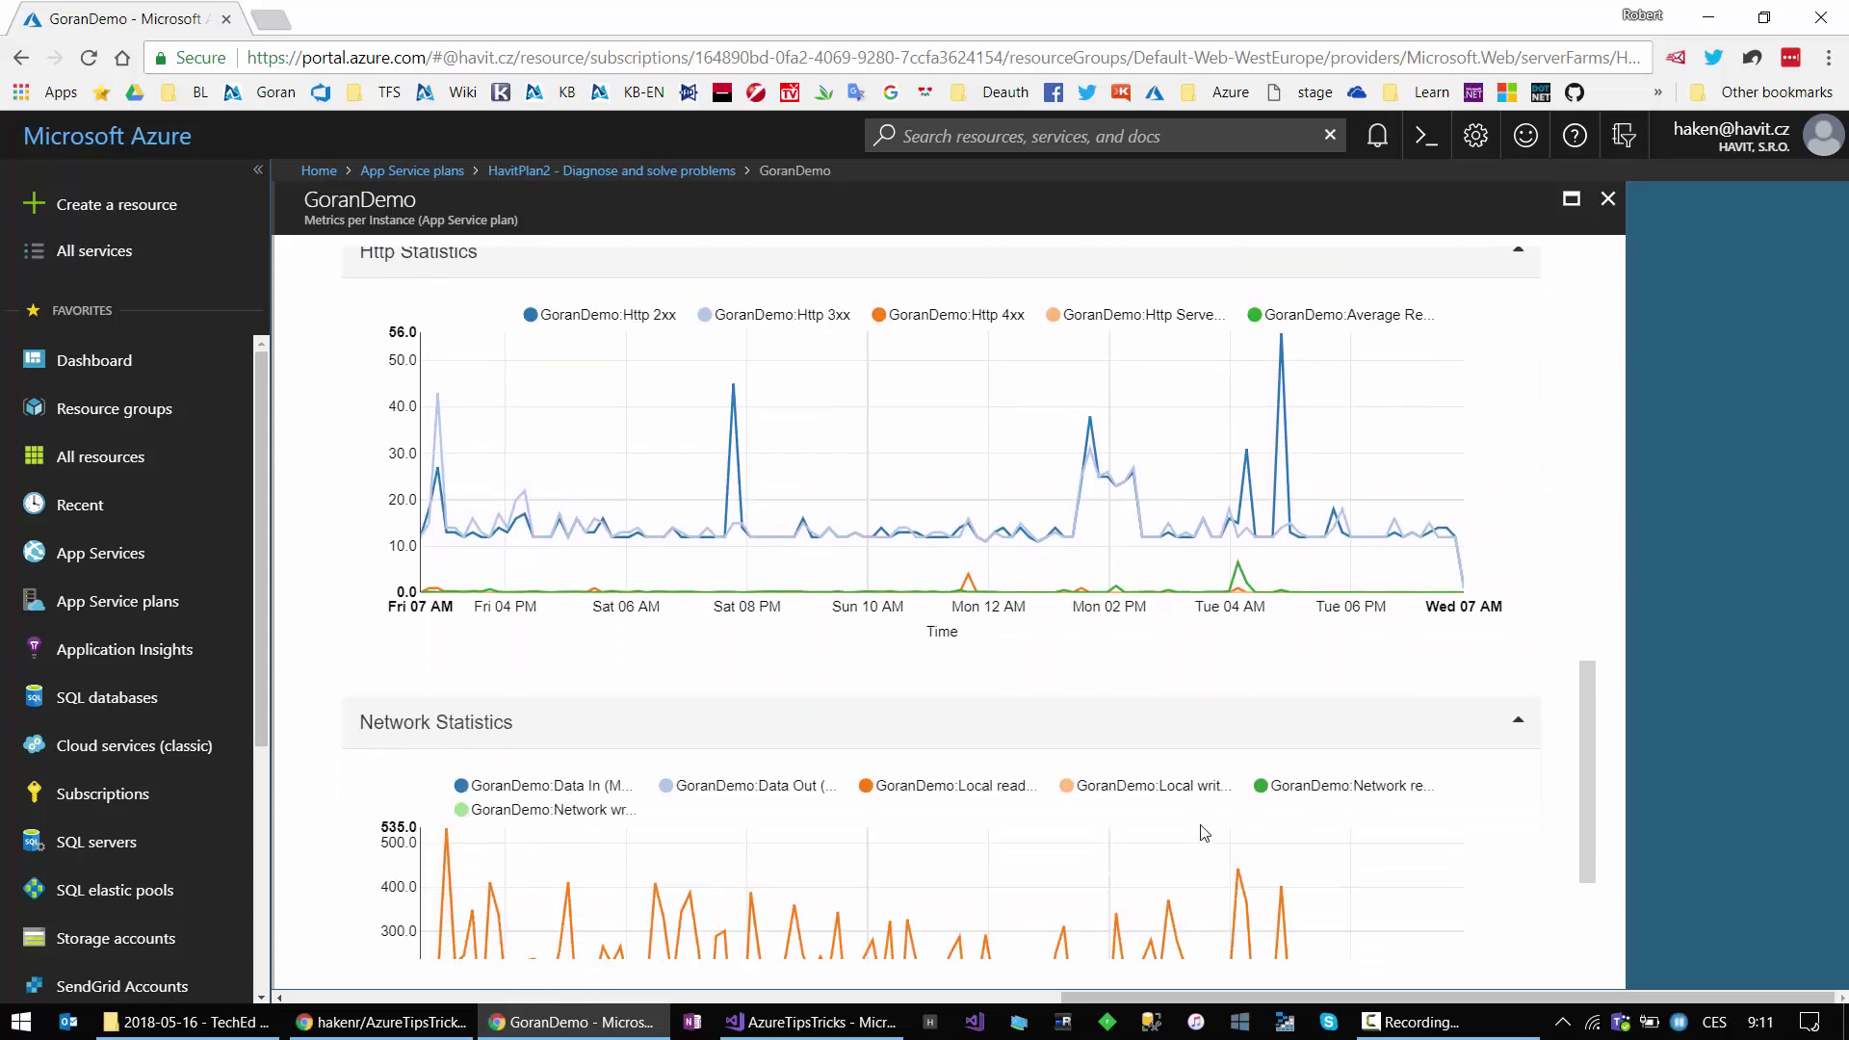
{"action": "scroll", "coordinate": [1201, 831], "scroll_direction": "up", "scroll_amount": 5}
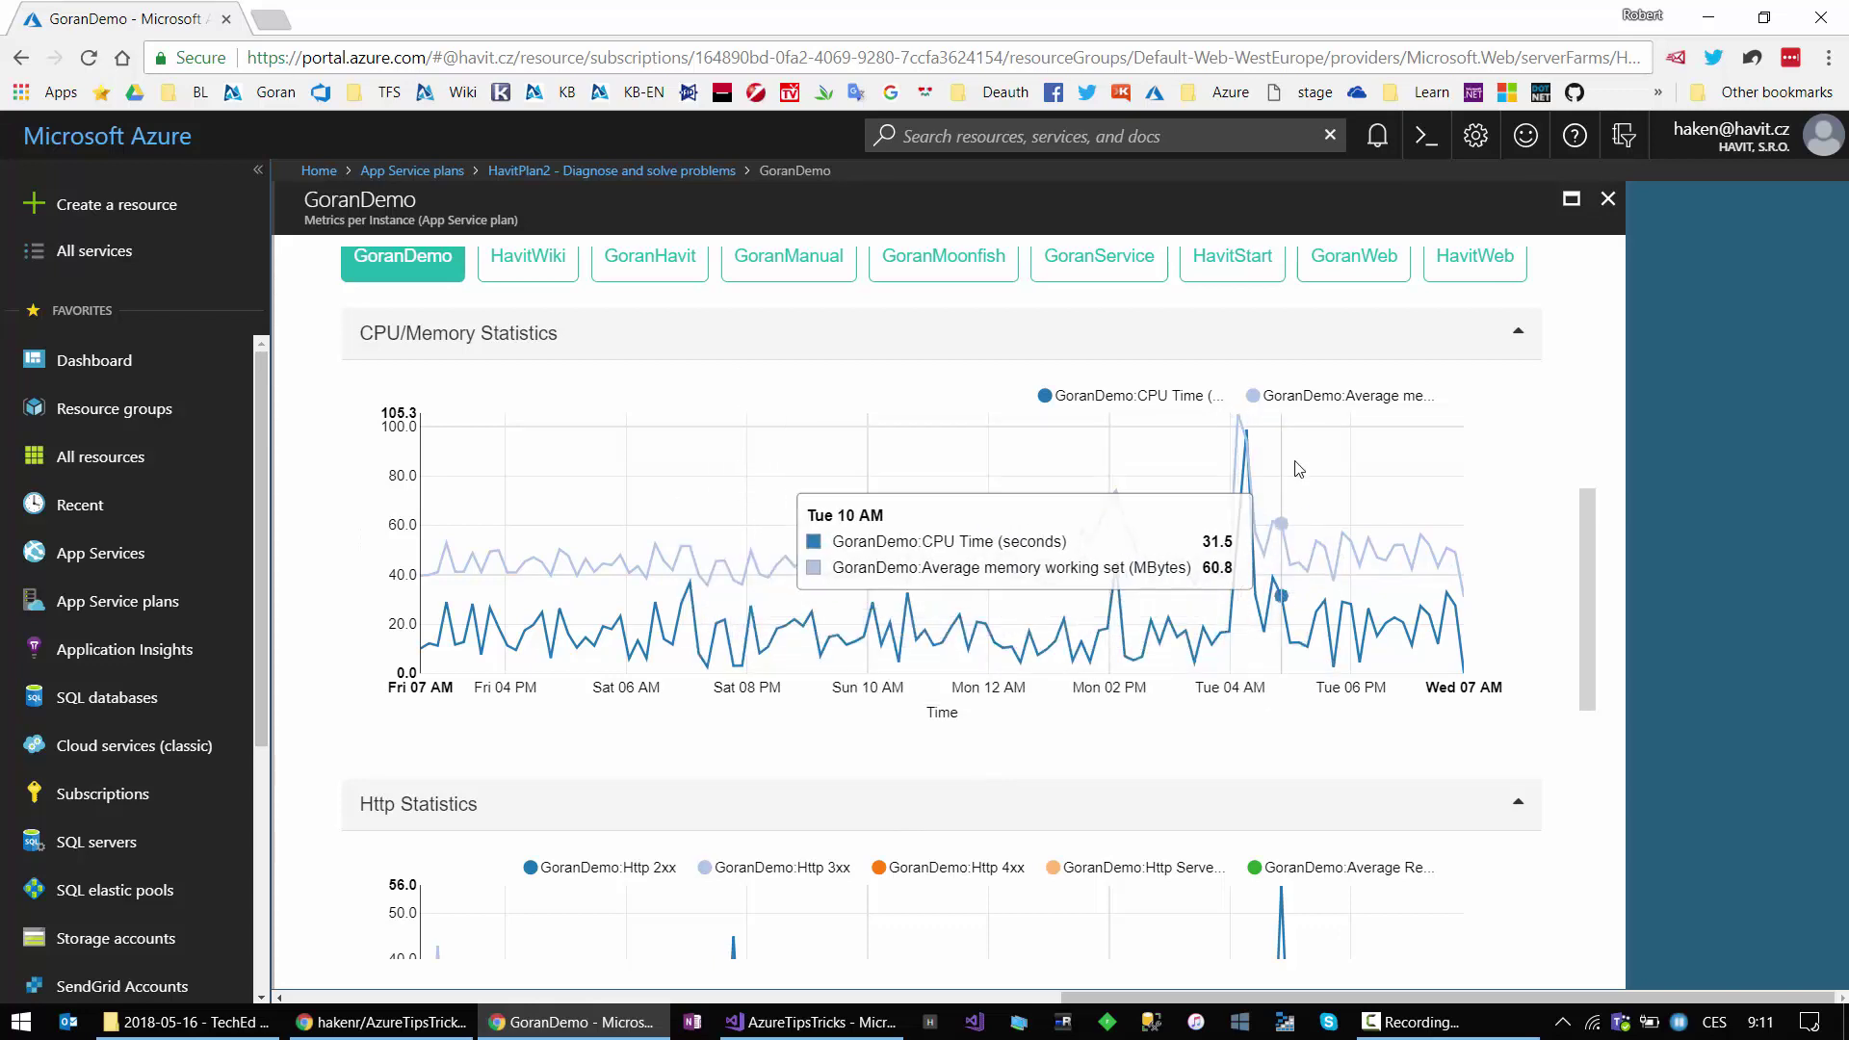
{"action": "scroll", "coordinate": [1288, 821], "scroll_direction": "down", "scroll_amount": 8}
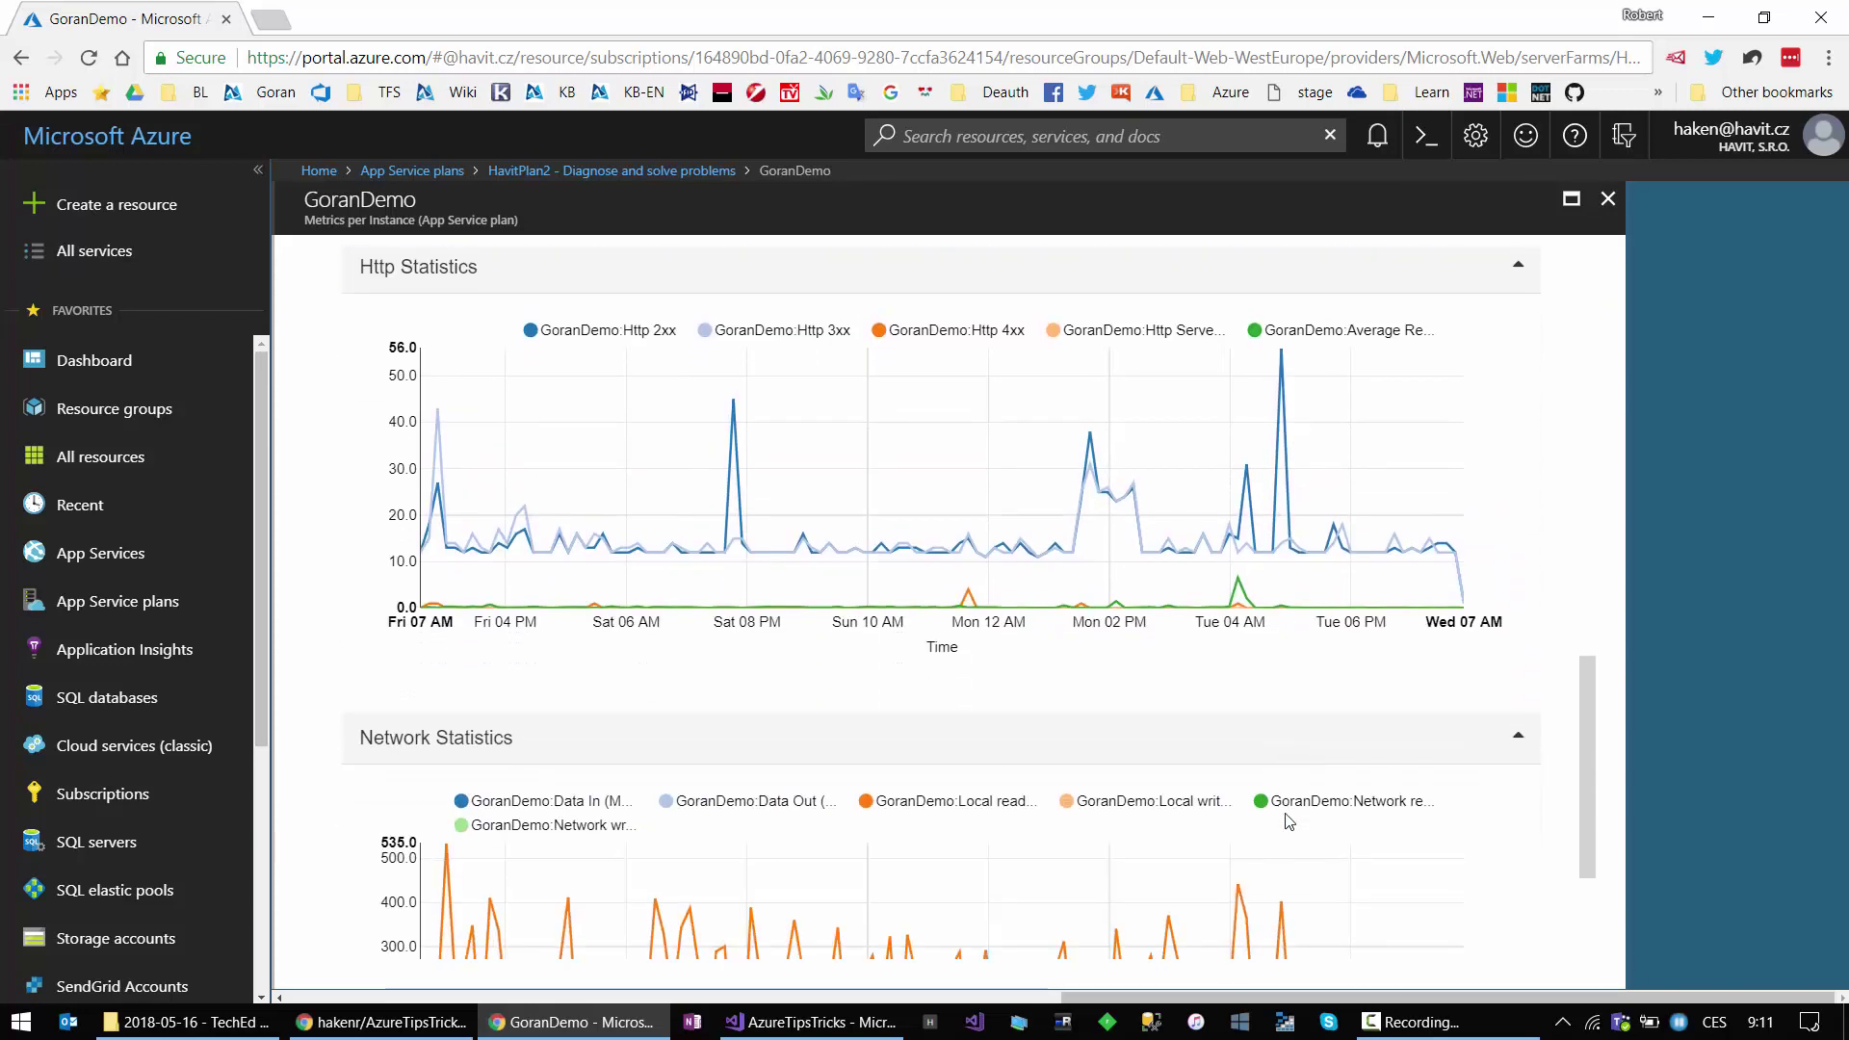
{"action": "scroll", "coordinate": [1527, 545], "scroll_direction": "up", "scroll_amount": 8}
{"action": "scroll", "coordinate": [1527, 549], "scroll_direction": "up", "scroll_amount": 2}
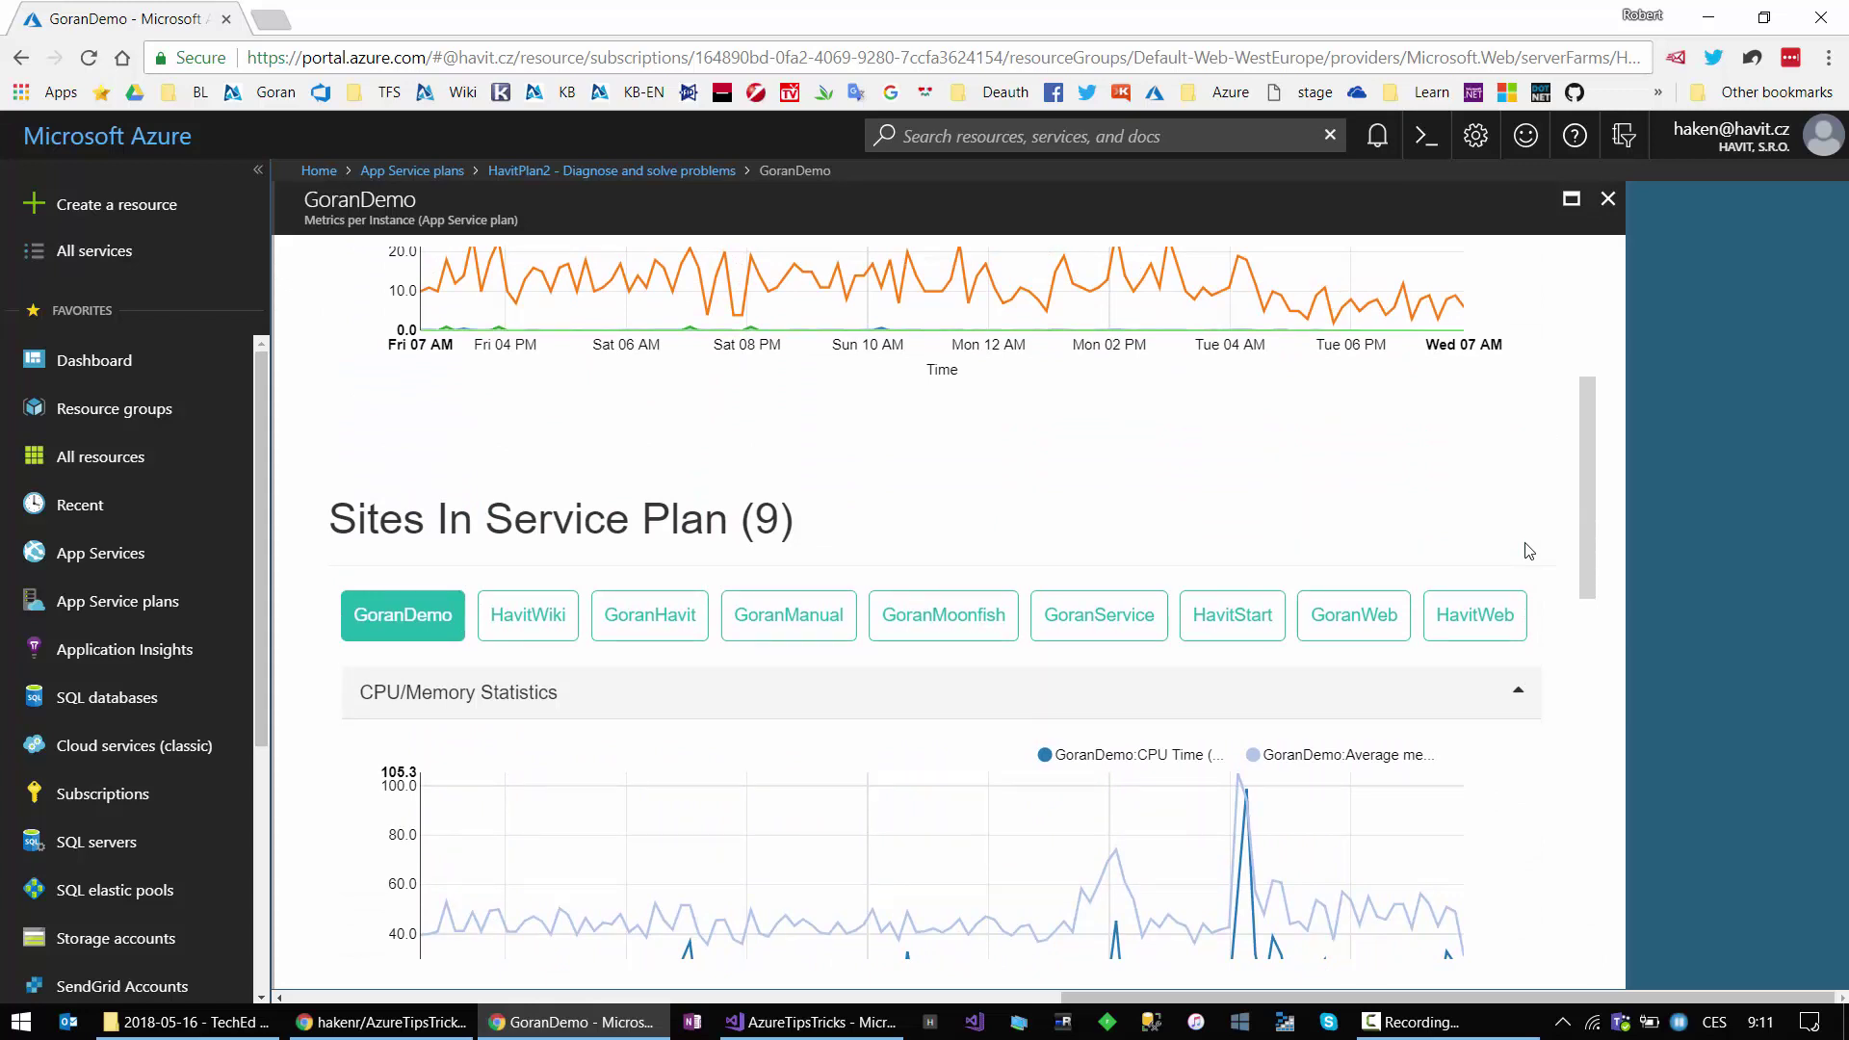
{"action": "scroll", "coordinate": [1529, 557], "scroll_direction": "up", "scroll_amount": 4}
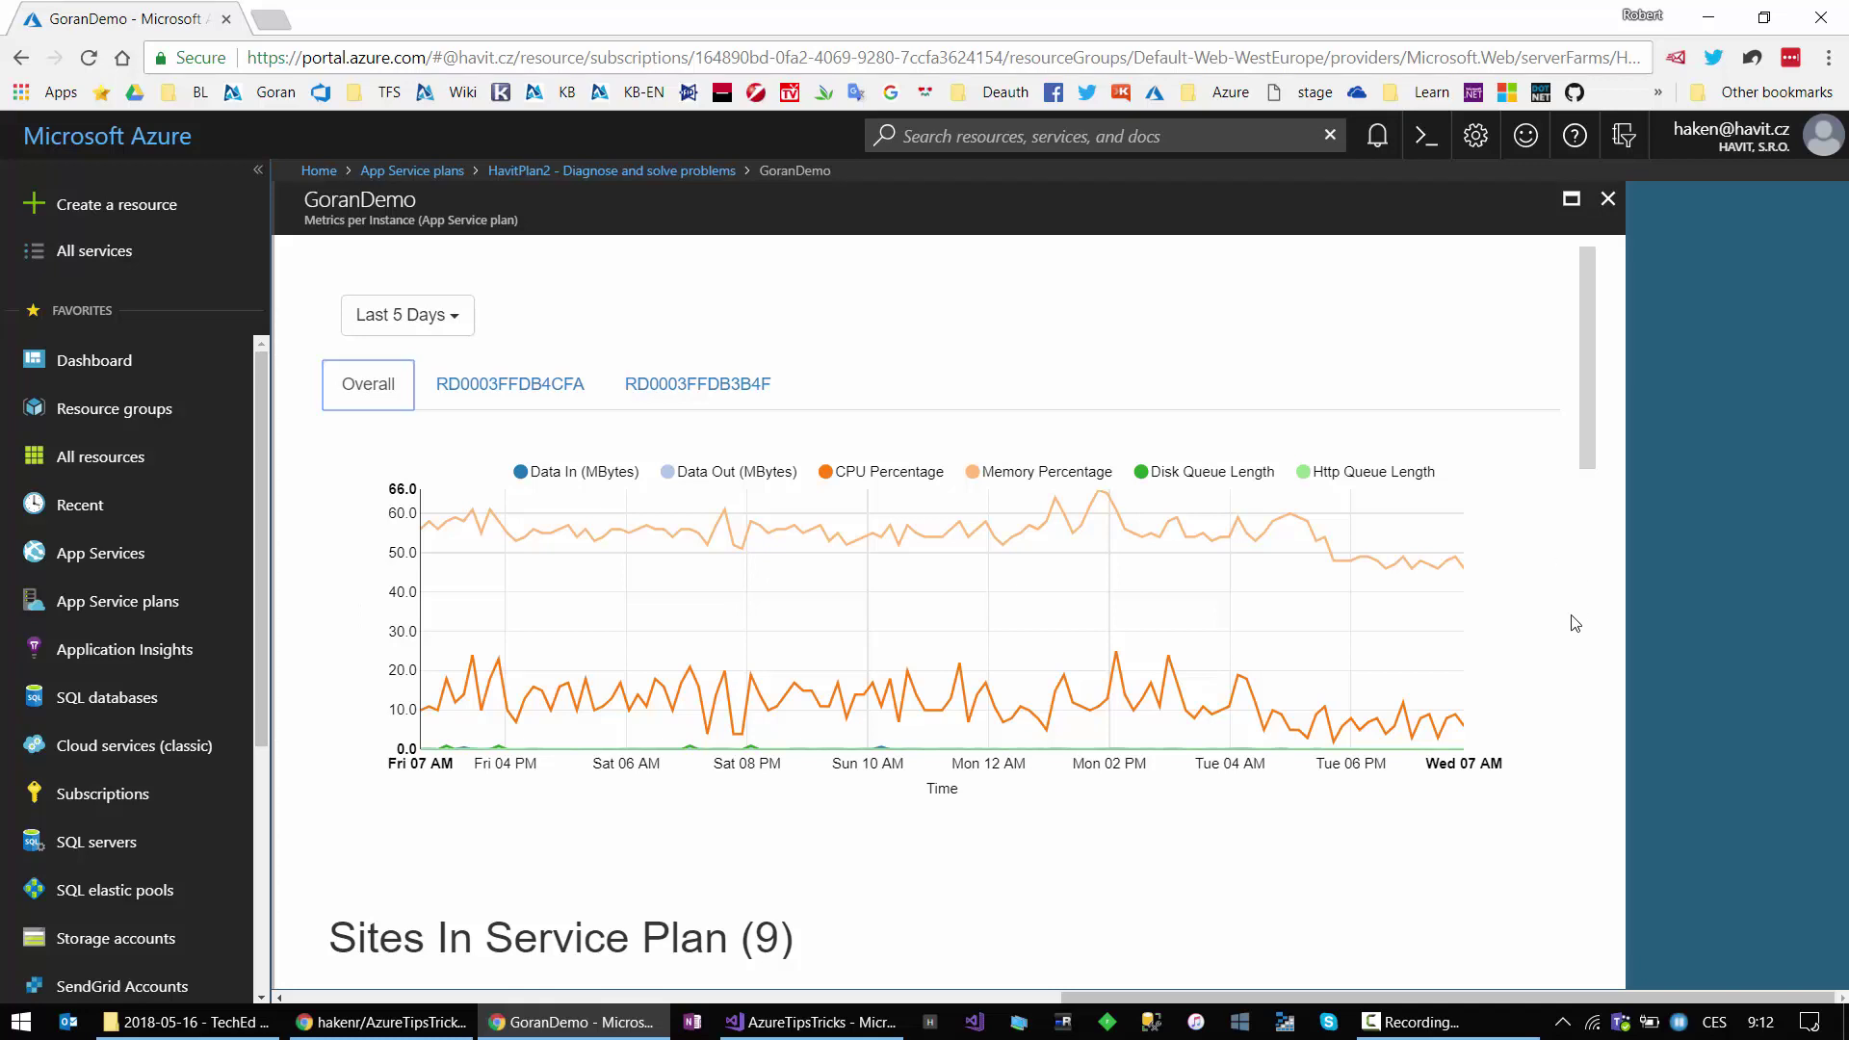
Step: Add HavitWiki, GoranHavit, GoranManual, GoranMoonfish, GoranService, HavitStart and GoranWeb to the site charts and compare their HTTP statistics
{"action": "mouse_move", "coordinate": [1327, 714]}
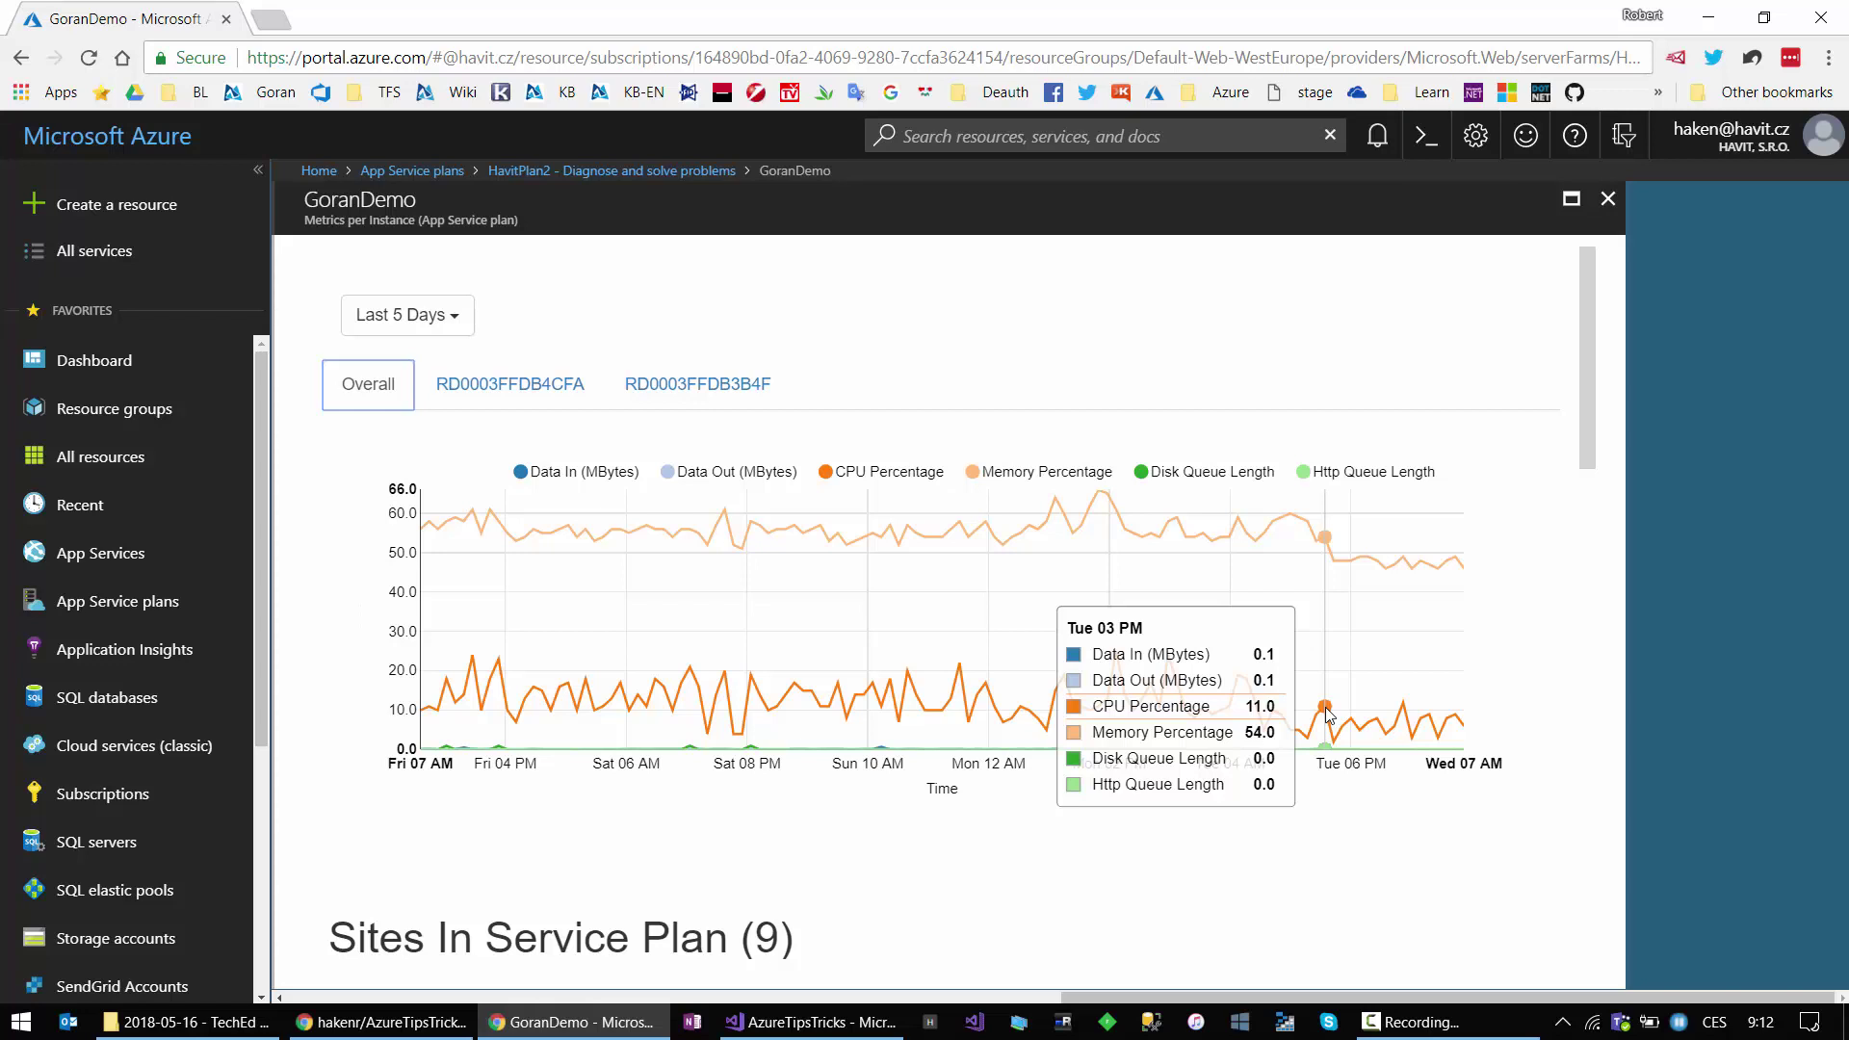
{"action": "scroll", "coordinate": [865, 896], "scroll_direction": "down", "scroll_amount": 4}
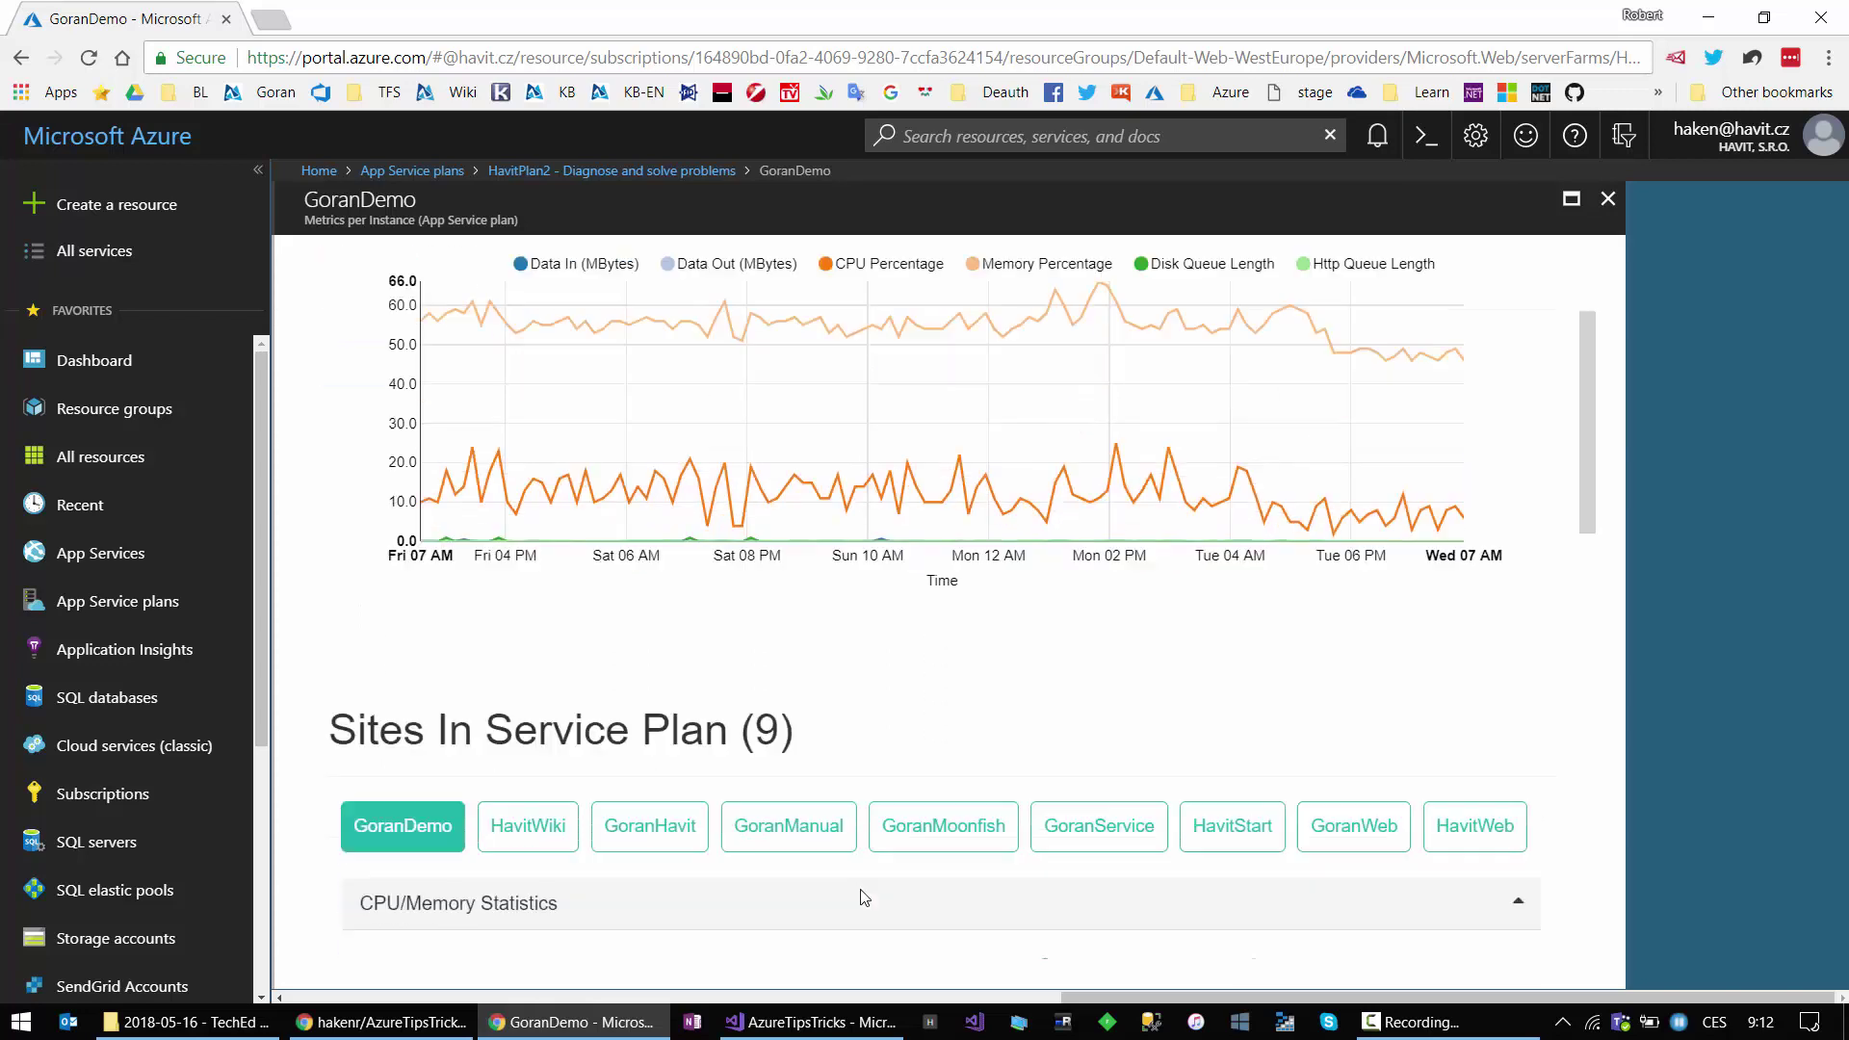
{"action": "scroll", "coordinate": [865, 895], "scroll_direction": "down", "scroll_amount": 3}
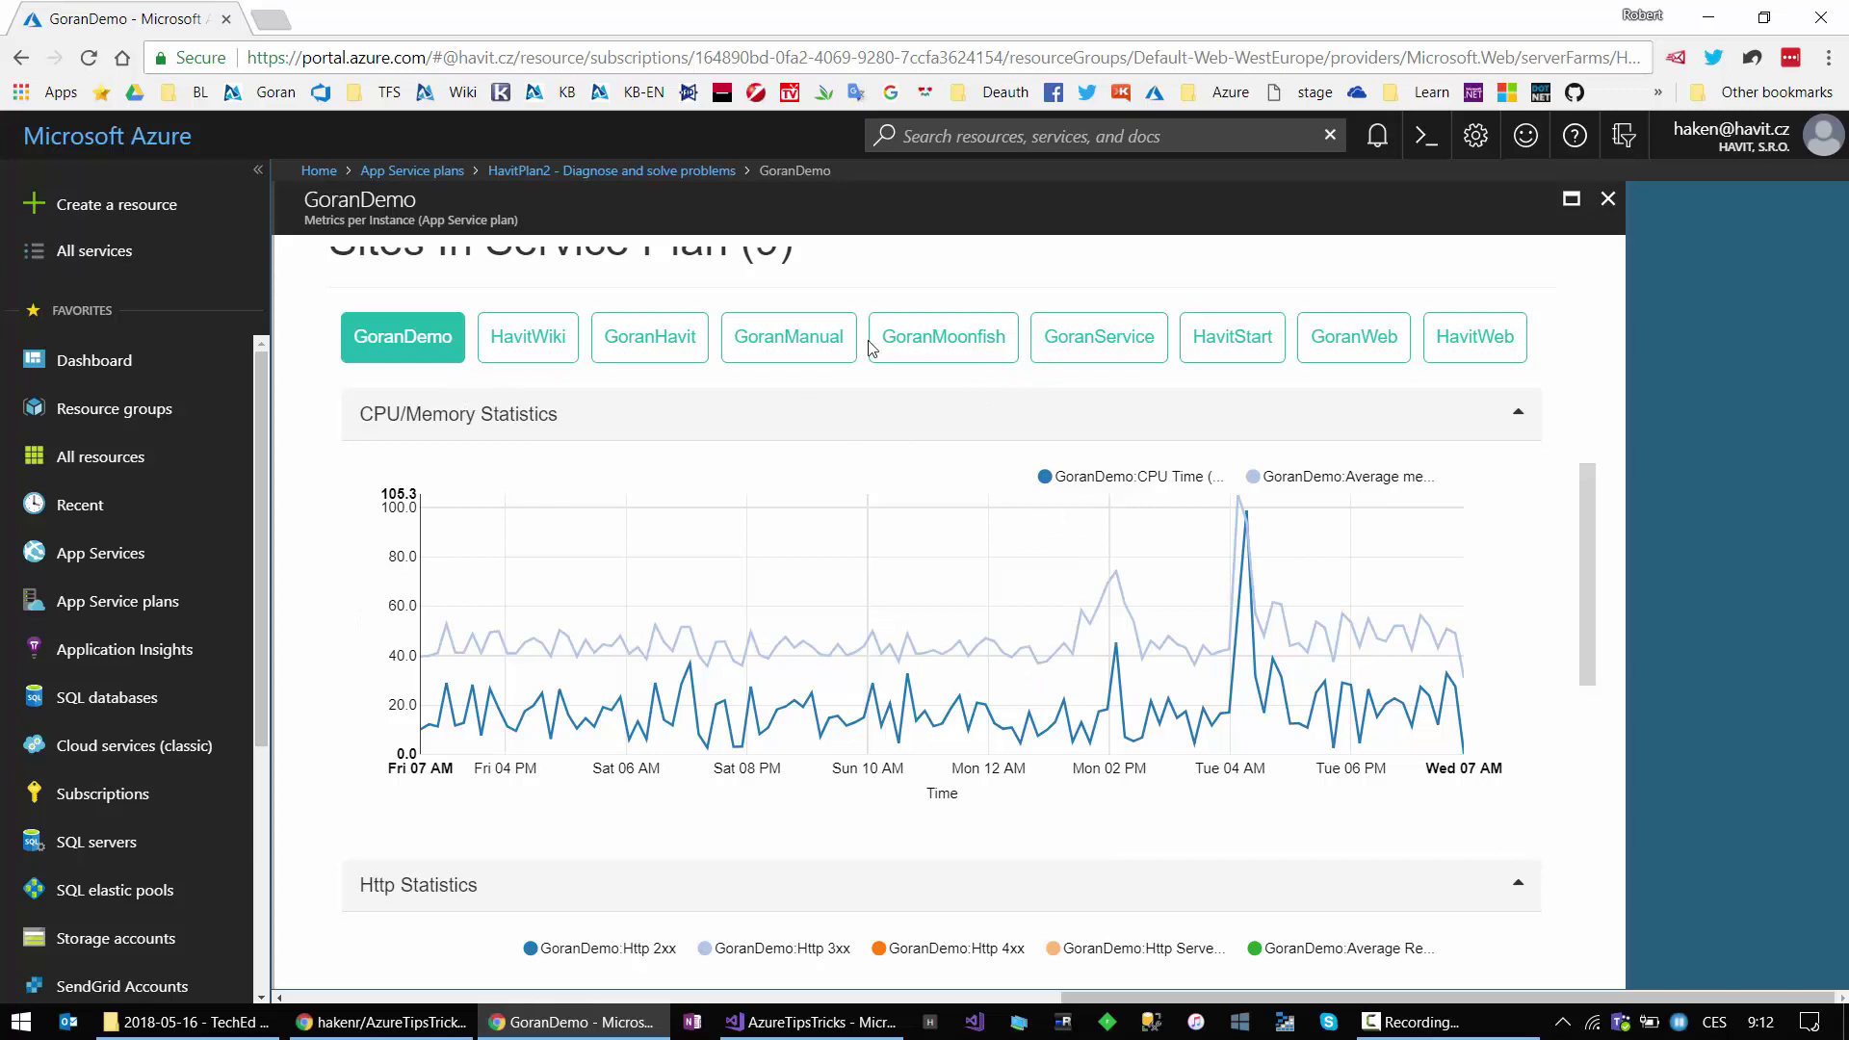
{"action": "left_click", "coordinate": [661, 354]}
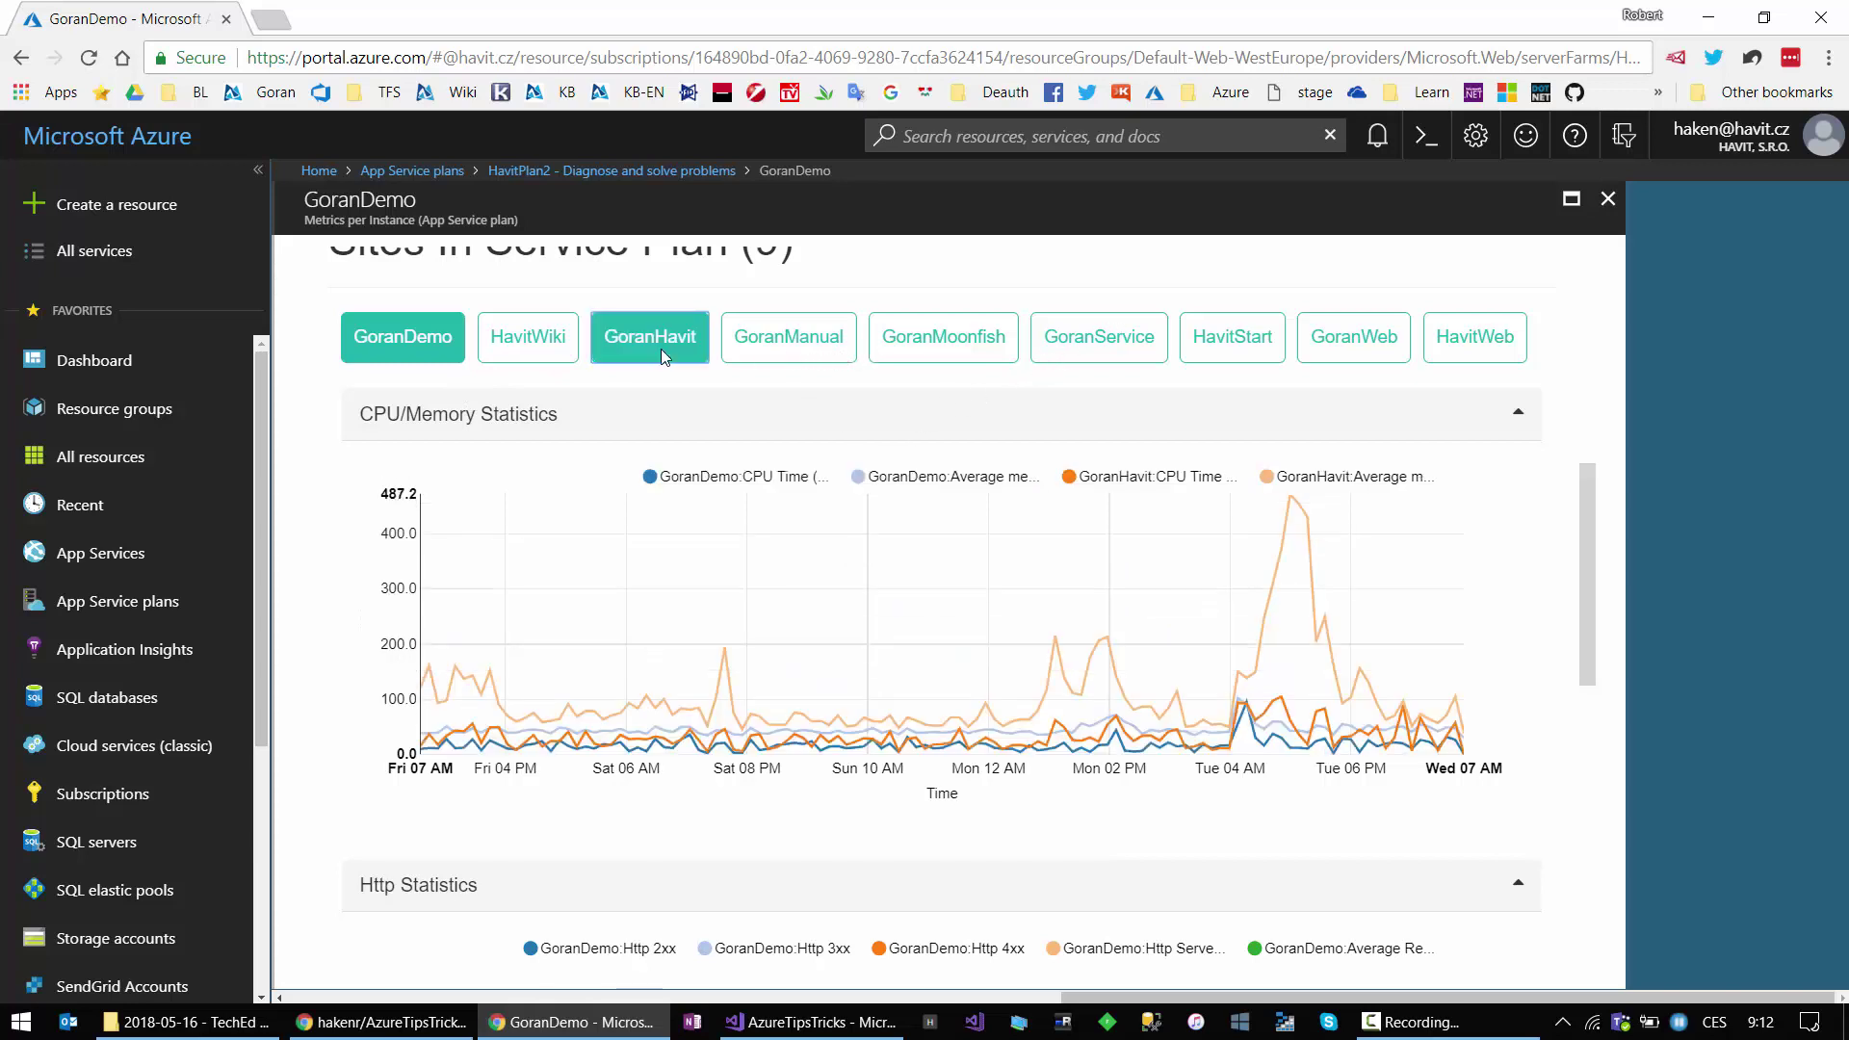
{"action": "left_click", "coordinate": [560, 345]}
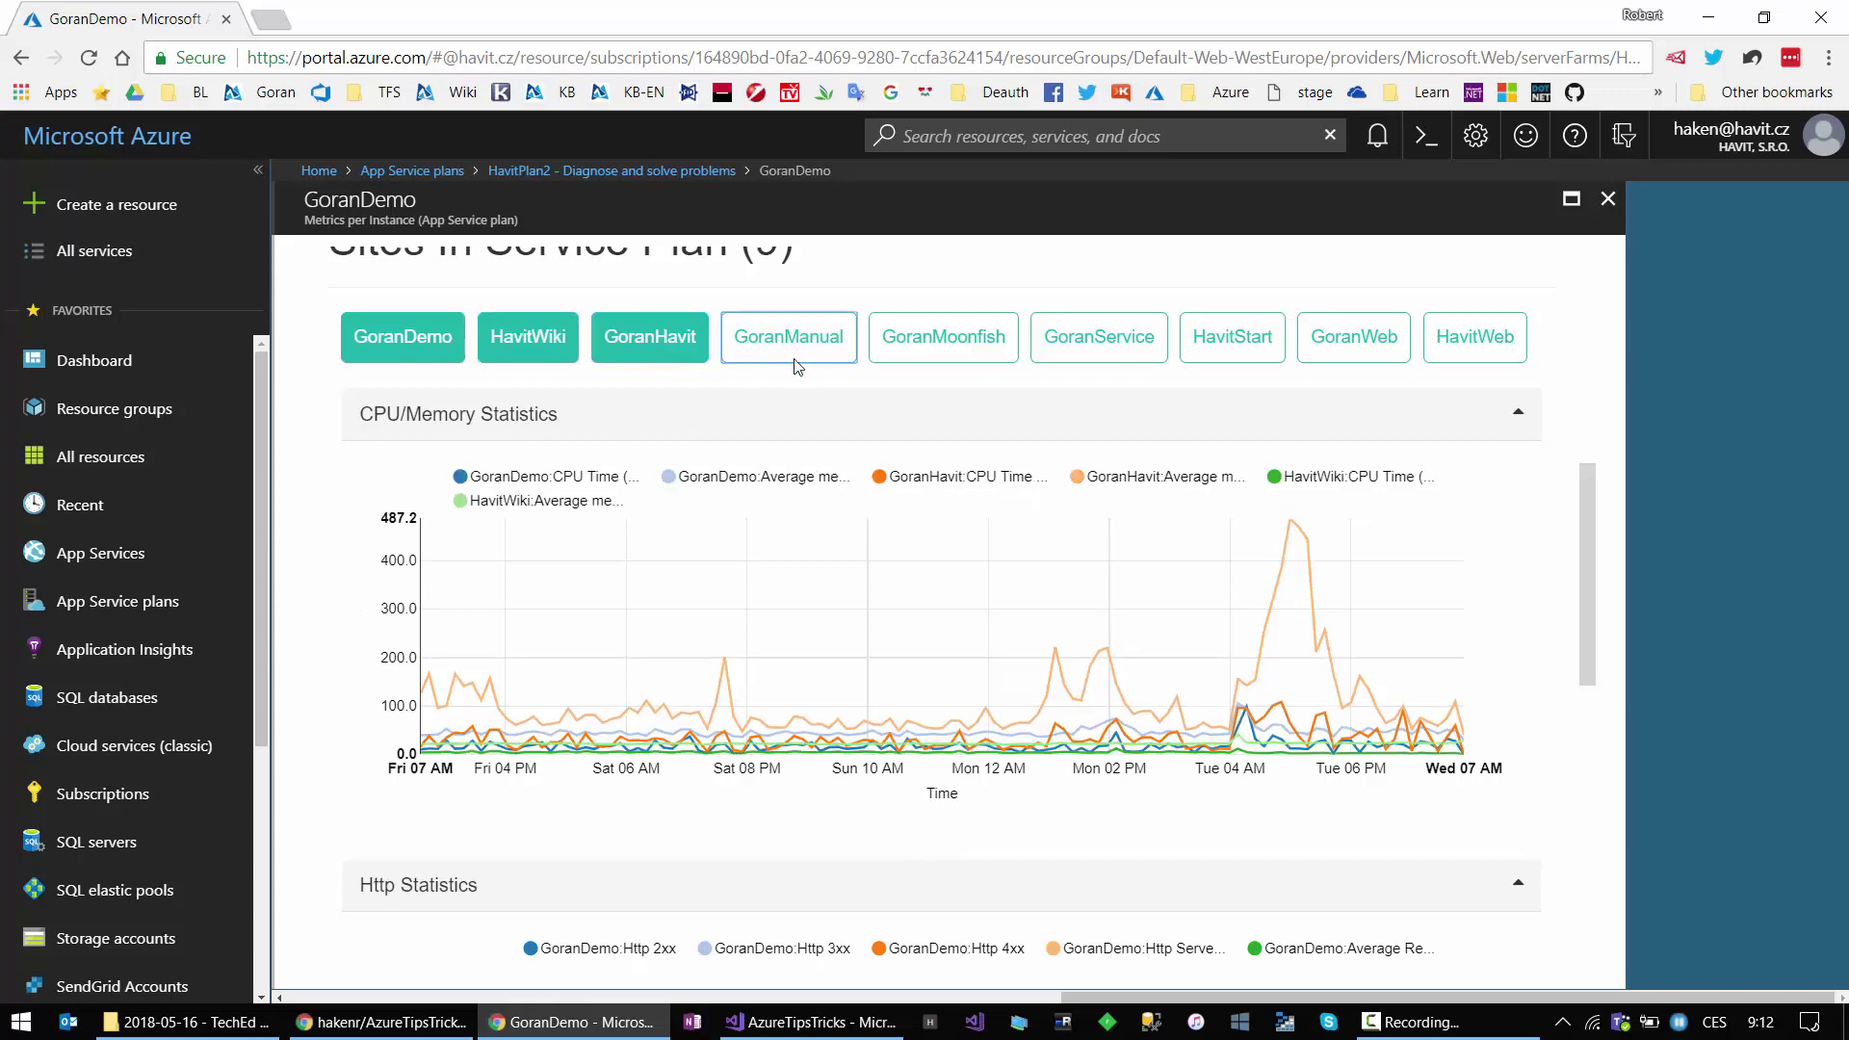
{"action": "left_click", "coordinate": [928, 362]}
{"action": "left_click", "coordinate": [1085, 352]}
{"action": "left_click", "coordinate": [1244, 355]}
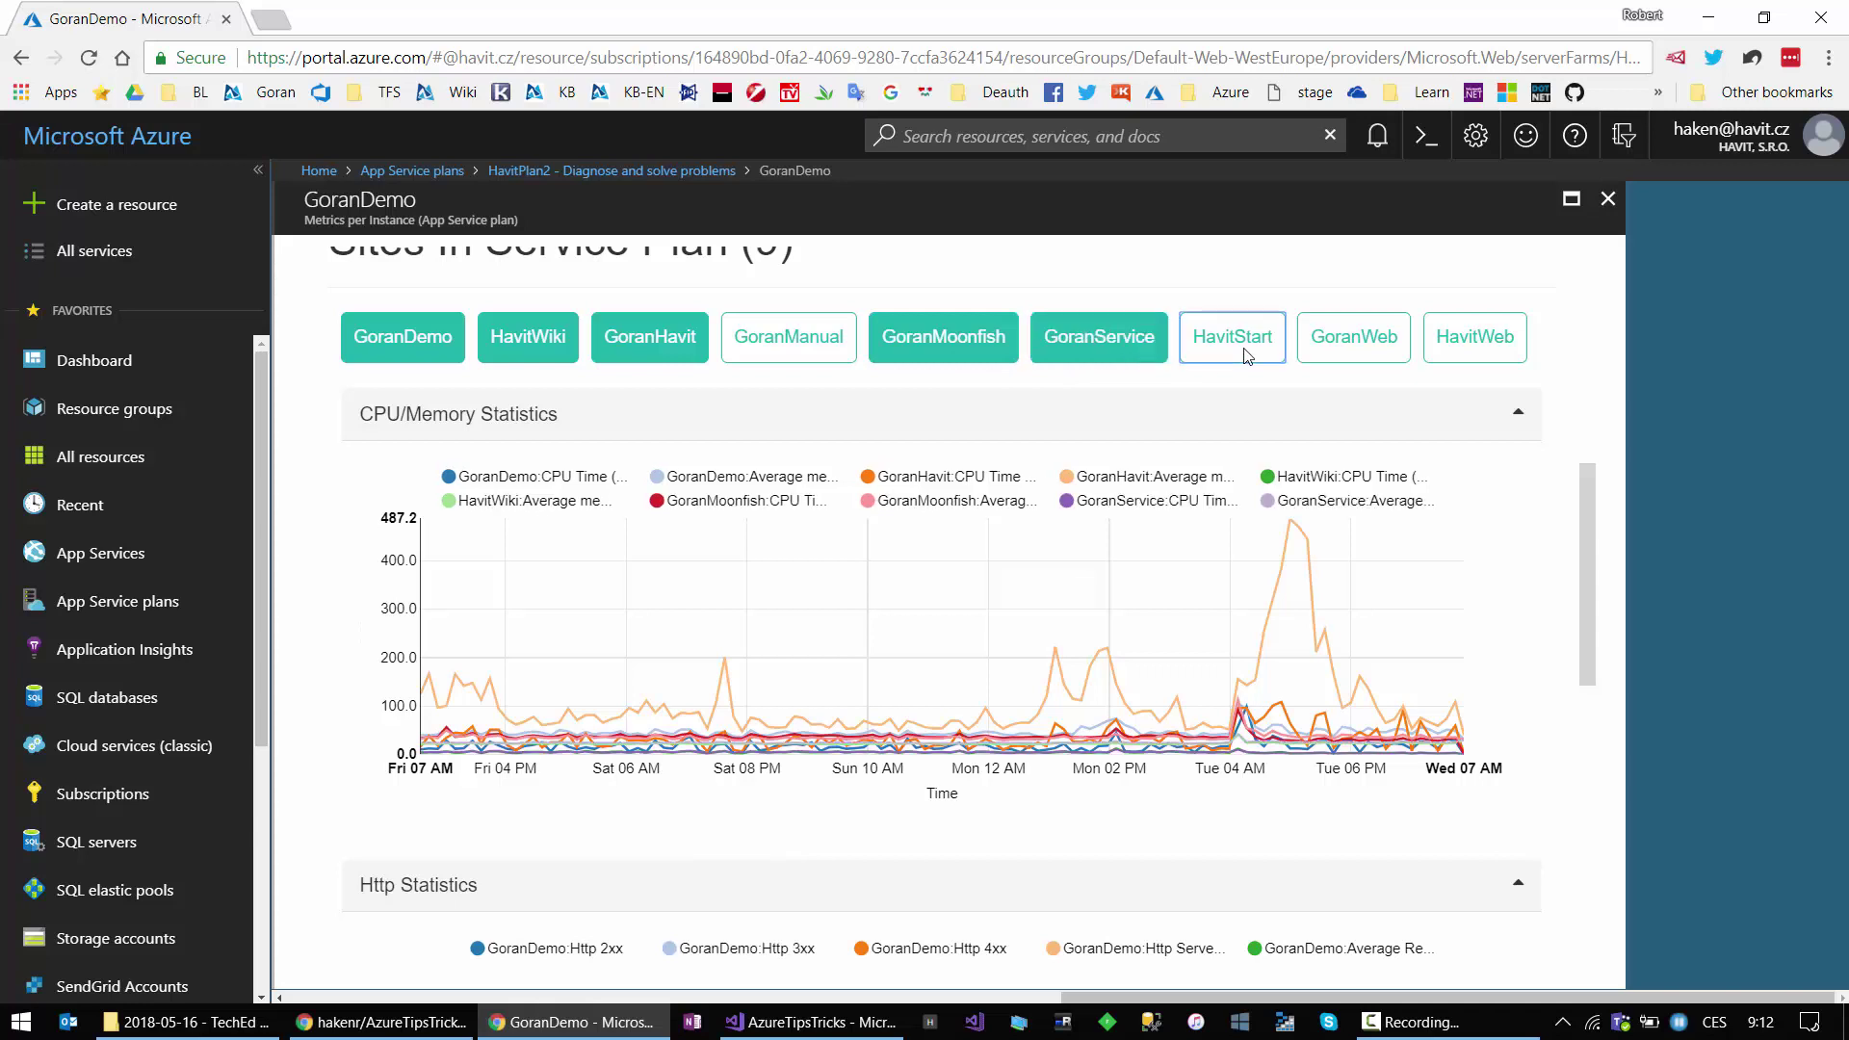
{"action": "left_click", "coordinate": [1358, 364]}
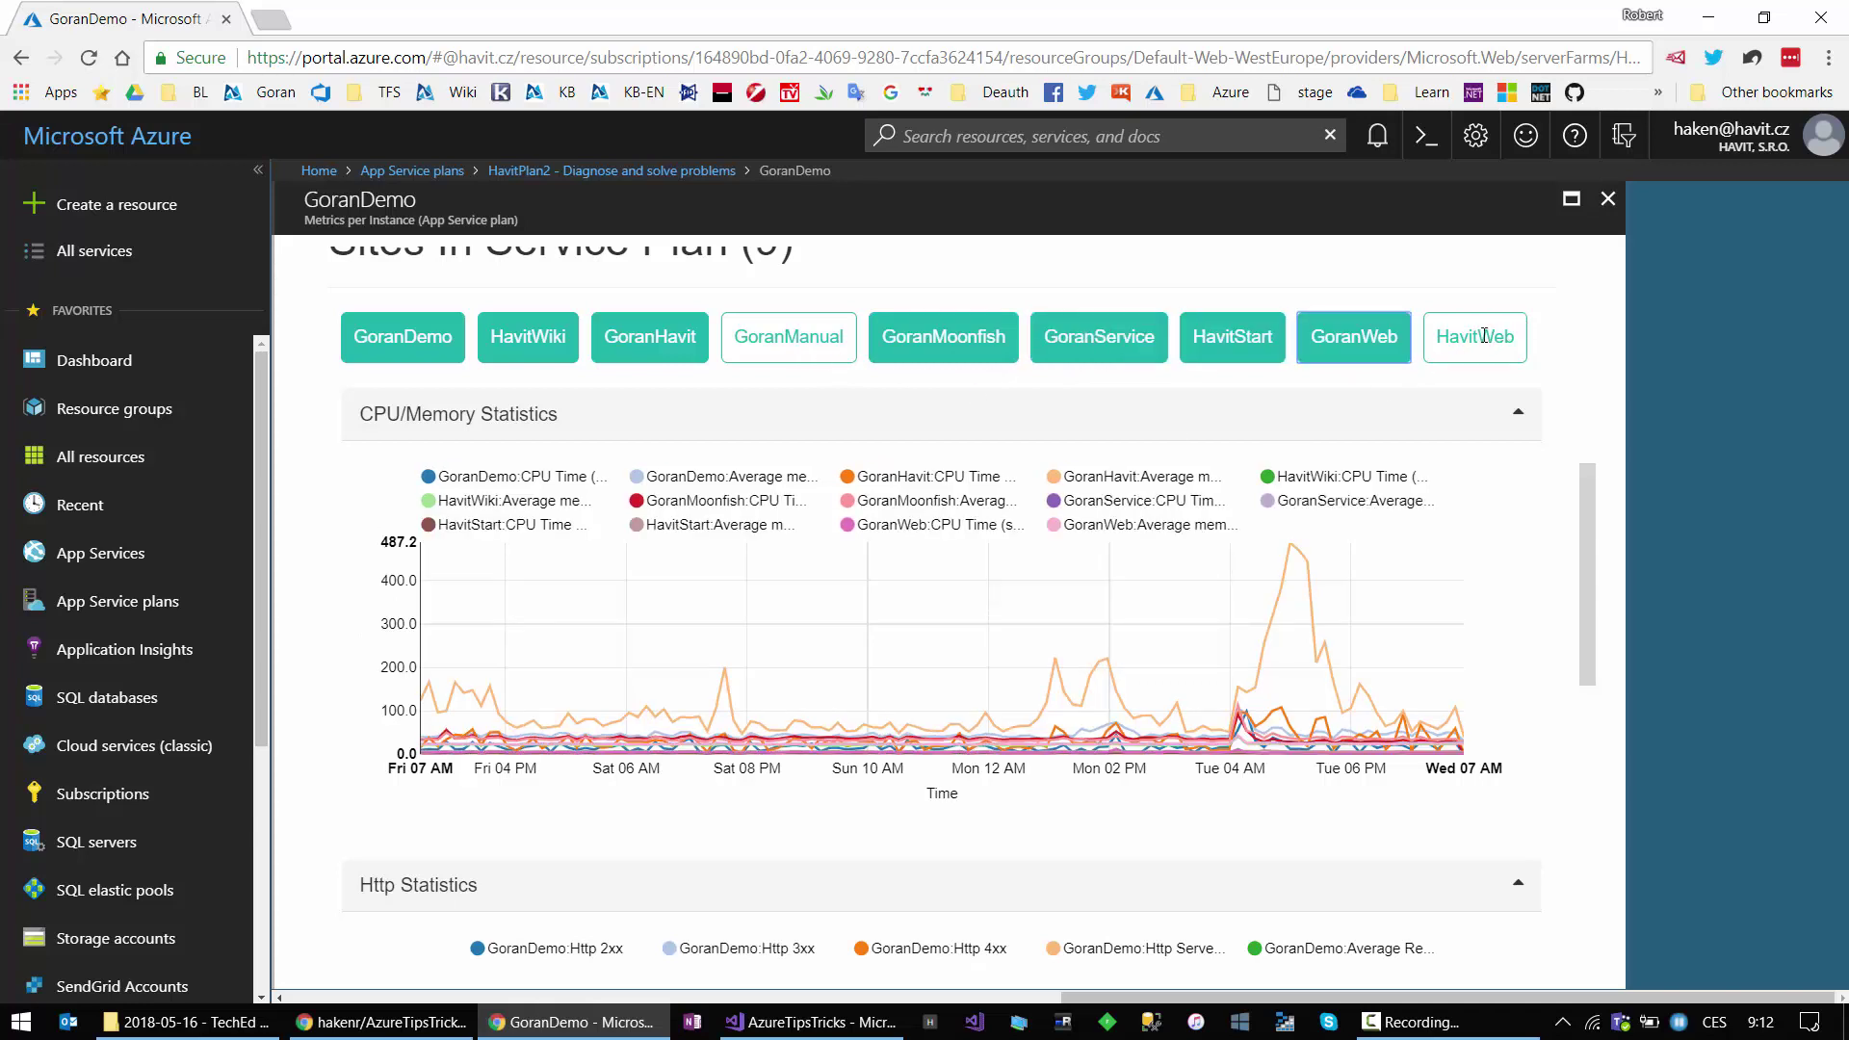
{"action": "left_click", "coordinate": [1439, 365]}
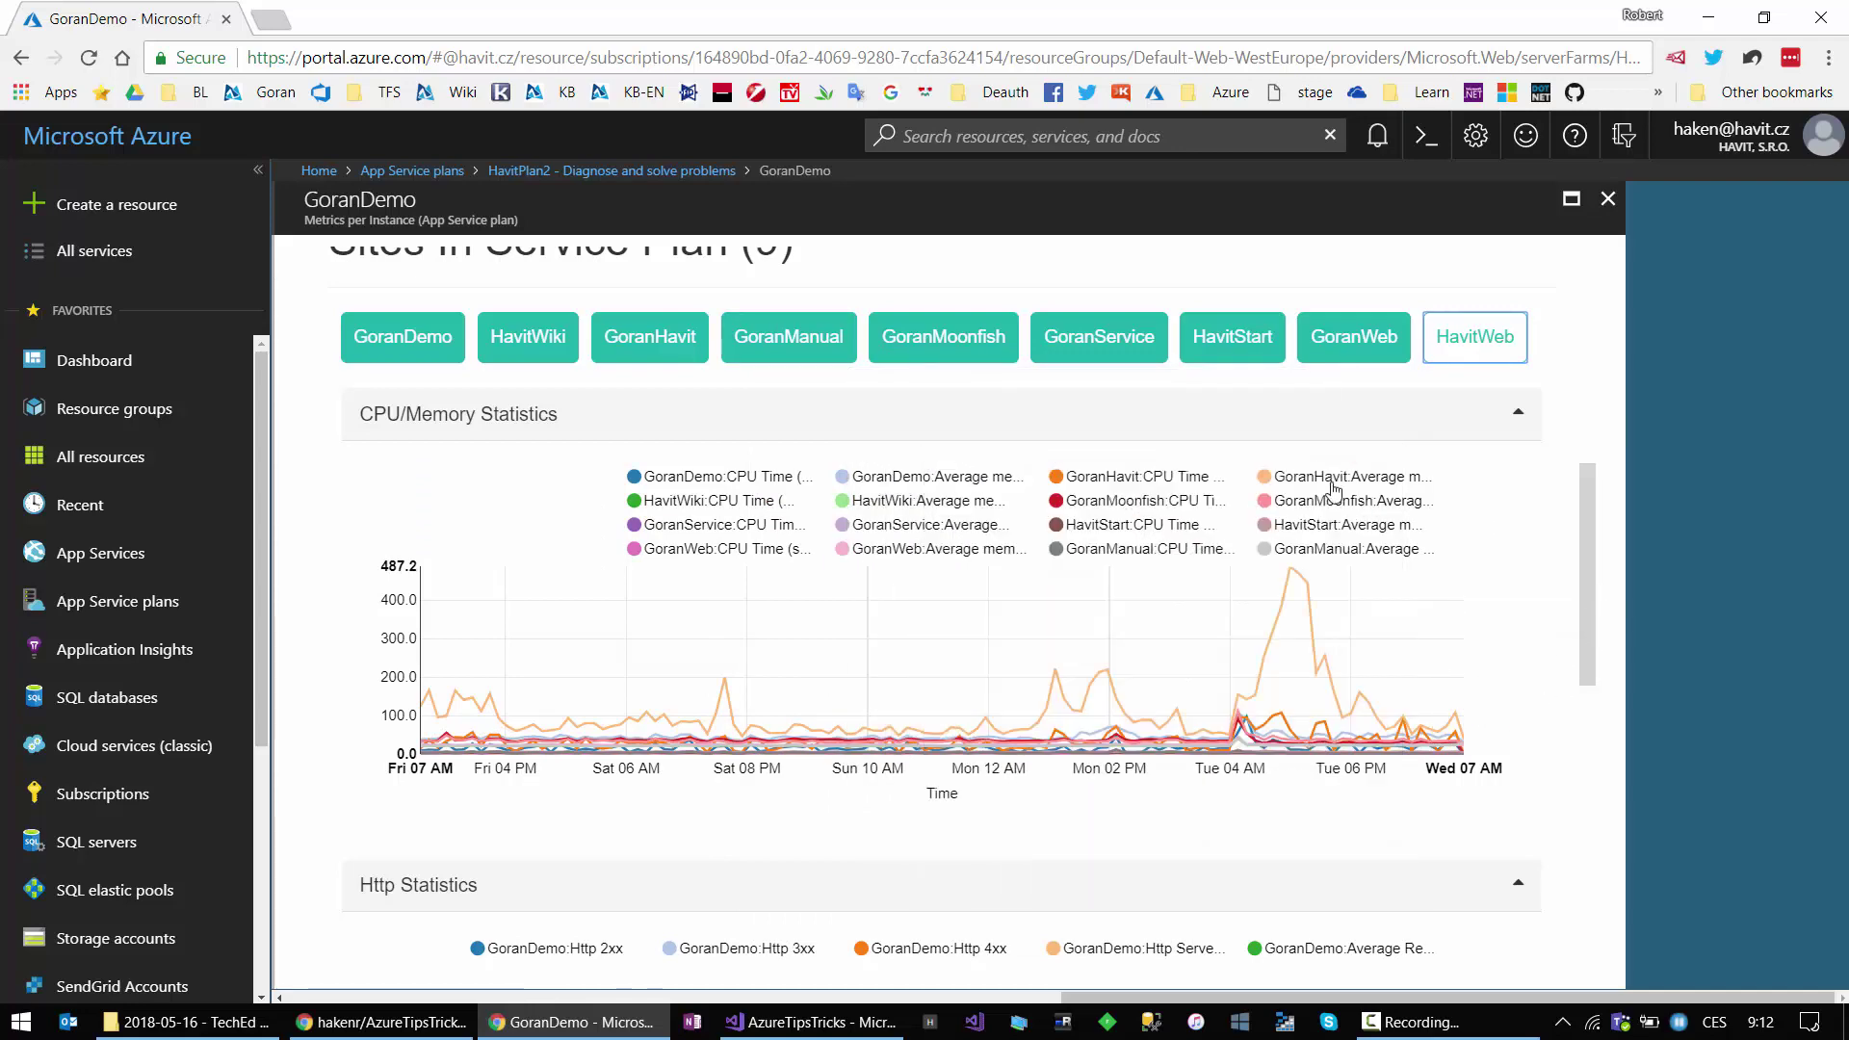
{"action": "scroll", "coordinate": [1509, 731], "scroll_direction": "down", "scroll_amount": 1}
{"action": "scroll", "coordinate": [1508, 731], "scroll_direction": "down", "scroll_amount": 5}
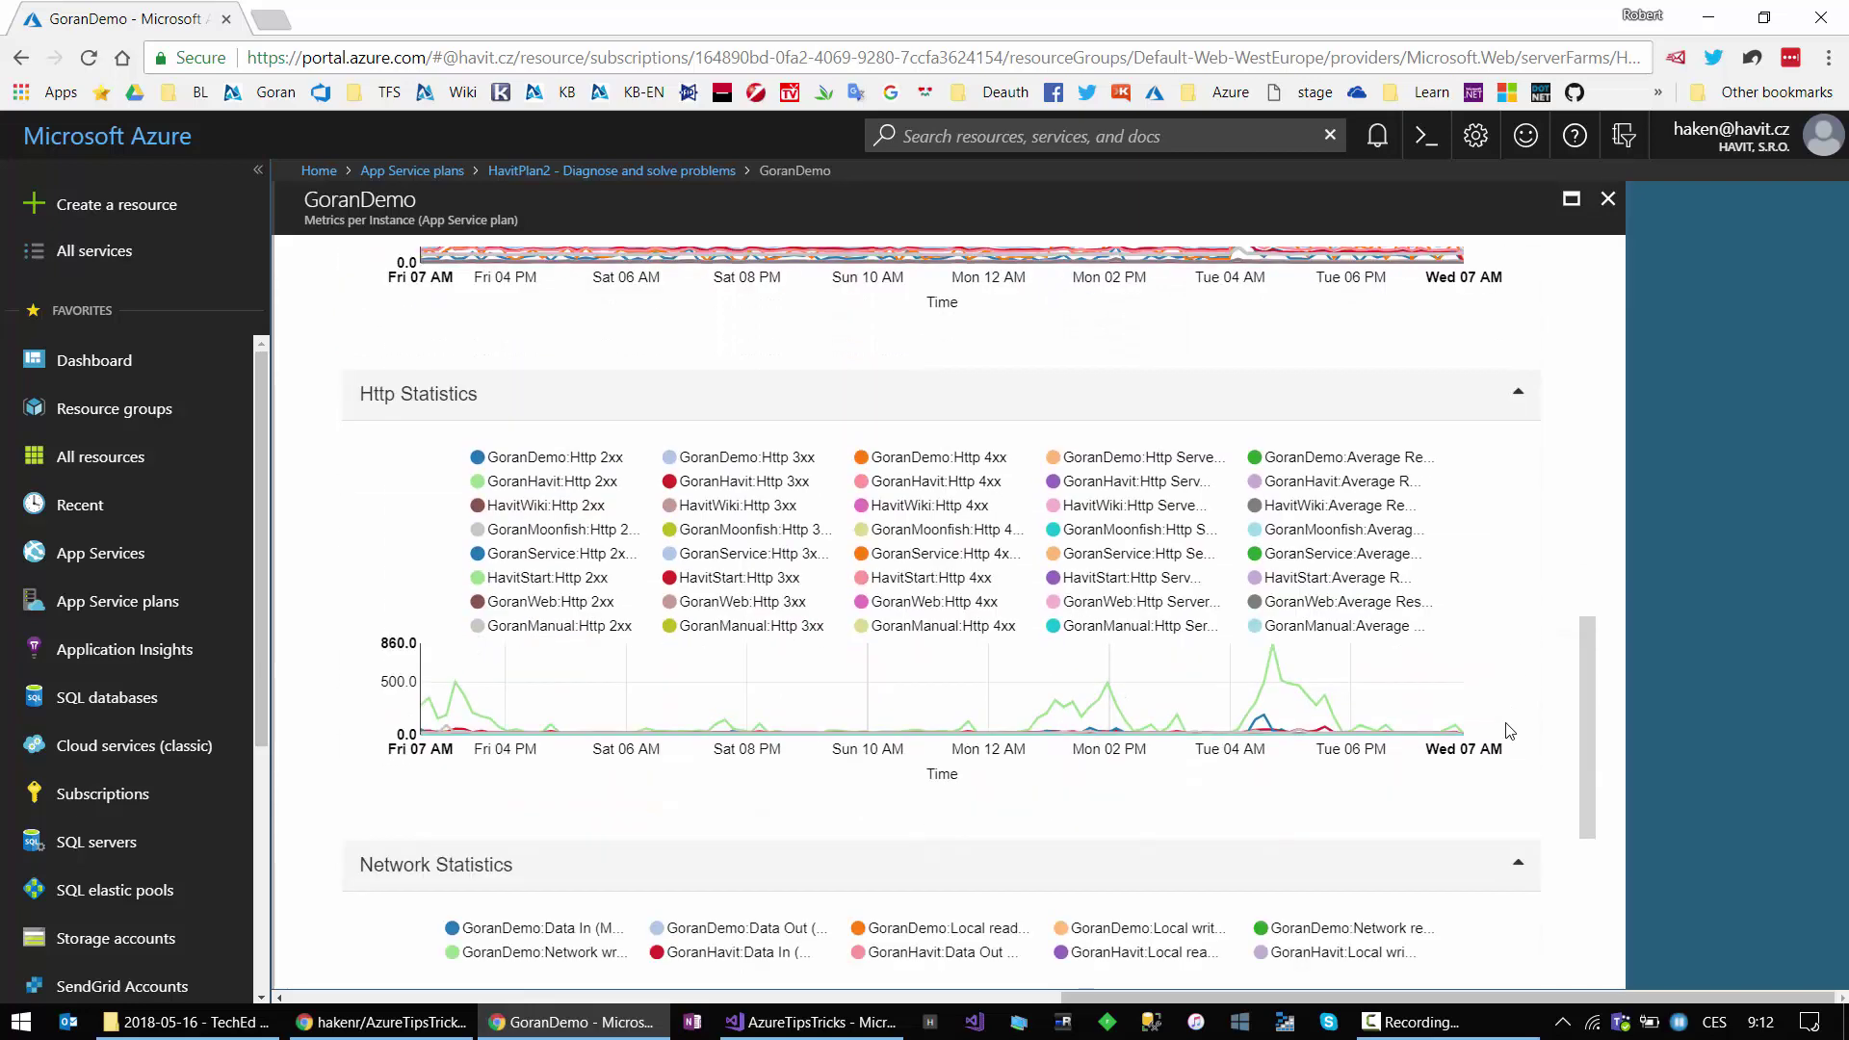
Step: Switch to Visual Studio and publish AzureTipsTricksWebApp to Azure with the existing Web Deploy profile
{"action": "scroll", "coordinate": [1509, 730], "scroll_direction": "up", "scroll_amount": 10}
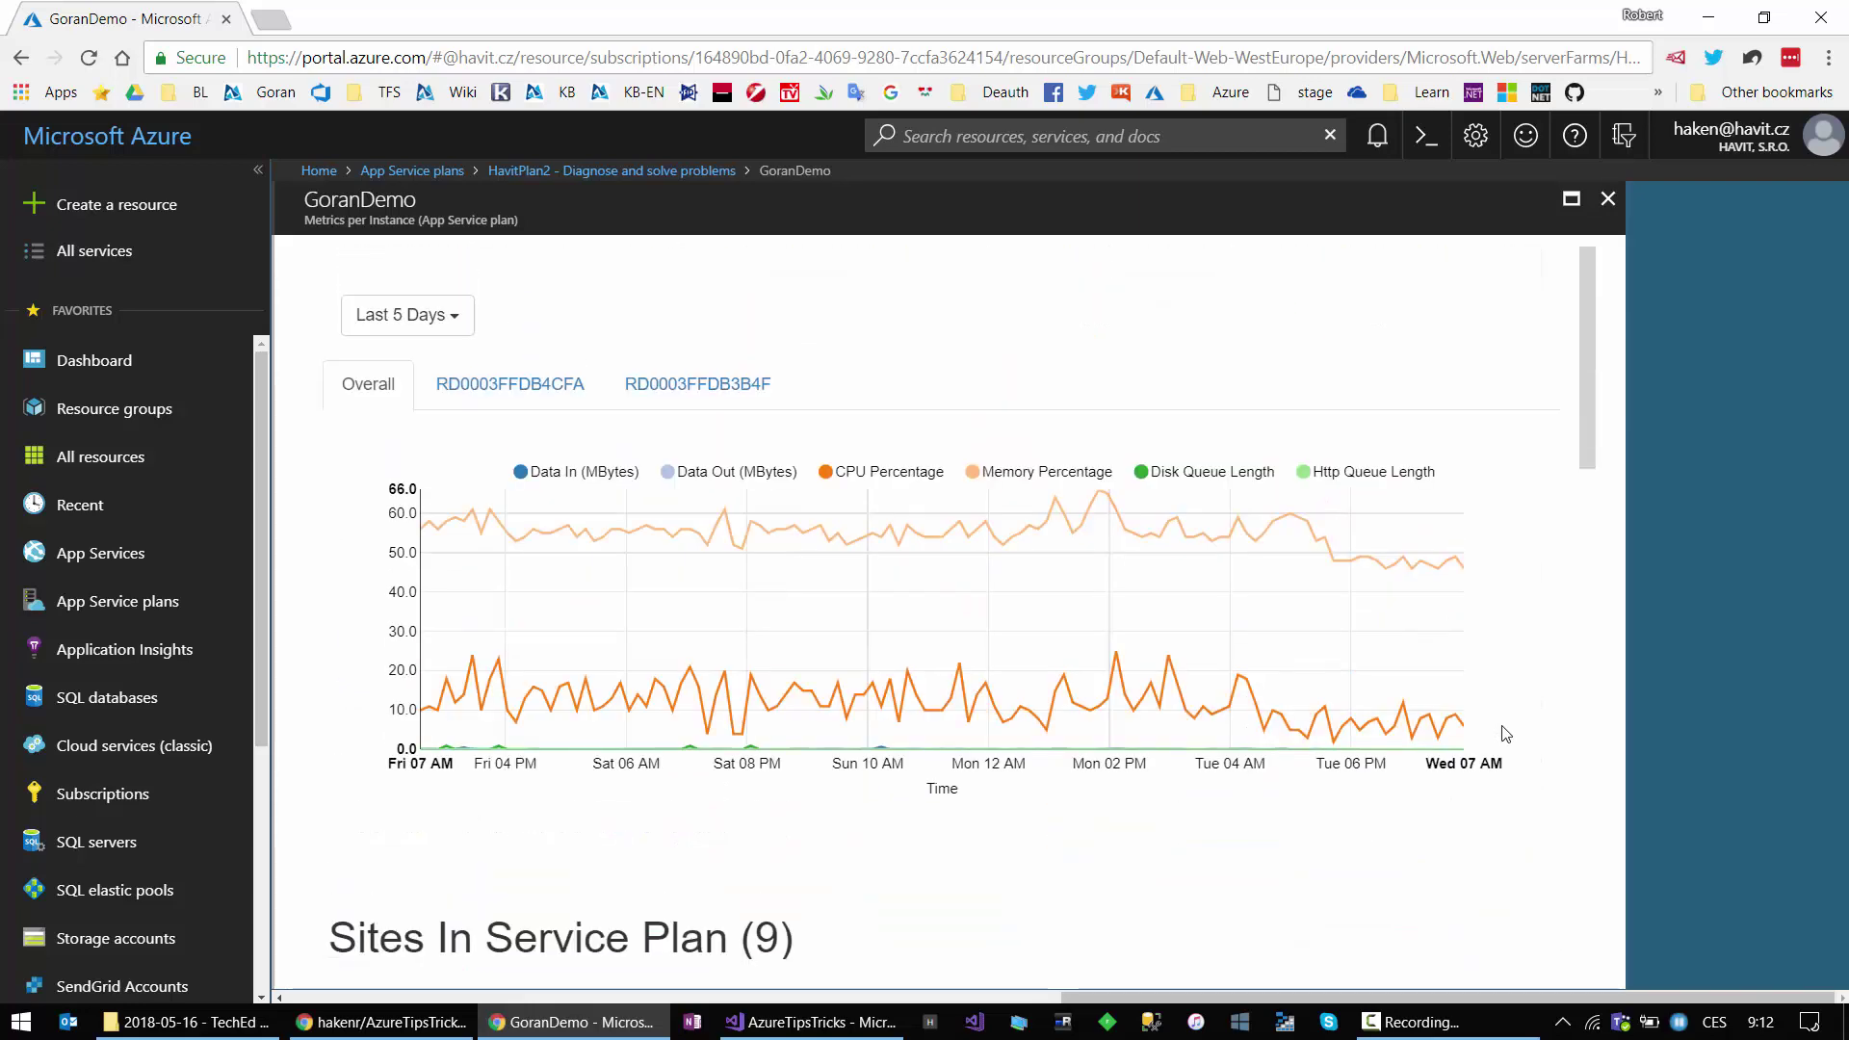
{"action": "left_click", "coordinate": [818, 1029]}
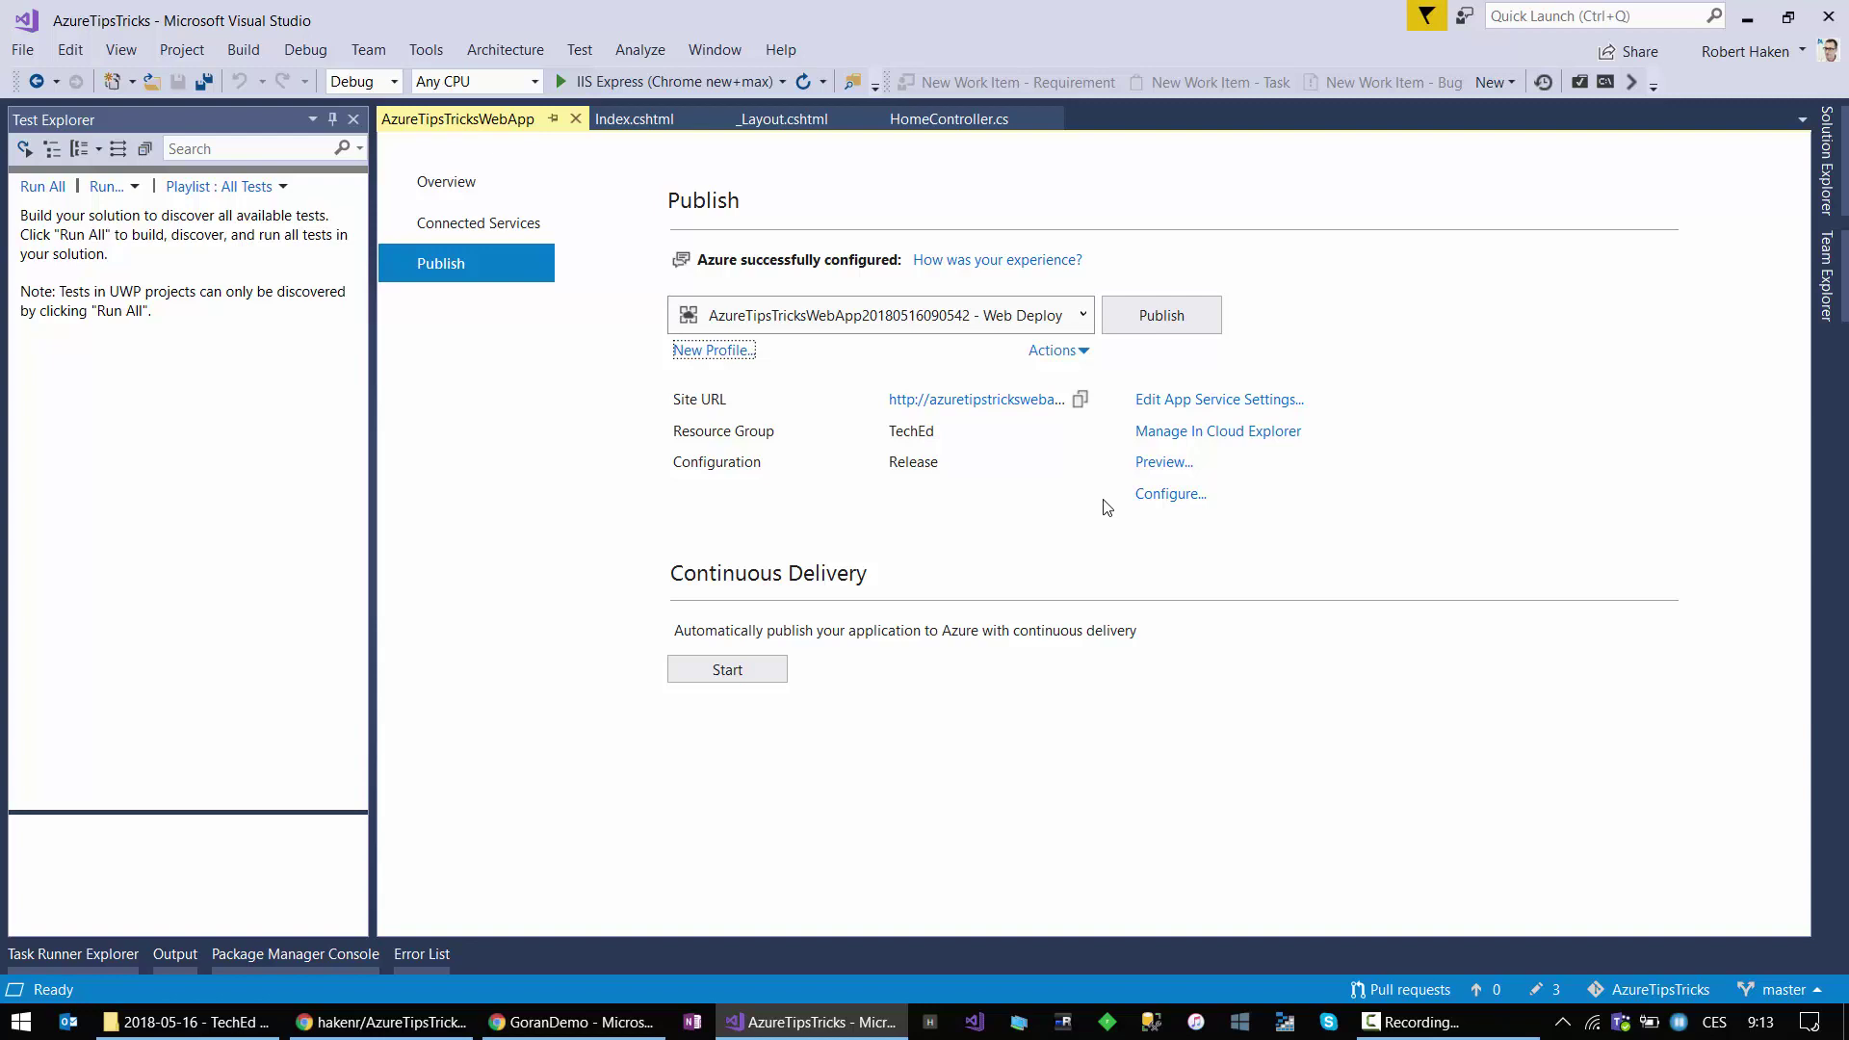
{"action": "left_click", "coordinate": [1151, 325]}
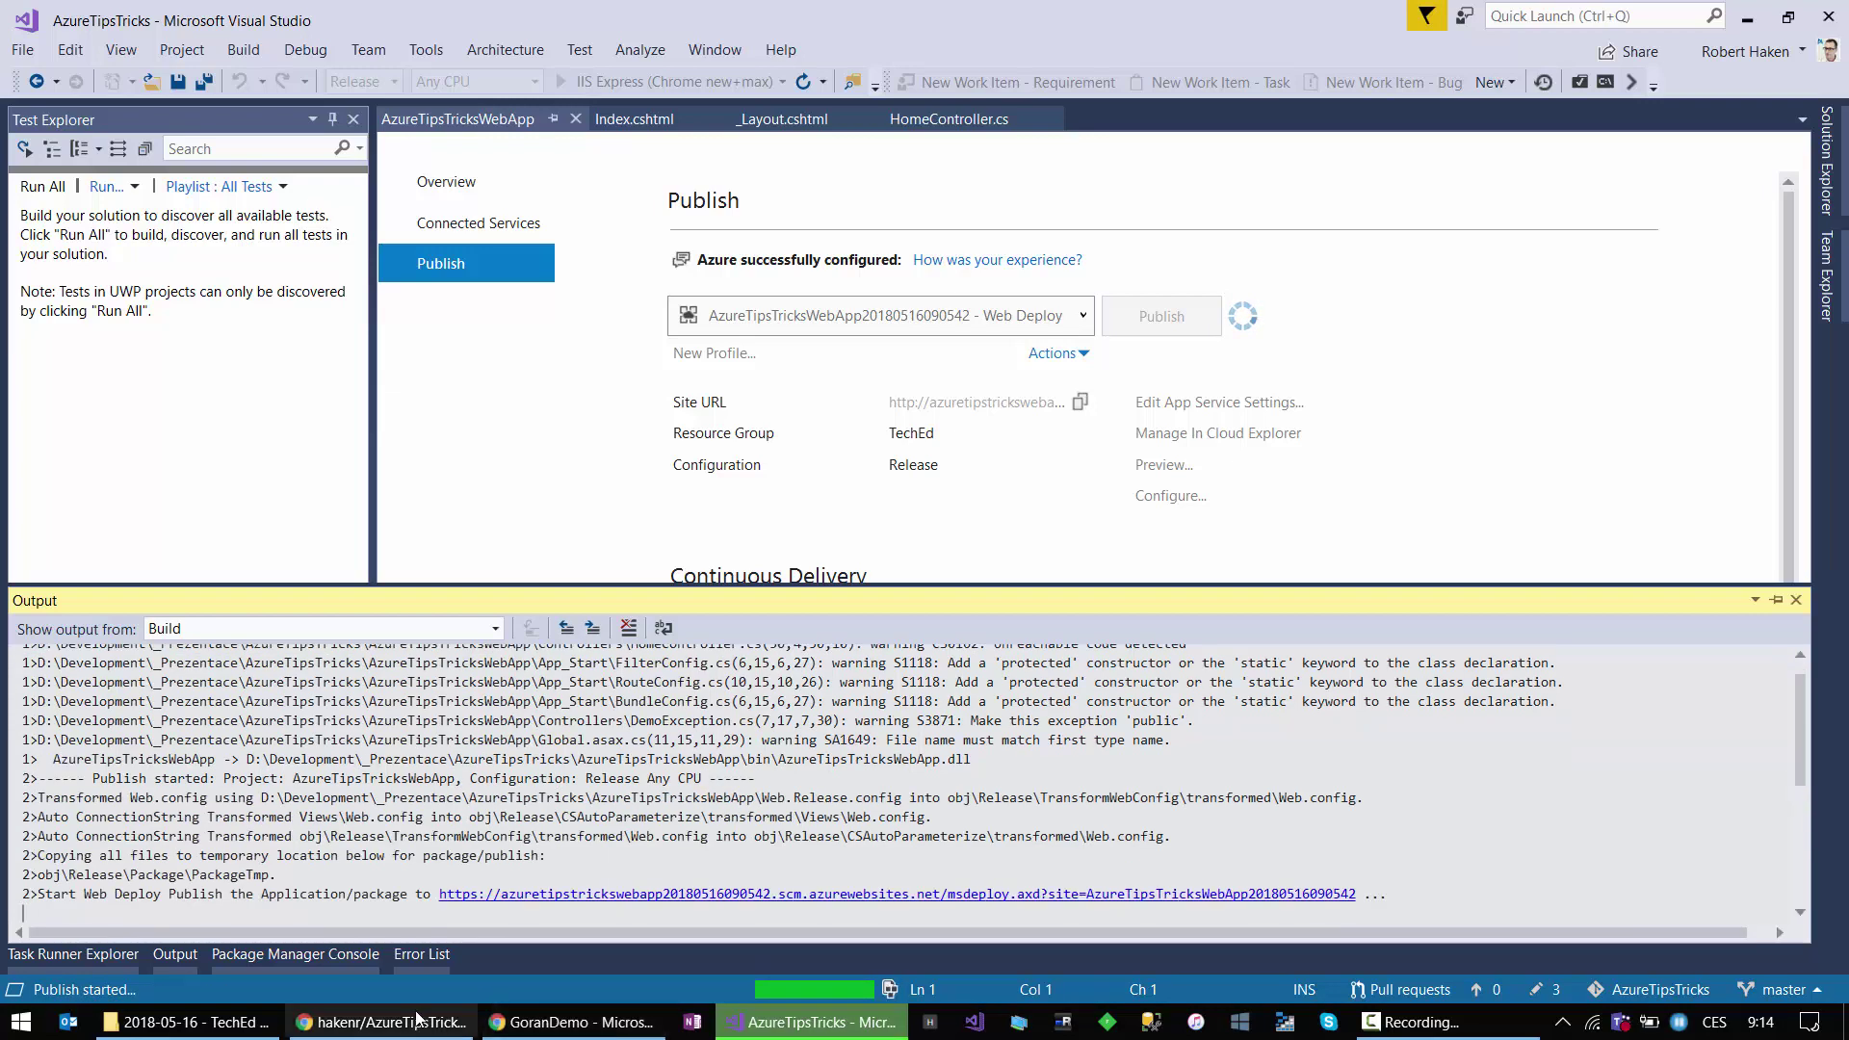
Step: Return to the Azure portal, close the per-instance metrics and open the goranhavit web app from HavitPlan2's apps
{"action": "left_click", "coordinate": [583, 1028]}
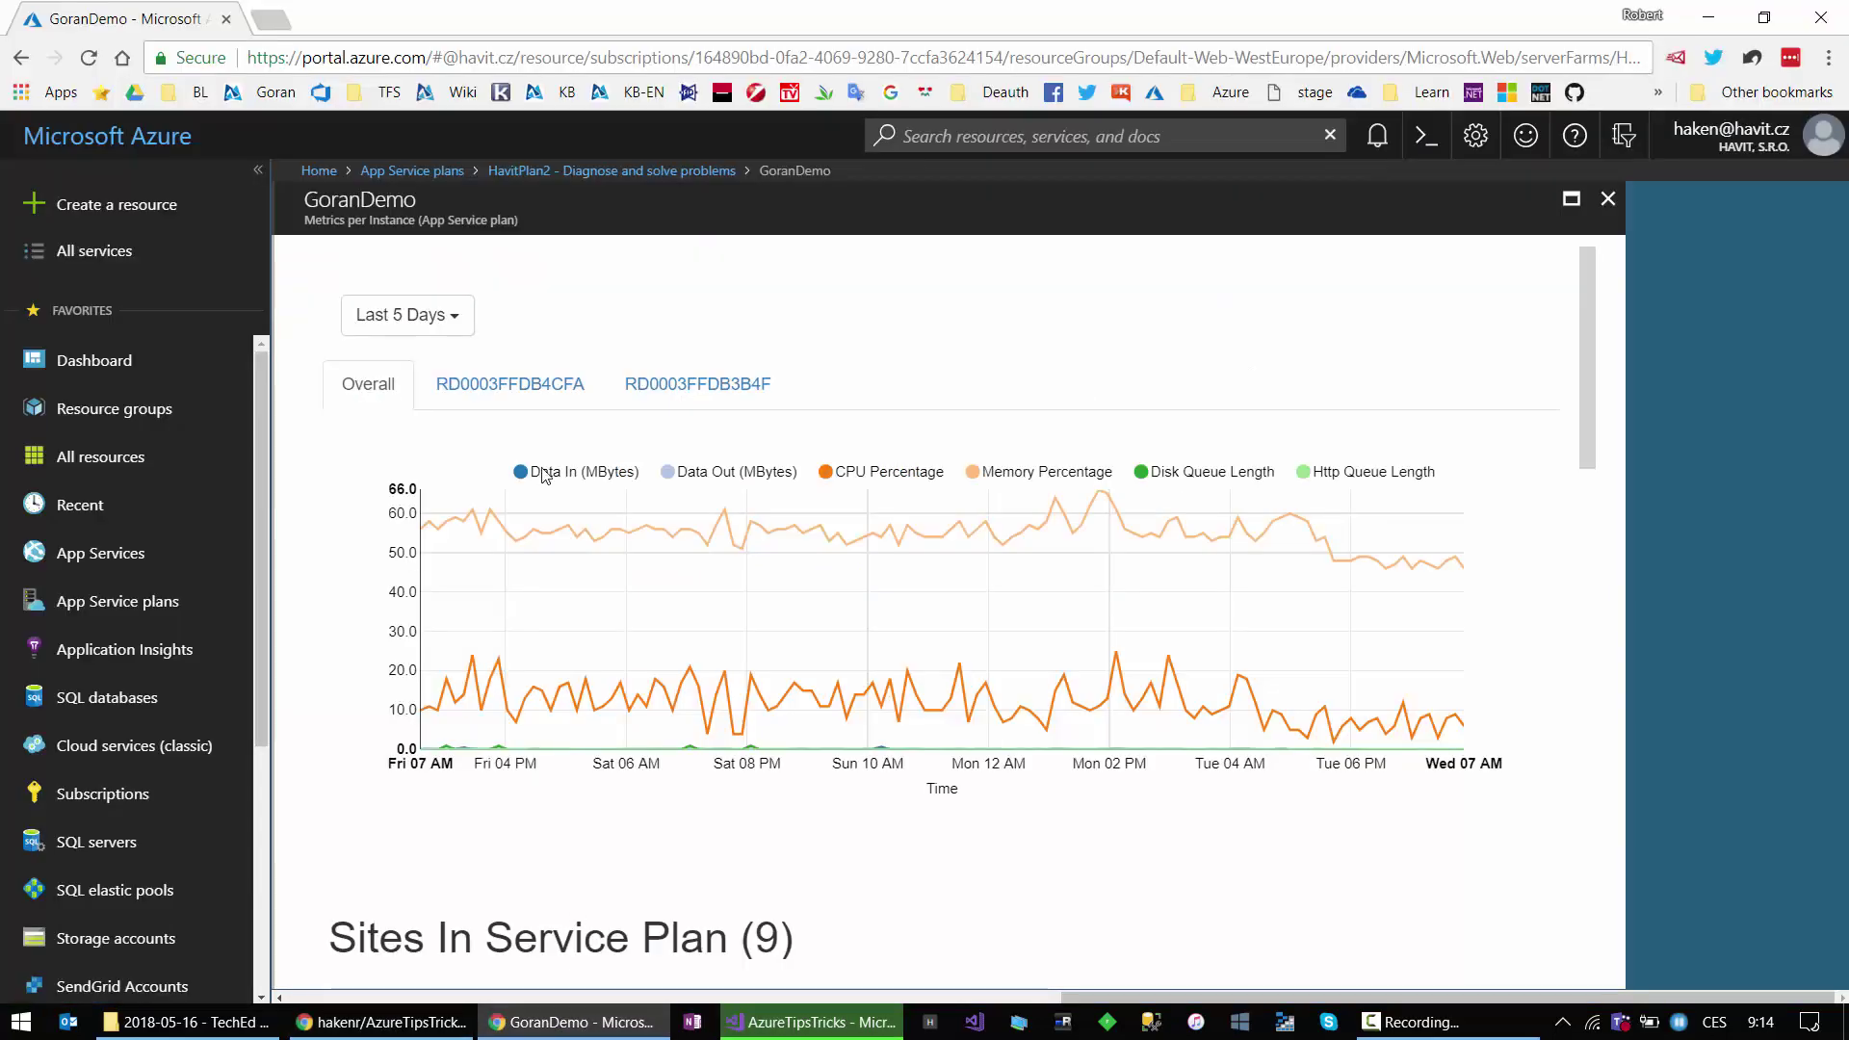
{"action": "left_click", "coordinate": [1607, 200]}
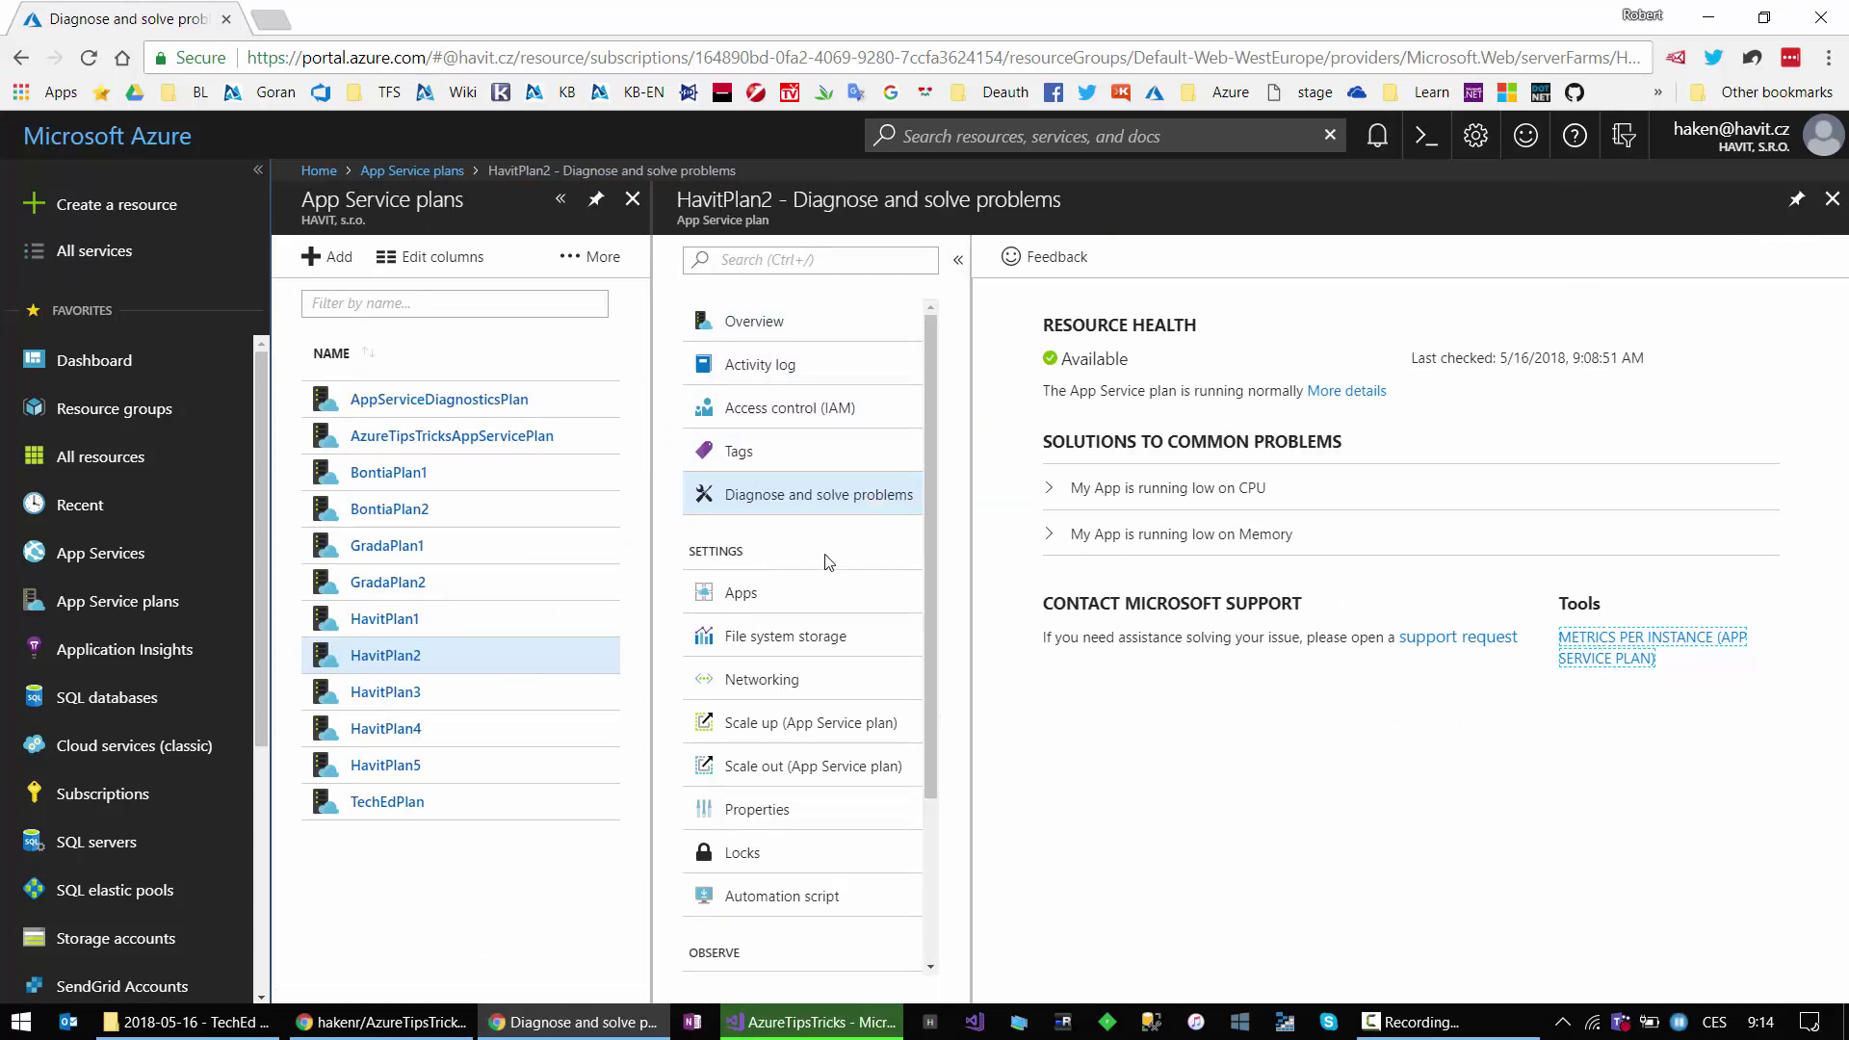
{"action": "left_click", "coordinate": [762, 613]}
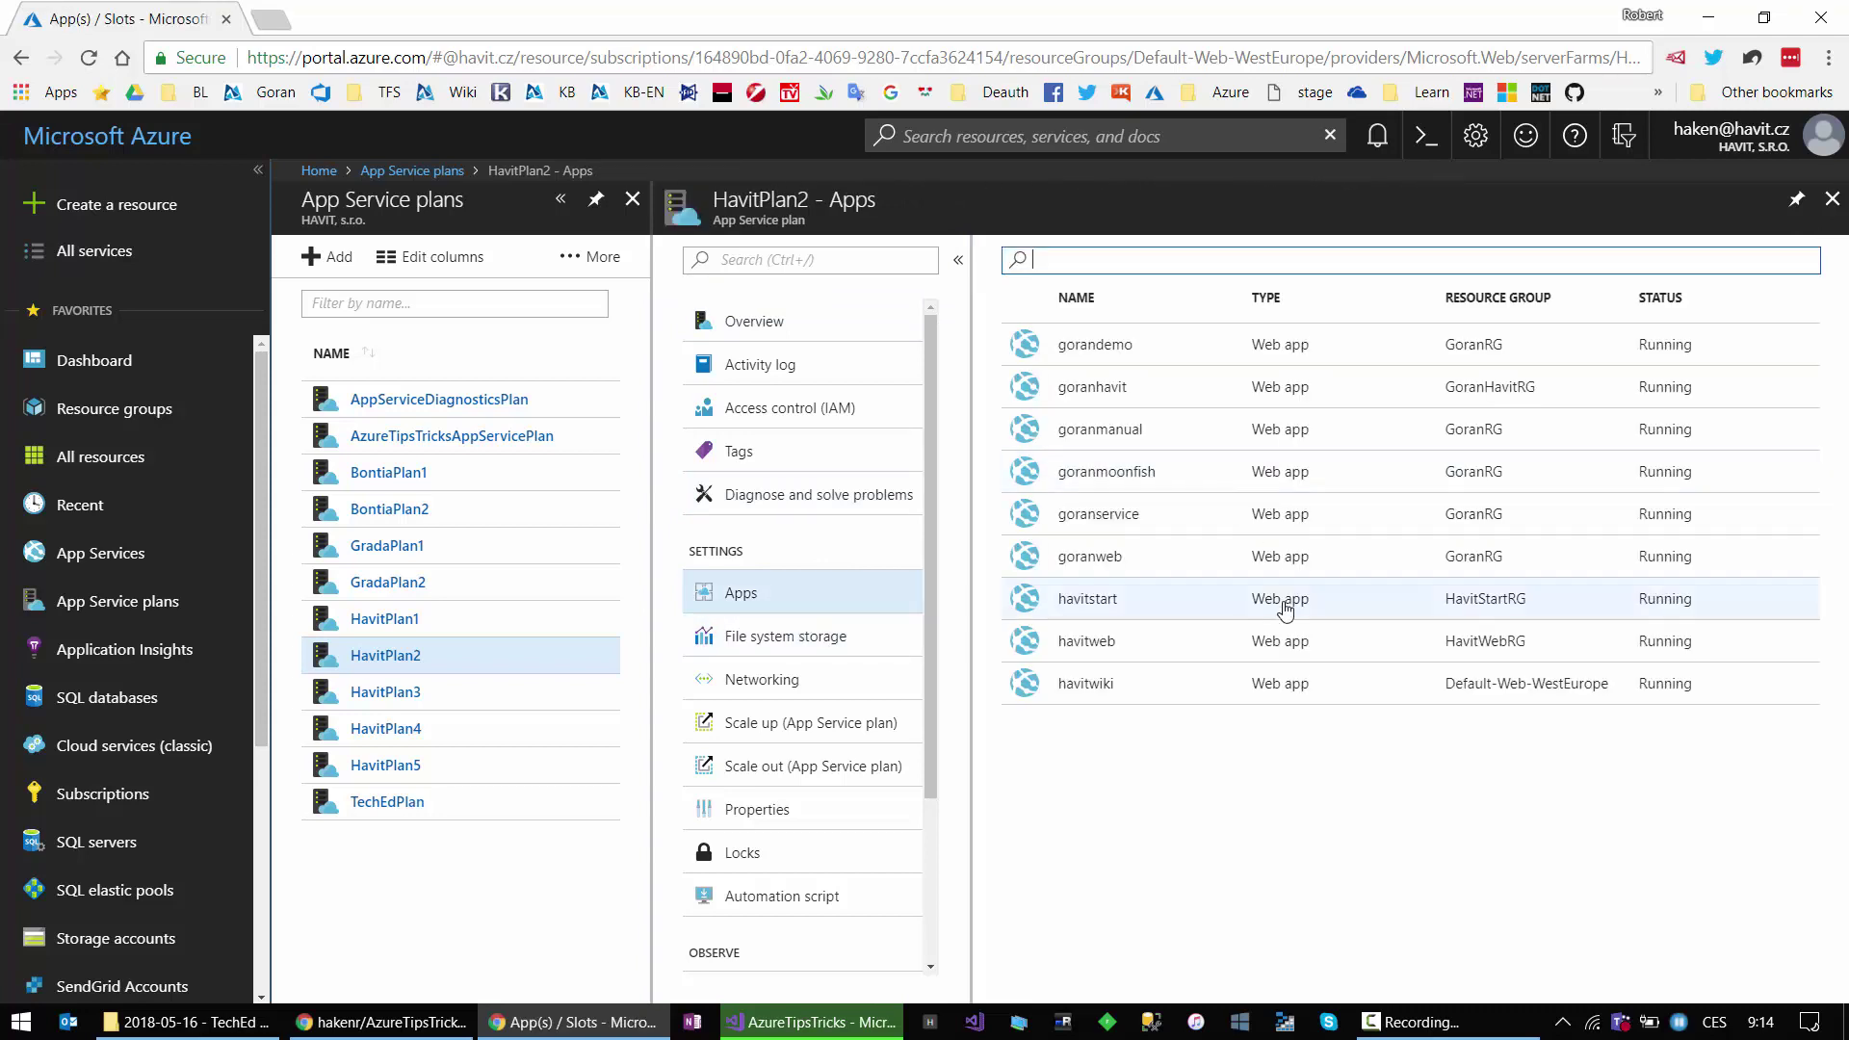
{"action": "left_click", "coordinate": [1074, 390]}
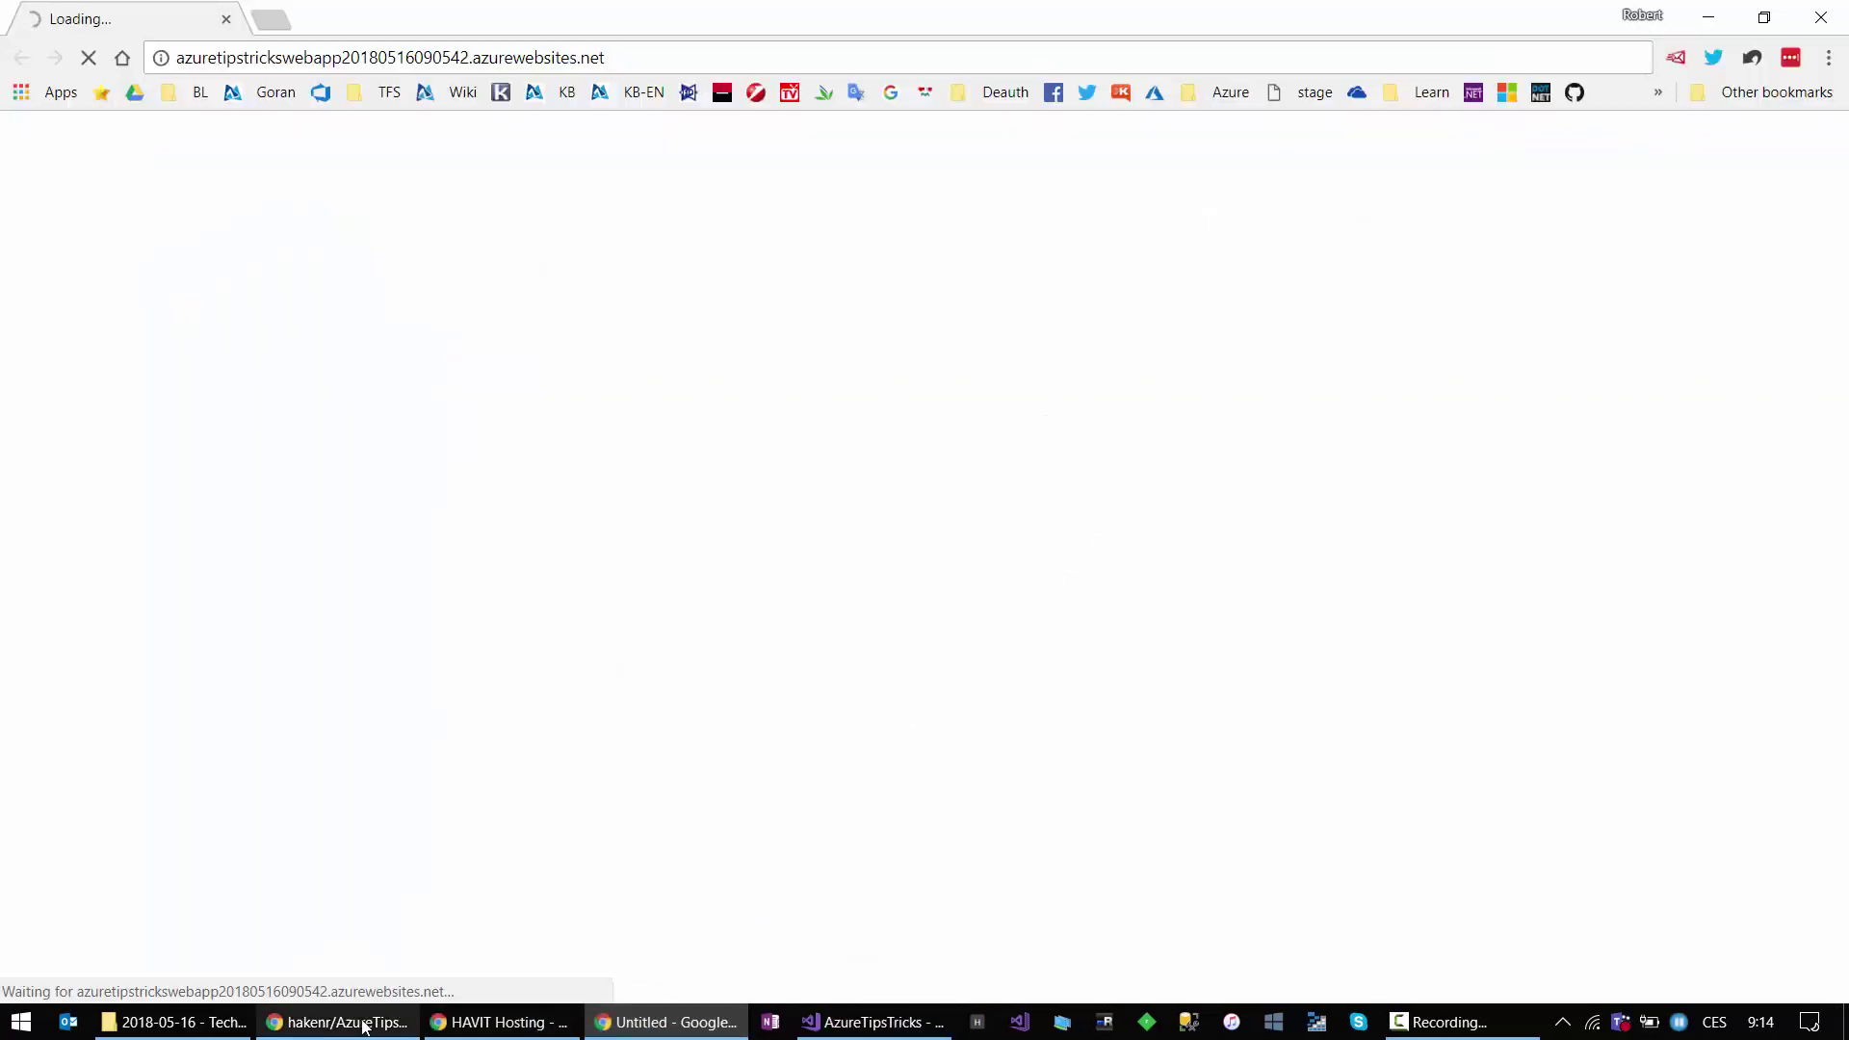
Step: Examine GoranHavit's overview charts for Http 5xx, Data In, Data Out, Requests and Average Response Time
{"action": "left_click", "coordinate": [508, 1025]}
{"action": "scroll", "coordinate": [1030, 653], "scroll_direction": "down", "scroll_amount": 1}
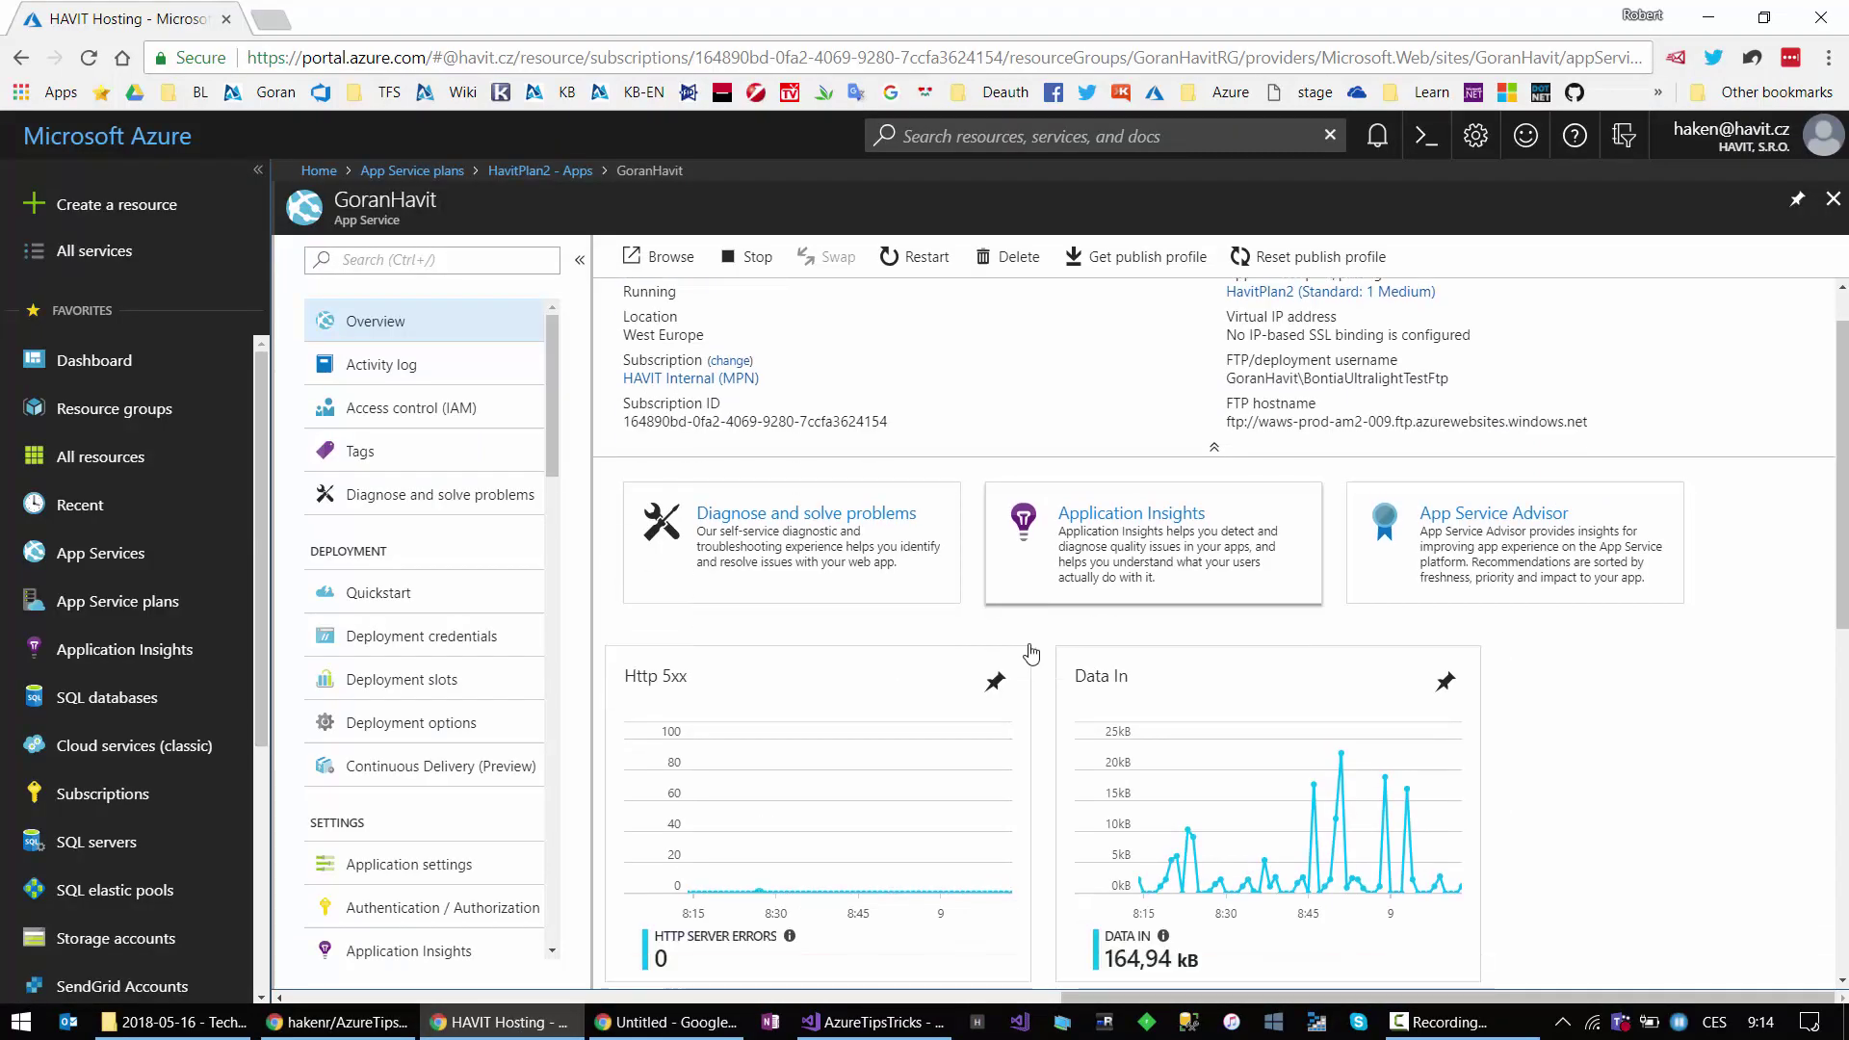
{"action": "scroll", "coordinate": [1031, 653], "scroll_direction": "down", "scroll_amount": 3}
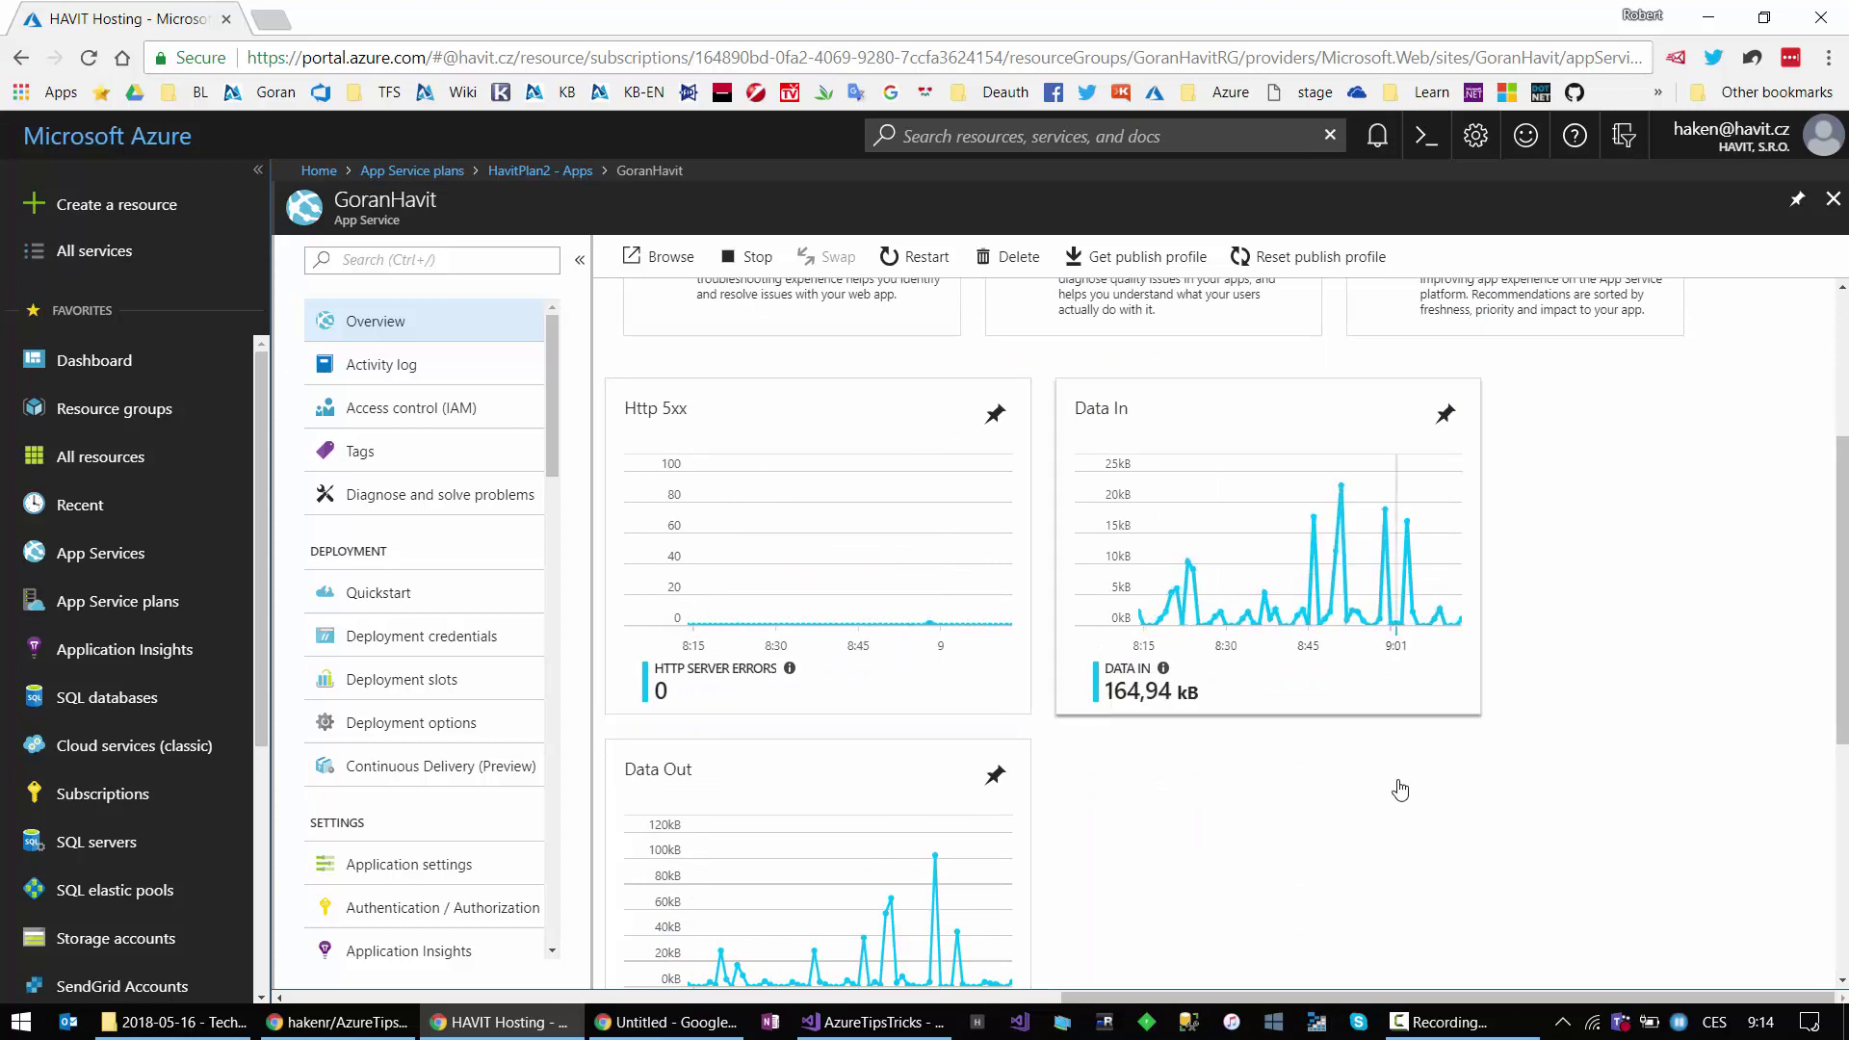
{"action": "scroll", "coordinate": [1396, 784], "scroll_direction": "down", "scroll_amount": 3}
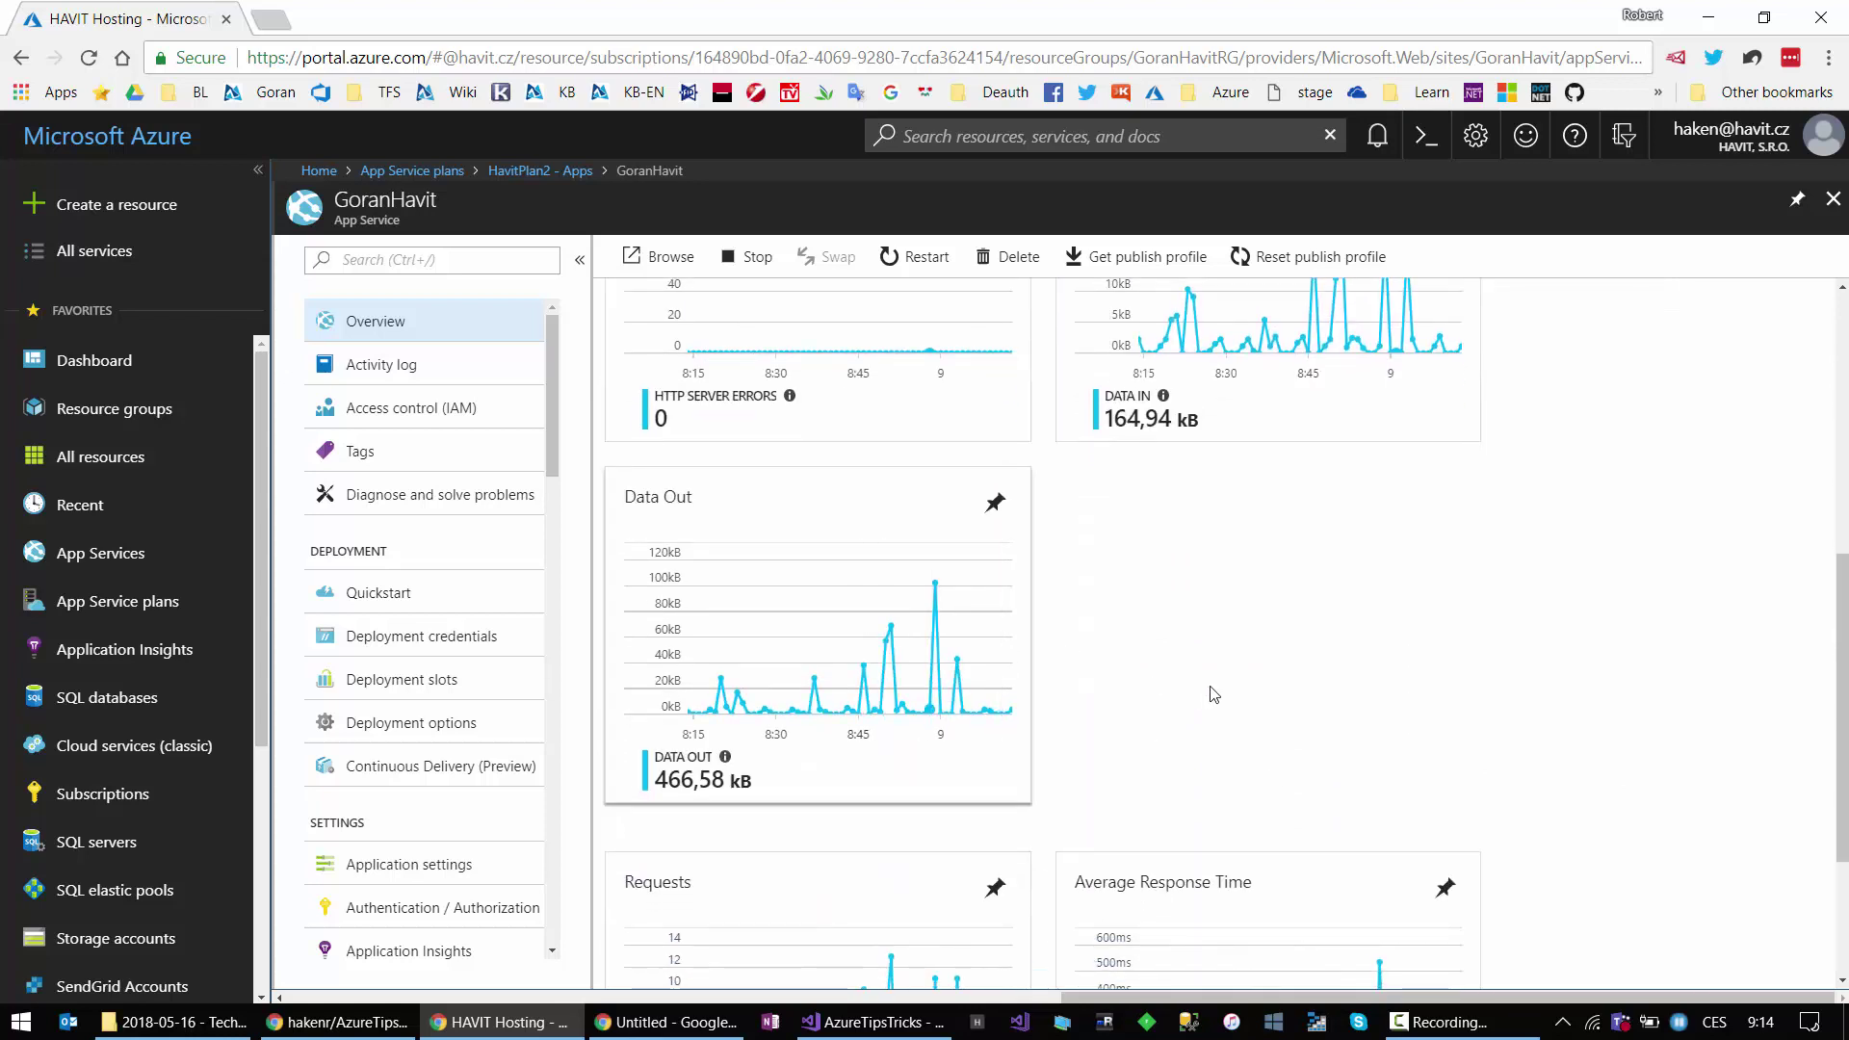
{"action": "scroll", "coordinate": [1212, 693], "scroll_direction": "down", "scroll_amount": 3}
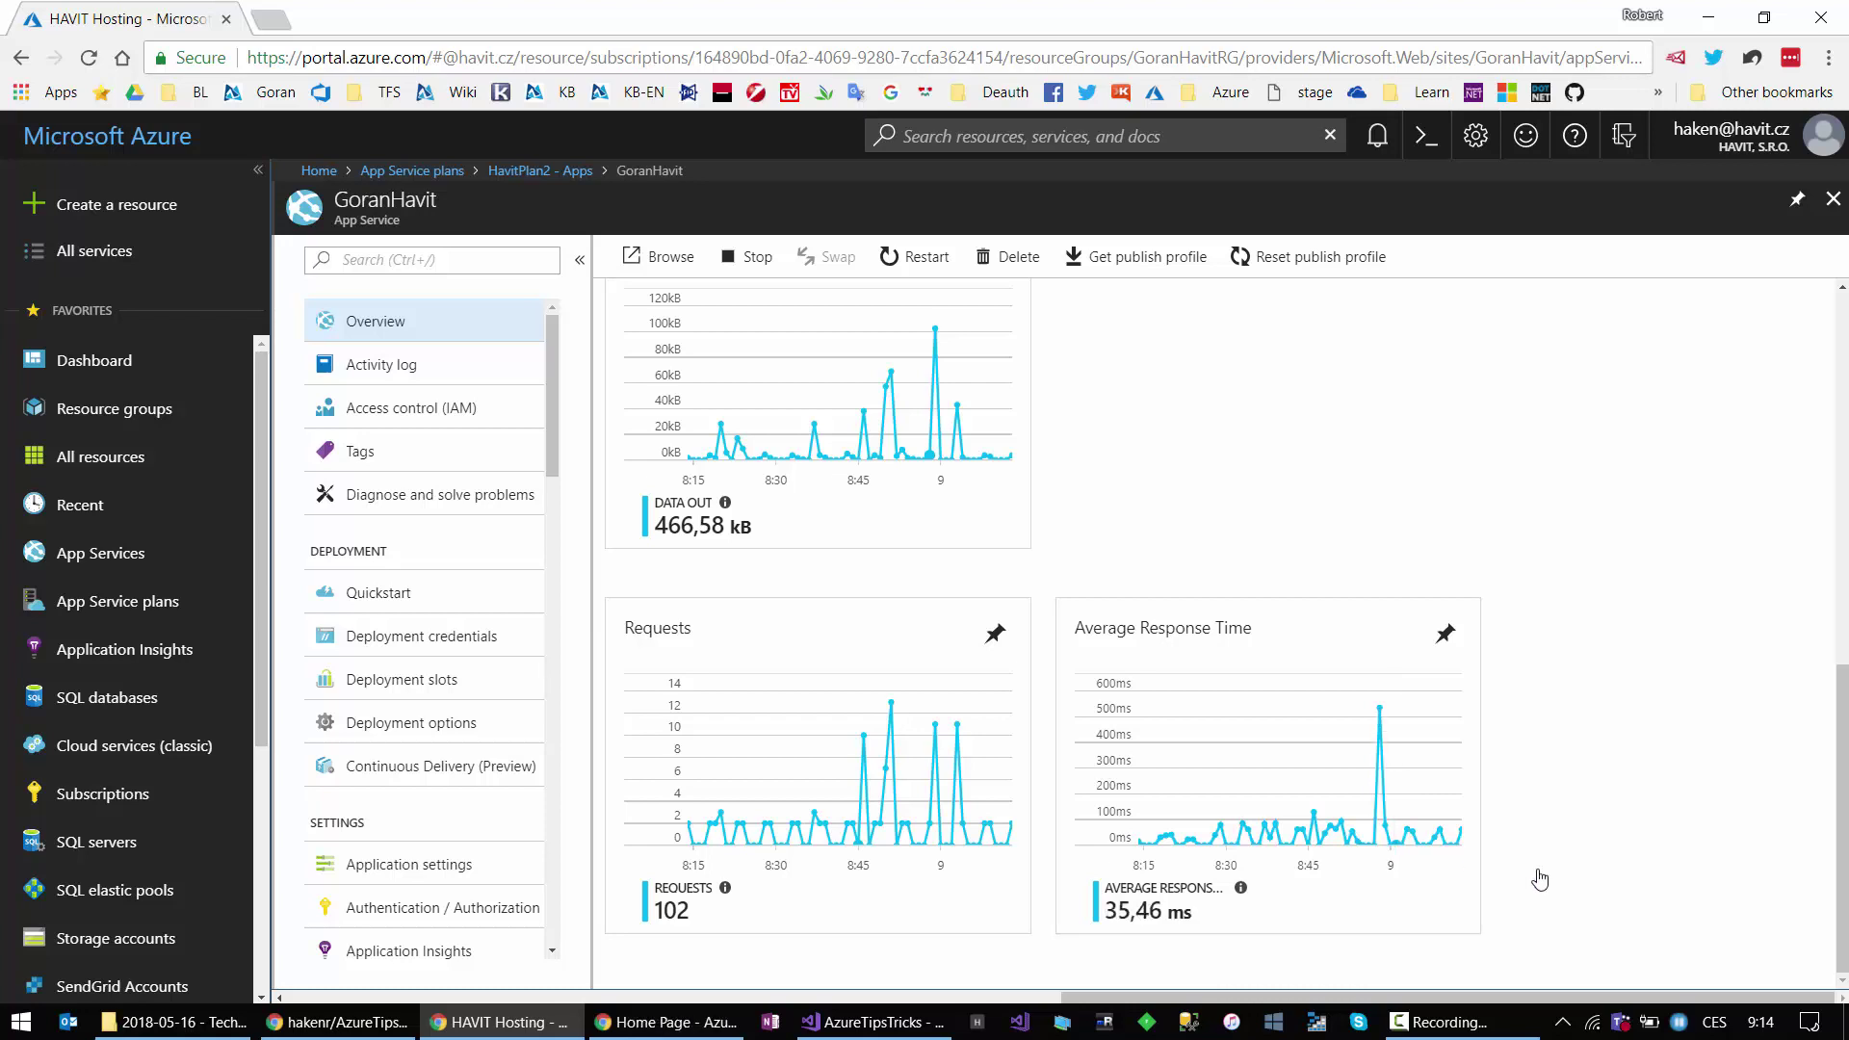
{"action": "scroll", "coordinate": [1159, 335], "scroll_direction": "up", "scroll_amount": 9}
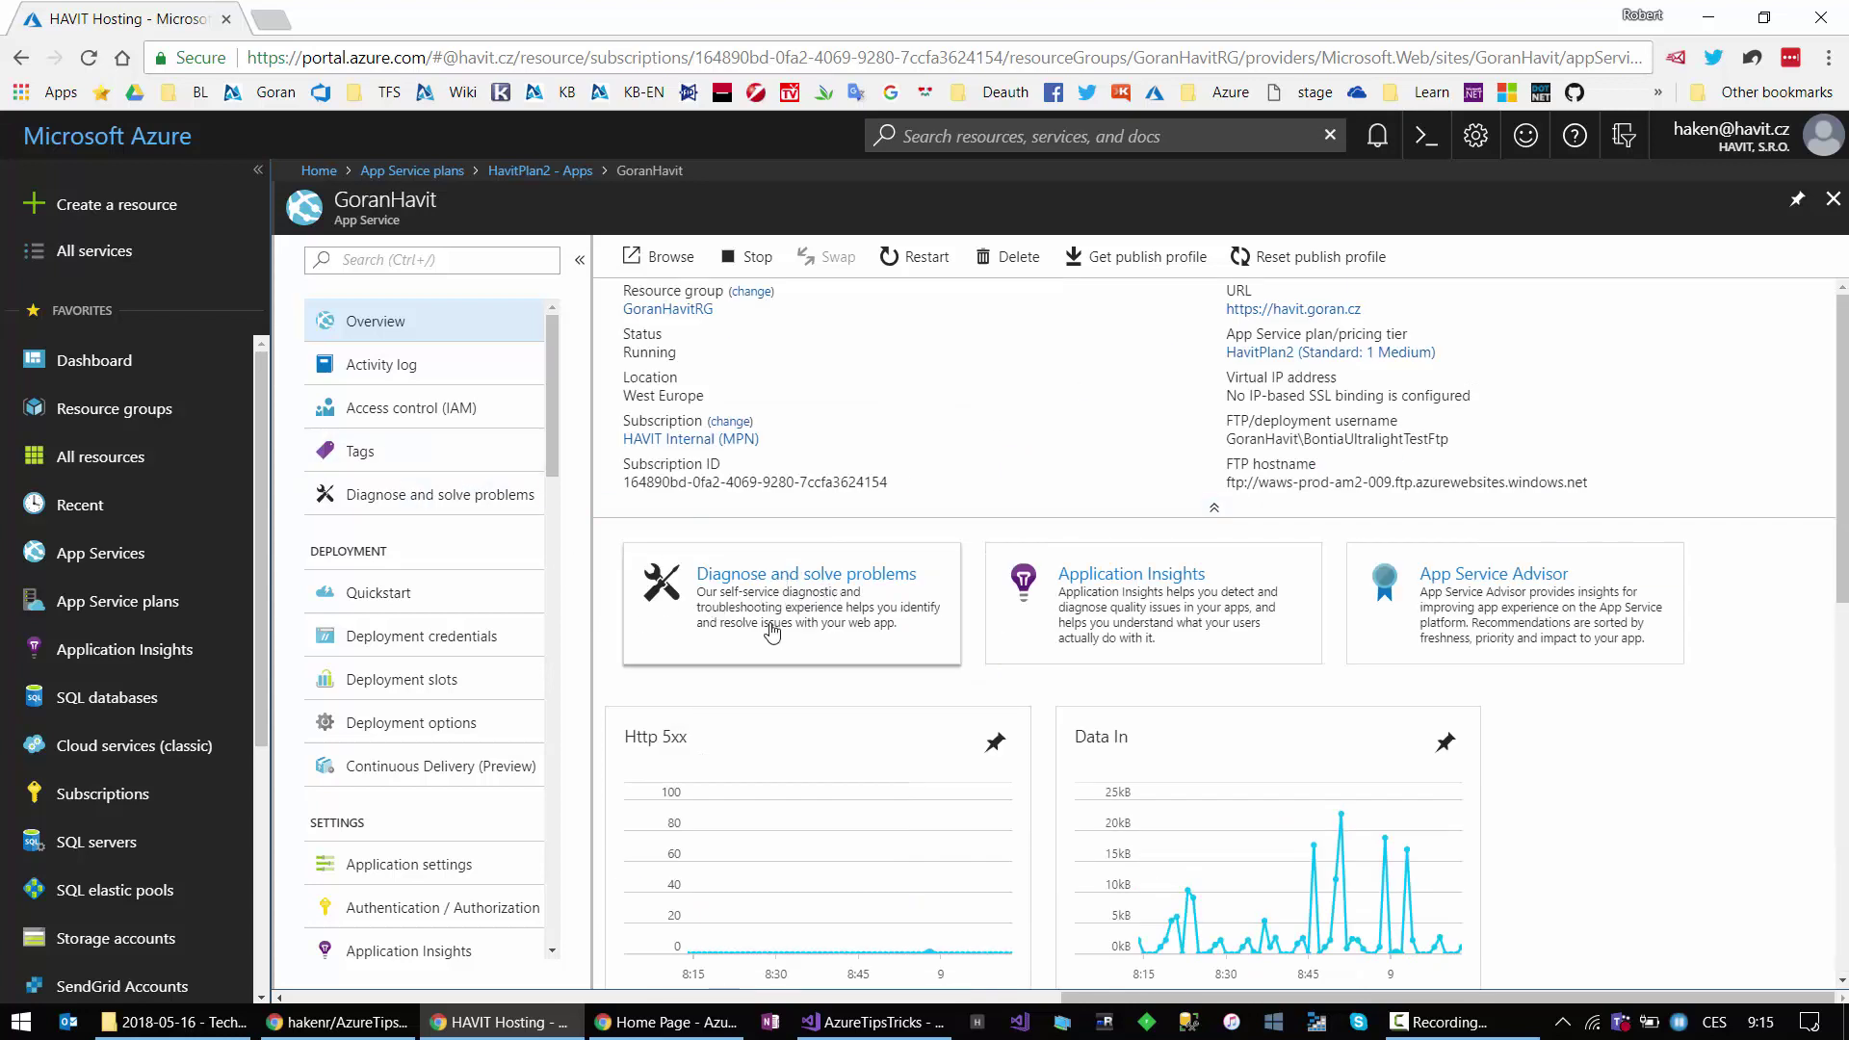
Step: Open Diagnose and solve problems for GoranHavit and review the problem categories and diagnostic tools
{"action": "left_click", "coordinate": [467, 496]}
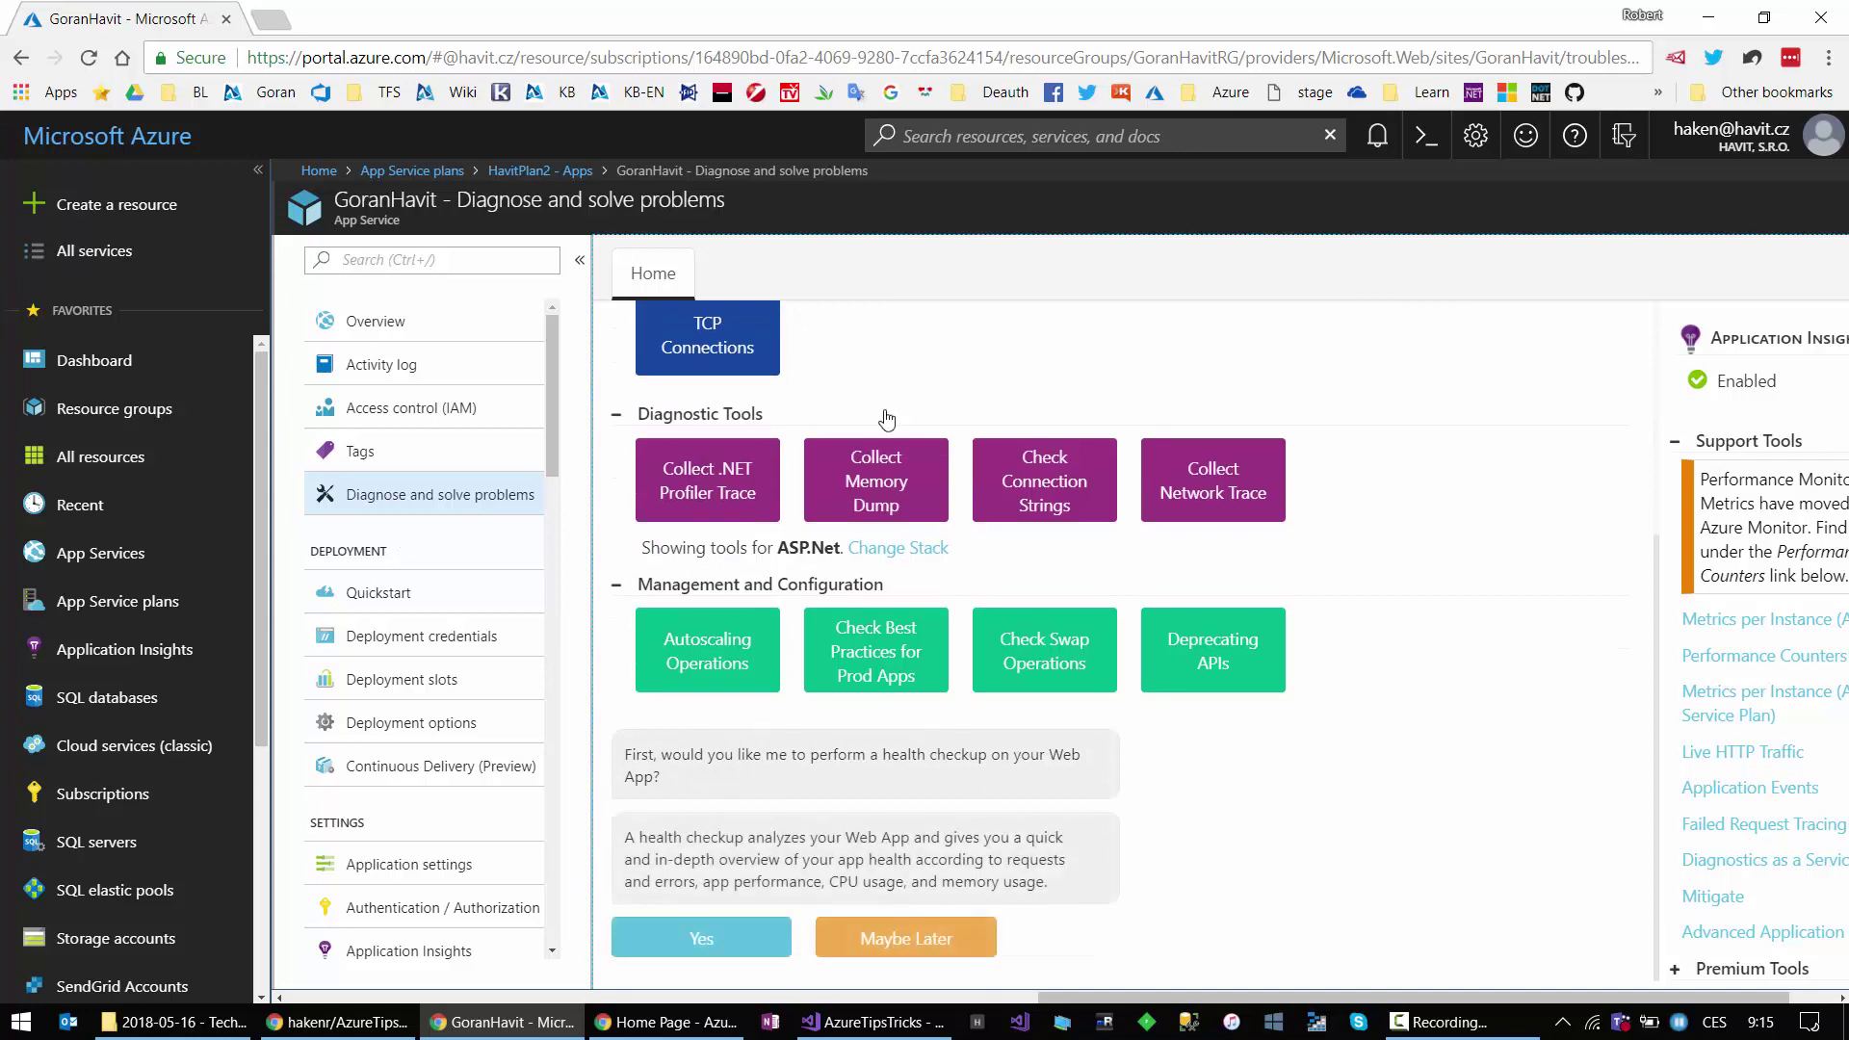
{"action": "scroll", "coordinate": [1606, 638], "scroll_direction": "up", "scroll_amount": 4}
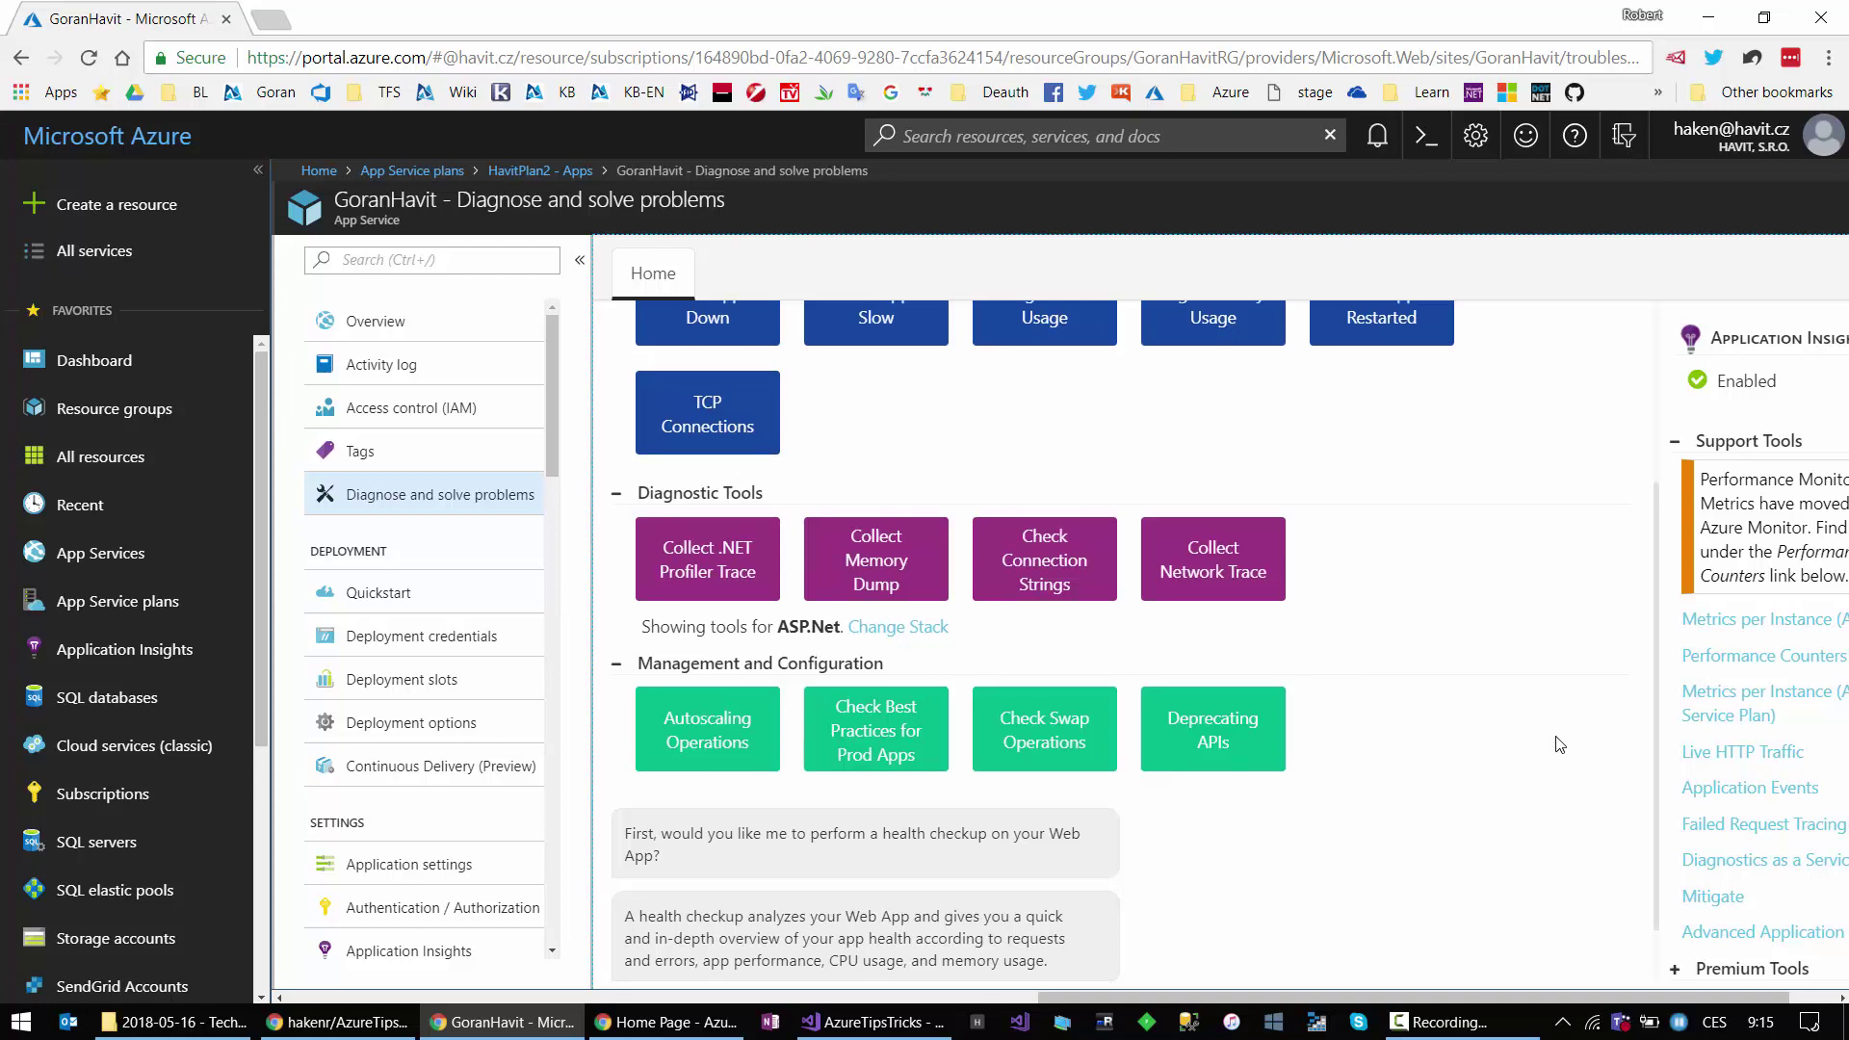
{"action": "scroll", "coordinate": [1559, 744], "scroll_direction": "up", "scroll_amount": 2}
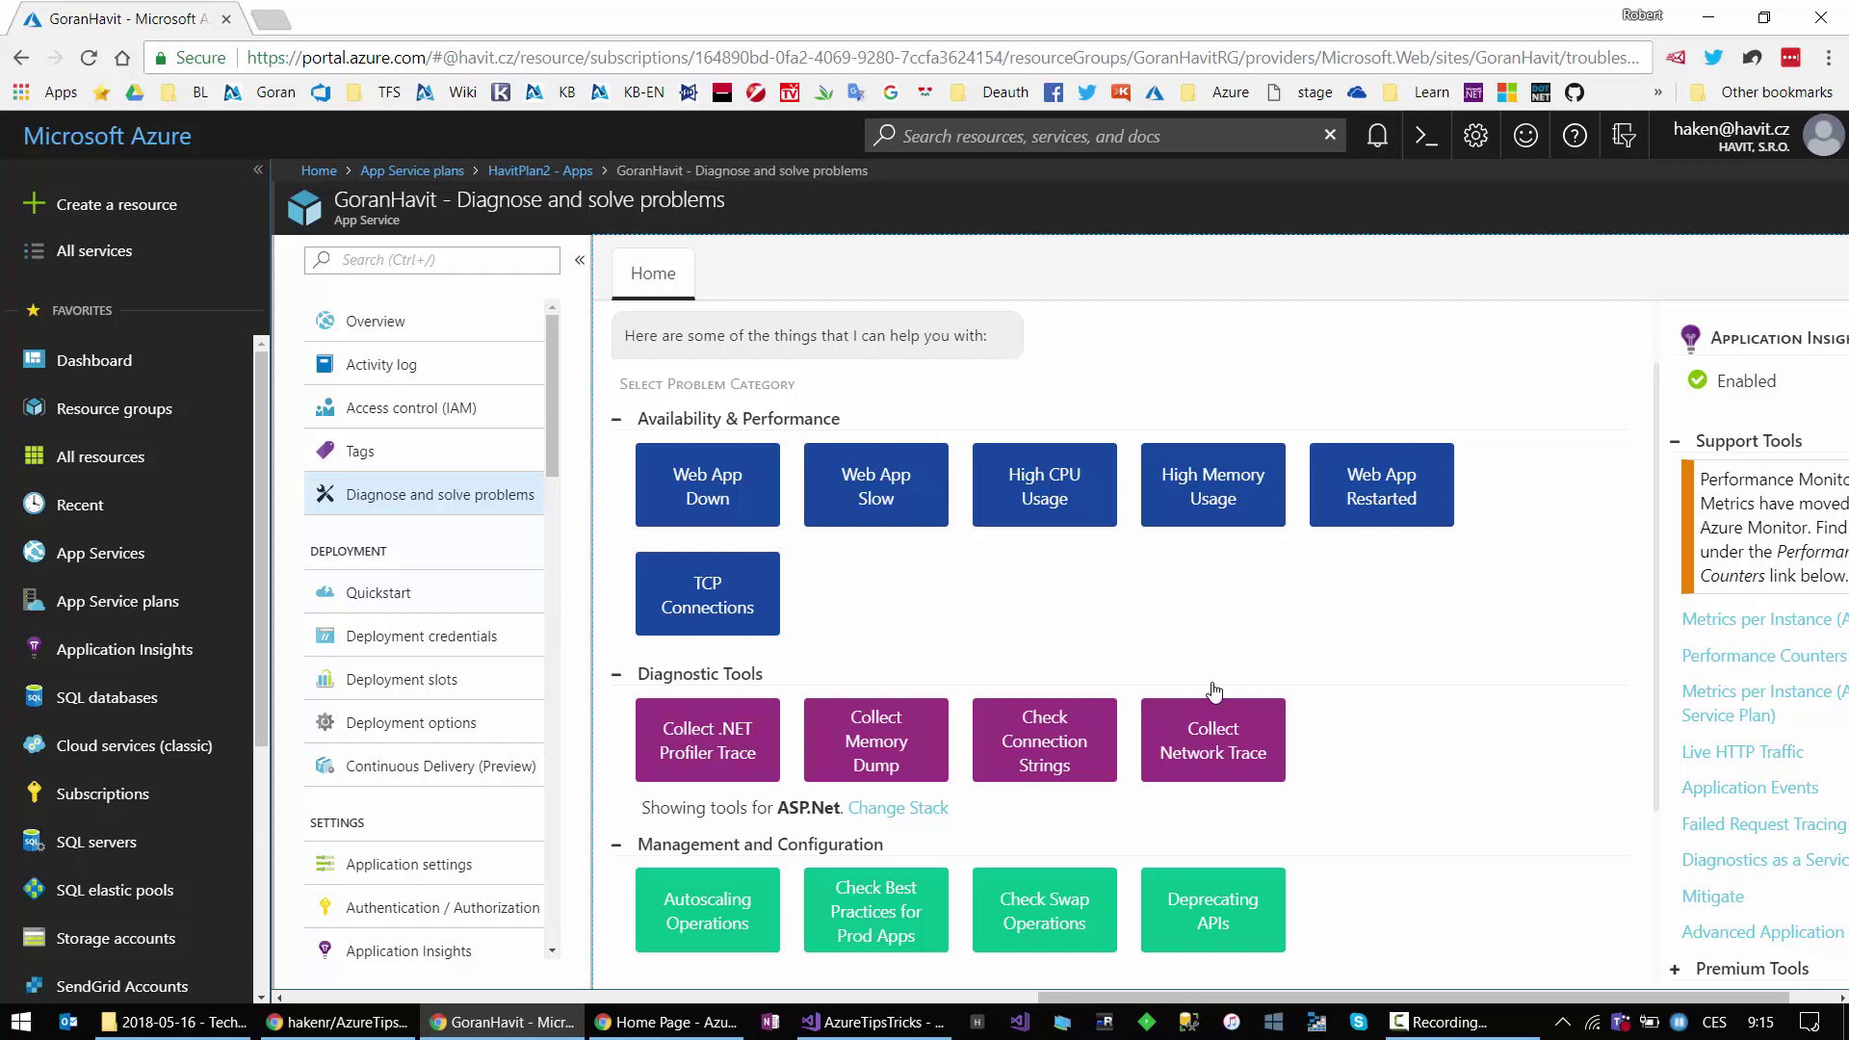
Step: Run the High Memory Usage analysis and view its availability, requests and performance charts for the last 24 hours
{"action": "left_click", "coordinate": [1235, 482]}
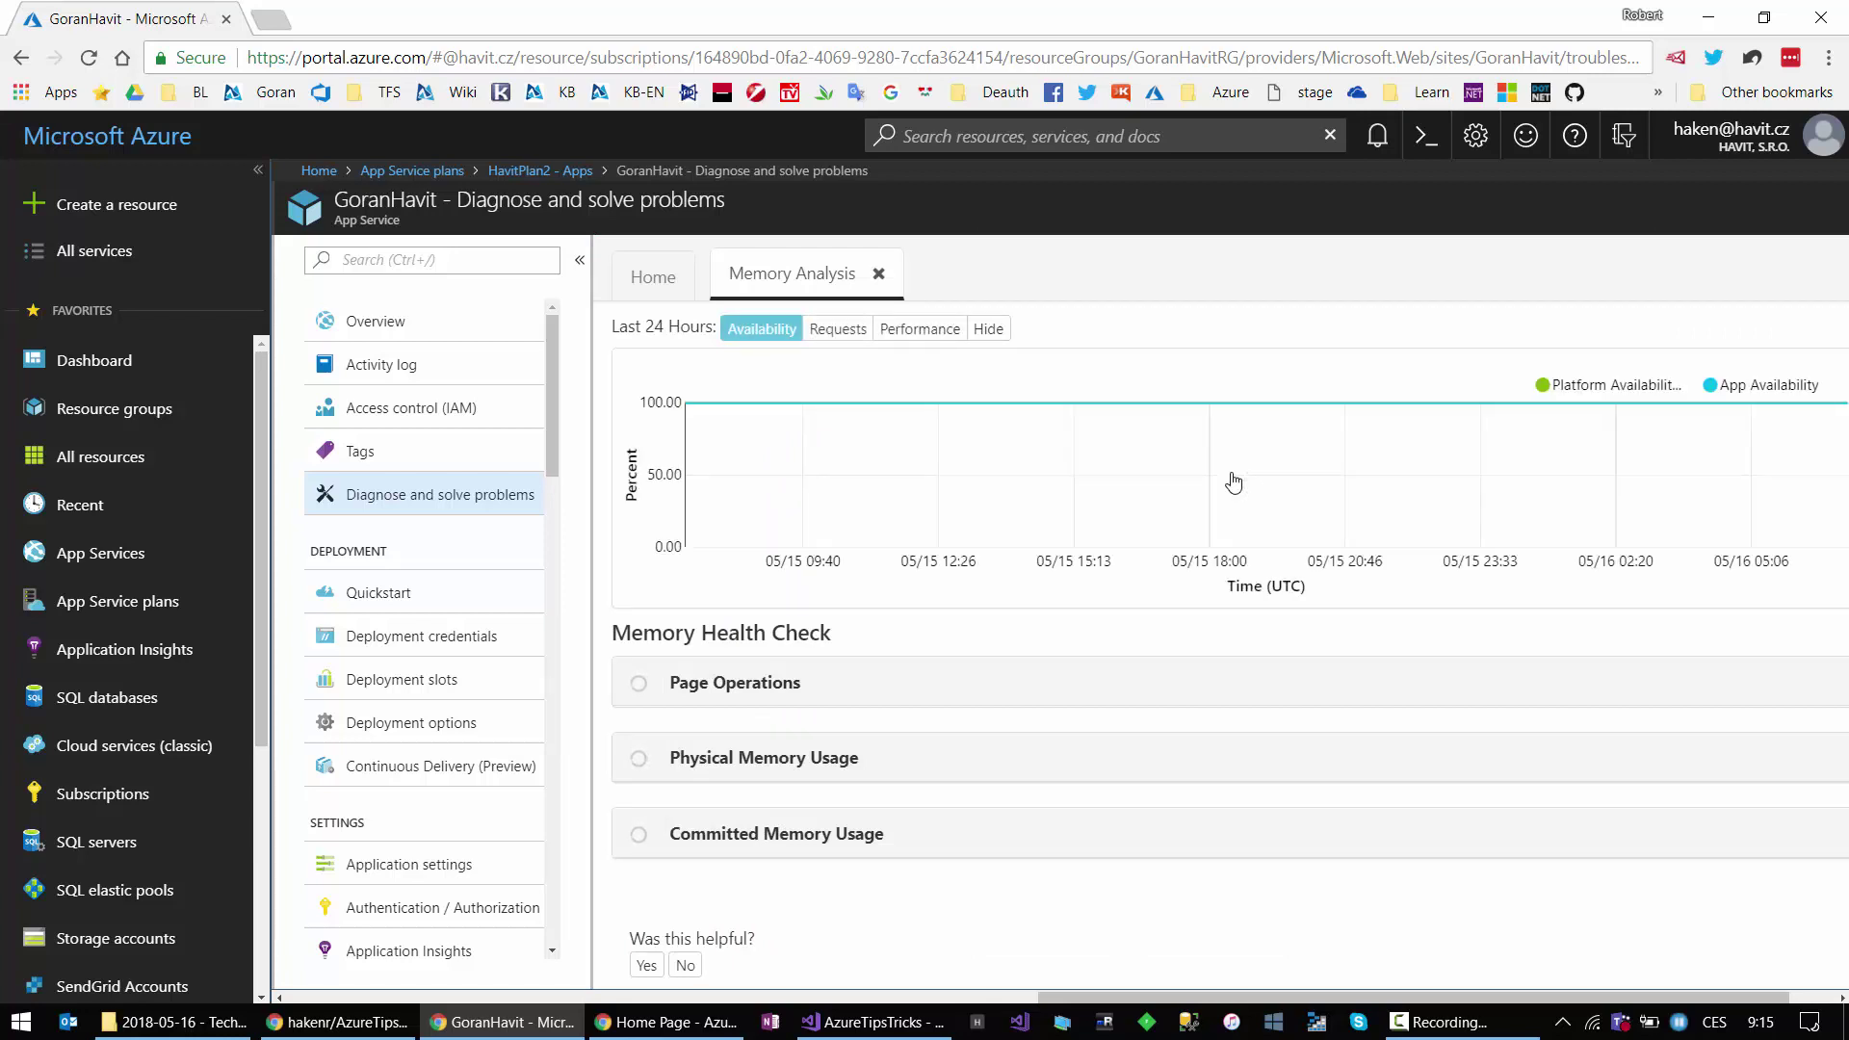
{"action": "mouse_move", "coordinate": [864, 454]}
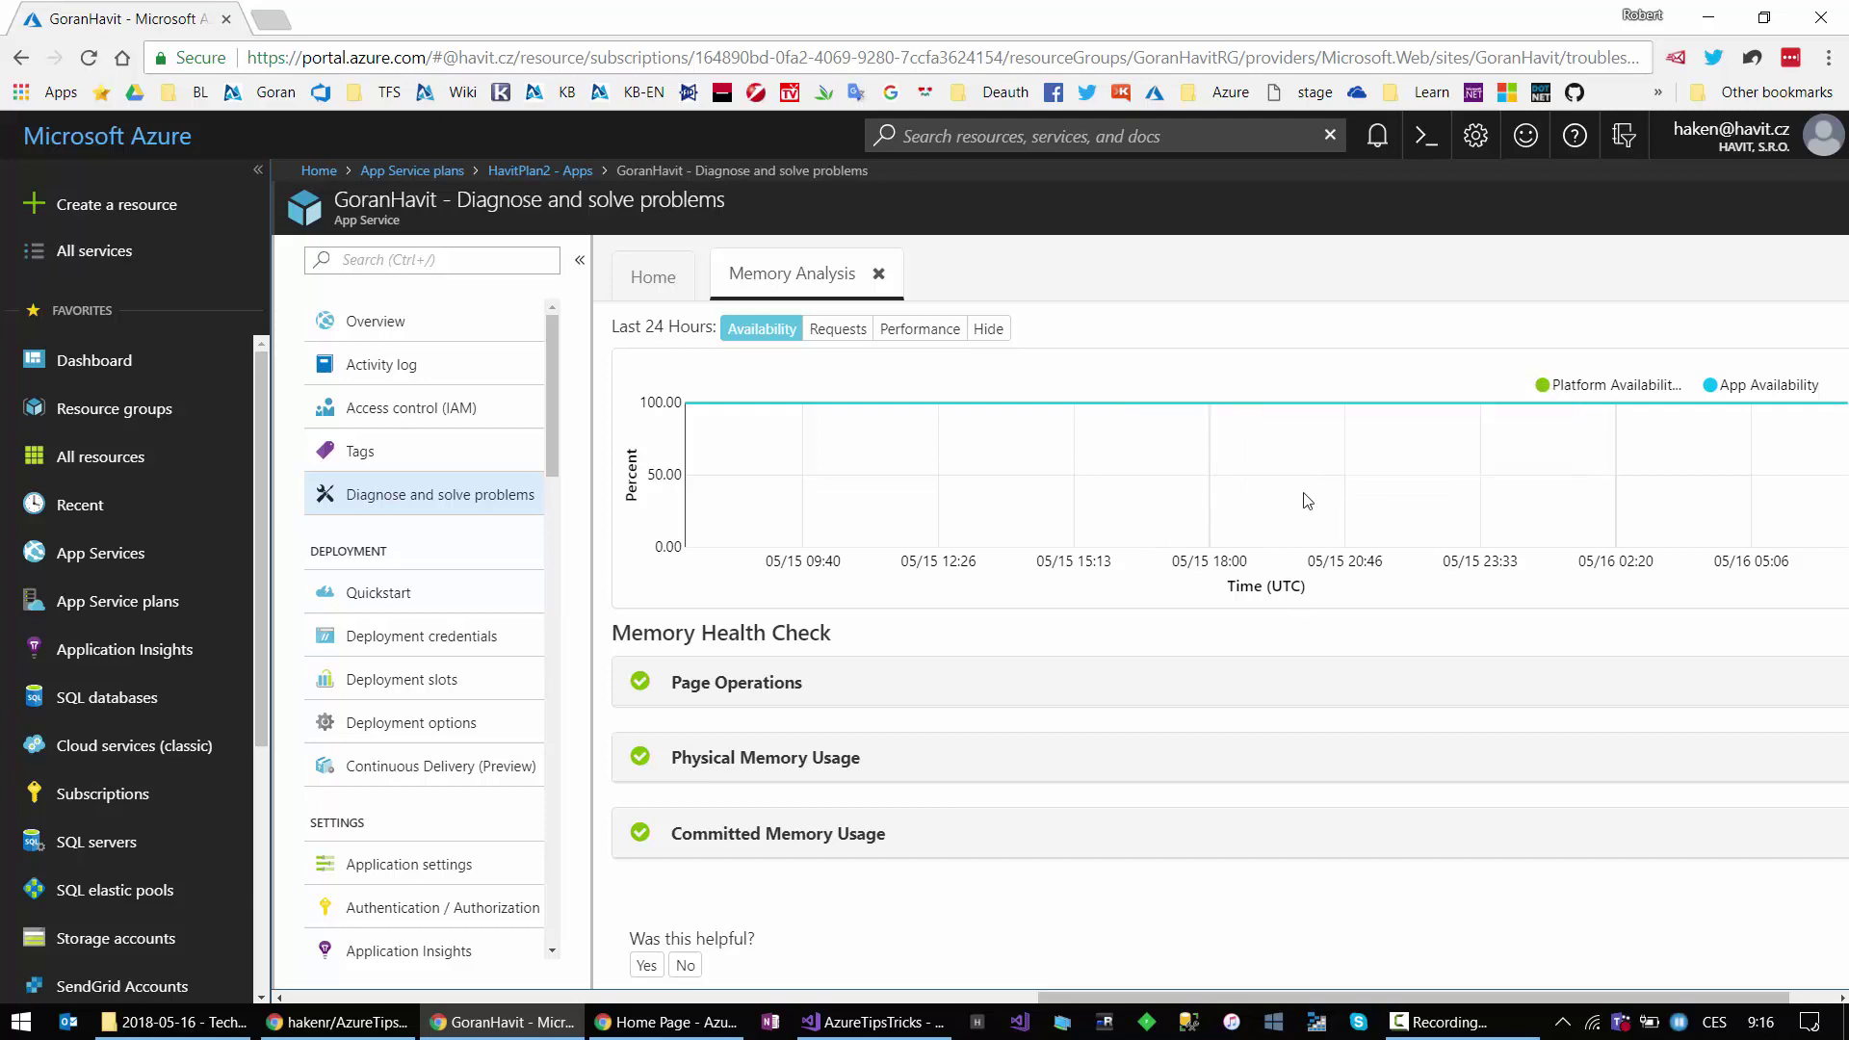
{"action": "mouse_move", "coordinate": [1307, 480]}
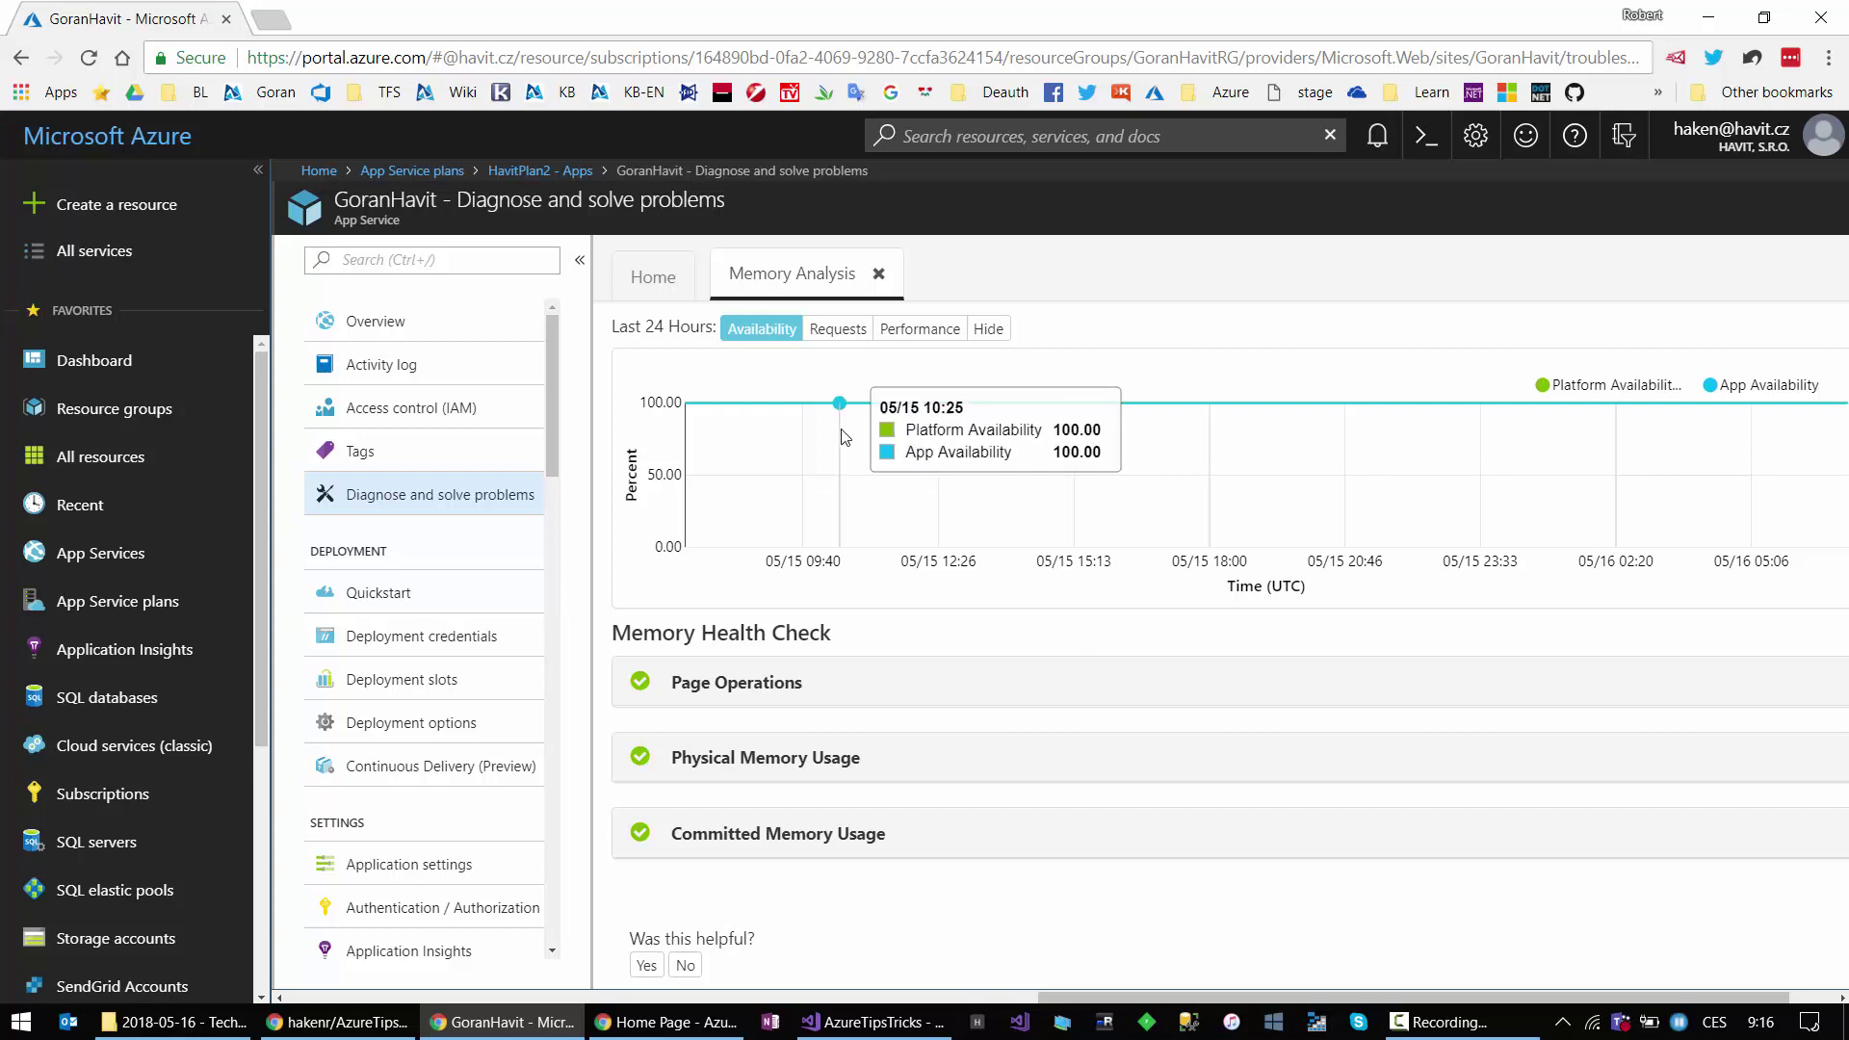
{"action": "left_click", "coordinate": [847, 340]}
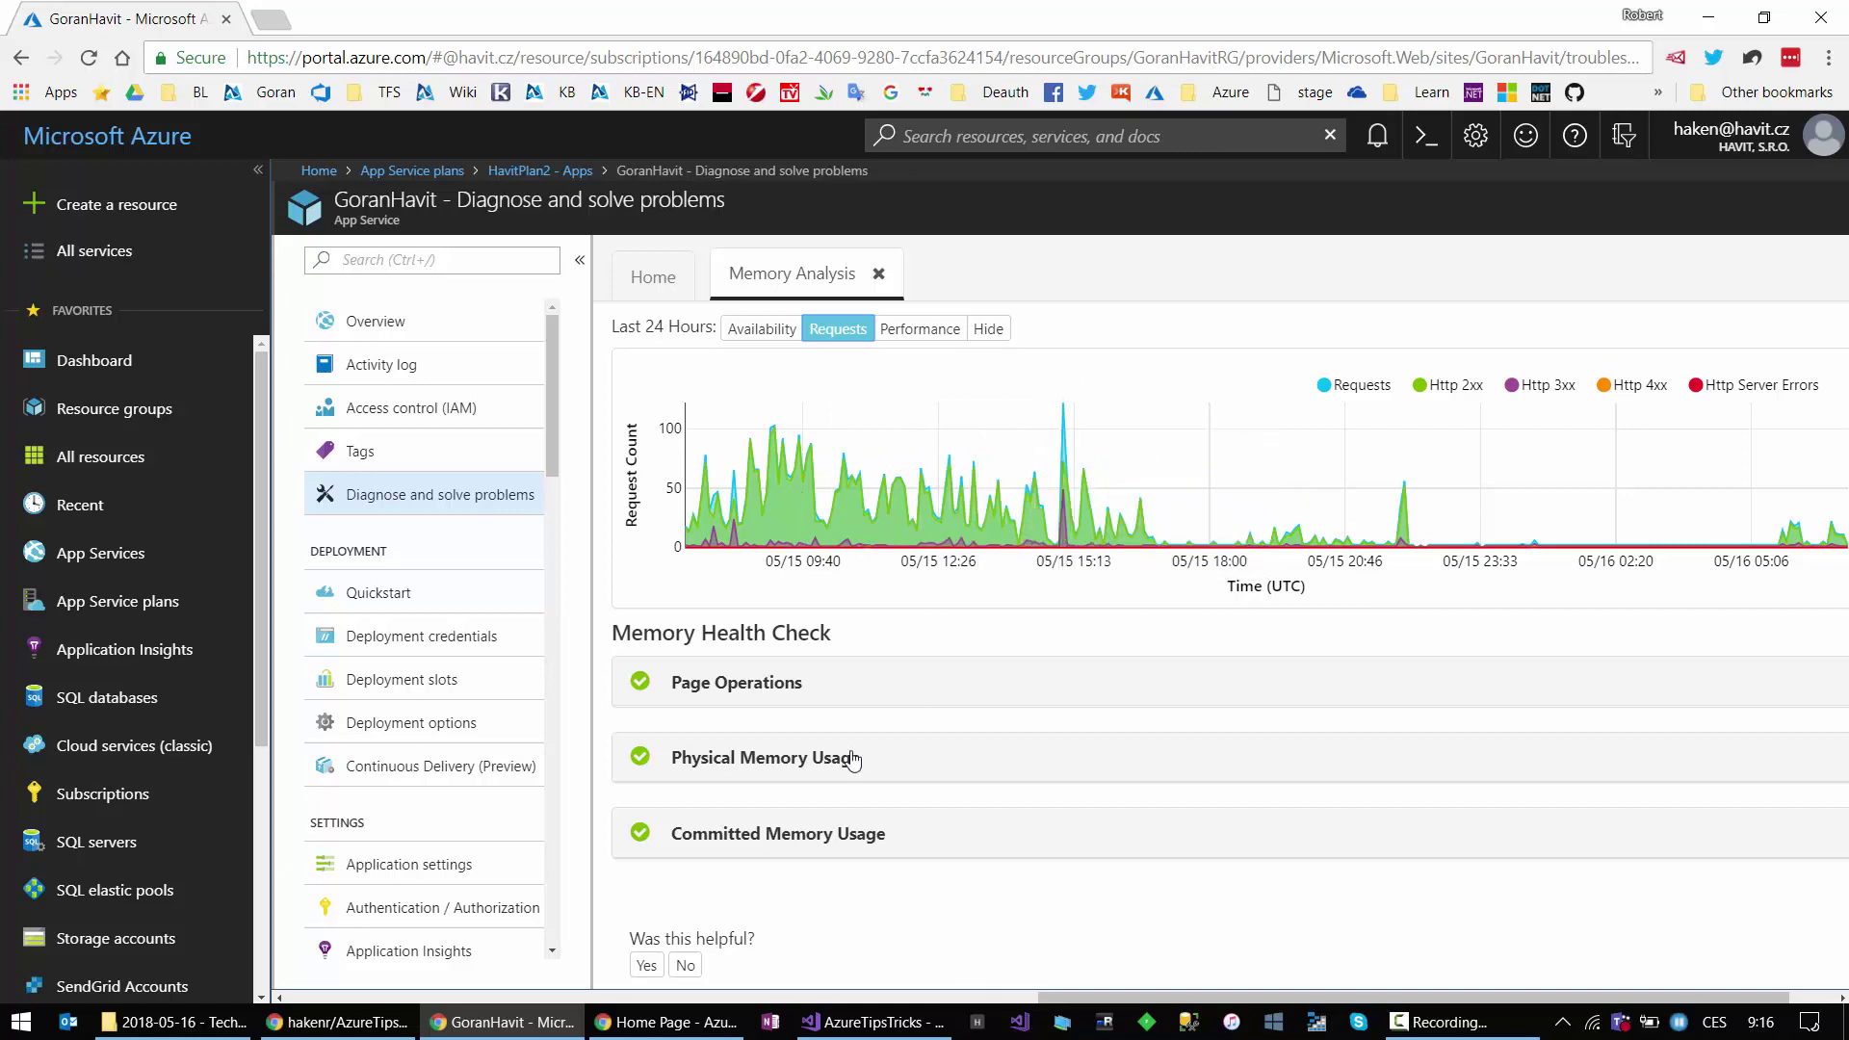
{"action": "left_click", "coordinate": [900, 332]}
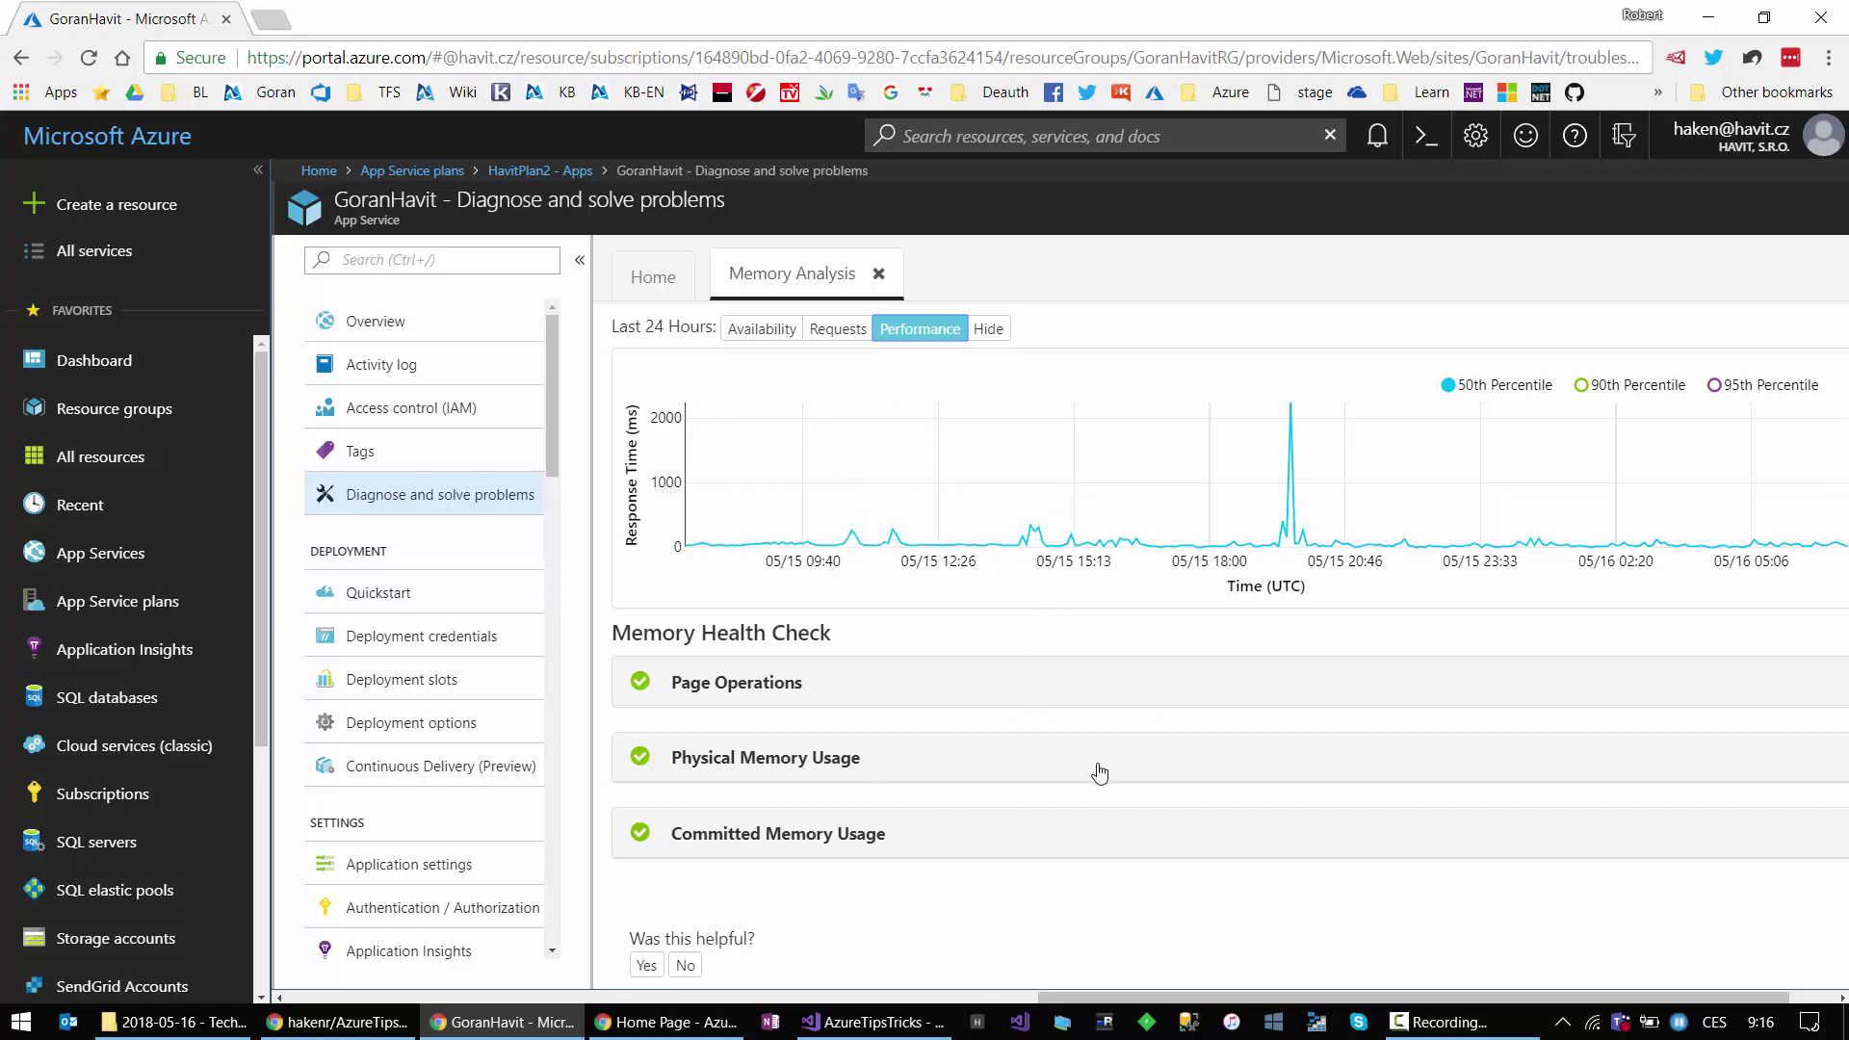
Step: Expand the Page Operations memory health check and examine the page reads per instance
{"action": "left_click", "coordinate": [844, 998]}
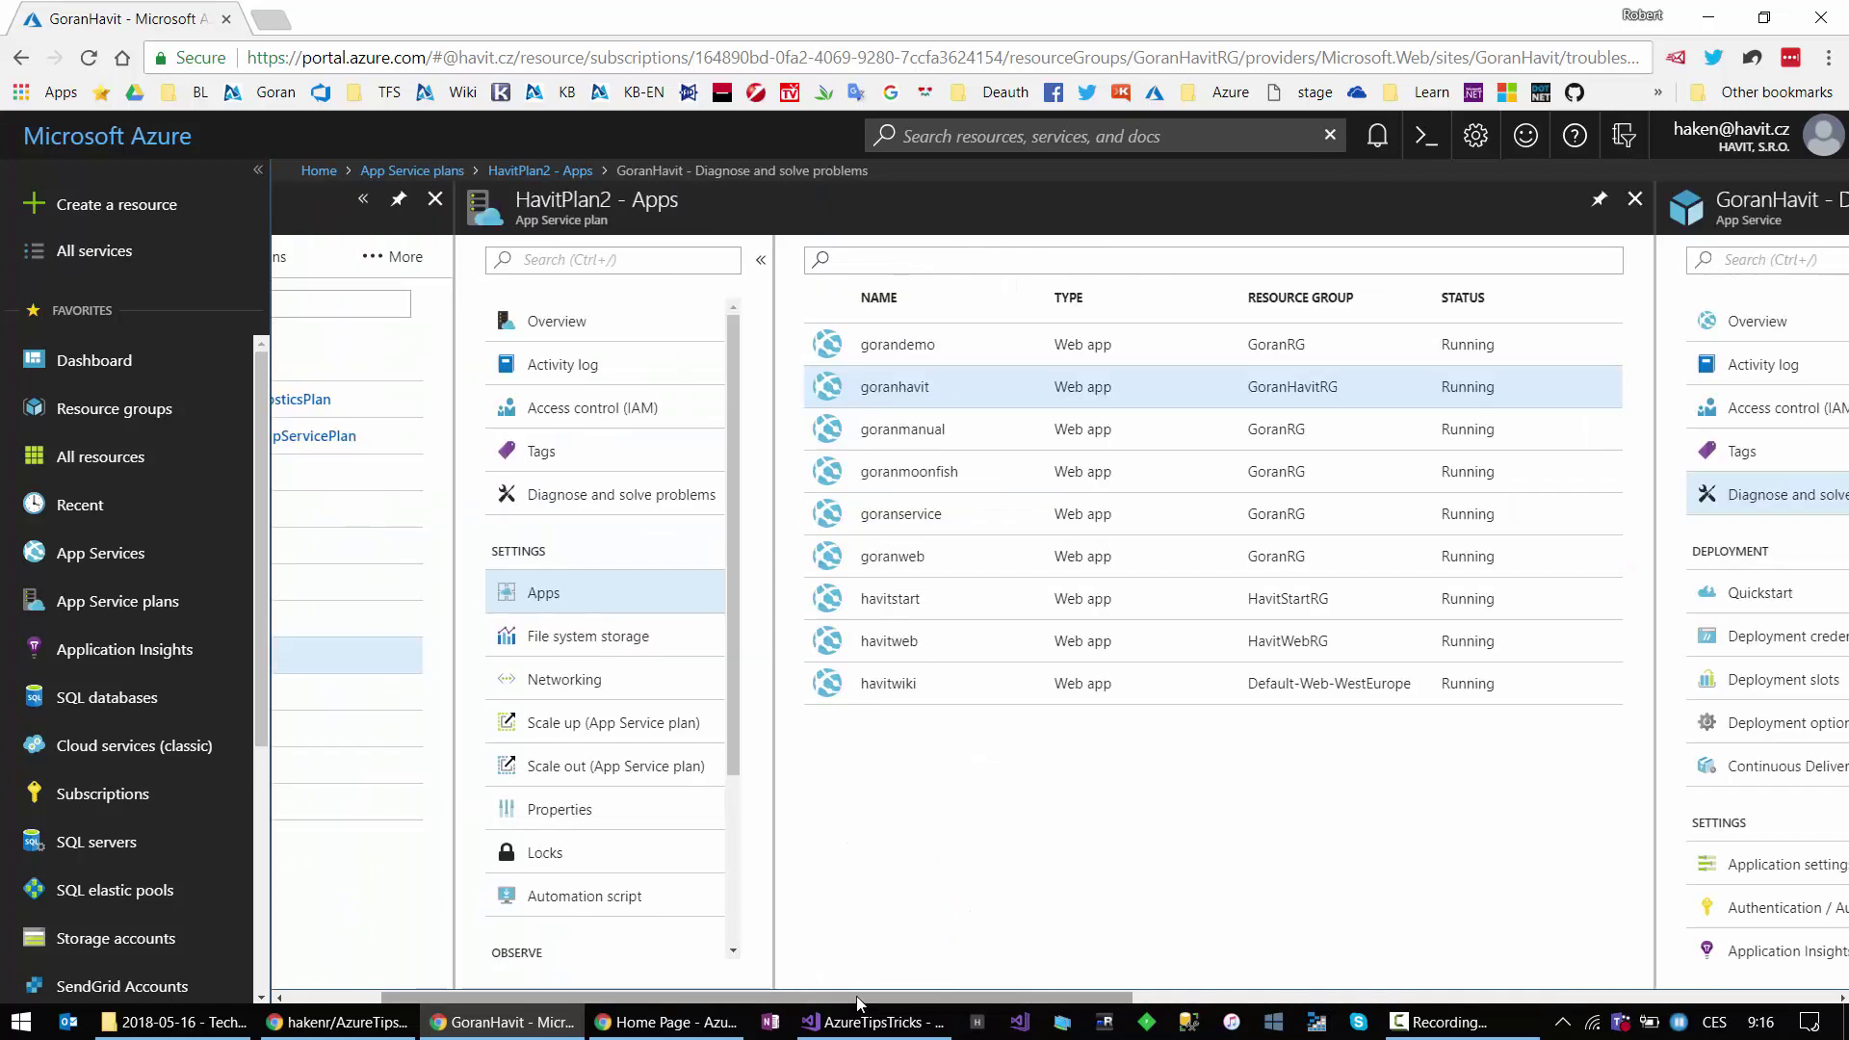
{"action": "left_click", "coordinate": [1444, 999]}
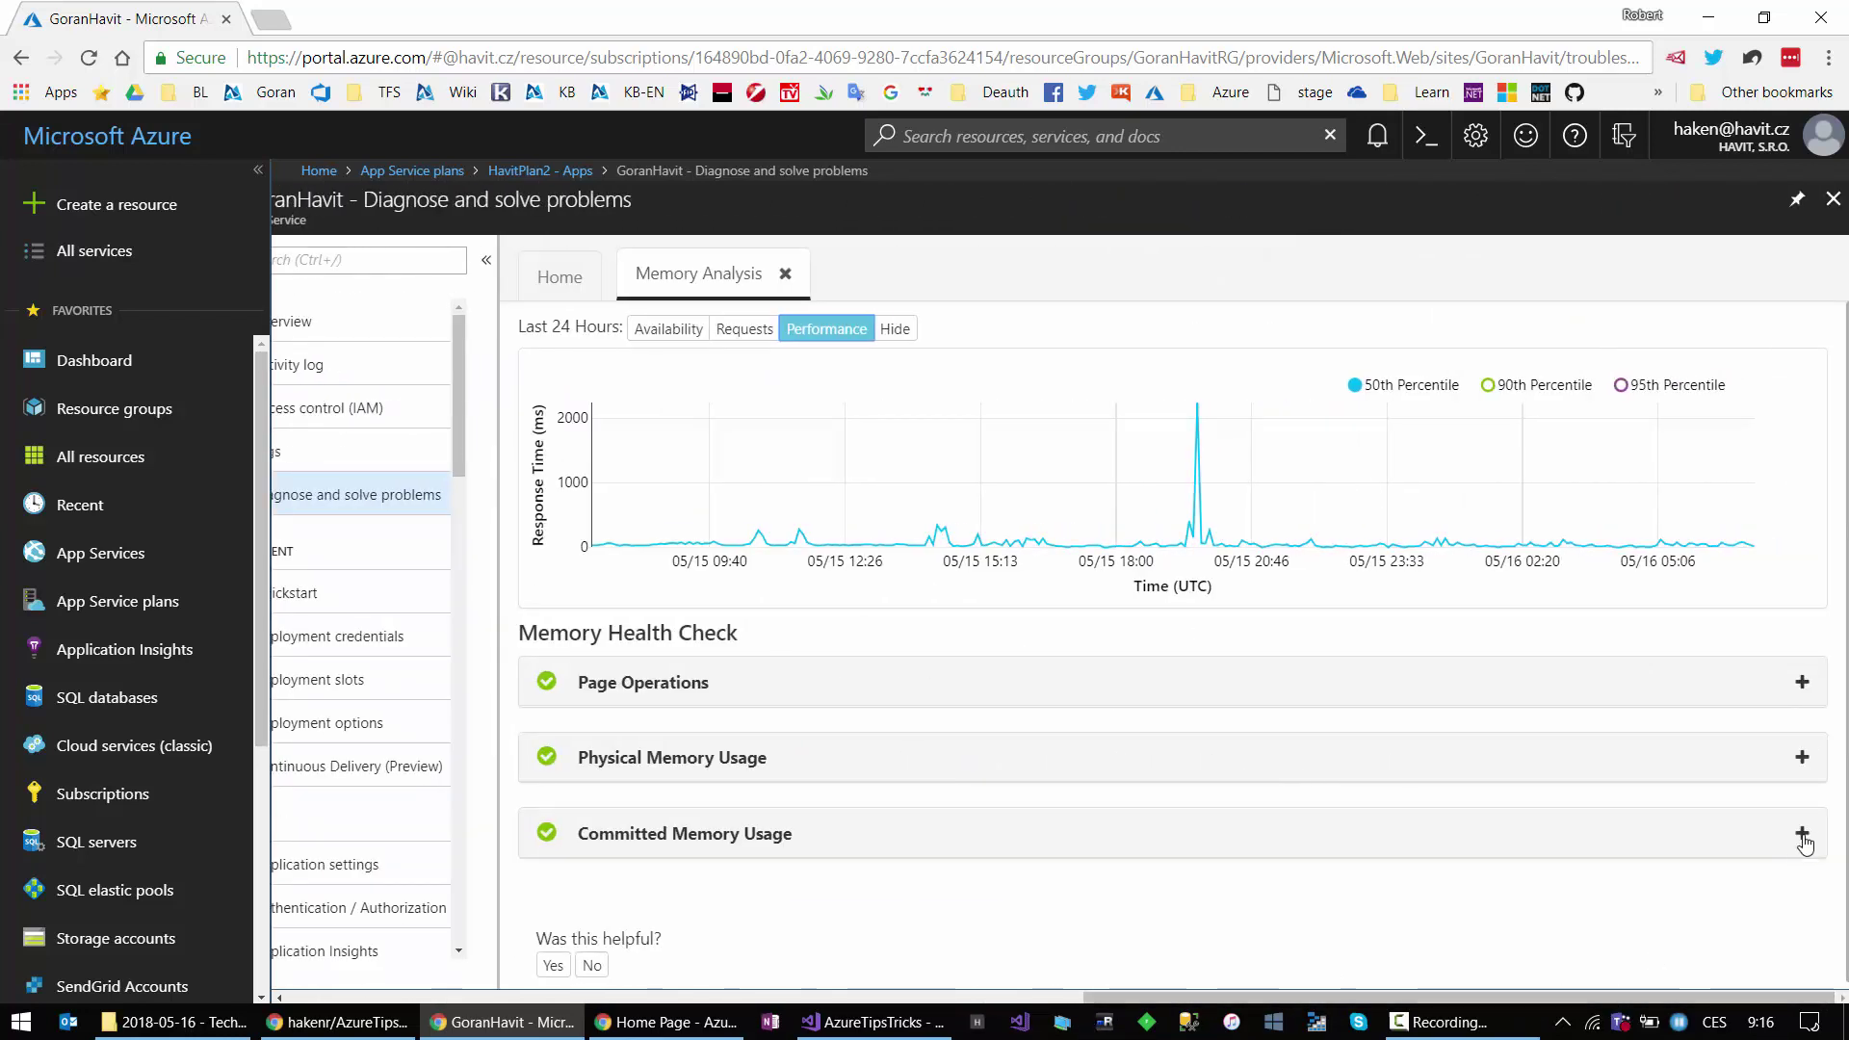
{"action": "left_click", "coordinate": [1801, 685]}
{"action": "scroll", "coordinate": [1548, 725], "scroll_direction": "down", "scroll_amount": 3}
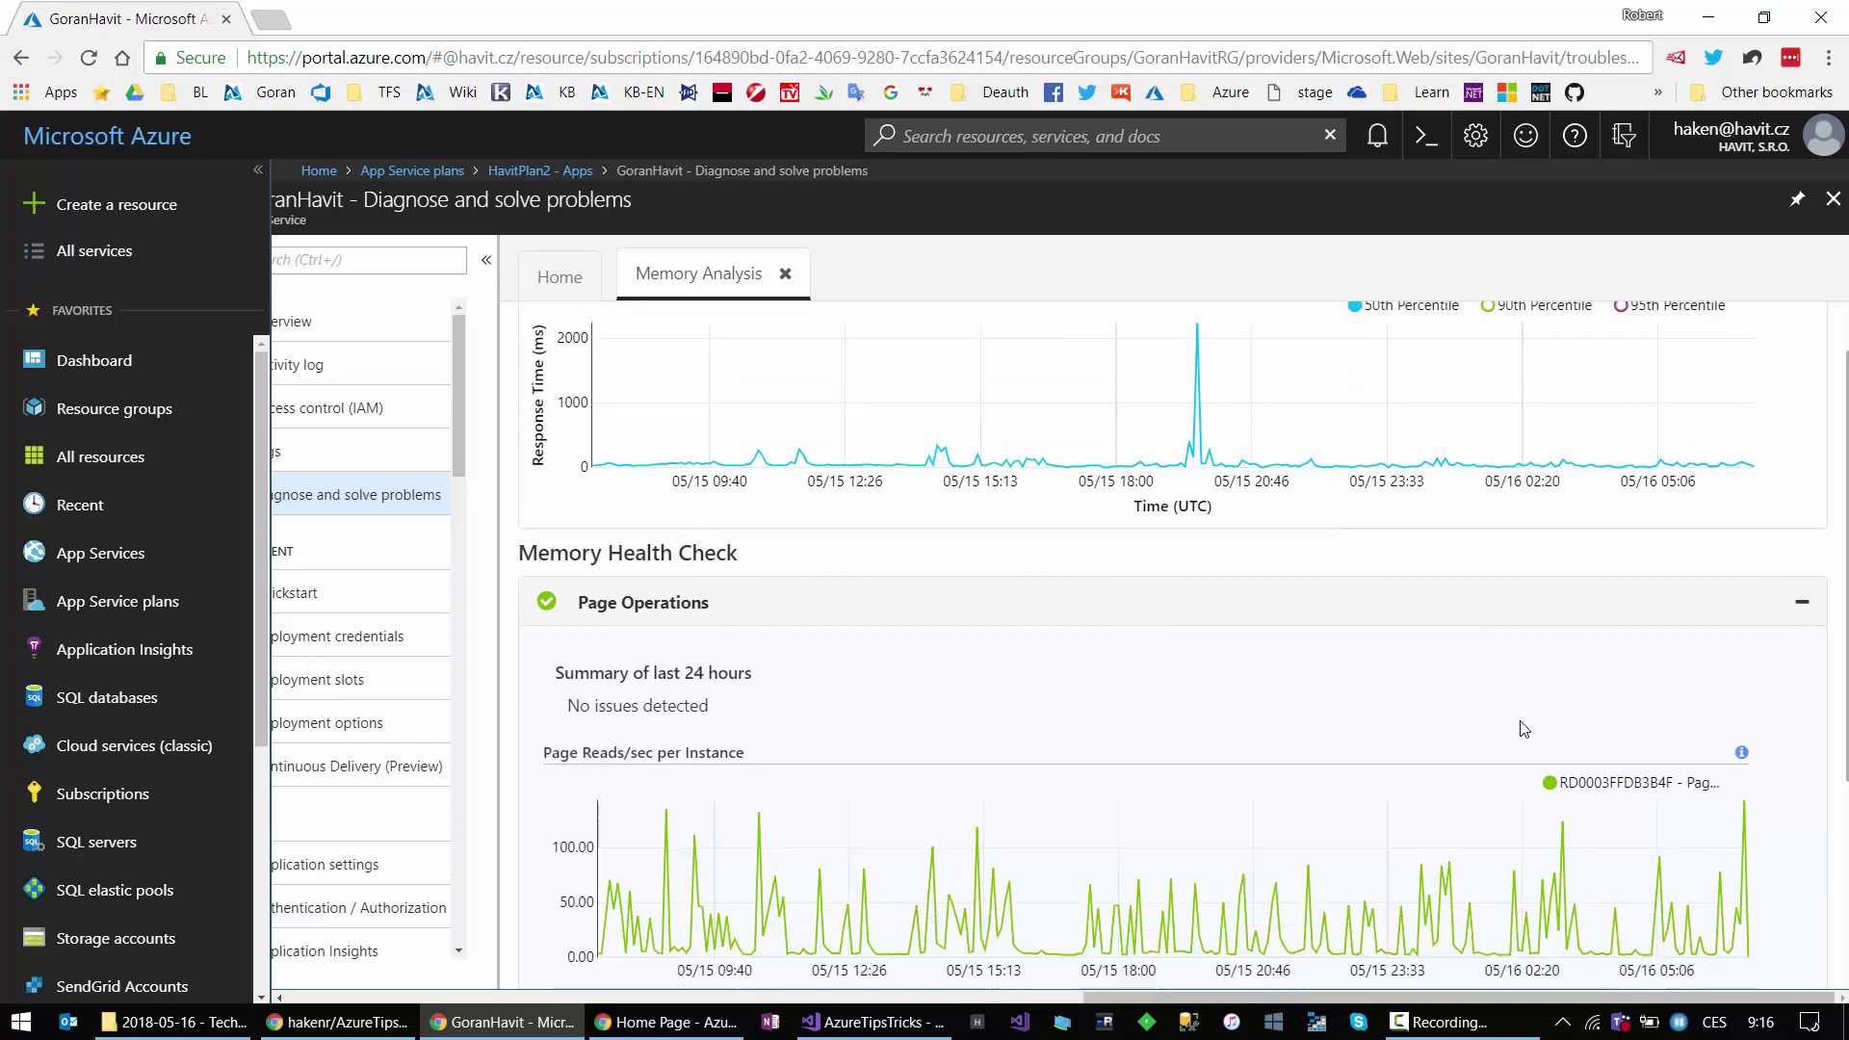
{"action": "scroll", "coordinate": [1521, 727], "scroll_direction": "down", "scroll_amount": 1}
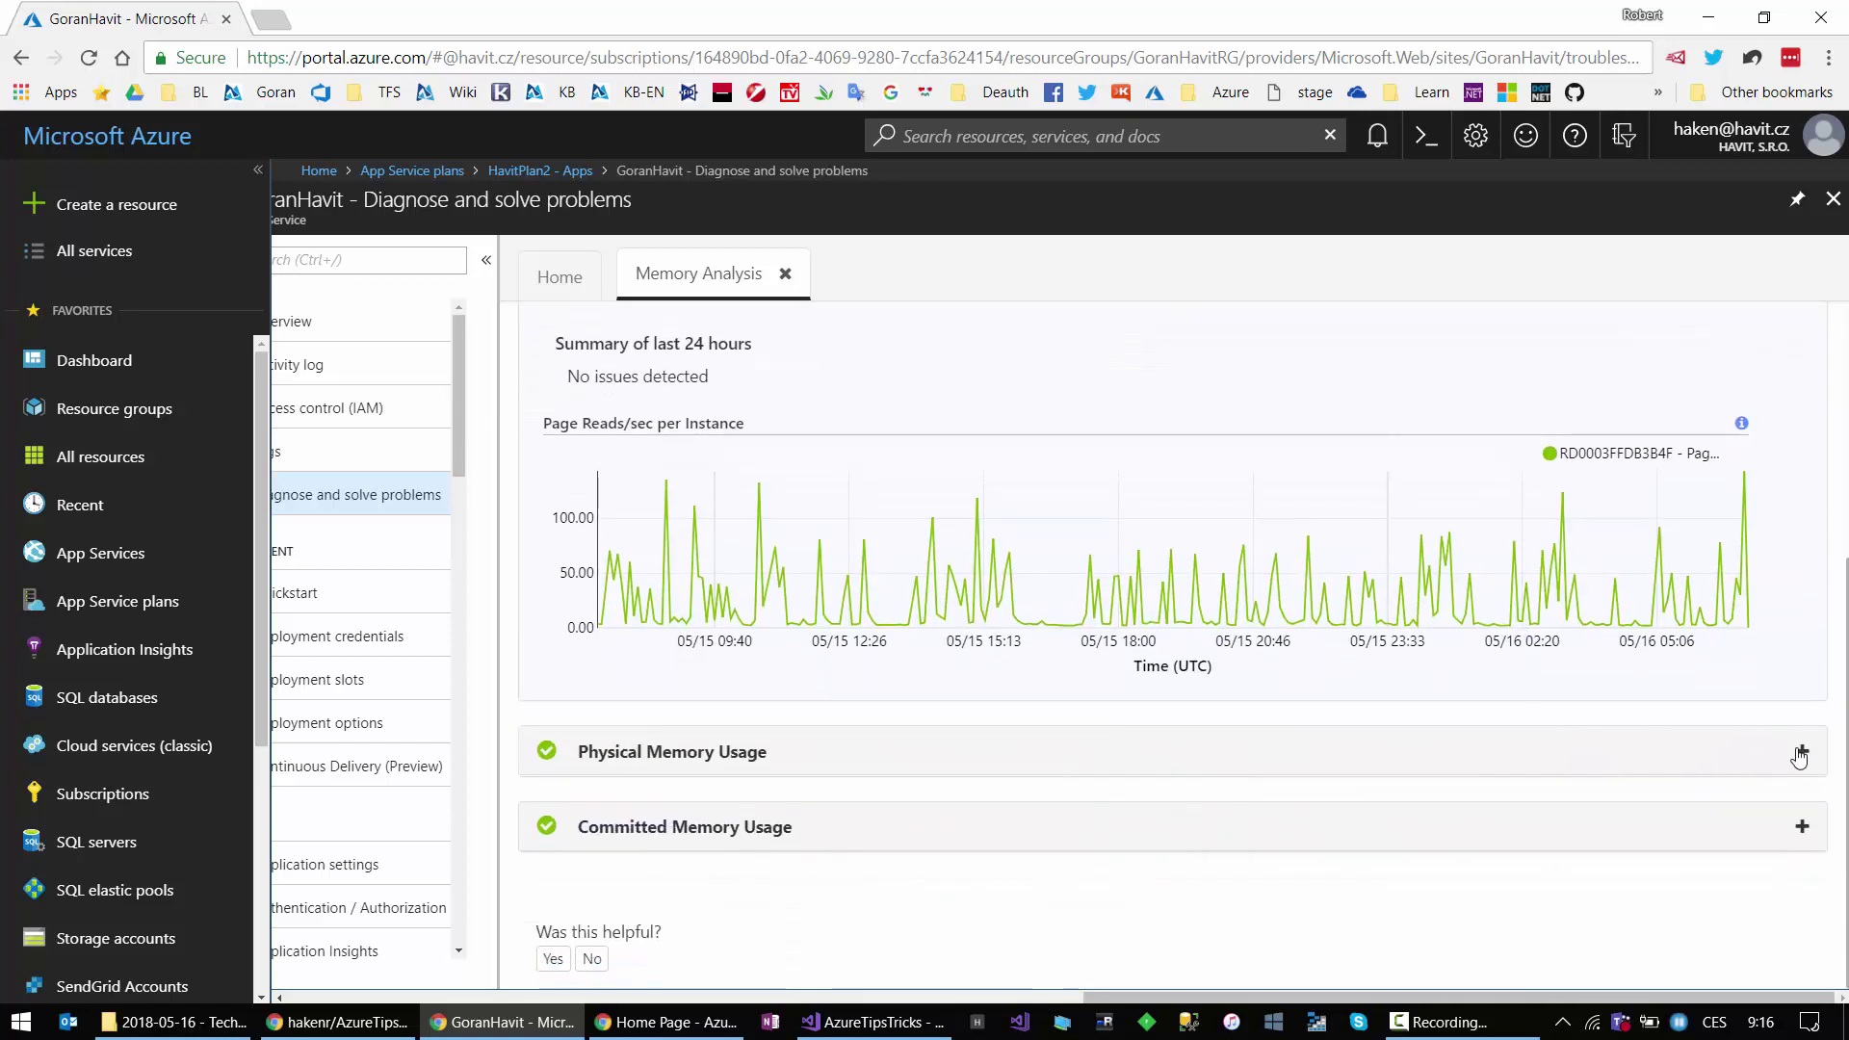
Step: Examine the Physical Memory Usage check per instance and per application, and return to the diagnostics home
{"action": "left_click", "coordinate": [1400, 760]}
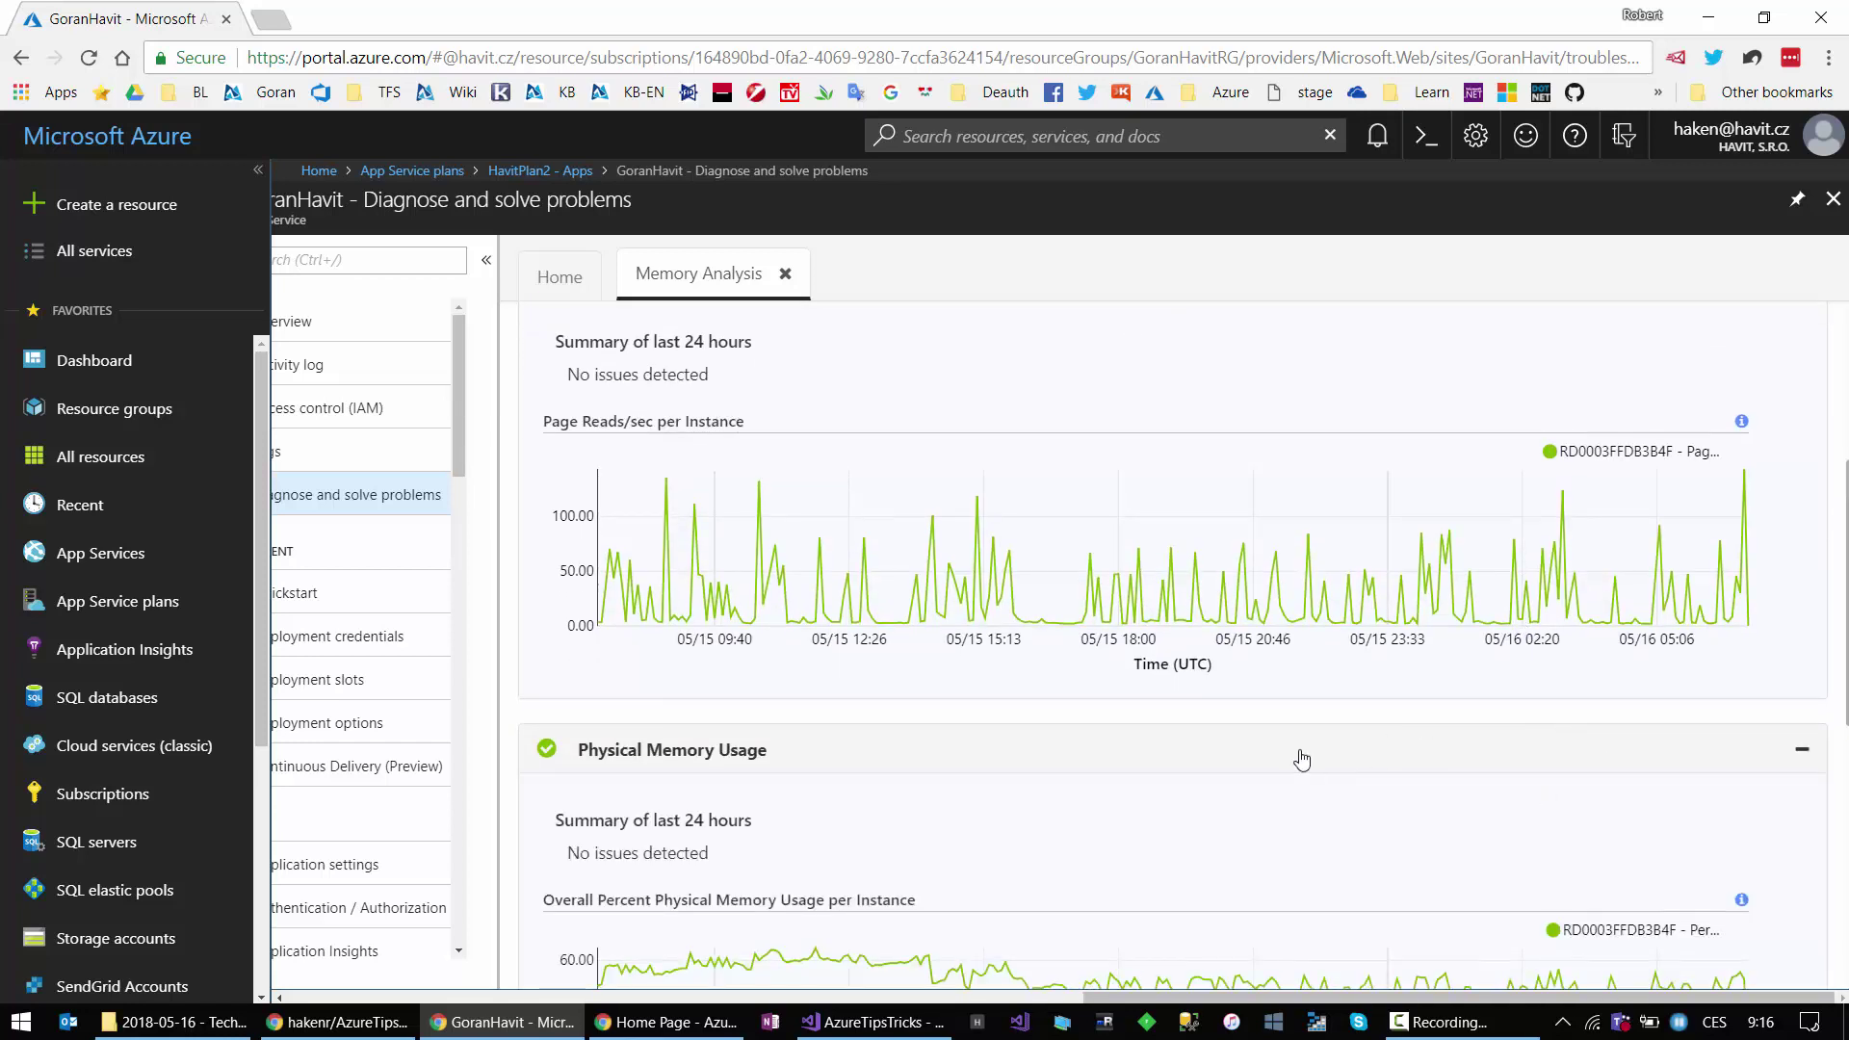
{"action": "scroll", "coordinate": [1300, 756], "scroll_direction": "down", "scroll_amount": 4}
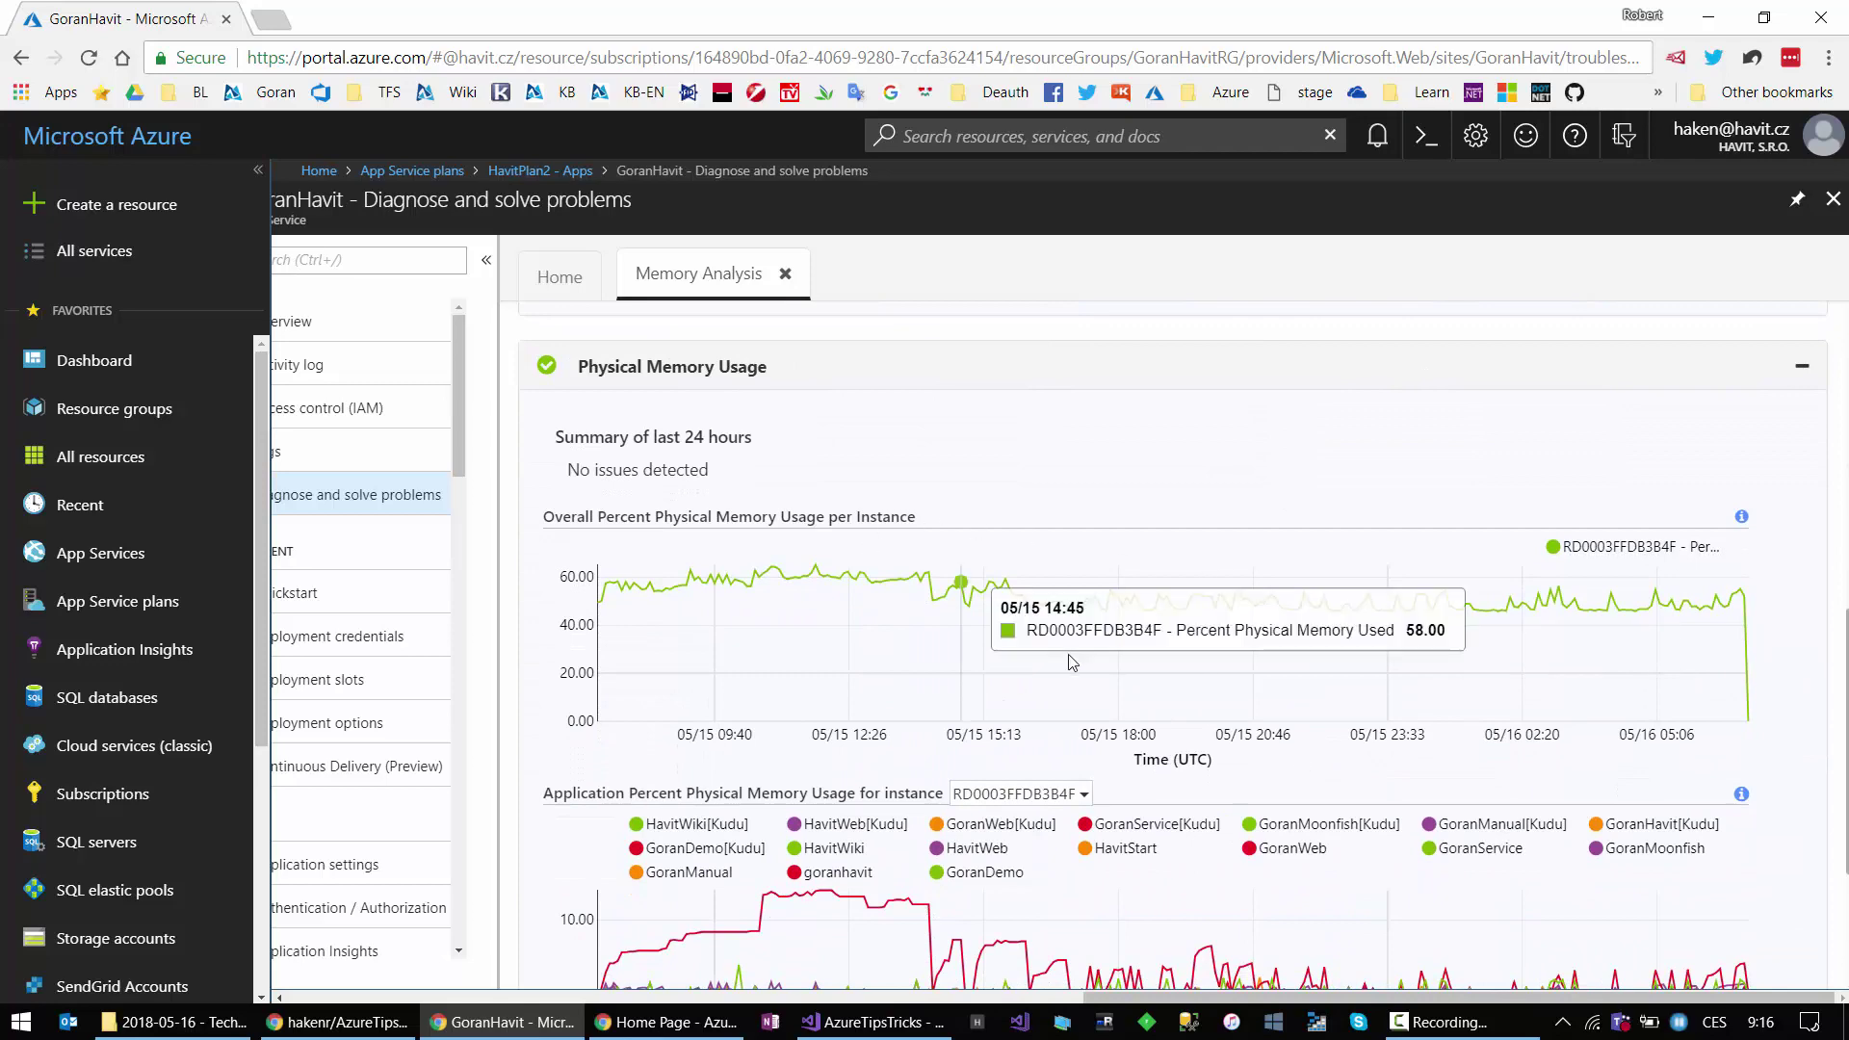
{"action": "scroll", "coordinate": [1775, 732], "scroll_direction": "down", "scroll_amount": 4}
{"action": "scroll", "coordinate": [1782, 679], "scroll_direction": "up", "scroll_amount": 20}
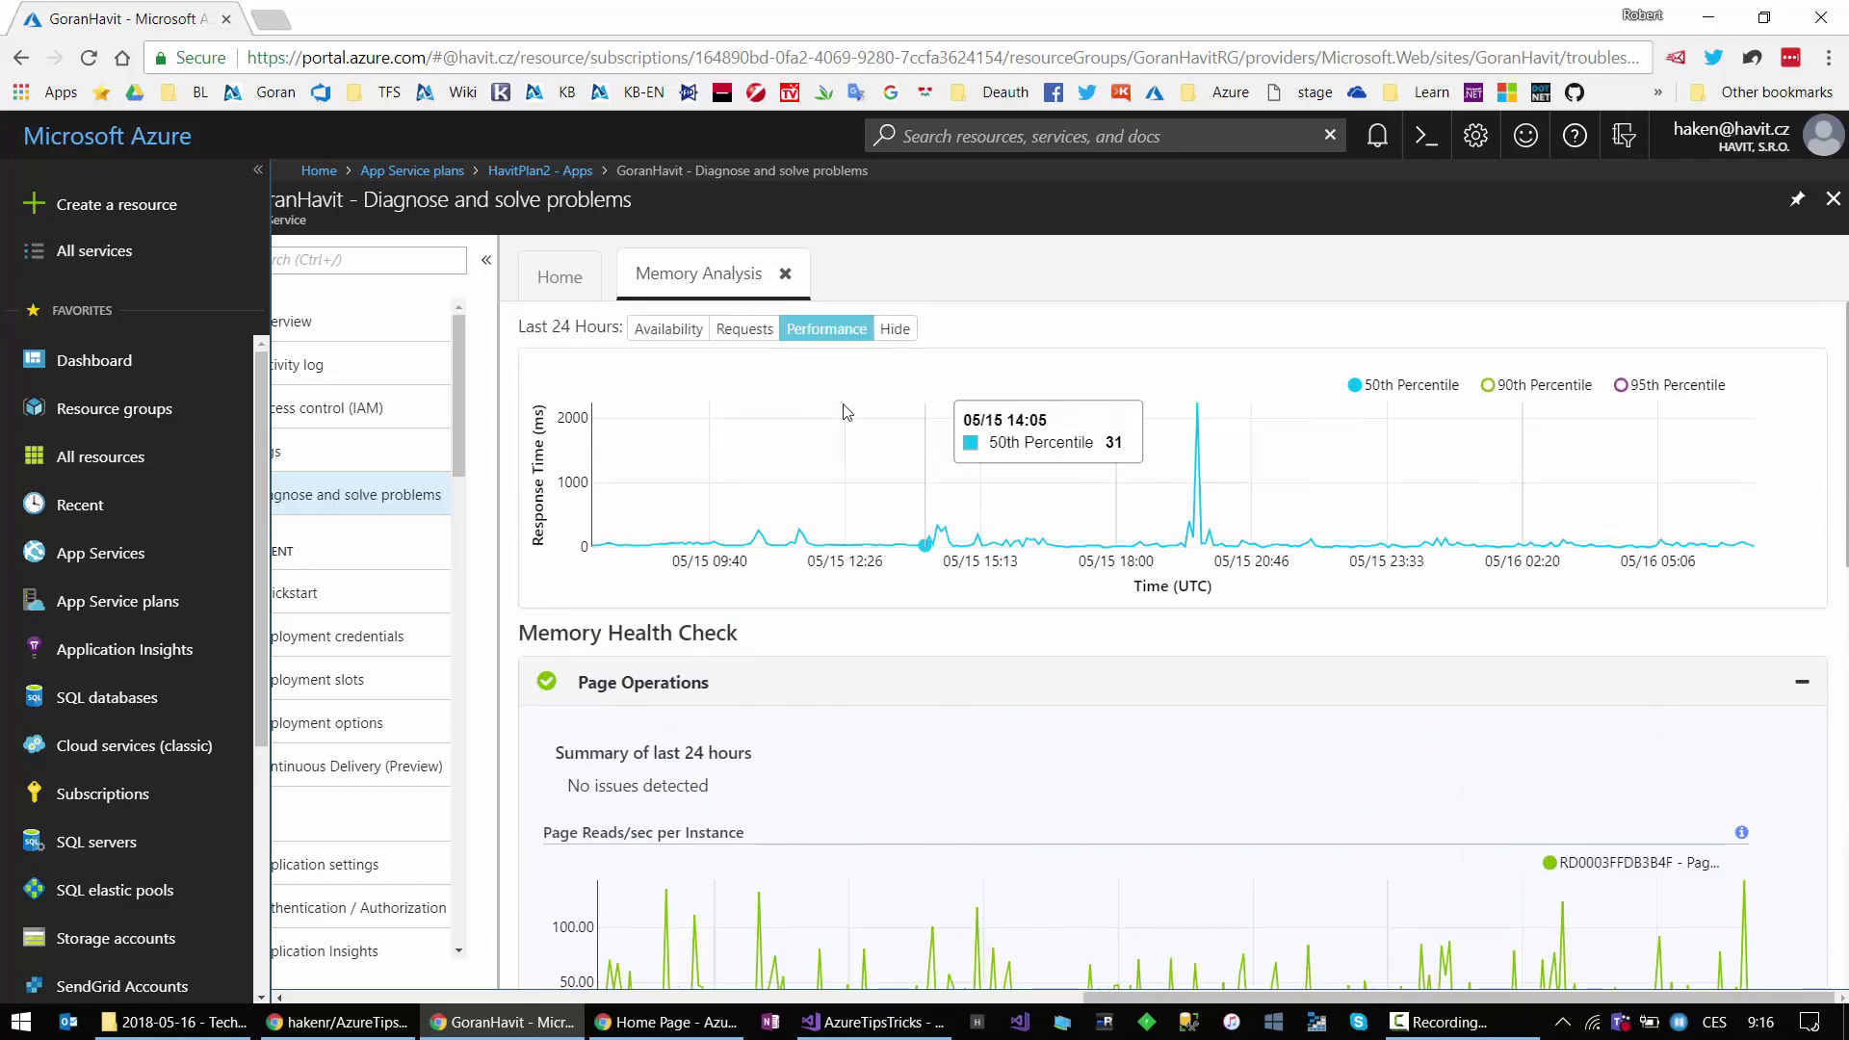
{"action": "scroll", "coordinate": [879, 693], "scroll_direction": "down", "scroll_amount": 10}
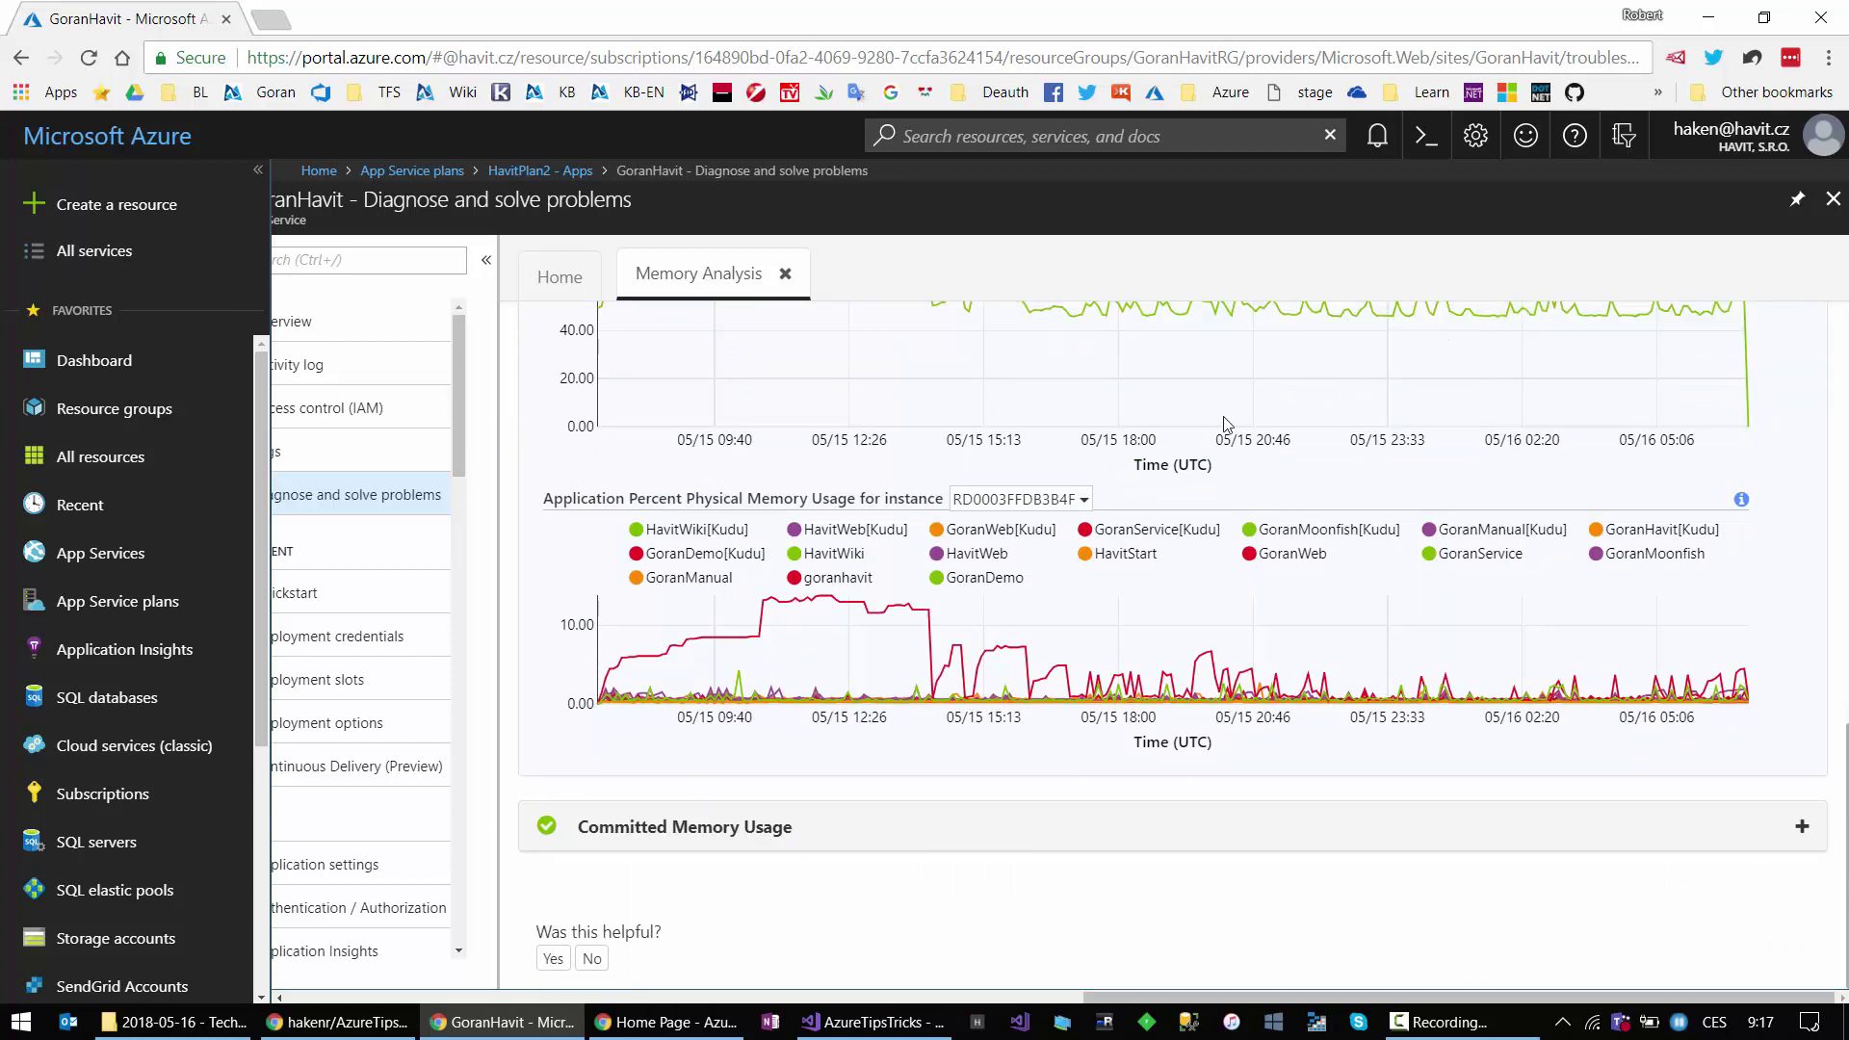
{"action": "left_click", "coordinate": [435, 498]}
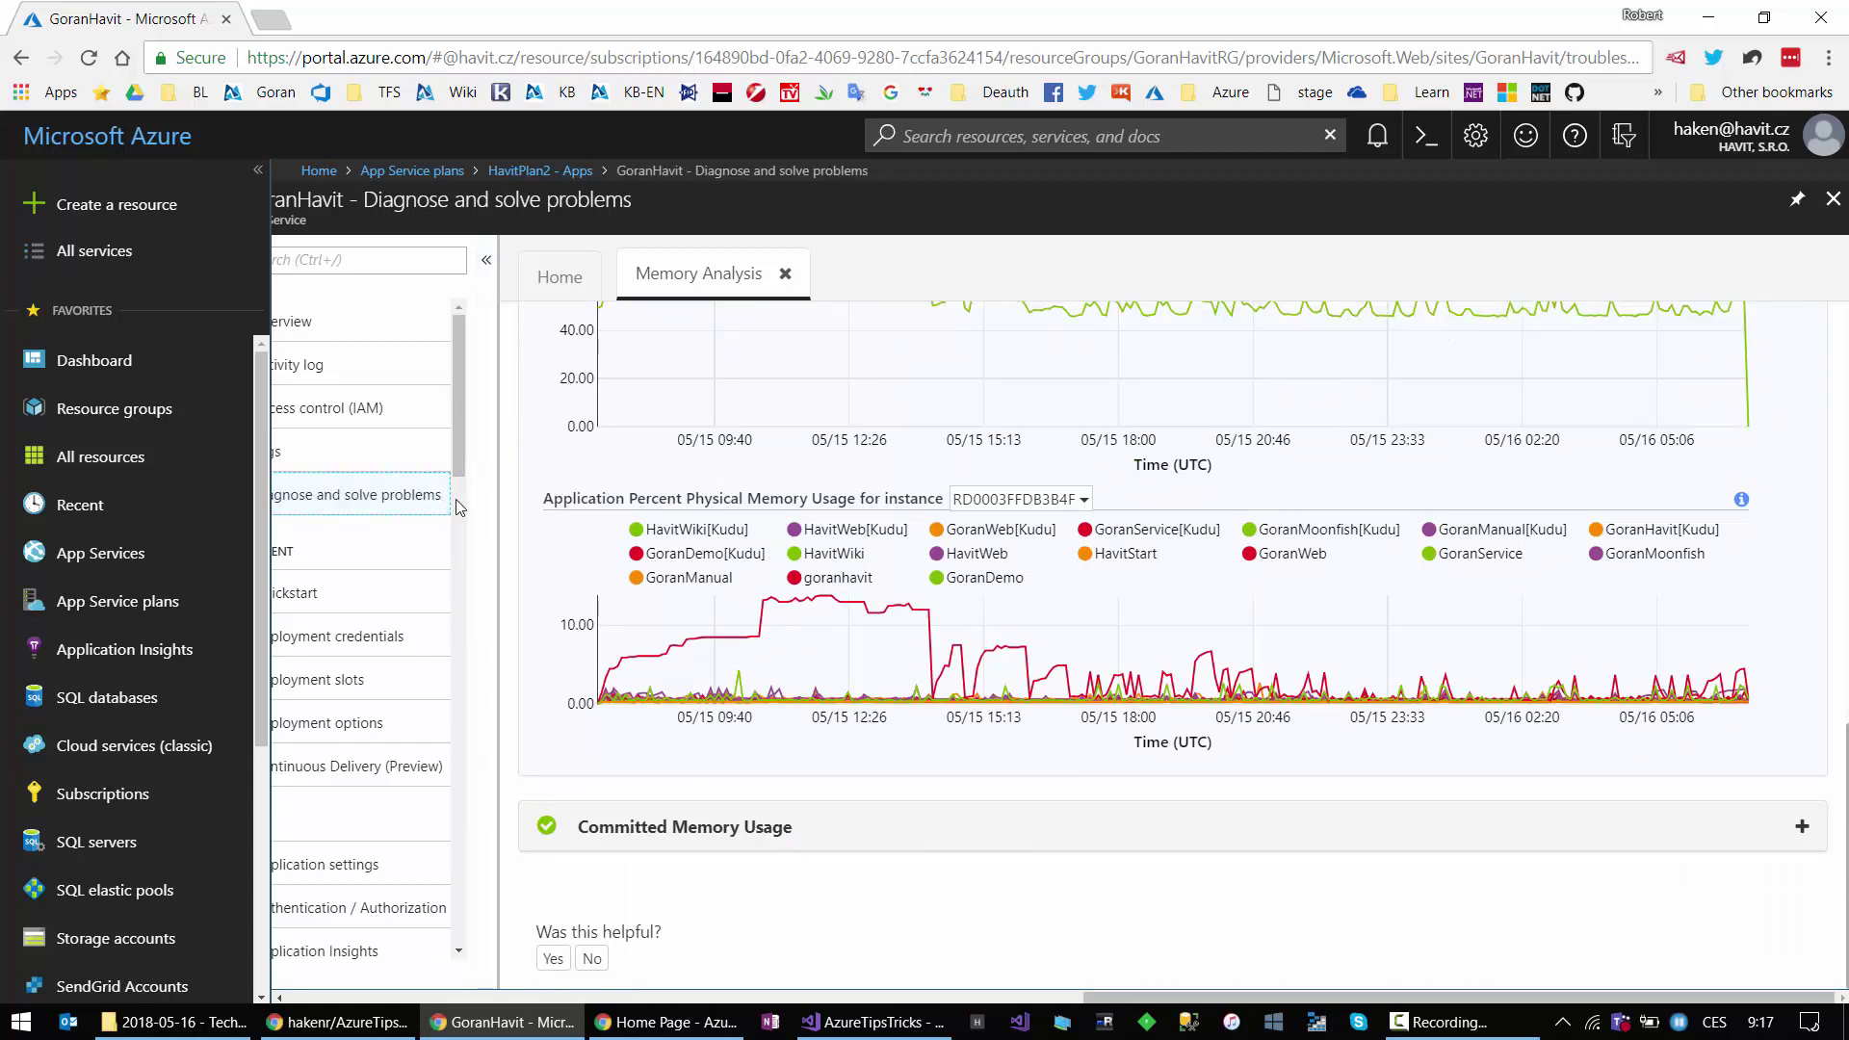
{"action": "left_click", "coordinate": [562, 292]}
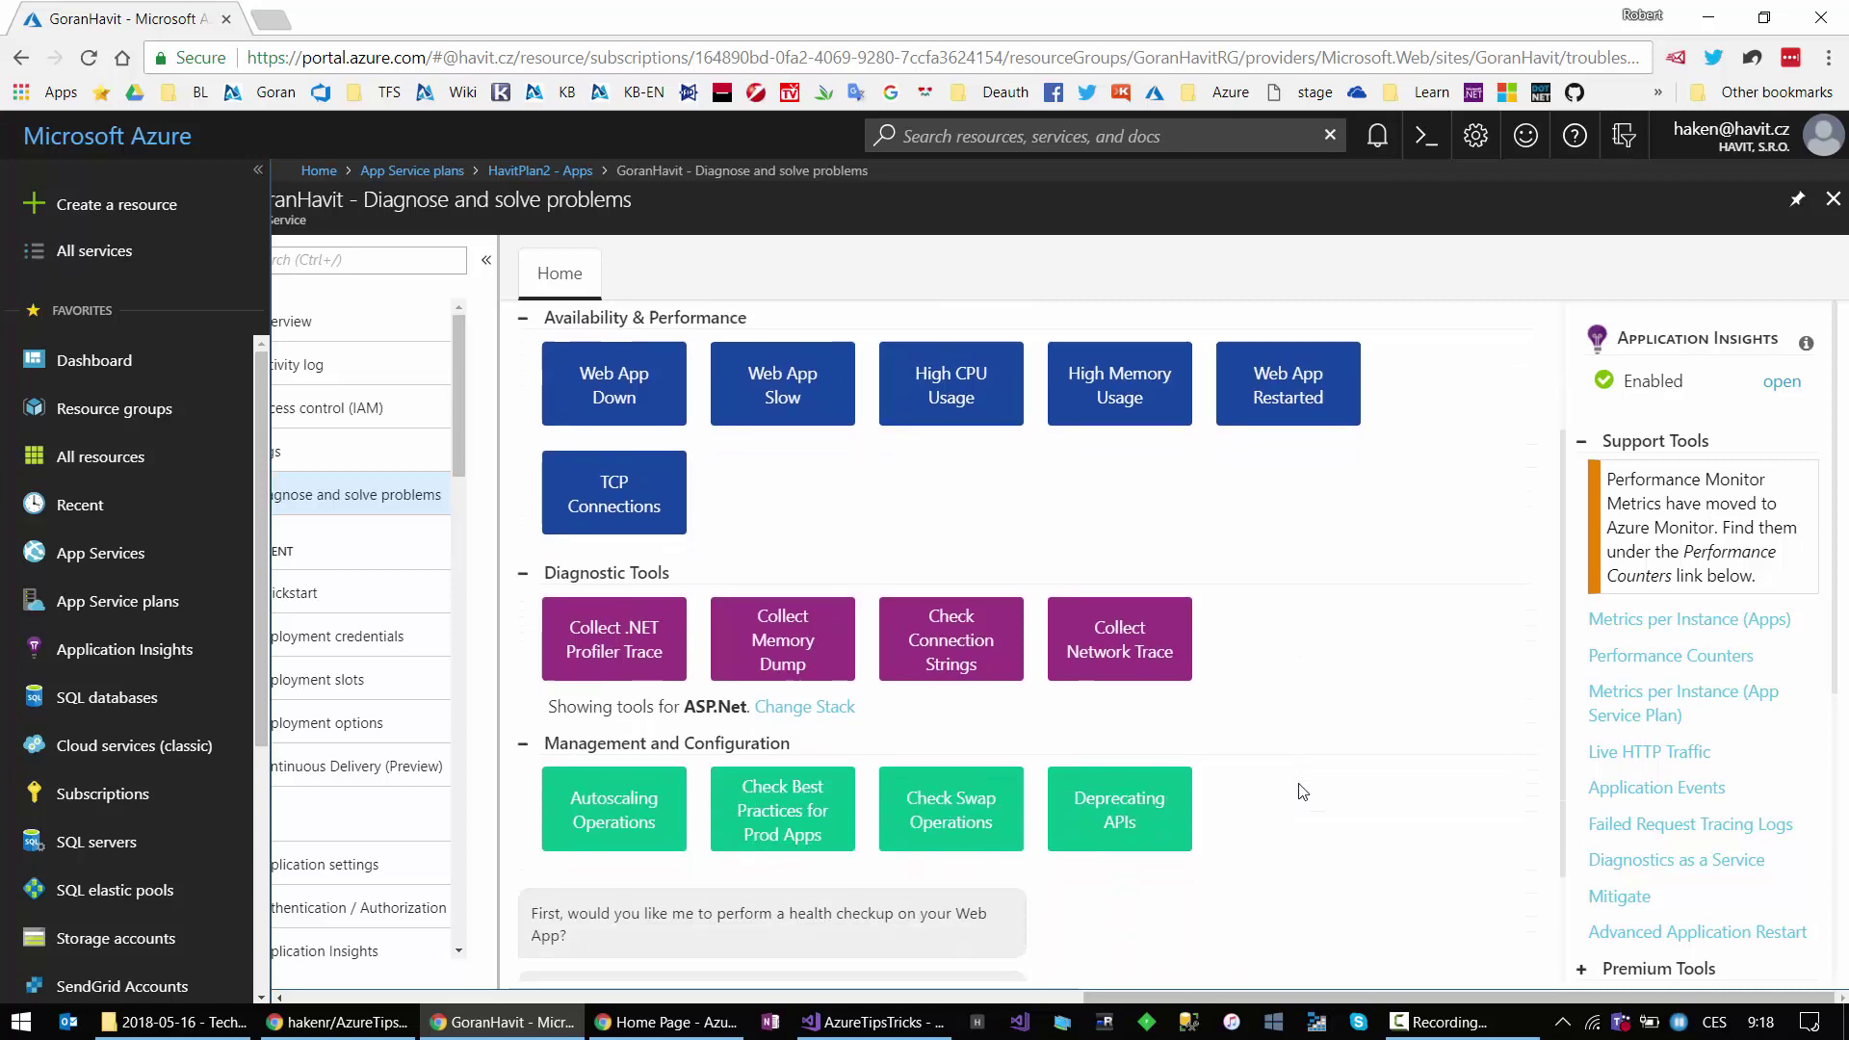
Step: Check the publish output in Visual Studio and view the published site's home page in the browser
{"action": "left_click", "coordinate": [848, 1022]}
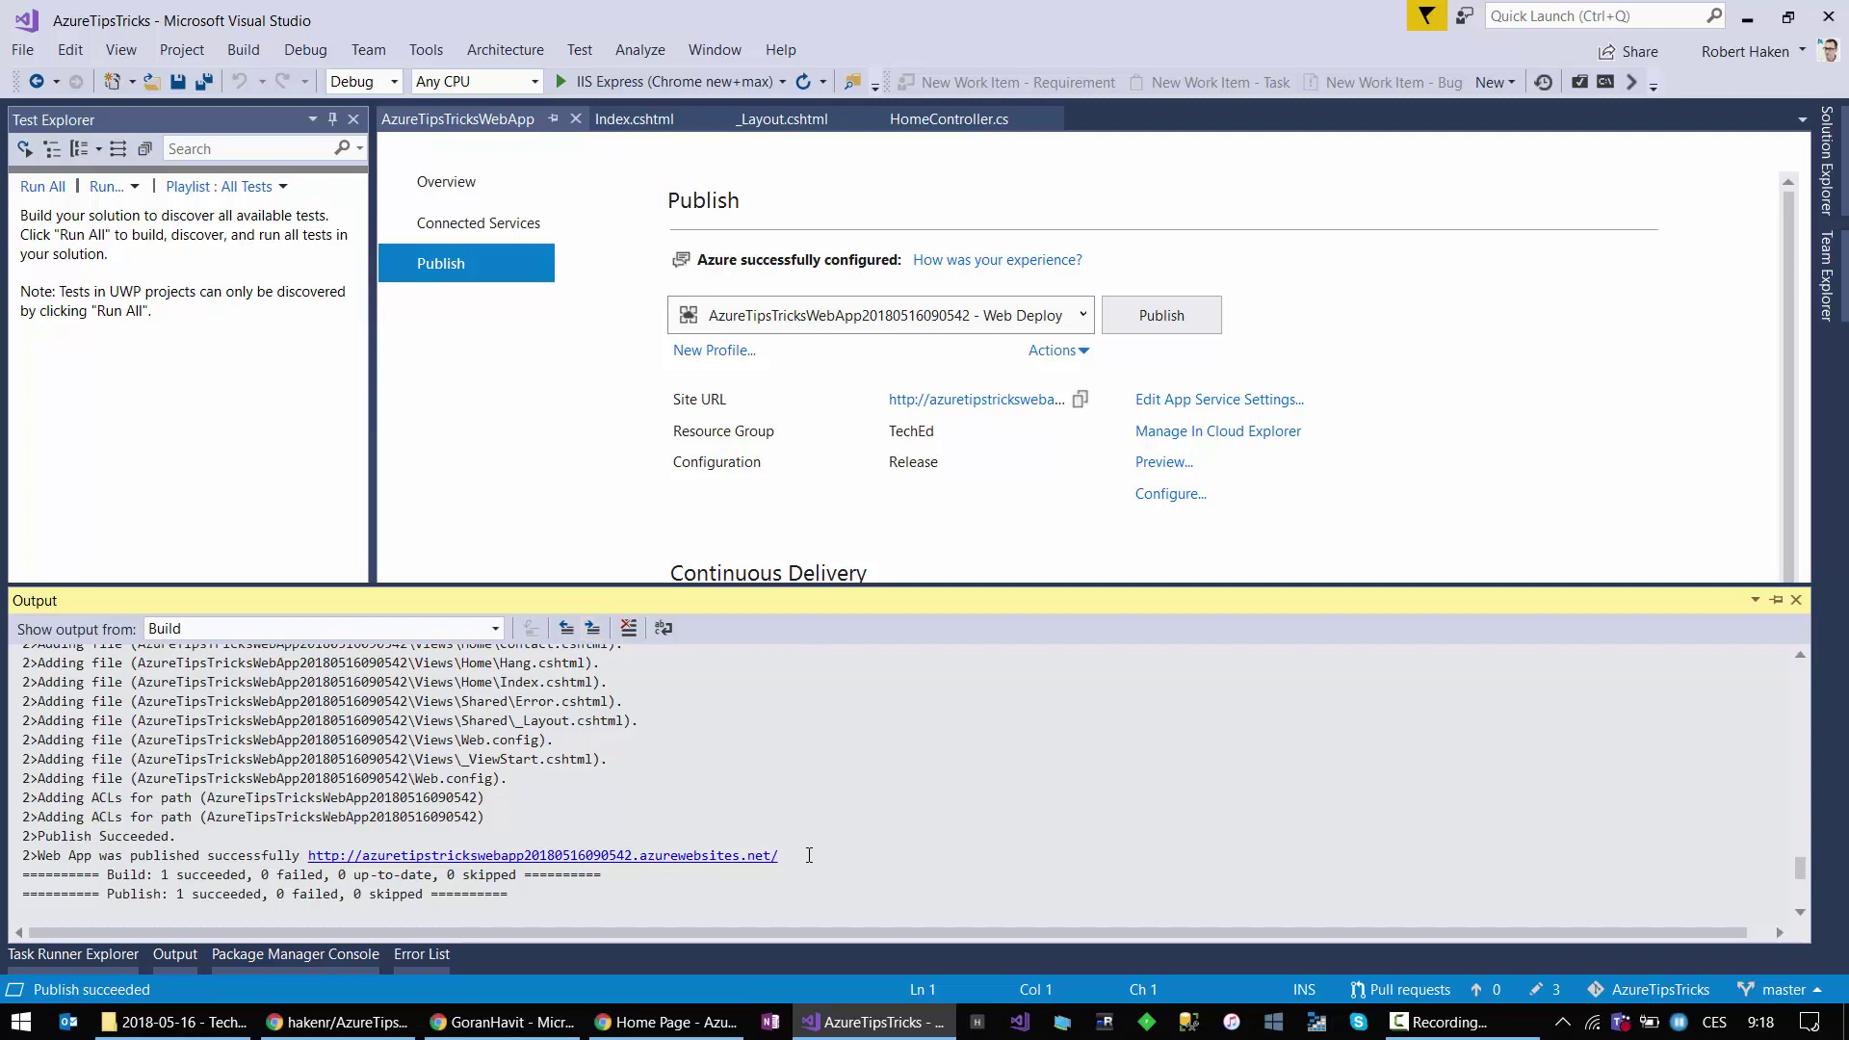
{"action": "left_click", "coordinate": [665, 1021]}
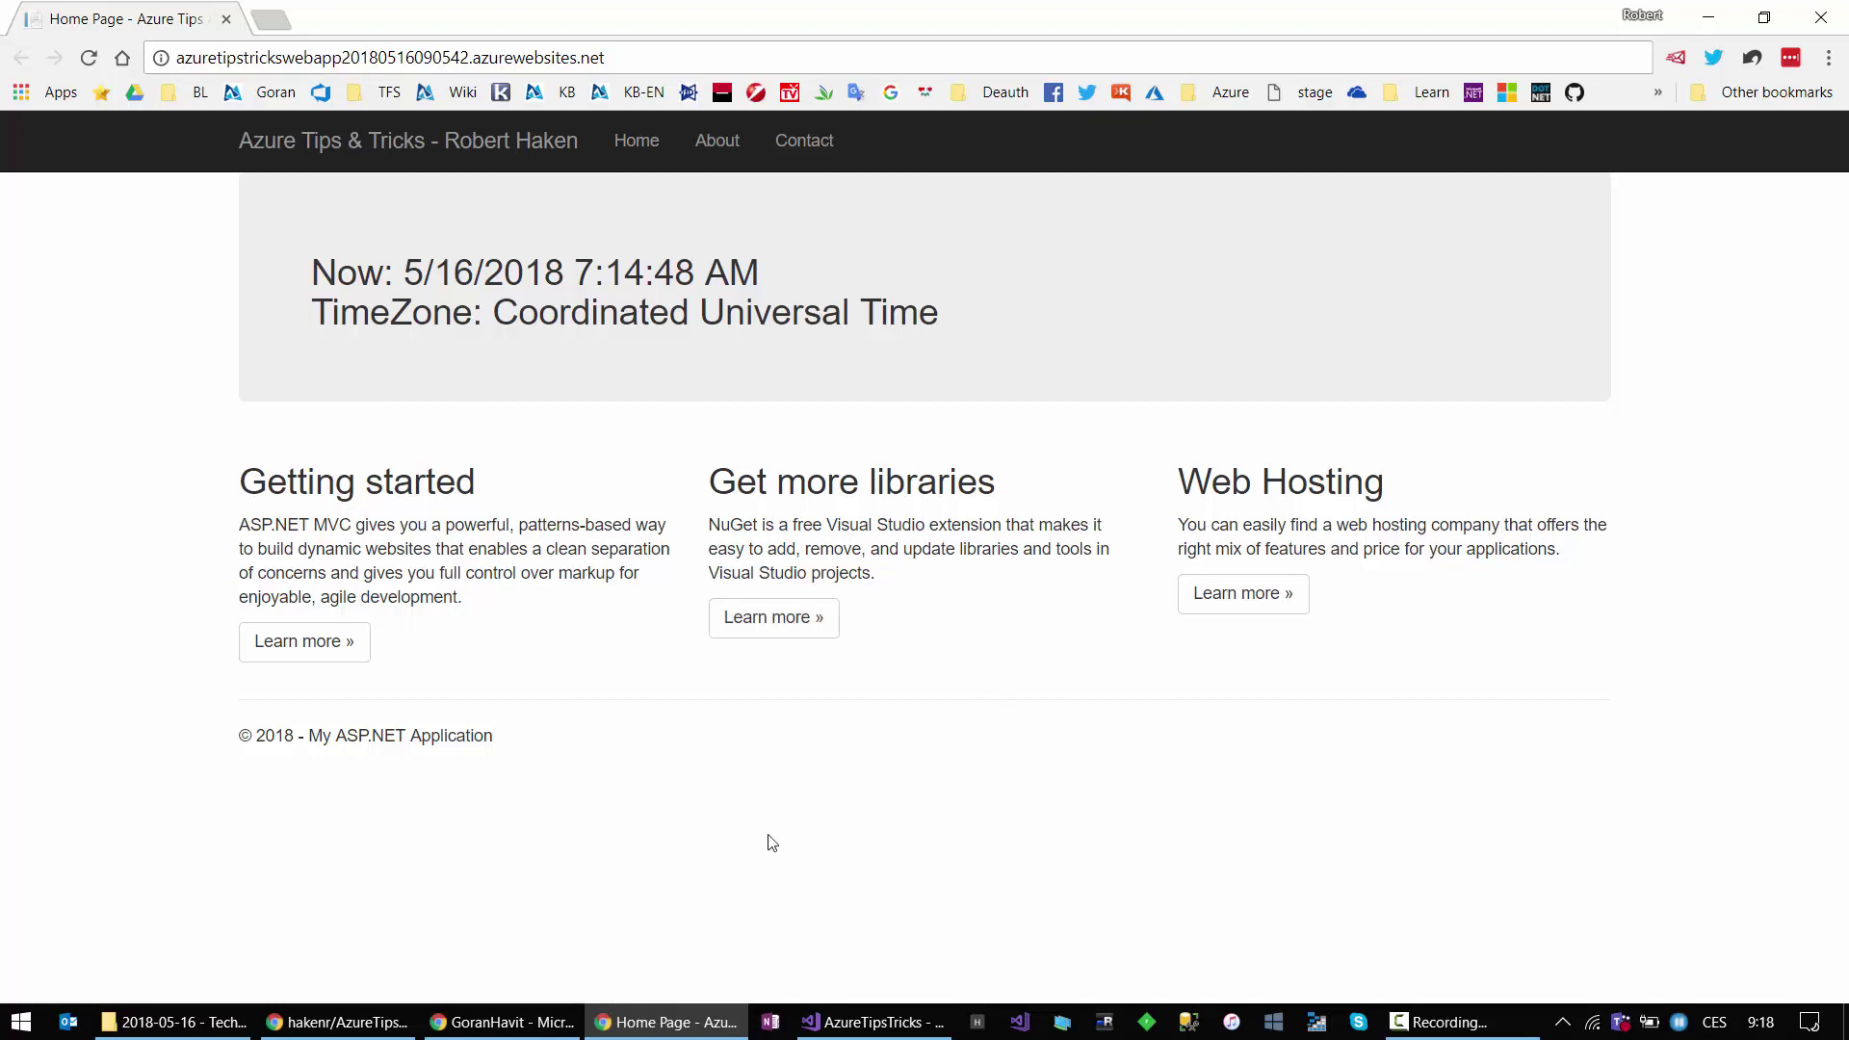
Step: Return to the Azure portal and close the GoranHavit and HavitPlan2 views to show the full App Service plans list
{"action": "left_click", "coordinate": [541, 1028]}
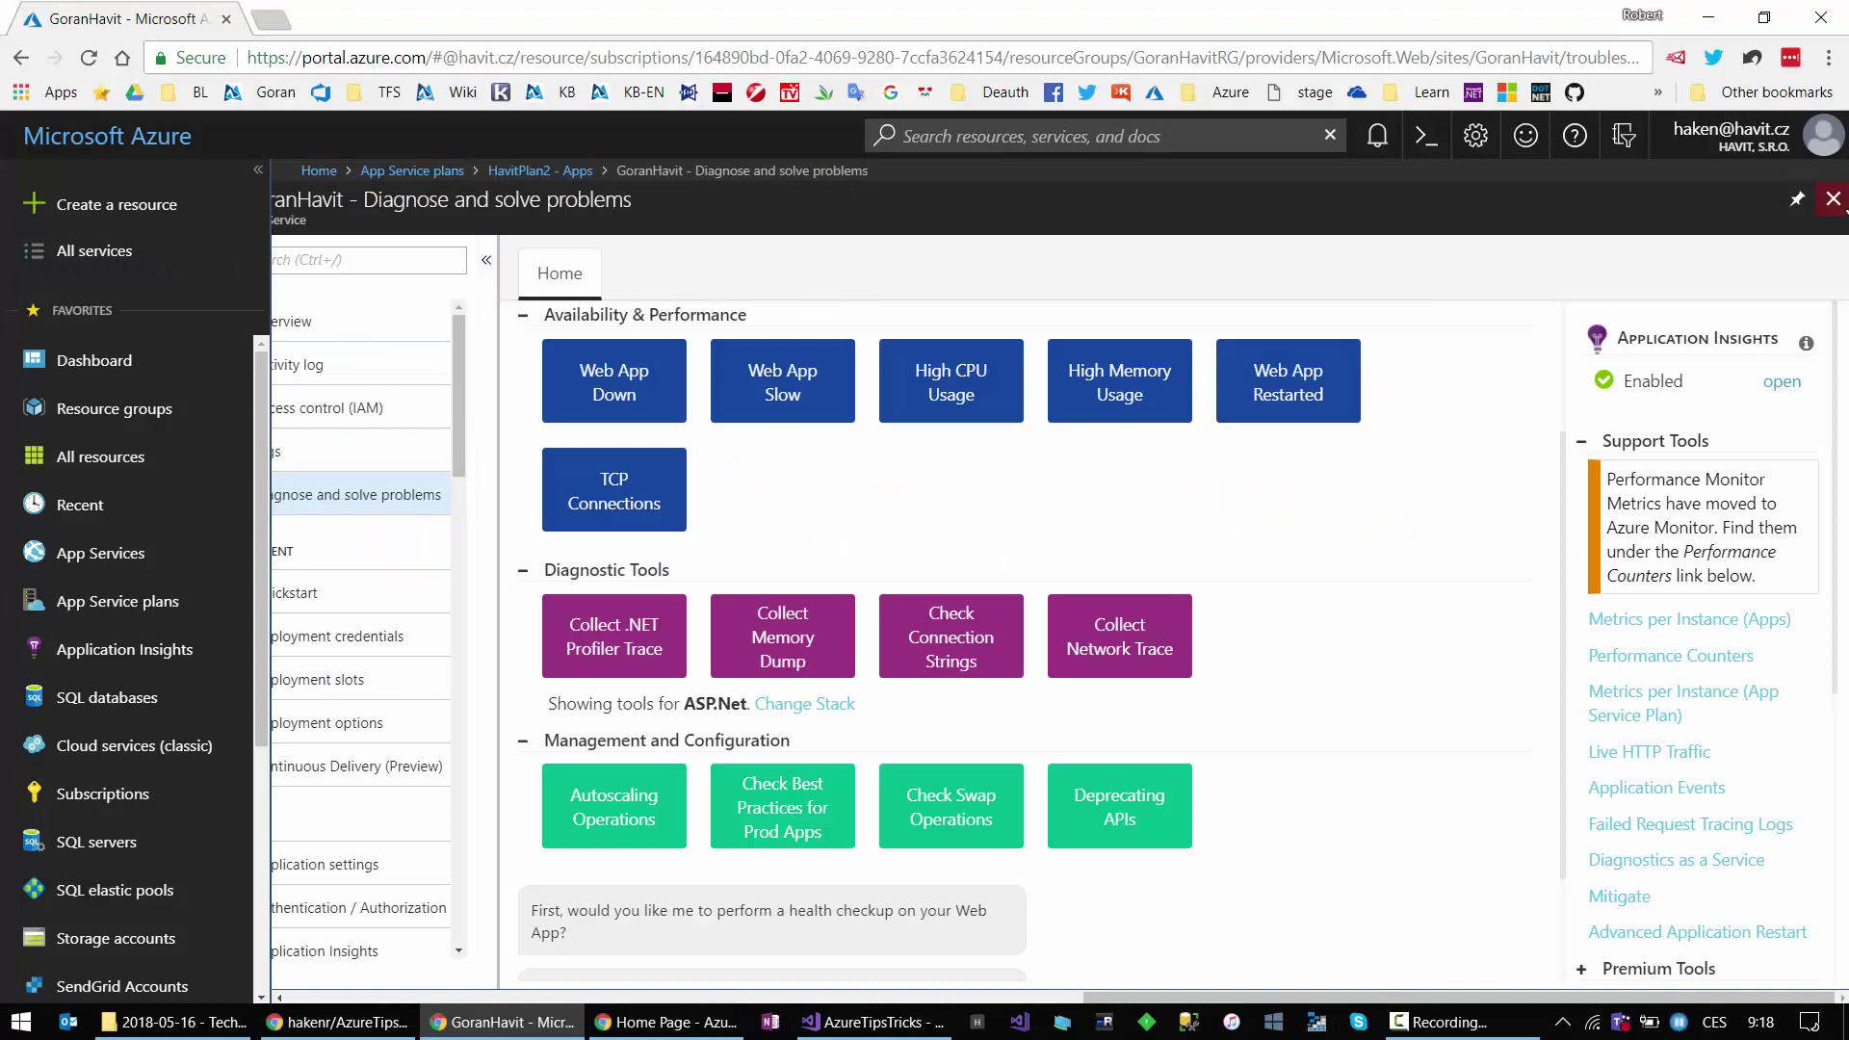
{"action": "left_click", "coordinate": [1833, 198]}
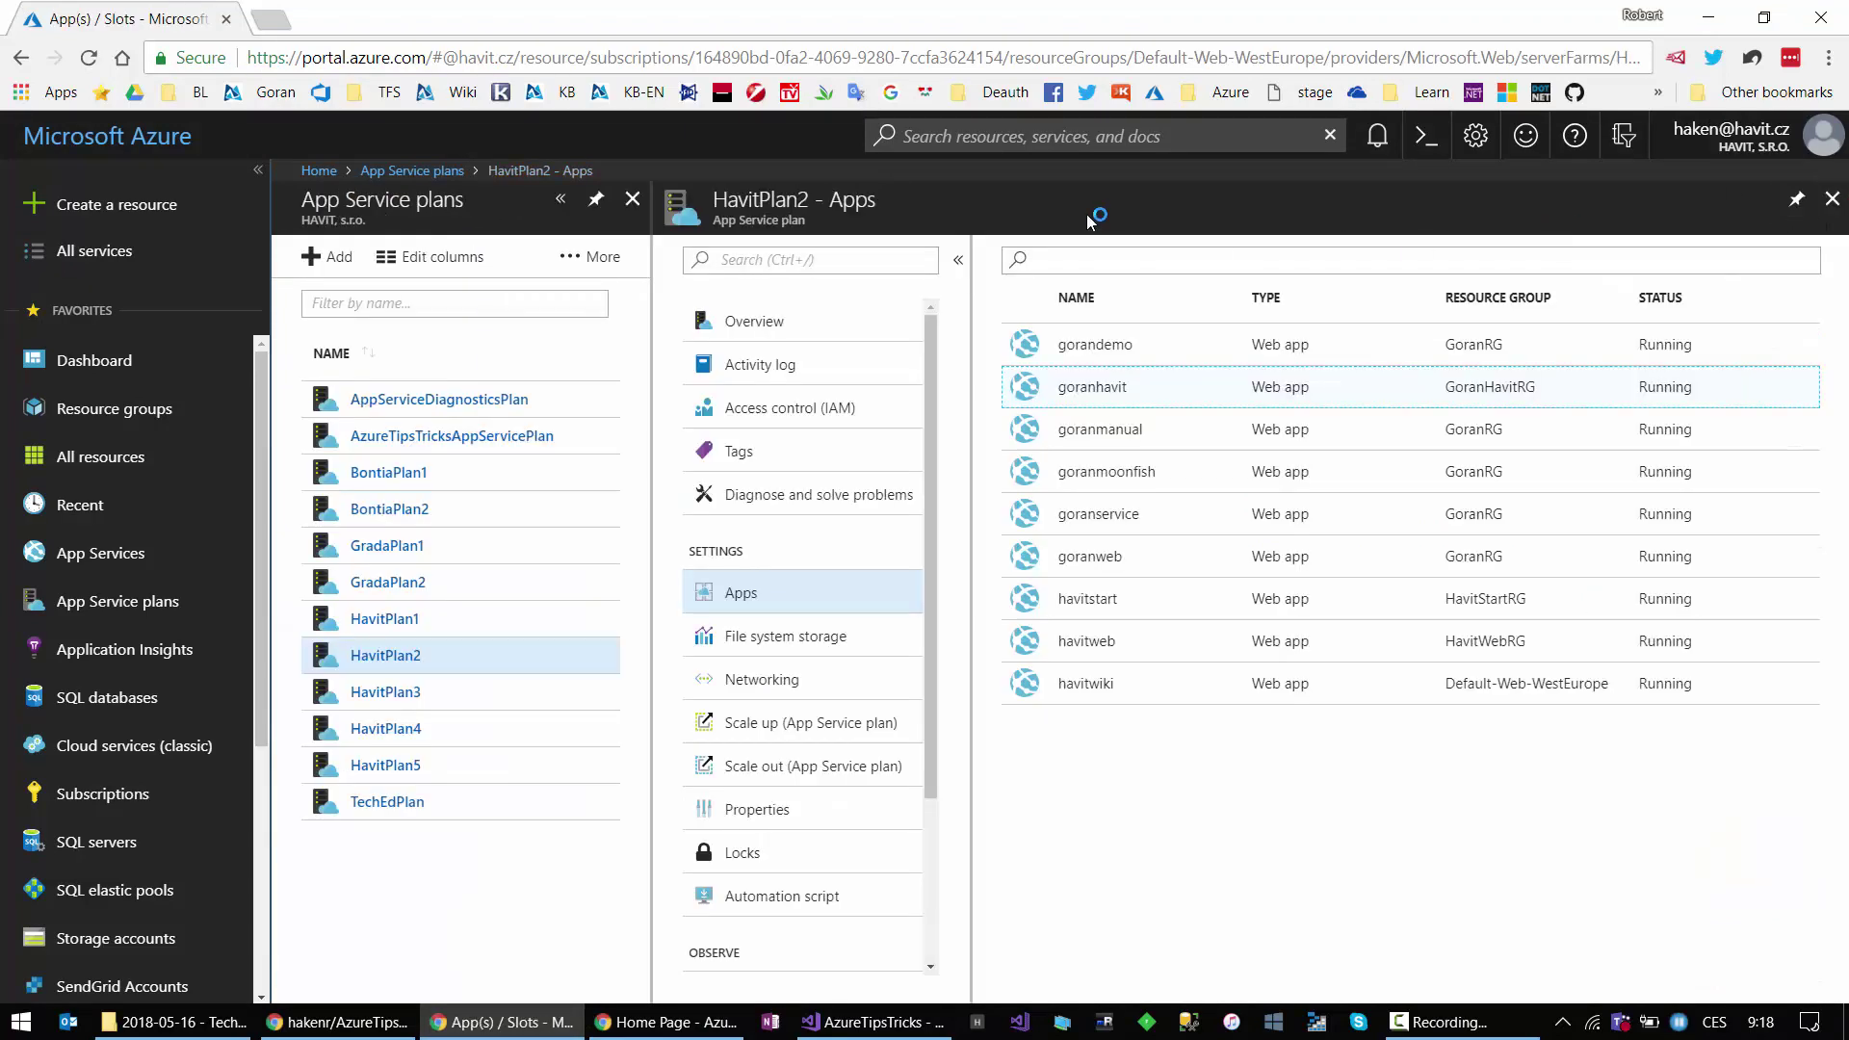
{"action": "left_click", "coordinate": [1832, 198]}
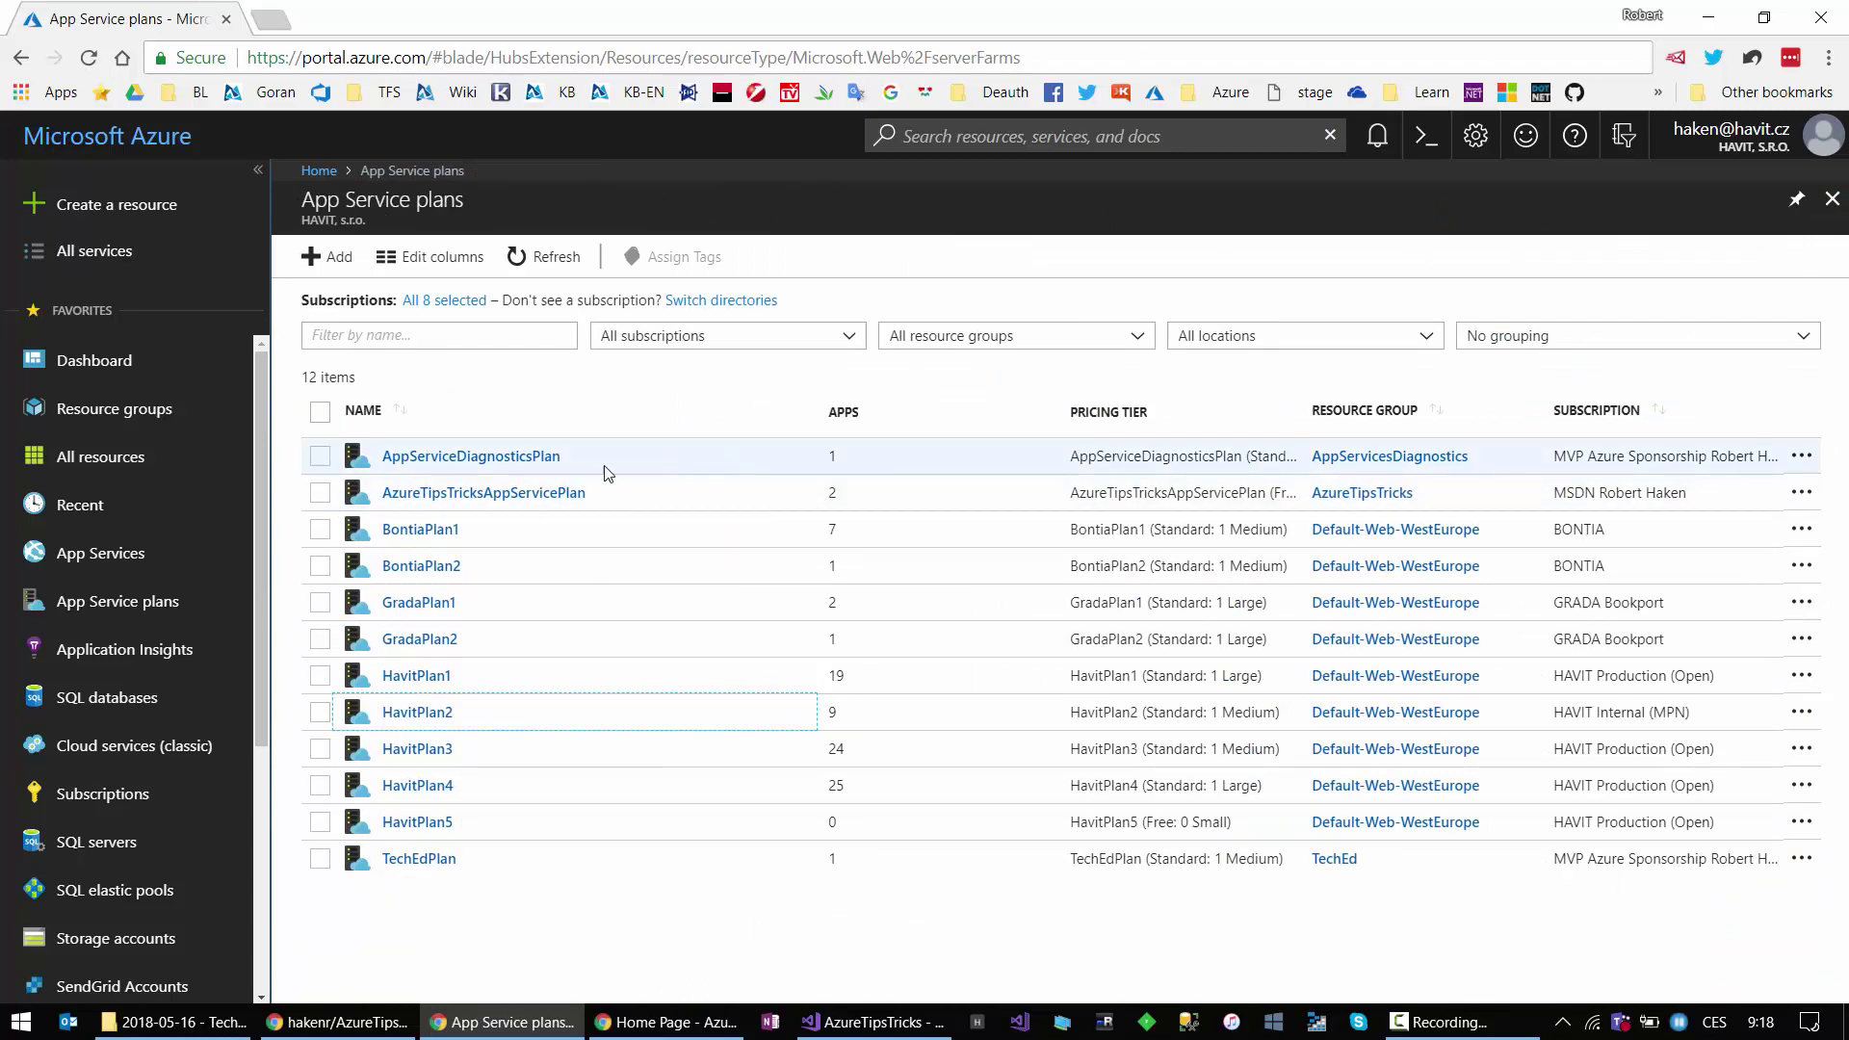
Step: Refresh the App Service plans list and view the TechEdPlan overview
{"action": "left_click", "coordinate": [541, 256]}
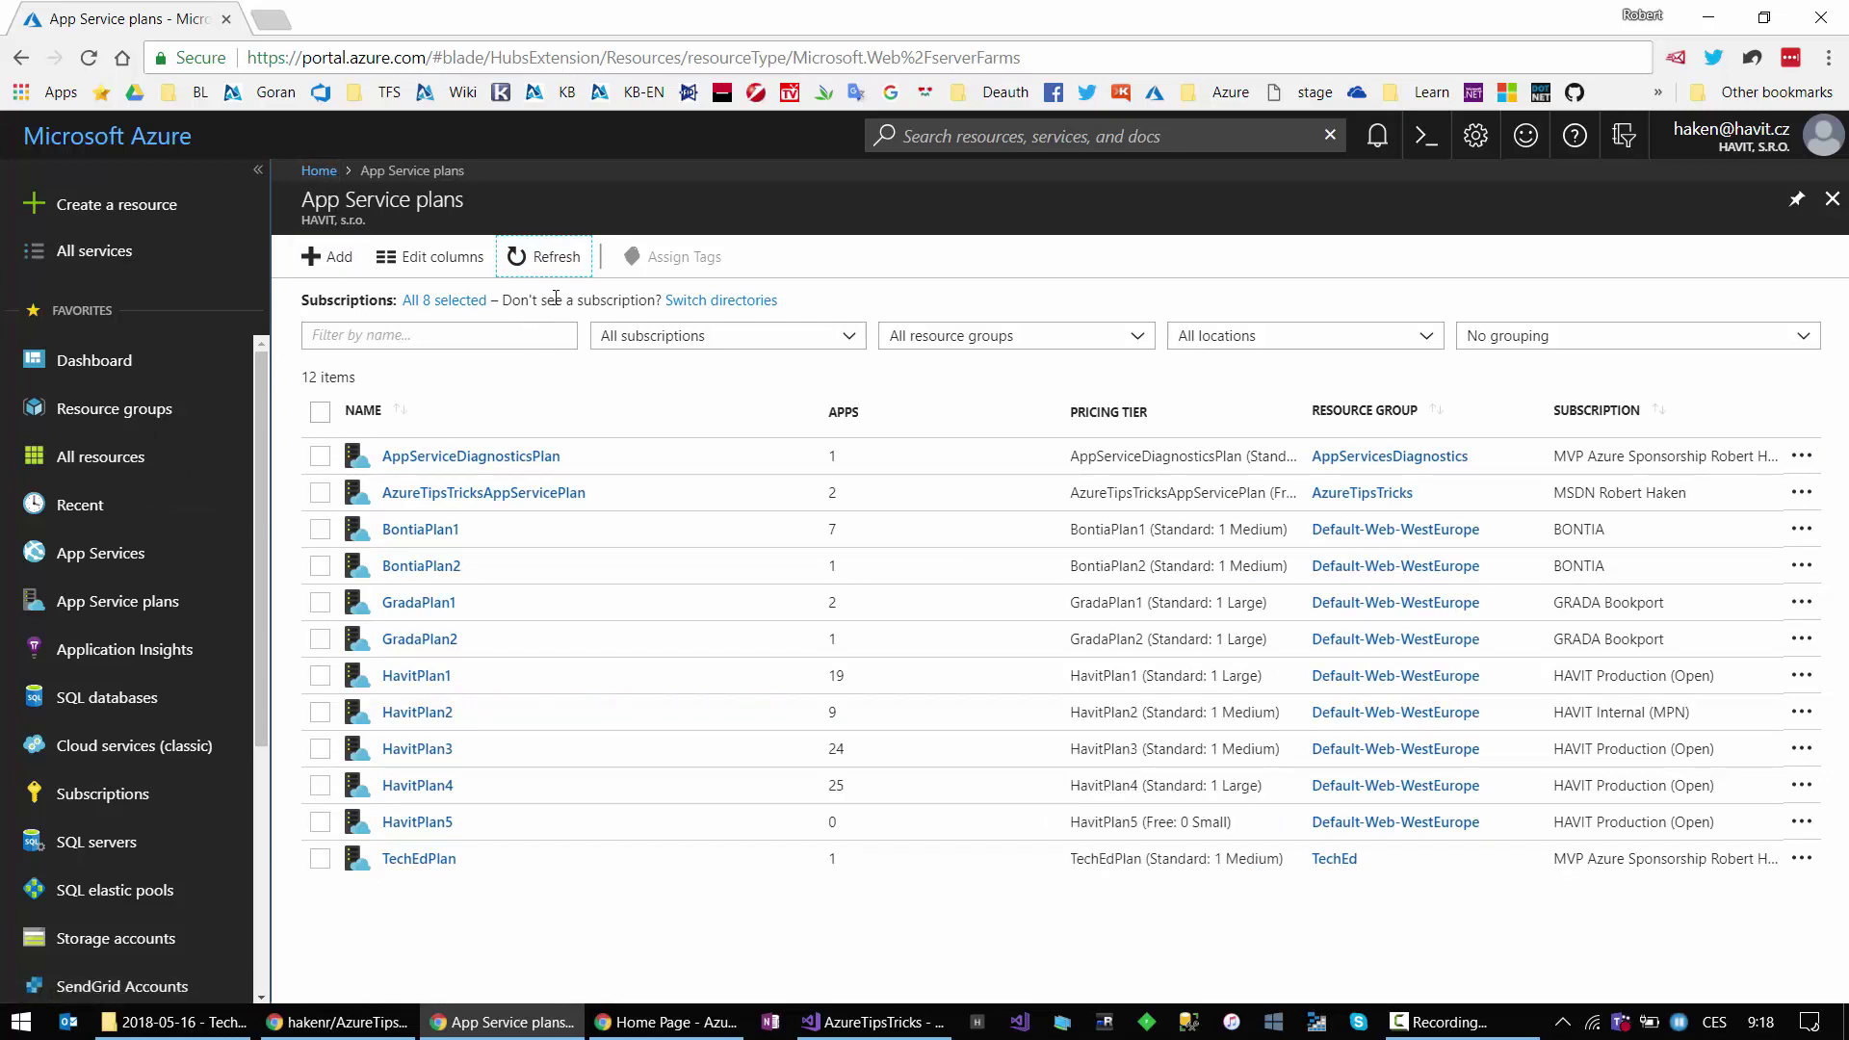
{"action": "left_click", "coordinate": [418, 859]}
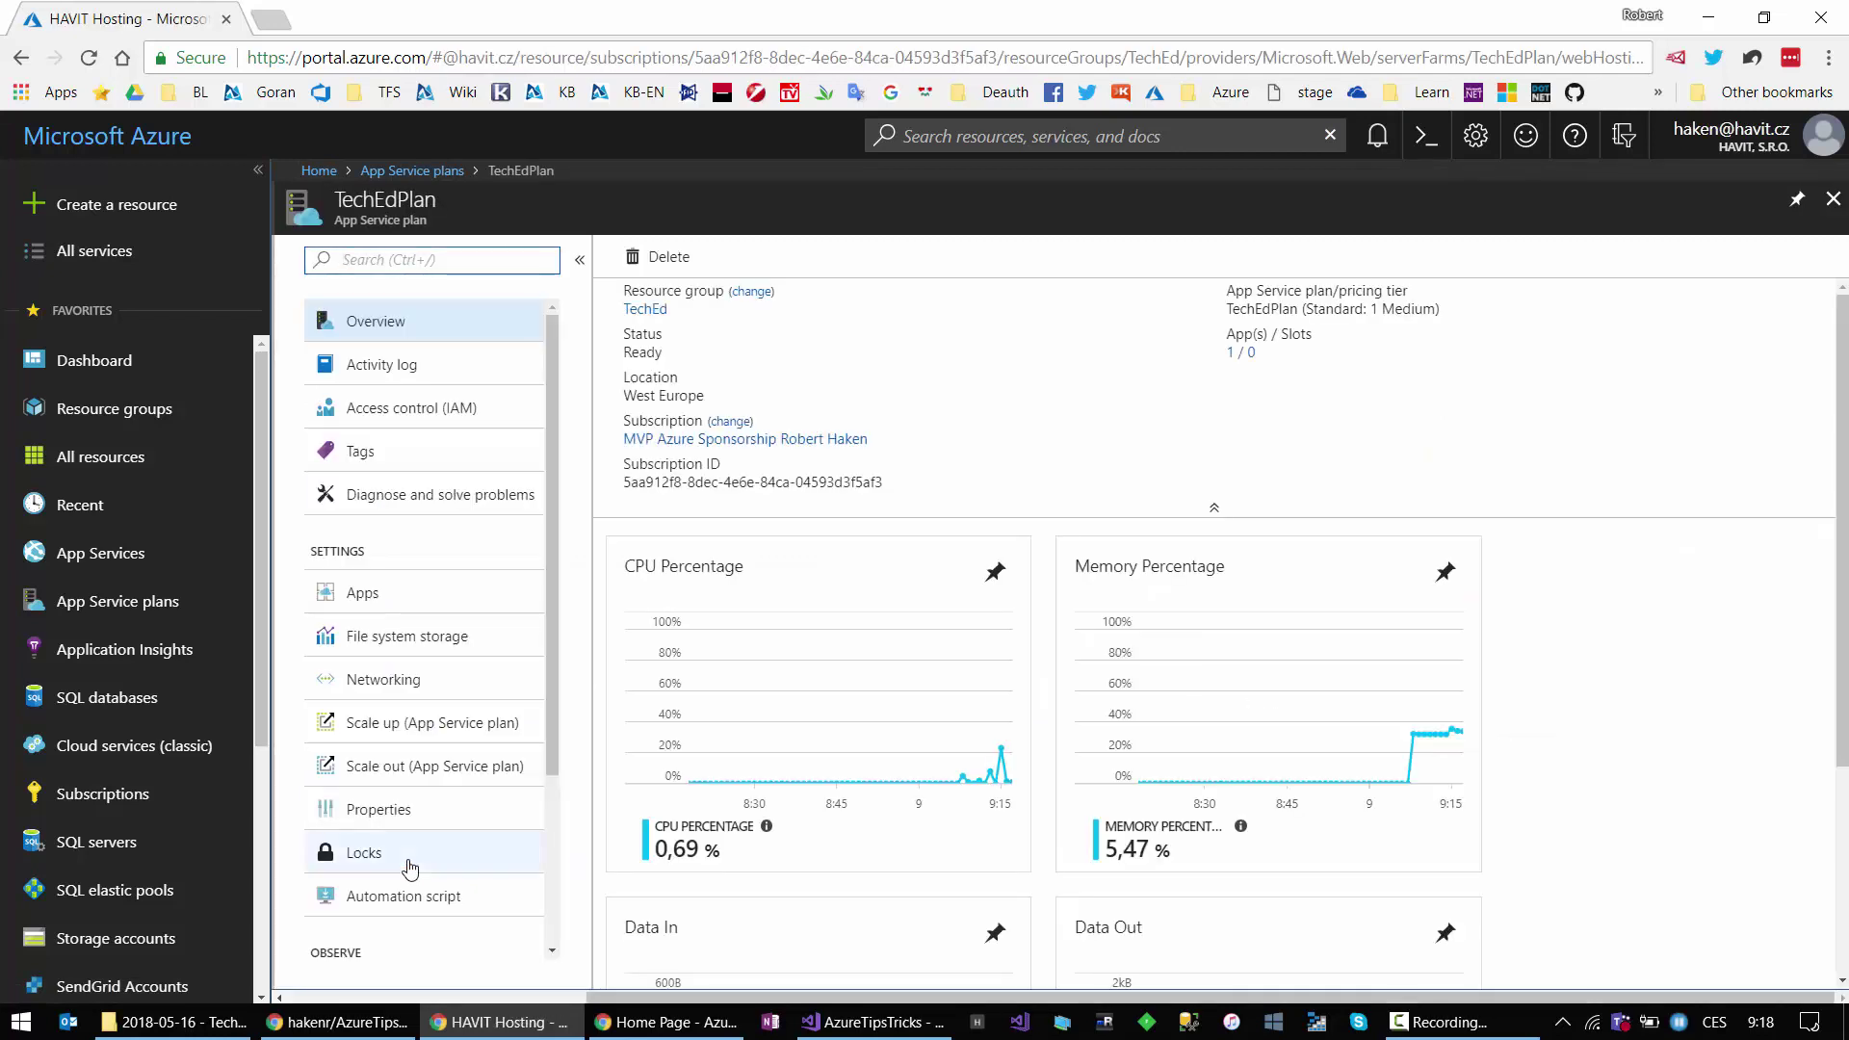
{"action": "left_click", "coordinate": [100, 555]}
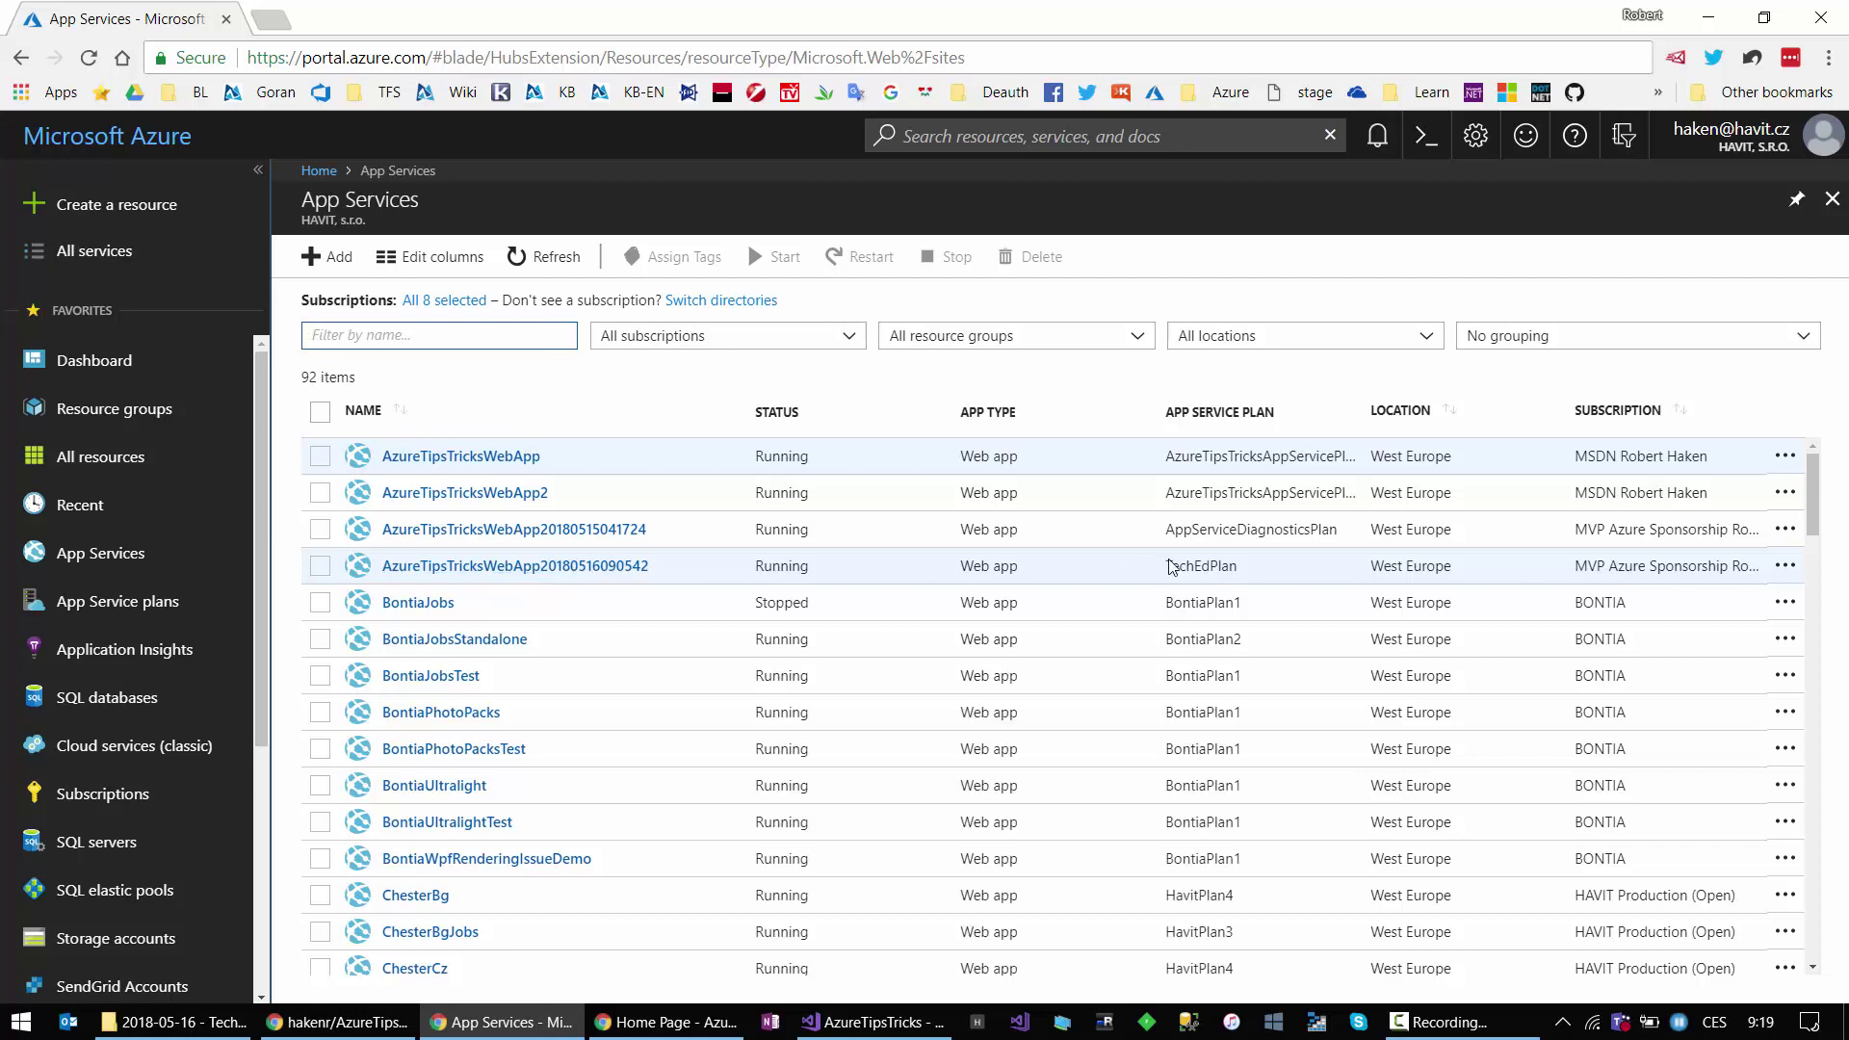
{"action": "left_click", "coordinate": [612, 567]}
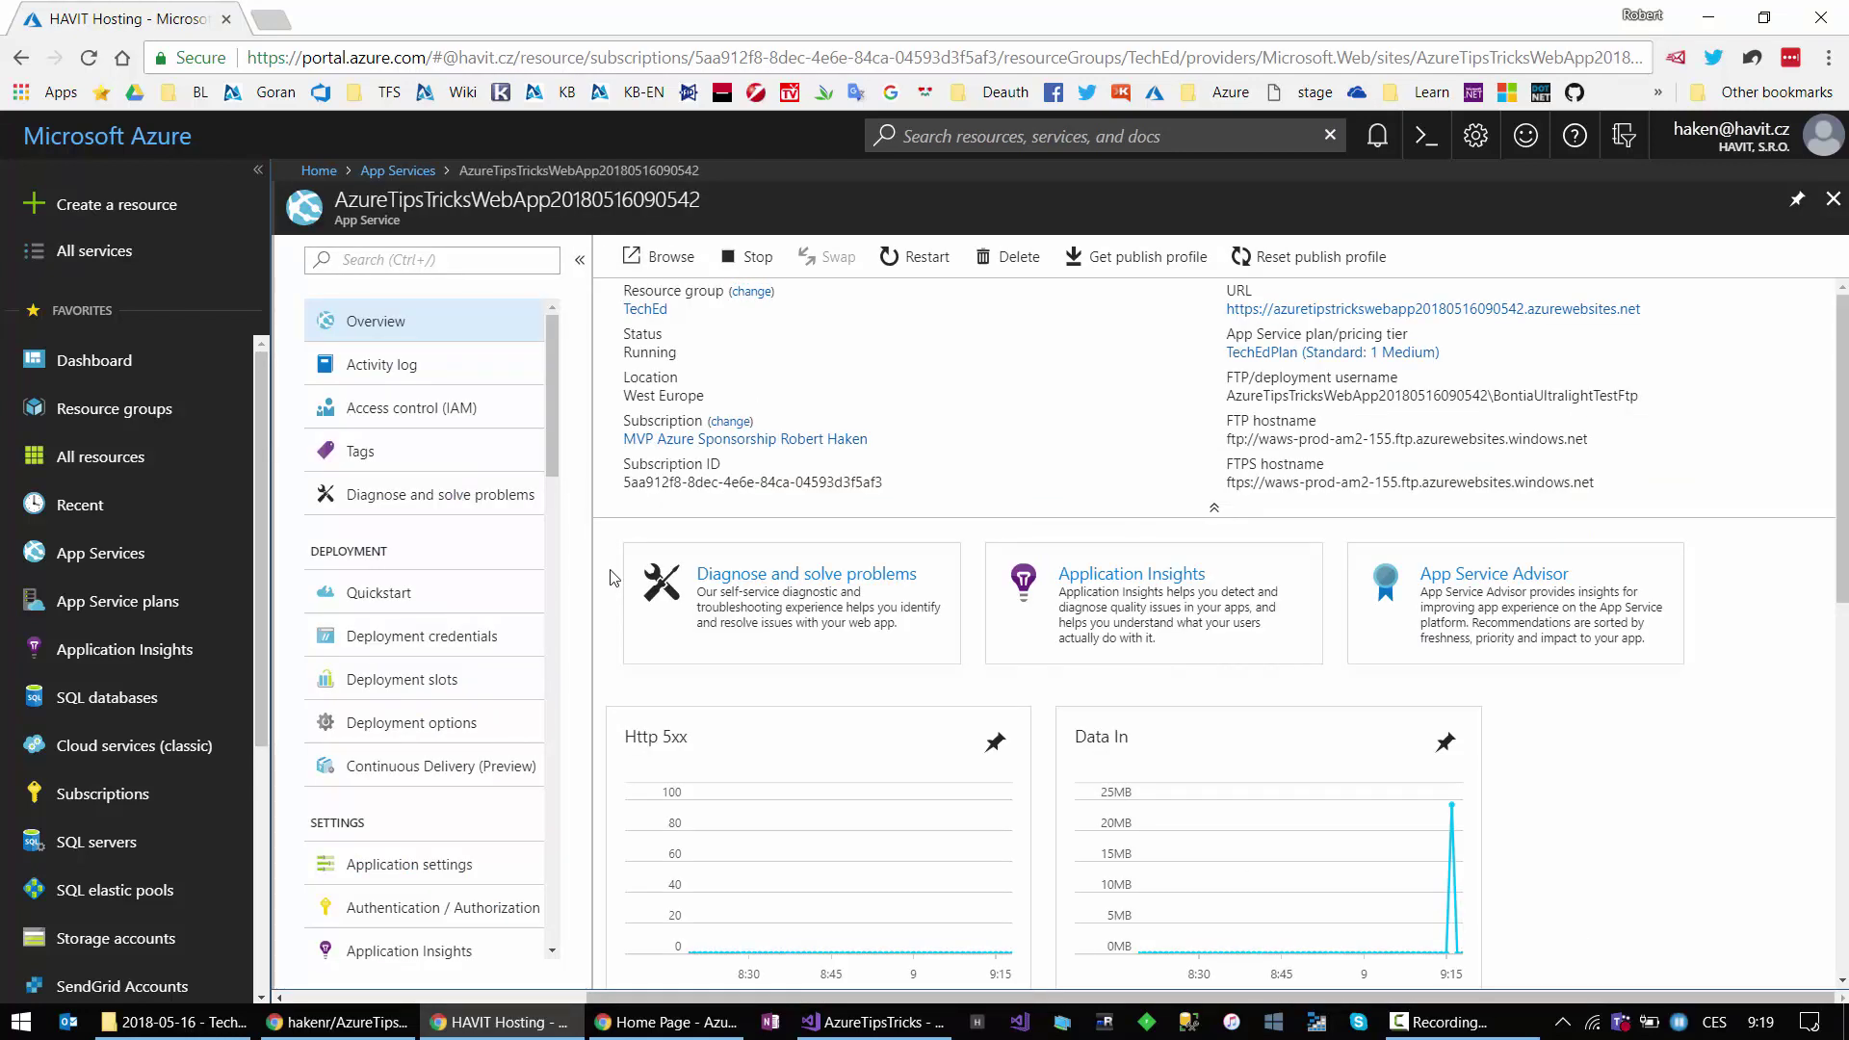
{"action": "scroll", "coordinate": [729, 762], "scroll_direction": "down", "scroll_amount": 3}
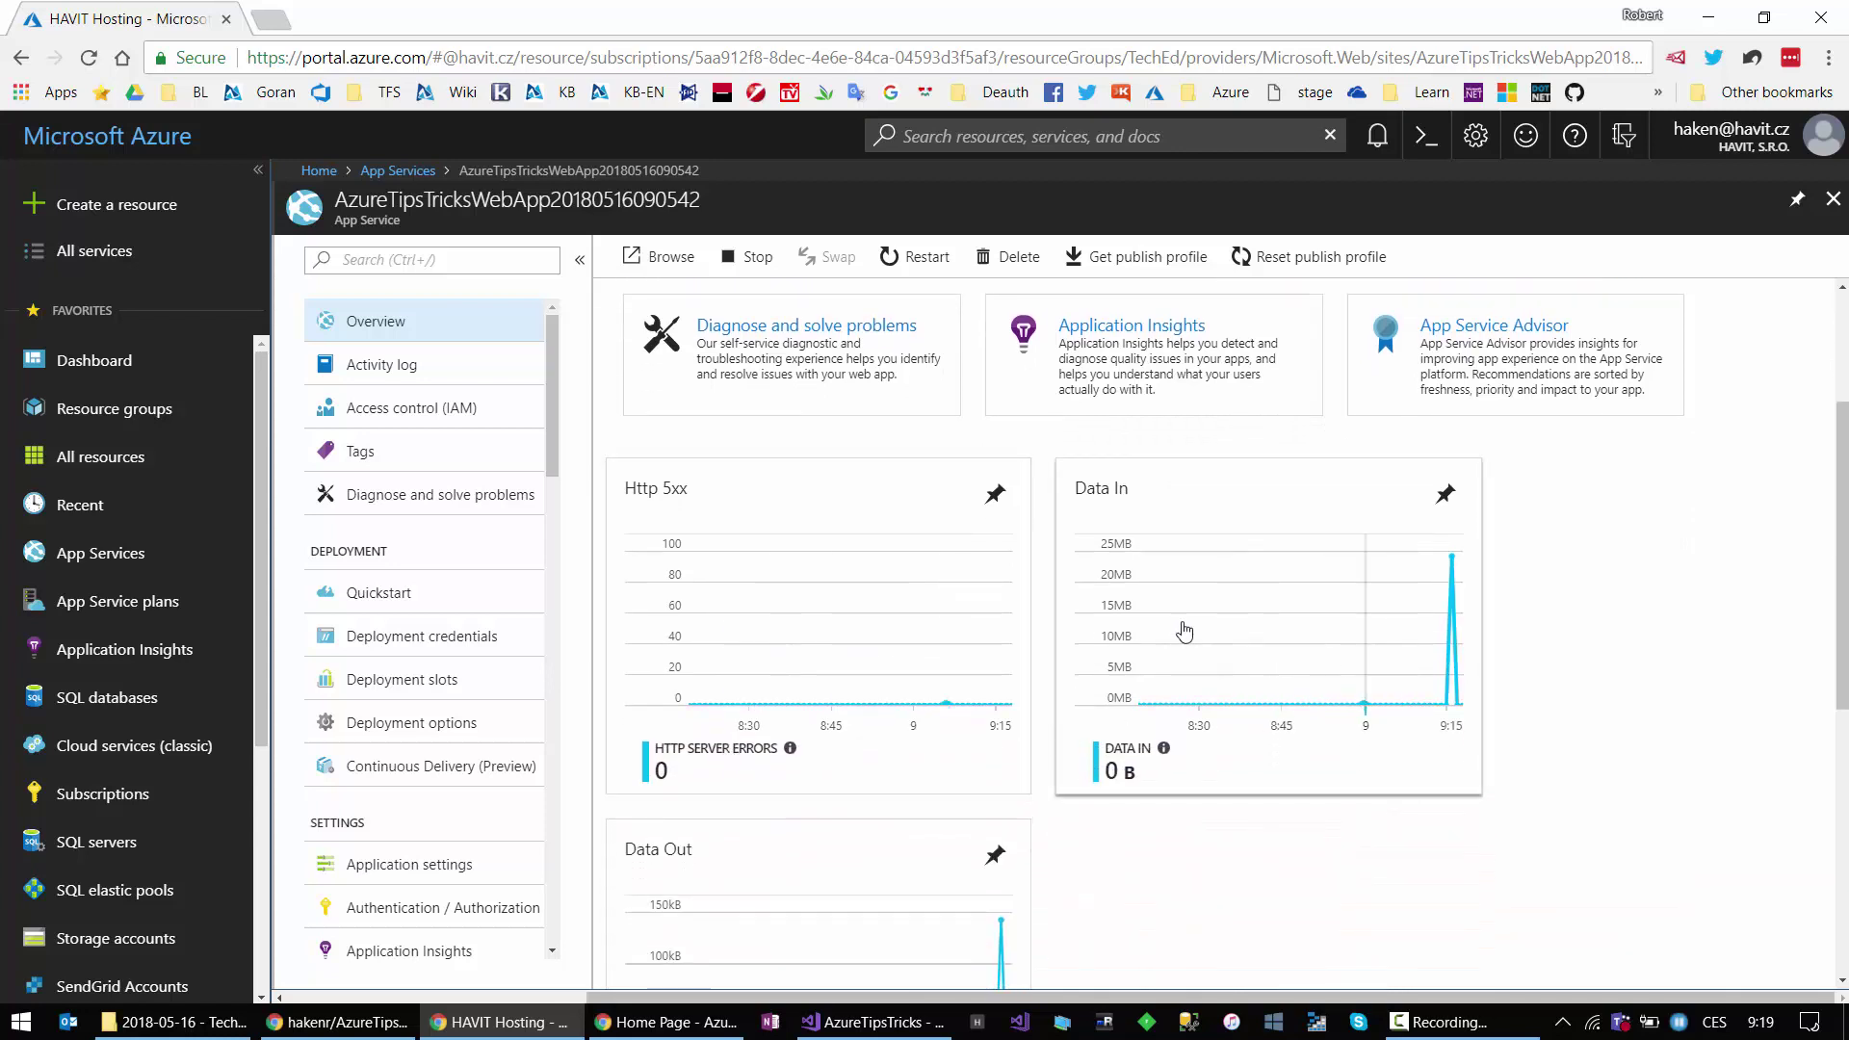
{"action": "scroll", "coordinate": [894, 806], "scroll_direction": "down", "scroll_amount": 4}
{"action": "scroll", "coordinate": [895, 807], "scroll_direction": "up", "scroll_amount": 3}
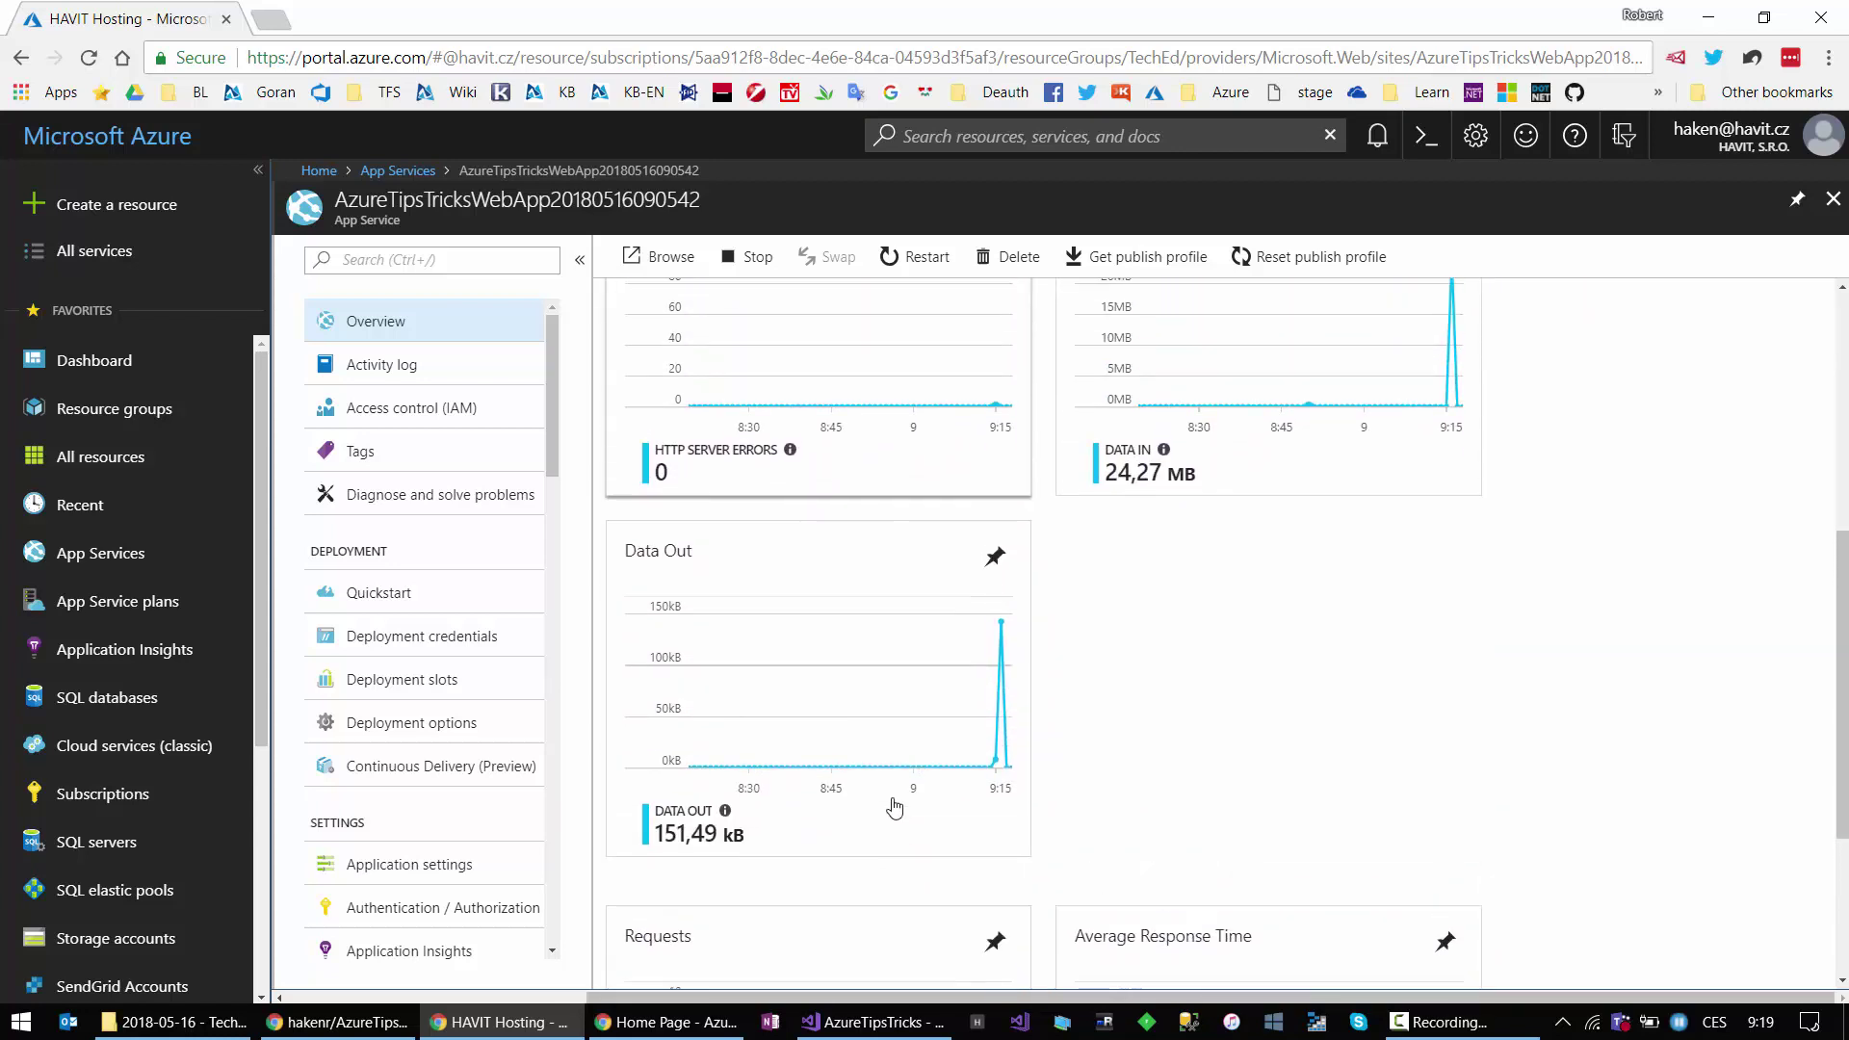
Step: Glance at the published site's home page and examine the web app's Requests and Average Response Time charts in the portal
{"action": "left_click", "coordinate": [666, 1015]}
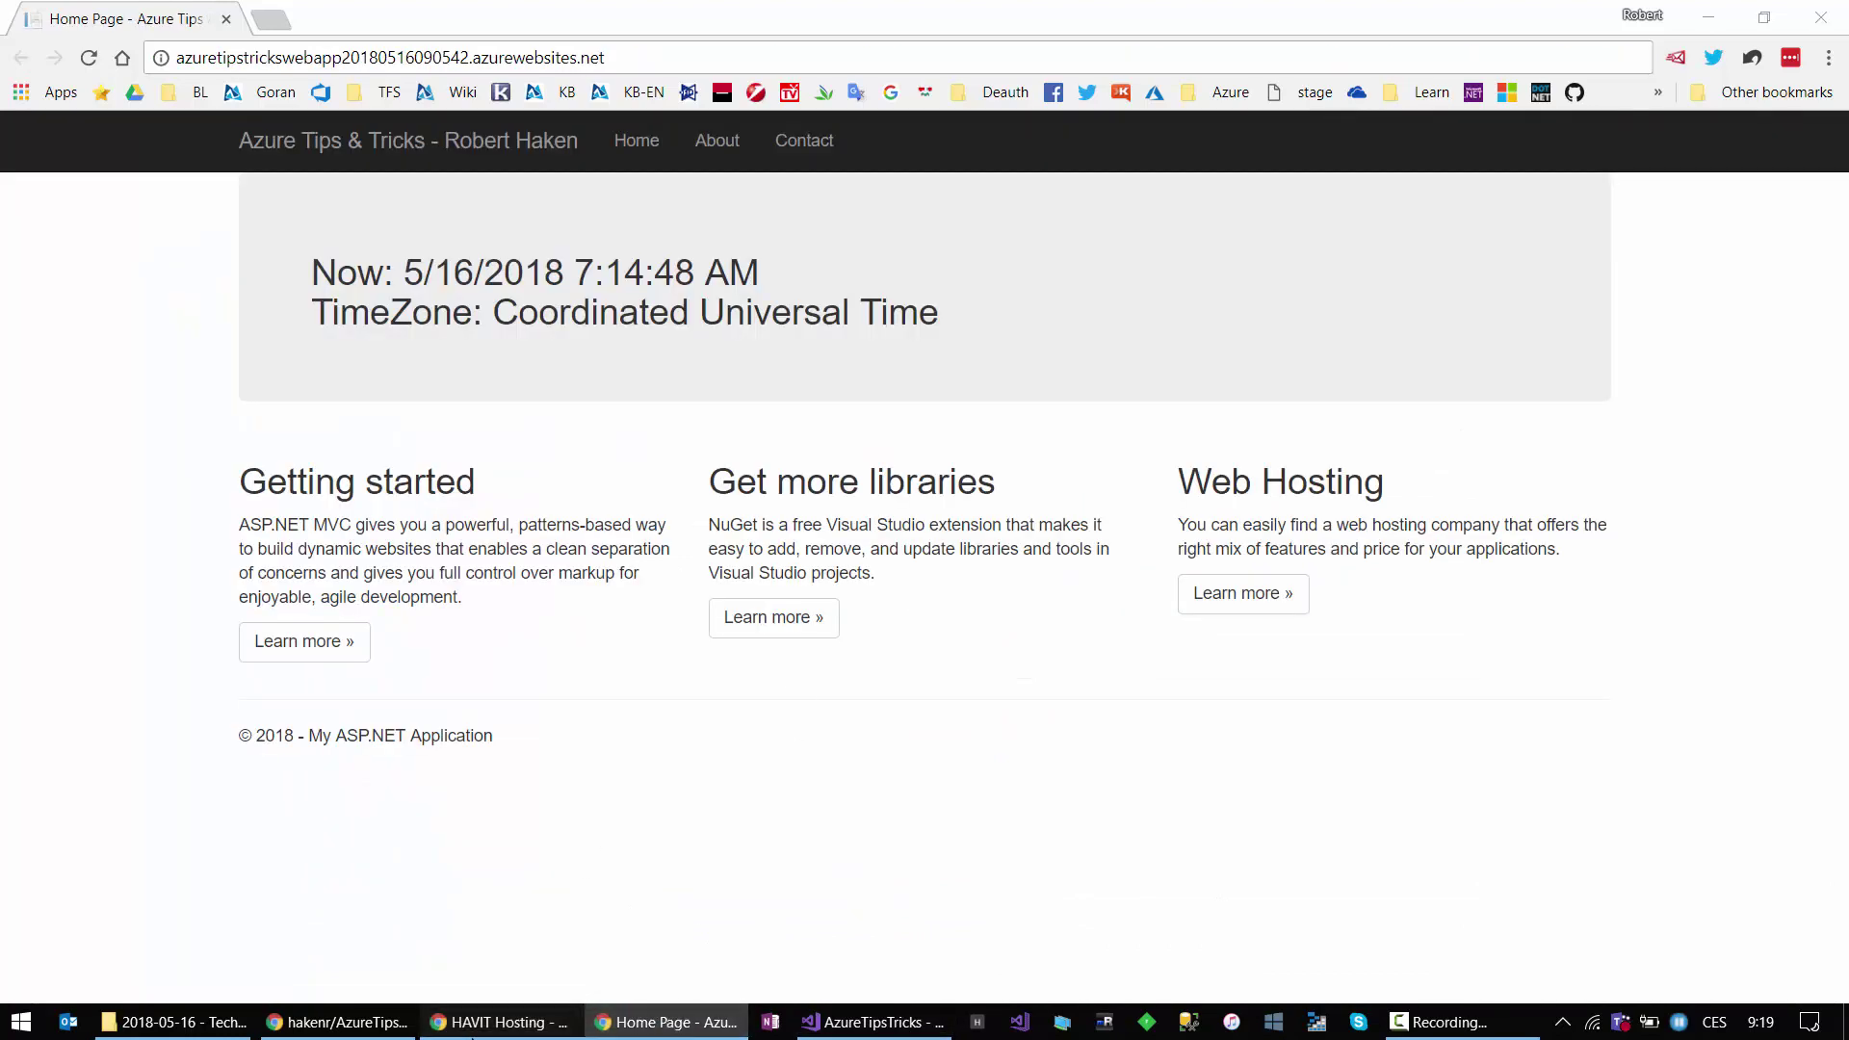
{"action": "left_click", "coordinate": [499, 1022]}
{"action": "scroll", "coordinate": [841, 718], "scroll_direction": "down", "scroll_amount": 3}
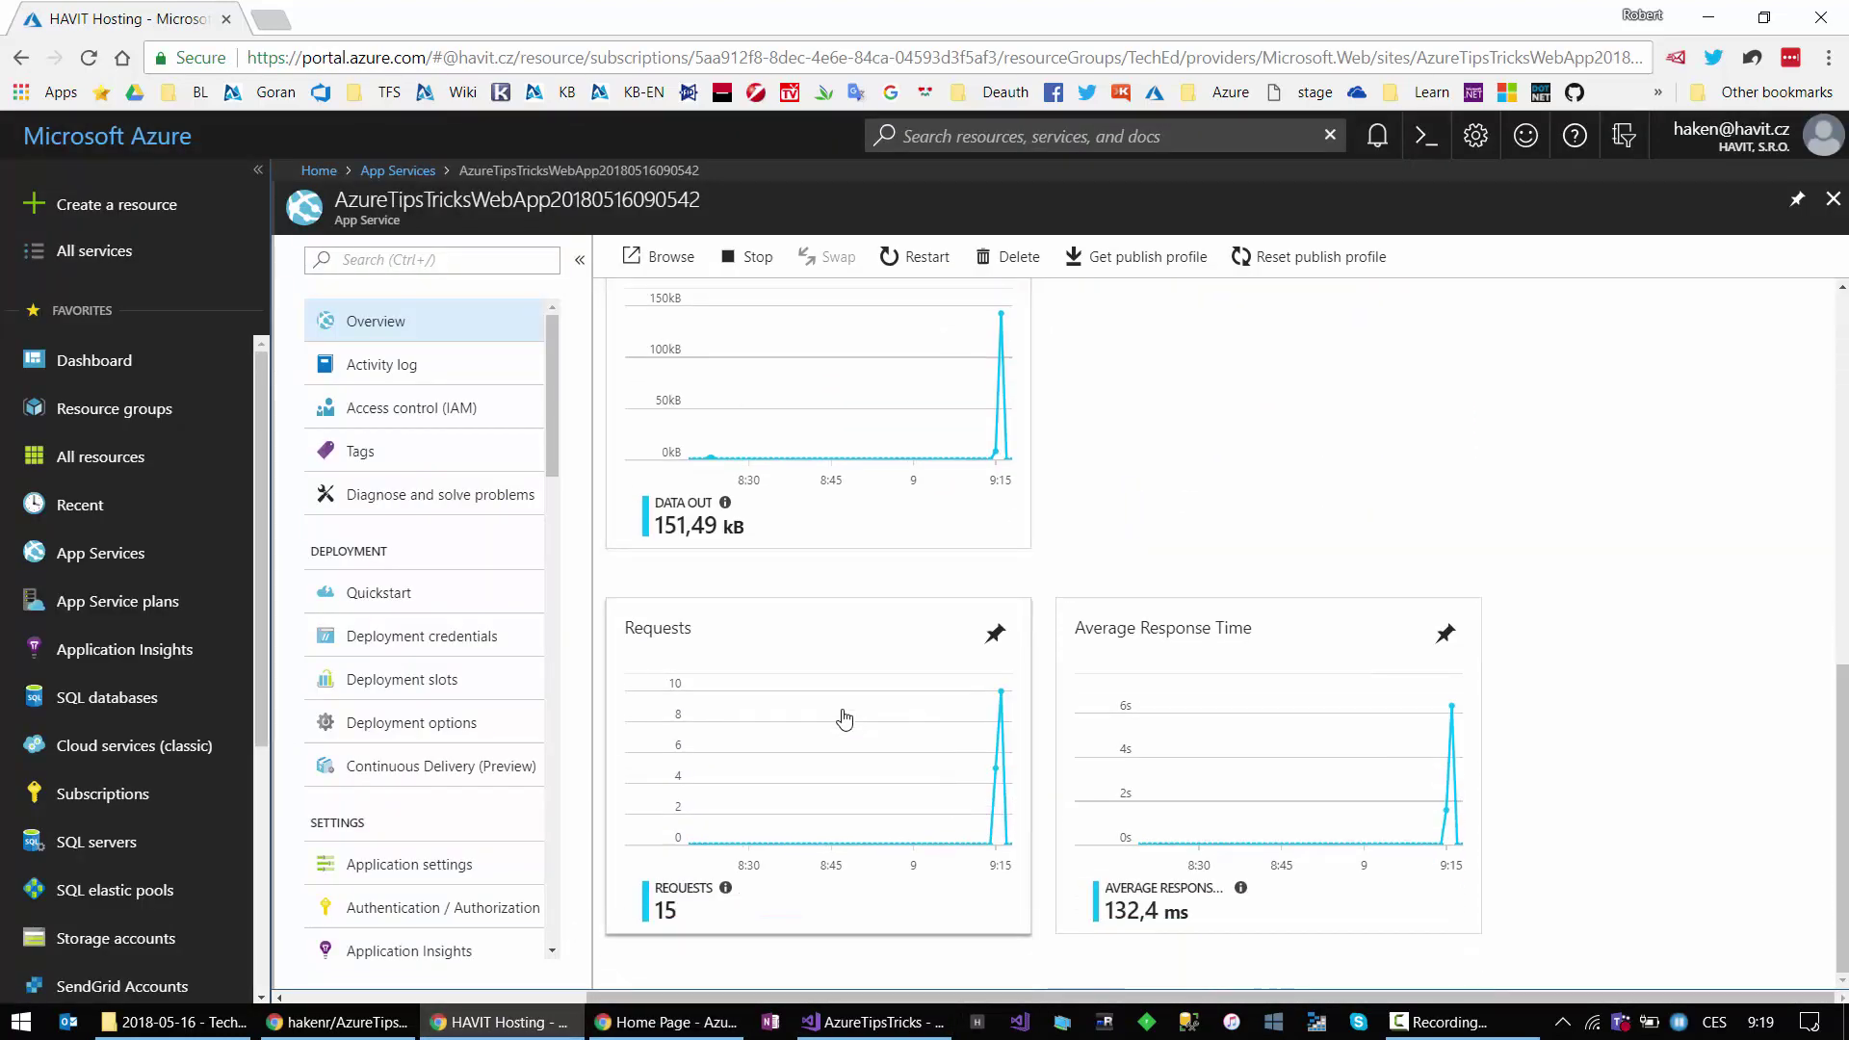
{"action": "scroll", "coordinate": [843, 718], "scroll_direction": "up", "scroll_amount": 5}
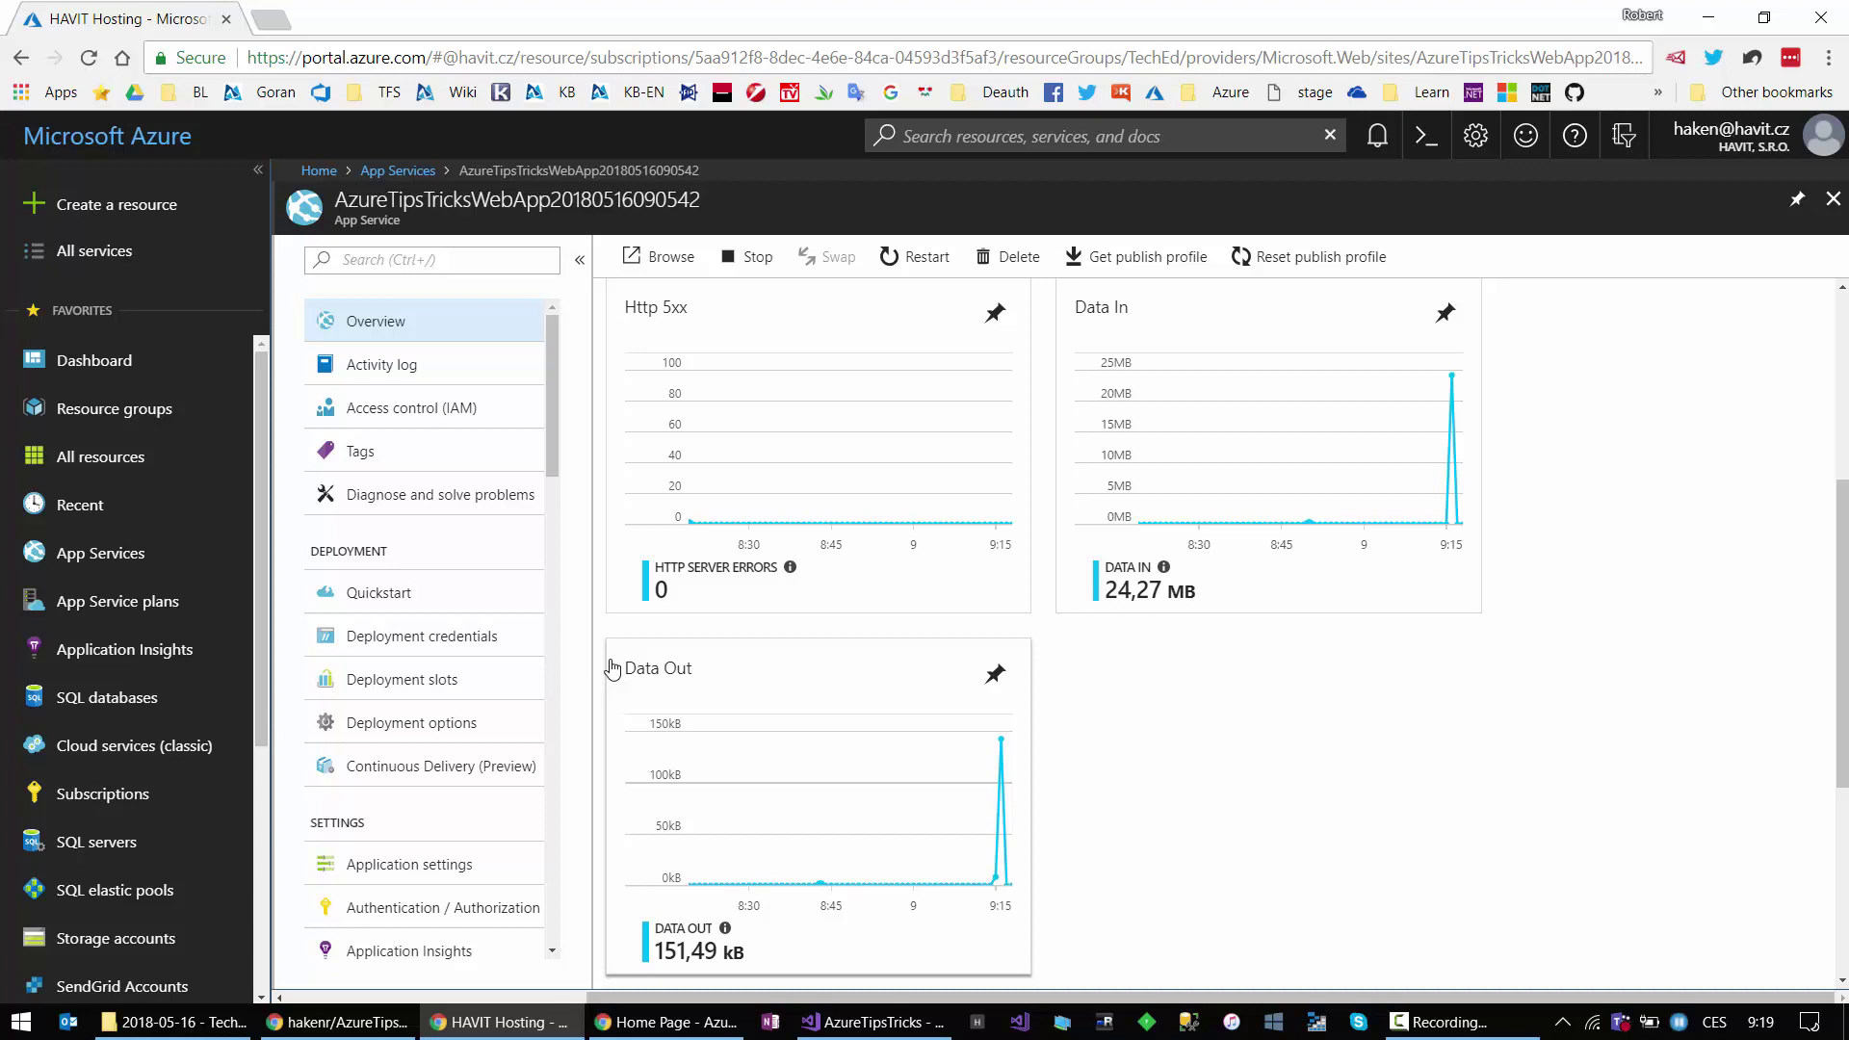
Step: Find the web app's monitoring features and show its classic alert rules
{"action": "scroll", "coordinate": [382, 794], "scroll_direction": "down", "scroll_amount": 2}
{"action": "scroll", "coordinate": [382, 795], "scroll_direction": "down", "scroll_amount": 7}
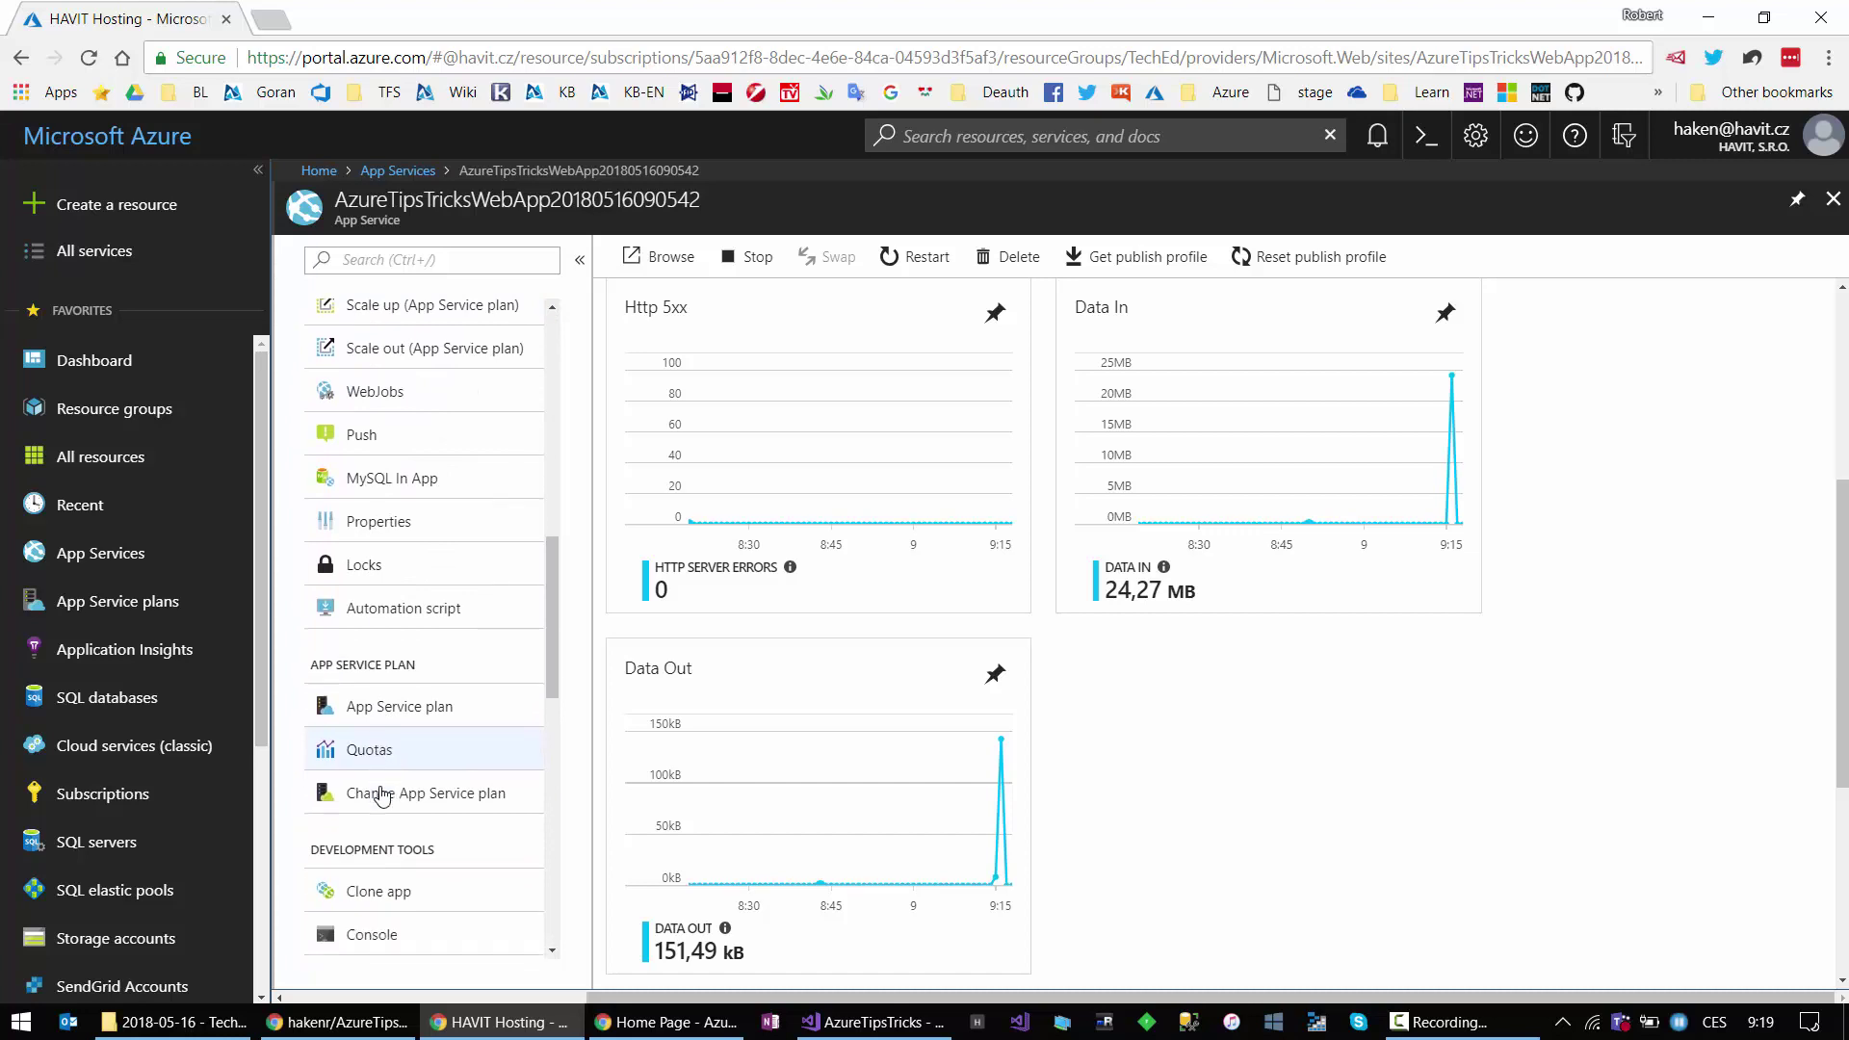
{"action": "scroll", "coordinate": [382, 794], "scroll_direction": "down", "scroll_amount": 5}
{"action": "scroll", "coordinate": [383, 795], "scroll_direction": "down", "scroll_amount": 4}
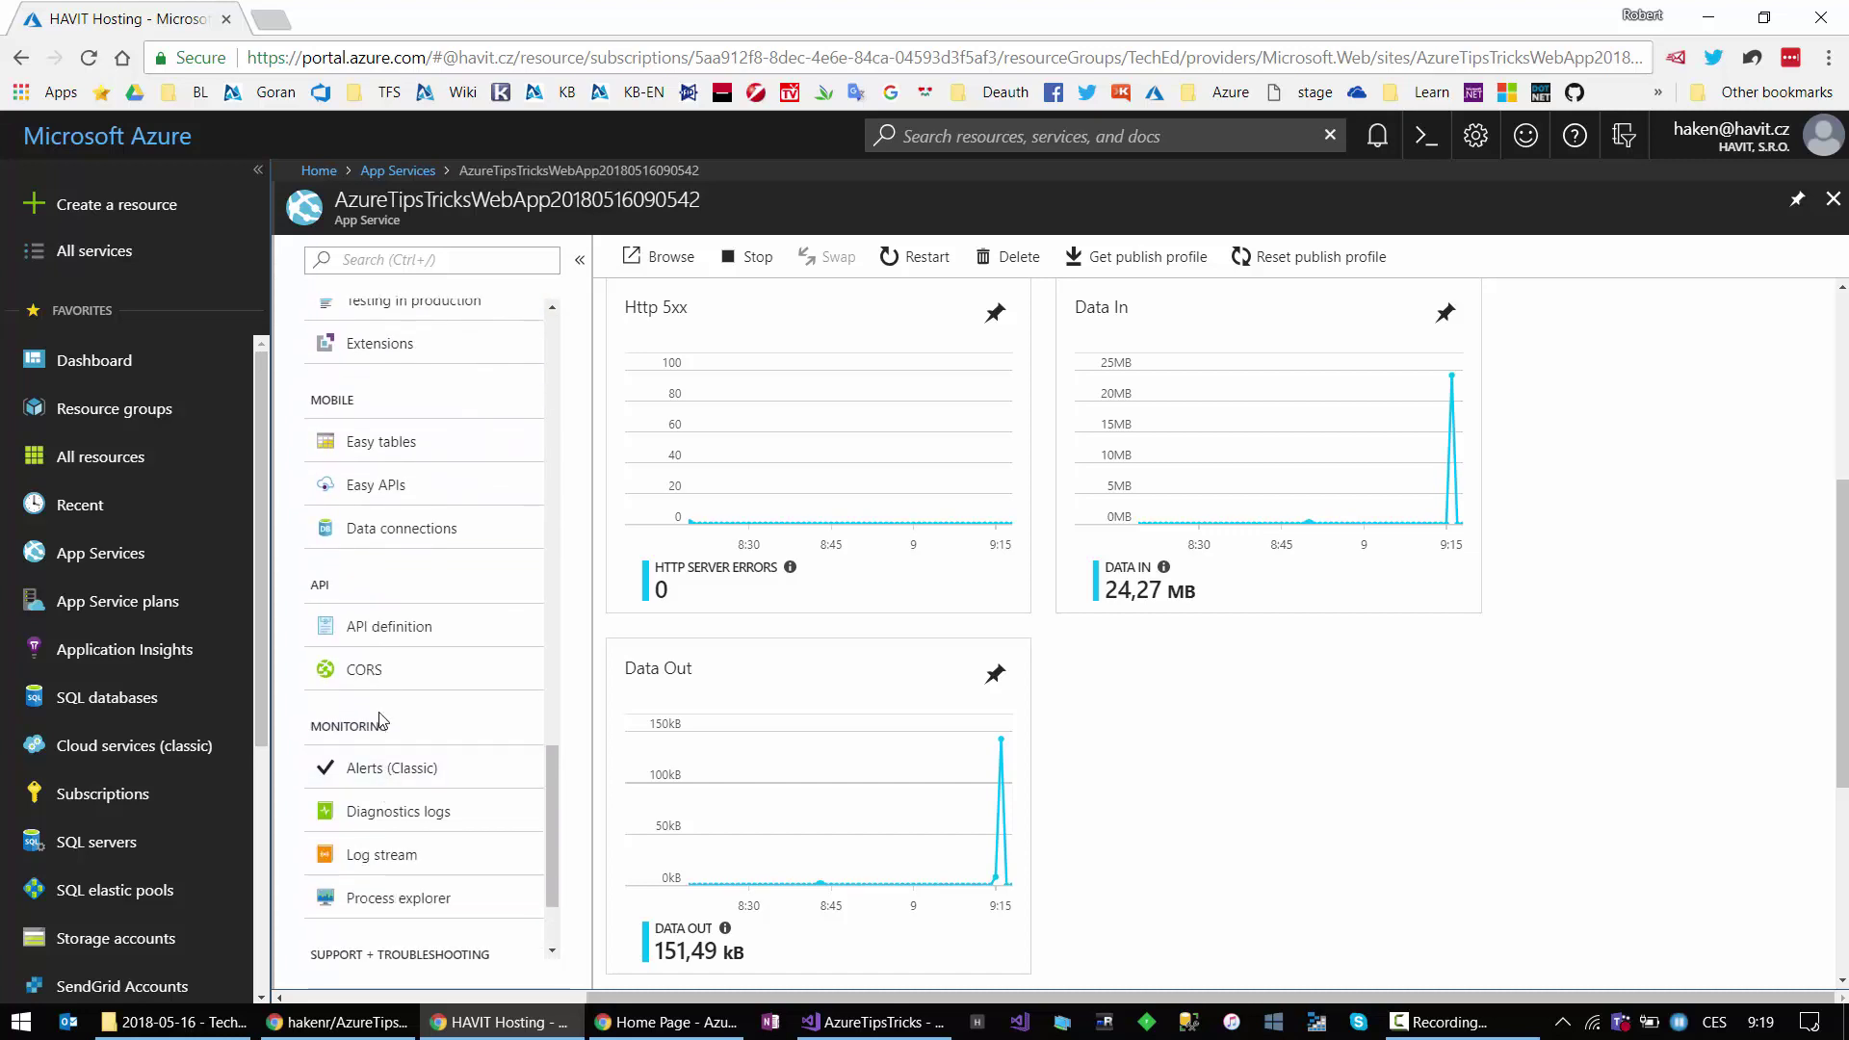
{"action": "scroll", "coordinate": [375, 819], "scroll_direction": "down", "scroll_amount": 2}
{"action": "left_click", "coordinate": [395, 625]}
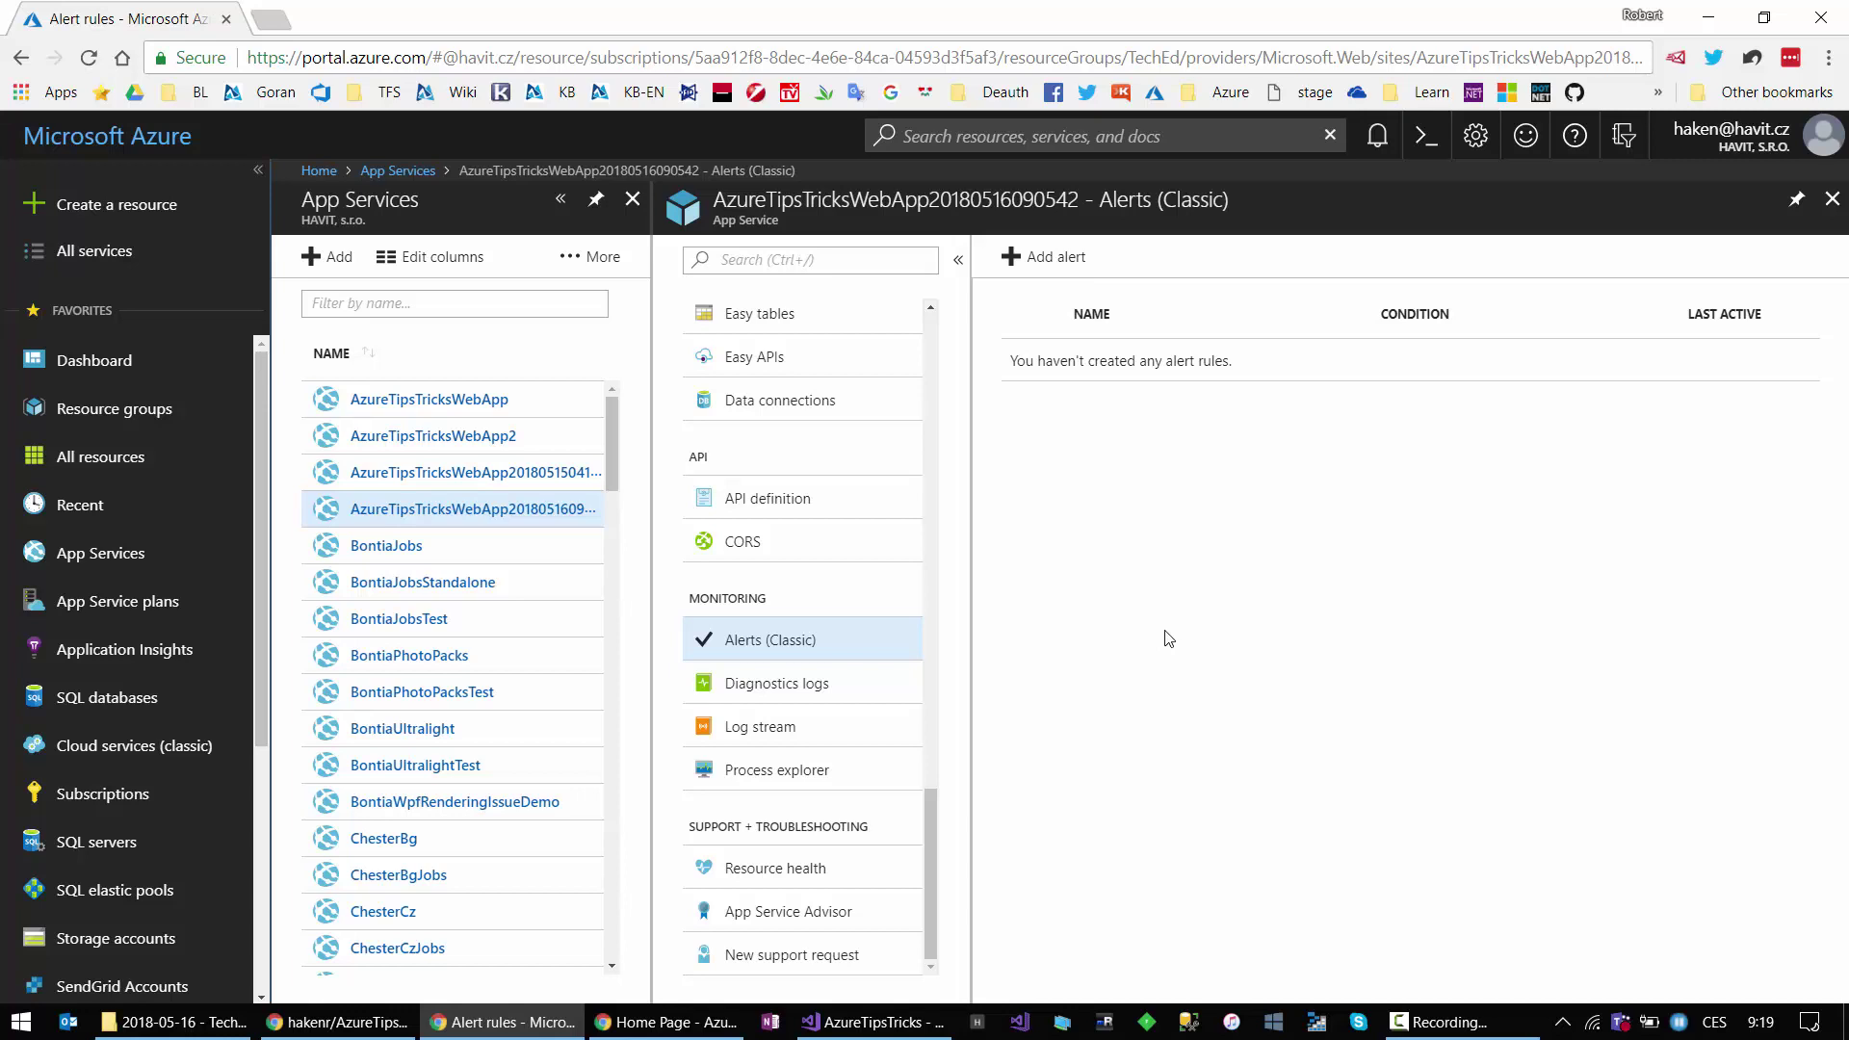
Step: Start a new alert rule on the CPU Time metric and review its condition, threshold, period and notification settings
{"action": "left_click", "coordinate": [1045, 262]}
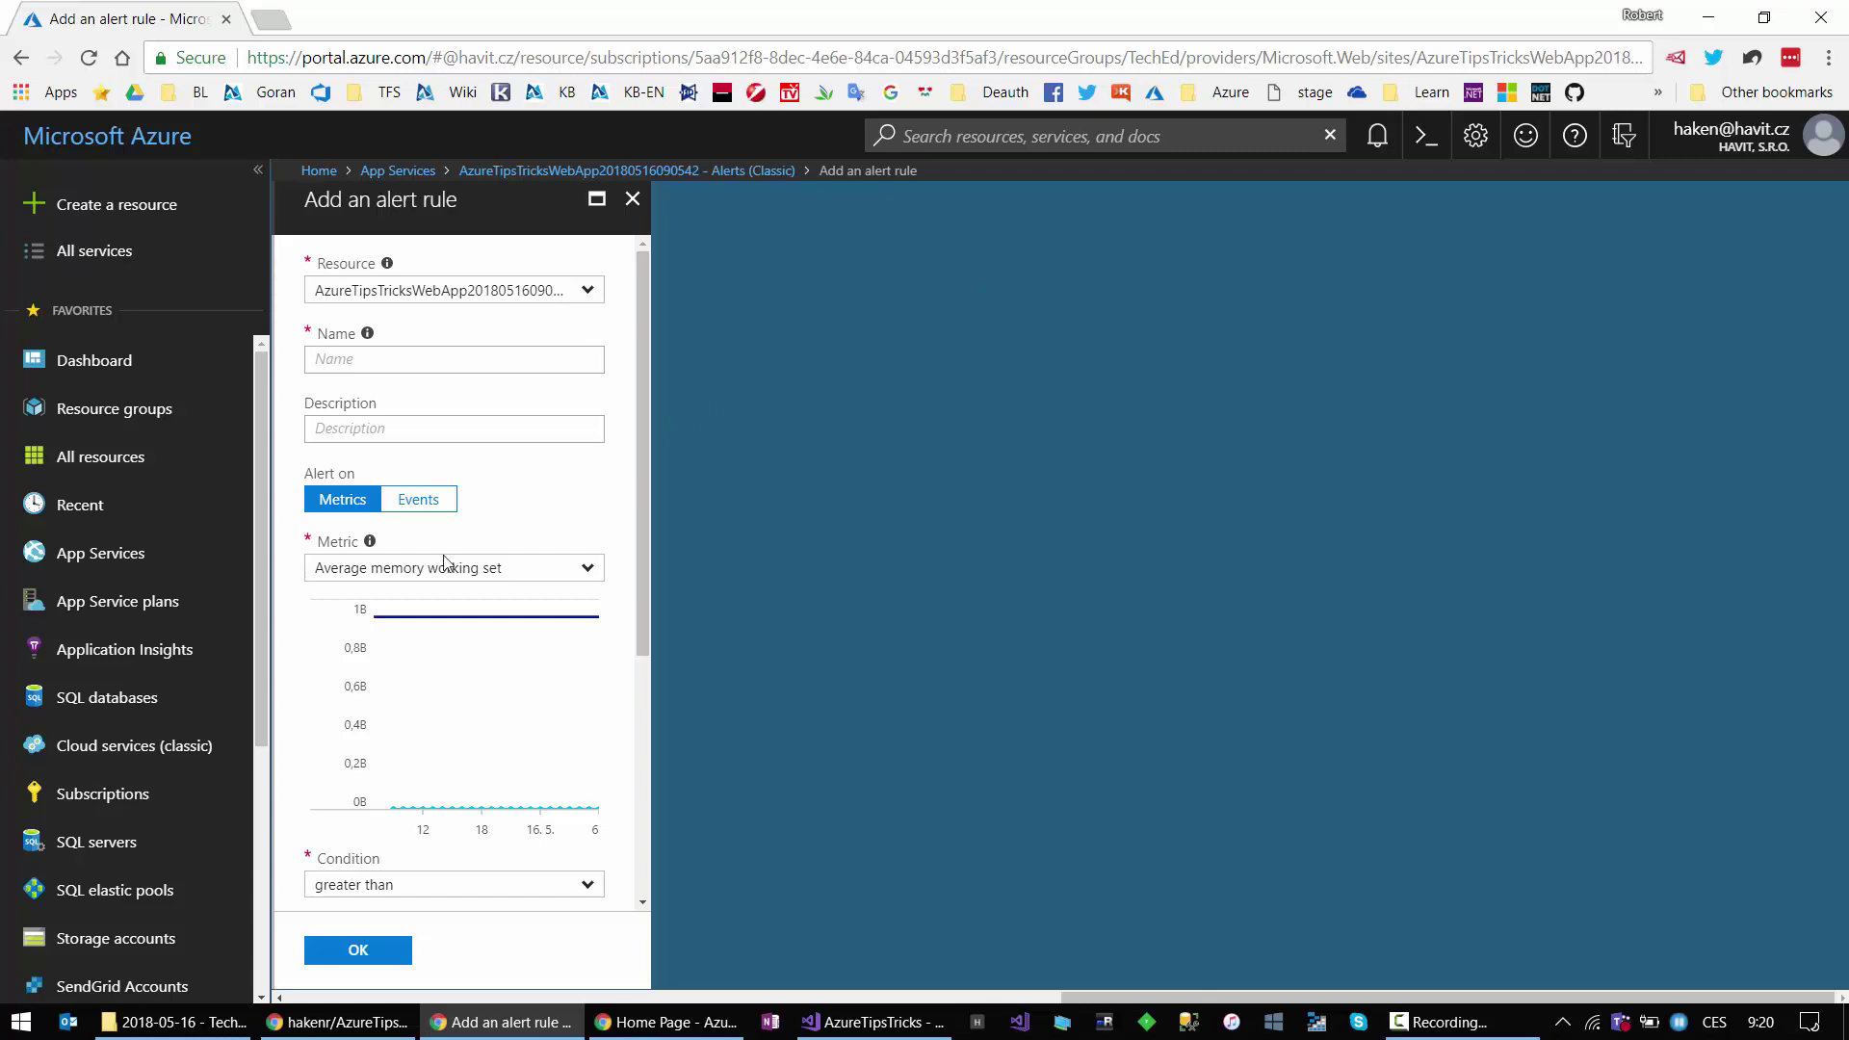
{"action": "left_click", "coordinate": [374, 571]}
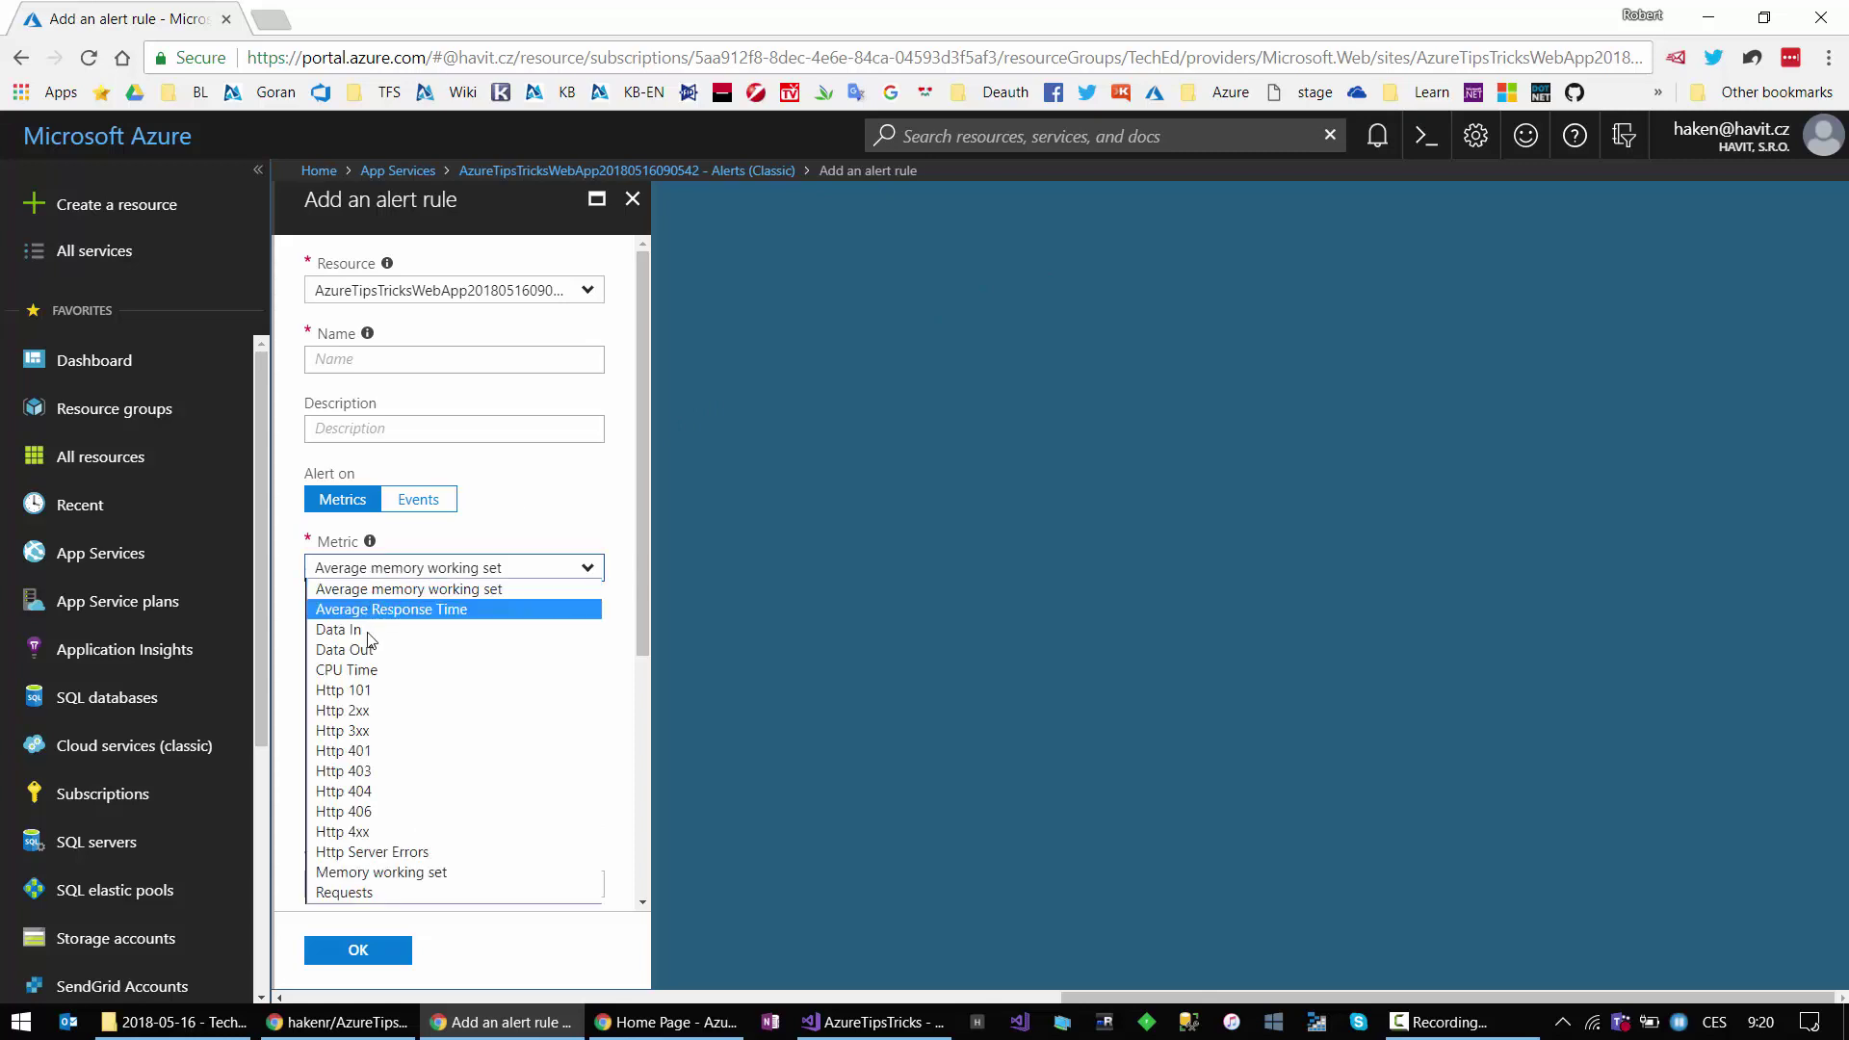
{"action": "left_click", "coordinate": [364, 671]}
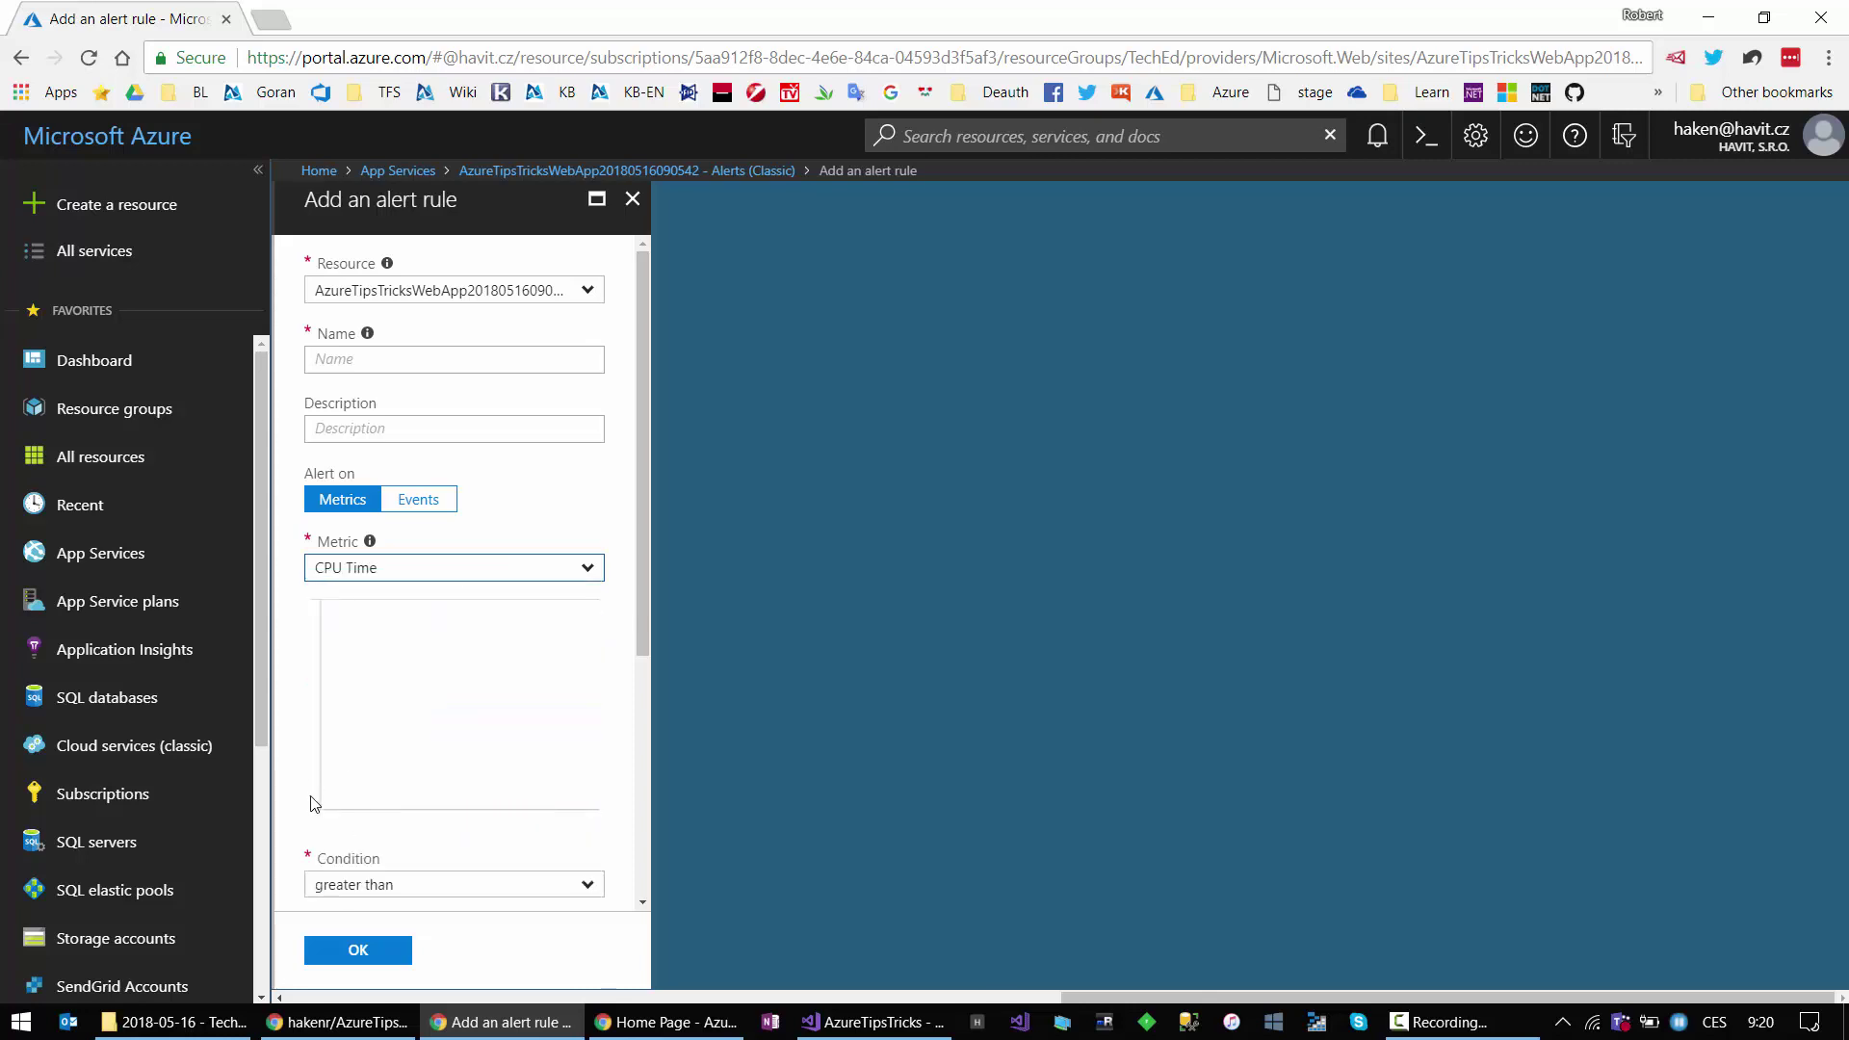
{"action": "scroll", "coordinate": [313, 818], "scroll_direction": "down", "scroll_amount": 3}
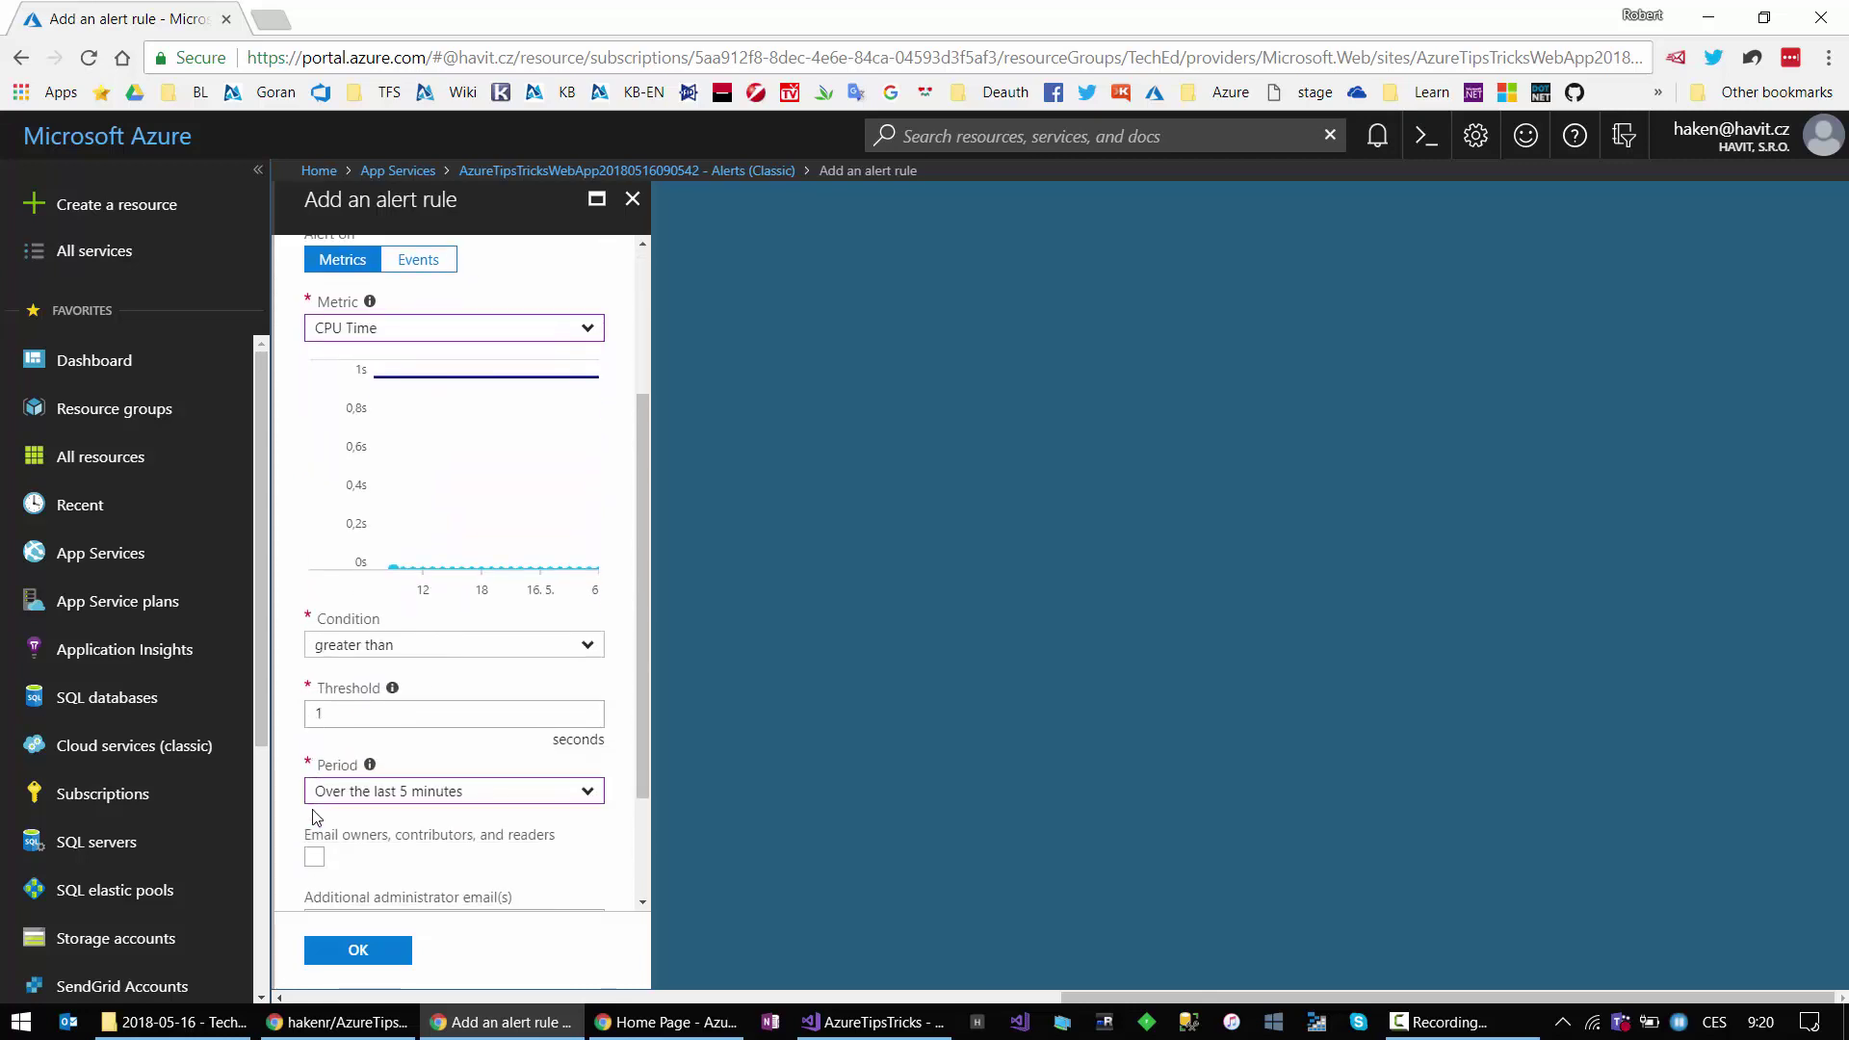
{"action": "scroll", "coordinate": [487, 524], "scroll_direction": "up", "scroll_amount": 3}
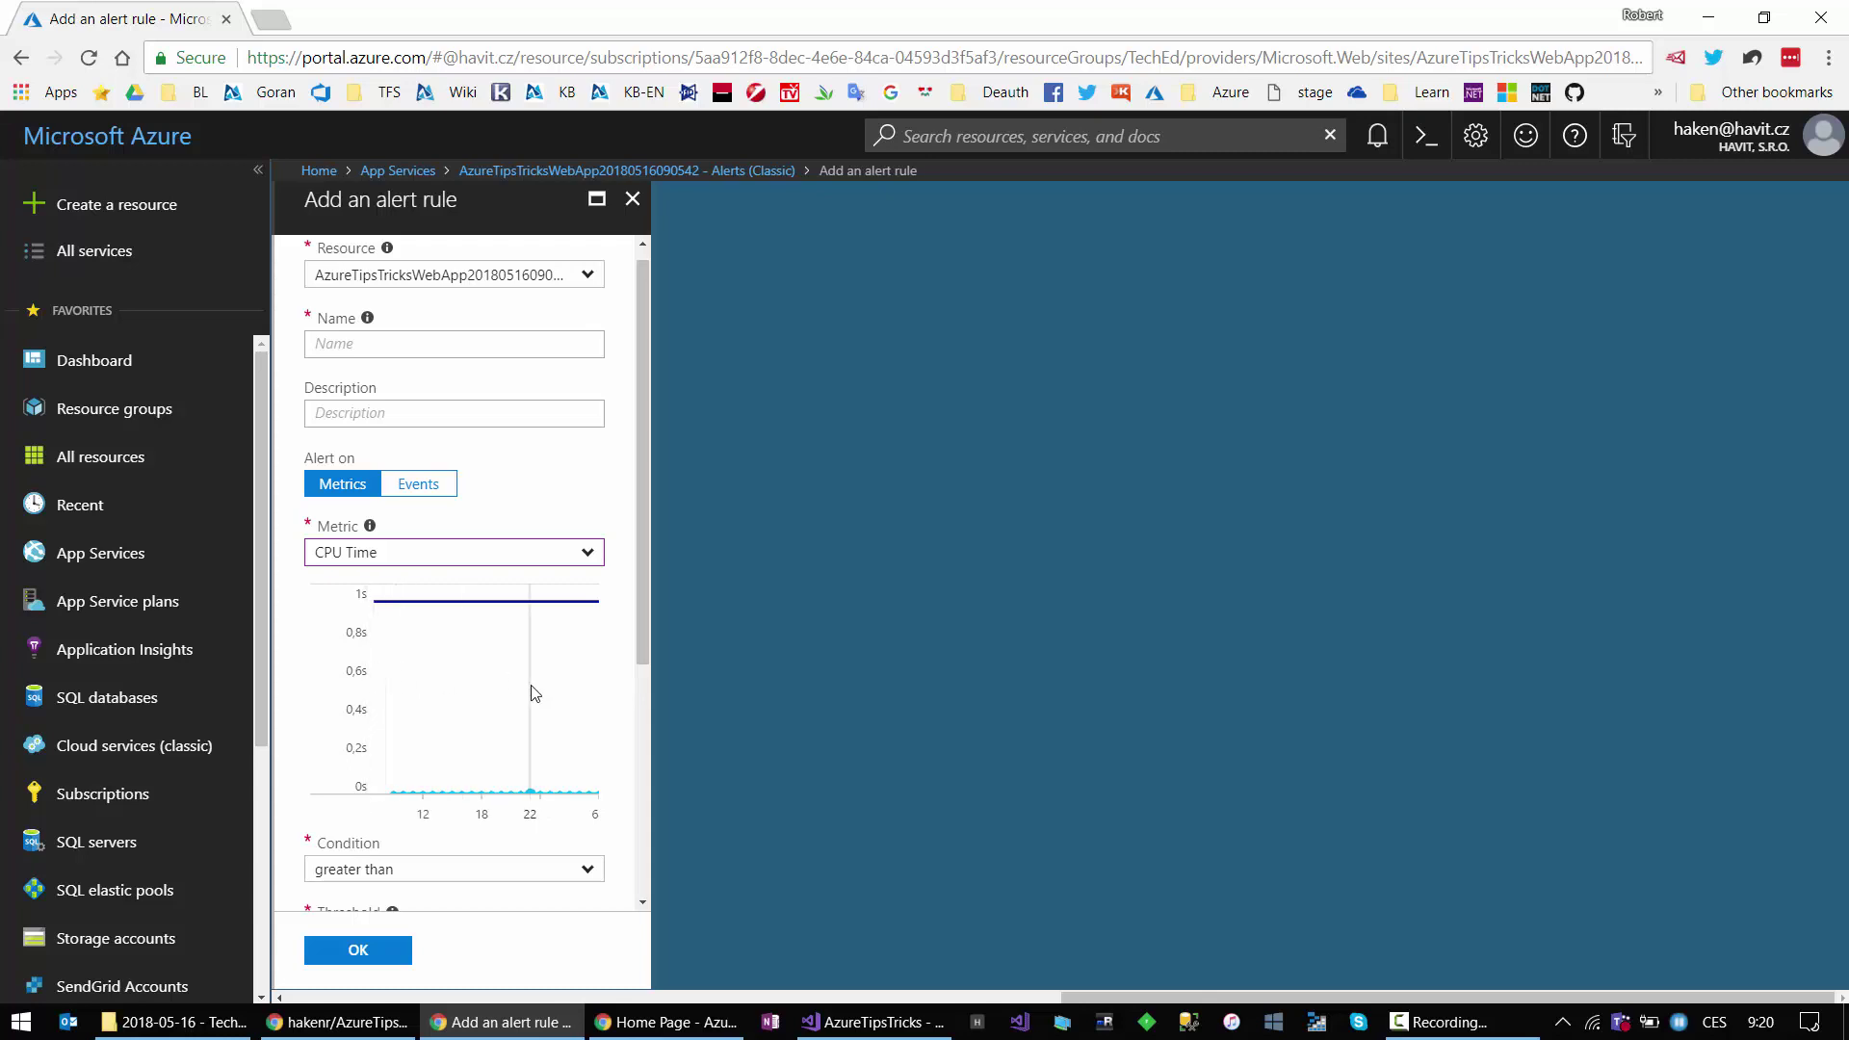
{"action": "scroll", "coordinate": [530, 693], "scroll_direction": "down", "scroll_amount": 2}
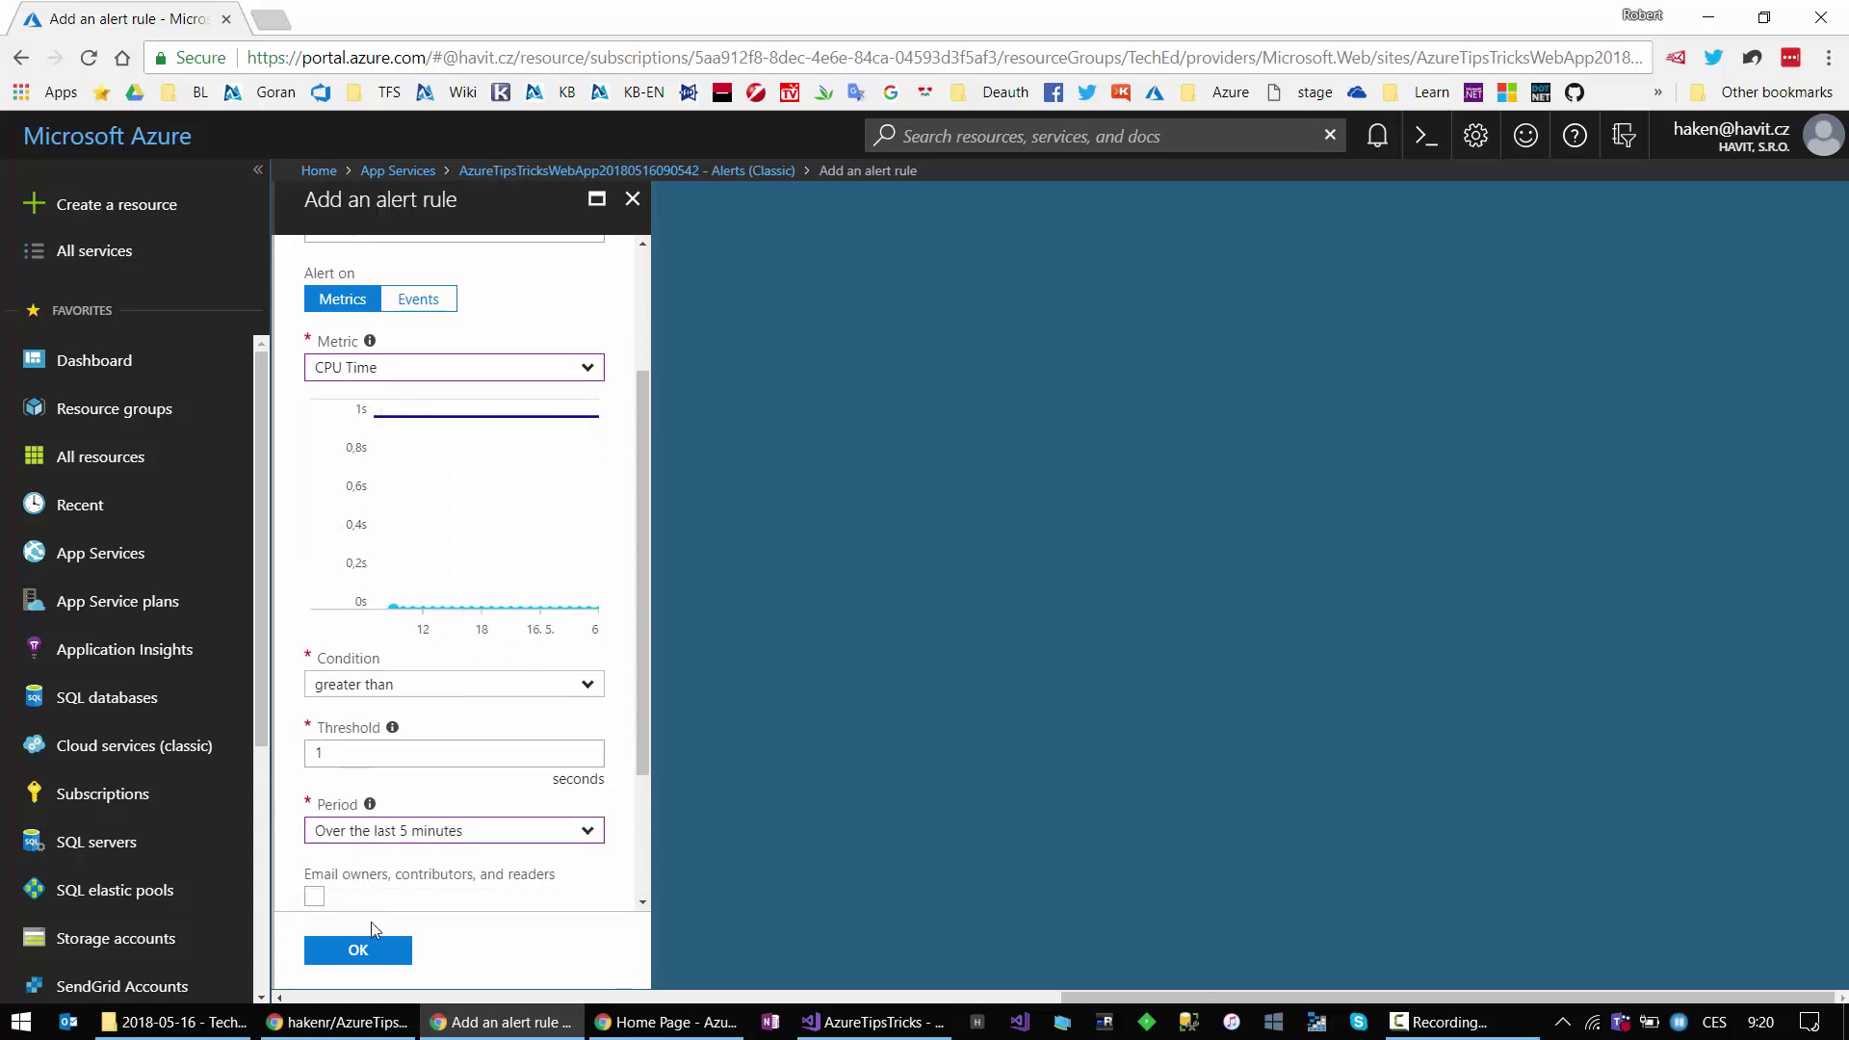
{"action": "scroll", "coordinate": [417, 792], "scroll_direction": "down", "scroll_amount": 2}
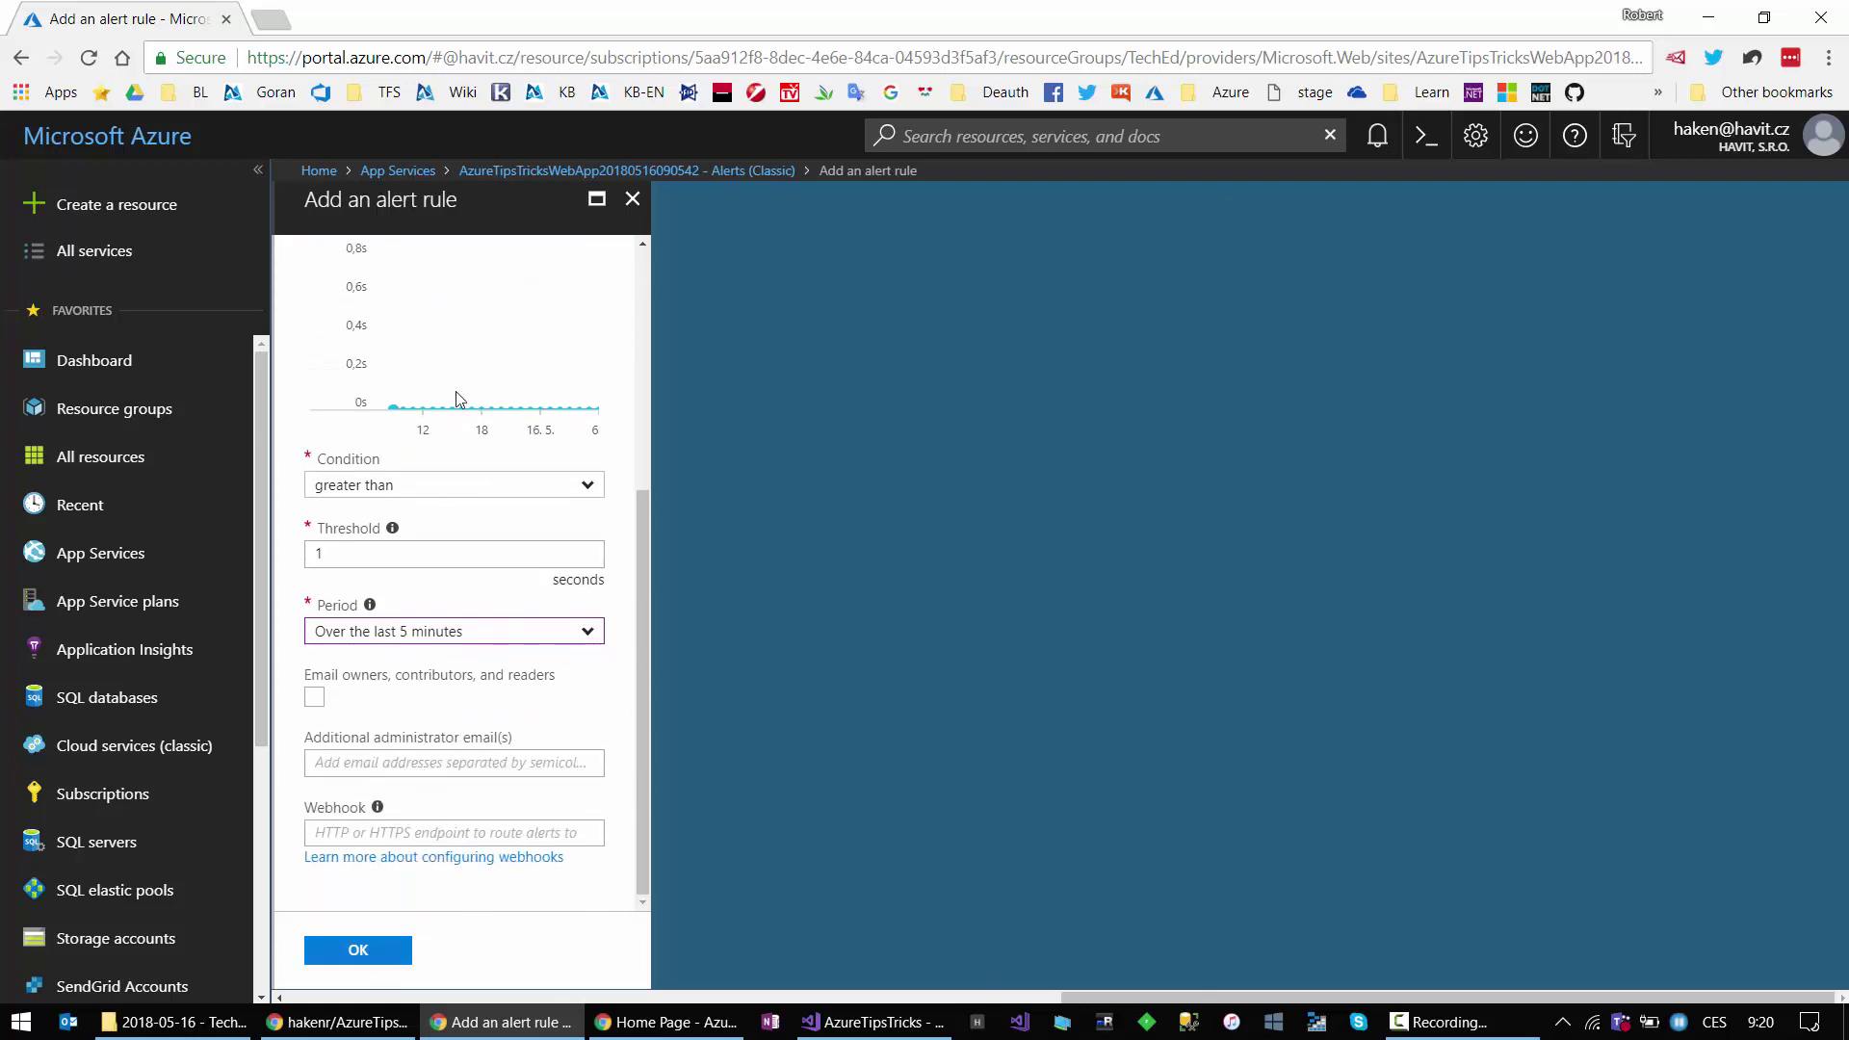
{"action": "scroll", "coordinate": [454, 400], "scroll_direction": "up", "scroll_amount": 4}
Step: Review the metrics available for the alert rule and its email and webhook options, and discard the unsaved rule
{"action": "left_click", "coordinate": [403, 542]}
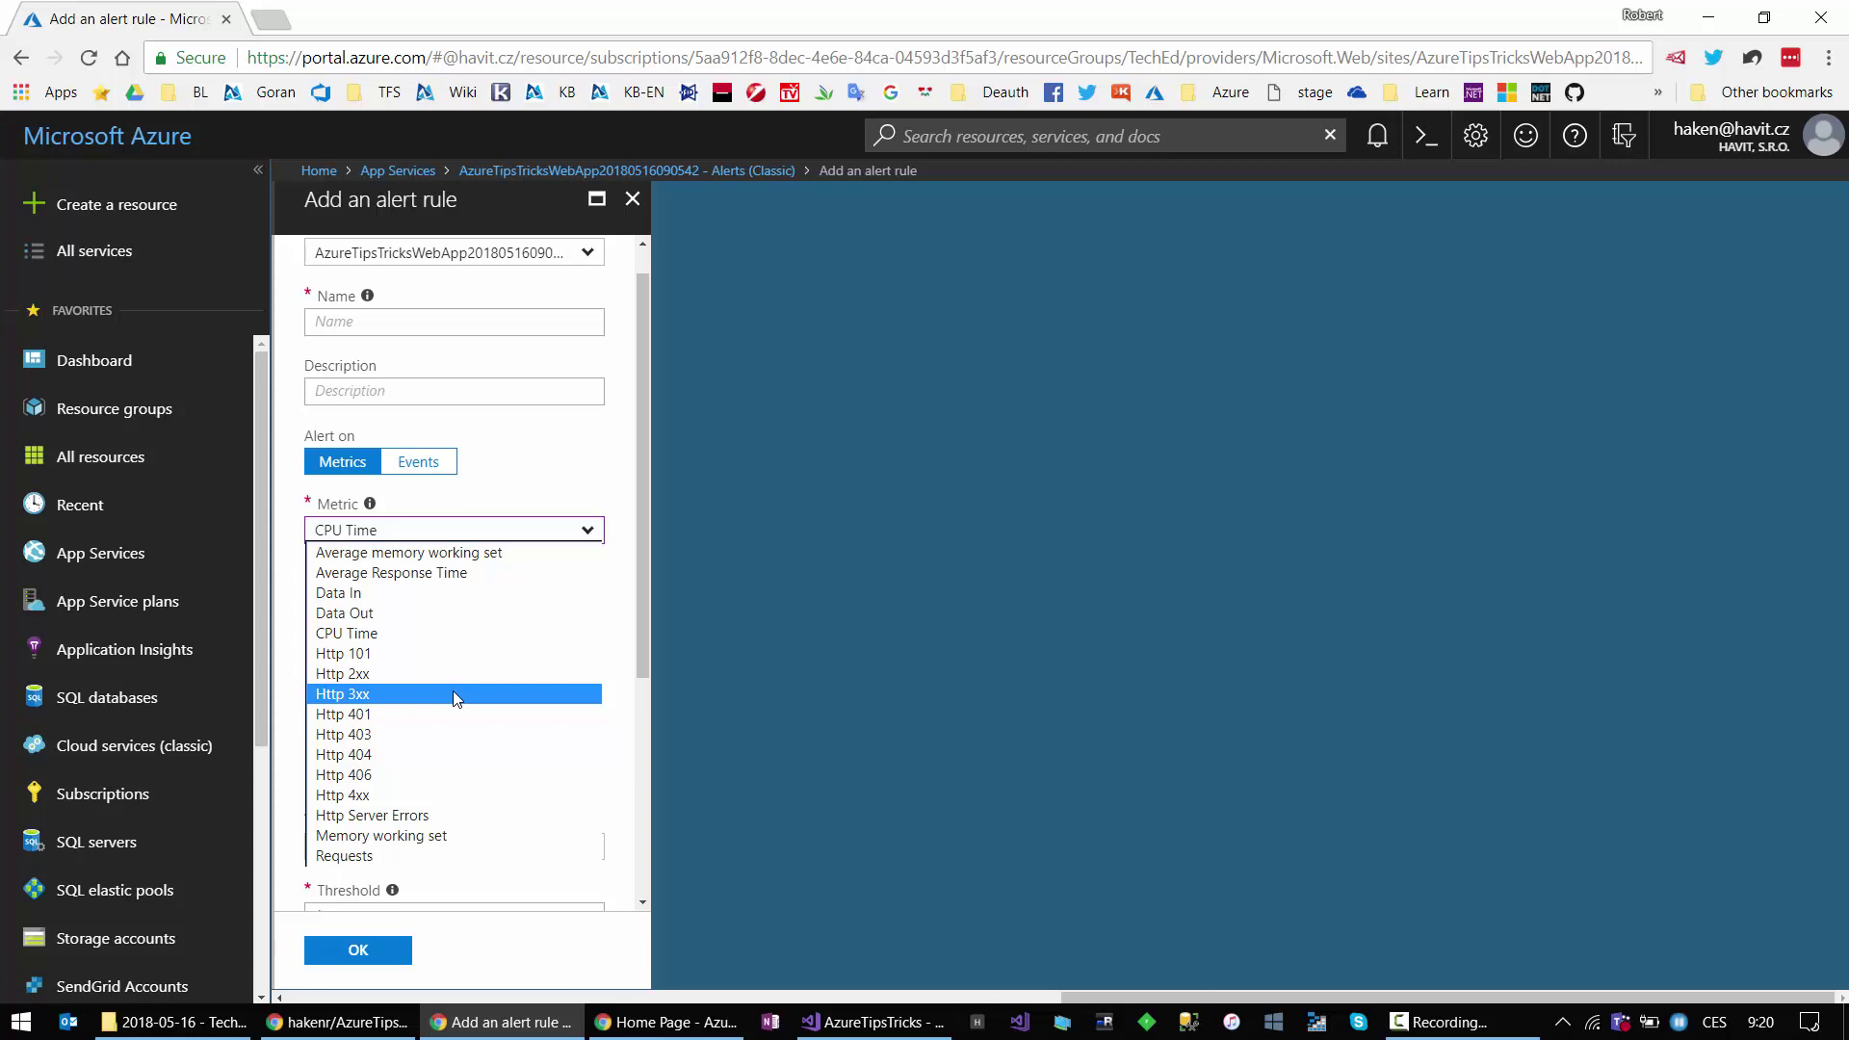
{"action": "left_click", "coordinate": [619, 443]}
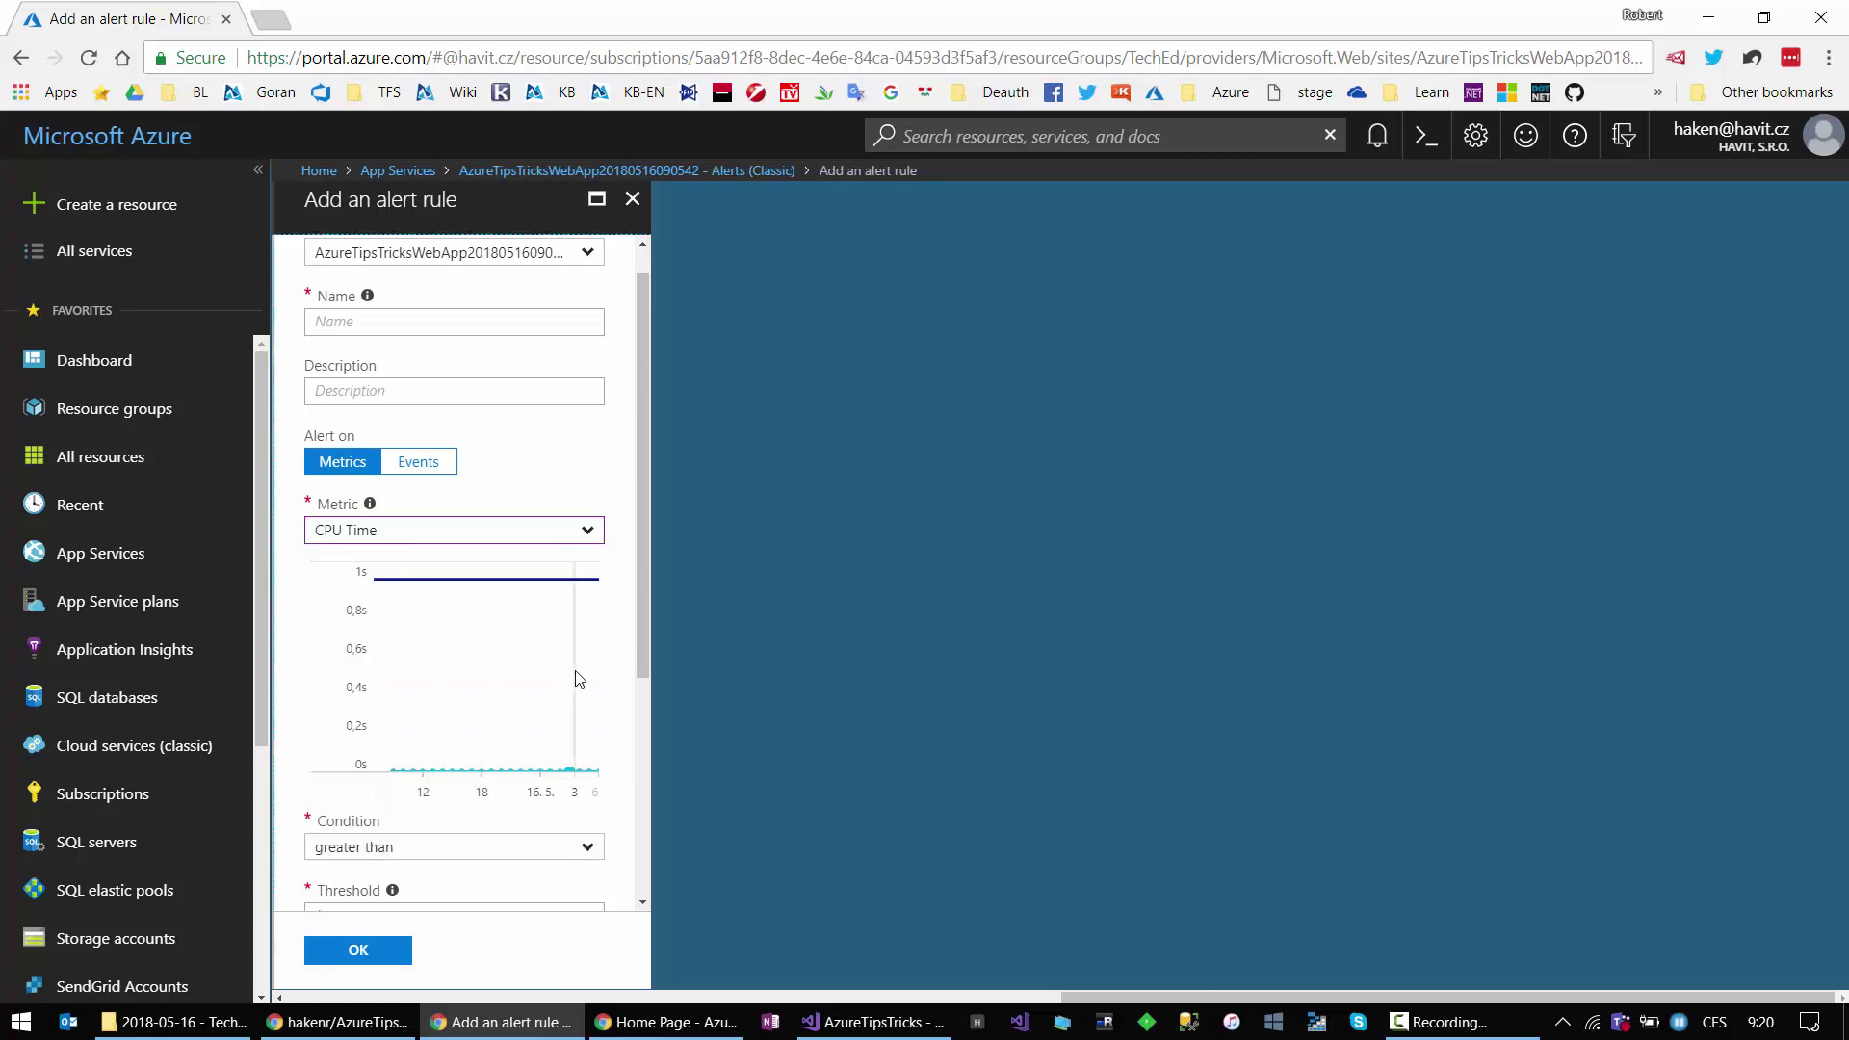
{"action": "scroll", "coordinate": [577, 678], "scroll_direction": "down", "scroll_amount": 4}
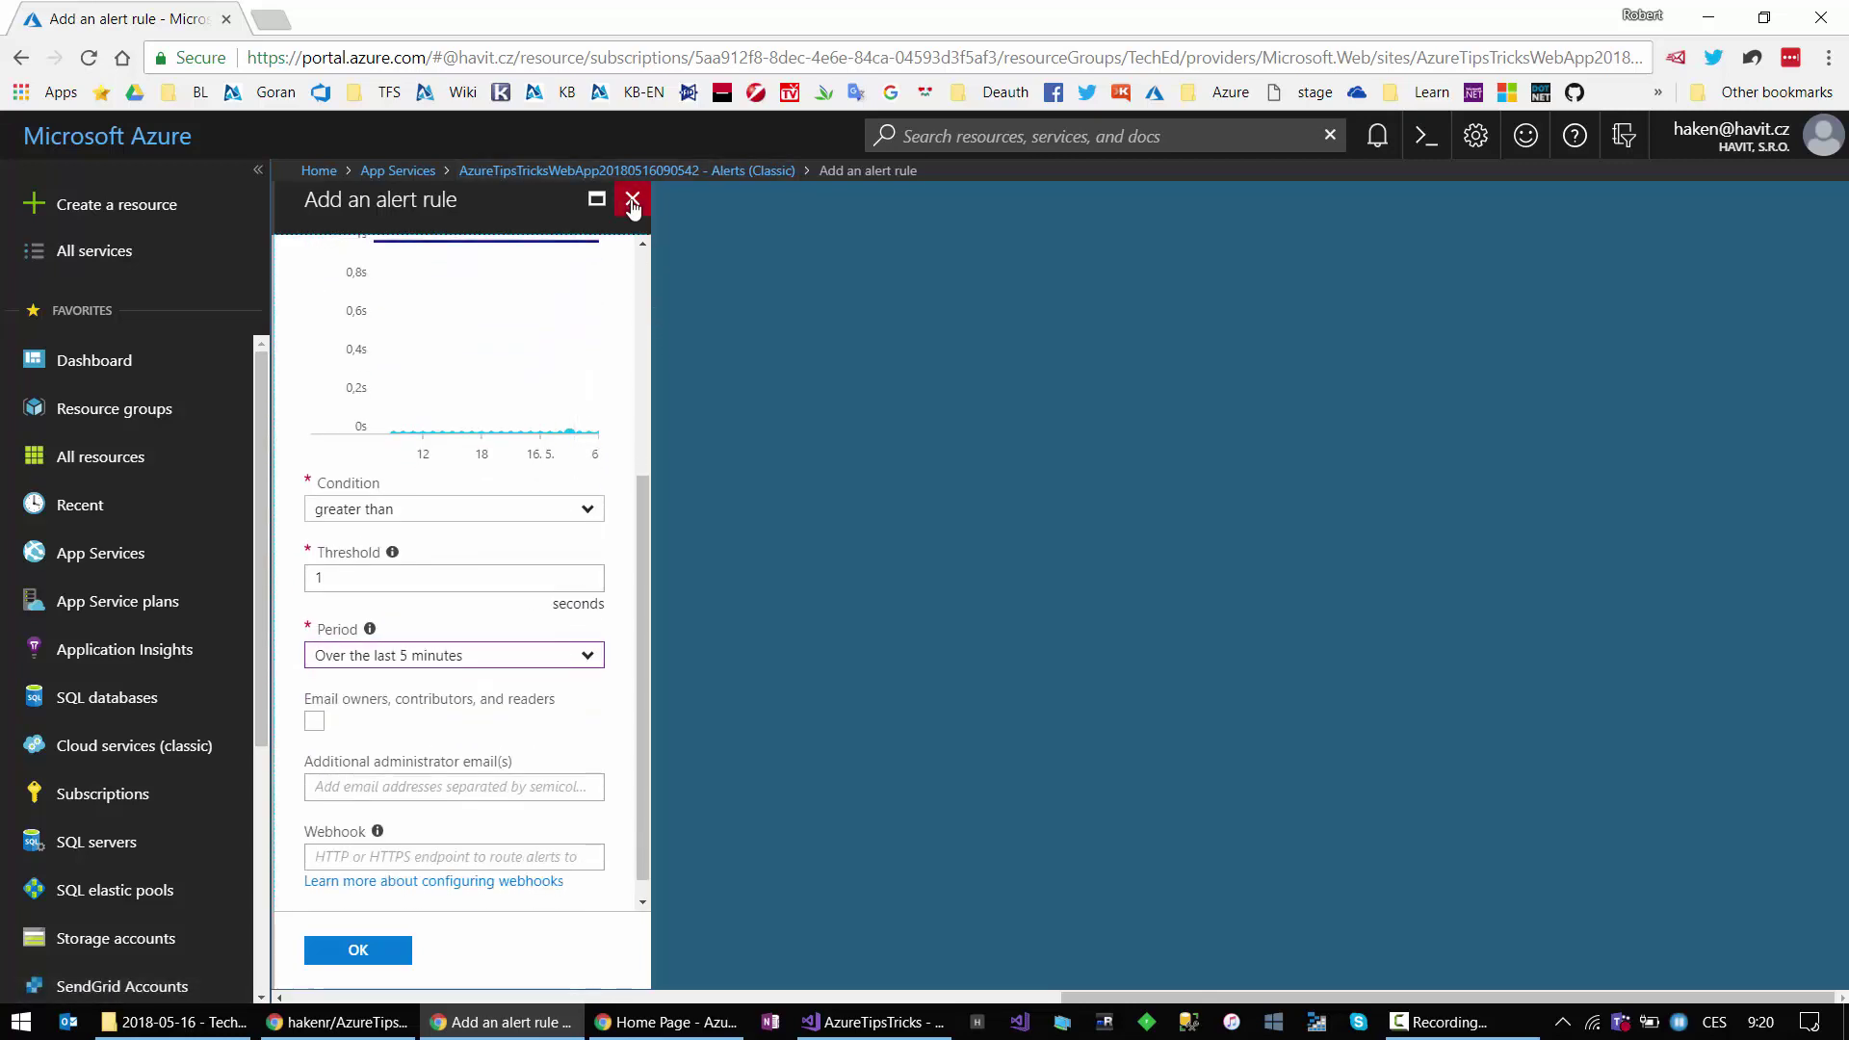
{"action": "scroll", "coordinate": [496, 648], "scroll_direction": "down", "scroll_amount": 1}
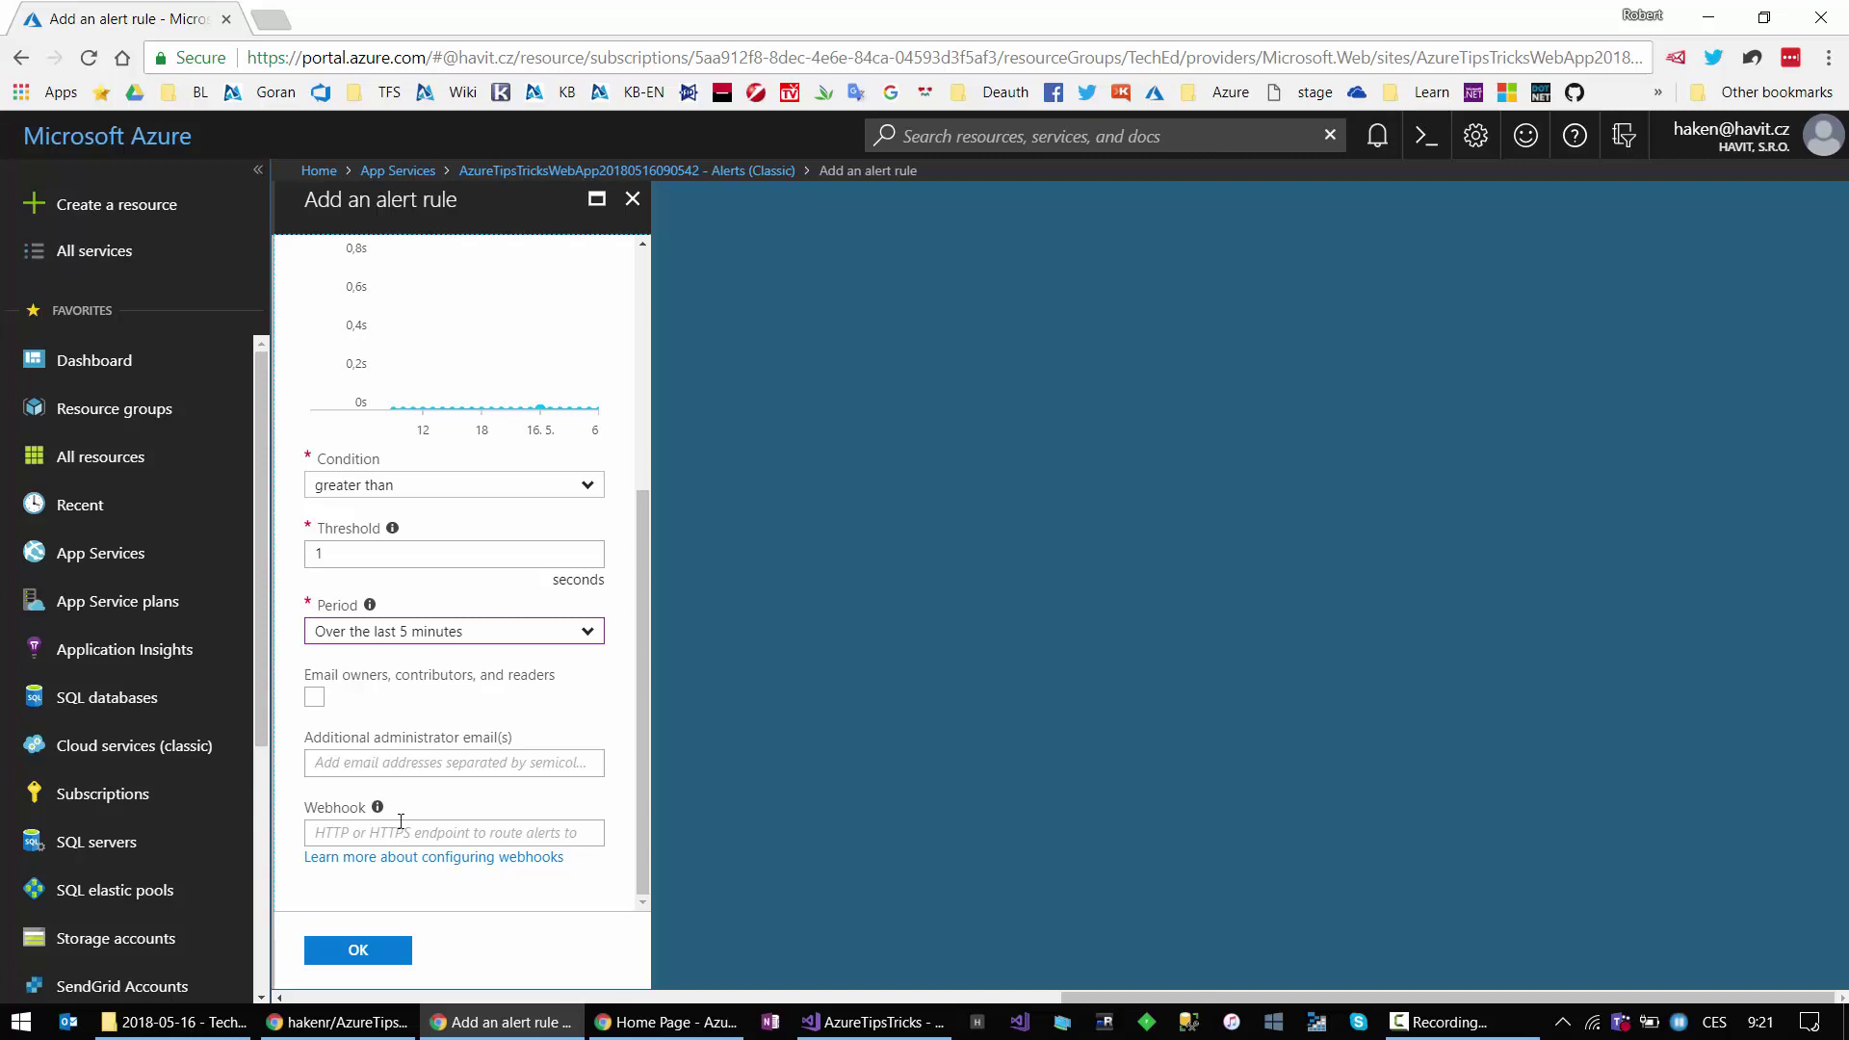
{"action": "left_click", "coordinate": [633, 206]}
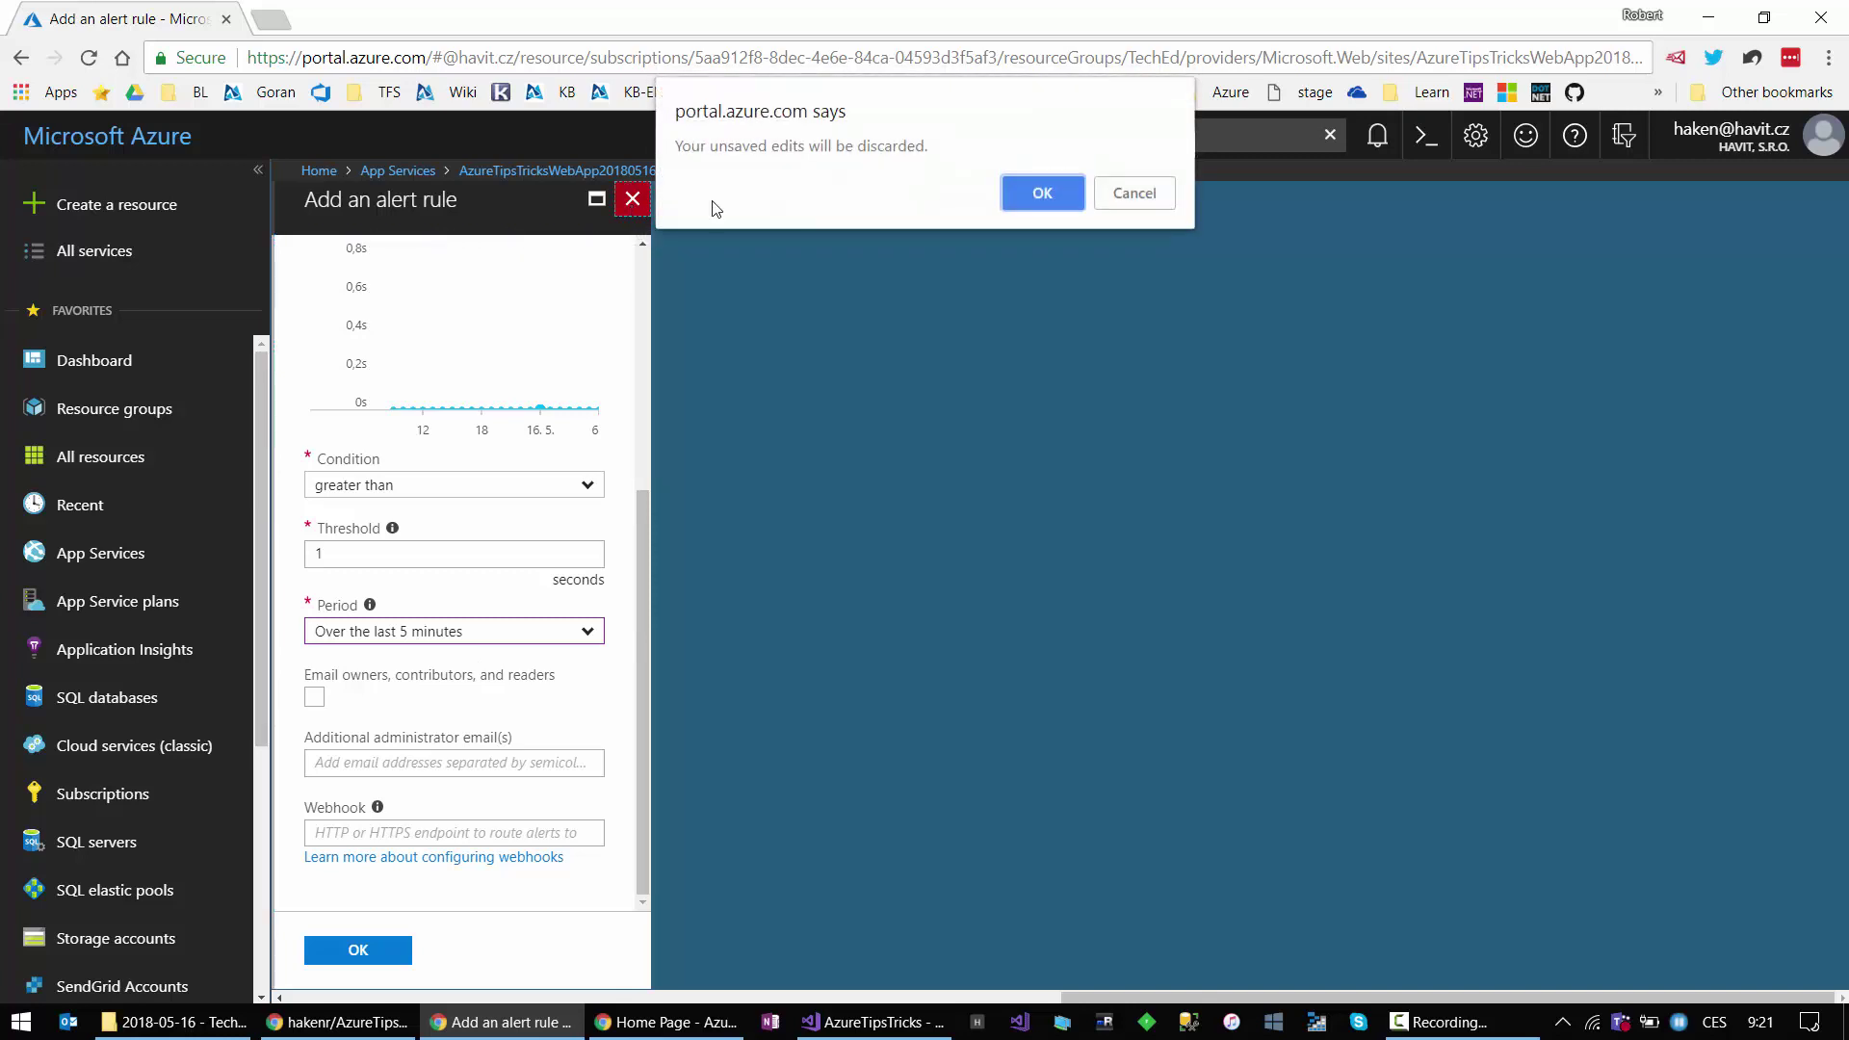
{"action": "left_click", "coordinate": [1043, 194]}
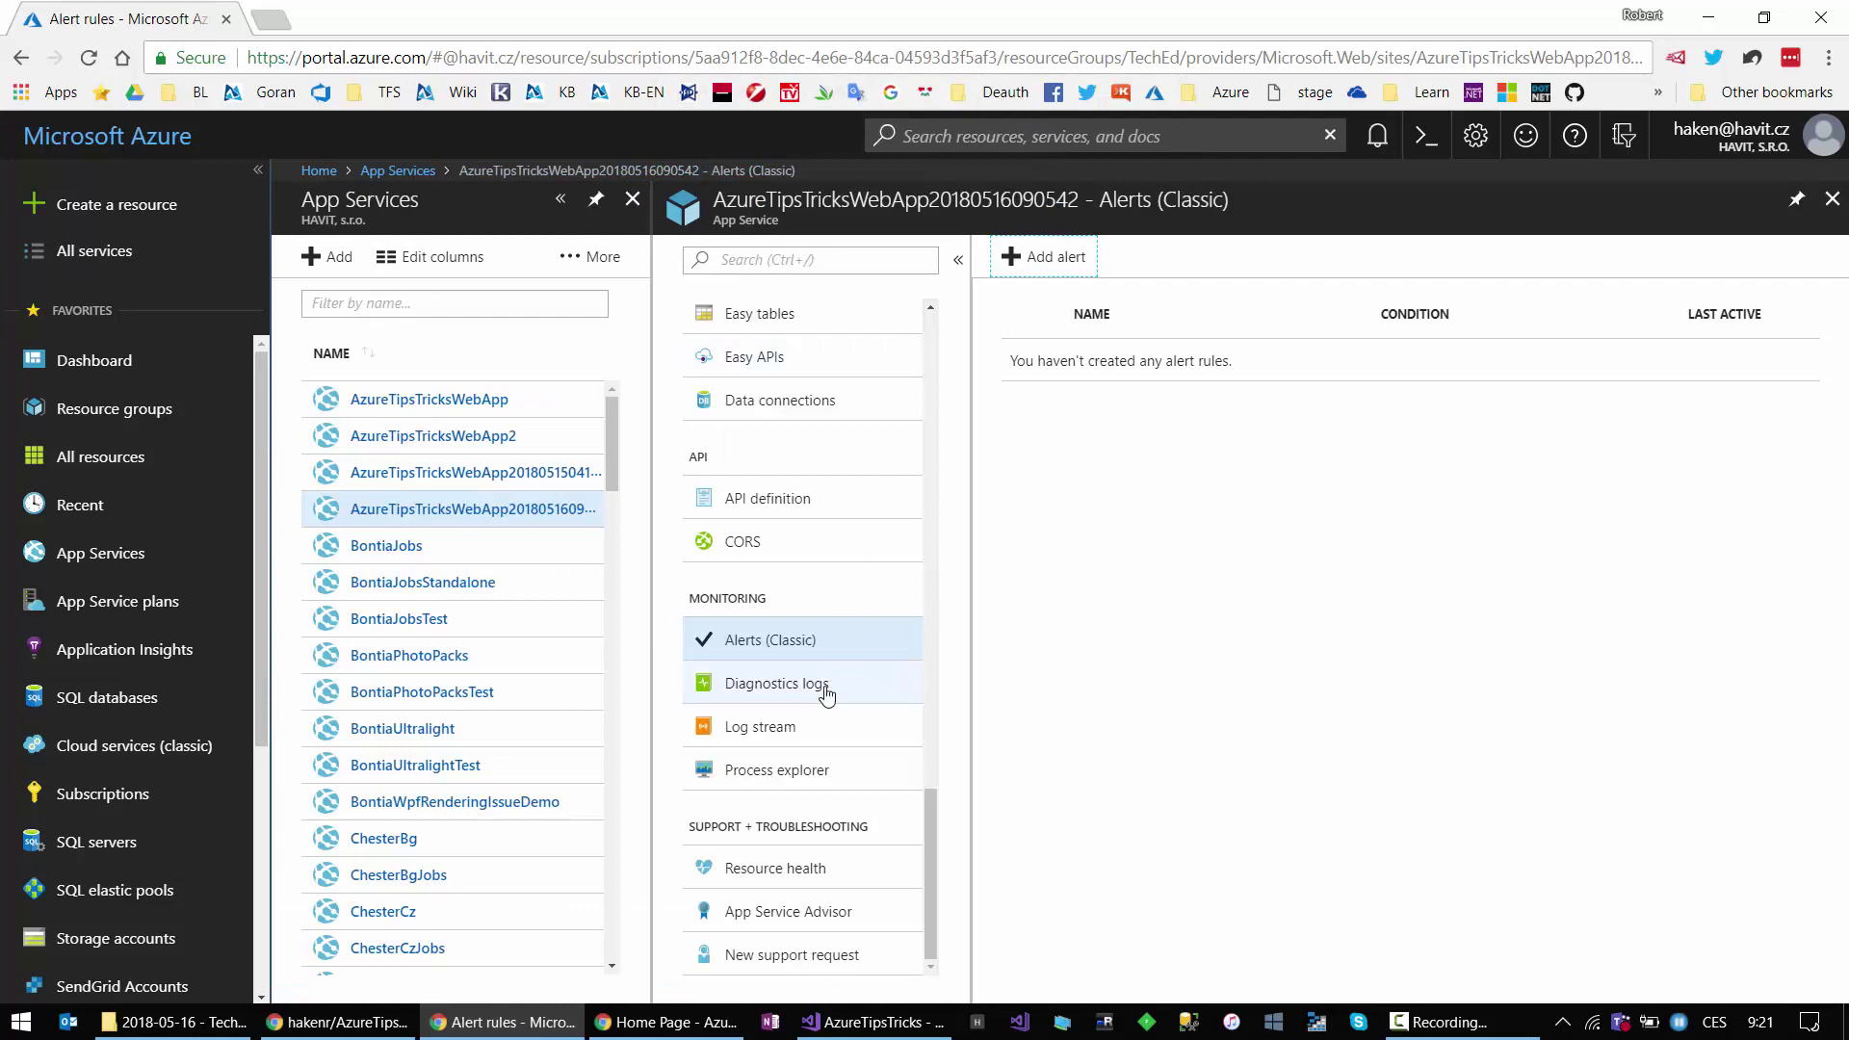
Step: Turn on filesystem application logging at the Verbose level in the web app's diagnostics logs and read the setting's description
{"action": "left_click", "coordinate": [768, 685]}
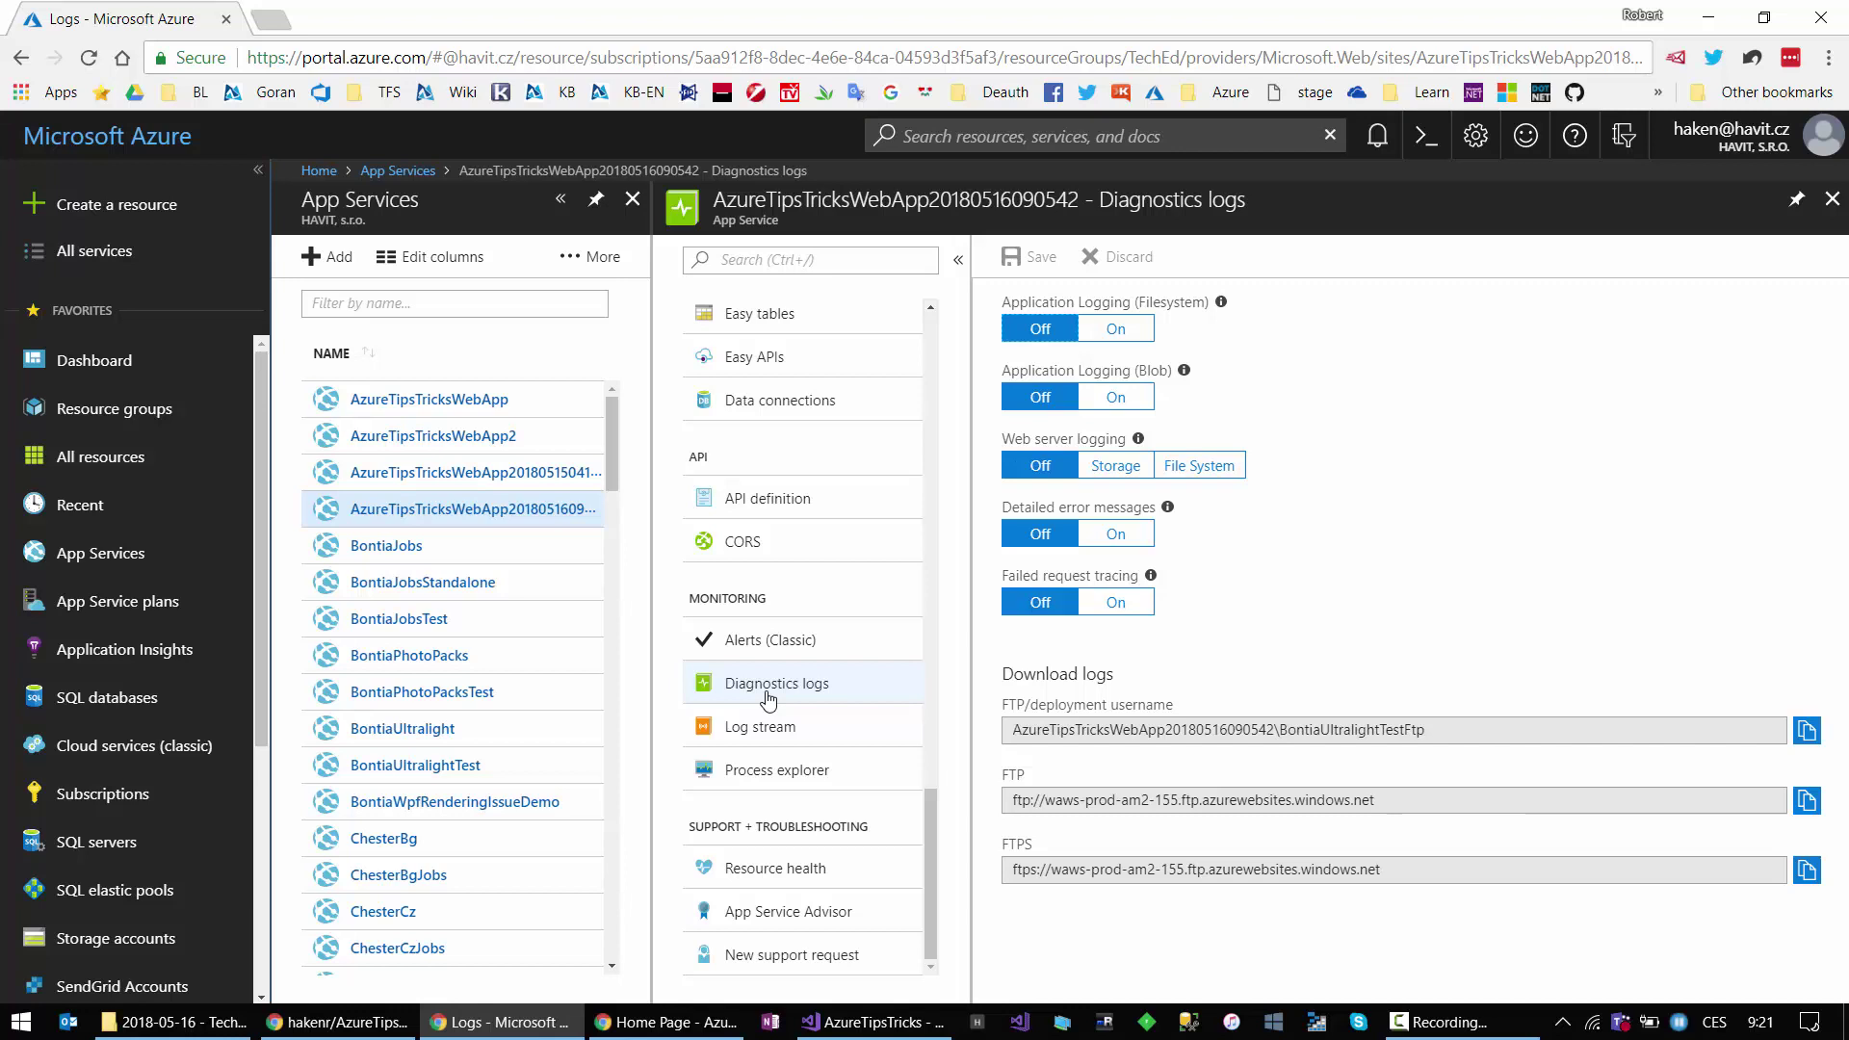
{"action": "left_click", "coordinate": [1117, 329]}
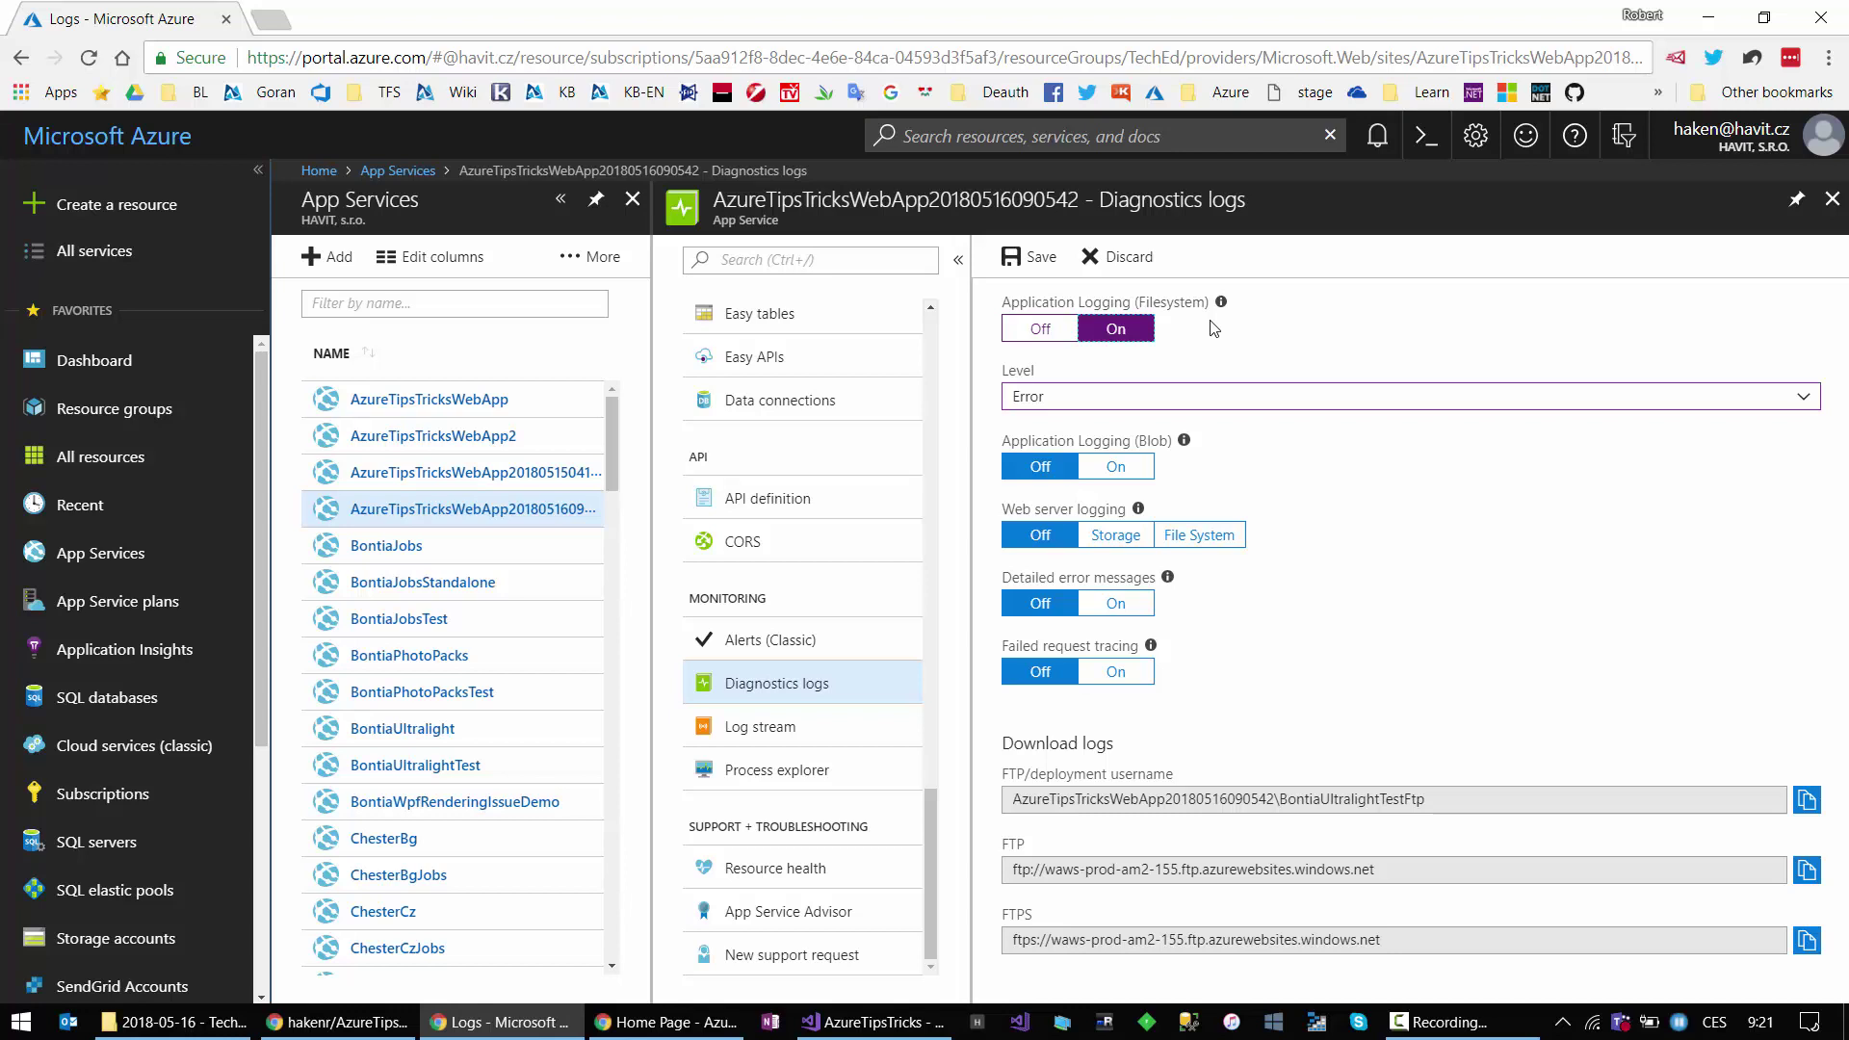
{"action": "left_click", "coordinate": [1060, 400]}
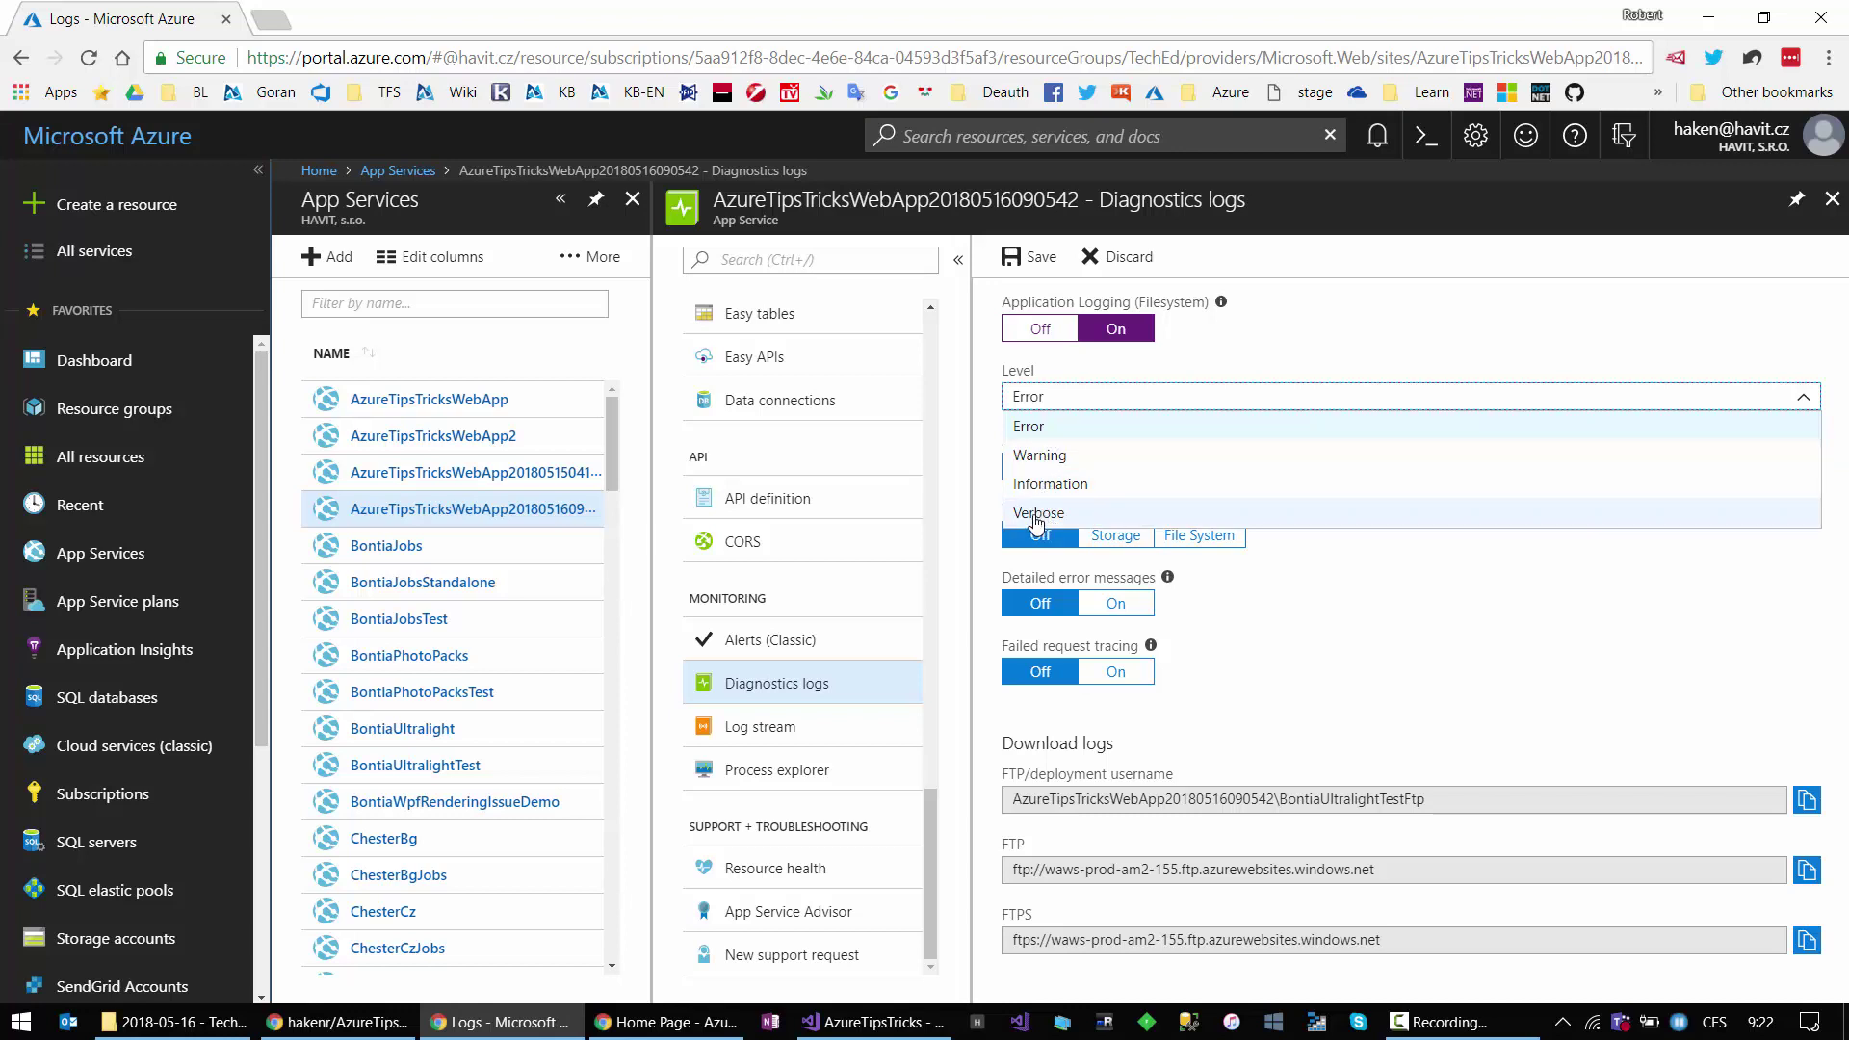
{"action": "left_click", "coordinate": [1036, 515]}
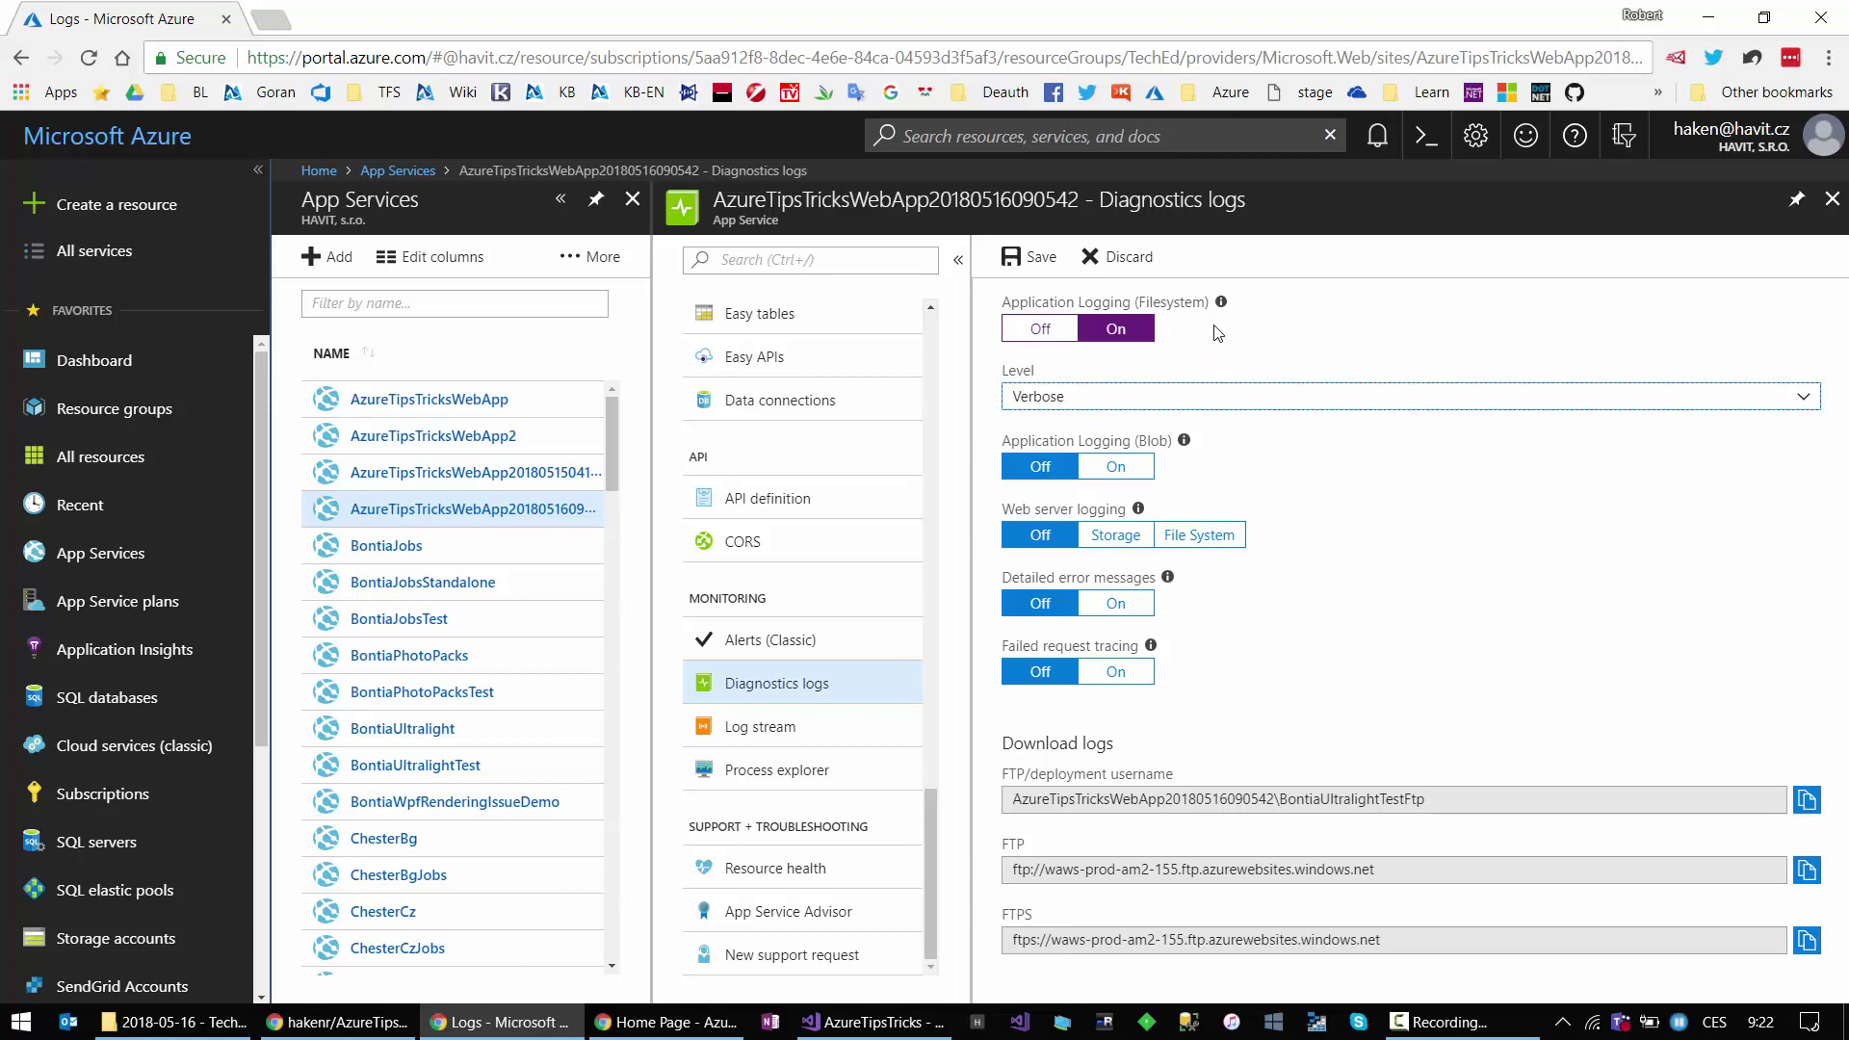
{"action": "mouse_move", "coordinate": [1222, 304]}
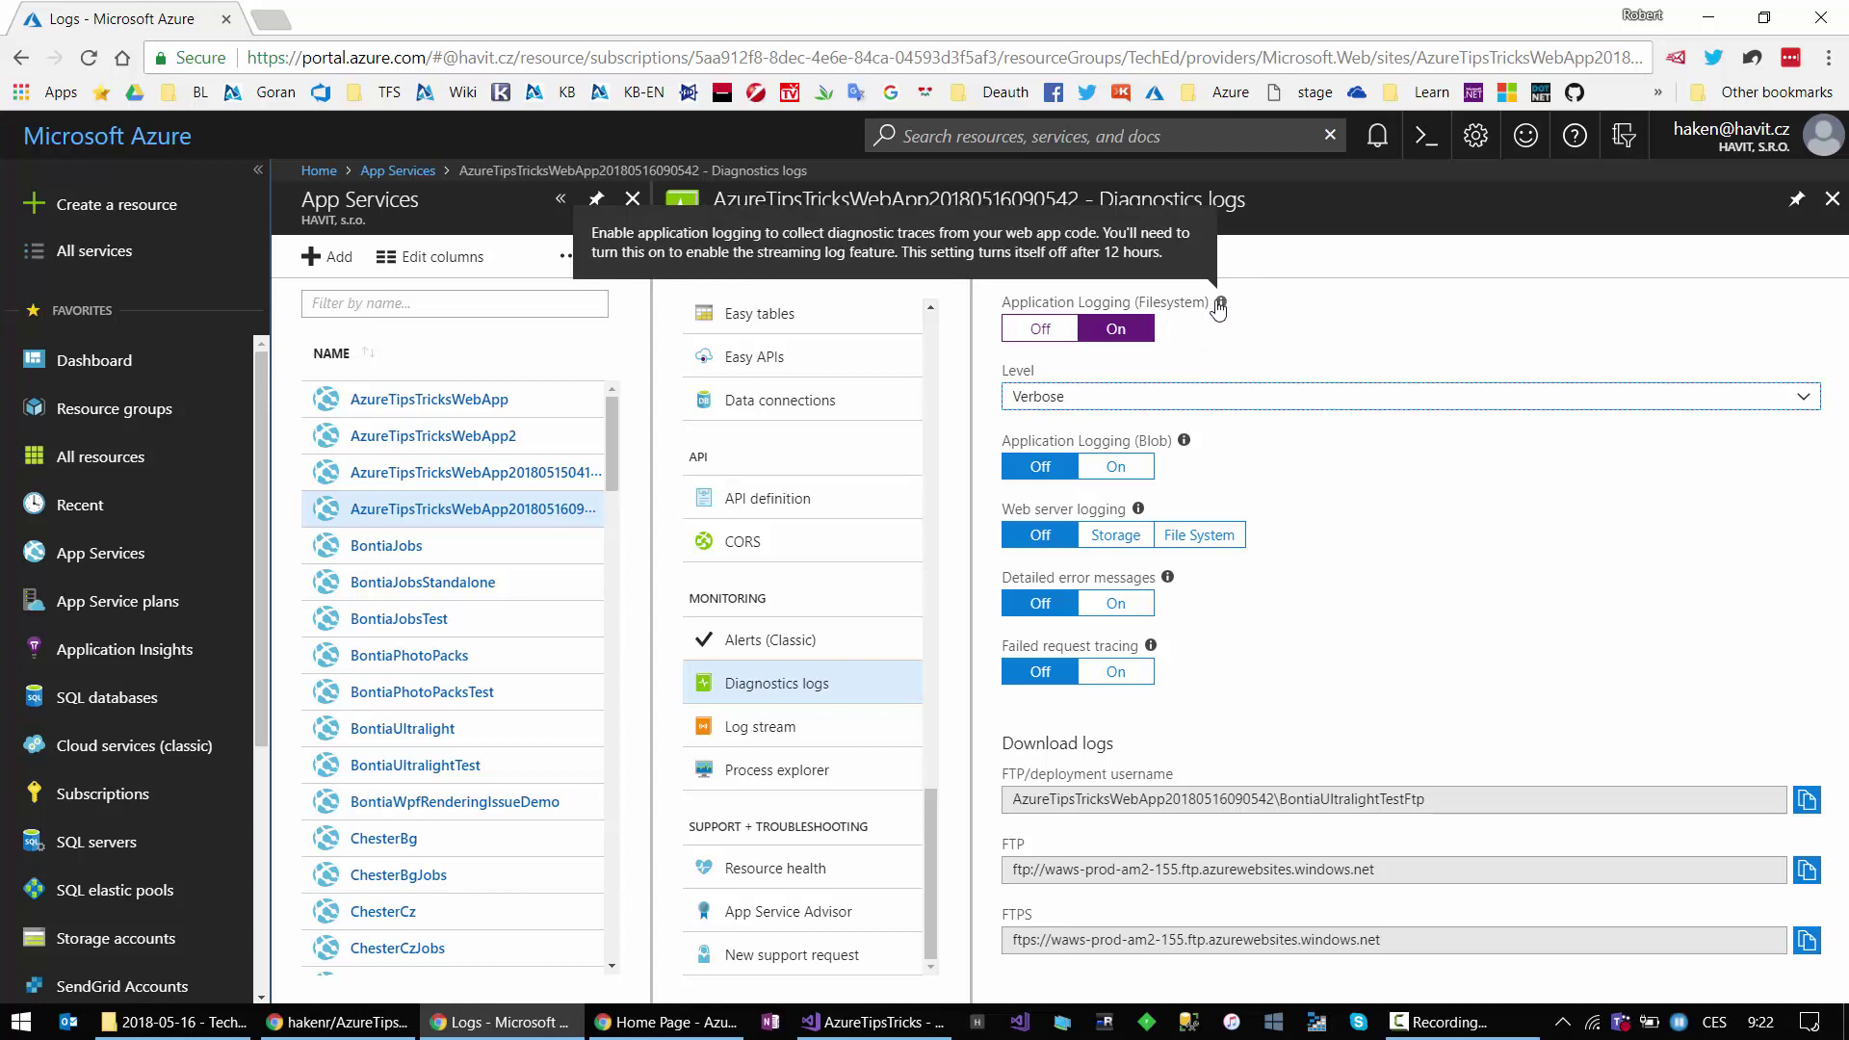
Step: Turn on blob application logging at the Error level and open its storage settings
{"action": "left_click", "coordinate": [1113, 469]}
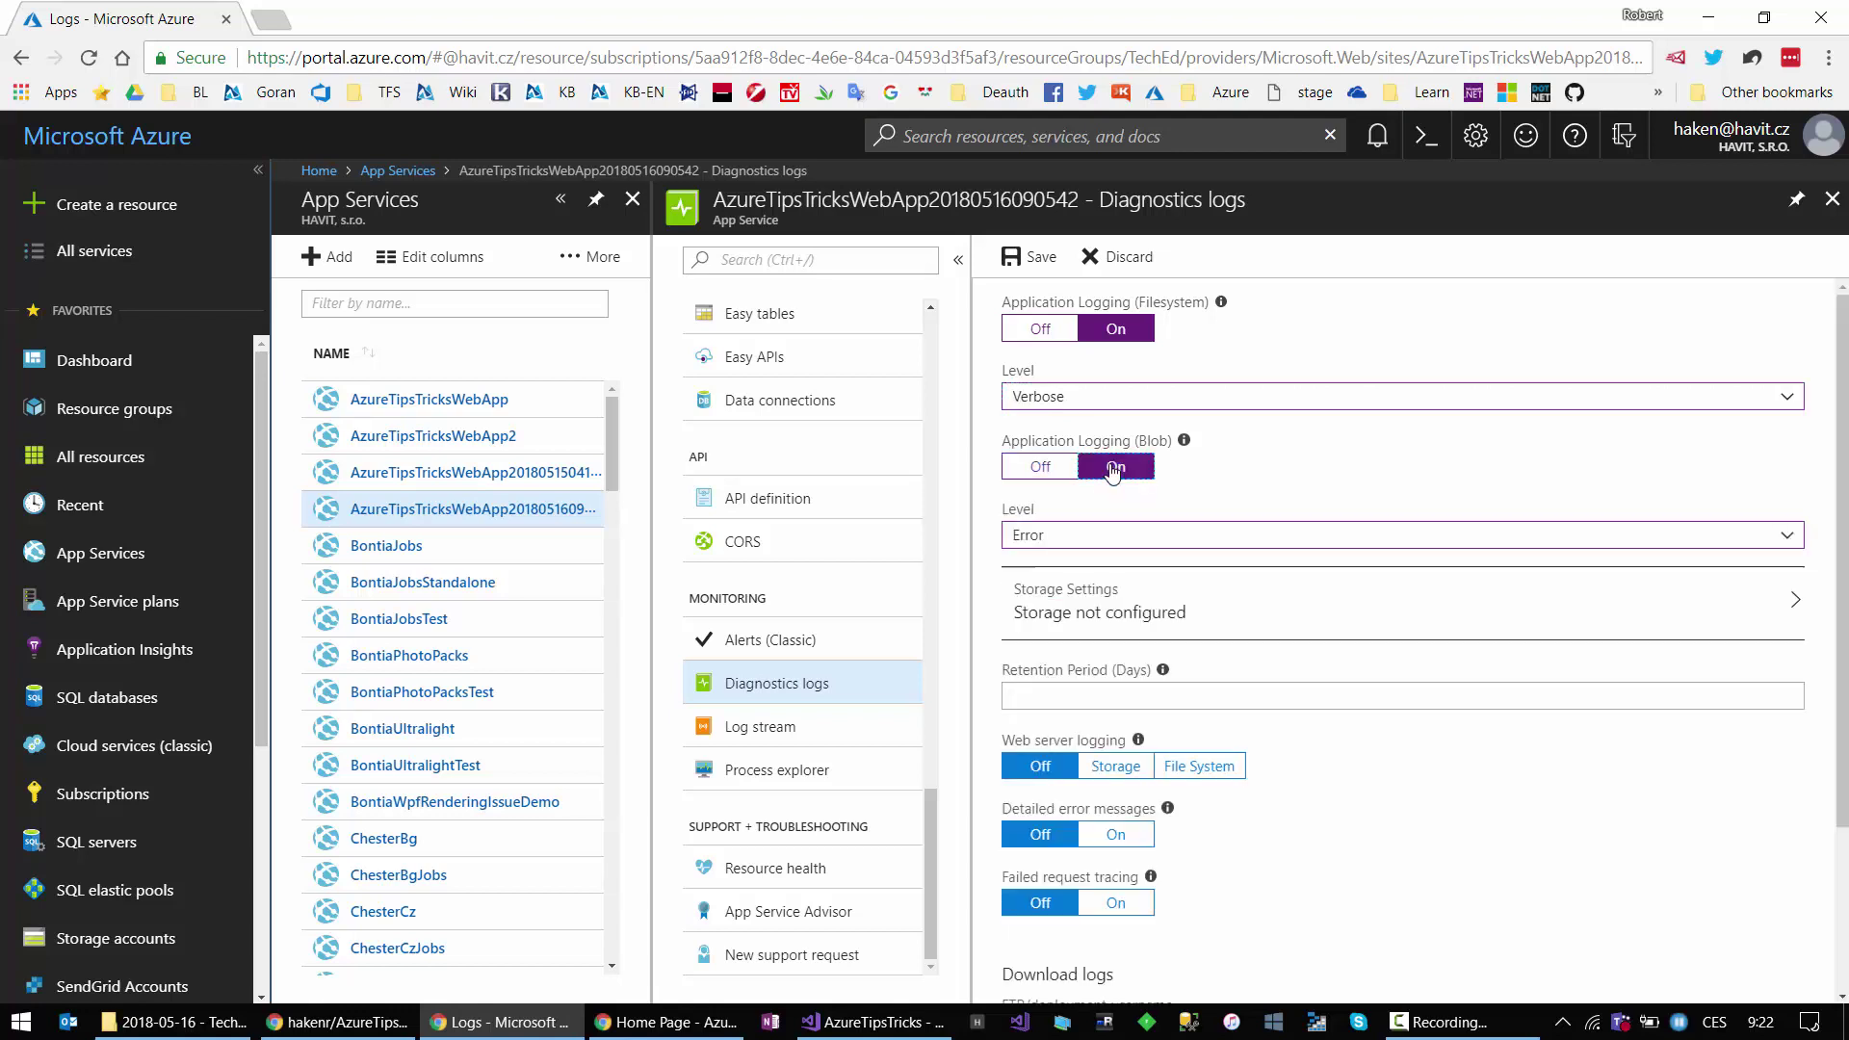
{"action": "left_click", "coordinate": [1063, 545]}
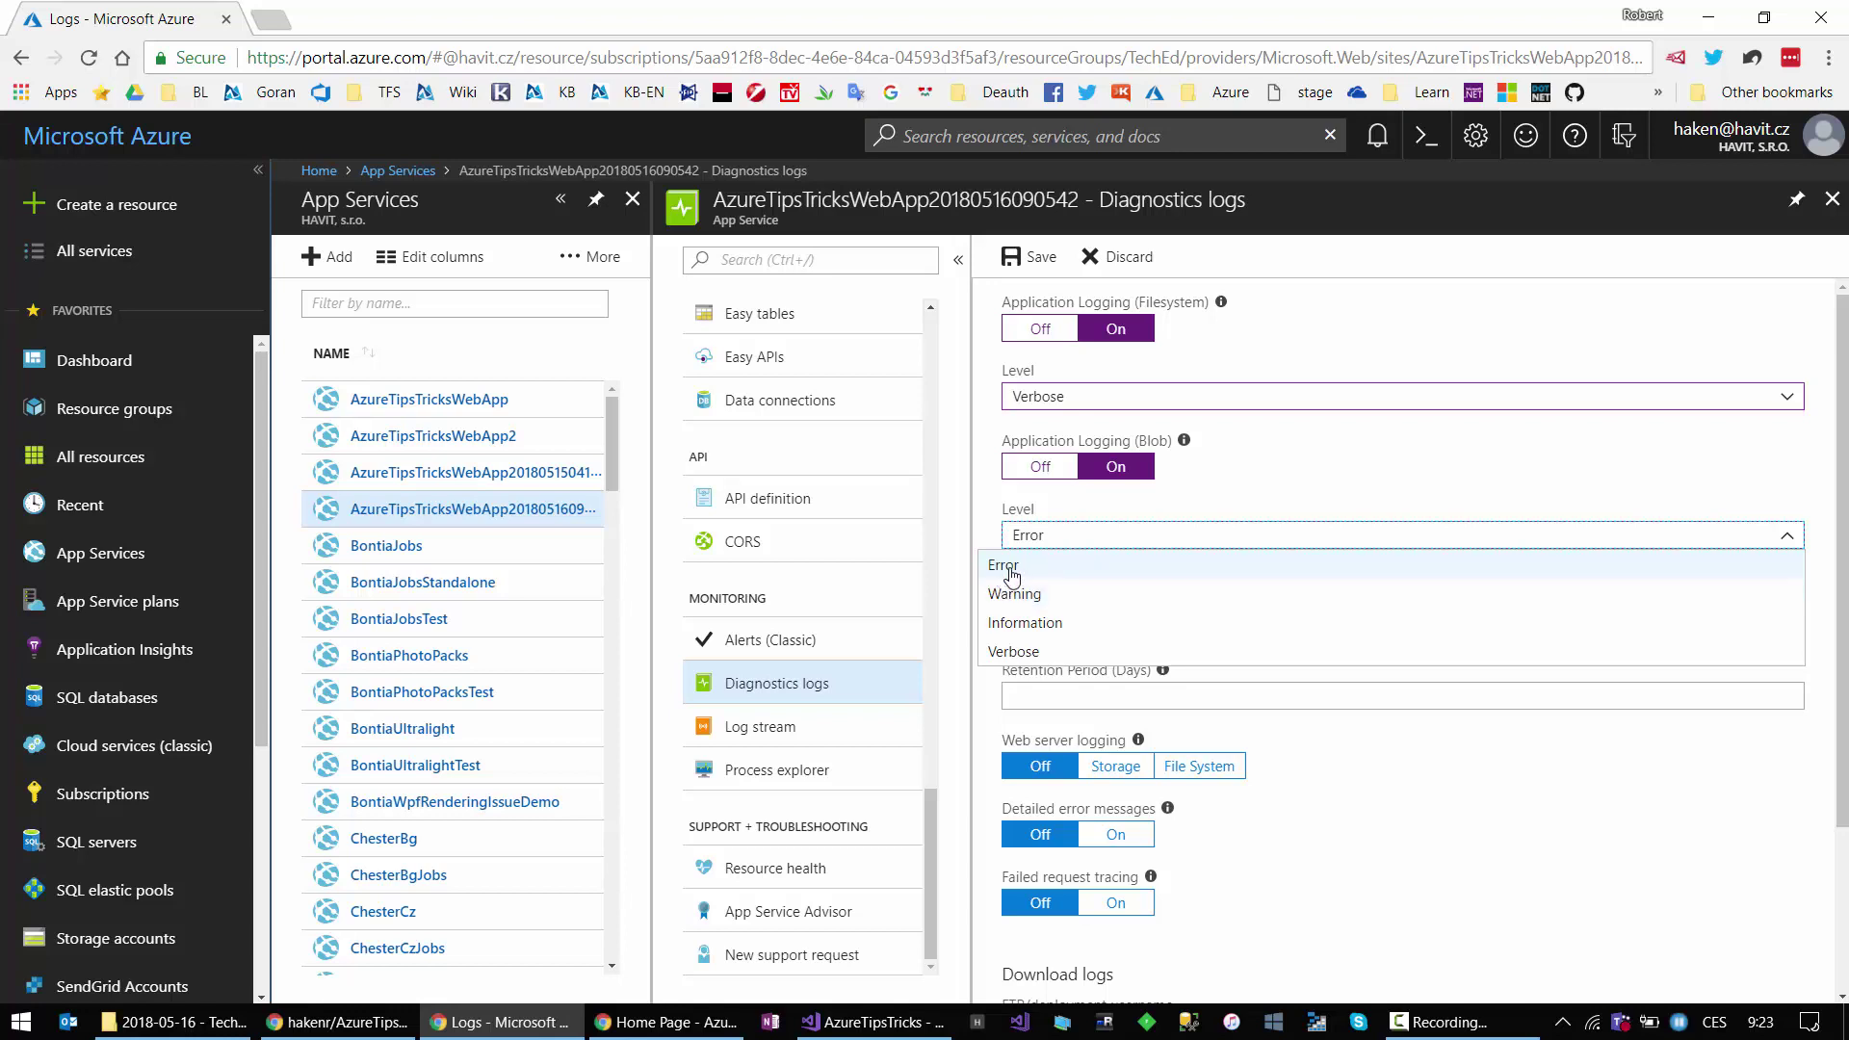
{"action": "left_click", "coordinate": [1221, 473]}
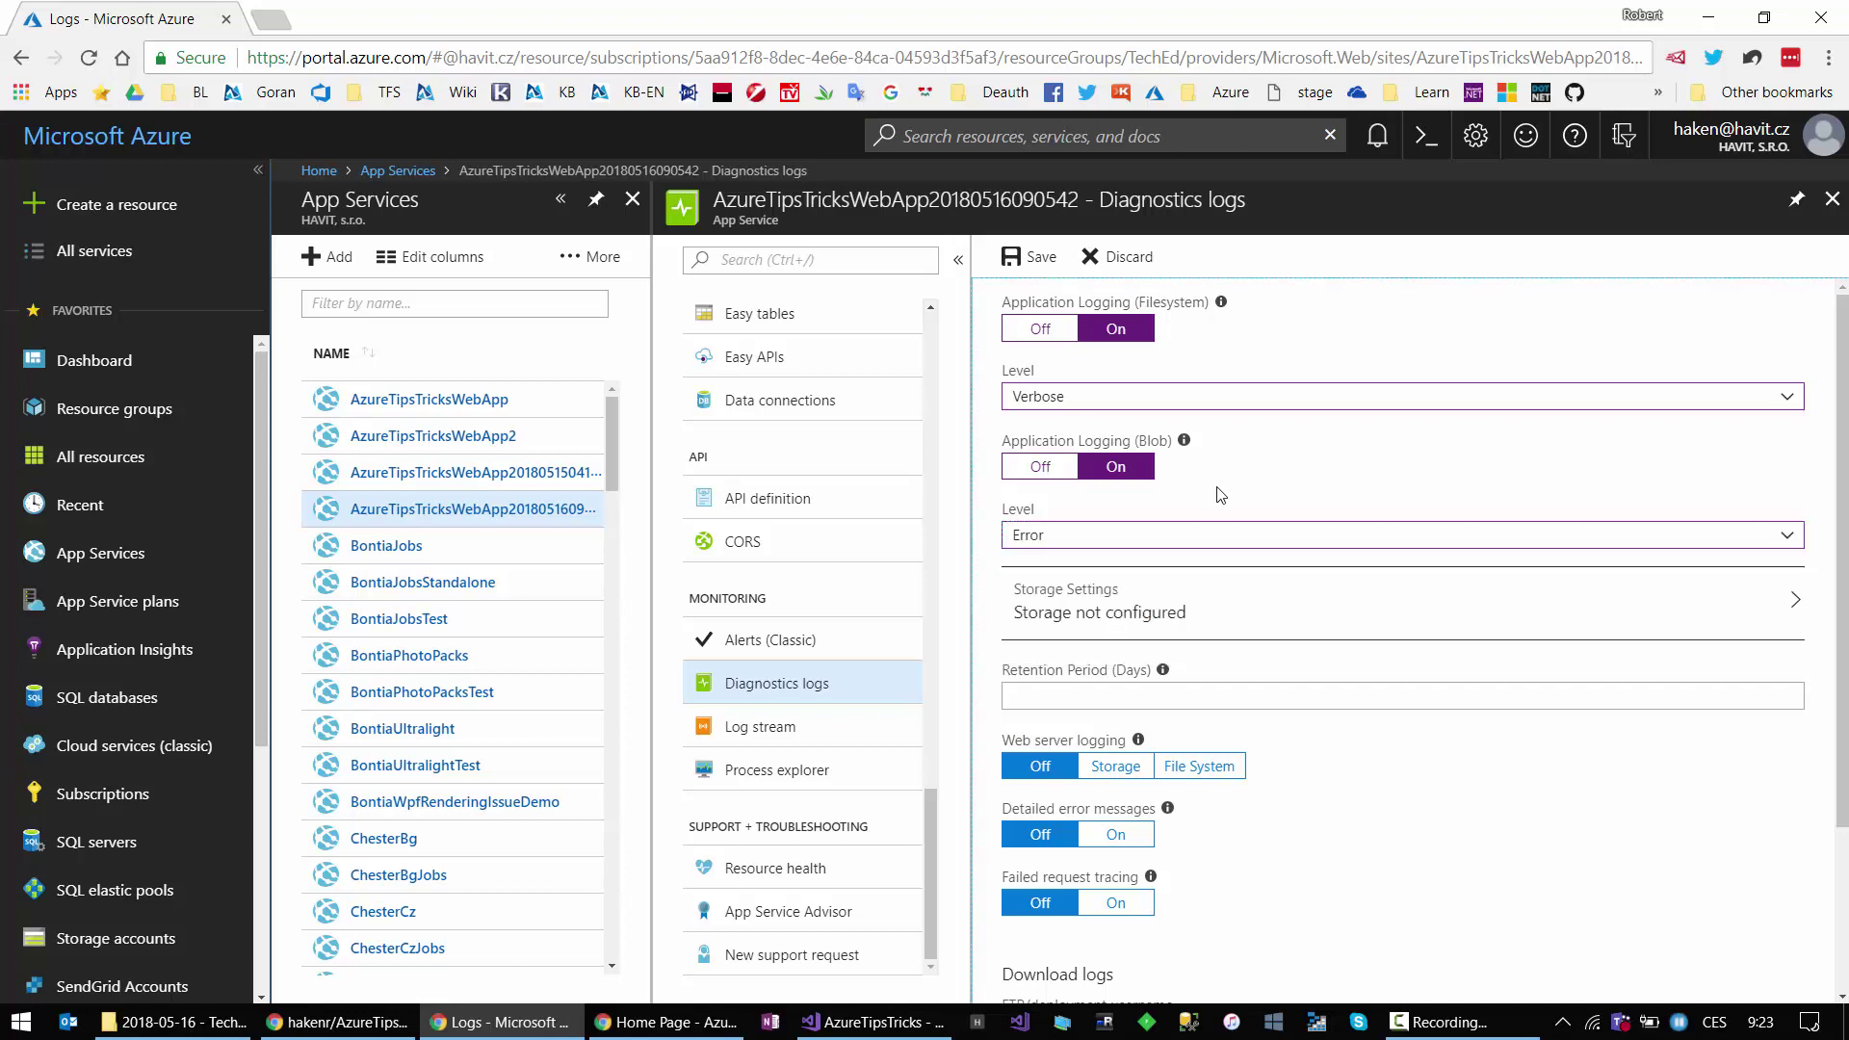
{"action": "left_click", "coordinate": [1058, 619]}
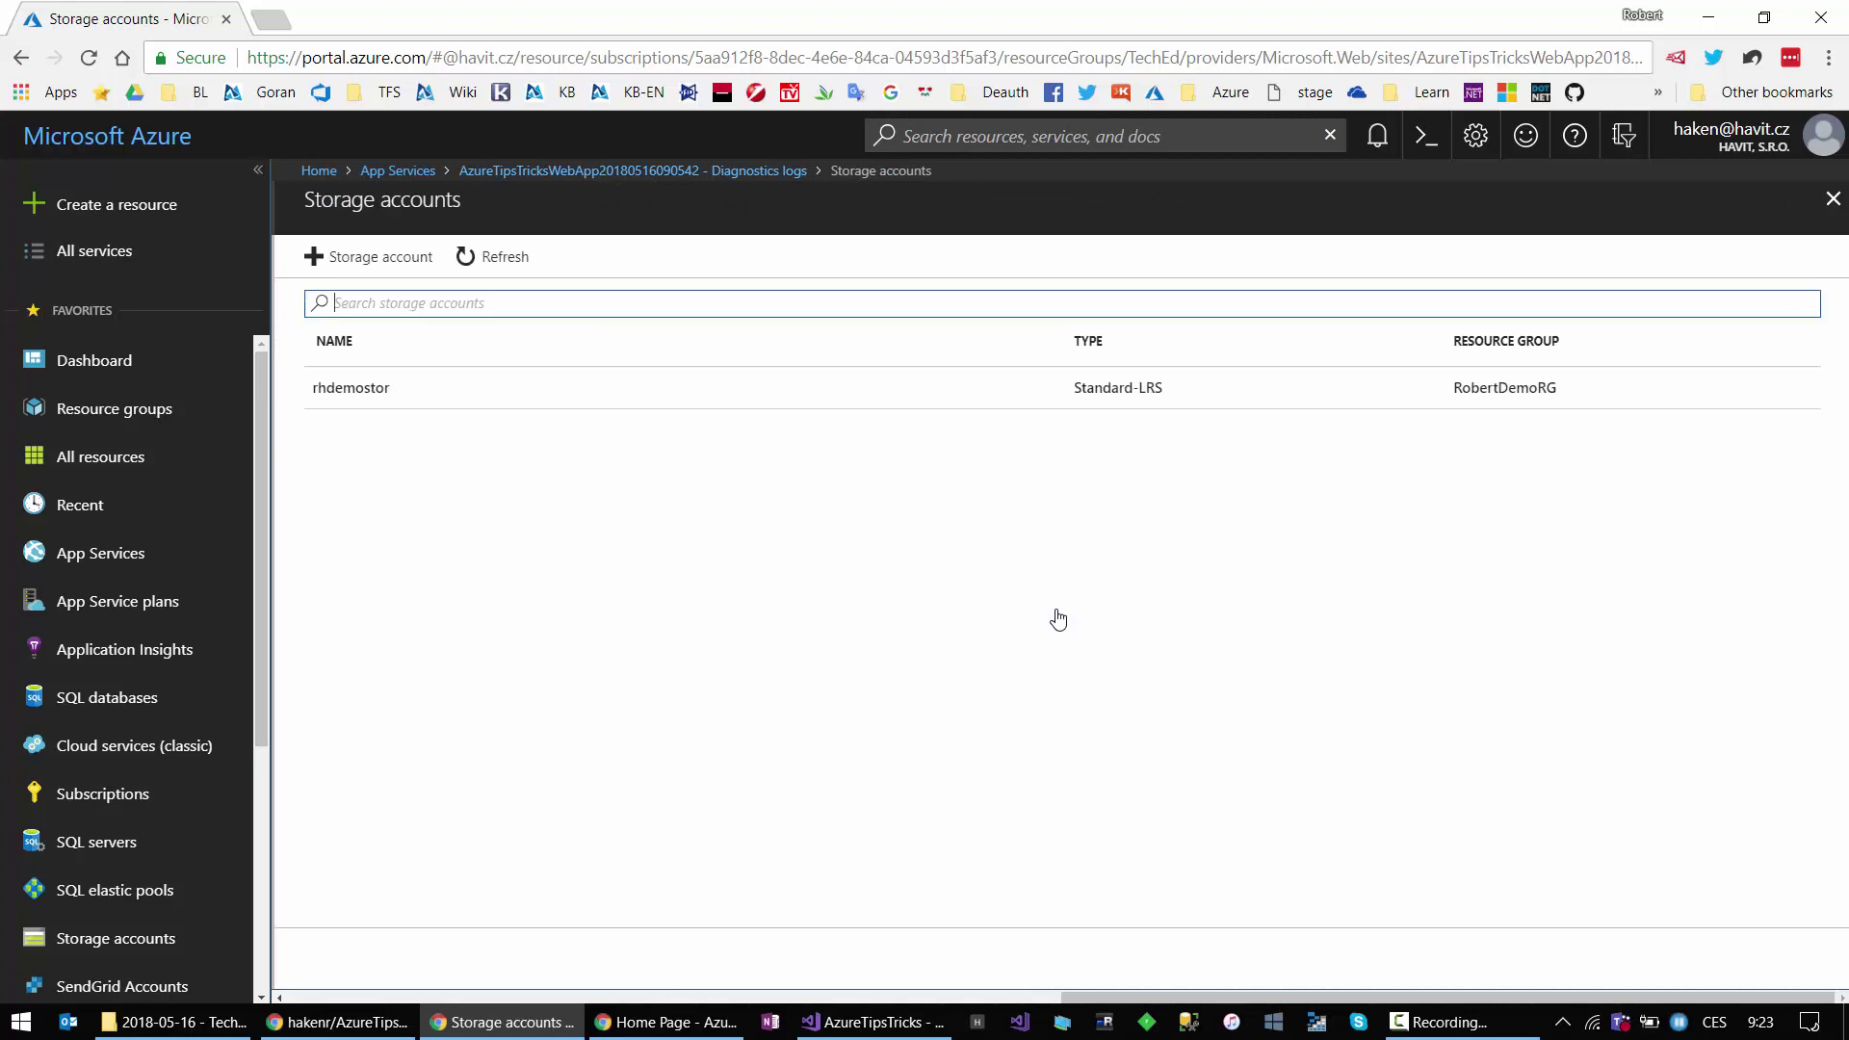
Step: Create a container named tech-ed with private access in the rhdemostor storage account
{"action": "left_click", "coordinate": [332, 395]}
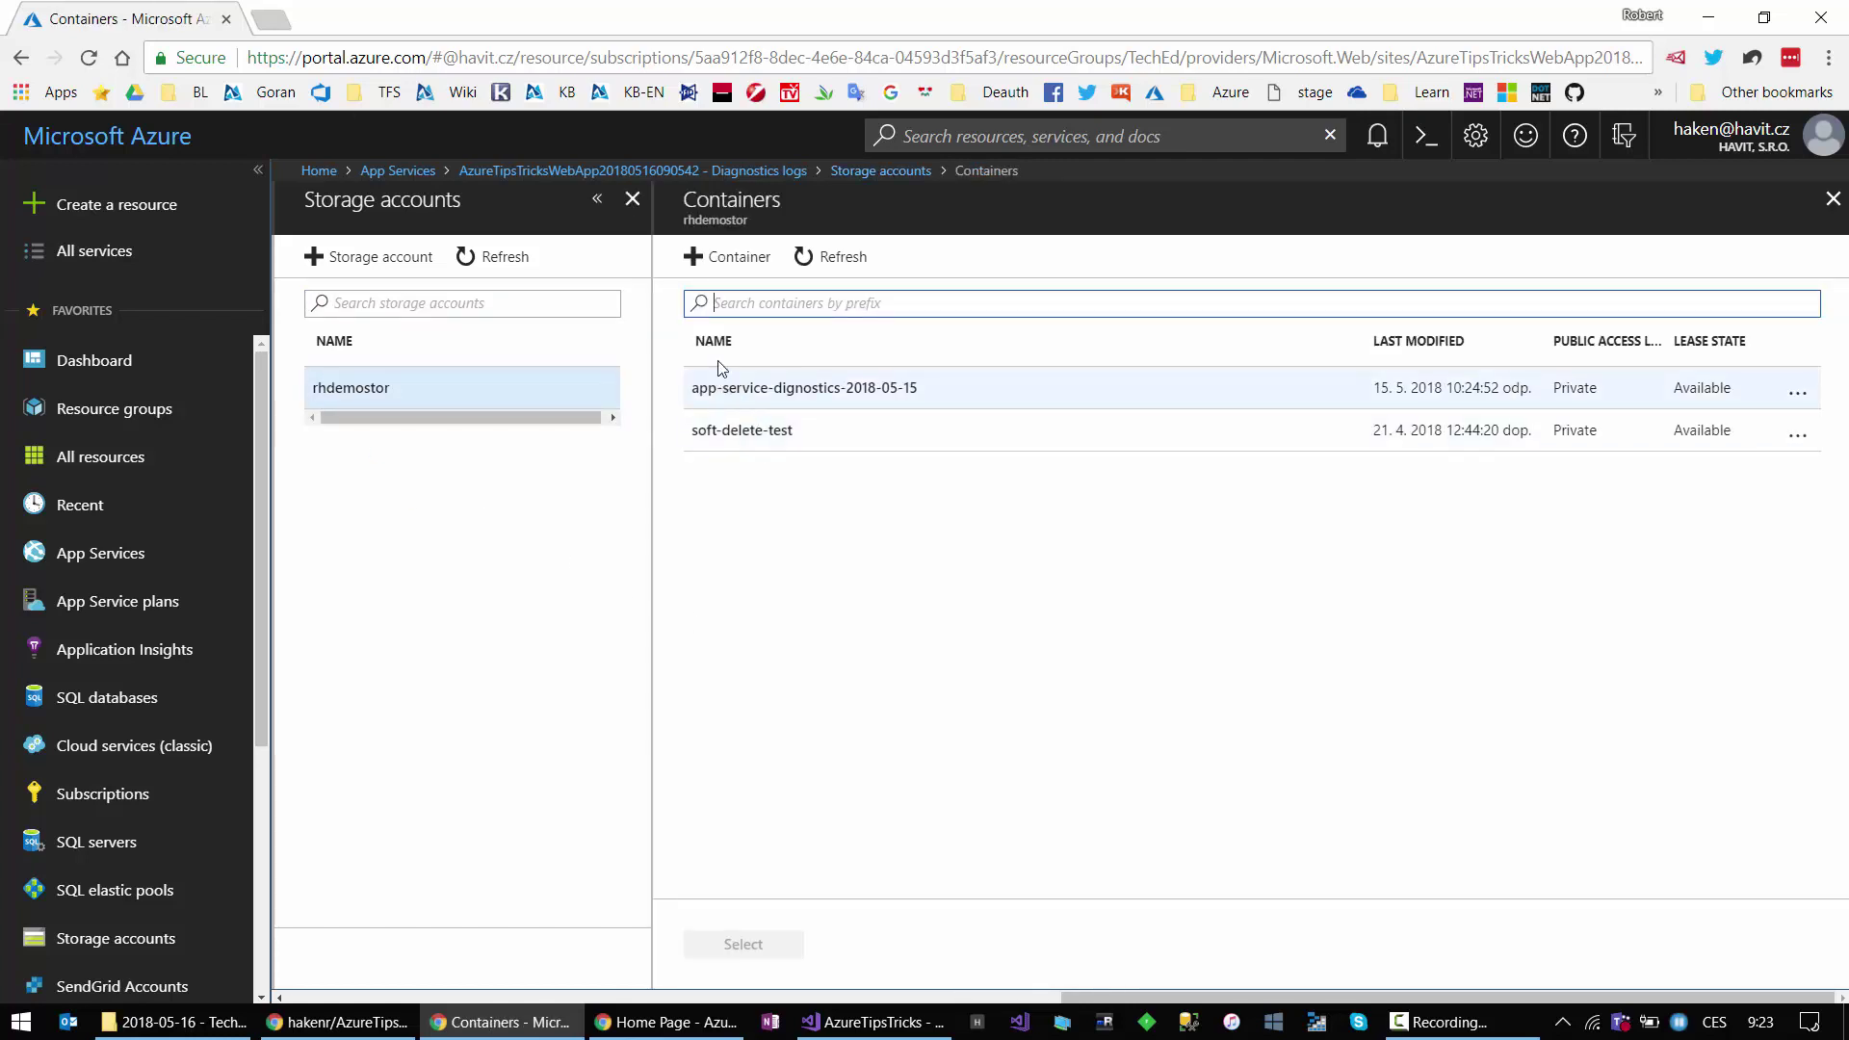
{"action": "left_click", "coordinate": [722, 256]}
{"action": "left_click", "coordinate": [715, 405]}
{"action": "type", "text": "a"}
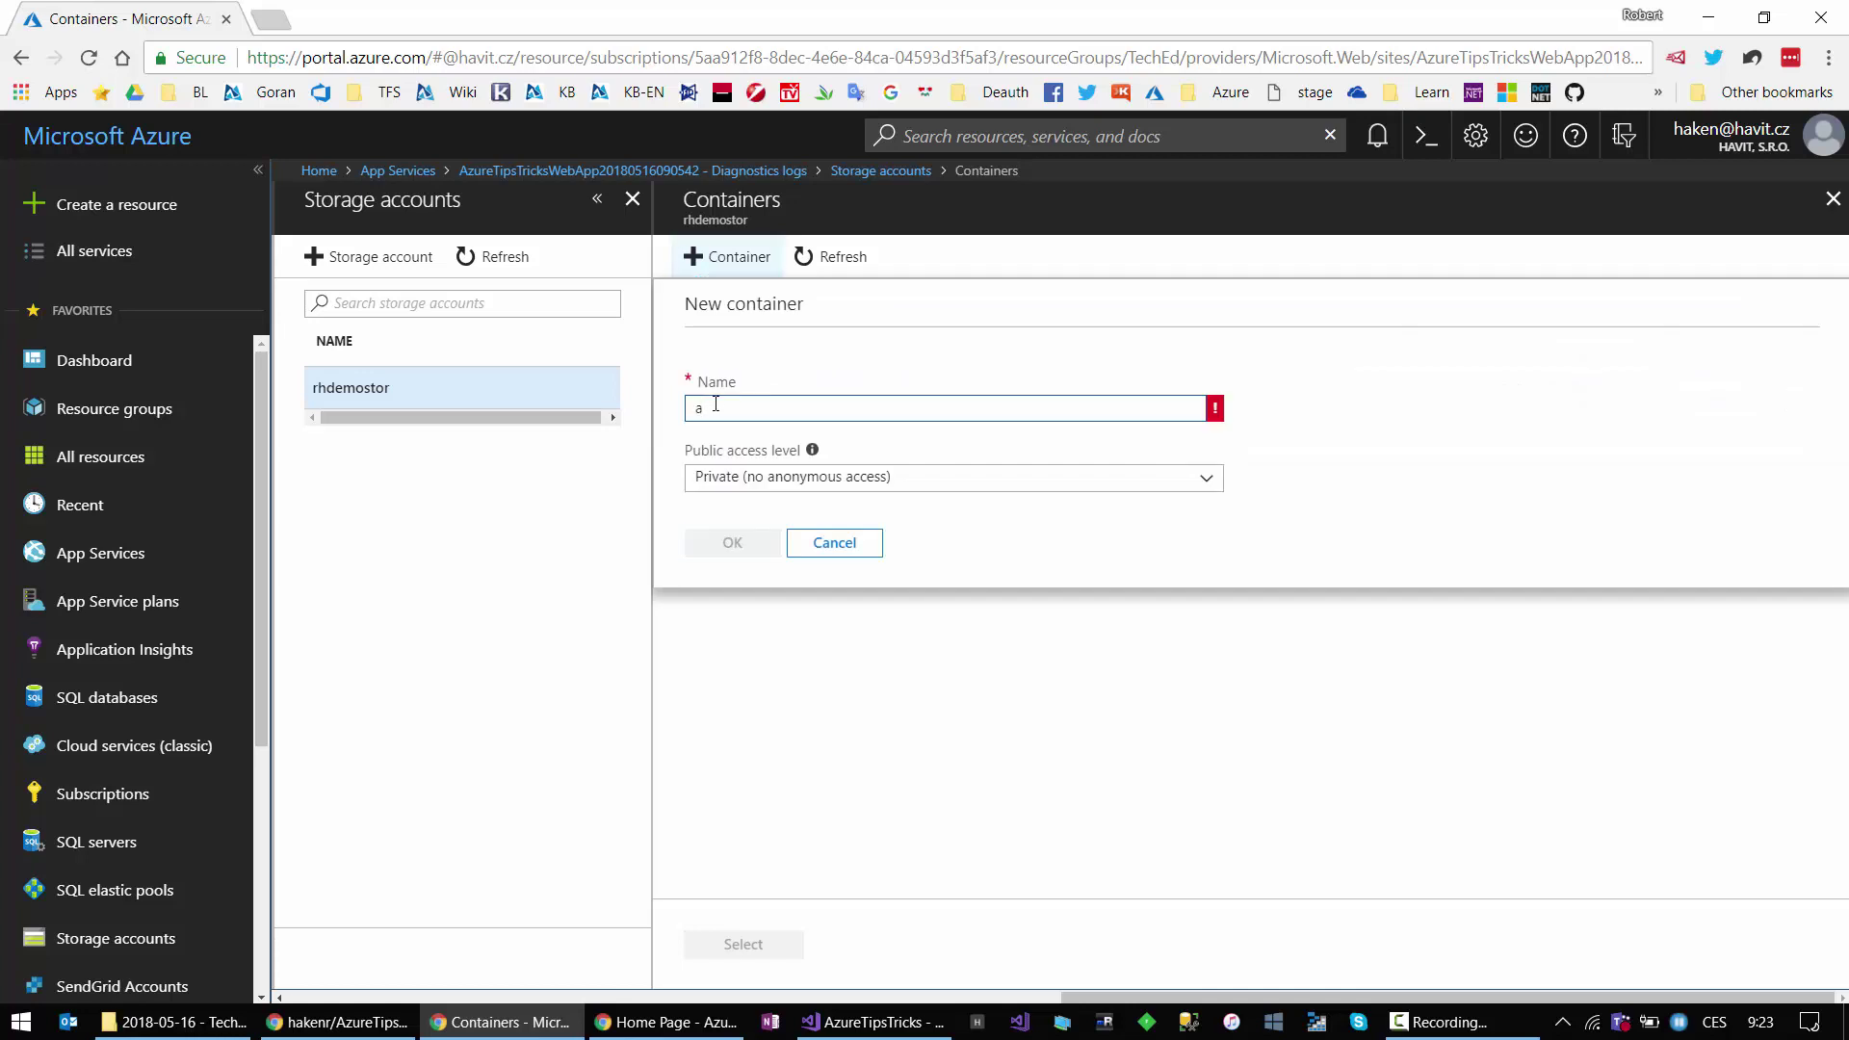
{"action": "type", "text": "pp-service"}
{"action": "key", "text": "BackSpace"}
{"action": "key", "text": "BackSpace"}
{"action": "key", "text": "BackSpace"}
{"action": "key", "text": "BackSpace"}
{"action": "key", "text": "BackSpace"}
{"action": "key", "text": "BackSpace"}
{"action": "key", "text": "BackSpace"}
{"action": "key", "text": "BackSpace"}
{"action": "key", "text": "BackSpace"}
{"action": "key", "text": "BackSpace"}
{"action": "key", "text": "BackSpace"}
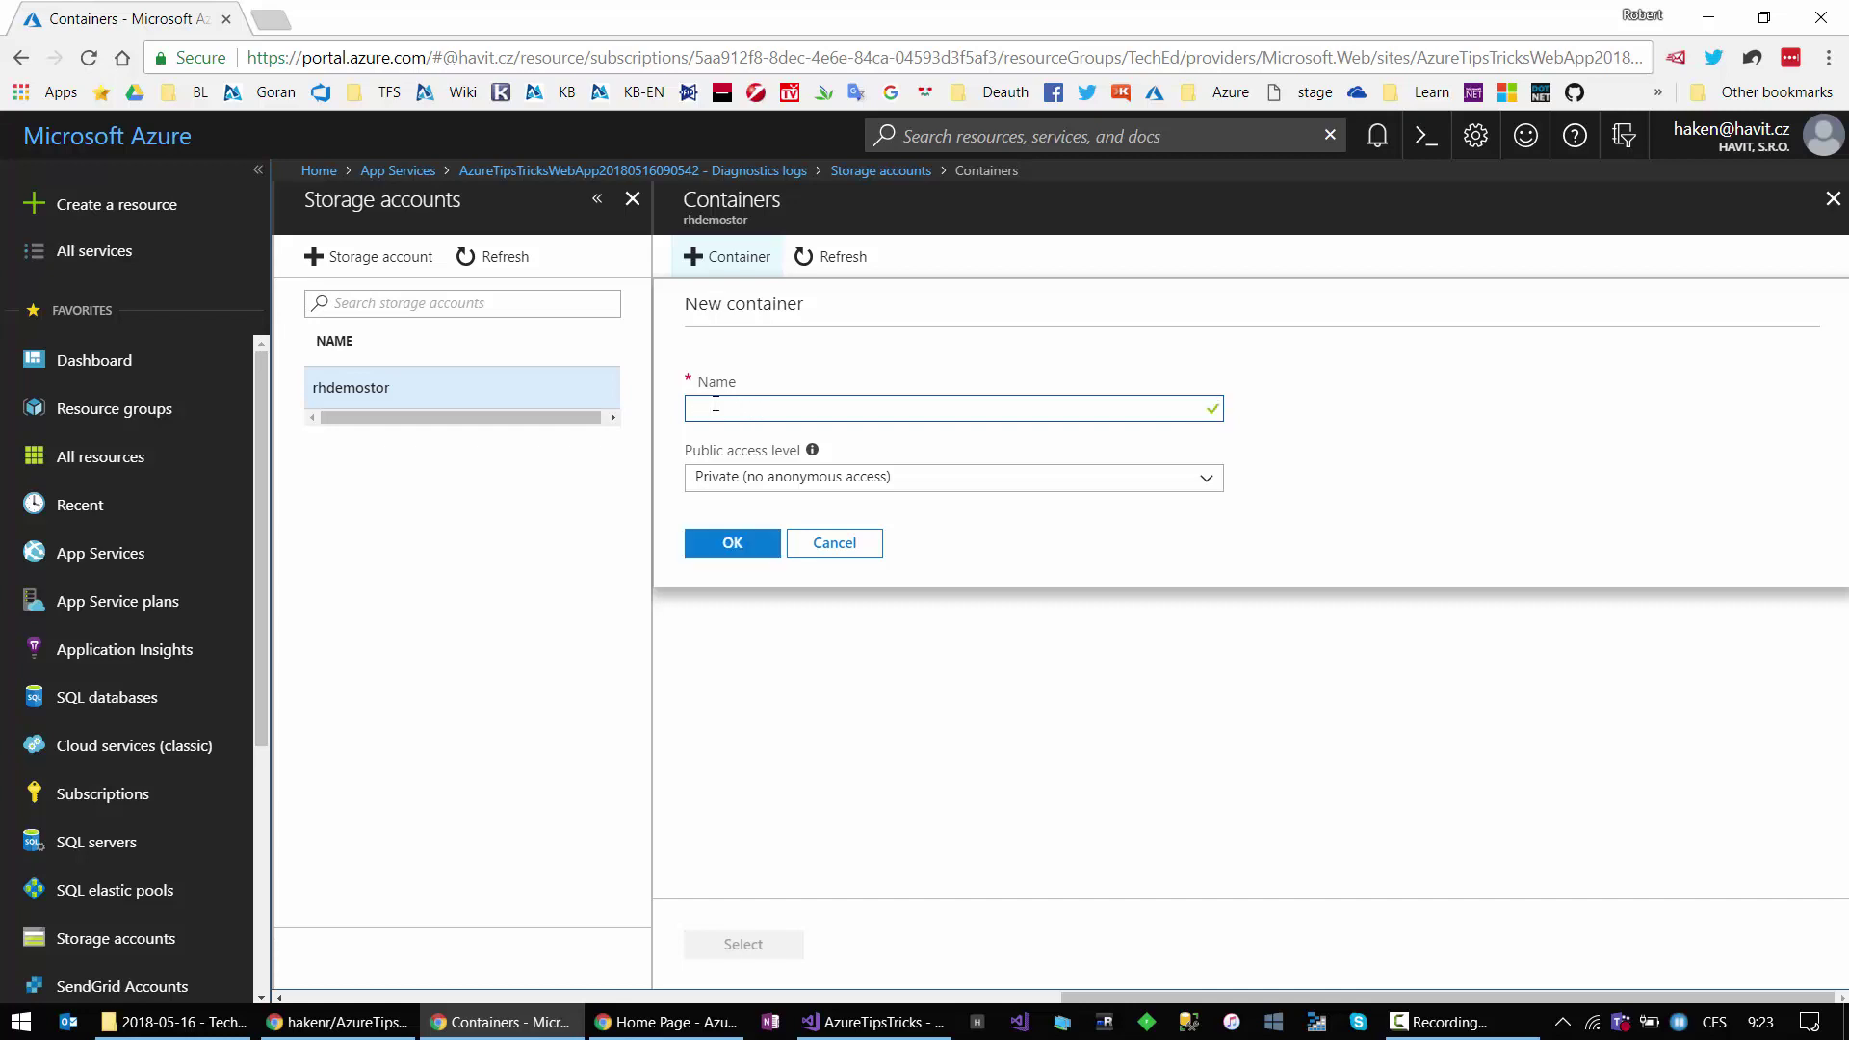
{"action": "type", "text": "ye"}
{"action": "key", "text": "BackSpace"}
{"action": "key", "text": "BackSpace"}
{"action": "type", "text": "tech-ed"}
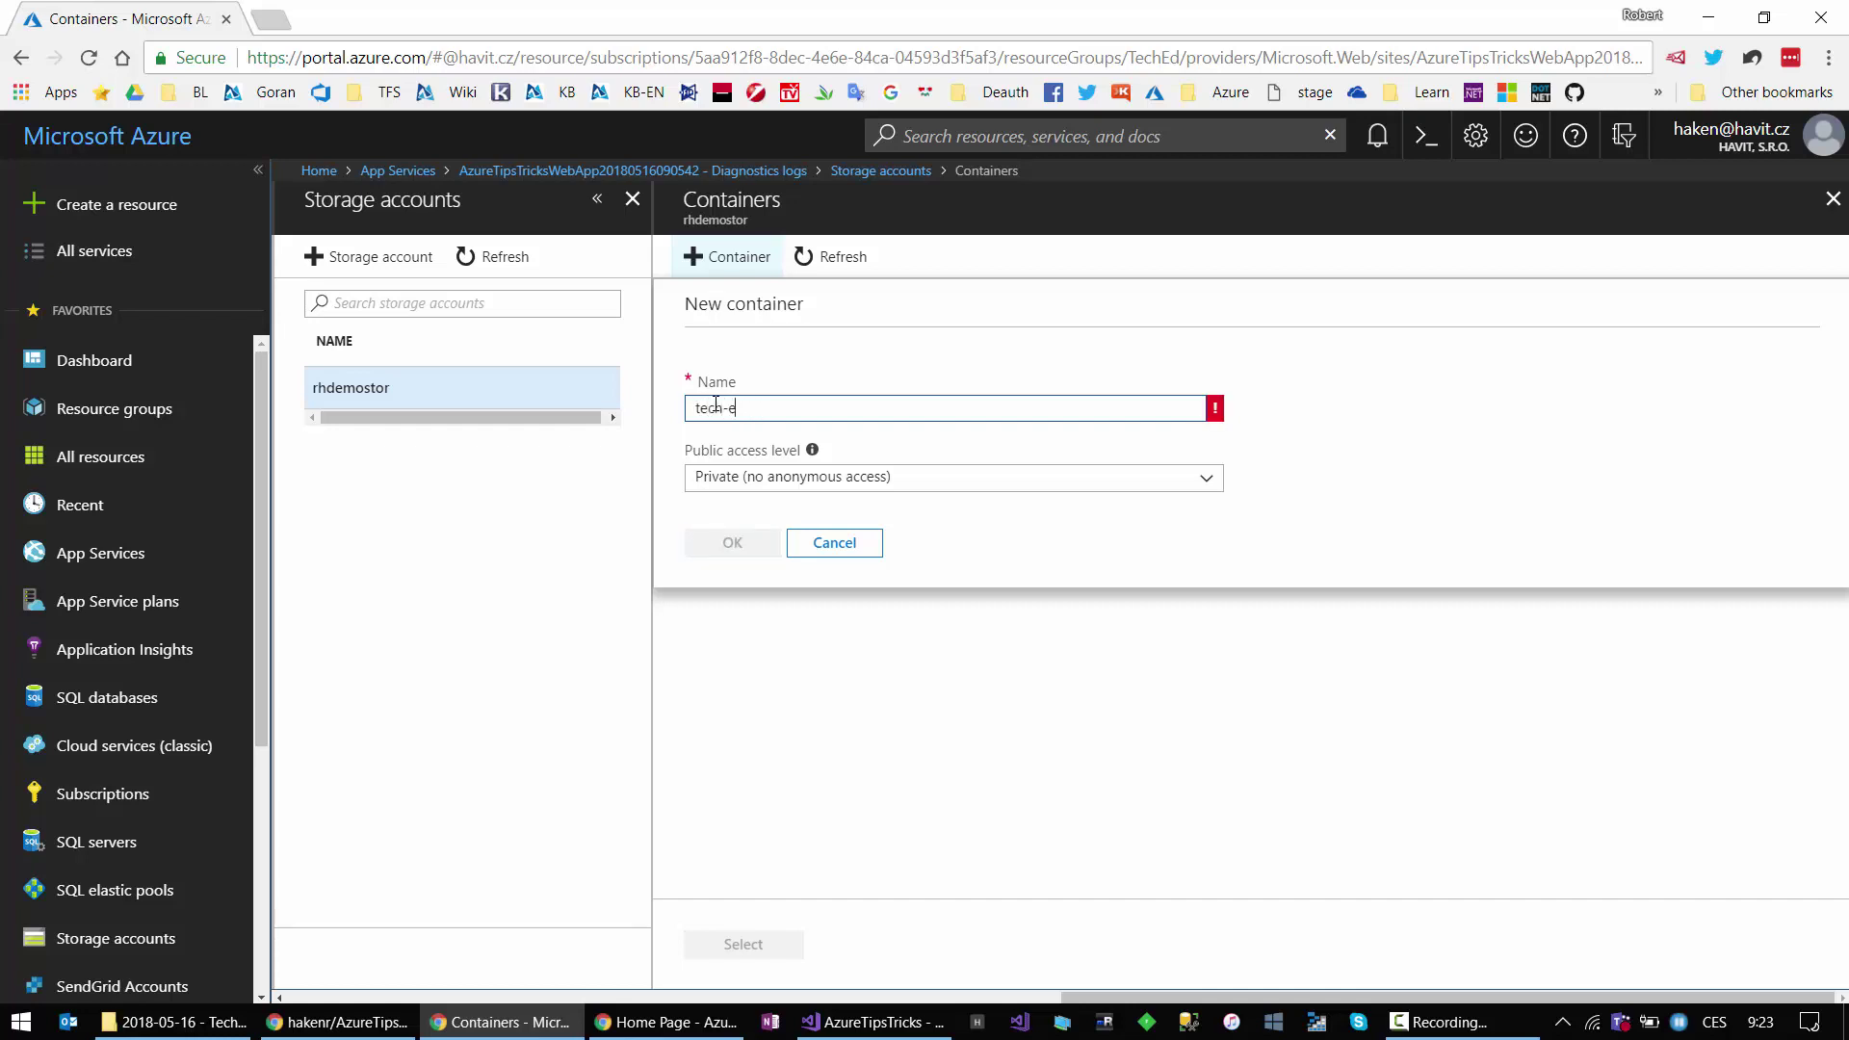
{"action": "left_click", "coordinate": [733, 542]}
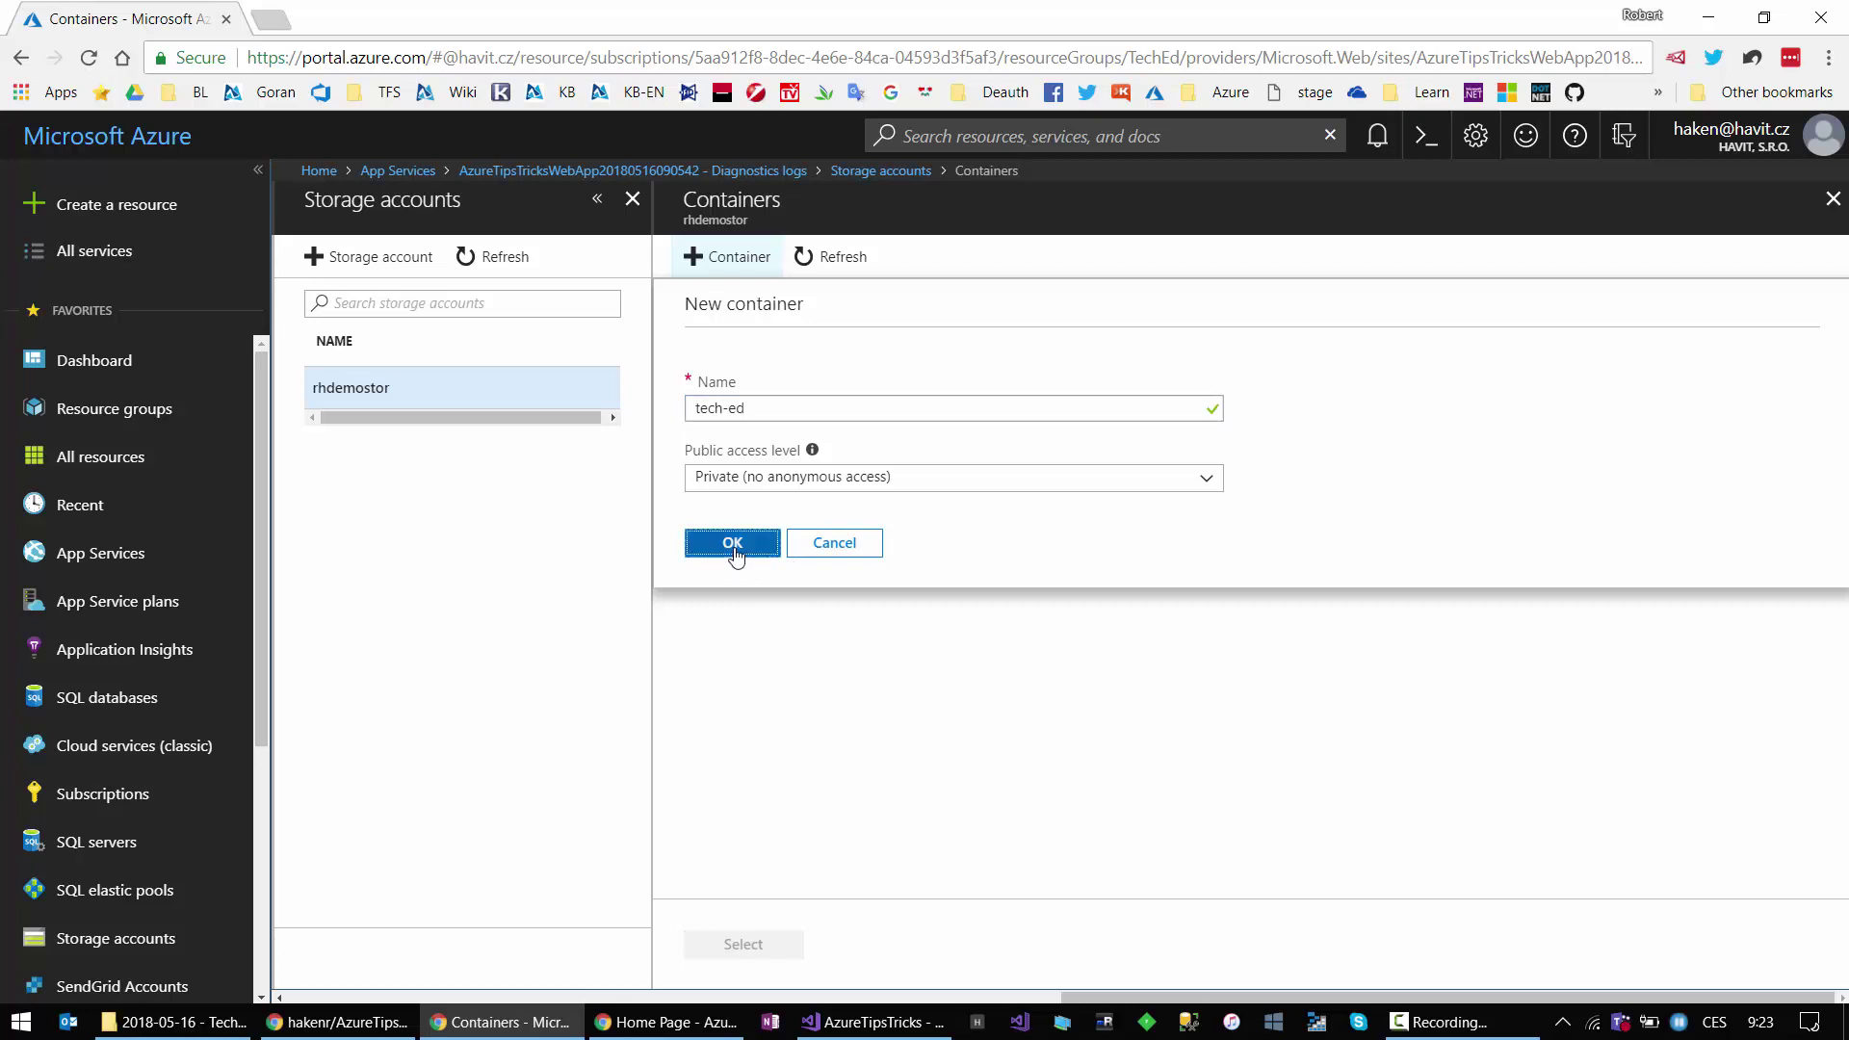
Step: Choose the tech-ed container as the blob log storage and set its retention period to 100 days
{"action": "left_click", "coordinate": [722, 474]}
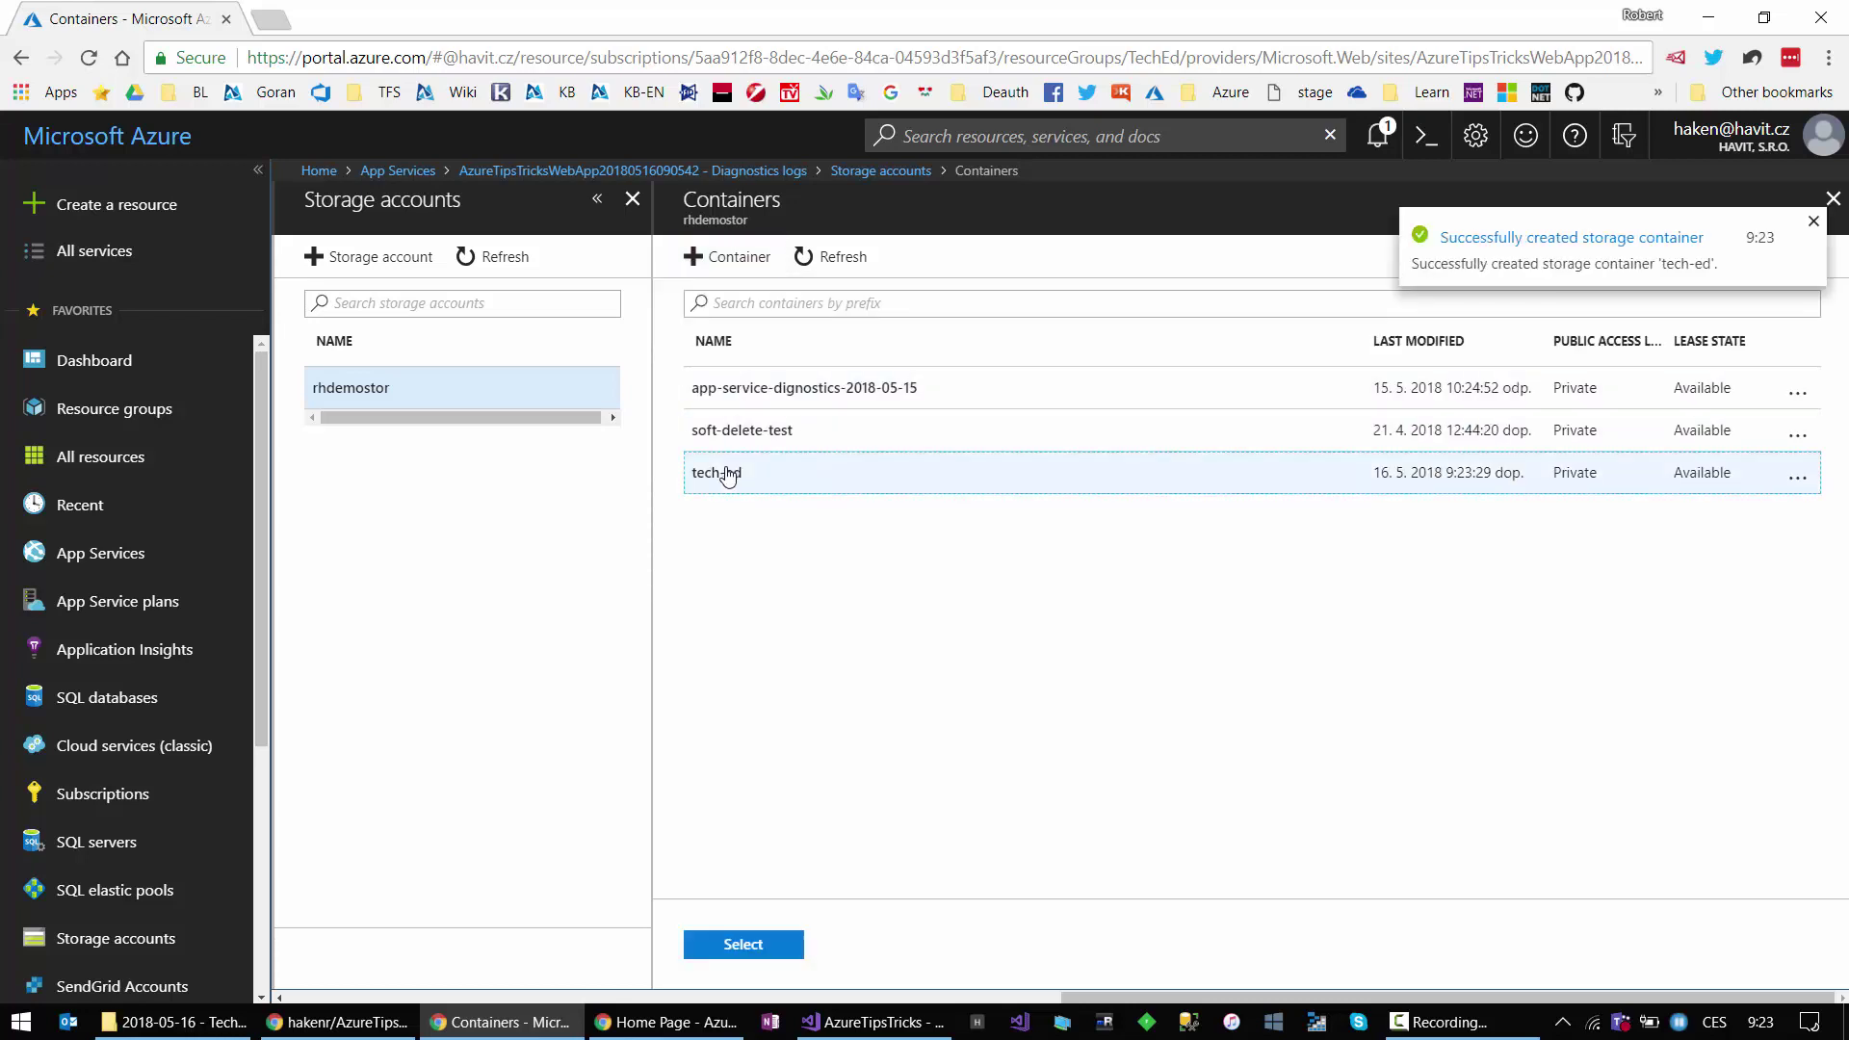
{"action": "left_click", "coordinate": [755, 945]}
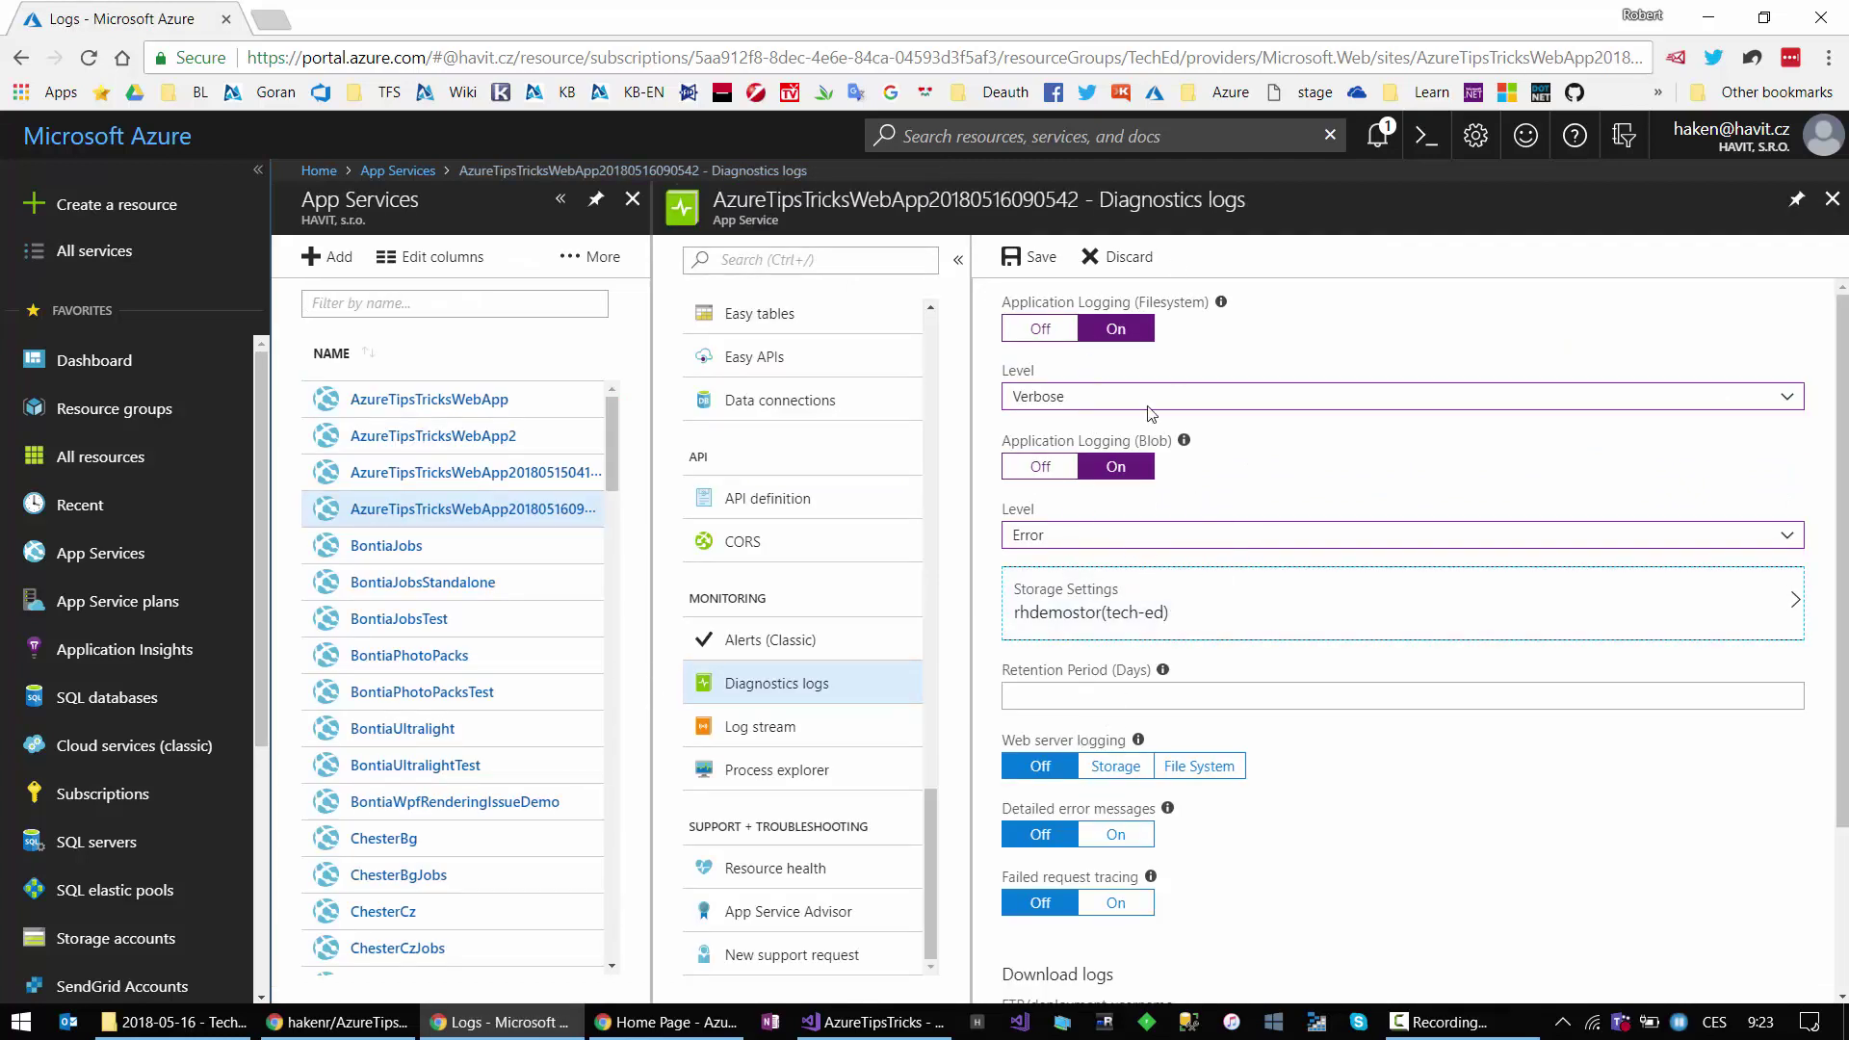
{"action": "left_click", "coordinate": [1060, 697]}
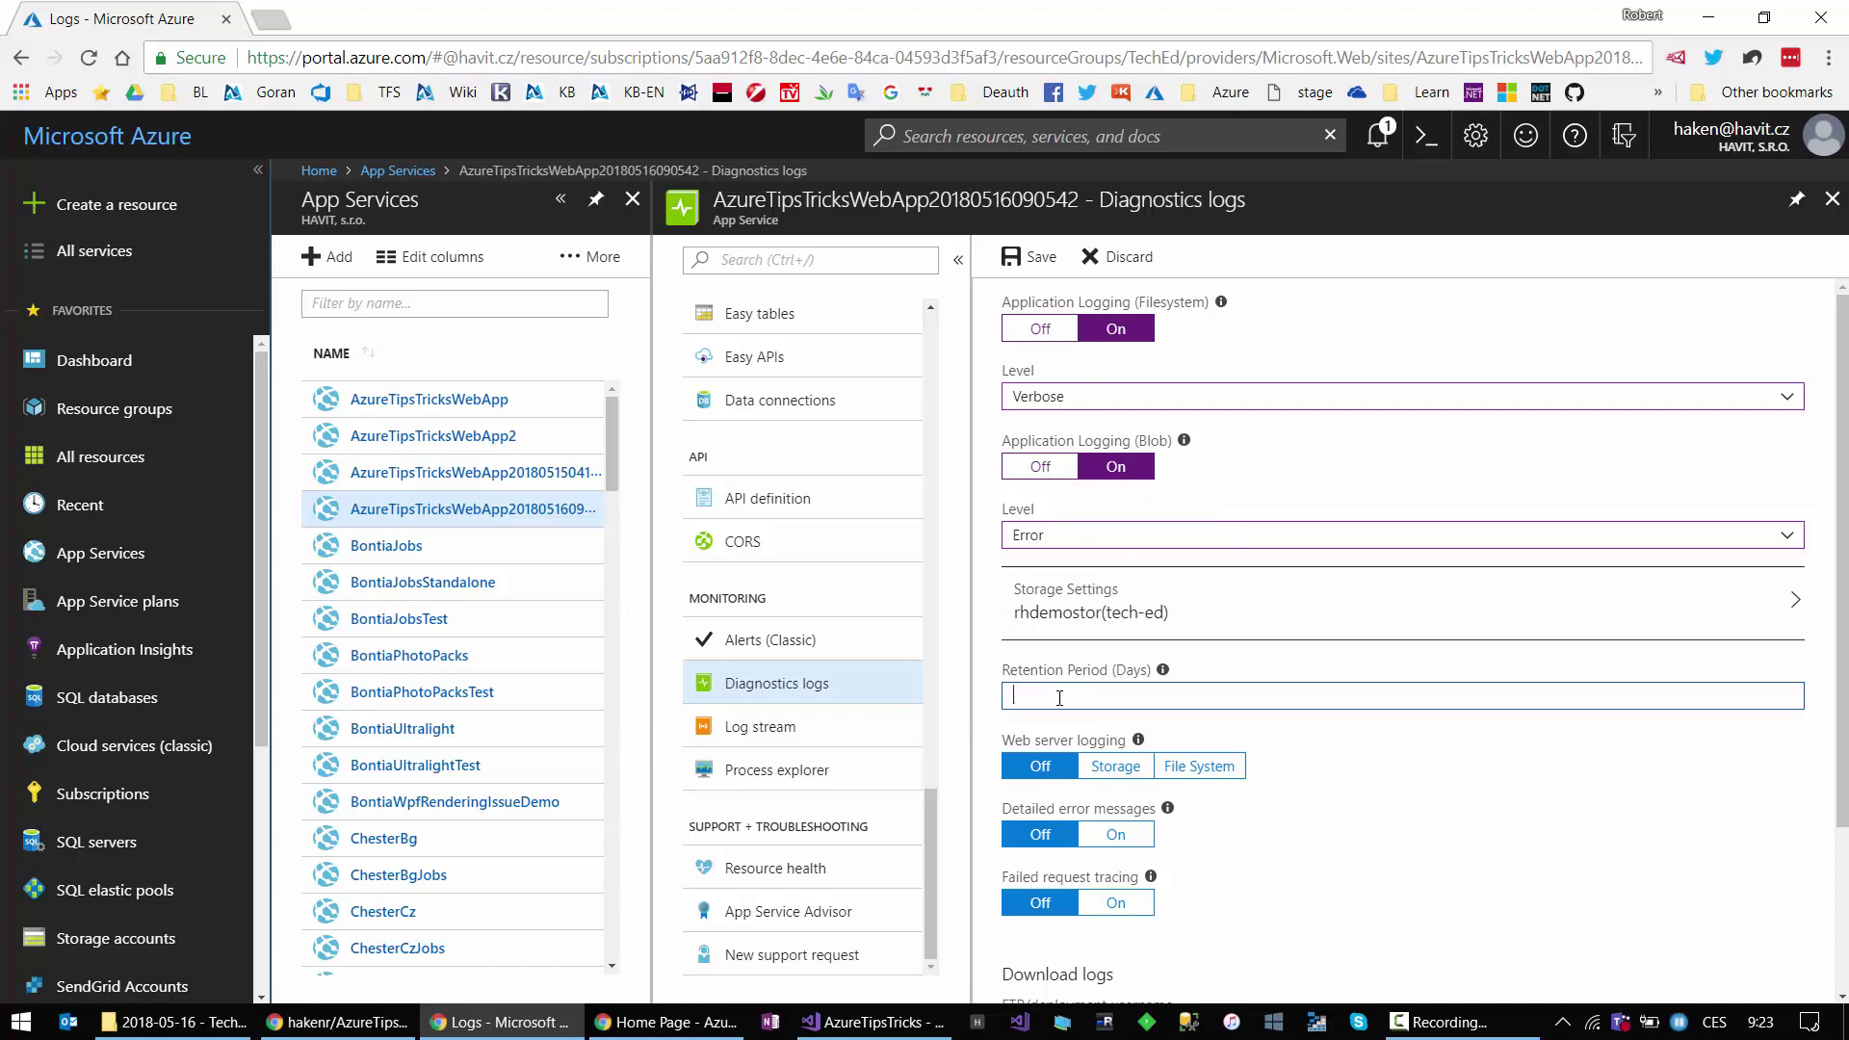
{"action": "type", "text": "100"}
Step: Set web server logging to File System with a quota of 100 MB and a retention period of 100 days
{"action": "scroll", "coordinate": [1310, 824], "scroll_direction": "down", "scroll_amount": 2}
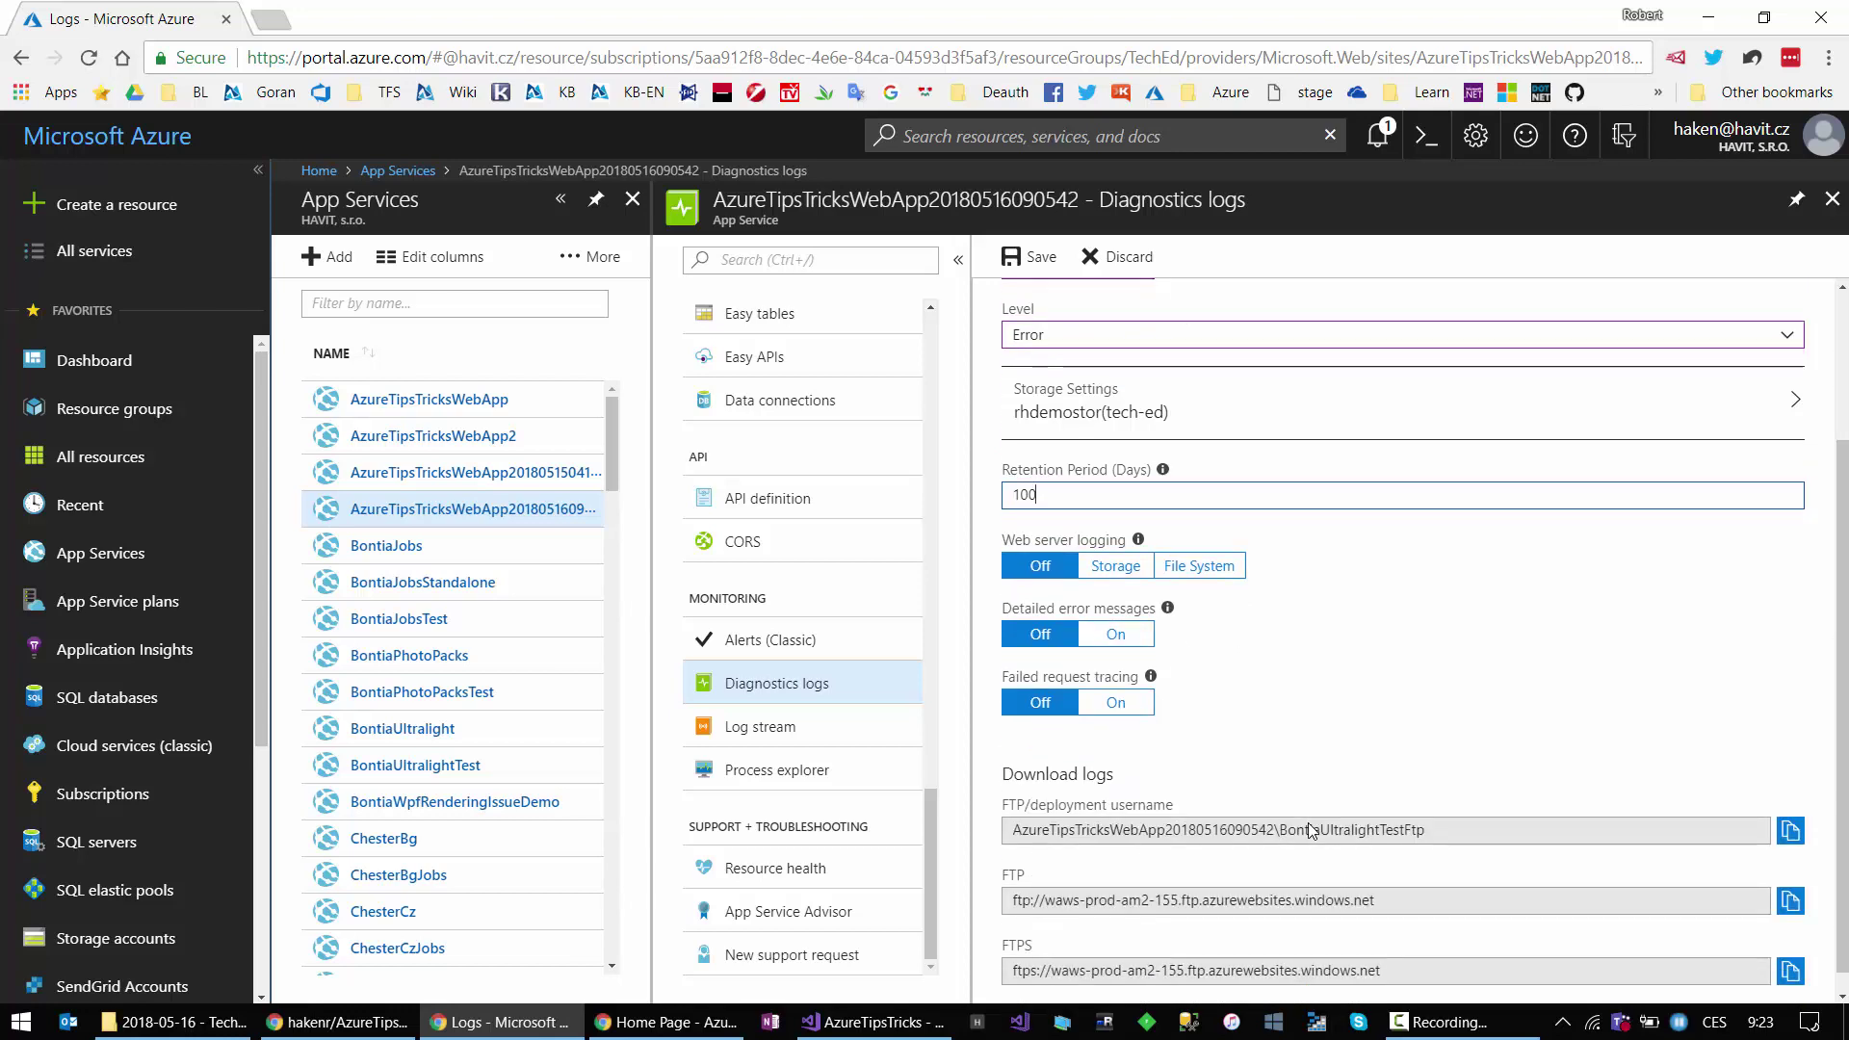
{"action": "scroll", "coordinate": [1307, 823], "scroll_direction": "down", "scroll_amount": 1}
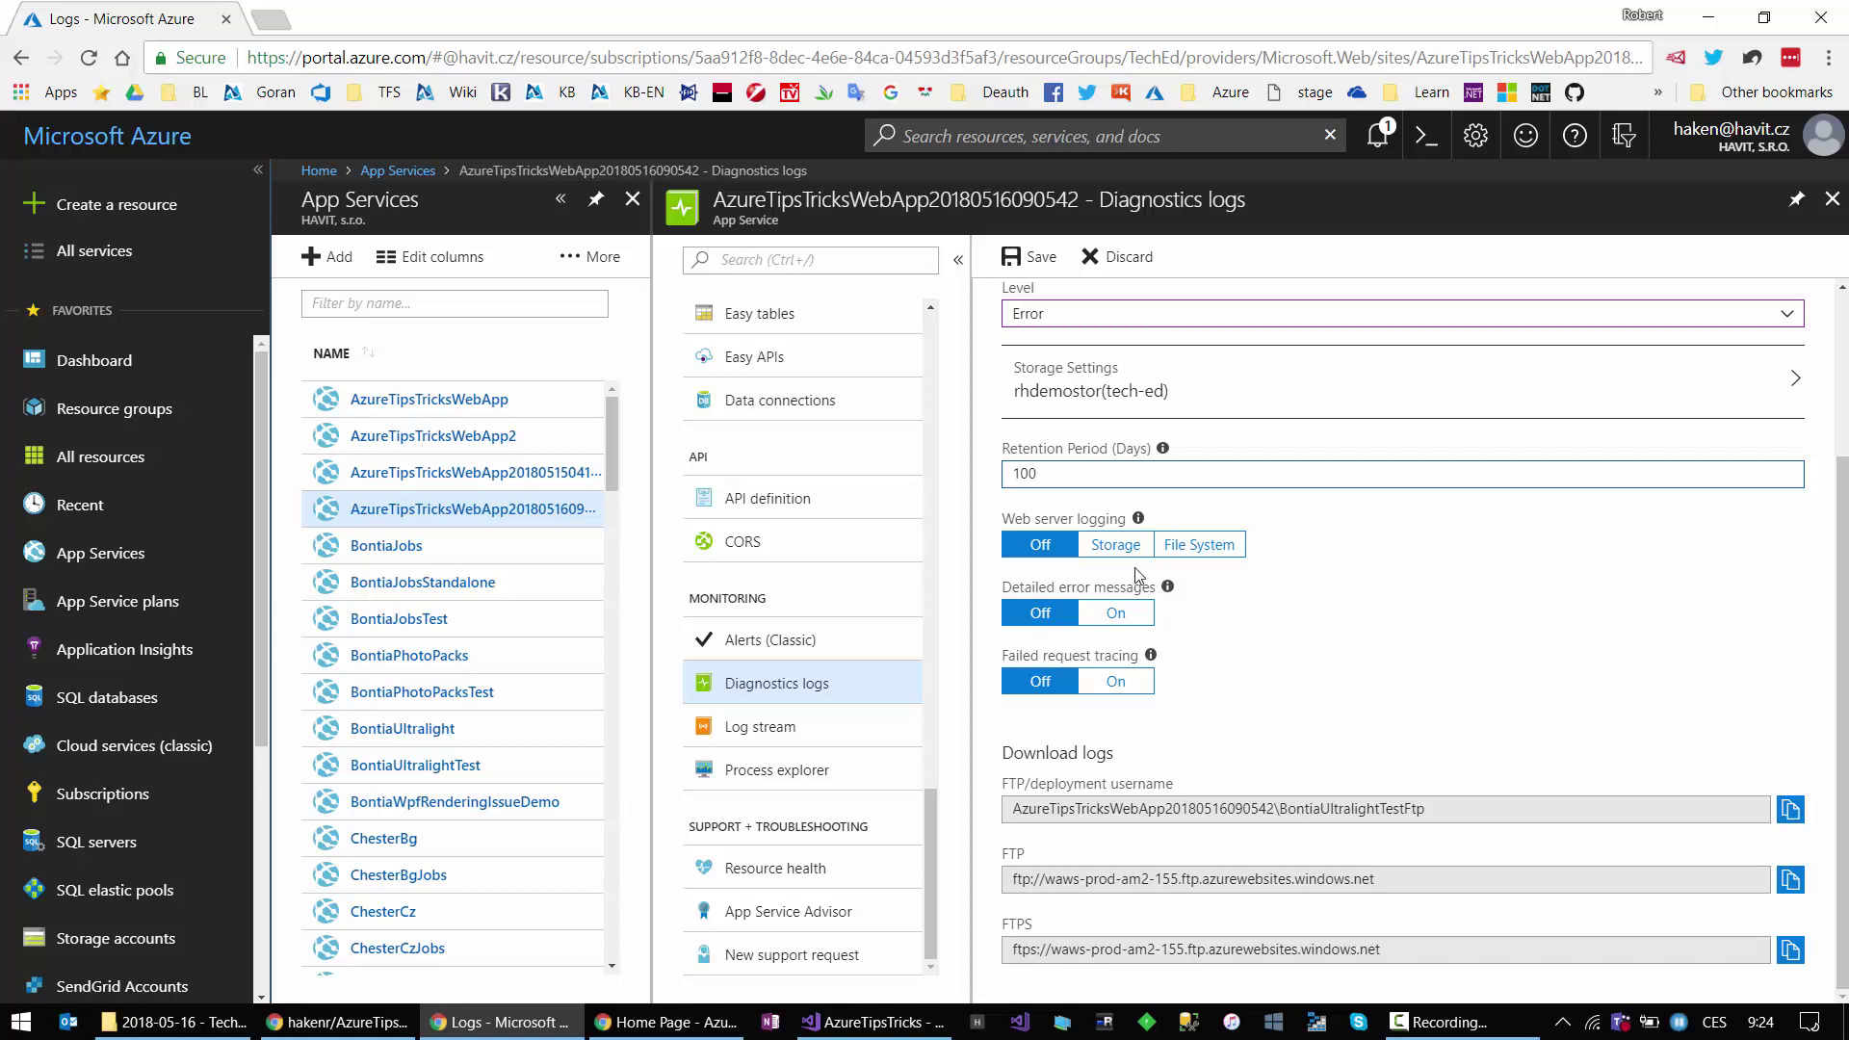
{"action": "left_click", "coordinate": [1177, 547]}
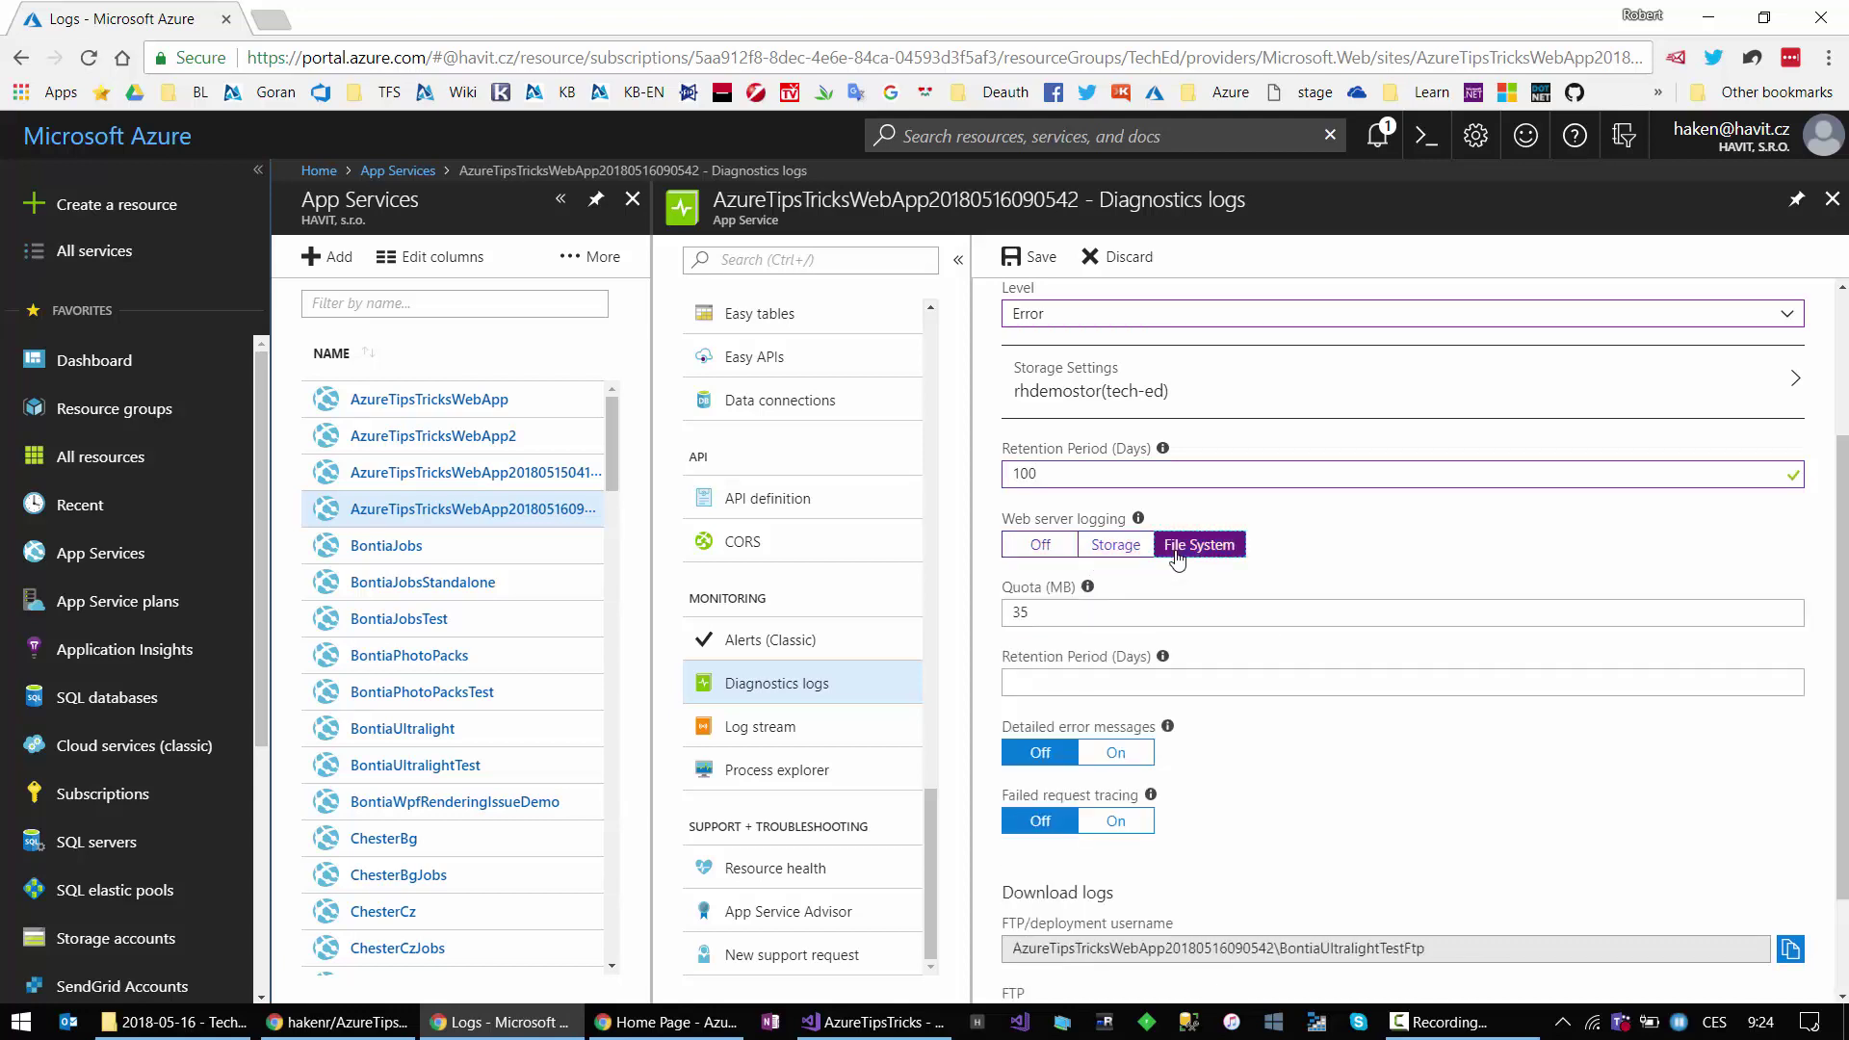
{"action": "left_click", "coordinate": [1059, 623]}
{"action": "key", "text": "BackSpace"}
{"action": "key", "text": "BackSpace"}
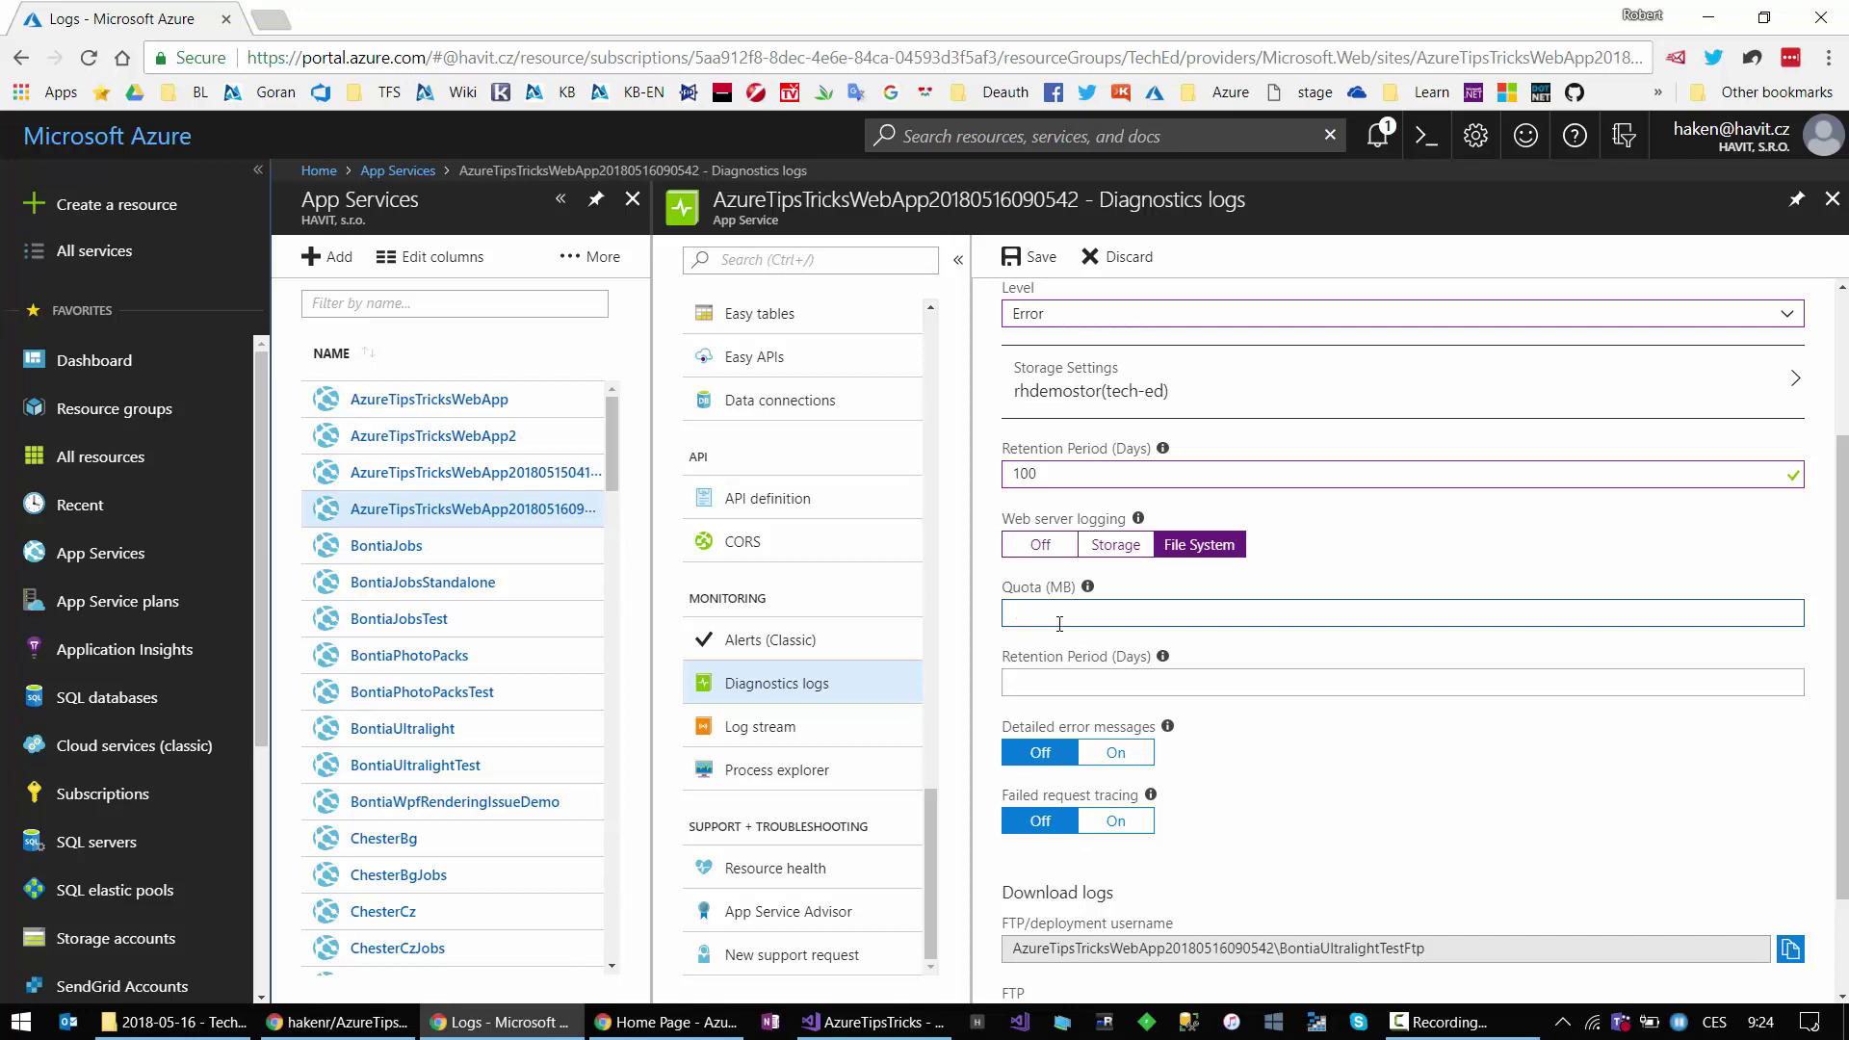
{"action": "type", "text": "100"}
{"action": "key", "text": "Tab"}
{"action": "type", "text": "100"}
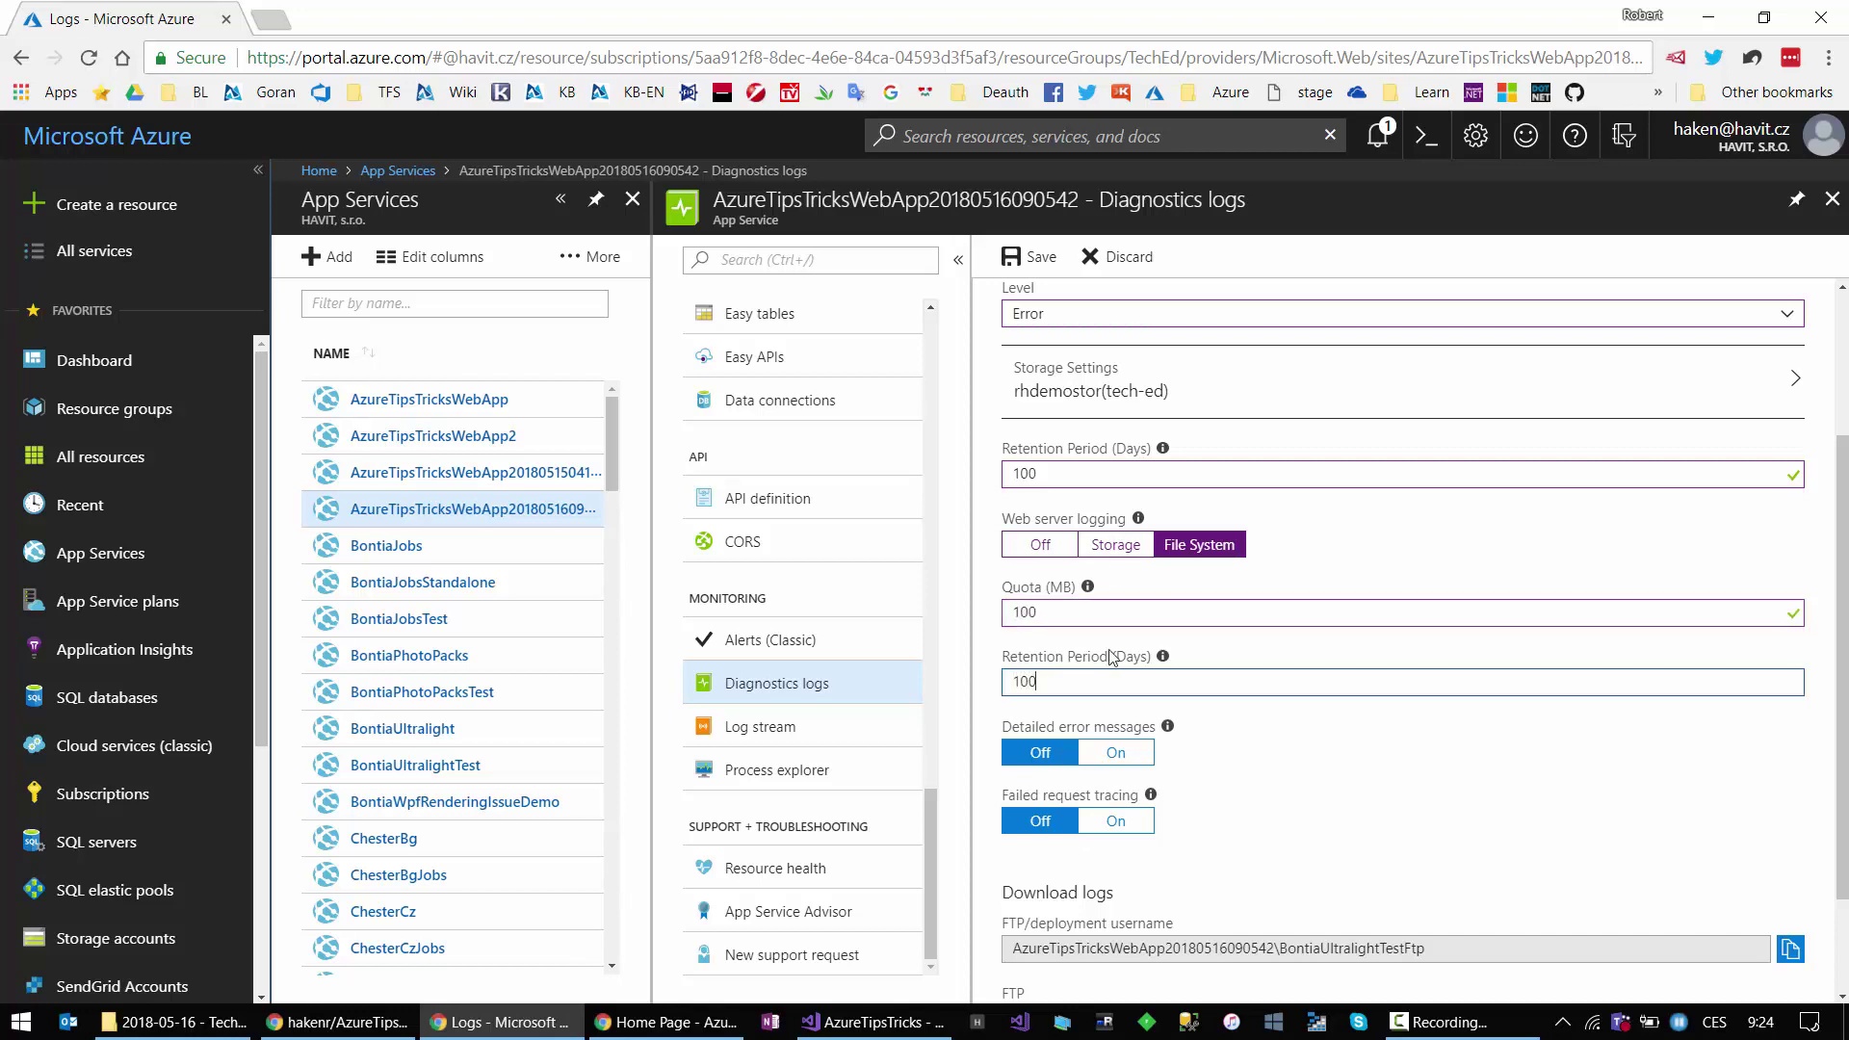
{"action": "left_click", "coordinate": [1261, 773]}
Step: Turn on detailed error messages and failed request tracing, and save the diagnostics log settings
{"action": "scroll", "coordinate": [1264, 780], "scroll_direction": "down", "scroll_amount": 2}
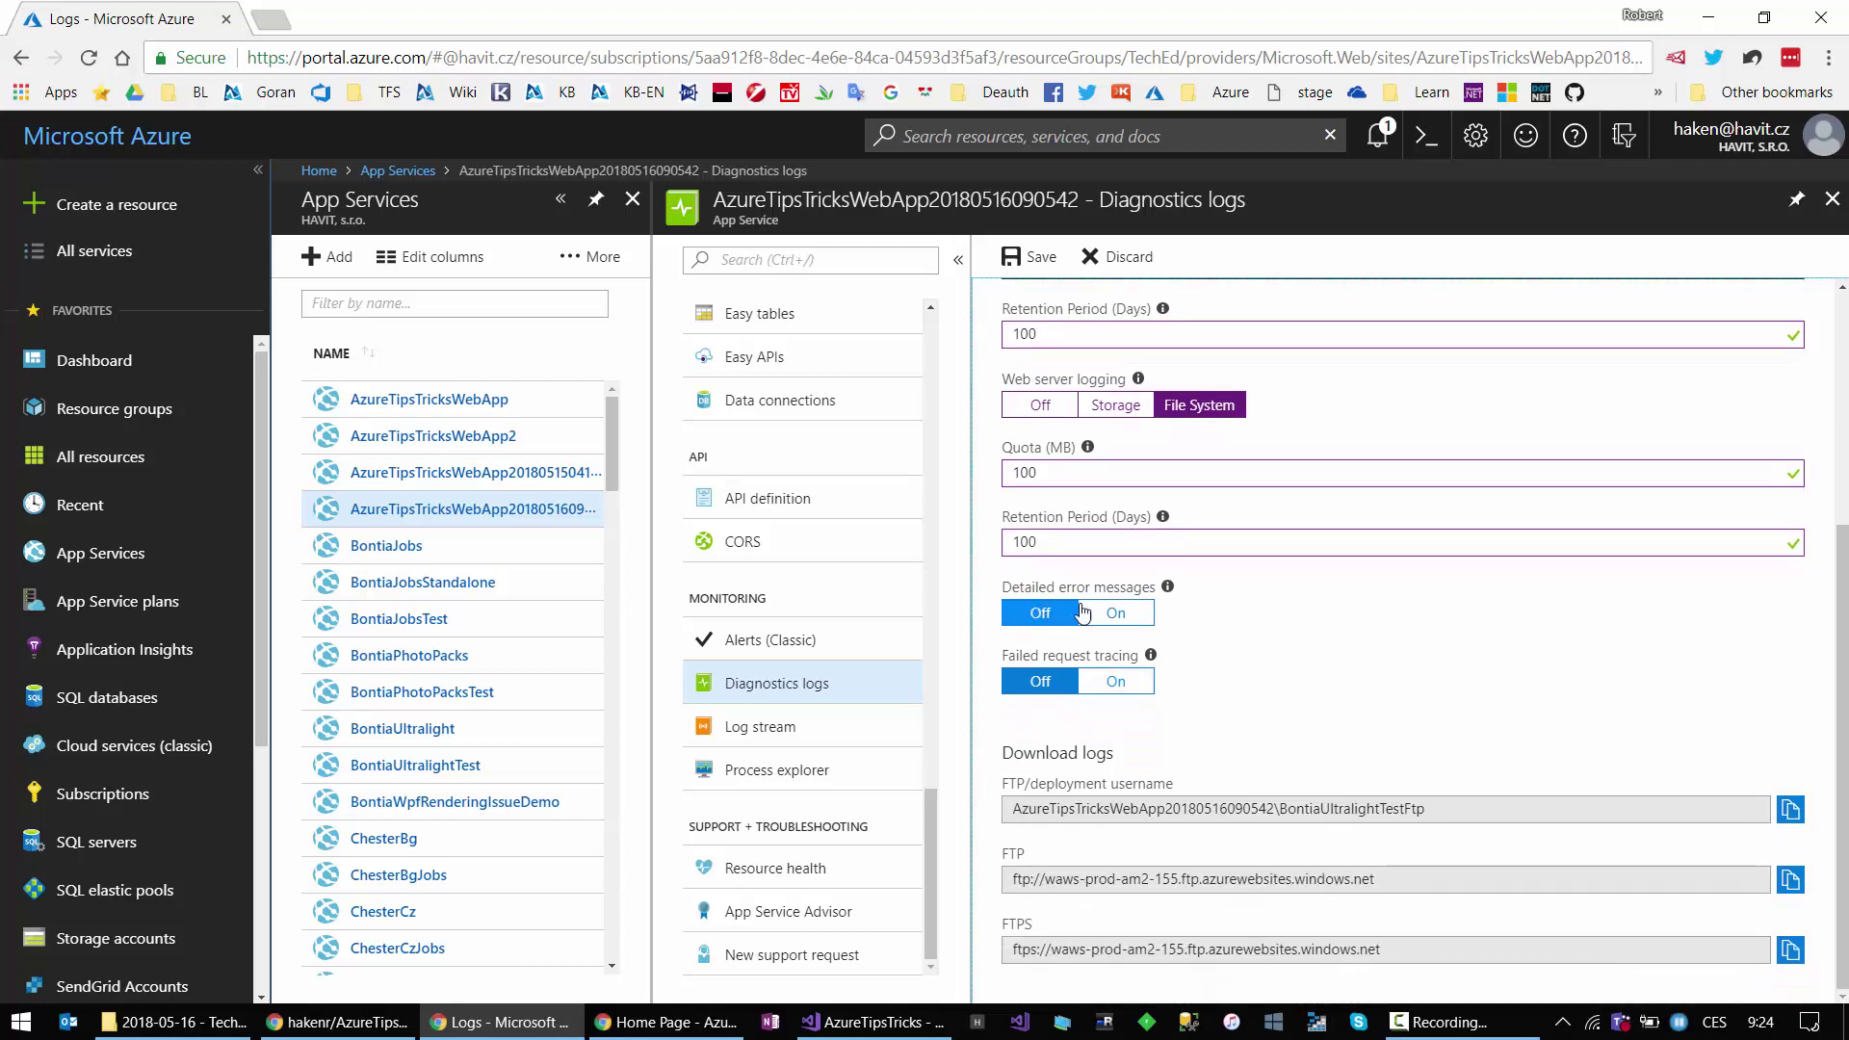
{"action": "left_click", "coordinate": [1108, 614]}
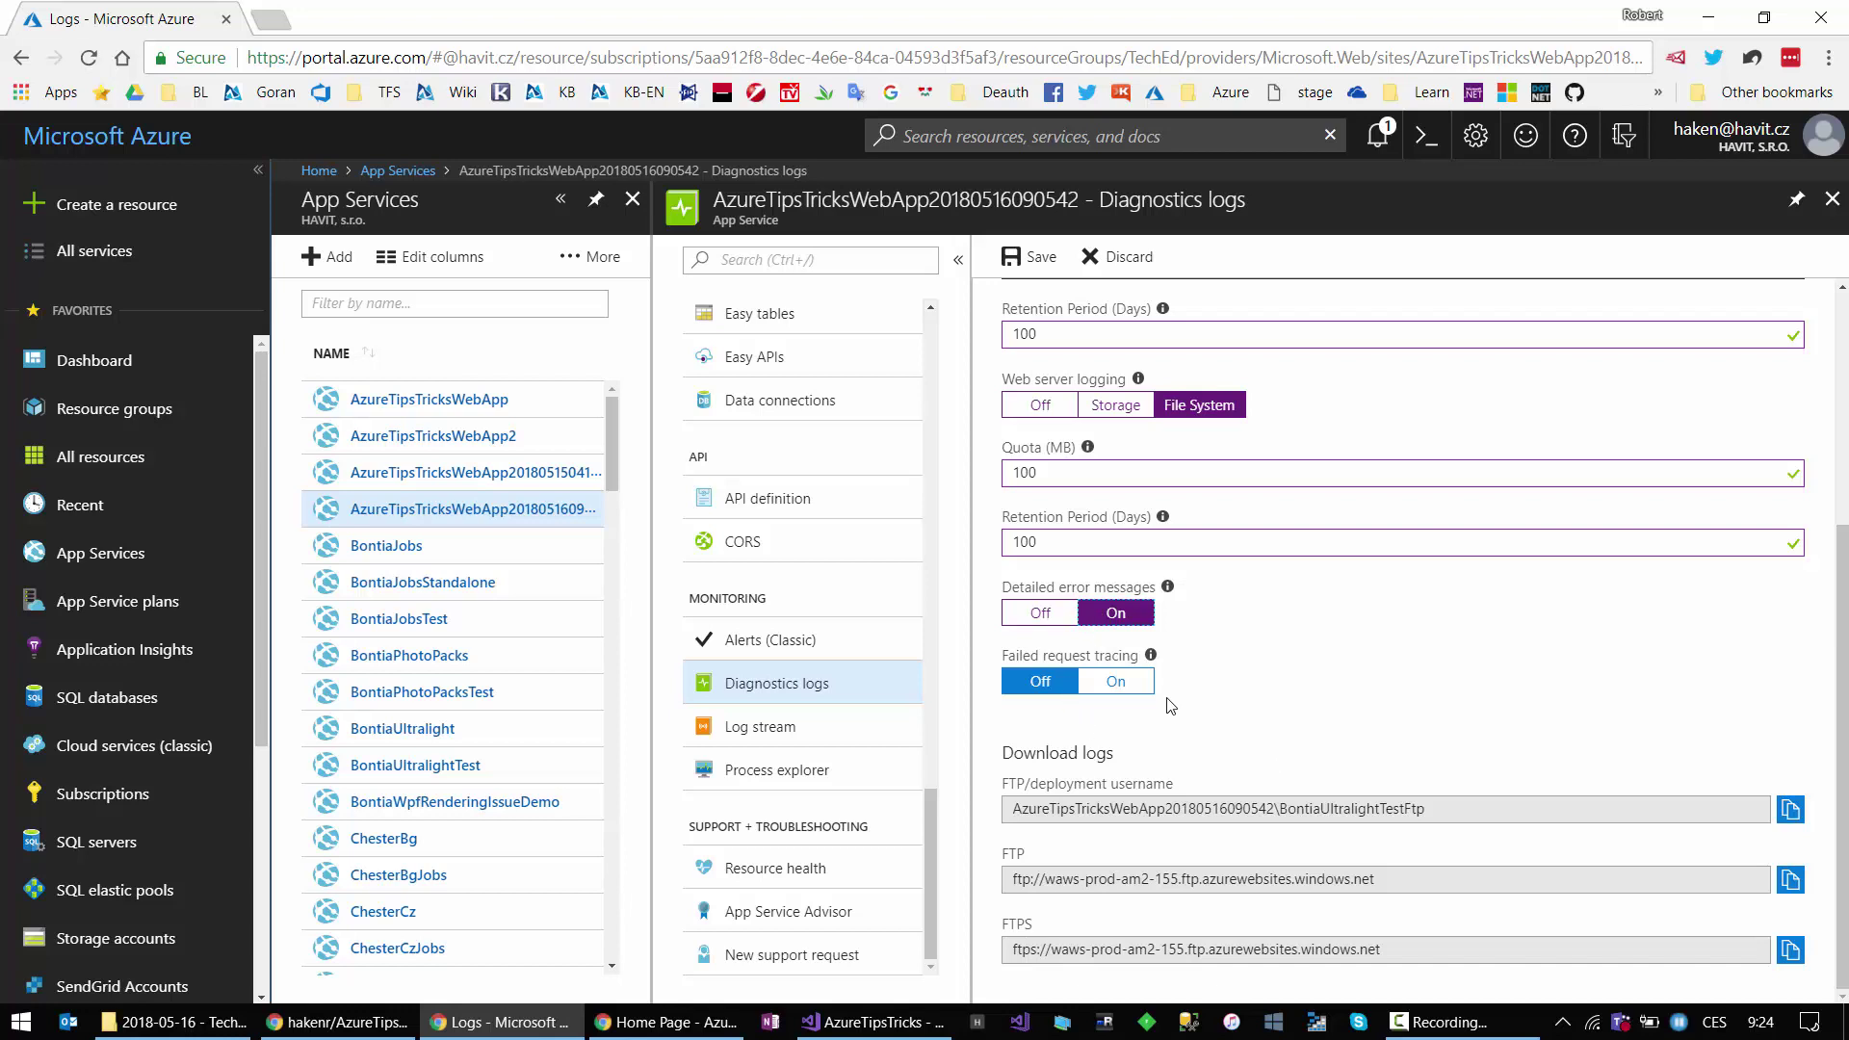
{"action": "left_click", "coordinate": [1114, 683]}
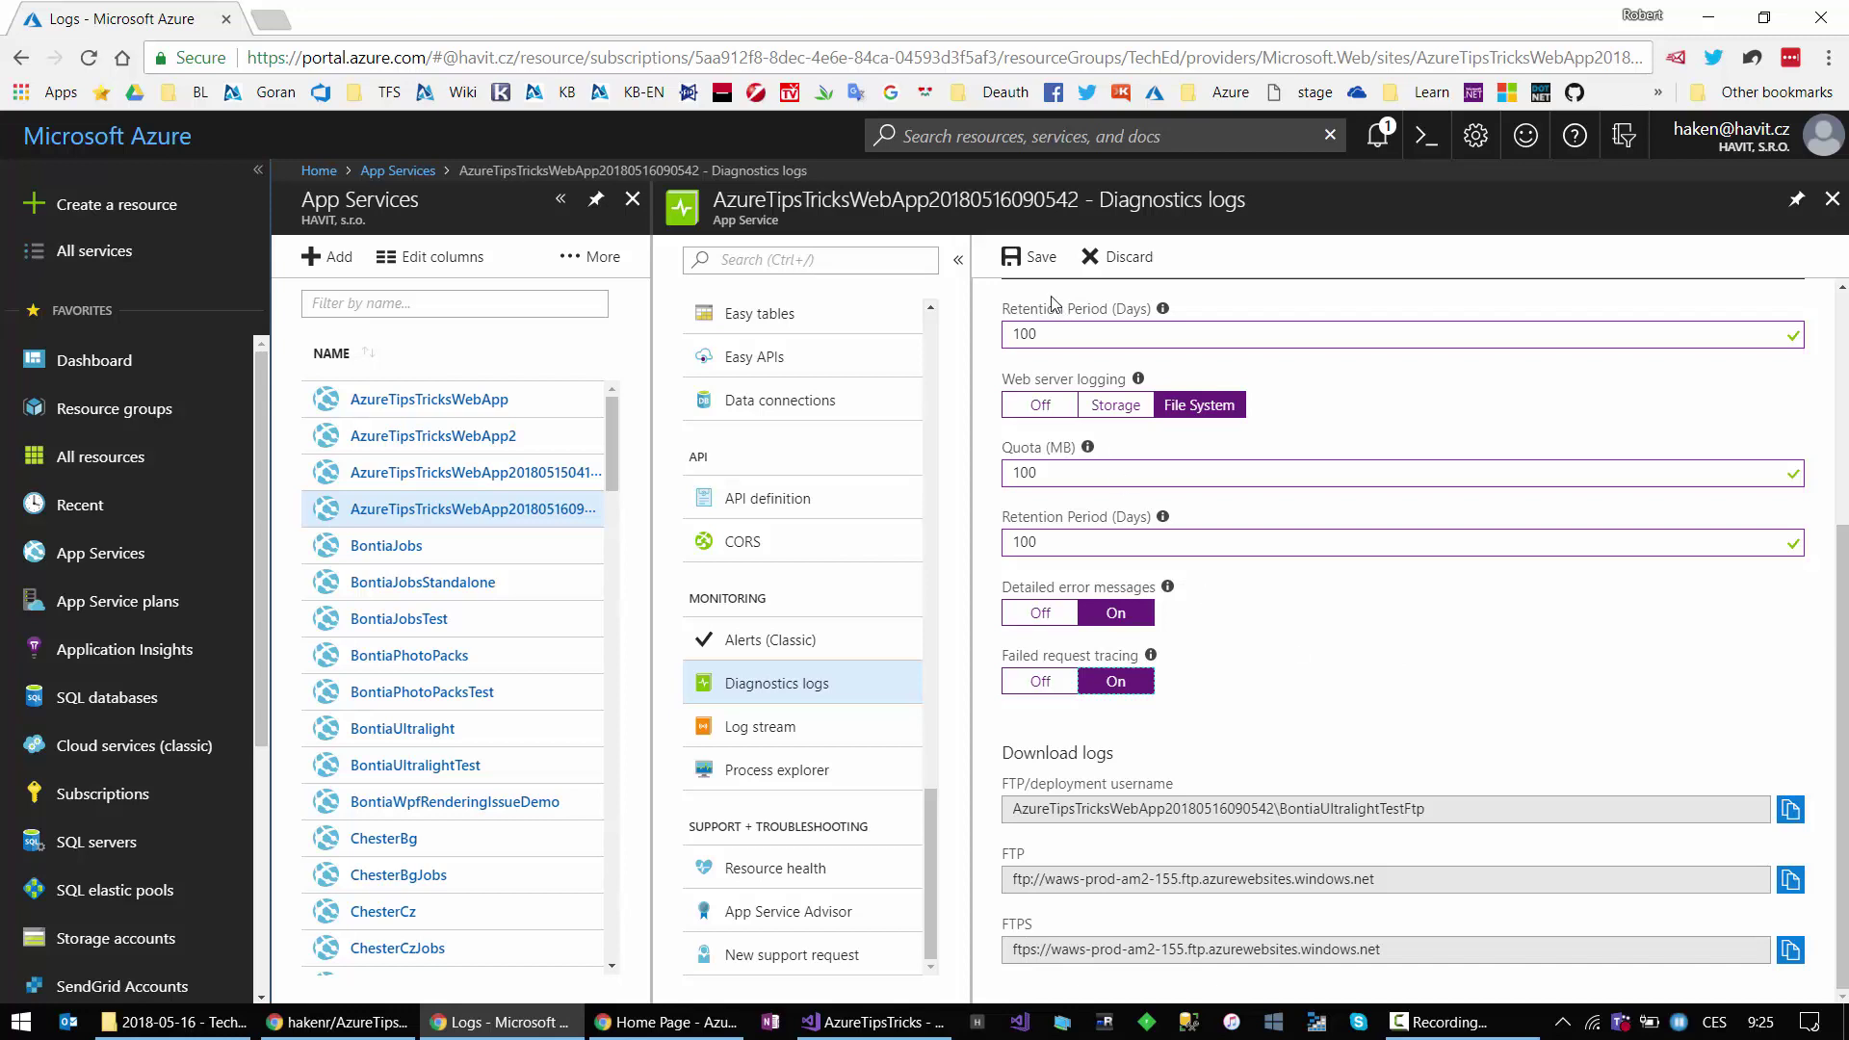
{"action": "left_click", "coordinate": [1026, 262]}
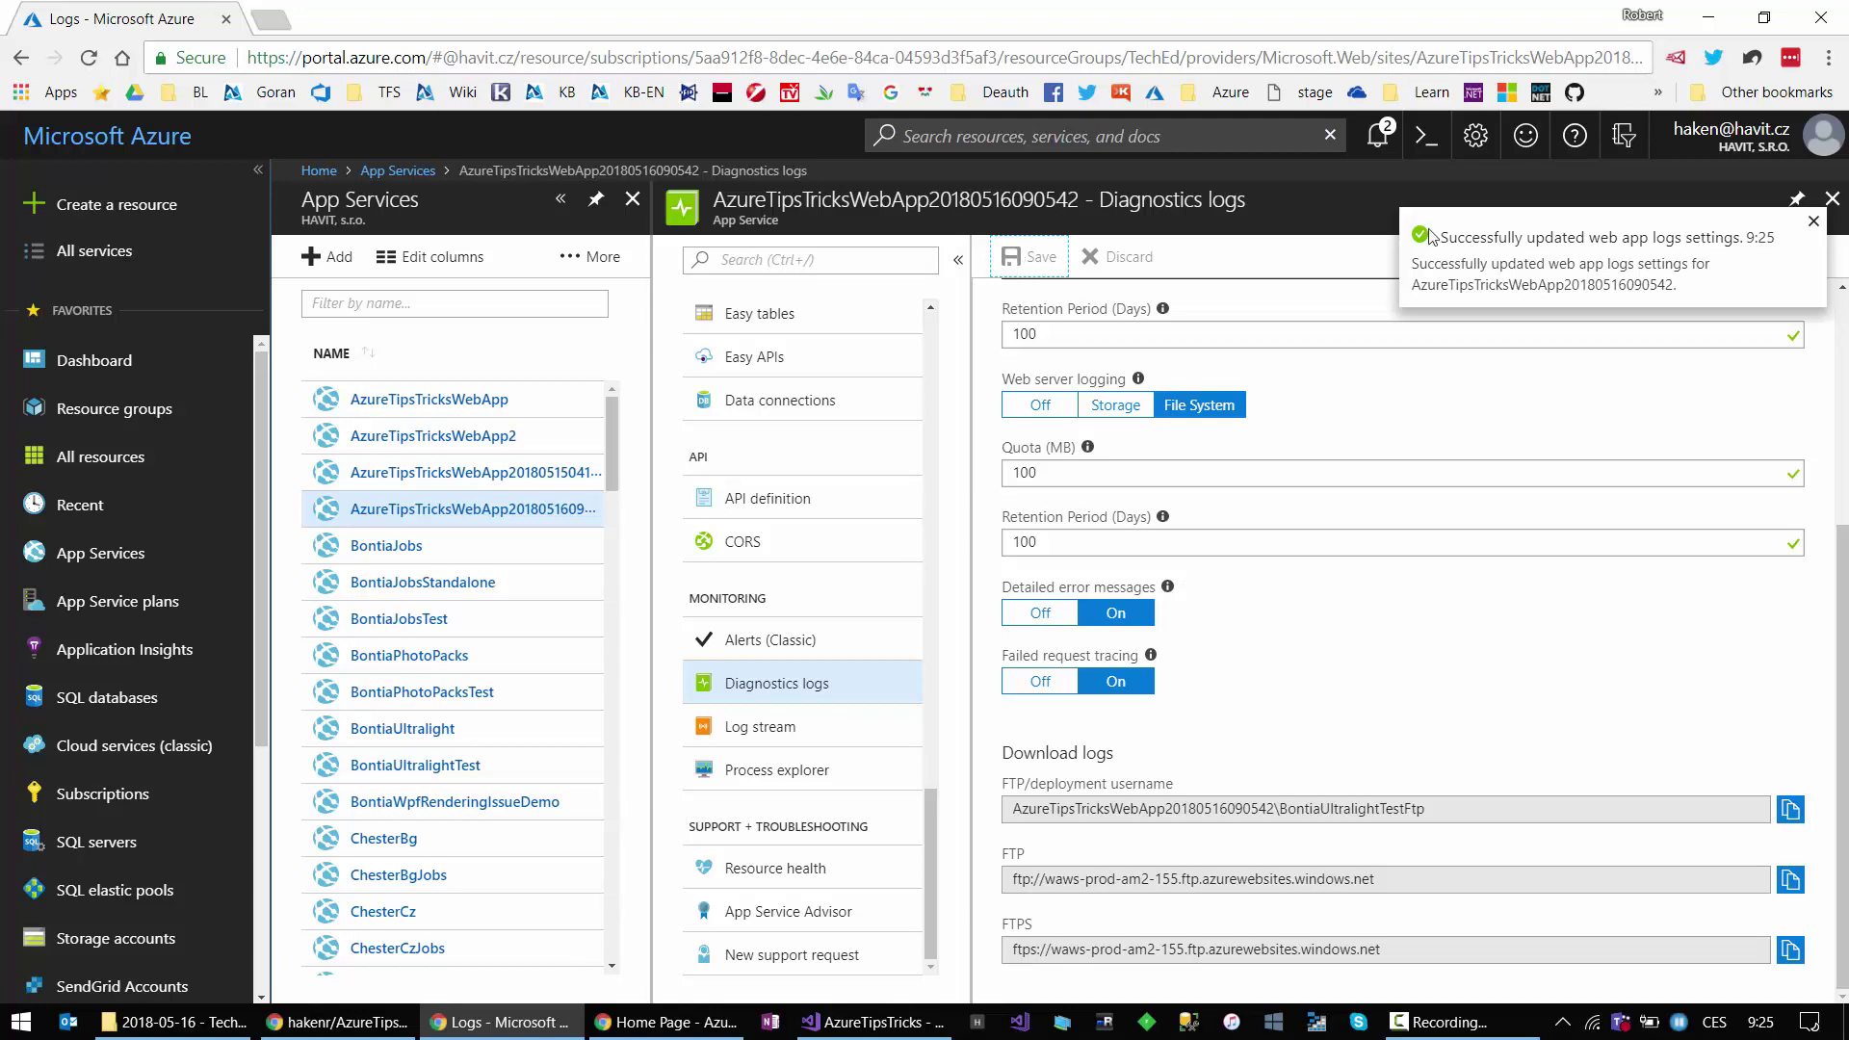
{"action": "left_click", "coordinate": [1814, 222]}
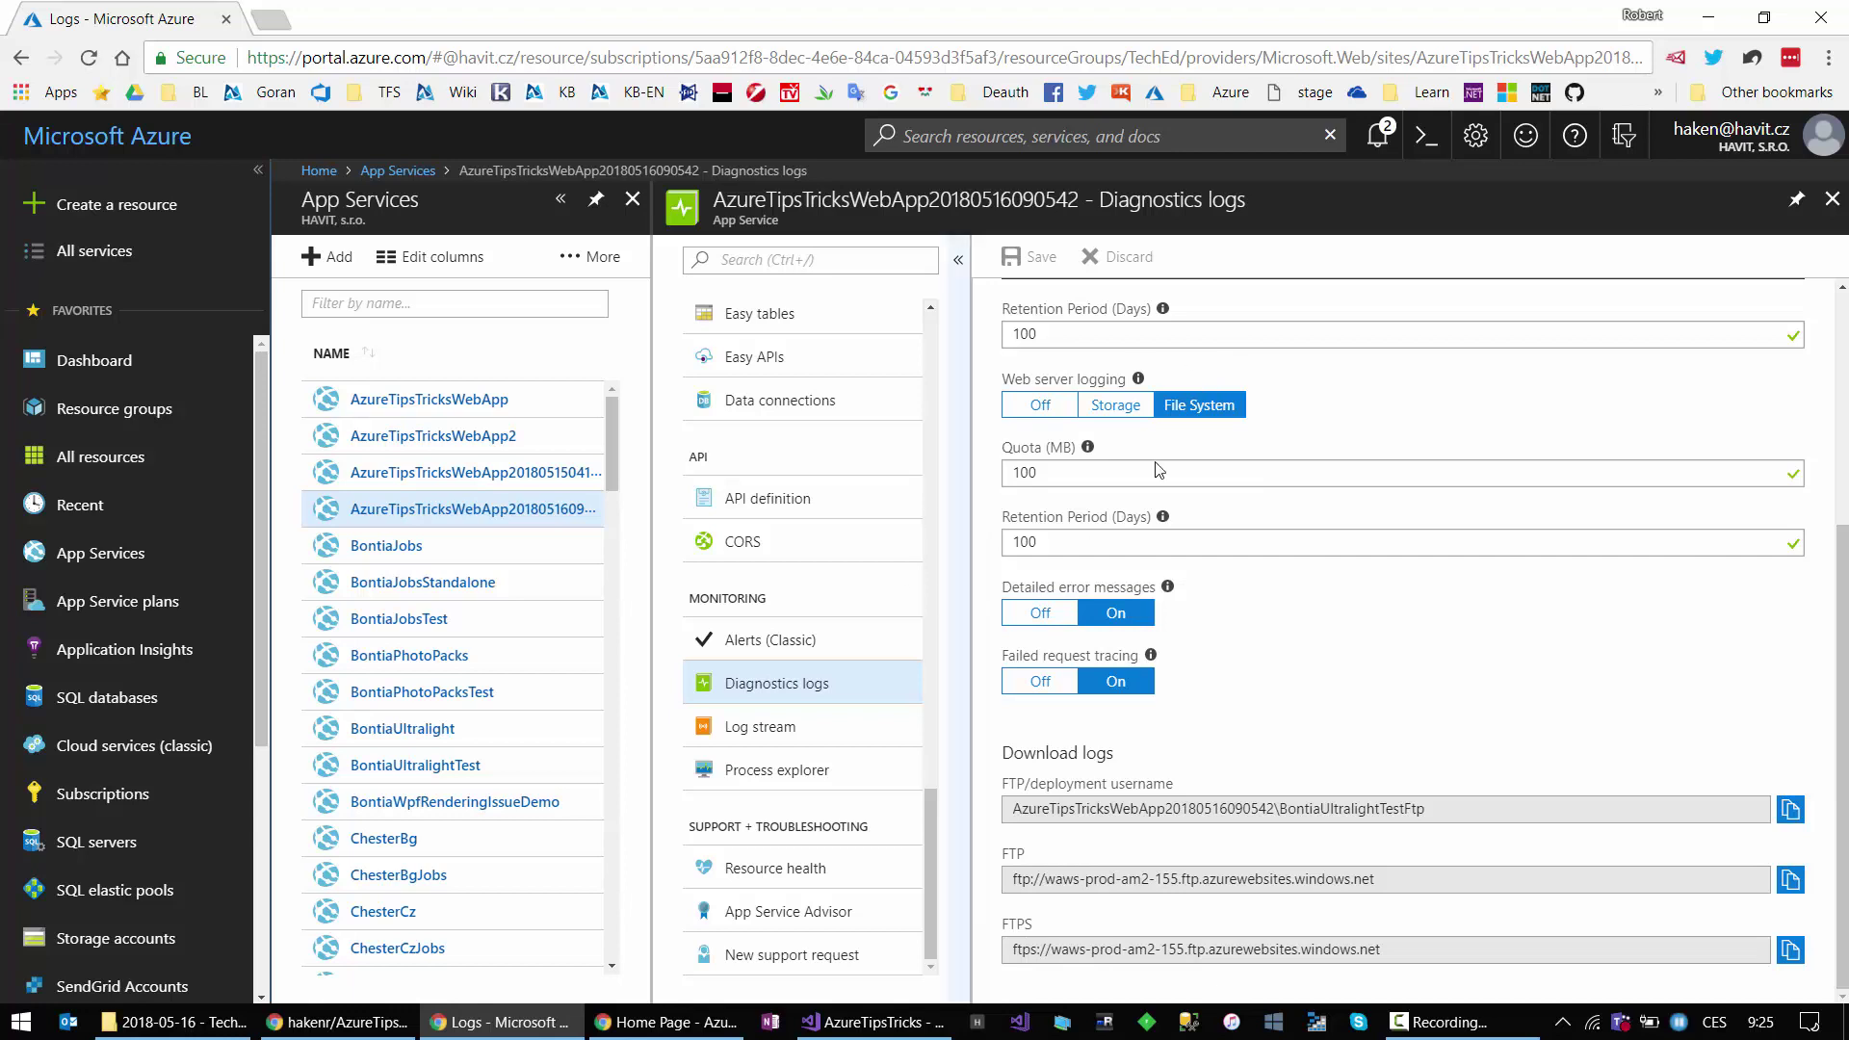
Step: Open the web app's log stream and reload the published home page to generate log entries in it
{"action": "scroll", "coordinate": [1277, 453], "scroll_direction": "up", "scroll_amount": 2}
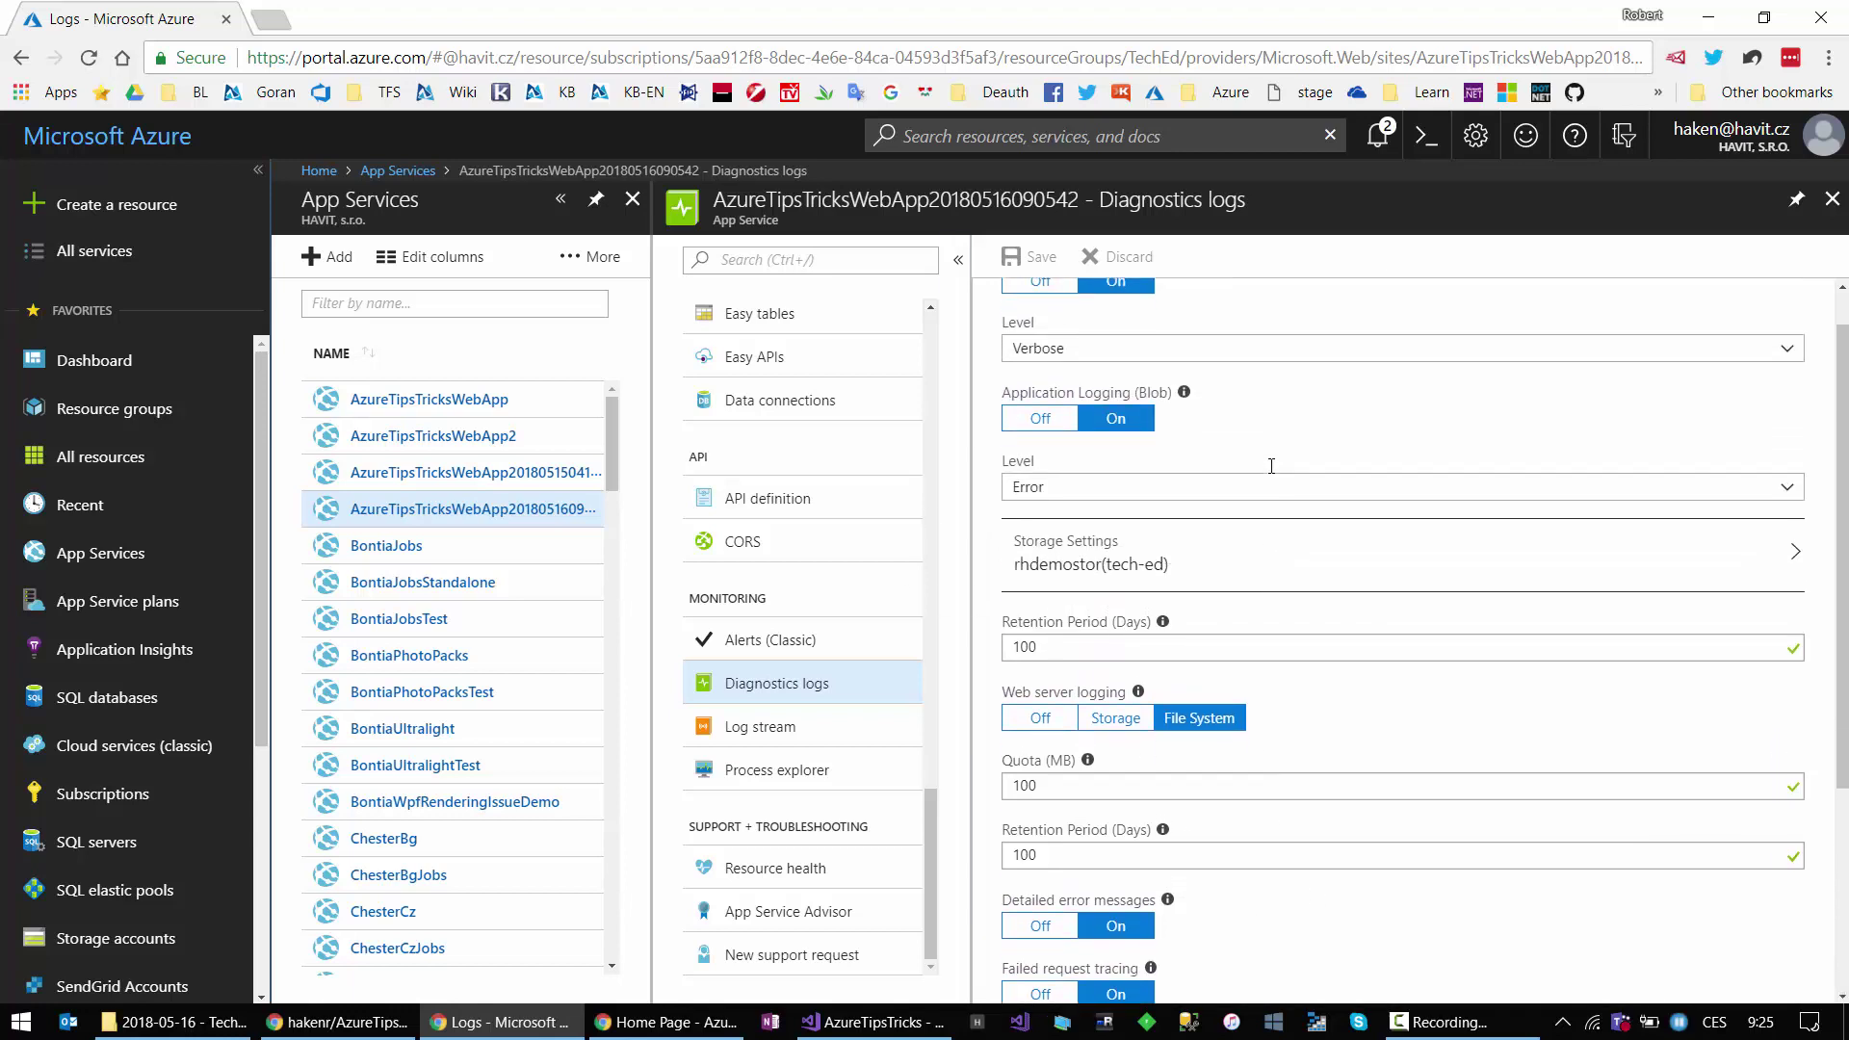
{"action": "scroll", "coordinate": [1271, 466], "scroll_direction": "down", "scroll_amount": 3}
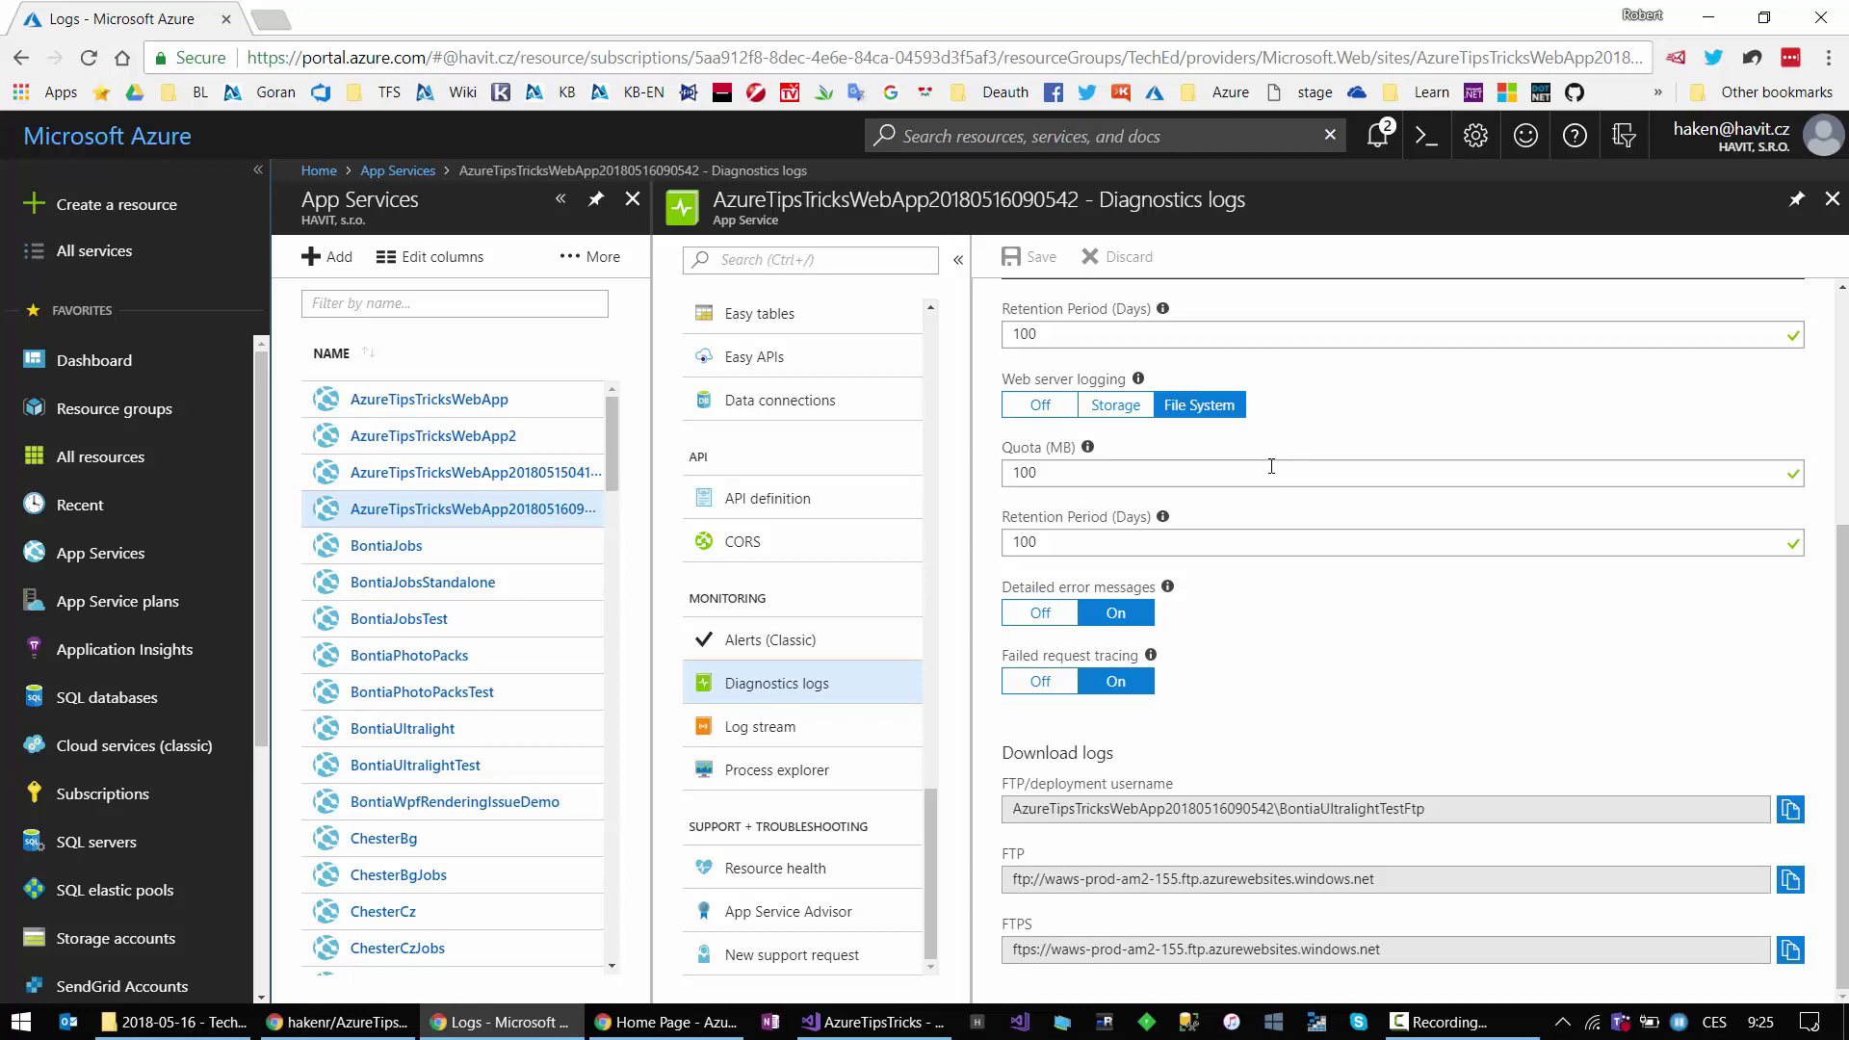
{"action": "left_click", "coordinate": [757, 740]}
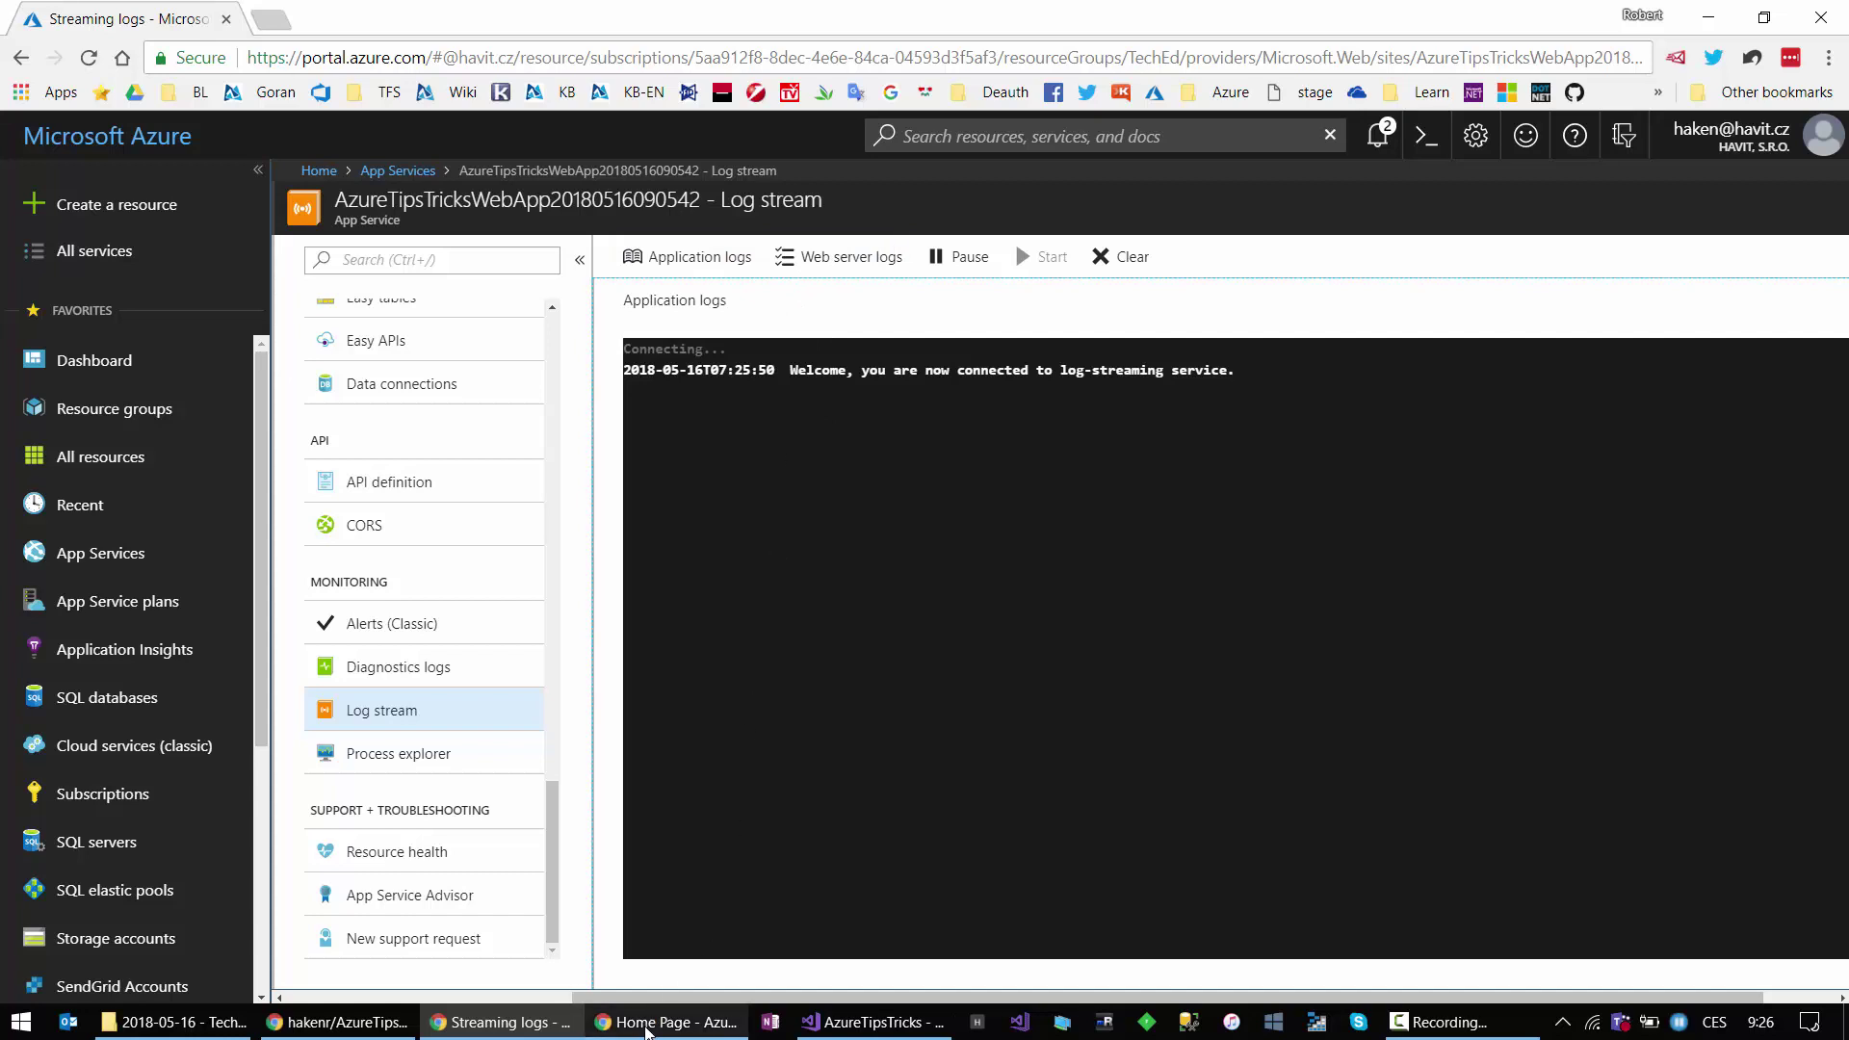
{"action": "left_click", "coordinate": [729, 1022]}
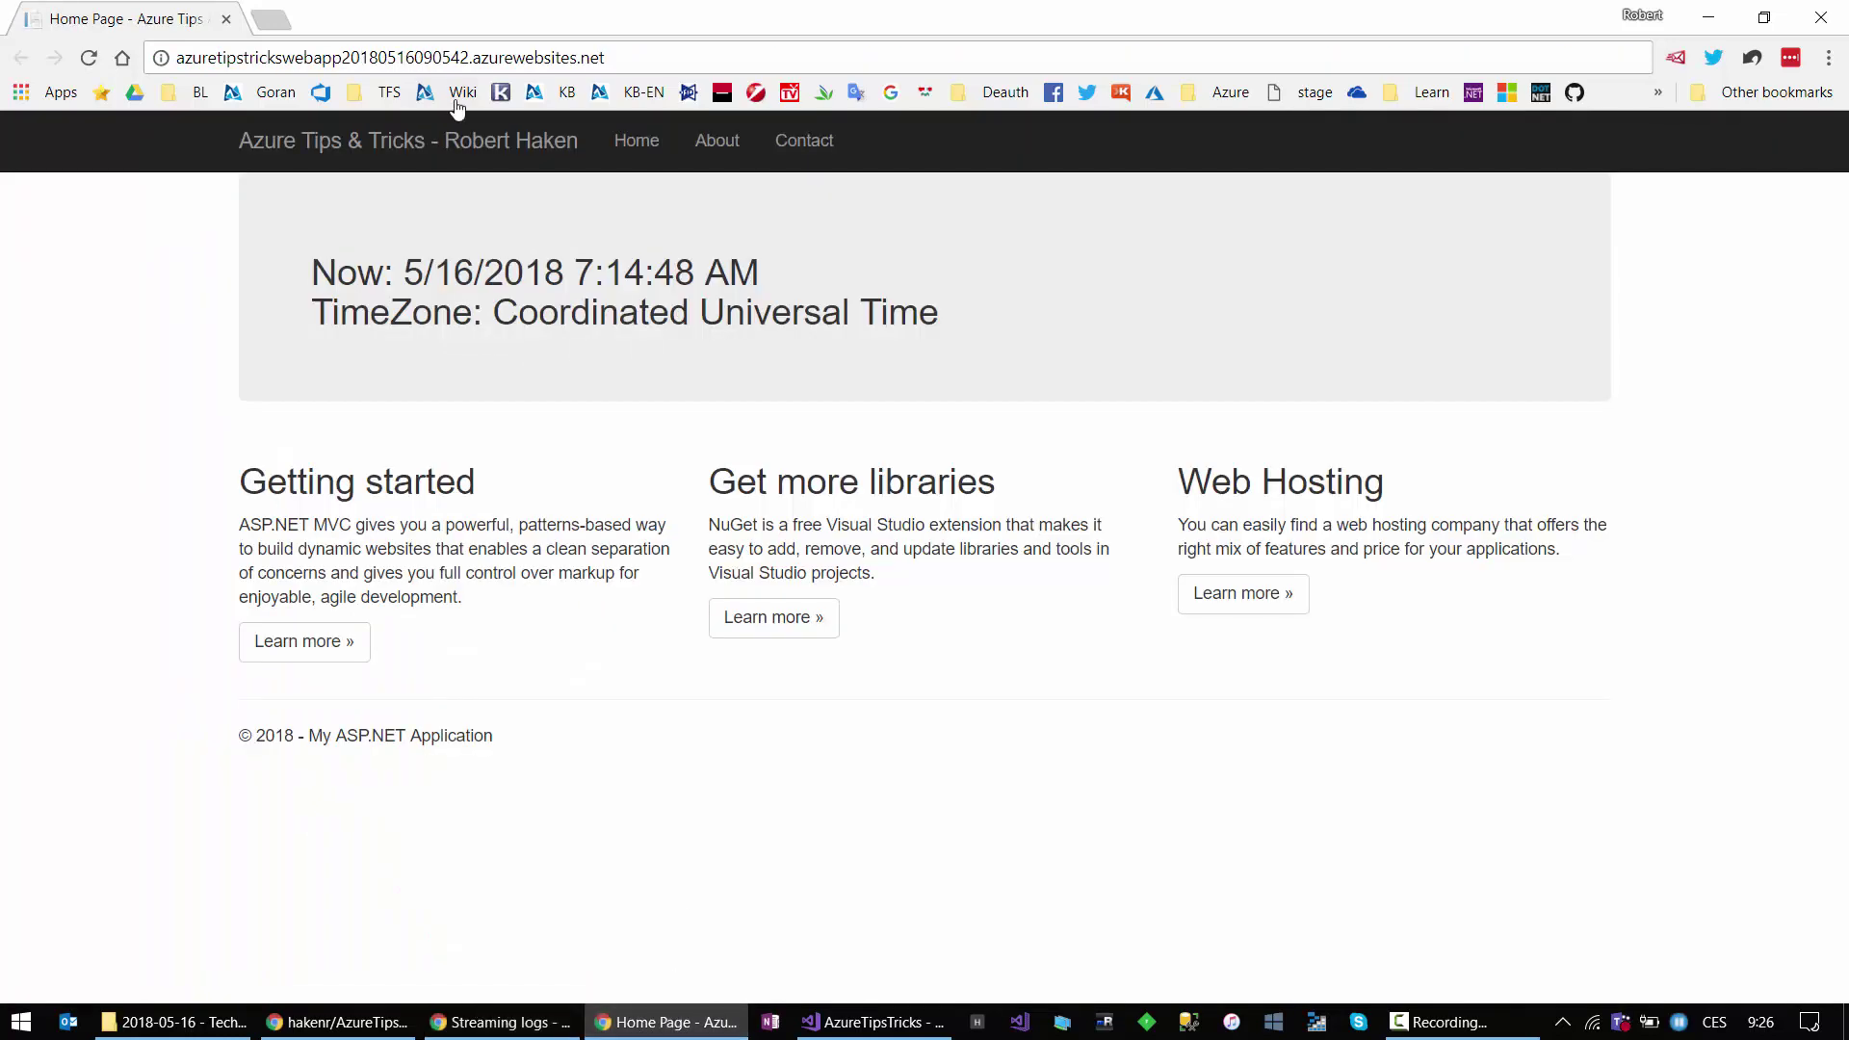
{"action": "left_click", "coordinate": [87, 56]}
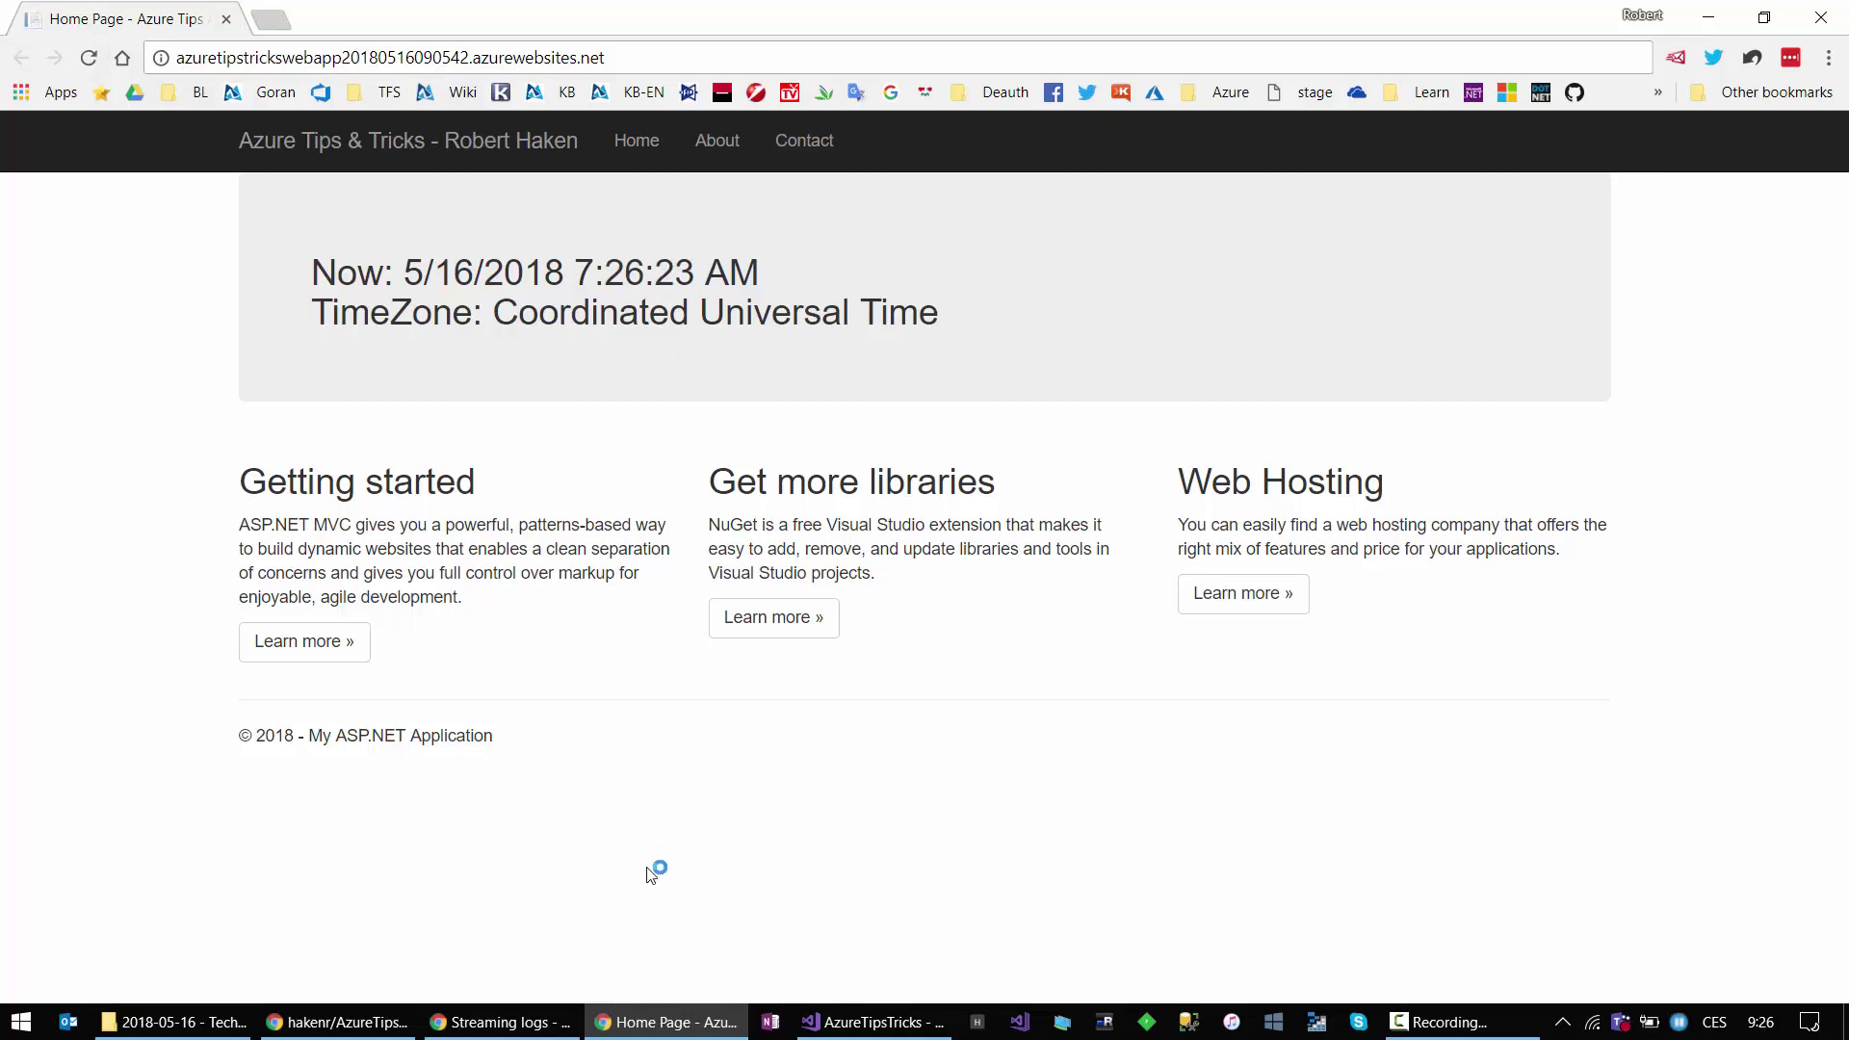
{"action": "left_click", "coordinate": [545, 1022]}
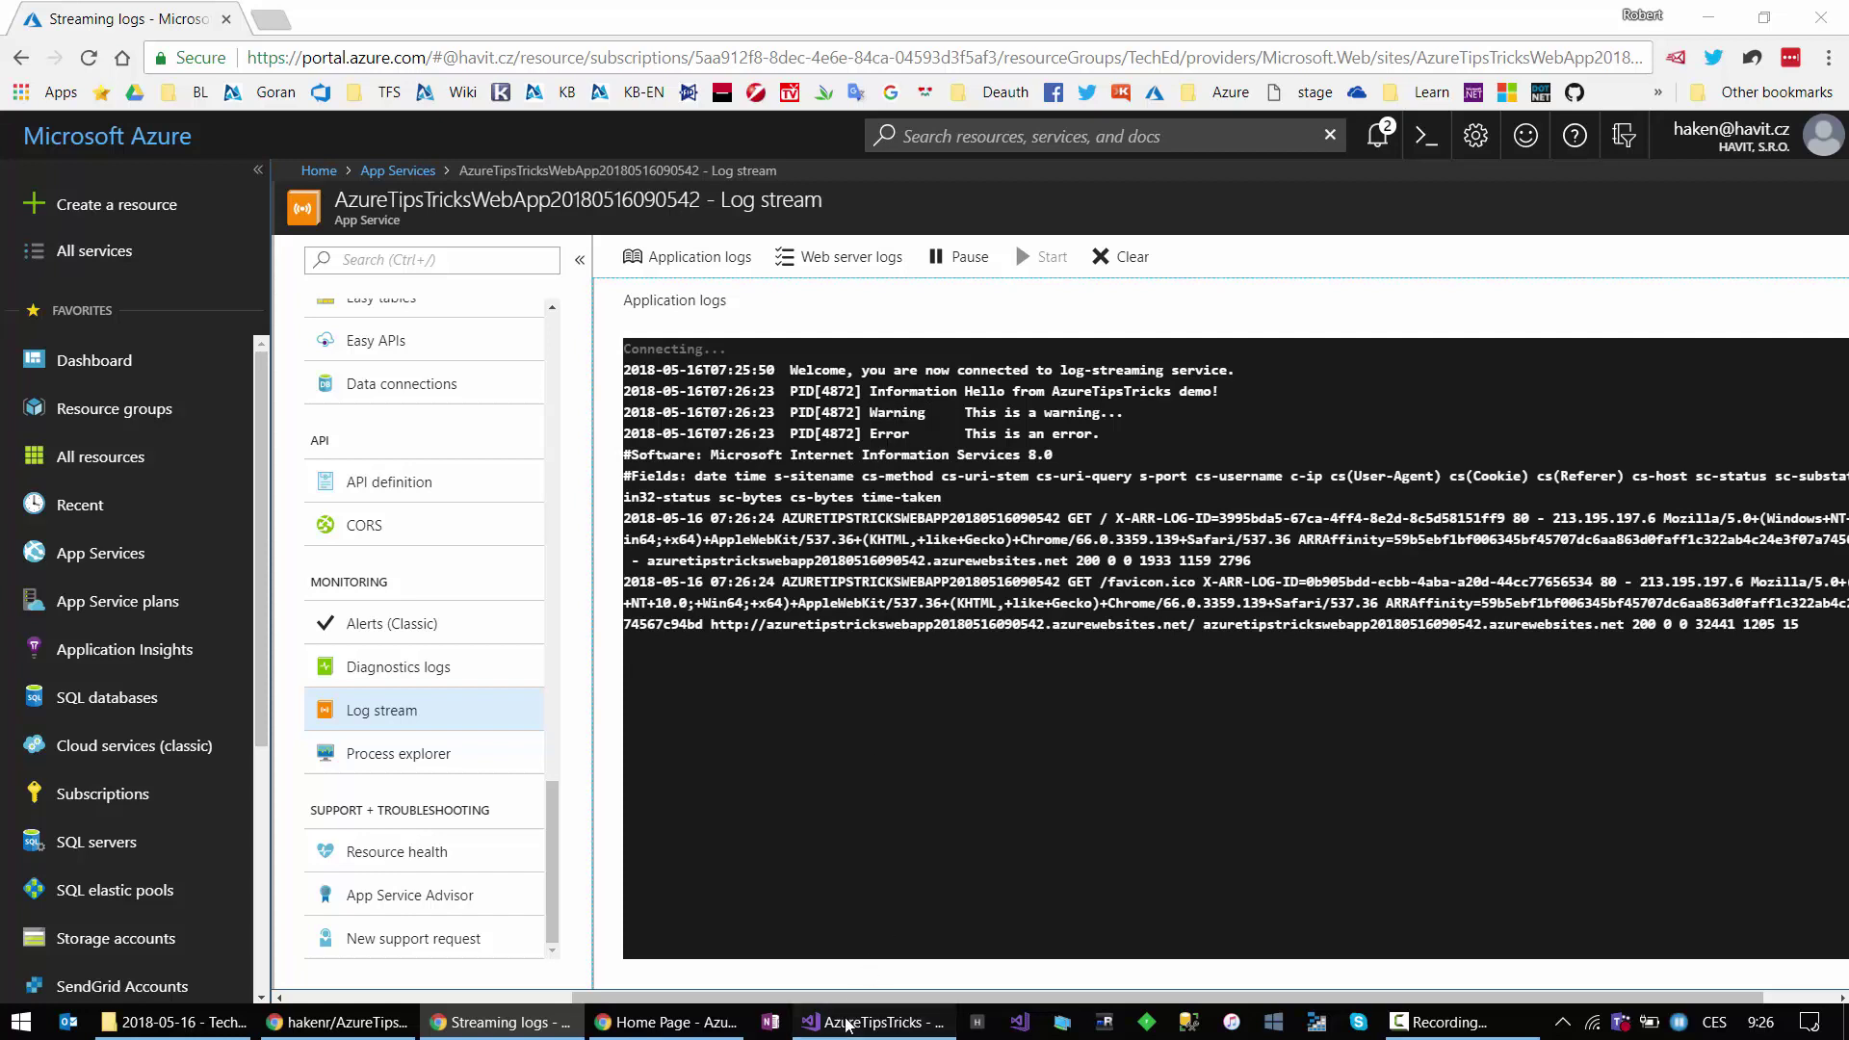
Step: Switch to Visual Studio and examine the trace calls in the Index action of HomeController.cs
{"action": "key", "text": "alt+Tab"}
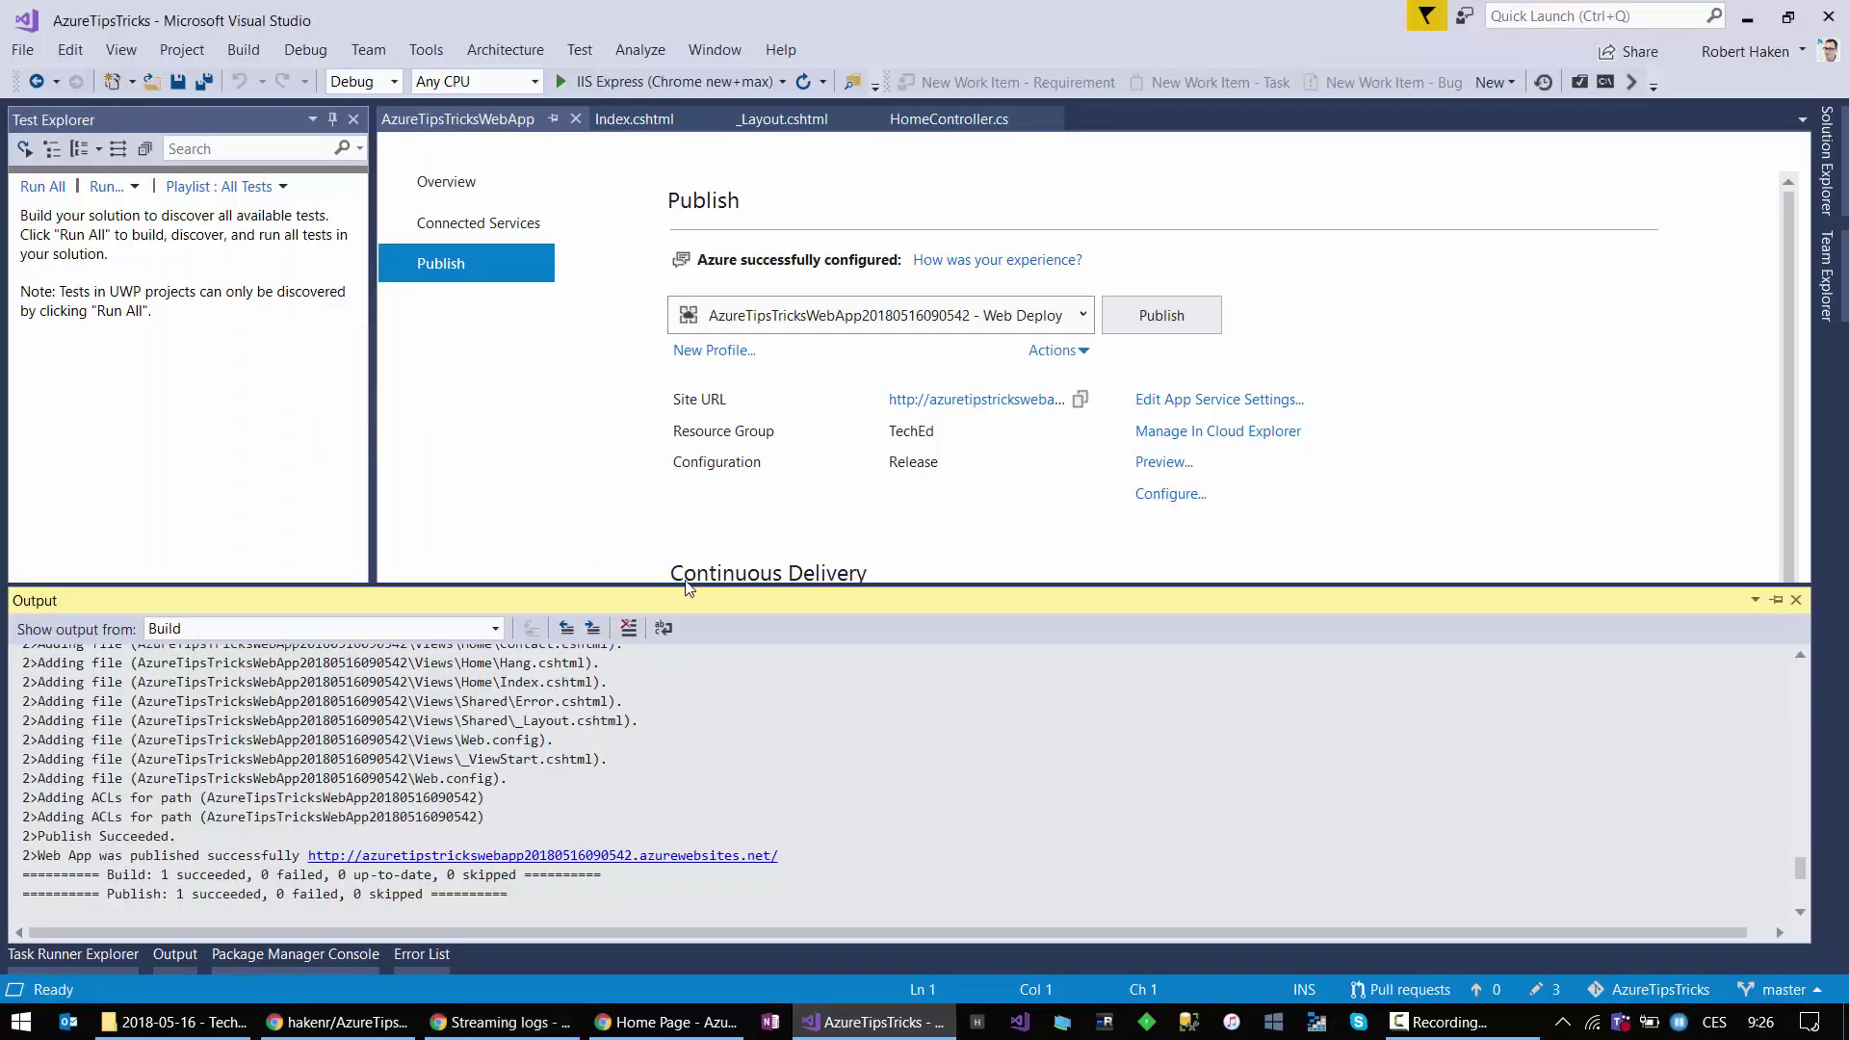
{"action": "left_click", "coordinate": [932, 125]}
{"action": "scroll", "coordinate": [751, 366], "scroll_direction": "up", "scroll_amount": 8}
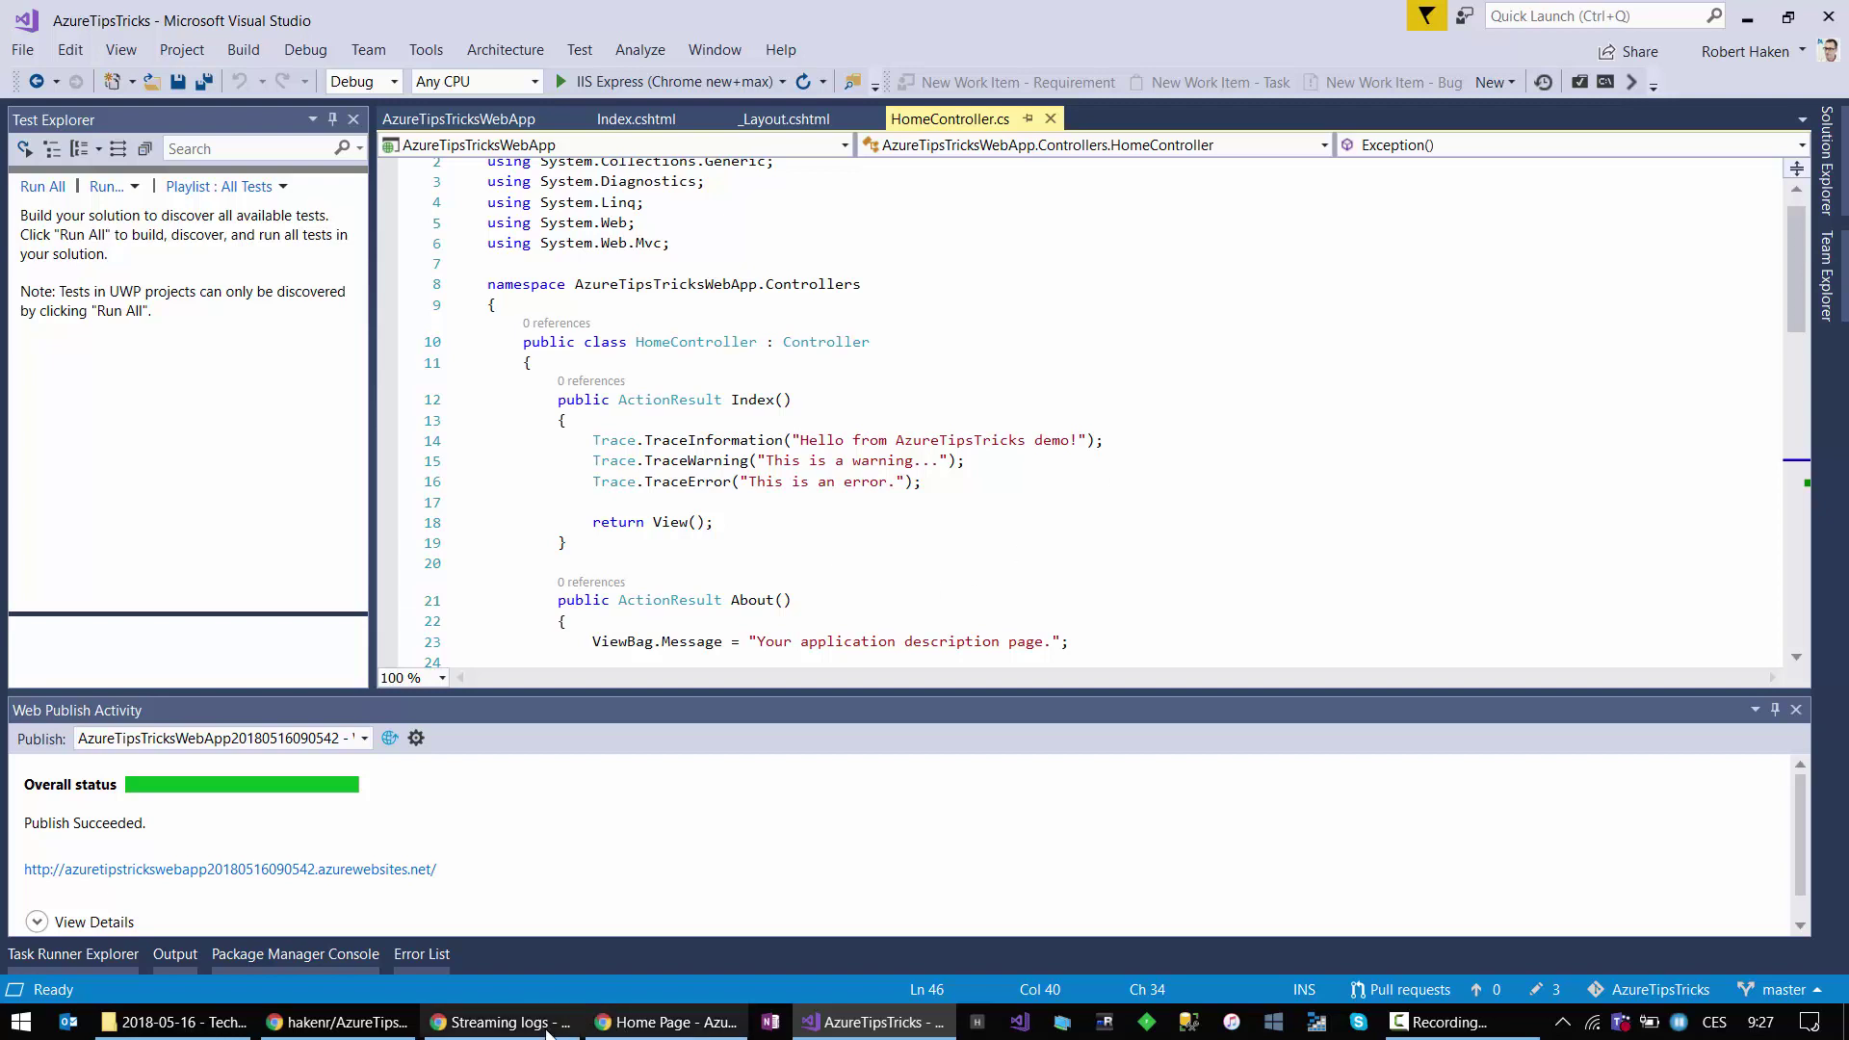
Step: Return to the Azure portal's log stream and compare its application trace and web server entries with the published home page
{"action": "left_click", "coordinate": [498, 1025]}
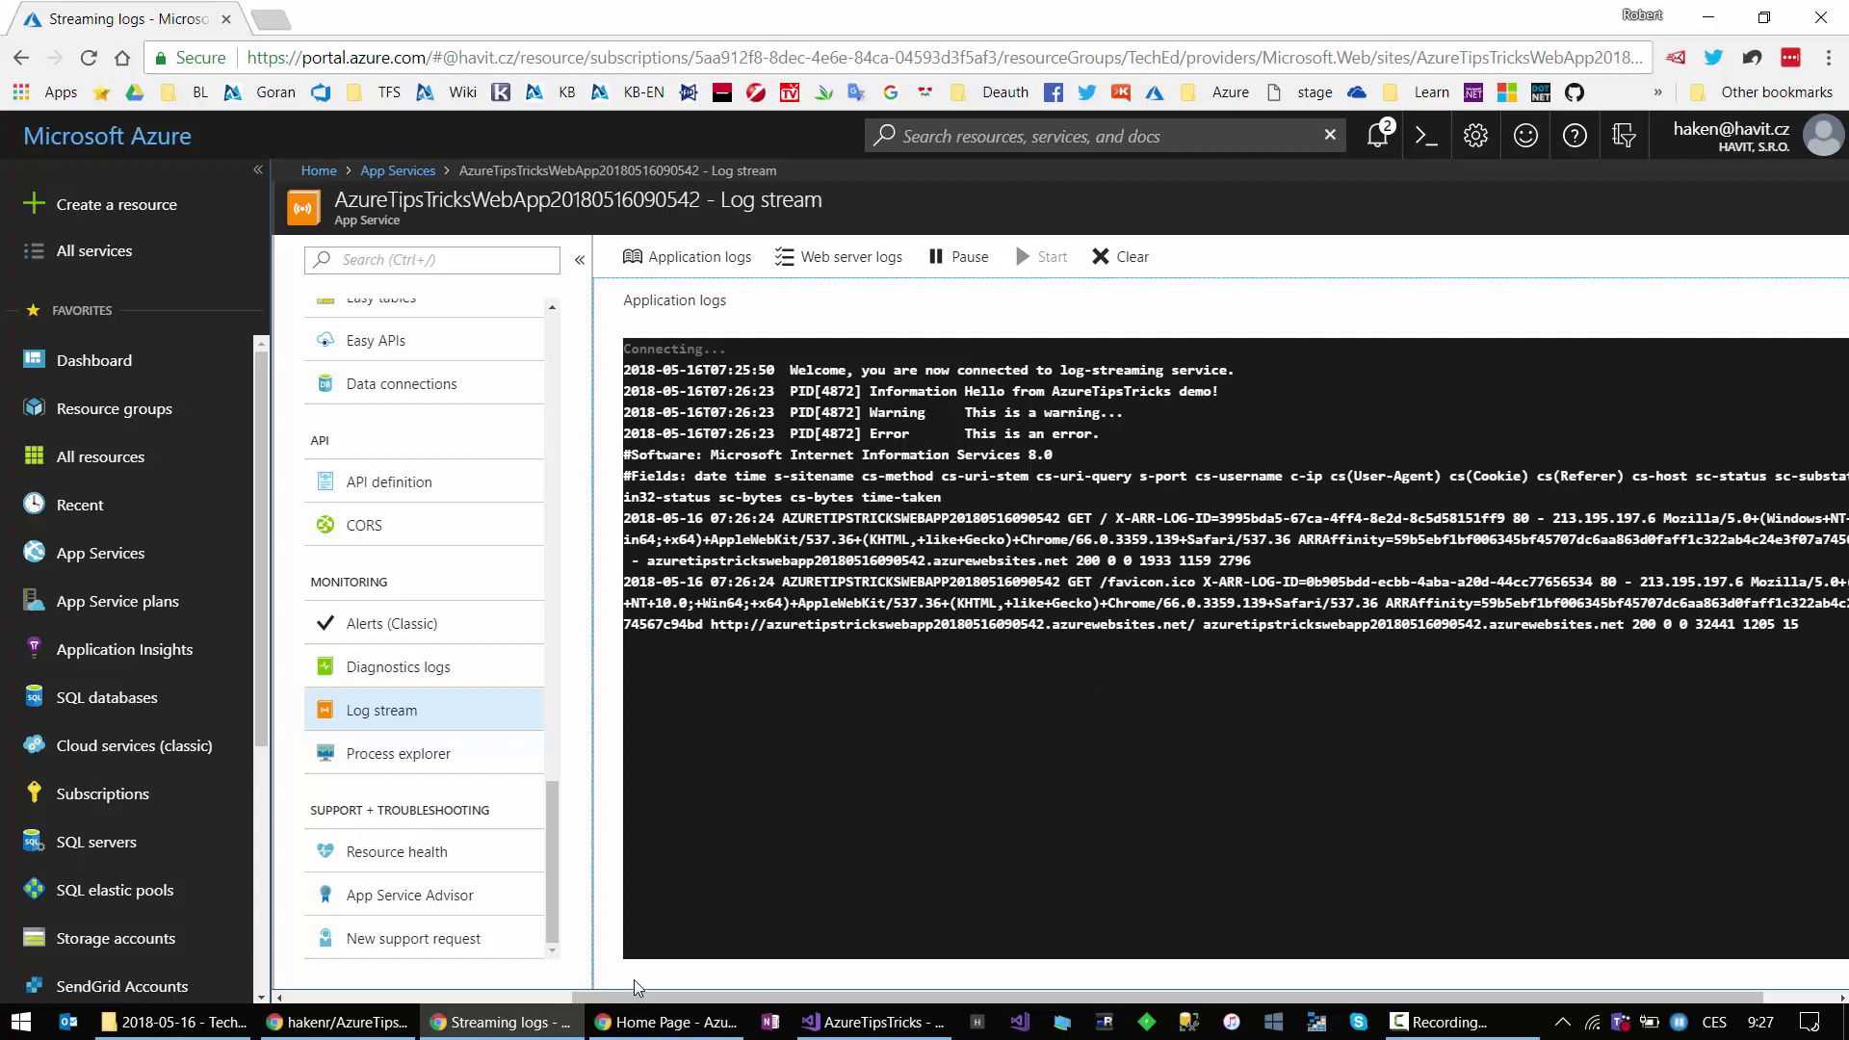
{"action": "left_click", "coordinate": [635, 1022]}
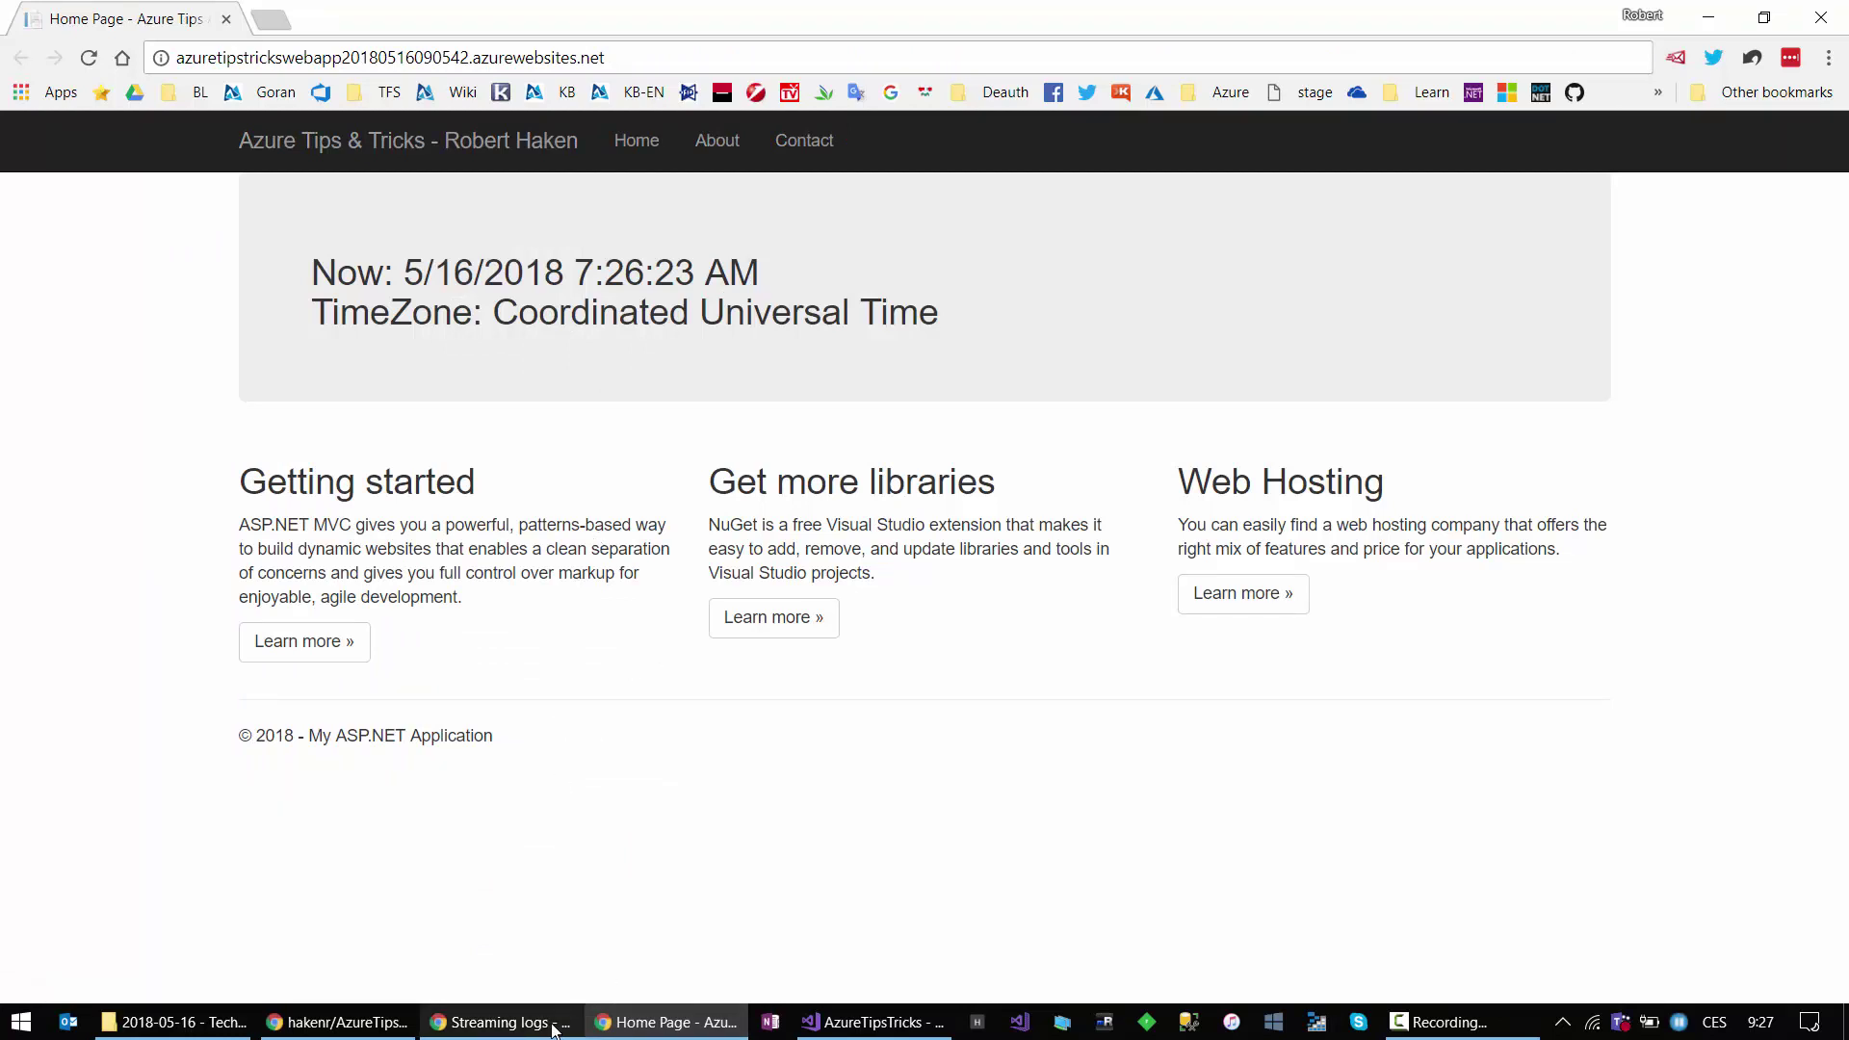
{"action": "mouse_move", "coordinate": [554, 1029]}
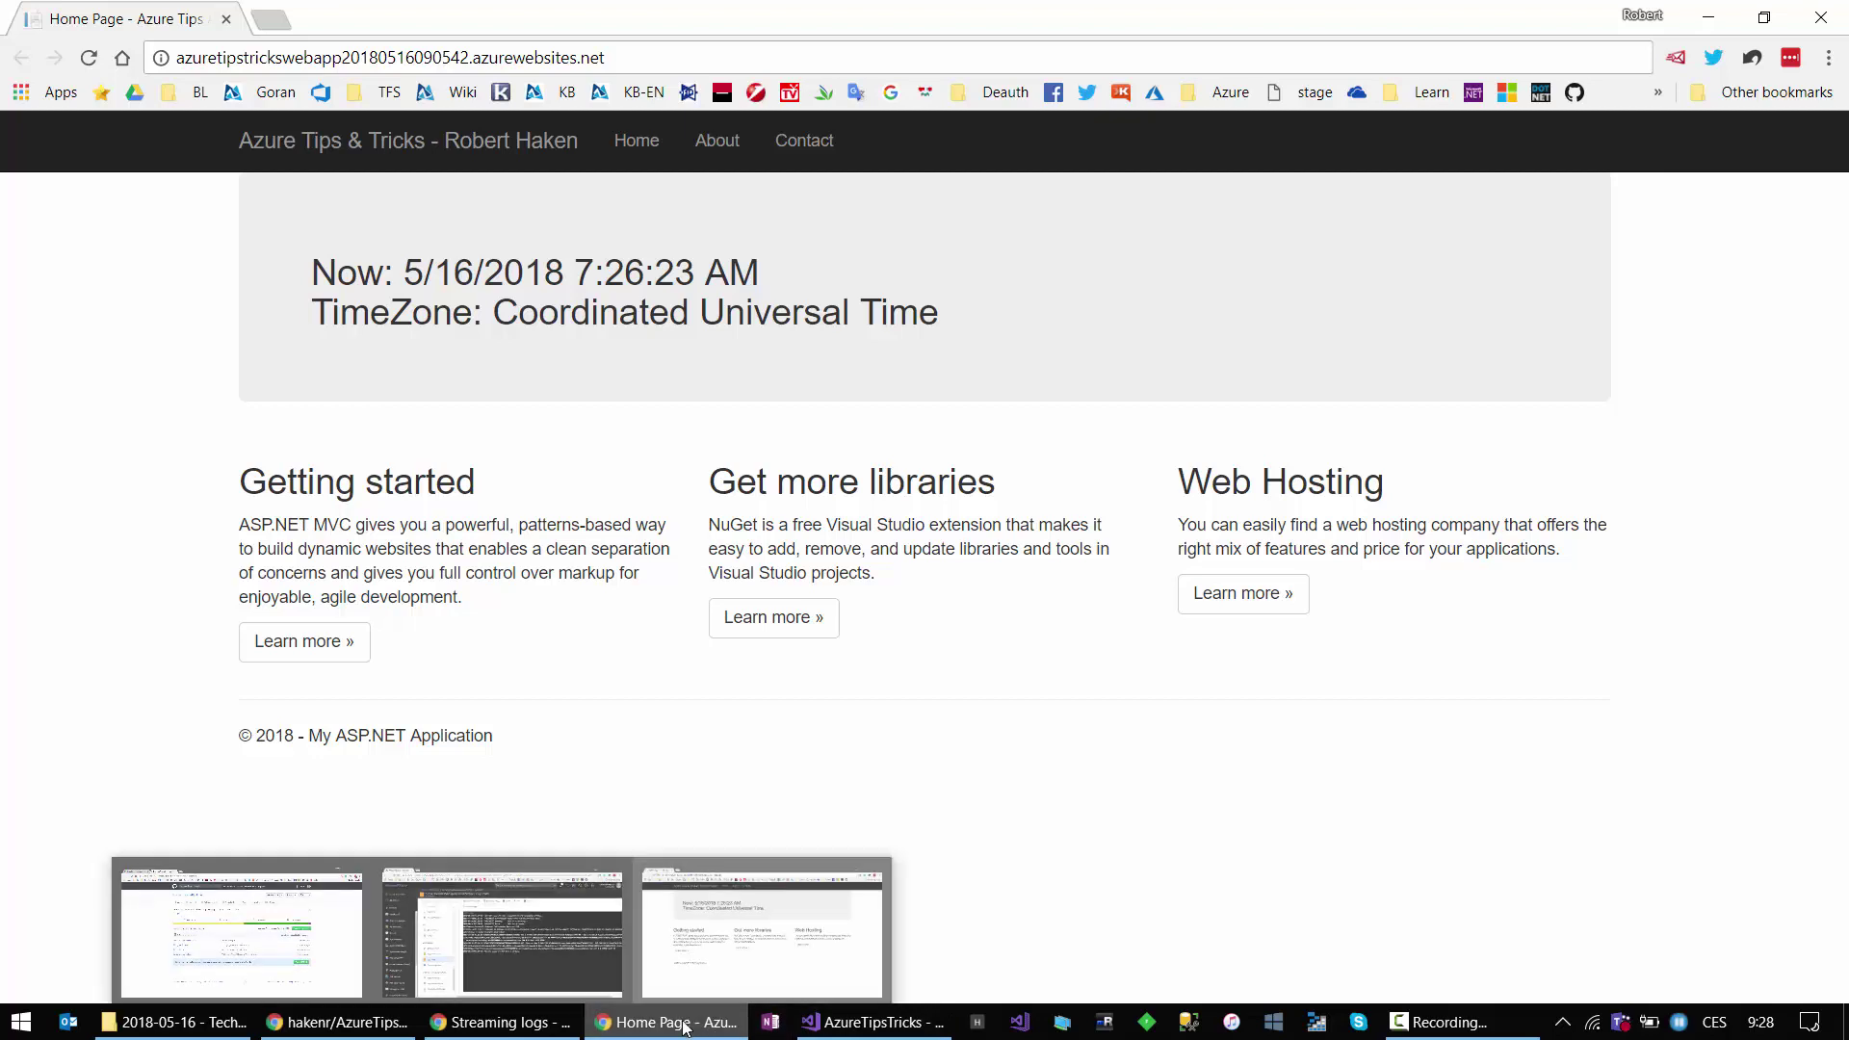
{"action": "left_click", "coordinate": [496, 1023]}
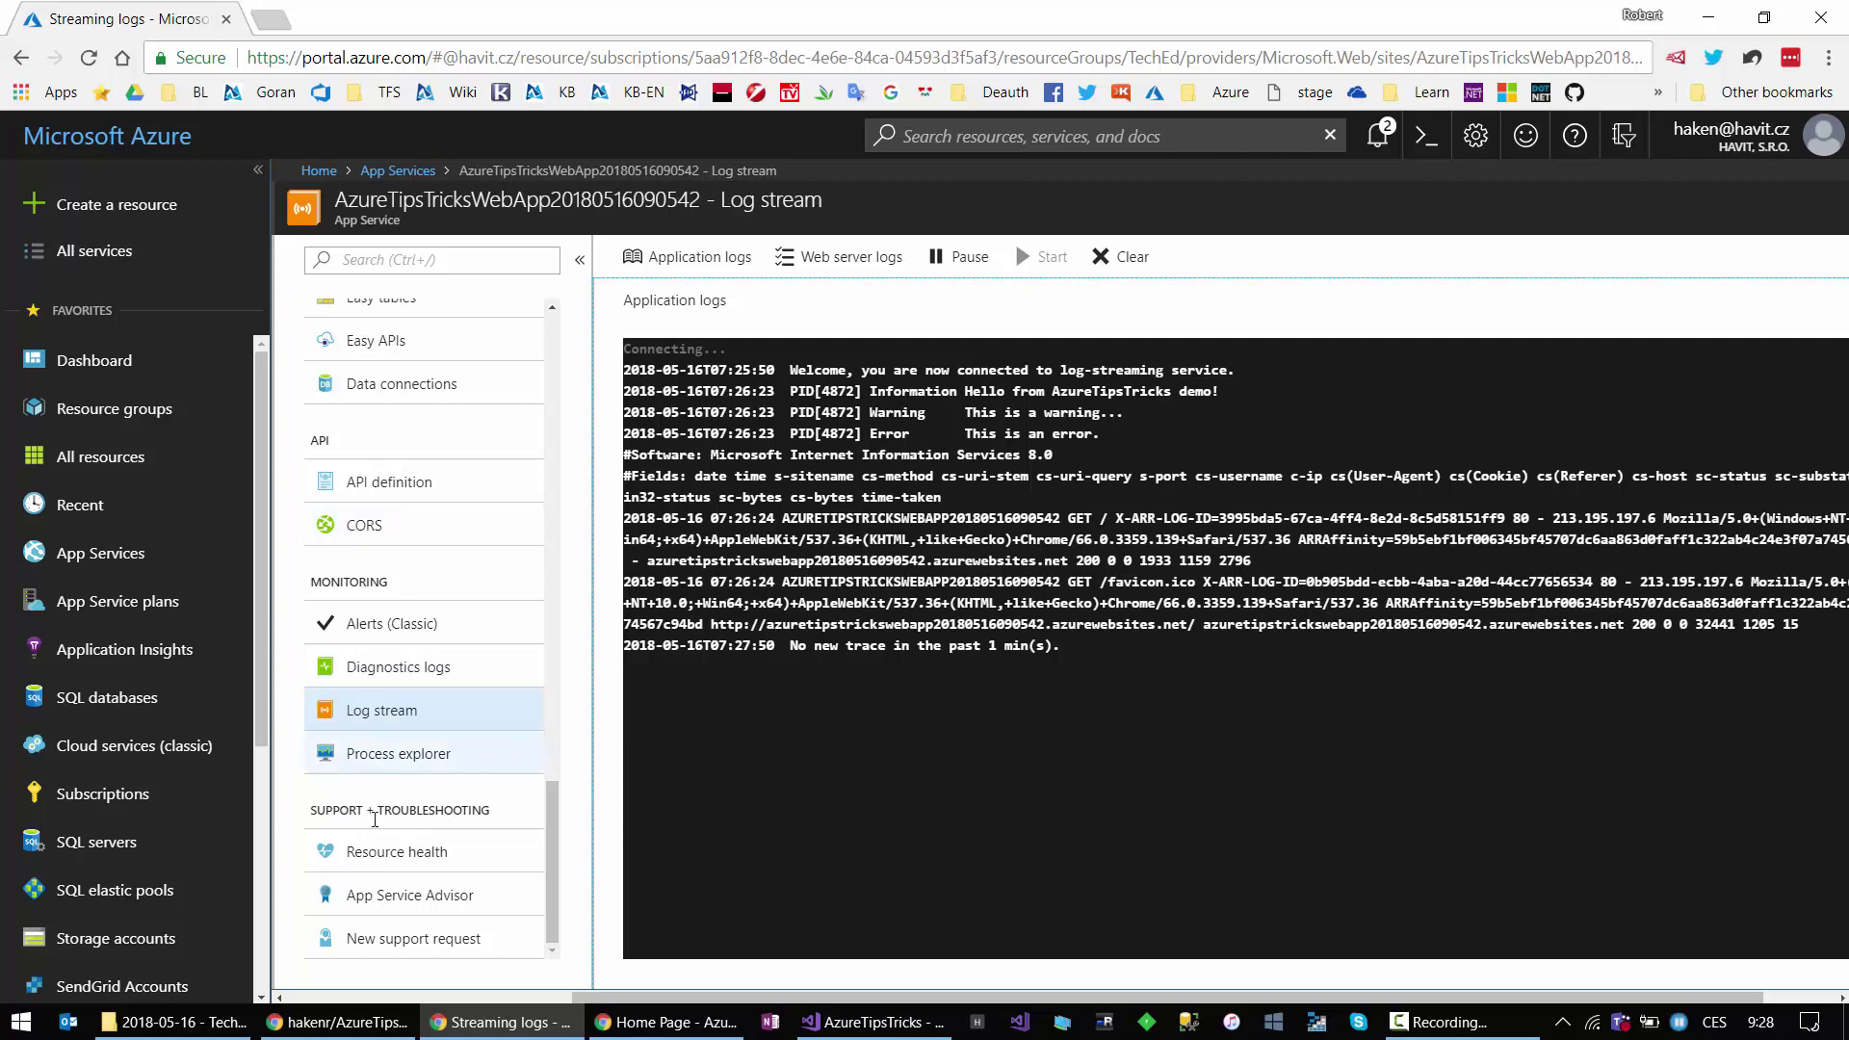
{"action": "scroll", "coordinate": [406, 770], "scroll_direction": "up", "scroll_amount": 5}
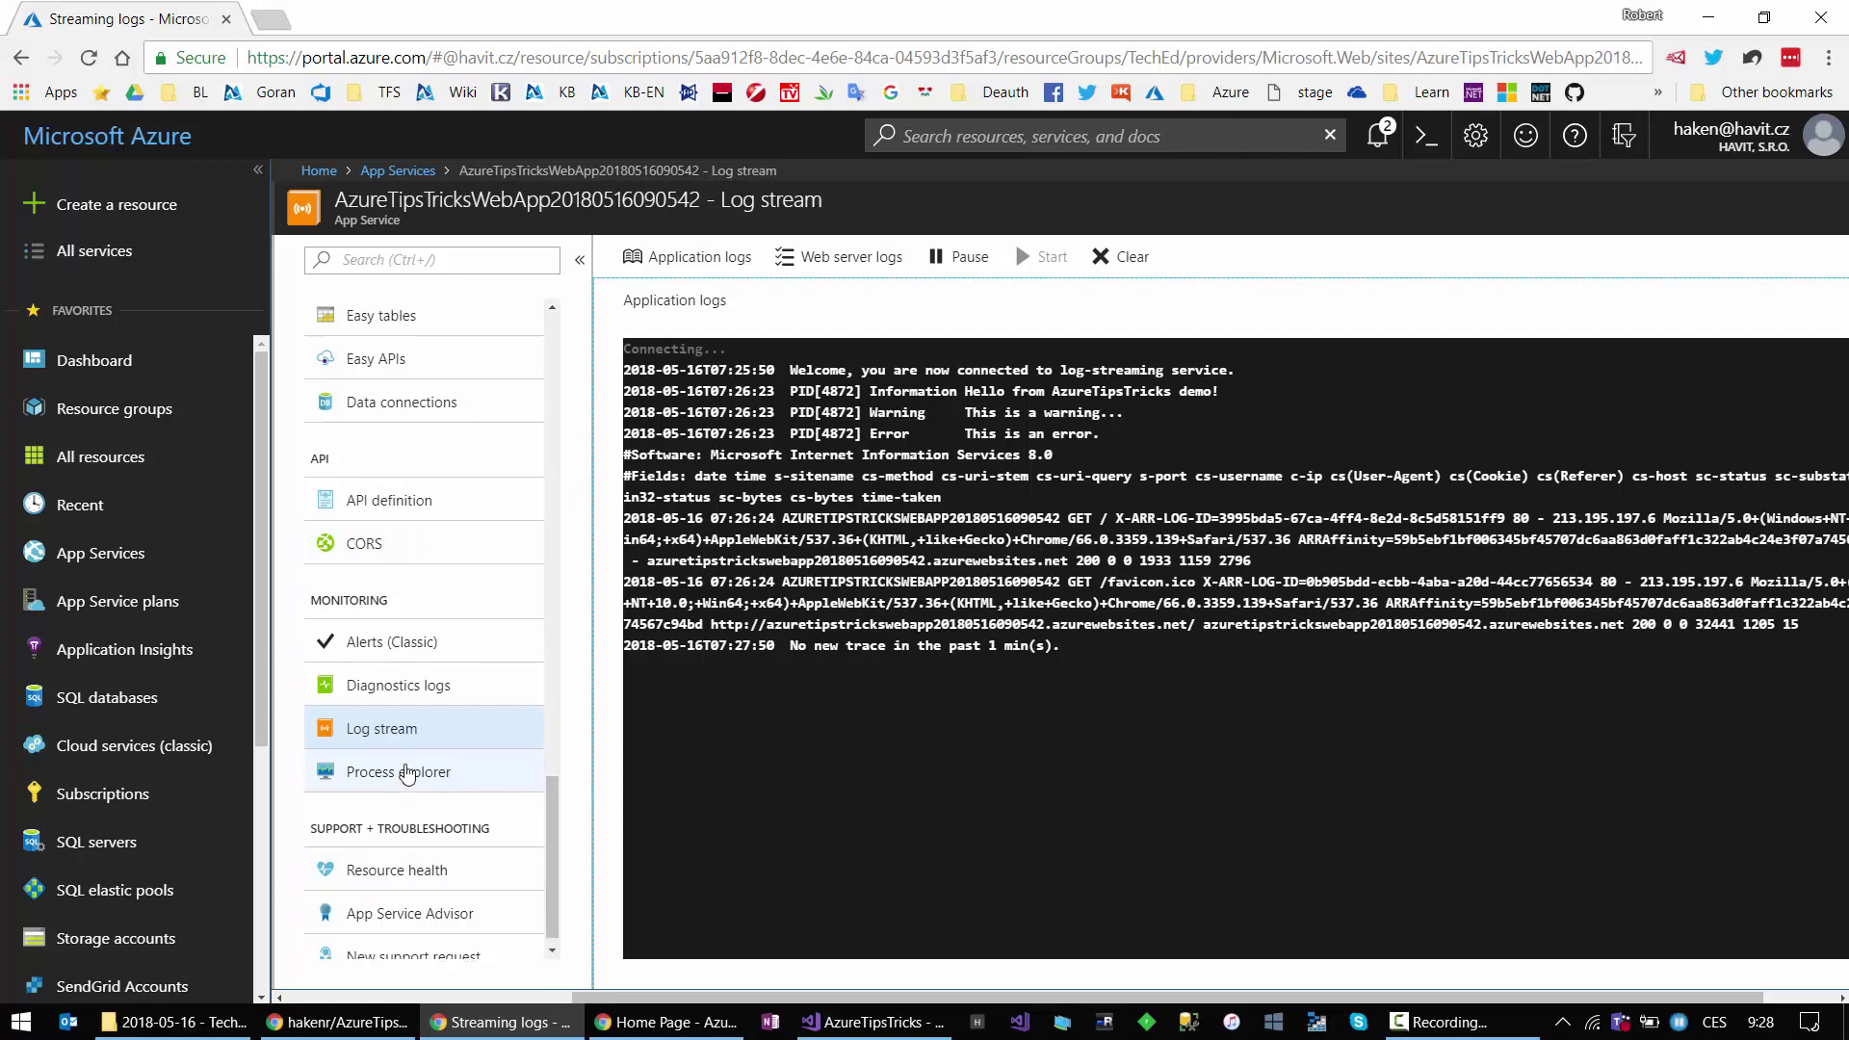
Step: Open the web app's Advanced Tools page in the Azure portal and launch its Kudu site
{"action": "scroll", "coordinate": [406, 760], "scroll_direction": "up", "scroll_amount": 3}
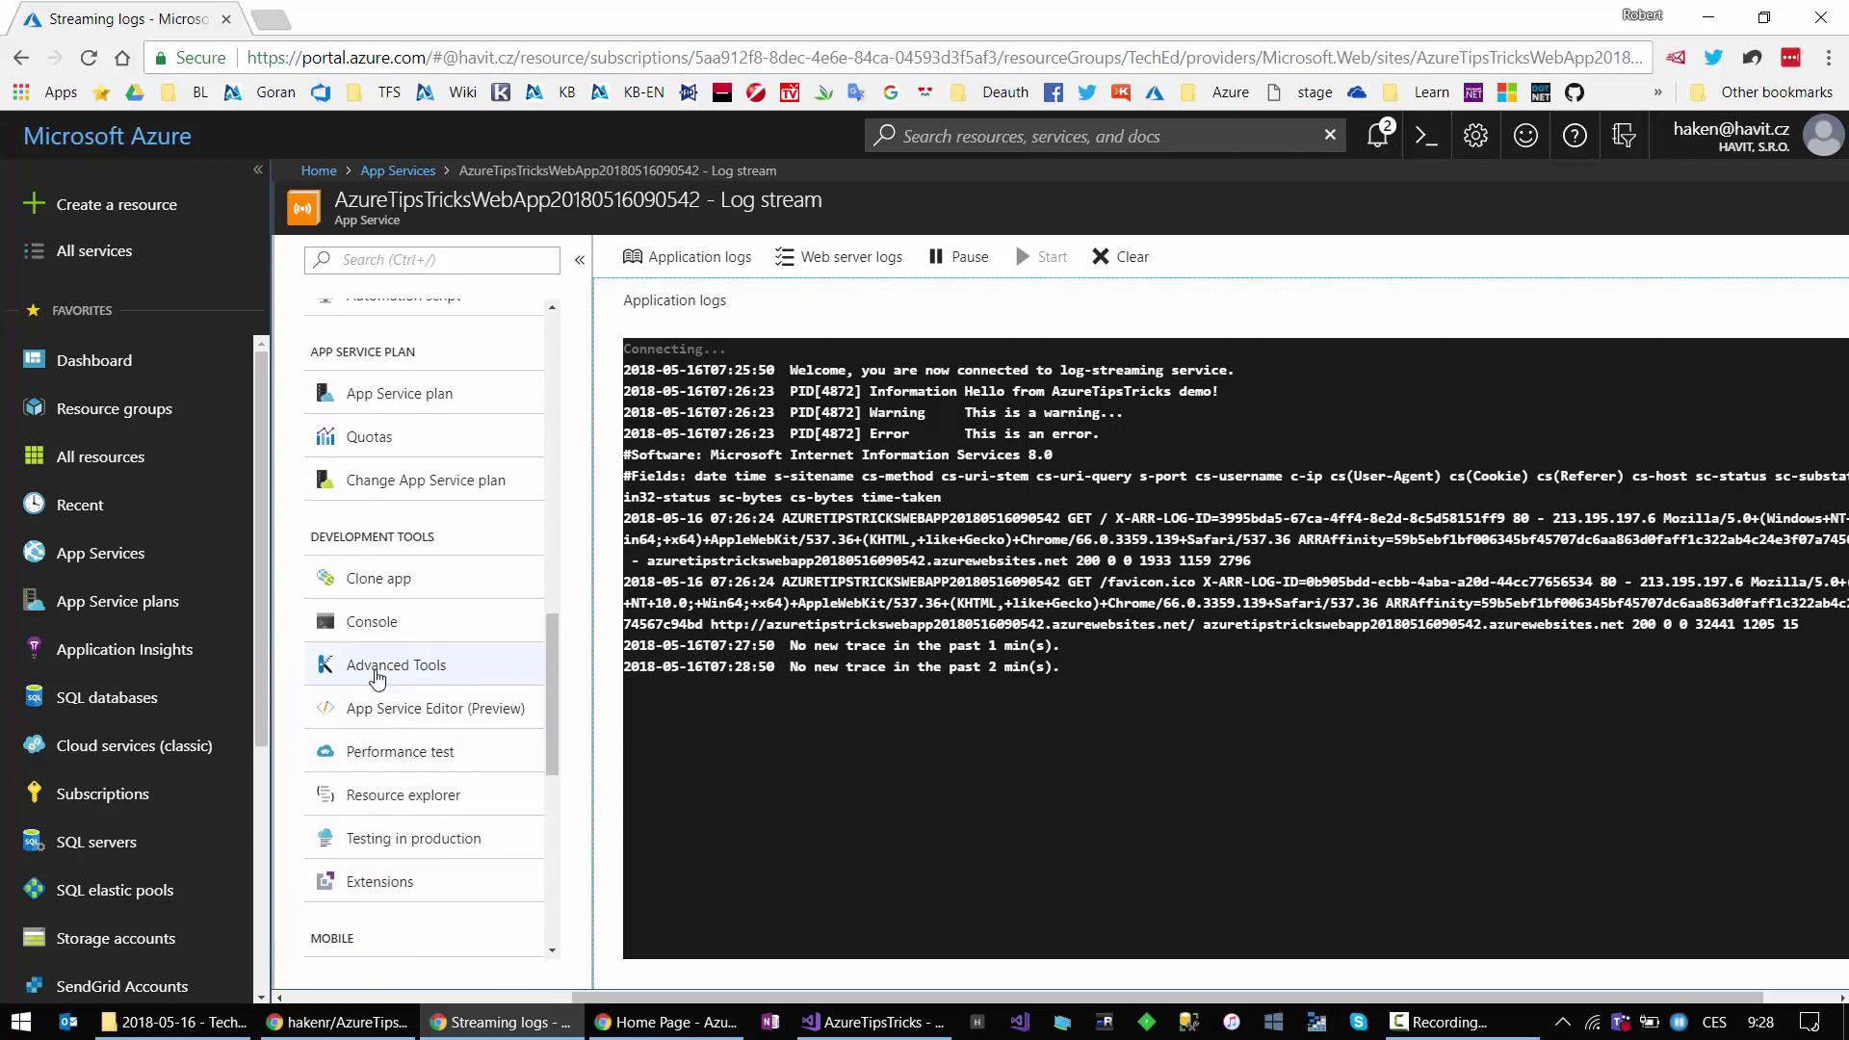
{"action": "left_click", "coordinate": [376, 666]}
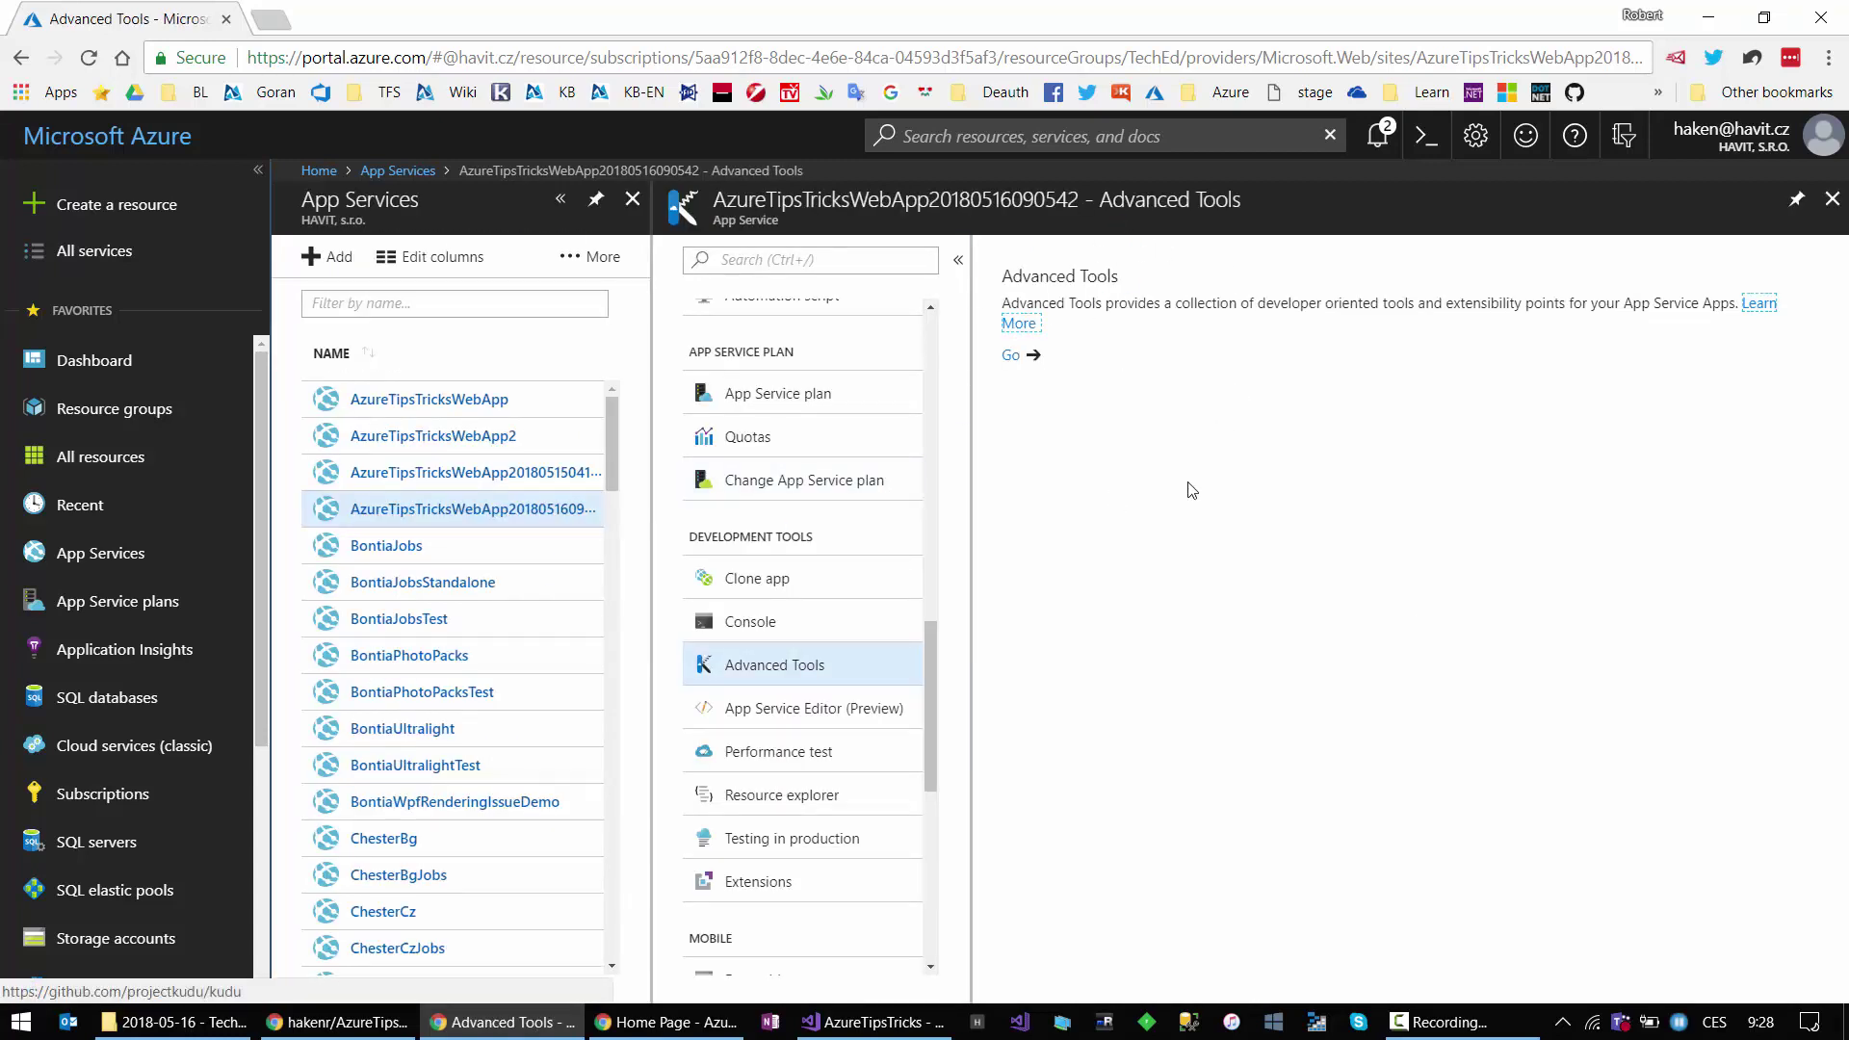
{"action": "left_click", "coordinate": [1011, 356]}
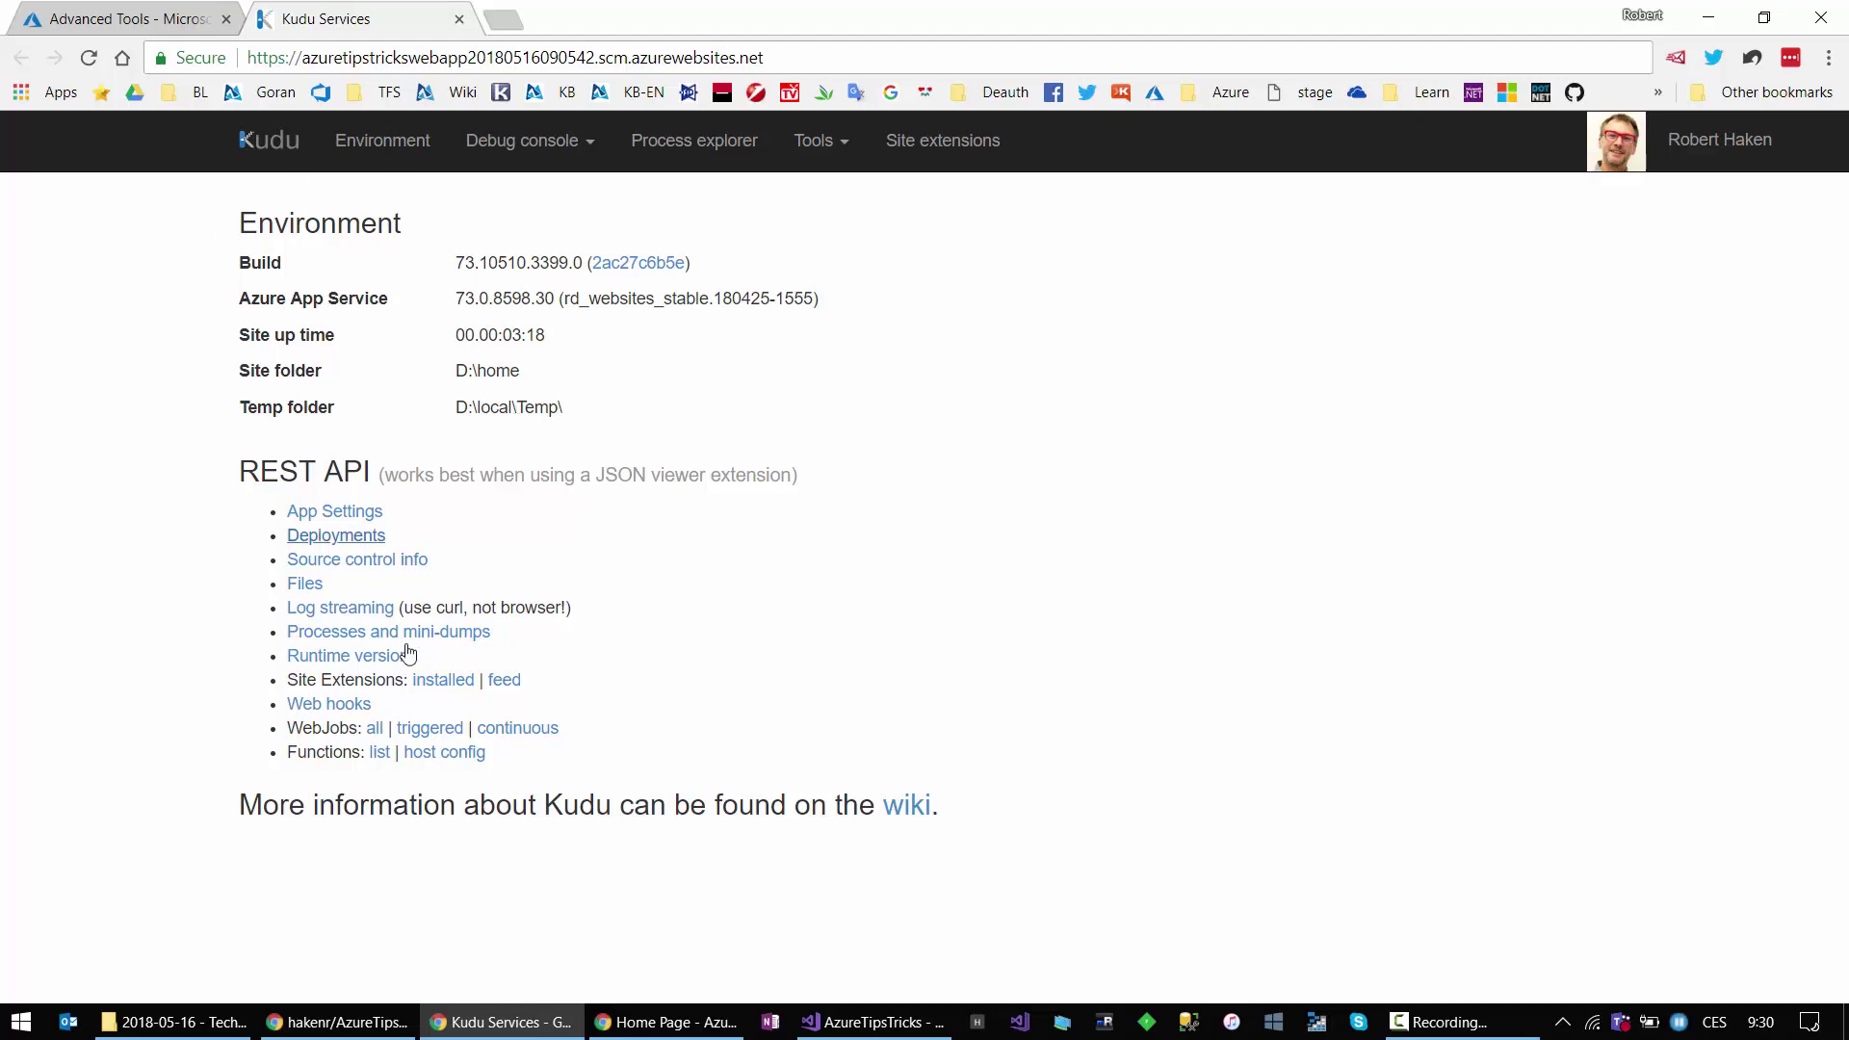
Step: Open Kudu's Environment page and examine the system info, app settings and connection strings
{"action": "left_click", "coordinate": [367, 144]}
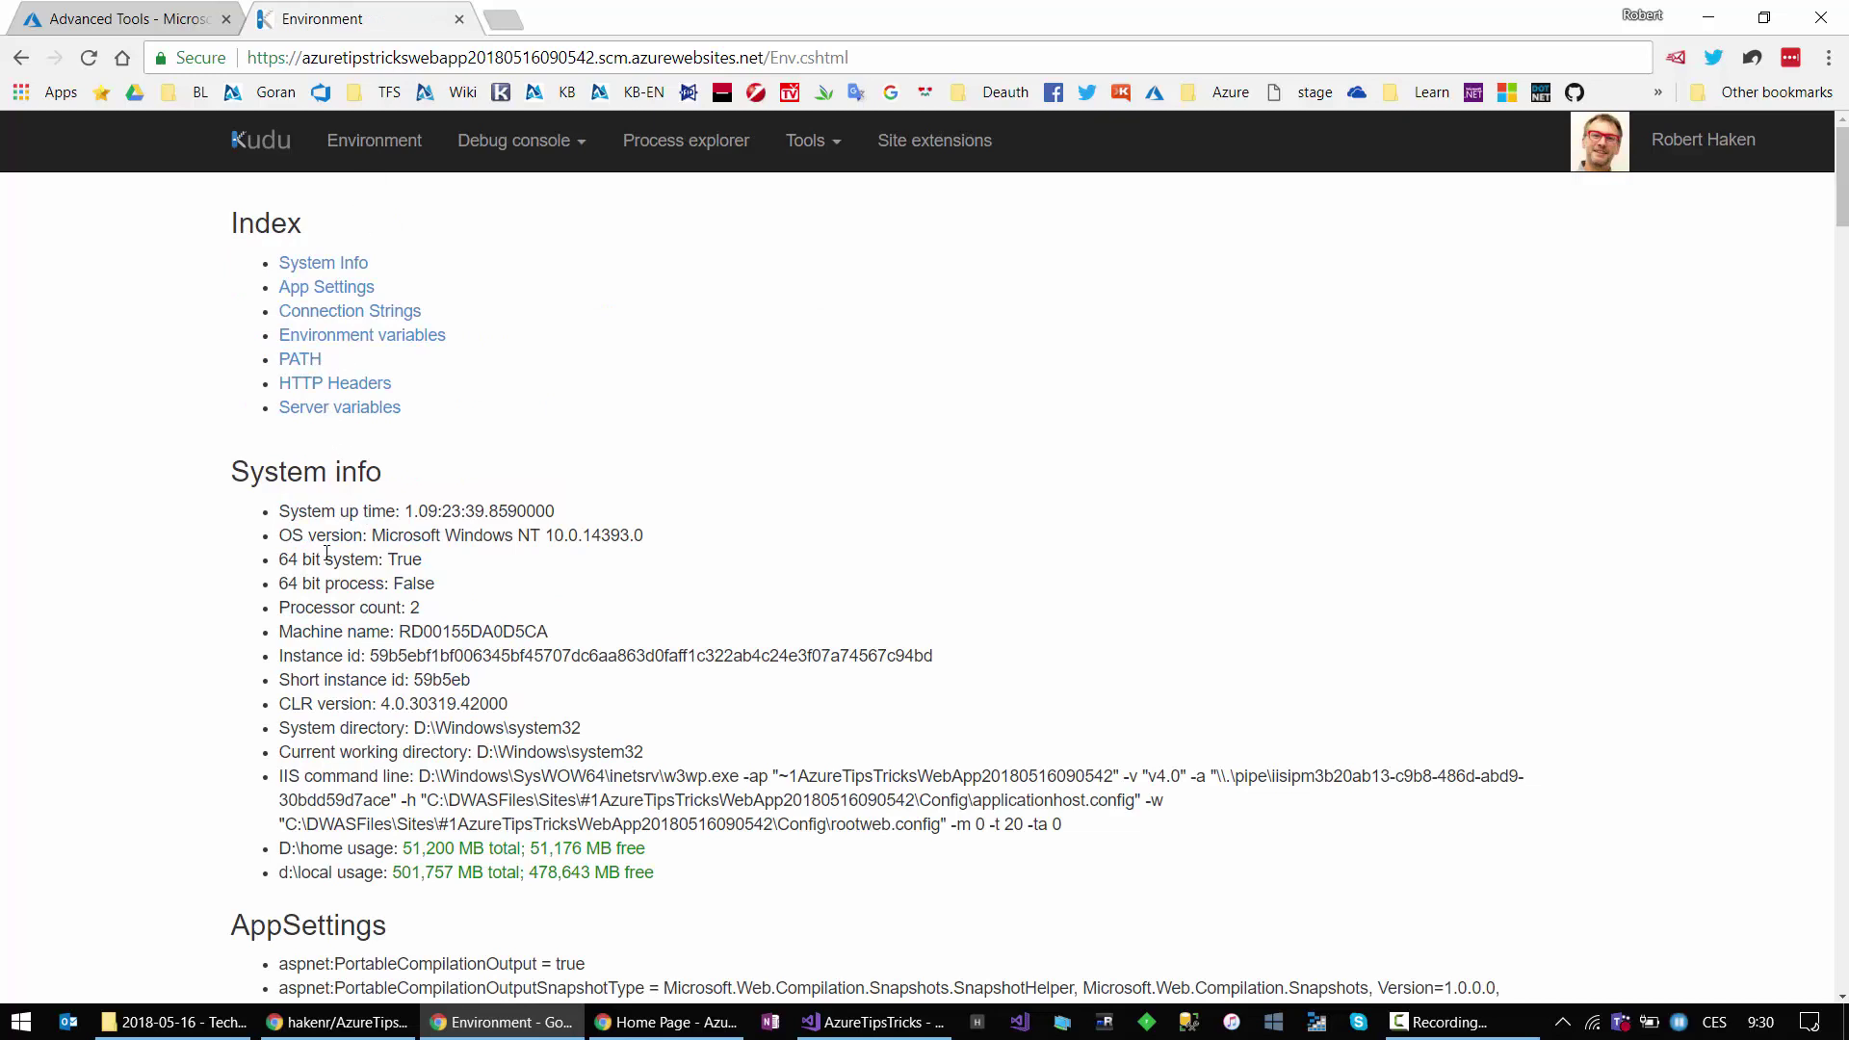
{"action": "scroll", "coordinate": [190, 753], "scroll_direction": "down", "scroll_amount": 1}
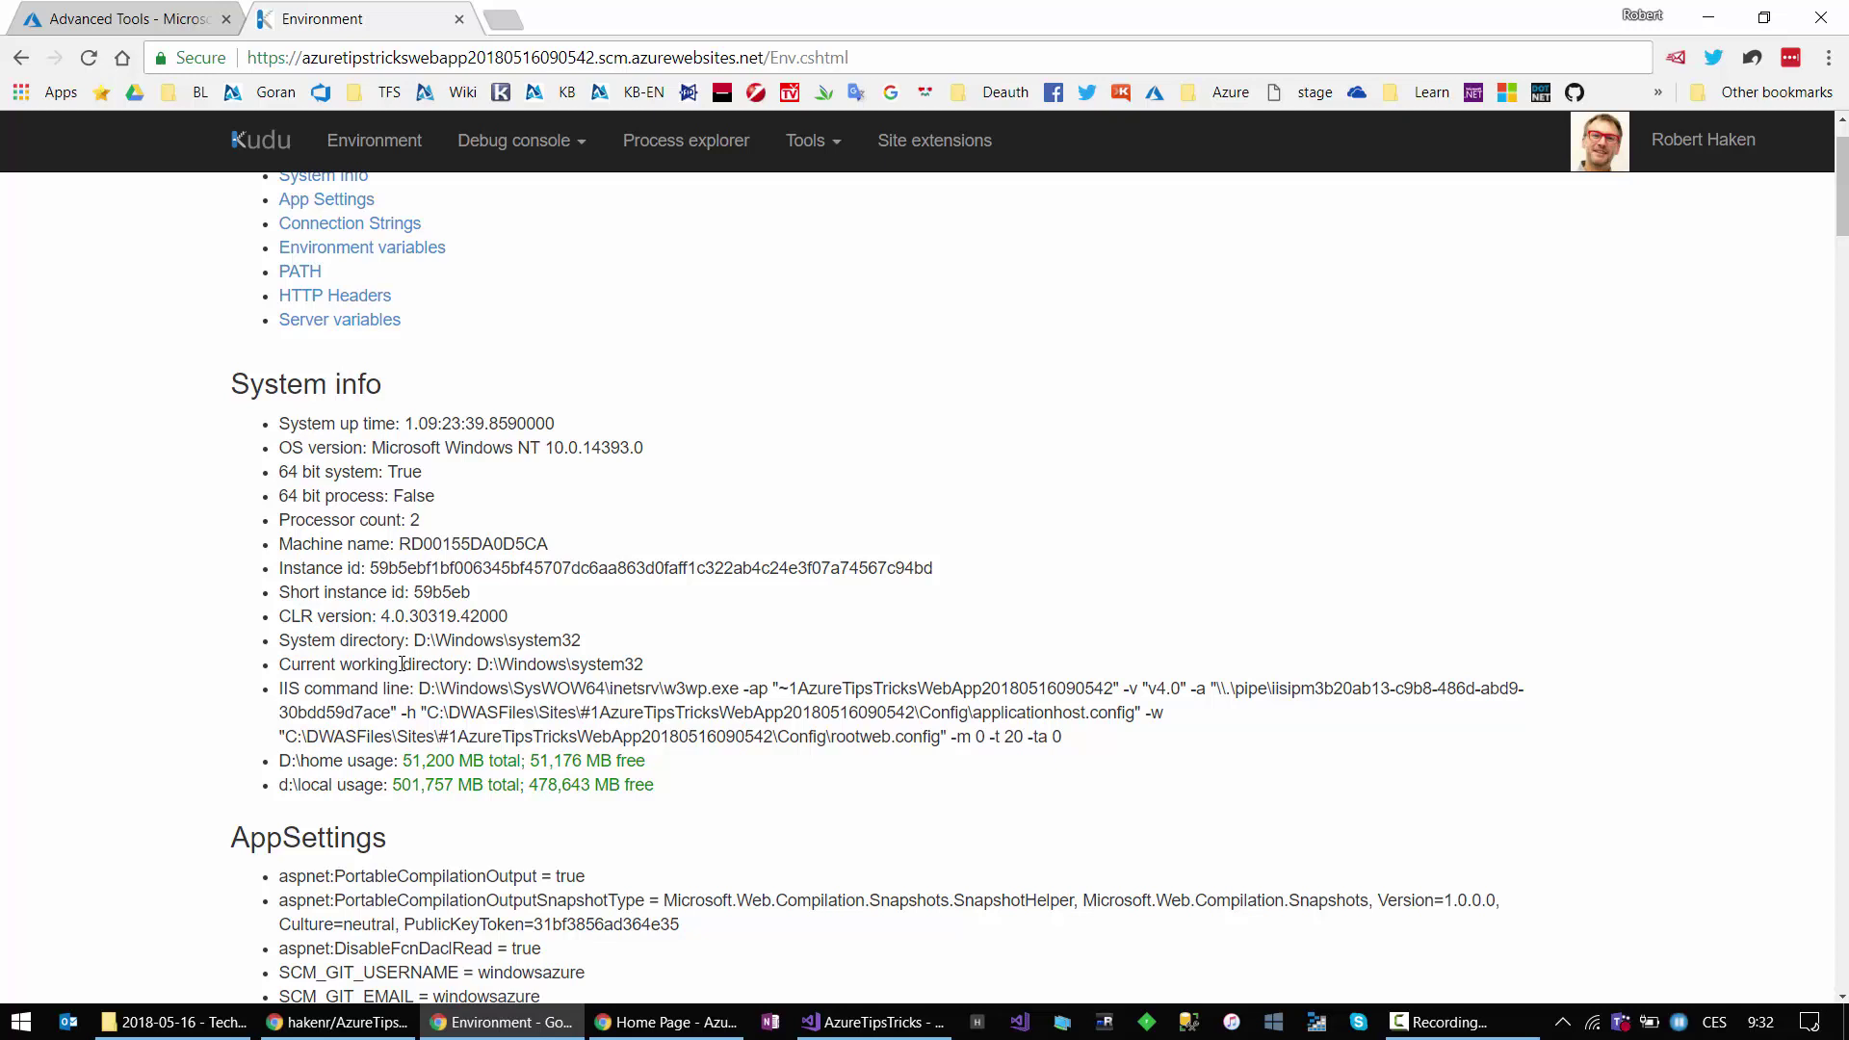
{"action": "scroll", "coordinate": [402, 664], "scroll_direction": "down", "scroll_amount": 2}
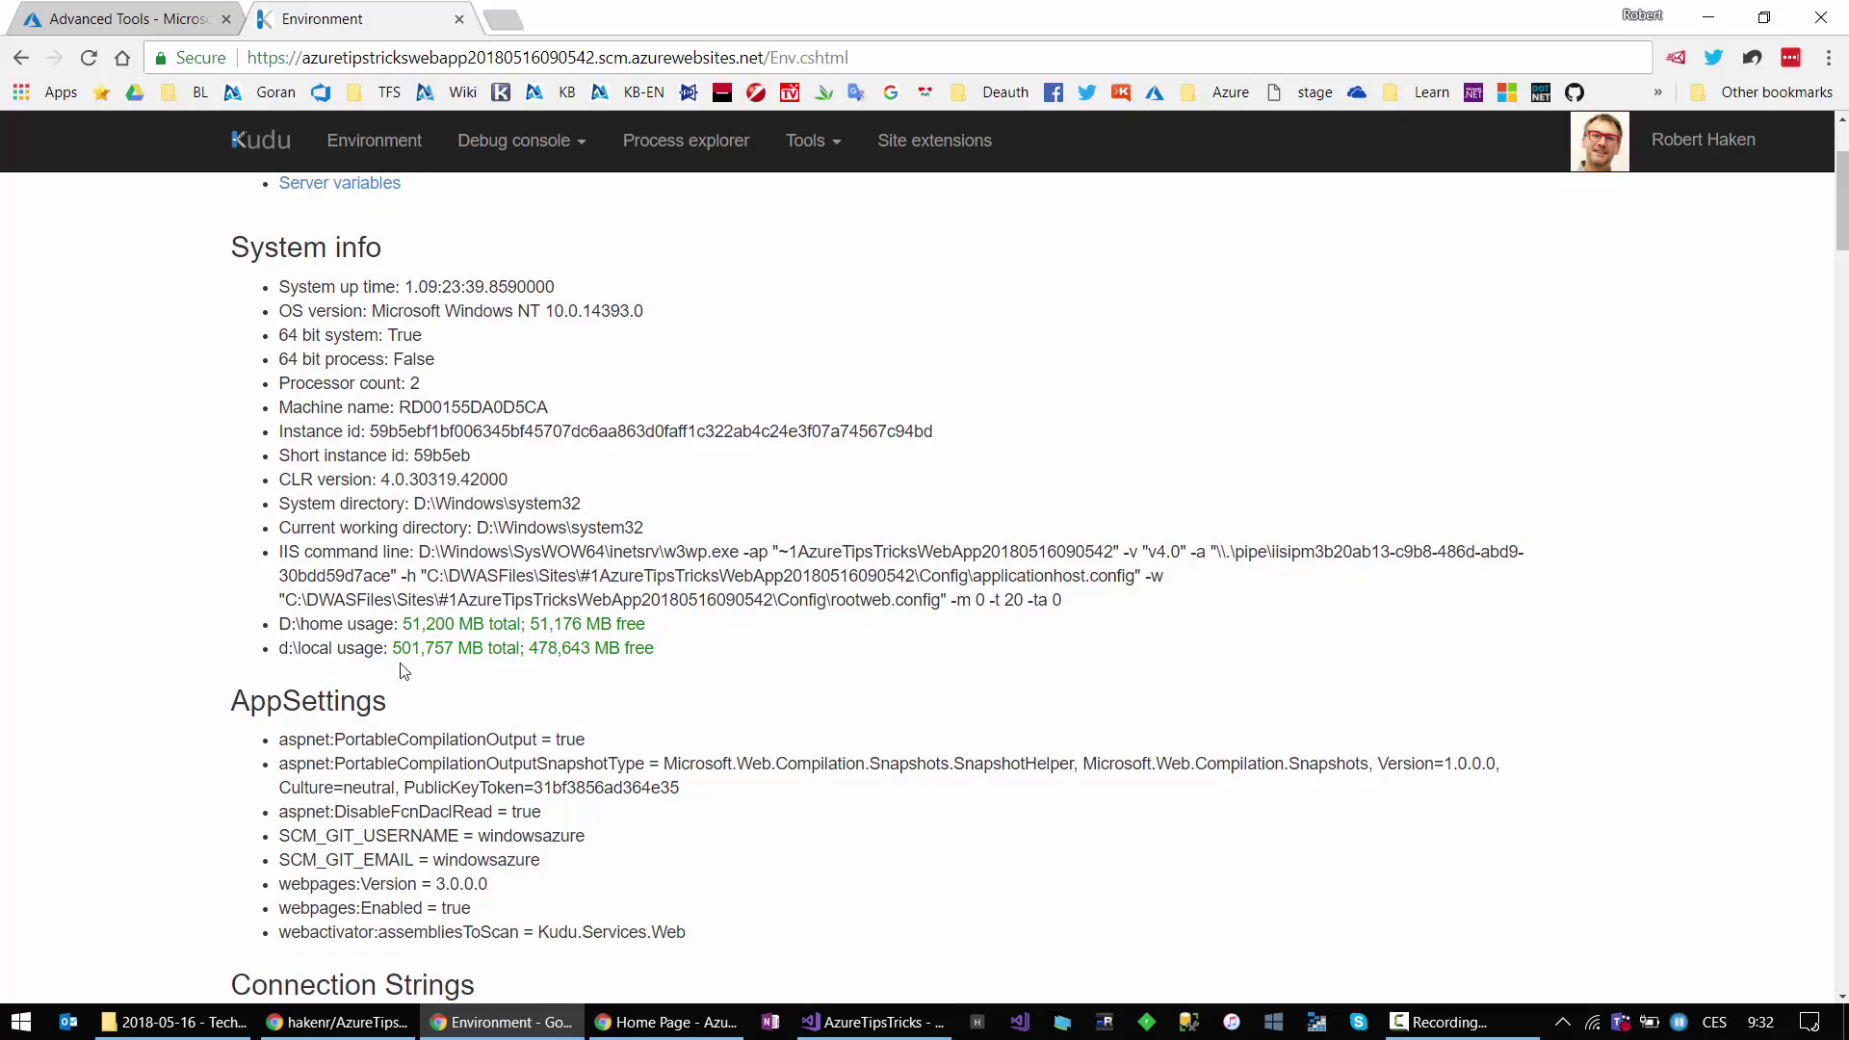
{"action": "scroll", "coordinate": [402, 663], "scroll_direction": "down", "scroll_amount": 3}
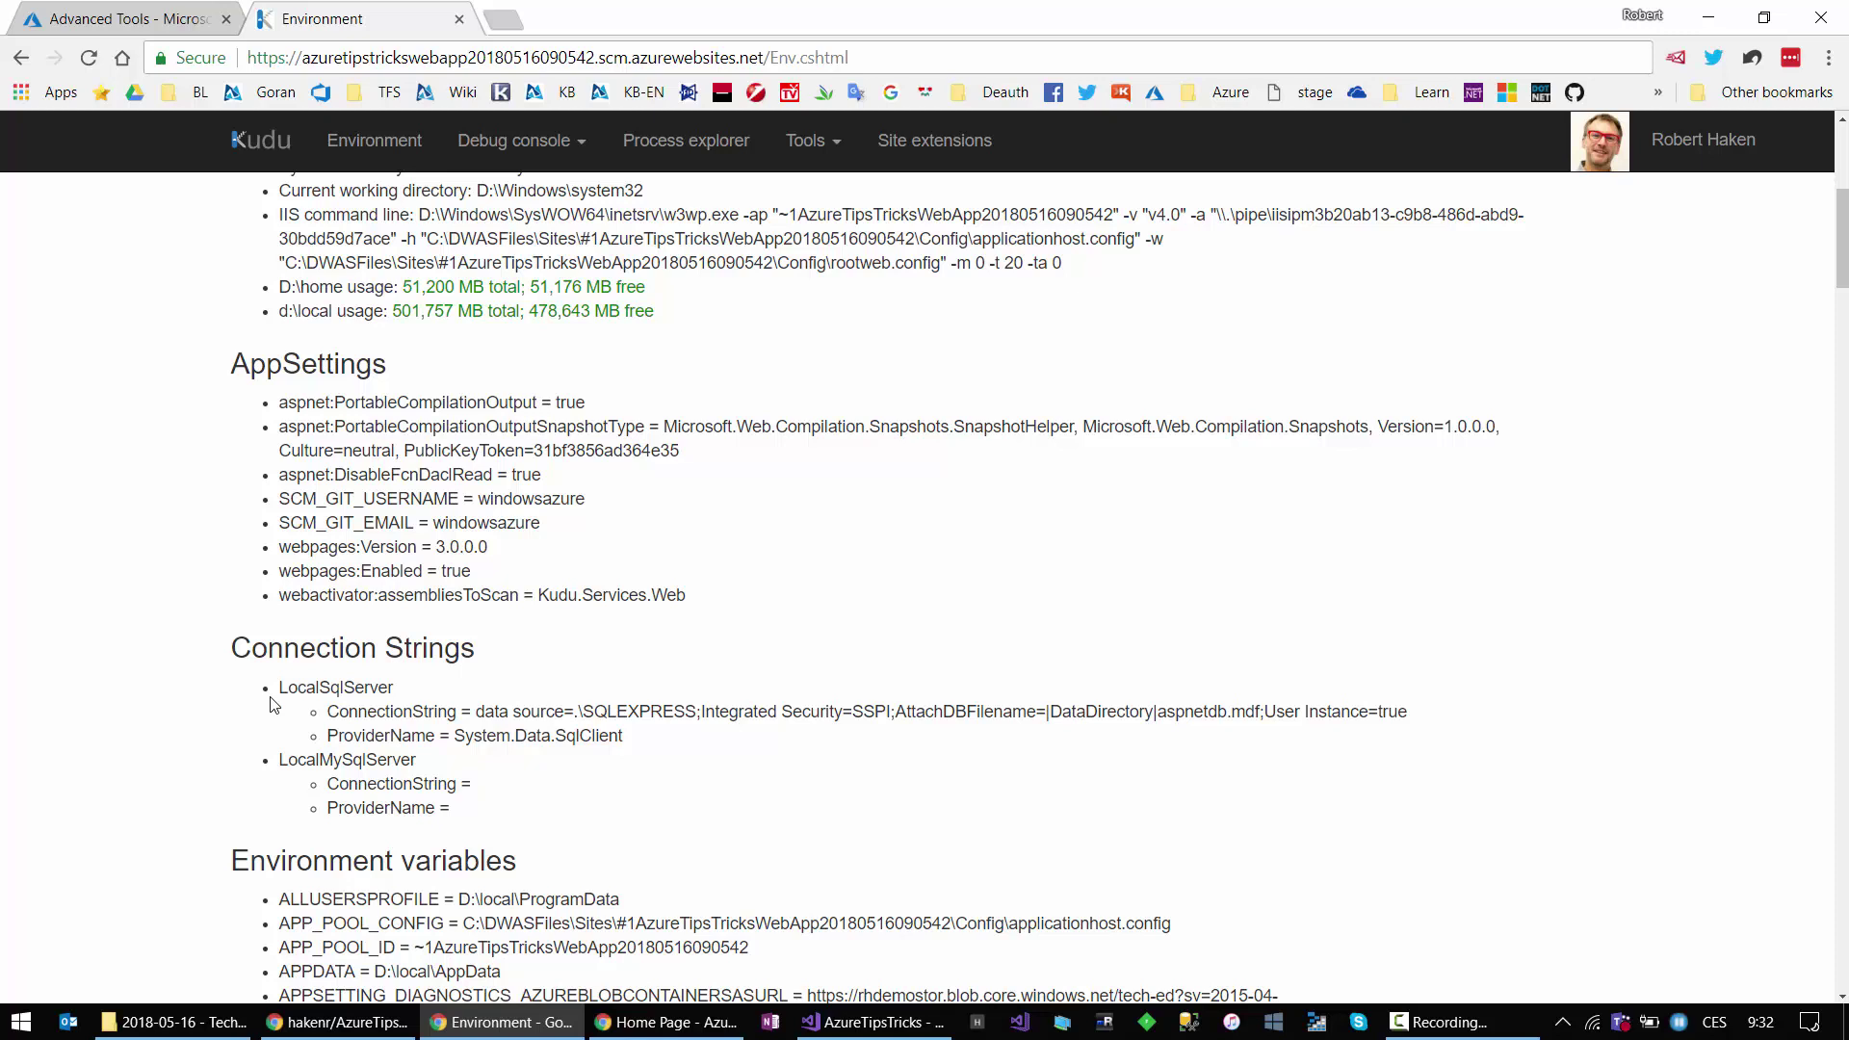
{"action": "scroll", "coordinate": [273, 705], "scroll_direction": "down", "scroll_amount": 2}
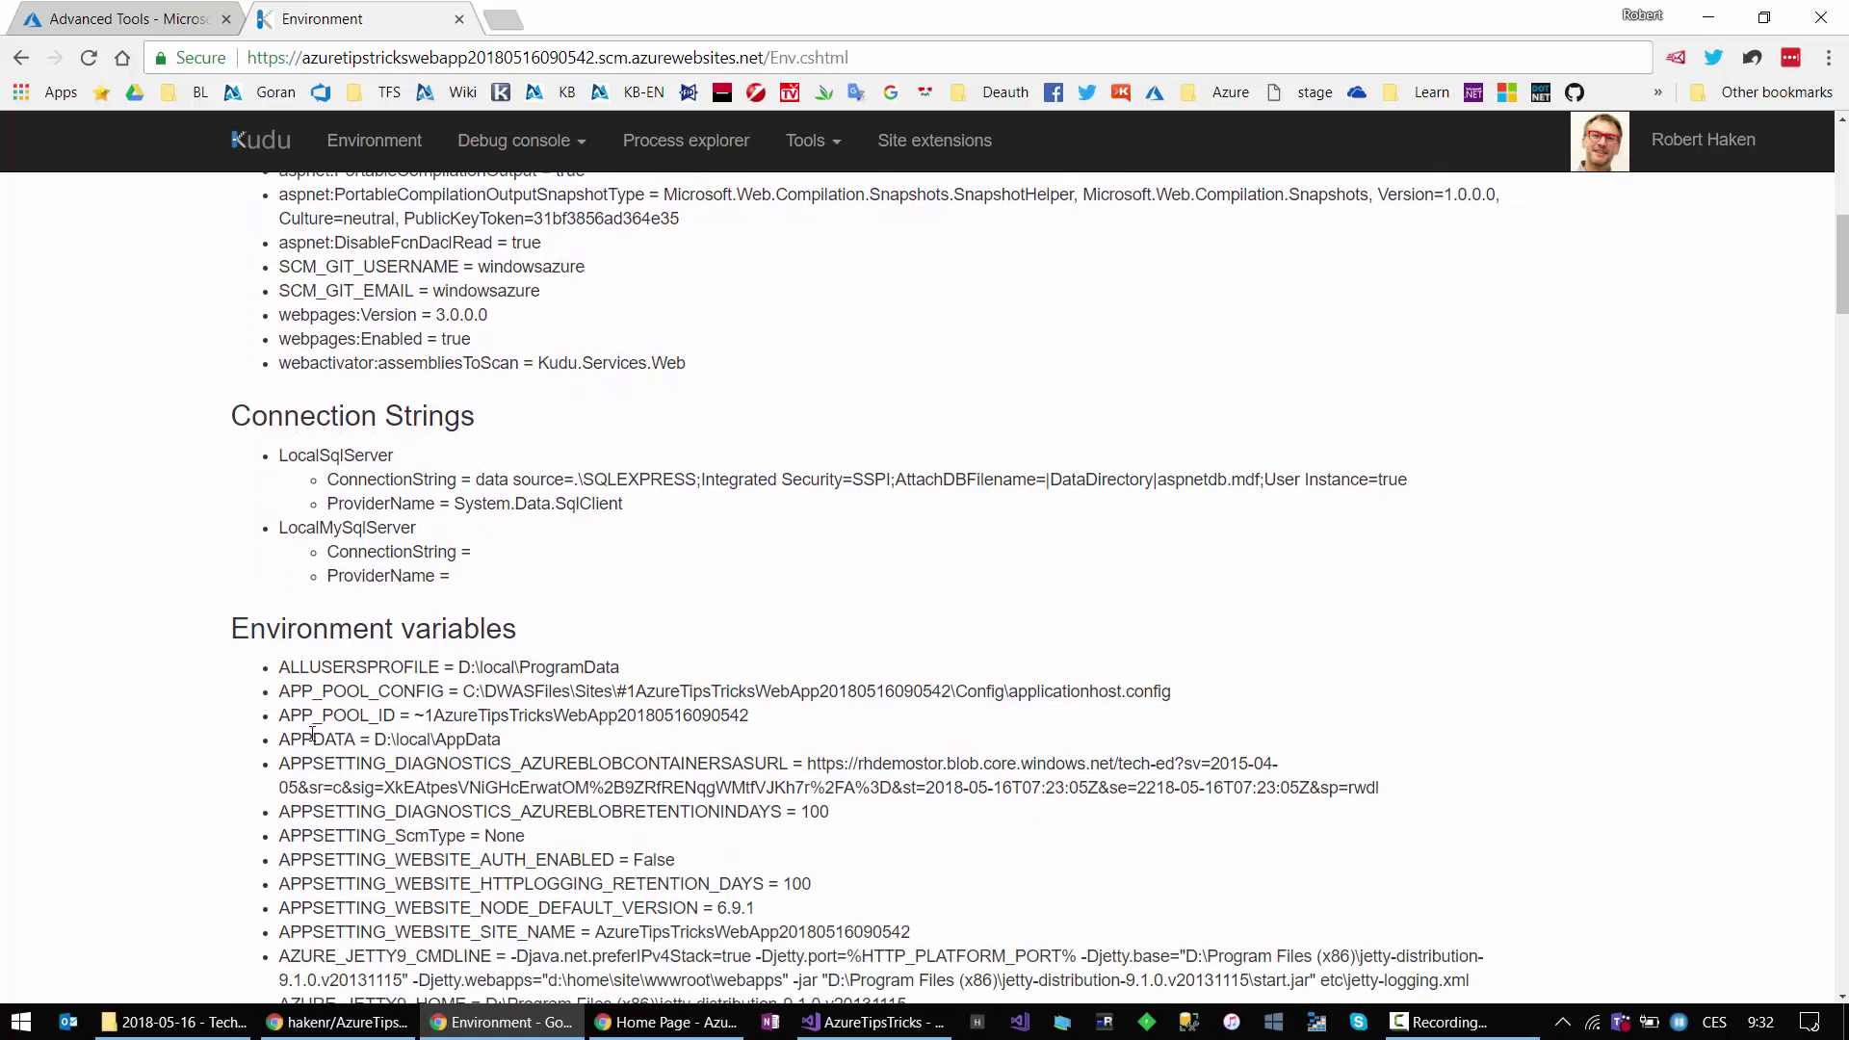
Step: Examine the environment variables listed on Kudu's Environment page, down to the WEBSITE_ entries and the start of PATH
{"action": "scroll", "coordinate": [320, 766], "scroll_direction": "down", "scroll_amount": 2}
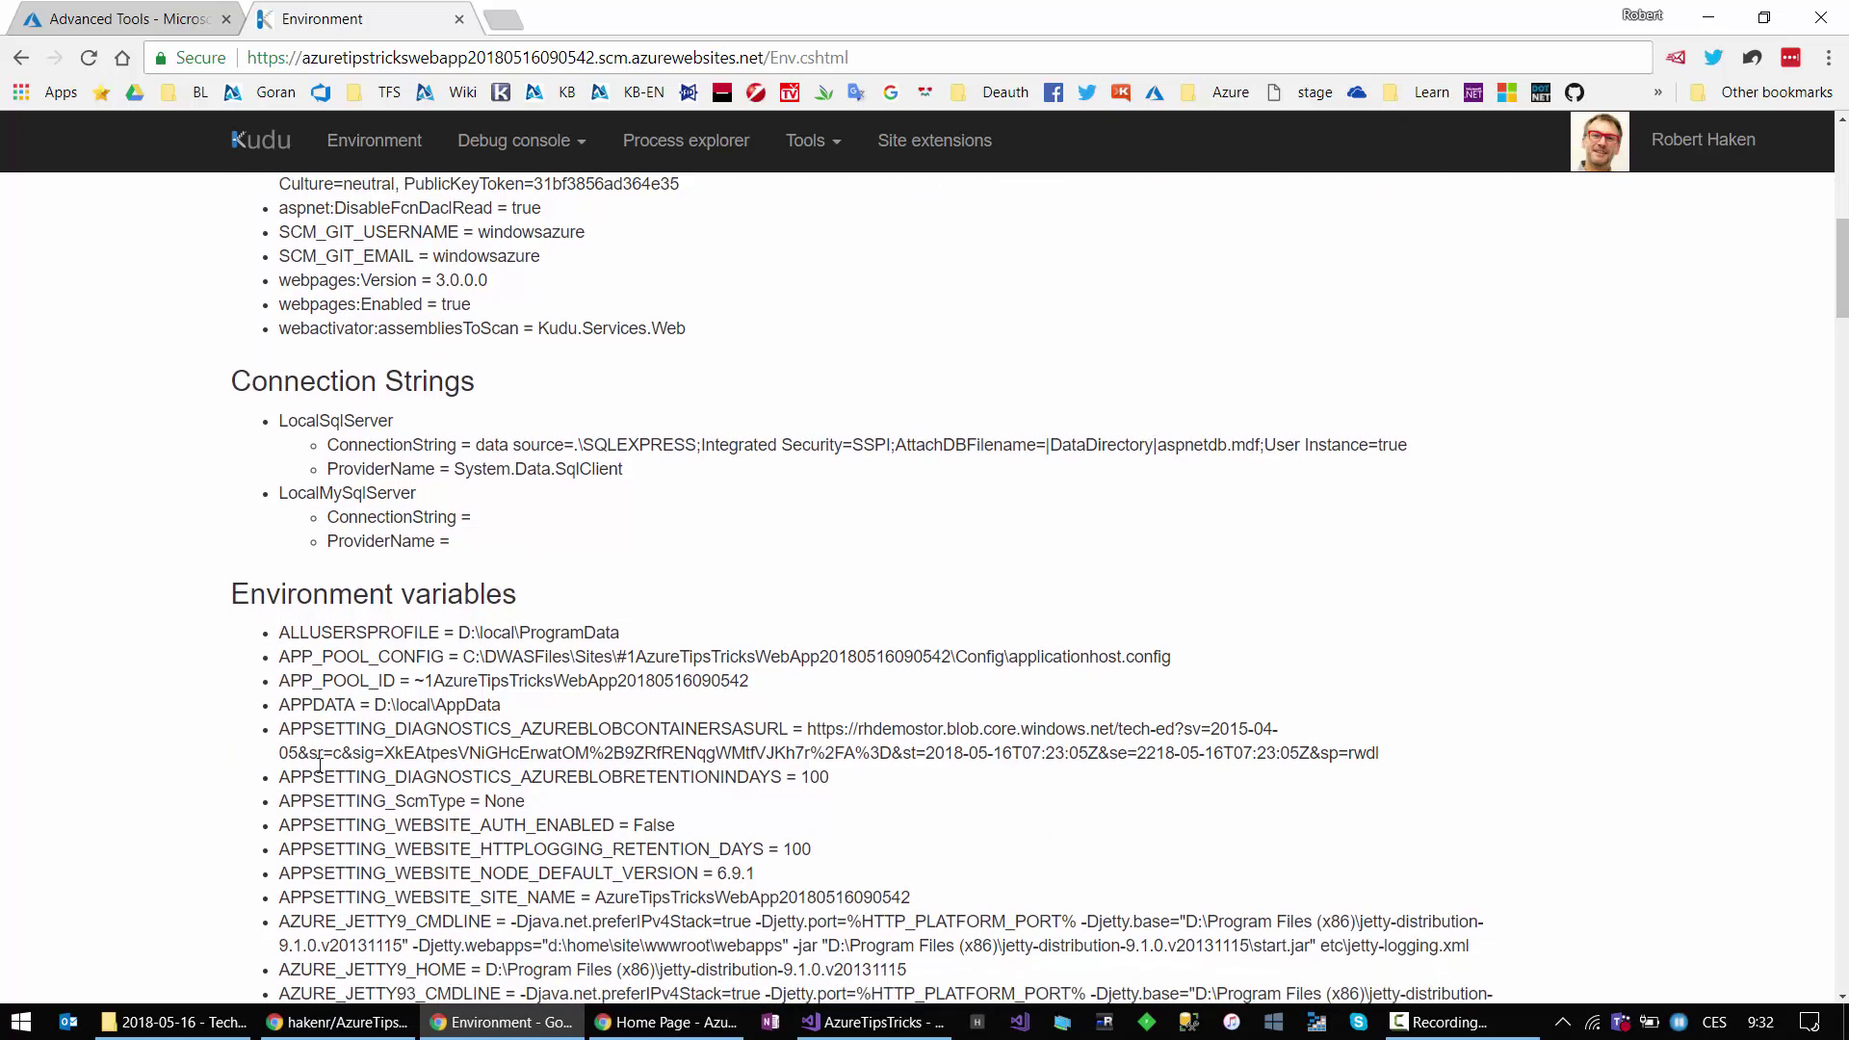
{"action": "scroll", "coordinate": [320, 767], "scroll_direction": "down", "scroll_amount": 2}
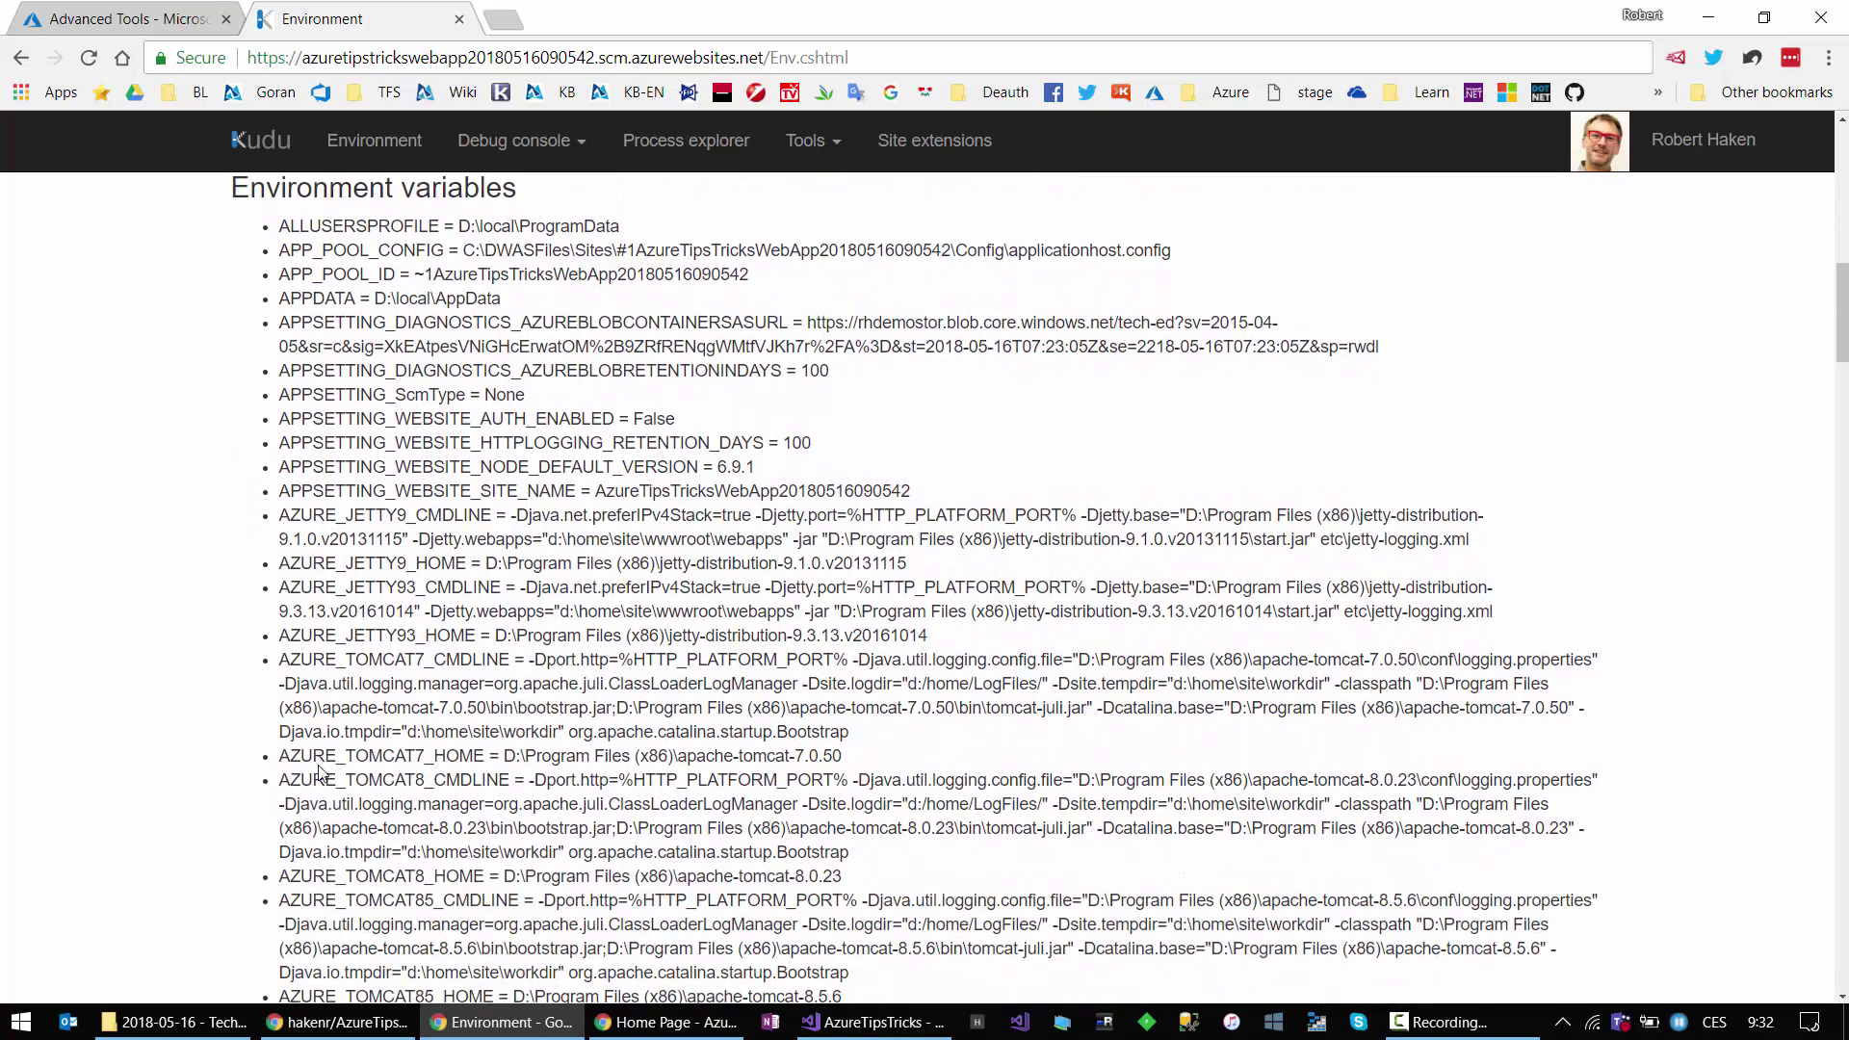
{"action": "scroll", "coordinate": [320, 770], "scroll_direction": "up", "scroll_amount": 1}
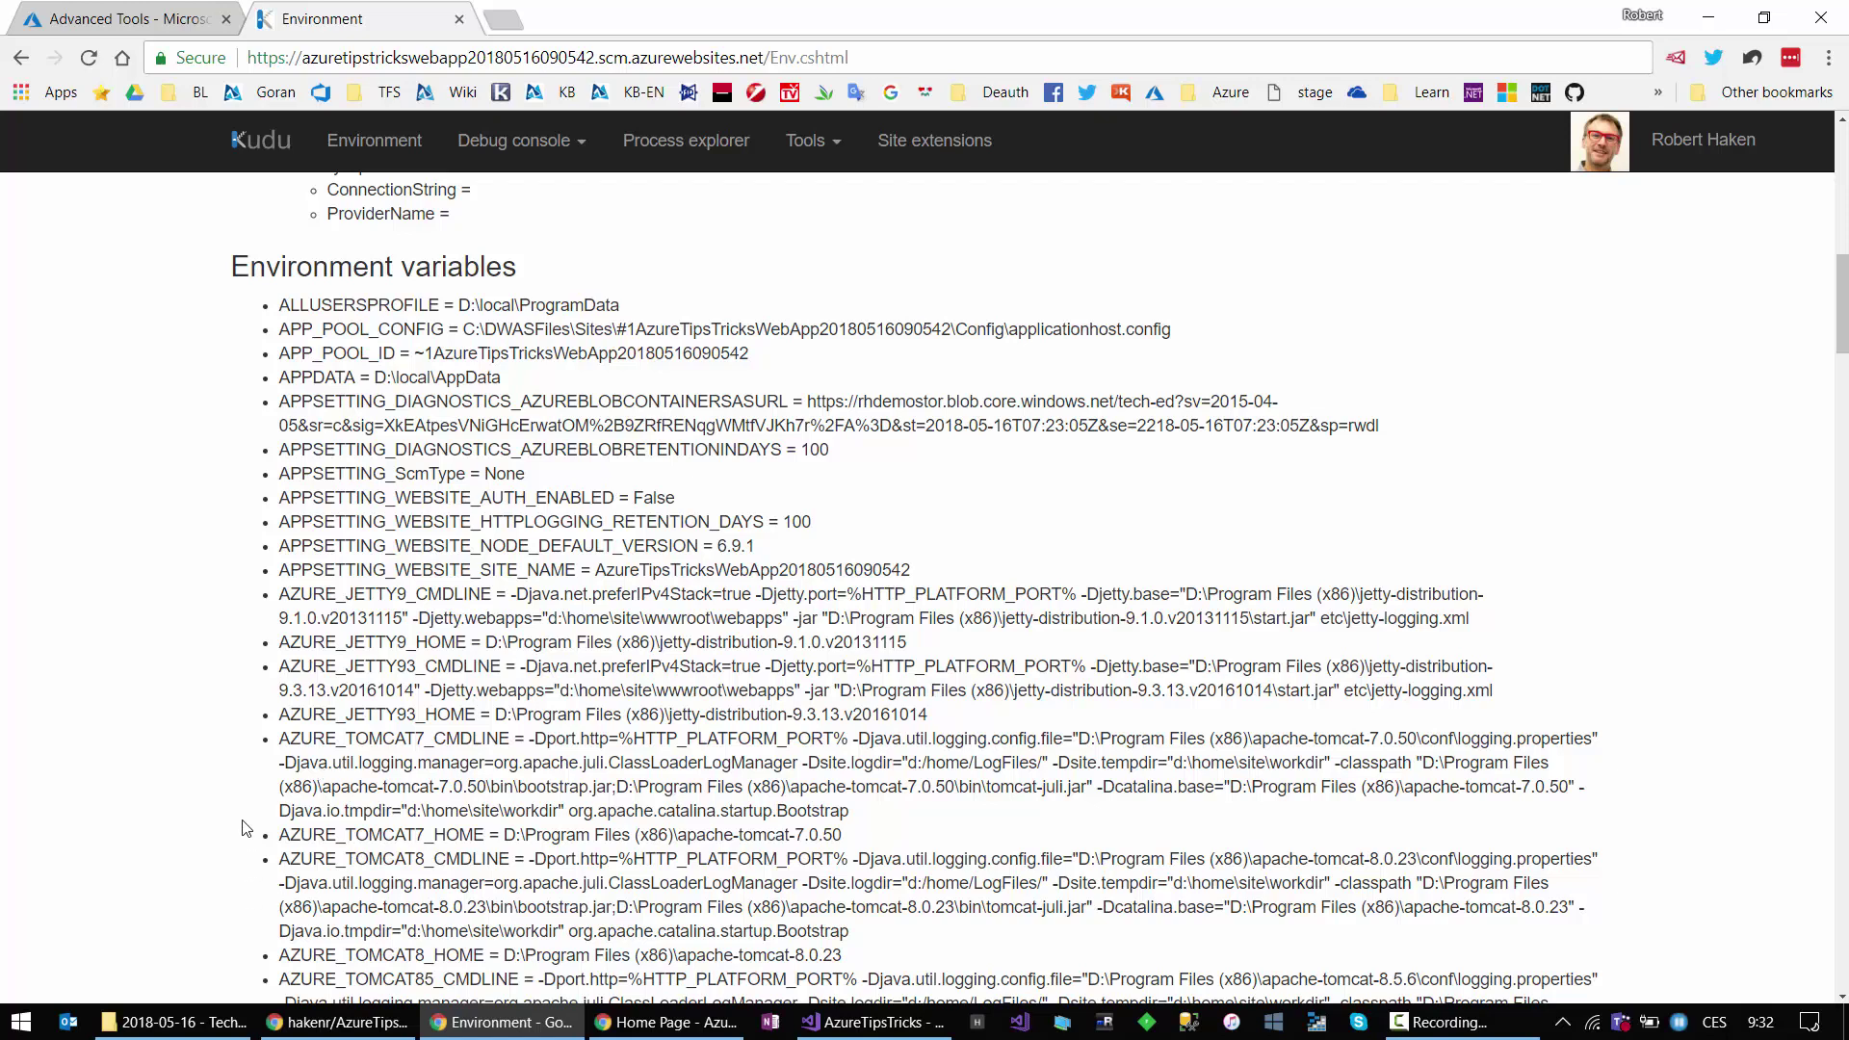
{"action": "scroll", "coordinate": [246, 829], "scroll_direction": "down", "scroll_amount": 3}
{"action": "scroll", "coordinate": [245, 829], "scroll_direction": "down", "scroll_amount": 6}
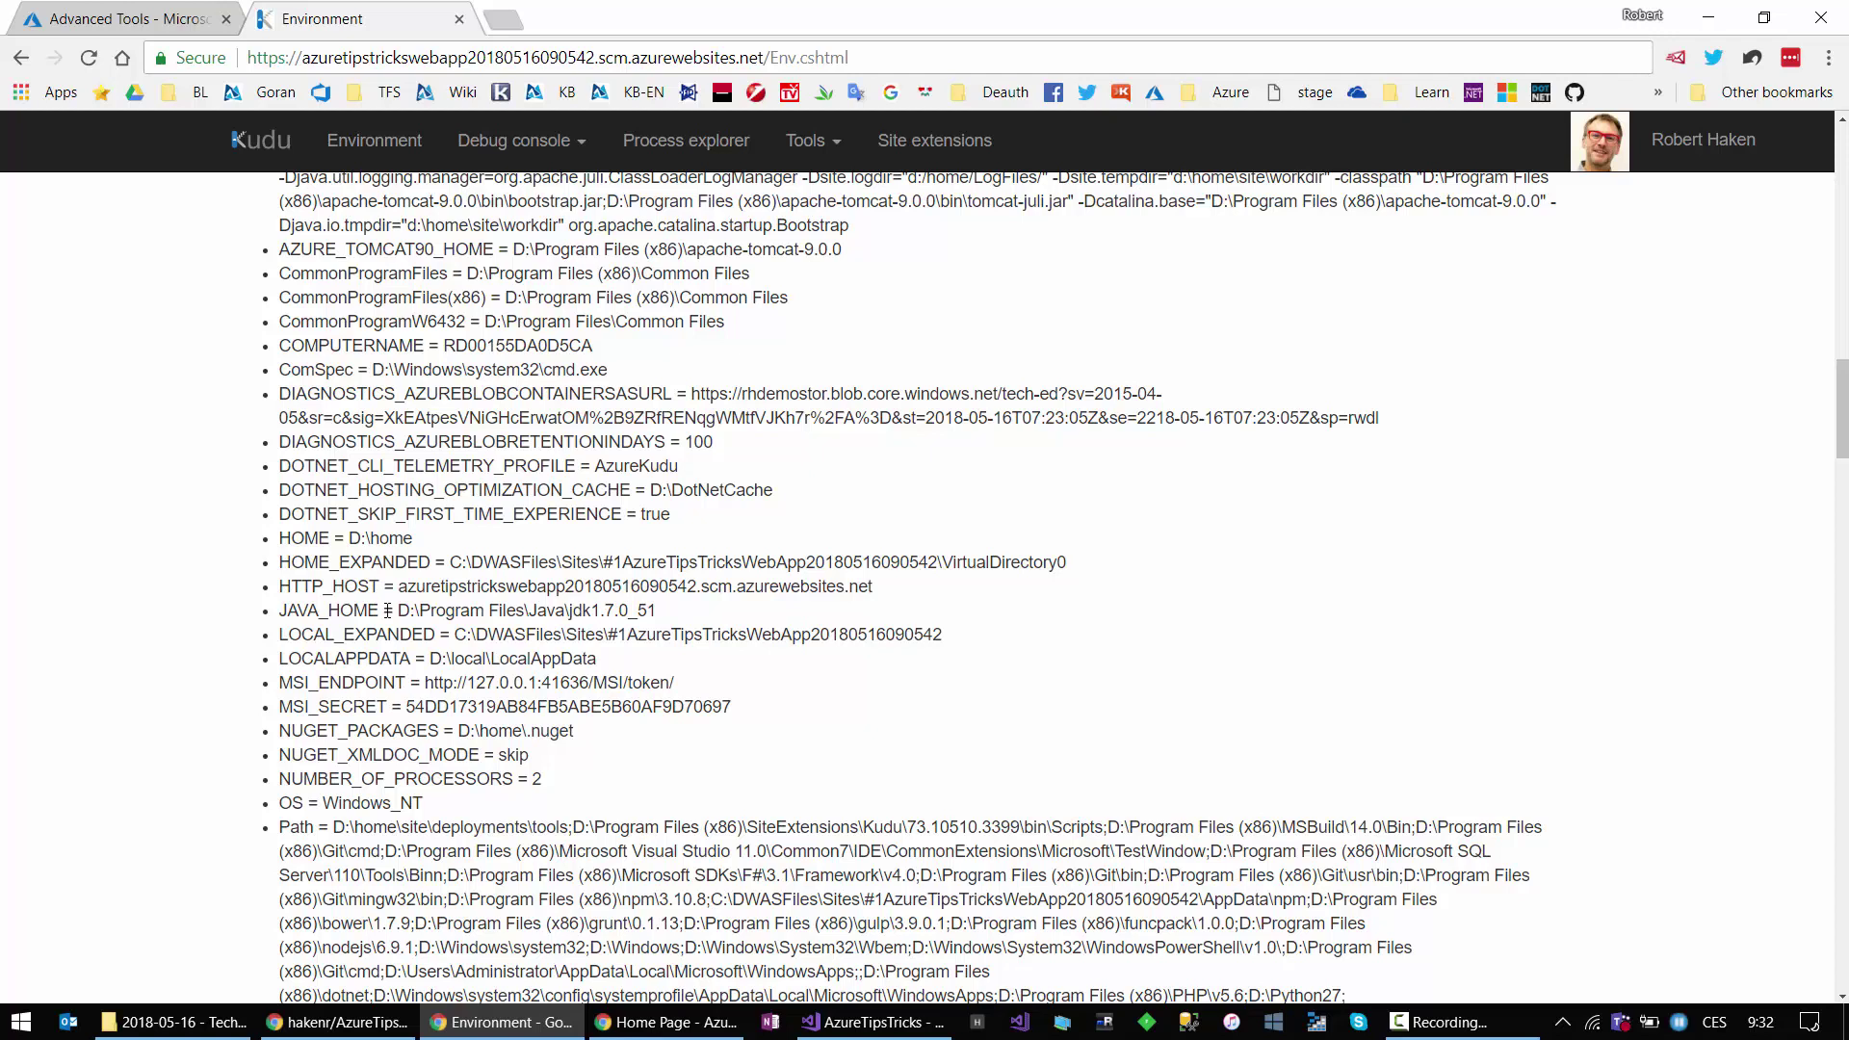
{"action": "scroll", "coordinate": [388, 610], "scroll_direction": "down", "scroll_amount": 3}
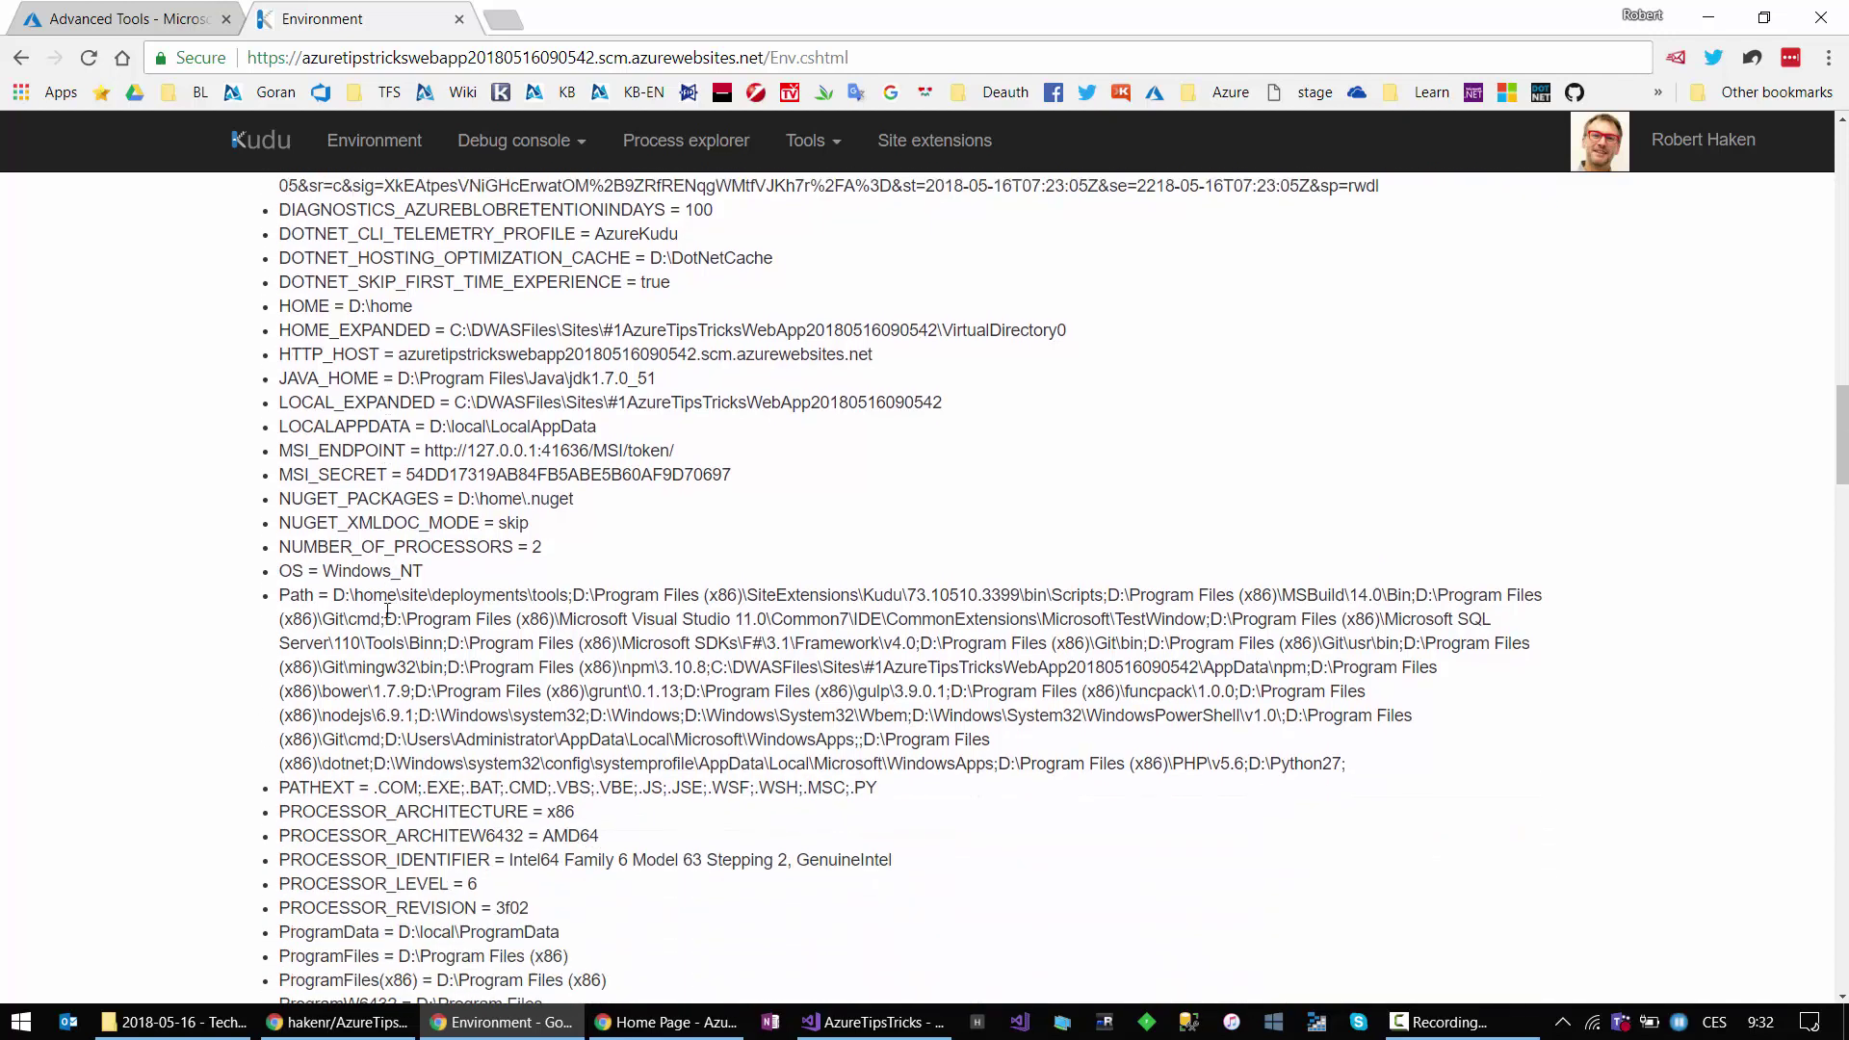
{"action": "scroll", "coordinate": [389, 756], "scroll_direction": "down", "scroll_amount": 4}
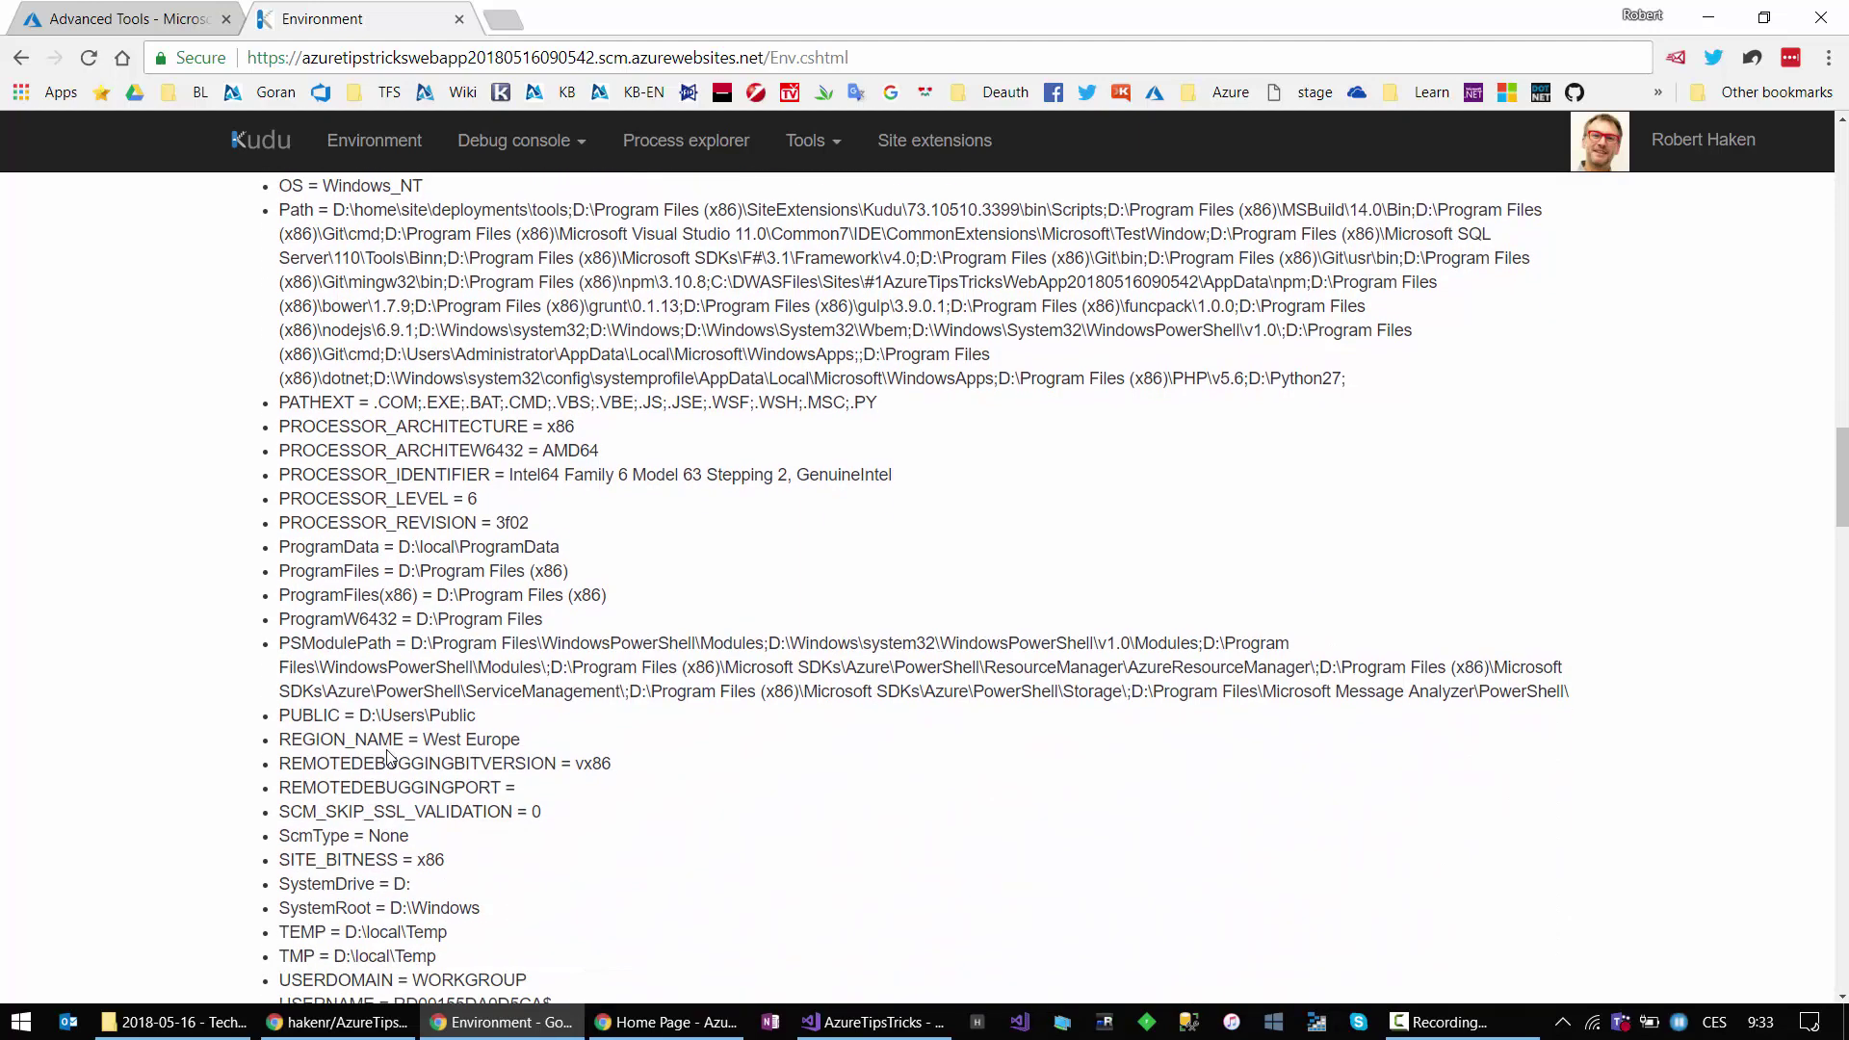
{"action": "scroll", "coordinate": [388, 757], "scroll_direction": "down", "scroll_amount": 4}
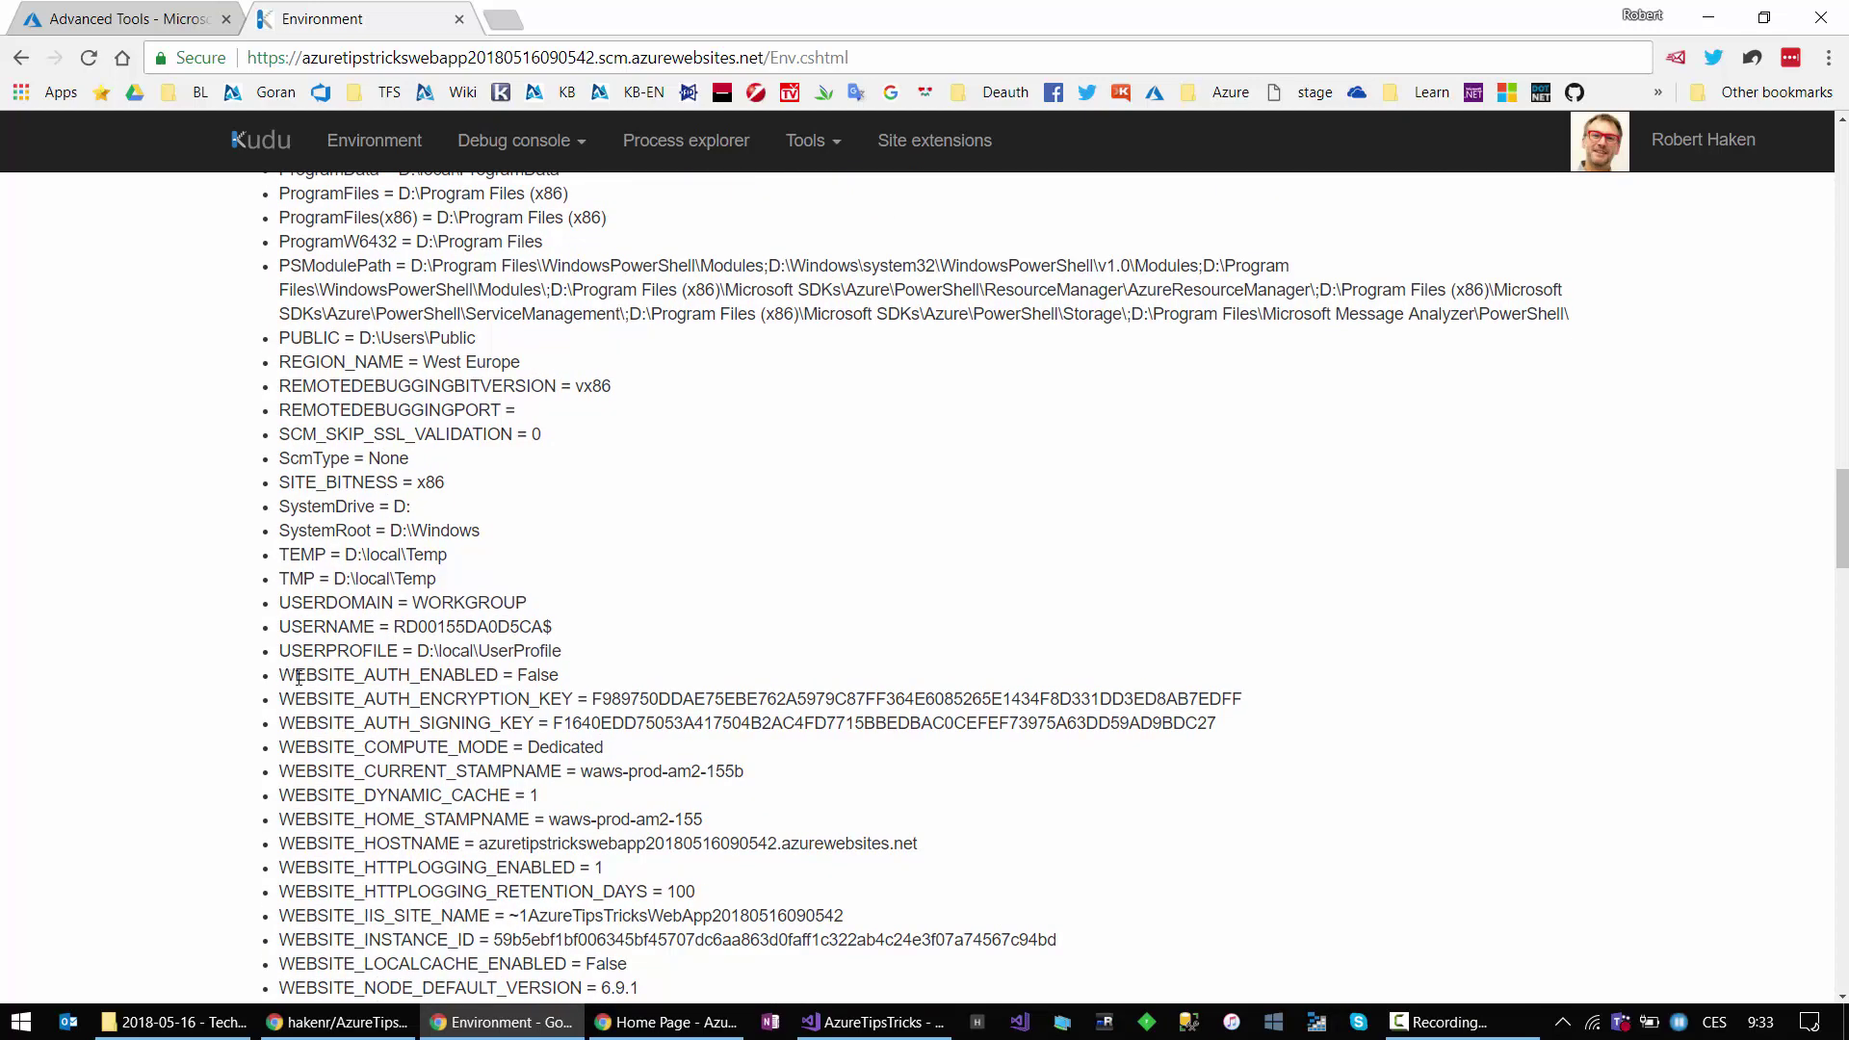
{"action": "scroll", "coordinate": [346, 683], "scroll_direction": "down", "scroll_amount": 5}
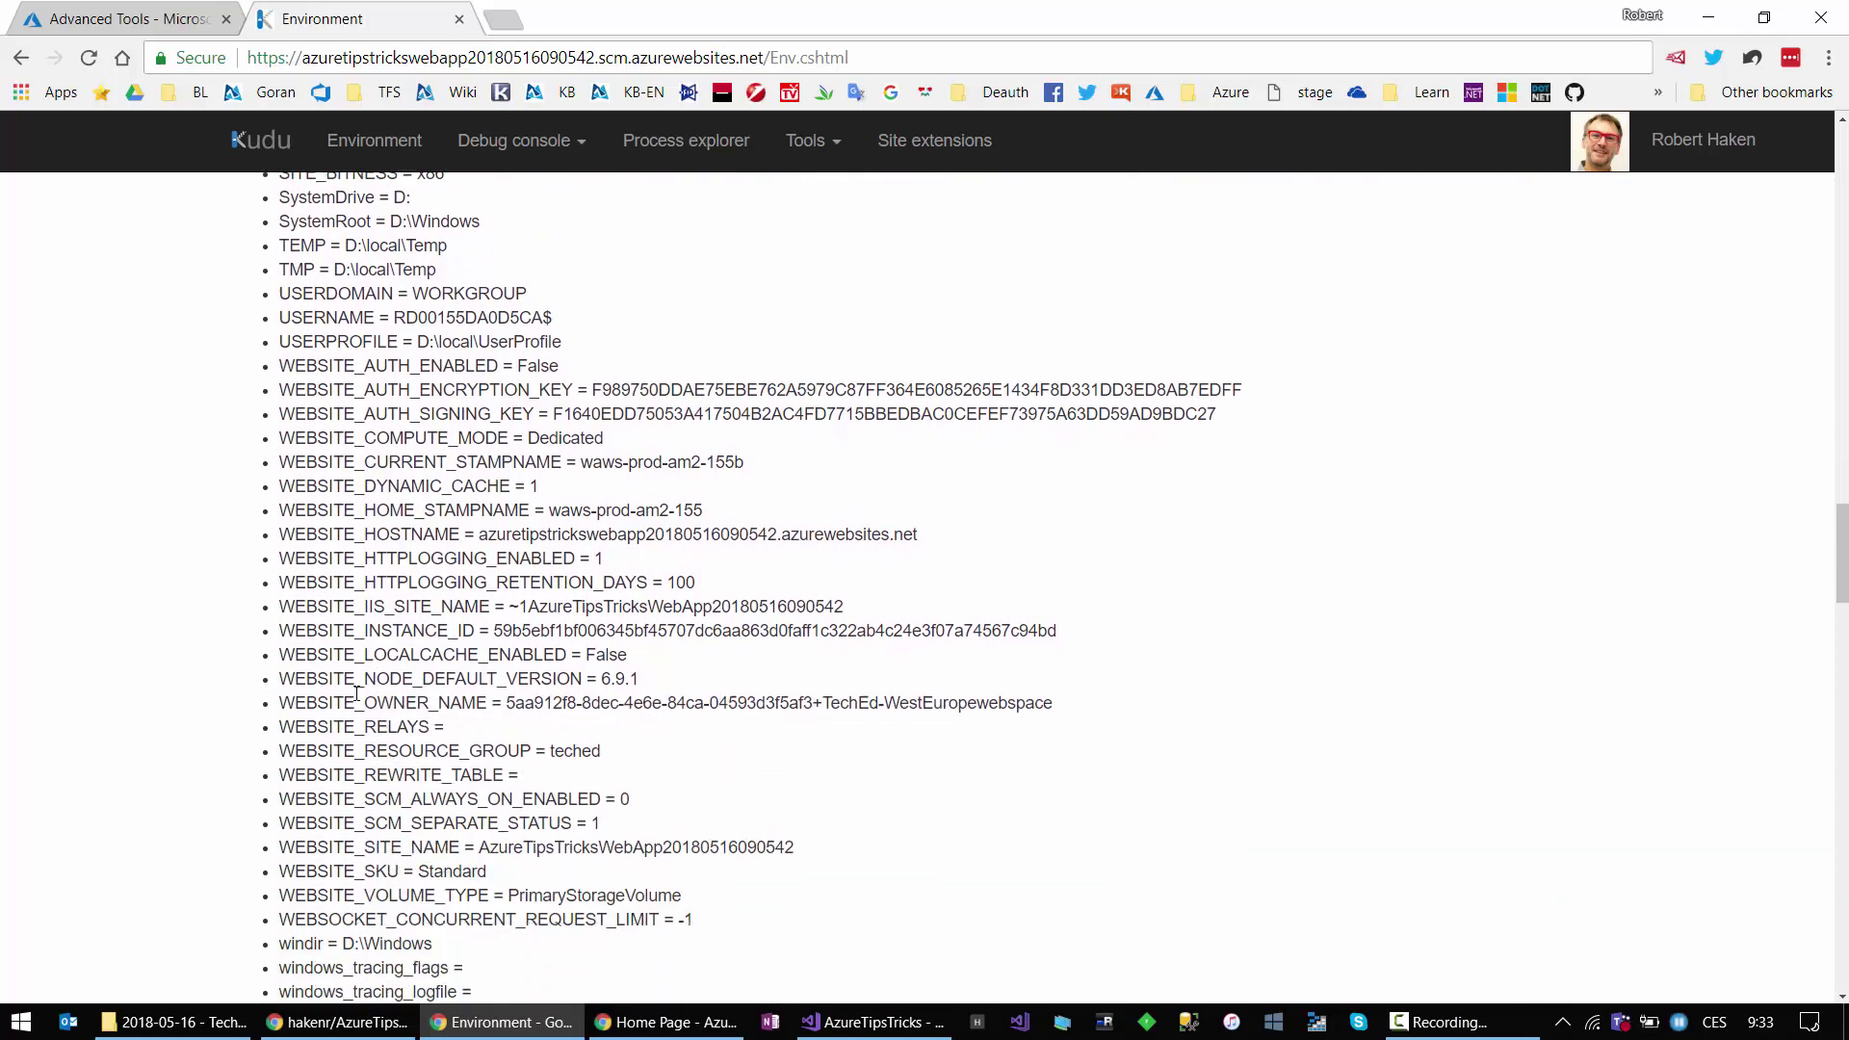
{"action": "scroll", "coordinate": [357, 693], "scroll_direction": "down", "scroll_amount": 1}
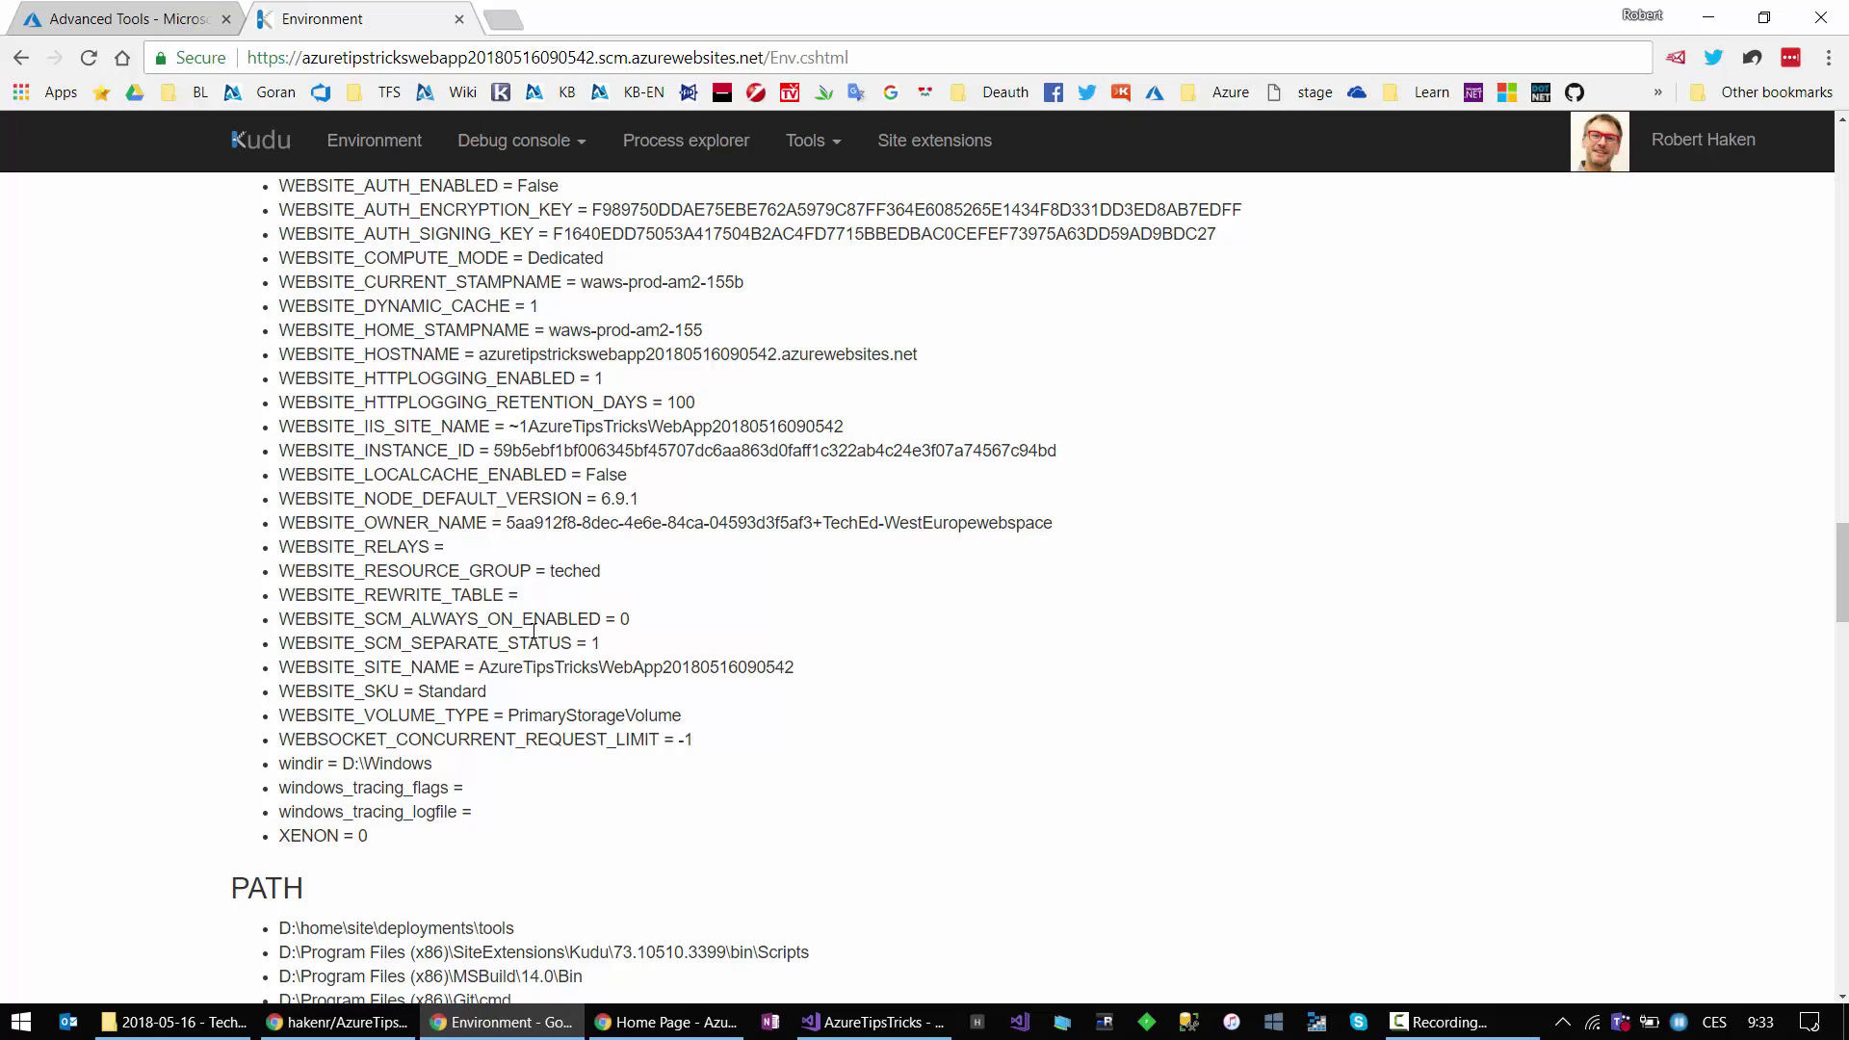
Step: Check the time and time zone on the published home page, and return to the web app in the Azure portal
{"action": "left_click", "coordinate": [658, 1028]}
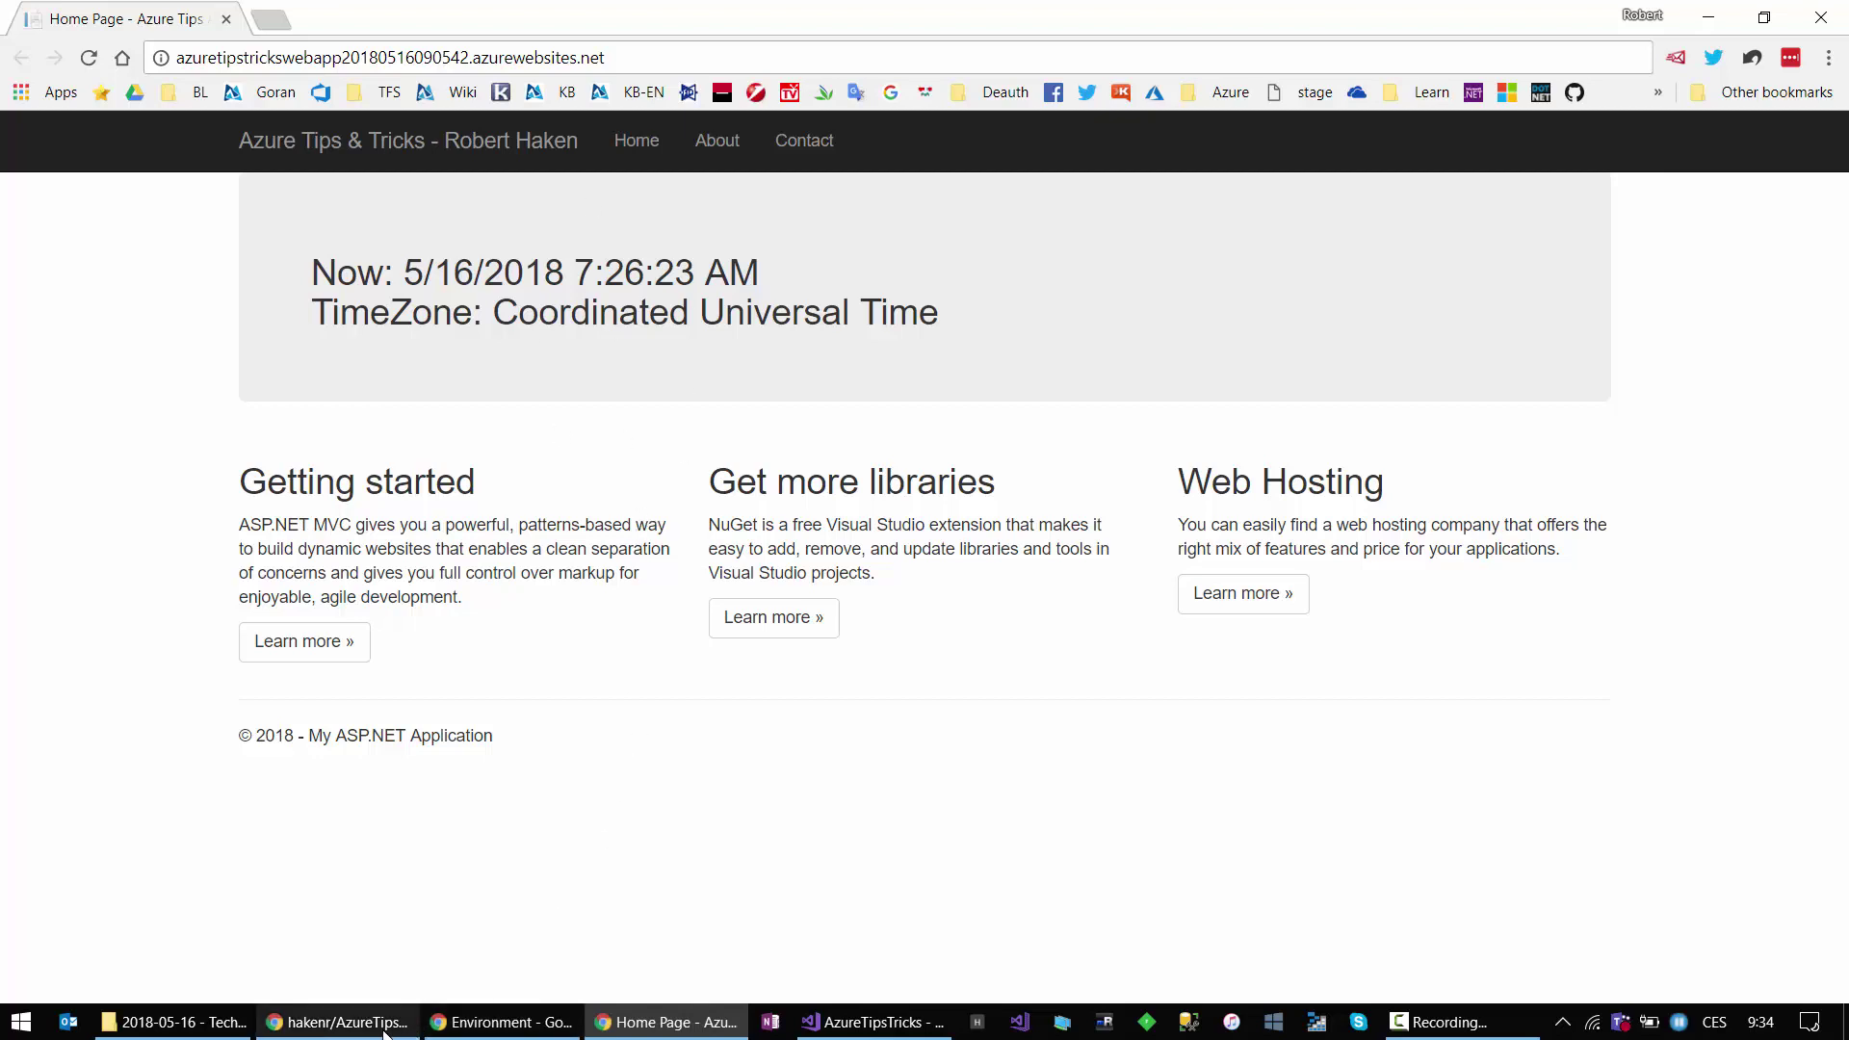
{"action": "left_click", "coordinate": [438, 1031]}
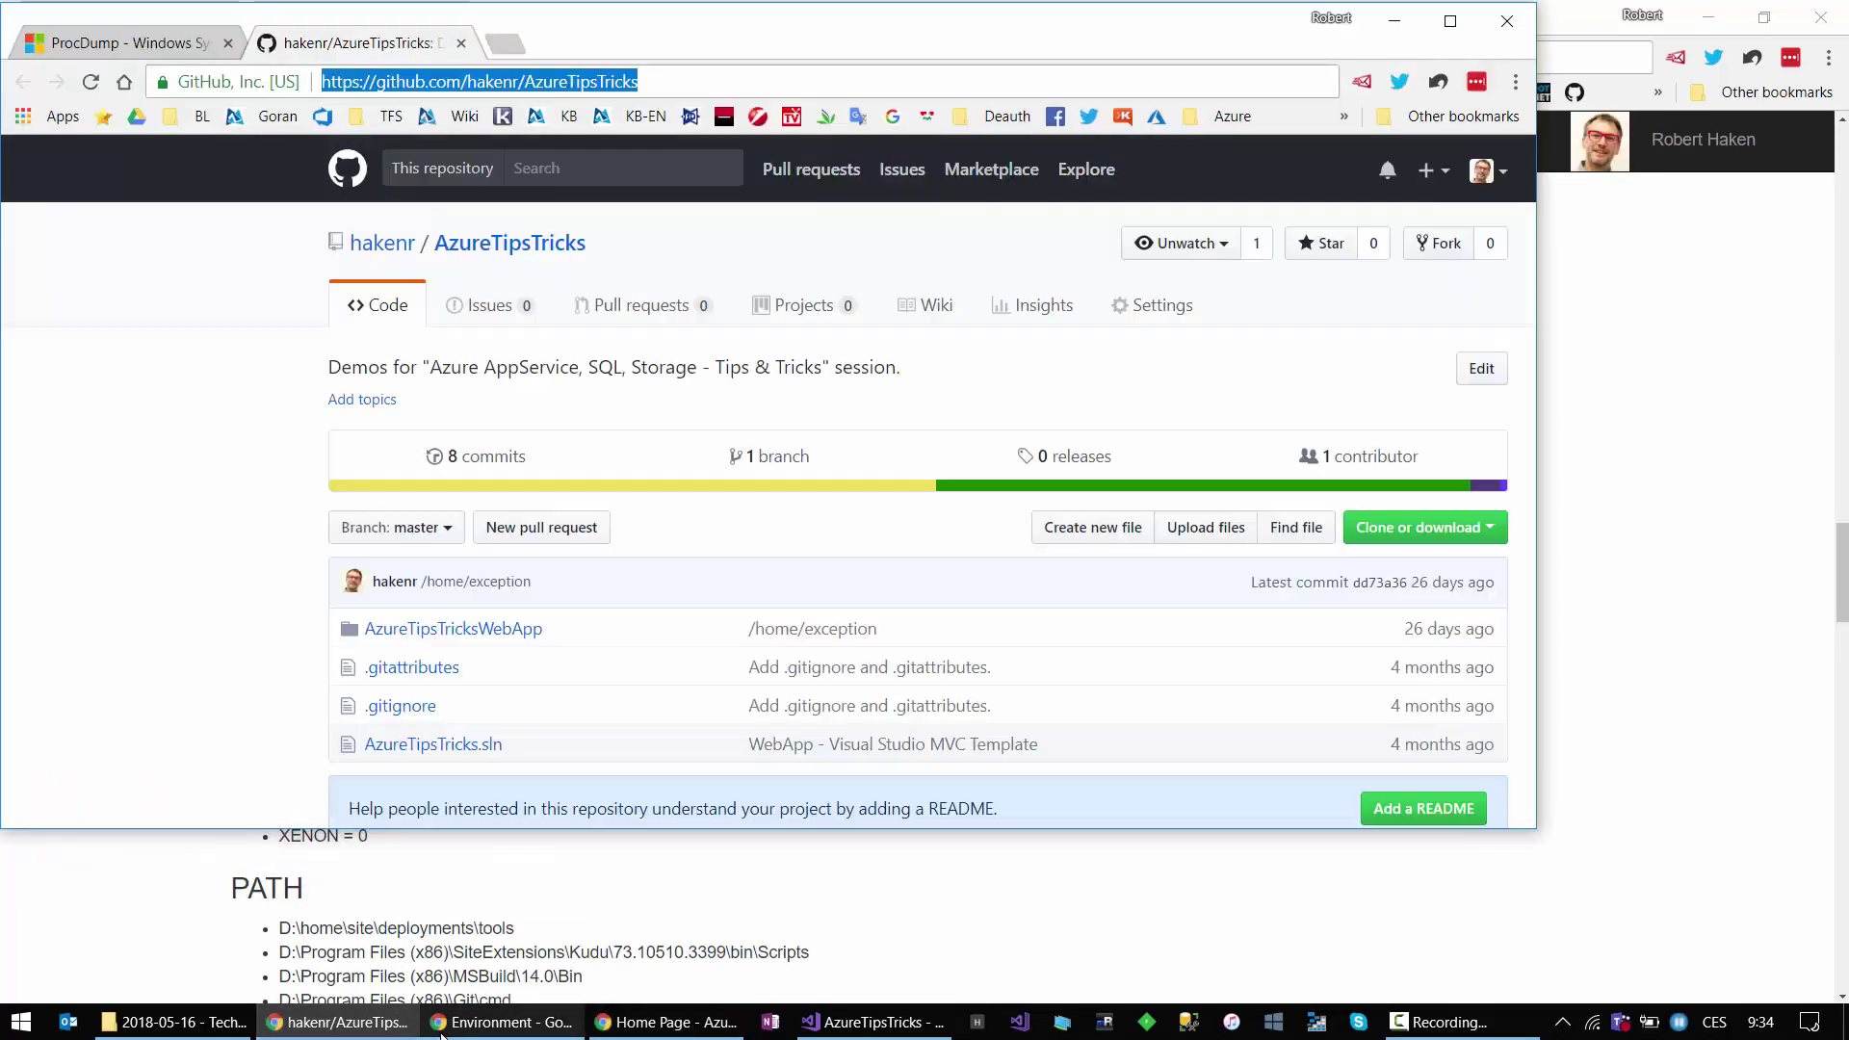
{"action": "left_click", "coordinate": [106, 18]}
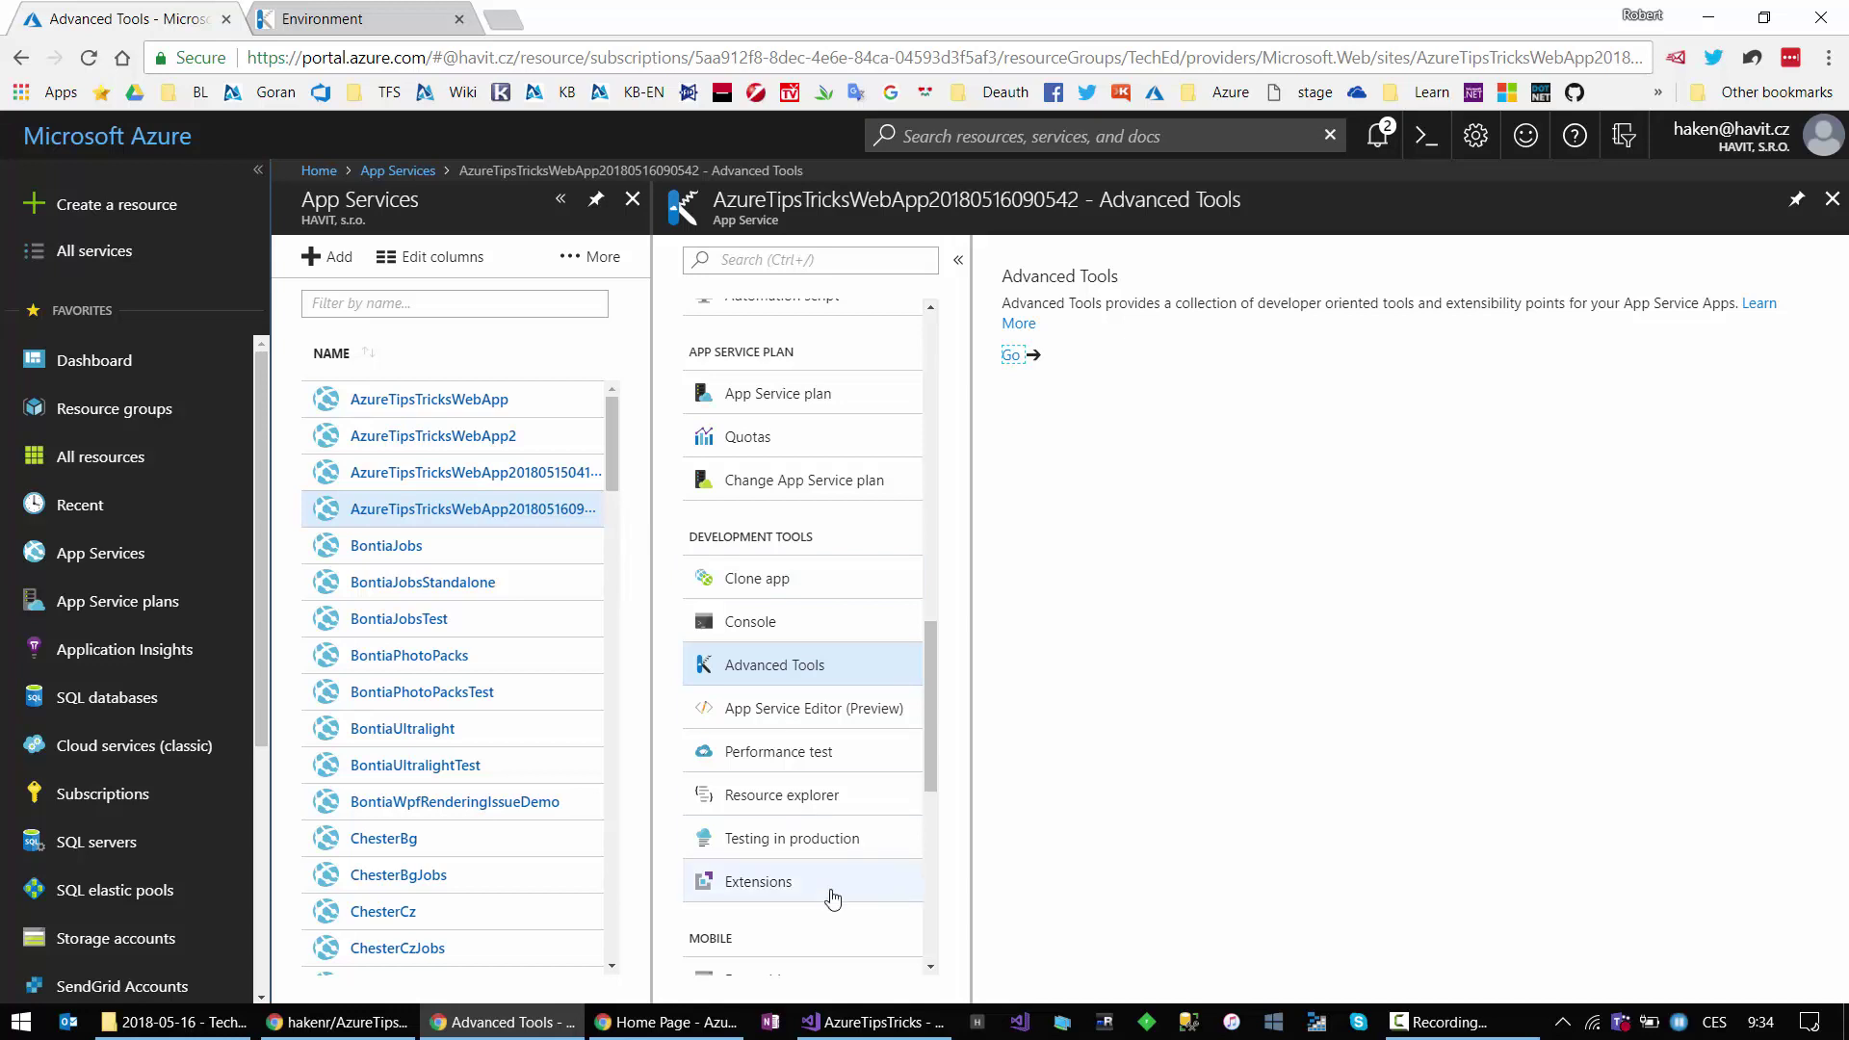
Step: Open the web app's Application settings page and review its general settings
{"action": "scroll", "coordinate": [816, 646], "scroll_direction": "down", "scroll_amount": 5}
{"action": "scroll", "coordinate": [817, 645], "scroll_direction": "up", "scroll_amount": 6}
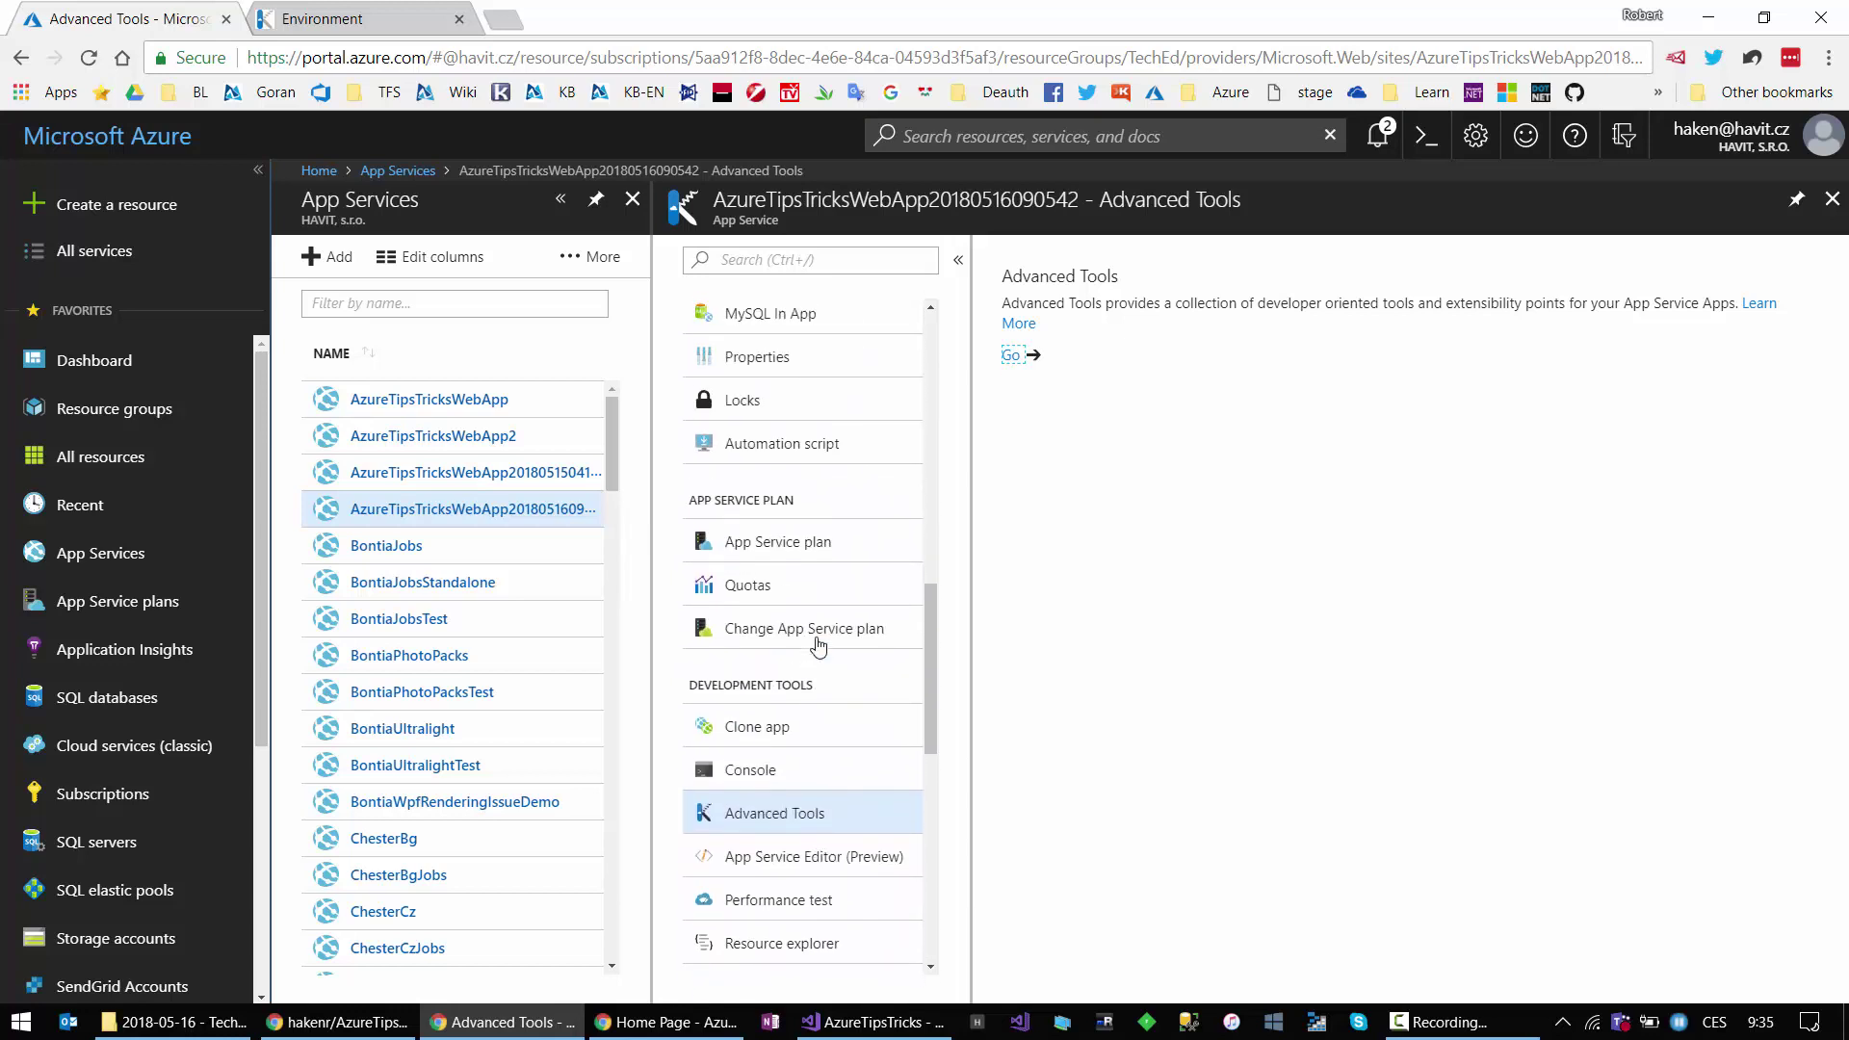
{"action": "scroll", "coordinate": [817, 645], "scroll_direction": "up", "scroll_amount": 6}
{"action": "scroll", "coordinate": [818, 645], "scroll_direction": "up", "scroll_amount": 1}
{"action": "left_click", "coordinate": [825, 487]}
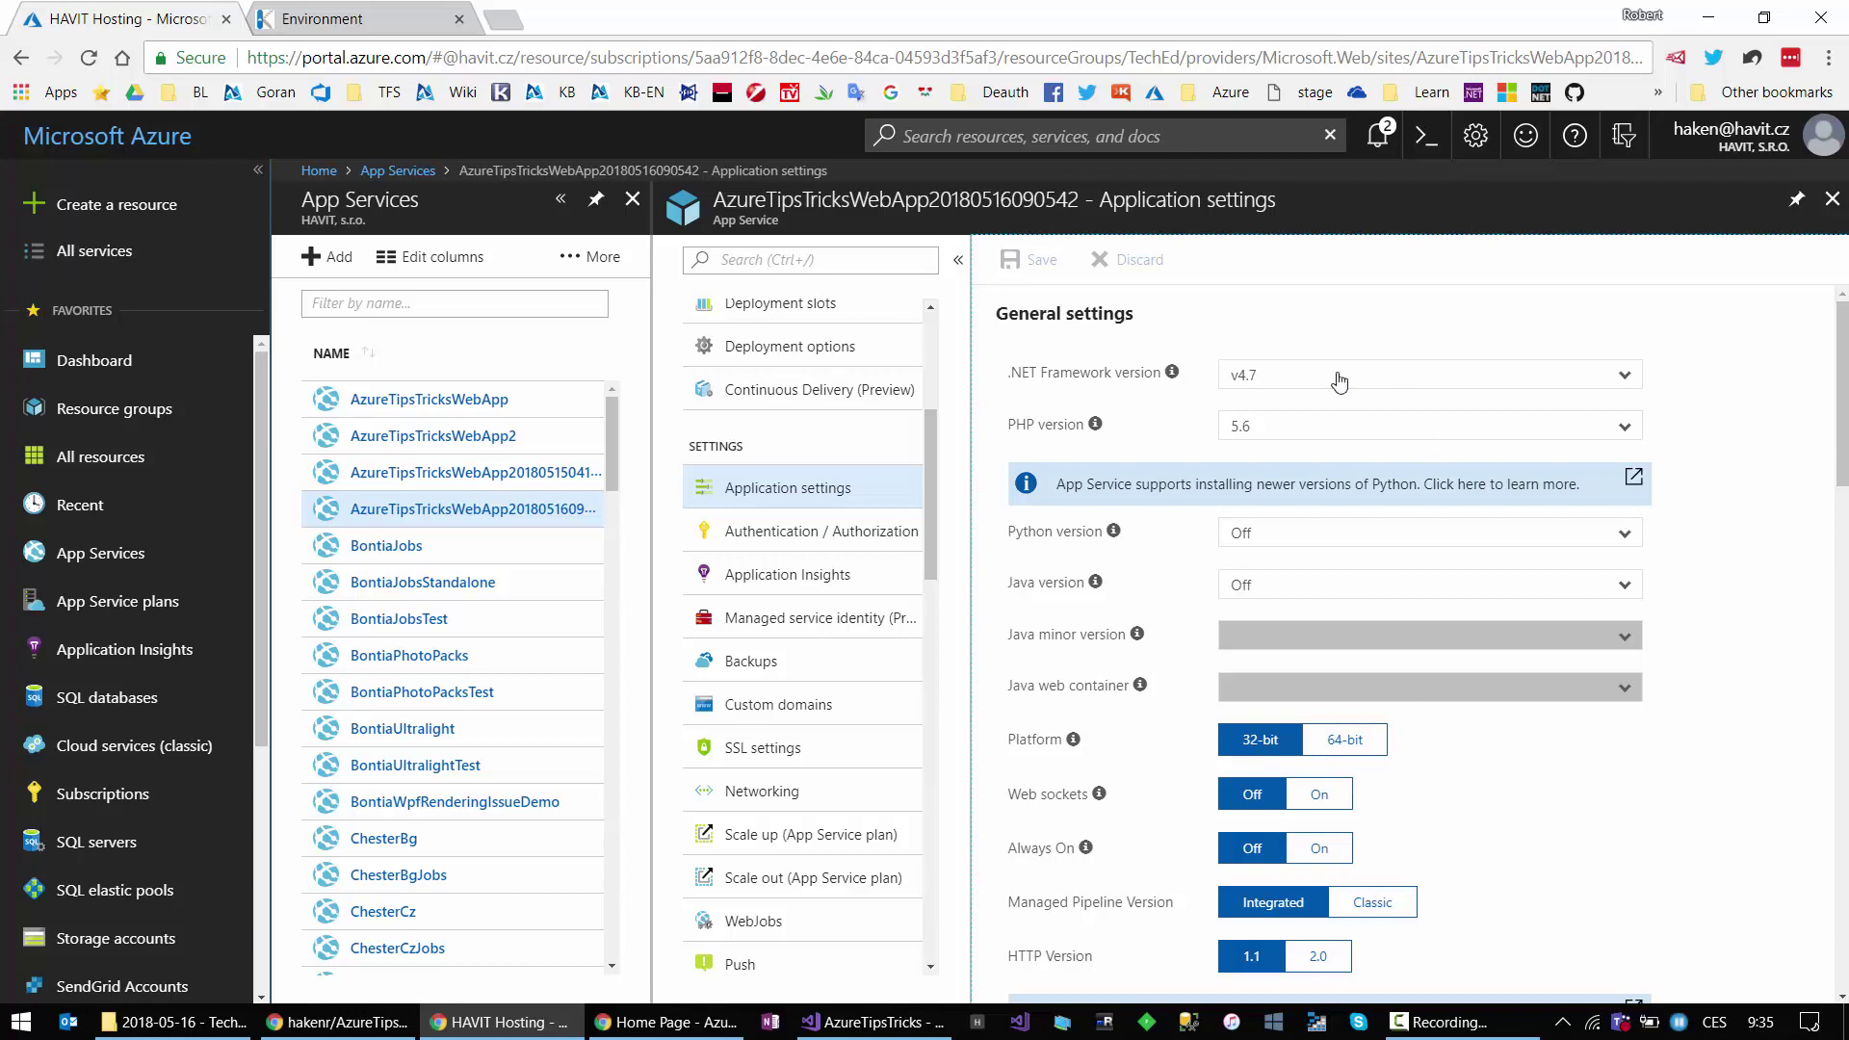
{"action": "scroll", "coordinate": [1483, 853], "scroll_direction": "down", "scroll_amount": 4}
{"action": "scroll", "coordinate": [1481, 853], "scroll_direction": "down", "scroll_amount": 1}
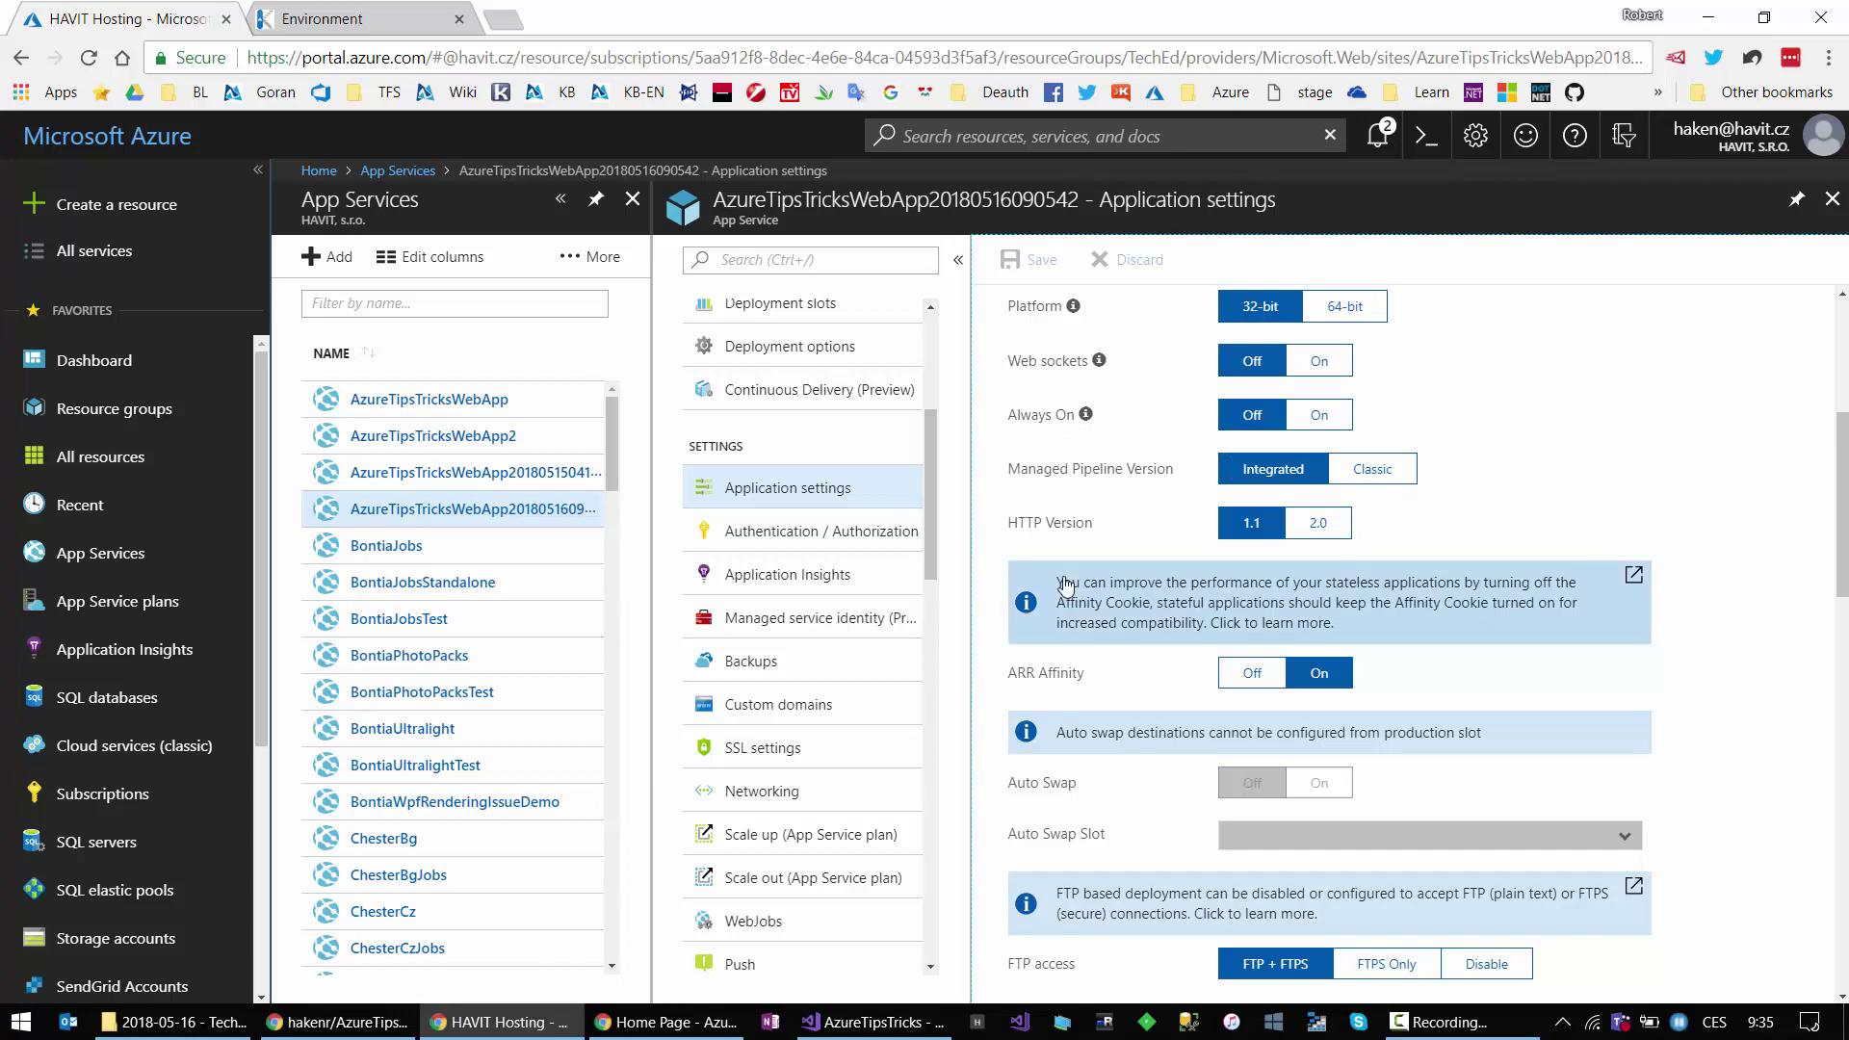
Step: Add a new application setting named WEBSITE_TIME_ZONE to the web app
{"action": "scroll", "coordinate": [1065, 584], "scroll_direction": "down", "scroll_amount": 5}
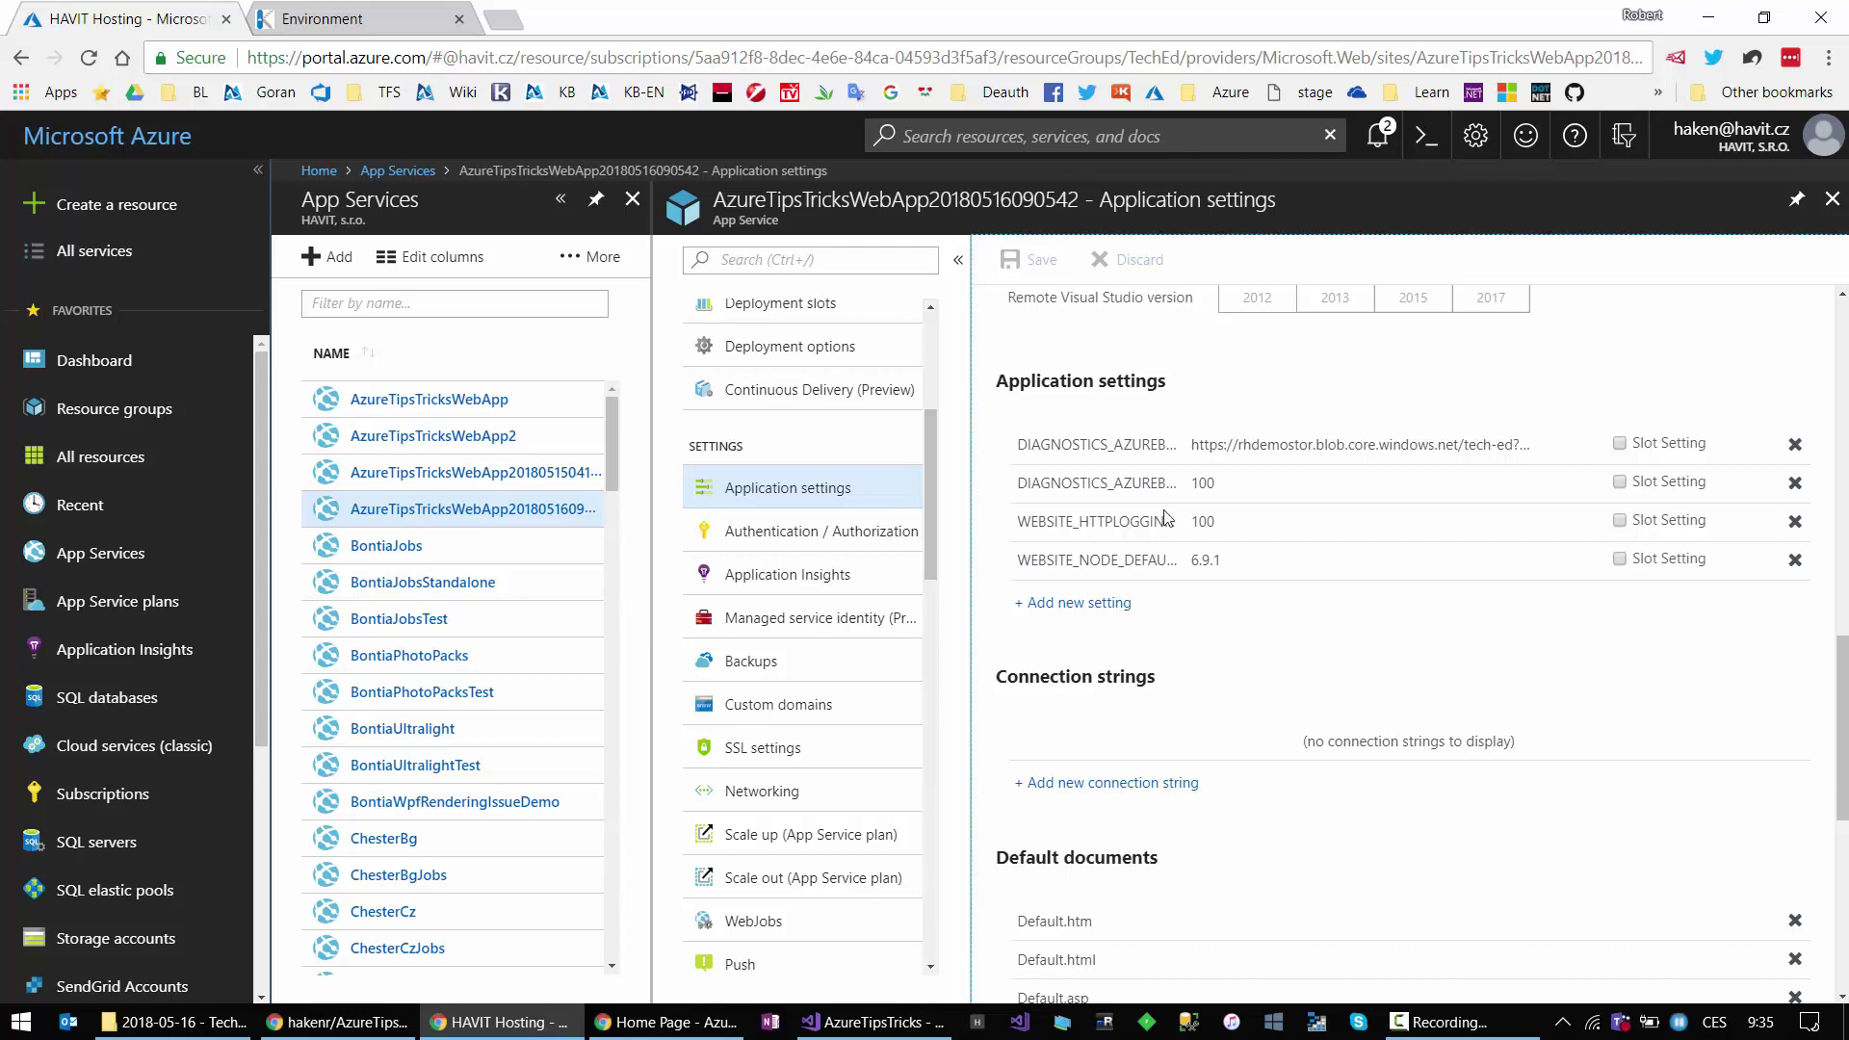
{"action": "left_click", "coordinate": [1060, 602]}
{"action": "left_click", "coordinate": [1060, 600]}
{"action": "type", "text": "WEBSITE"}
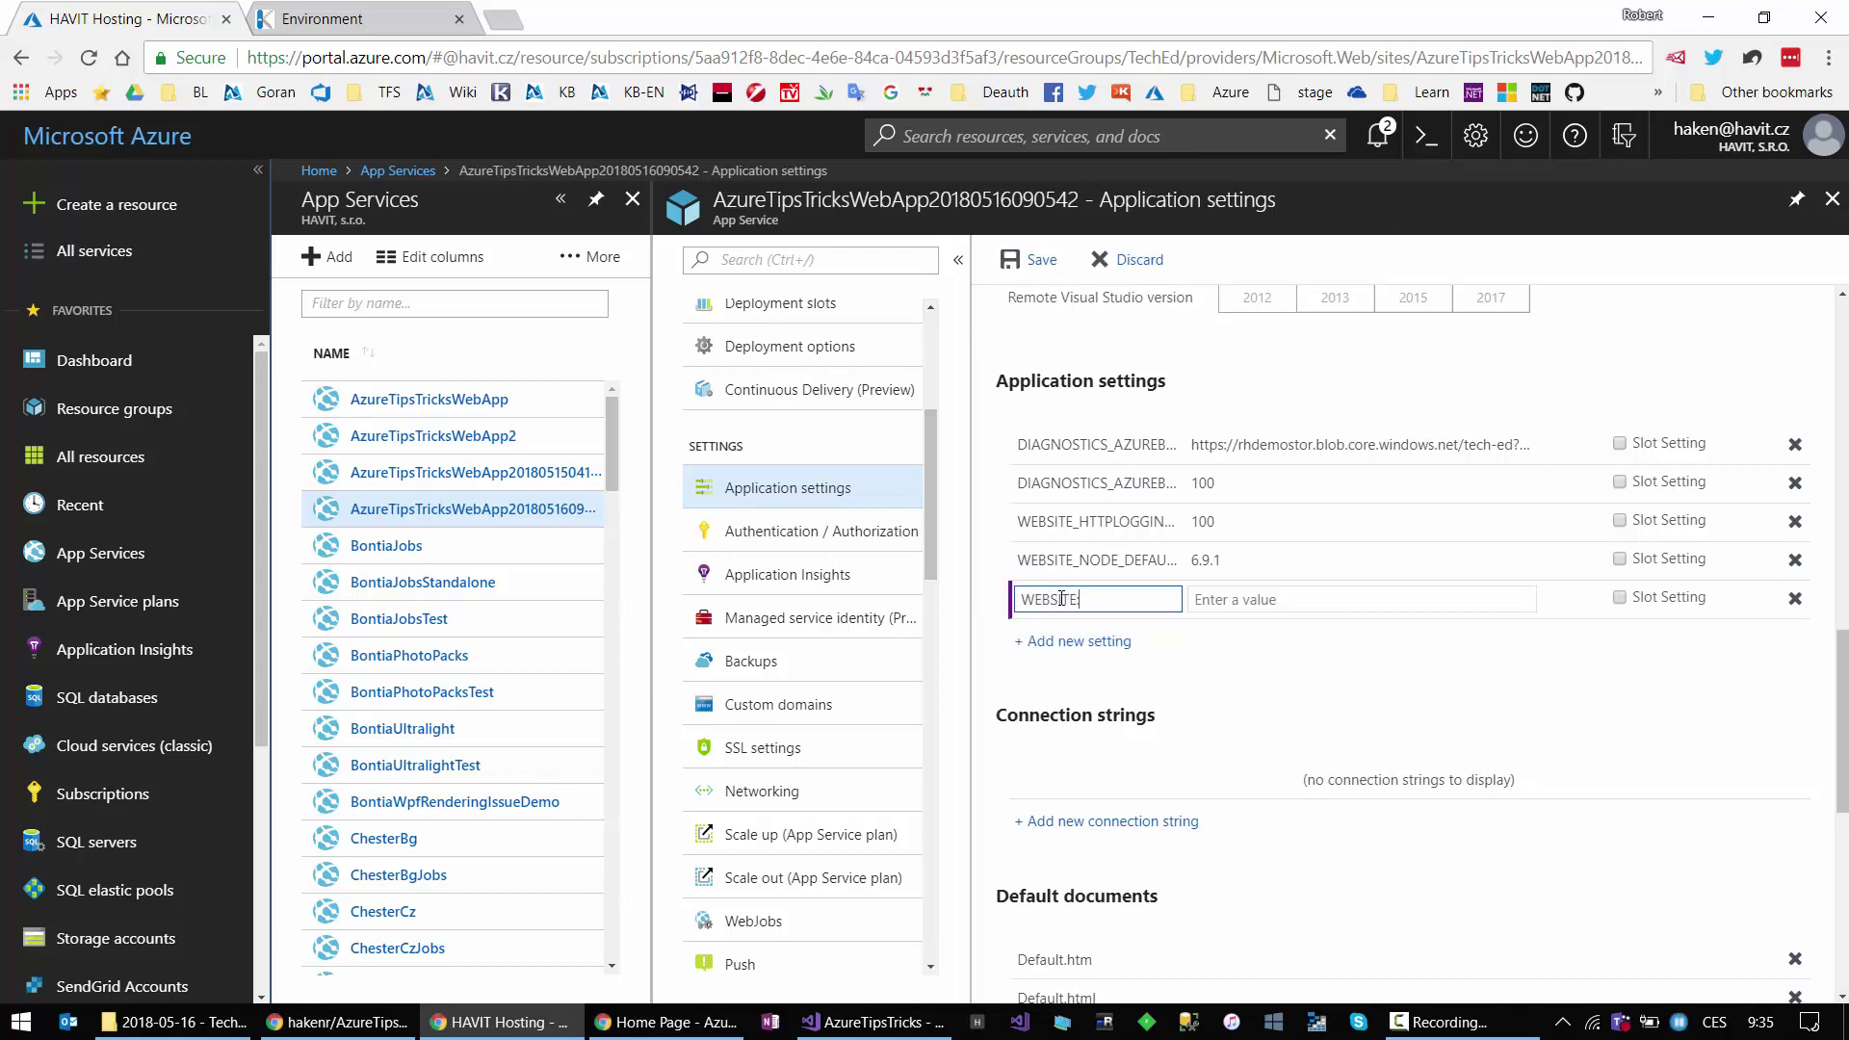
{"action": "type", "text": "_TIME_ZONE"}
{"action": "left_click", "coordinate": [1259, 598]}
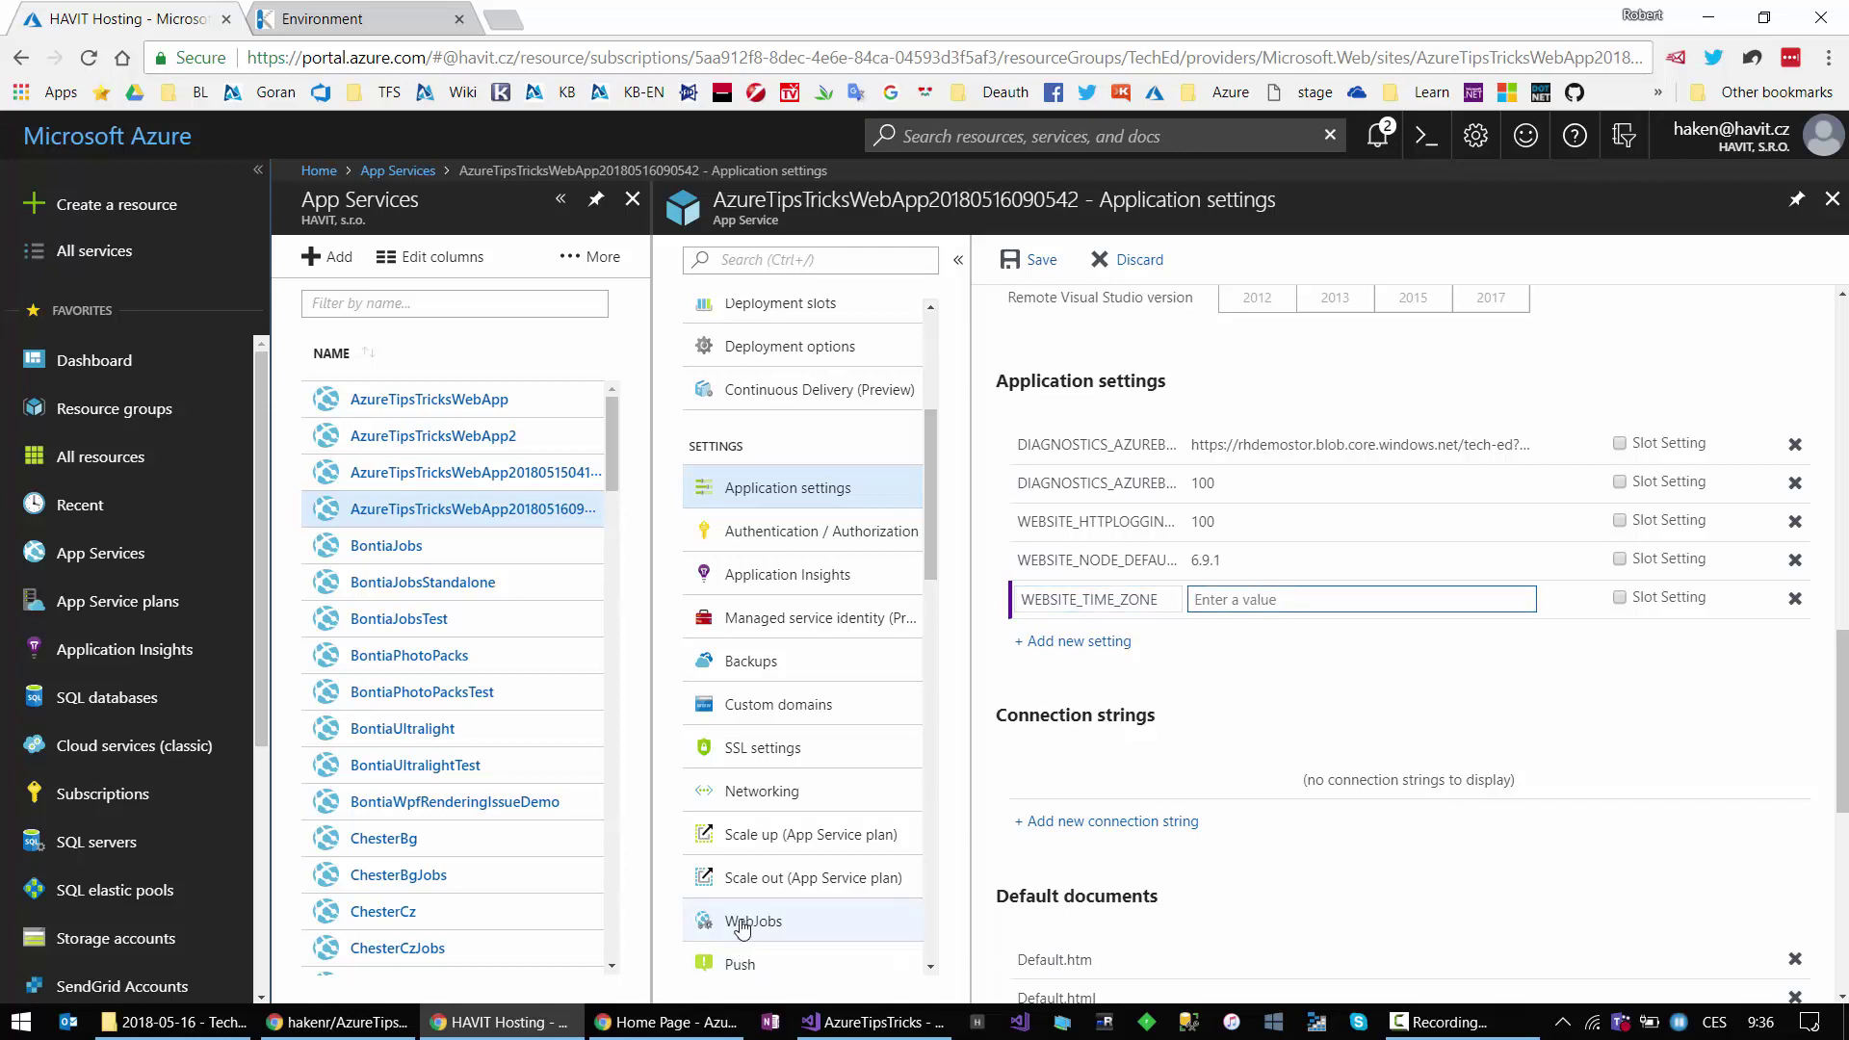
Step: Run the web app locally from Visual Studio and copy the time zone name Central Europe Standard Time from its home page
{"action": "left_click", "coordinate": [622, 1025]}
{"action": "left_click", "coordinate": [828, 1022]}
{"action": "left_click", "coordinate": [841, 482]}
{"action": "key", "text": "ctrl+shift+b"}
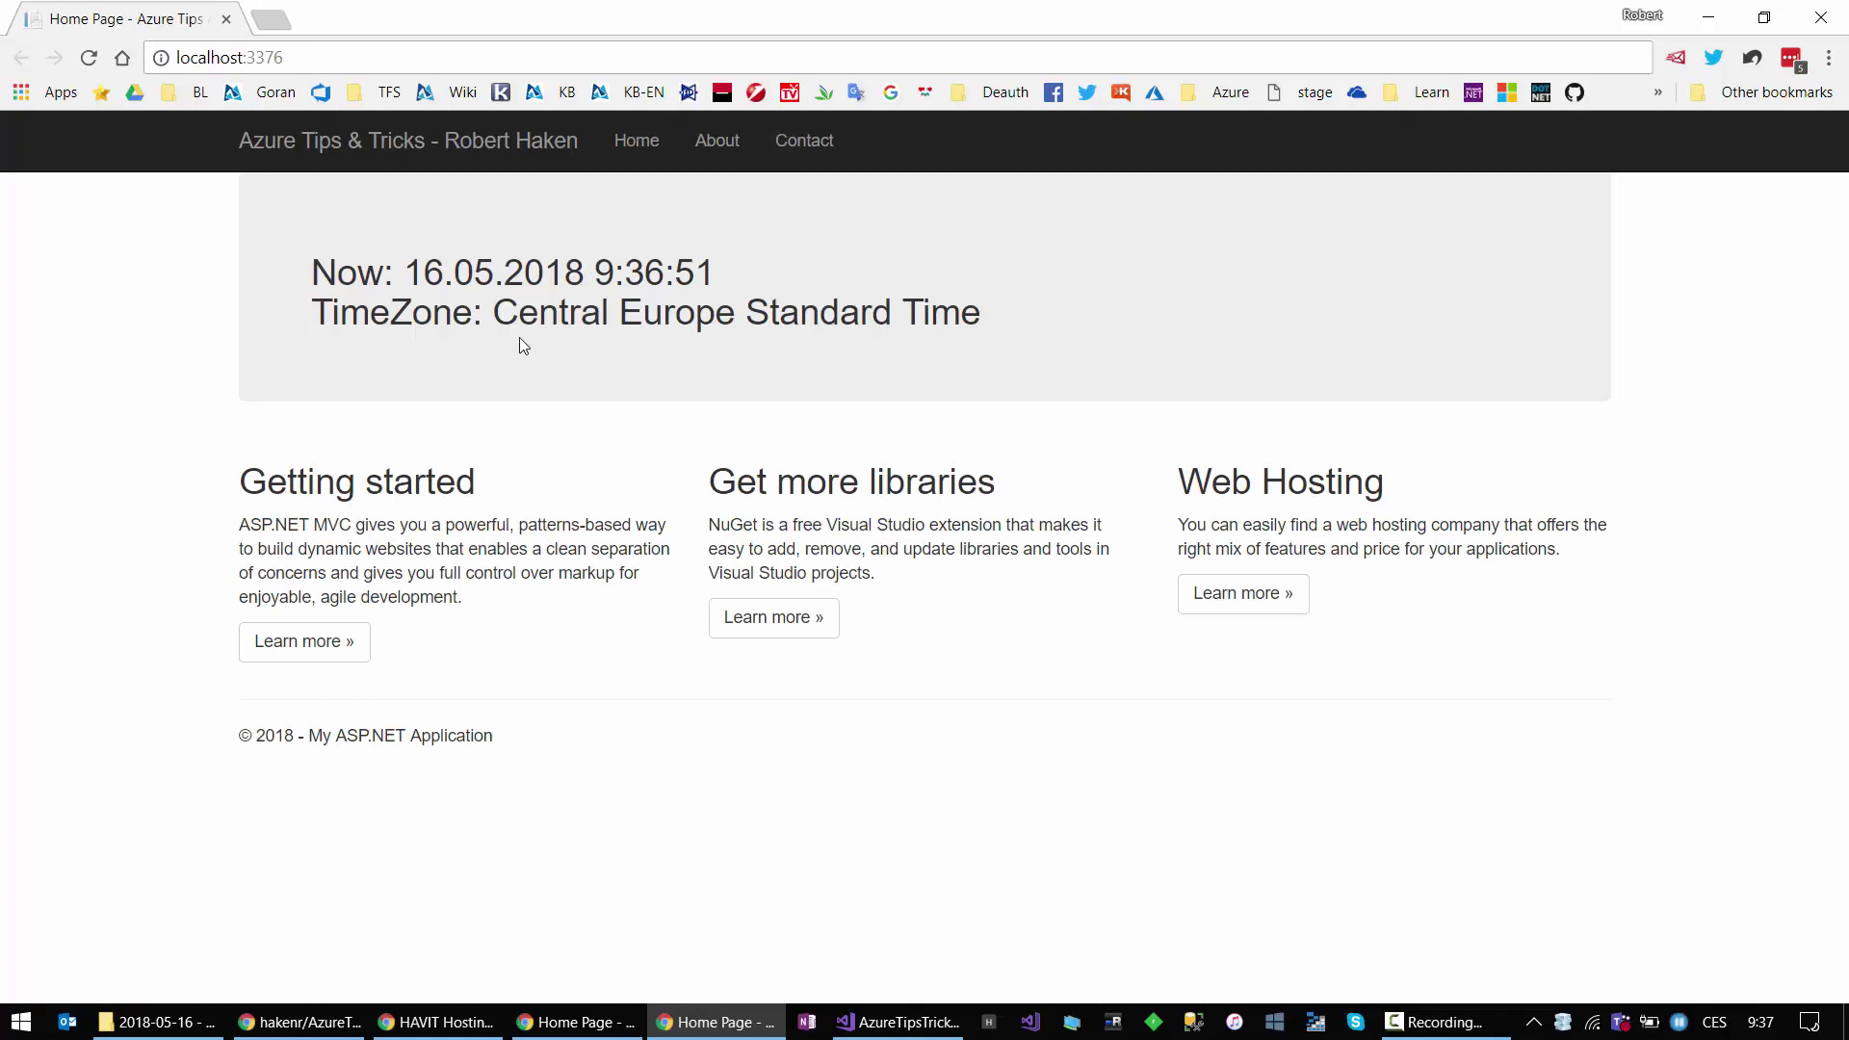
{"action": "left_click_drag", "start_coordinate": [494, 313], "coordinate": [991, 332]}
{"action": "key", "text": "ctrl+c"}
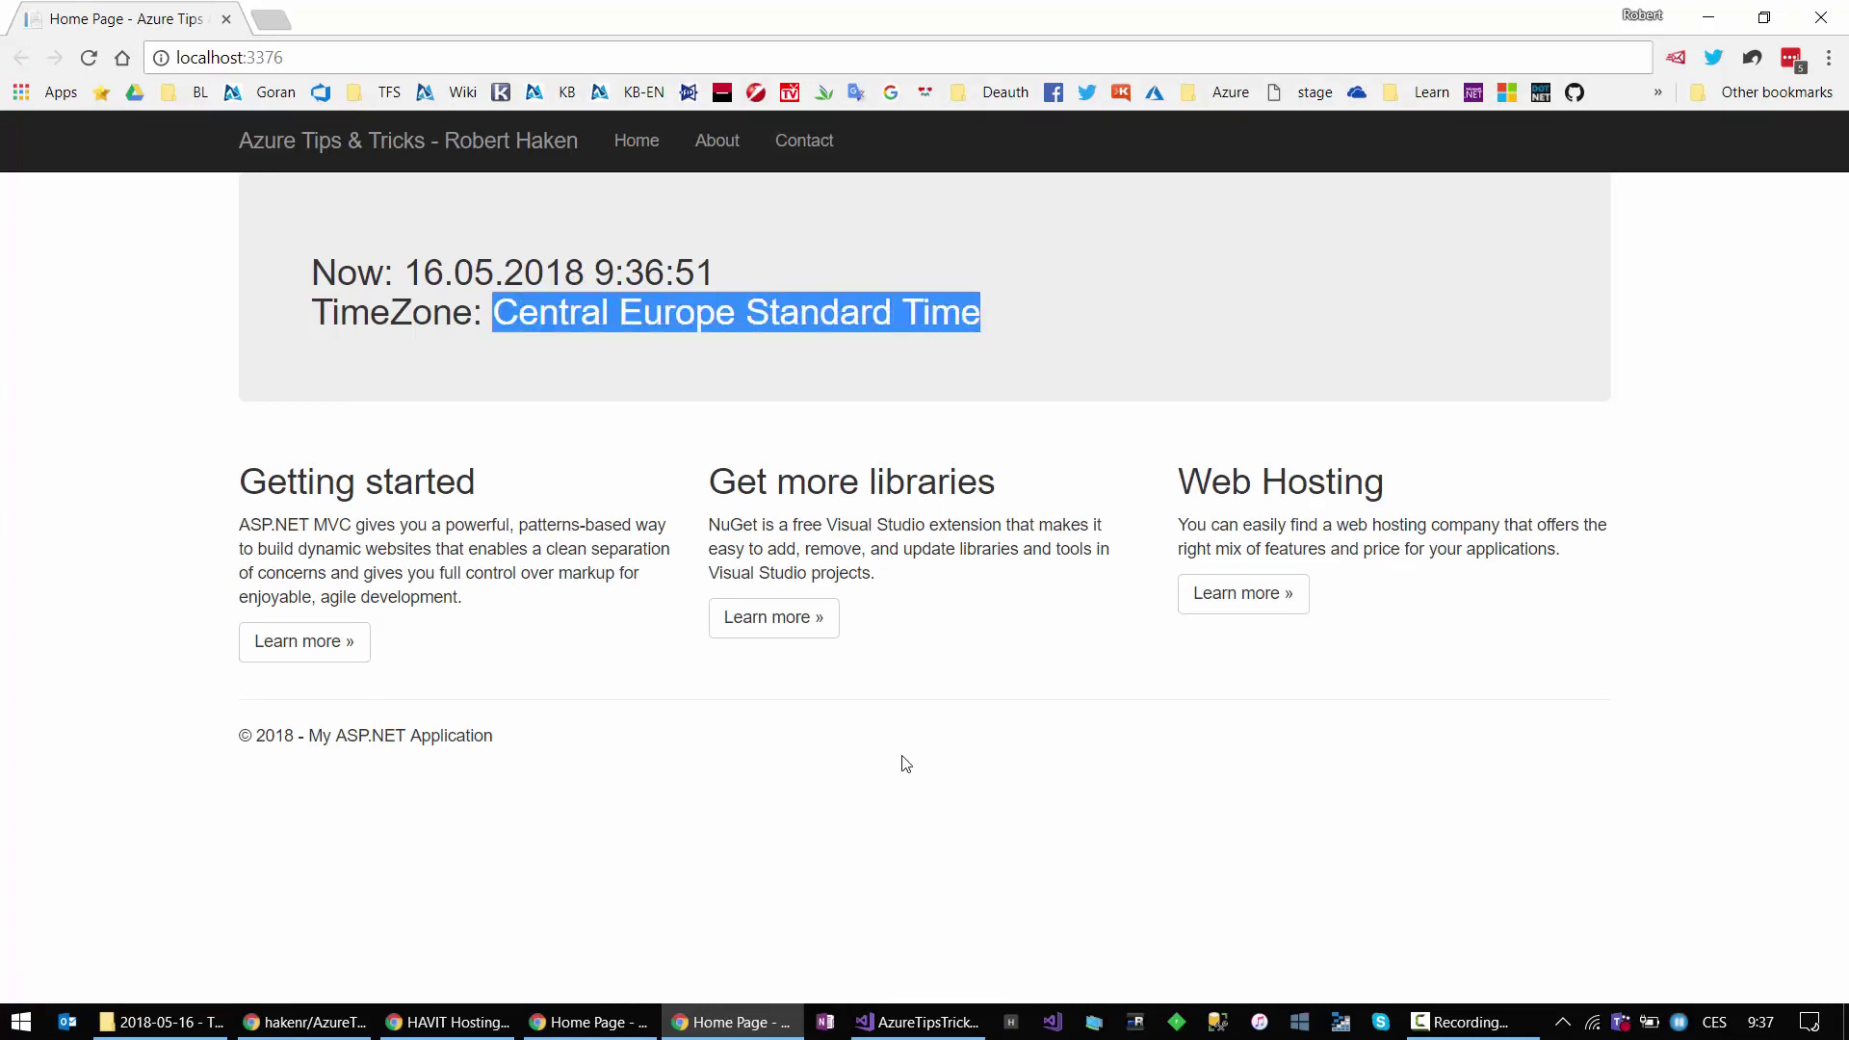
Step: Back in the Azure portal, set WEBSITE_TIME_ZONE to Central Europe Standard Time and save the application settings
{"action": "left_click", "coordinate": [424, 1023]}
{"action": "left_click", "coordinate": [1244, 603]}
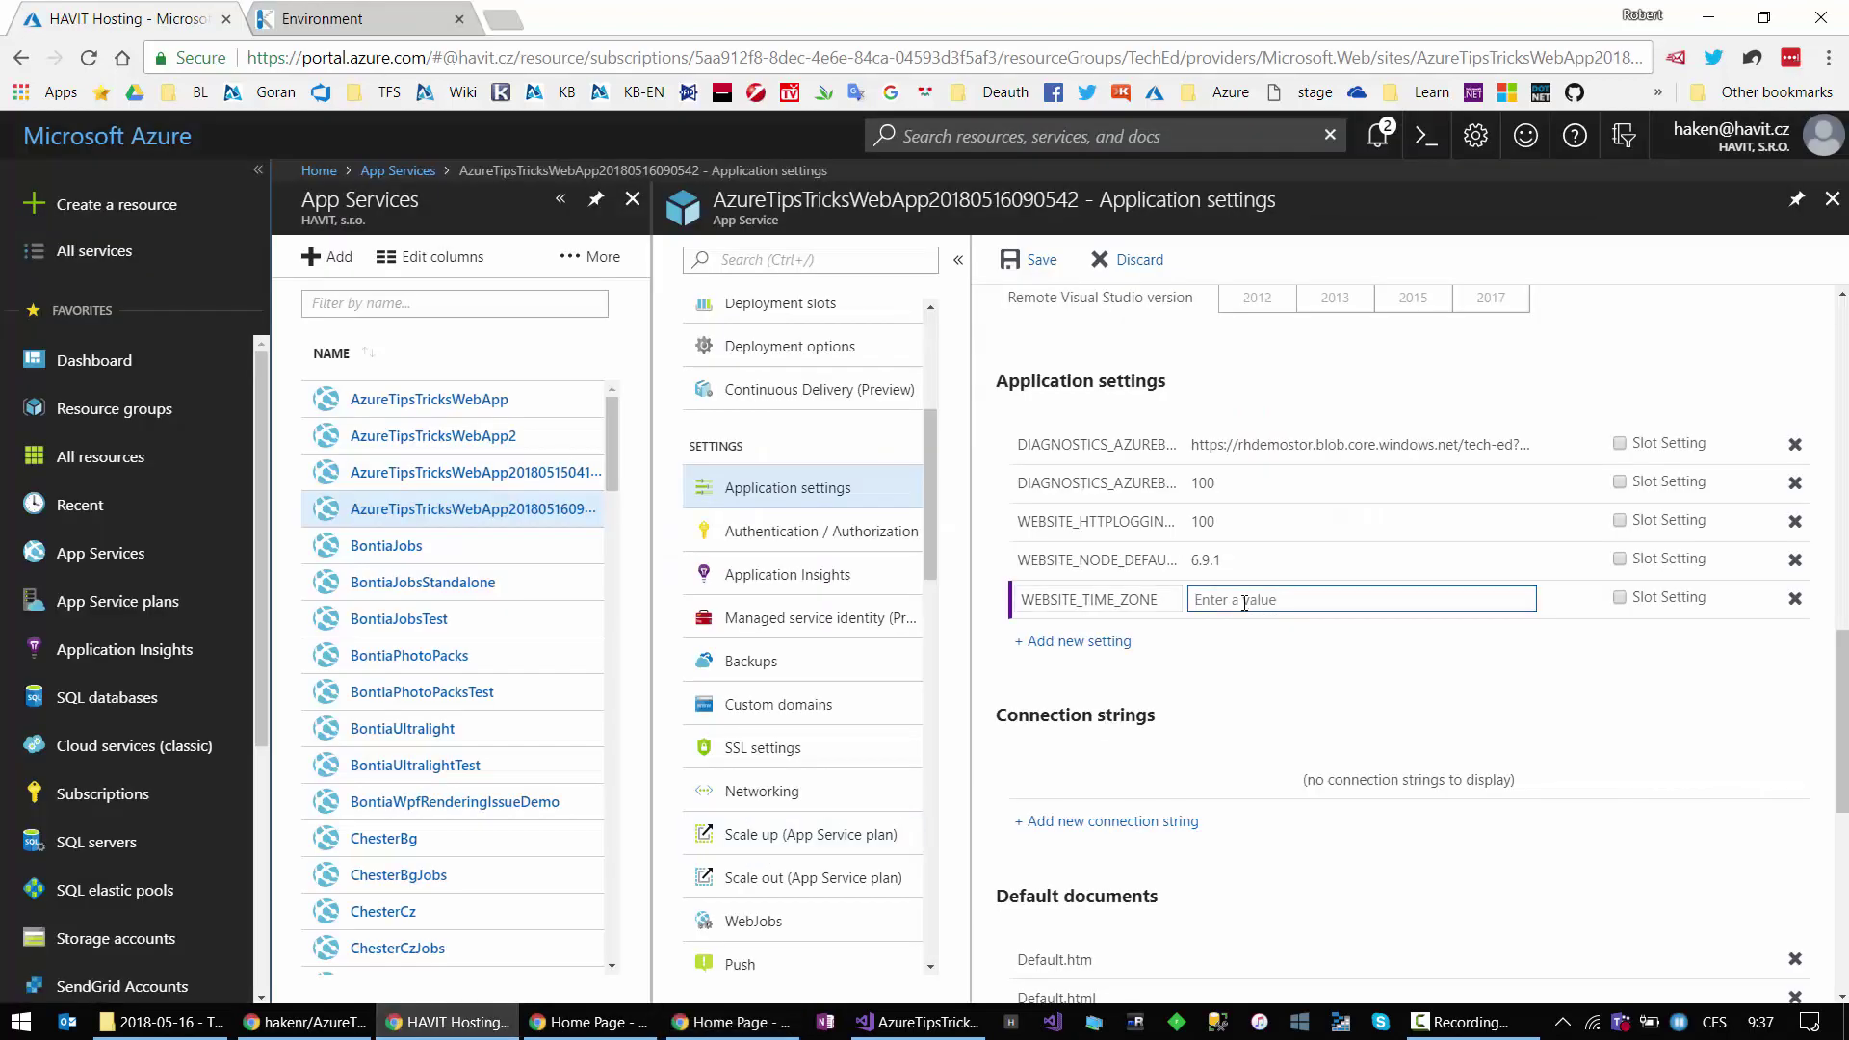
{"action": "key", "text": "ctrl+v"}
{"action": "left_click", "coordinate": [1028, 261]}
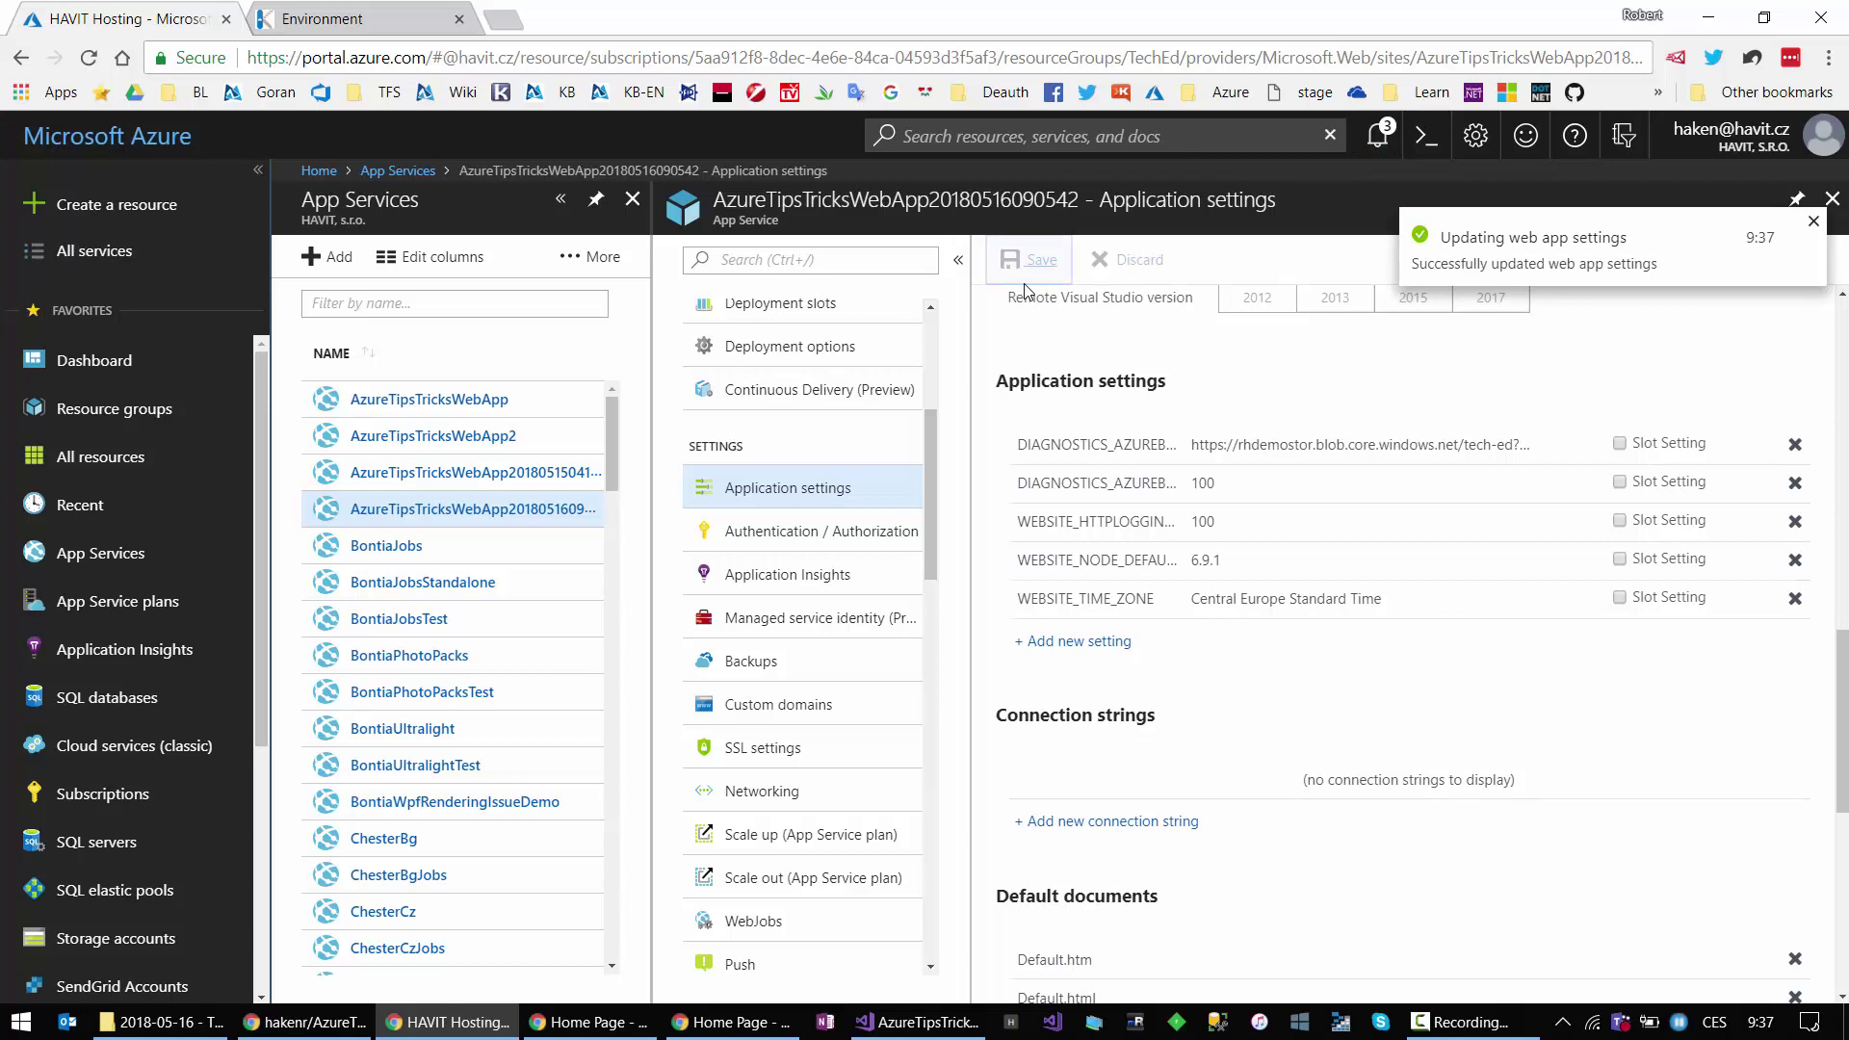
Step: Reload the published home page to check its time and time zone, and return to the Azure portal's application settings
{"action": "left_click", "coordinate": [729, 1022]}
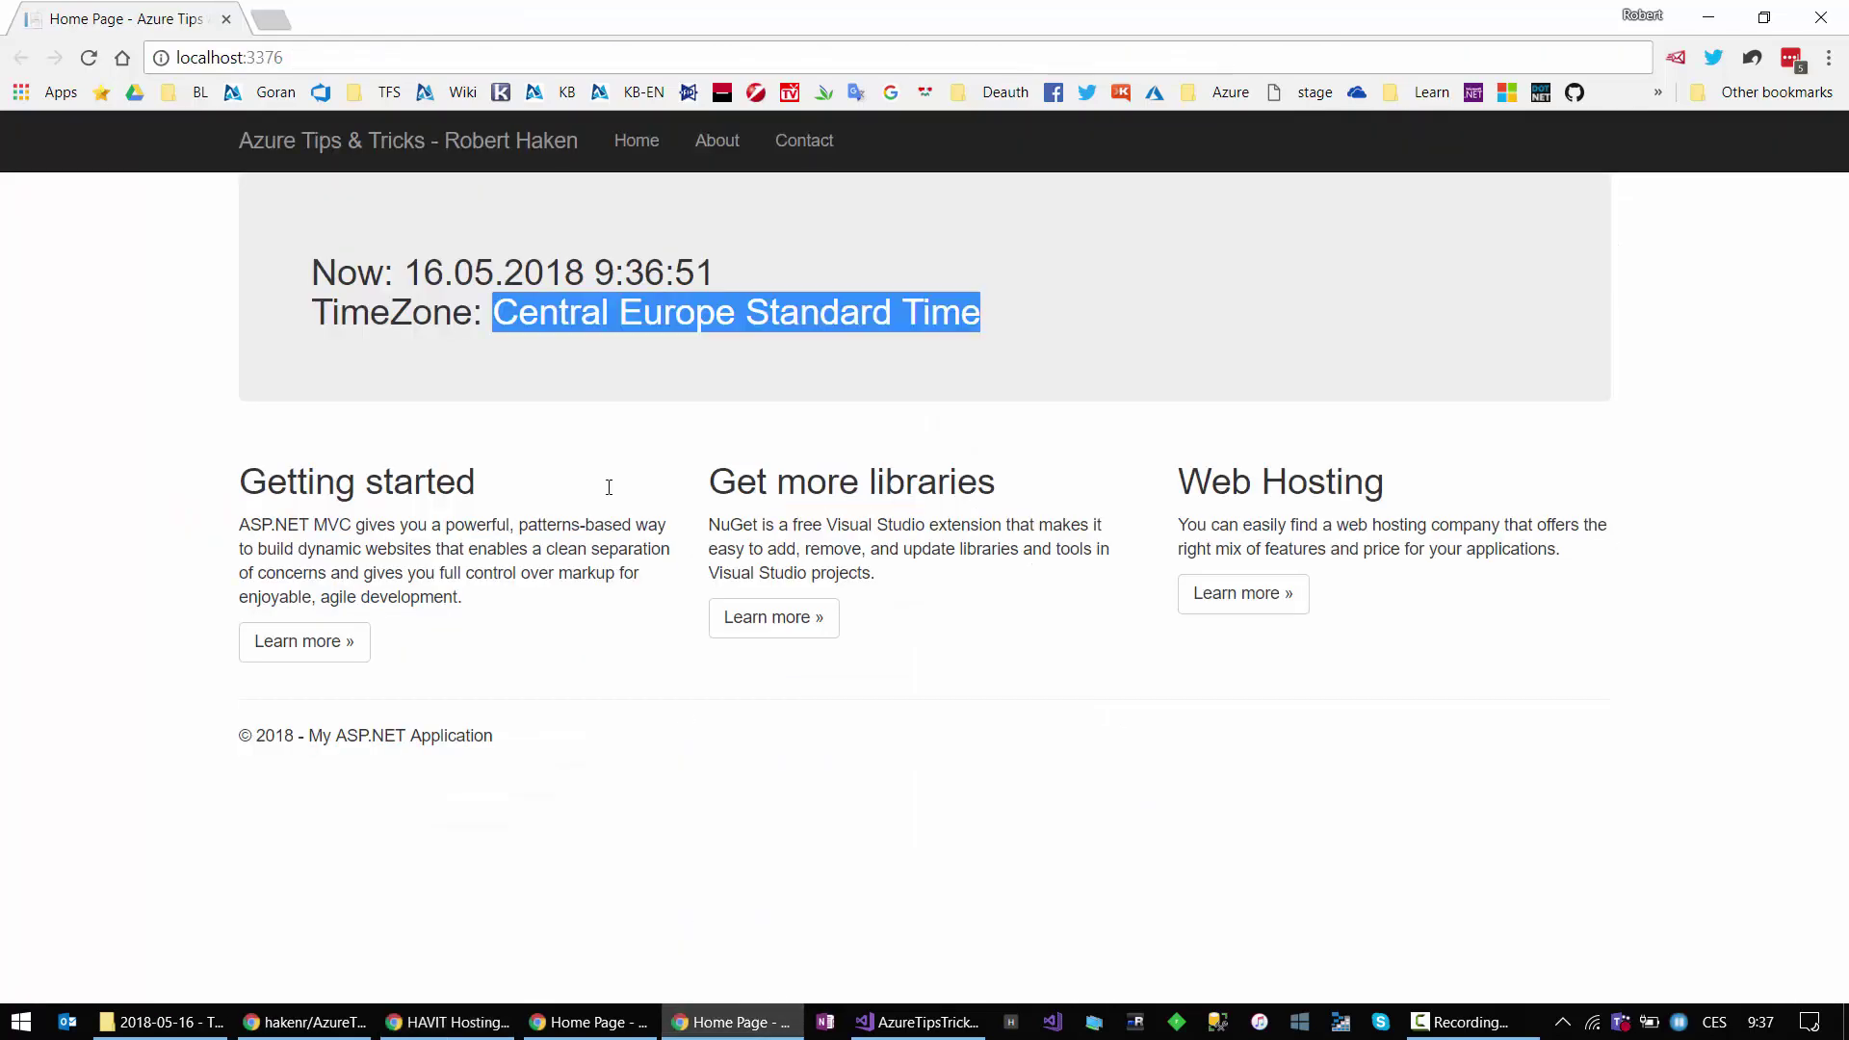
{"action": "key", "text": "alt+Tab"}
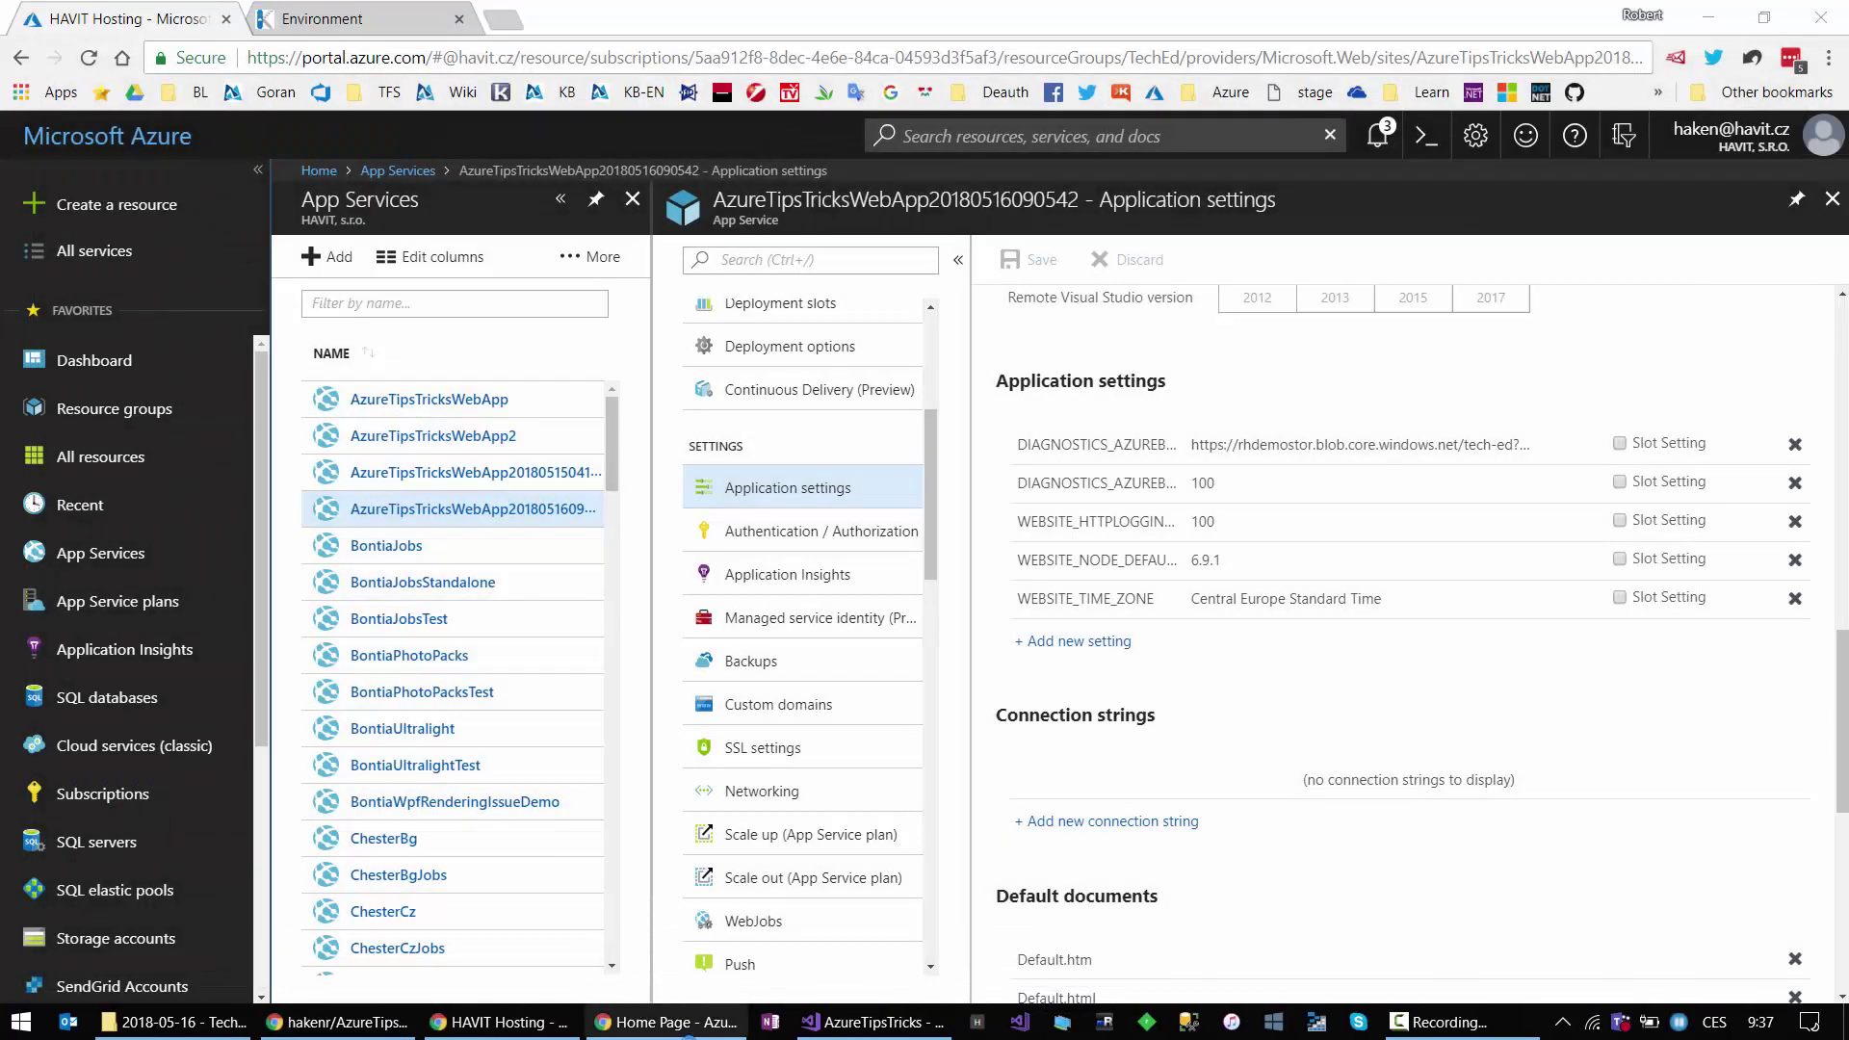
{"action": "left_click", "coordinate": [684, 1028]}
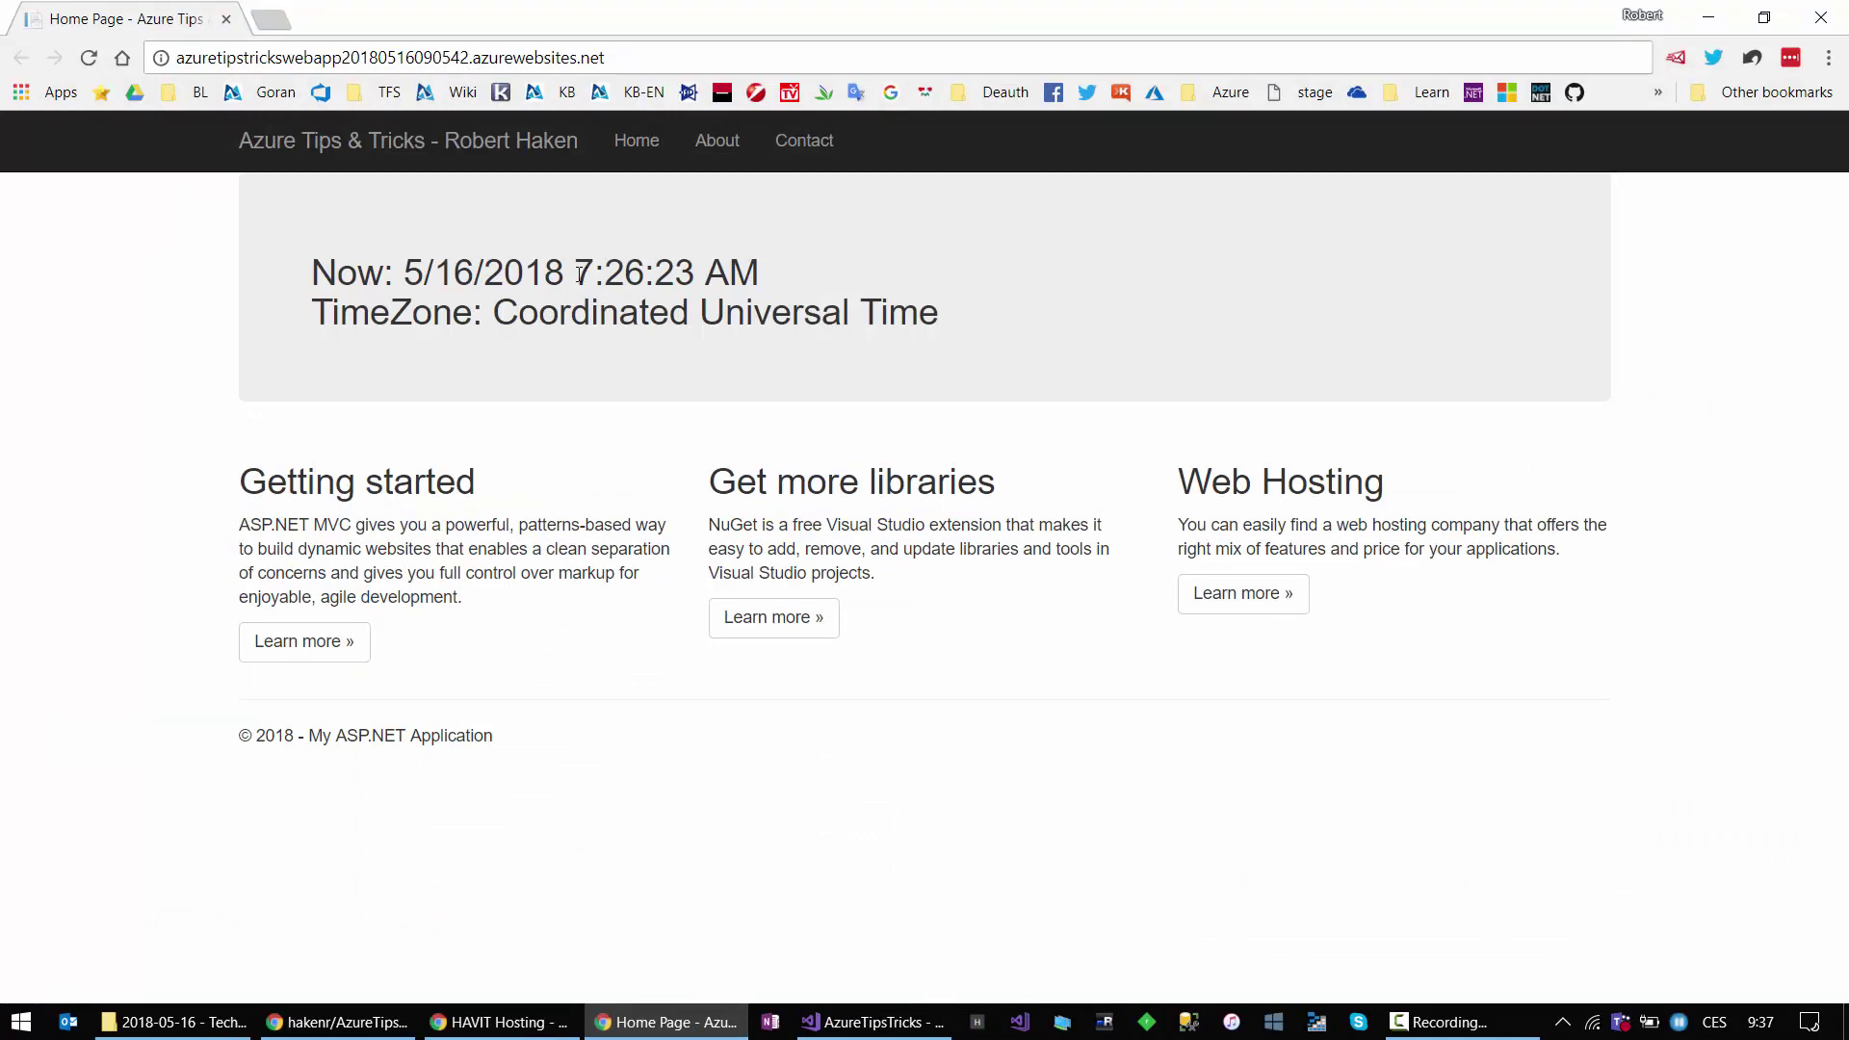
{"action": "left_click", "coordinate": [90, 56]}
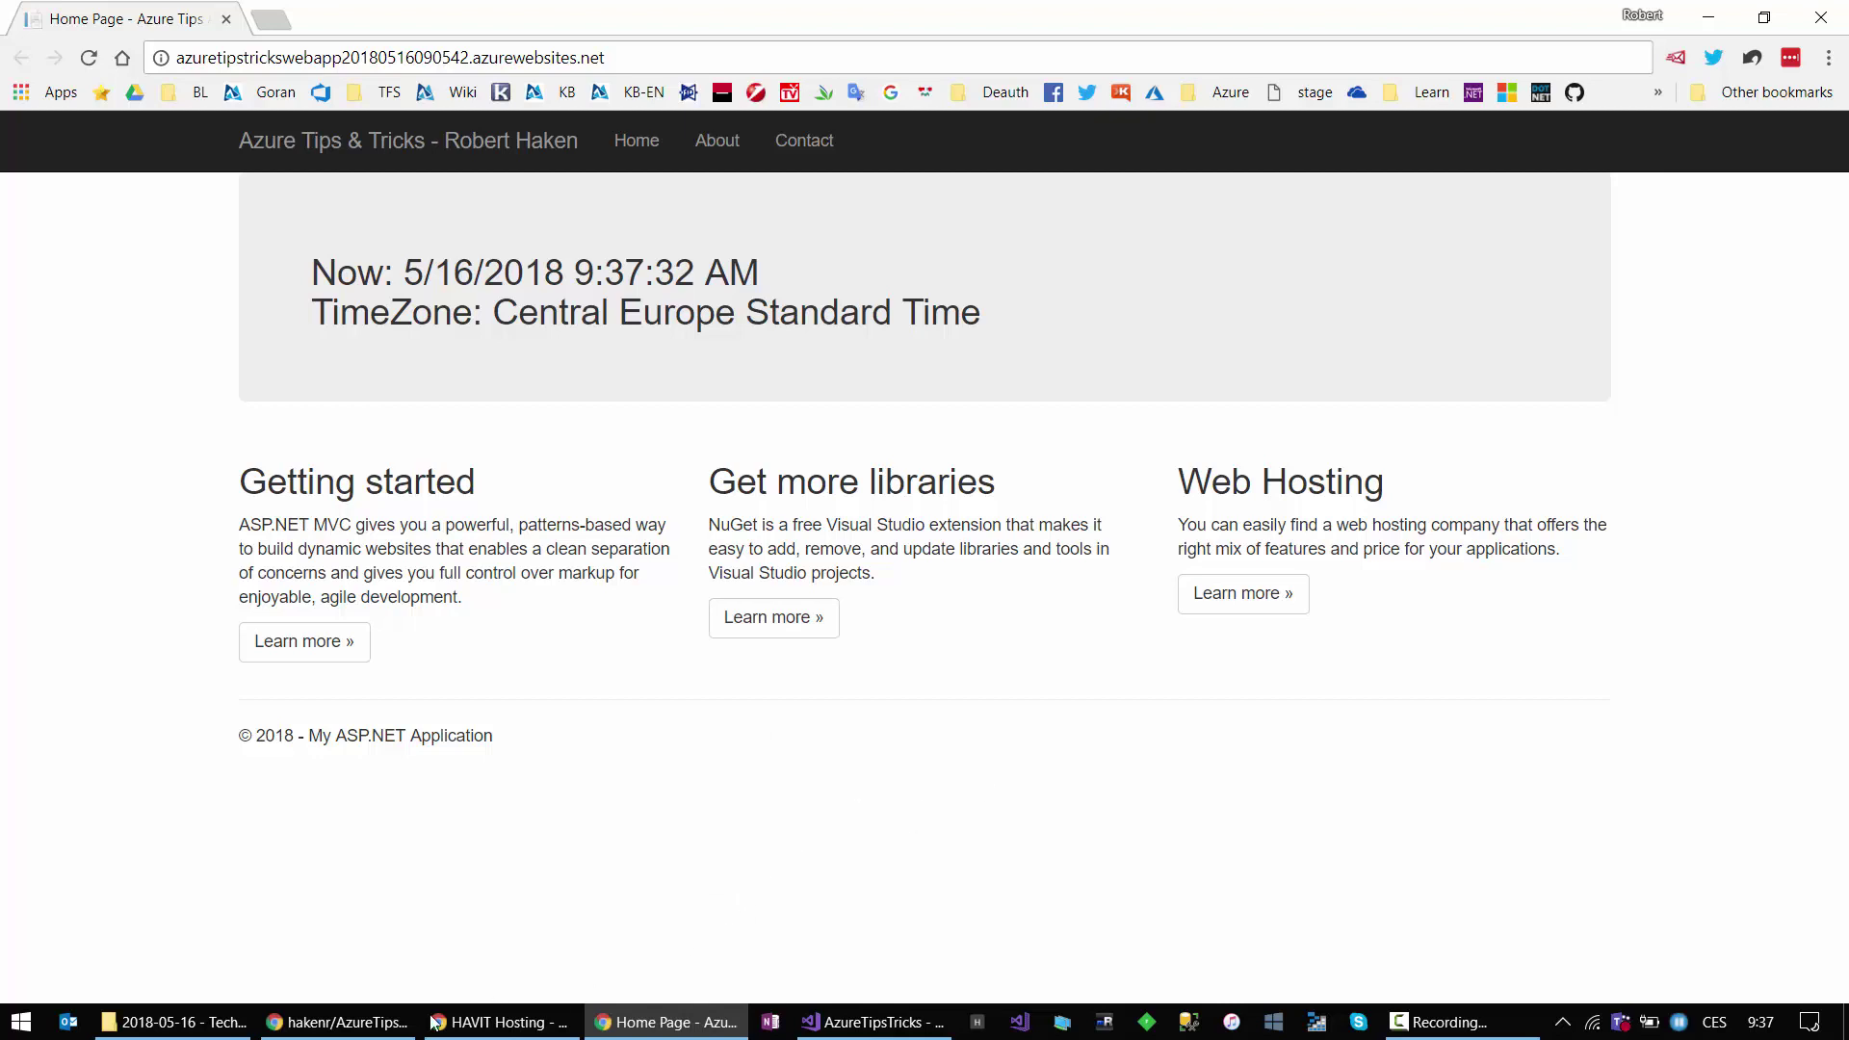
{"action": "left_click", "coordinate": [491, 1022]}
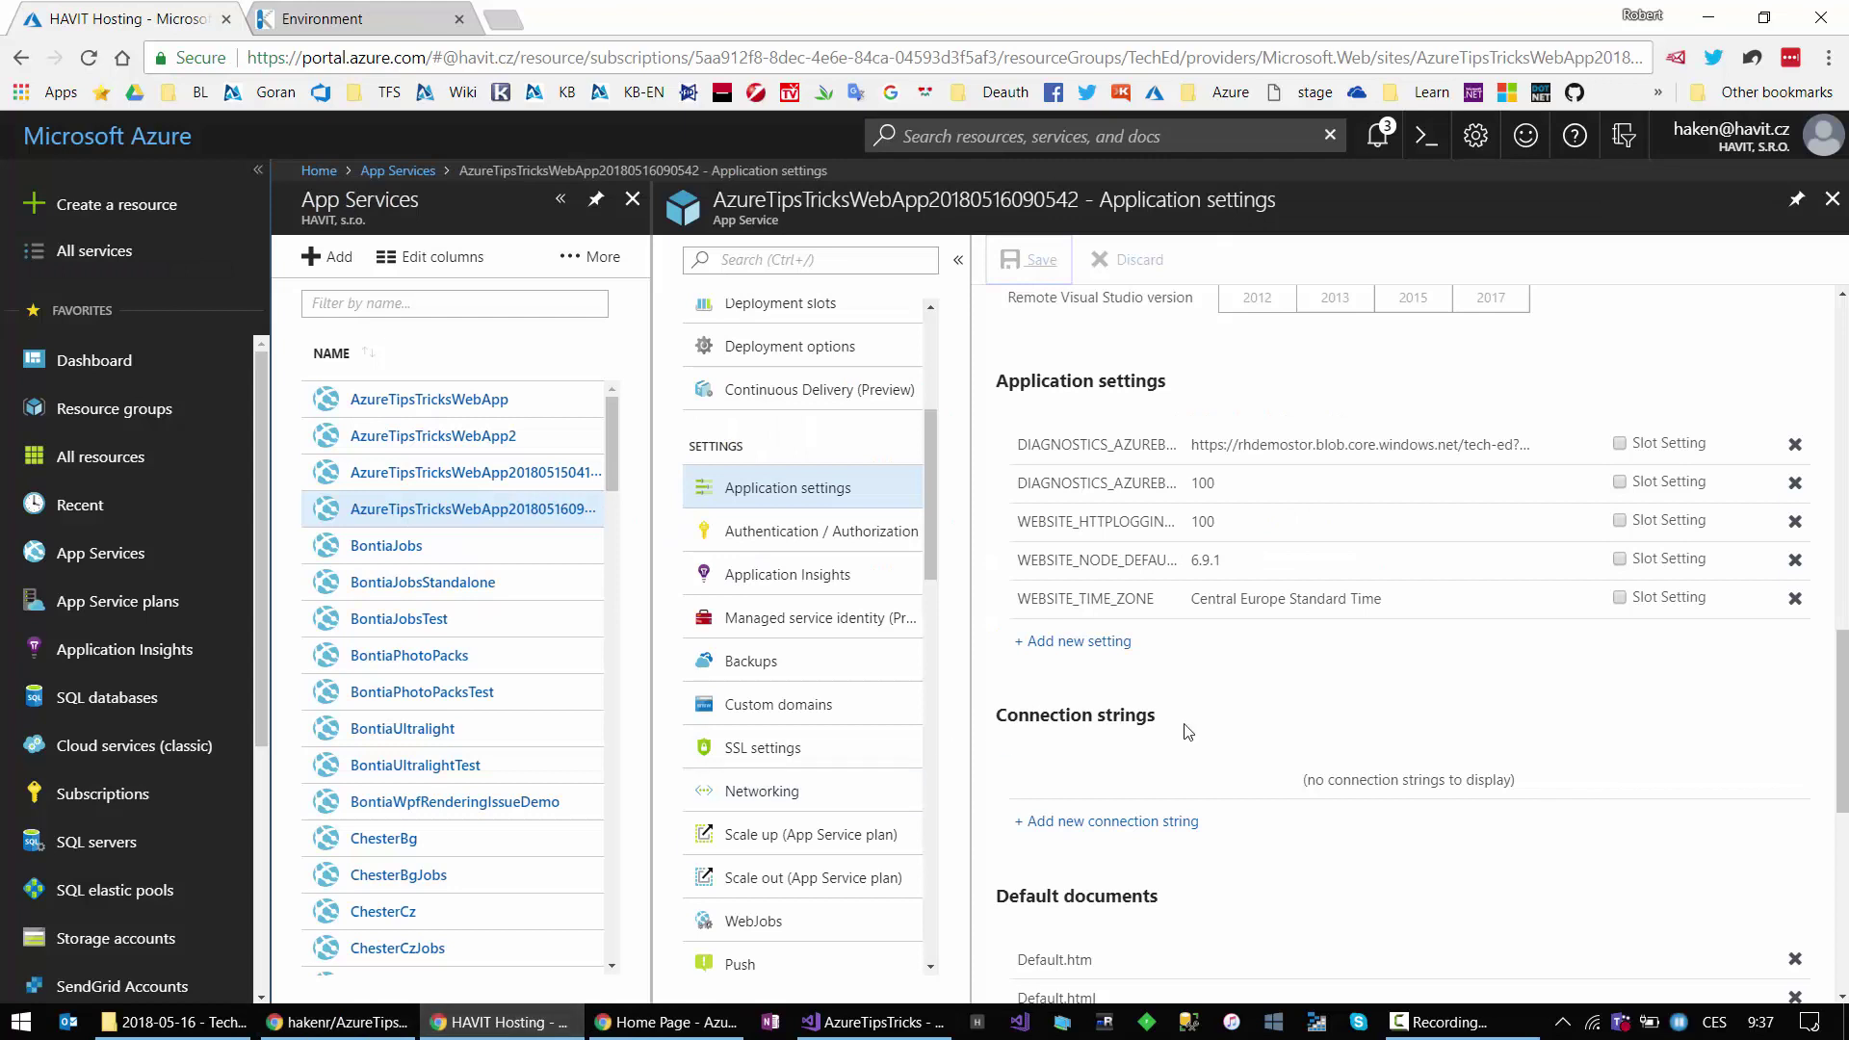
Step: Review the web app's general, debugging and application settings in the portal, and check the time zone on the published home page
{"action": "scroll", "coordinate": [1187, 732], "scroll_direction": "up", "scroll_amount": 15}
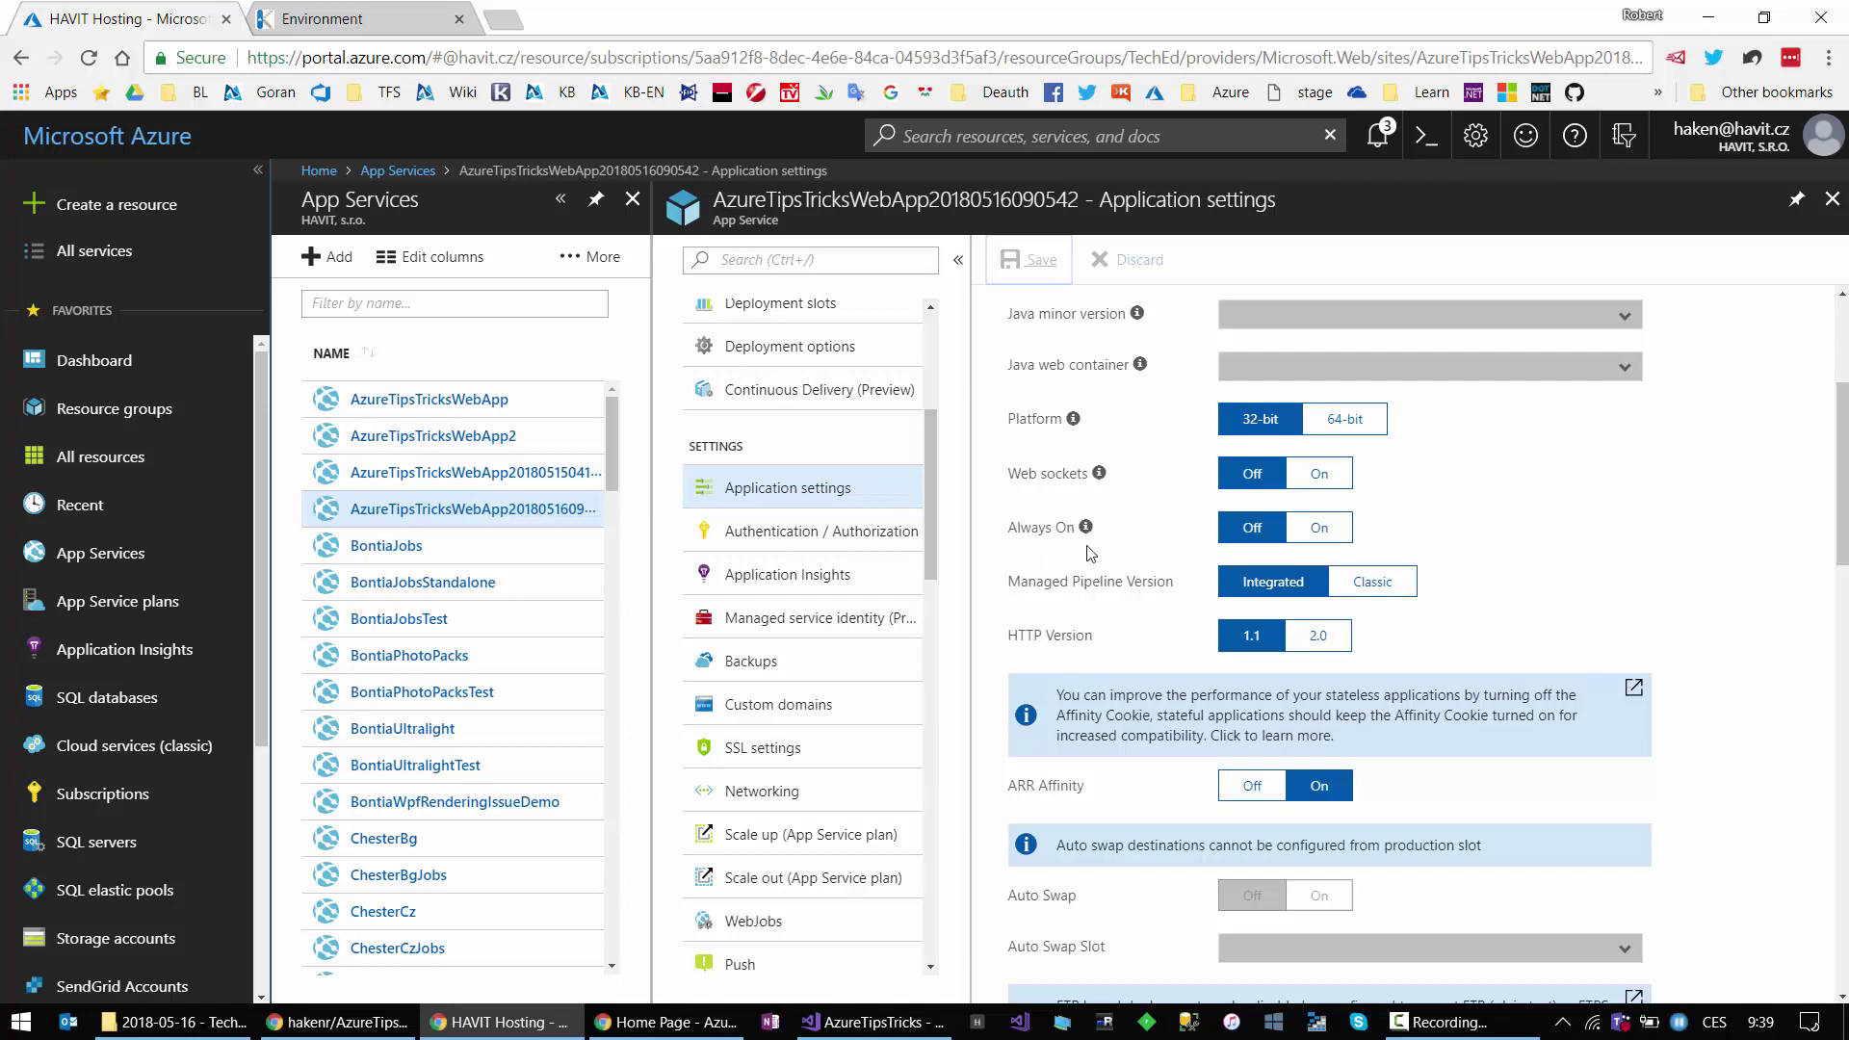
{"action": "scroll", "coordinate": [1076, 606], "scroll_direction": "down", "scroll_amount": 2}
{"action": "scroll", "coordinate": [1076, 607], "scroll_direction": "down", "scroll_amount": 4}
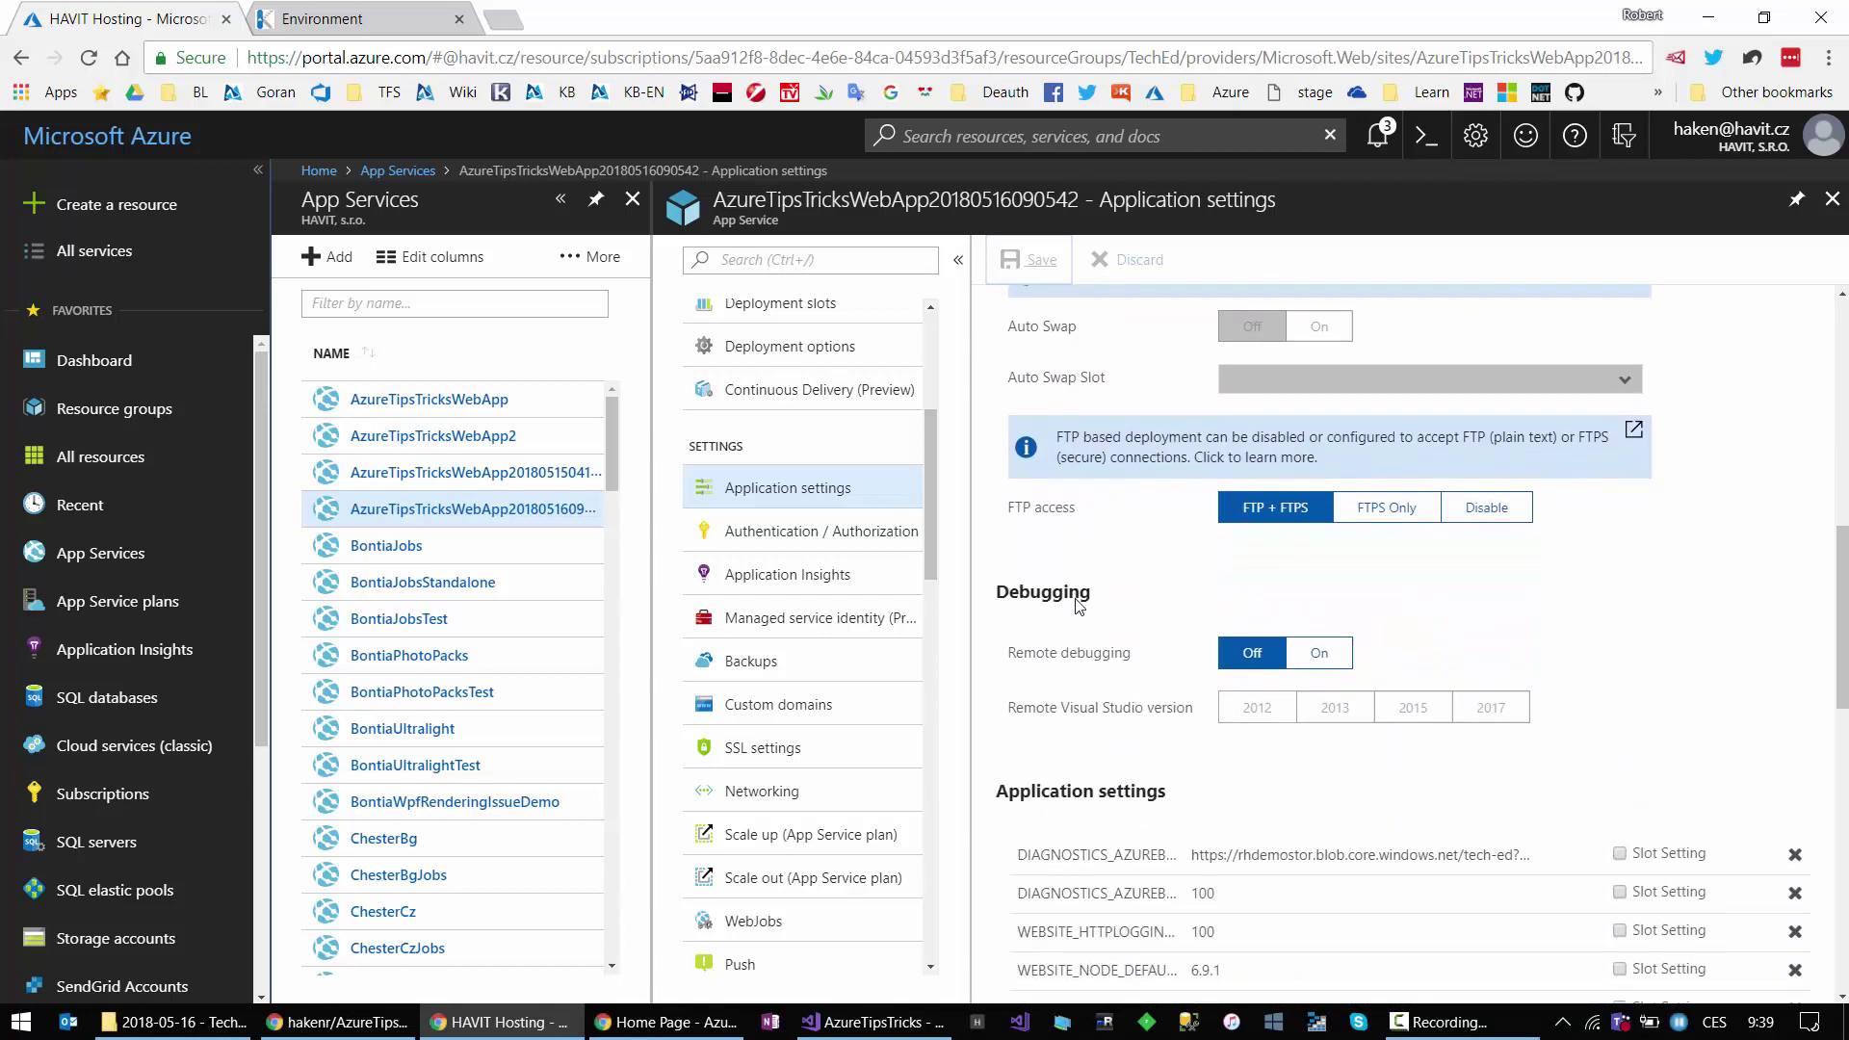
{"action": "scroll", "coordinate": [1077, 604], "scroll_direction": "down", "scroll_amount": 1}
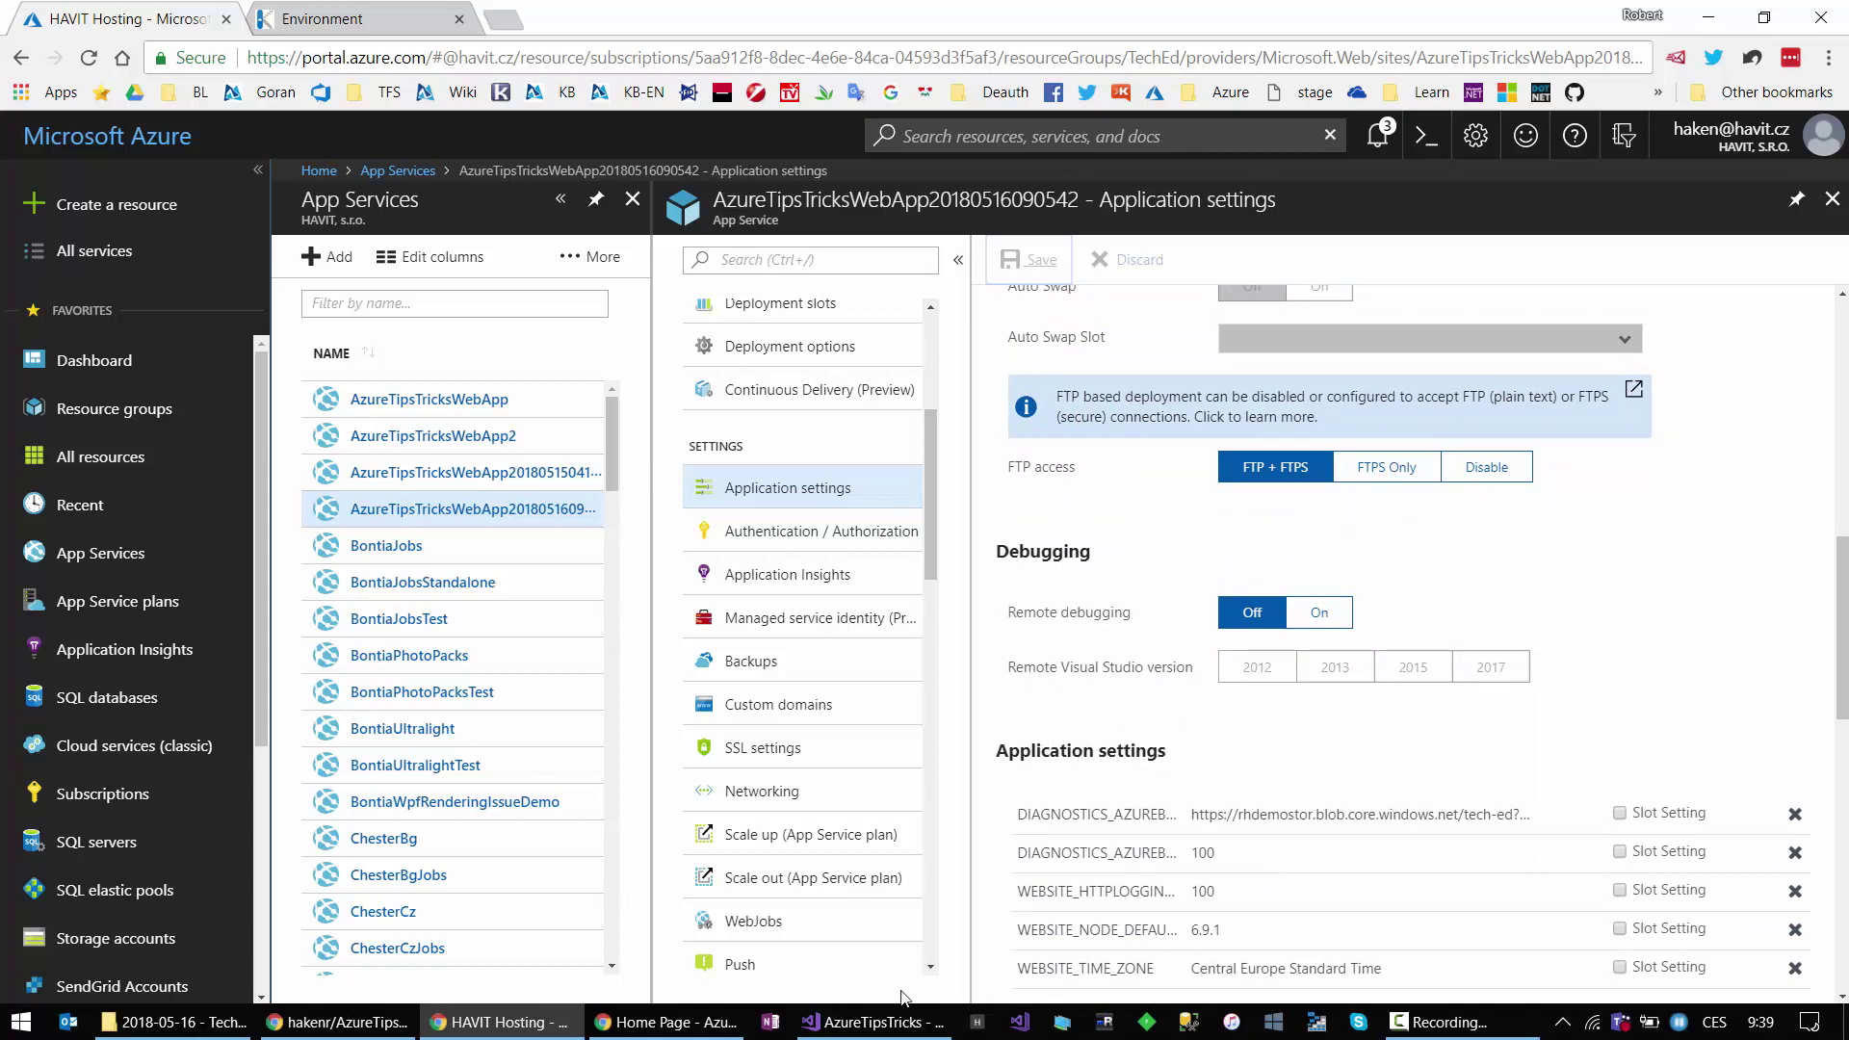
{"action": "left_click", "coordinate": [632, 1019]}
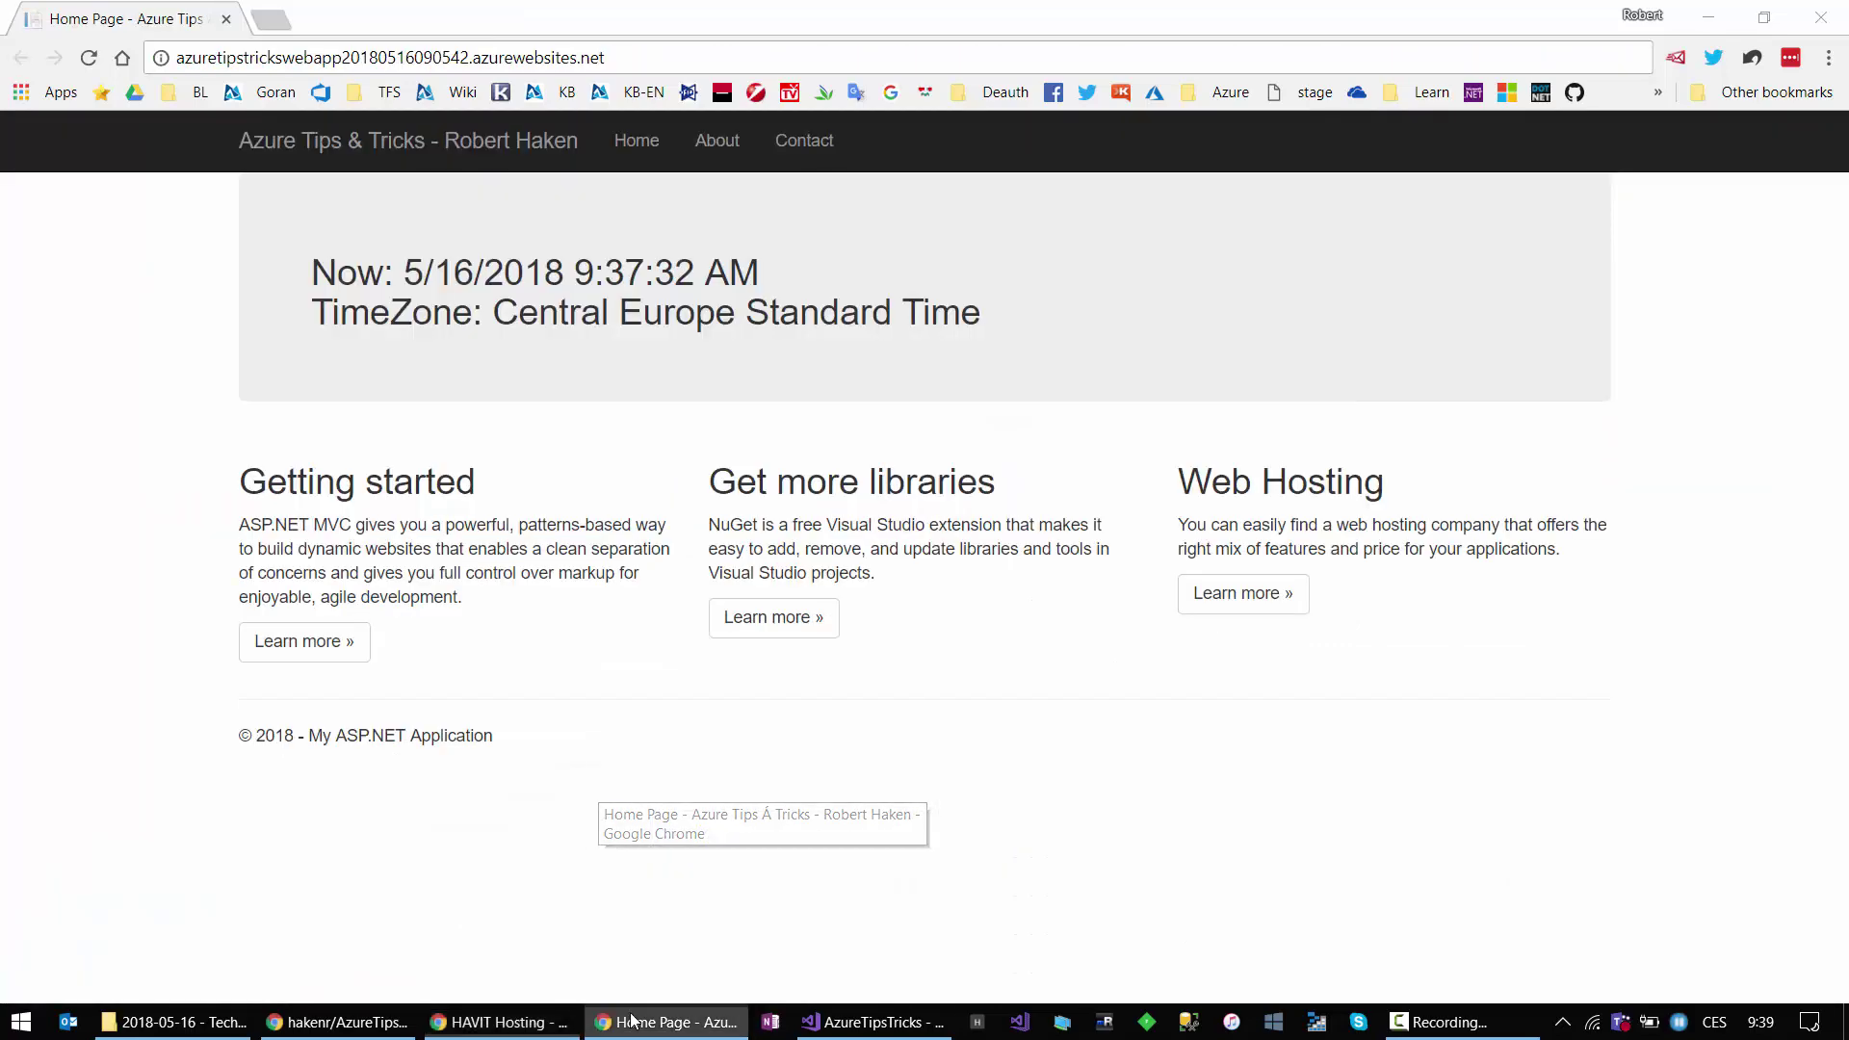
{"action": "left_click", "coordinate": [433, 1017]}
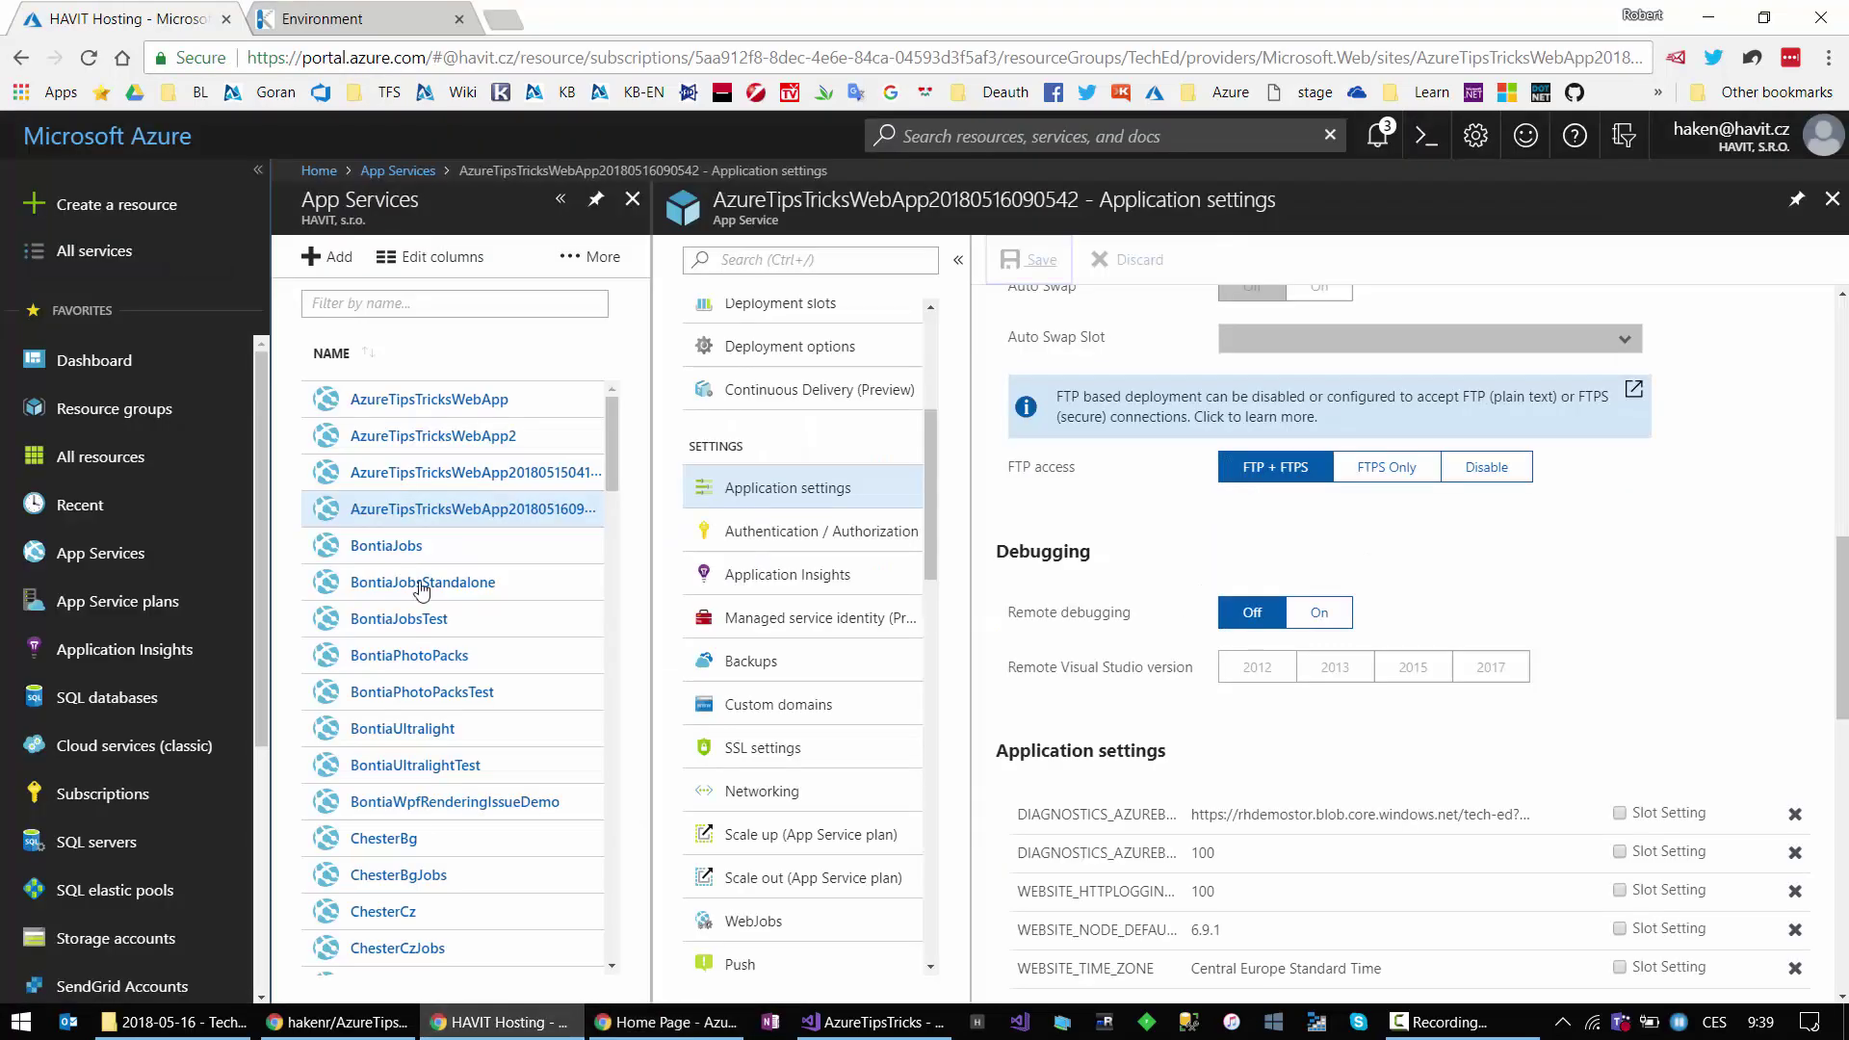
Step: Refresh the Kudu Environment page and check the WEBSITE_TIME_ZONE entry among the environment variables
{"action": "left_click", "coordinate": [351, 24]}
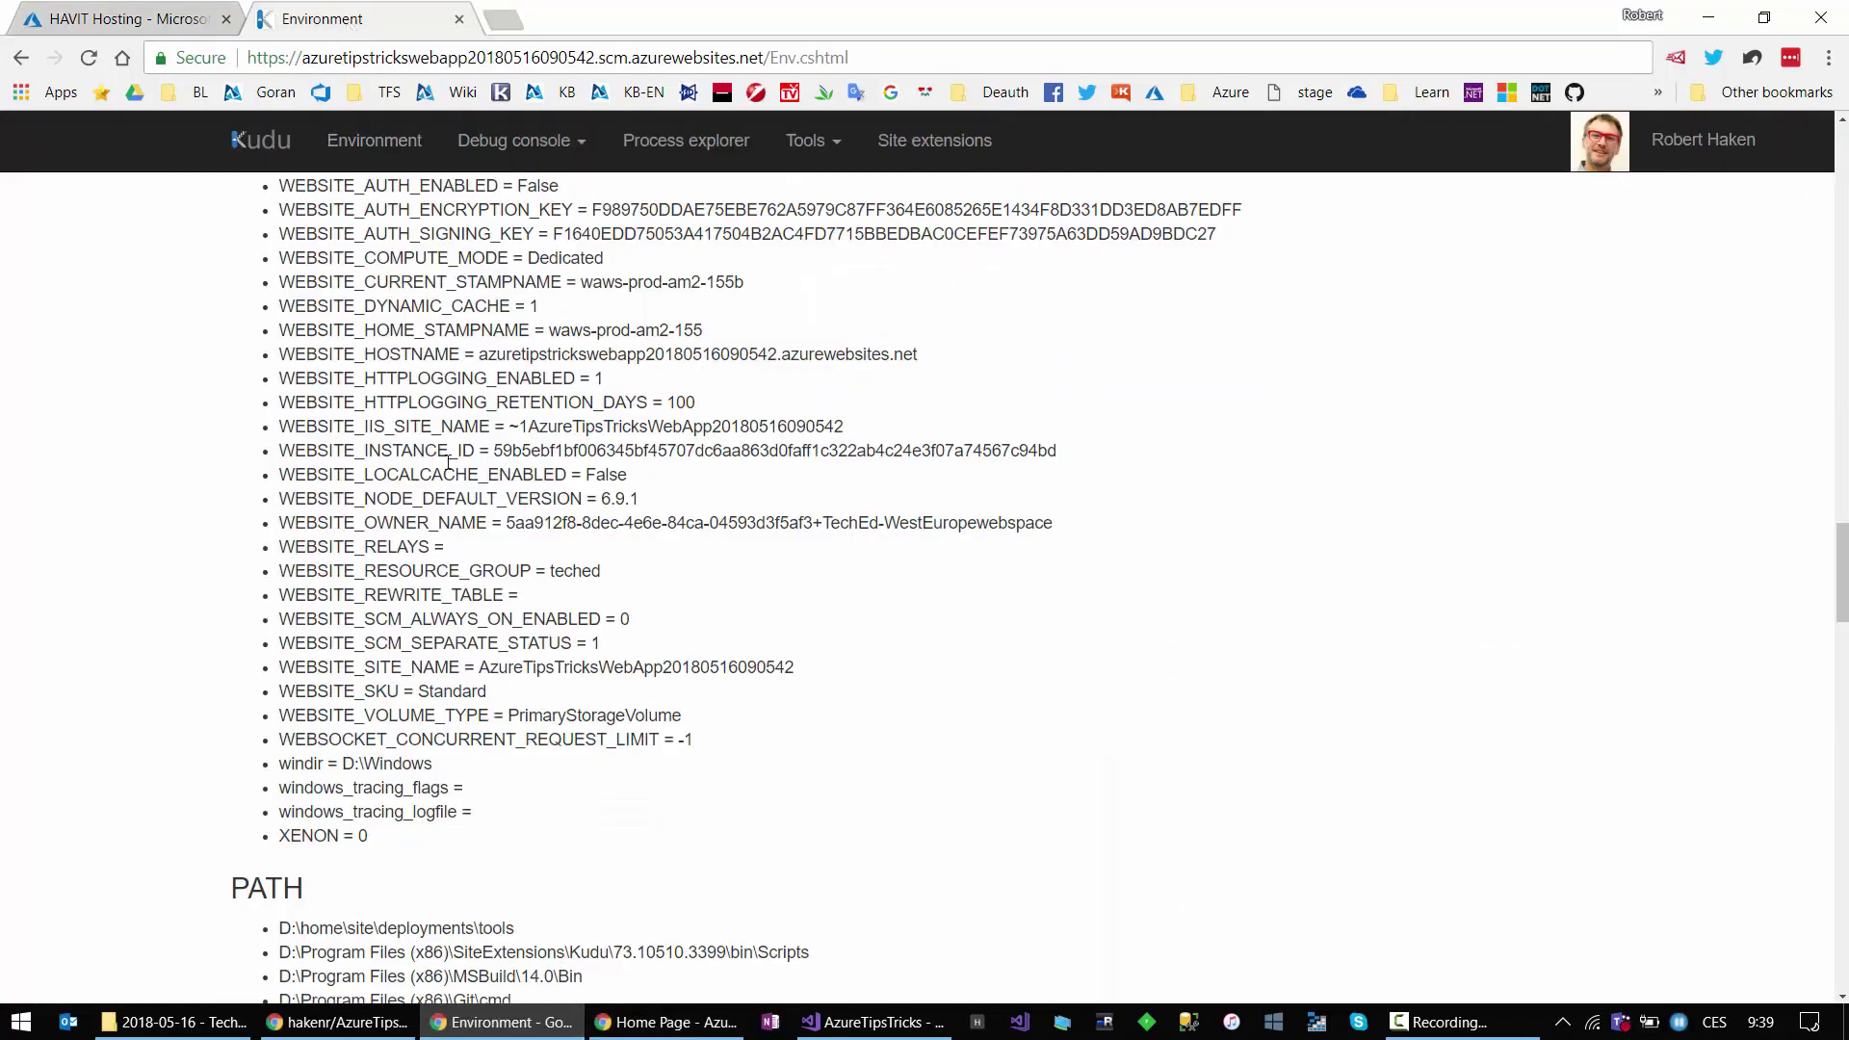
{"action": "left_click", "coordinate": [90, 58]}
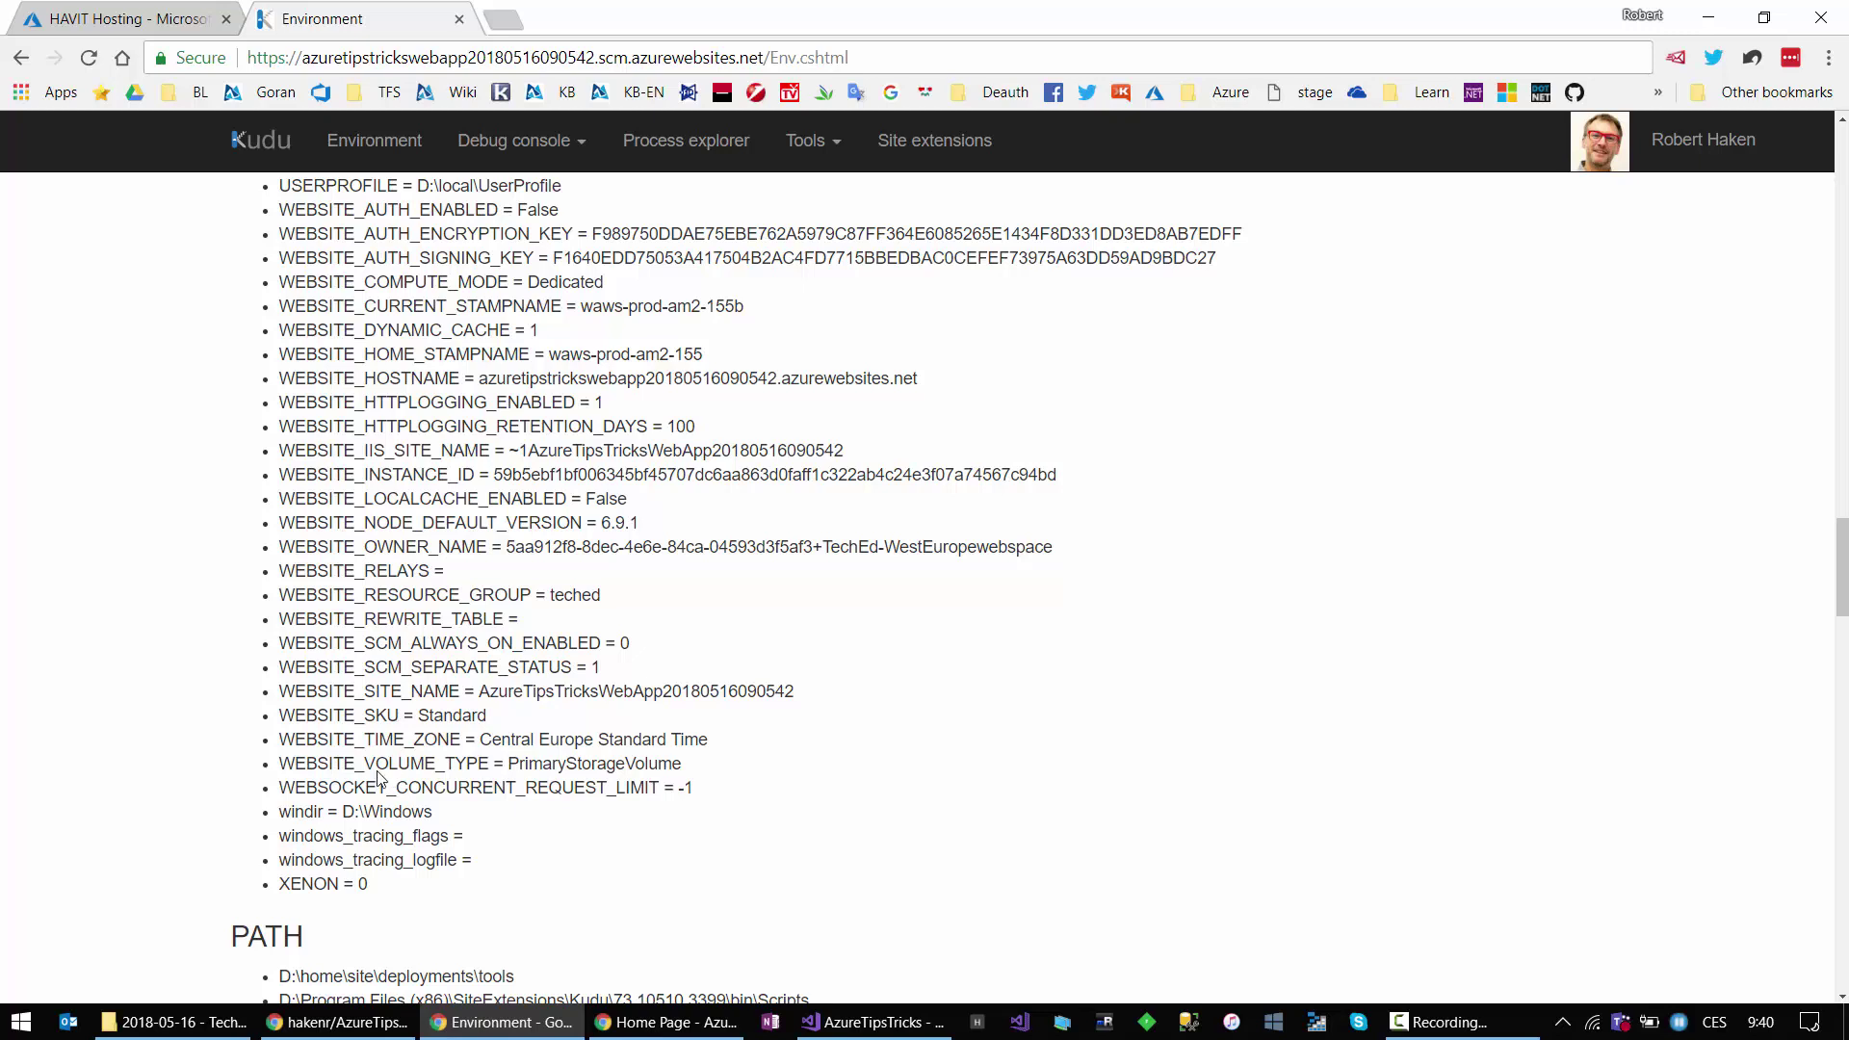
{"action": "left_click_drag", "start_coordinate": [330, 739], "coordinate": [456, 738]}
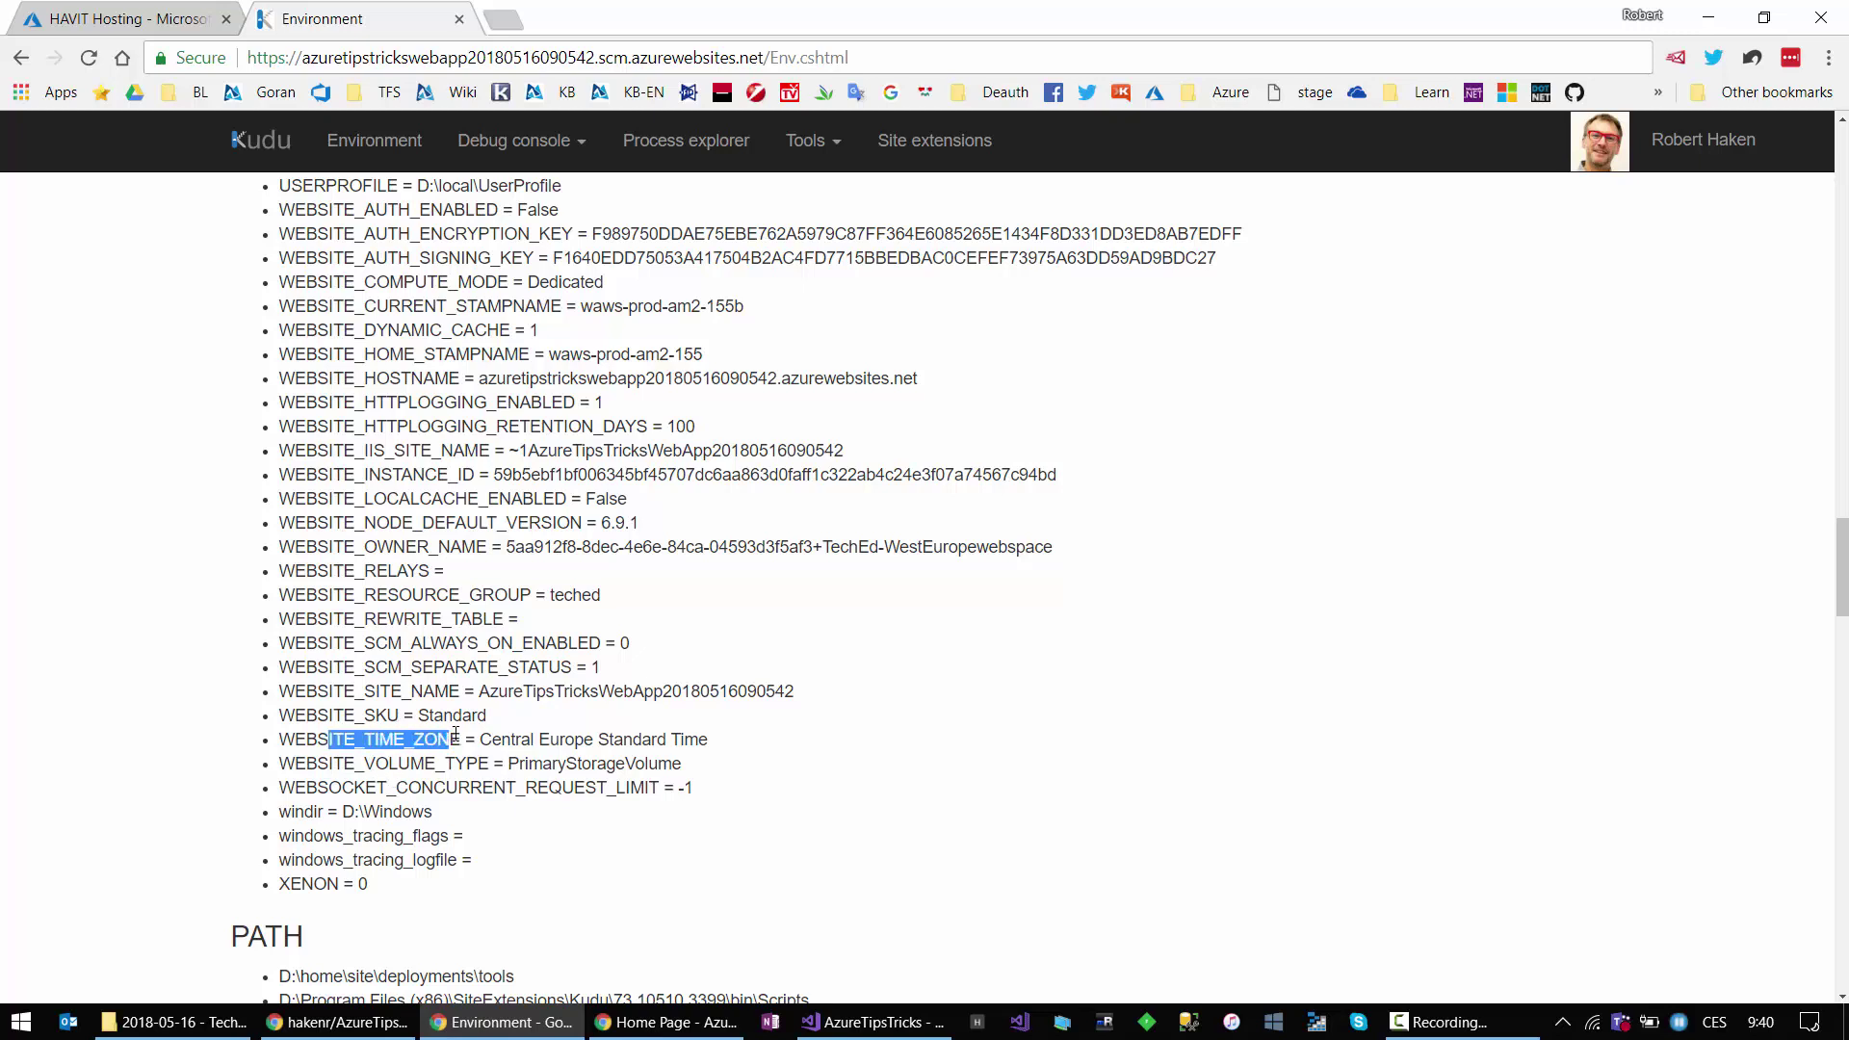
{"action": "left_click", "coordinate": [454, 738]}
{"action": "scroll", "coordinate": [407, 854], "scroll_direction": "down", "scroll_amount": 6}
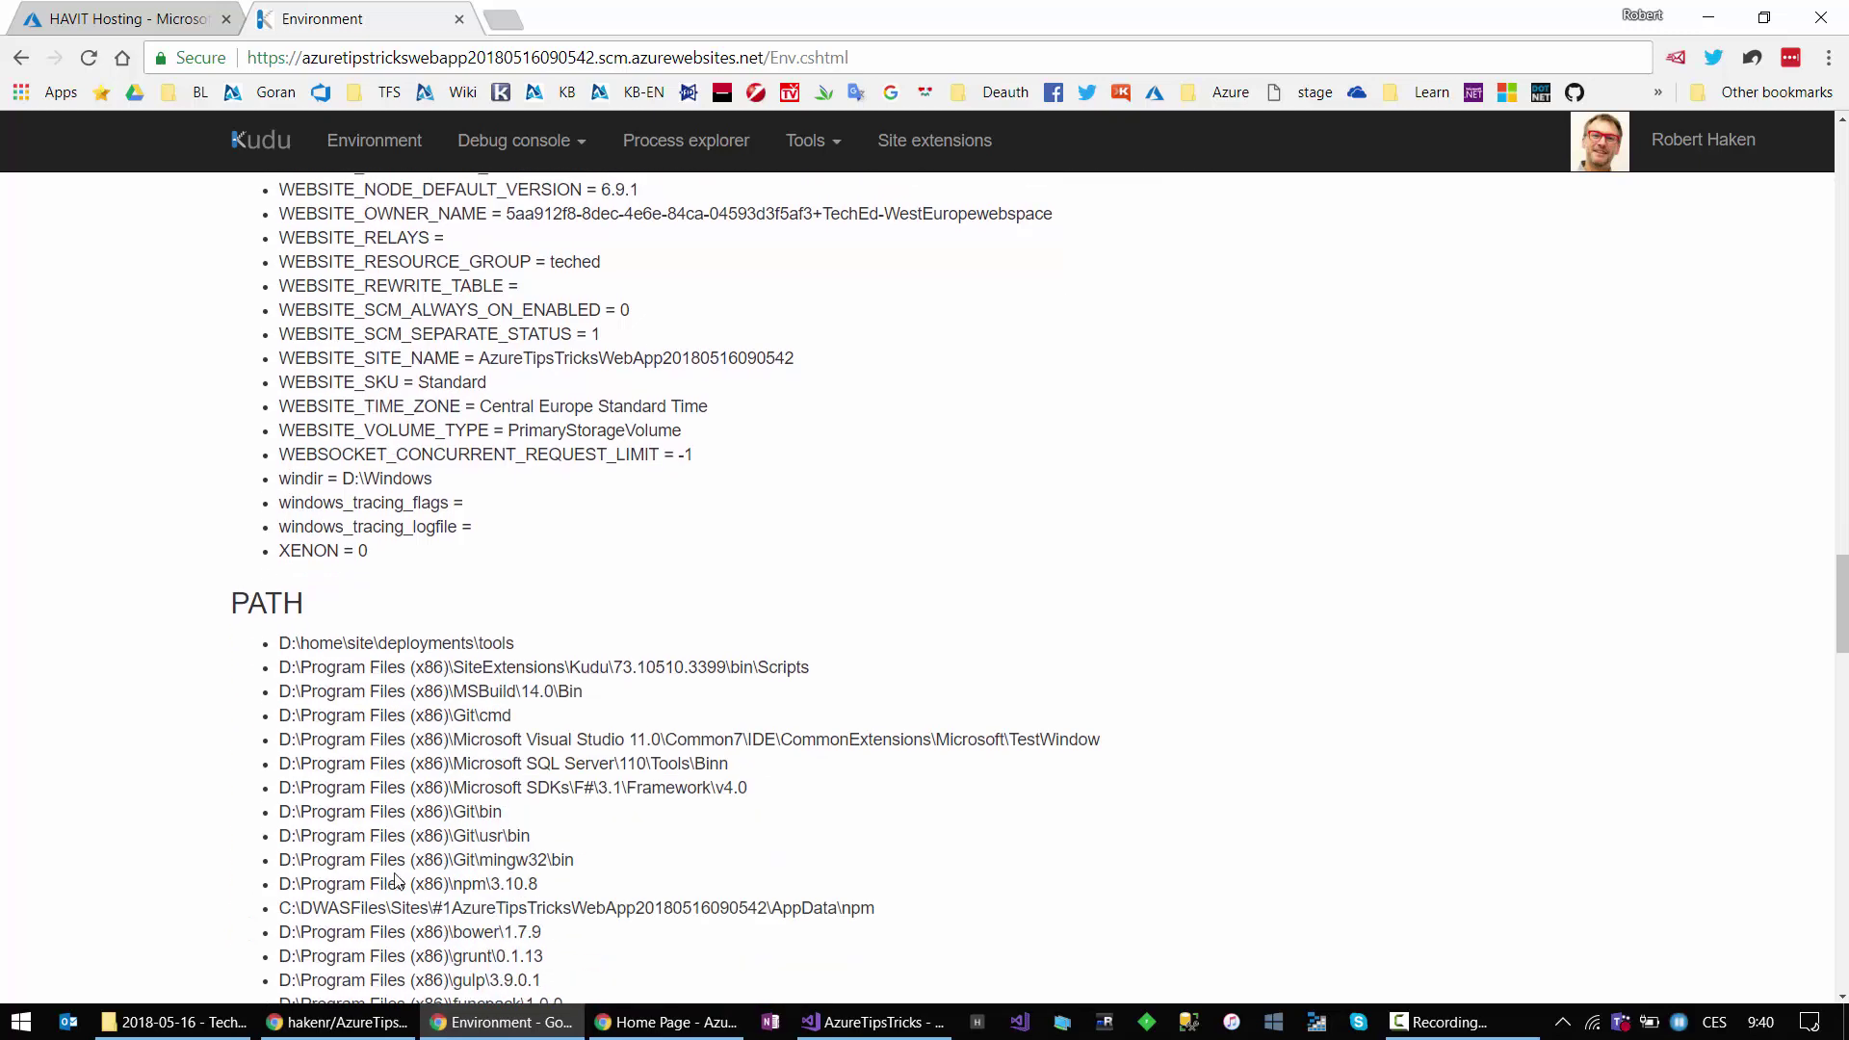
{"action": "scroll", "coordinate": [396, 873], "scroll_direction": "up", "scroll_amount": 20}
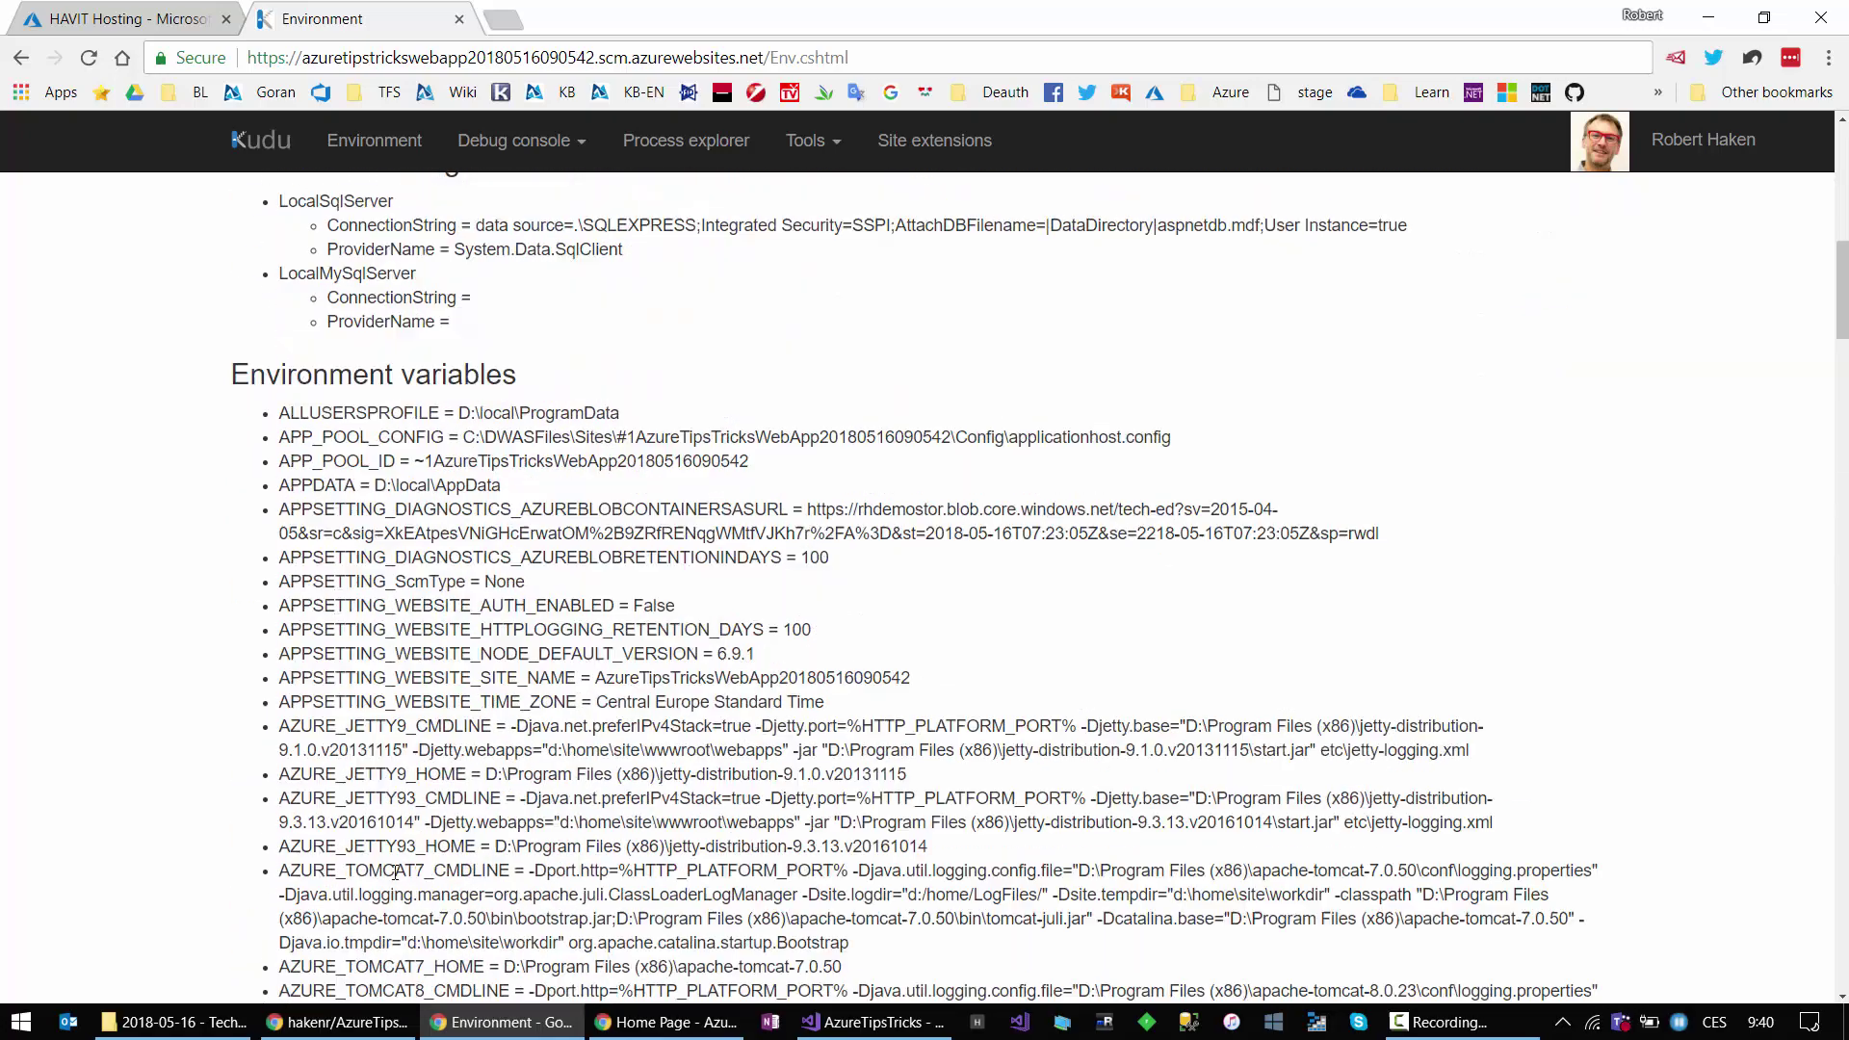
Step: Open the CMD debug console in Kudu
{"action": "left_click", "coordinate": [503, 142]}
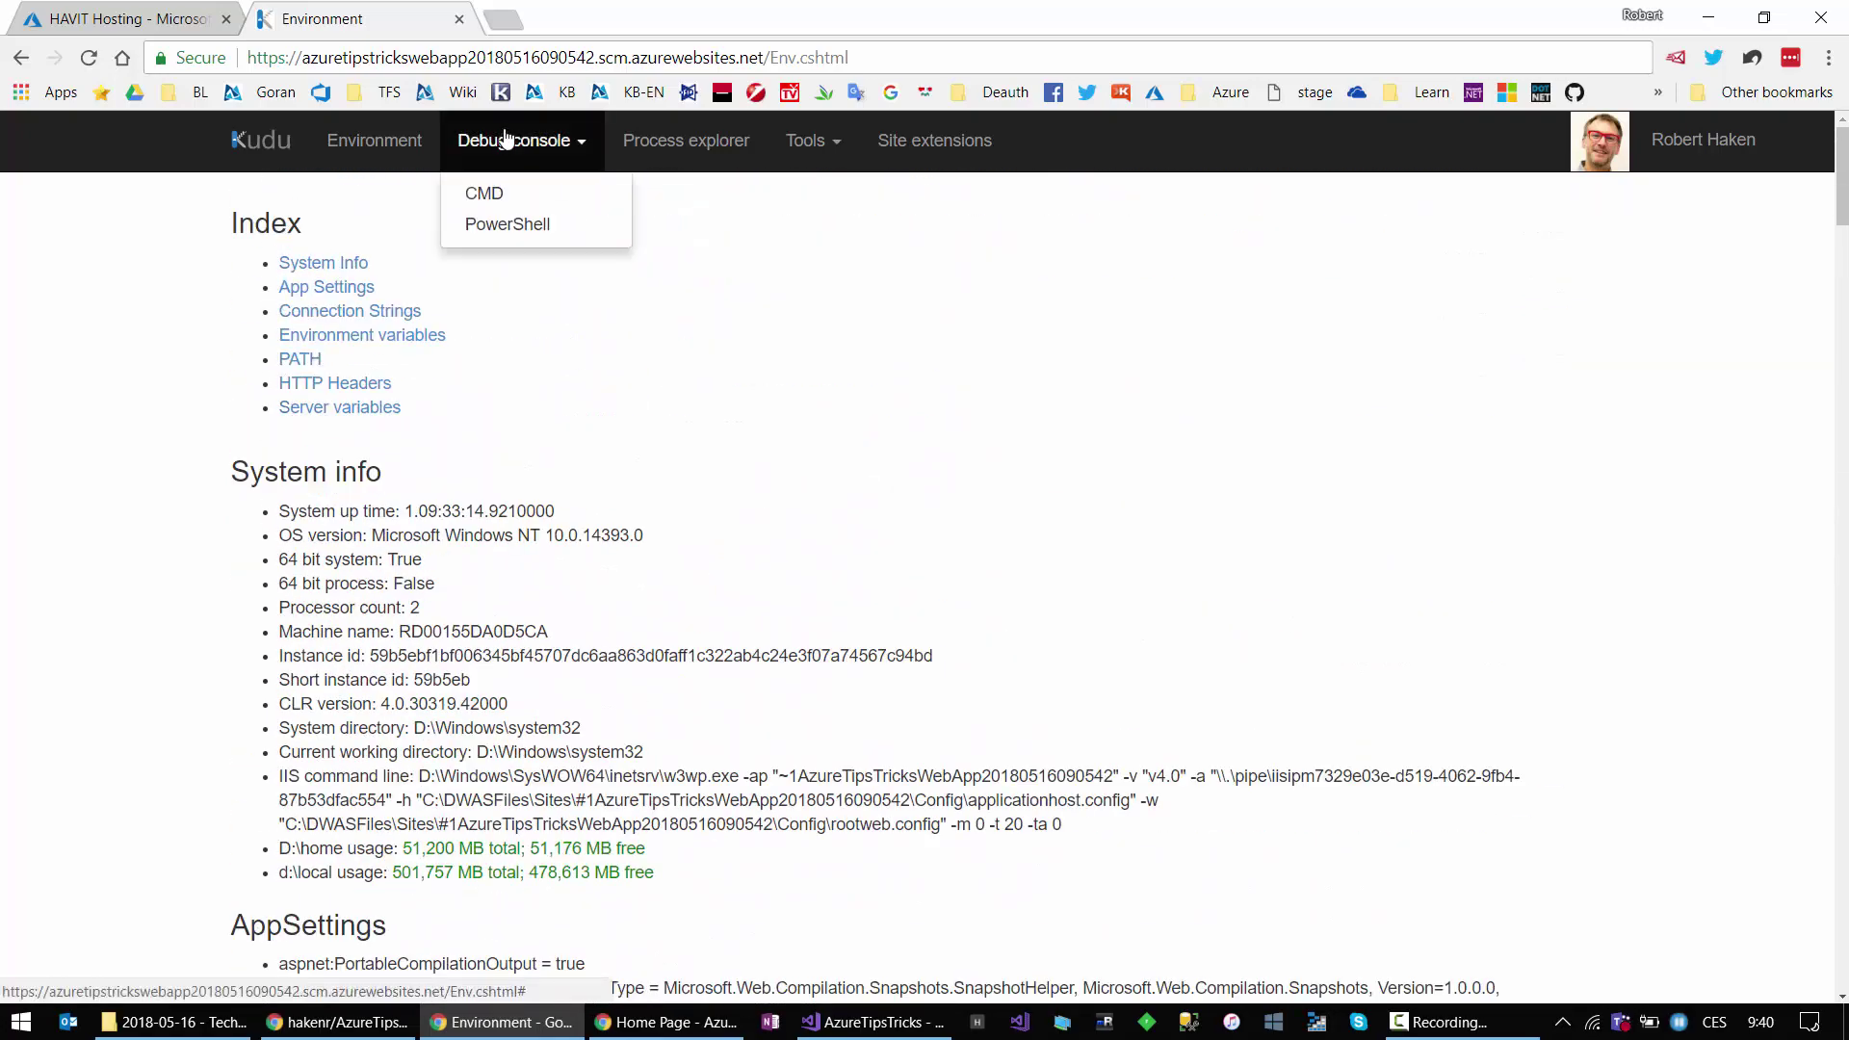
{"action": "left_click", "coordinate": [473, 194]}
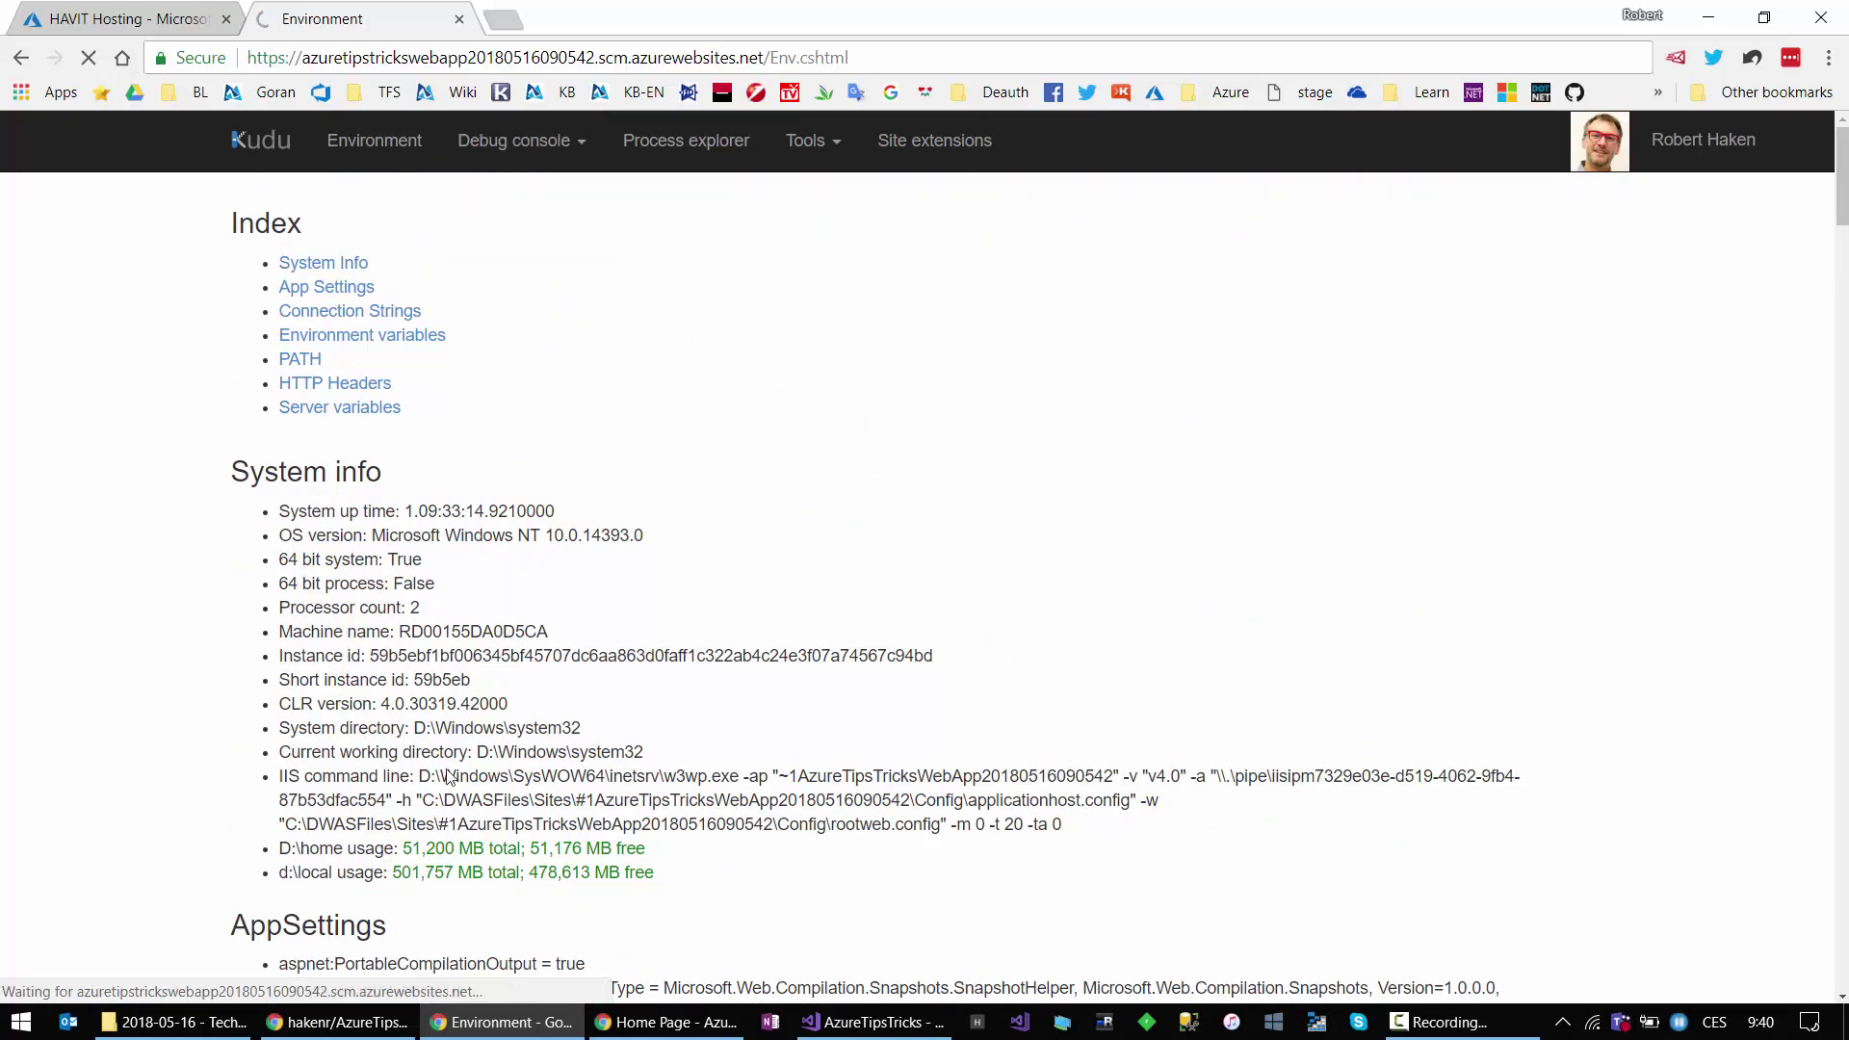
{"action": "left_click", "coordinate": [371, 1027]}
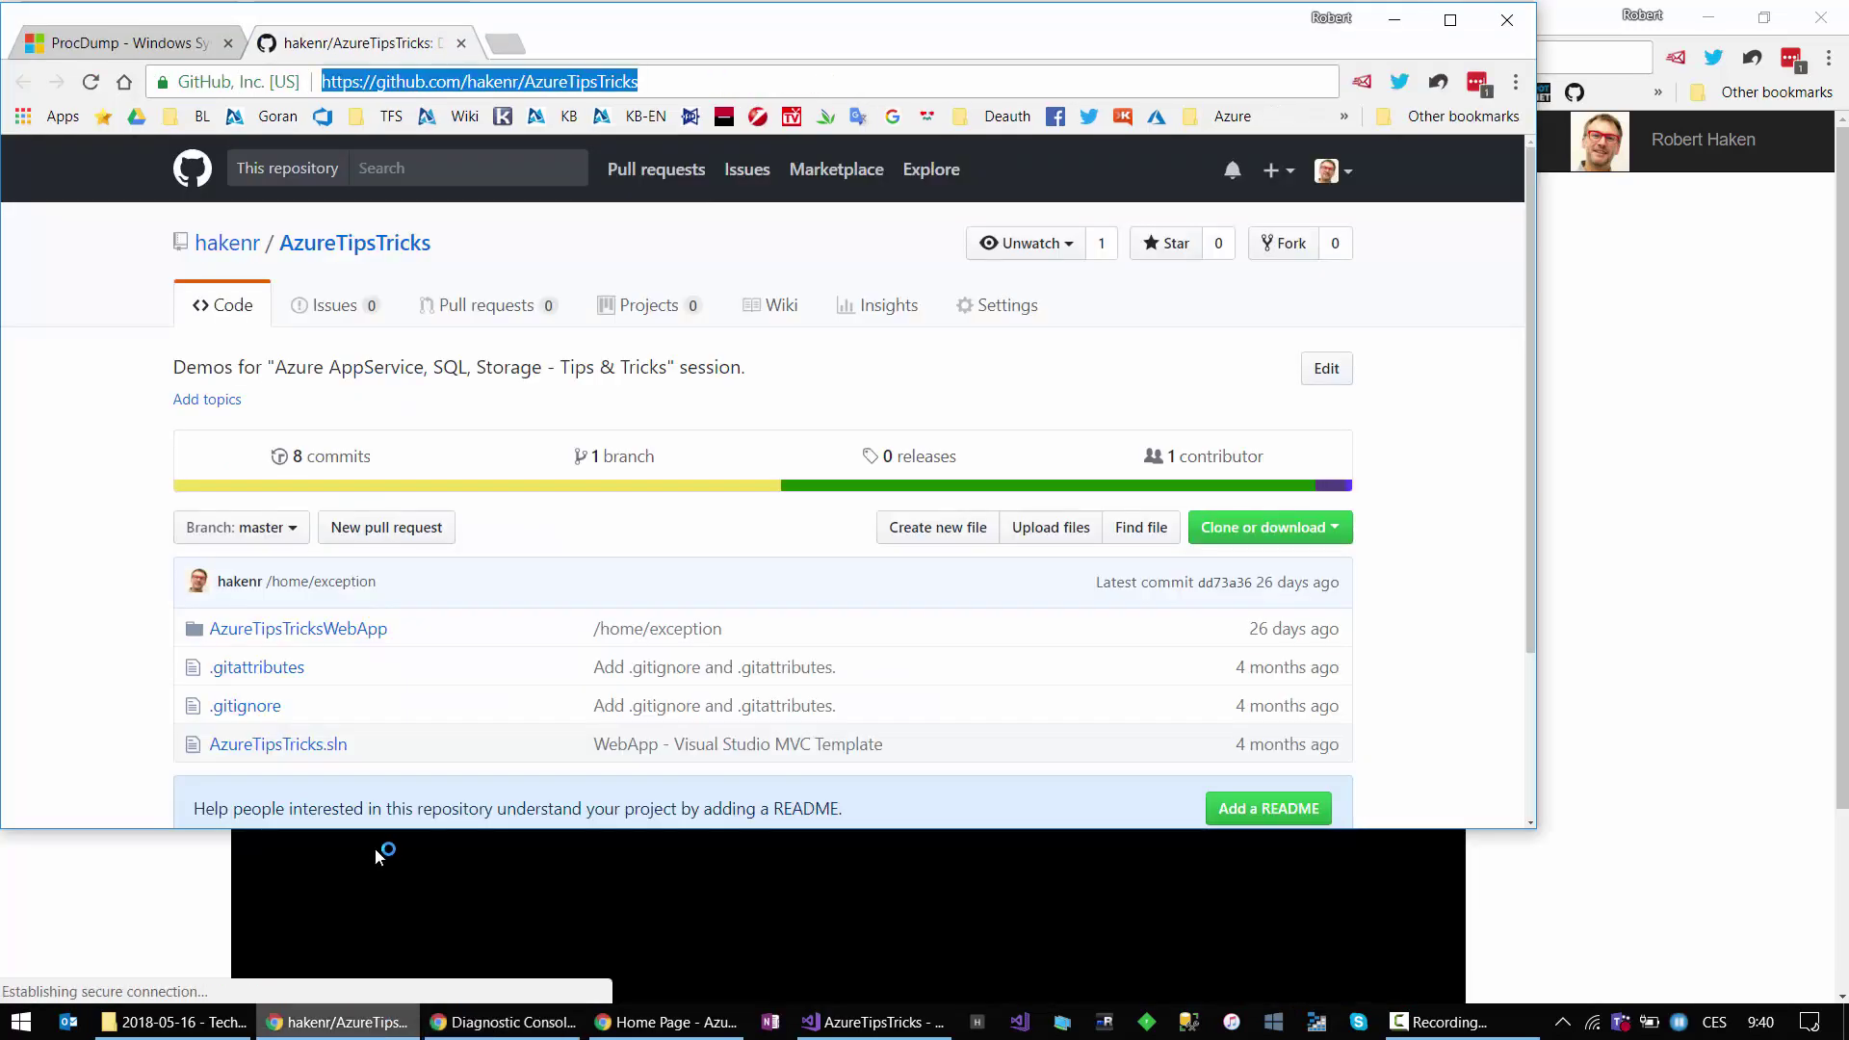
{"action": "left_click", "coordinate": [487, 1027]}
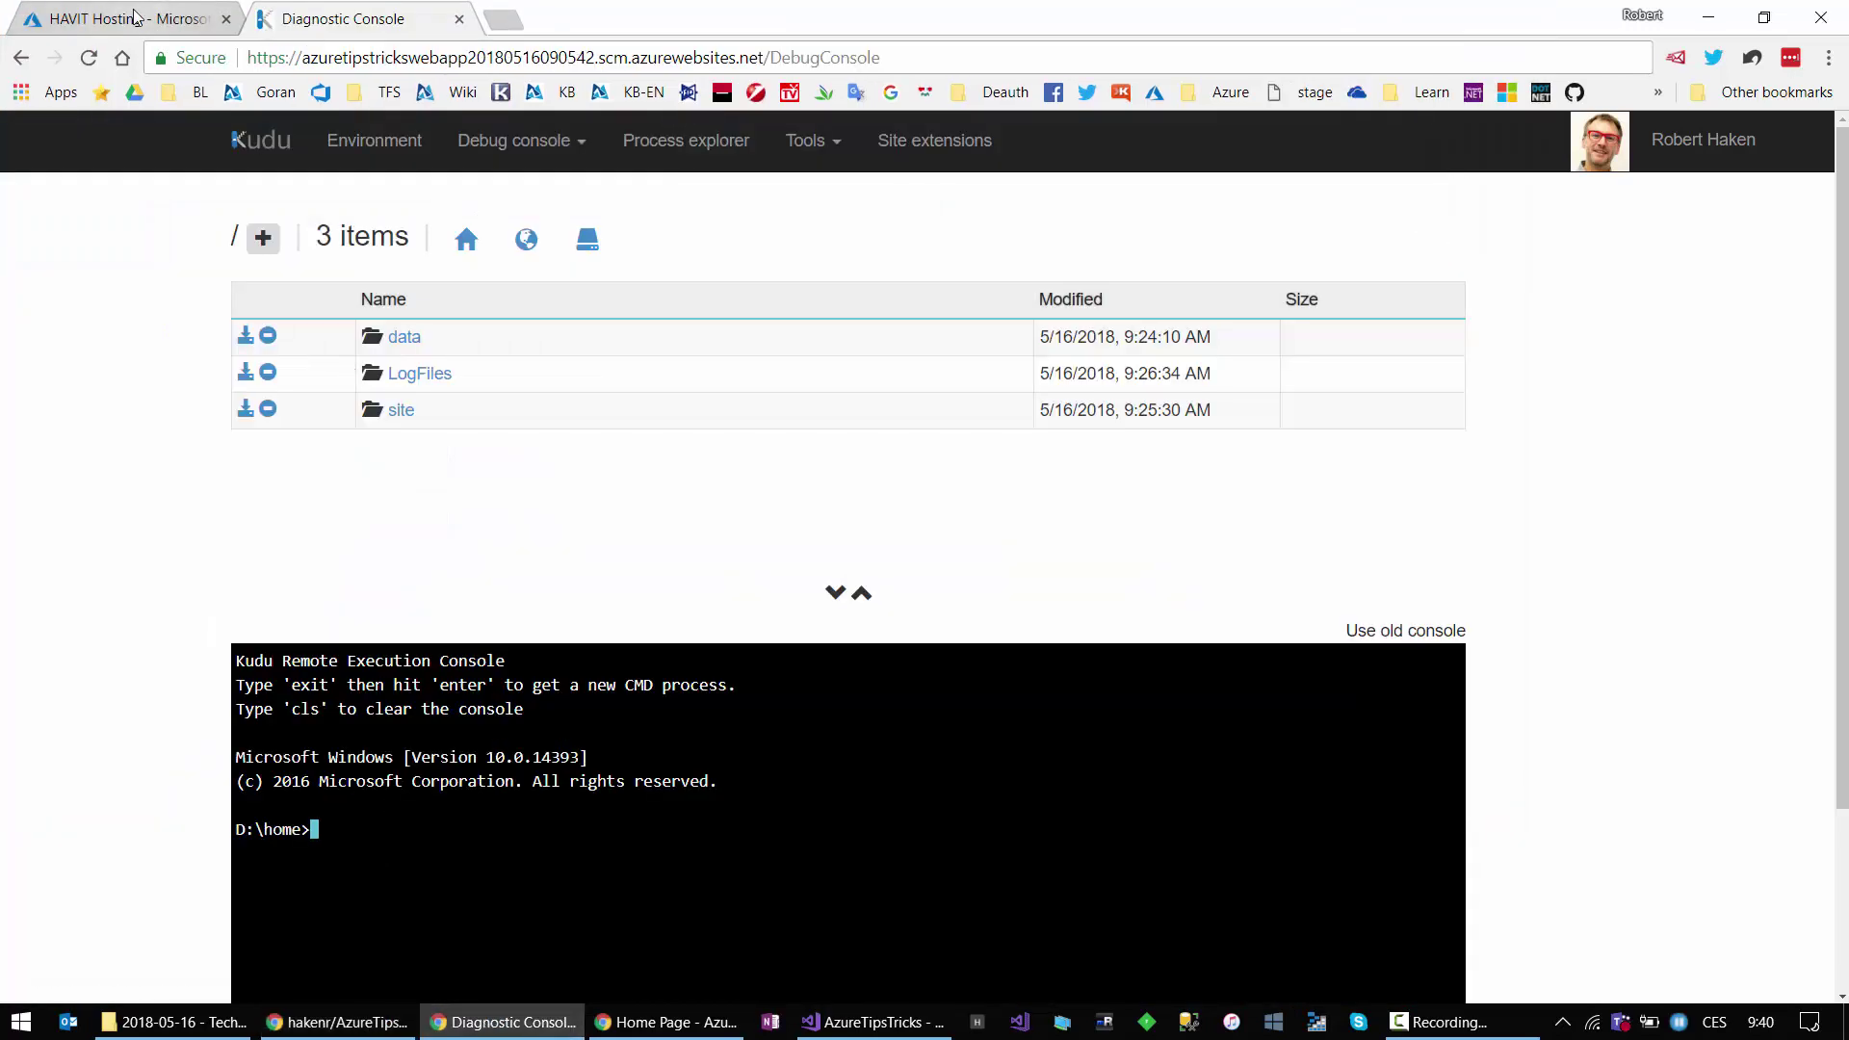
Step: Open the web app's Console under the development tools in the Azure portal and run dir to list the site's wwwroot folder
{"action": "left_click", "coordinate": [130, 18]}
{"action": "scroll", "coordinate": [818, 462], "scroll_direction": "down", "scroll_amount": 10}
{"action": "left_click", "coordinate": [761, 558]}
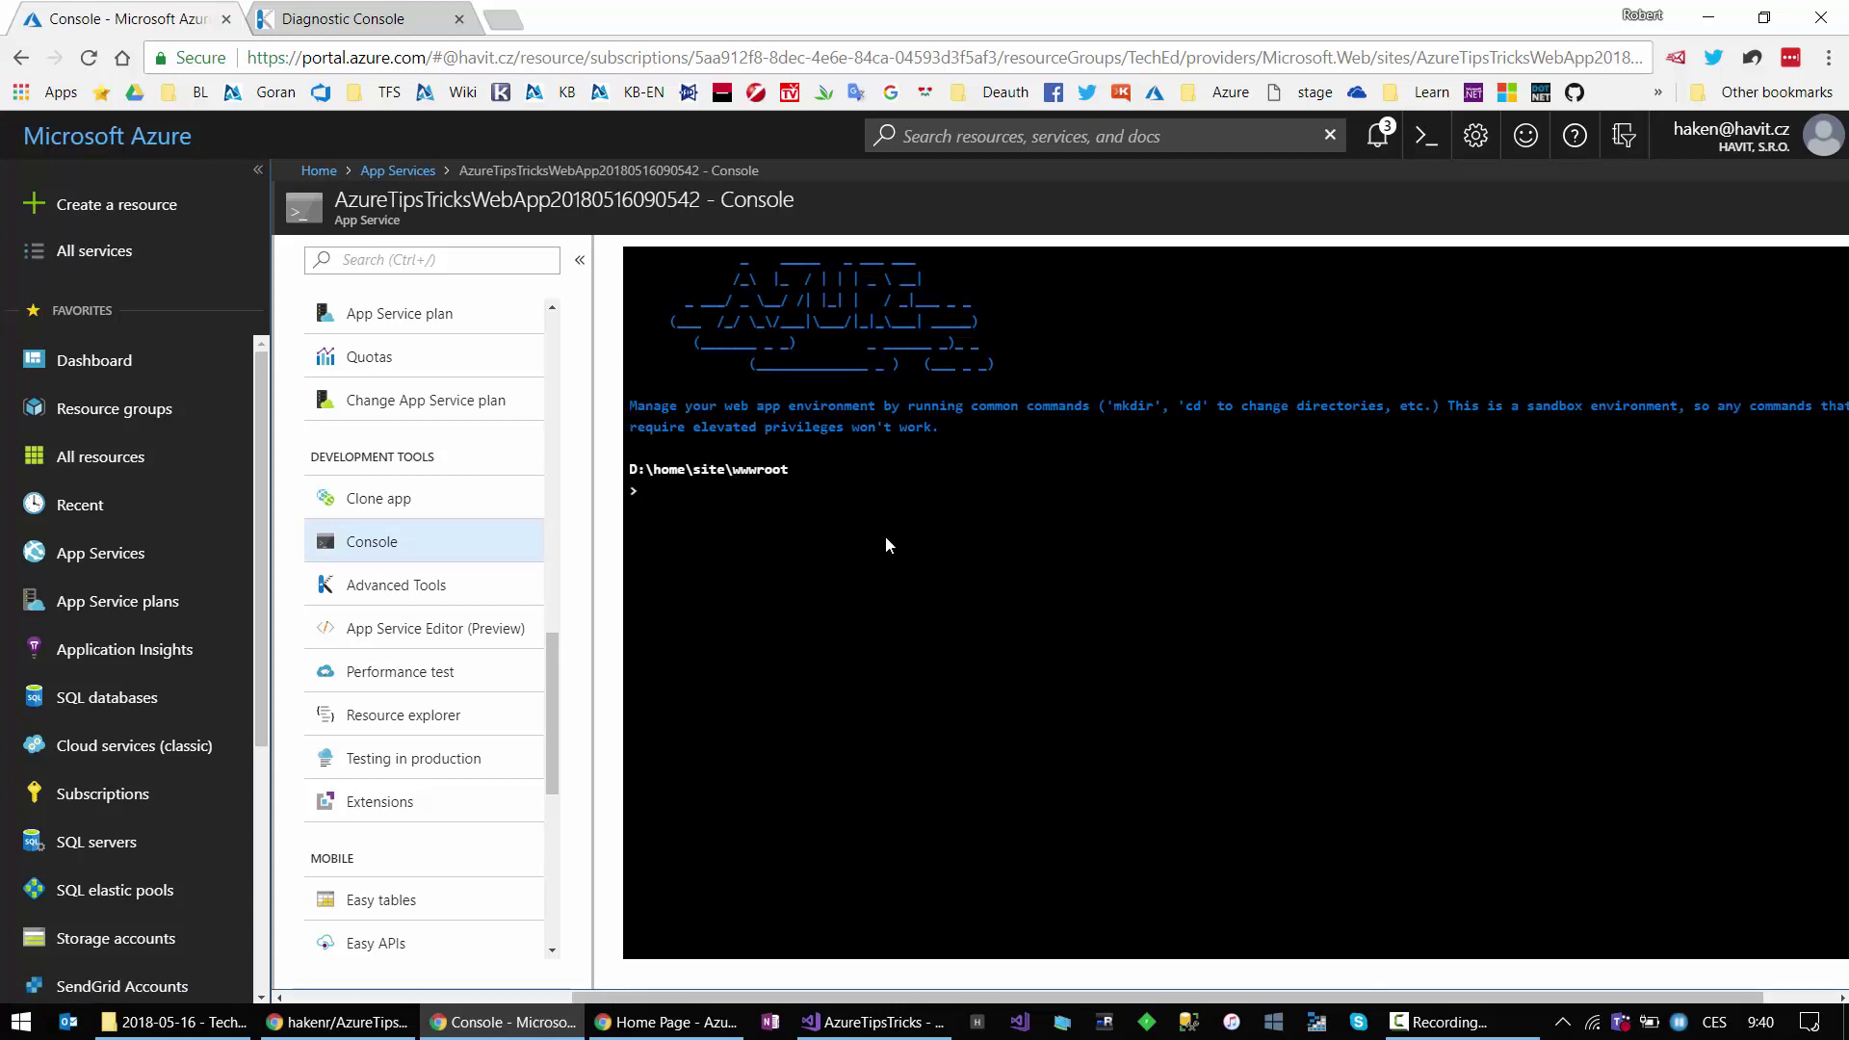
{"action": "type", "text": "dir"}
{"action": "key", "text": "Return"}
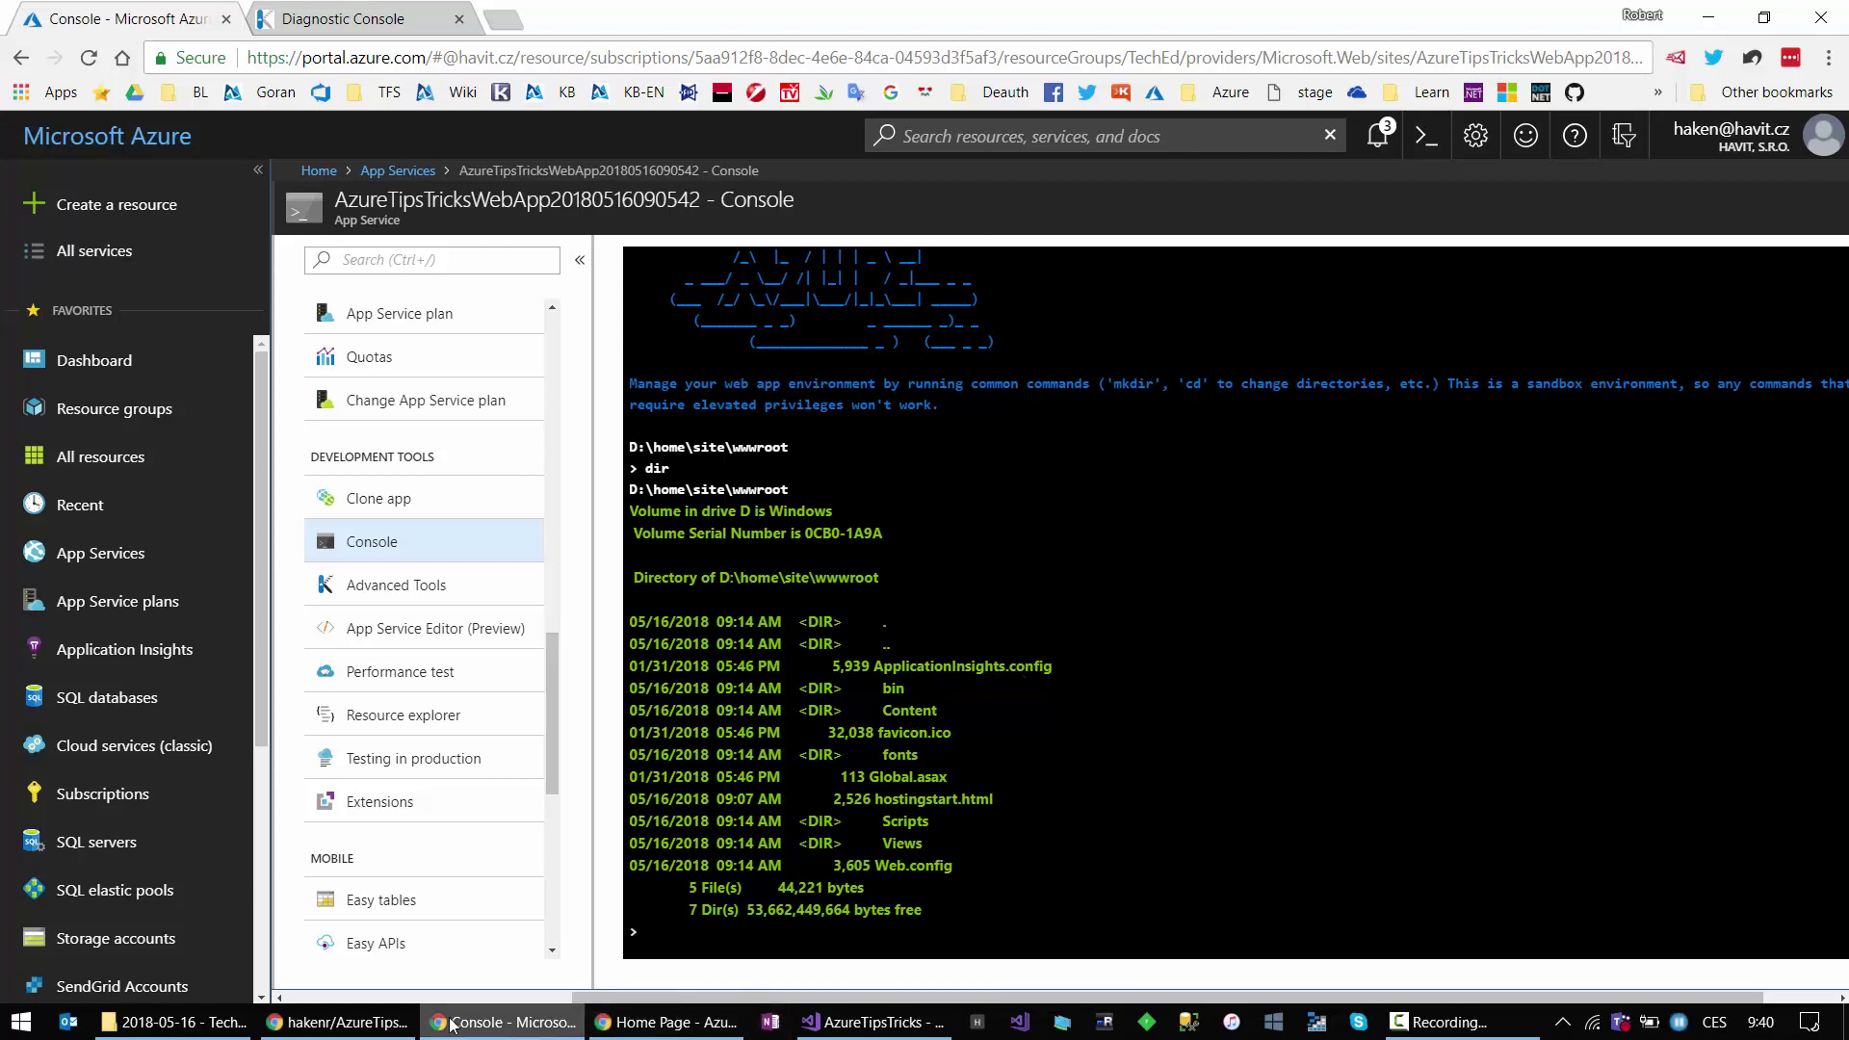
Step: Back in Kudu's diagnostic console, check the available shell types, then look inside the data folder and return to the root folder
{"action": "left_click", "coordinate": [289, 15]}
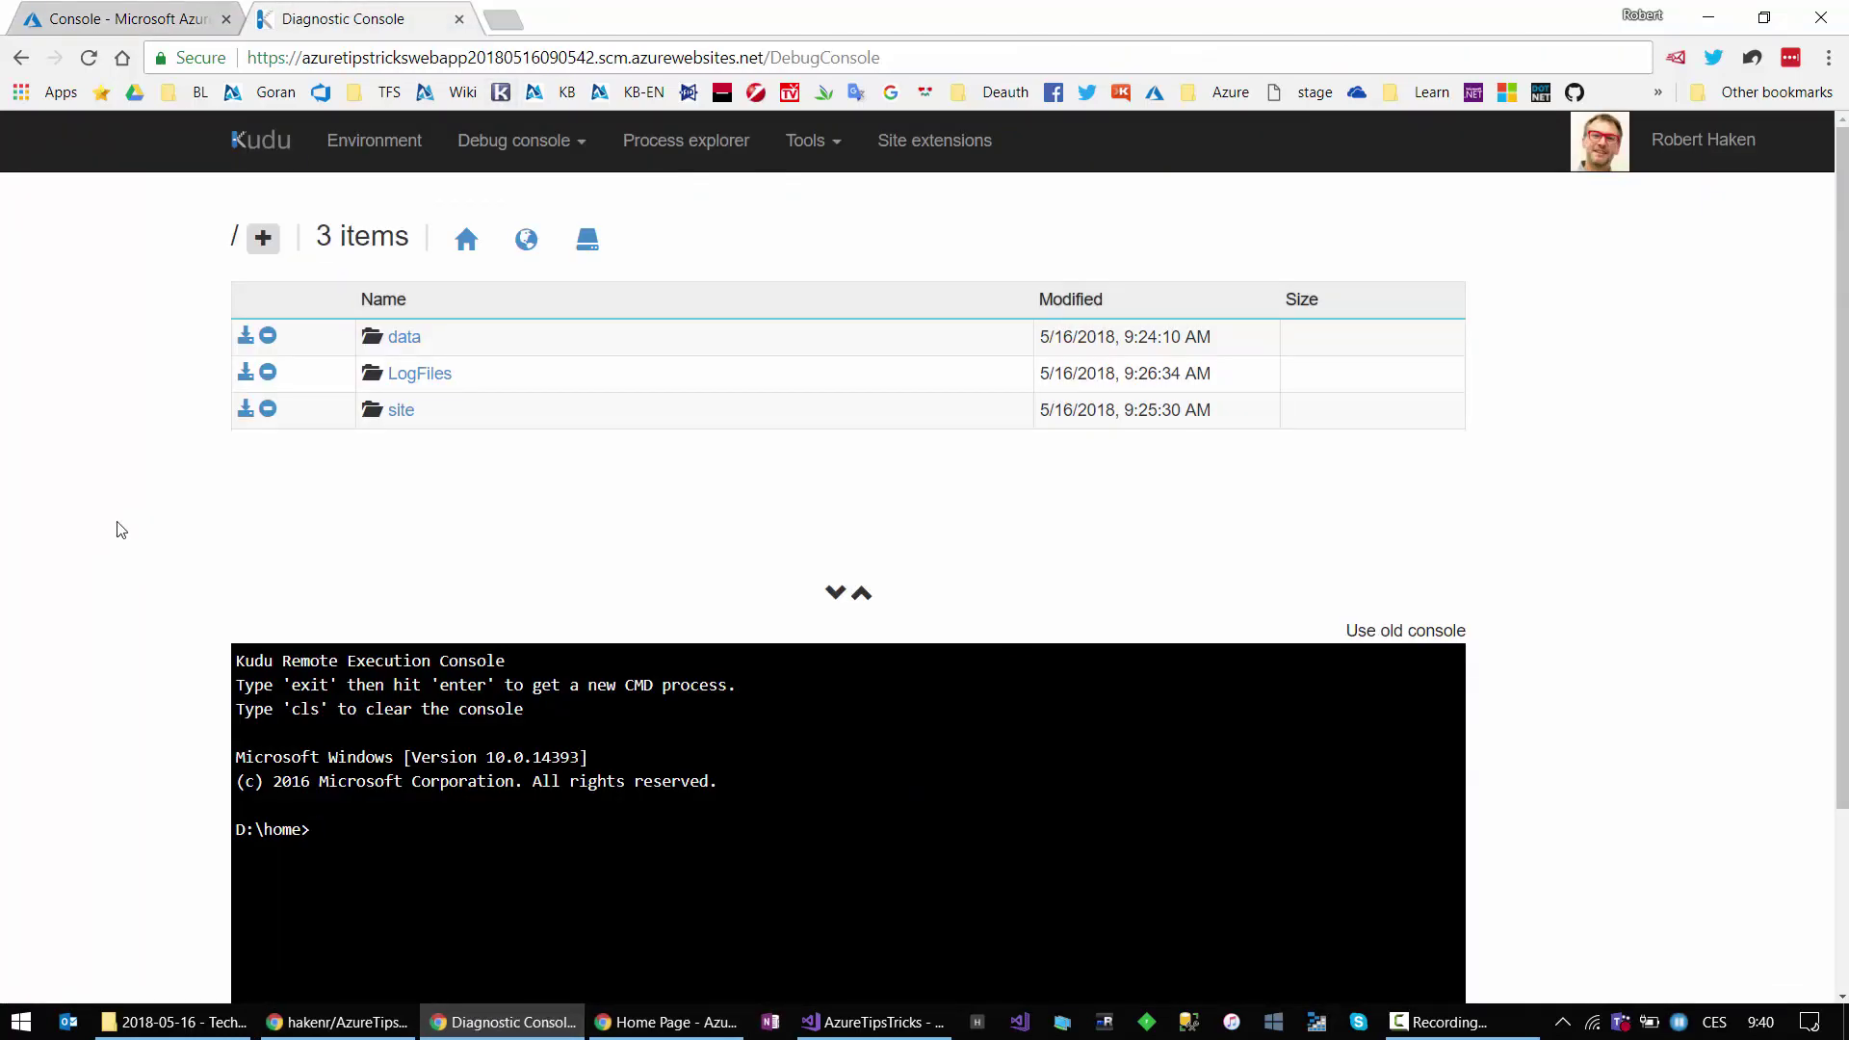
{"action": "left_click", "coordinate": [478, 152]}
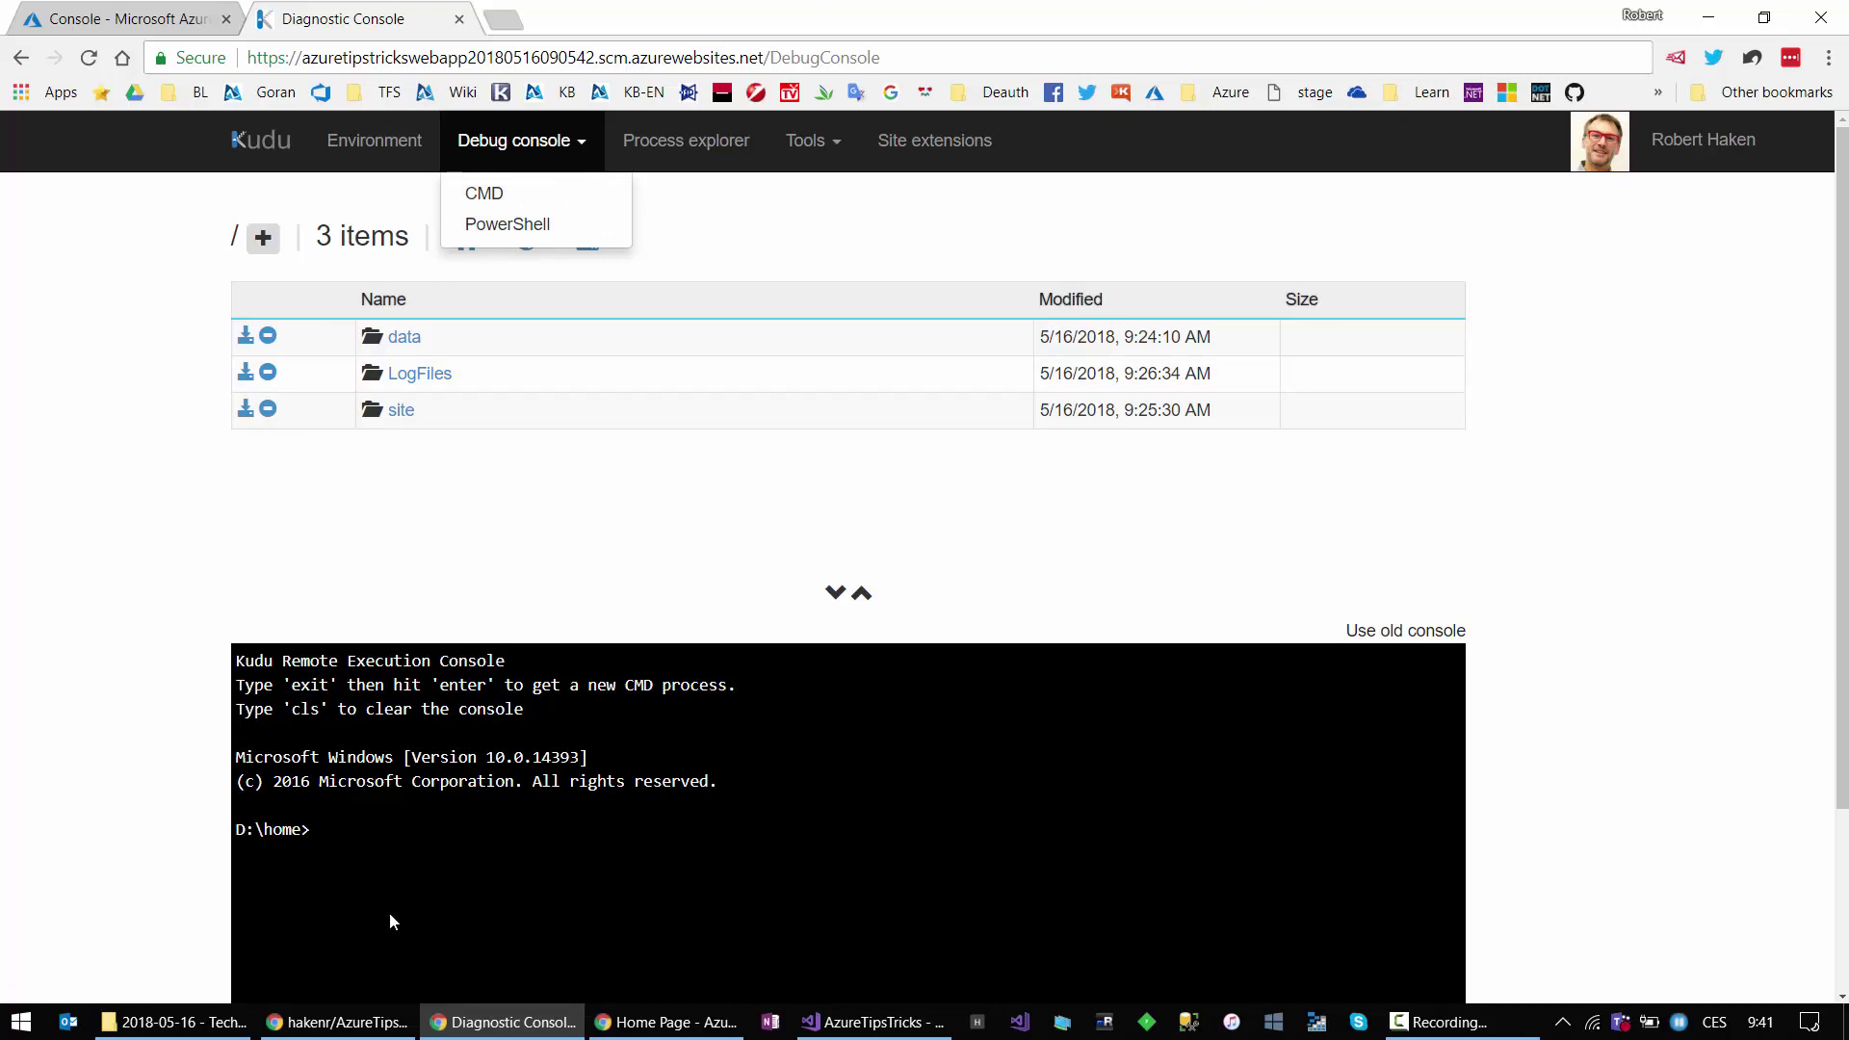
{"action": "left_click", "coordinate": [114, 578]}
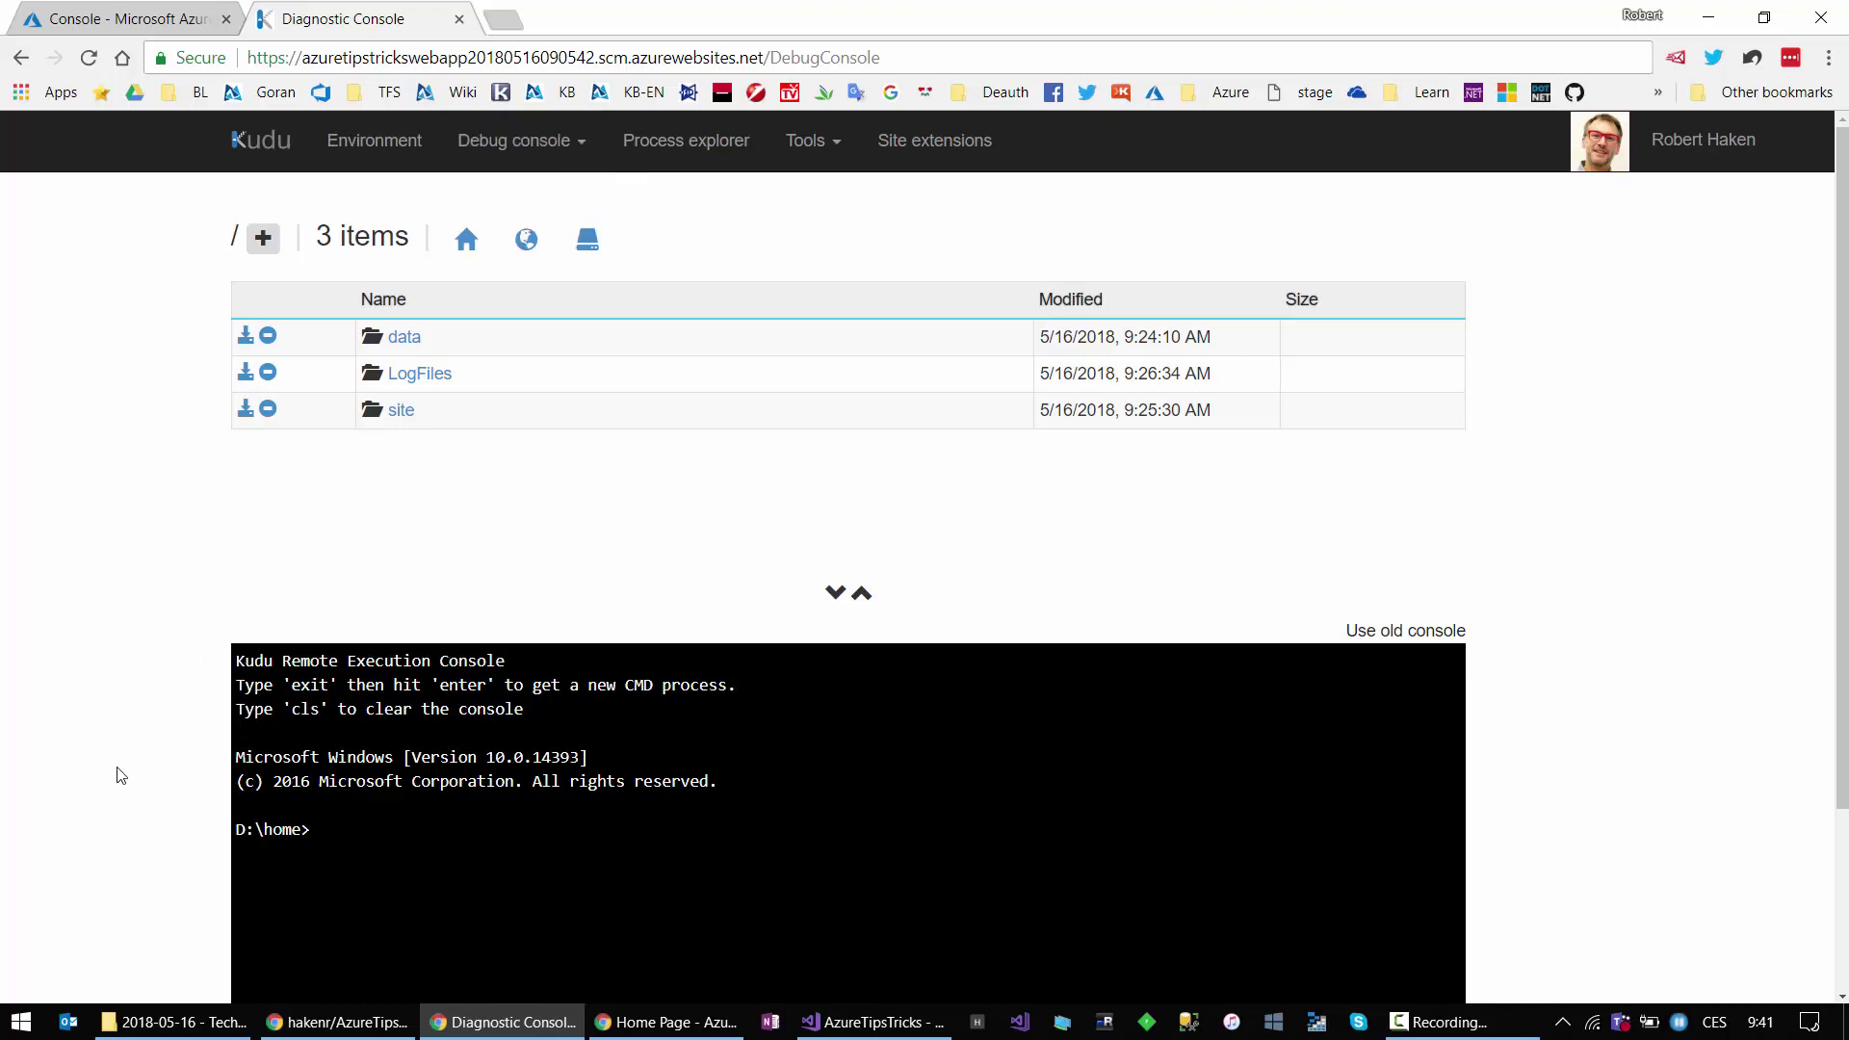
{"action": "scroll", "coordinate": [119, 775], "scroll_direction": "down", "scroll_amount": 1}
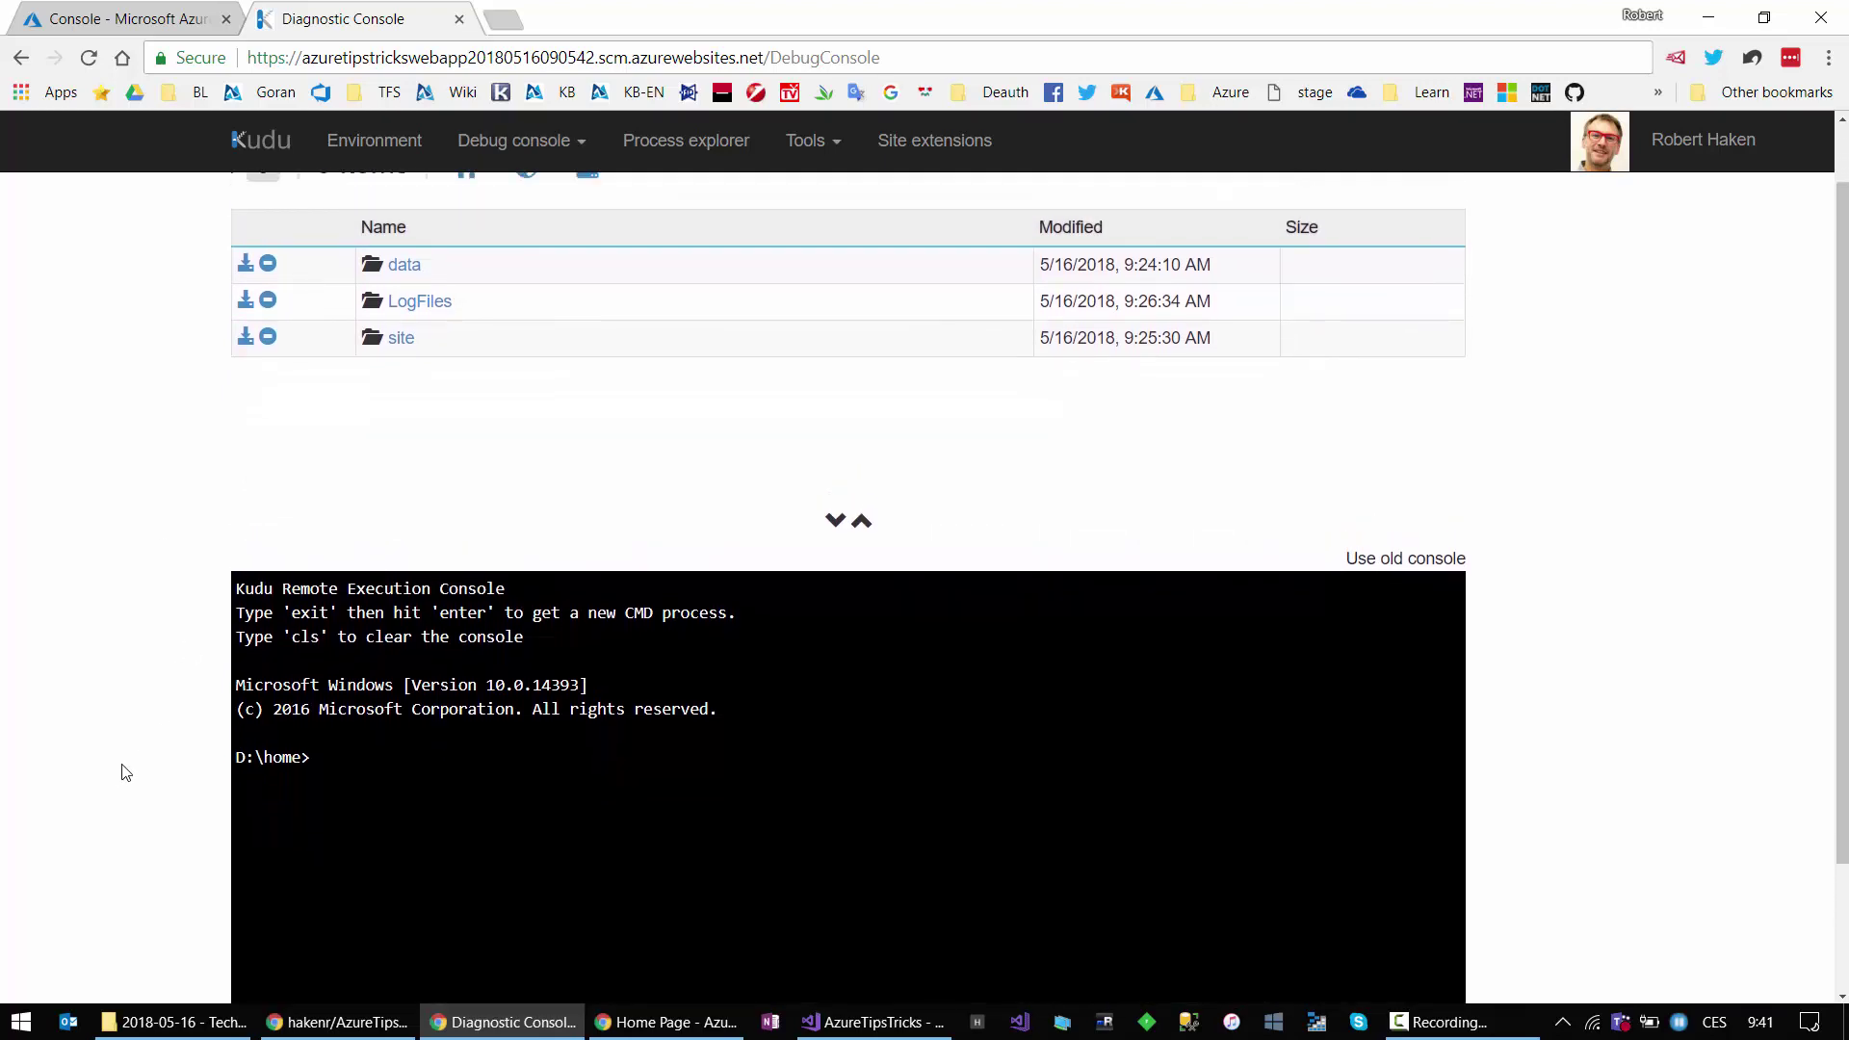
{"action": "left_click", "coordinate": [433, 766]}
{"action": "scroll", "coordinate": [279, 453], "scroll_direction": "up", "scroll_amount": 1}
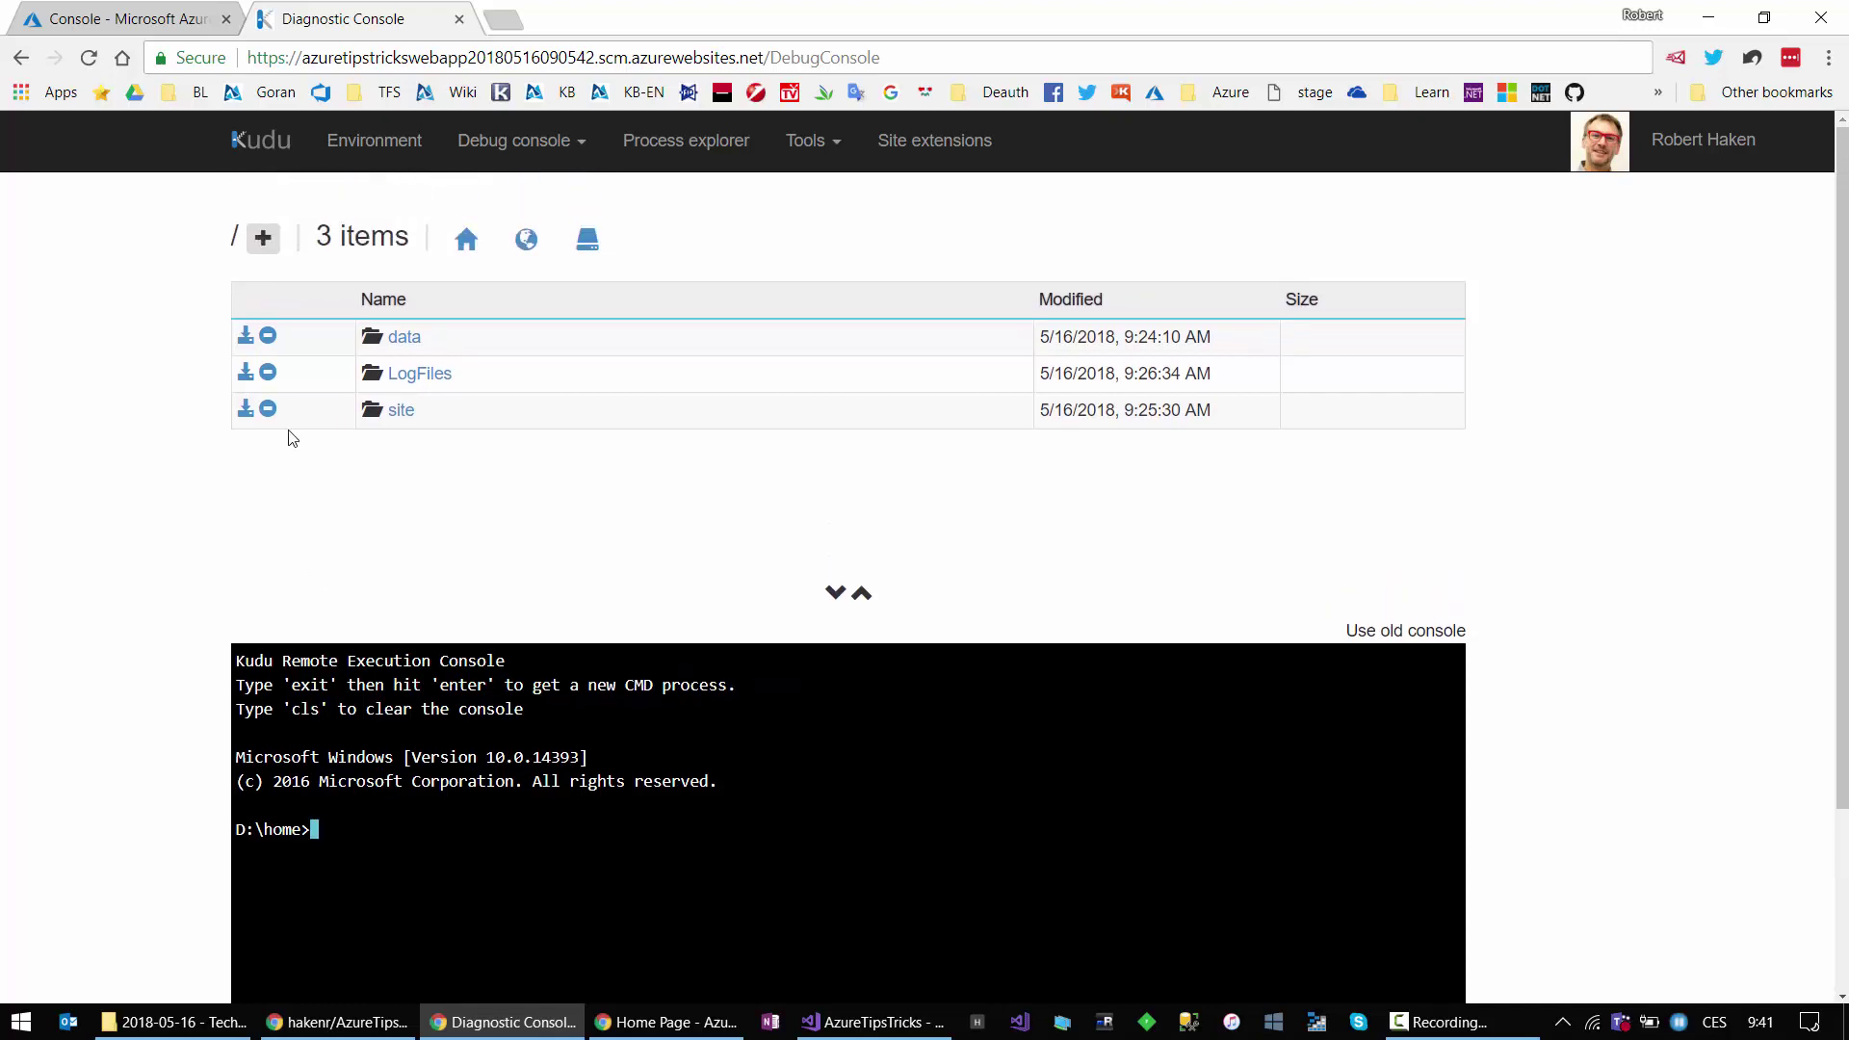
{"action": "left_click", "coordinate": [402, 339]}
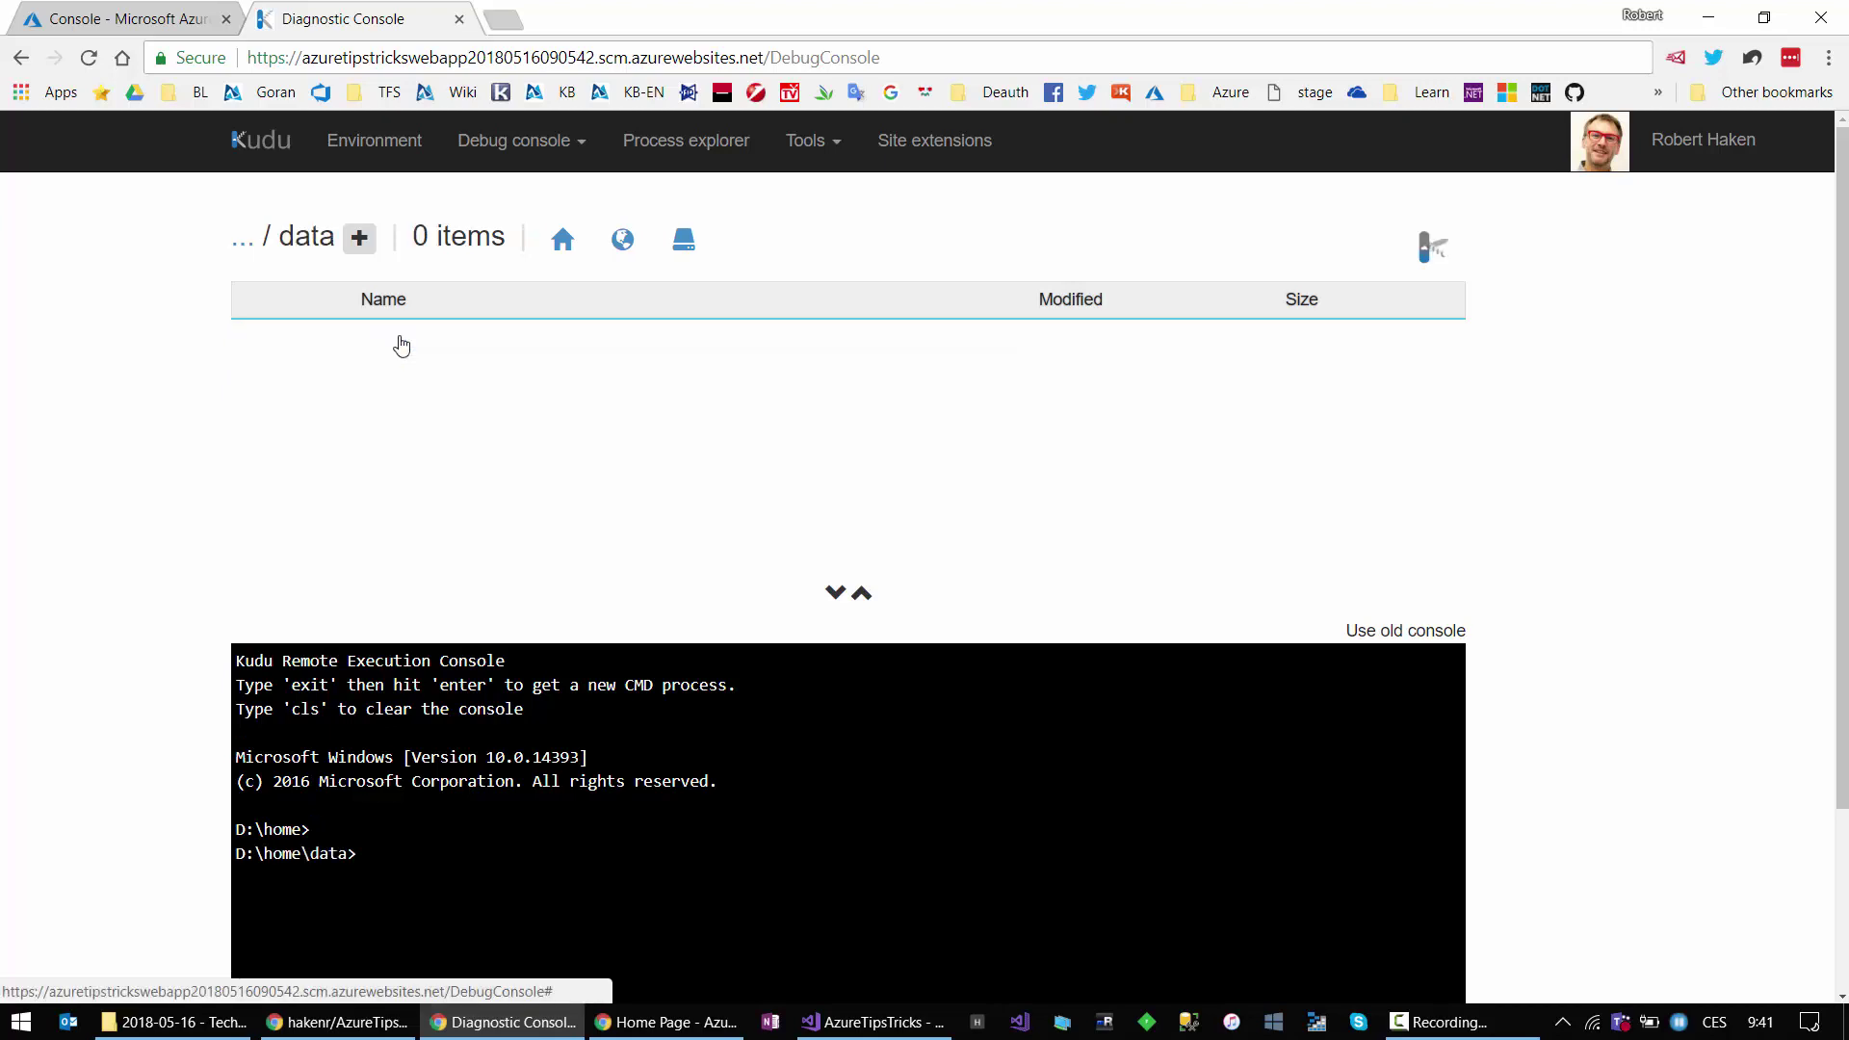
{"action": "left_click", "coordinate": [247, 237]}
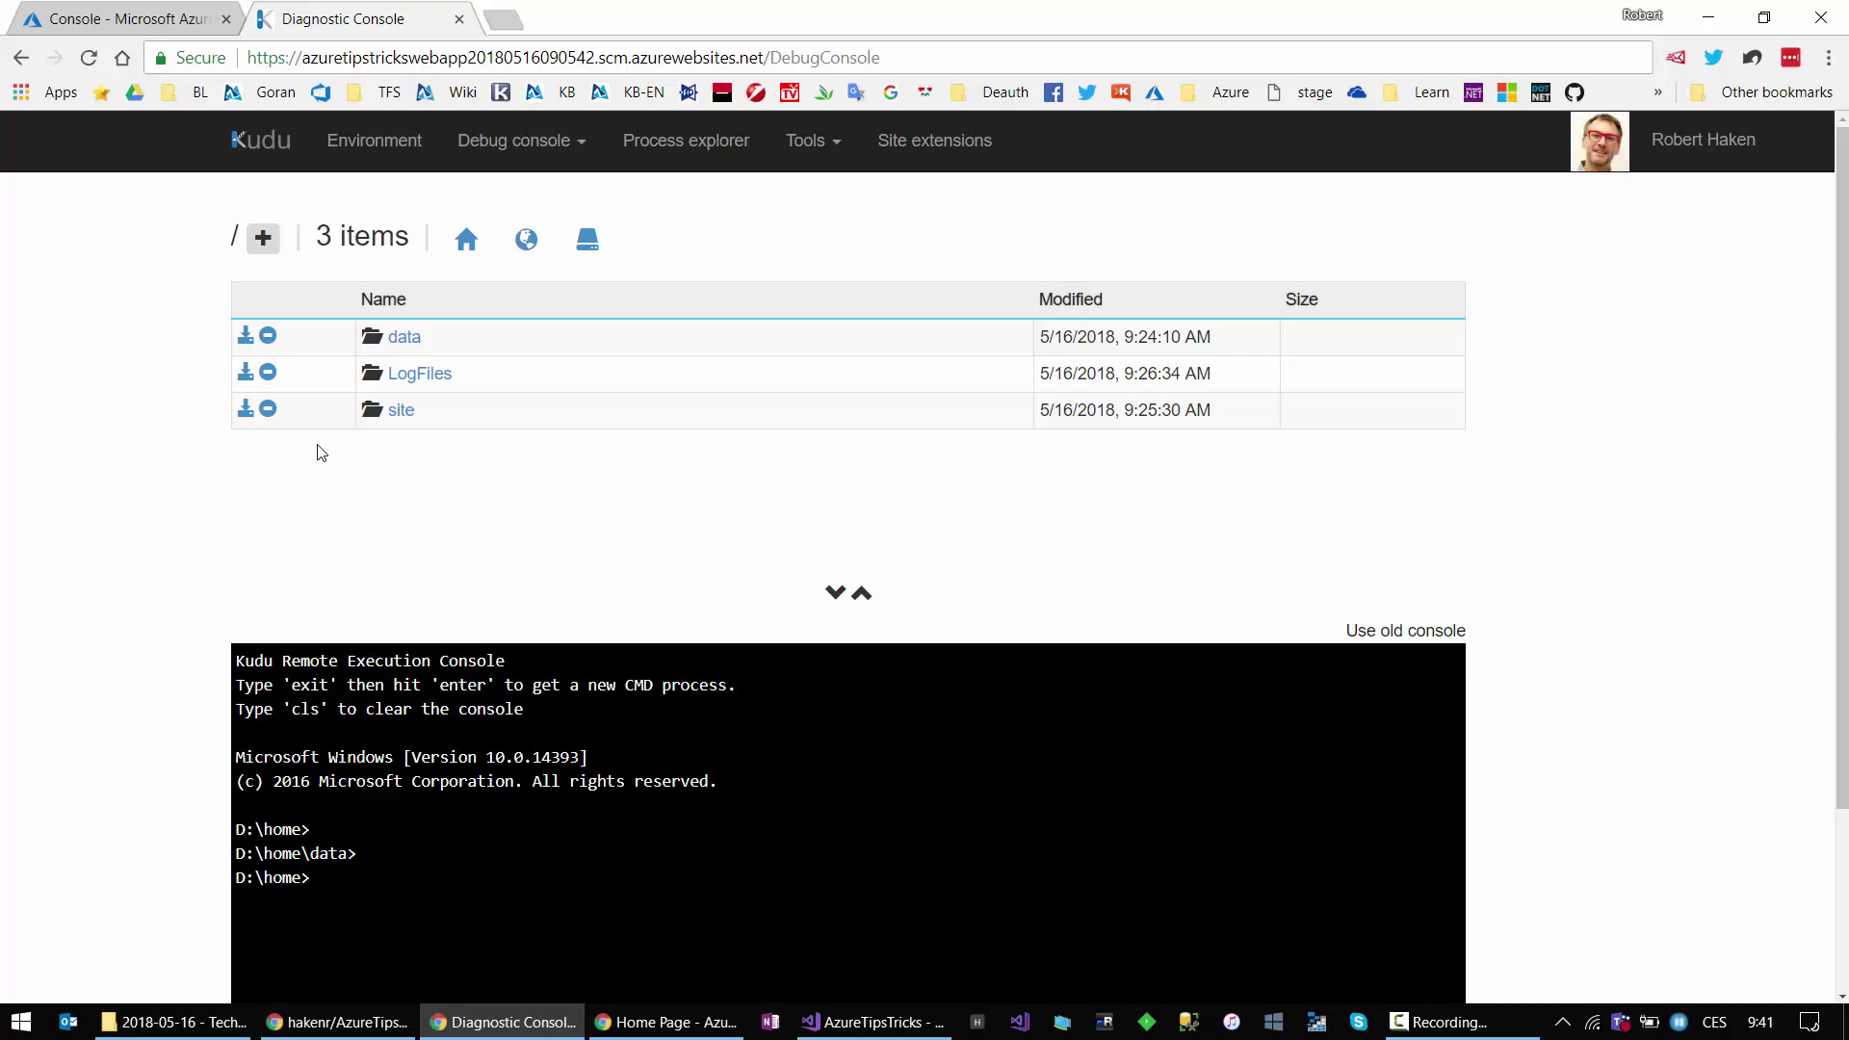
Step: Open the log file 59b5eb-4872-636620523849955713.txt from the LogFiles/Application folder to read its trace entries
{"action": "left_click", "coordinate": [419, 374]}
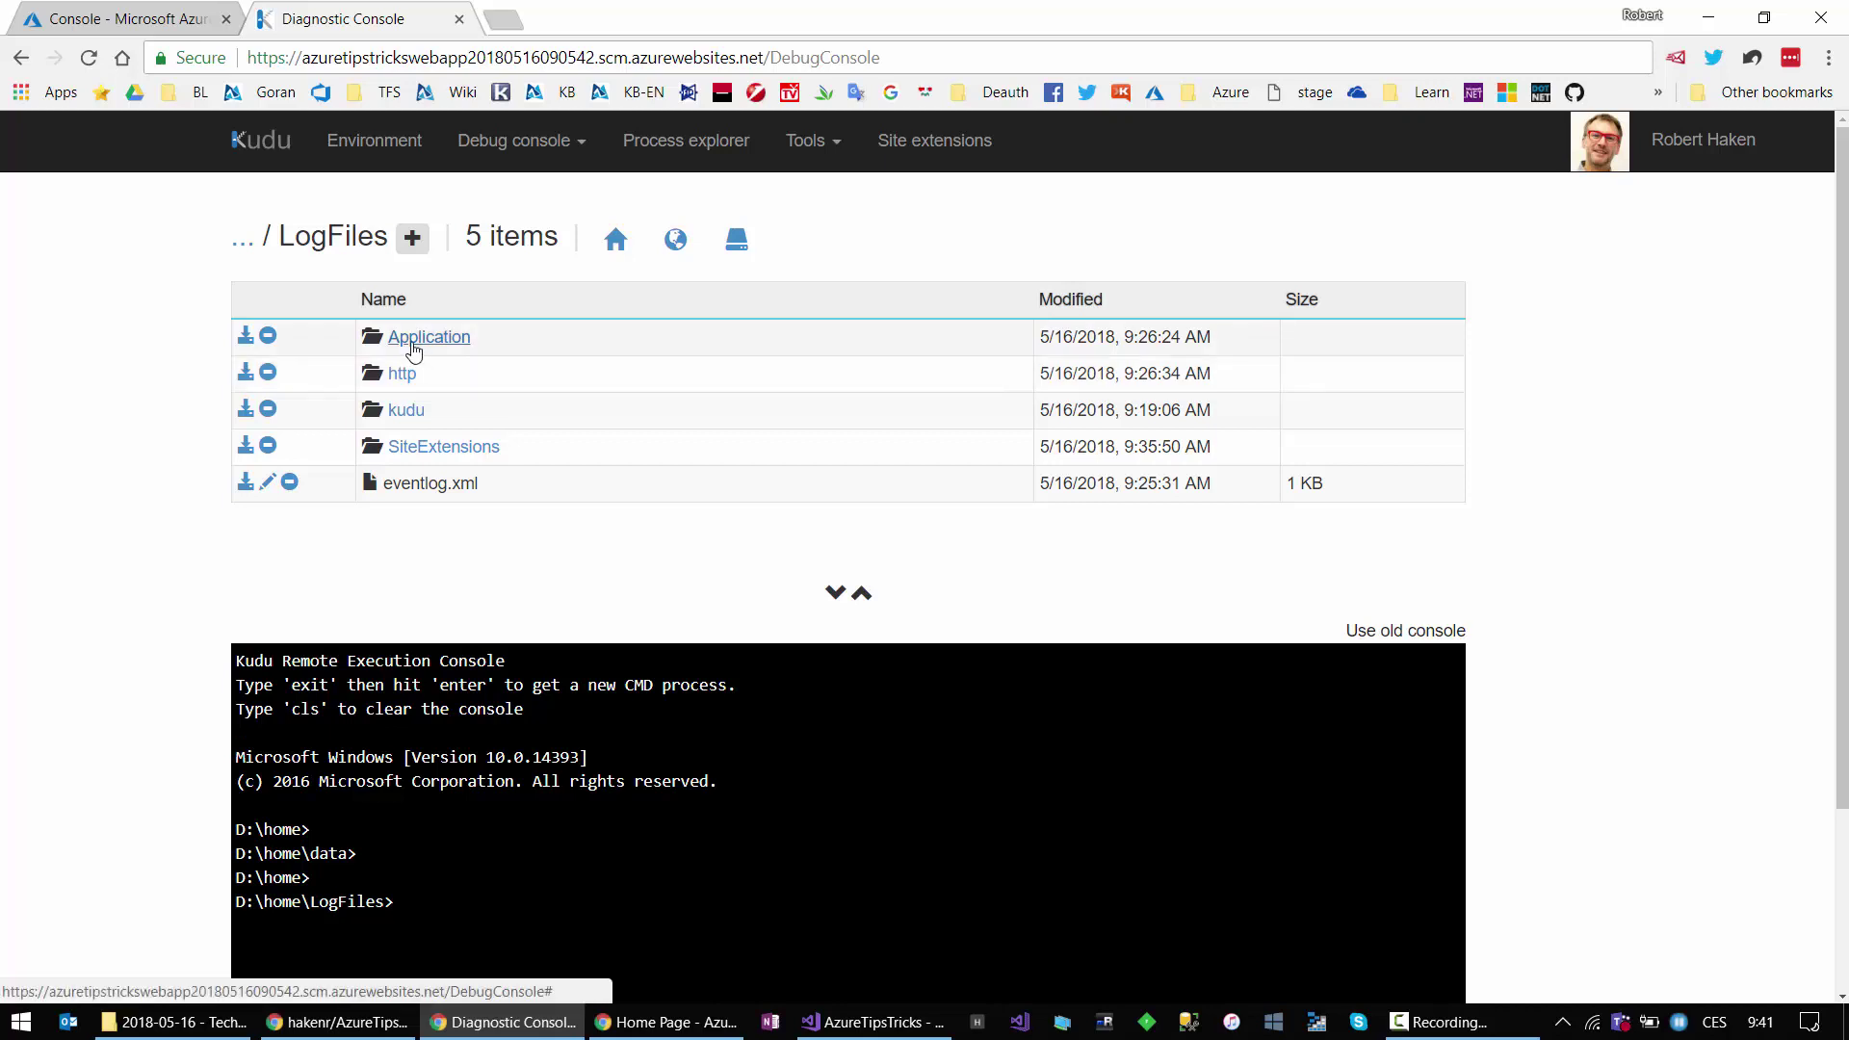
{"action": "left_click", "coordinate": [413, 345]}
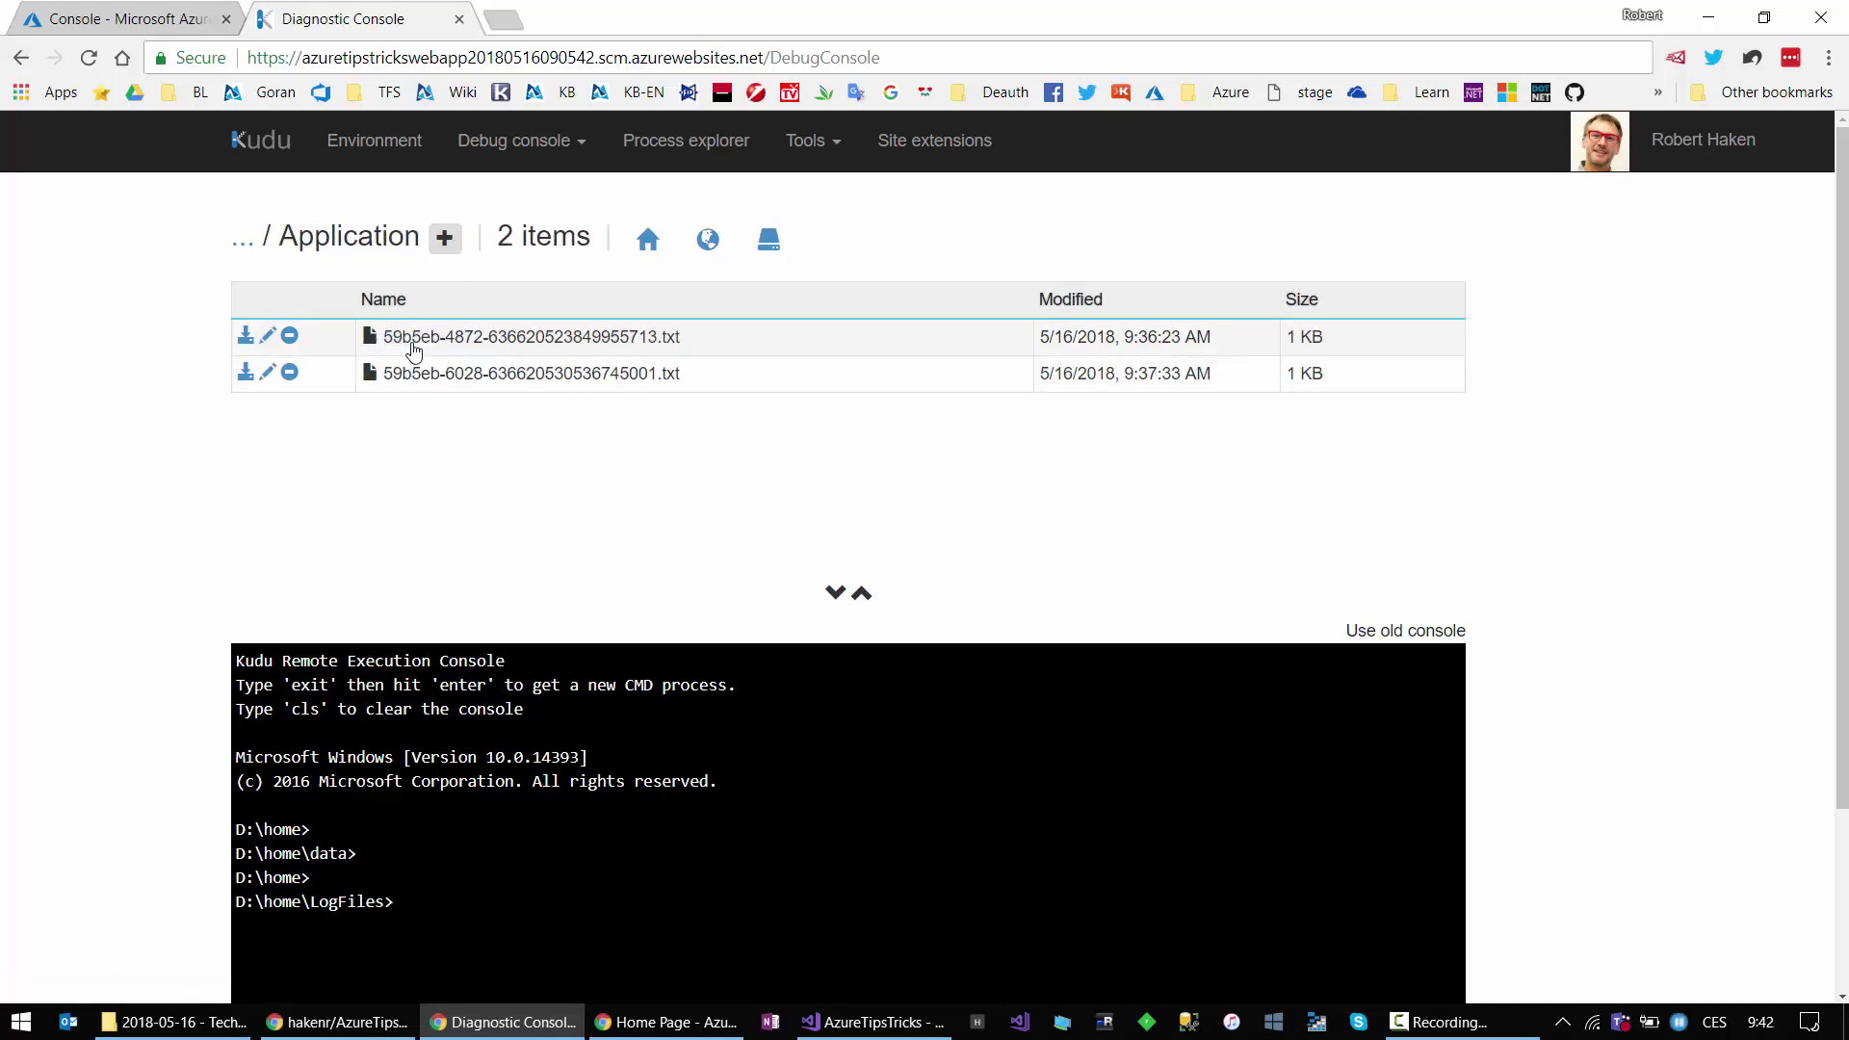
{"action": "left_click", "coordinate": [267, 337]}
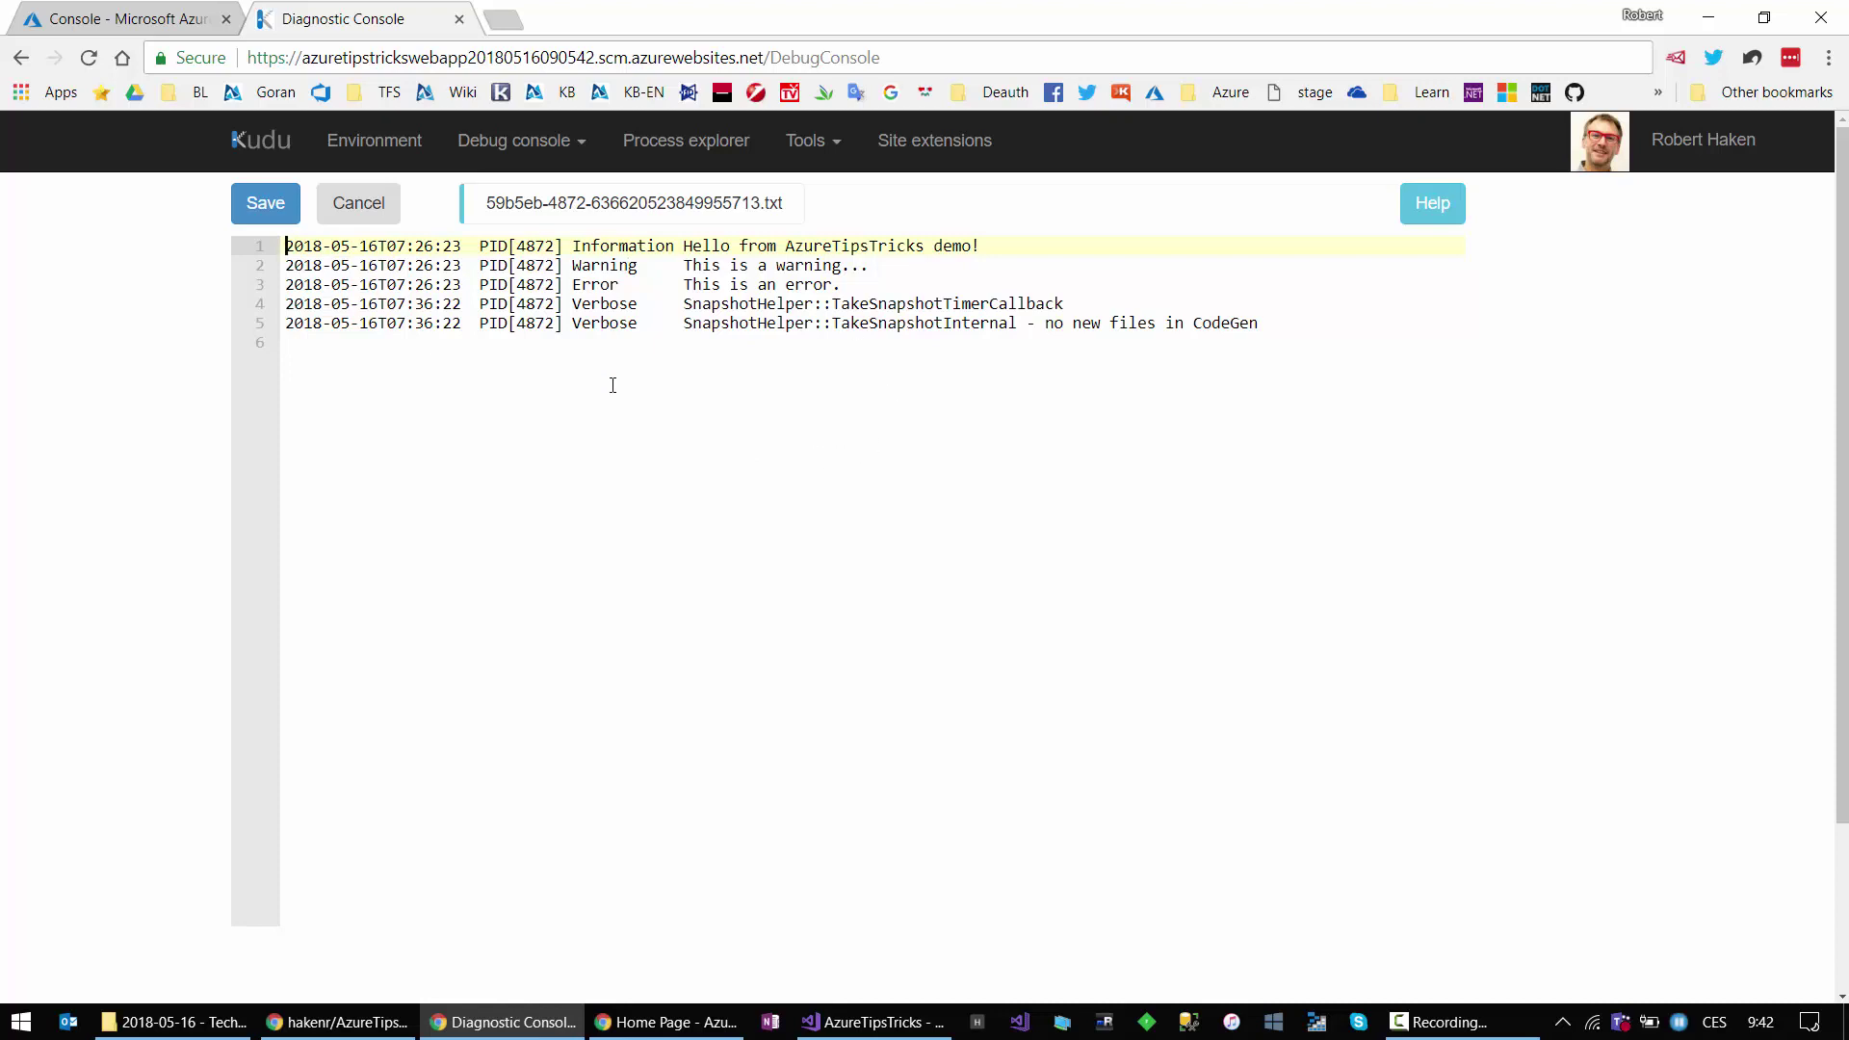
Step: Switch to Visual Studio to compare the Trace calls in HomeController's Index action, and return to the open log file in Kudu
{"action": "left_click", "coordinate": [876, 1034]}
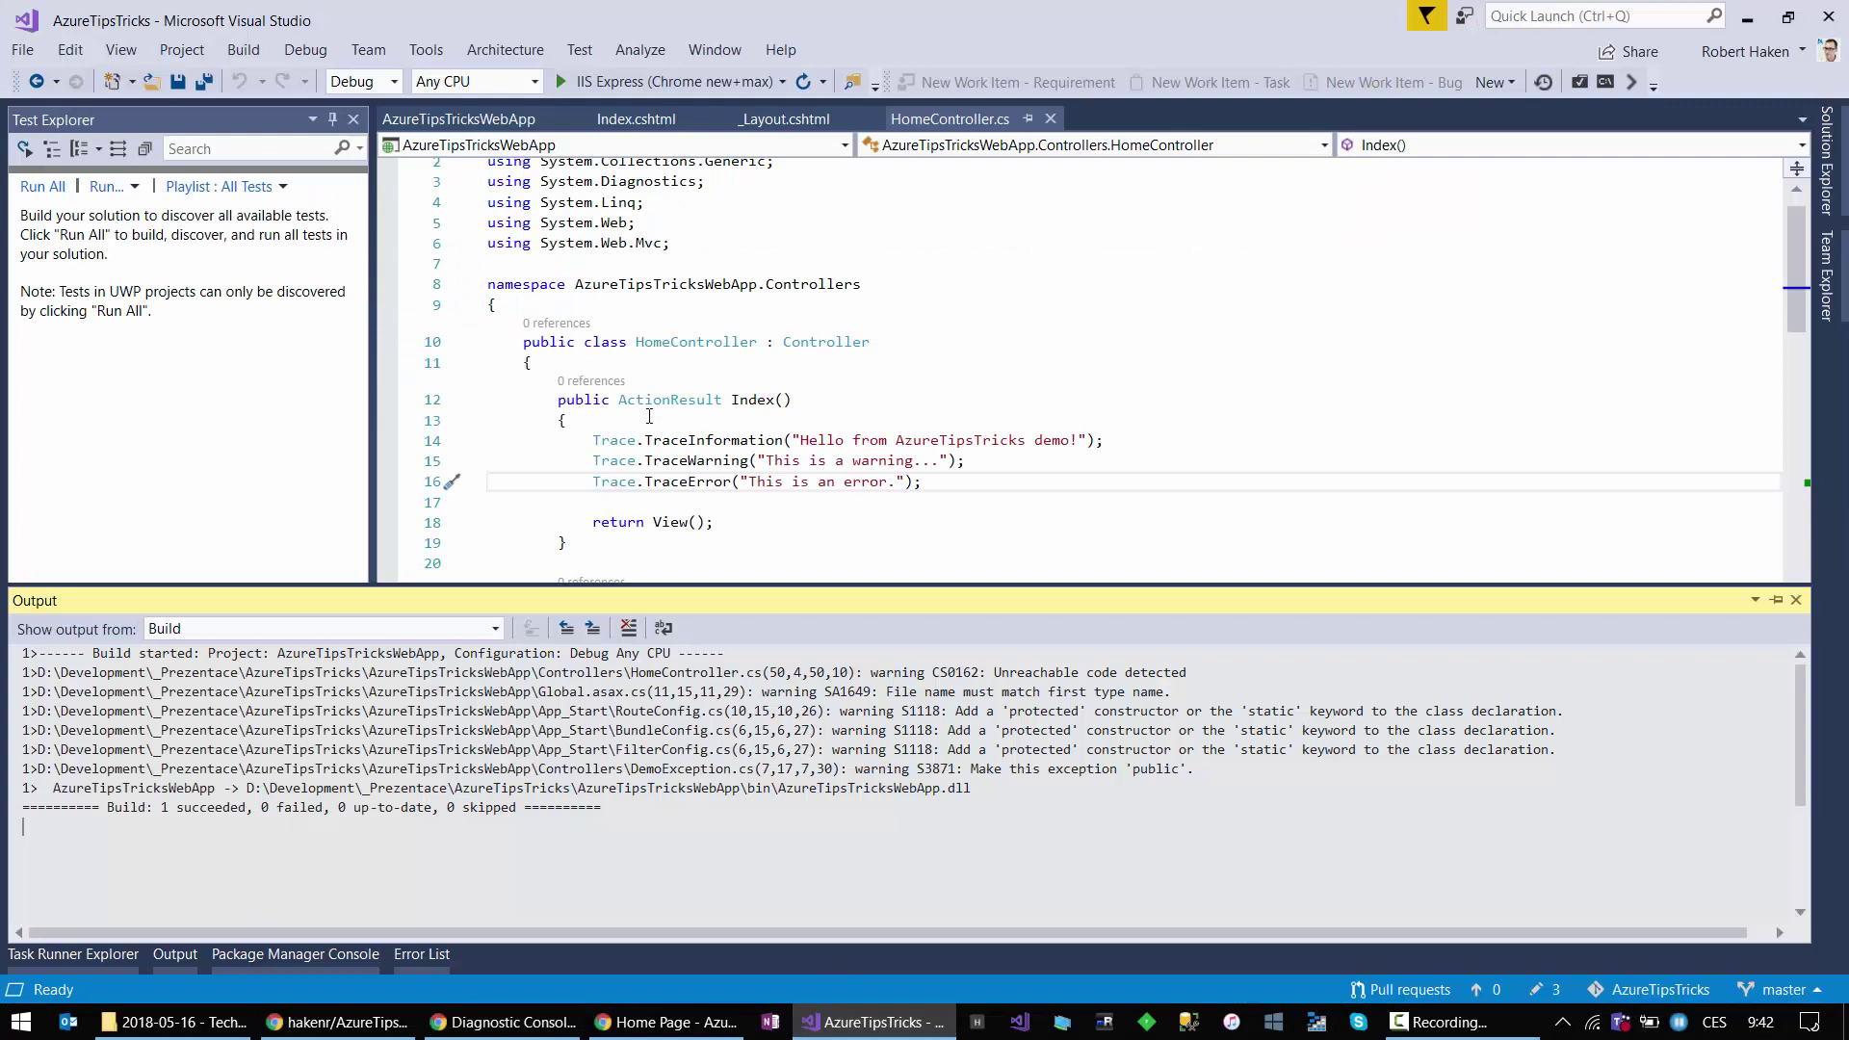
{"action": "mouse_move", "coordinate": [676, 479]}
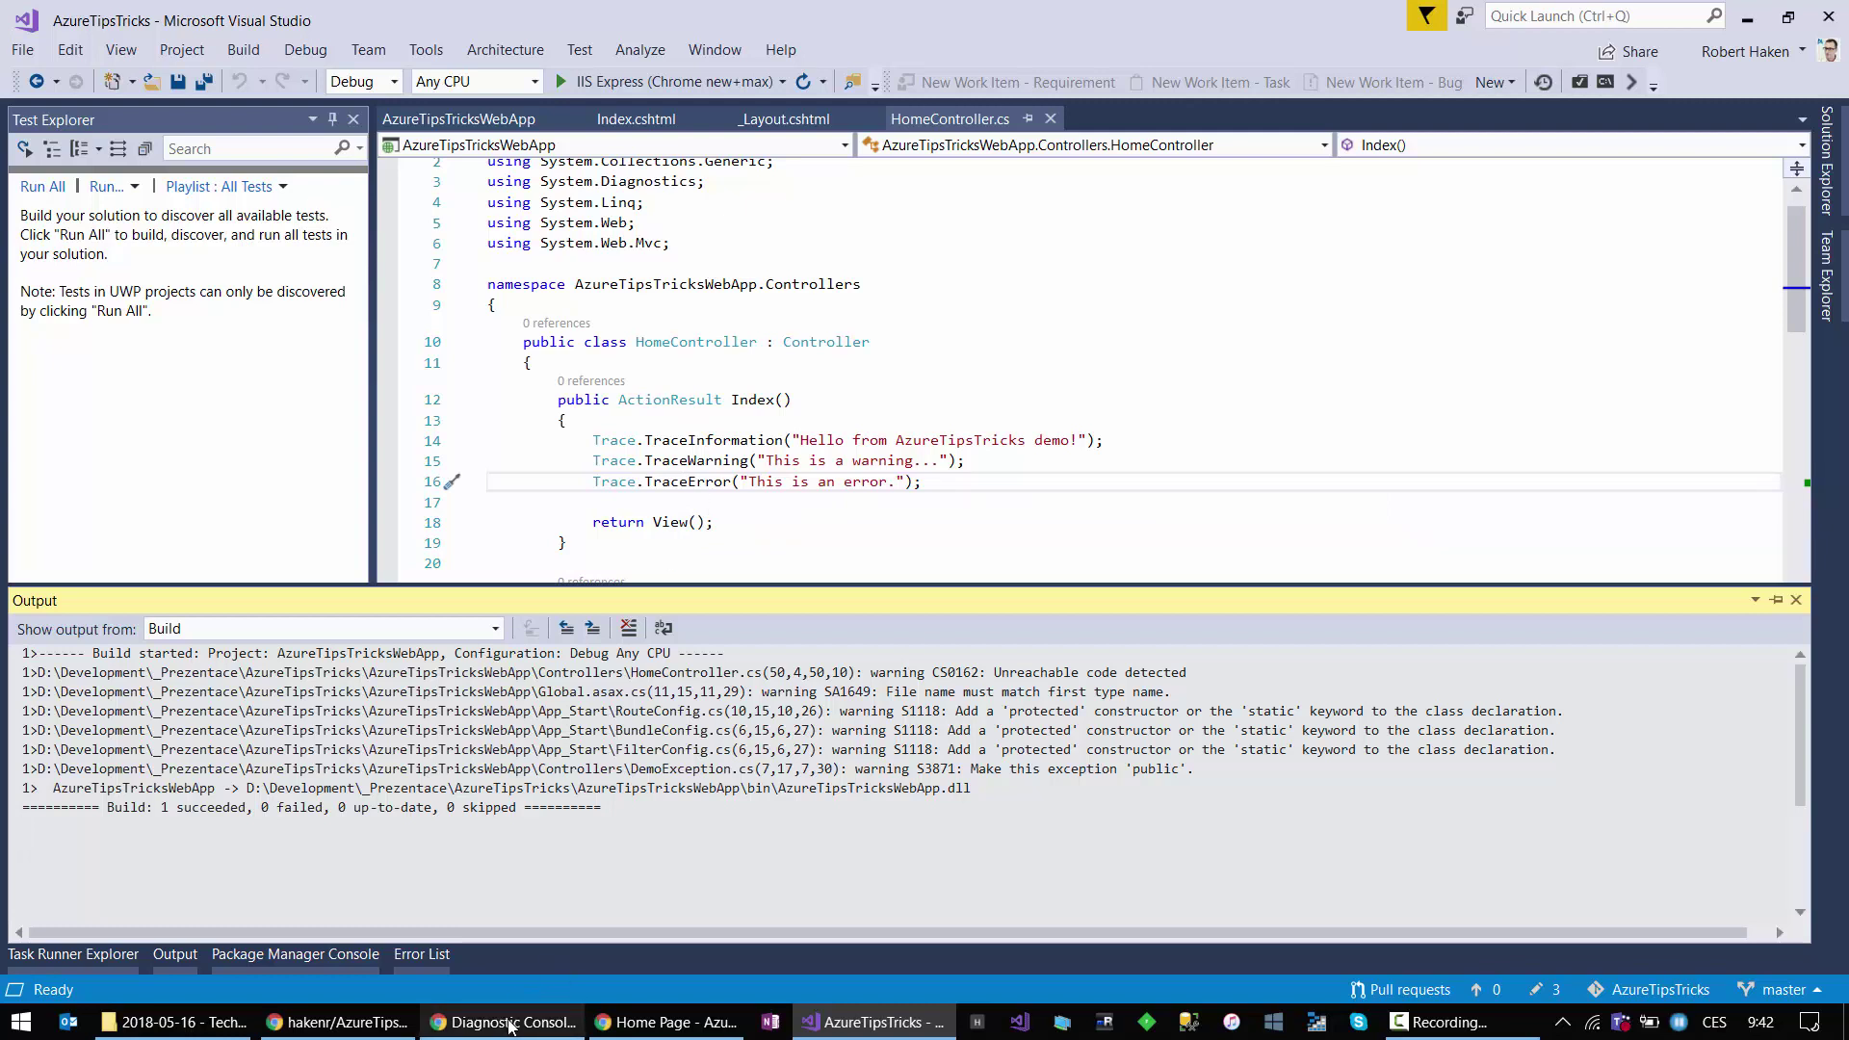
{"action": "mouse_move", "coordinate": [491, 1021]}
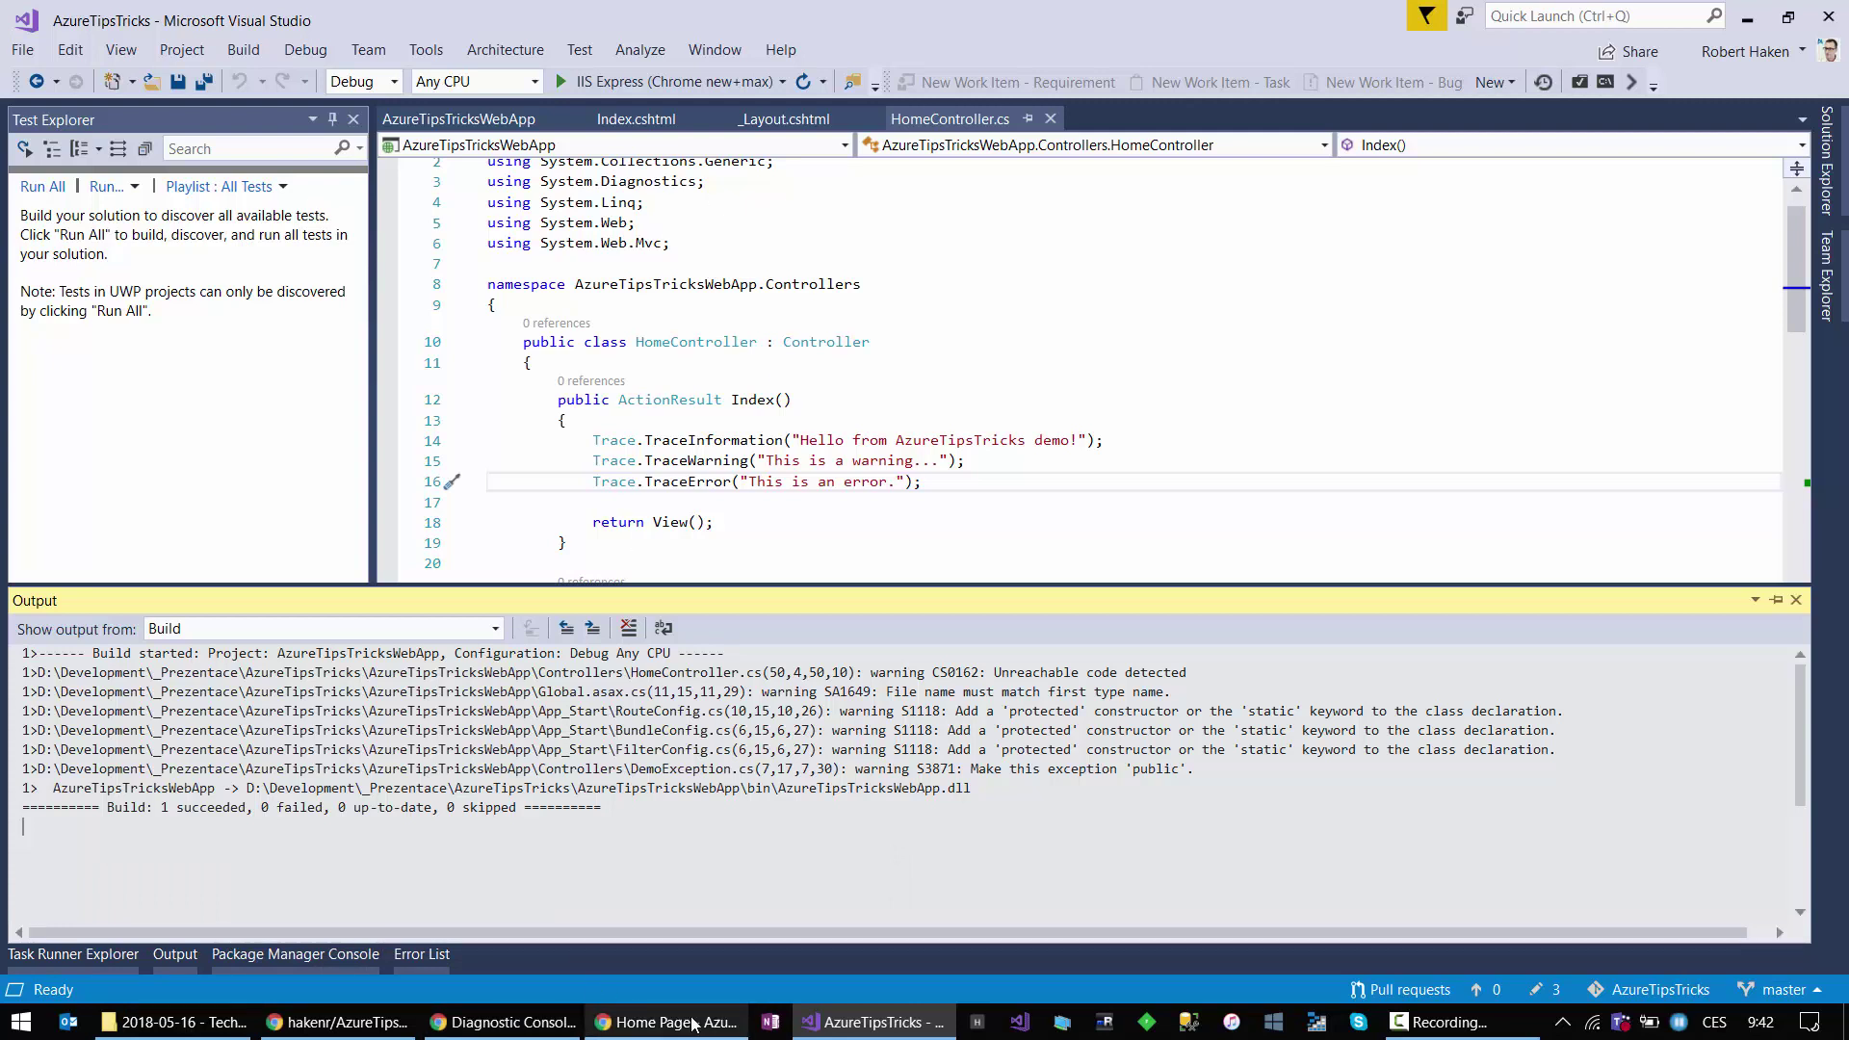
{"action": "mouse_move", "coordinate": [621, 1032]}
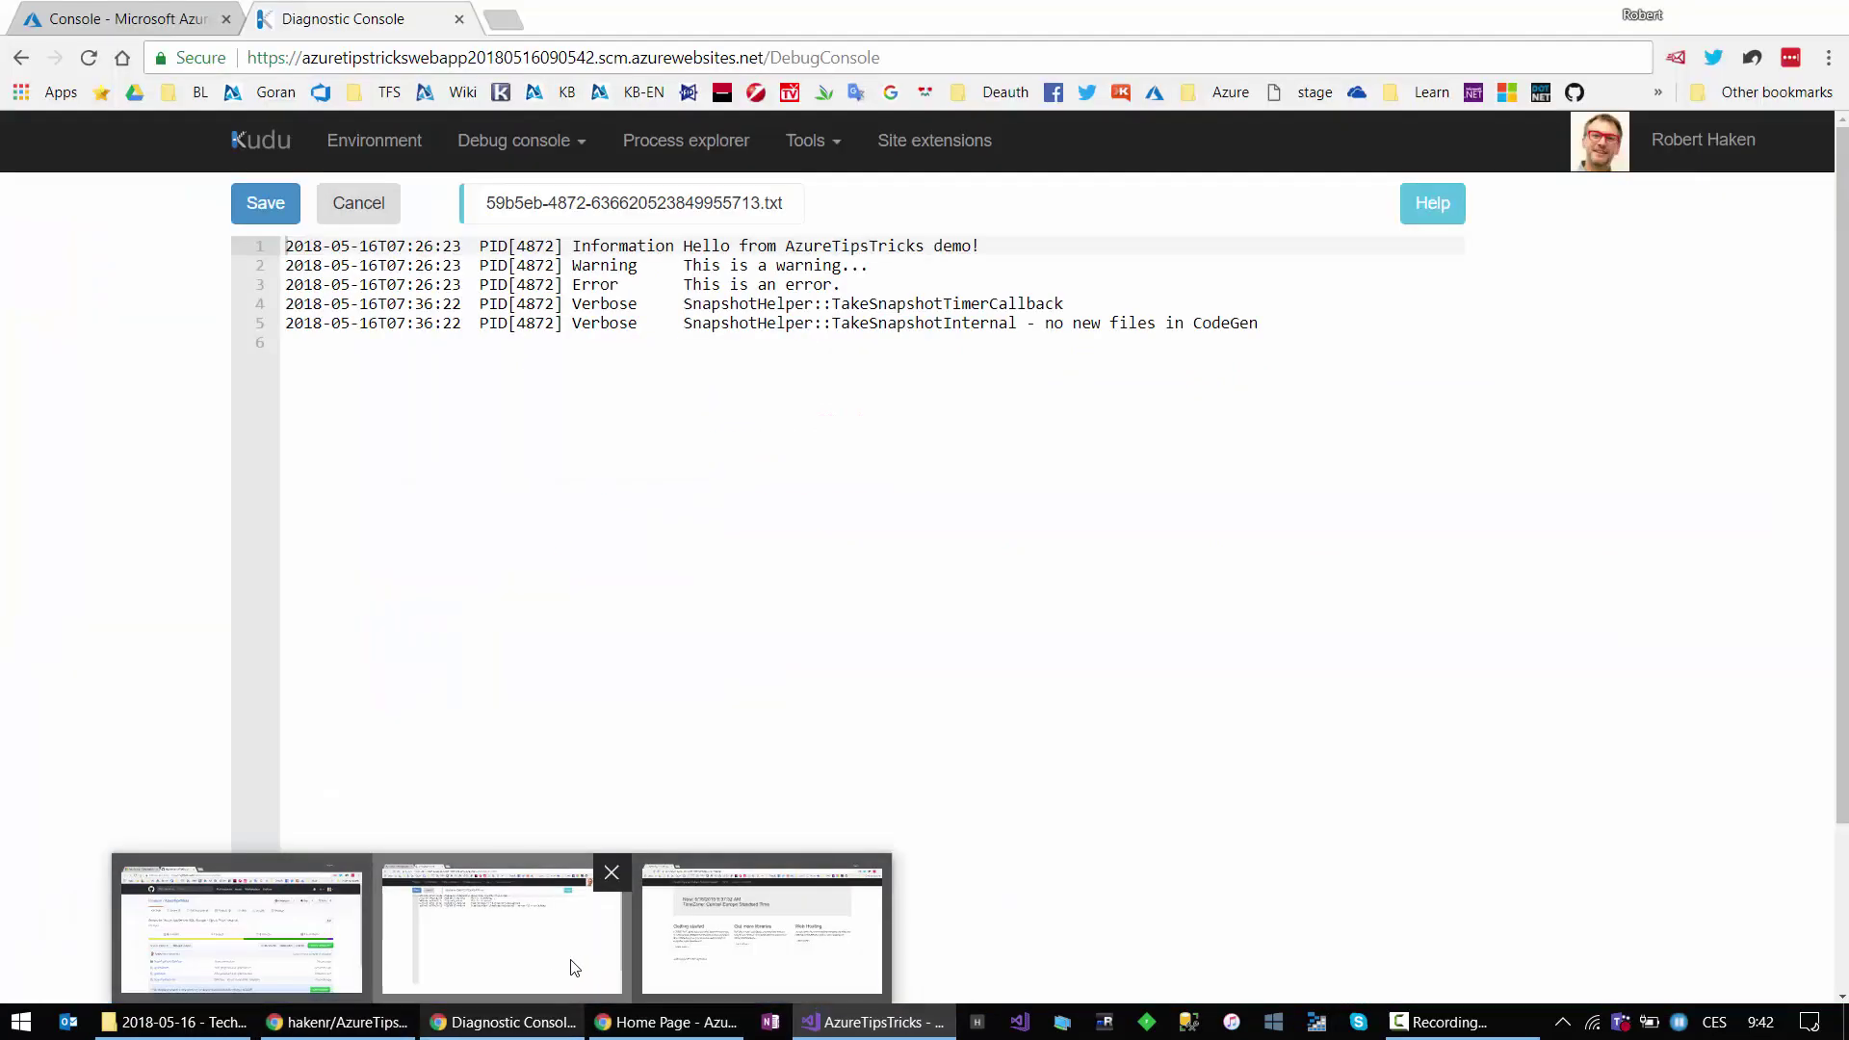
{"action": "left_click", "coordinate": [546, 886]}
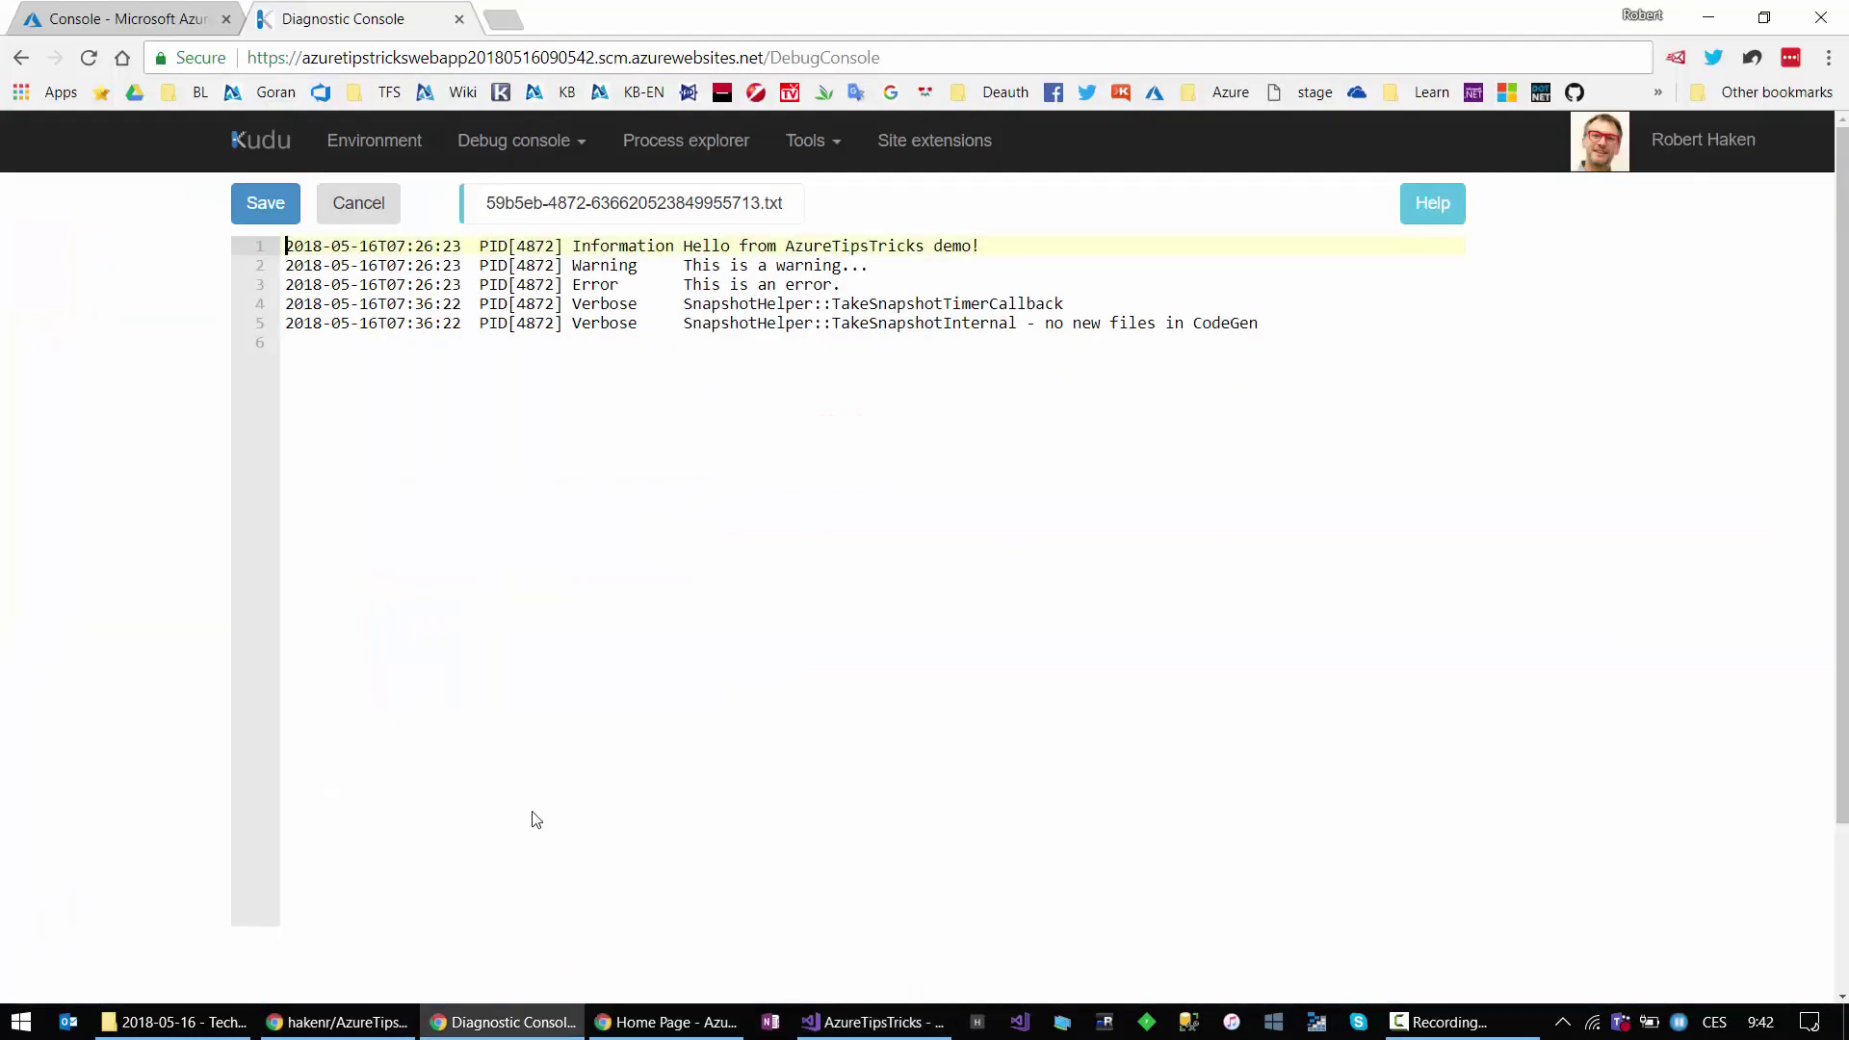
Step: Close the application log without saving and open 59b5eb-201805160726.log from the LogFiles/http/RawLogs folder to read the web server requests
{"action": "left_click", "coordinate": [352, 206]}
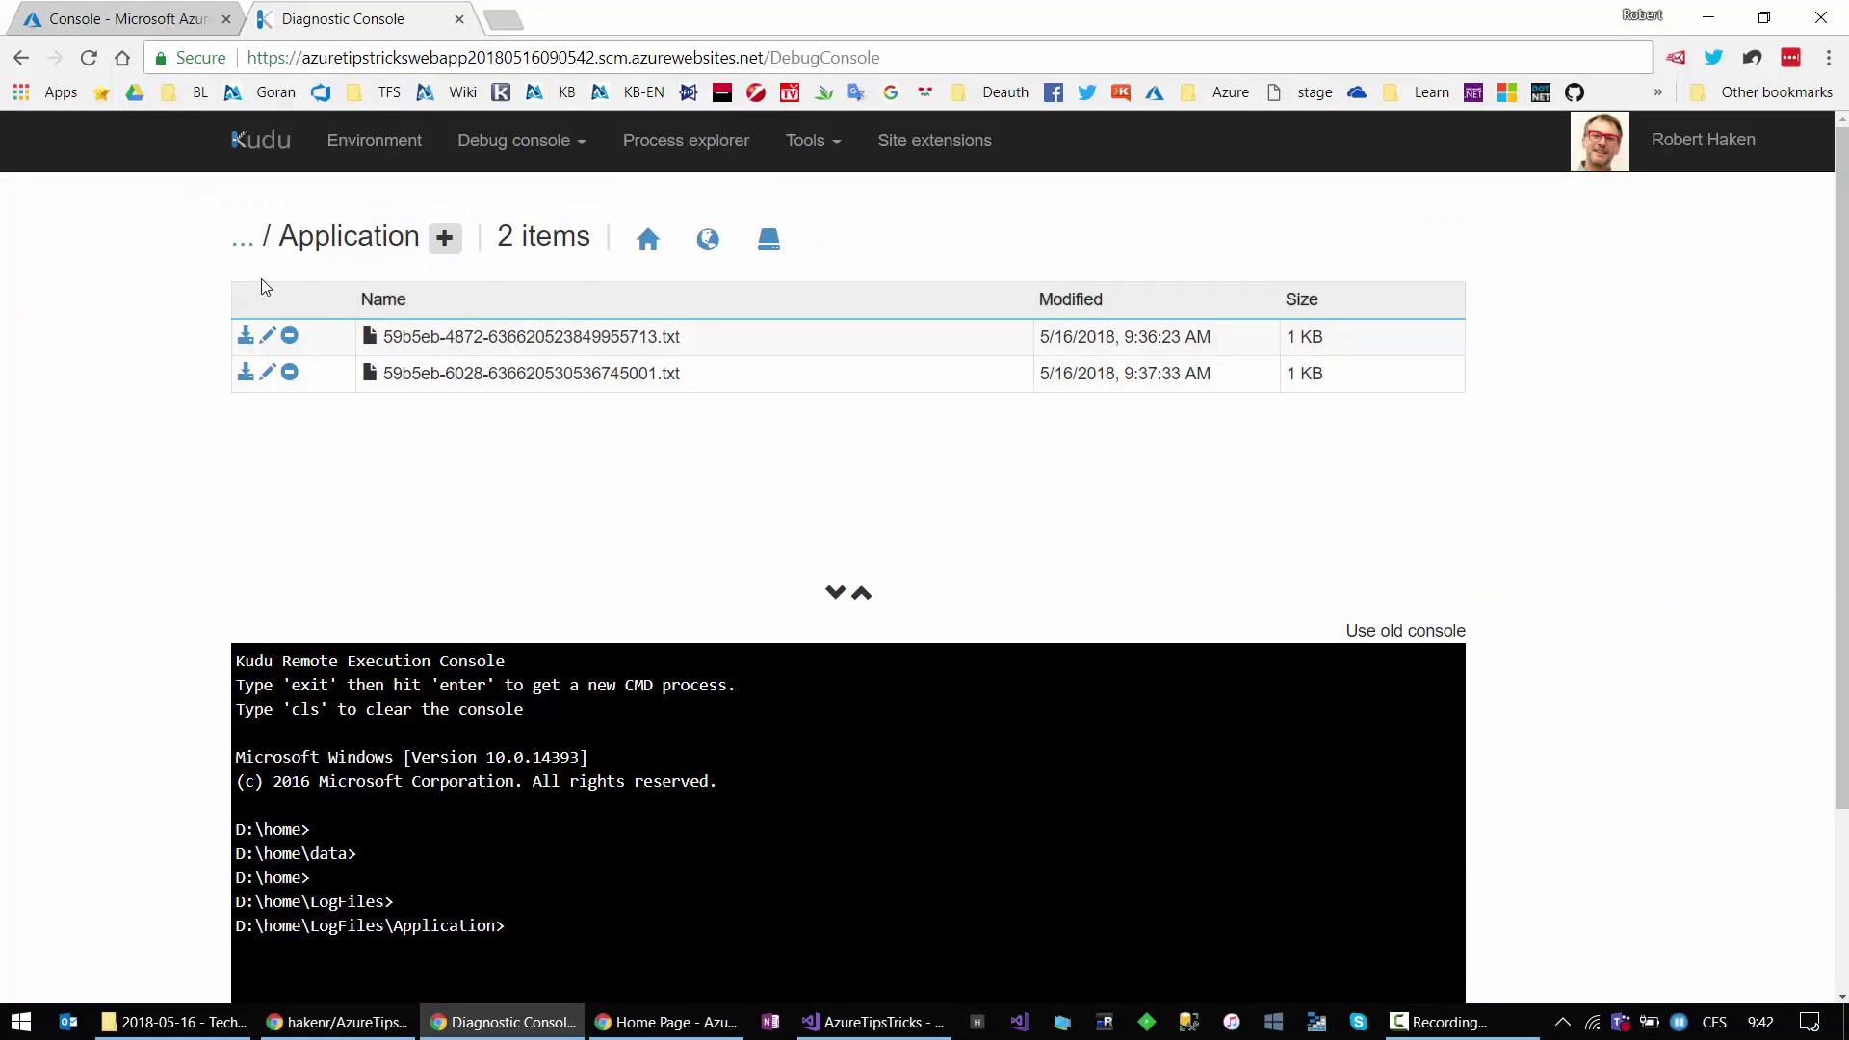
{"action": "left_click", "coordinate": [242, 241]}
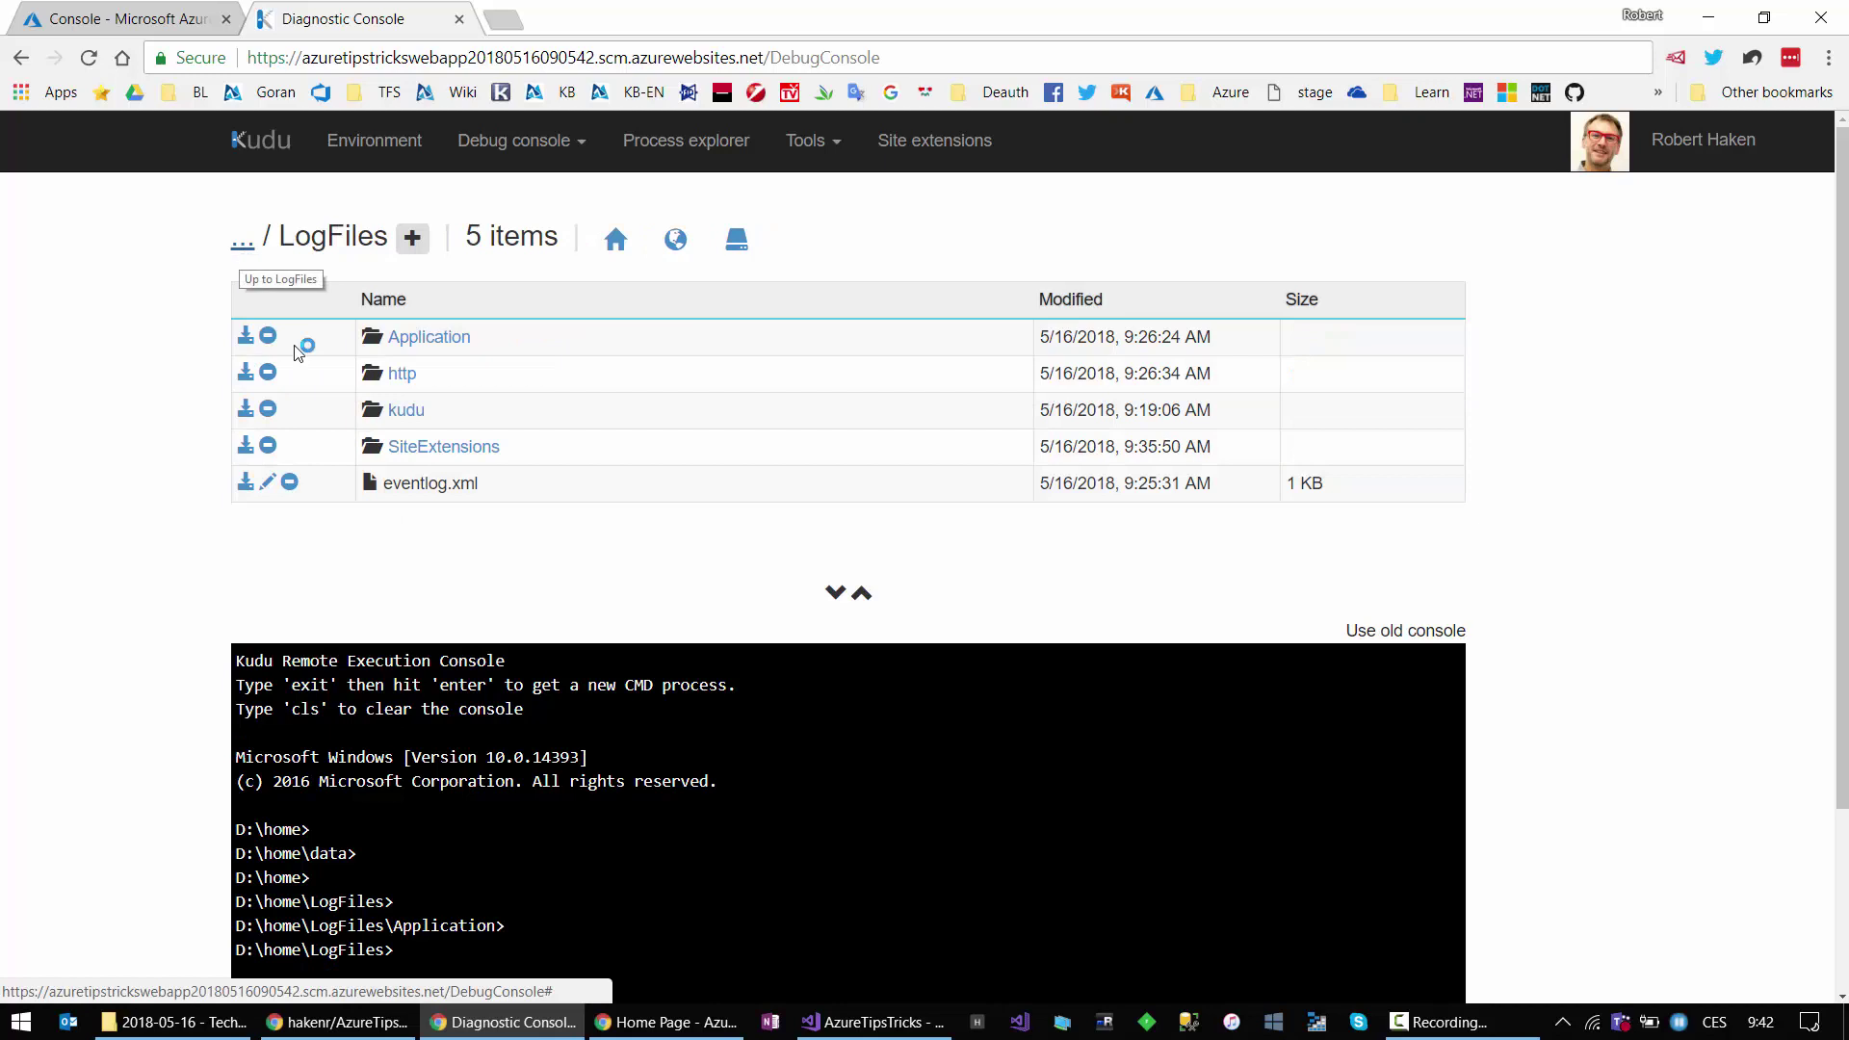
{"action": "left_click", "coordinate": [395, 375]}
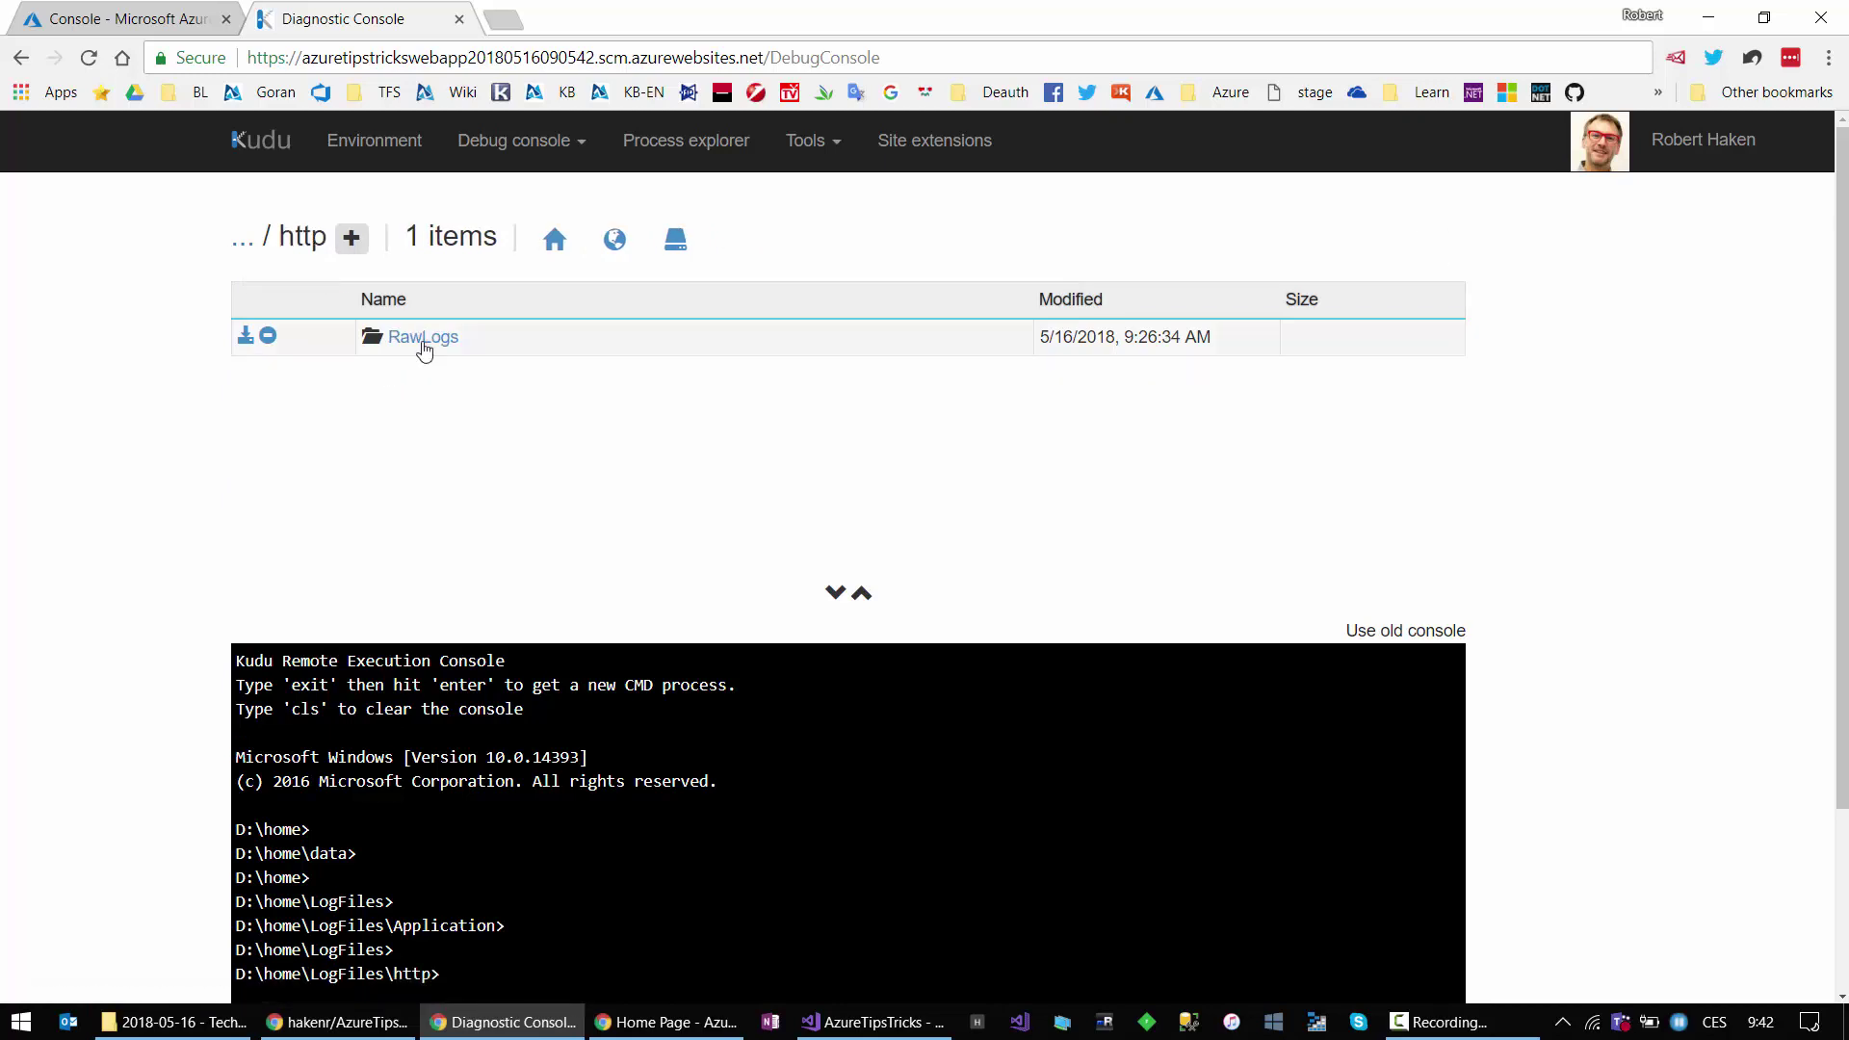
{"action": "left_click", "coordinate": [423, 338]}
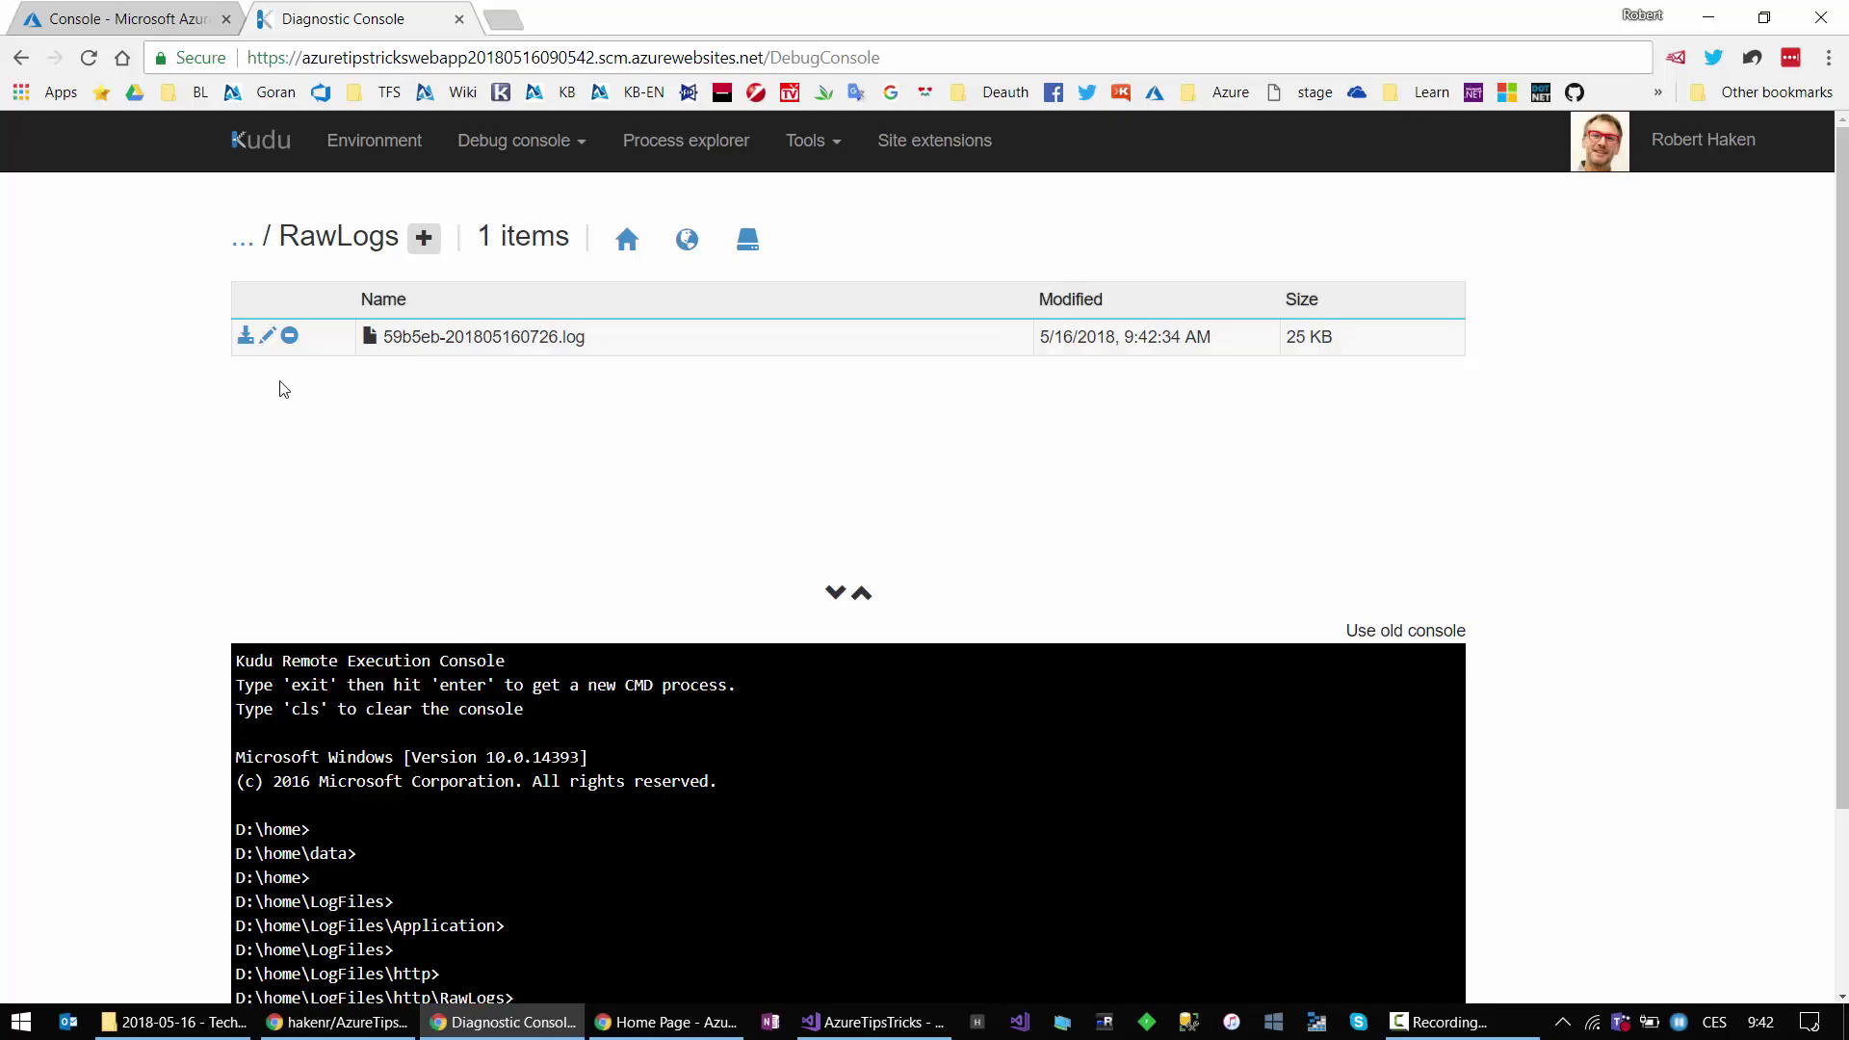
{"action": "left_click", "coordinate": [269, 336]}
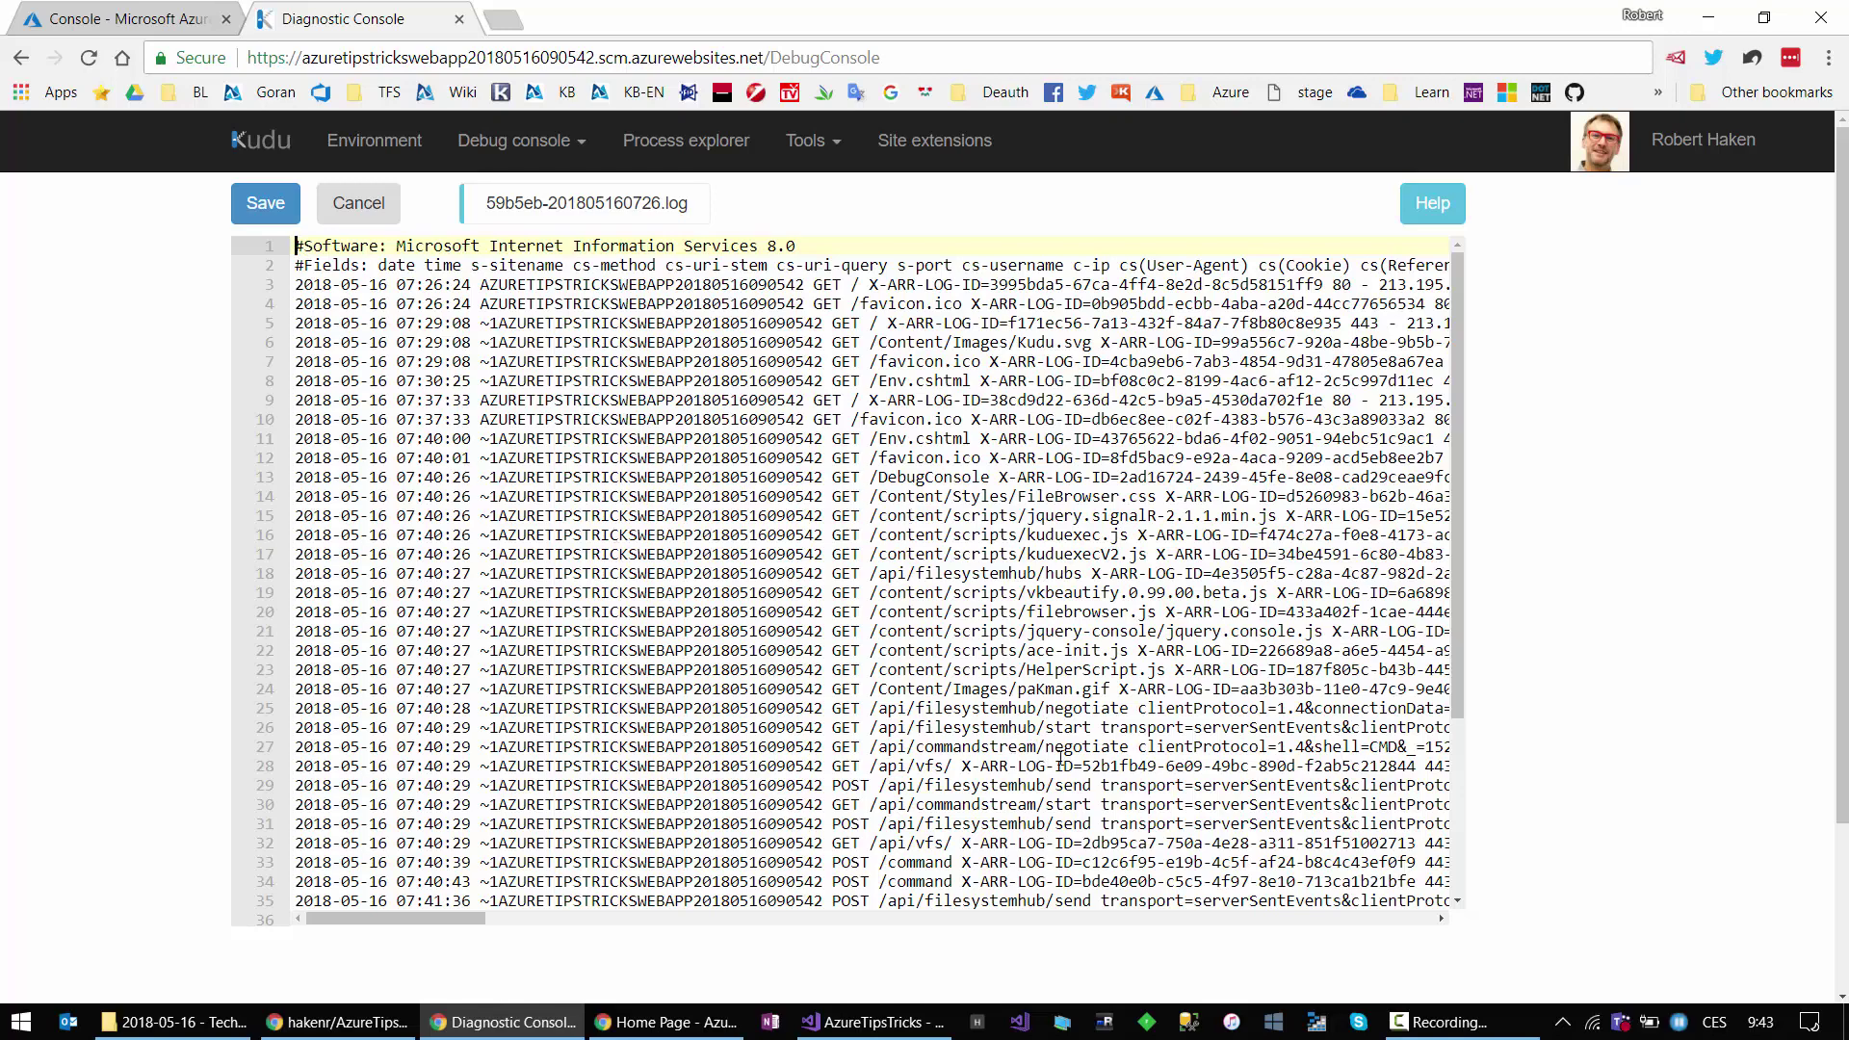
Step: Review the remaining columns of the raw HTTP log 59b5eb-201805160726.log, including the status and time-taken fields, and close the file without saving
{"action": "scroll", "coordinate": [1060, 758], "scroll_direction": "right", "scroll_amount": 5}
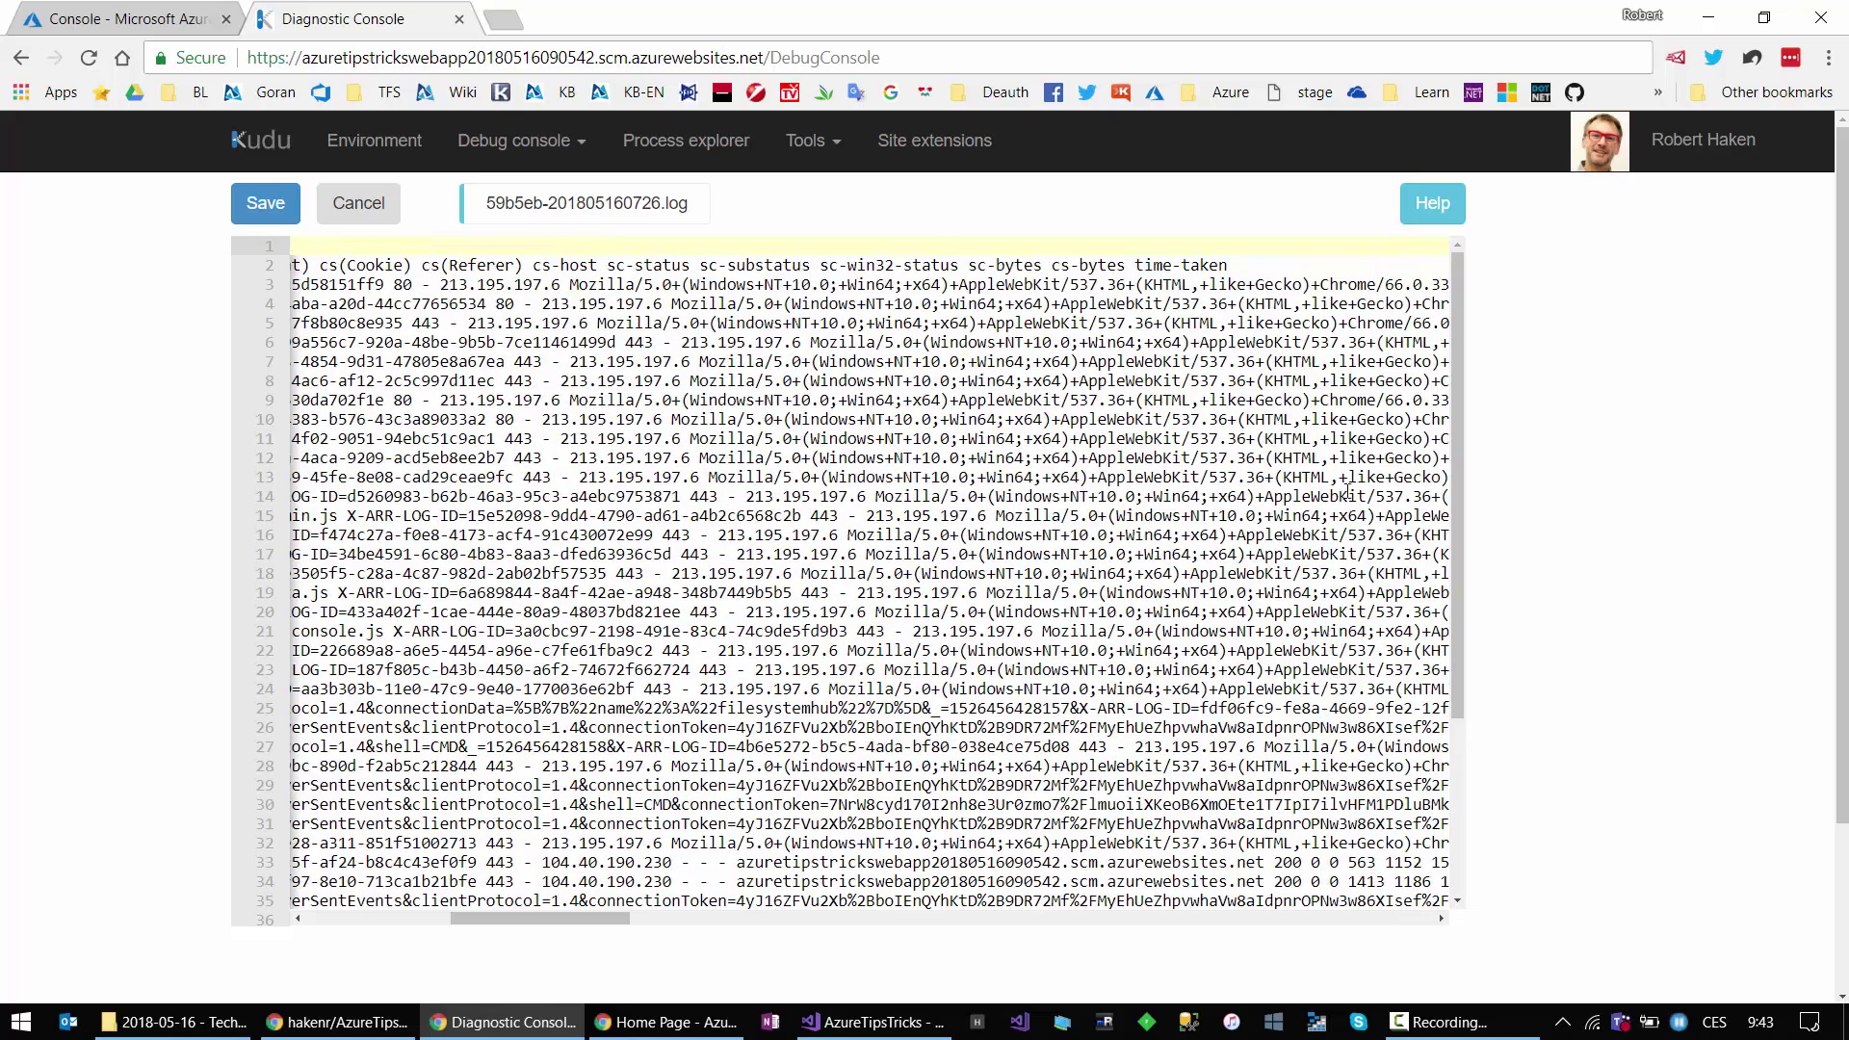
{"action": "scroll", "coordinate": [1079, 536], "scroll_direction": "right", "scroll_amount": 3}
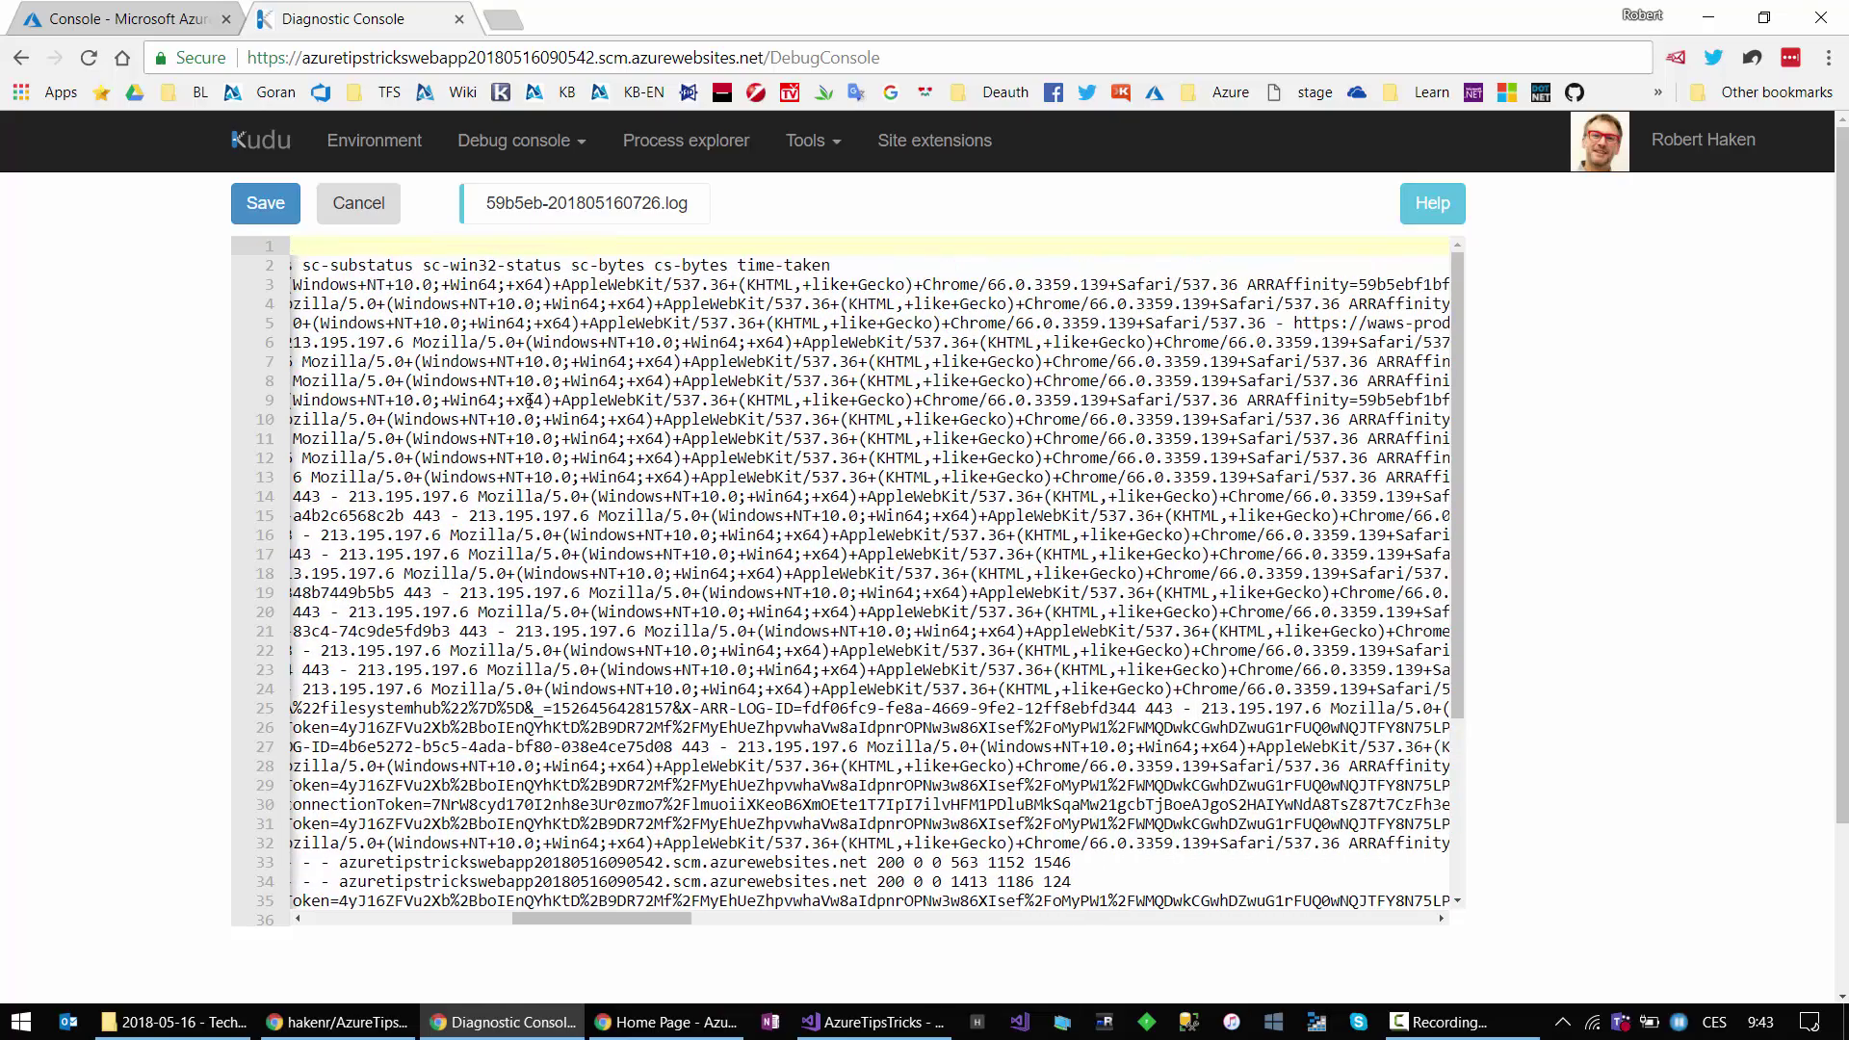
{"action": "scroll", "coordinate": [955, 388], "scroll_direction": "right", "scroll_amount": 8}
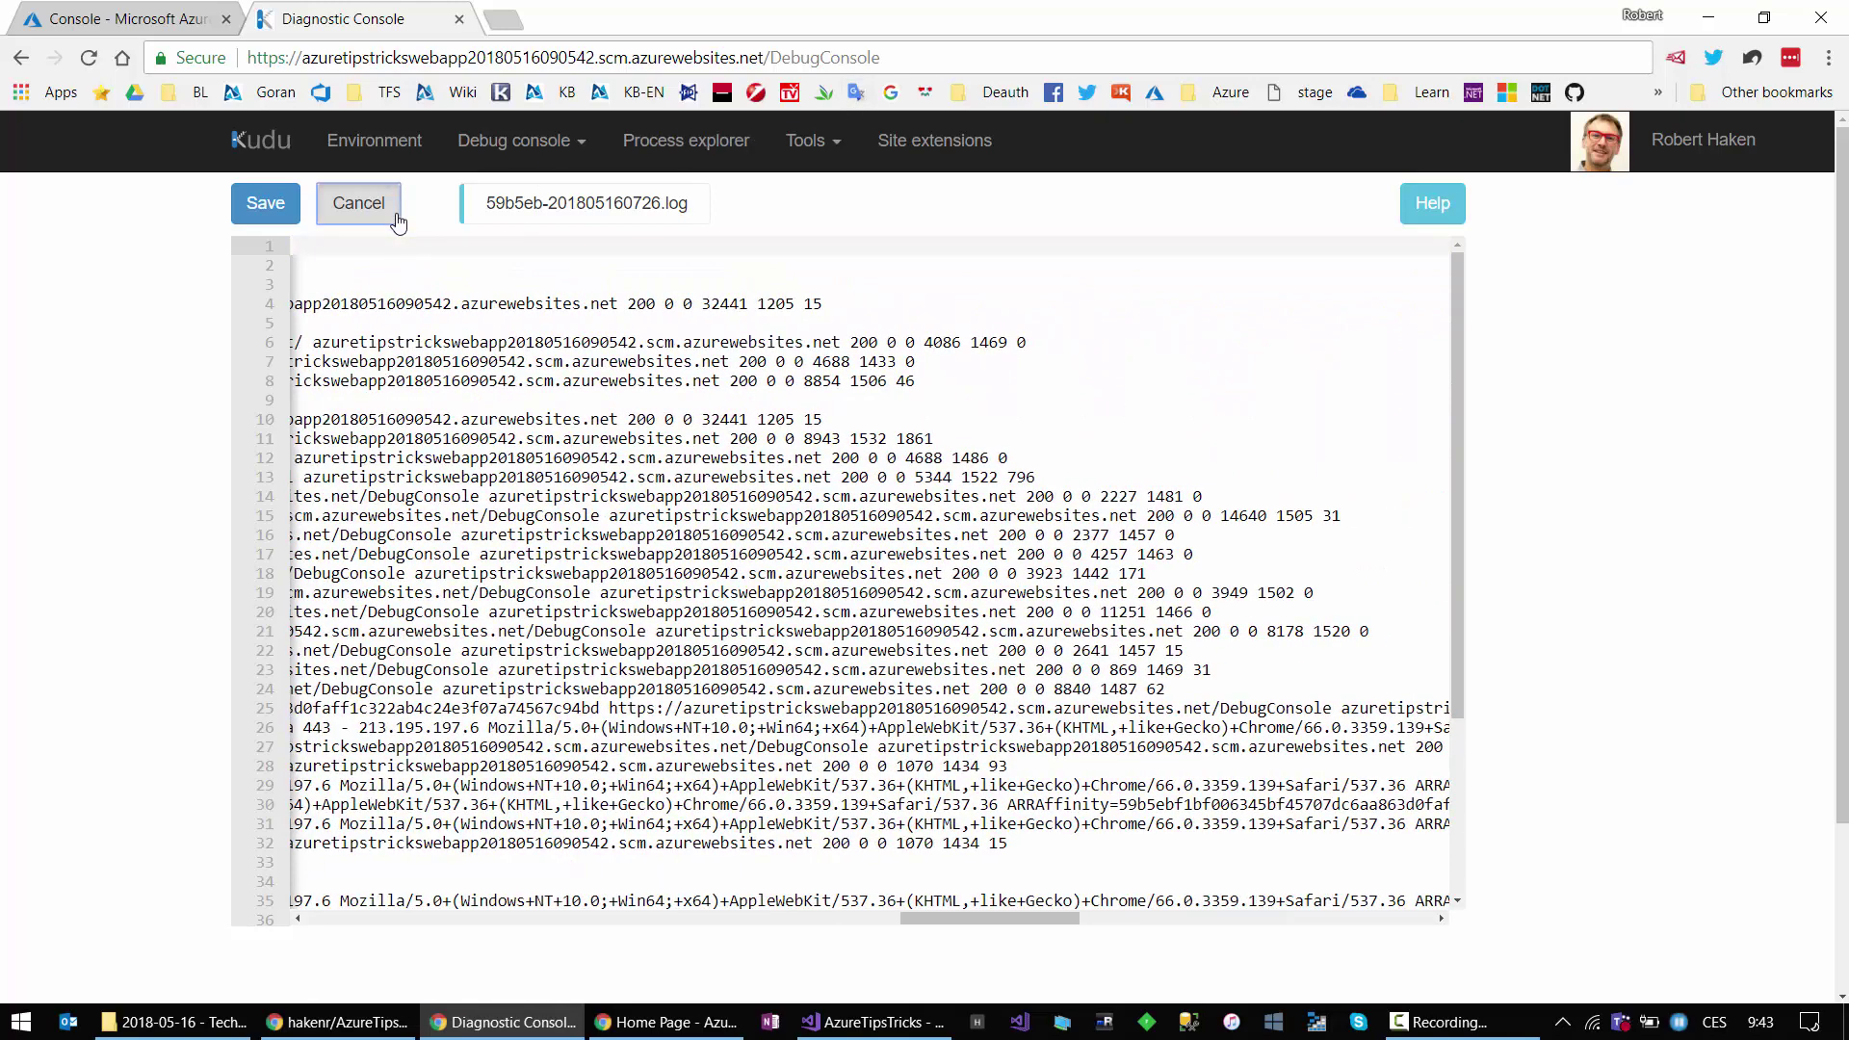
{"action": "left_click", "coordinate": [395, 216]}
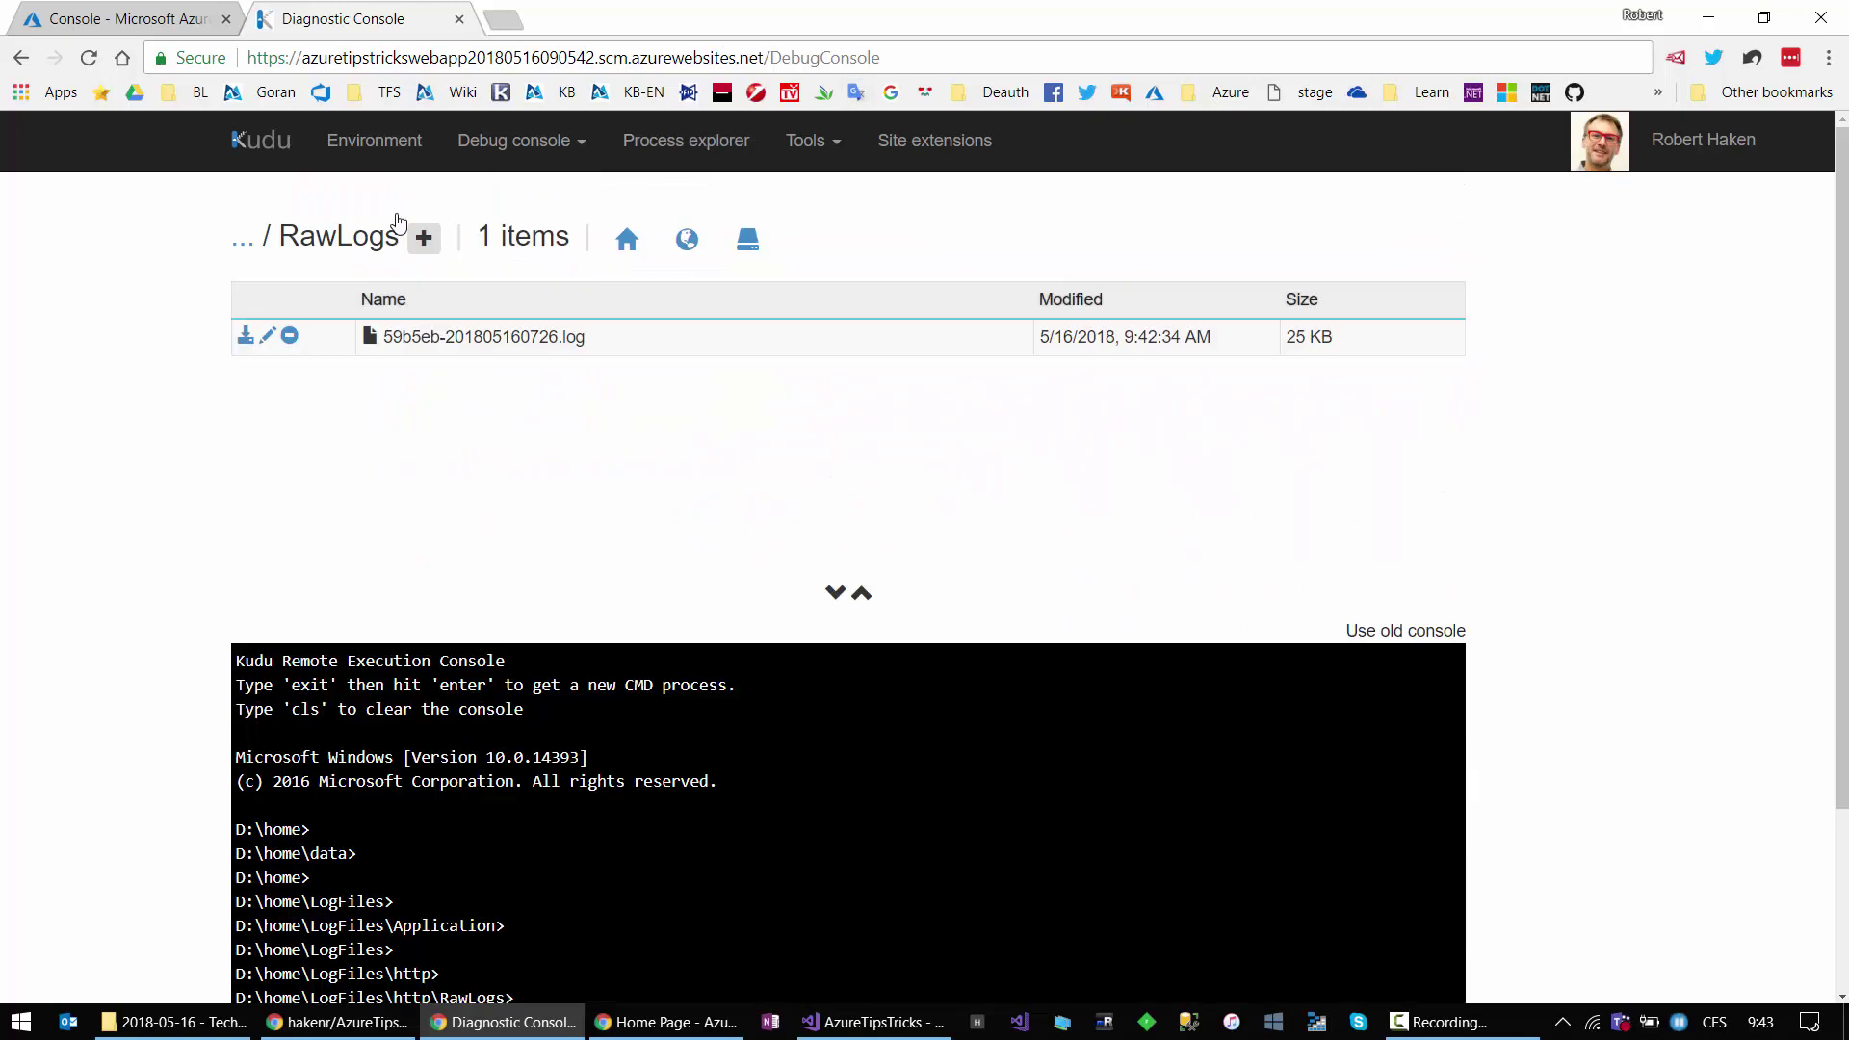
Step: Return from the RawLogs folder through http to the LogFiles folder
{"action": "left_click", "coordinate": [240, 245]}
{"action": "left_click", "coordinate": [241, 245]}
{"action": "left_click", "coordinate": [426, 367]}
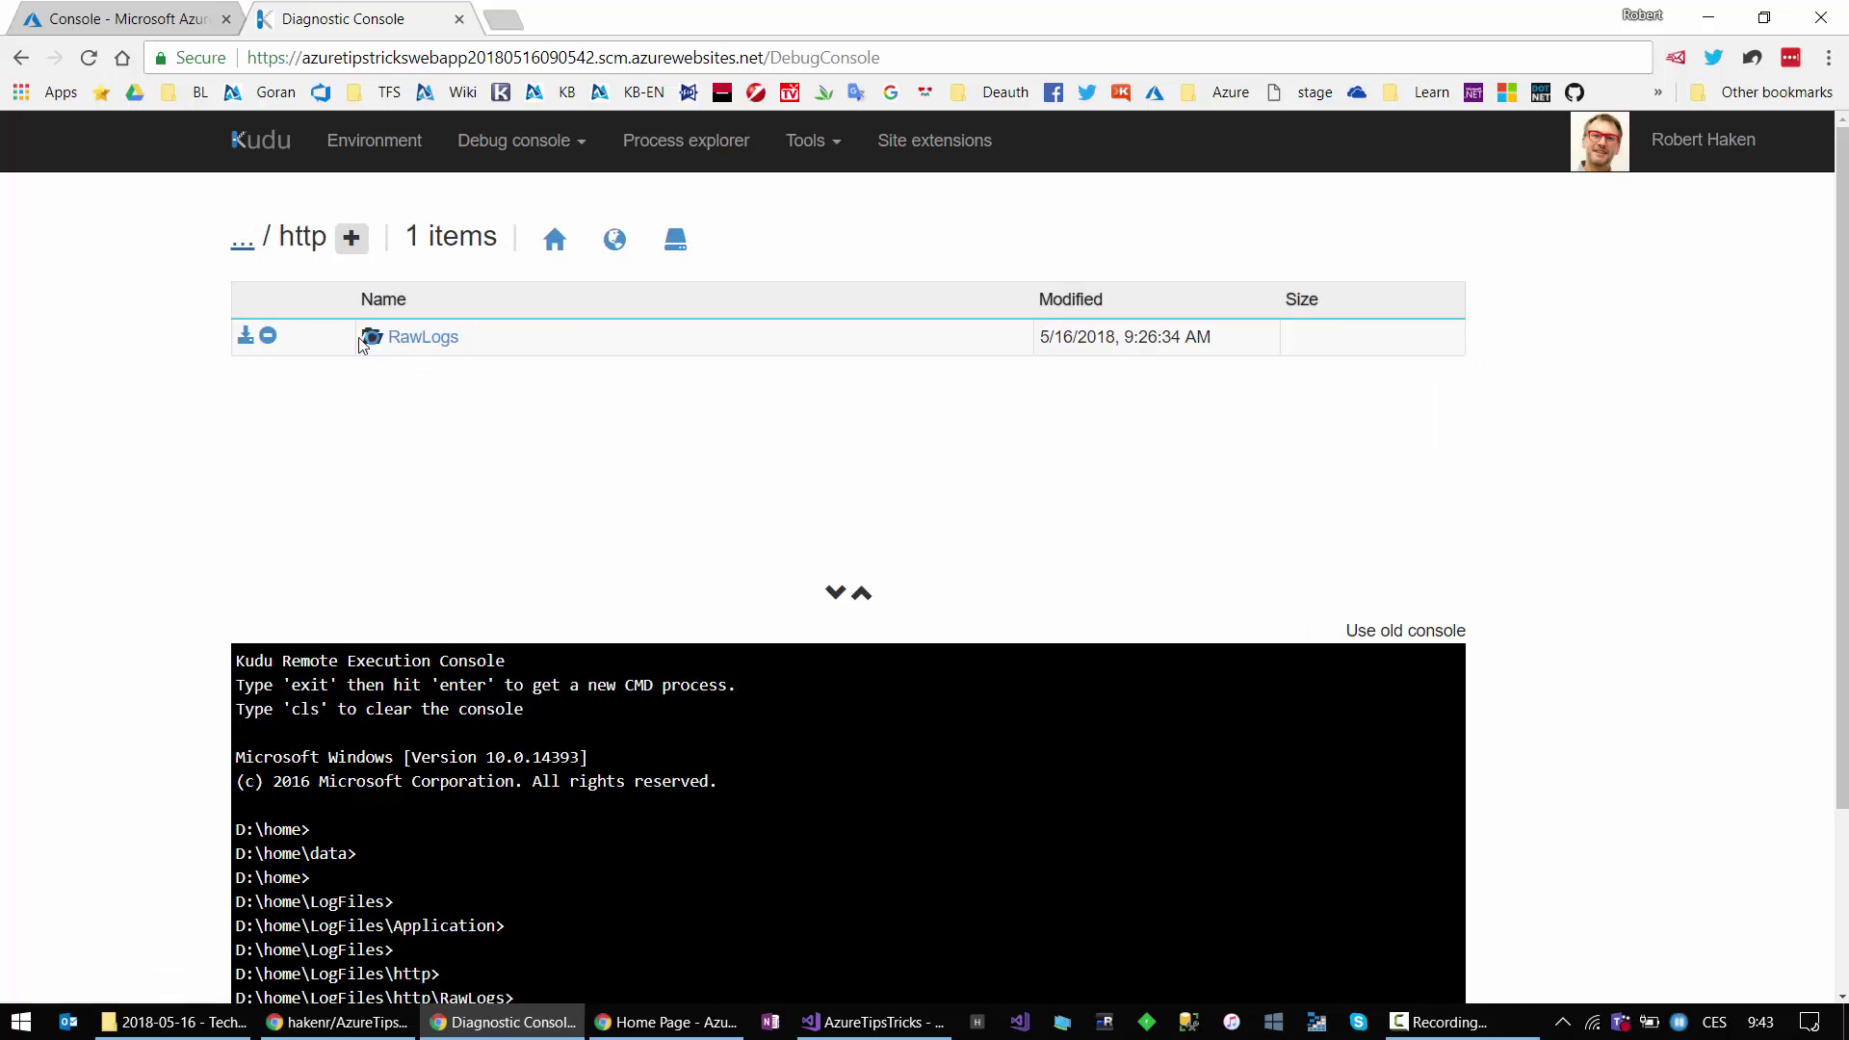
{"action": "left_click", "coordinate": [241, 245]}
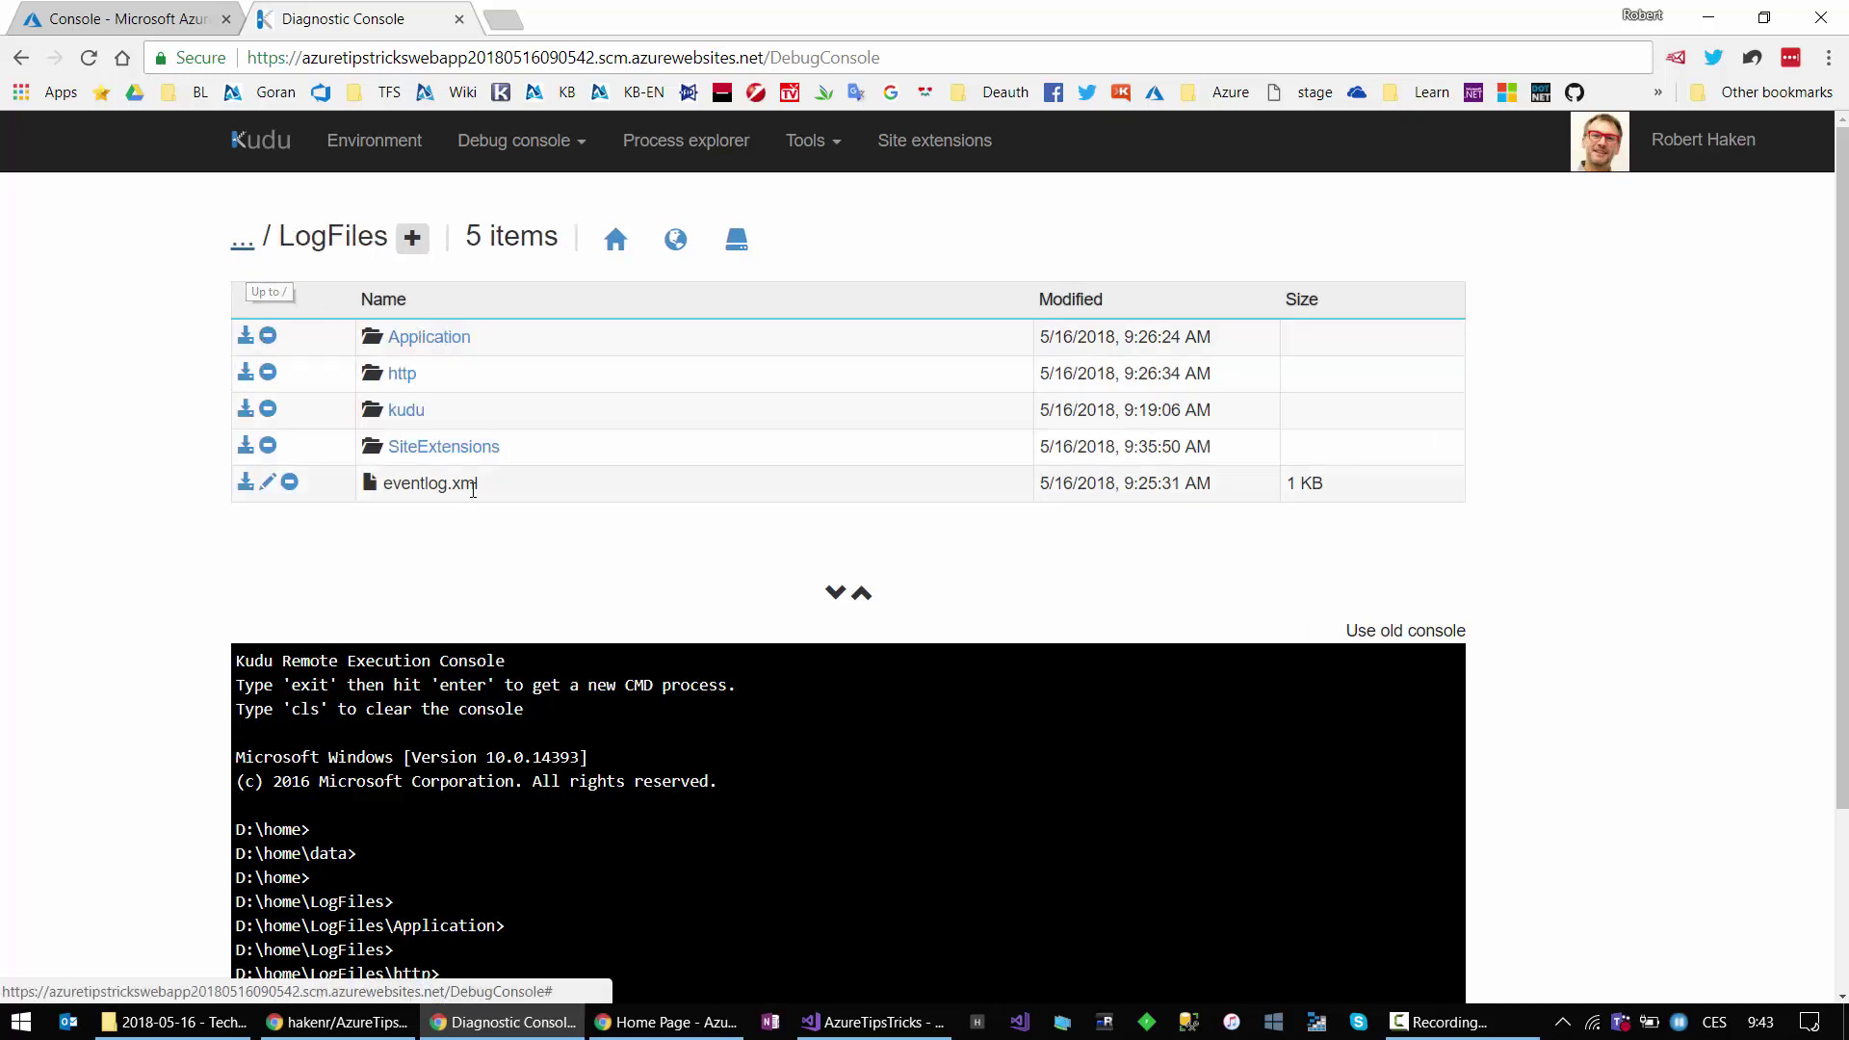
Step: Look inside the kudu and SiteExtensions folders under LogFiles
{"action": "left_click", "coordinate": [408, 412]}
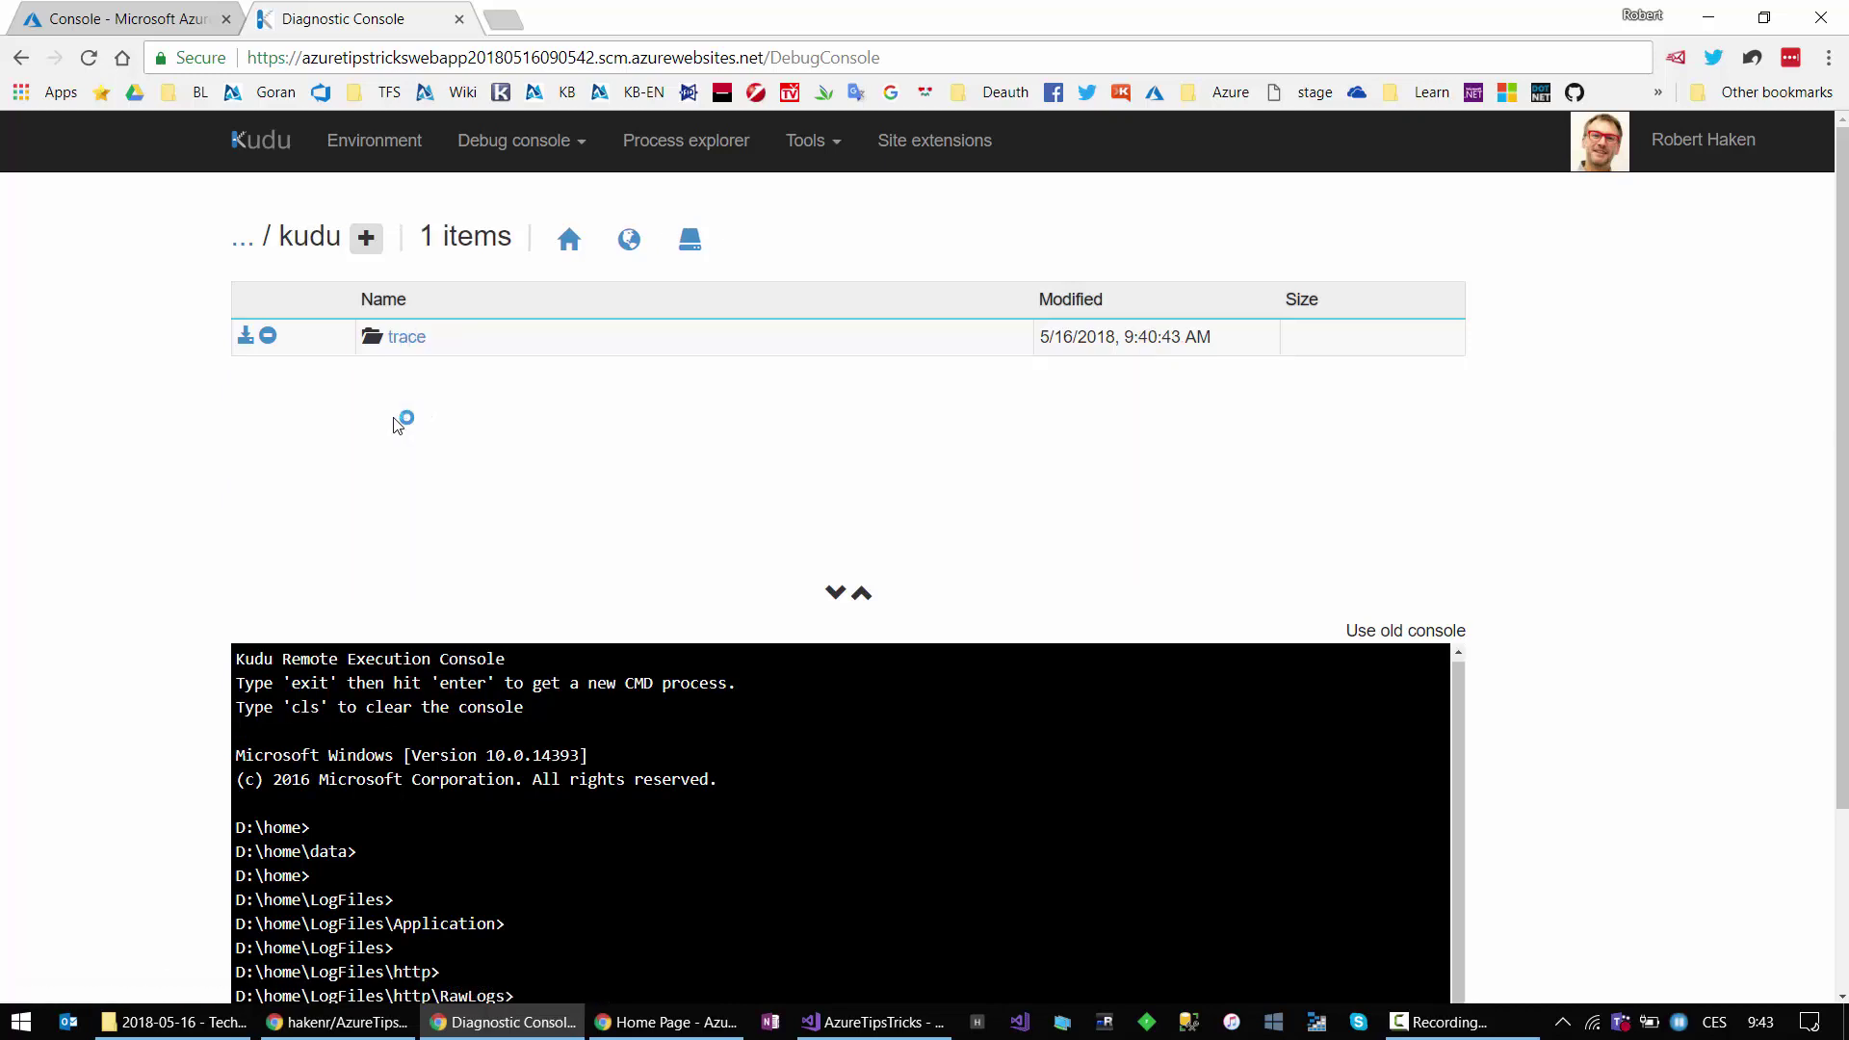
{"action": "left_click", "coordinate": [241, 242]}
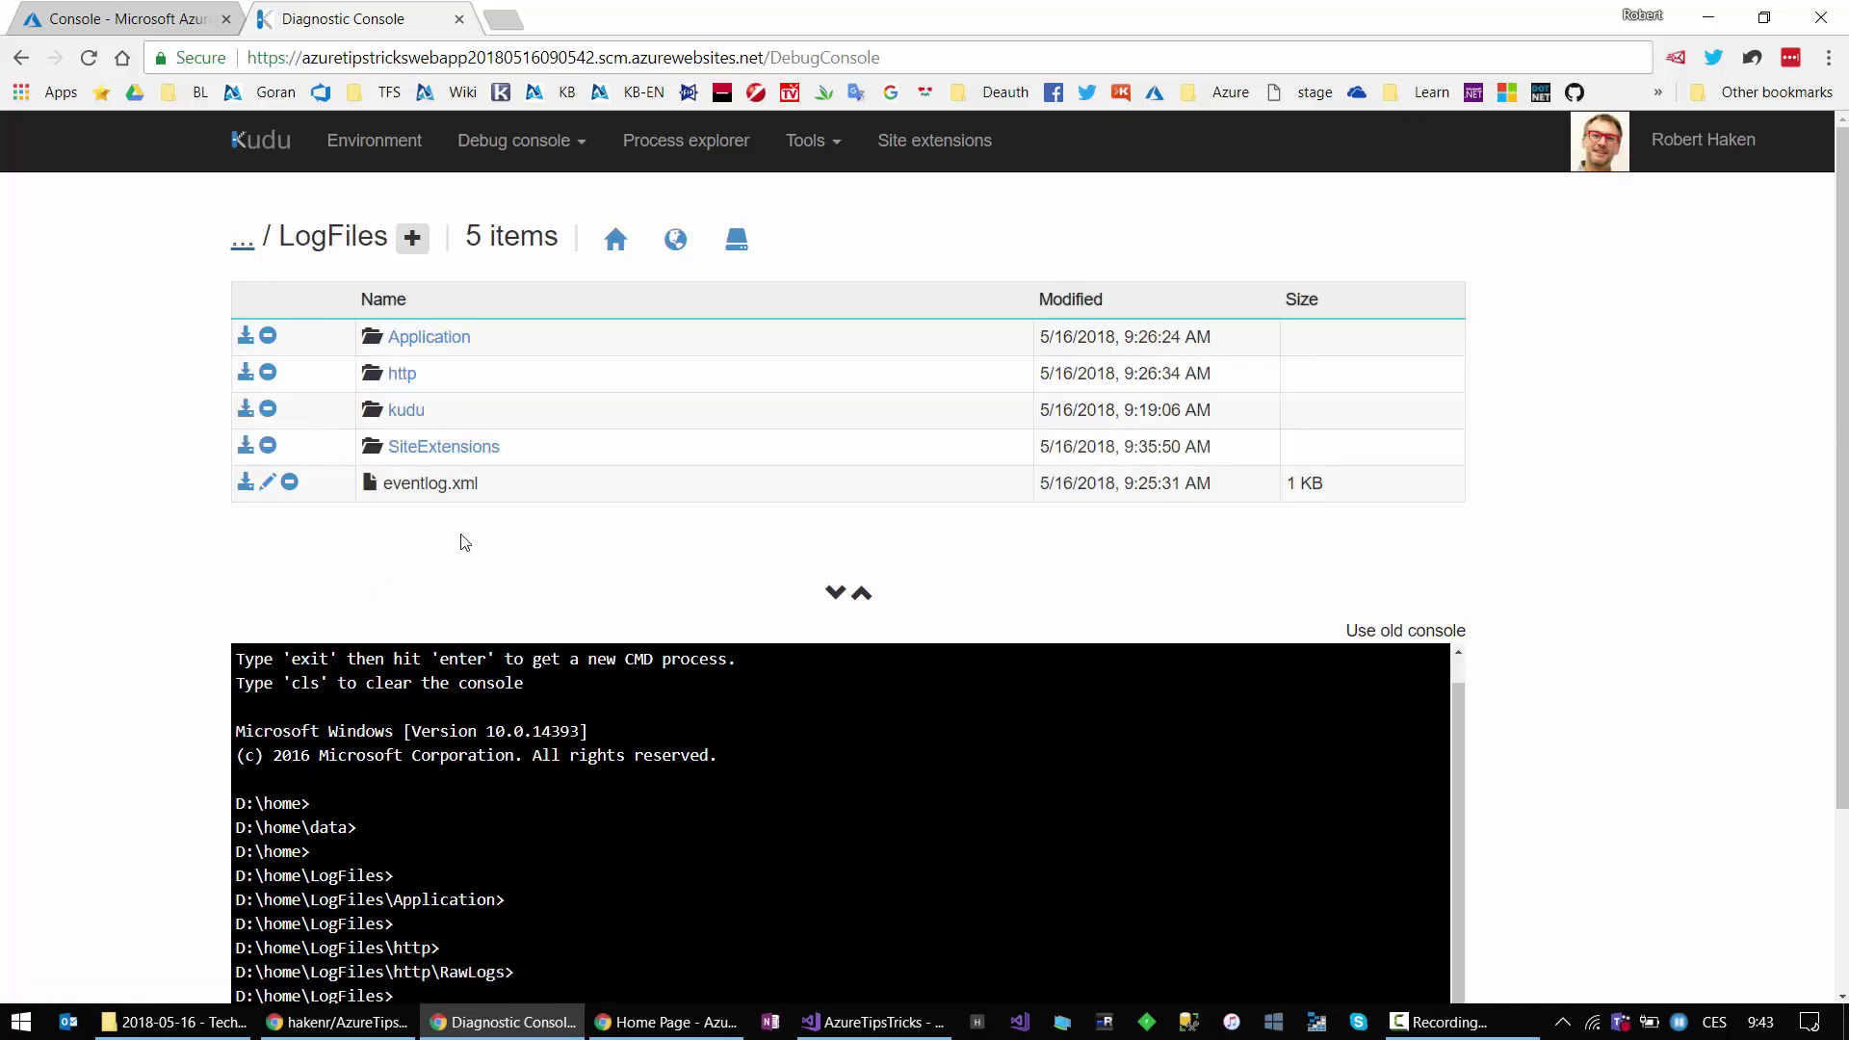
{"action": "left_click", "coordinate": [422, 449]}
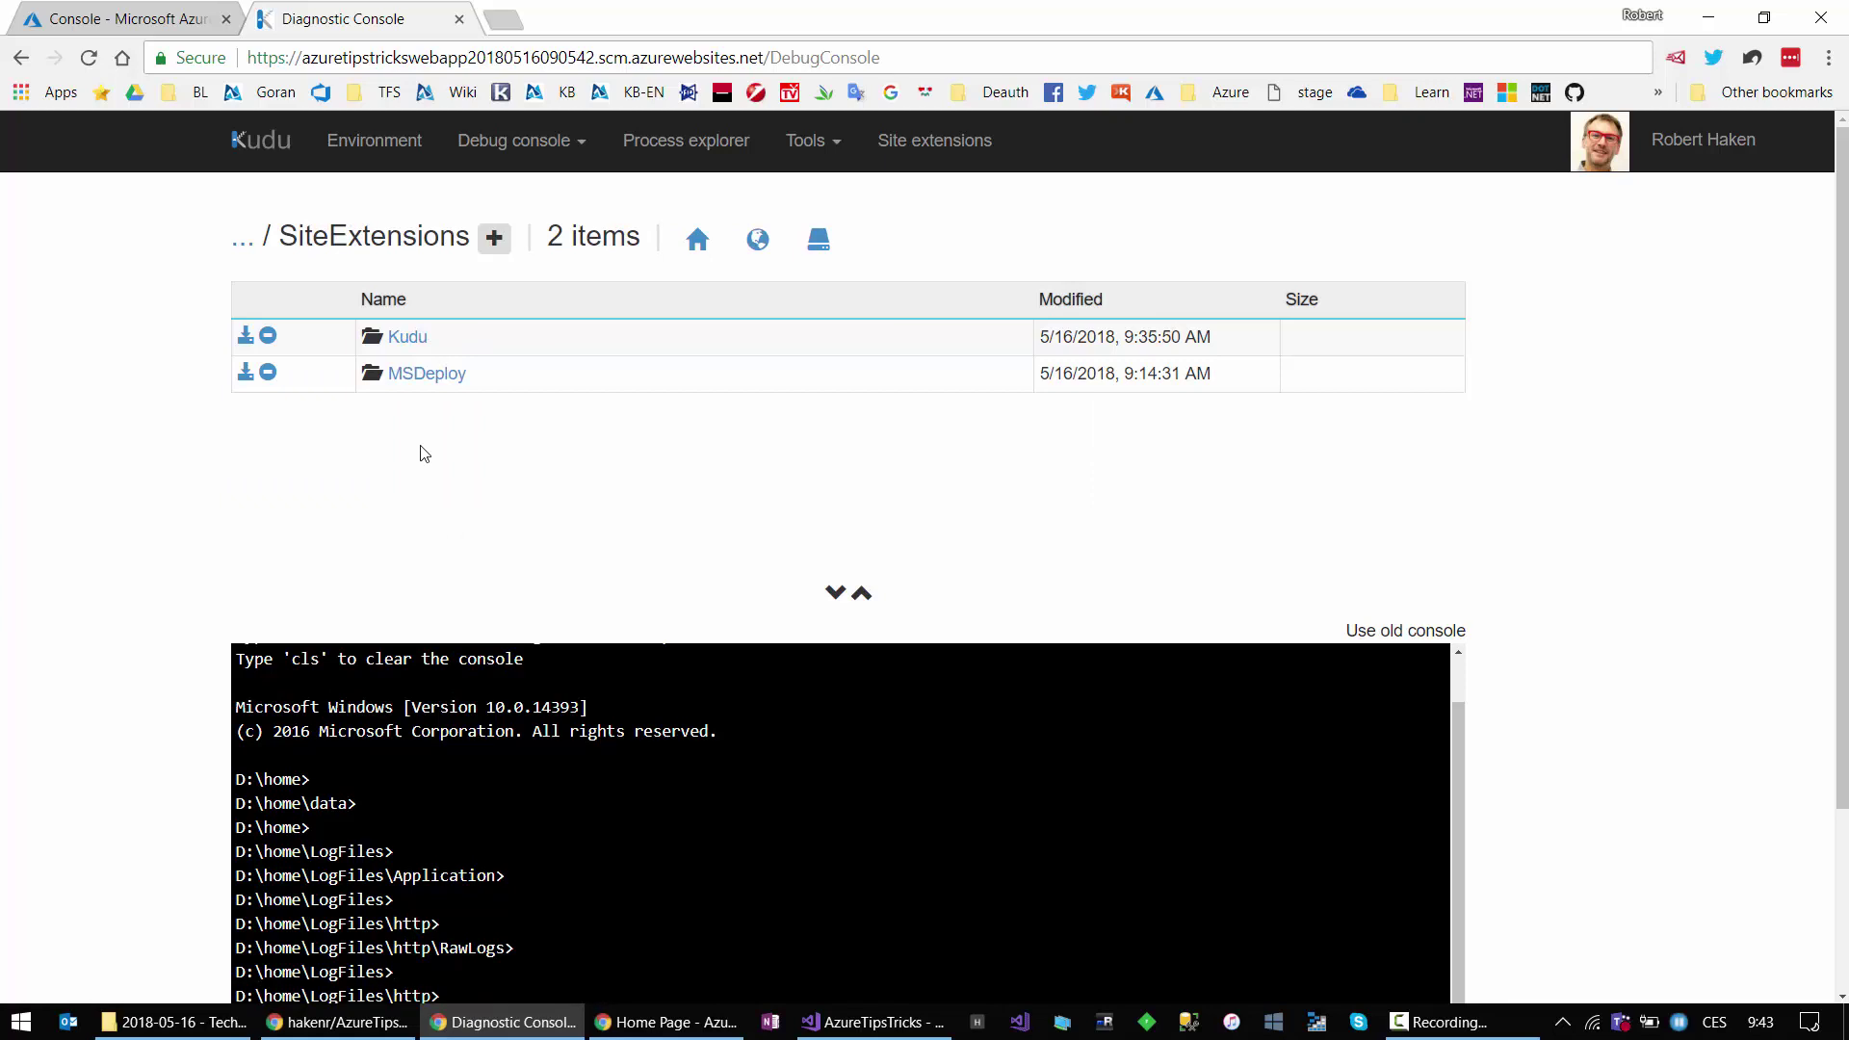
Step: Go back to LogFiles, view the contents of eventlog.xml in the browser, and close it
{"action": "left_click", "coordinate": [241, 244]}
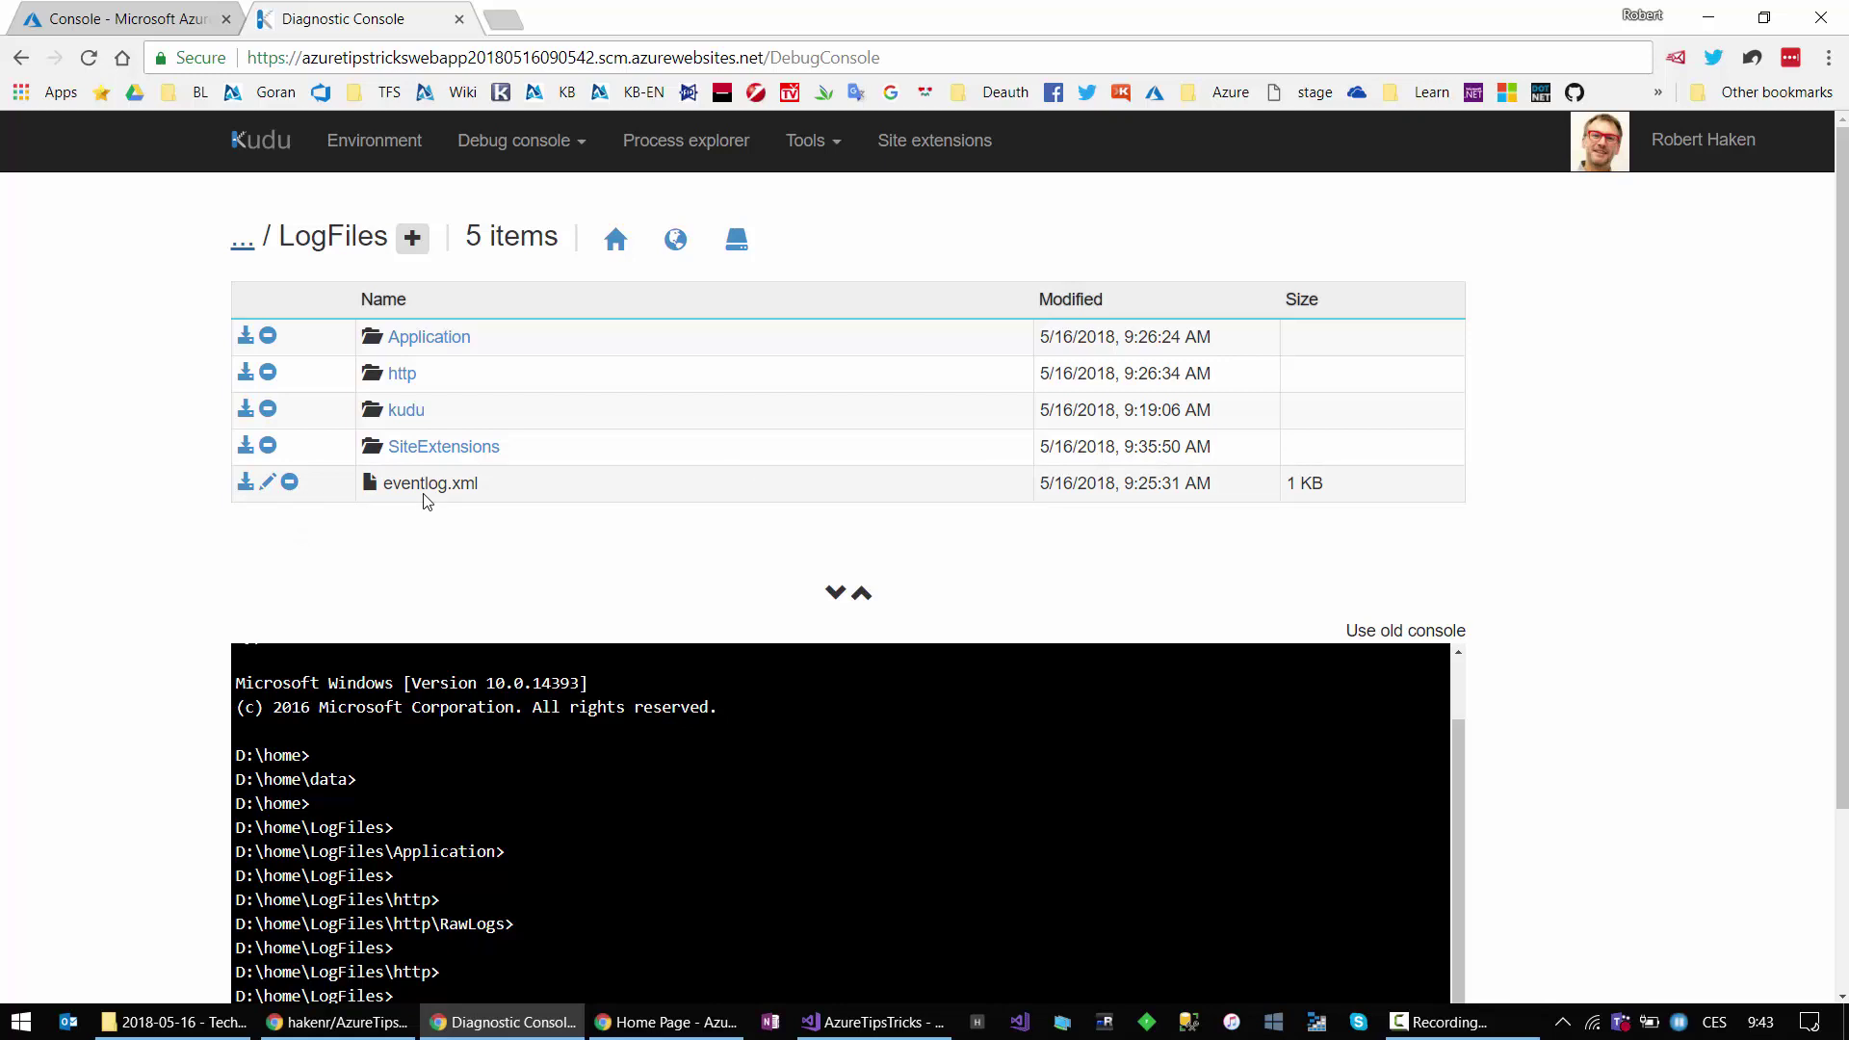
{"action": "left_click", "coordinate": [245, 486]}
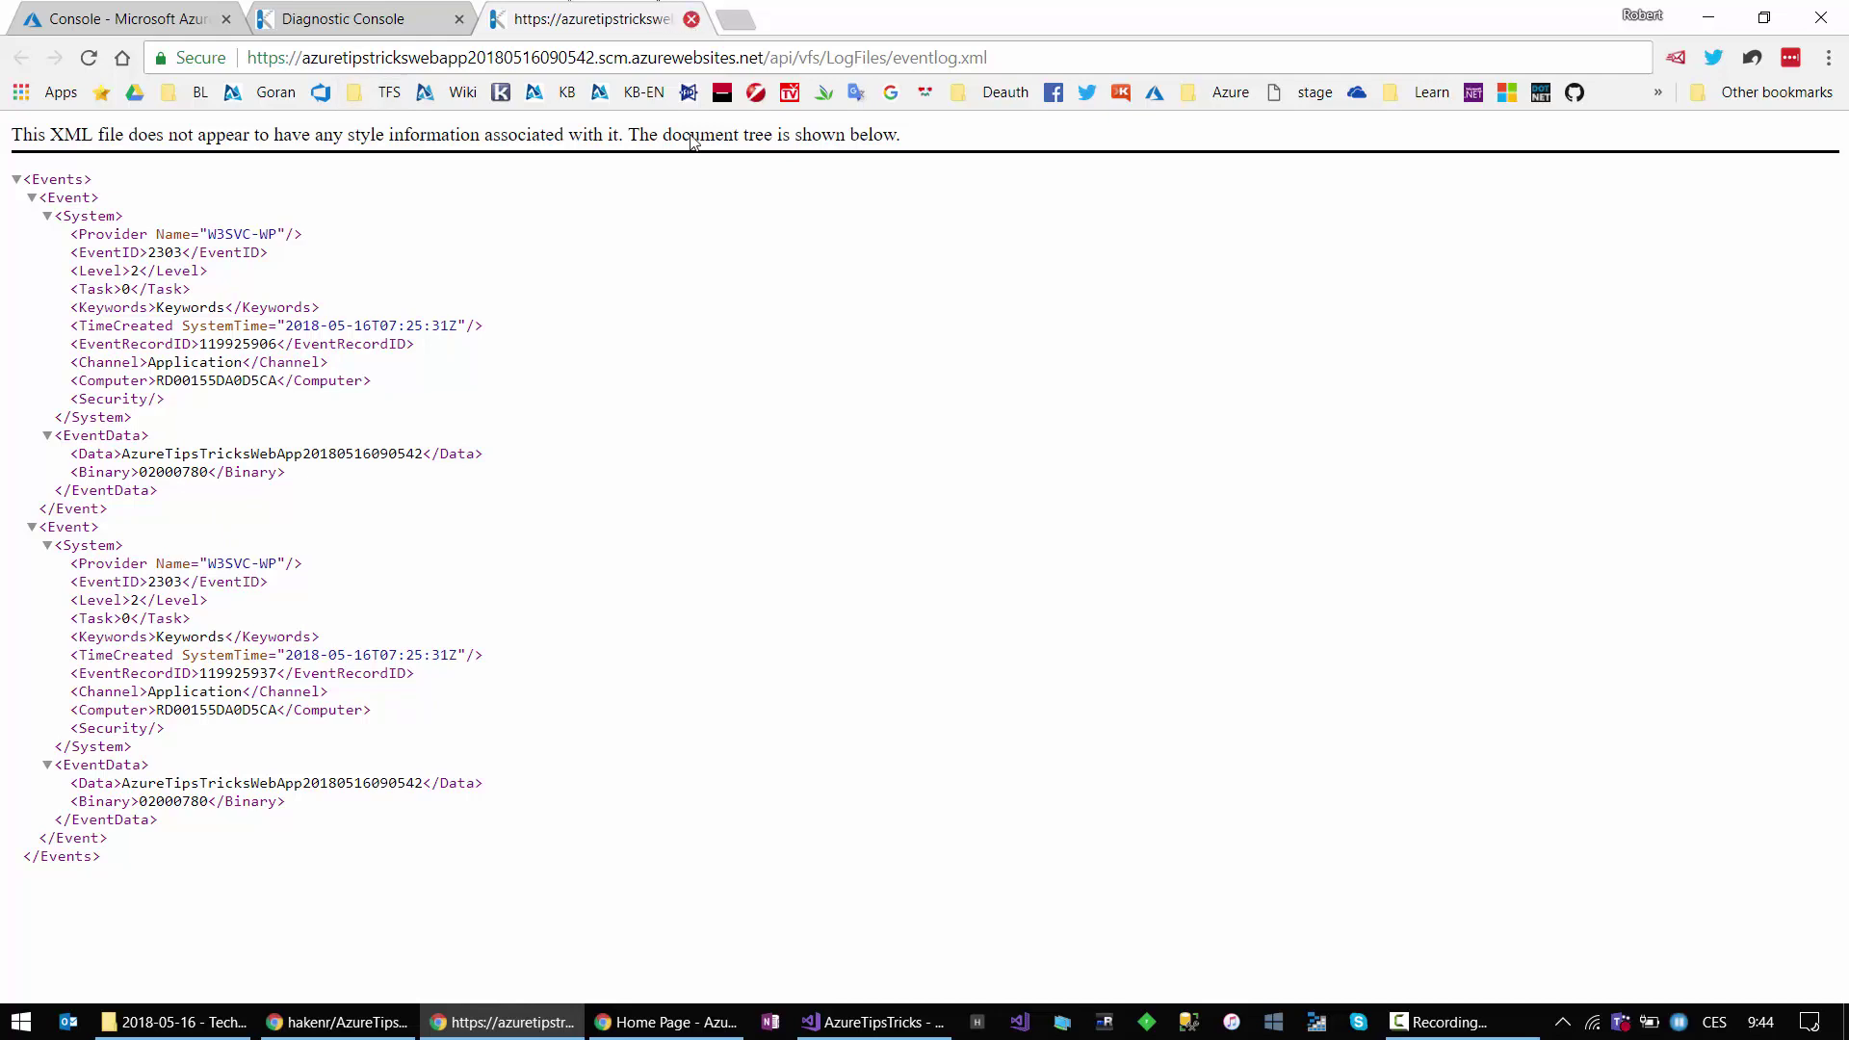
{"action": "left_click", "coordinate": [692, 19]}
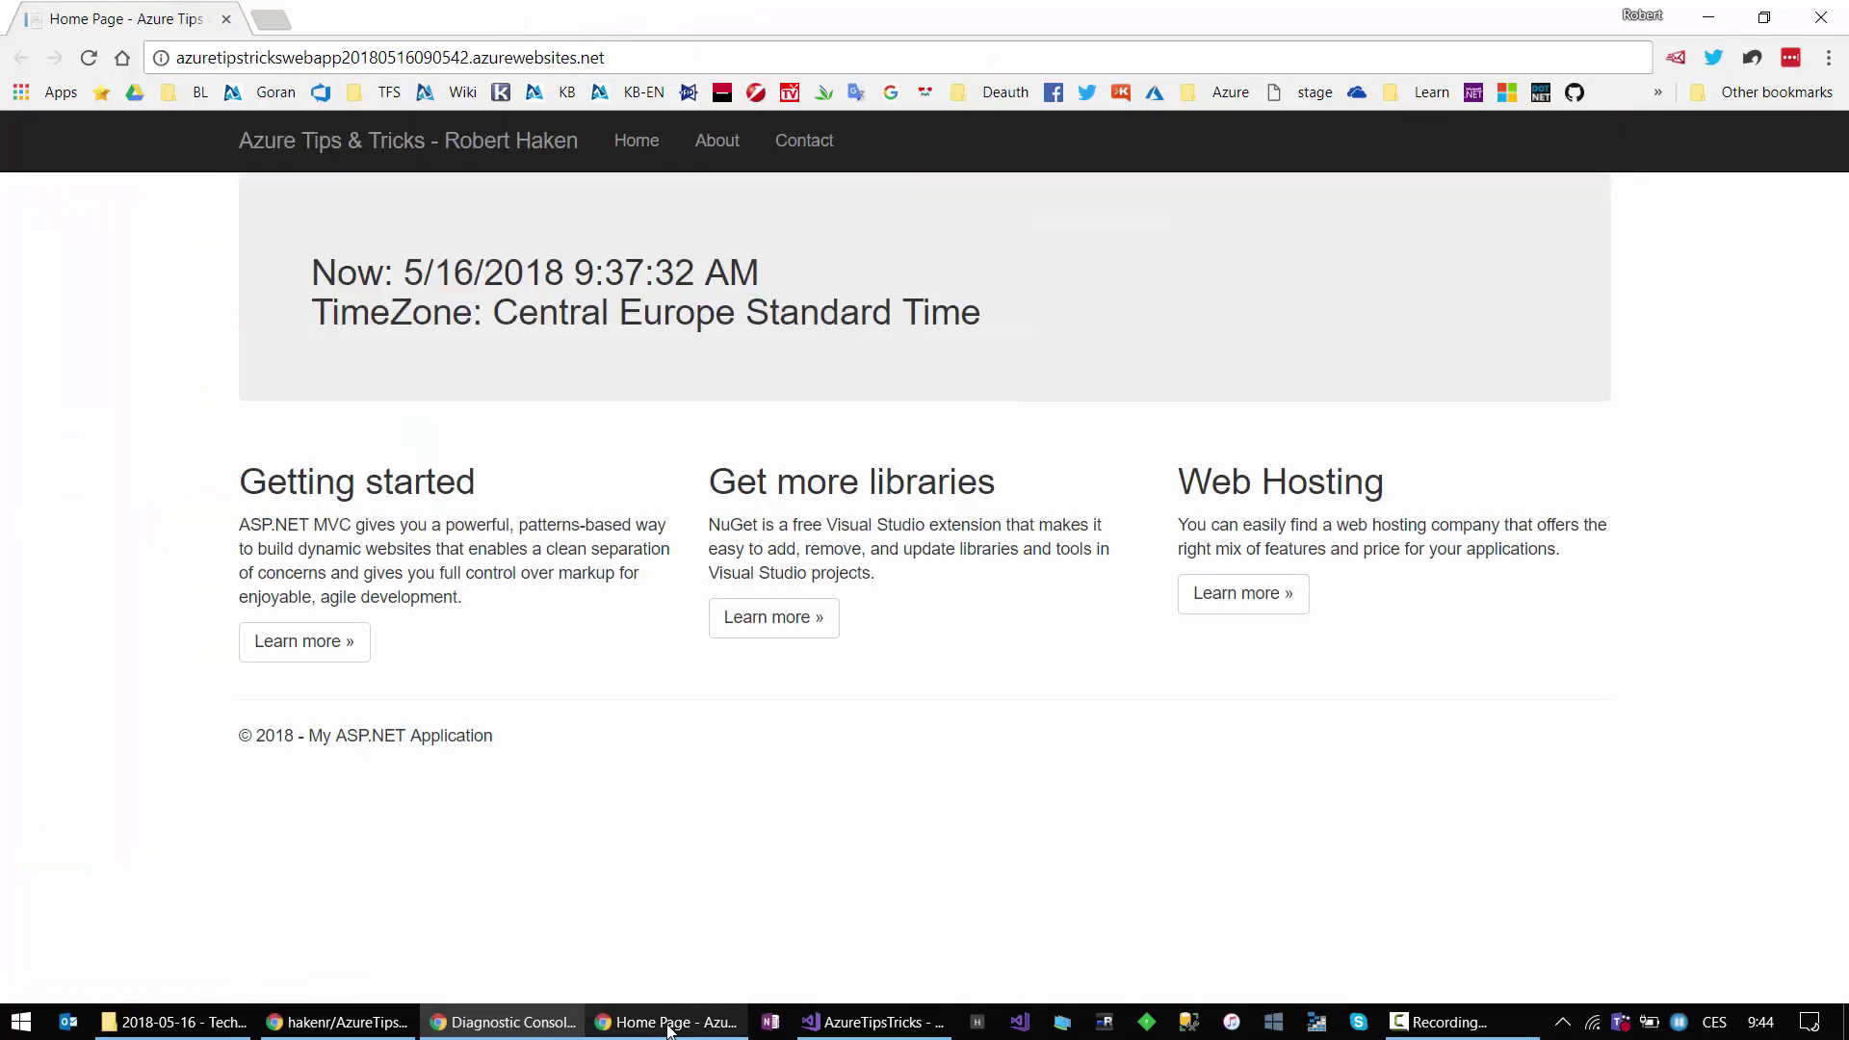
Step: Switch to the web app's home page and load its /home/exception address to trigger a server error
{"action": "left_click", "coordinate": [666, 1022]}
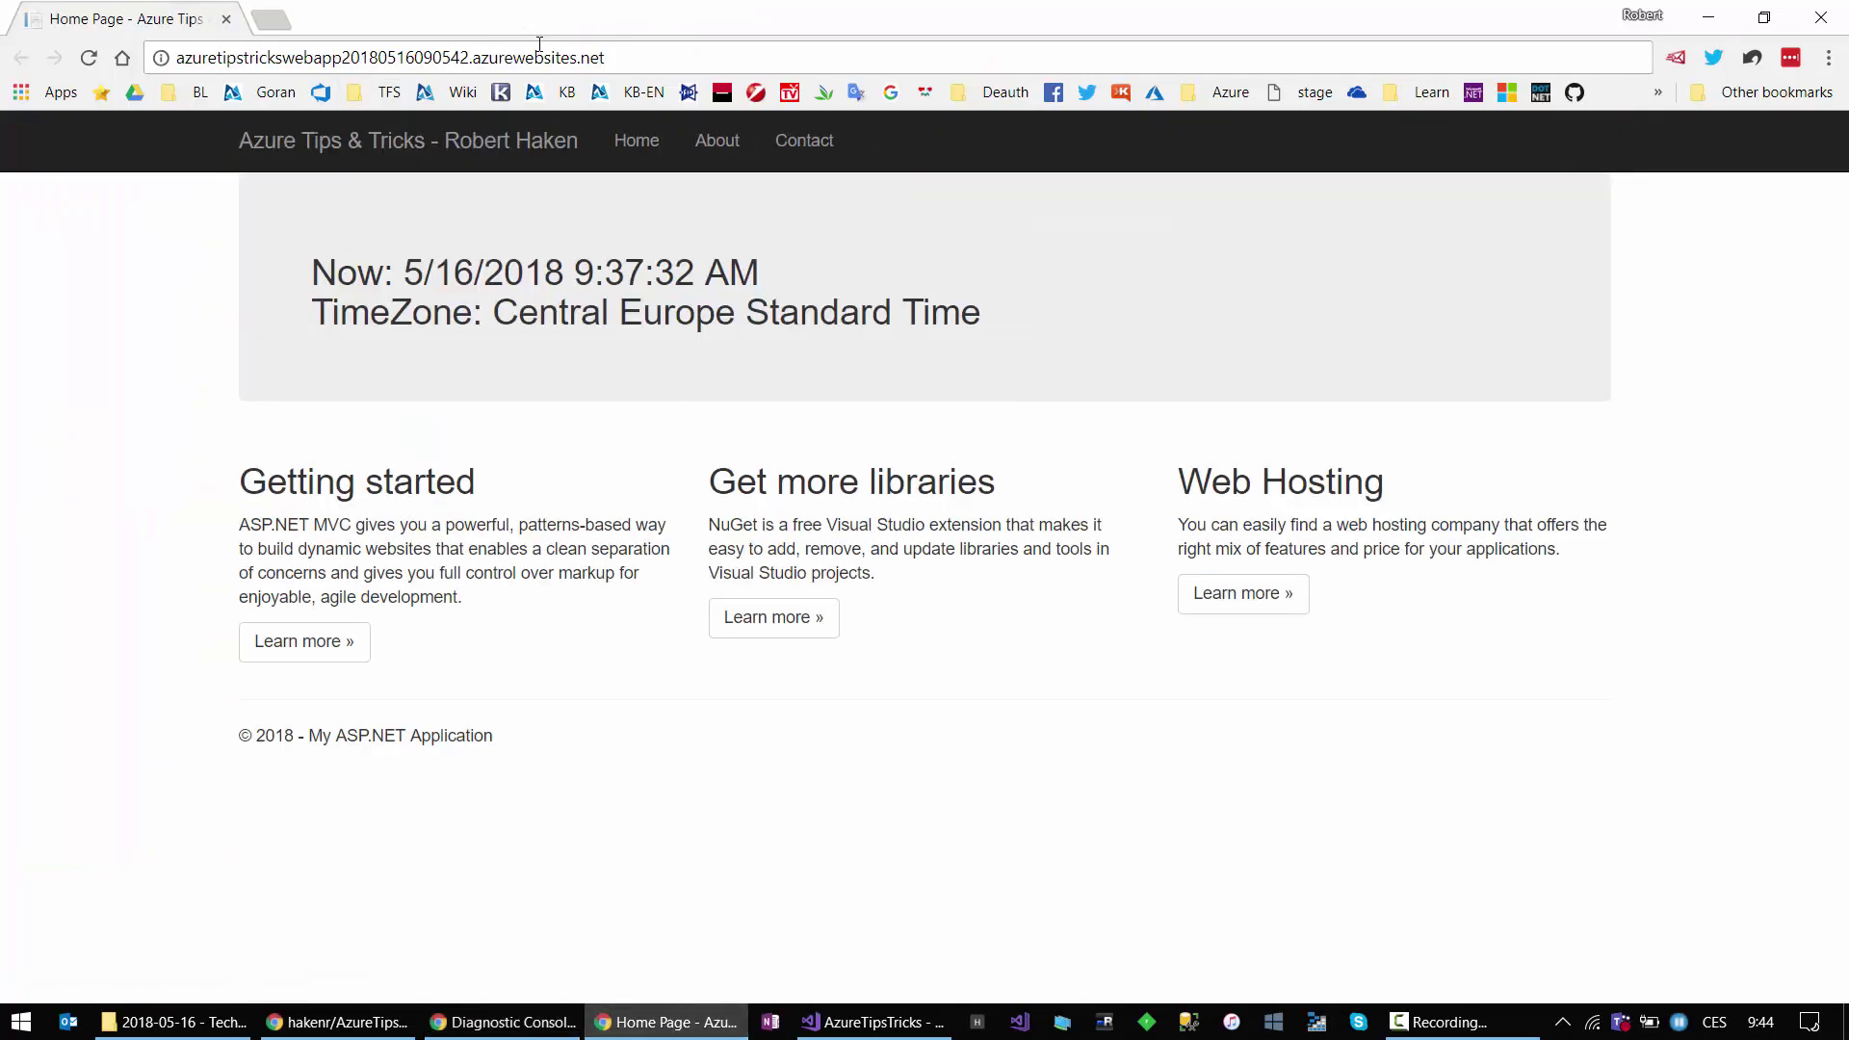
{"action": "left_click", "coordinate": [672, 50]}
{"action": "left_click", "coordinate": [675, 53]}
{"action": "type", "text": "/"}
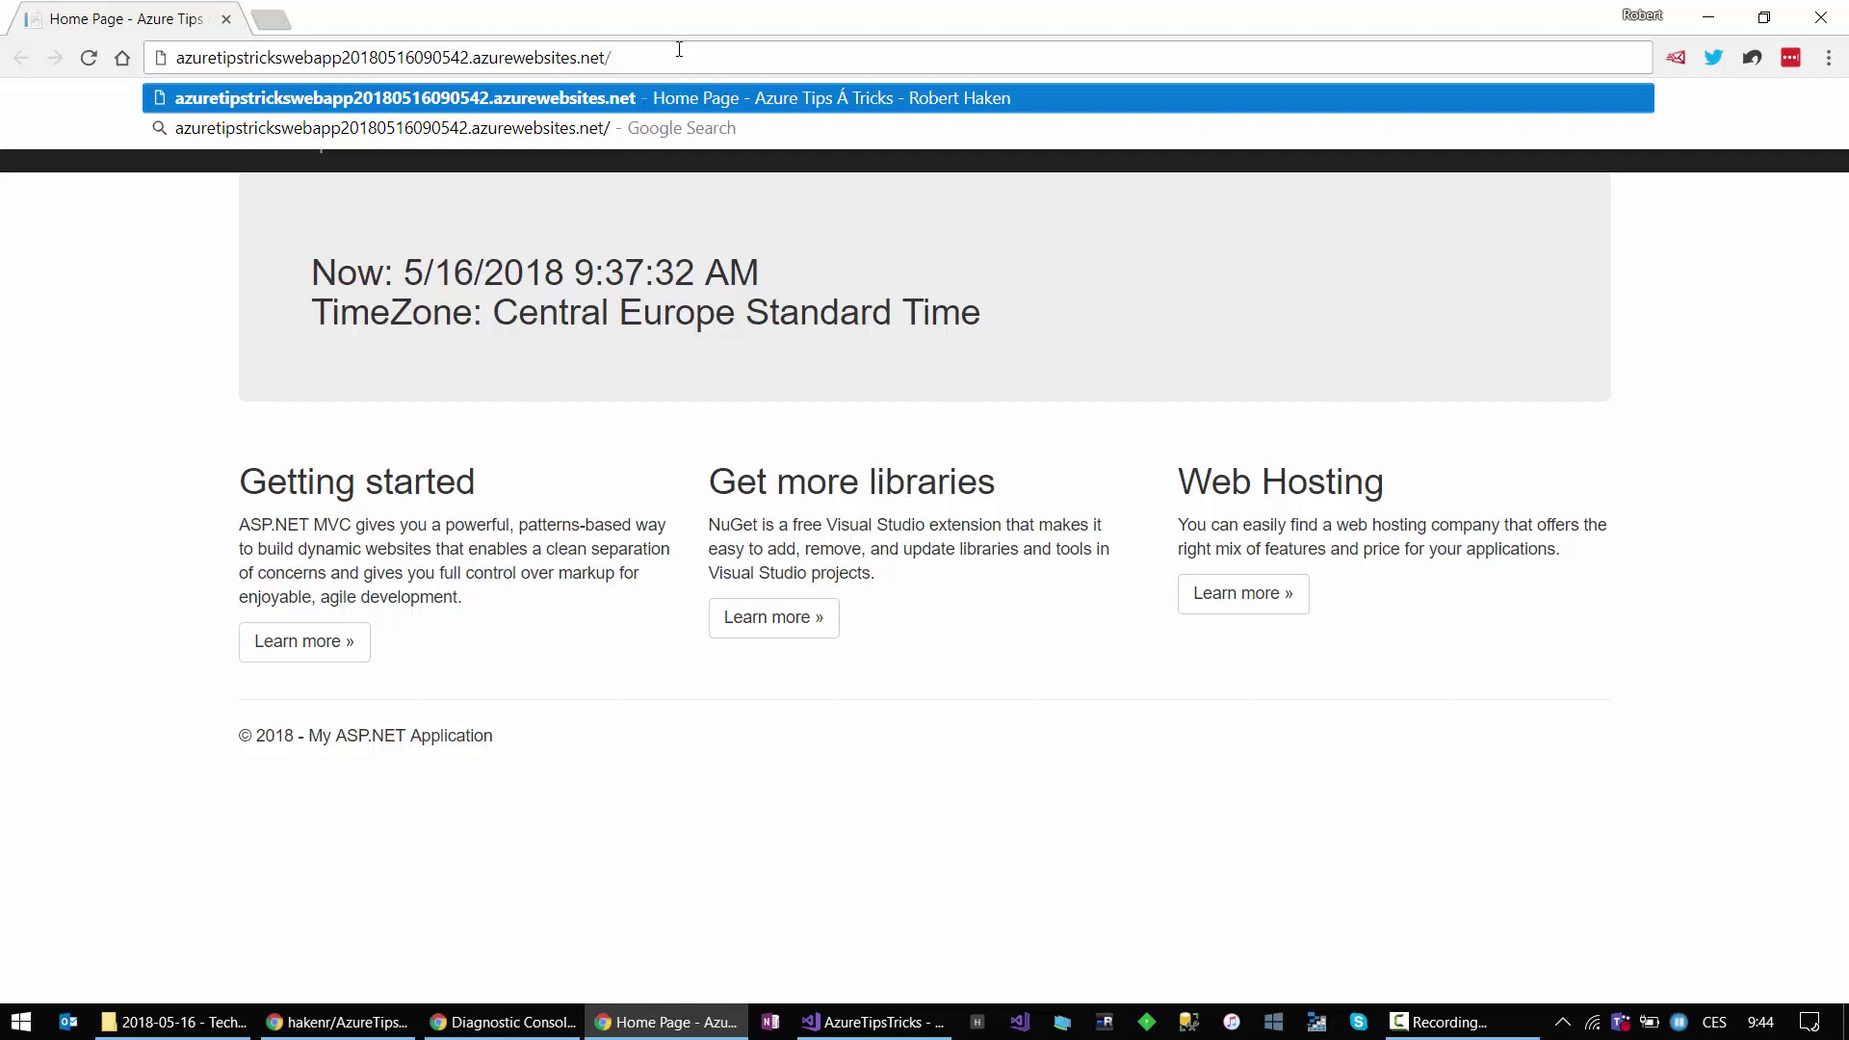
{"action": "type", "text": "home/exception"}
{"action": "key", "text": "Return"}
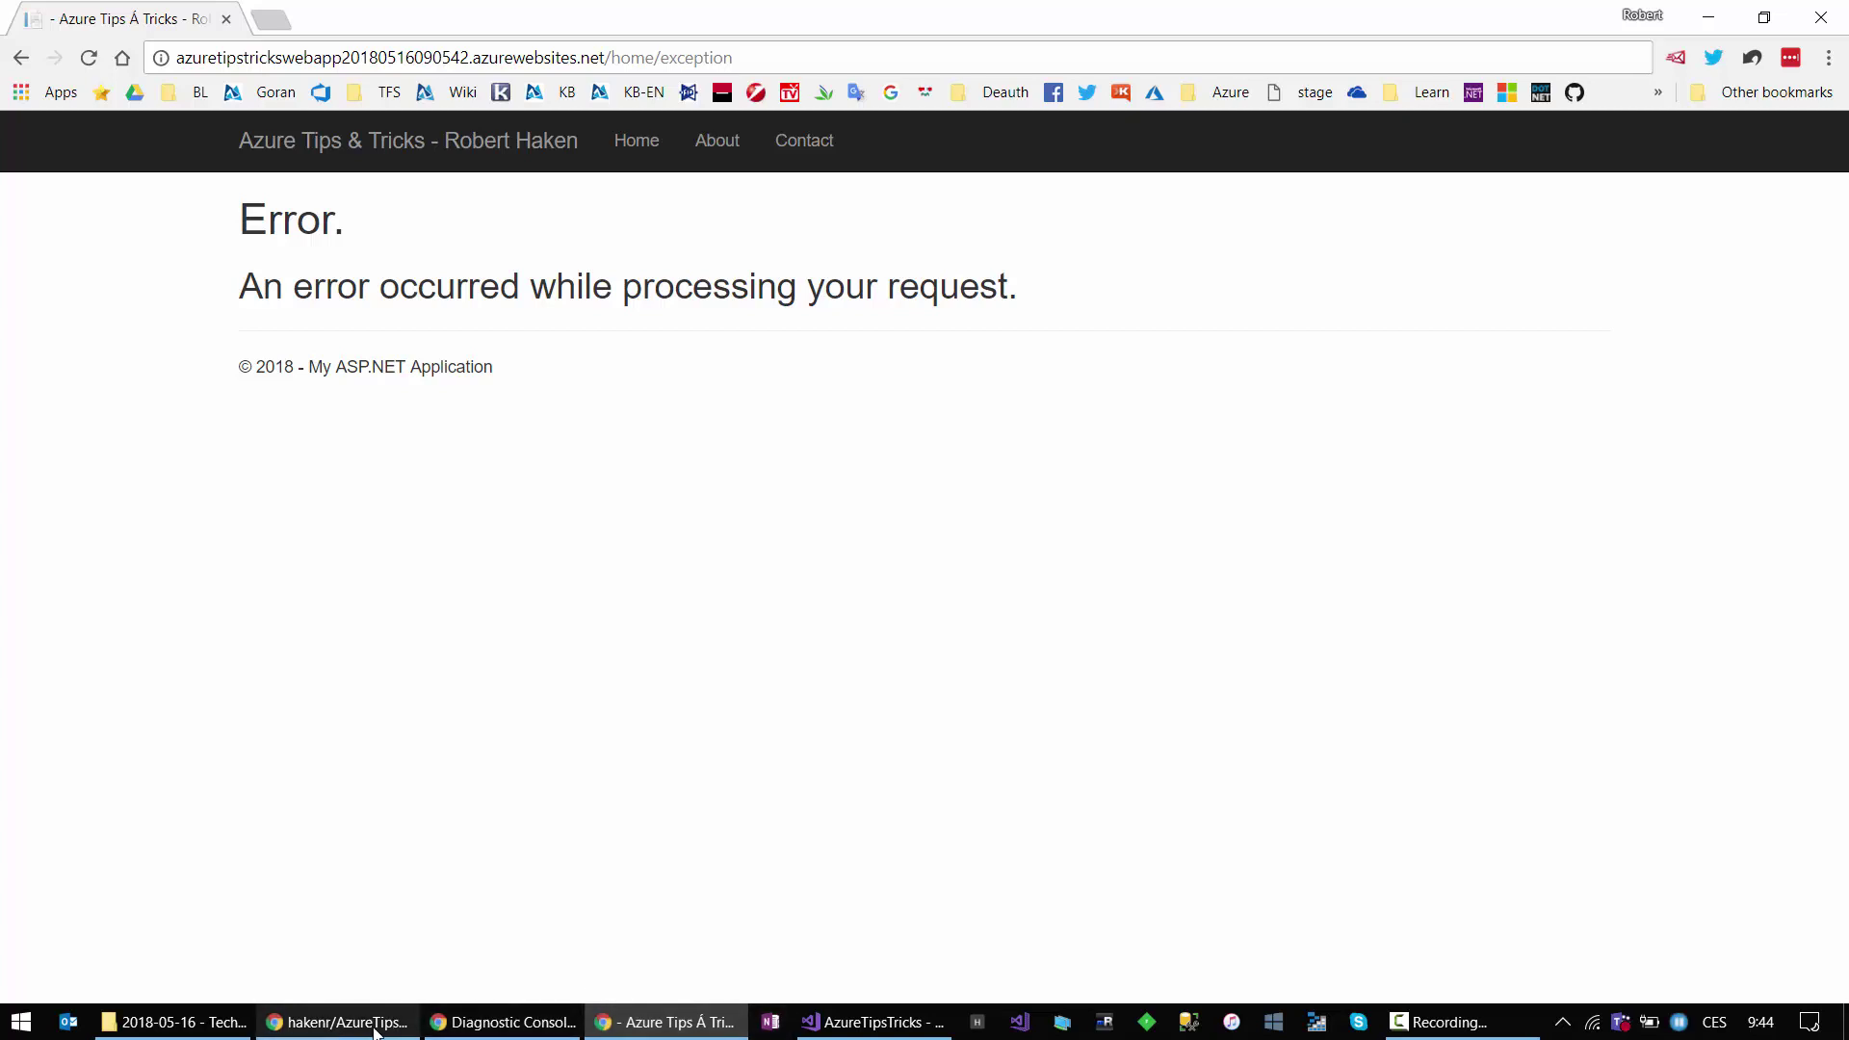
Step: Back in the Kudu console, view ErrorPage000001.htm from the DetailedErrors folder and close it
{"action": "left_click", "coordinate": [484, 1023]}
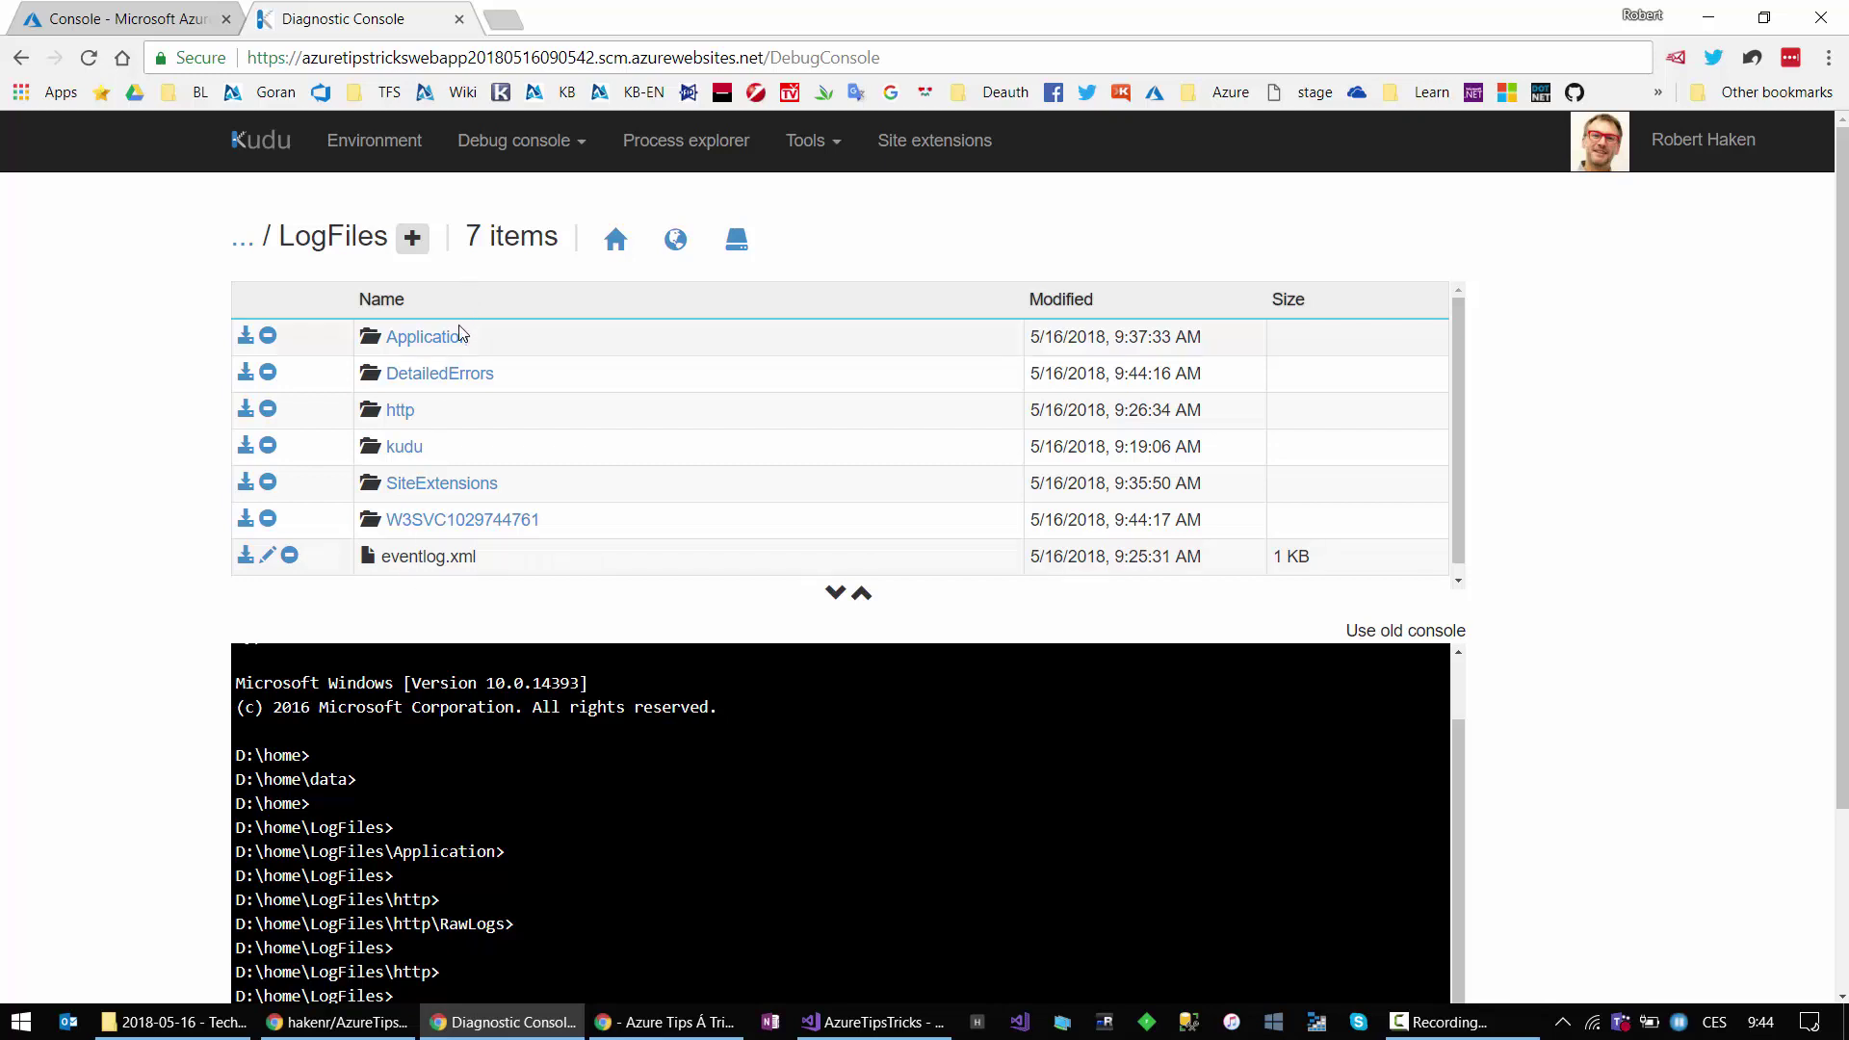
{"action": "left_click", "coordinate": [438, 377]}
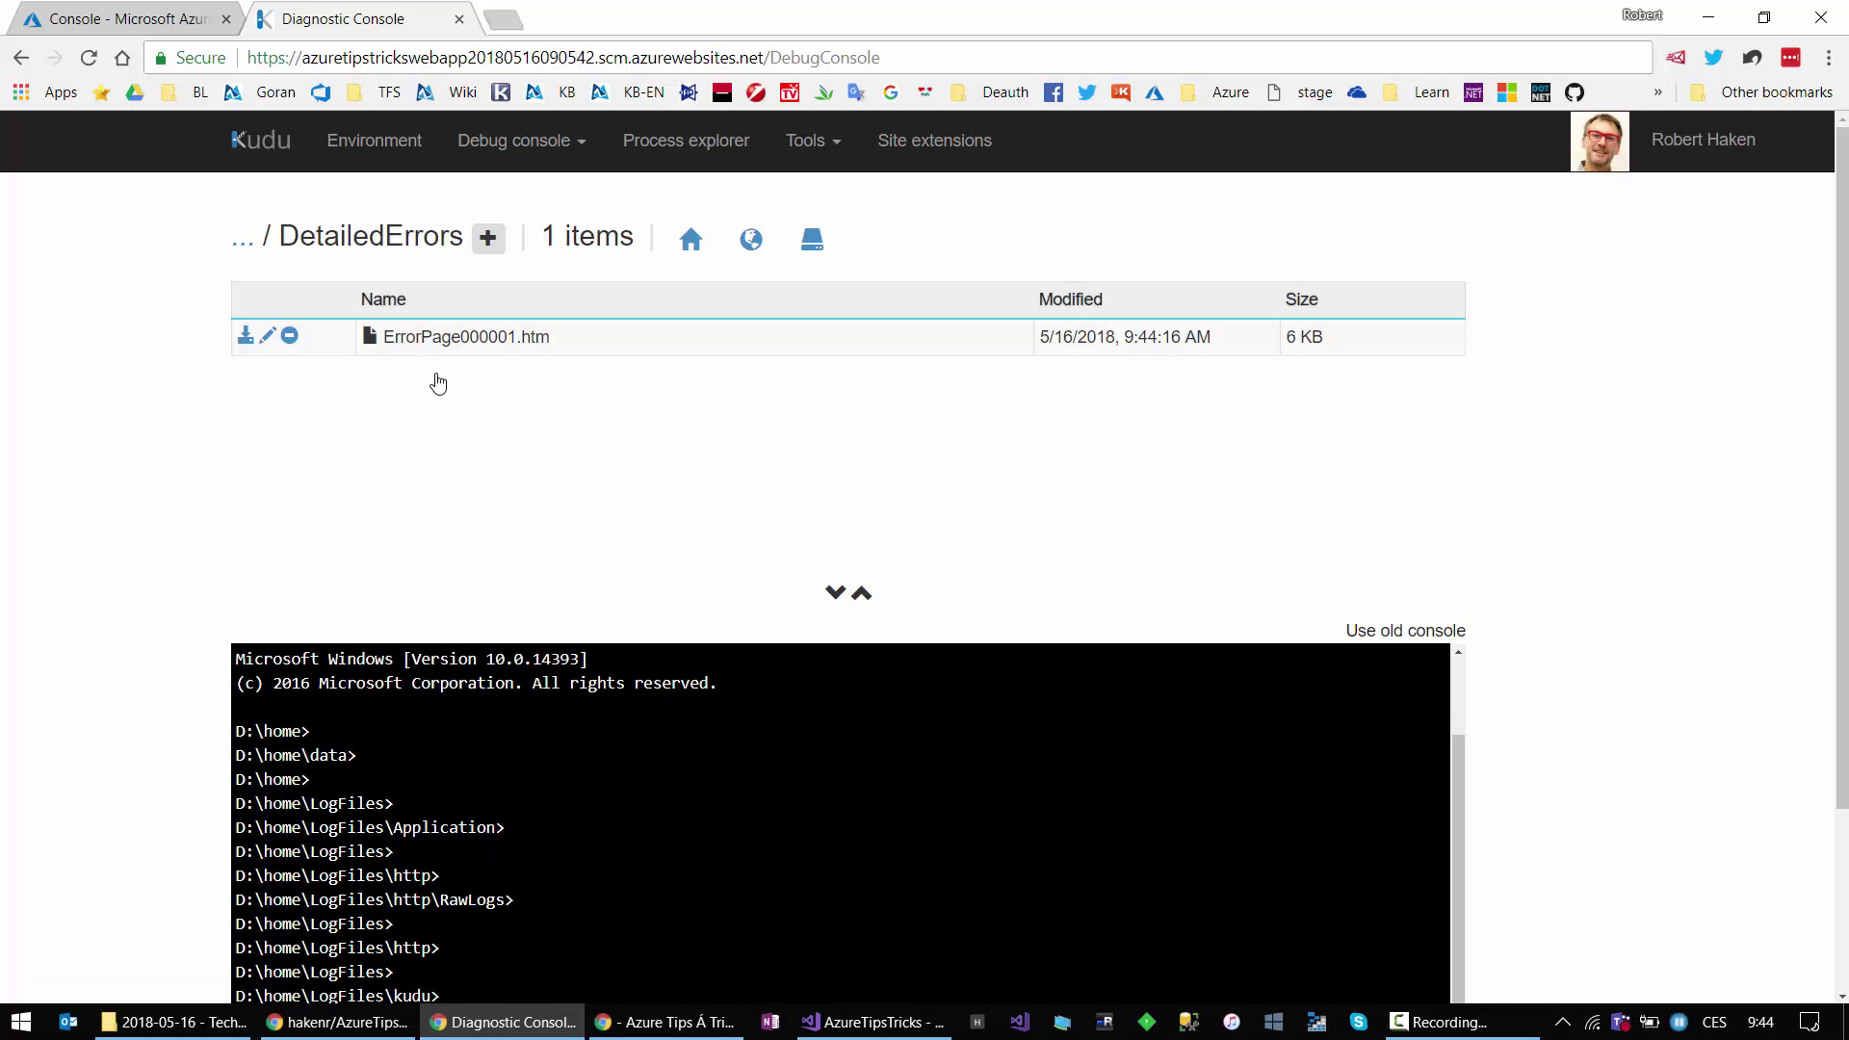
{"action": "left_click", "coordinate": [246, 337]}
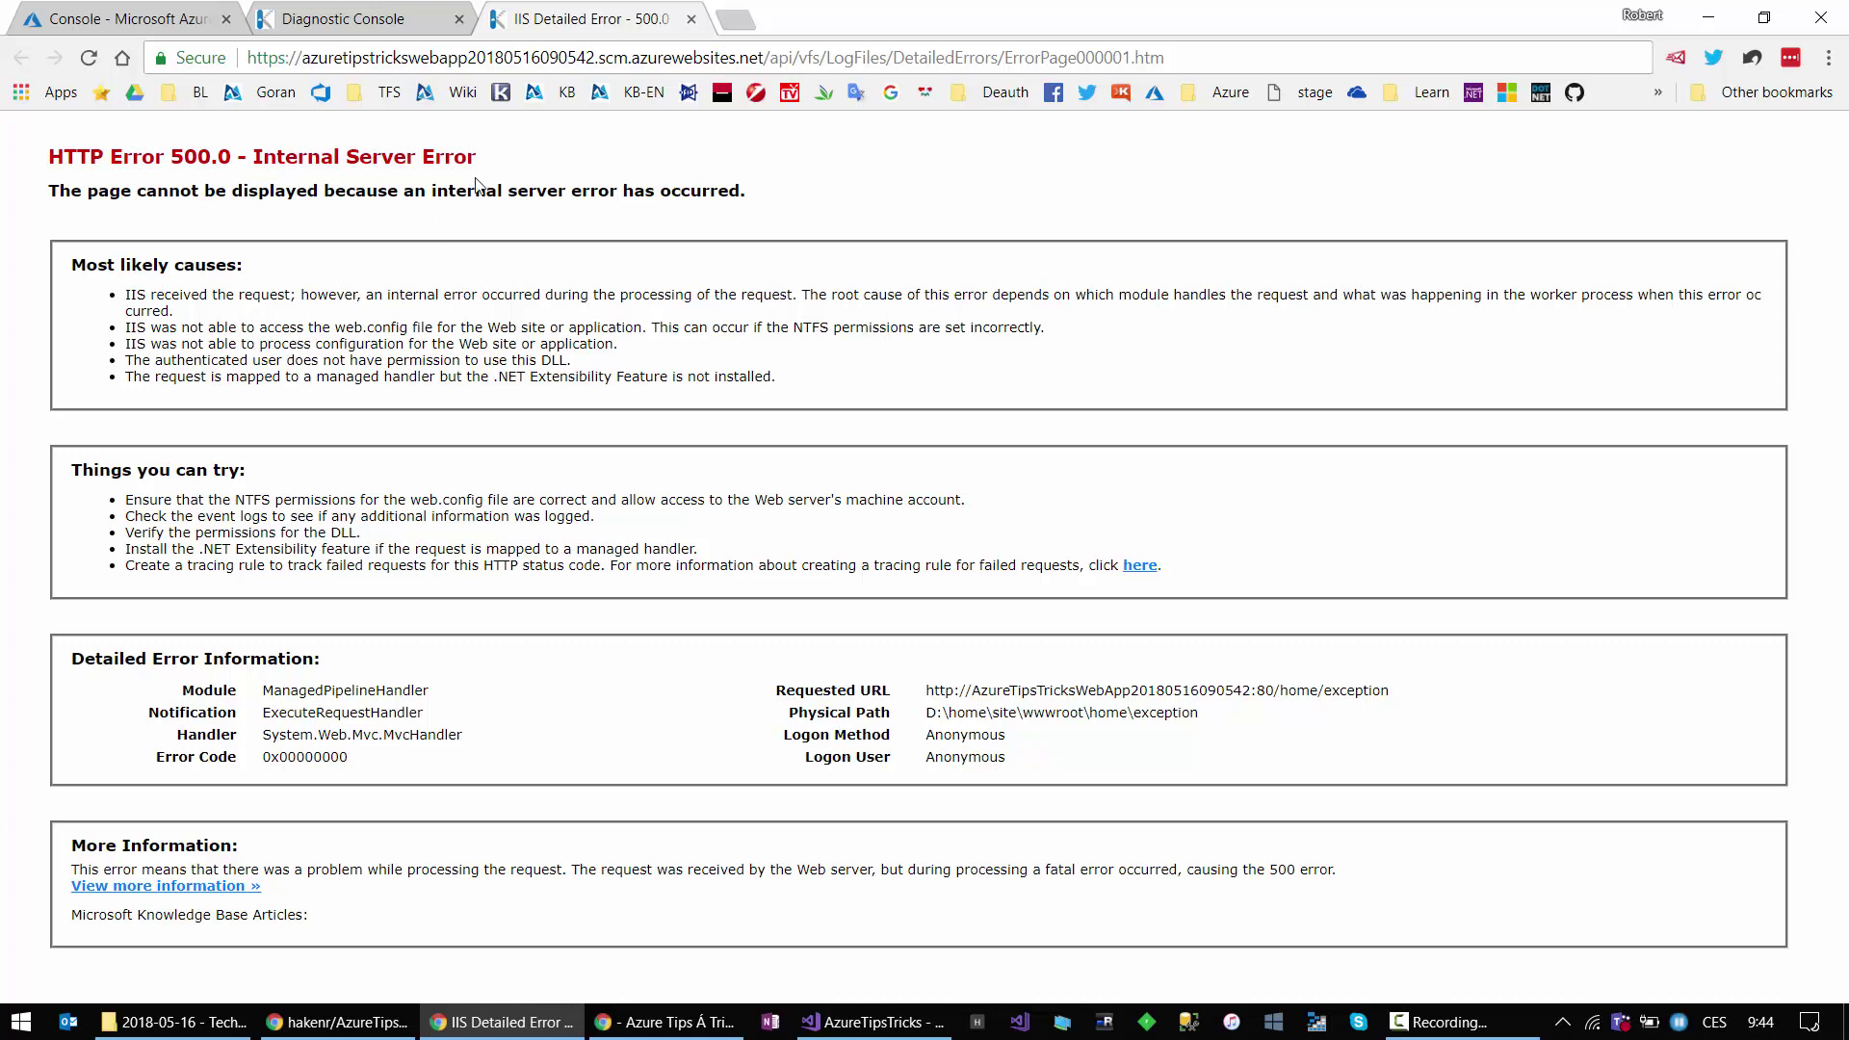
{"action": "left_click", "coordinate": [690, 19]}
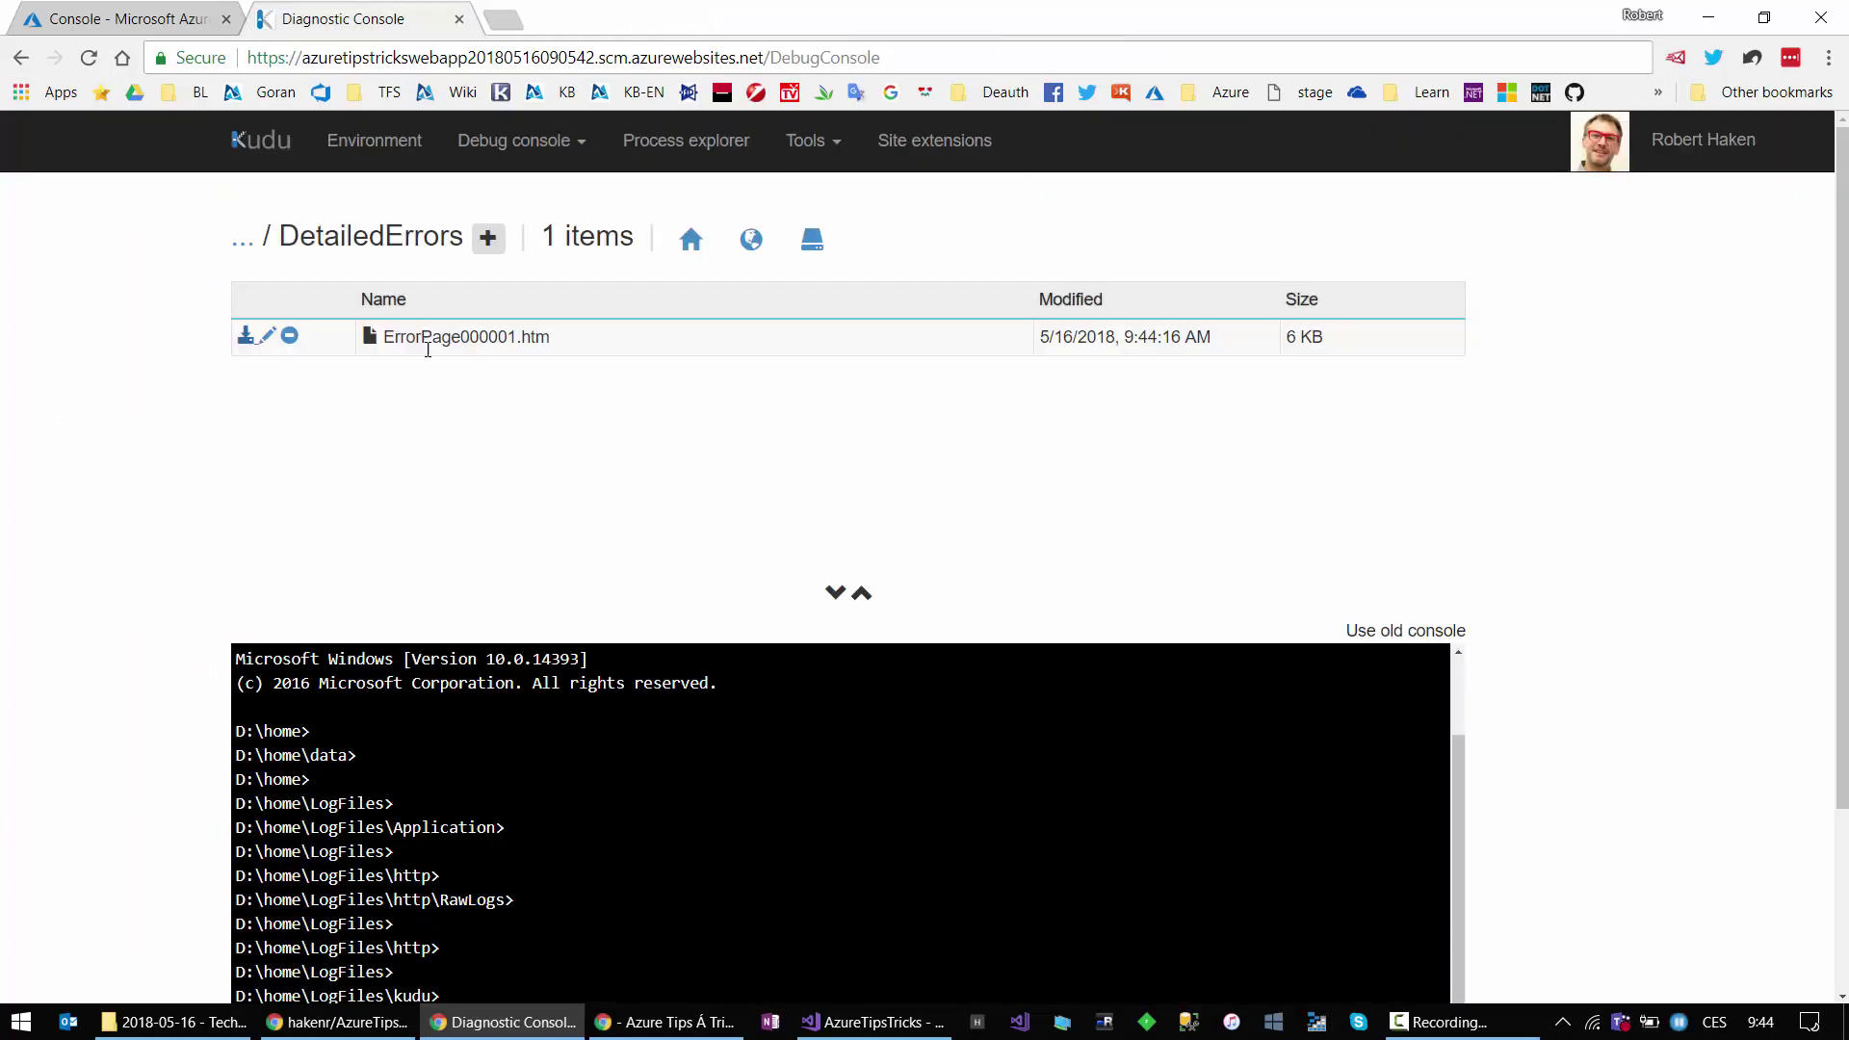
{"action": "left_click", "coordinate": [241, 249]}
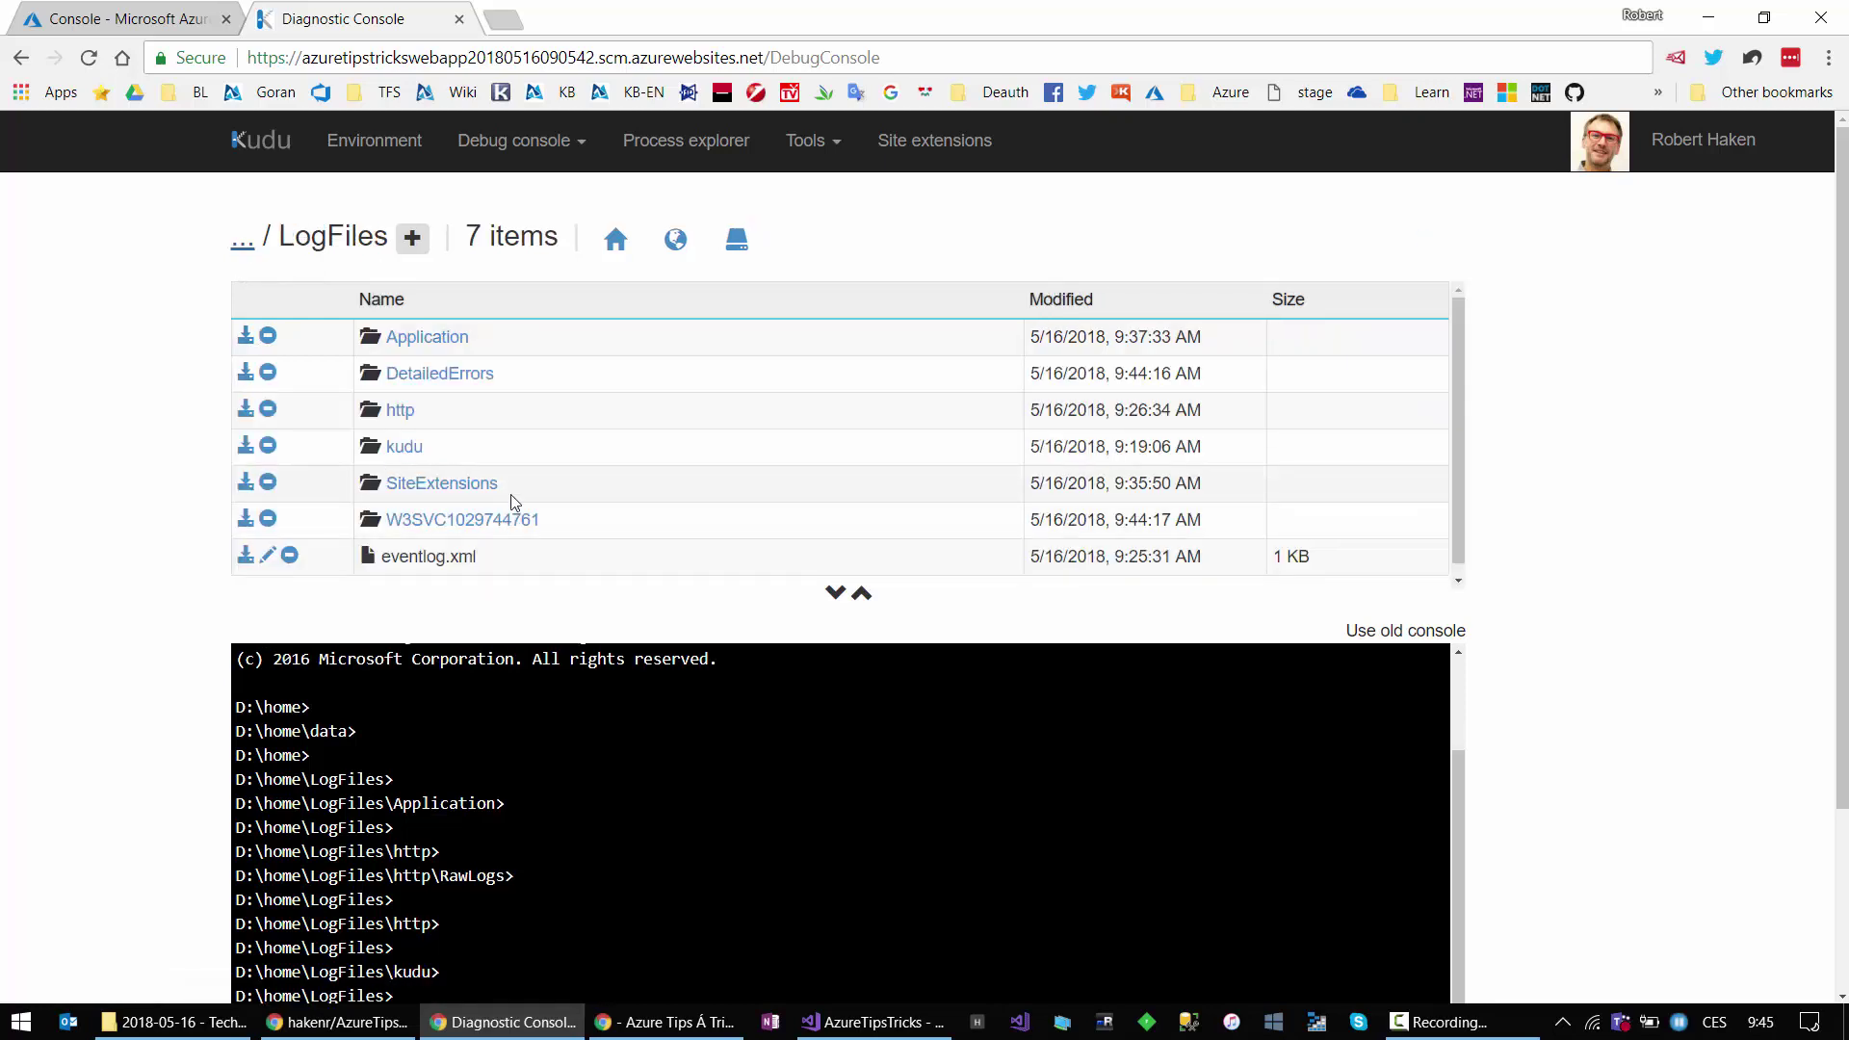
{"action": "left_click", "coordinate": [409, 525]}
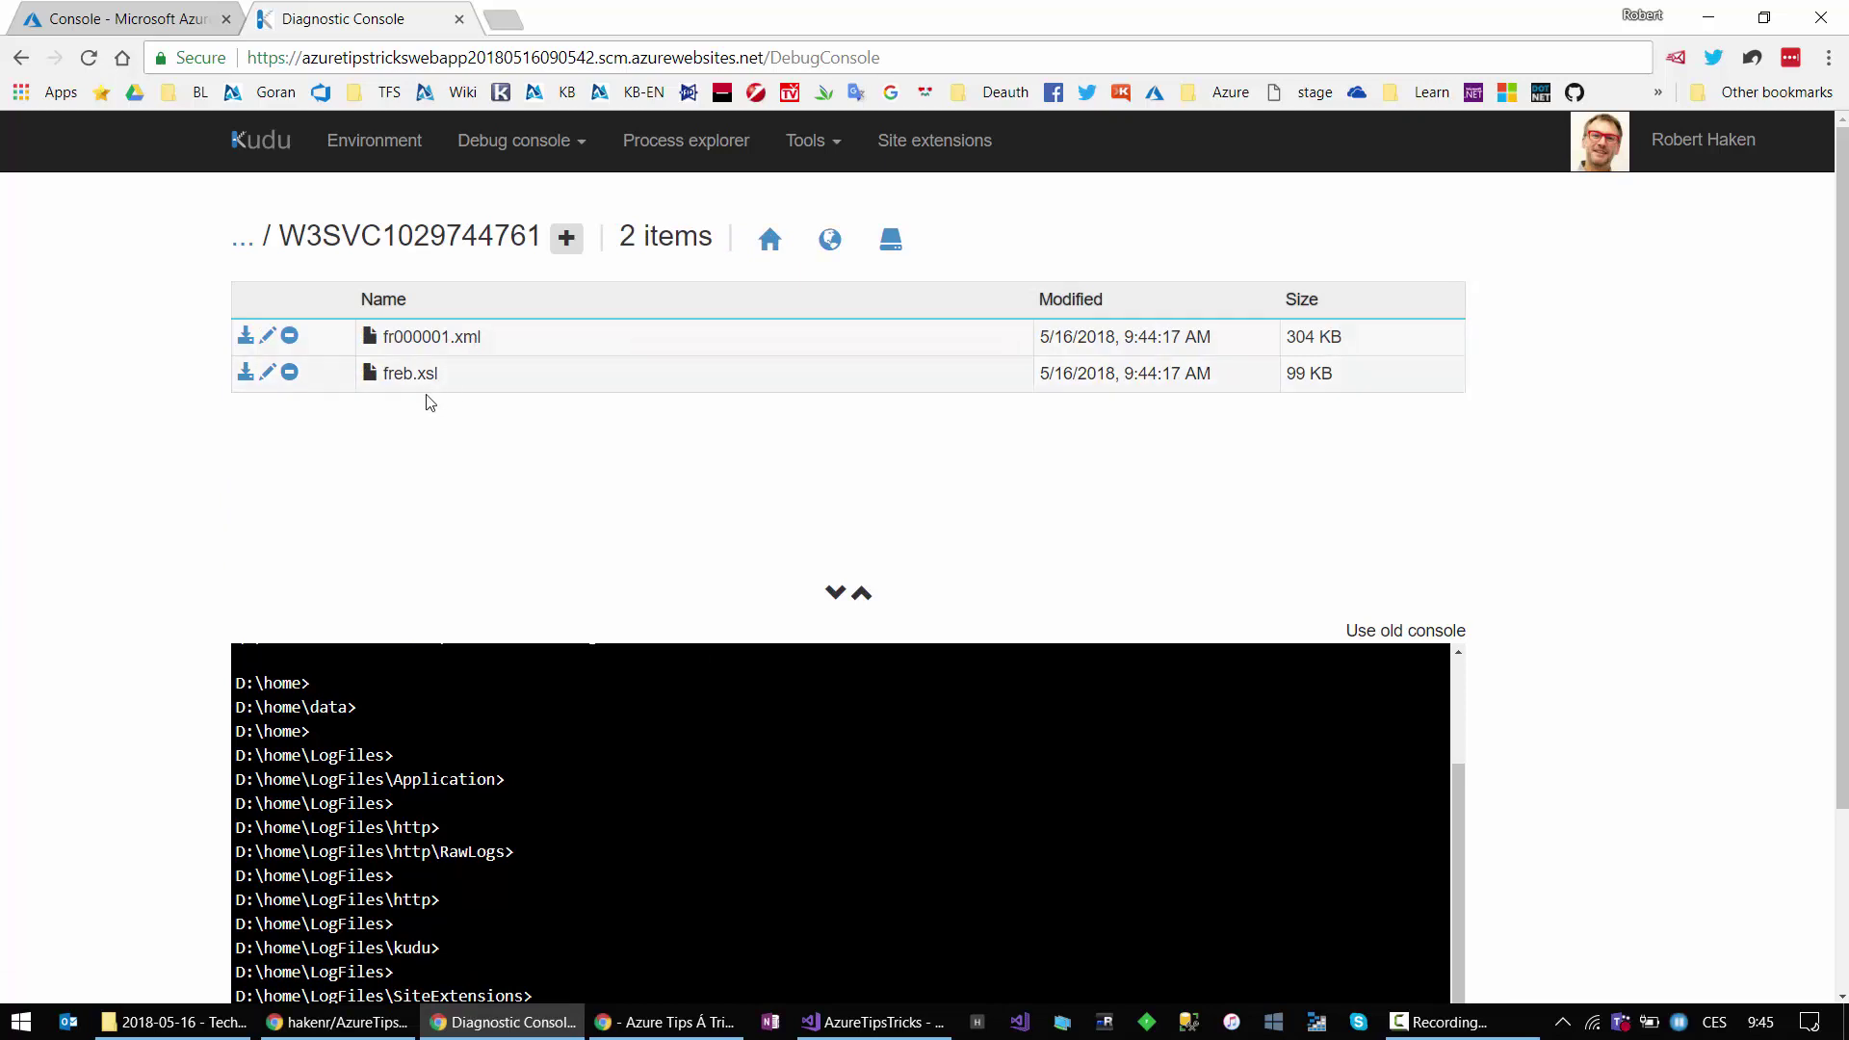
{"action": "left_click", "coordinate": [246, 335]}
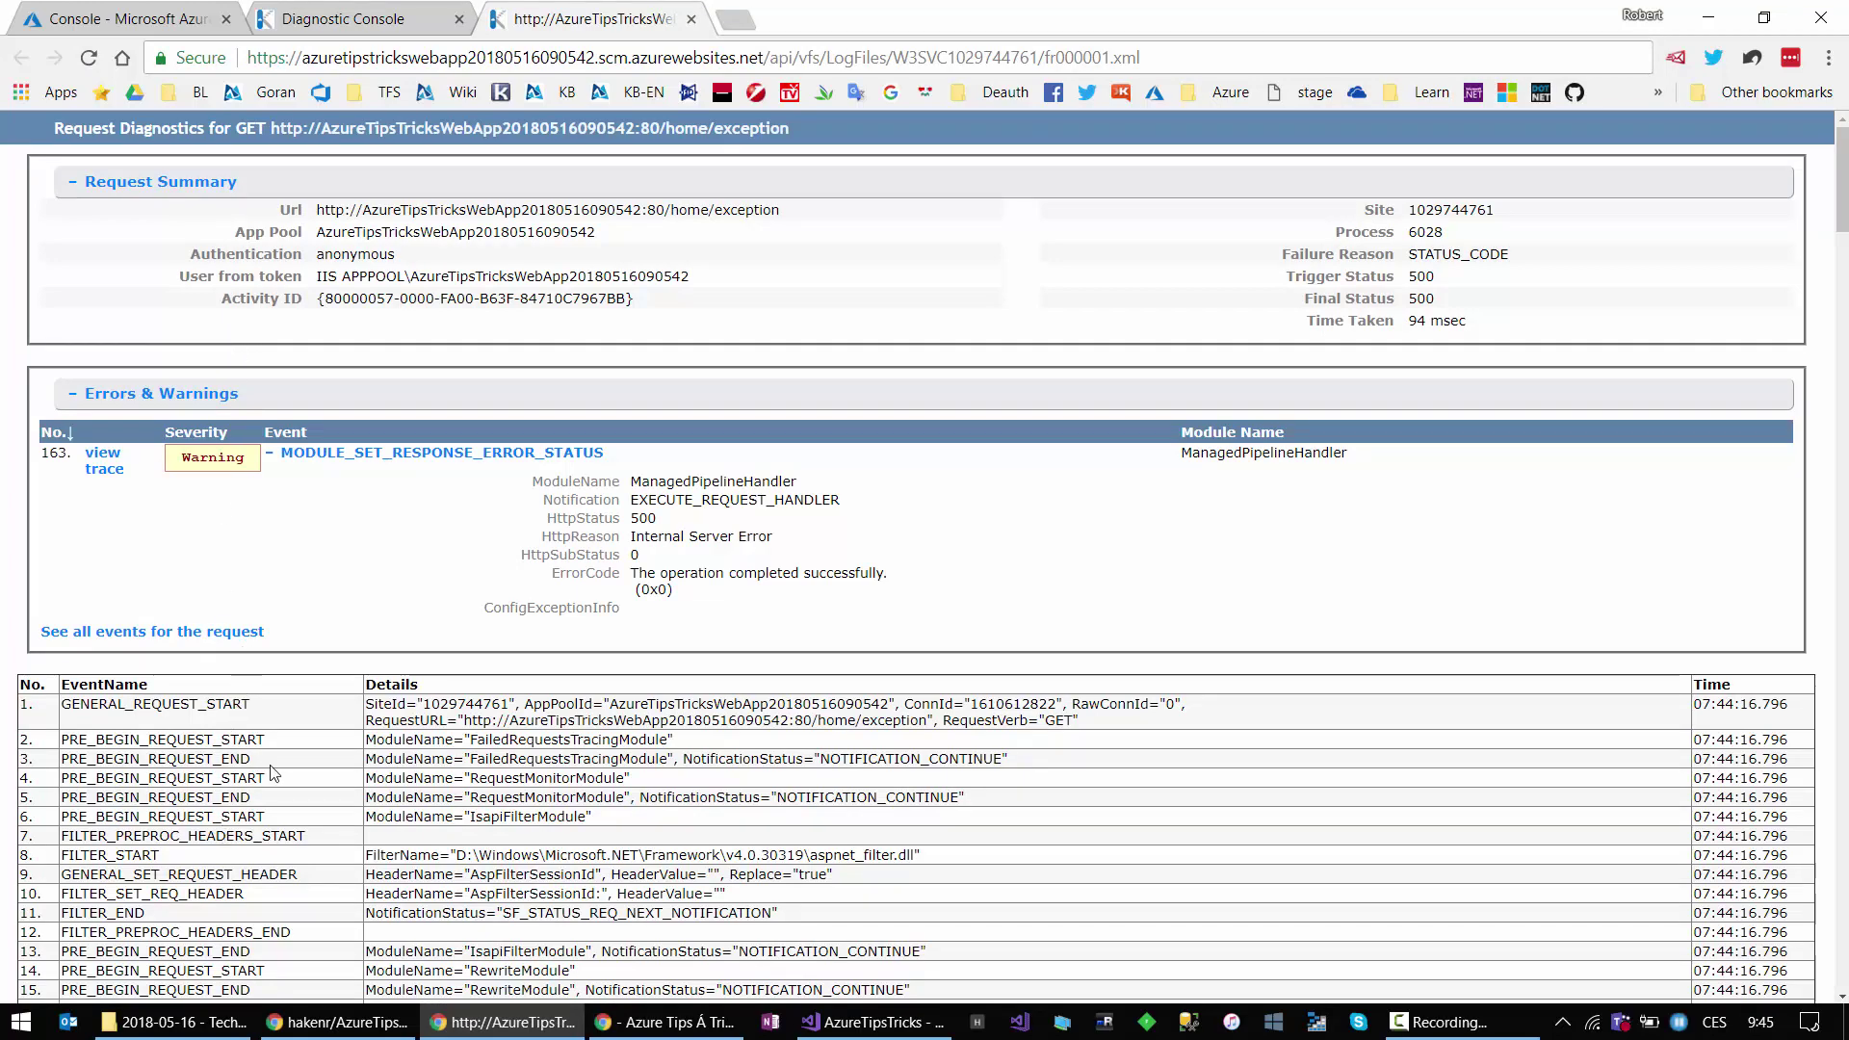
{"action": "scroll", "coordinate": [472, 366], "scroll_direction": "down", "scroll_amount": 1}
{"action": "scroll", "coordinate": [416, 154], "scroll_direction": "up", "scroll_amount": 1}
{"action": "mouse_move", "coordinate": [1408, 278]}
{"action": "left_mouse_down"}
{"action": "mouse_move", "coordinate": [1348, 298]}
{"action": "mouse_move", "coordinate": [1348, 278]}
{"action": "mouse_move", "coordinate": [1435, 277]}
{"action": "left_mouse_up"}
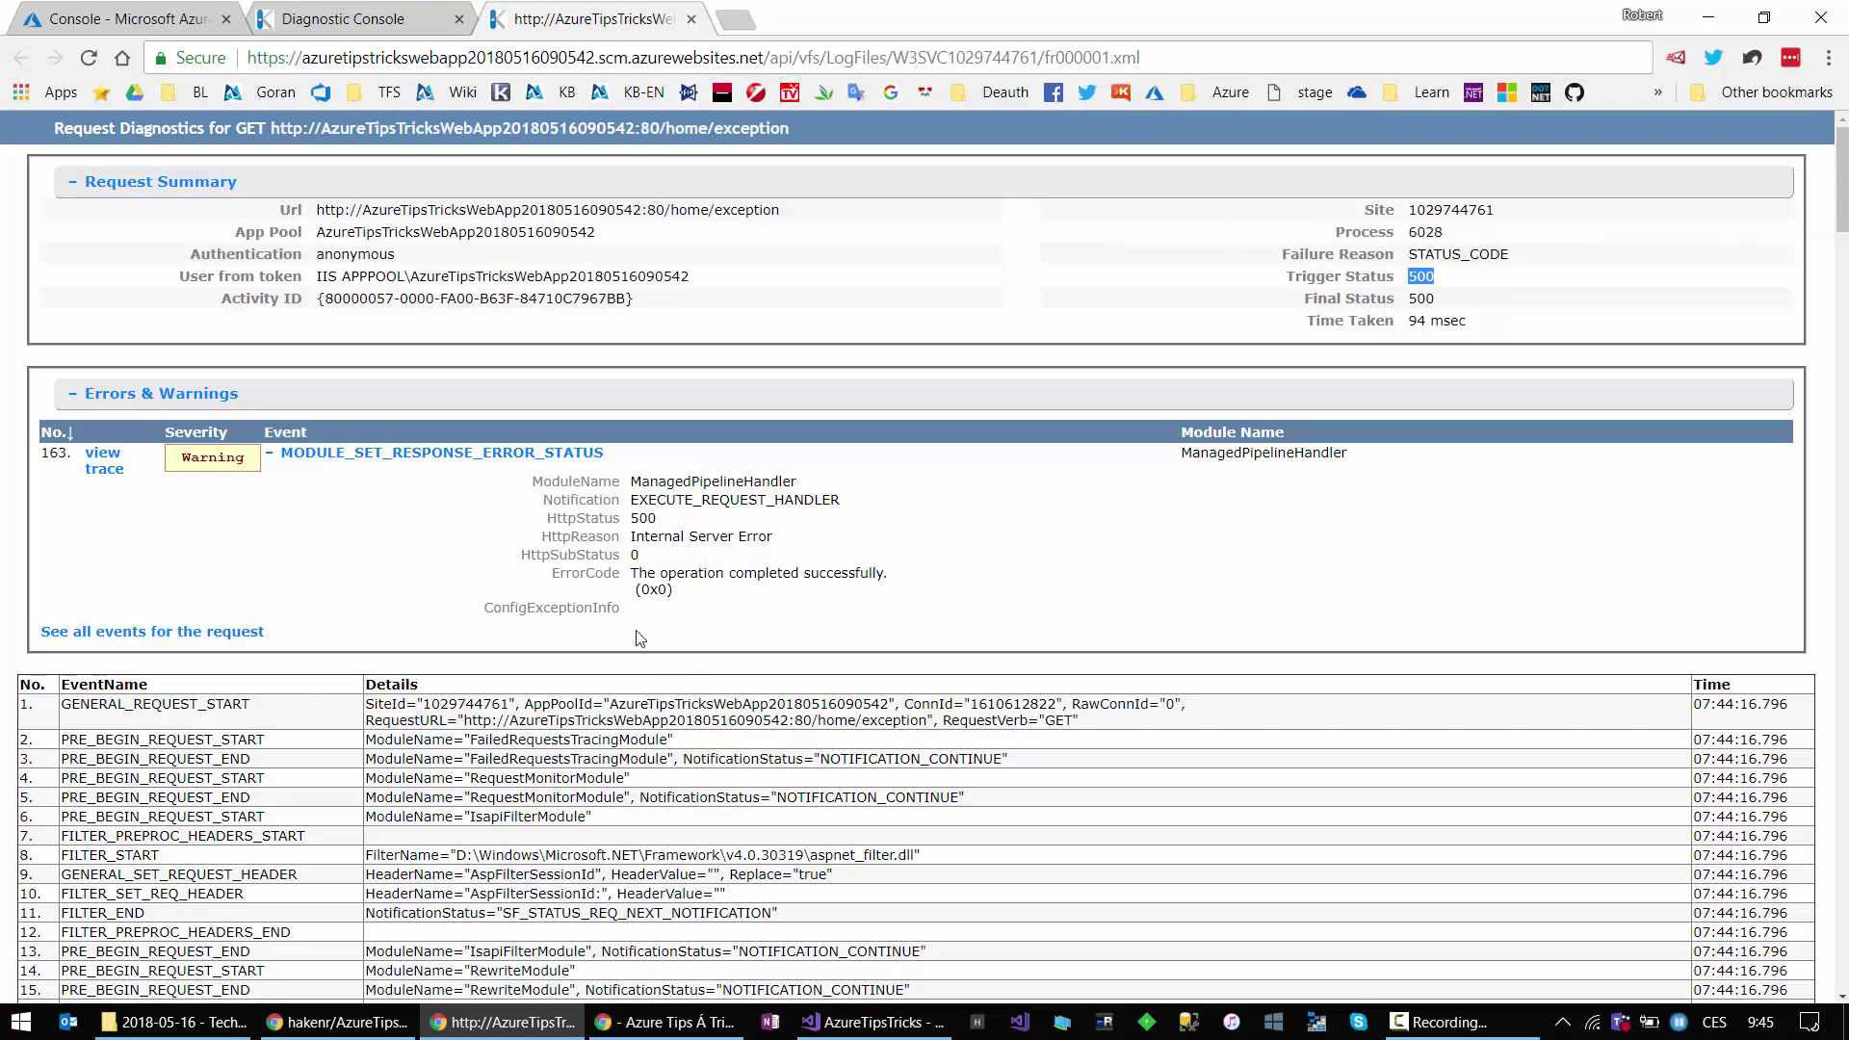
Step: Examine the request's event trace from the first modules and request headers through the response body, and close the trace
{"action": "scroll", "coordinate": [595, 864], "scroll_direction": "down", "scroll_amount": 4}
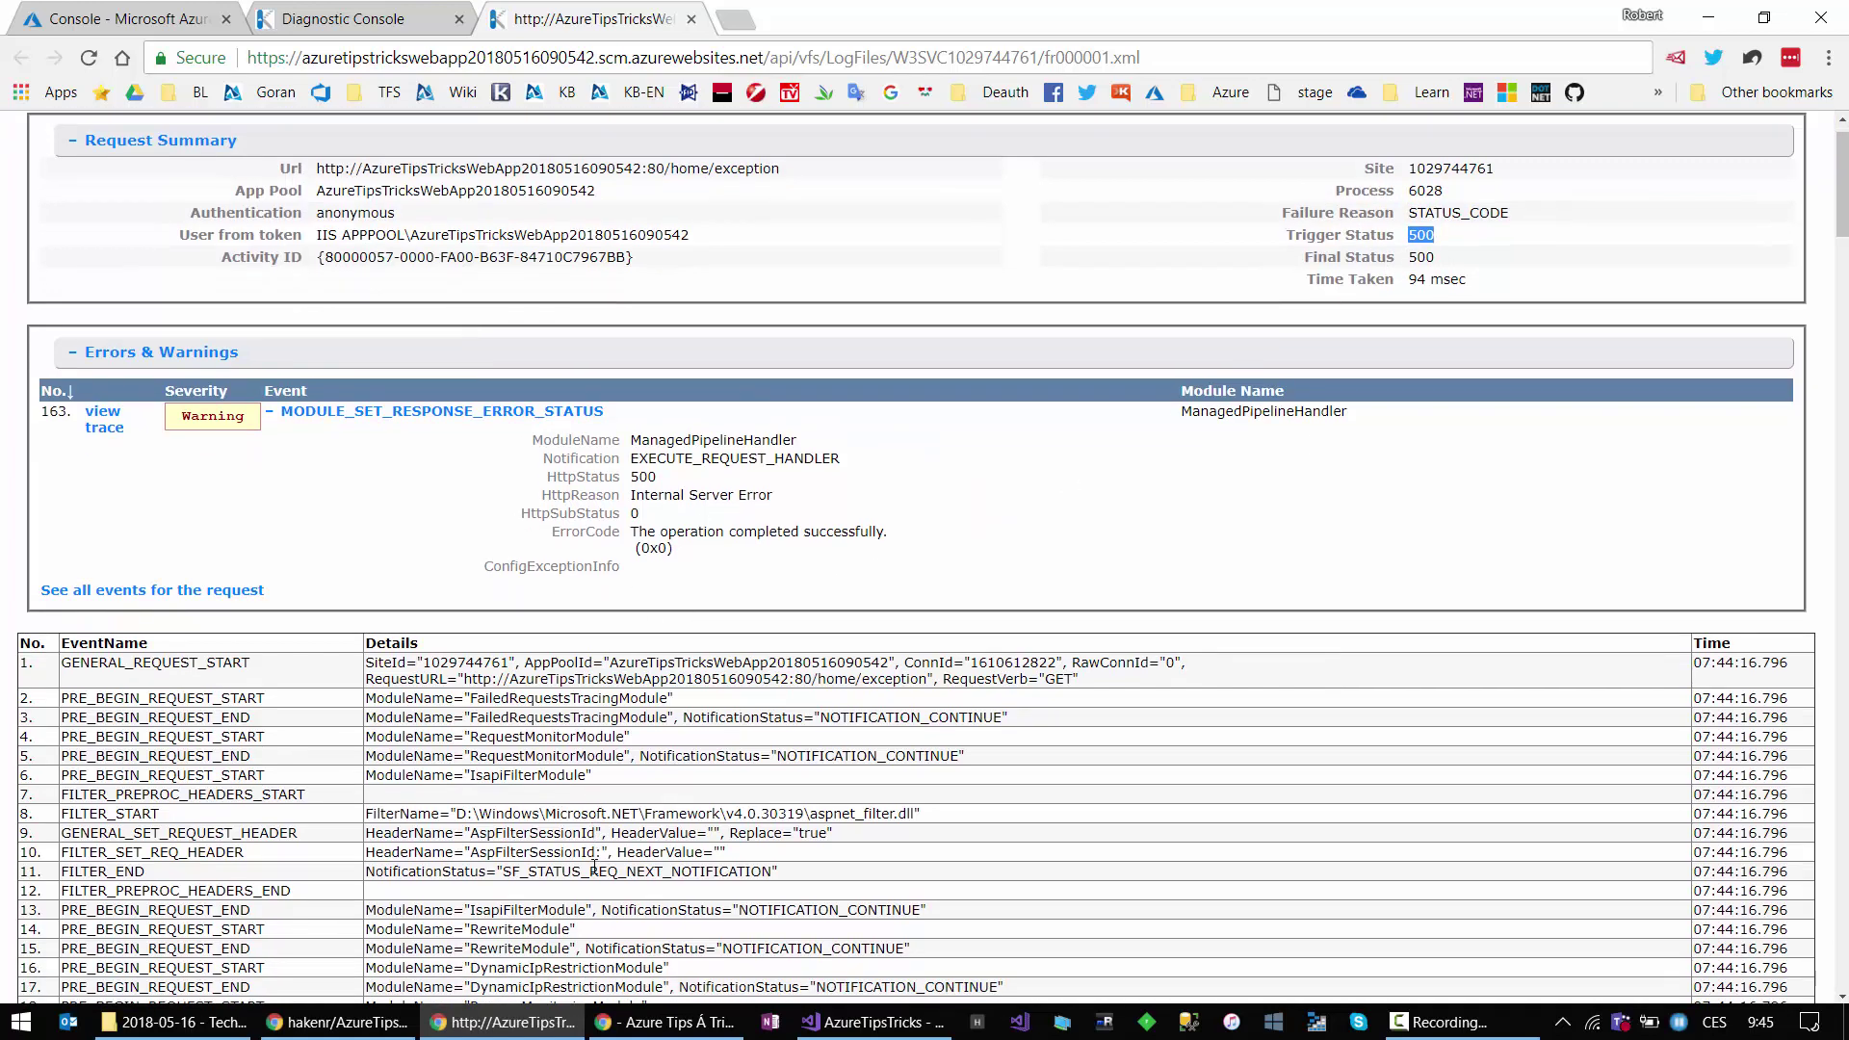
{"action": "scroll", "coordinate": [371, 695], "scroll_direction": "down", "scroll_amount": 3}
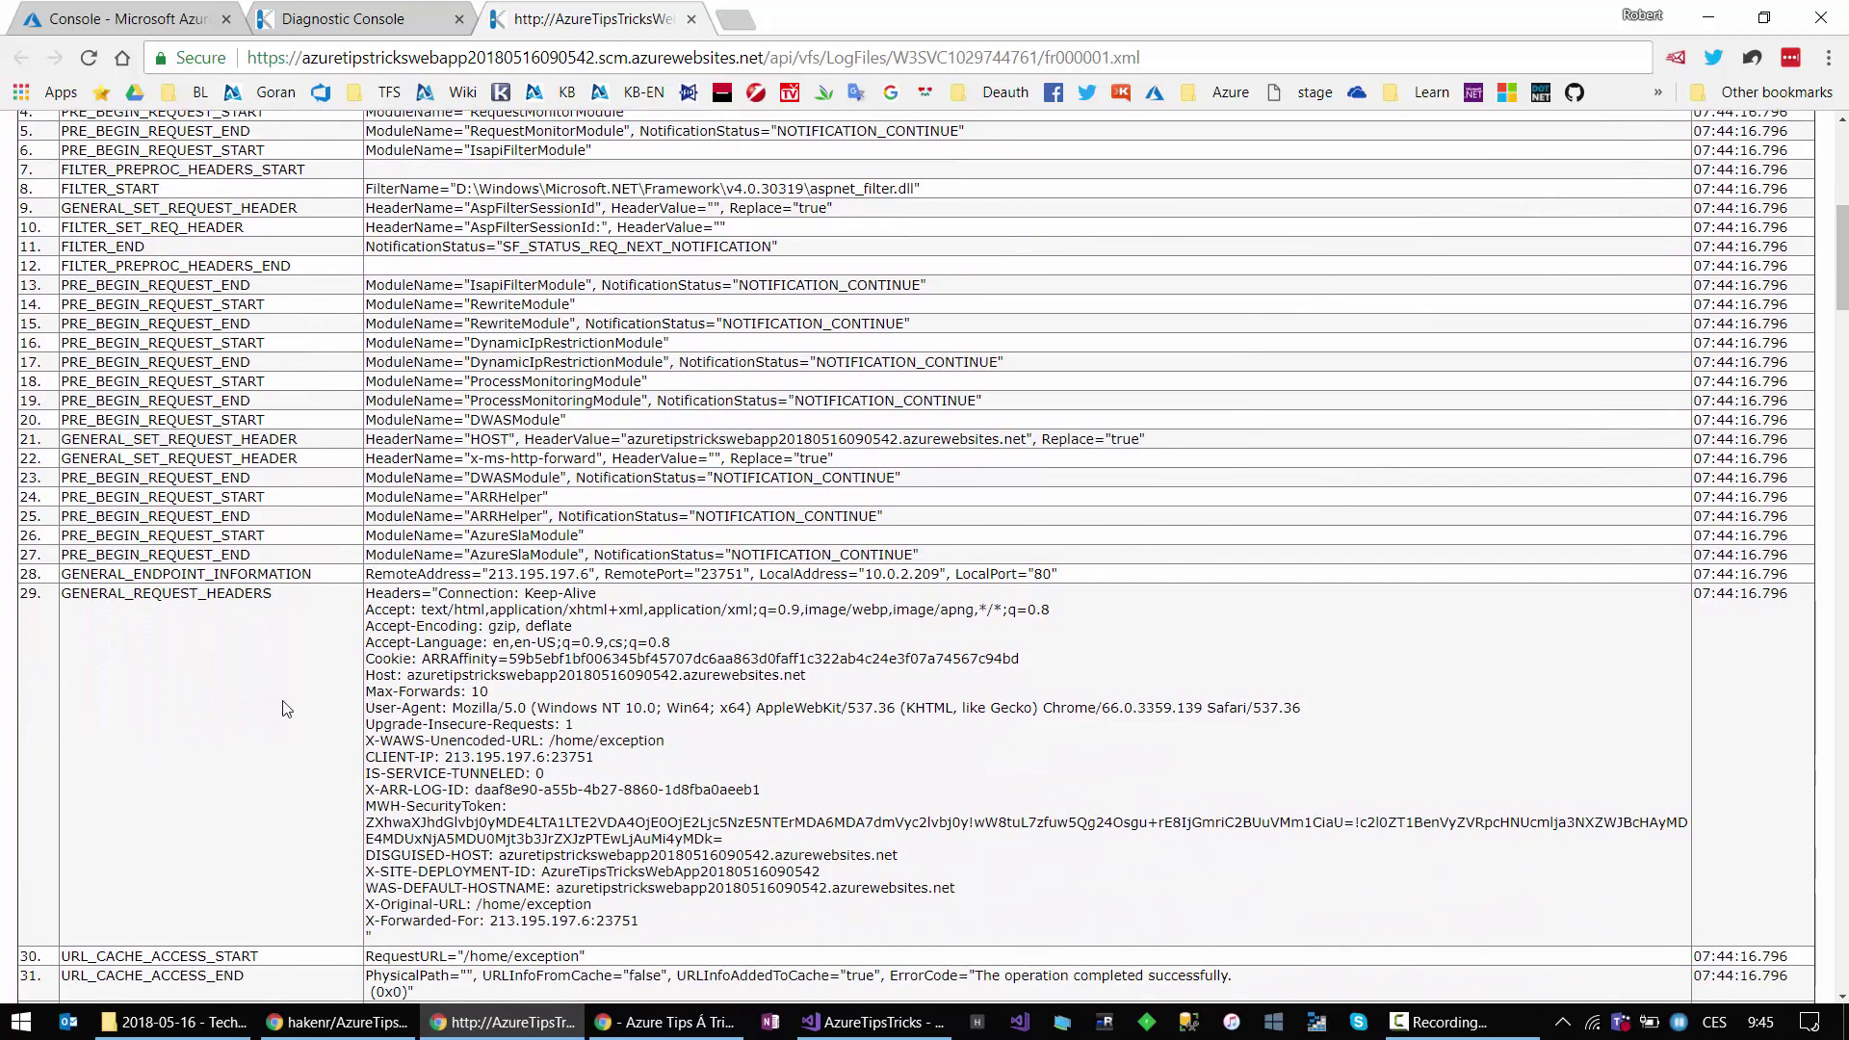
{"action": "scroll", "coordinate": [309, 781], "scroll_direction": "down", "scroll_amount": 4}
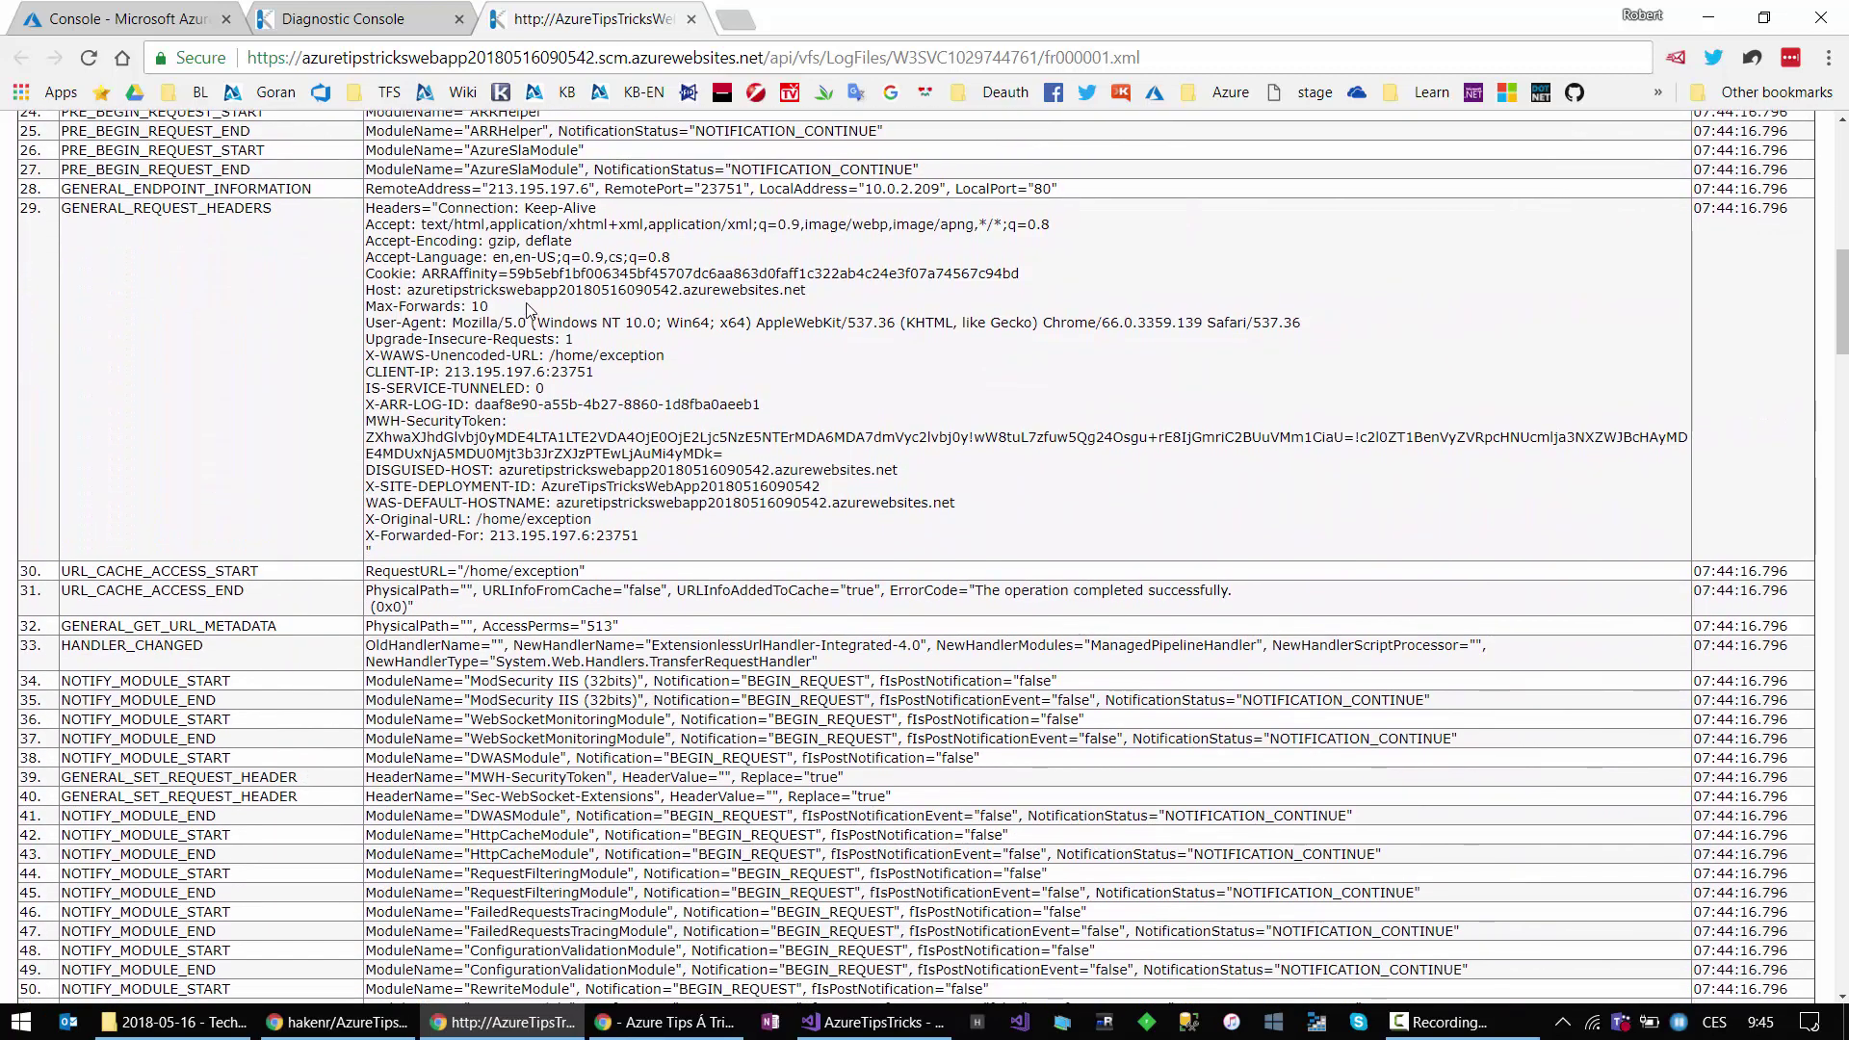
{"action": "scroll", "coordinate": [466, 744], "scroll_direction": "down", "scroll_amount": 13}
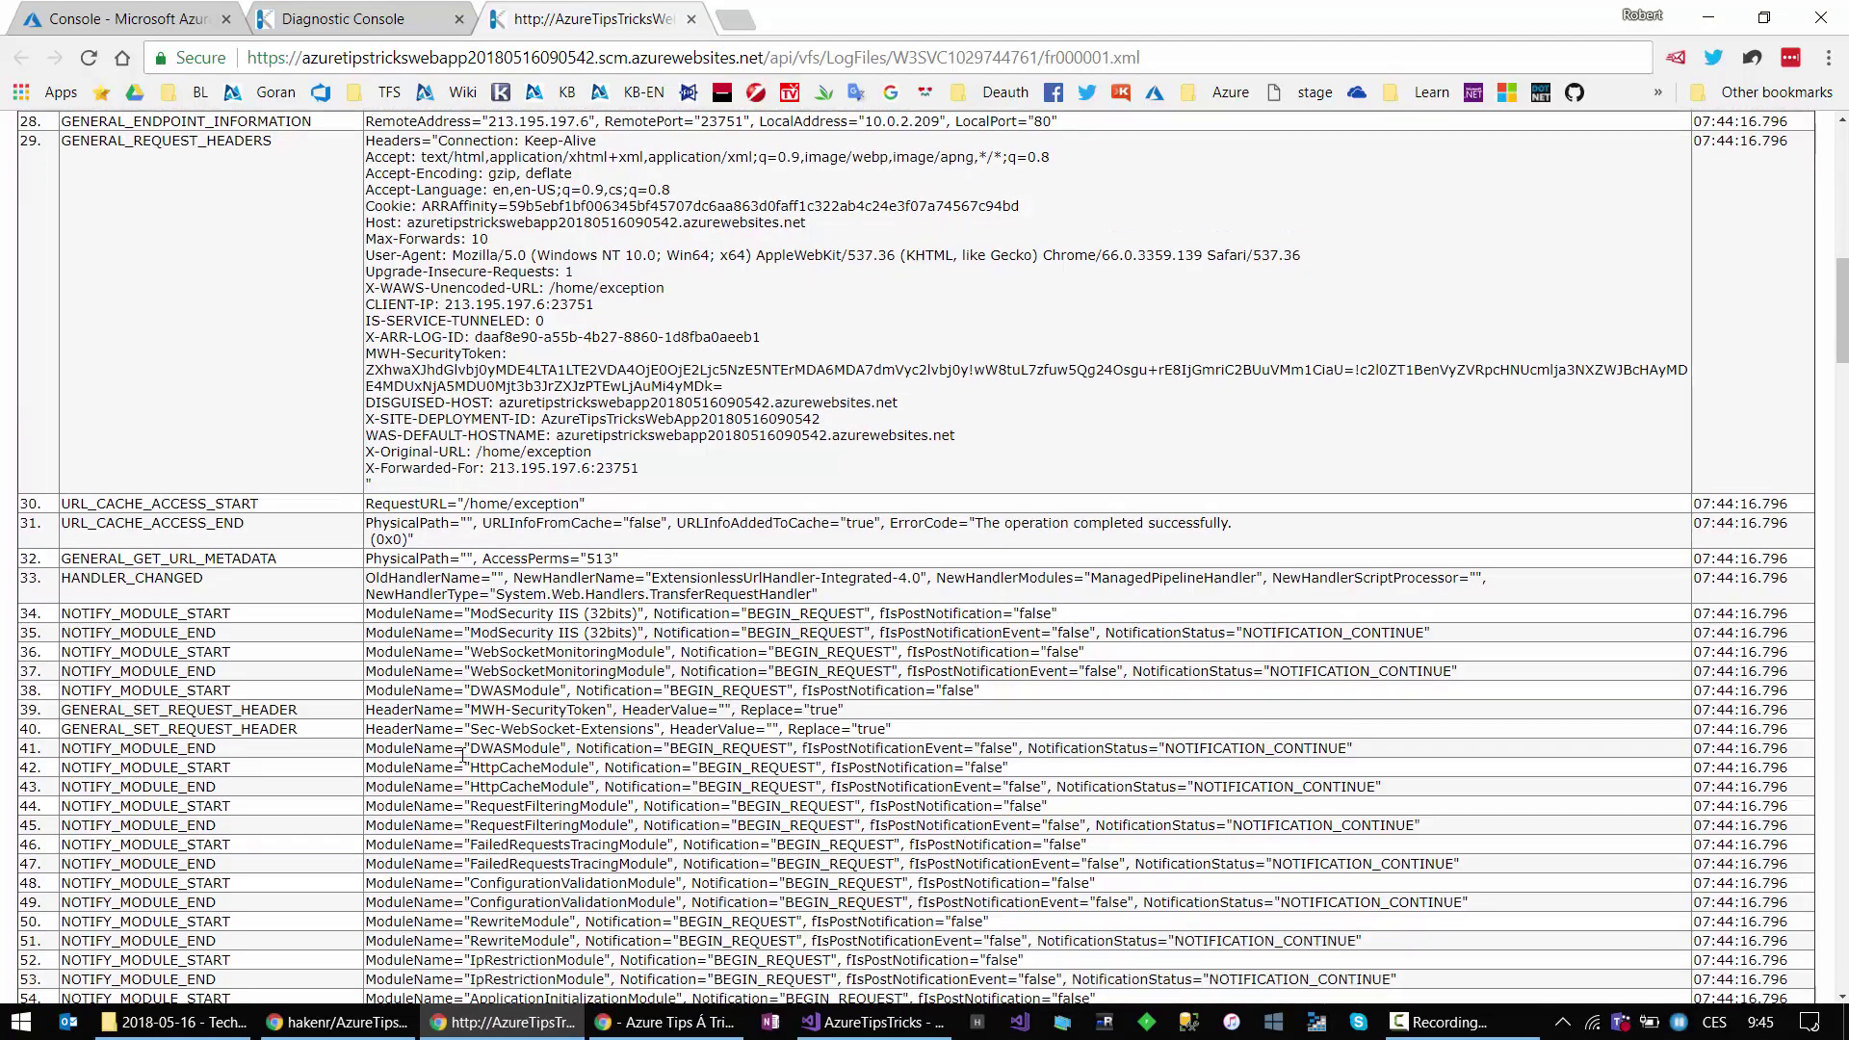
{"action": "scroll", "coordinate": [464, 757], "scroll_direction": "down", "scroll_amount": 20}
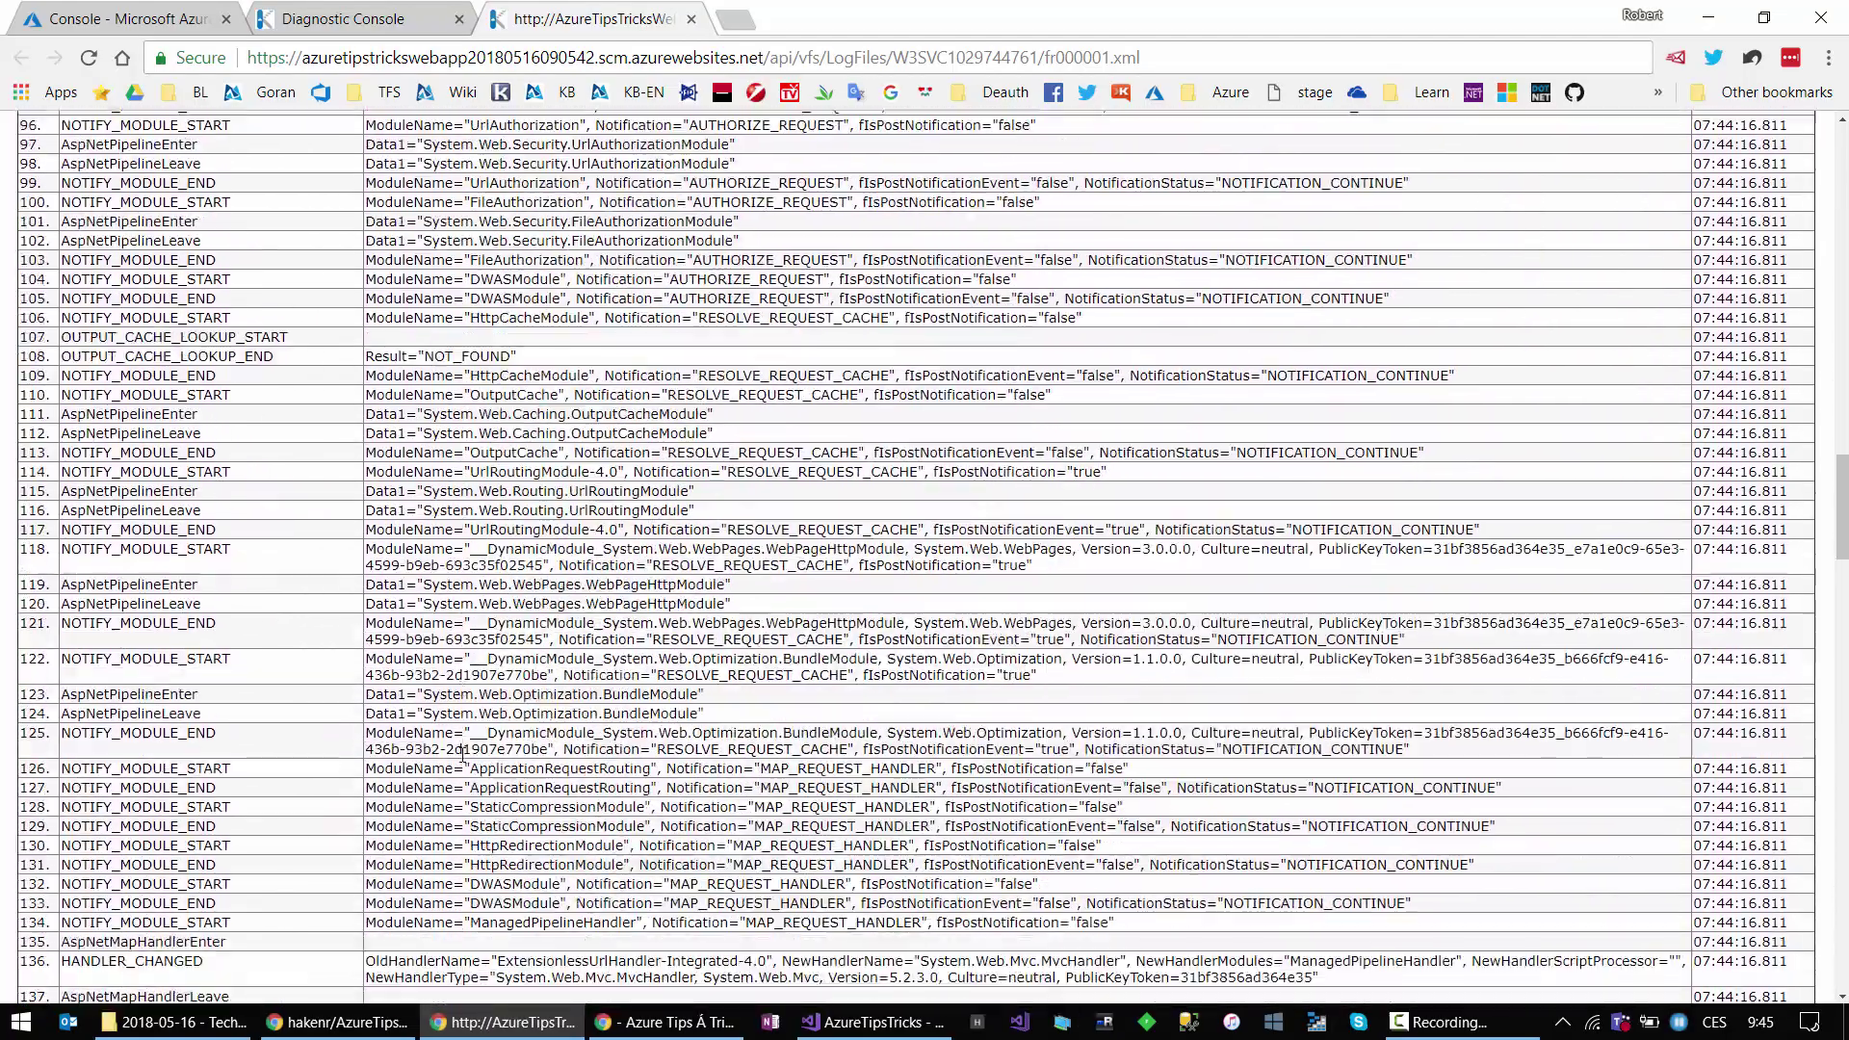
{"action": "scroll", "coordinate": [463, 763], "scroll_direction": "down", "scroll_amount": 7}
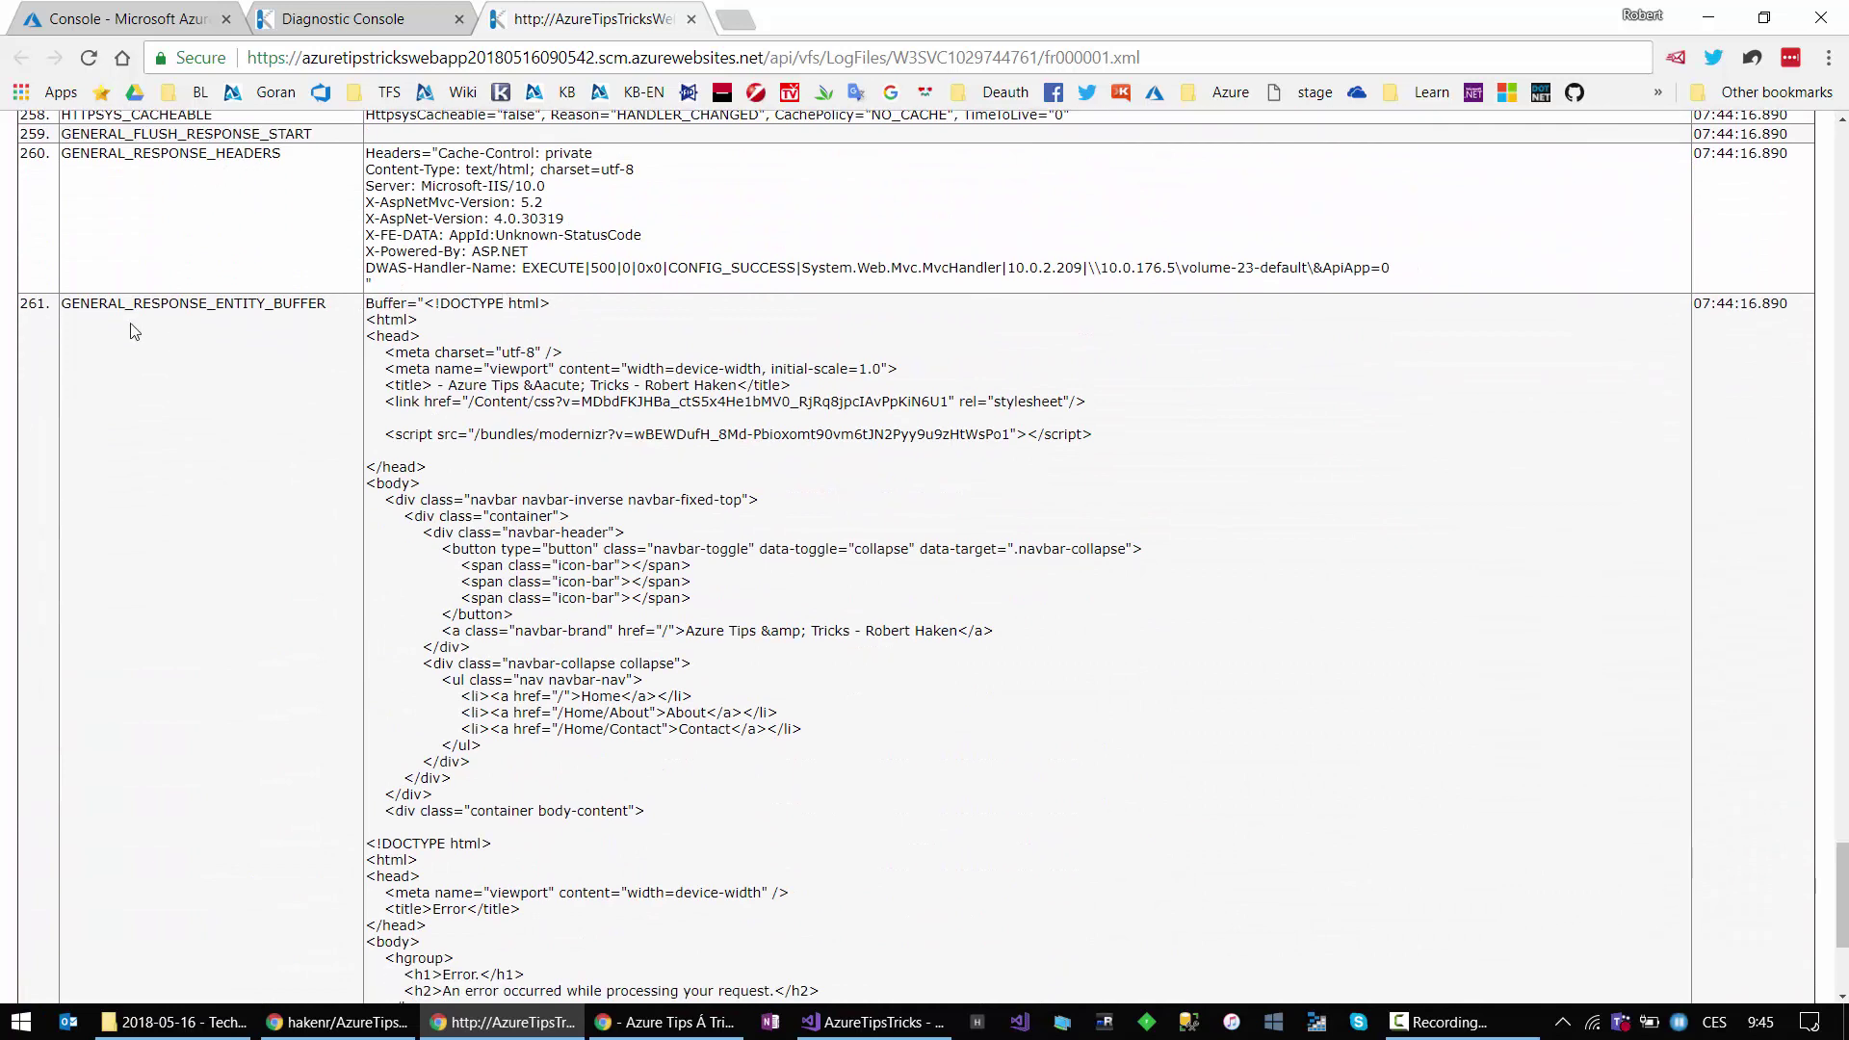
{"action": "scroll", "coordinate": [482, 807], "scroll_direction": "down", "scroll_amount": 4}
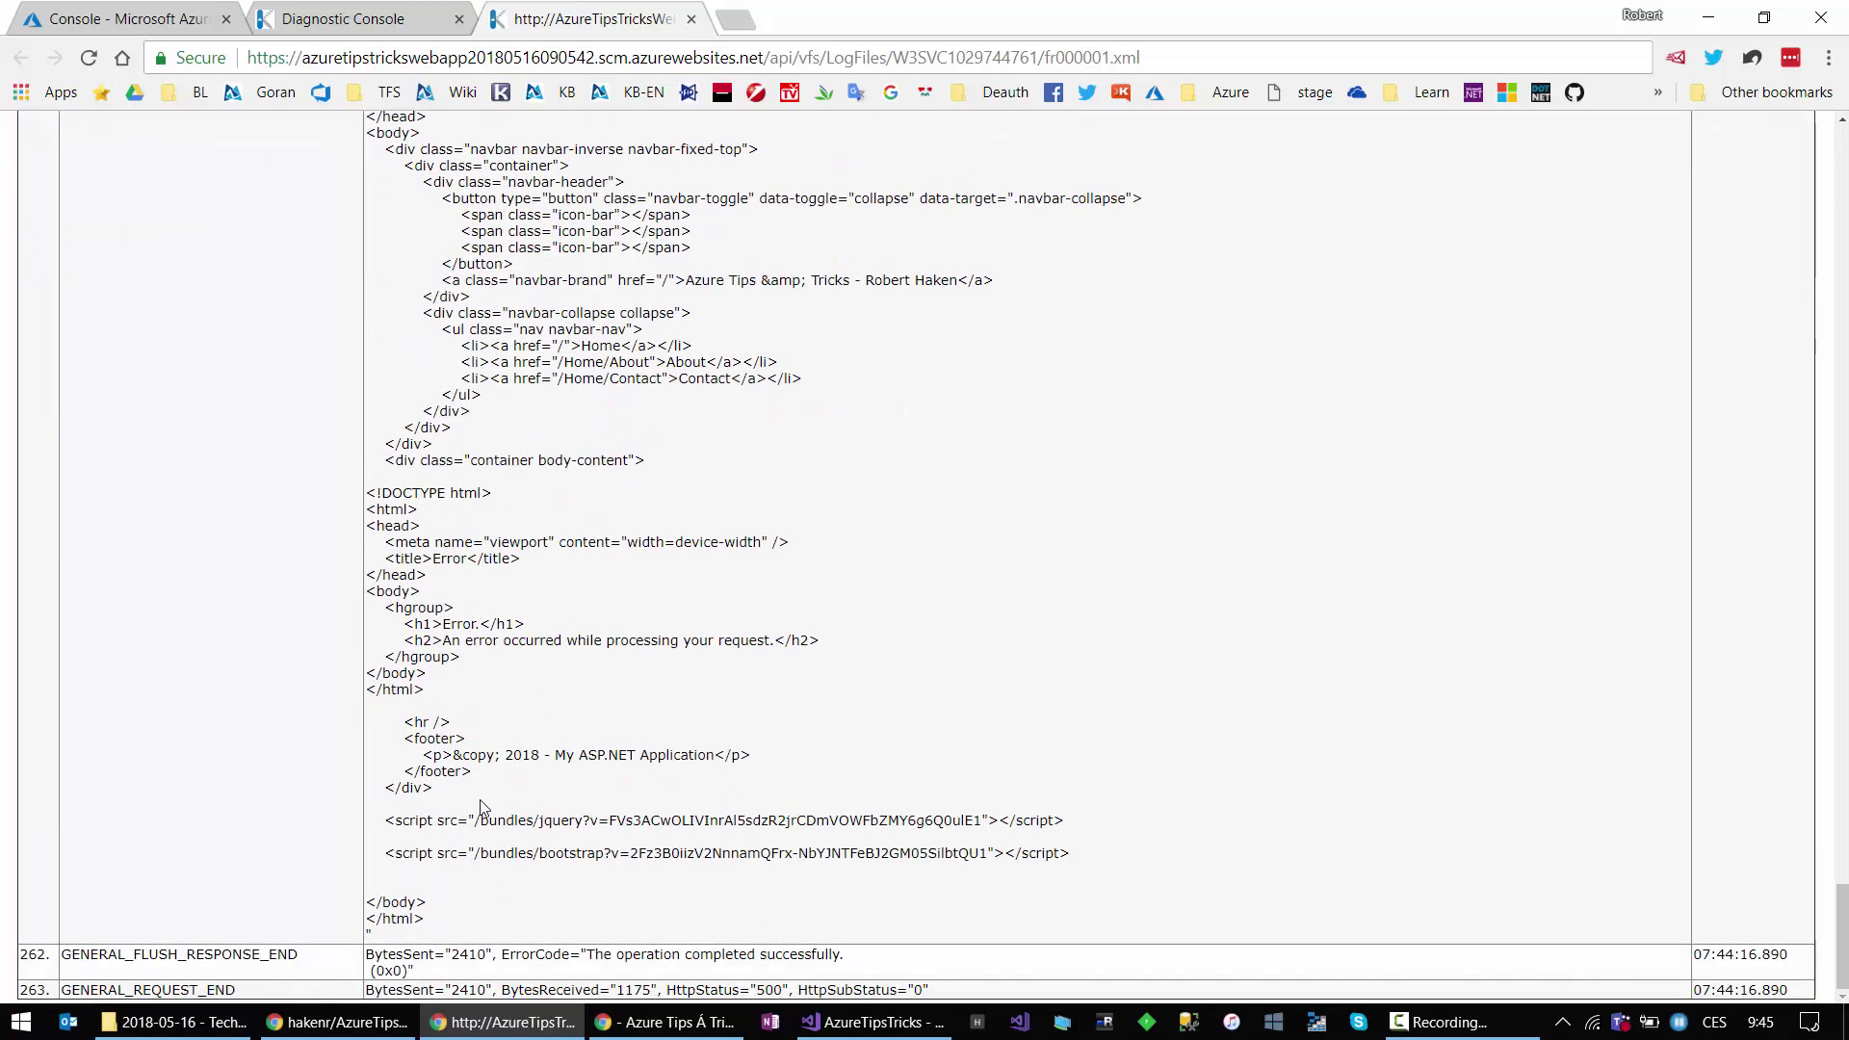
{"action": "scroll", "coordinate": [482, 807], "scroll_direction": "up", "scroll_amount": 13}
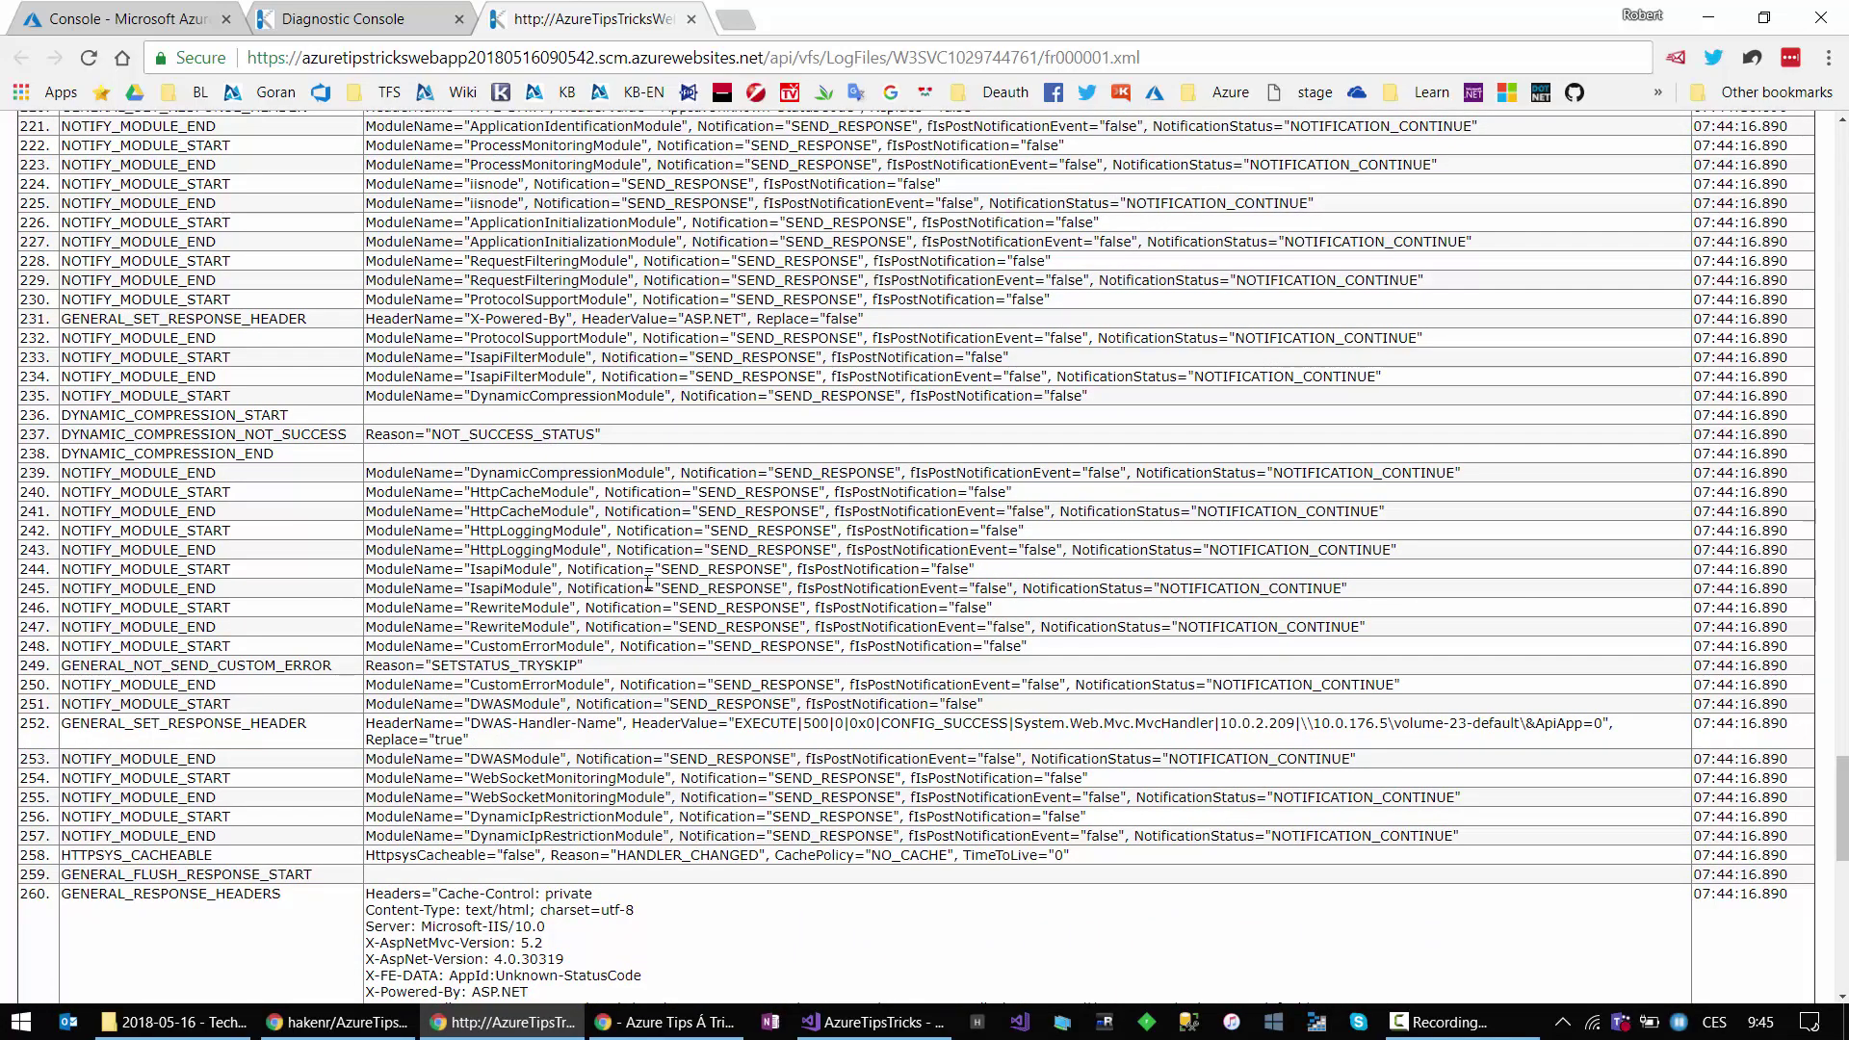
{"action": "left_click", "coordinate": [692, 21]}
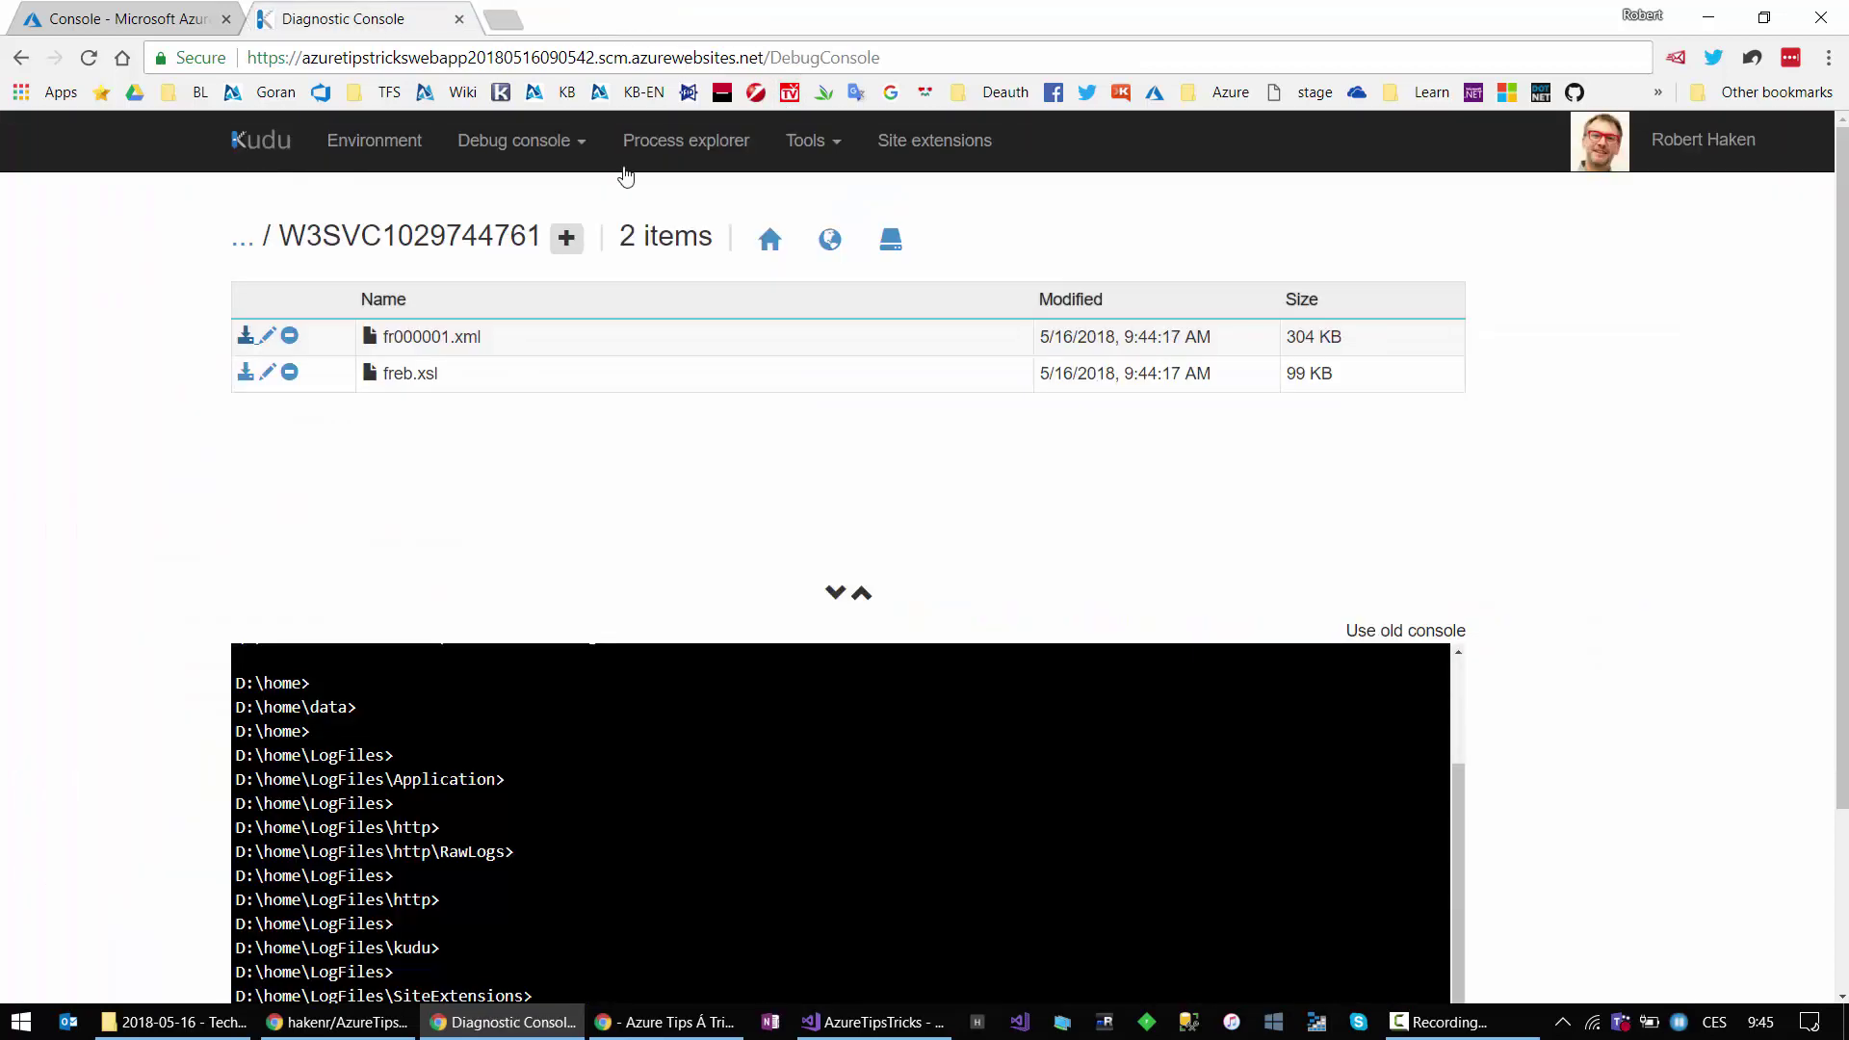
Step: Go up to the root of the home directory and open the site folder
{"action": "left_click", "coordinate": [245, 244]}
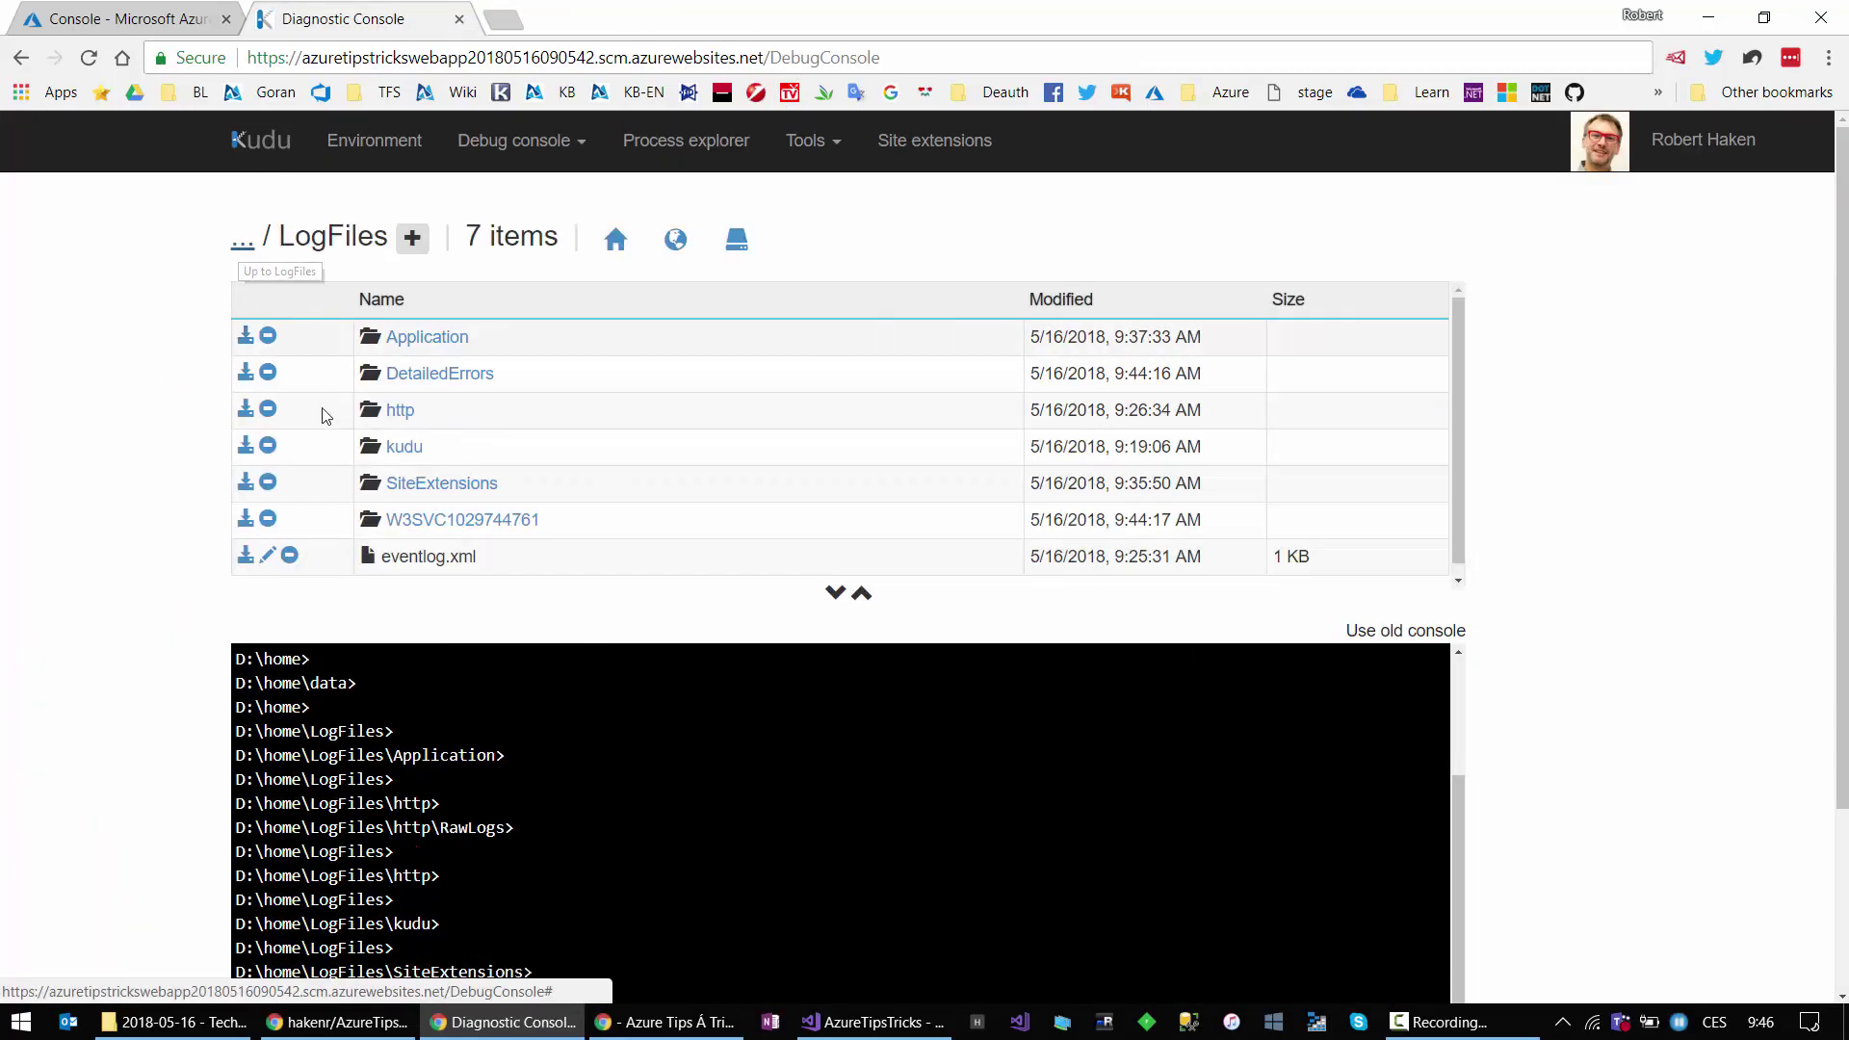
{"action": "left_click", "coordinate": [245, 244]}
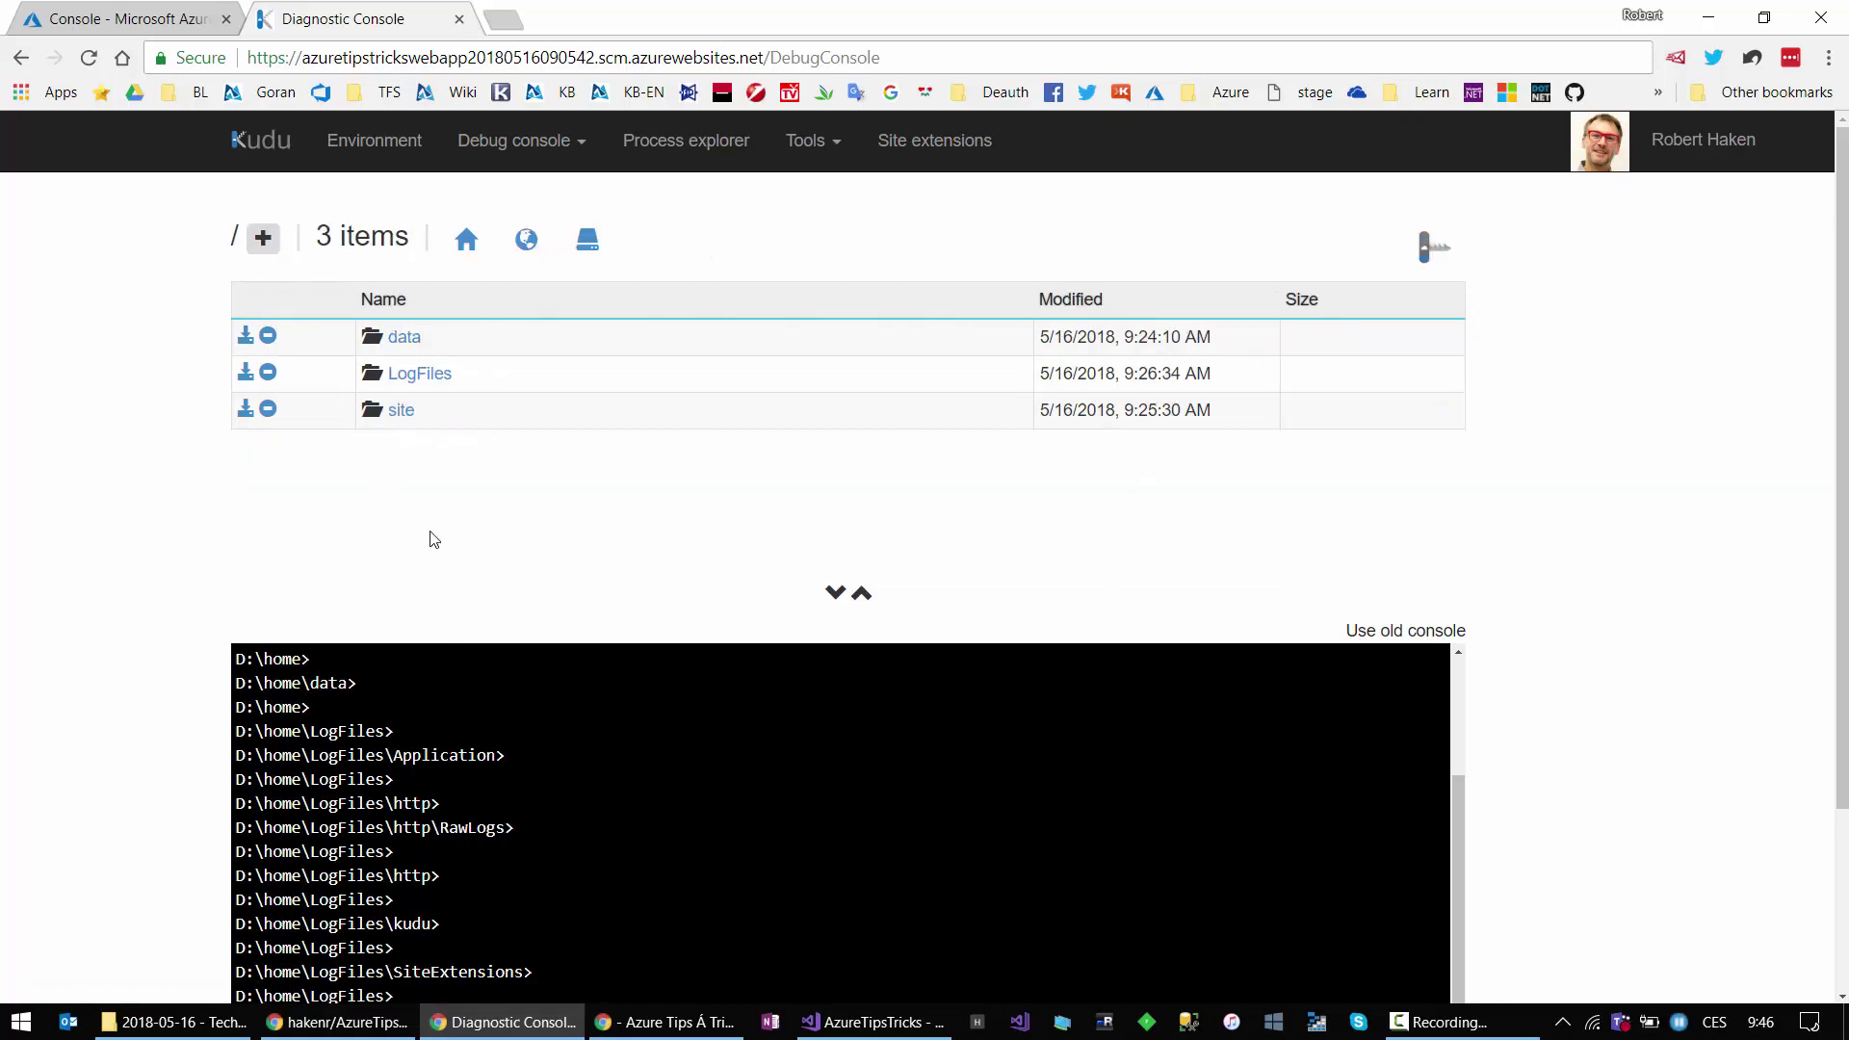
{"action": "left_click", "coordinate": [397, 414]}
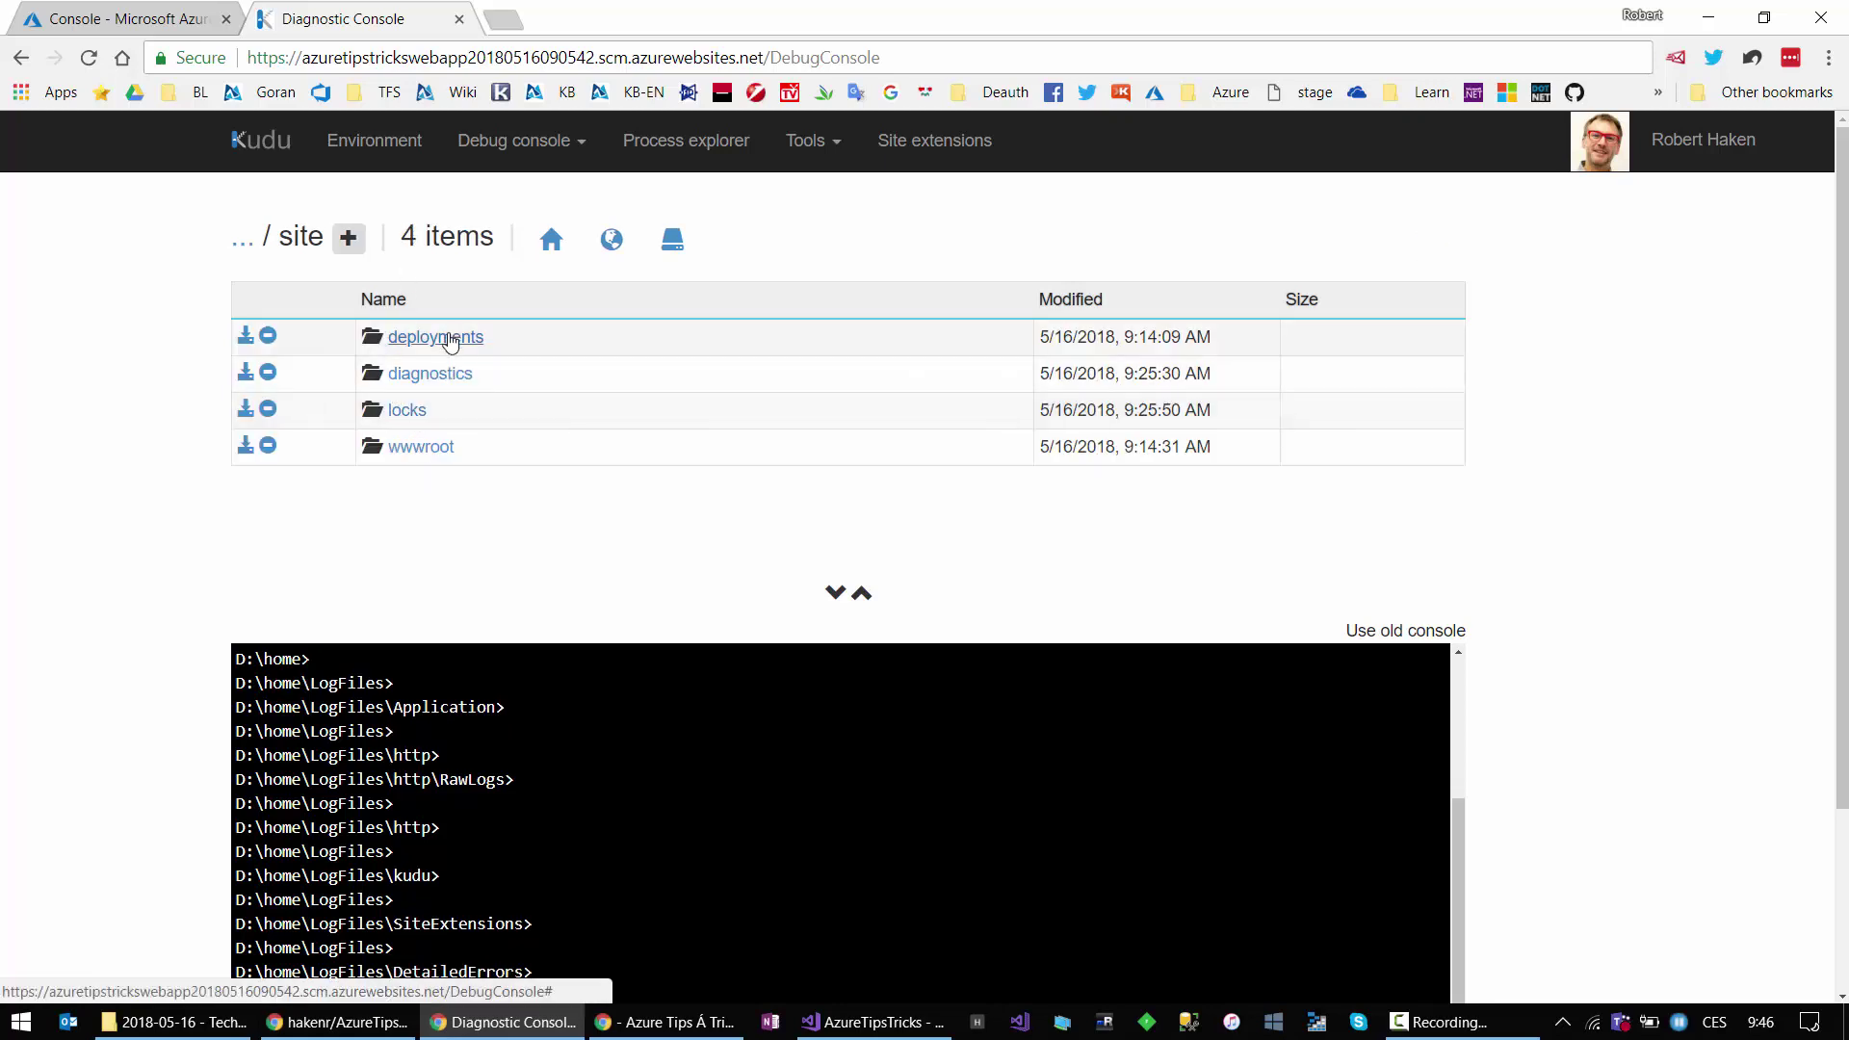
Step: Open Web.config from the wwwroot folder for editing and save it
{"action": "left_click", "coordinate": [412, 453]}
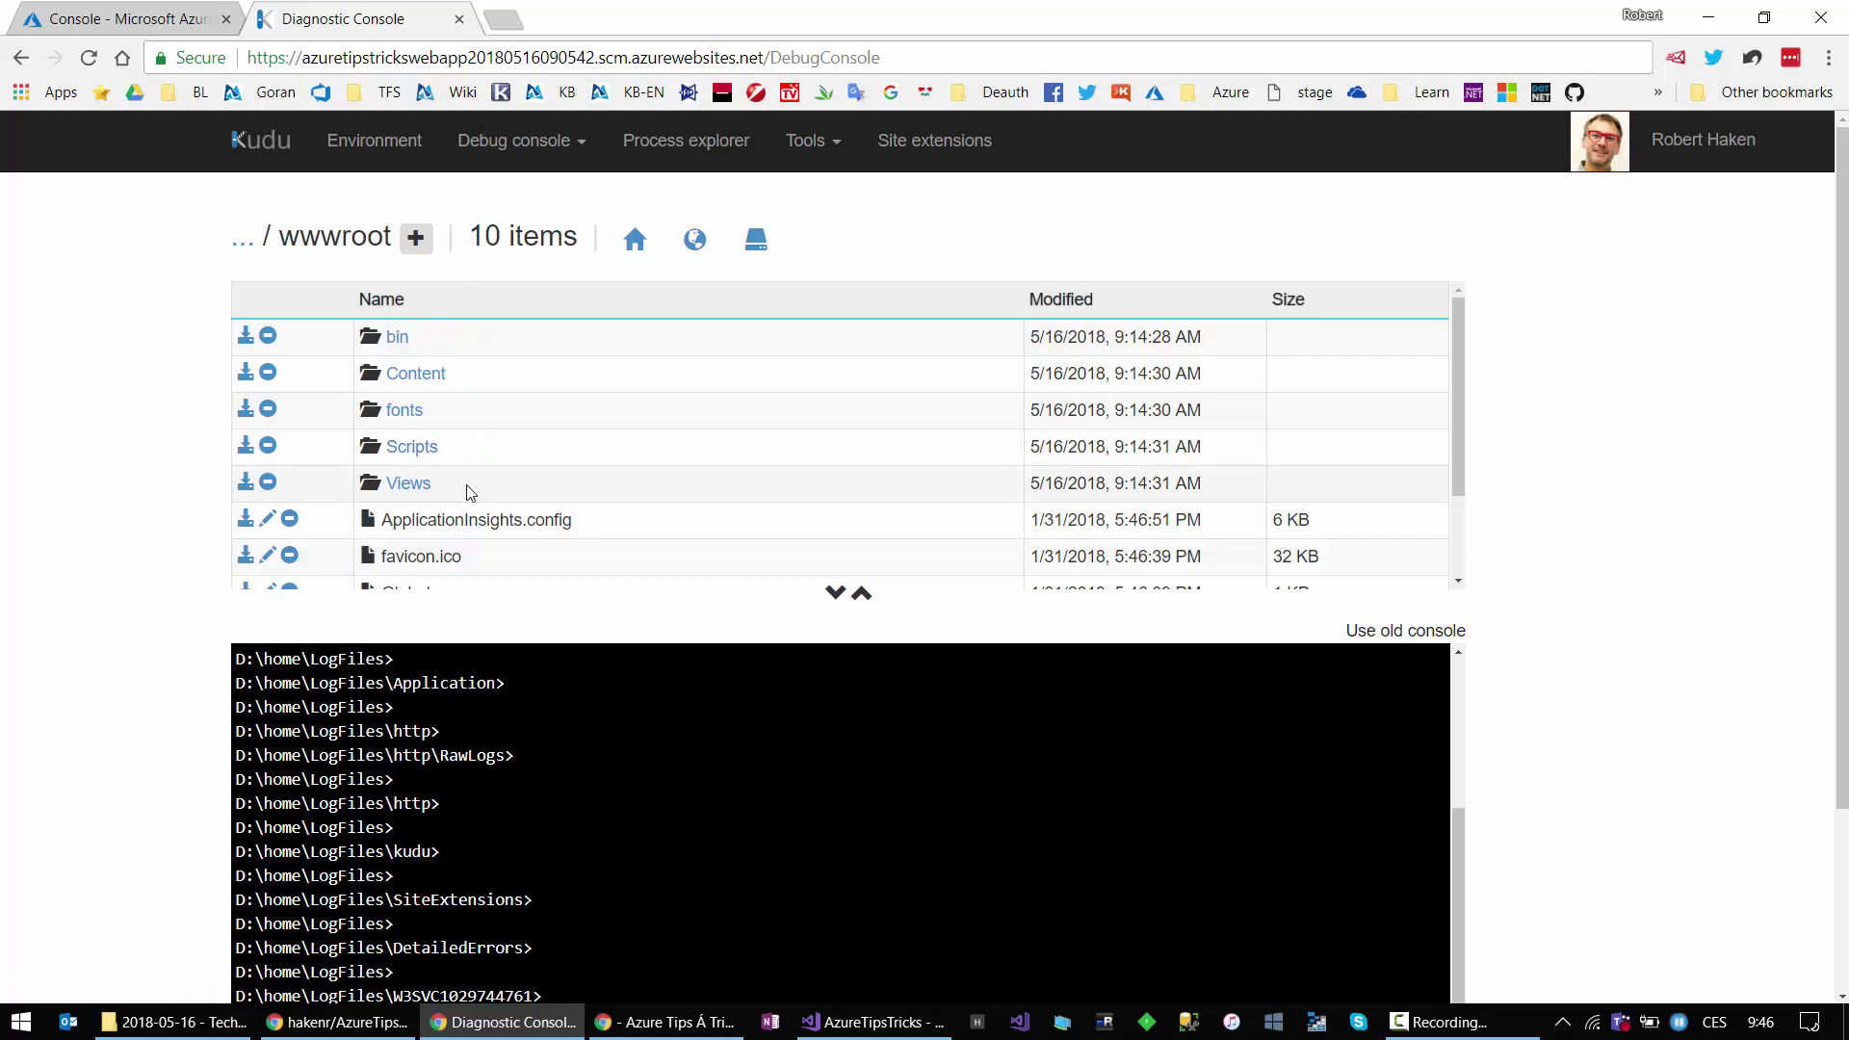
{"action": "scroll", "coordinate": [470, 492], "scroll_direction": "down", "scroll_amount": 2}
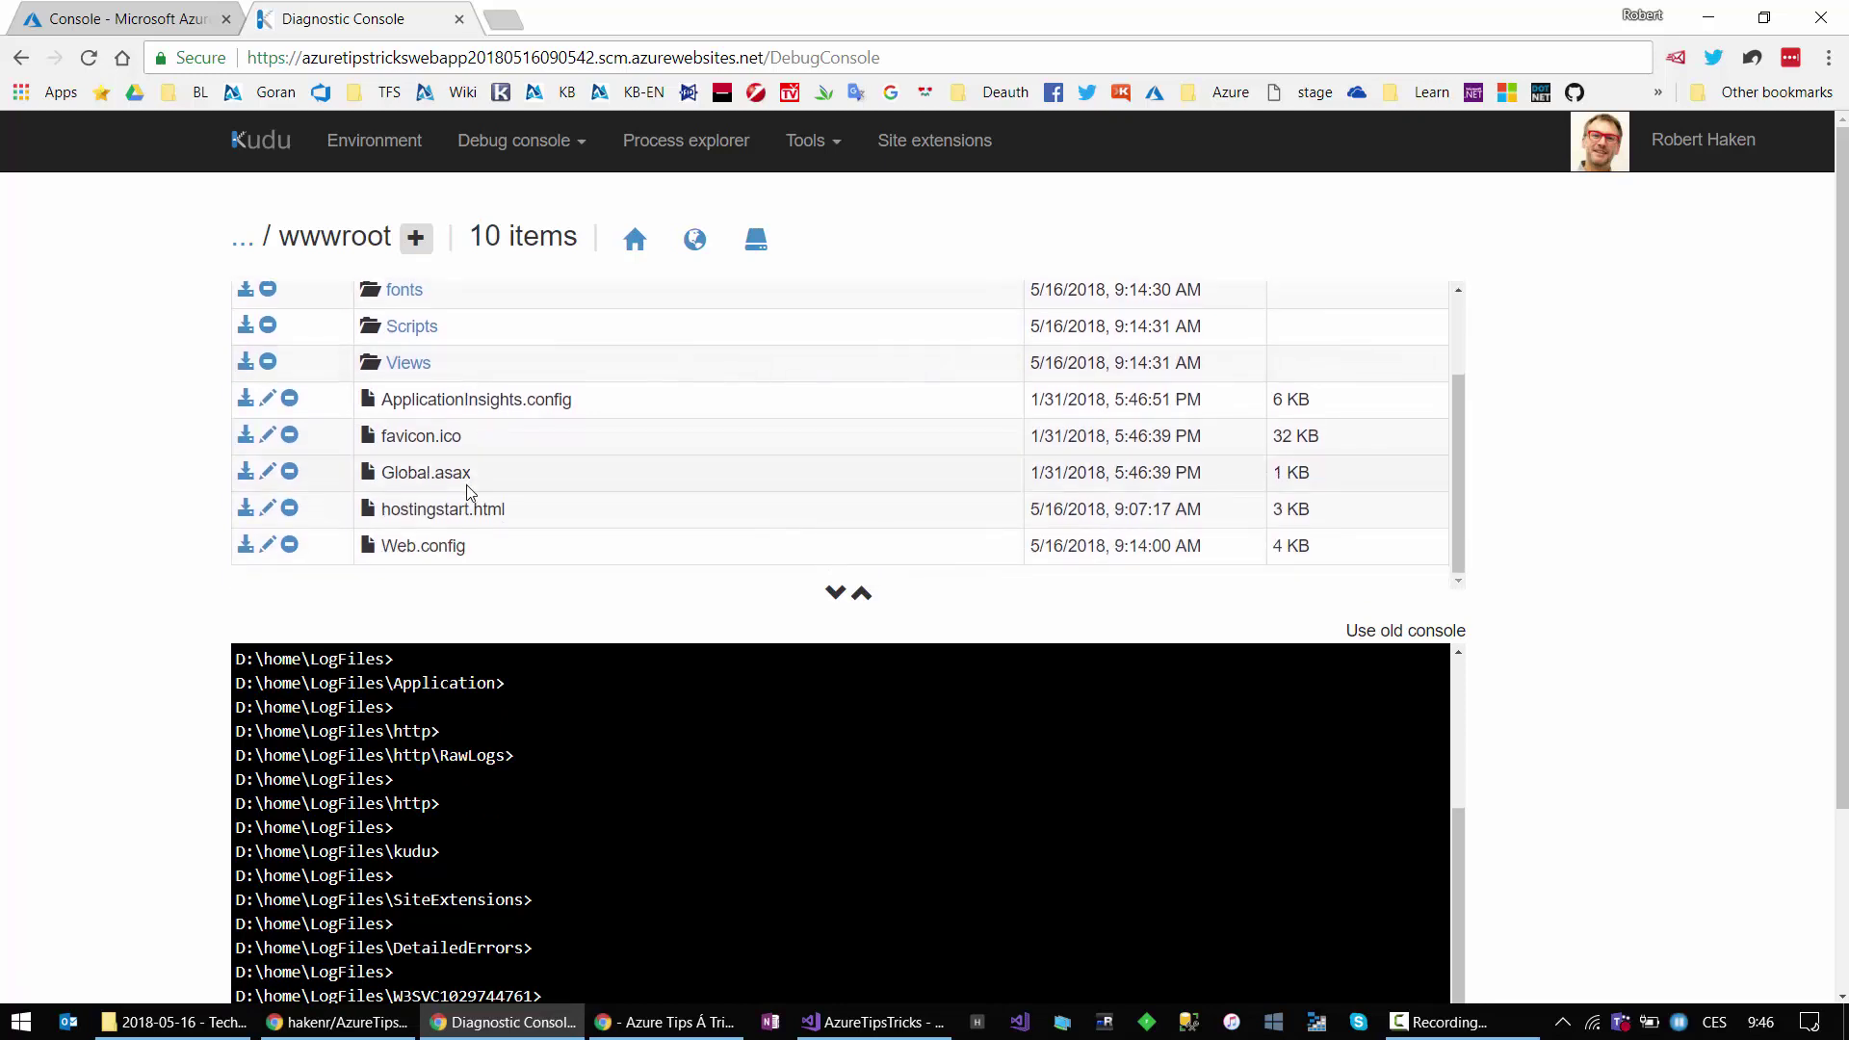
{"action": "left_click", "coordinate": [266, 545]}
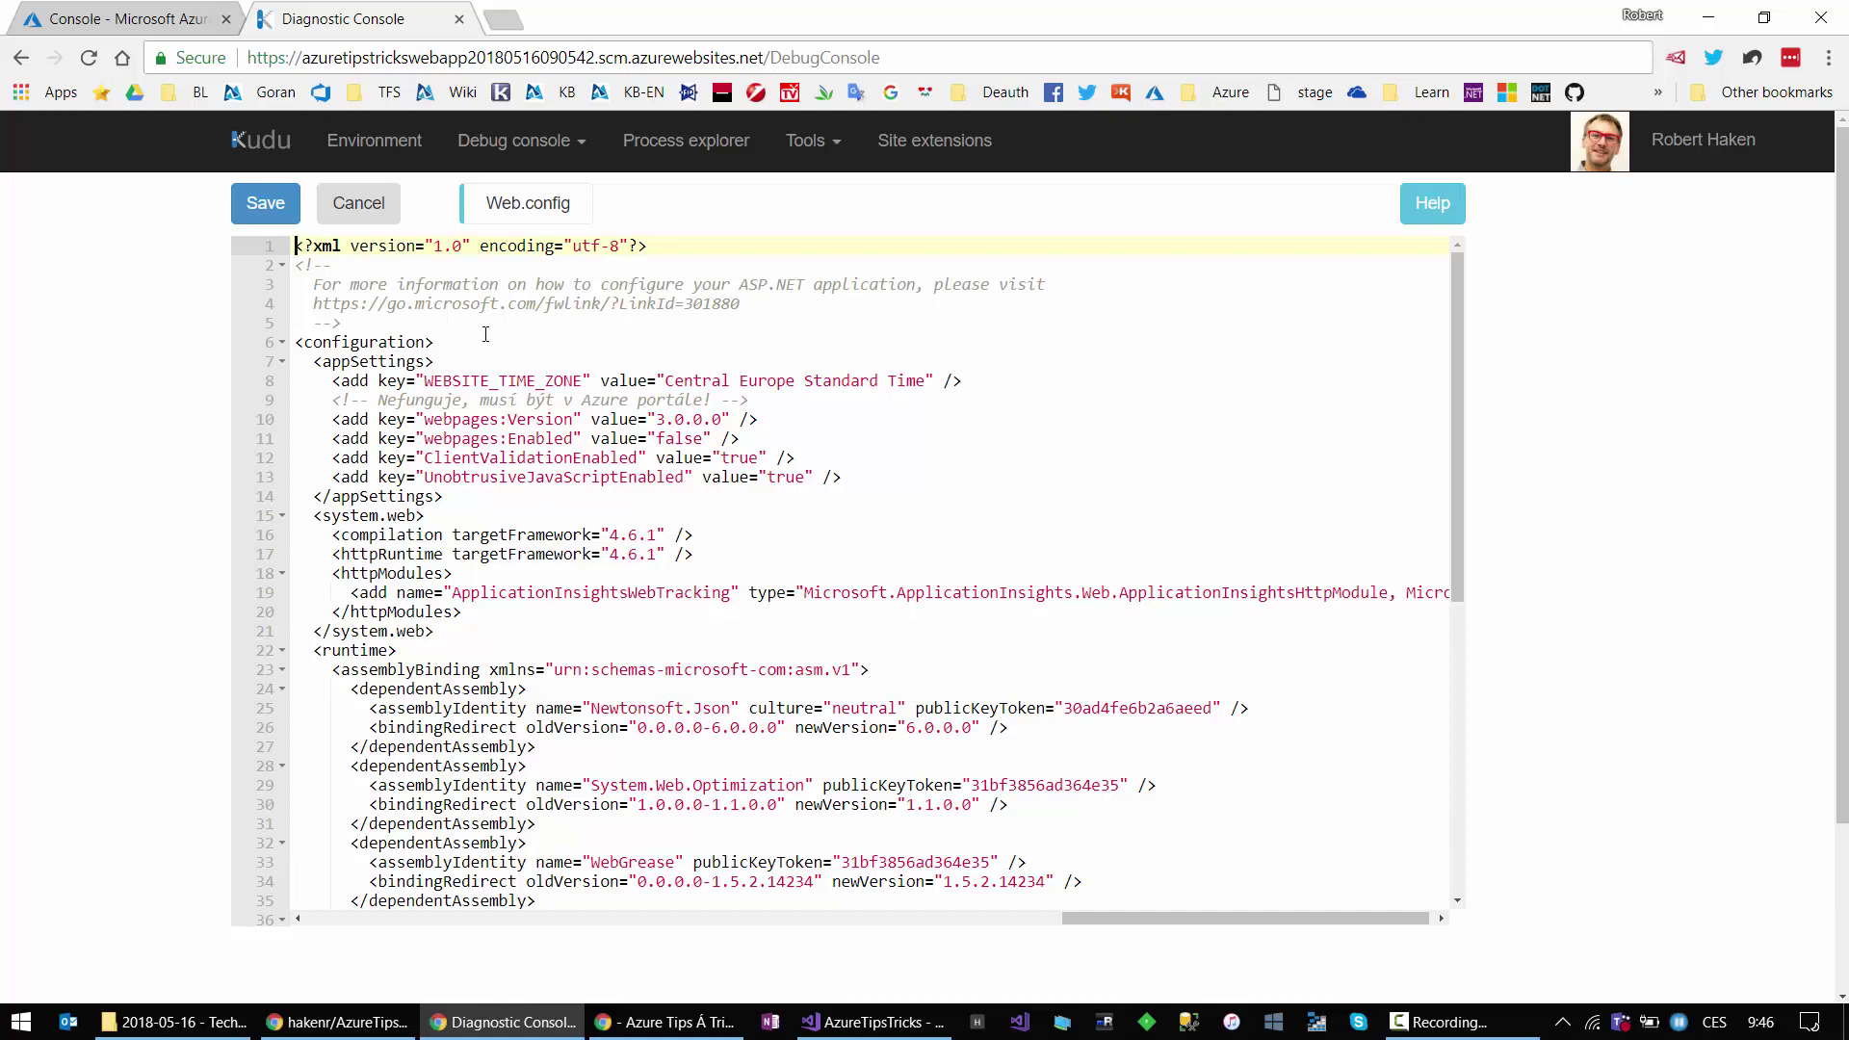
{"action": "left_click", "coordinate": [416, 284]}
{"action": "left_click", "coordinate": [400, 272]}
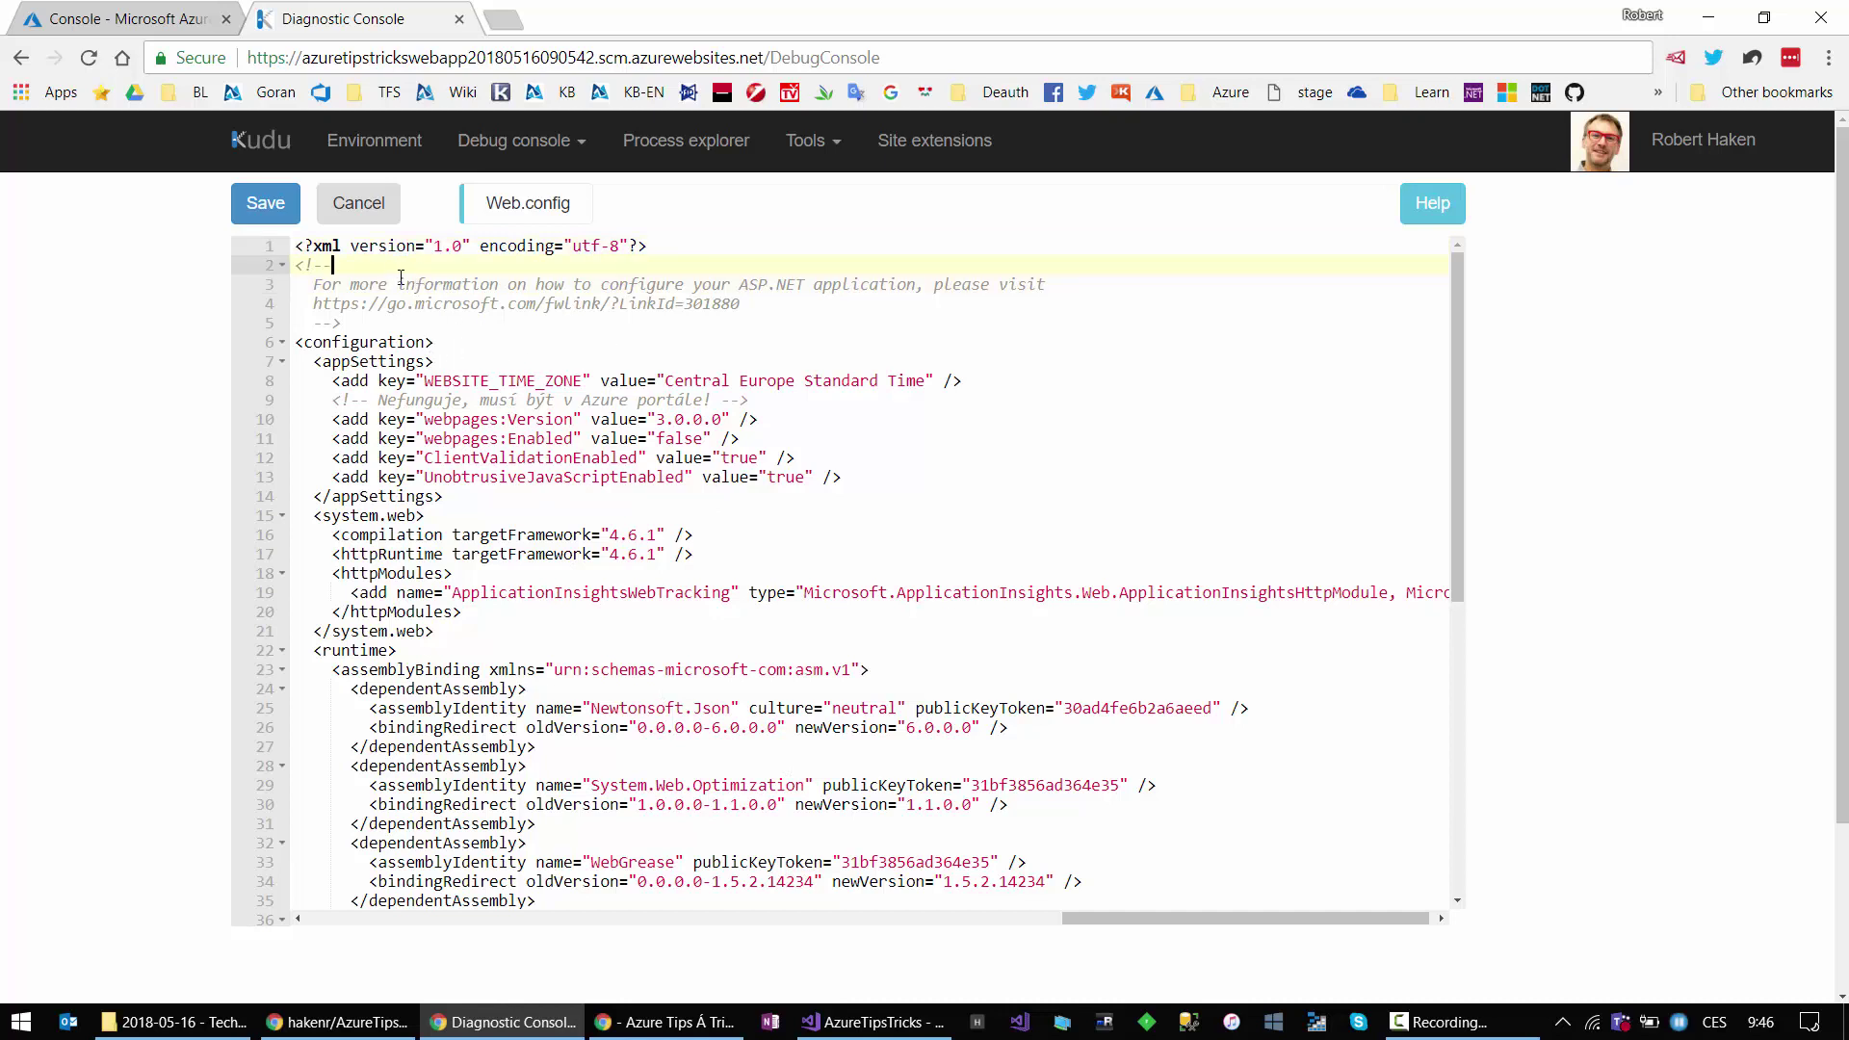
{"action": "left_click", "coordinate": [404, 285]}
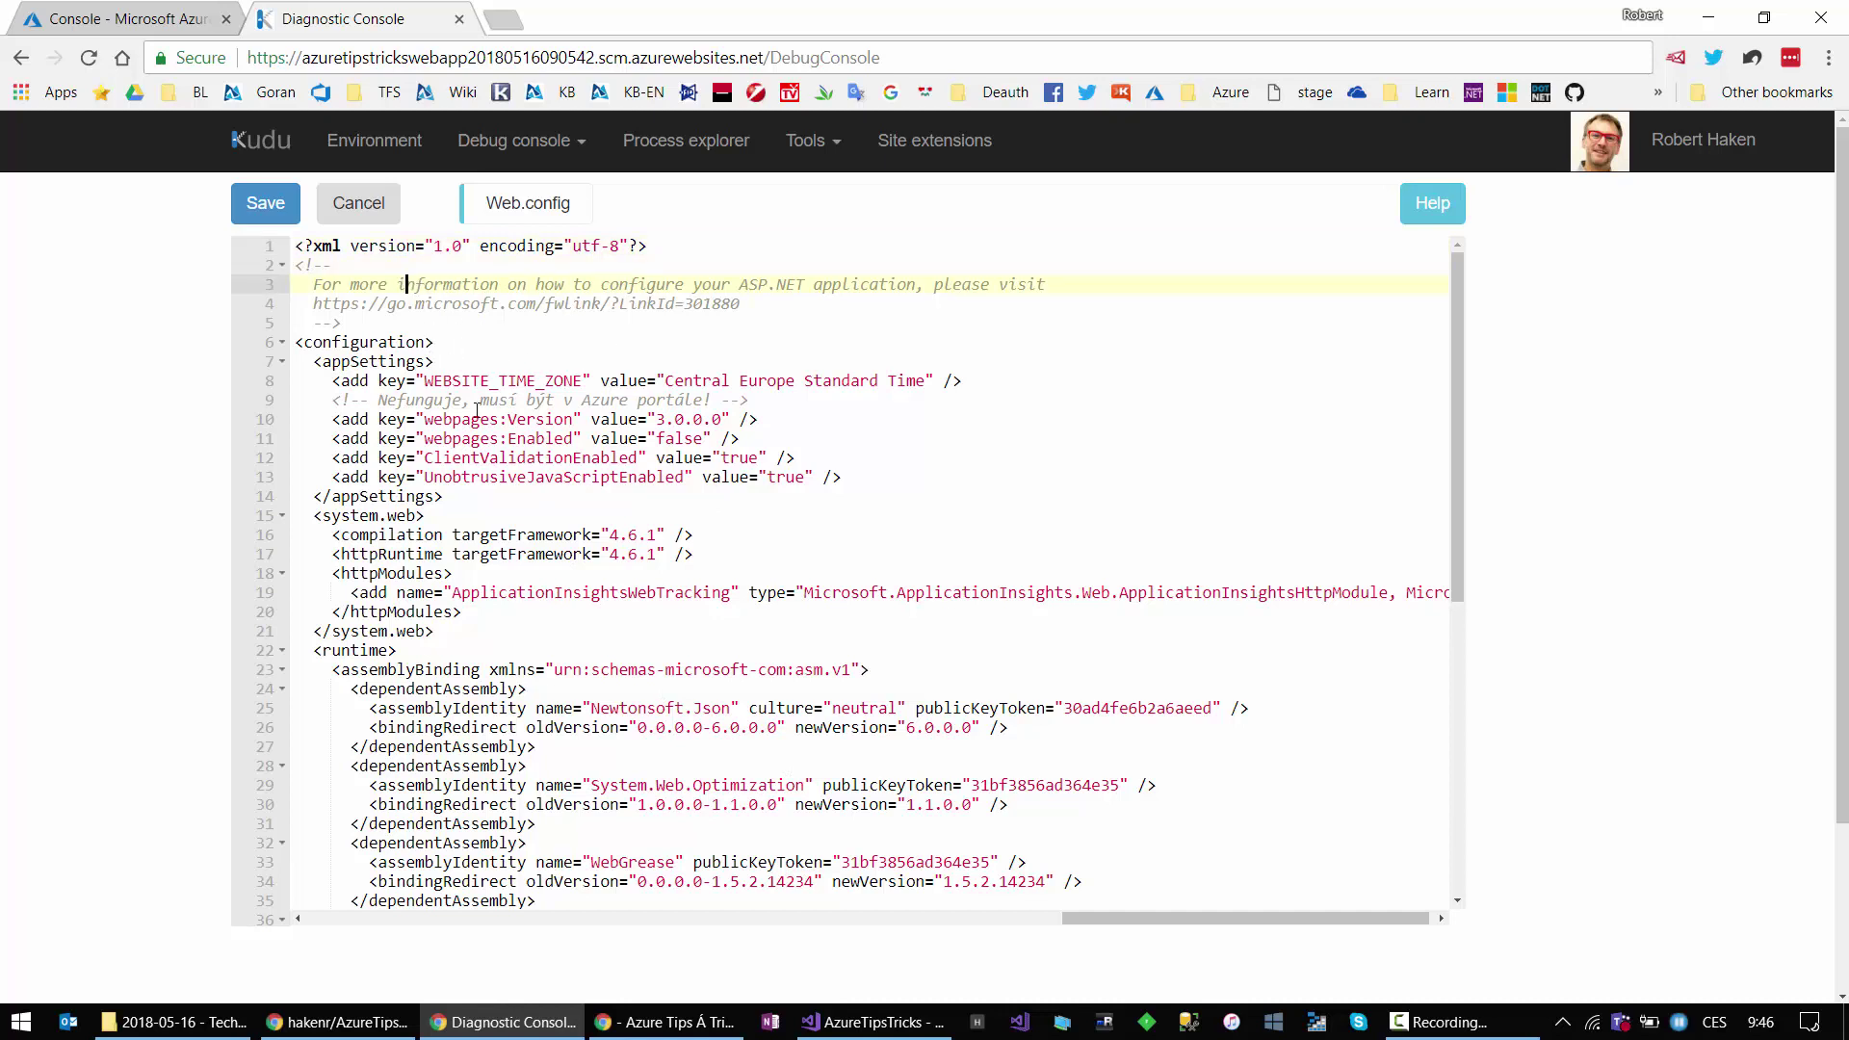
{"action": "left_click", "coordinate": [265, 203]}
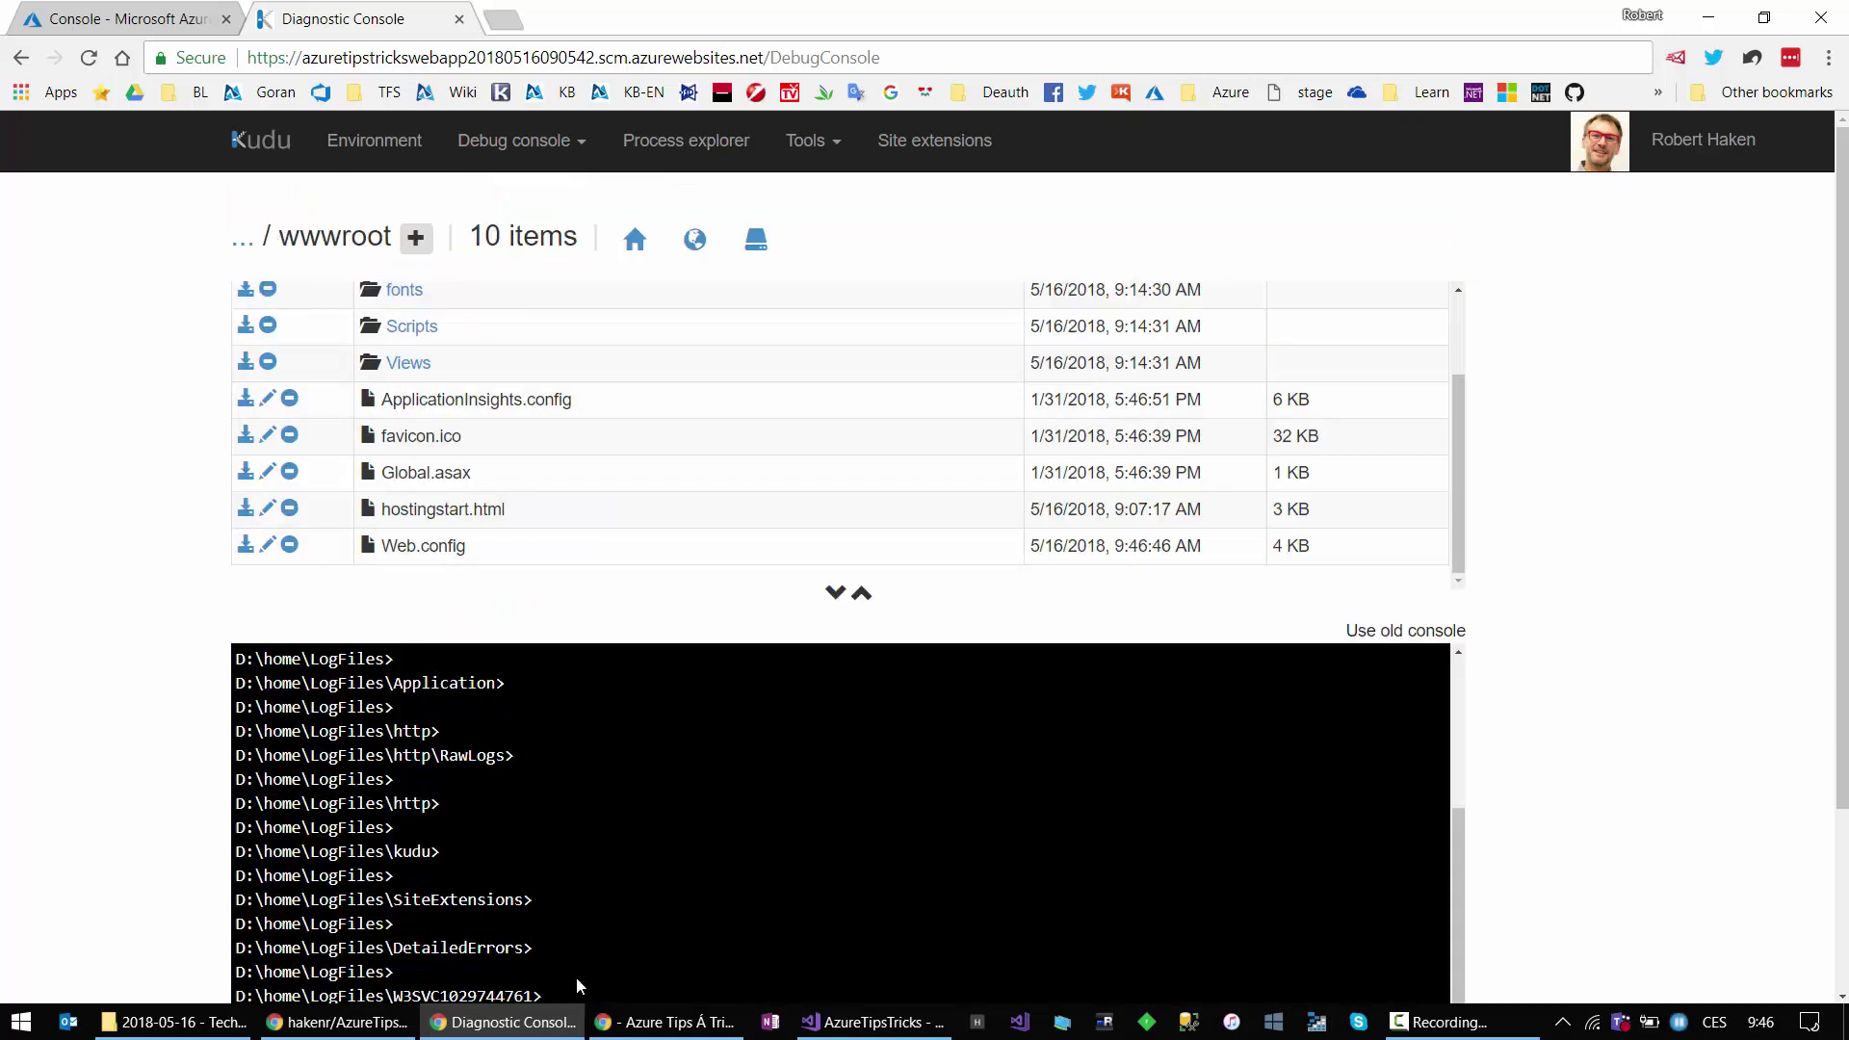
Step: Switch to the browser window with the deployed web app, reload the error page and go to the app's home page
{"action": "left_click", "coordinate": [638, 1026]}
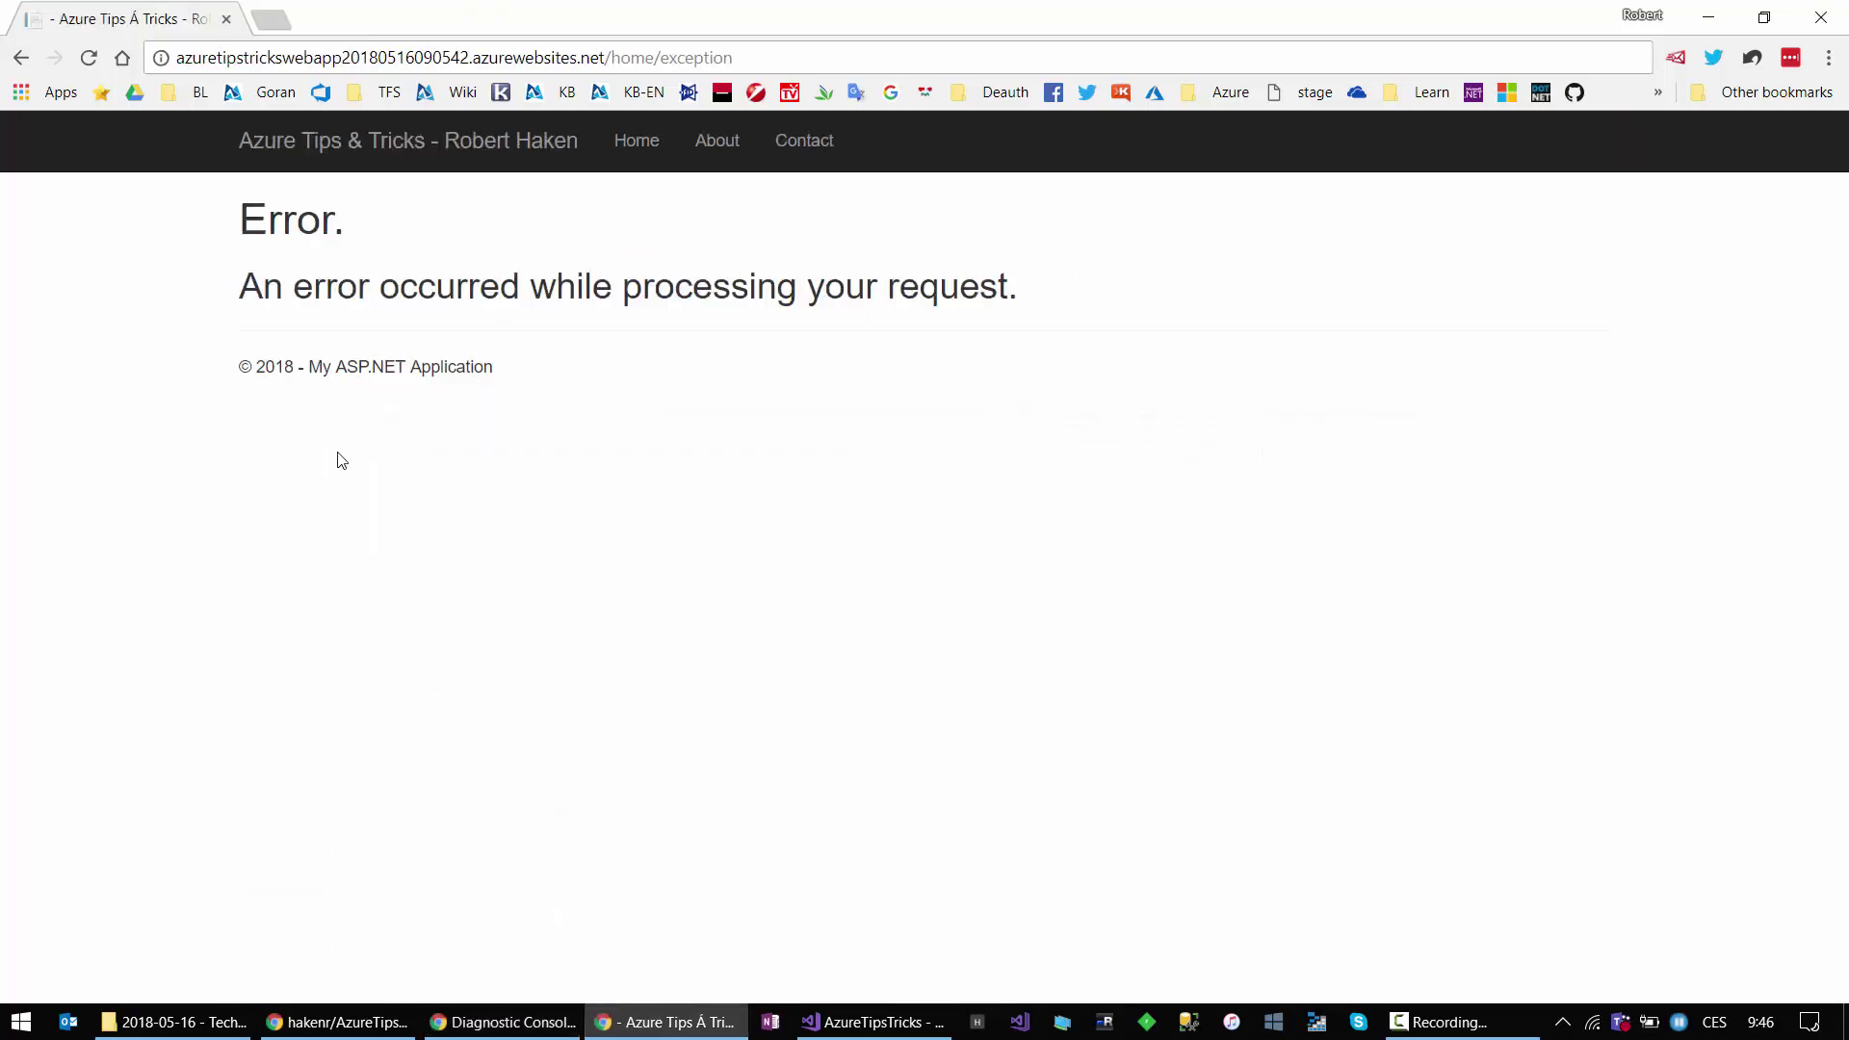
{"action": "left_click", "coordinate": [88, 60]}
{"action": "left_click", "coordinate": [421, 142]}
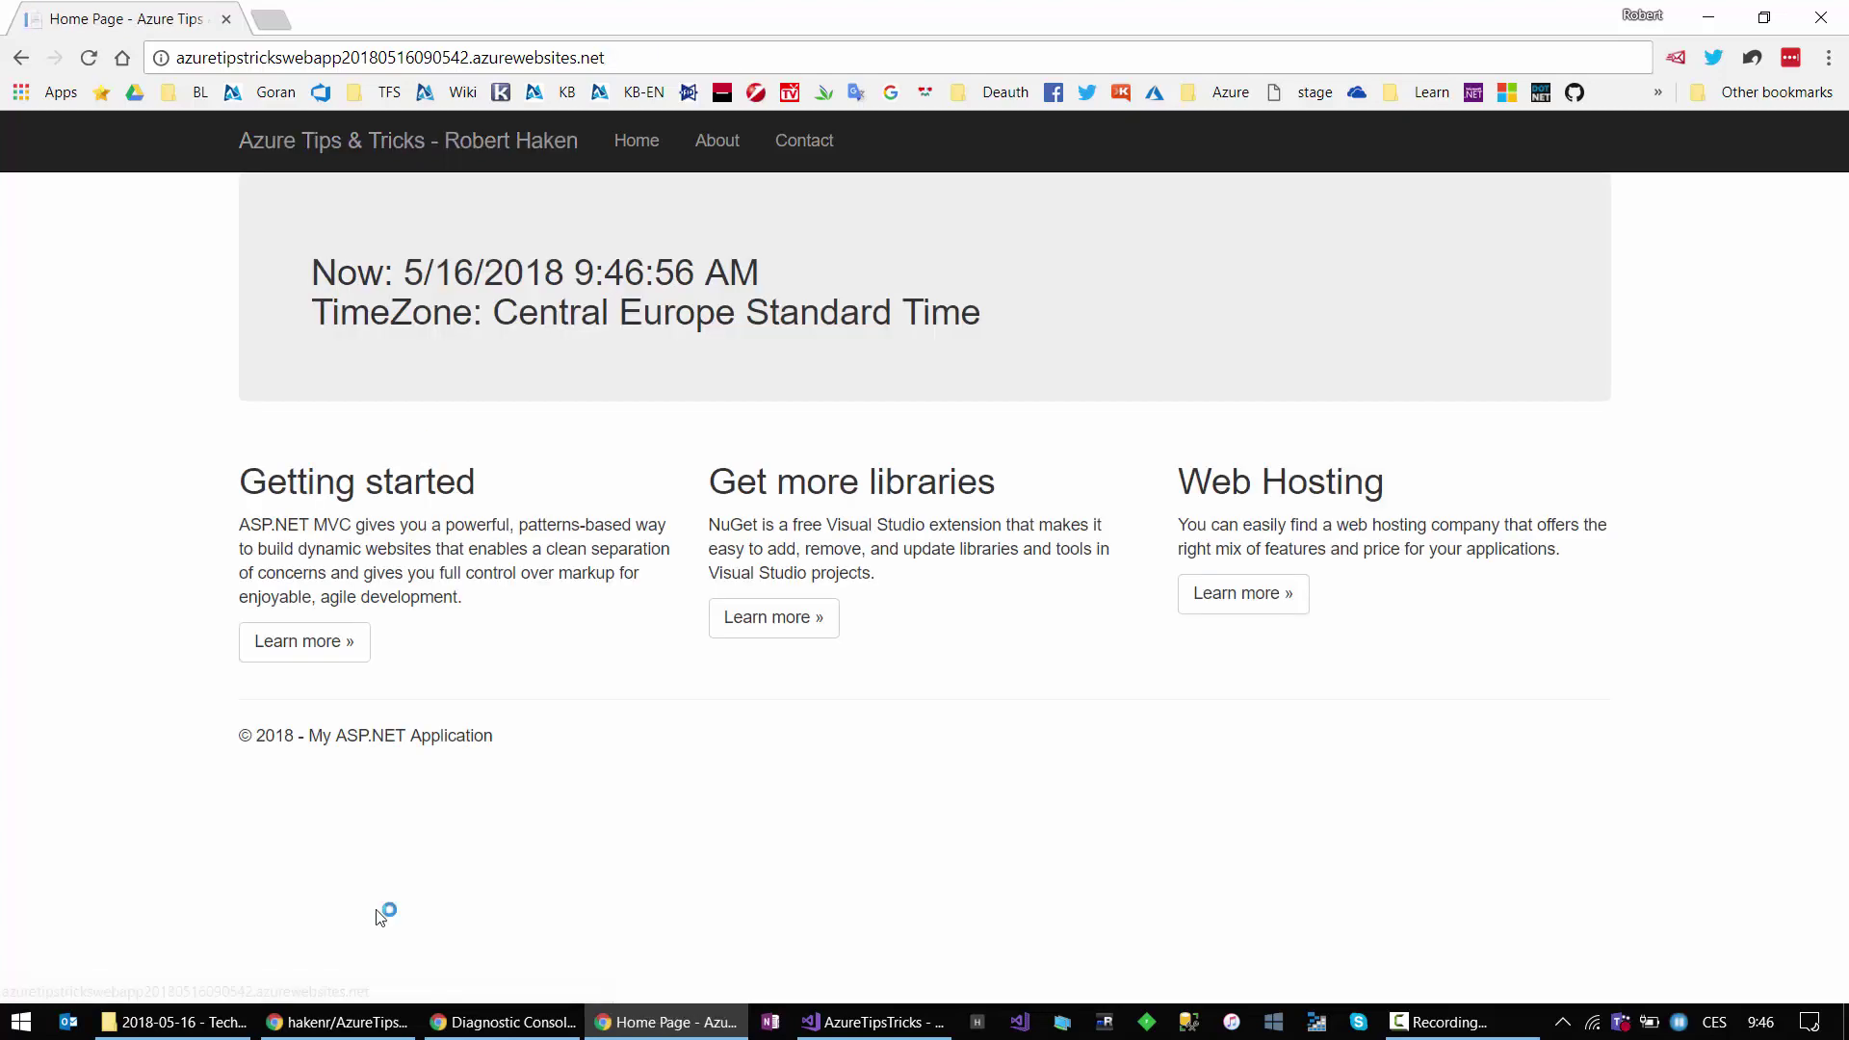
Step: Return to the Kudu debug console and go up from wwwroot to the root of the home directory
{"action": "left_click", "coordinate": [500, 1027]}
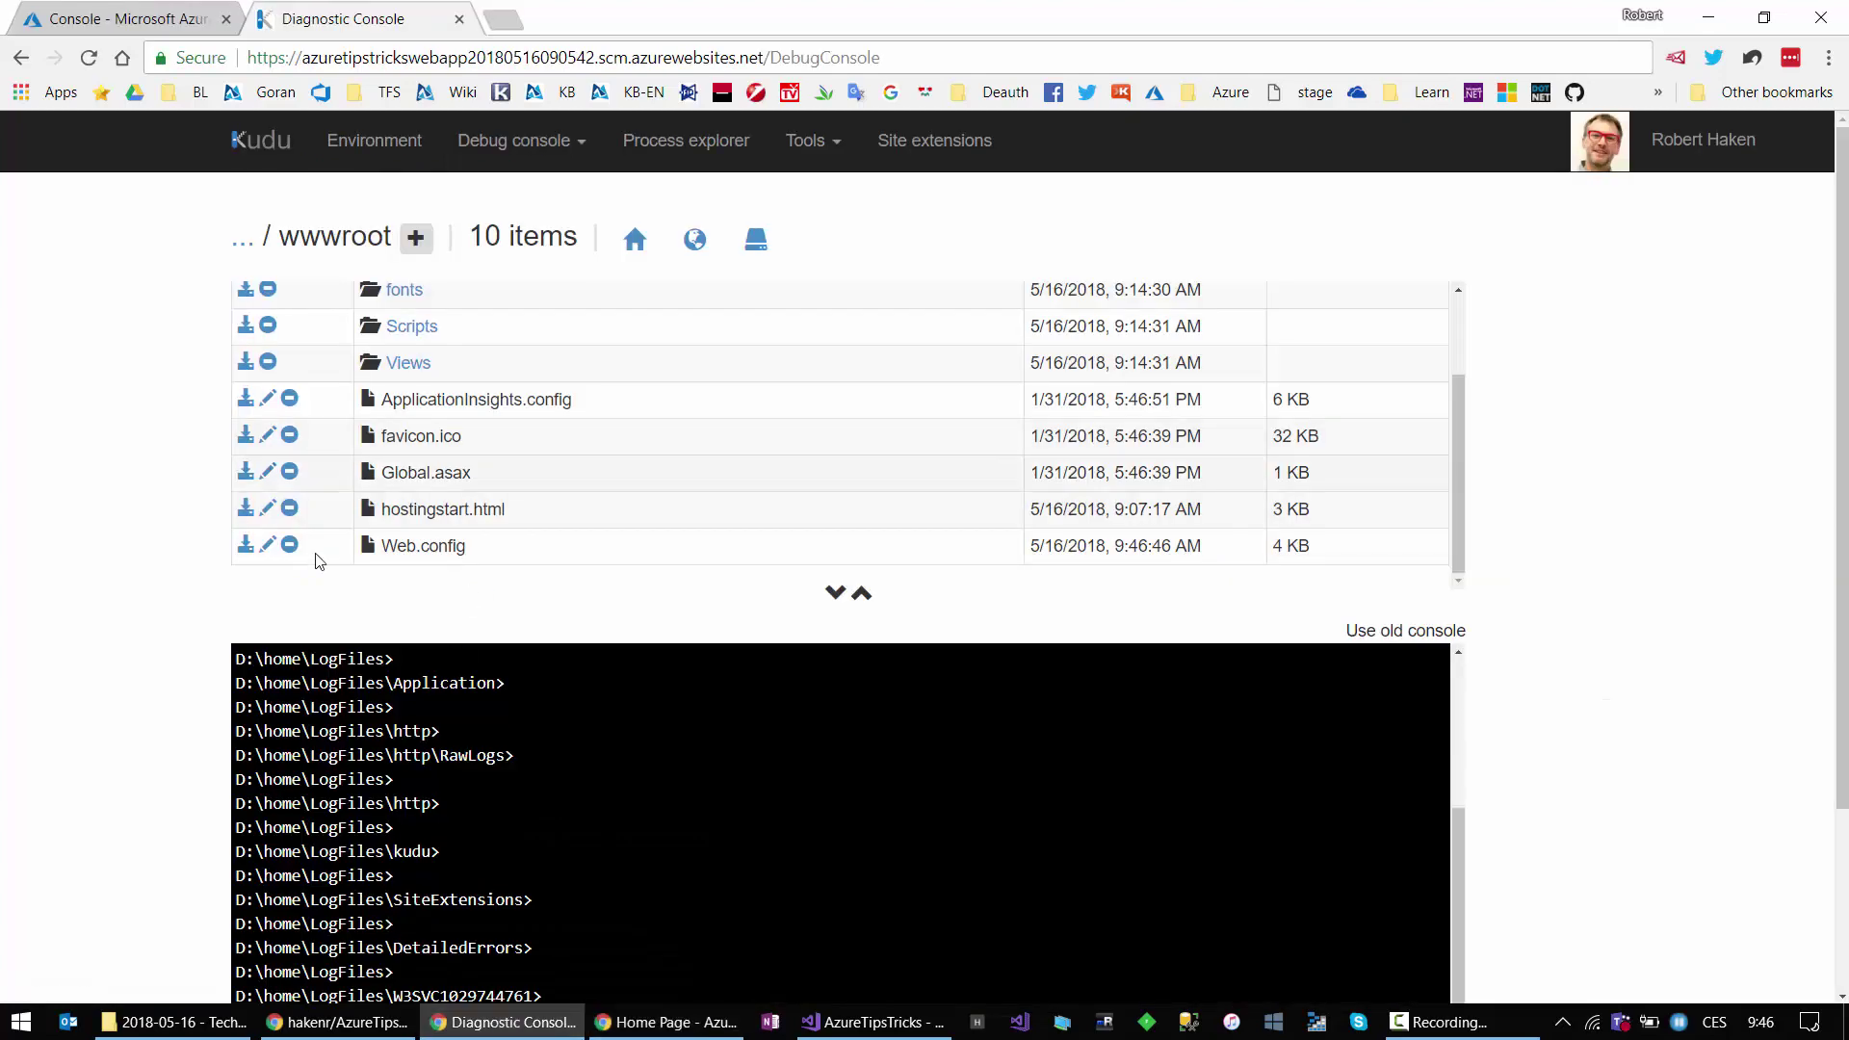
{"action": "left_click", "coordinate": [240, 249]}
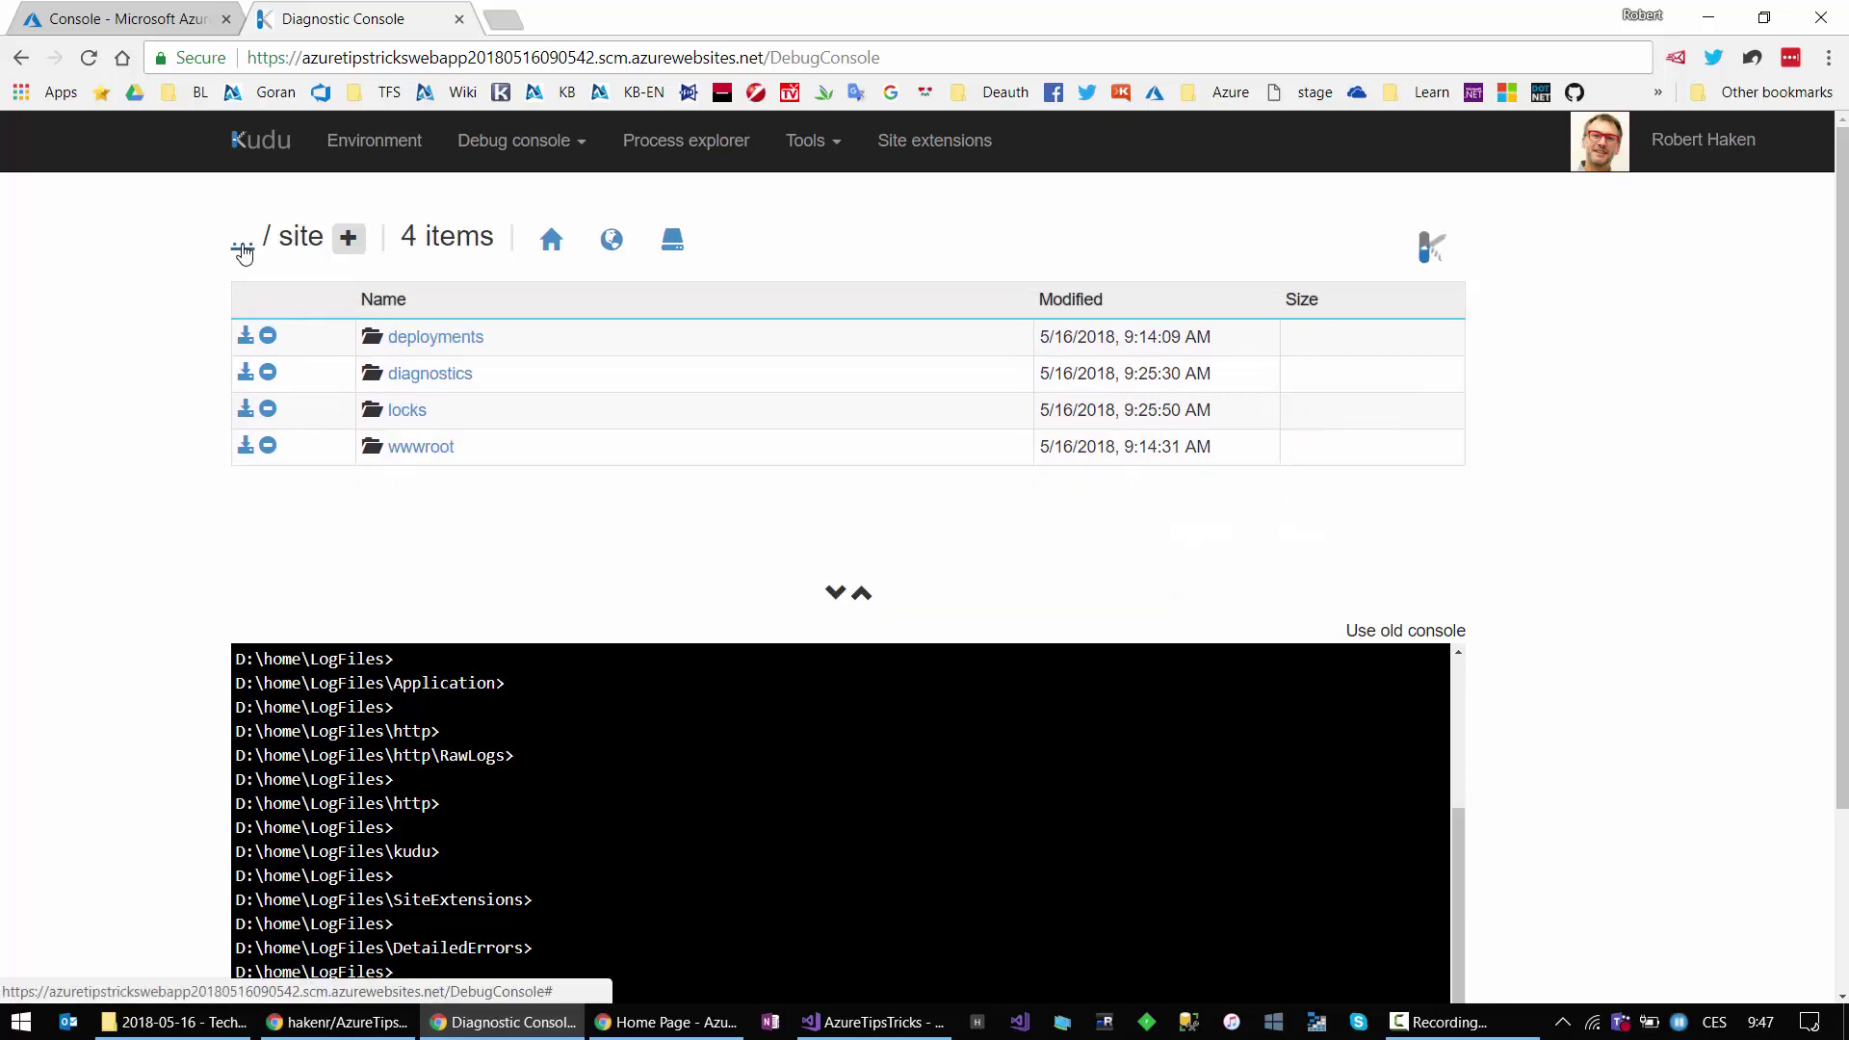
{"action": "left_click", "coordinate": [243, 250]}
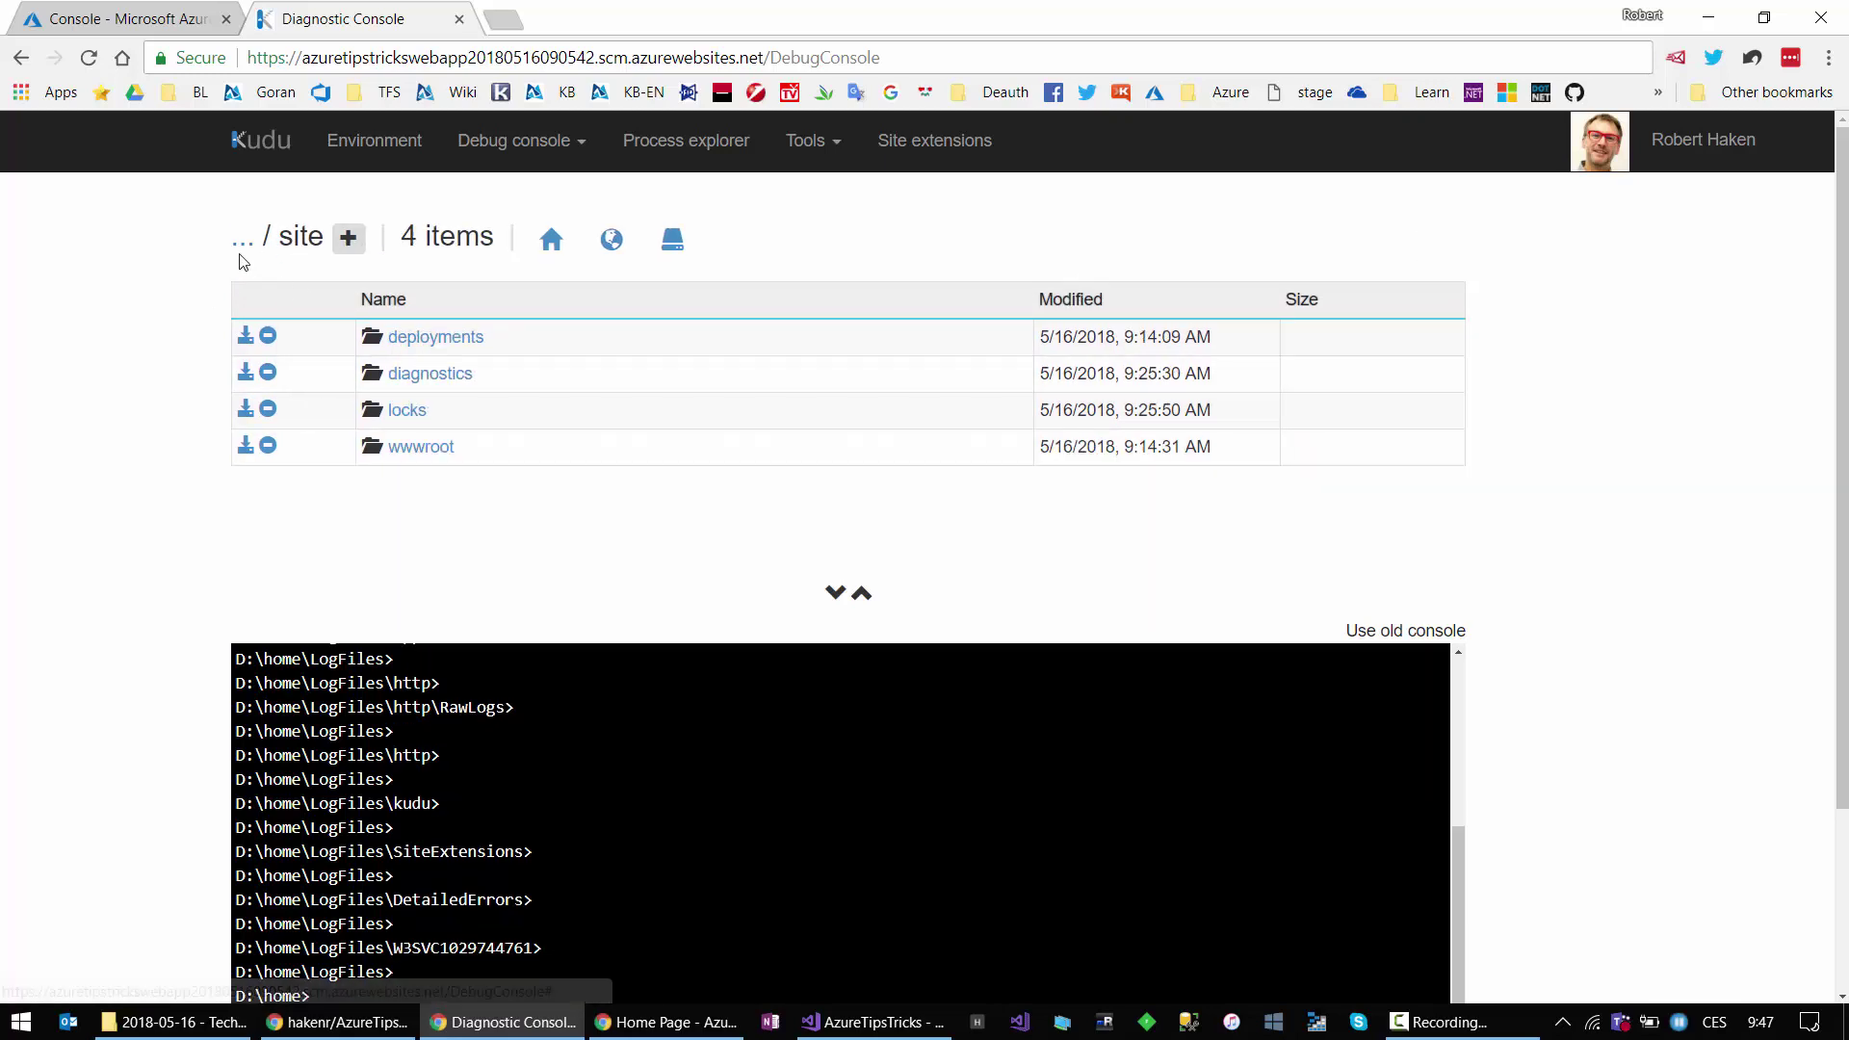
{"action": "left_click", "coordinate": [237, 252]}
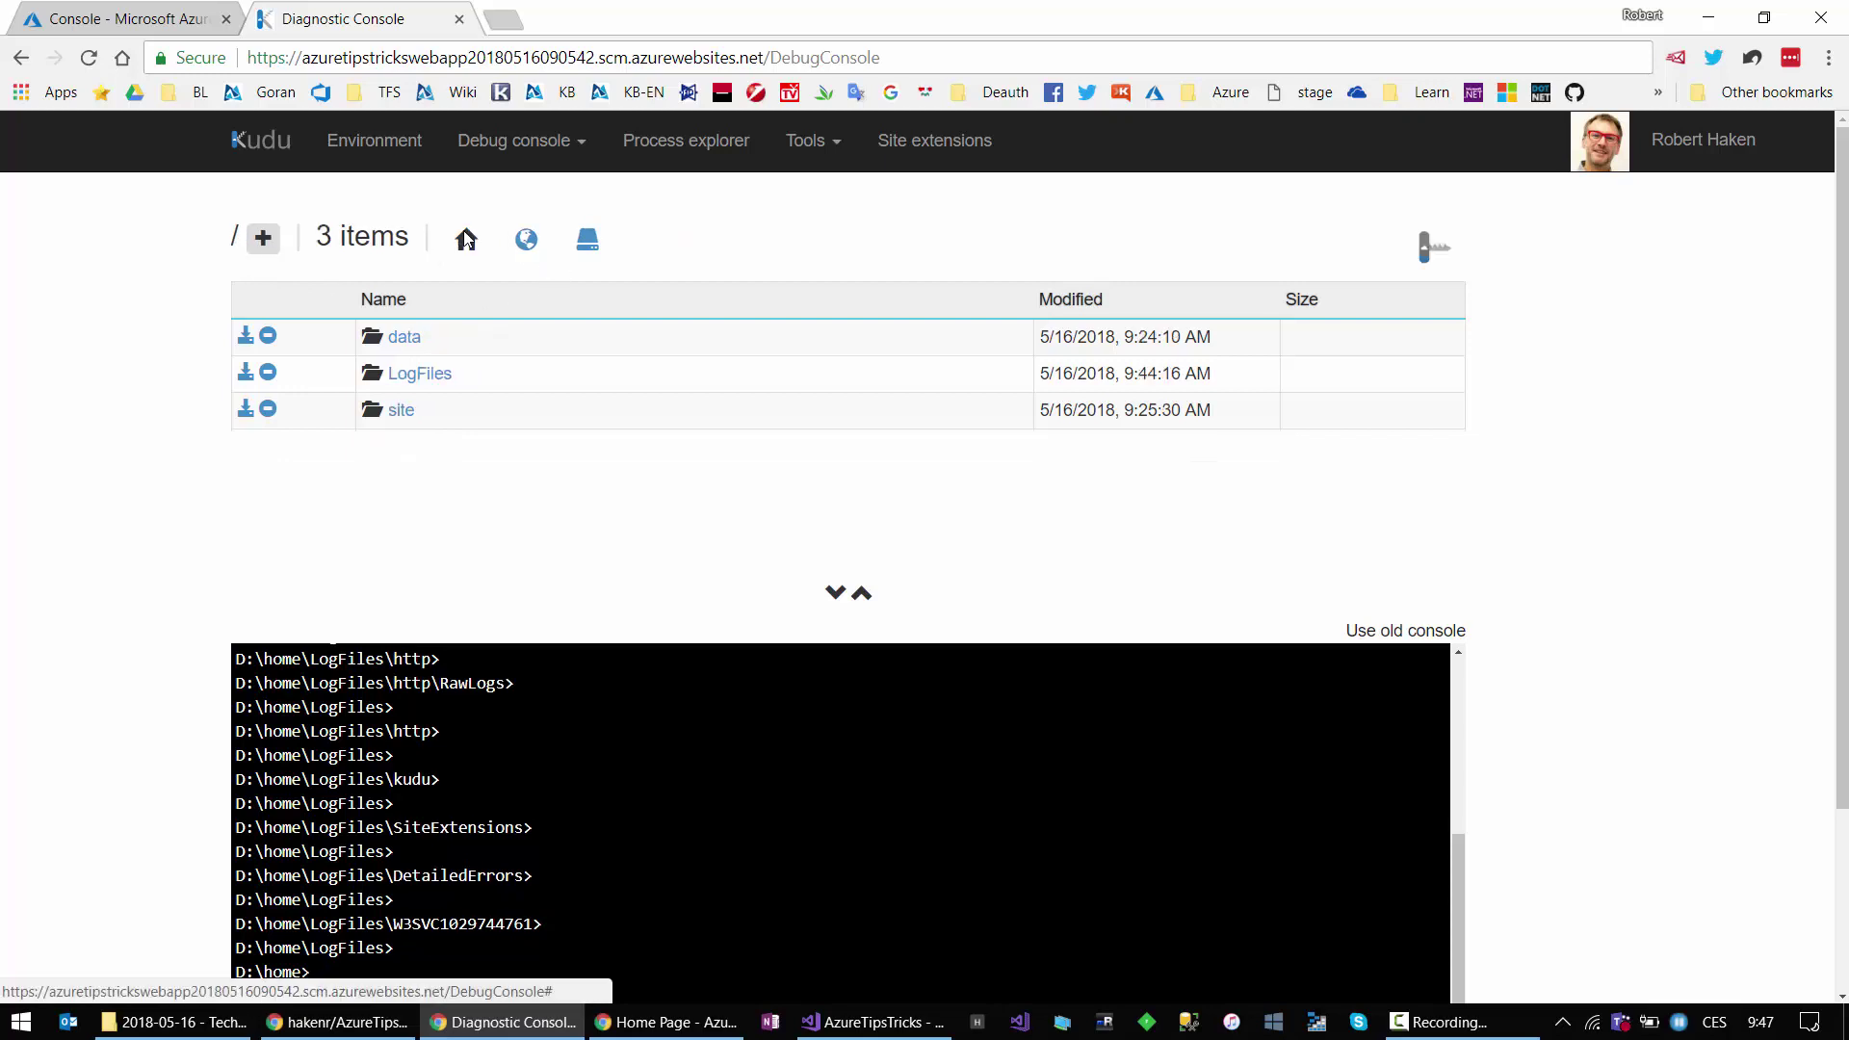
Step: In the console, change to the parent directory with cd .. and list the contents of D:\ with dir
{"action": "scroll", "coordinate": [532, 836], "scroll_direction": "down", "scroll_amount": 3}
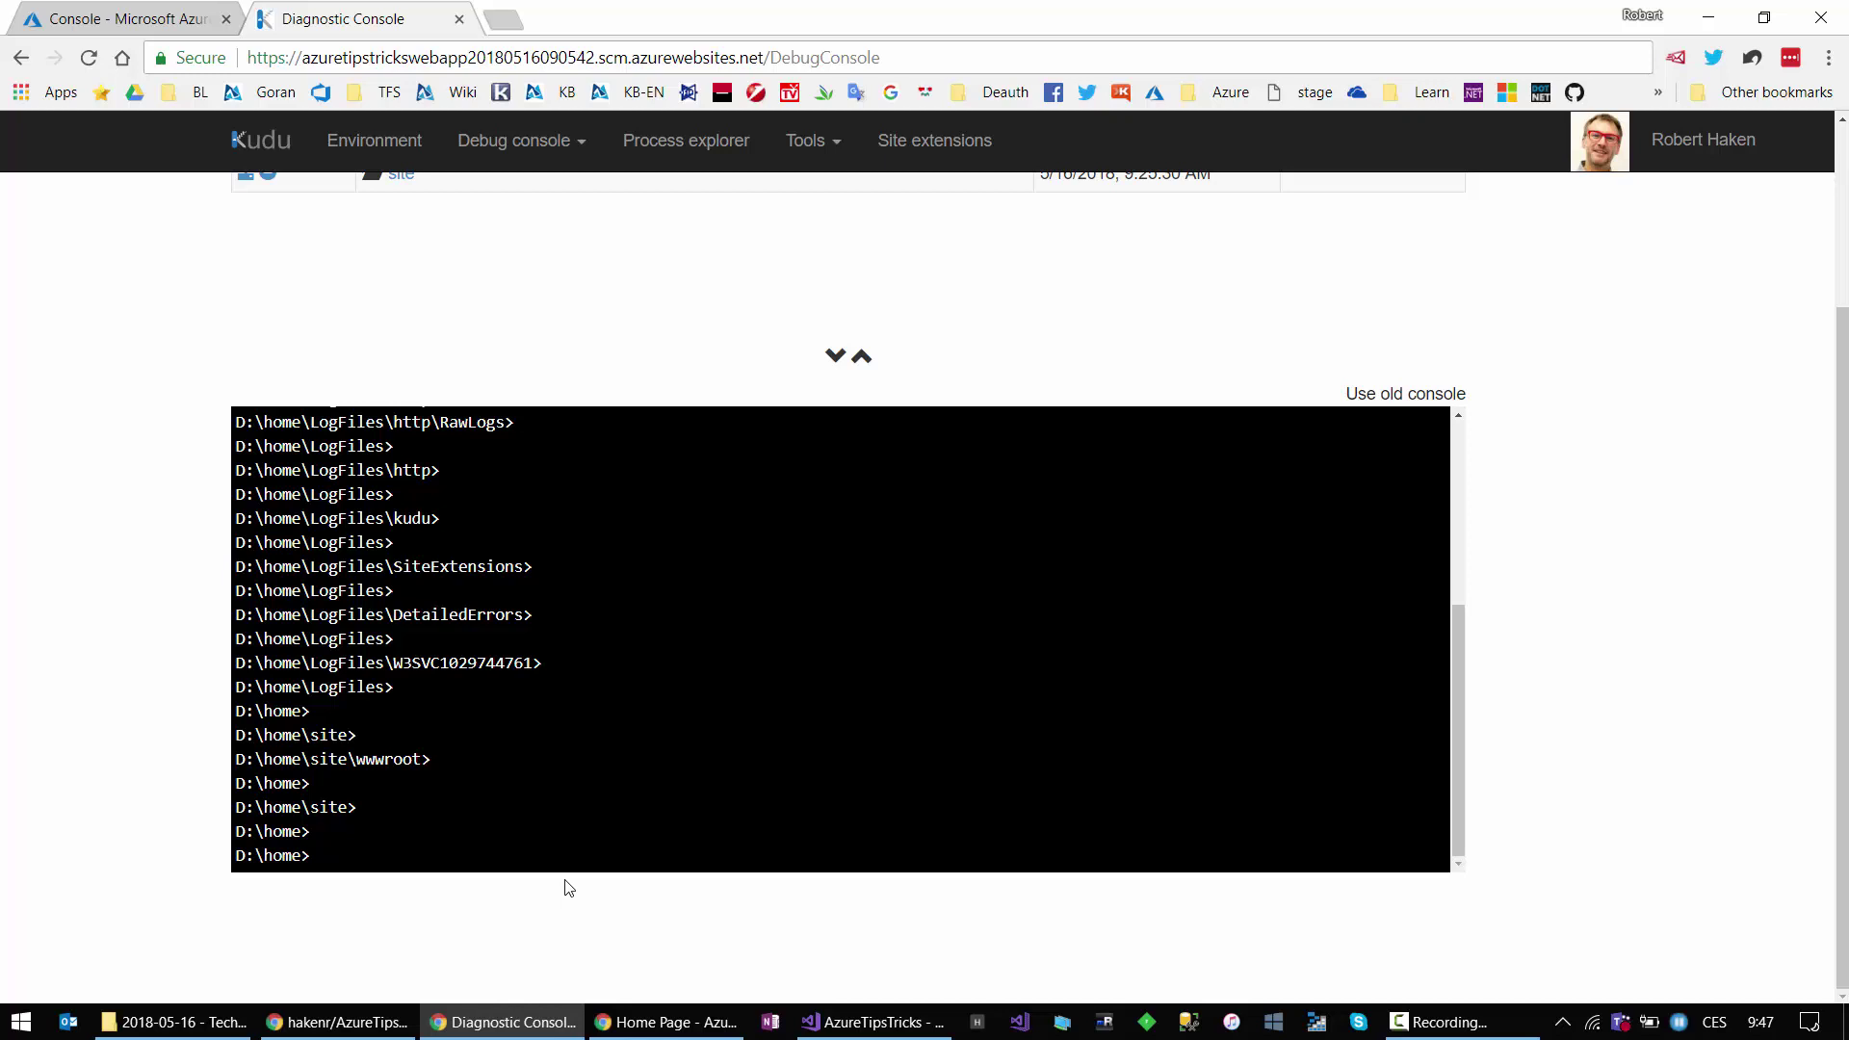
{"action": "left_click", "coordinate": [537, 853]}
{"action": "type", "text": "cd .."}
{"action": "key", "text": "Return"}
{"action": "type", "text": "dir"}
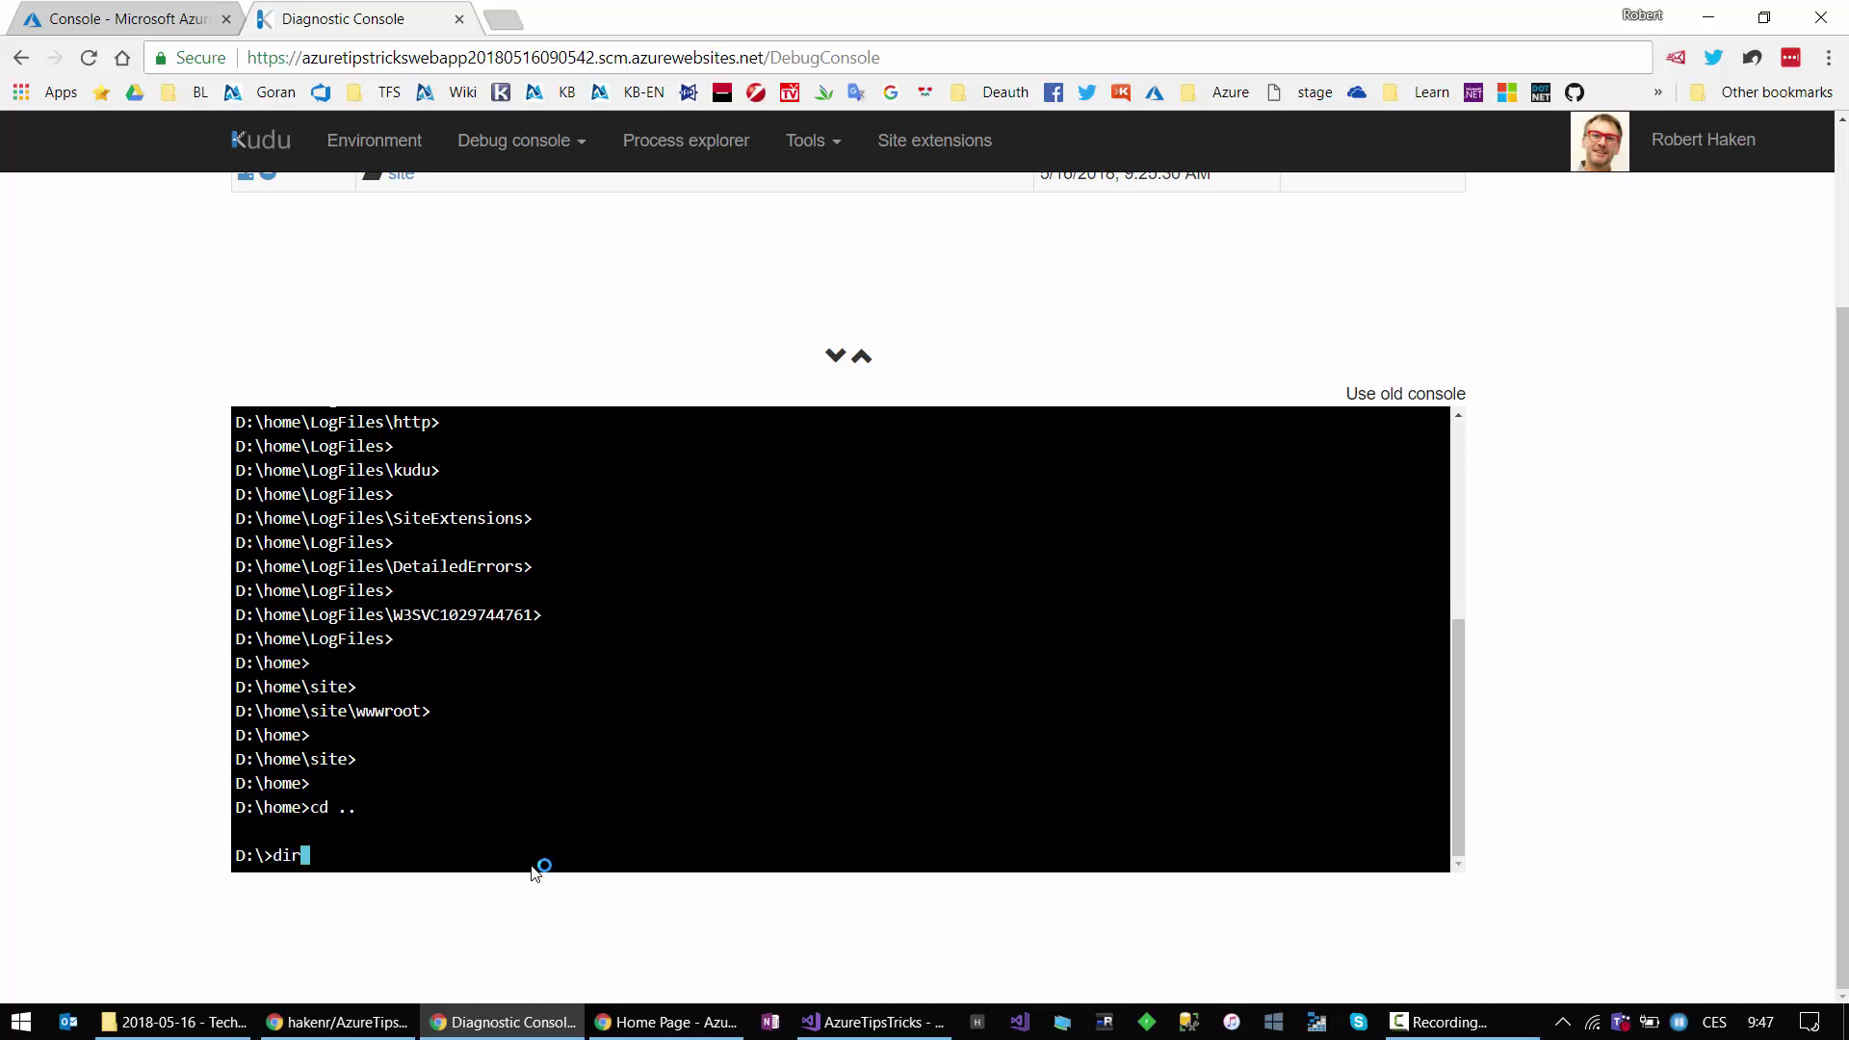
{"action": "key", "text": "Return"}
Step: Examine the D:\ directory listing, from the system and tool folders through the files at its end
{"action": "scroll", "coordinate": [799, 458], "scroll_direction": "up", "scroll_amount": 5}
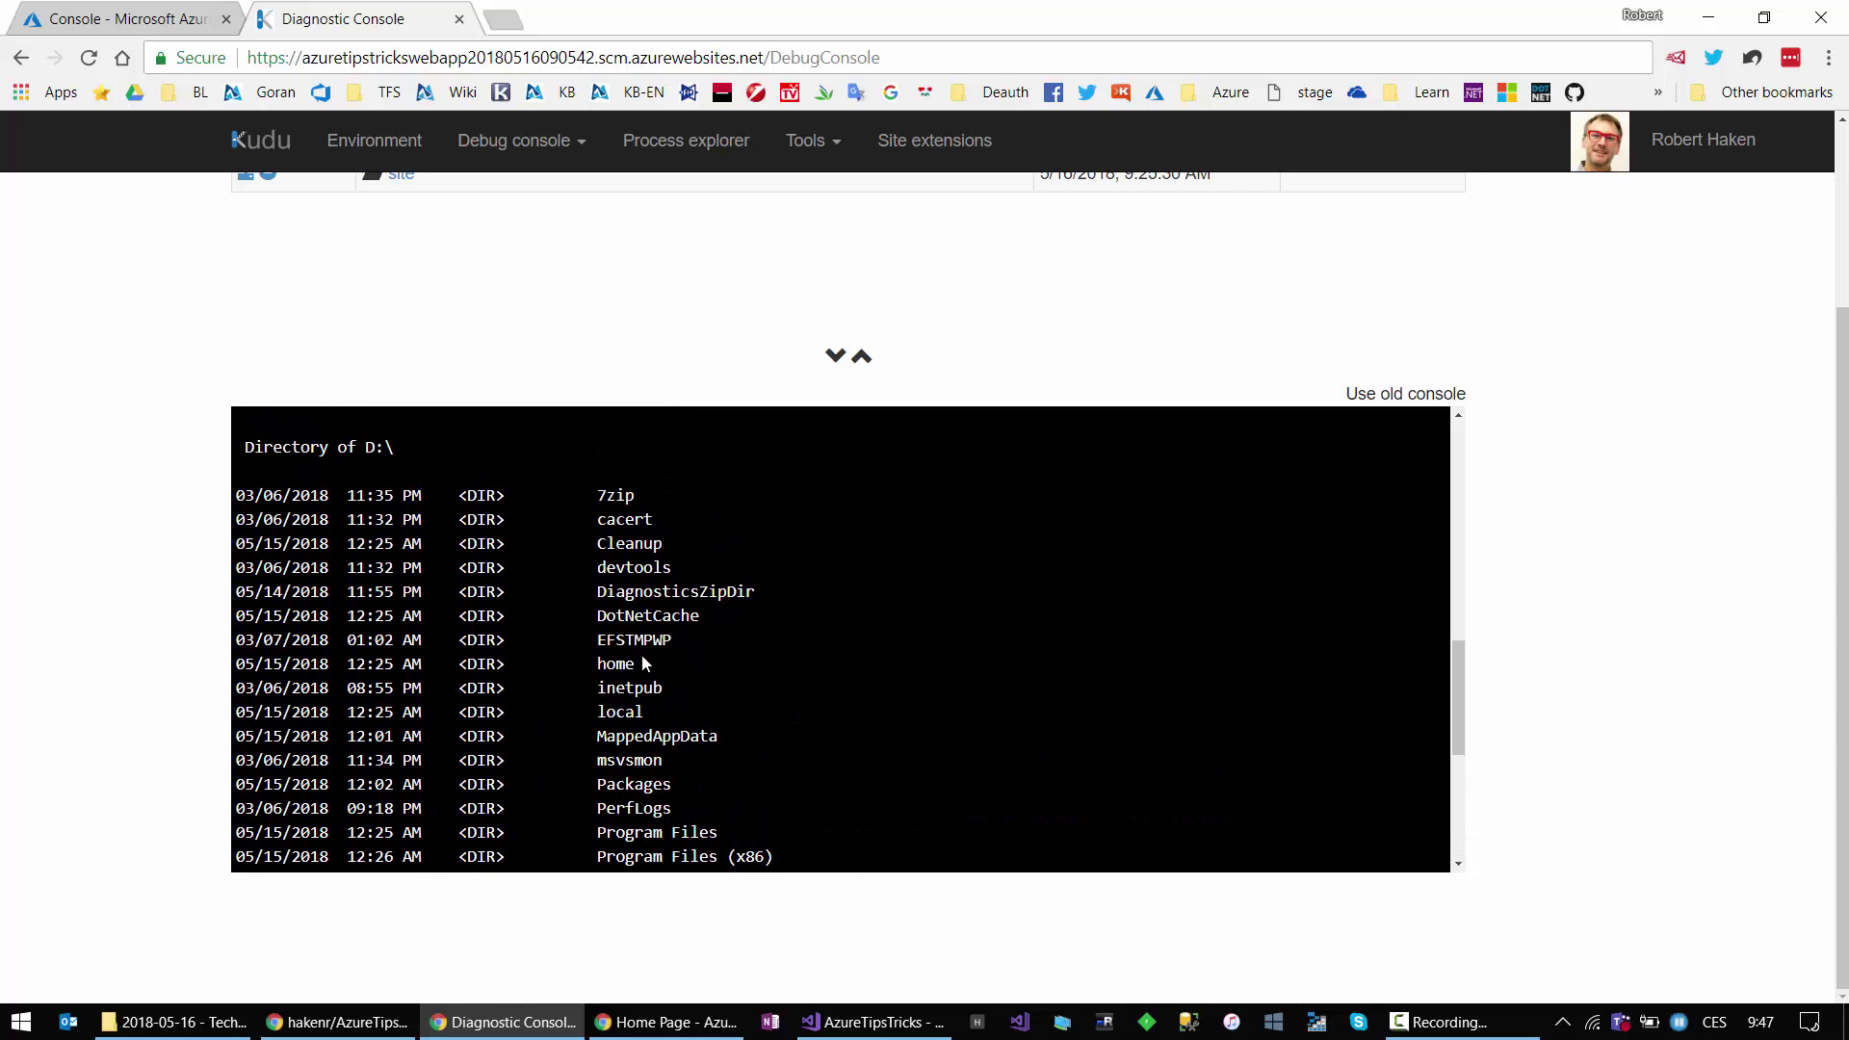
{"action": "scroll", "coordinate": [646, 663], "scroll_direction": "down", "scroll_amount": 4}
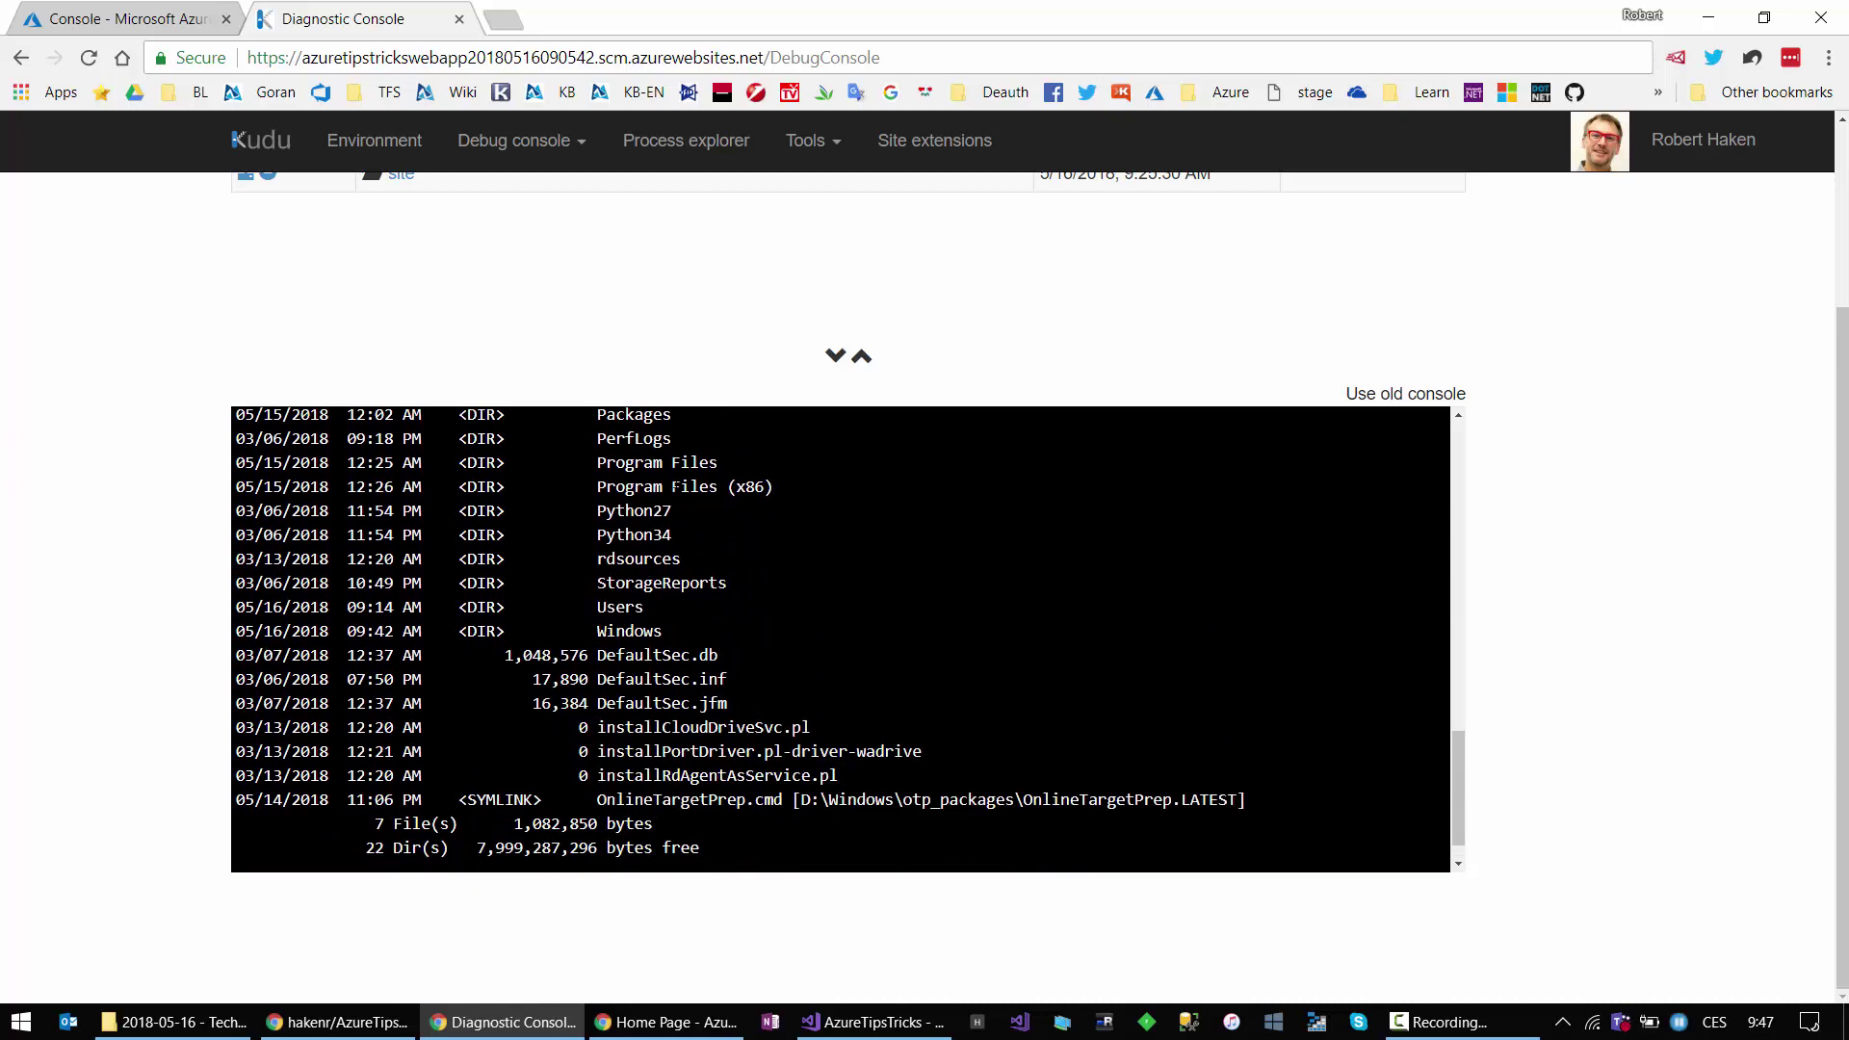
{"action": "scroll", "coordinate": [674, 488], "scroll_direction": "up", "scroll_amount": 3}
{"action": "scroll", "coordinate": [675, 487], "scroll_direction": "up", "scroll_amount": 4}
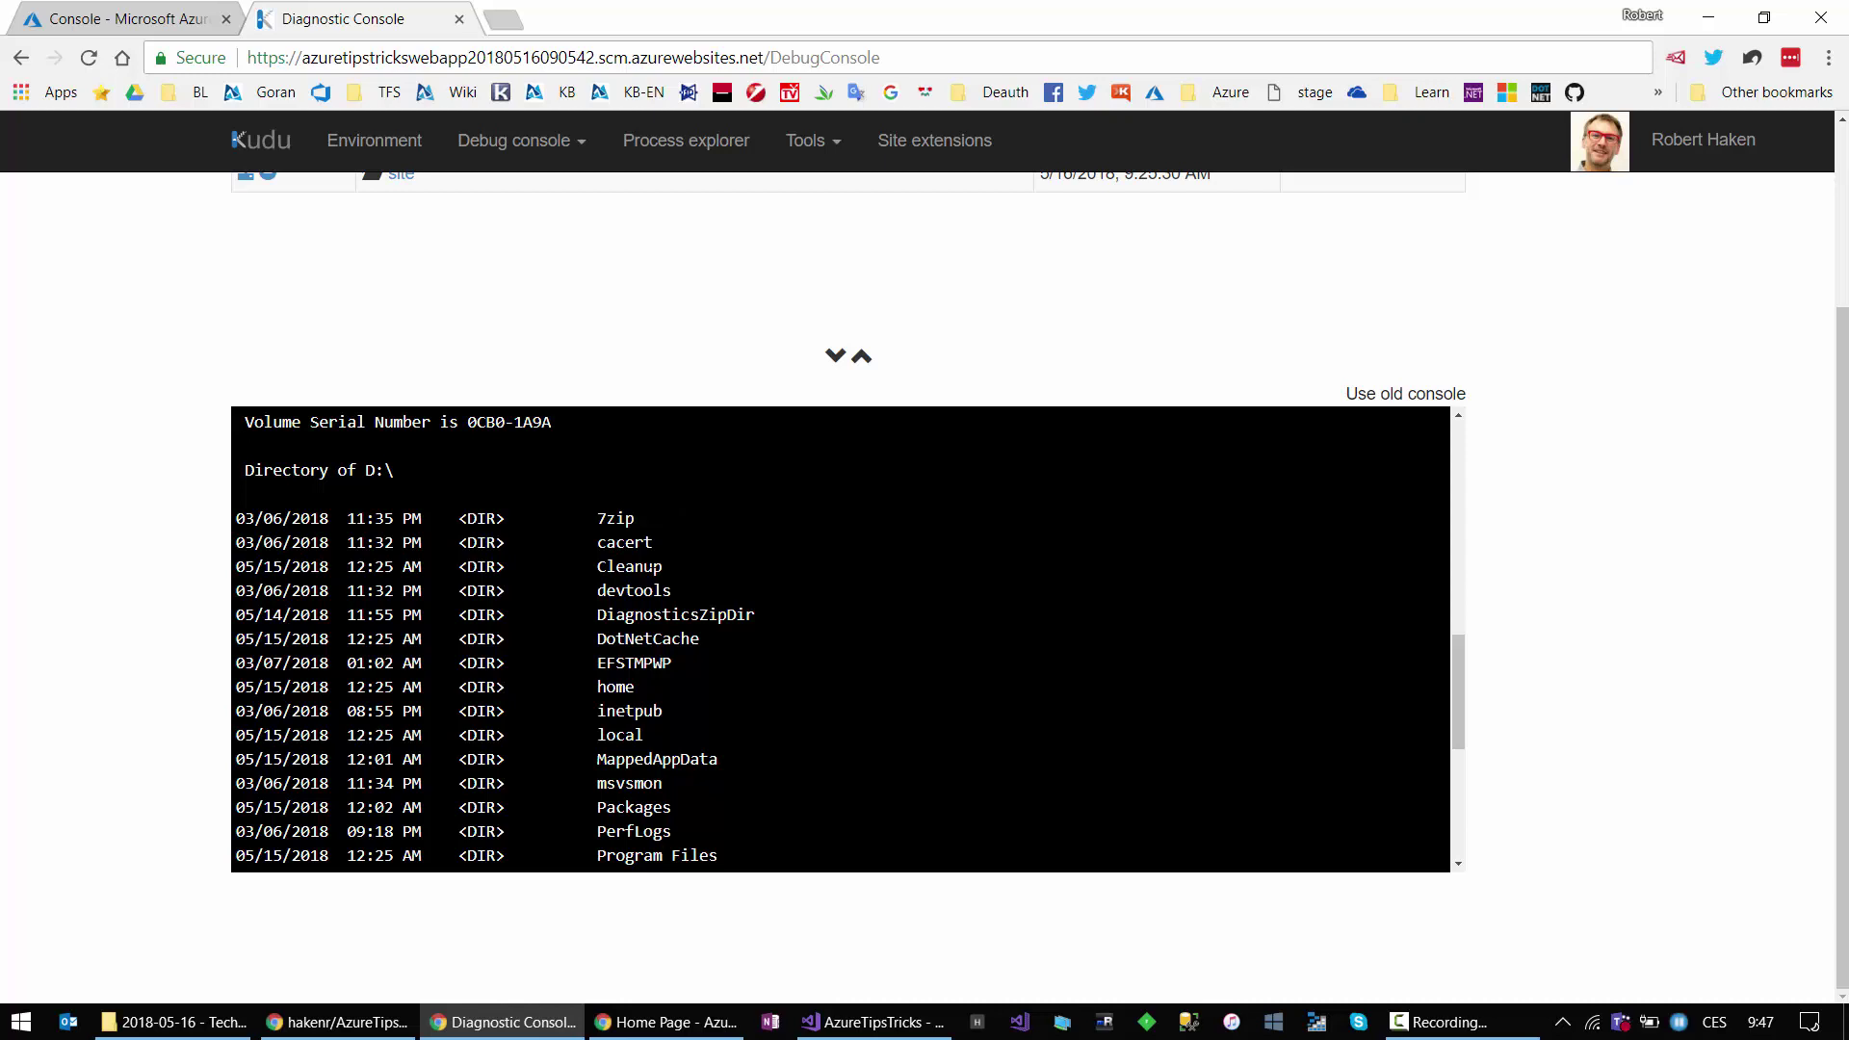
{"action": "scroll", "coordinate": [641, 693], "scroll_direction": "down", "scroll_amount": 2}
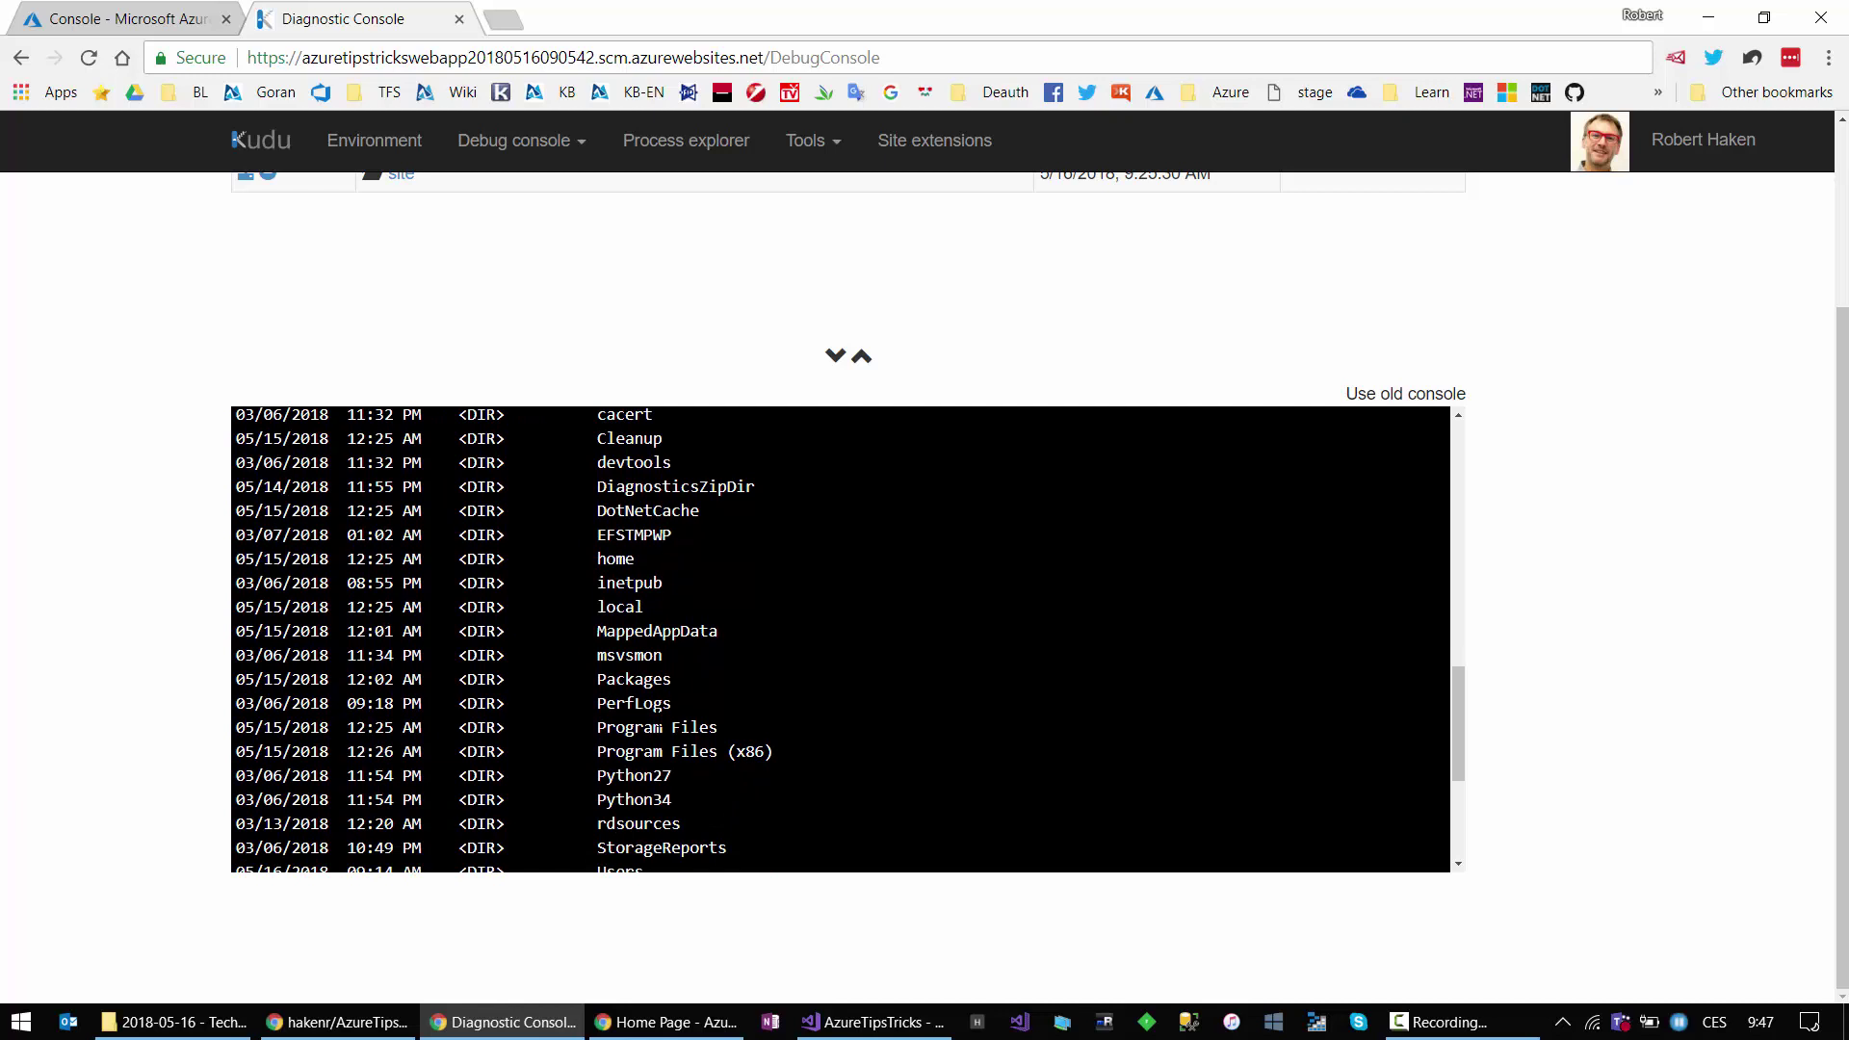
{"action": "scroll", "coordinate": [642, 694], "scroll_direction": "down", "scroll_amount": 4}
{"action": "scroll", "coordinate": [641, 694], "scroll_direction": "up", "scroll_amount": 5}
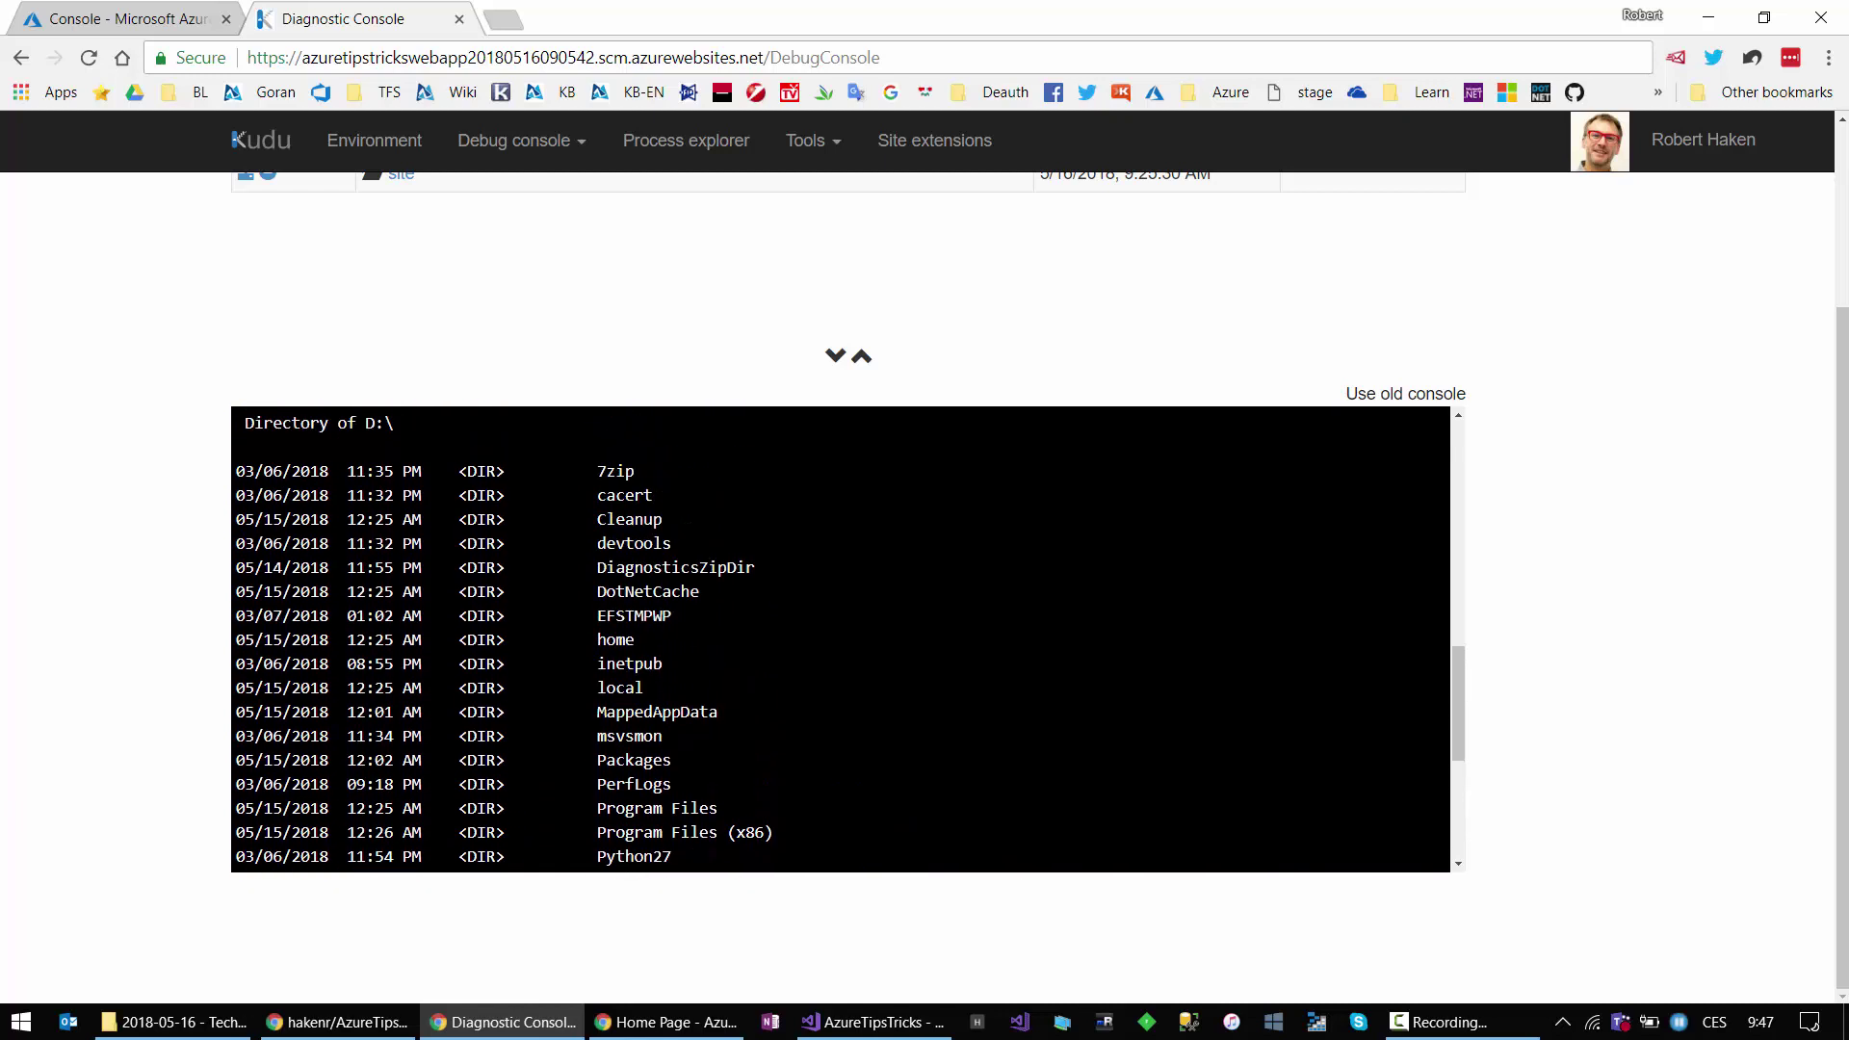
{"action": "scroll", "coordinate": [874, 819], "scroll_direction": "down", "scroll_amount": 6}
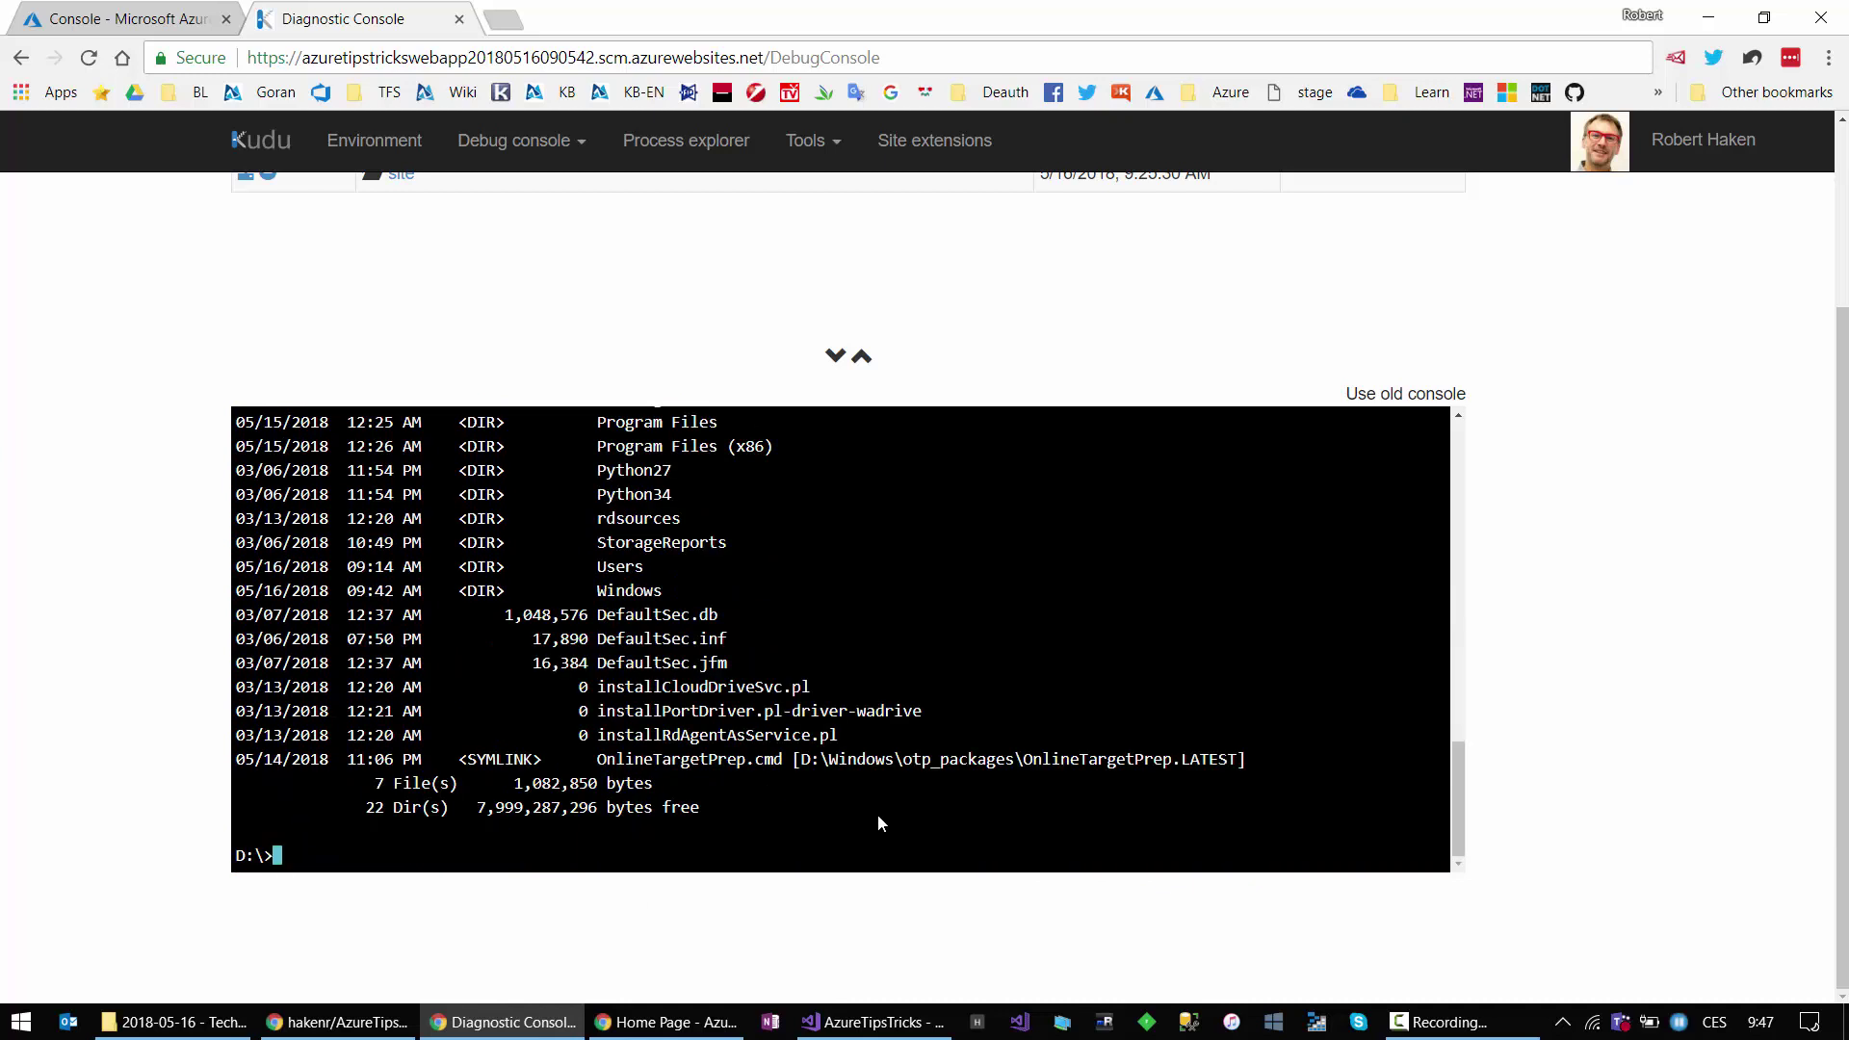
Step: Change to the devtools directory with cd devtools and list its contents with dir
{"action": "type", "text": "cd devtools"}
{"action": "key", "text": "Return"}
{"action": "type", "text": "dir"}
{"action": "key", "text": "Return"}
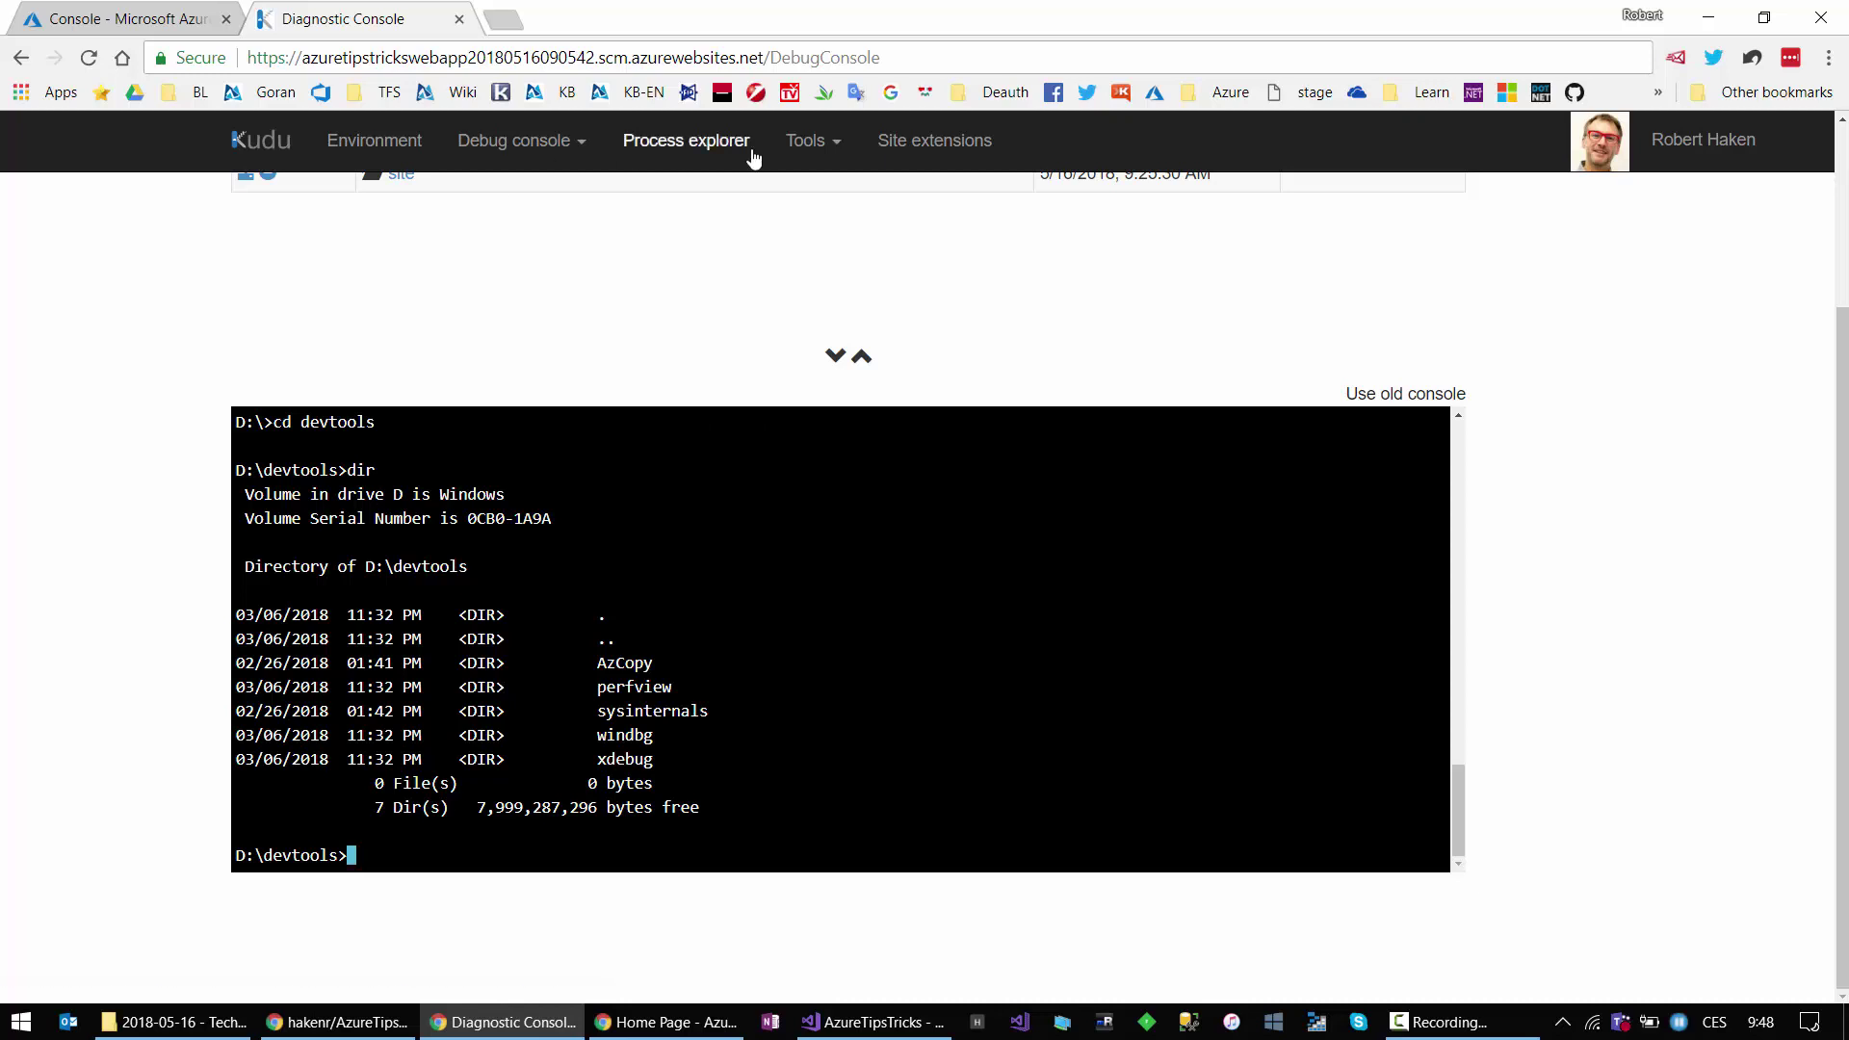
Step: Open Process Explorer and review the general properties of the non-SCM w3wp.exe process (pid 6028)
{"action": "left_click", "coordinate": [700, 142]}
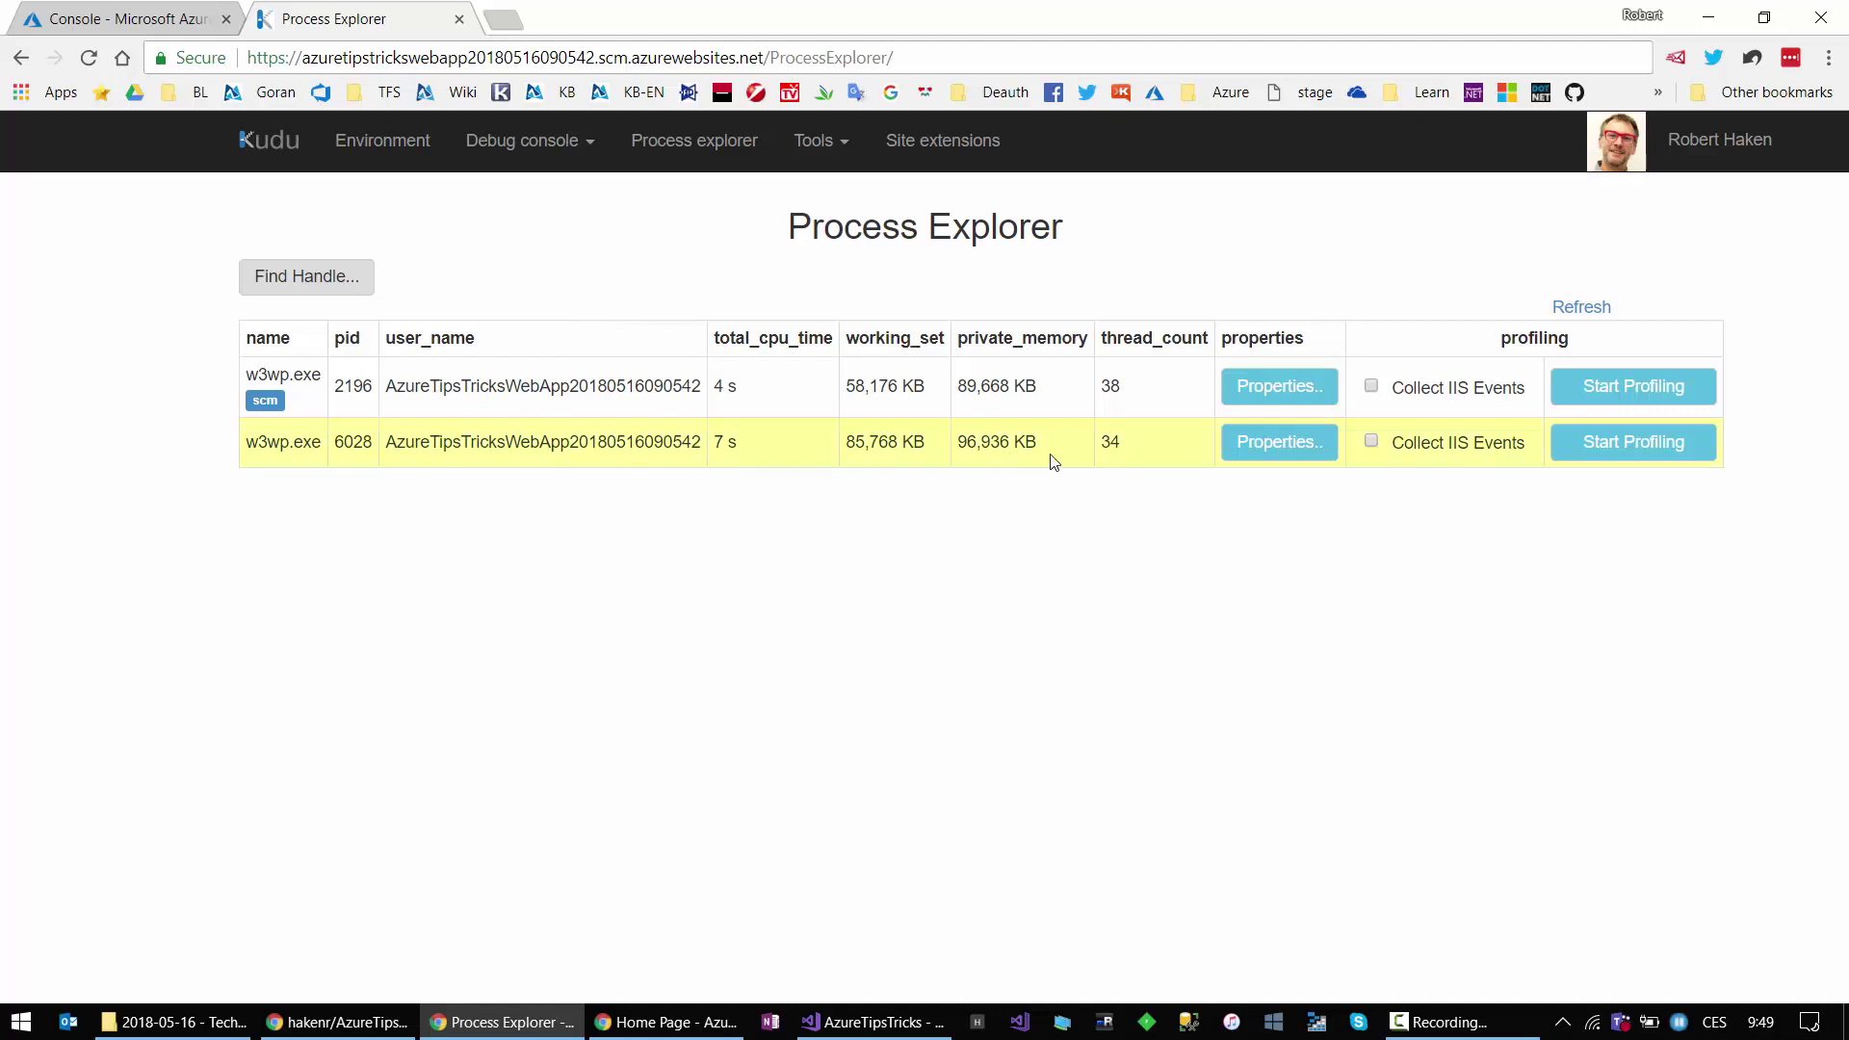
{"action": "left_click", "coordinate": [1258, 448]}
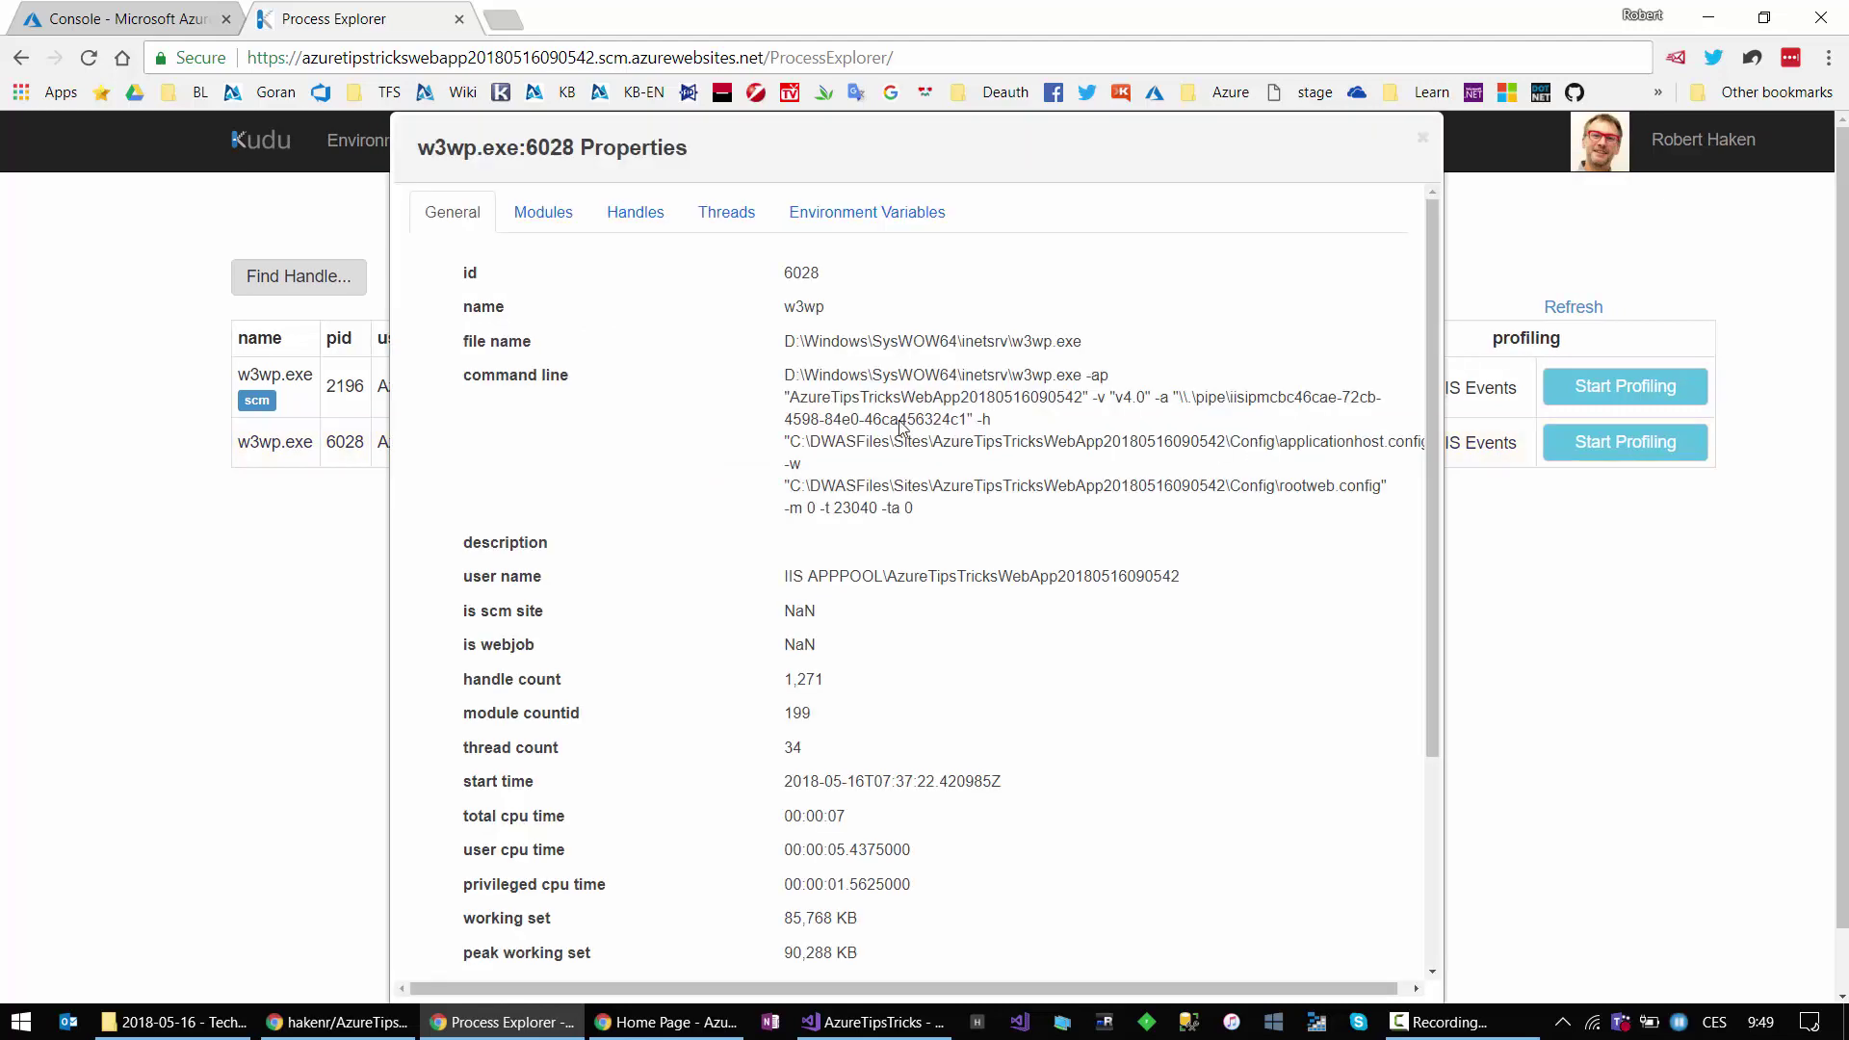
{"action": "scroll", "coordinate": [815, 664], "scroll_direction": "down", "scroll_amount": 2}
{"action": "scroll", "coordinate": [816, 664], "scroll_direction": "down", "scroll_amount": 1}
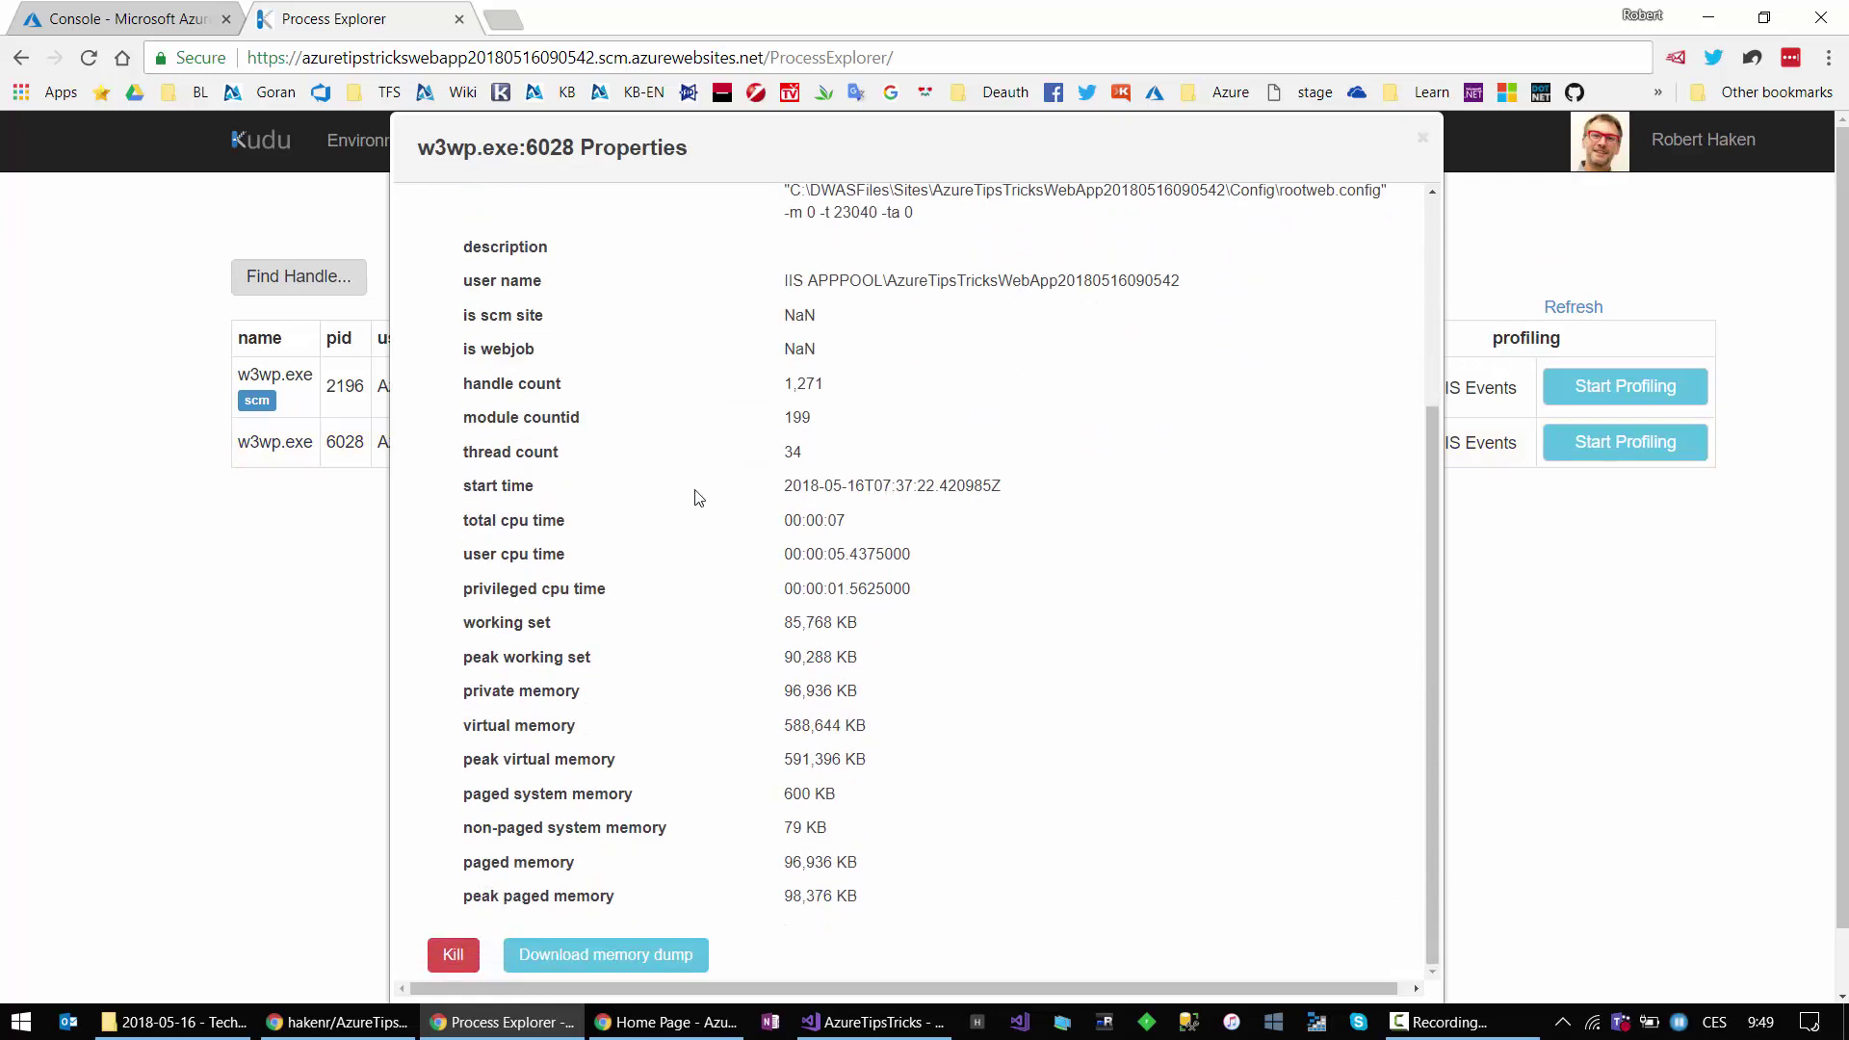
{"action": "scroll", "coordinate": [717, 524], "scroll_direction": "up", "scroll_amount": 3}
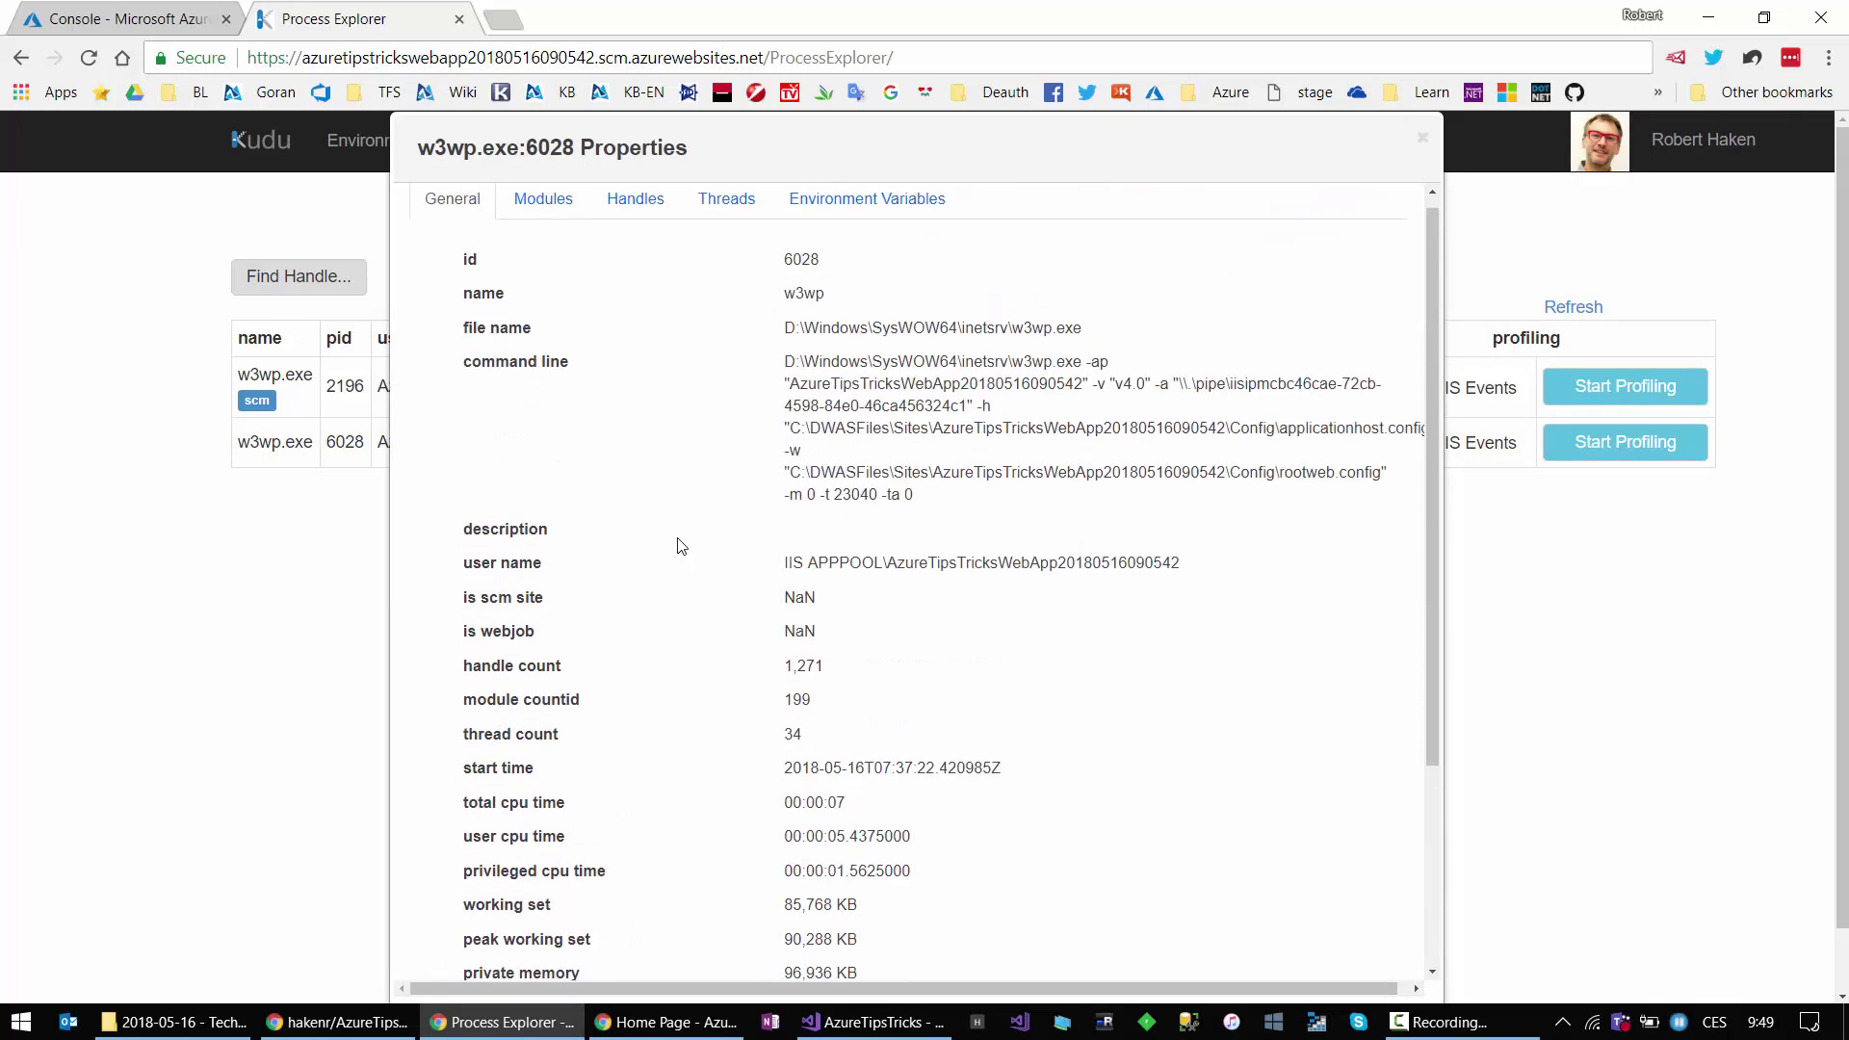
Step: Review the loaded modules, open handles and threads of the w3wp.exe process, and close its properties
{"action": "left_click", "coordinate": [541, 214]}
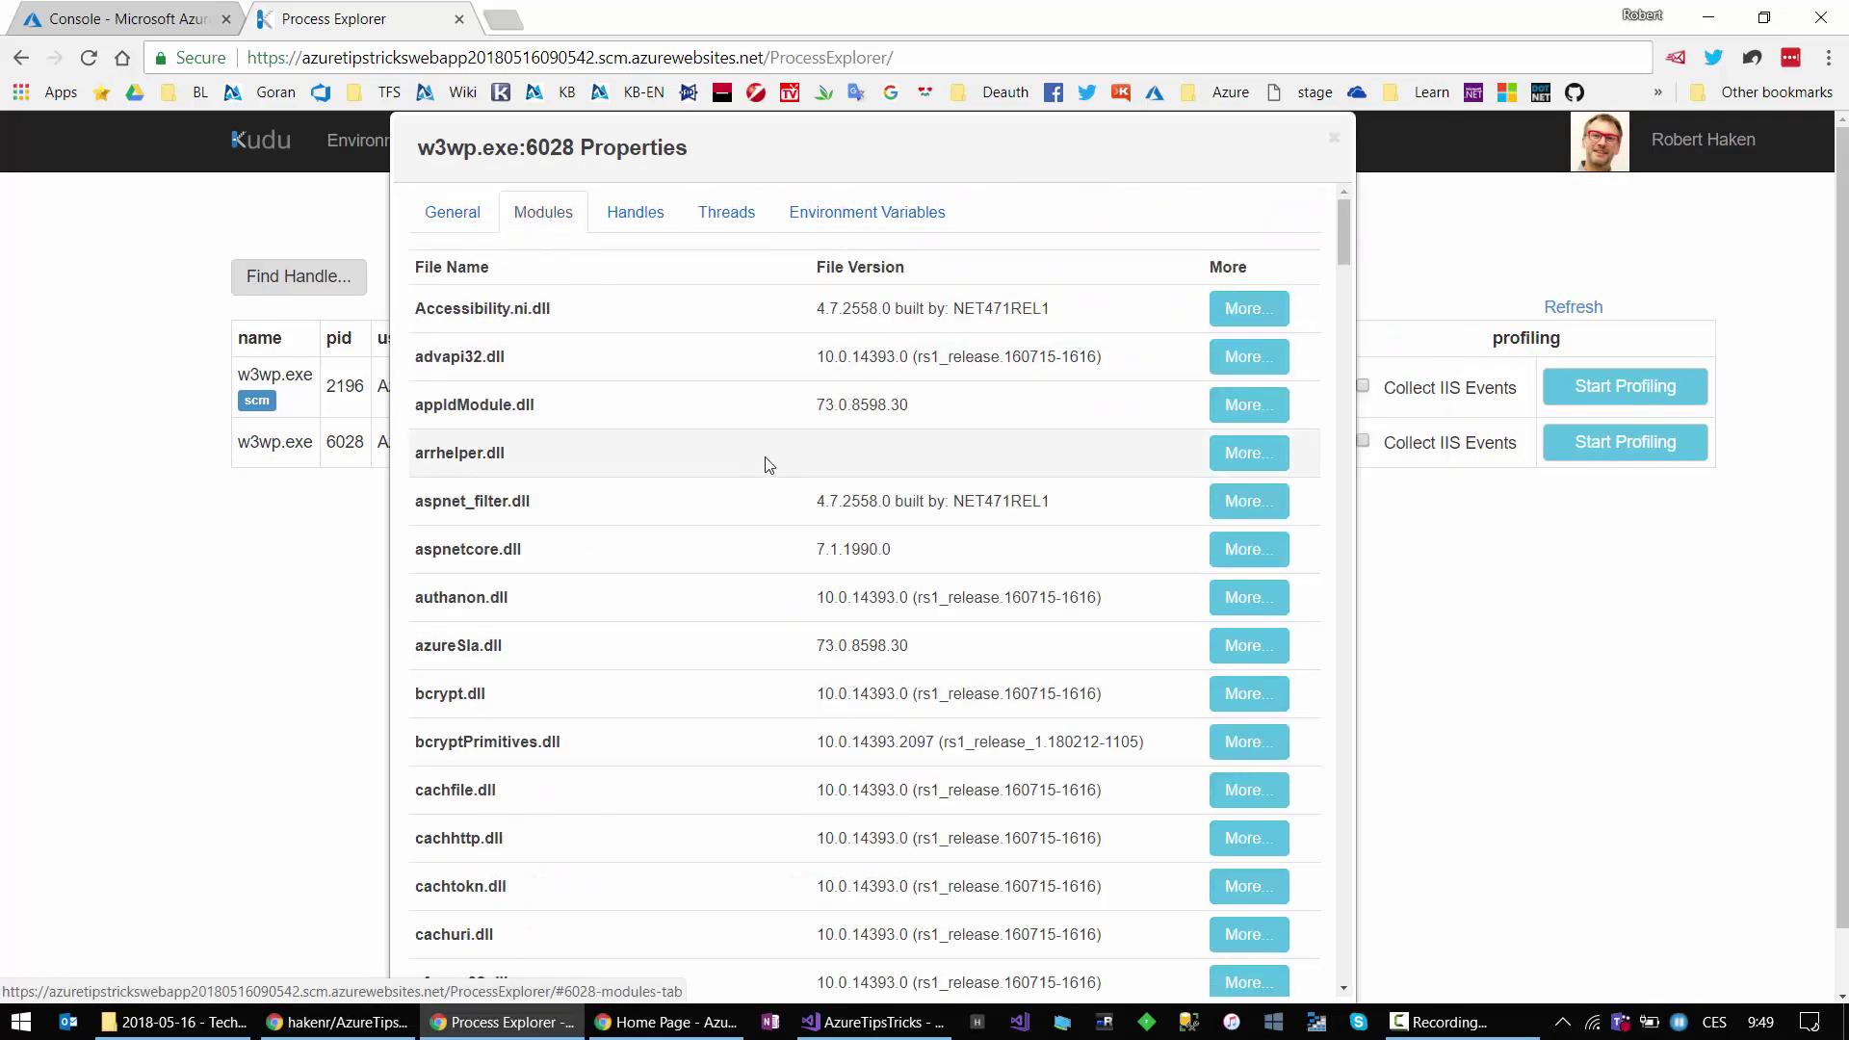
{"action": "left_click", "coordinate": [635, 213]}
{"action": "scroll", "coordinate": [517, 700], "scroll_direction": "down", "scroll_amount": 10}
{"action": "scroll", "coordinate": [516, 577], "scroll_direction": "up", "scroll_amount": 10}
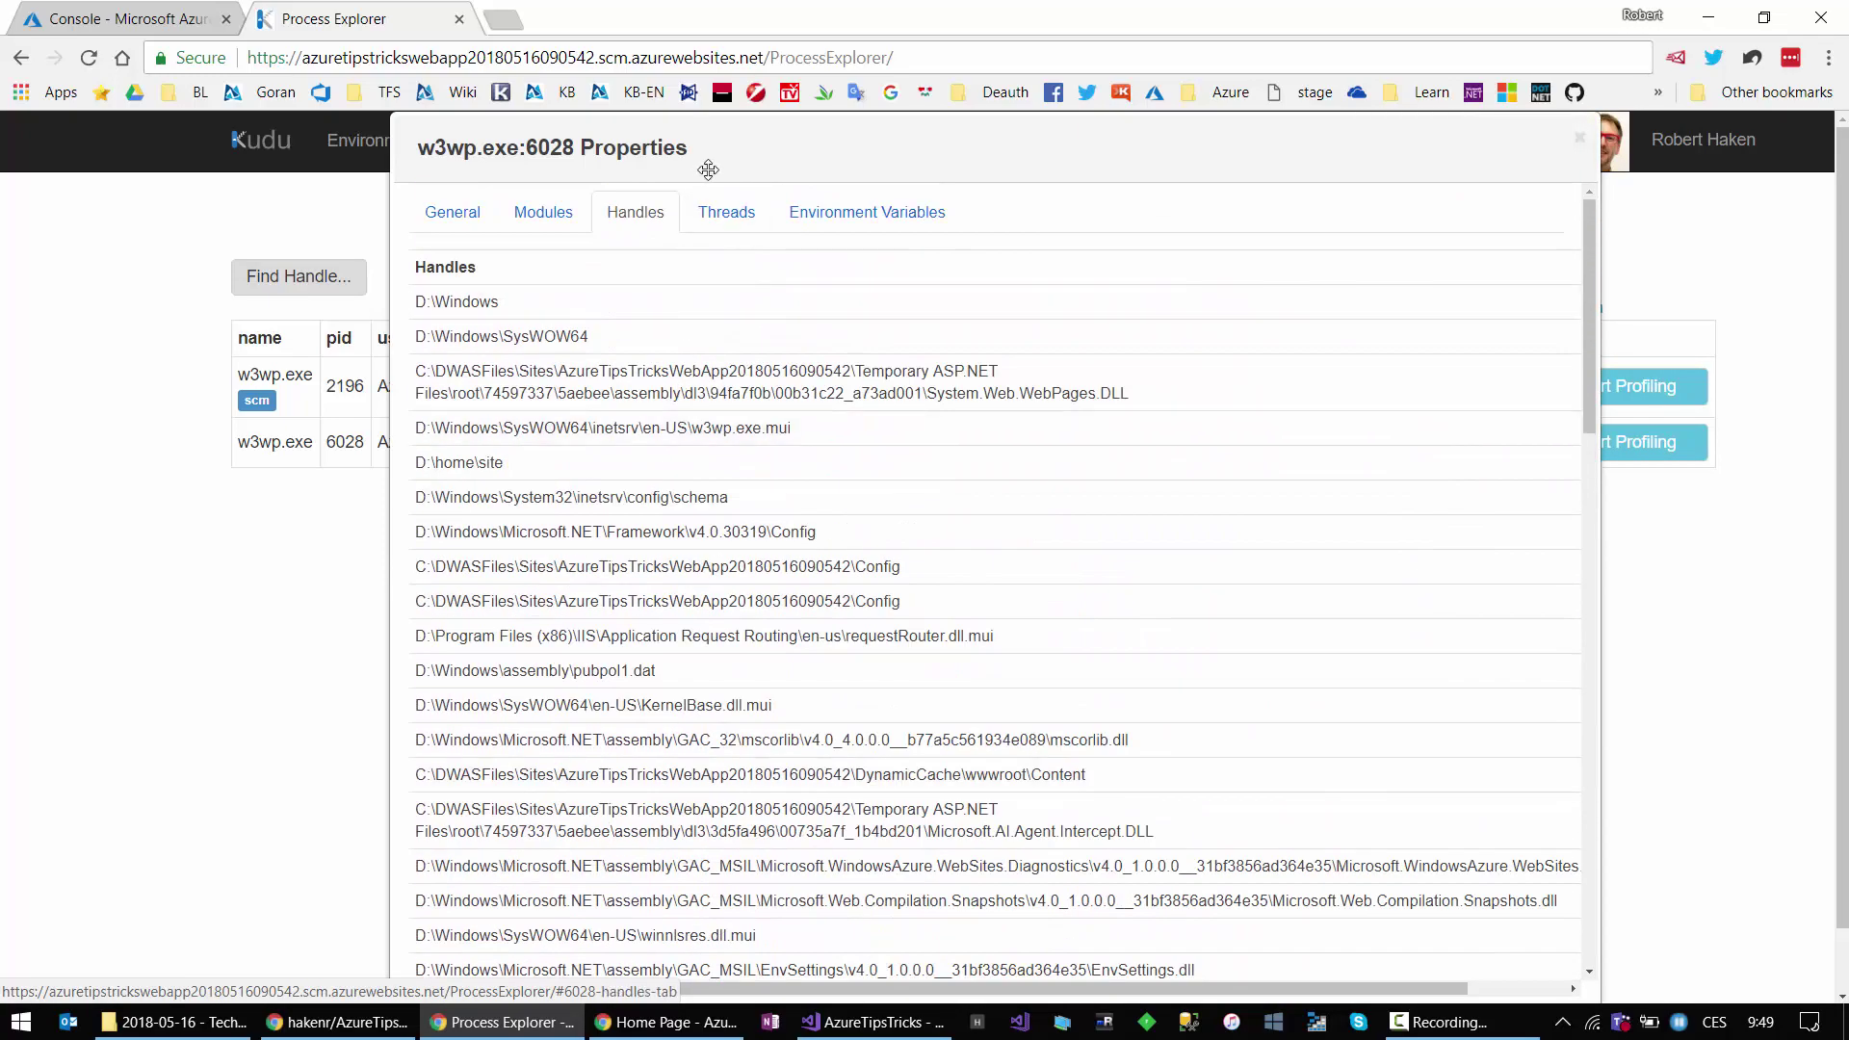
{"action": "left_click", "coordinate": [718, 221]}
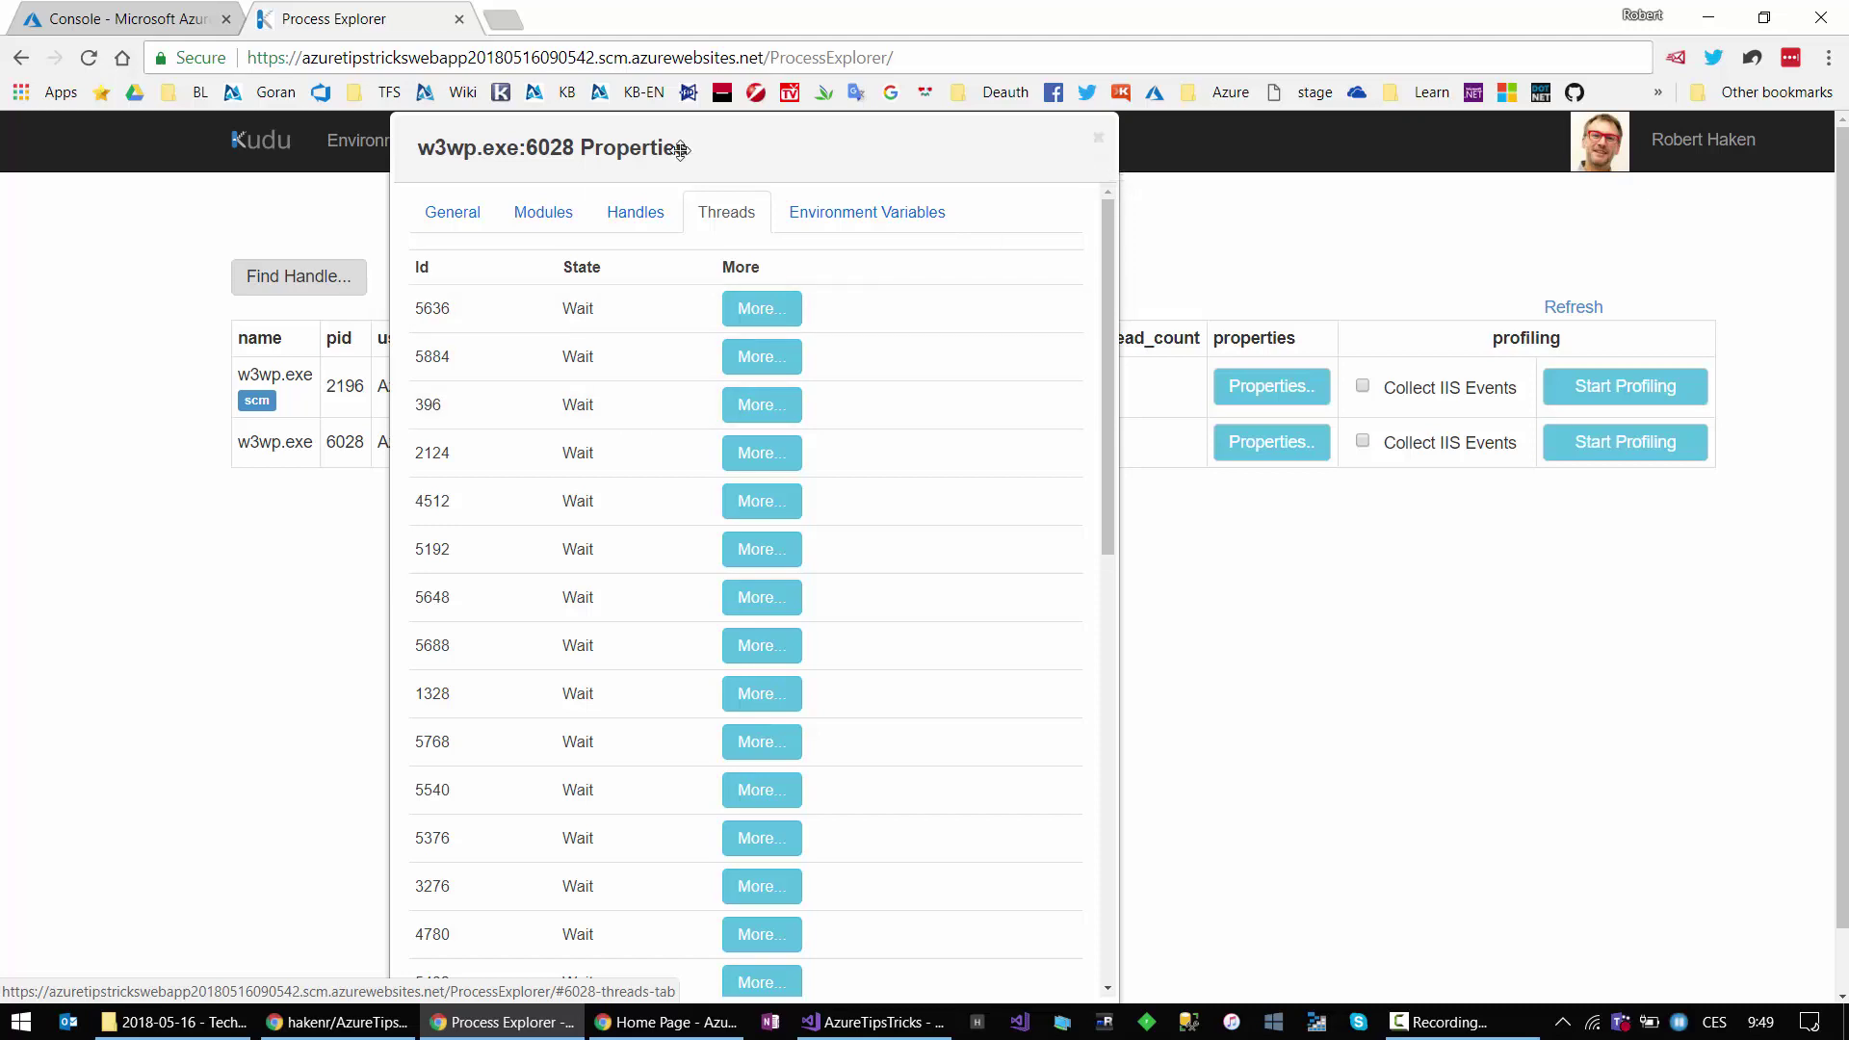
{"action": "left_click", "coordinate": [535, 230]}
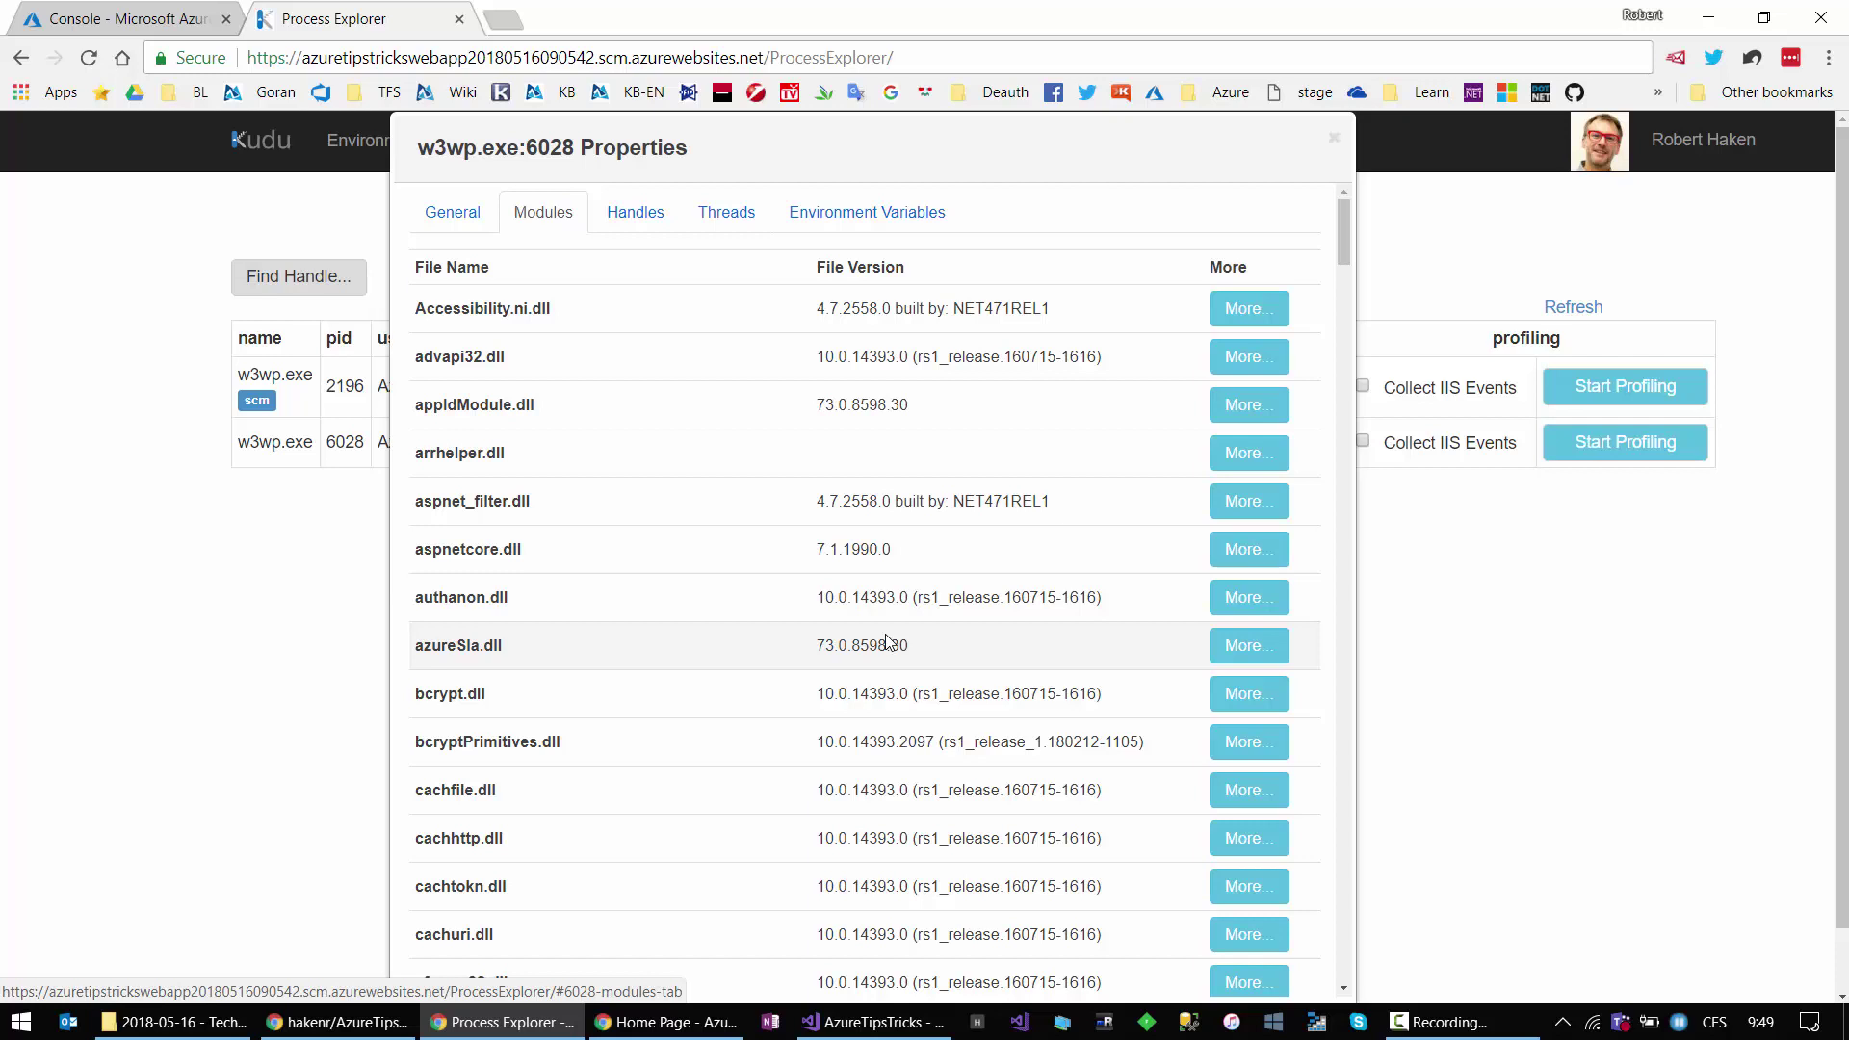
{"action": "left_click", "coordinate": [1334, 144]}
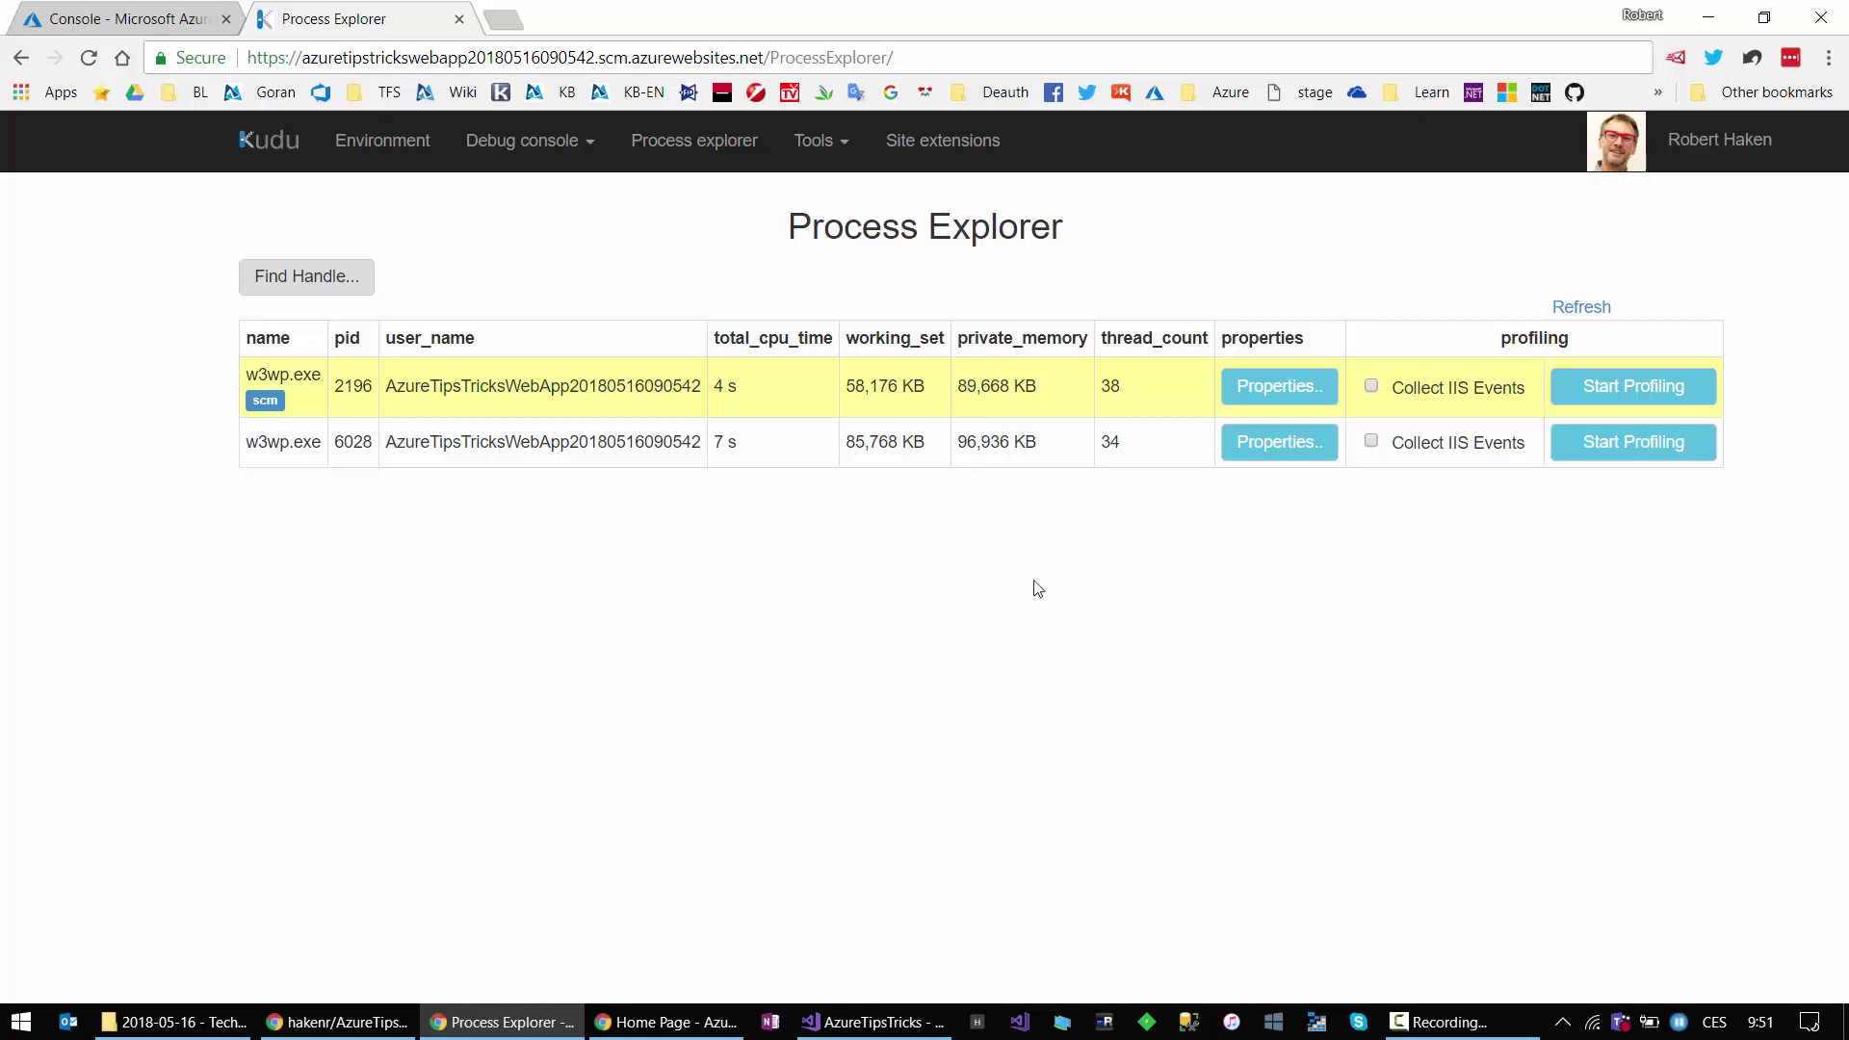
{"action": "left_click", "coordinate": [963, 449]}
{"action": "left_click", "coordinate": [987, 366]}
{"action": "left_click", "coordinate": [973, 449]}
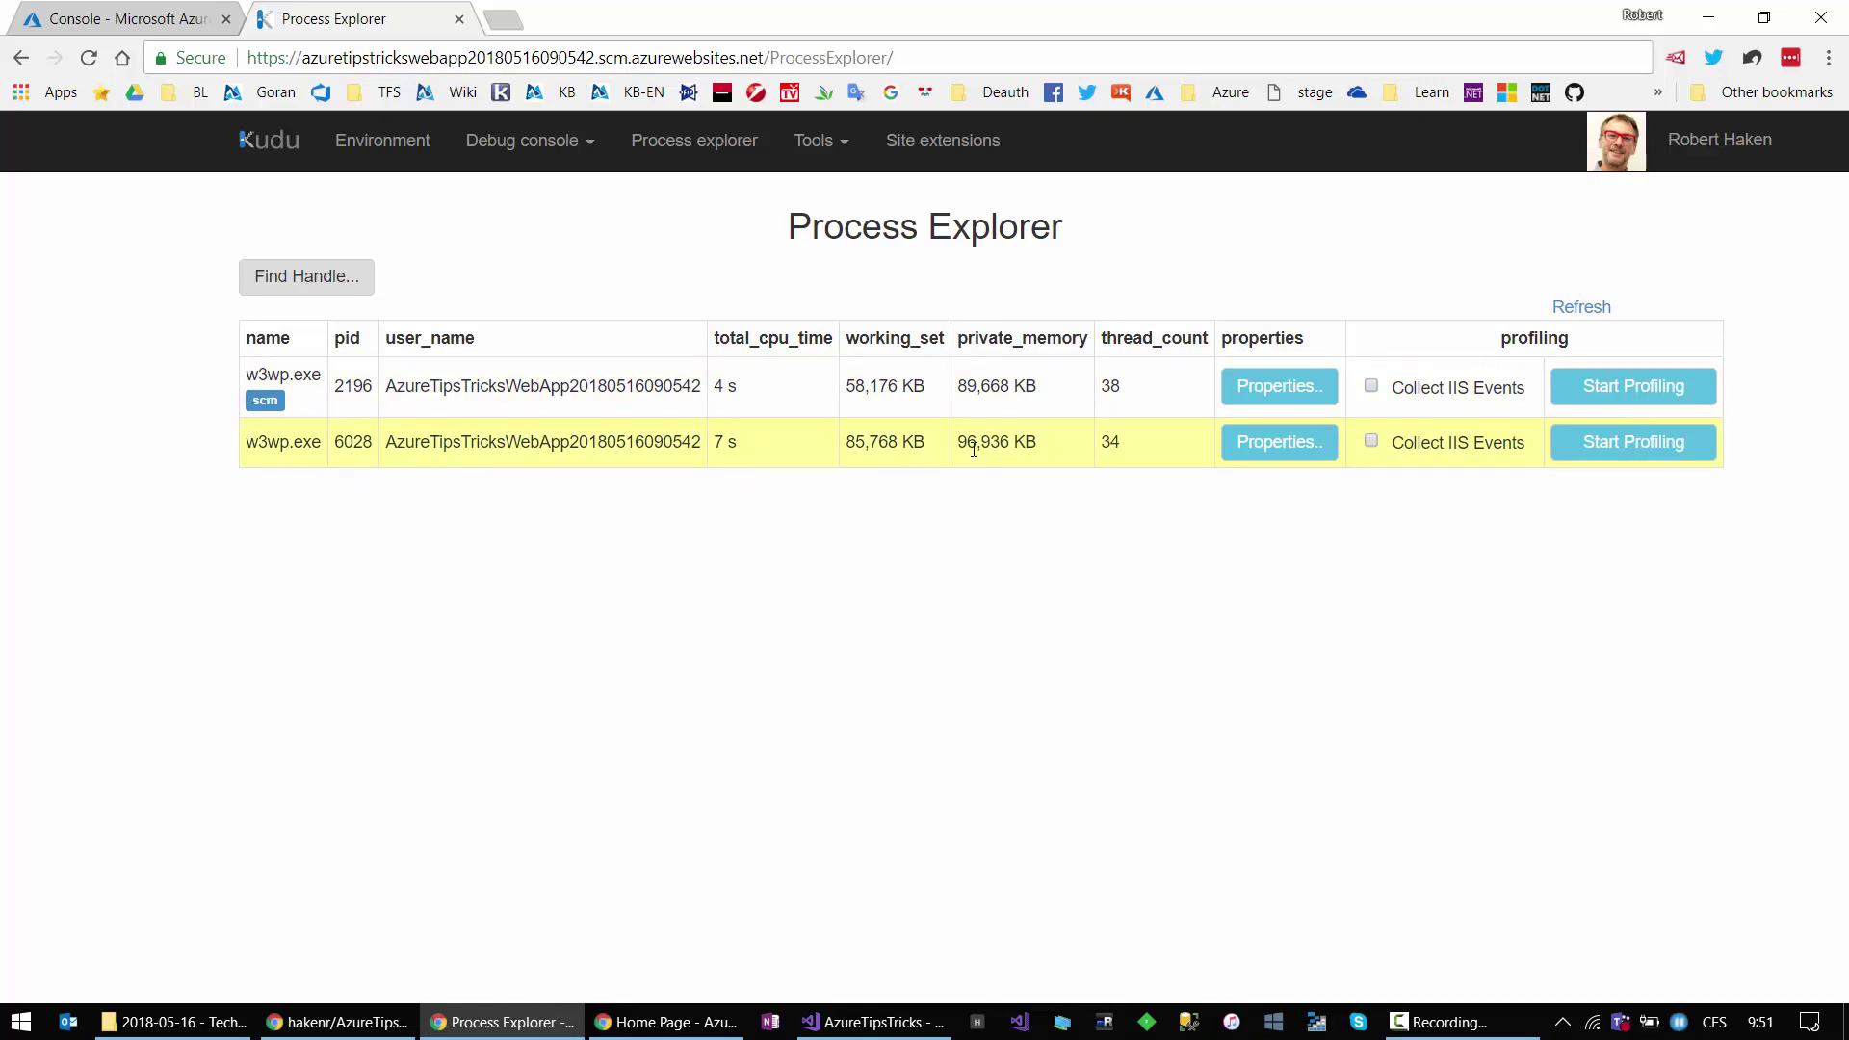
{"action": "left_click", "coordinate": [613, 387]}
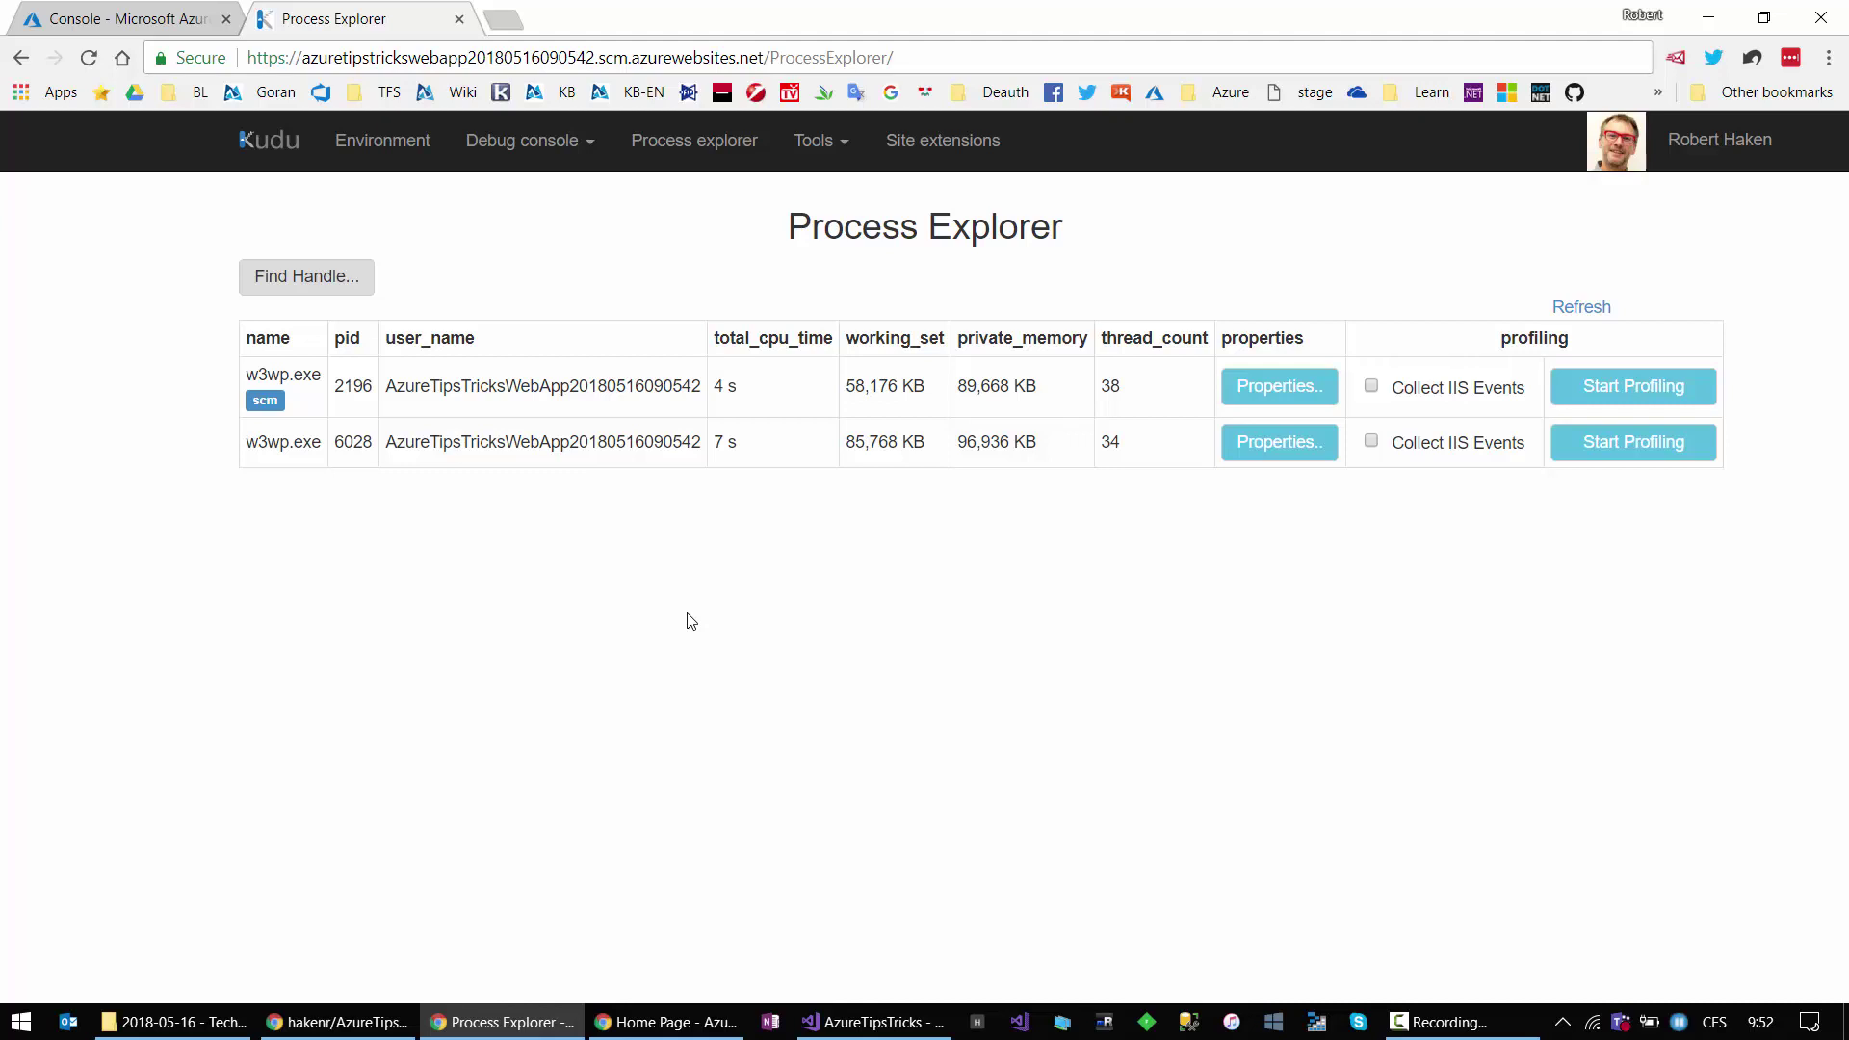
{"action": "left_click", "coordinate": [1273, 388]}
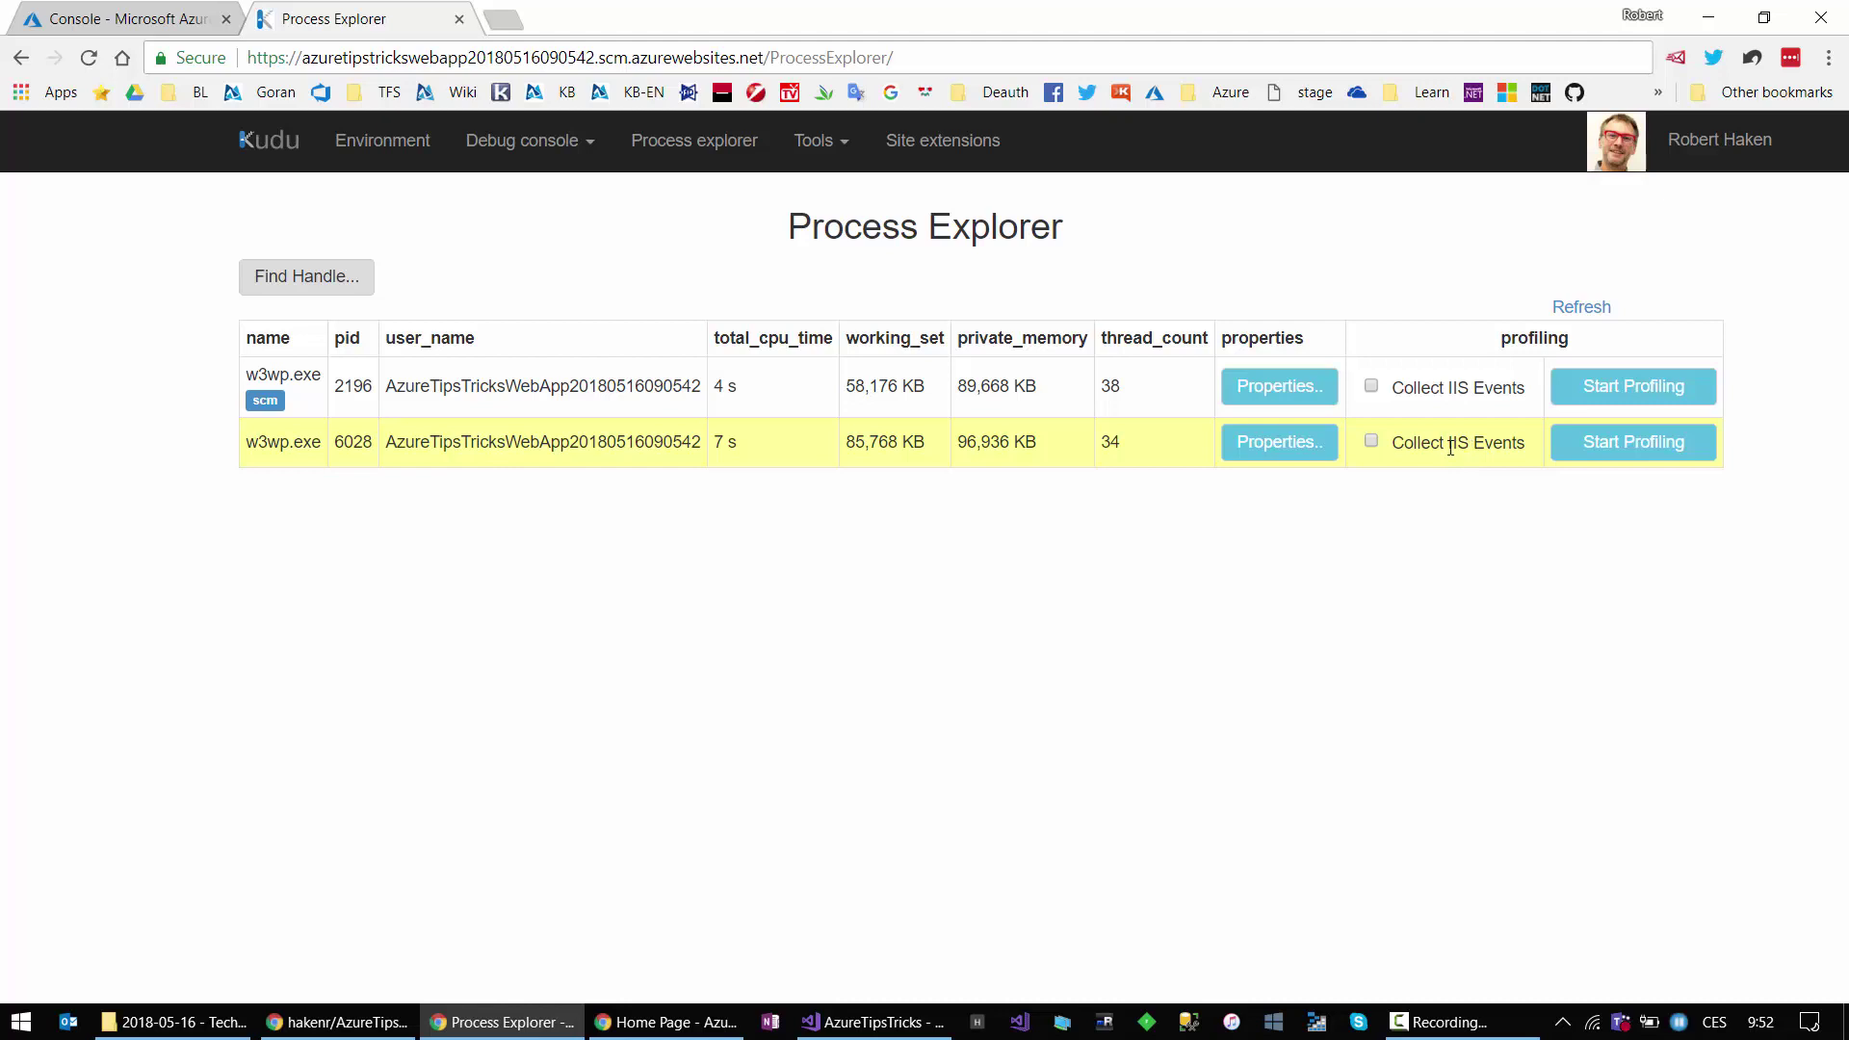
Step: Start profiling the non-SCM w3wp.exe process (pid 6028) without collecting IIS events, and reload the process list
{"action": "left_click", "coordinate": [1596, 445]}
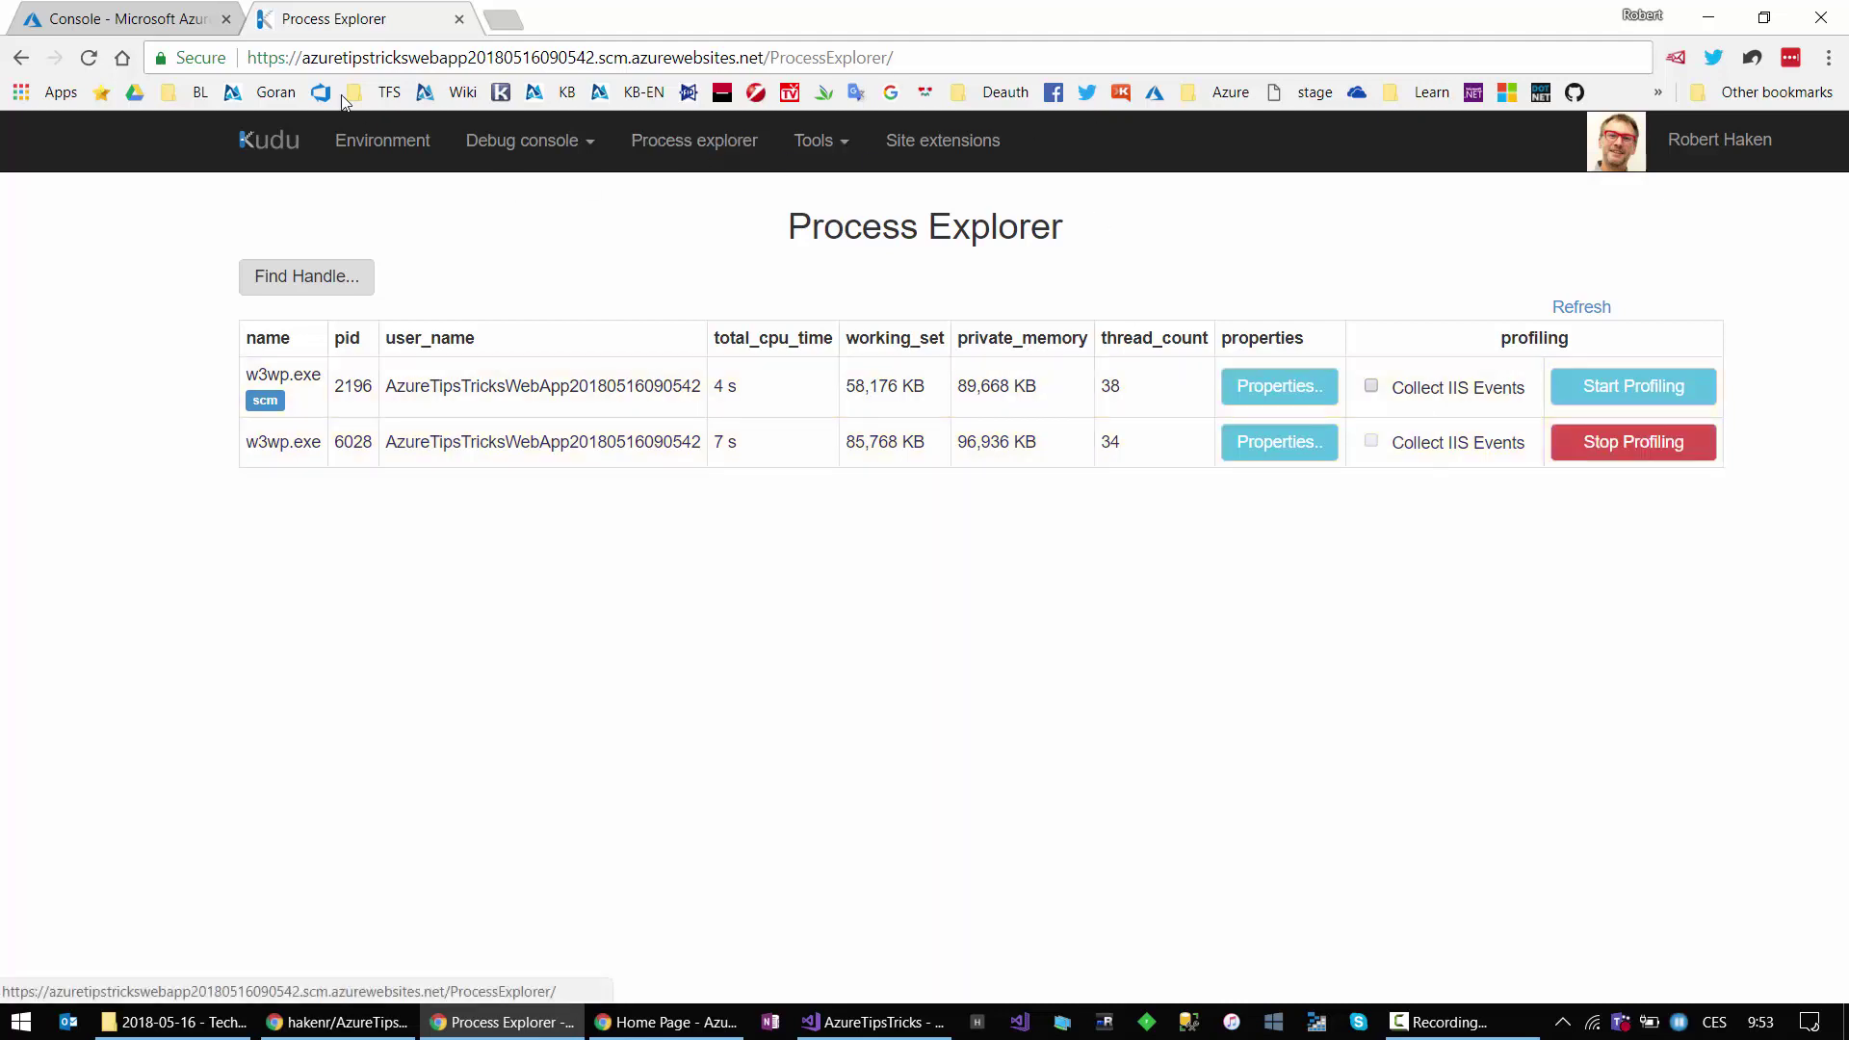
{"action": "left_click", "coordinate": [88, 61]}
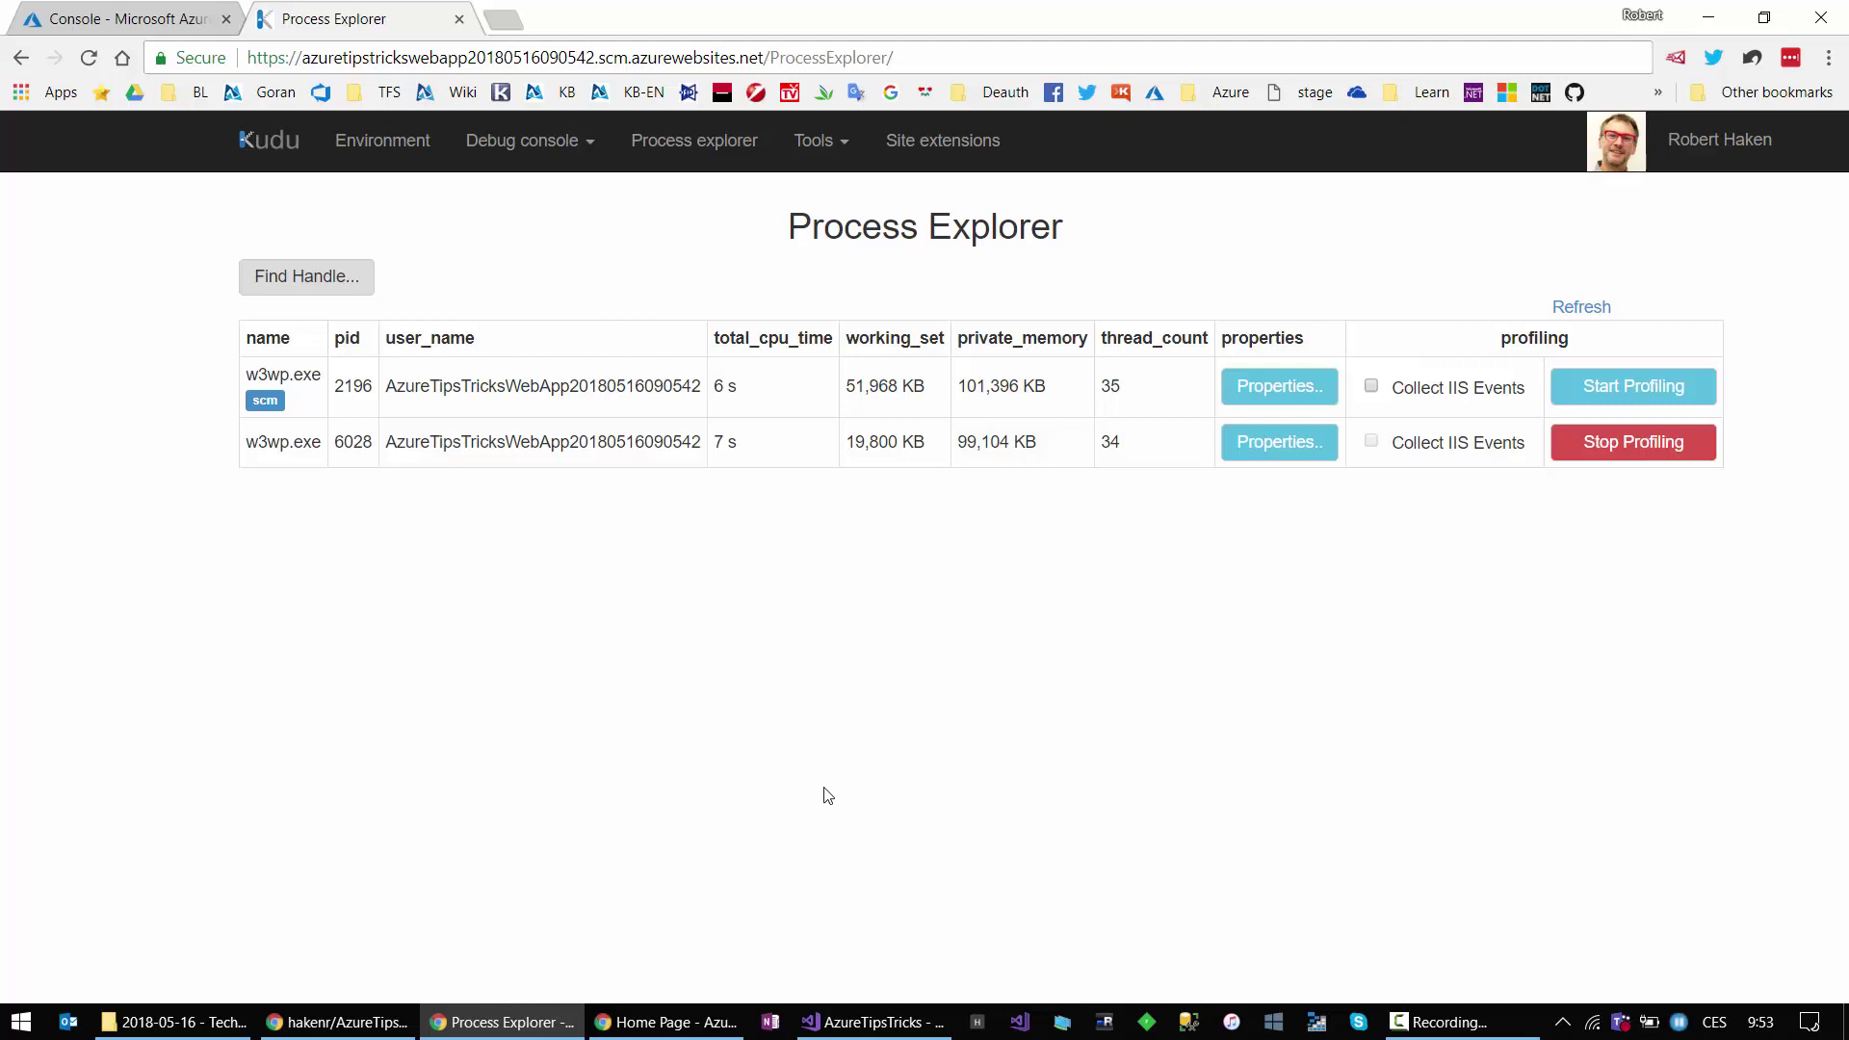
Step: Switch to the deployed web app's site, reload its home page and open the About page to generate requests for profiling
{"action": "left_click", "coordinate": [638, 1024]}
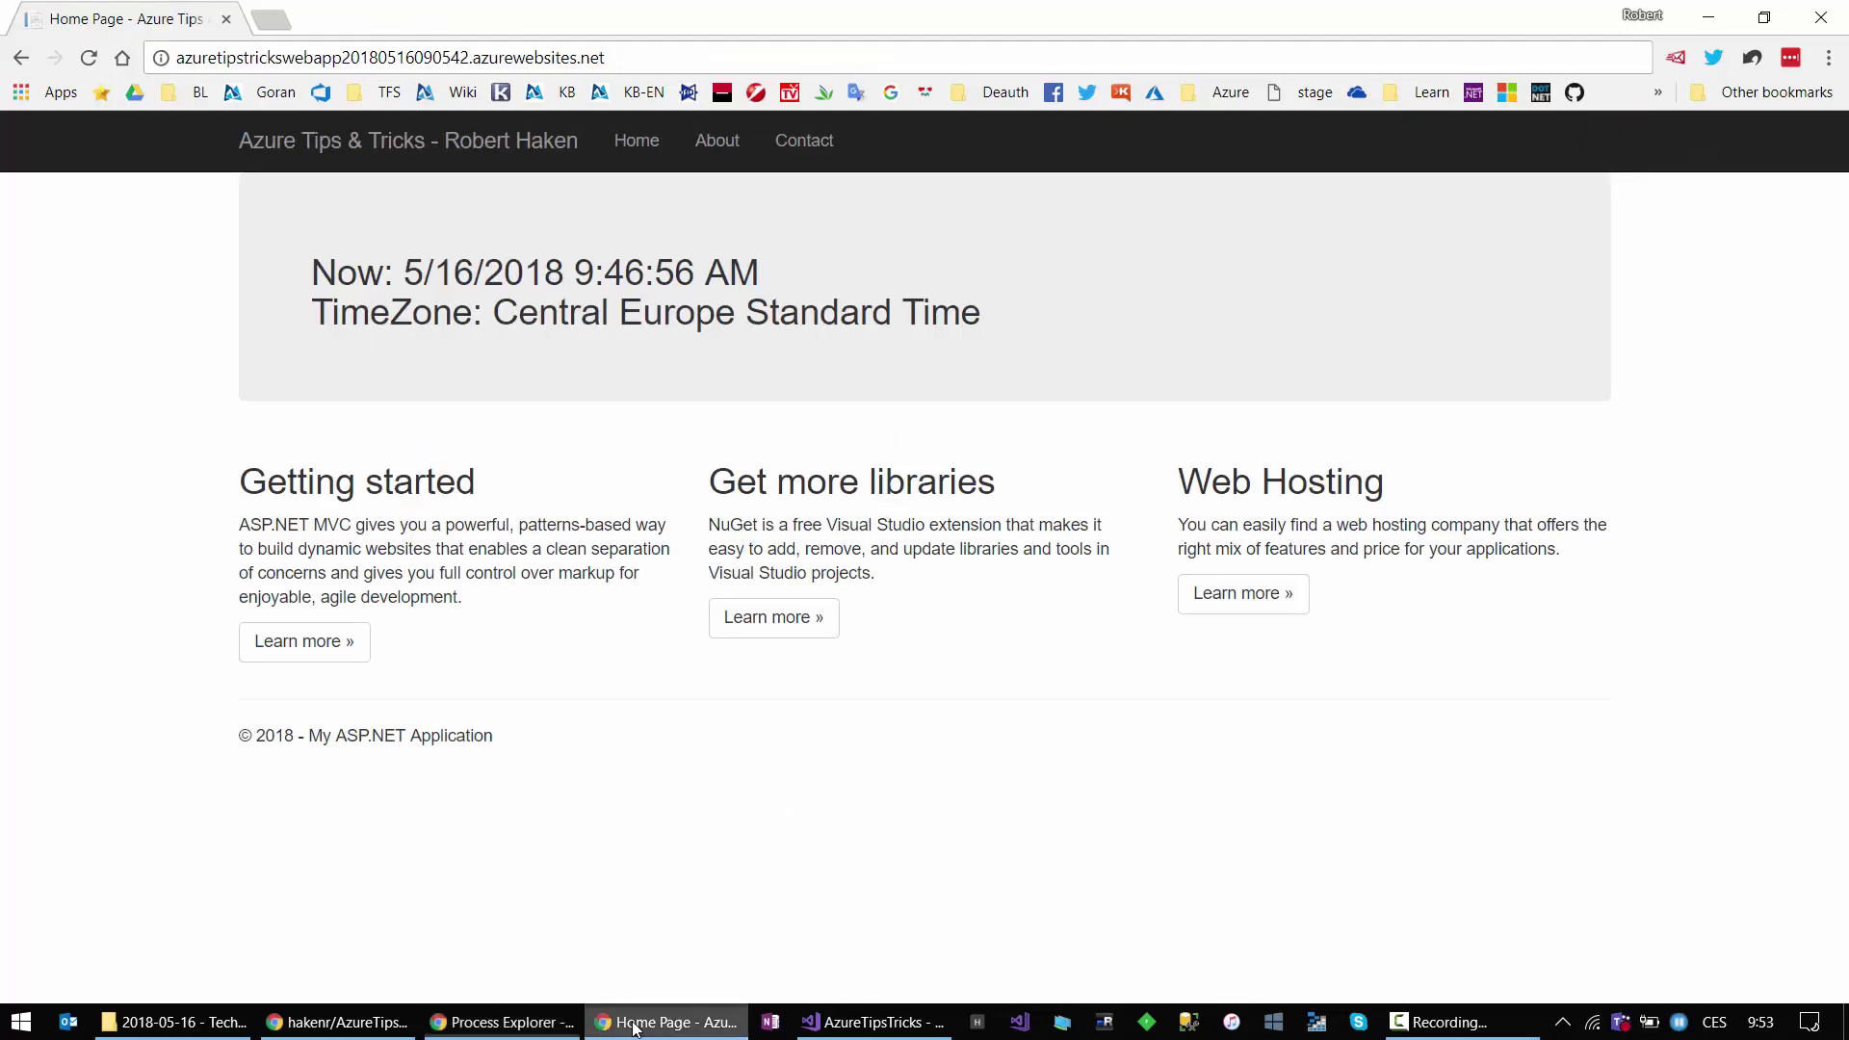
{"action": "left_click", "coordinate": [304, 127]}
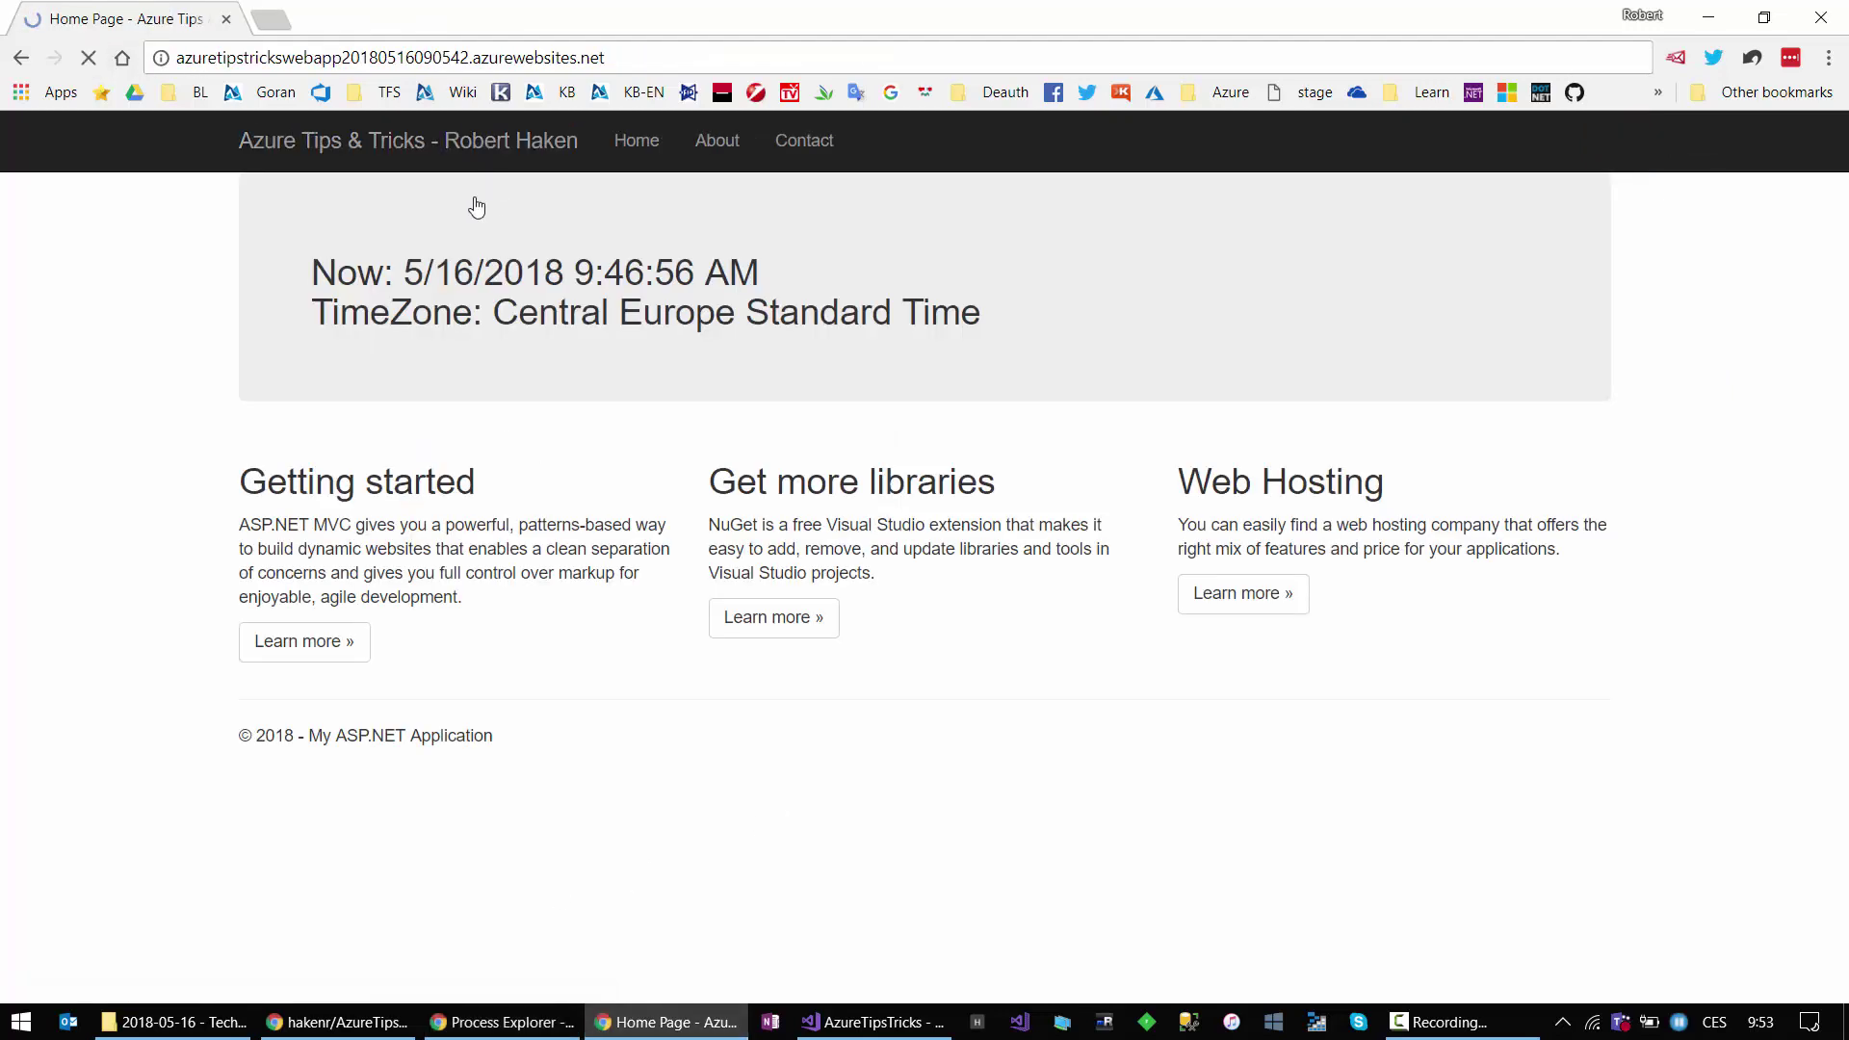
{"action": "left_click", "coordinate": [703, 148]}
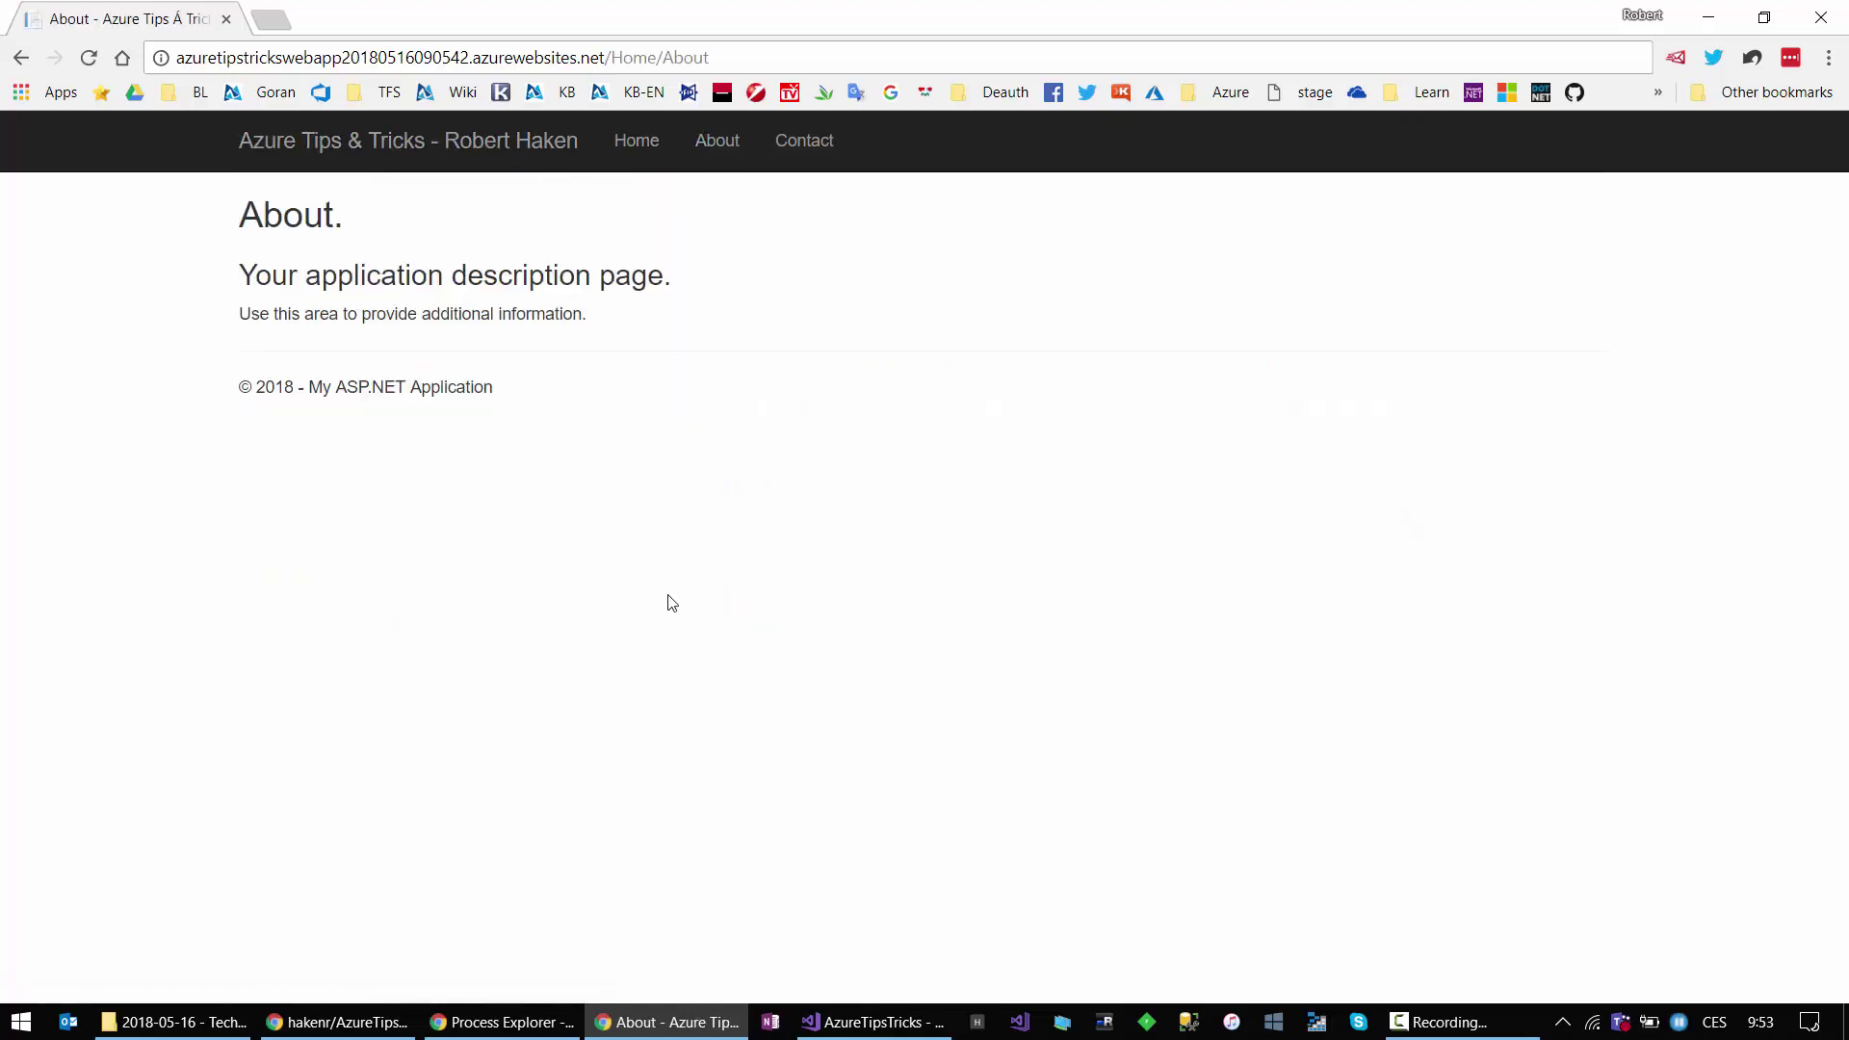
Step: Stop profiling the non-SCM w3wp.exe process (pid 6028) in Kudu, let the diagsession report download and dismiss the diagnostics message
{"action": "left_click", "coordinate": [520, 1023]}
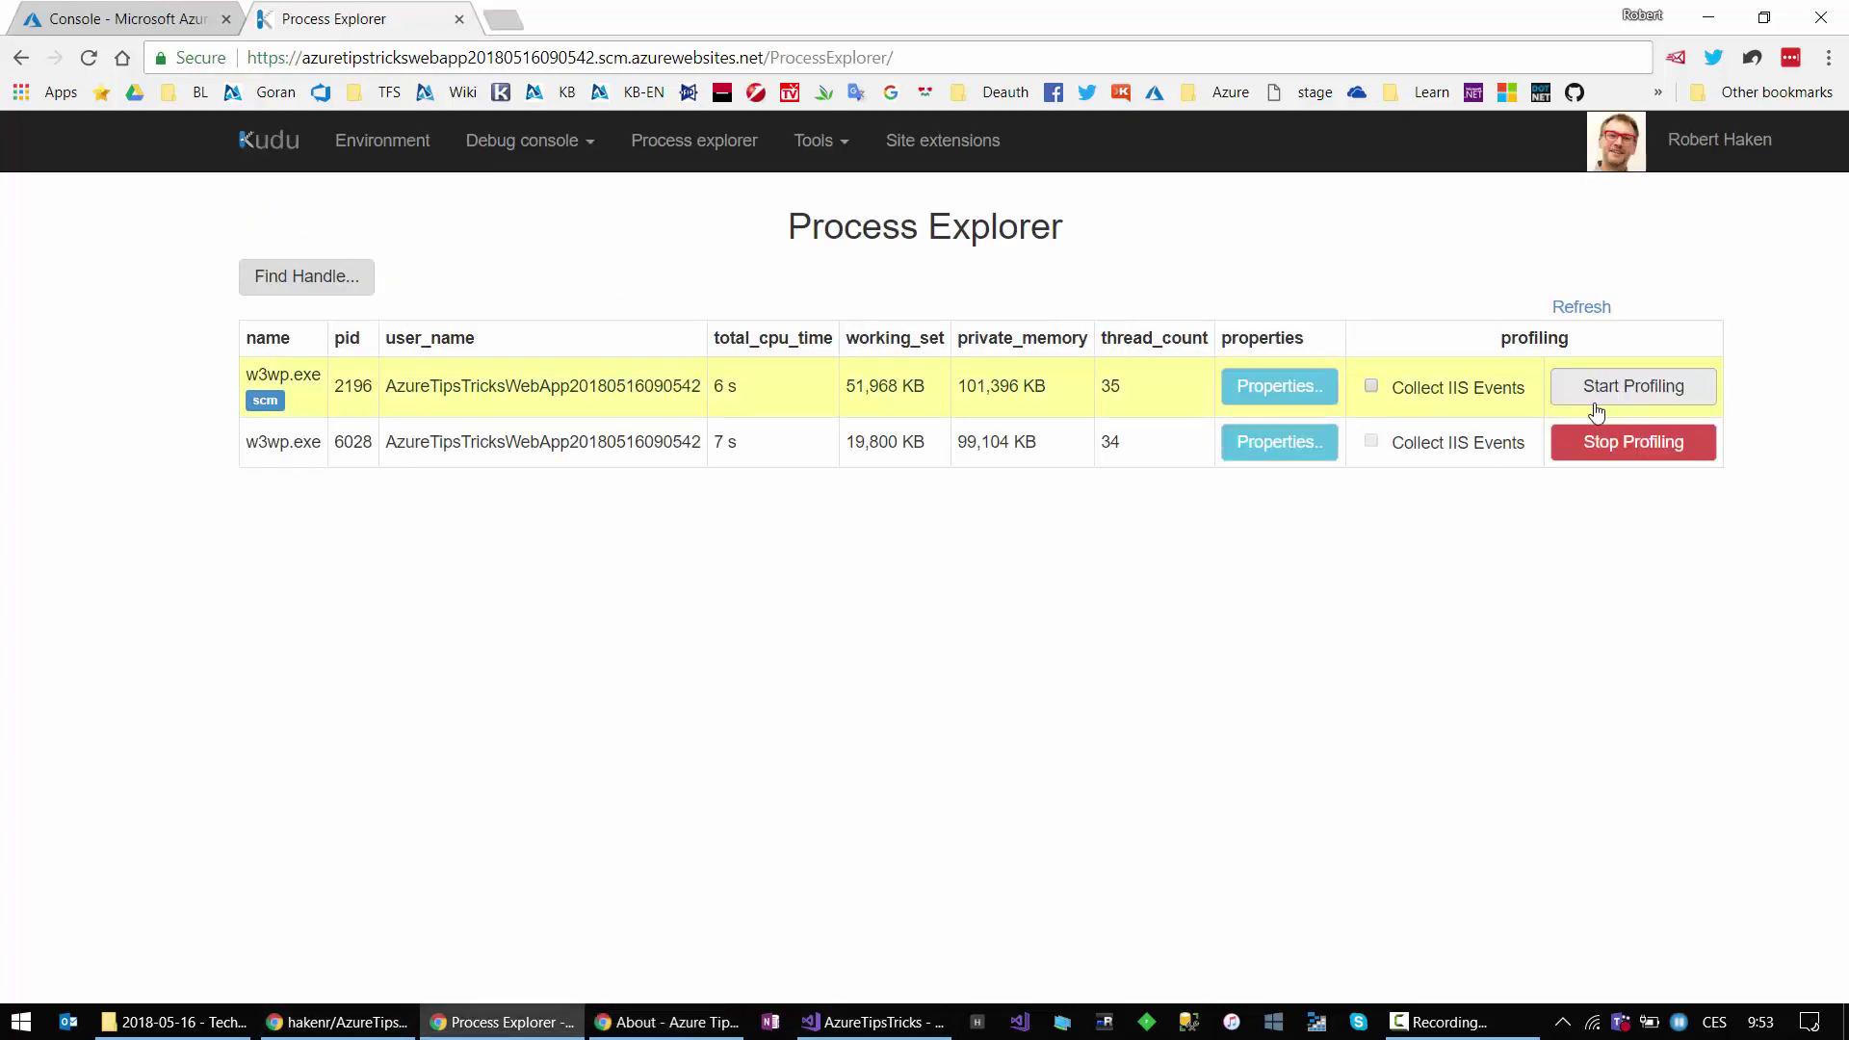
{"action": "left_click", "coordinate": [1628, 438]}
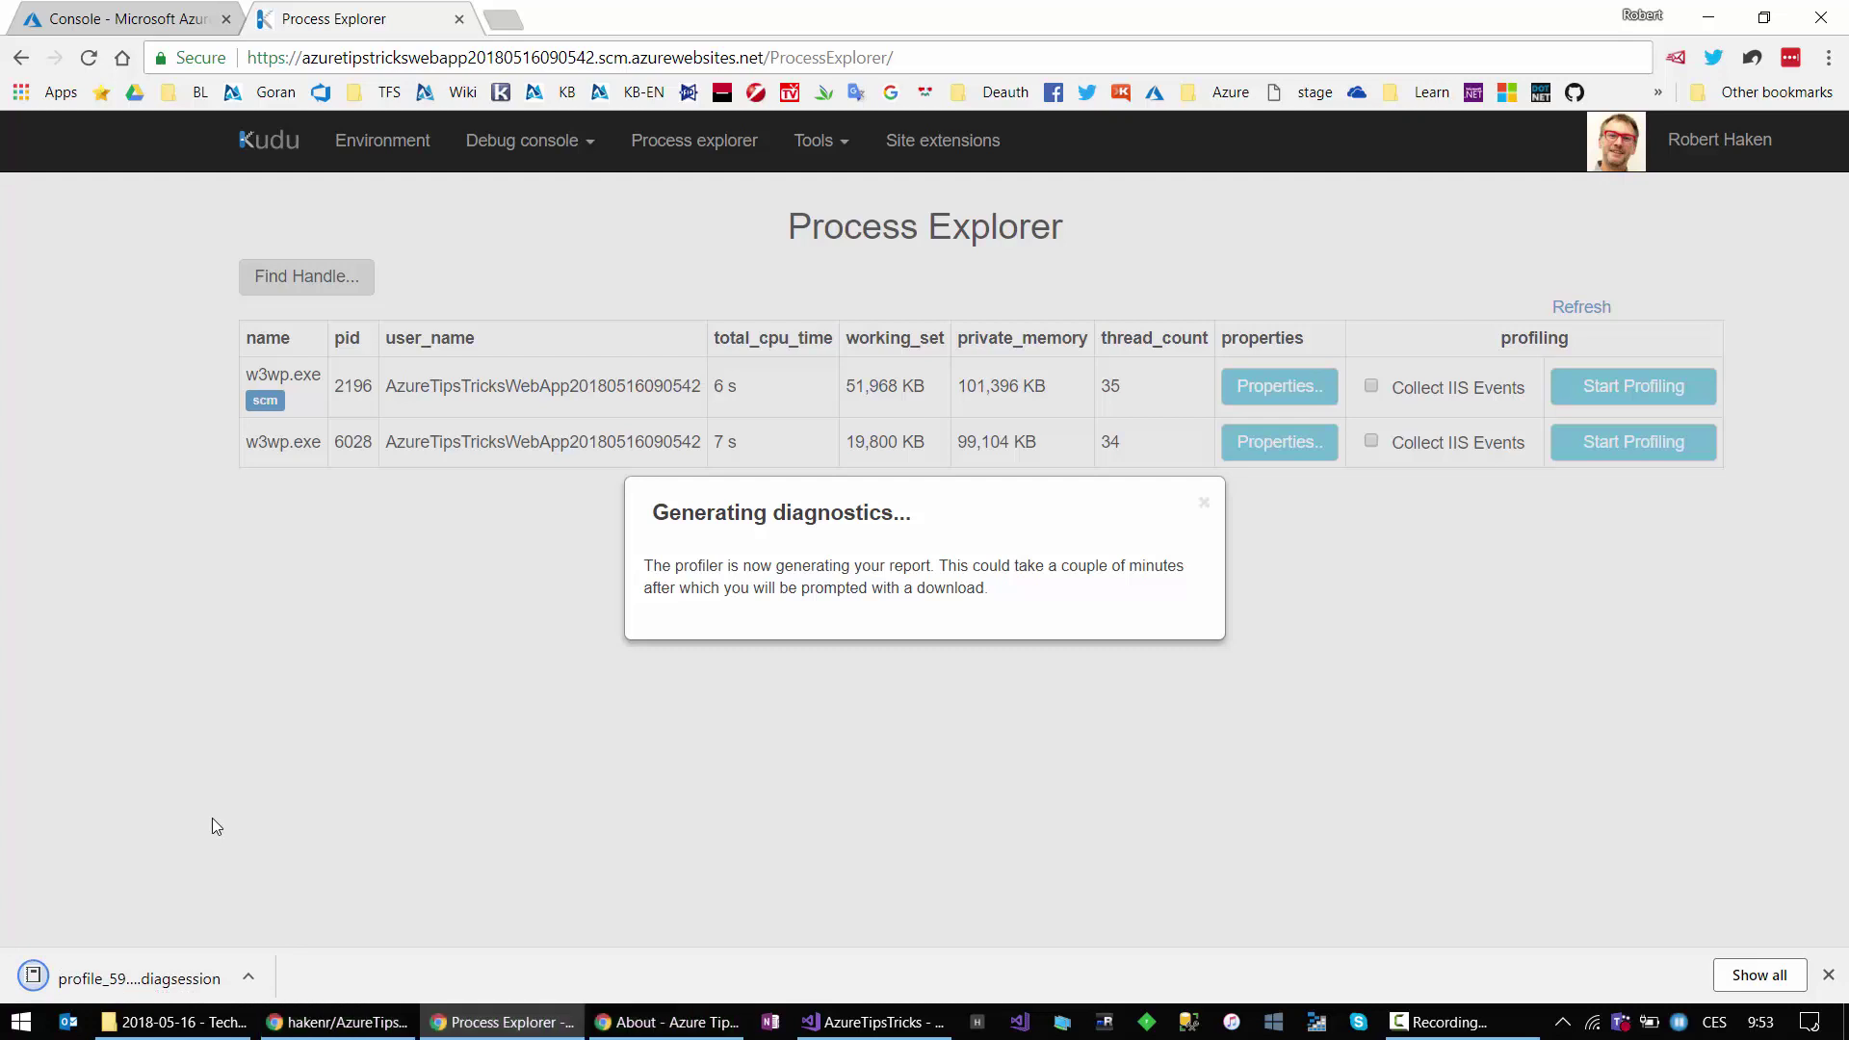
{"action": "mouse_move", "coordinate": [140, 1021]}
{"action": "left_click", "coordinate": [1204, 502]}
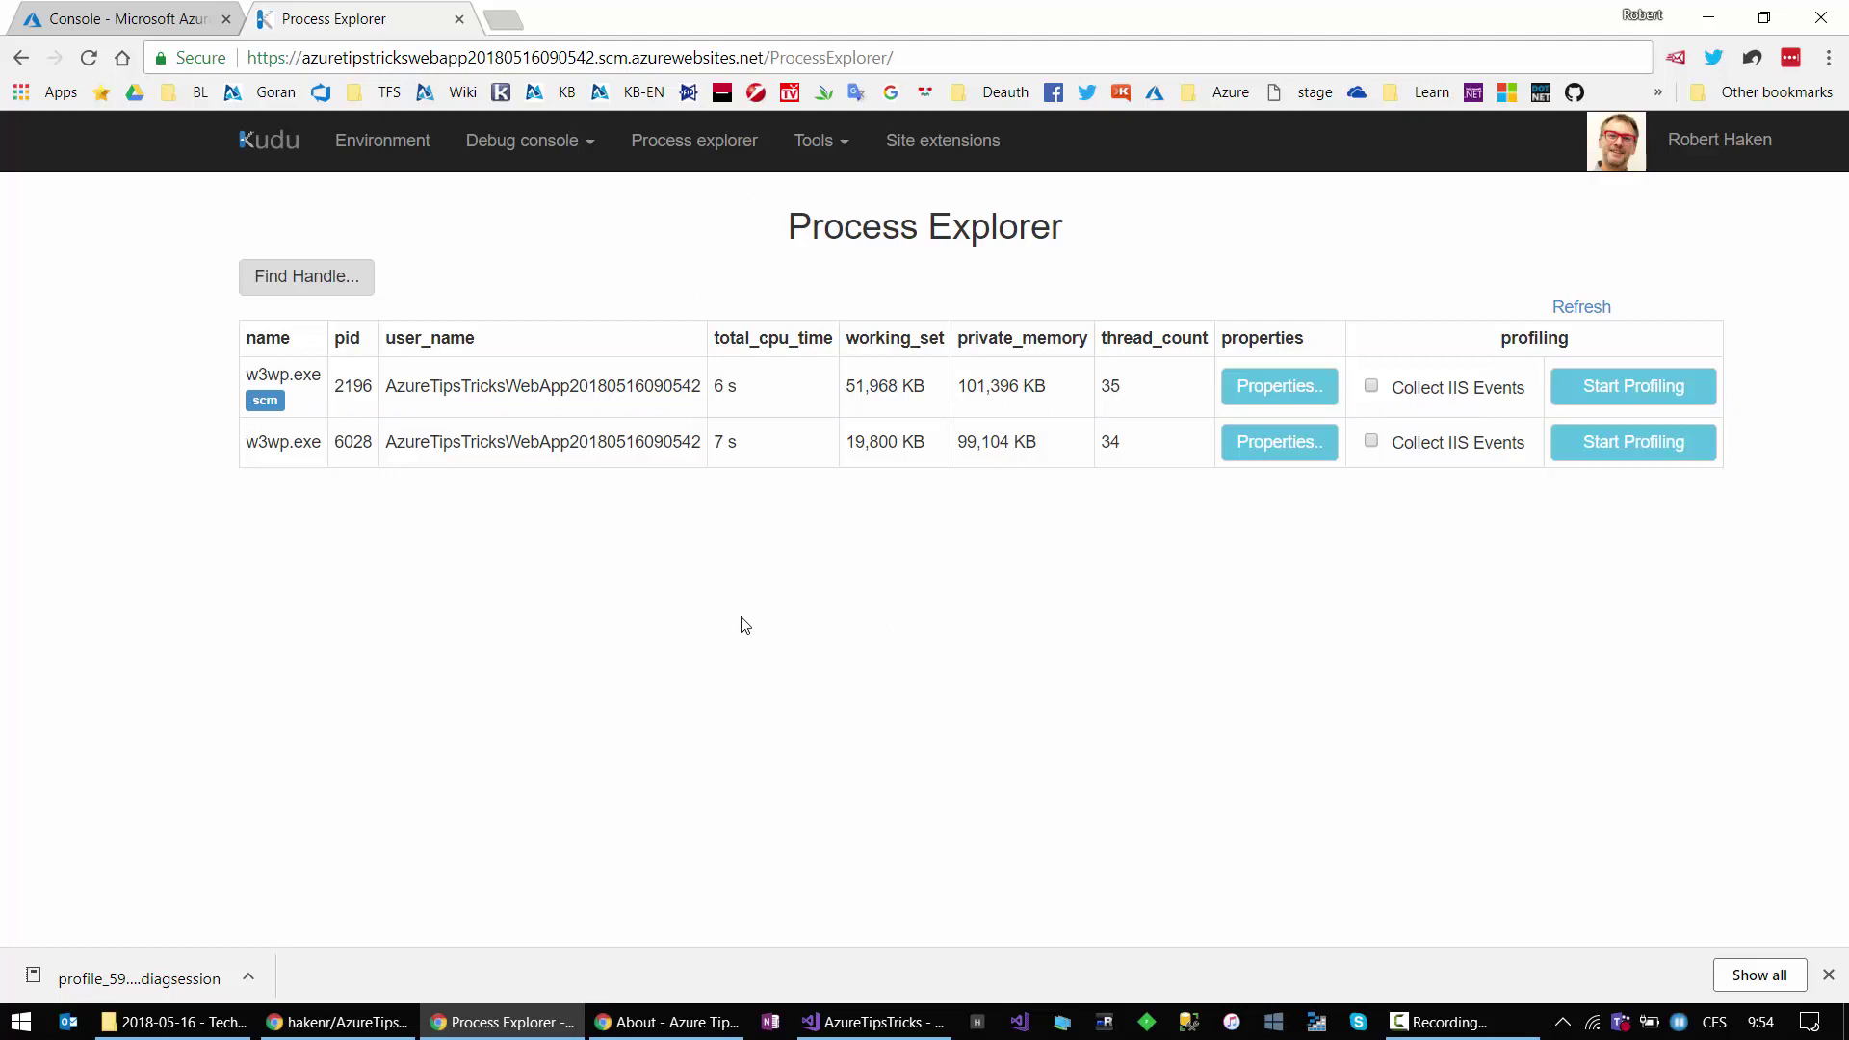
Step: Download a mini memory dump of the w3wp.exe process with pid 6028, and download the site's diagnostic dump
{"action": "right_click", "coordinate": [674, 443]}
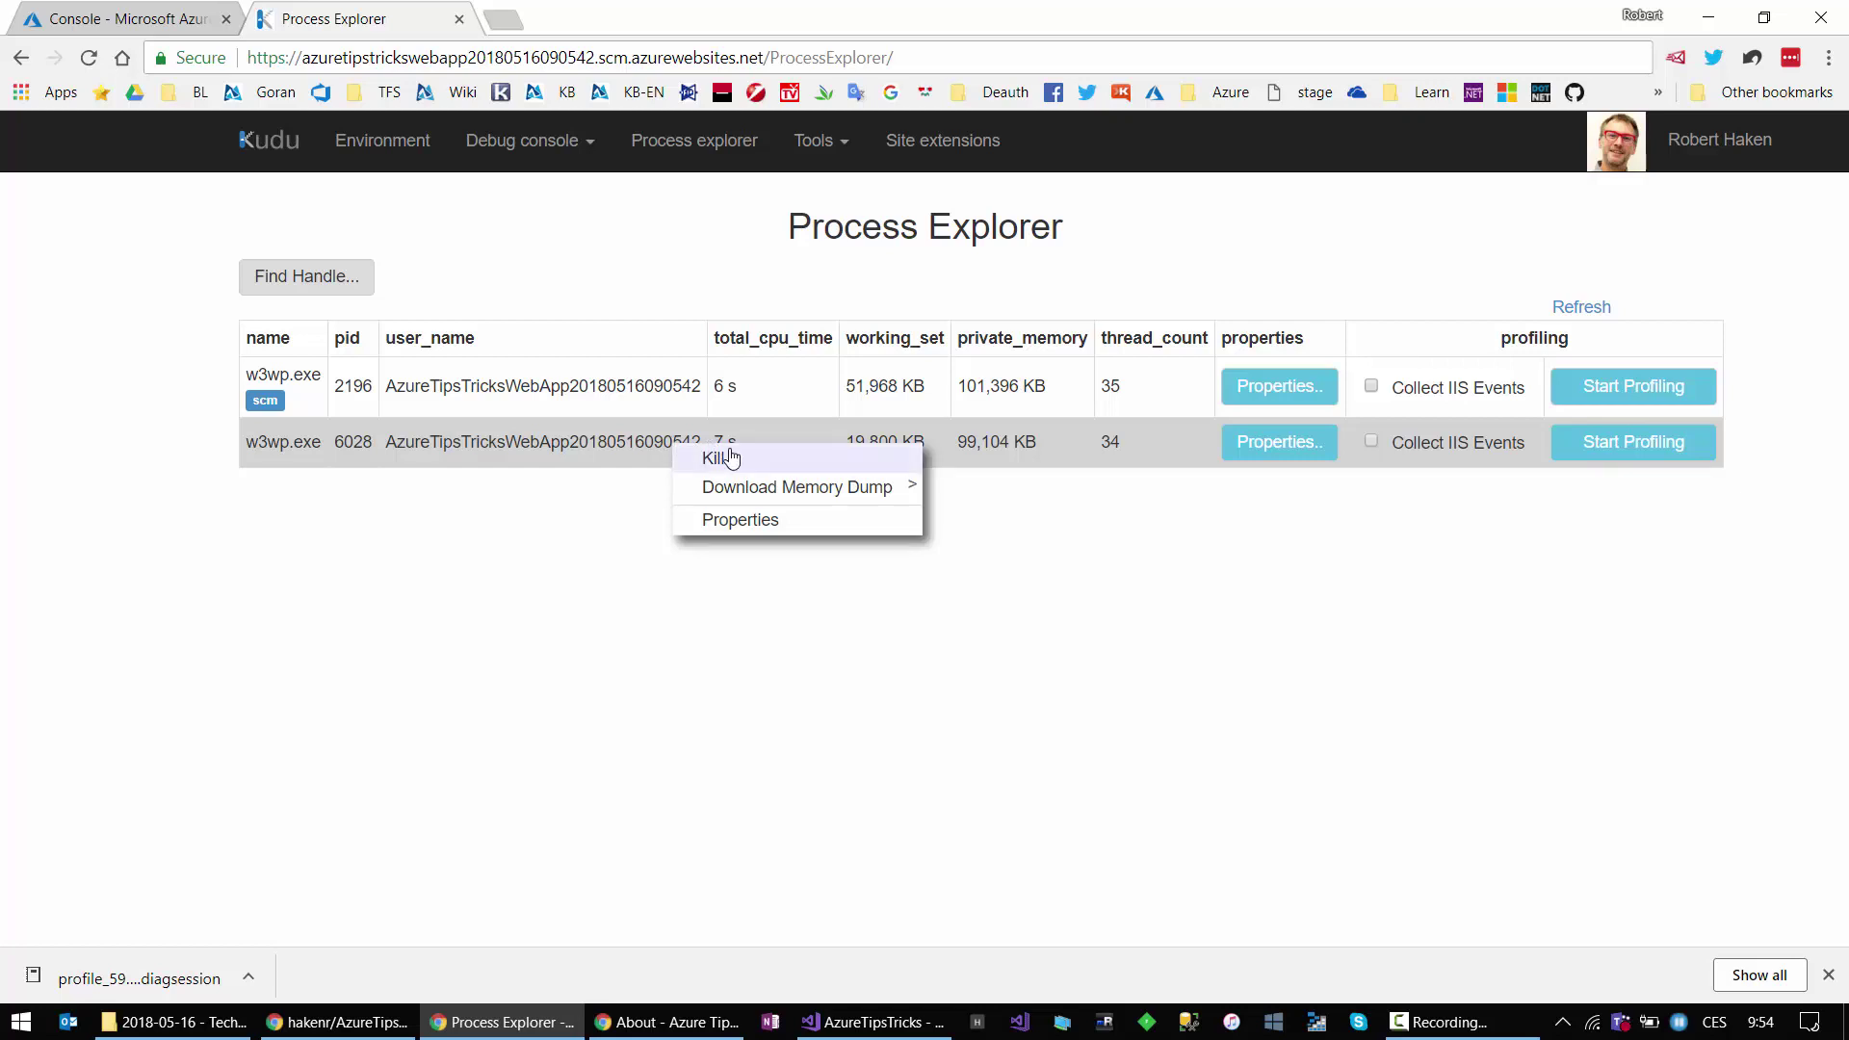
{"action": "mouse_move", "coordinate": [735, 489]}
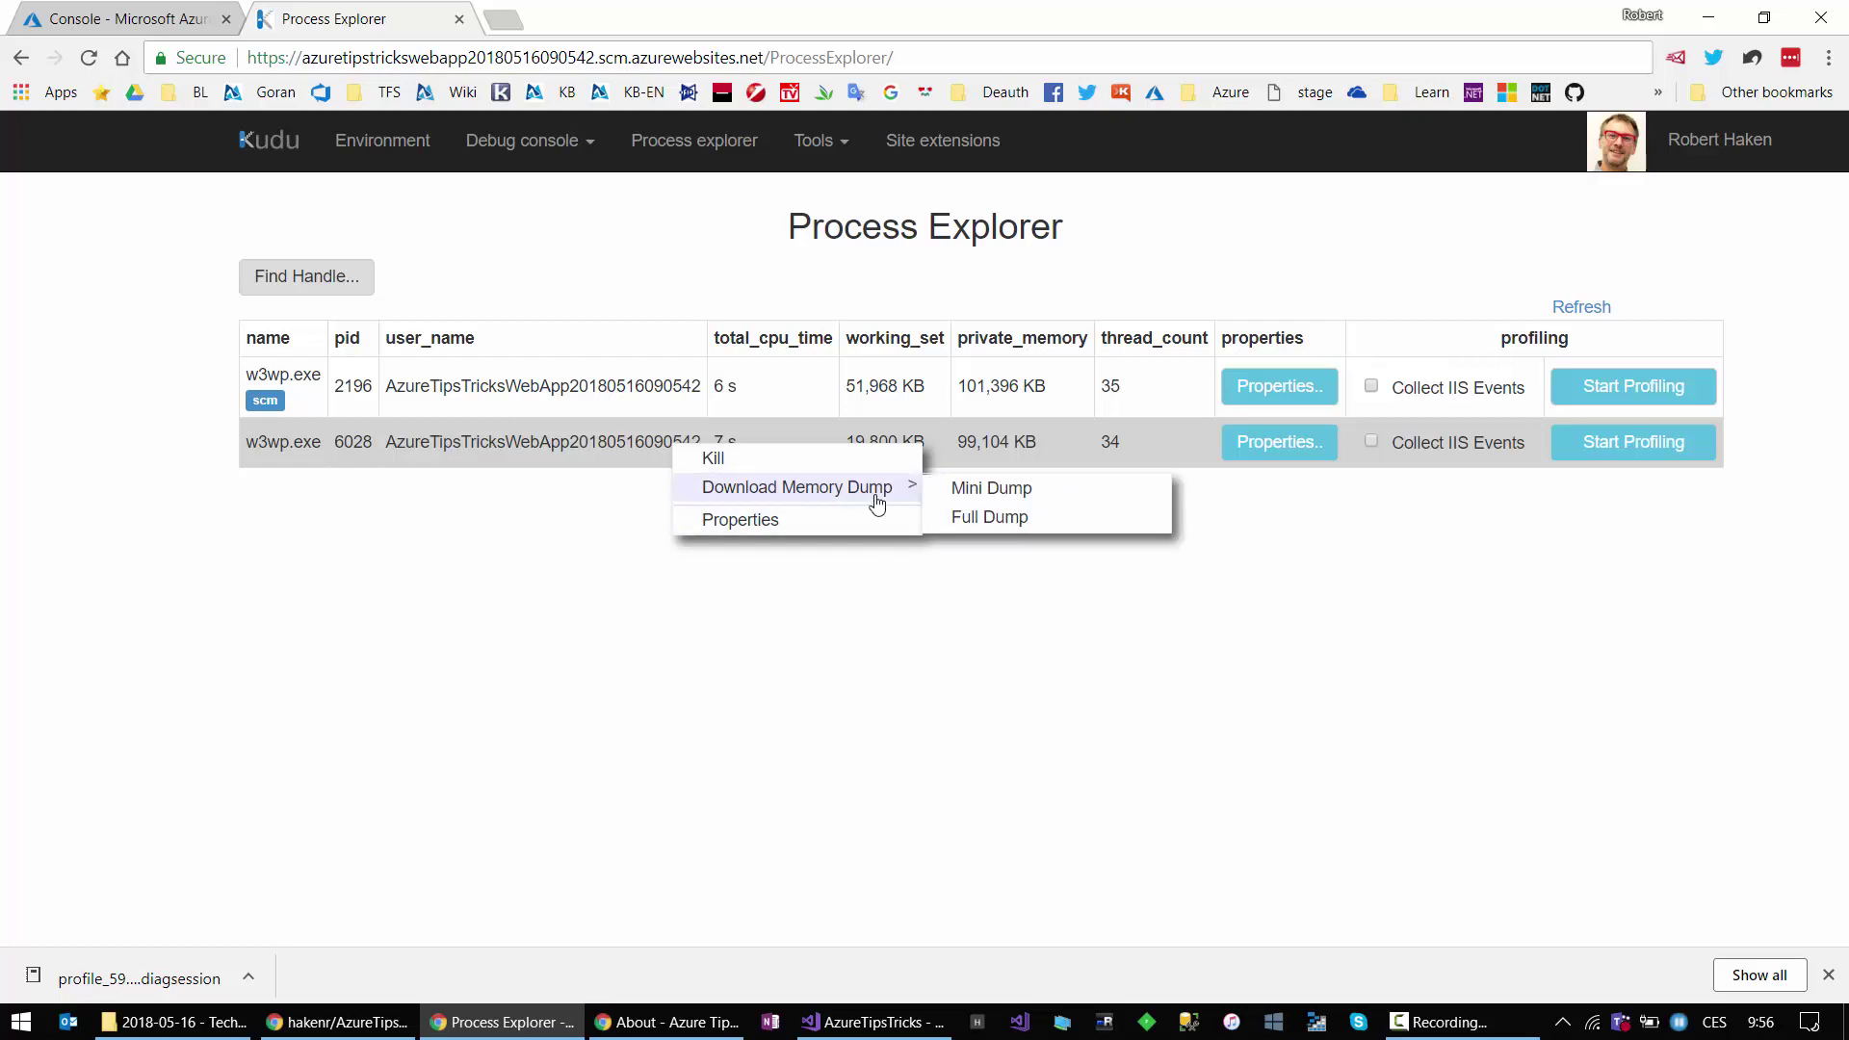
{"action": "left_click", "coordinate": [953, 491]}
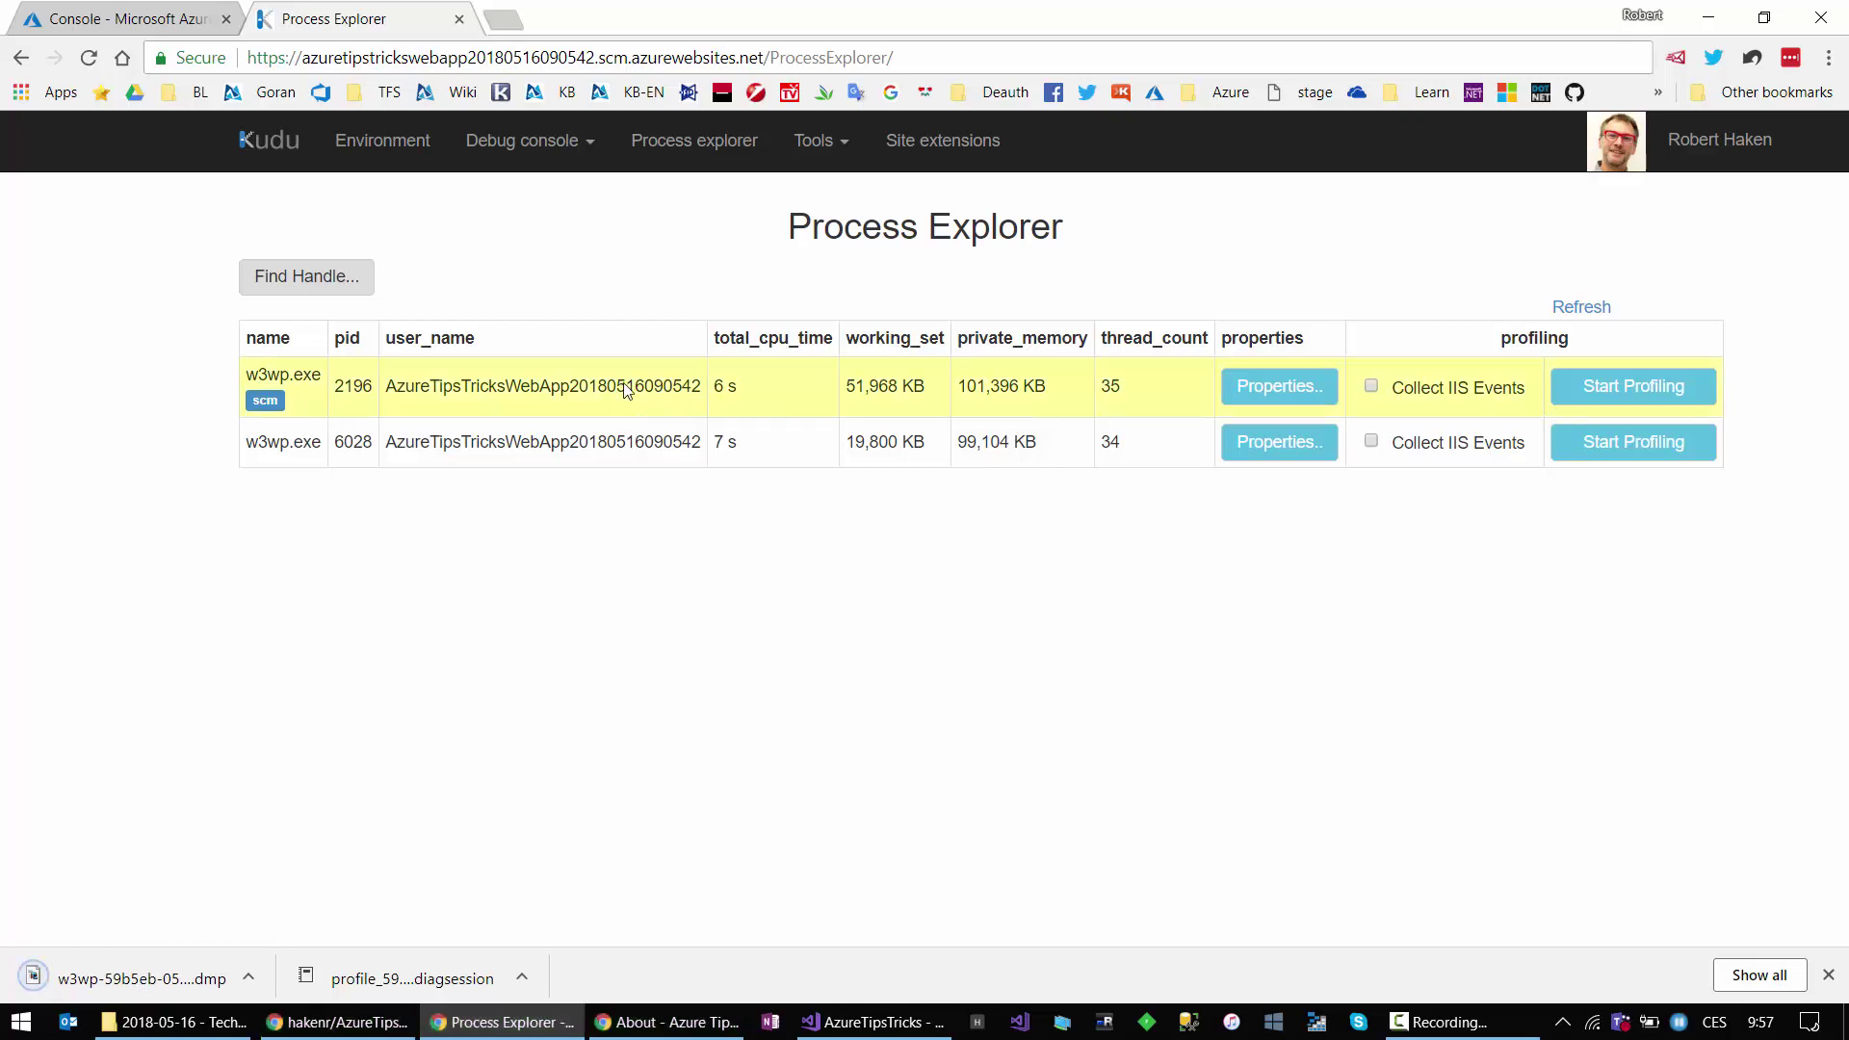
{"action": "left_click", "coordinate": [819, 142]}
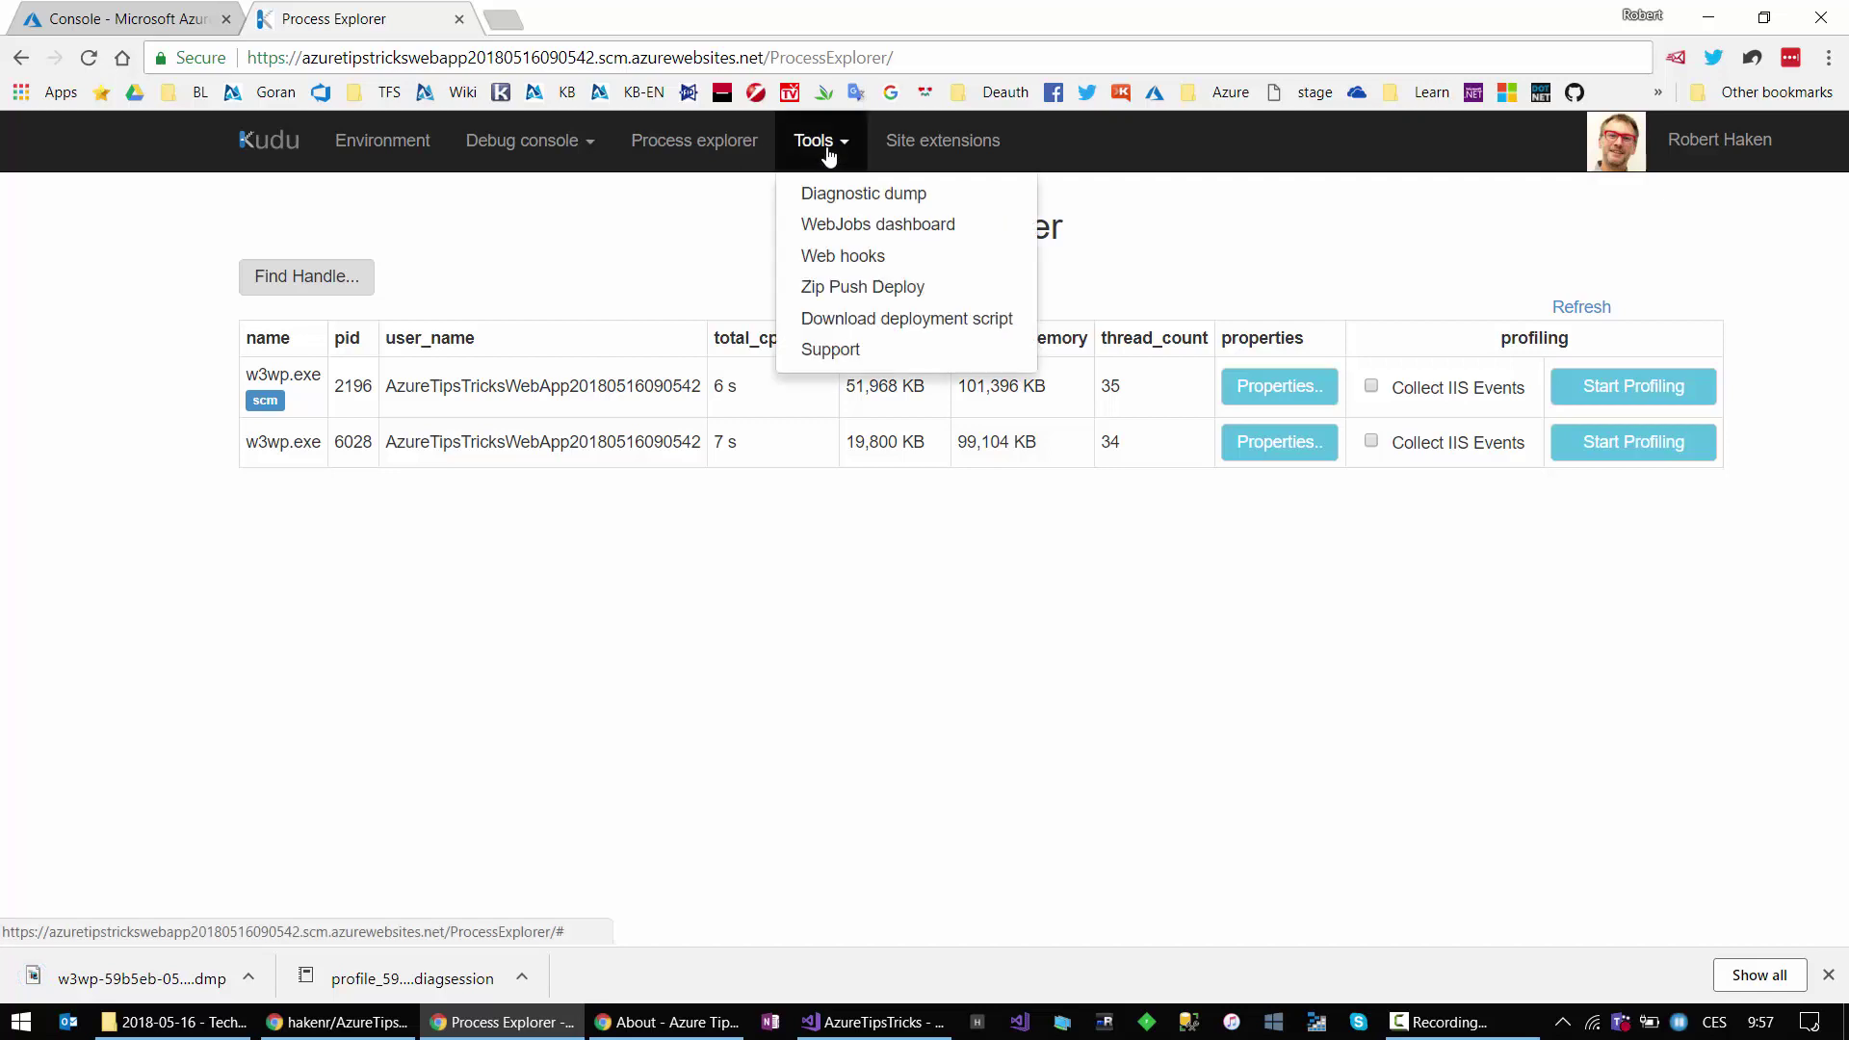
{"action": "left_click", "coordinate": [842, 198]}
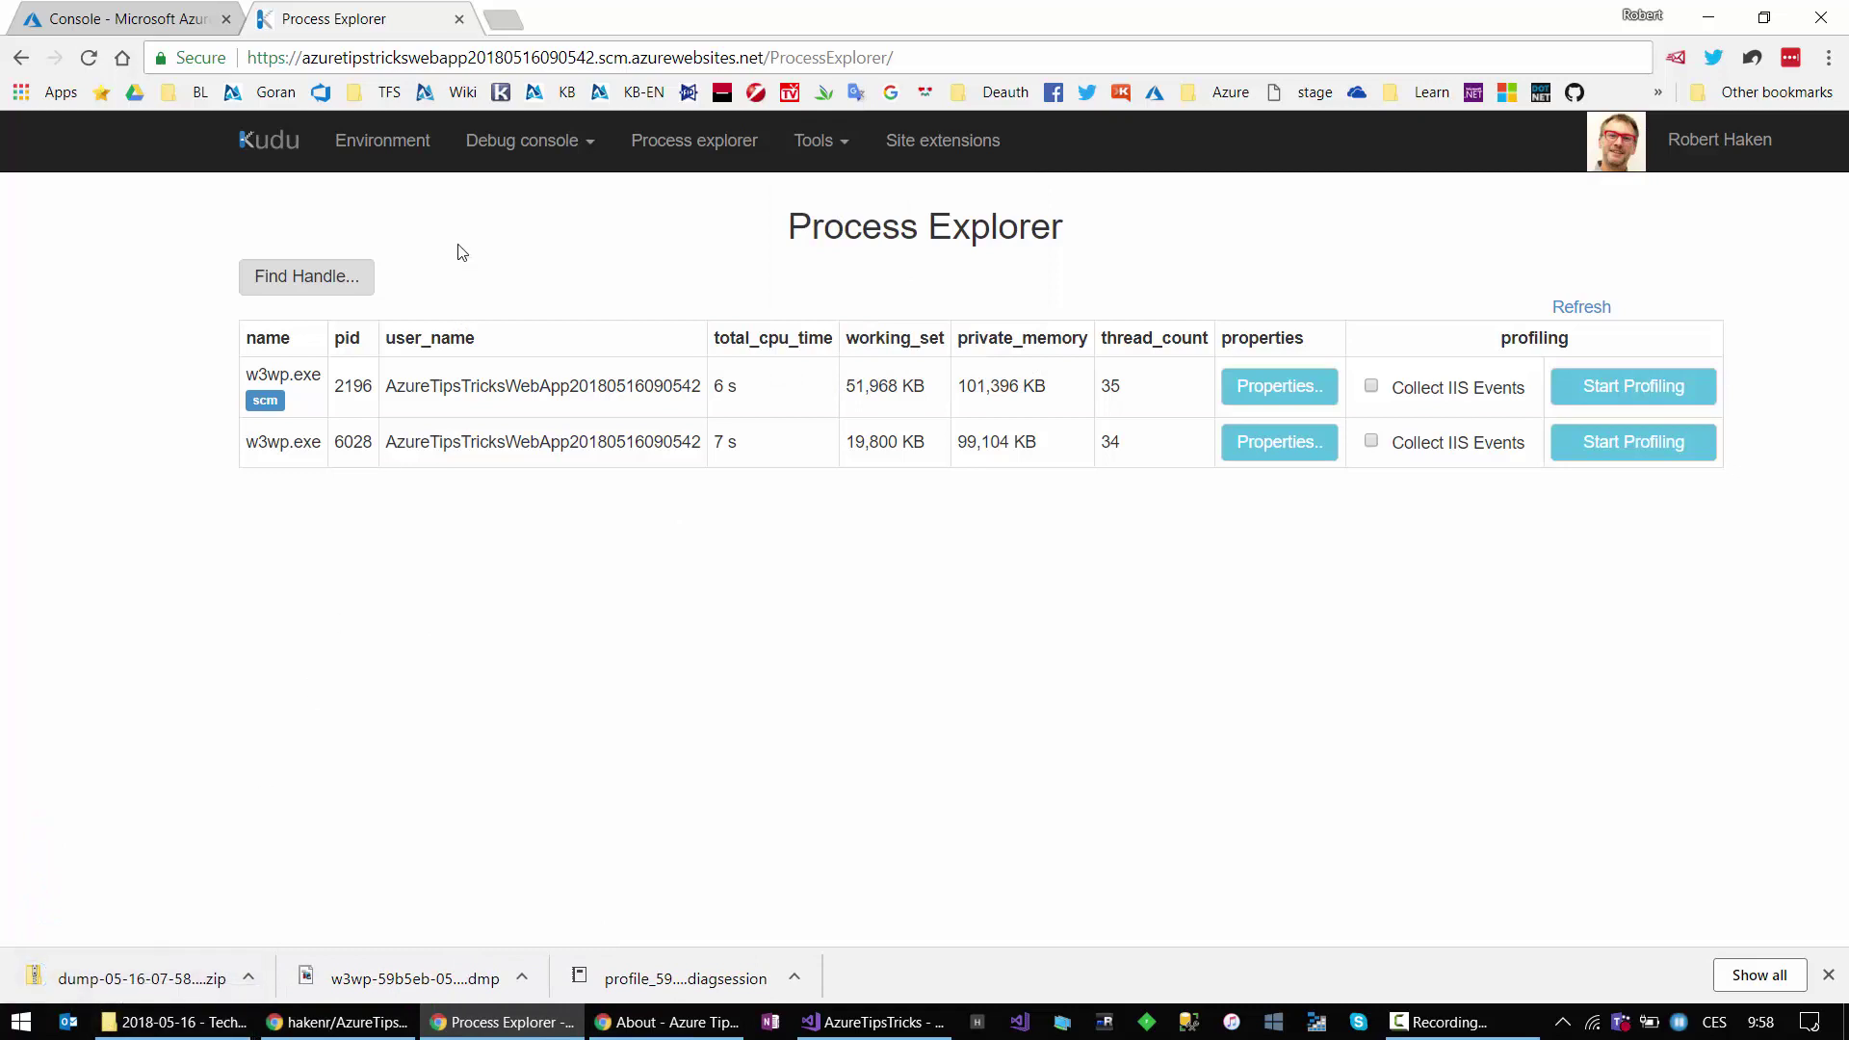
Step: Open the CMD debug console in Kudu and browse to the LogFiles folder
{"action": "left_click", "coordinate": [506, 144]}
{"action": "left_click", "coordinate": [496, 194]}
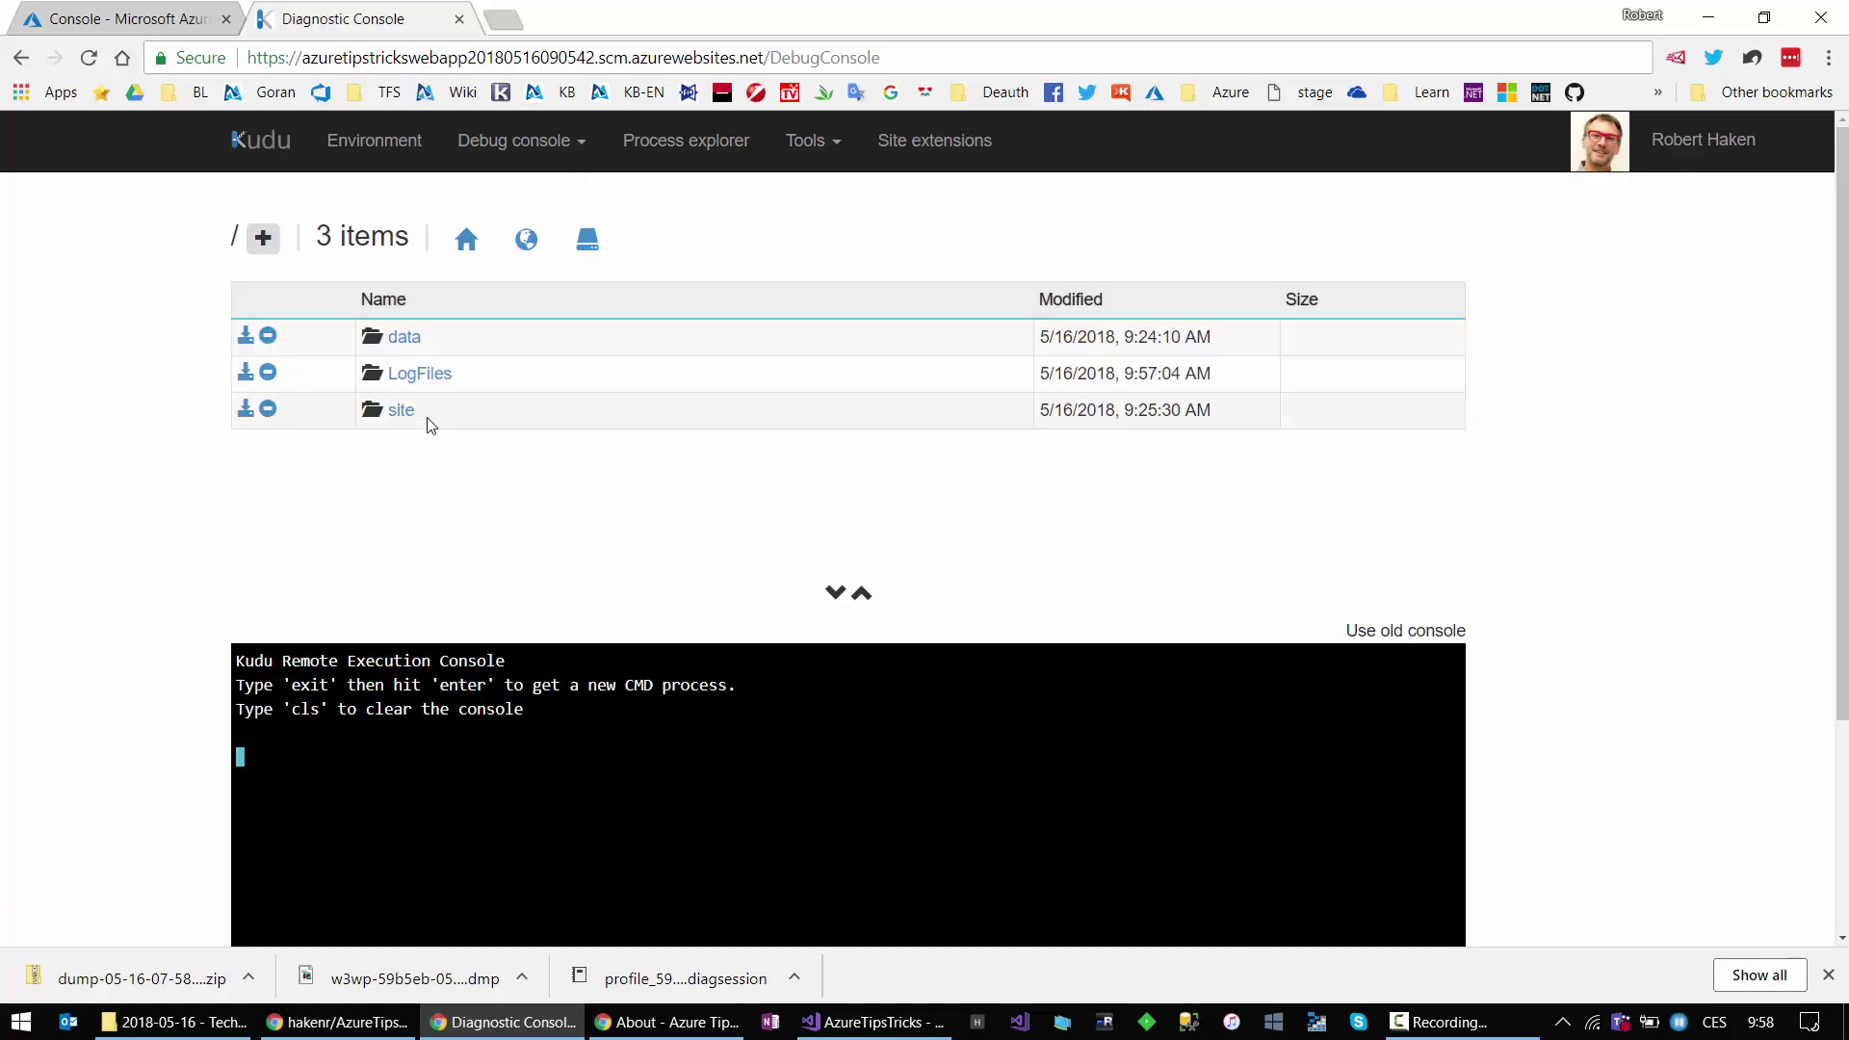
{"action": "left_click", "coordinate": [422, 373]}
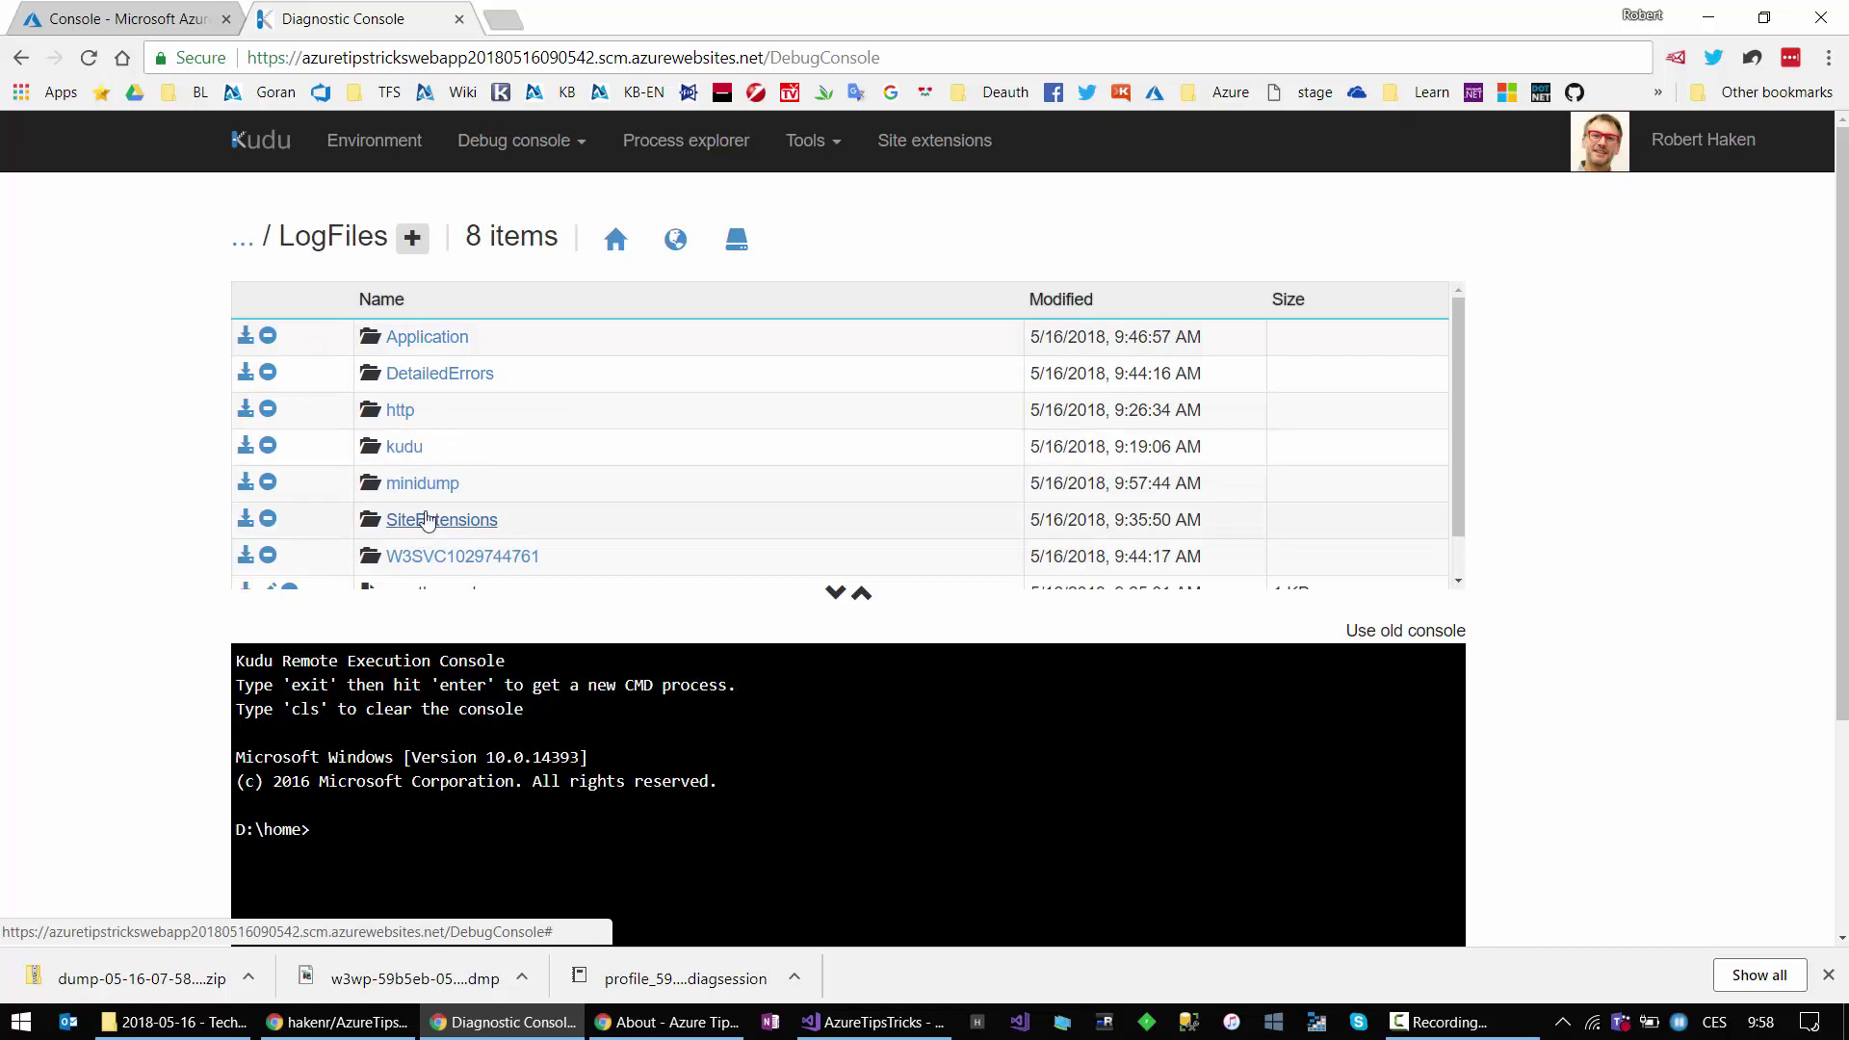
Step: Open the Azure App Service Support site from Kudu, review its Observe and Analyze sections, and close it
{"action": "left_click", "coordinate": [807, 145]}
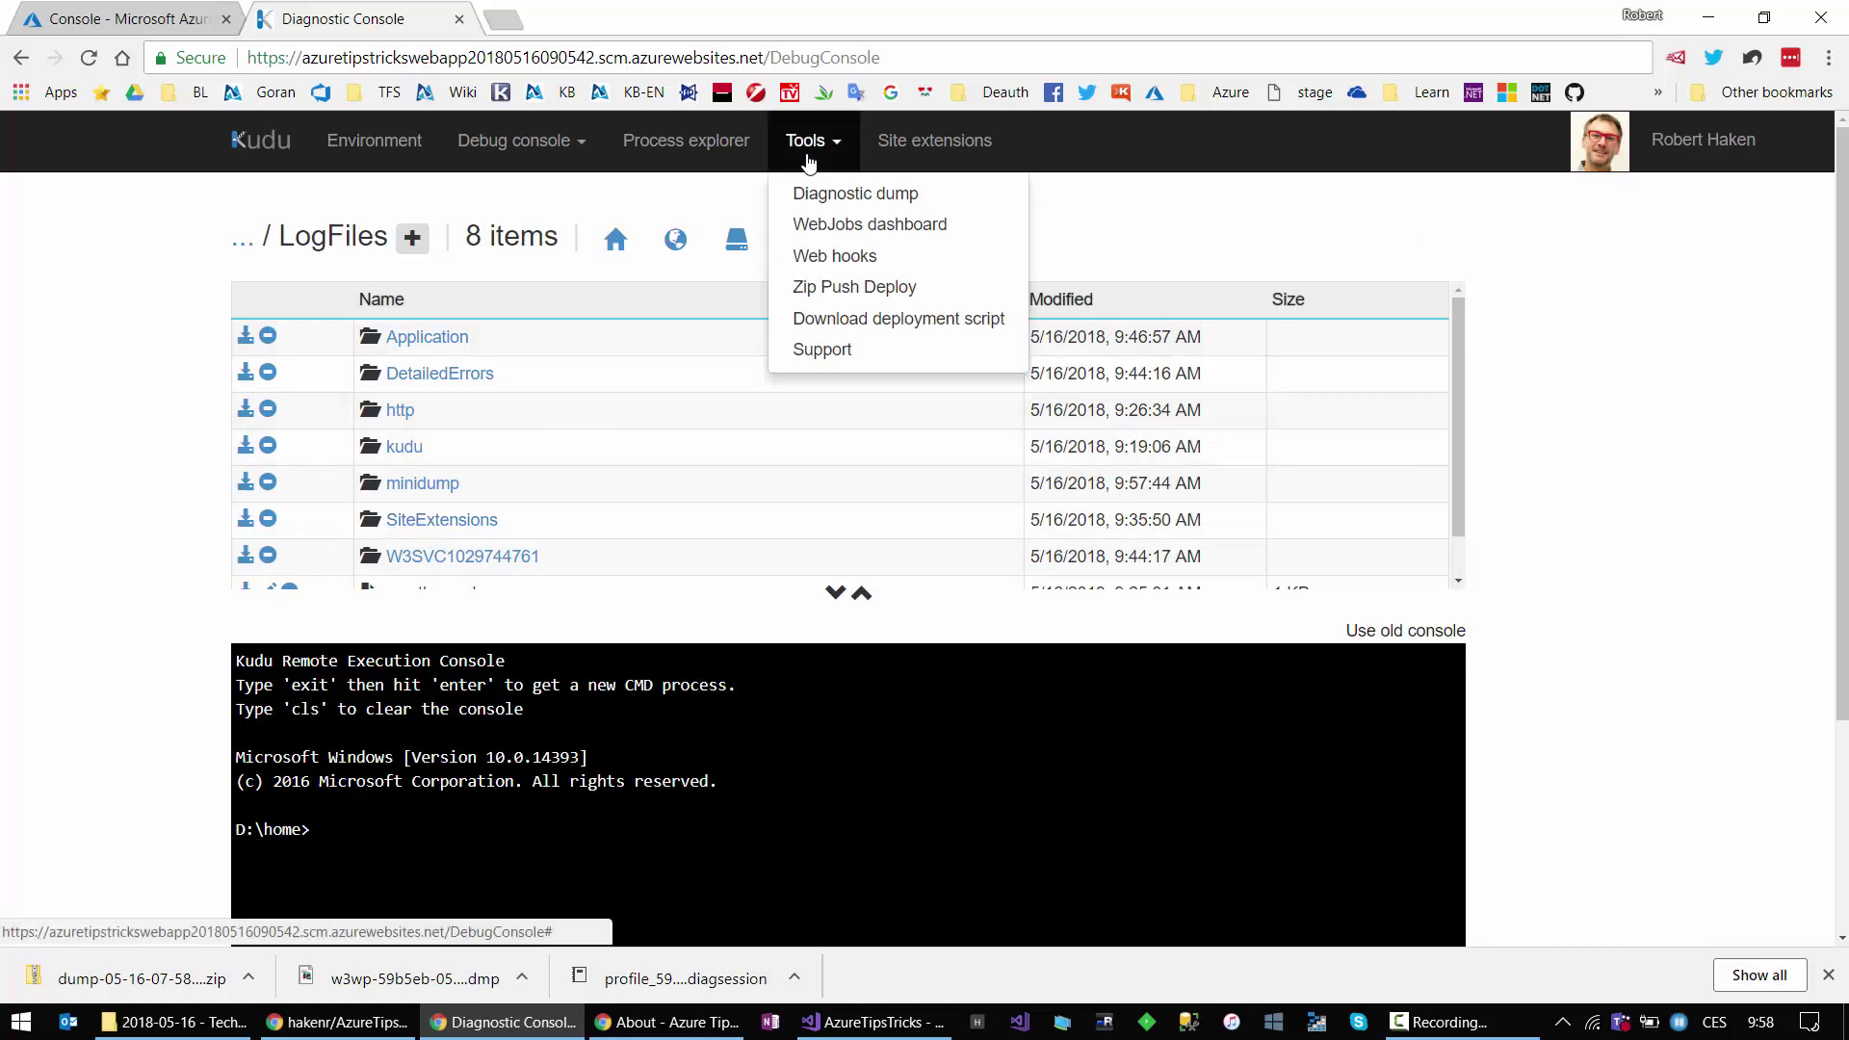
{"action": "left_click", "coordinate": [824, 351]}
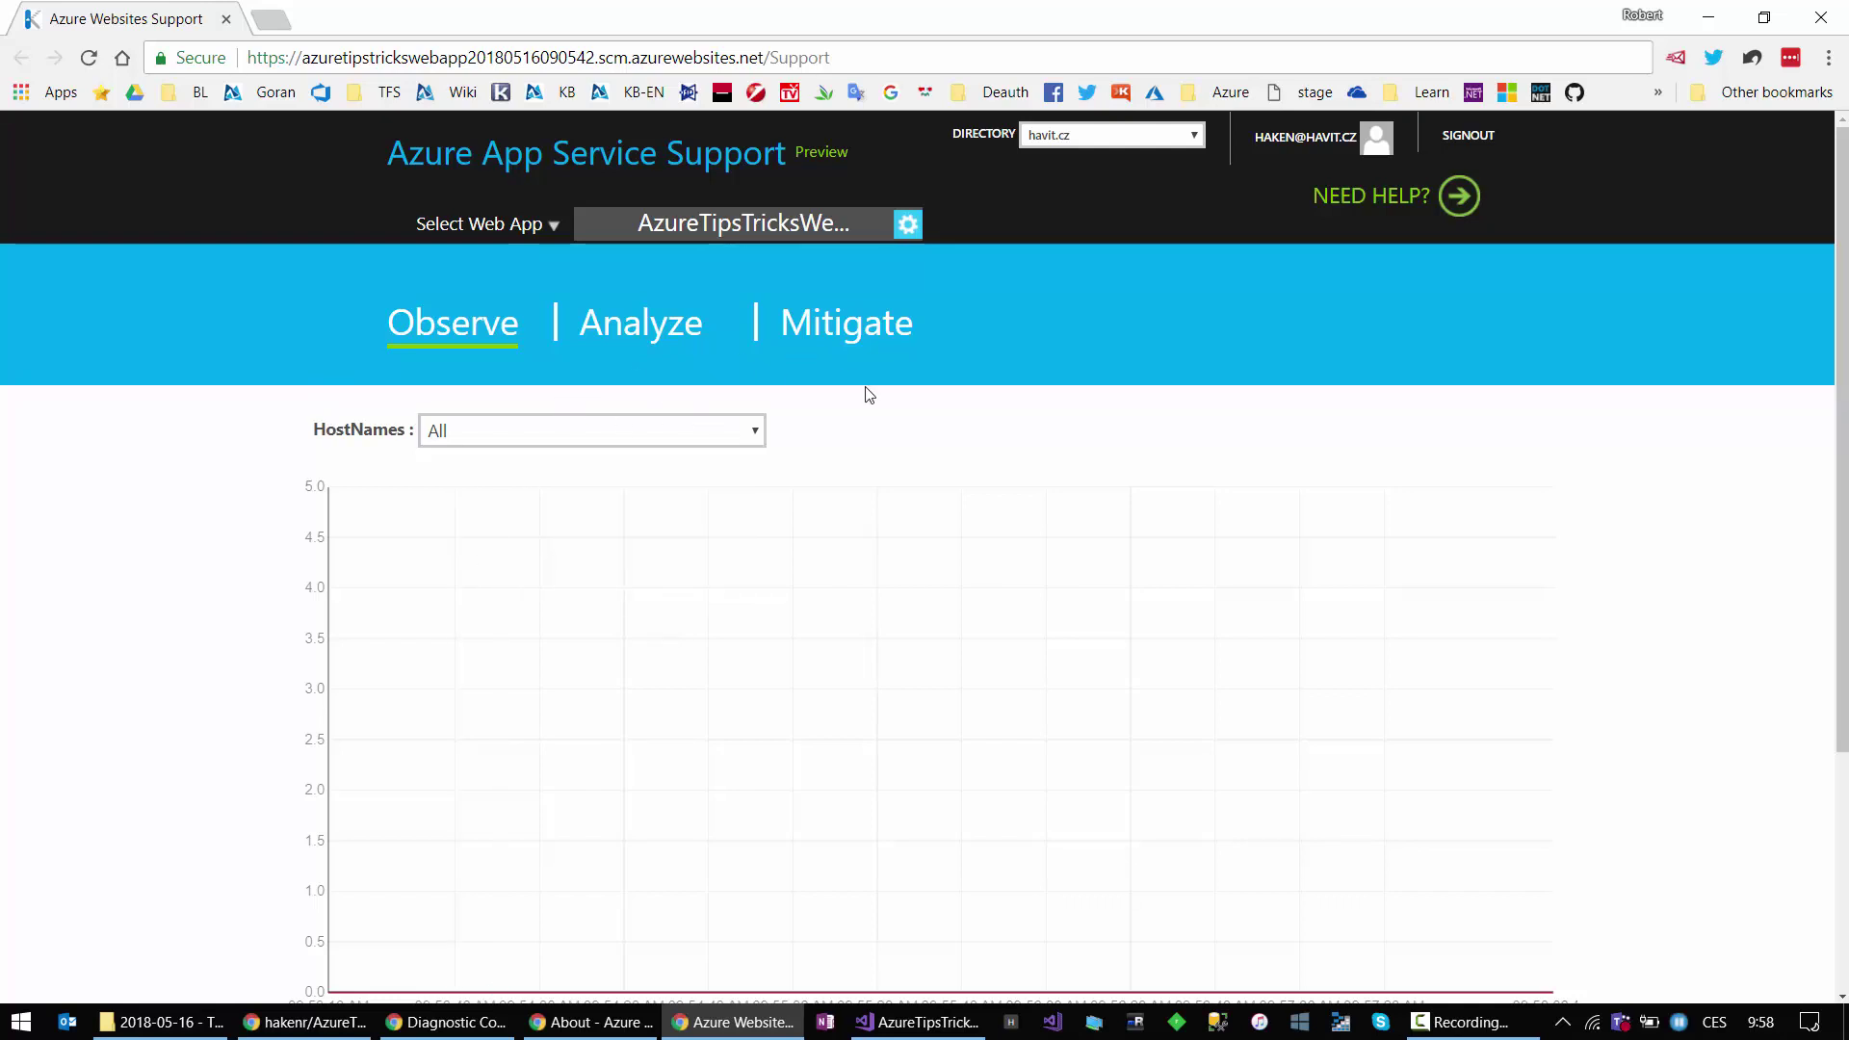
{"action": "scroll", "coordinate": [890, 407], "scroll_direction": "down", "scroll_amount": 3}
{"action": "scroll", "coordinate": [891, 406], "scroll_direction": "up", "scroll_amount": 3}
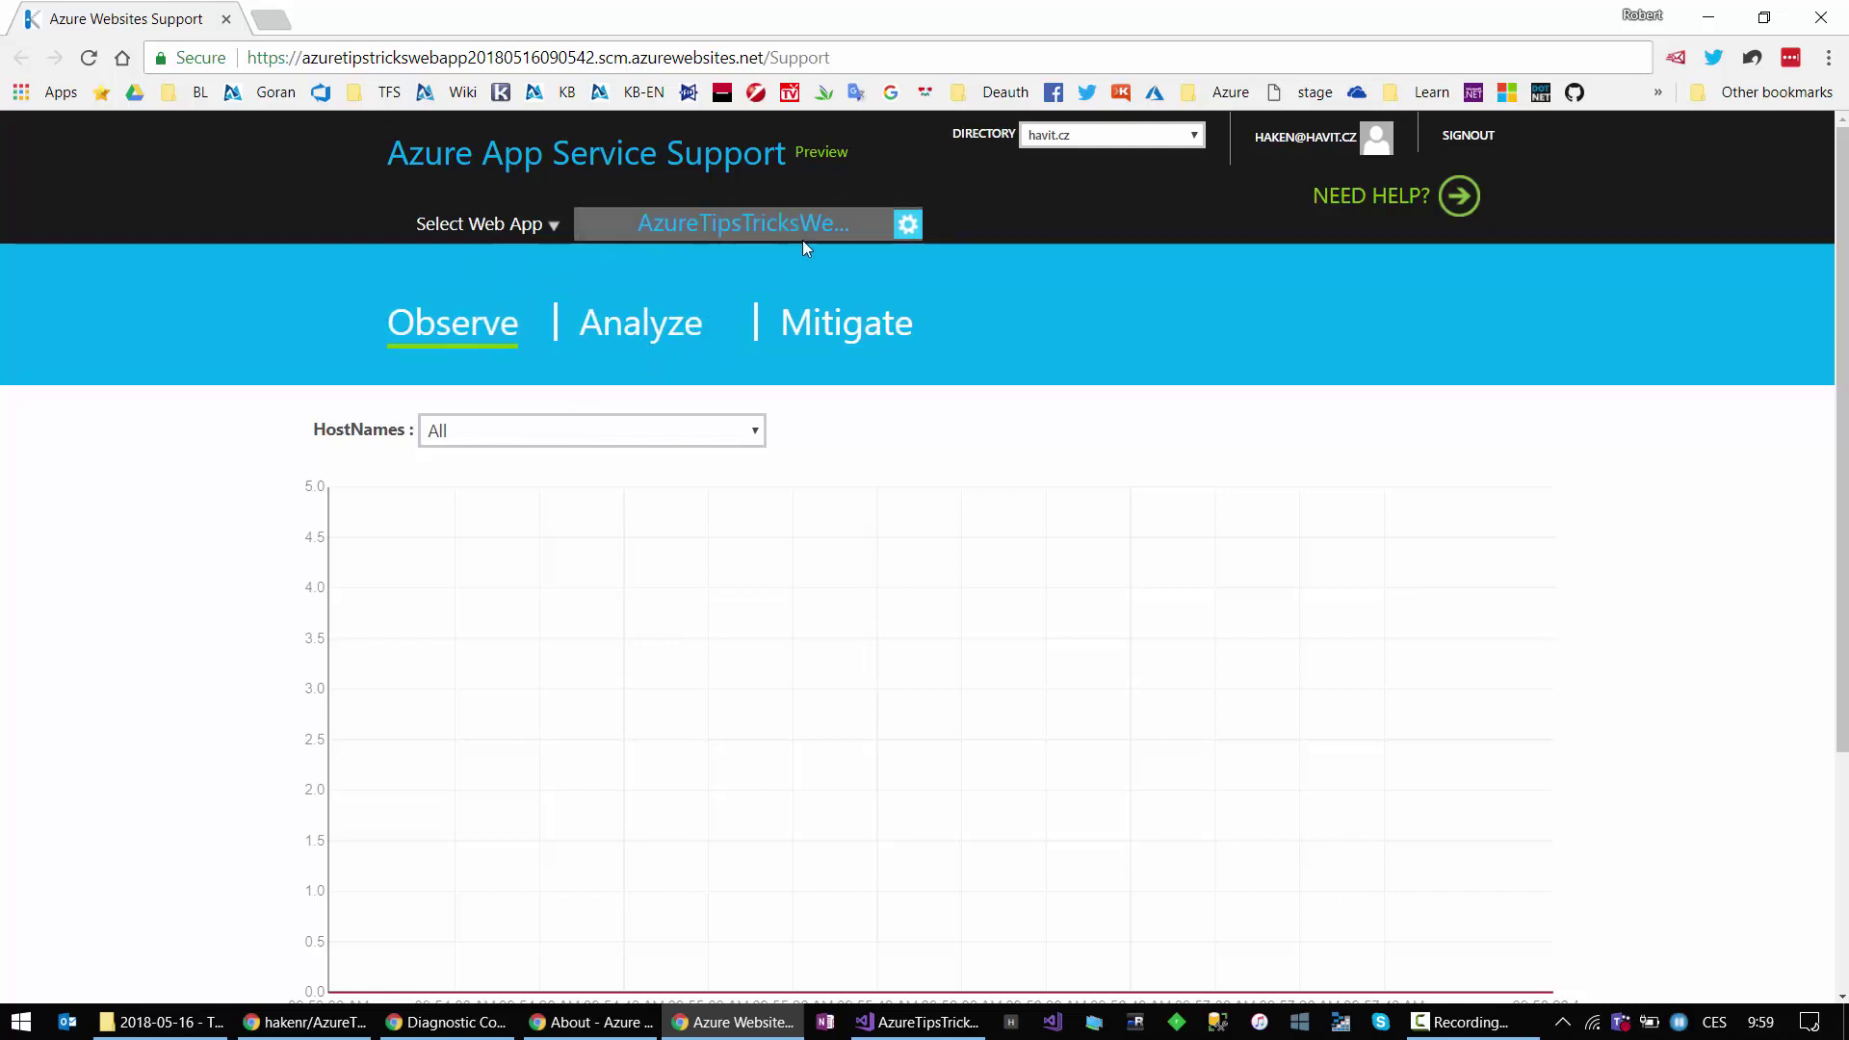
{"action": "left_click", "coordinate": [609, 353]}
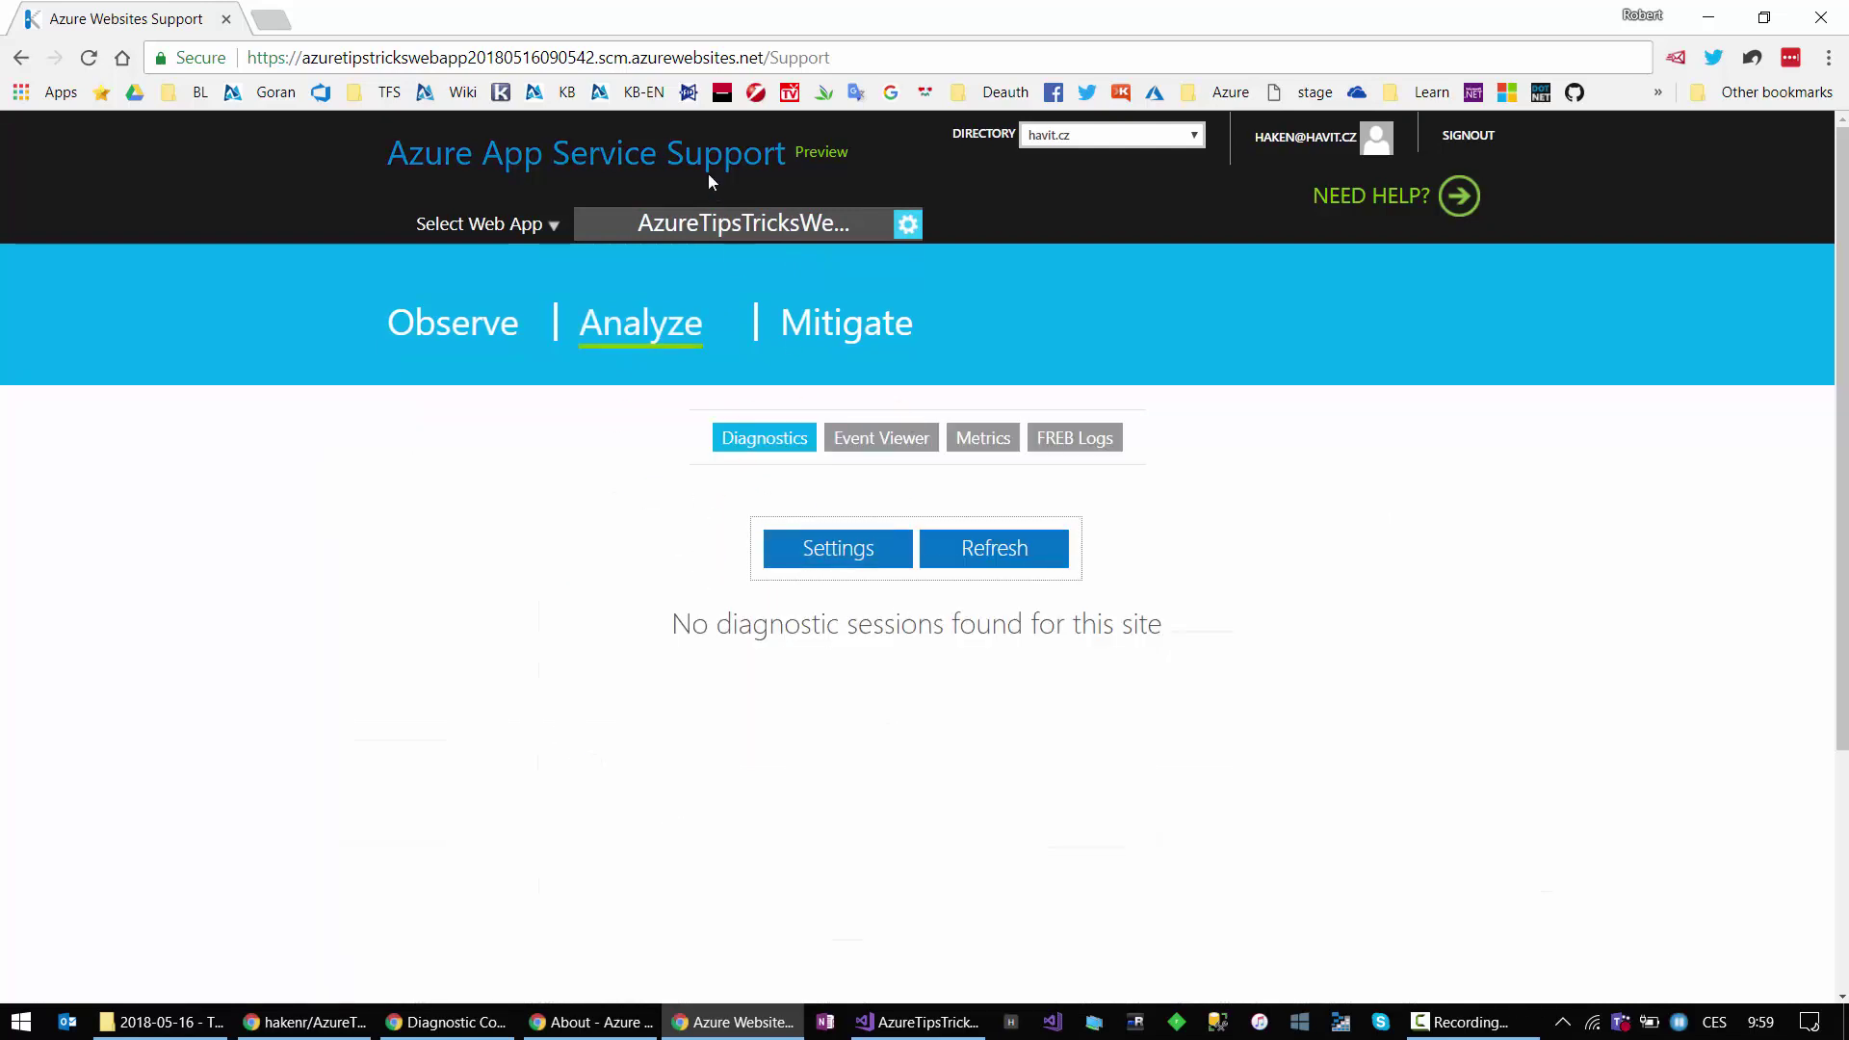
{"action": "left_click", "coordinate": [226, 20]}
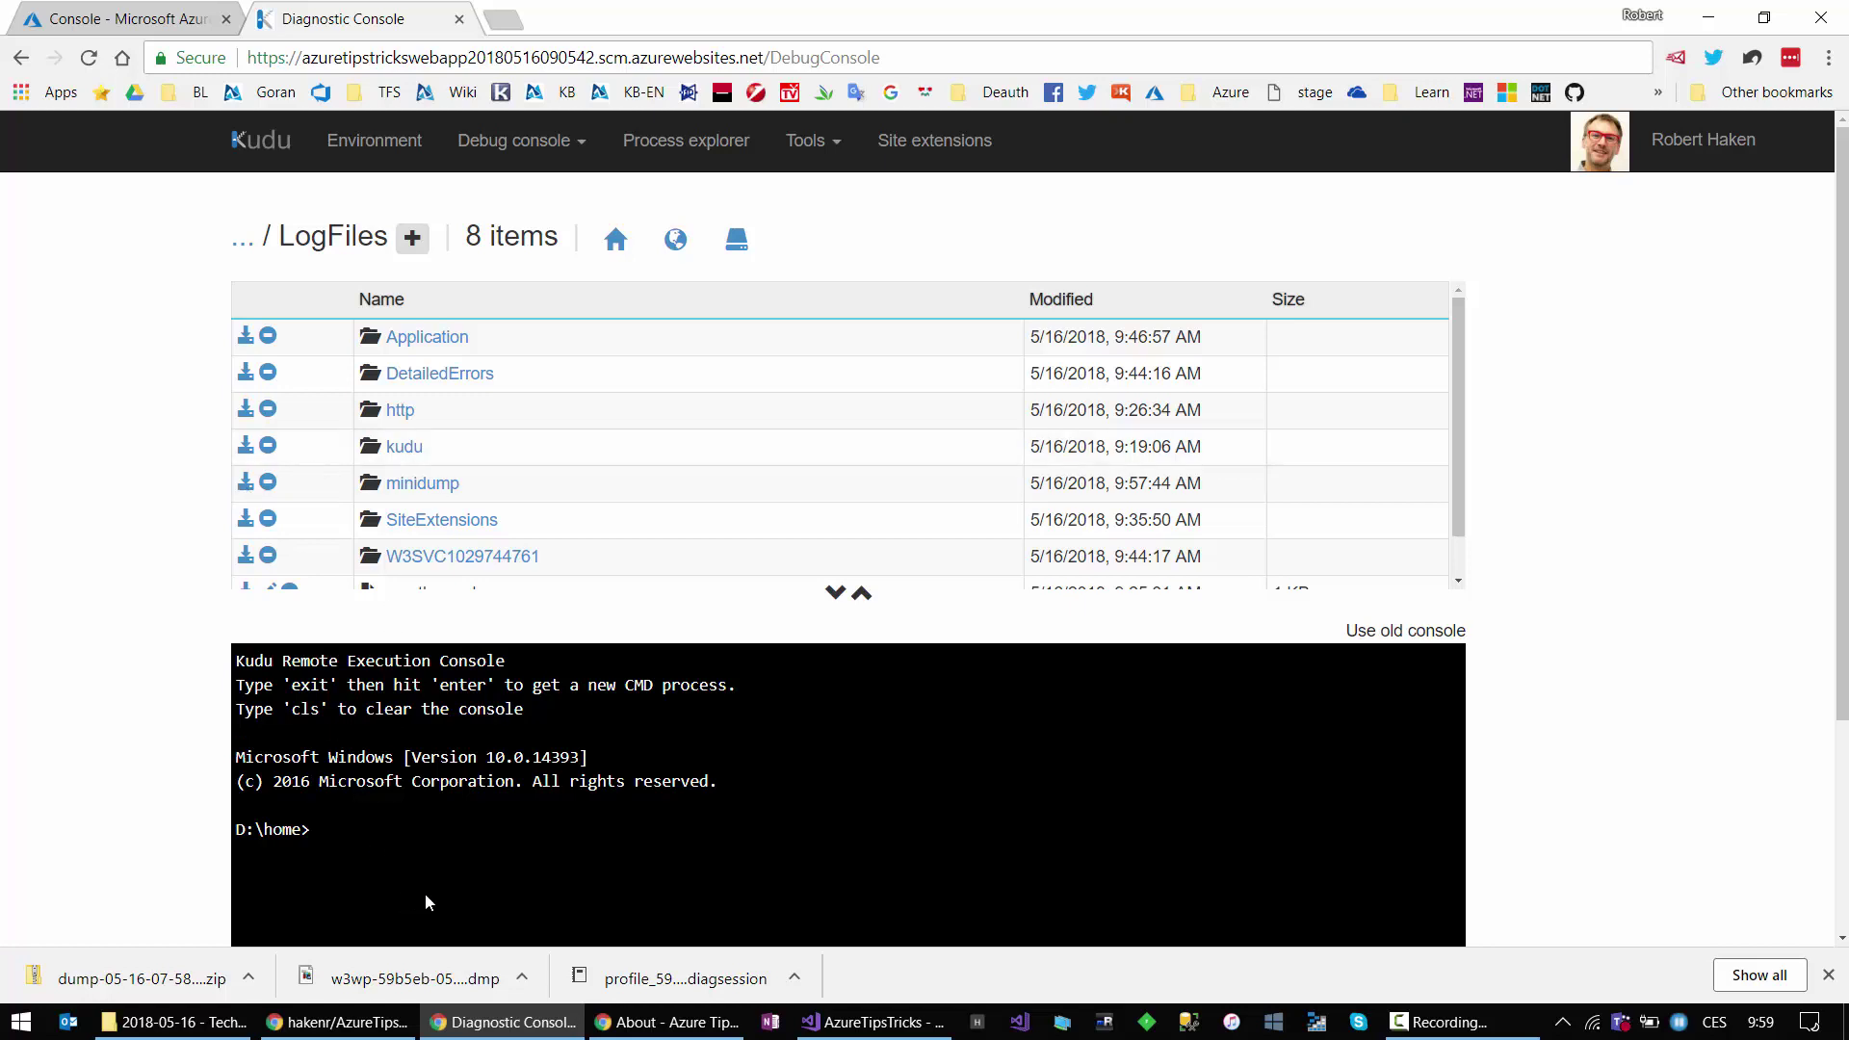
Step: Switch to Visual Studio, search for "cloud expl" to show Cloud Explorer, and auto-hide the Web Publish Activity window
{"action": "left_click", "coordinate": [852, 1025]}
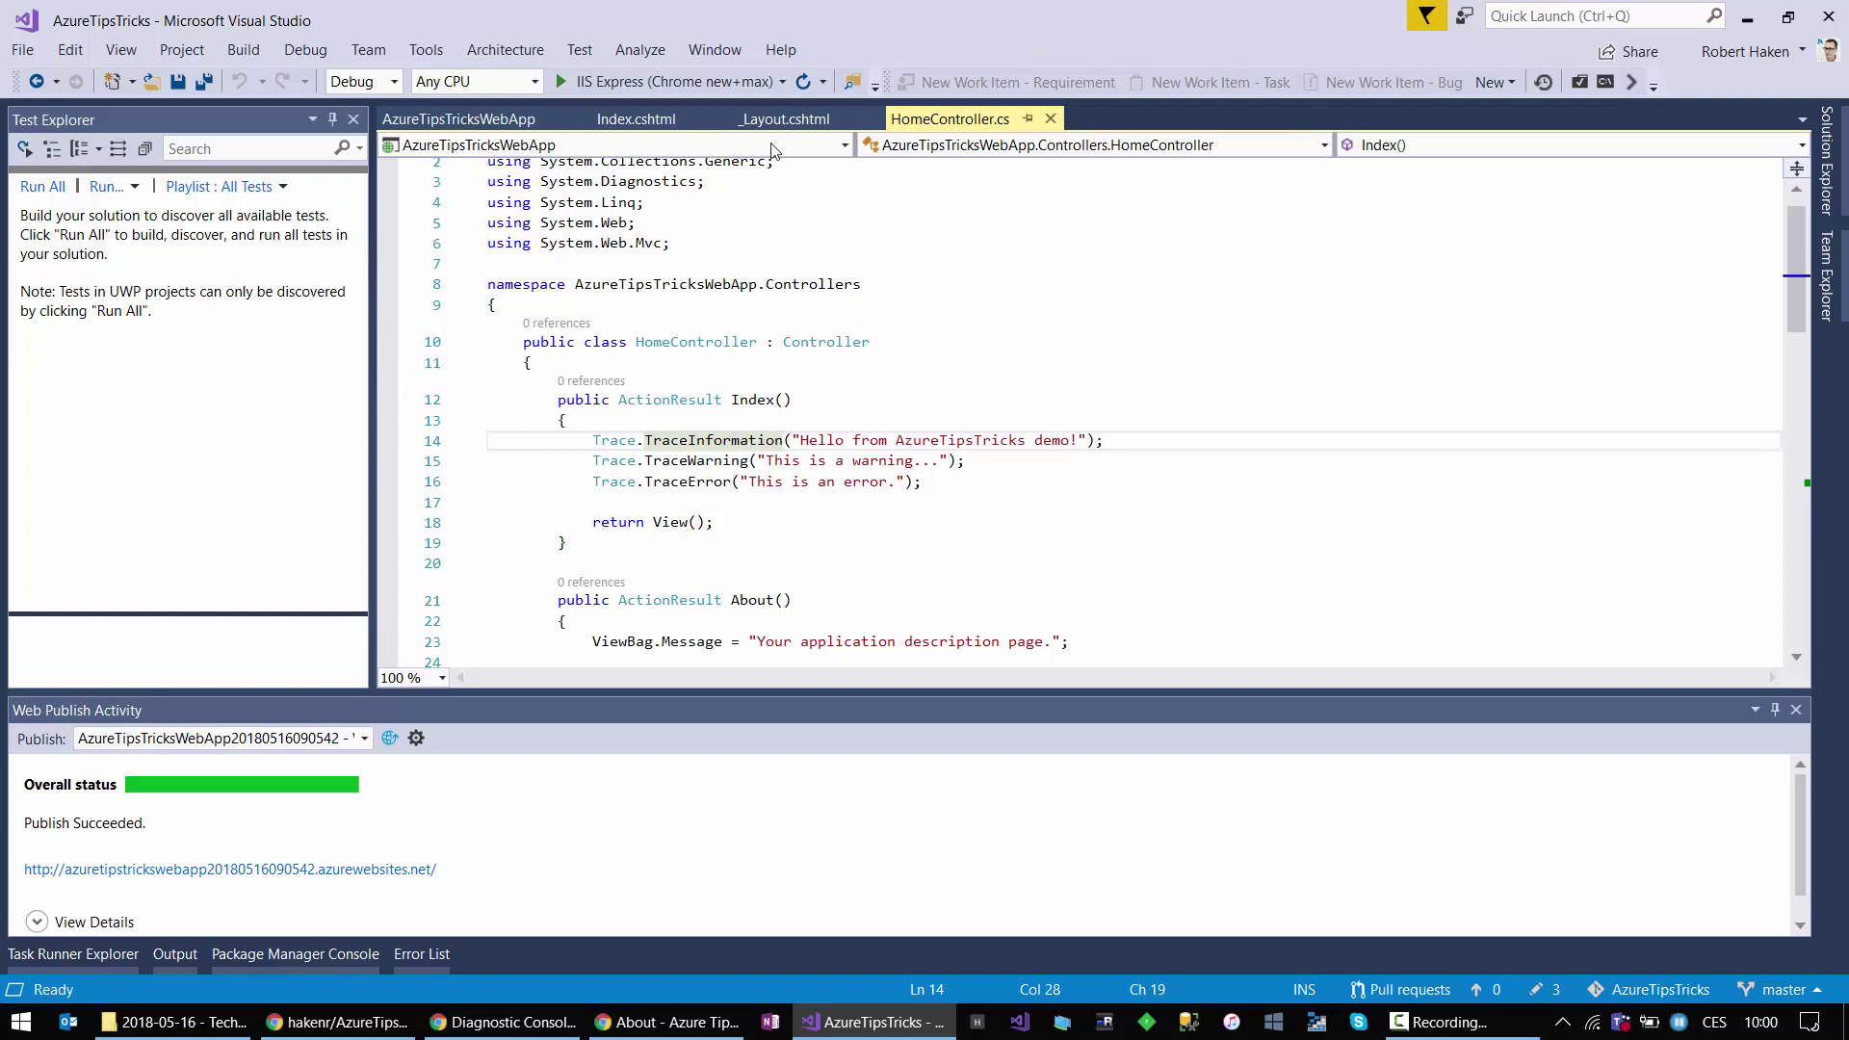
{"action": "left_click", "coordinate": [1559, 12]}
{"action": "type", "text": "cloud expl"}
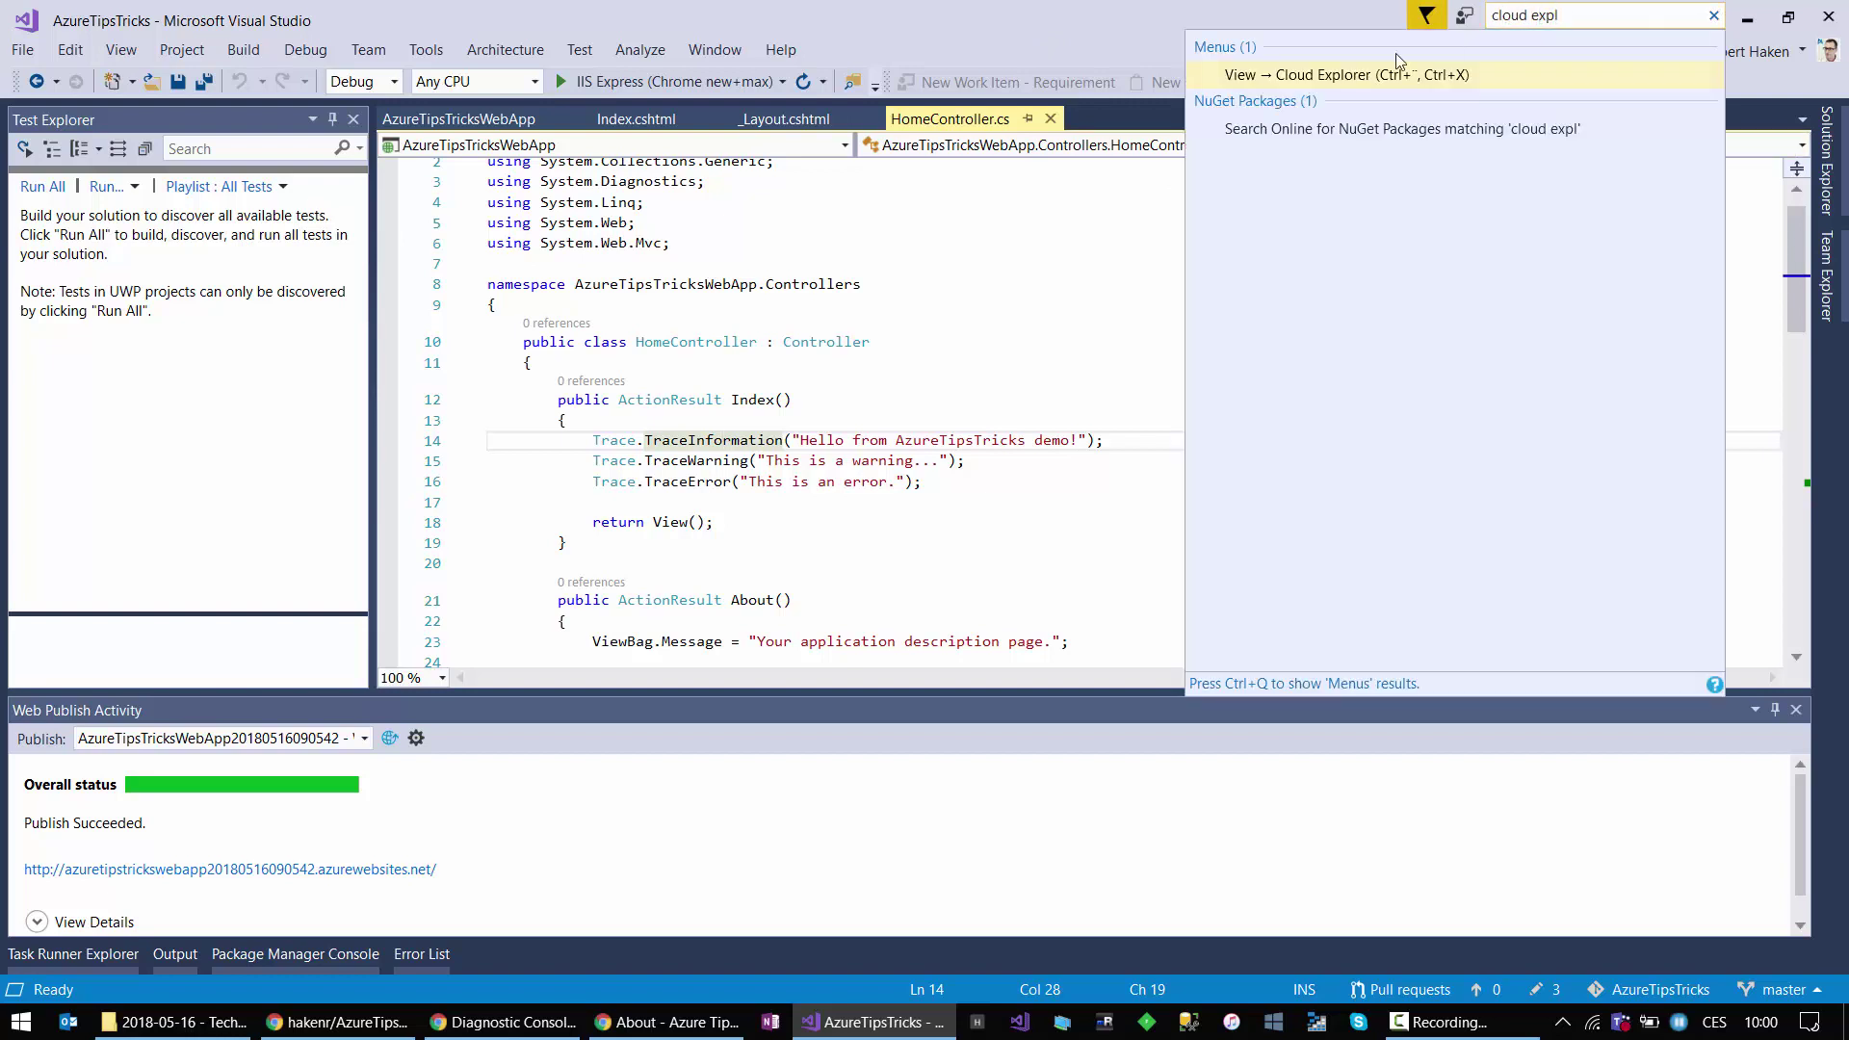
{"action": "left_click", "coordinate": [1315, 77]}
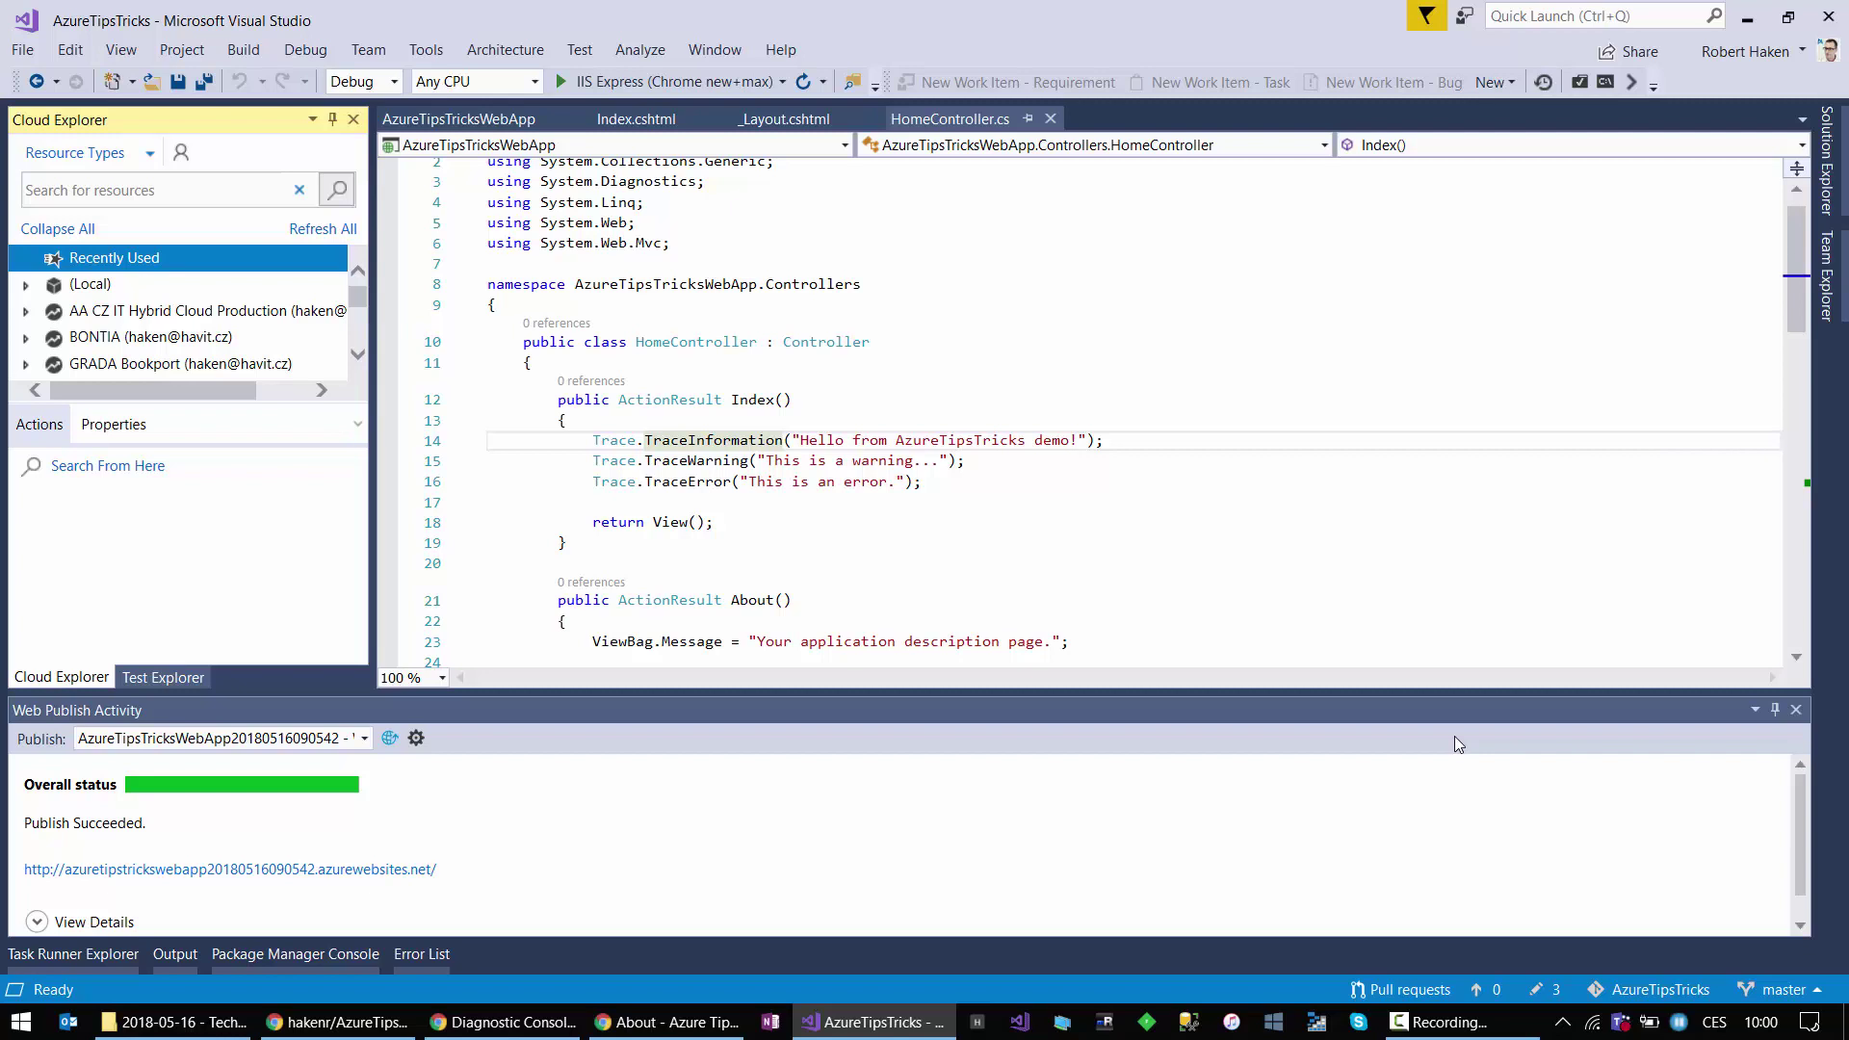
{"action": "left_click", "coordinate": [1774, 710]}
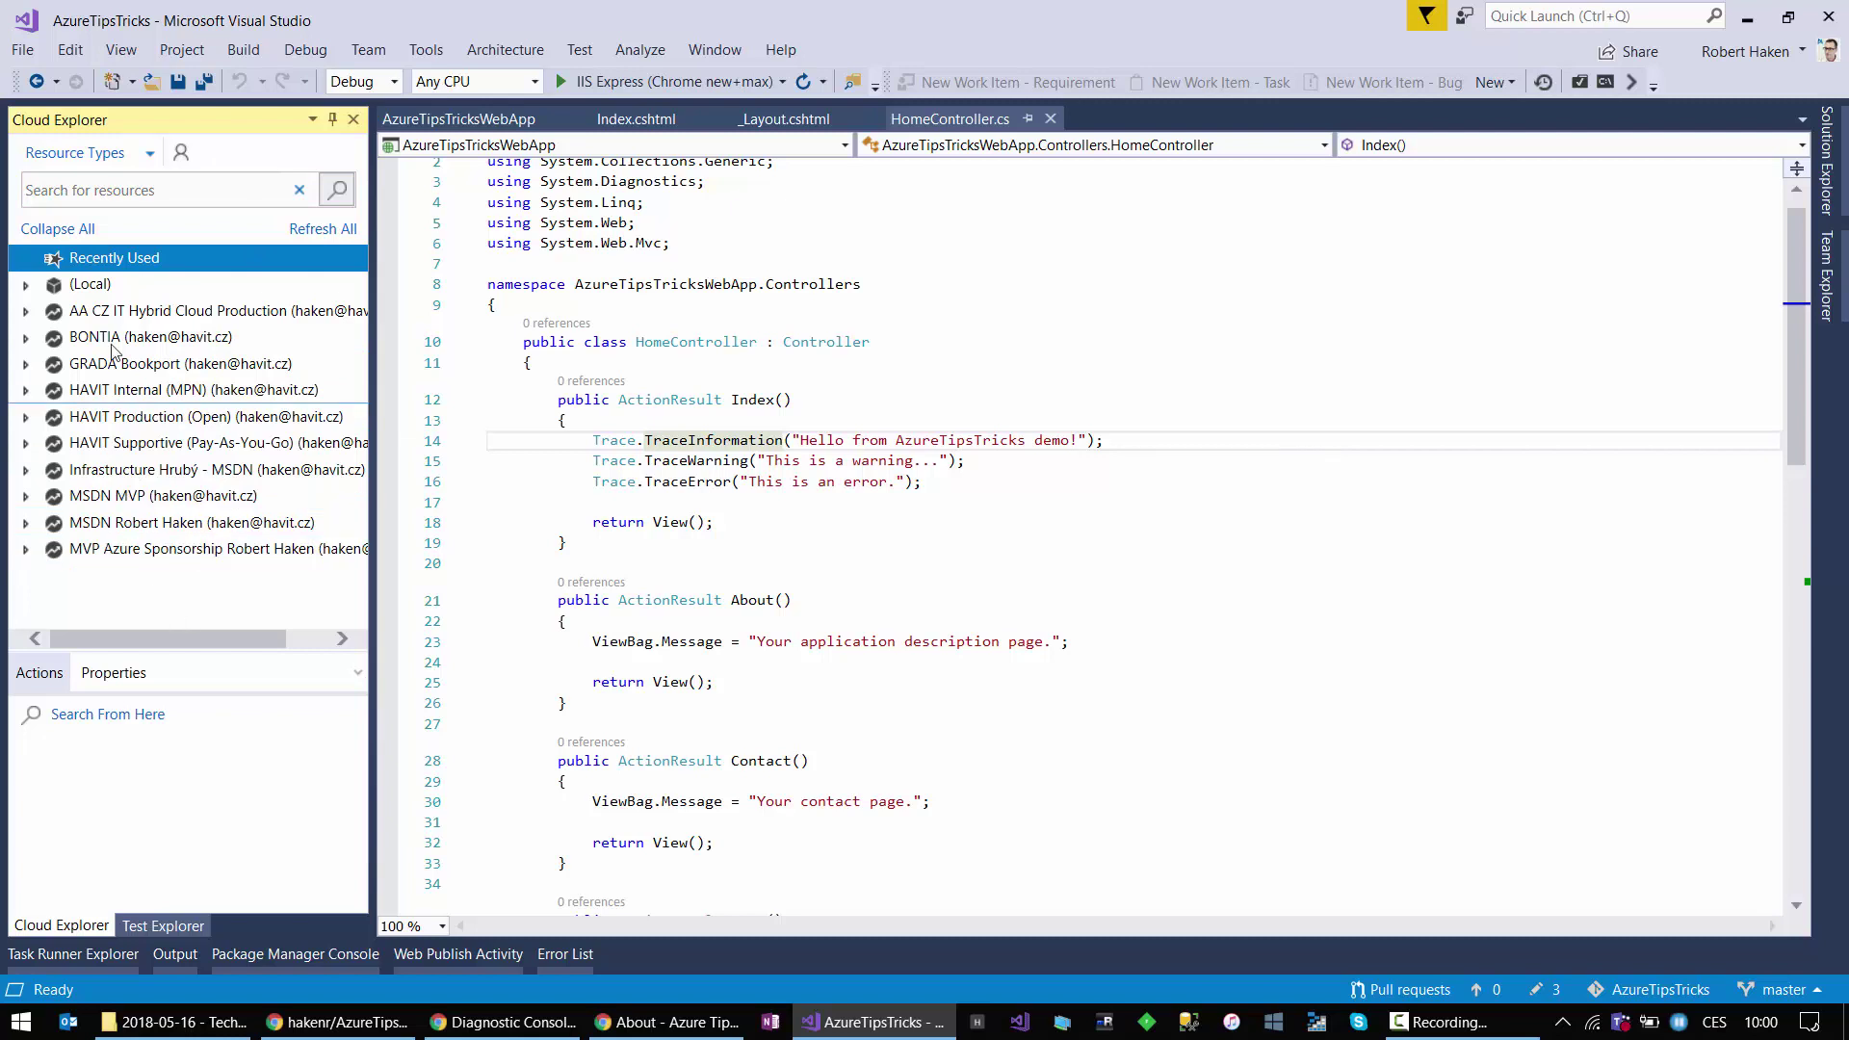
Step: Expand the MVP Azure Sponsorship subscription and its App Service Plans in Cloud Explorer, and review the actions available for TechEdPlan
{"action": "left_click", "coordinate": [135, 602]}
{"action": "left_click", "coordinate": [28, 552]}
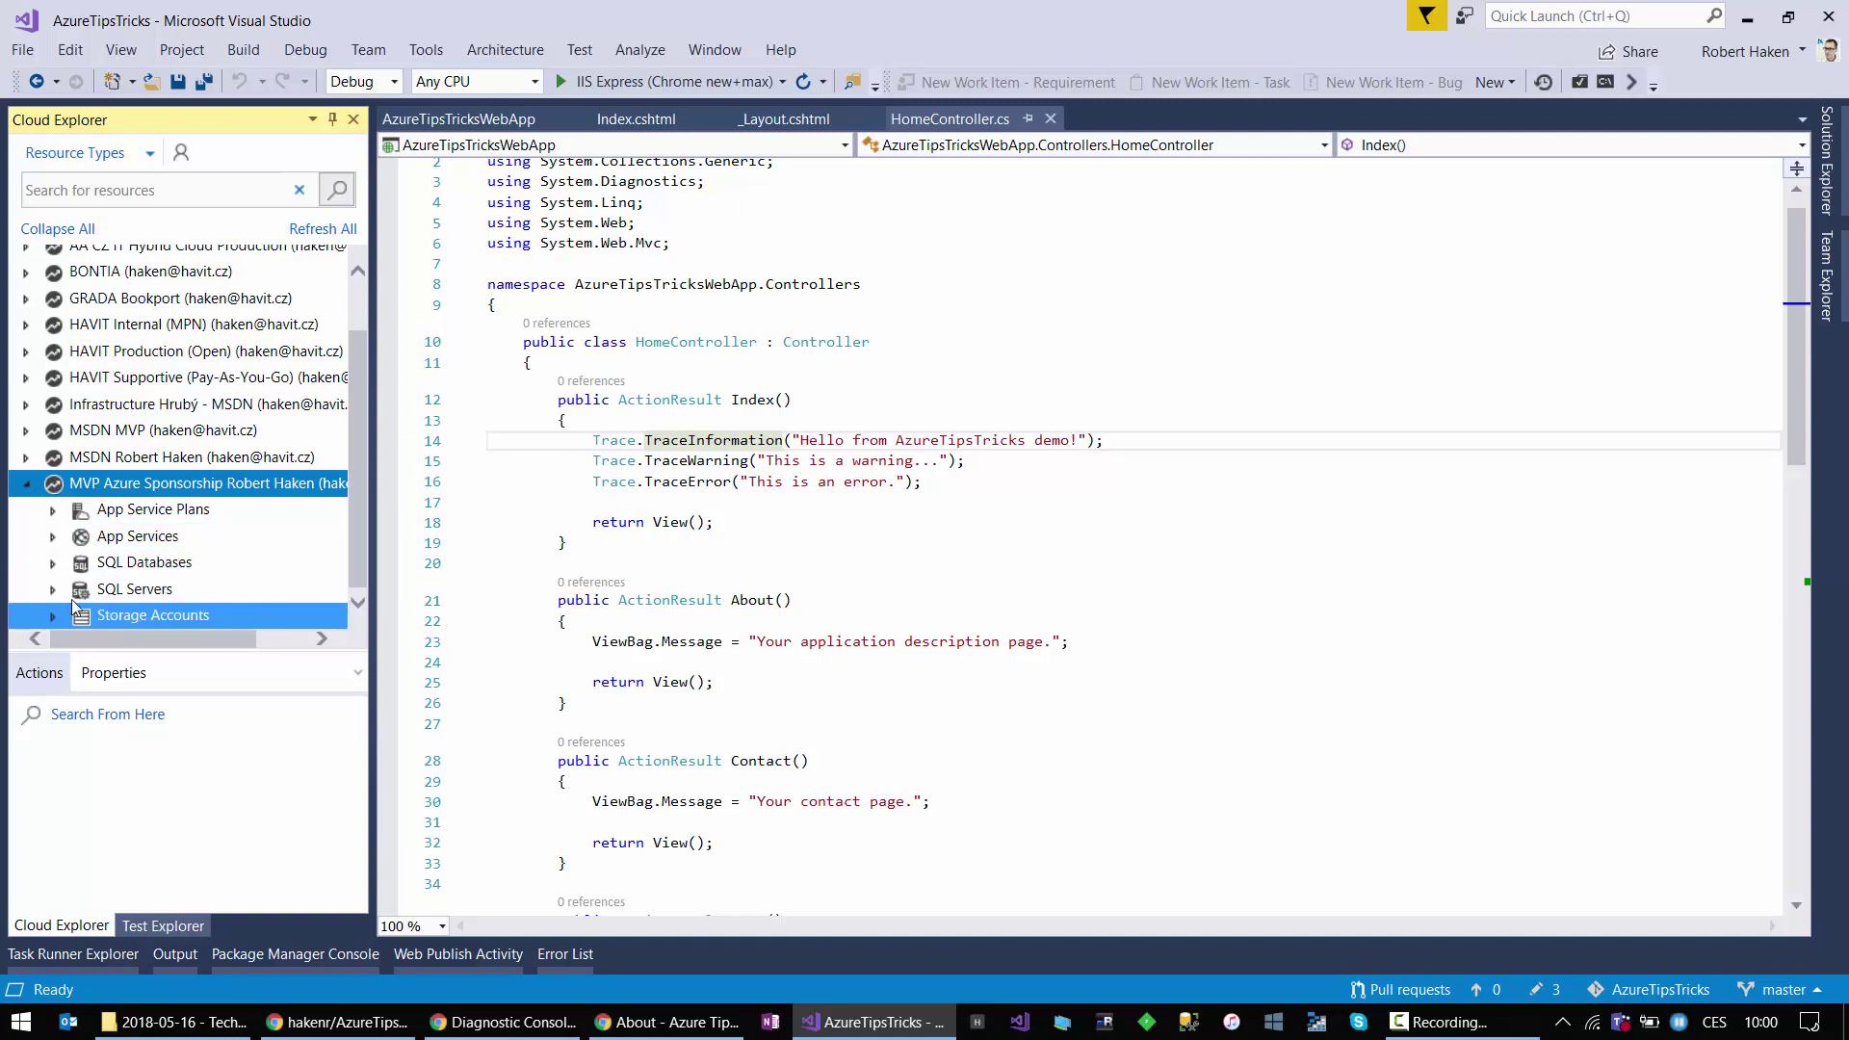
{"action": "left_click", "coordinate": [54, 511]}
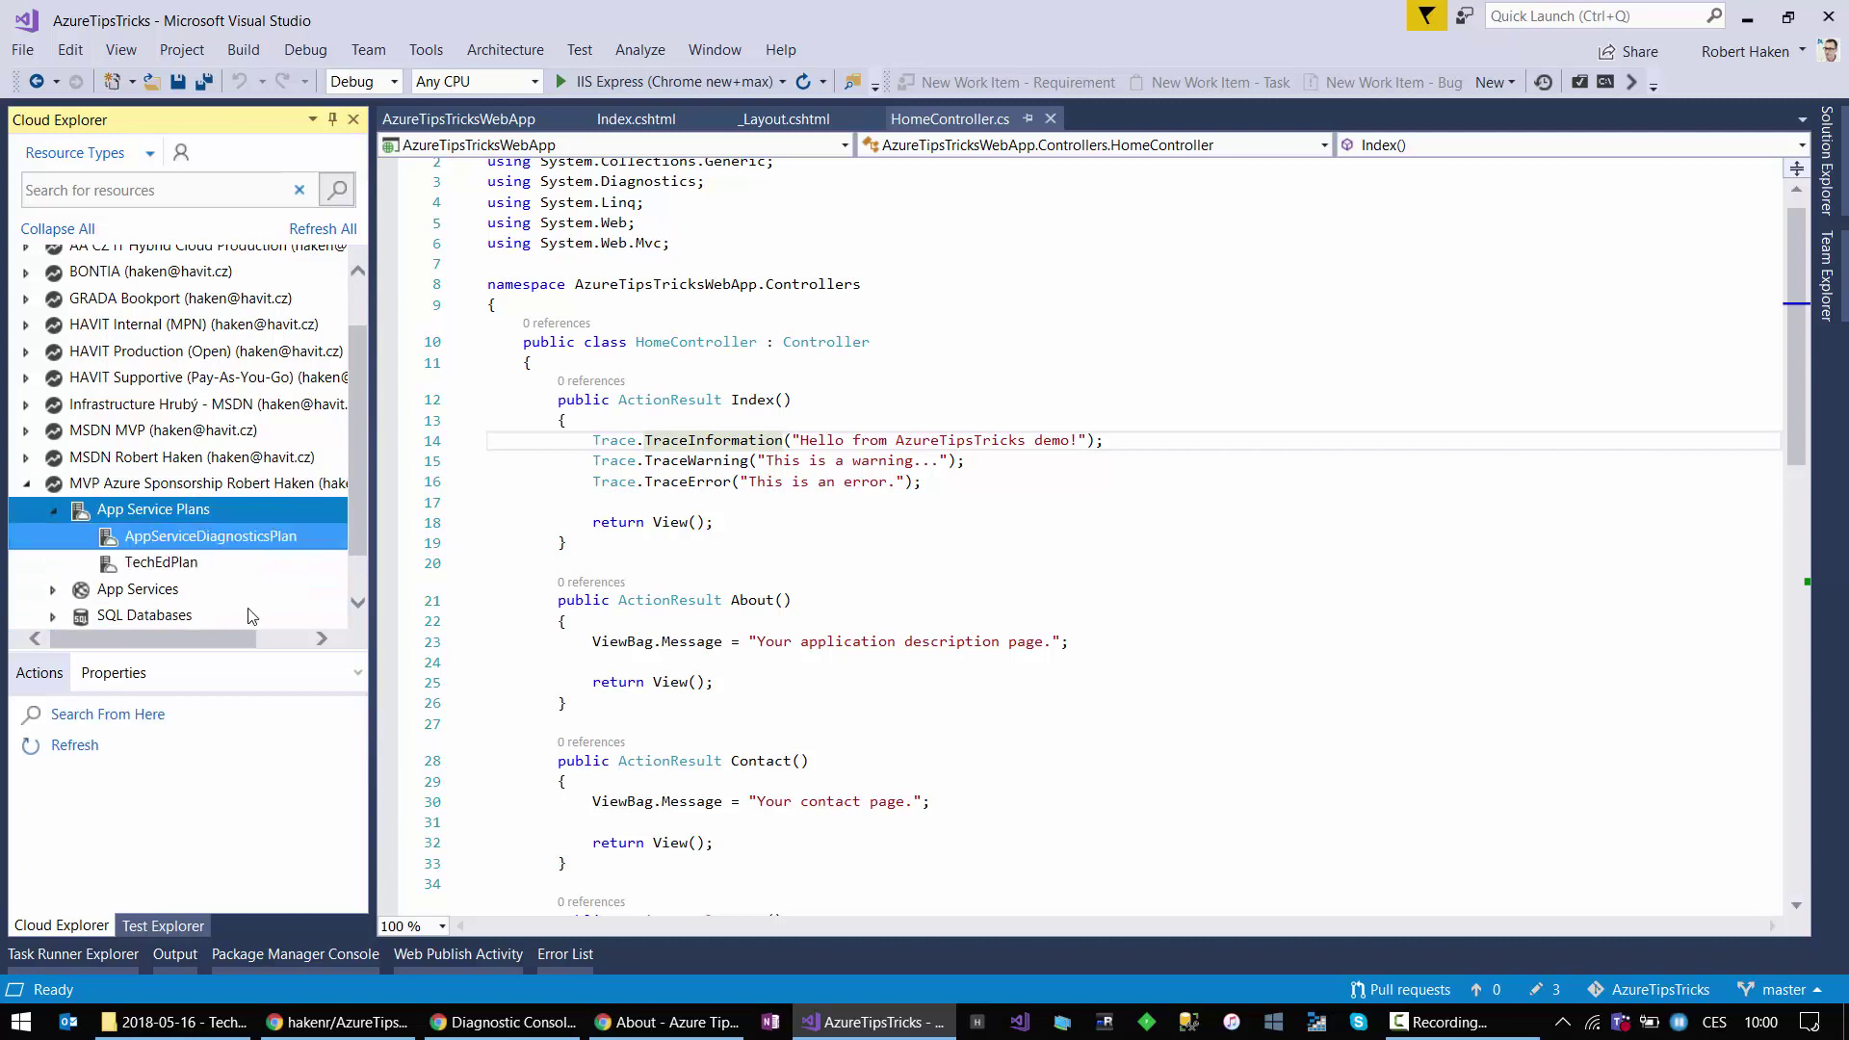
{"action": "left_click", "coordinate": [186, 559]}
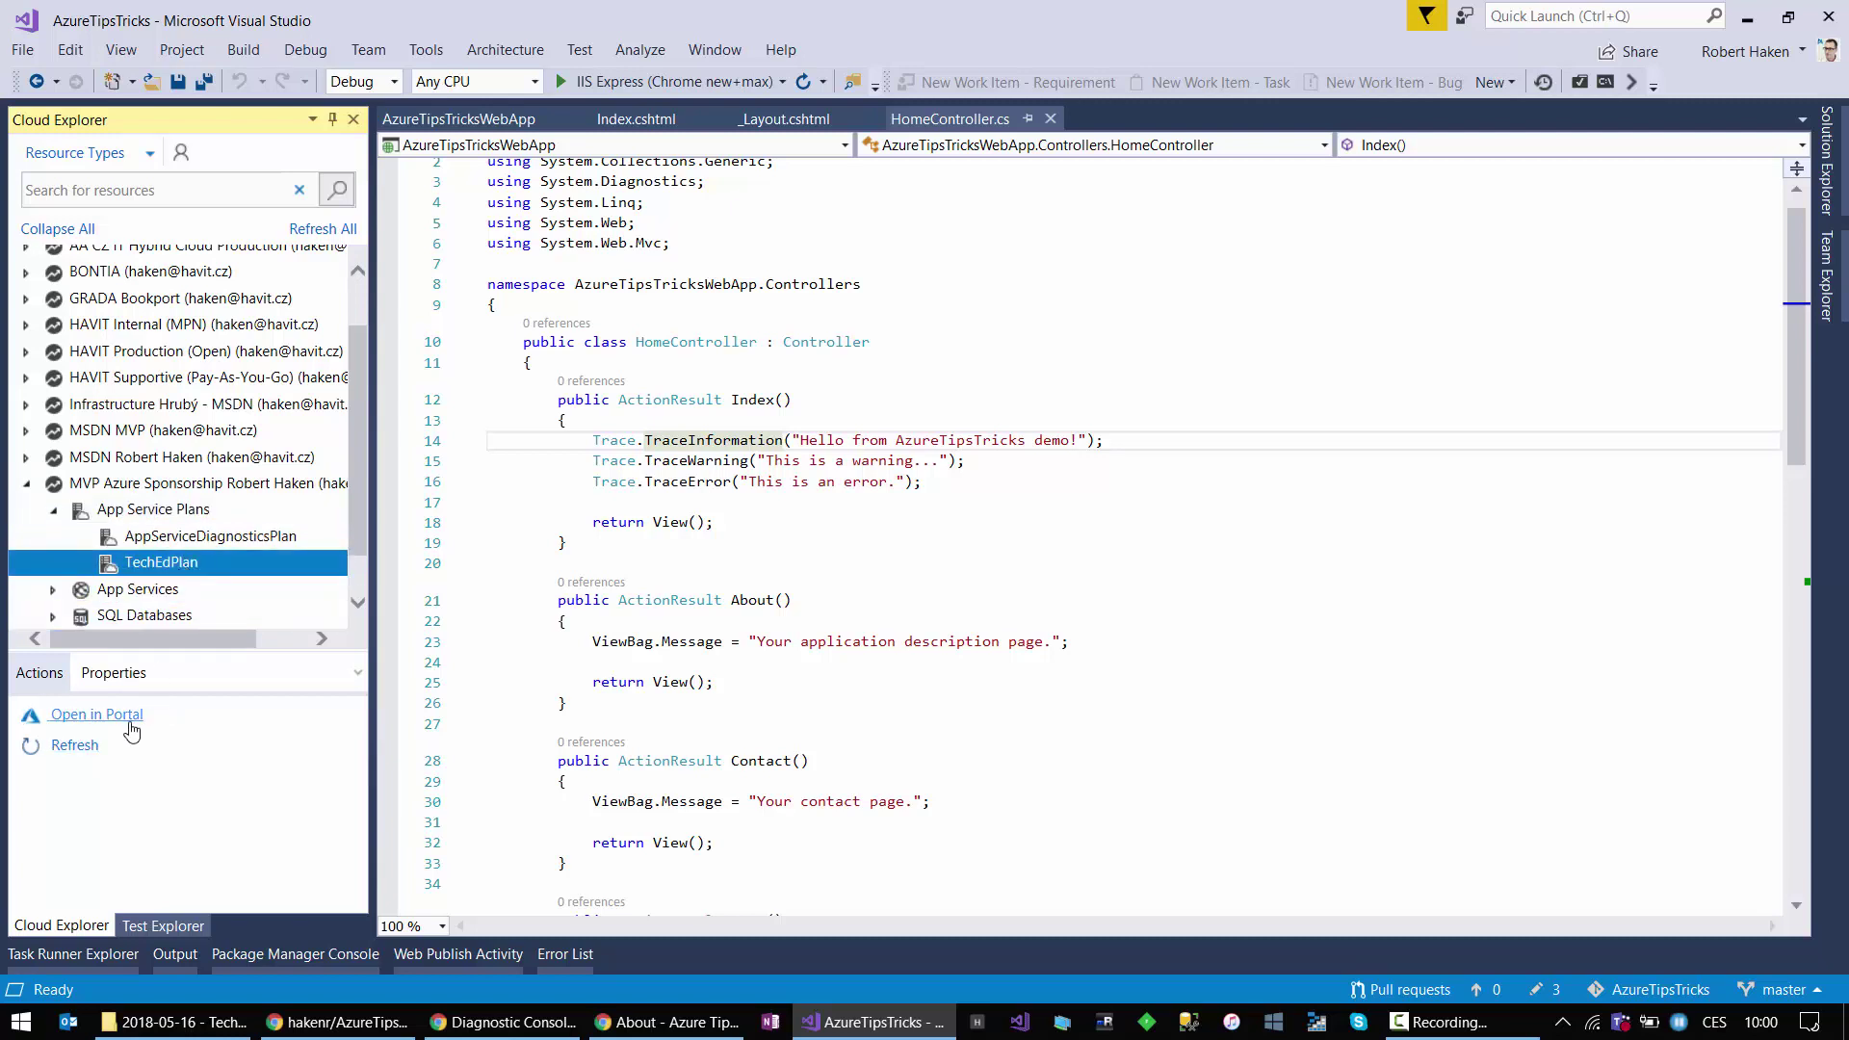
{"action": "right_click", "coordinate": [168, 564]}
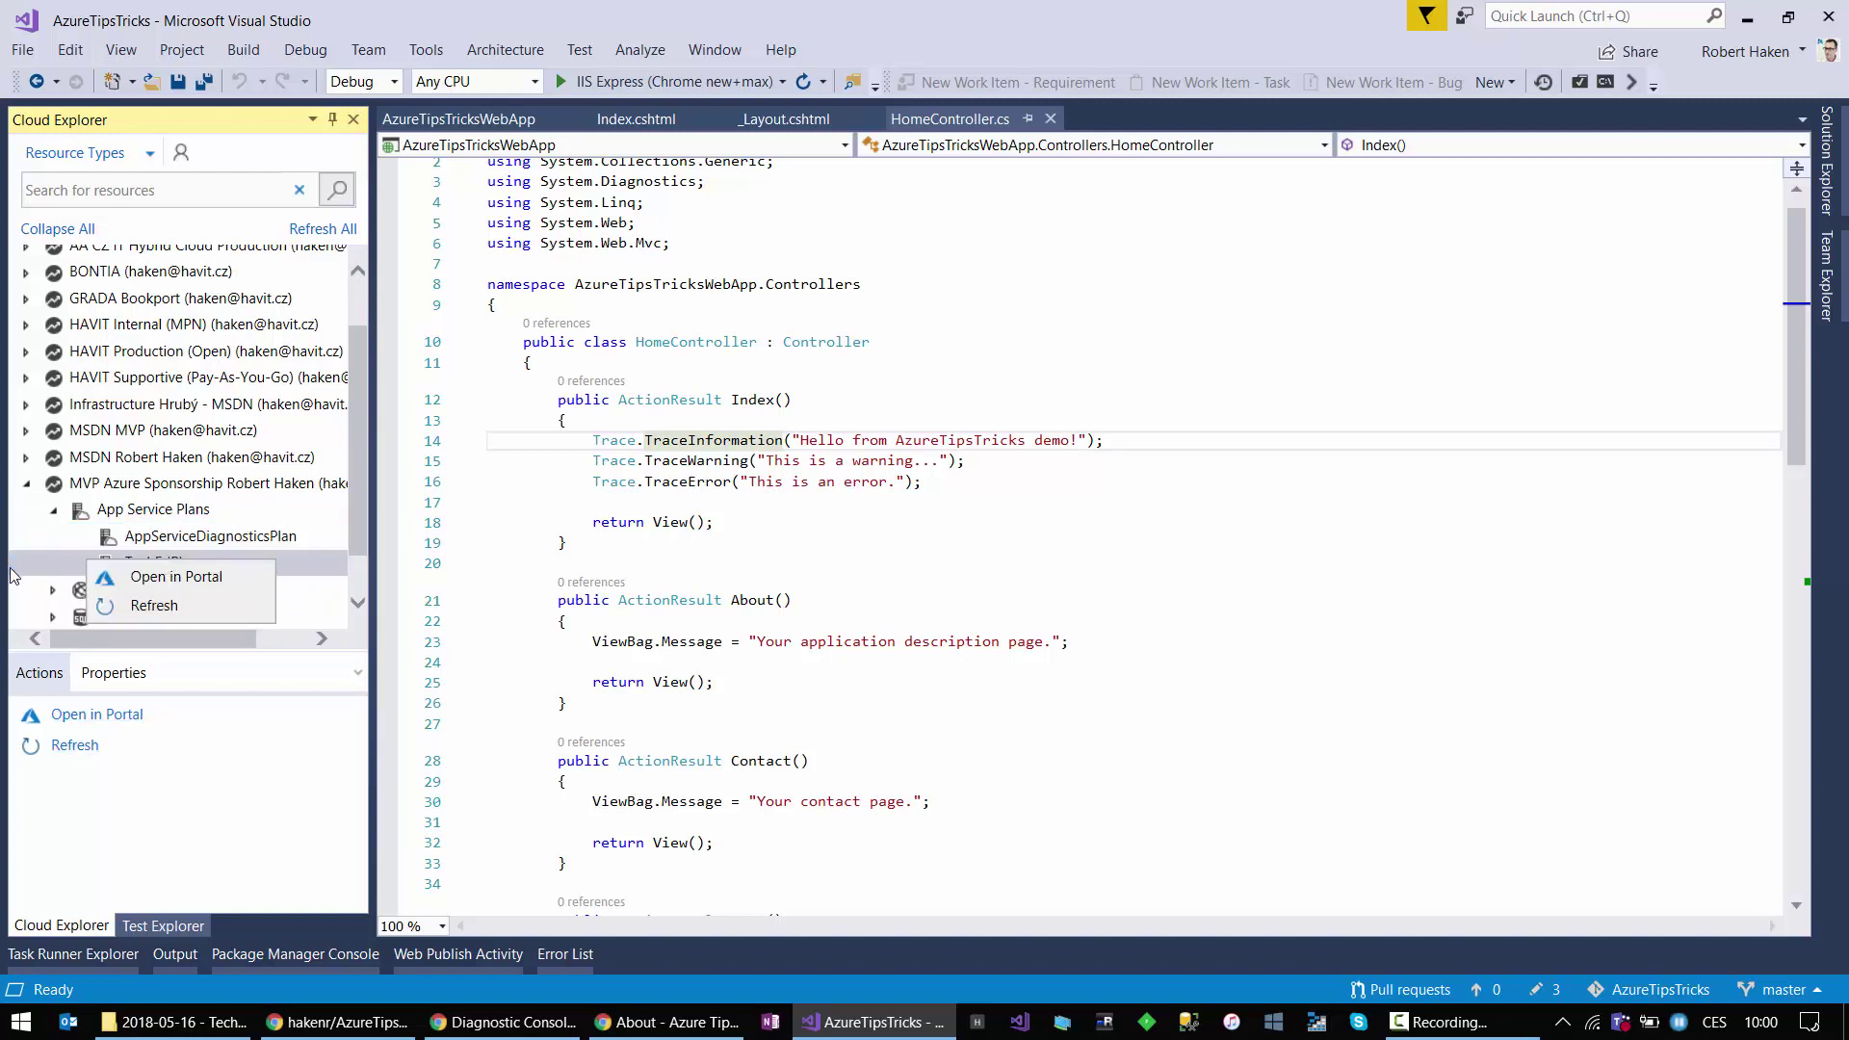
{"action": "scroll", "coordinate": [13, 575], "scroll_direction": "down", "scroll_amount": 1}
{"action": "left_click", "coordinate": [57, 542]}
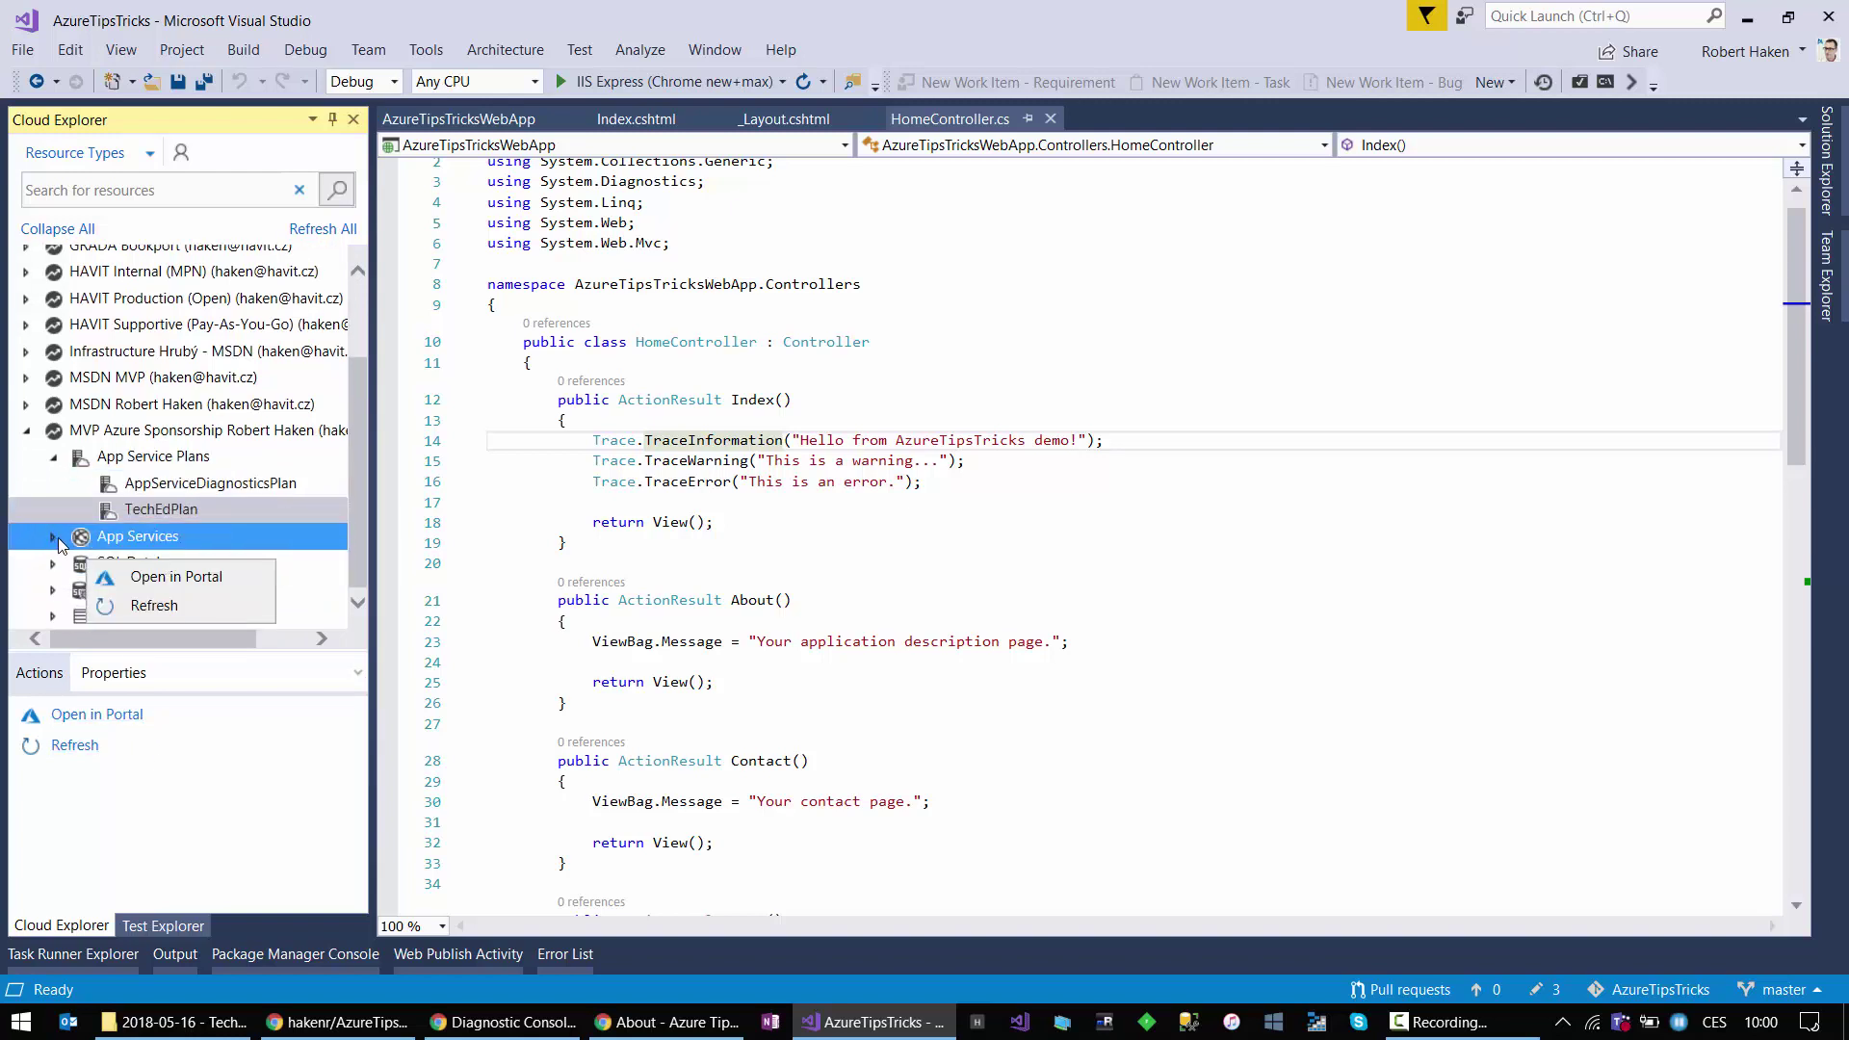
{"action": "left_click", "coordinate": [55, 539]}
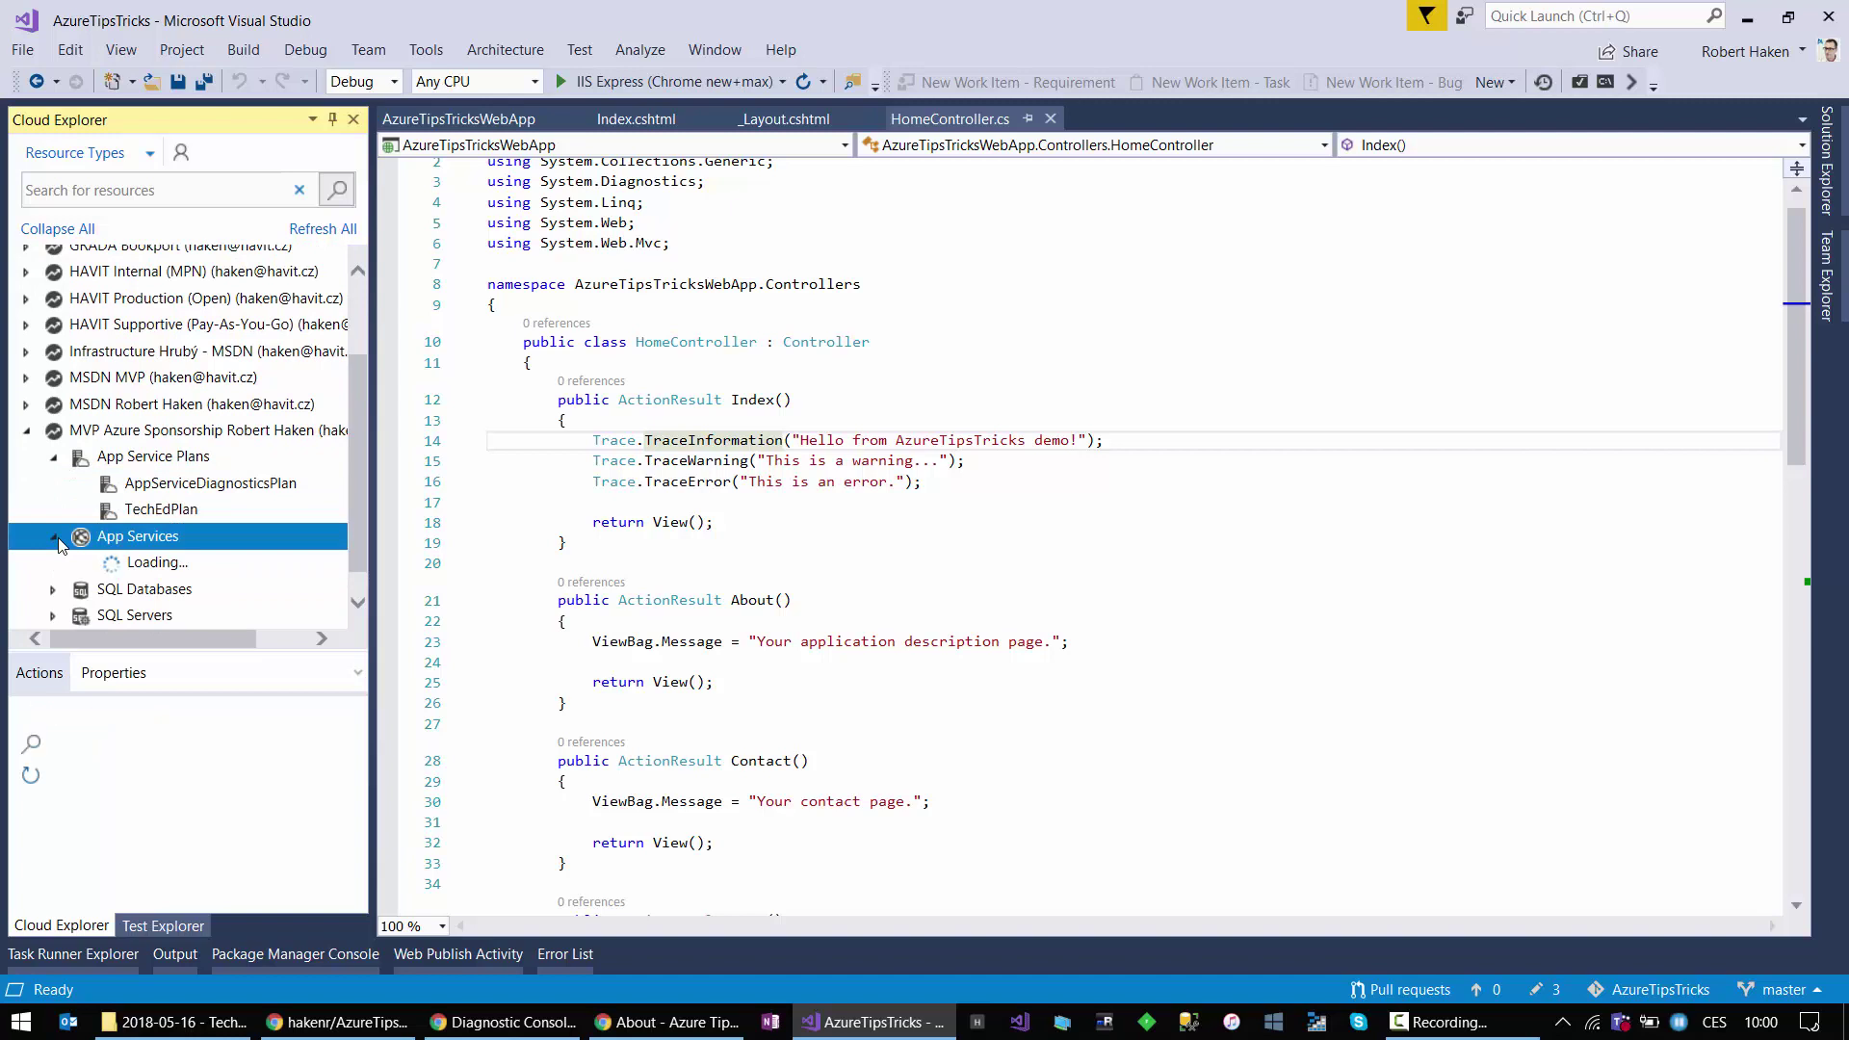
{"action": "scroll", "coordinate": [200, 535], "scroll_direction": "down", "scroll_amount": 1}
{"action": "left_click", "coordinate": [199, 535]}
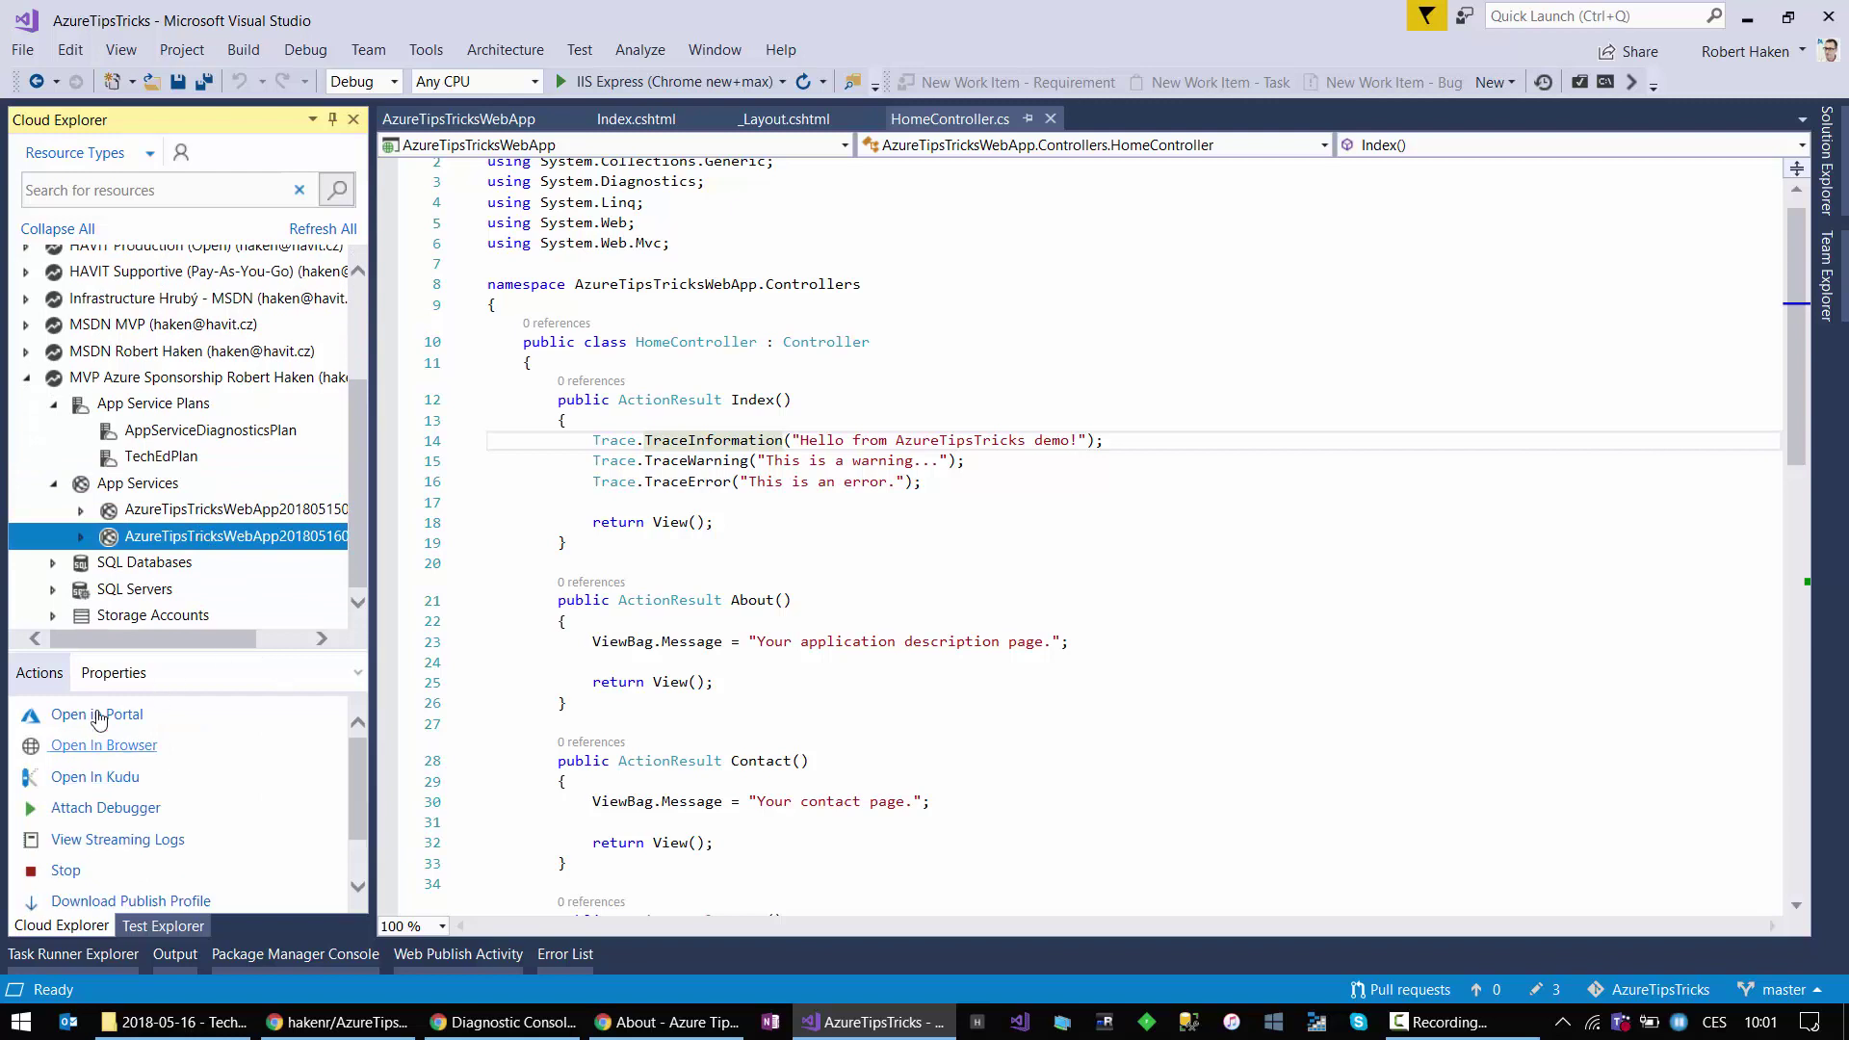
{"action": "right_click", "coordinate": [248, 541]}
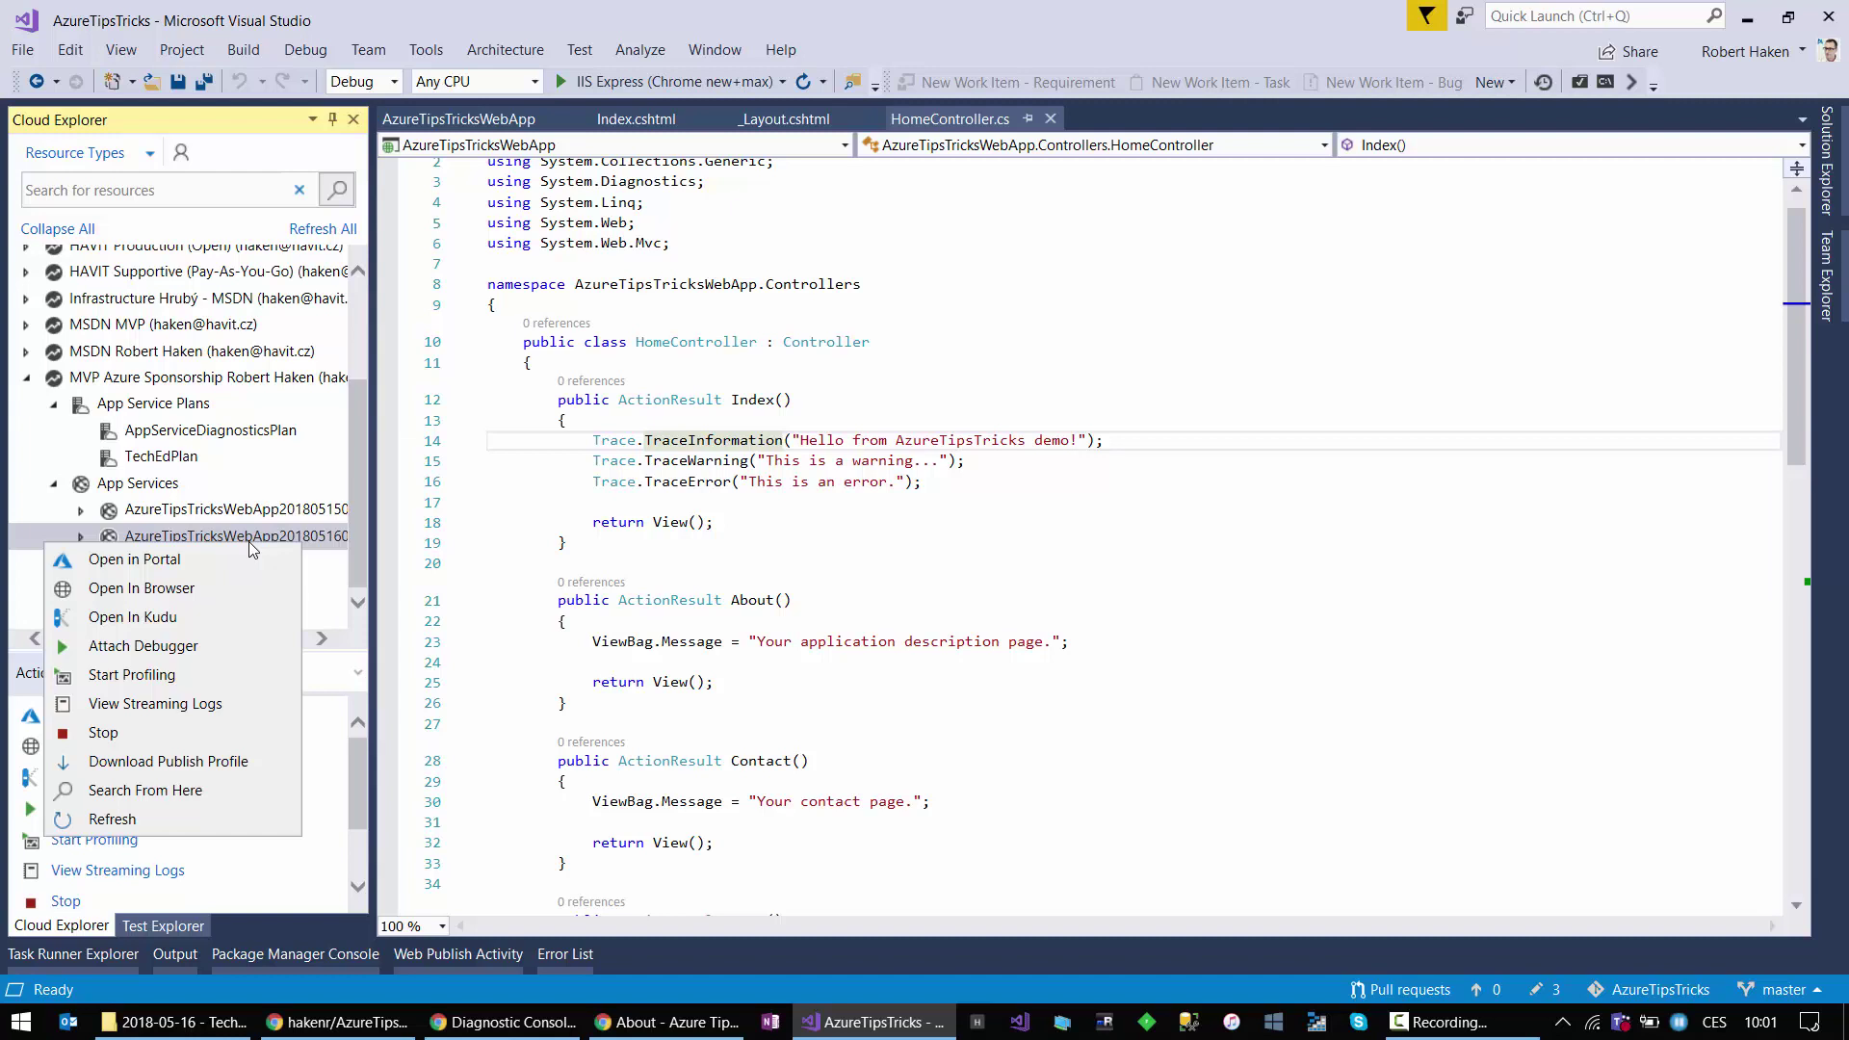
{"action": "left_click", "coordinate": [185, 650]}
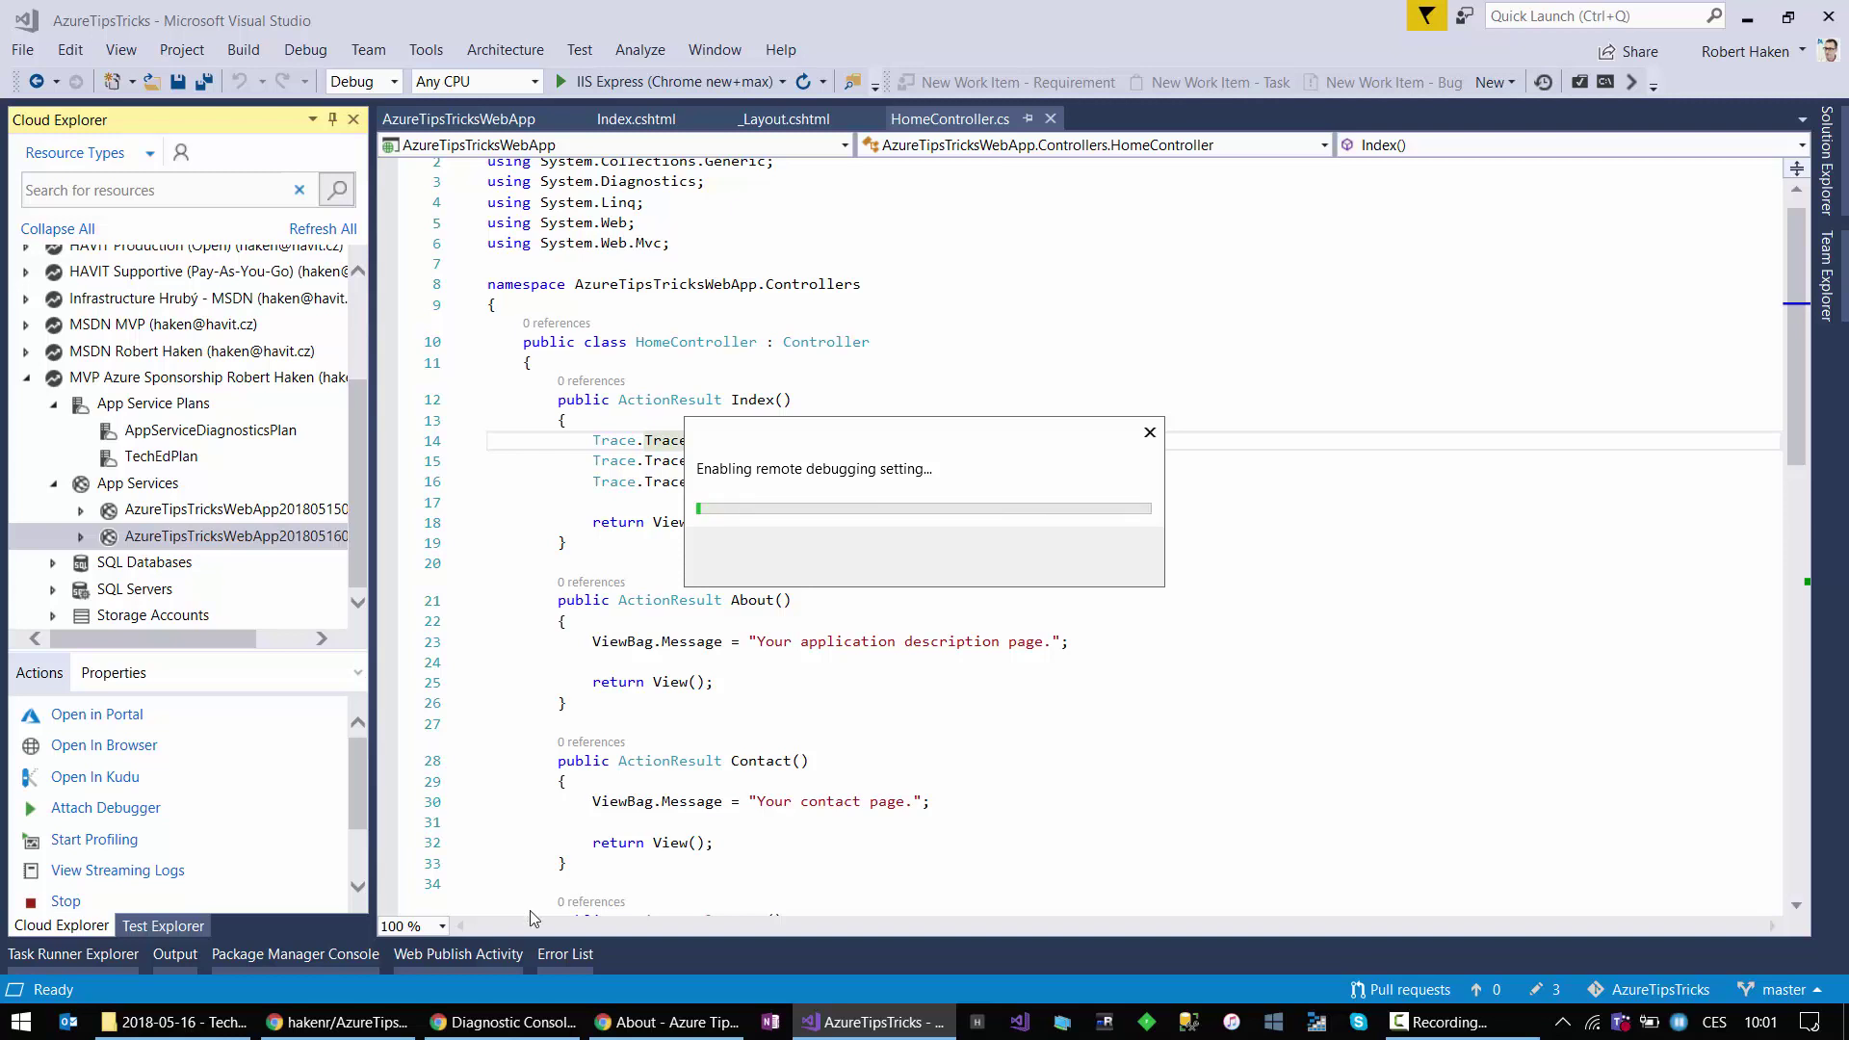
{"action": "left_click", "coordinate": [438, 1023]}
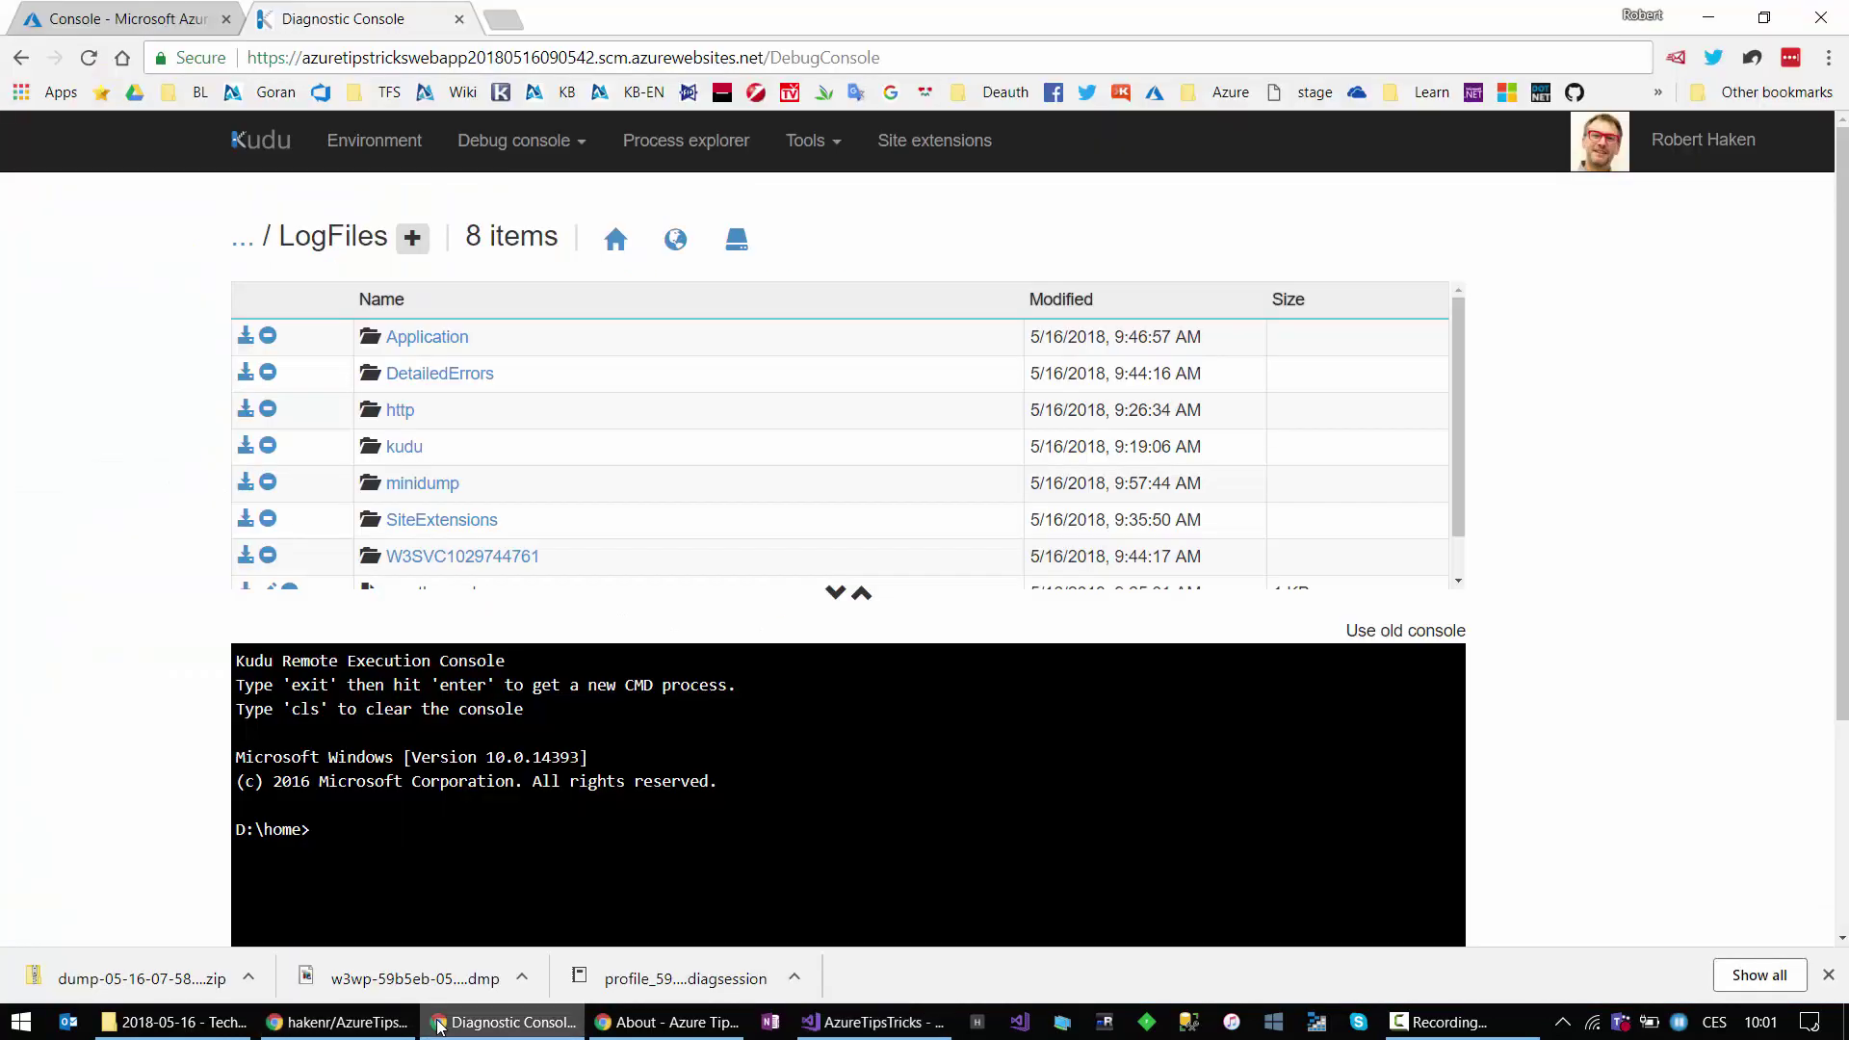
{"action": "left_click", "coordinate": [91, 19]}
{"action": "scroll", "coordinate": [438, 399], "scroll_direction": "up", "scroll_amount": 7}
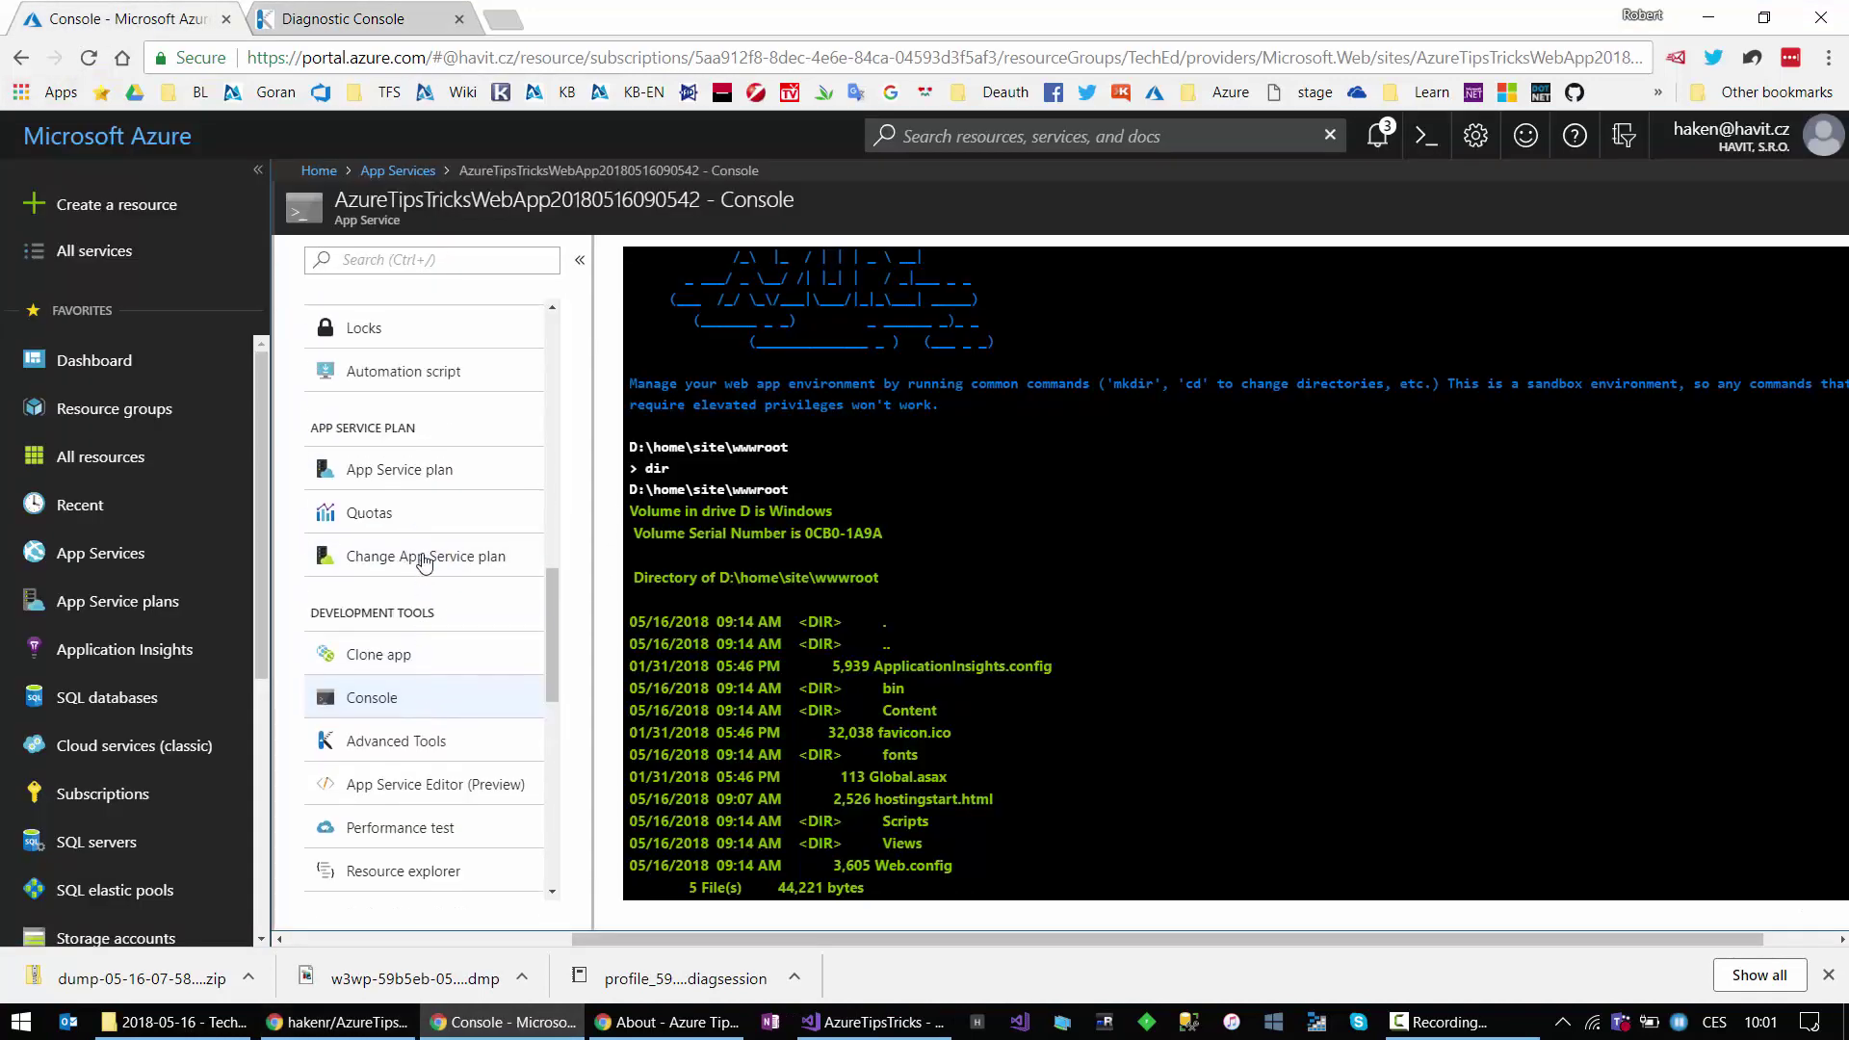
{"action": "scroll", "coordinate": [424, 561], "scroll_direction": "down", "scroll_amount": 5}
{"action": "scroll", "coordinate": [423, 561], "scroll_direction": "up", "scroll_amount": 4}
{"action": "scroll", "coordinate": [424, 561], "scroll_direction": "up", "scroll_amount": 5}
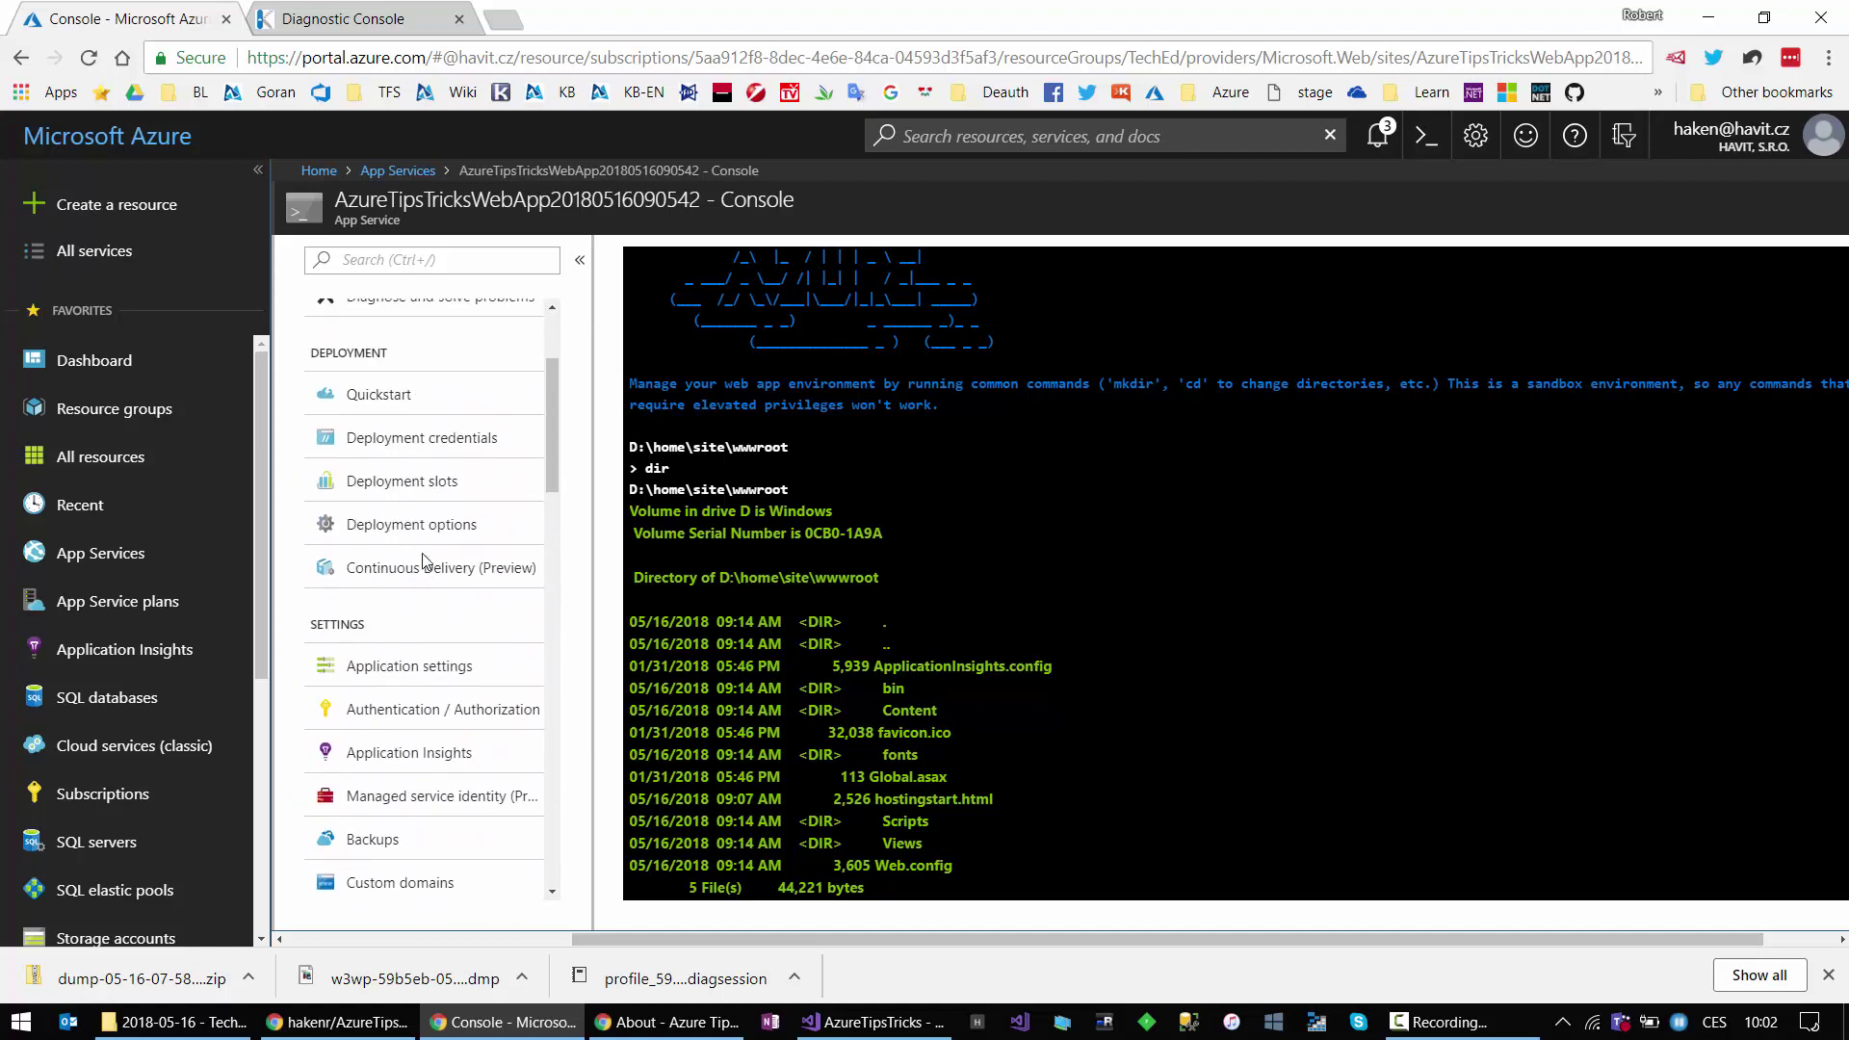
{"action": "left_click", "coordinate": [385, 748]}
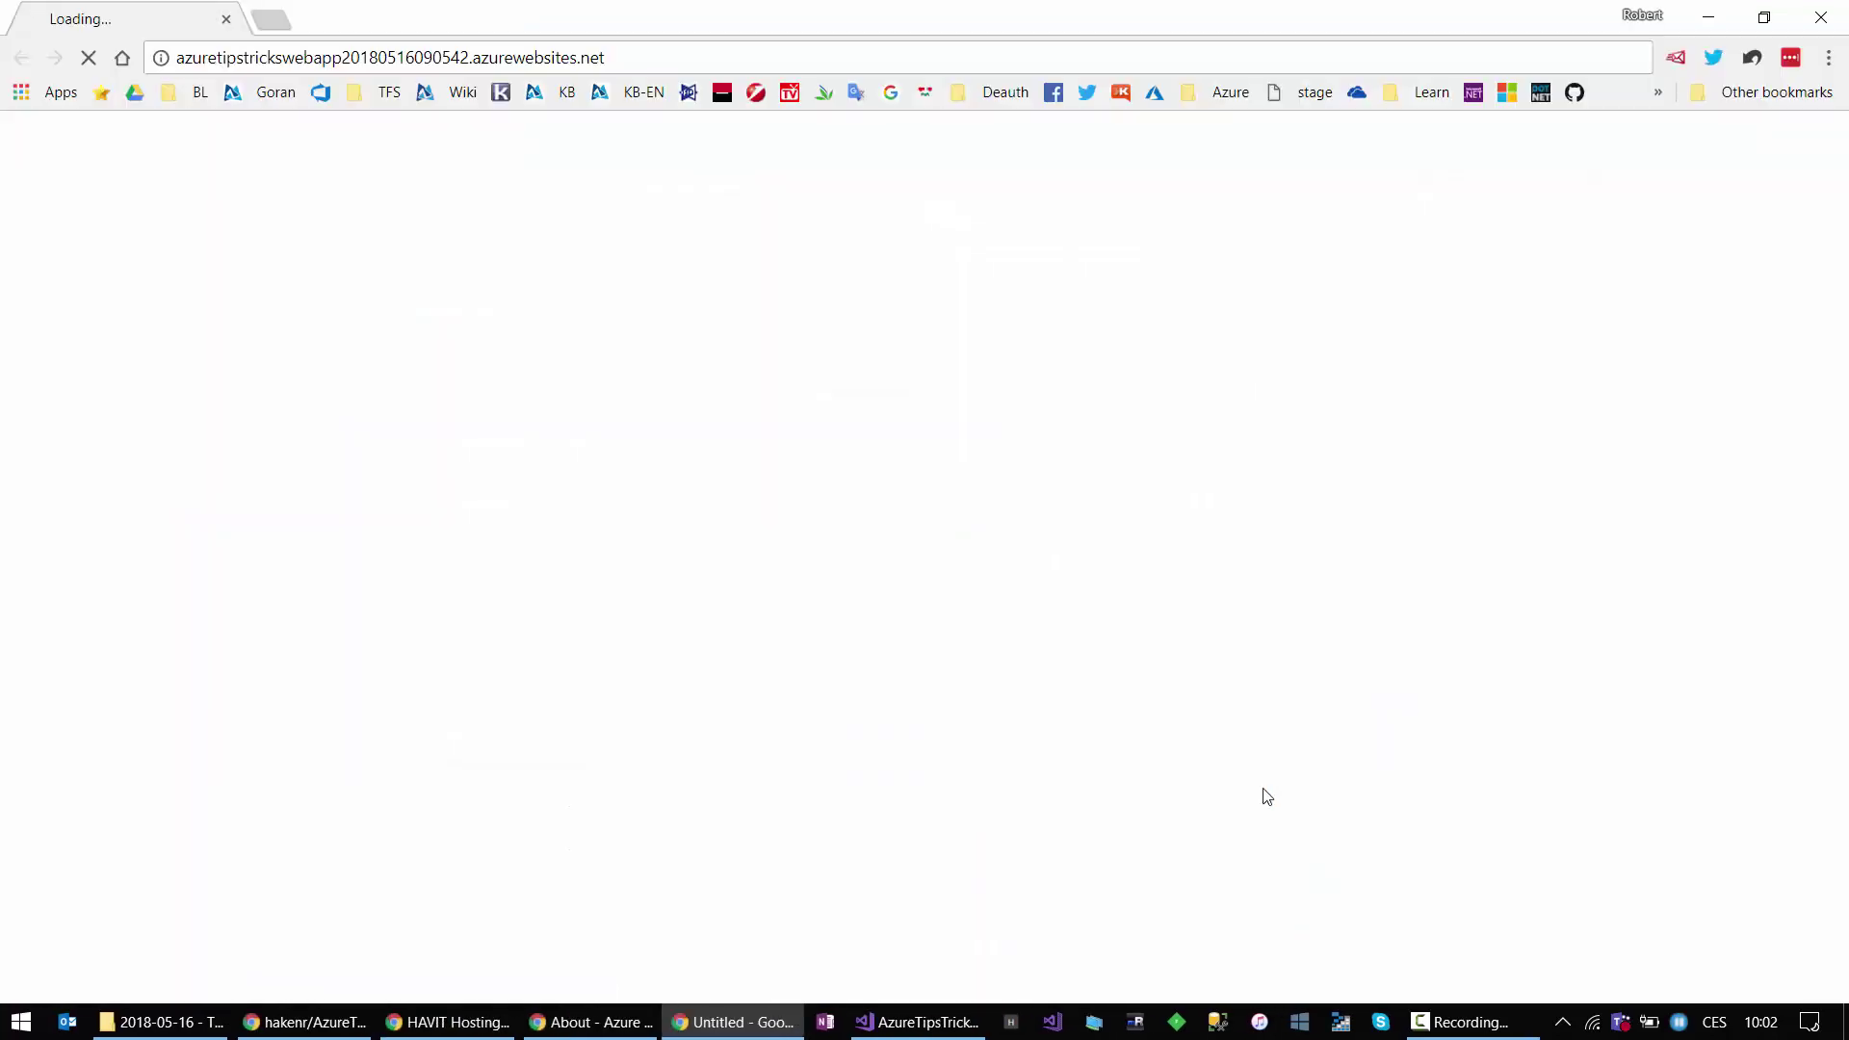
{"action": "key", "text": "alt+Tab"}
{"action": "scroll", "coordinate": [1267, 796], "scroll_direction": "down", "scroll_amount": 3}
{"action": "key", "text": "alt+Tab"}
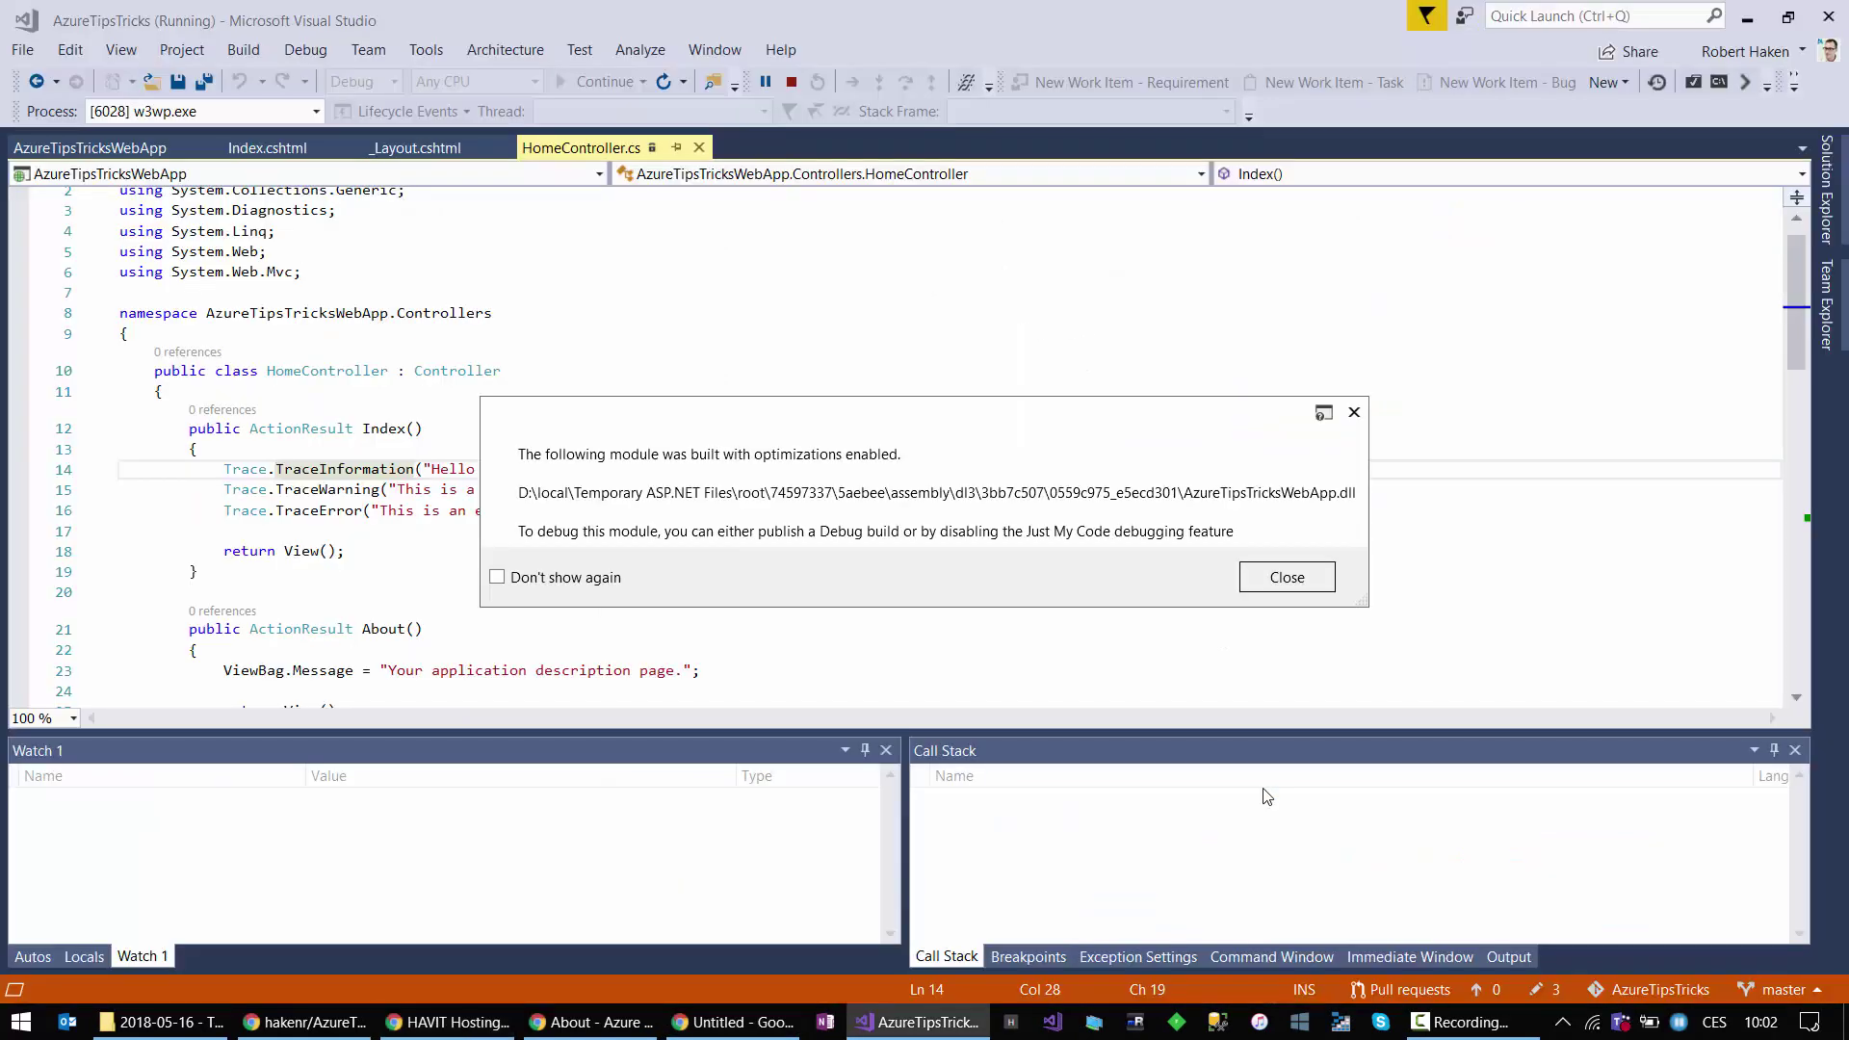
{"action": "key", "text": "alt+Tab"}
{"action": "scroll", "coordinate": [1267, 796], "scroll_direction": "down", "scroll_amount": 3}
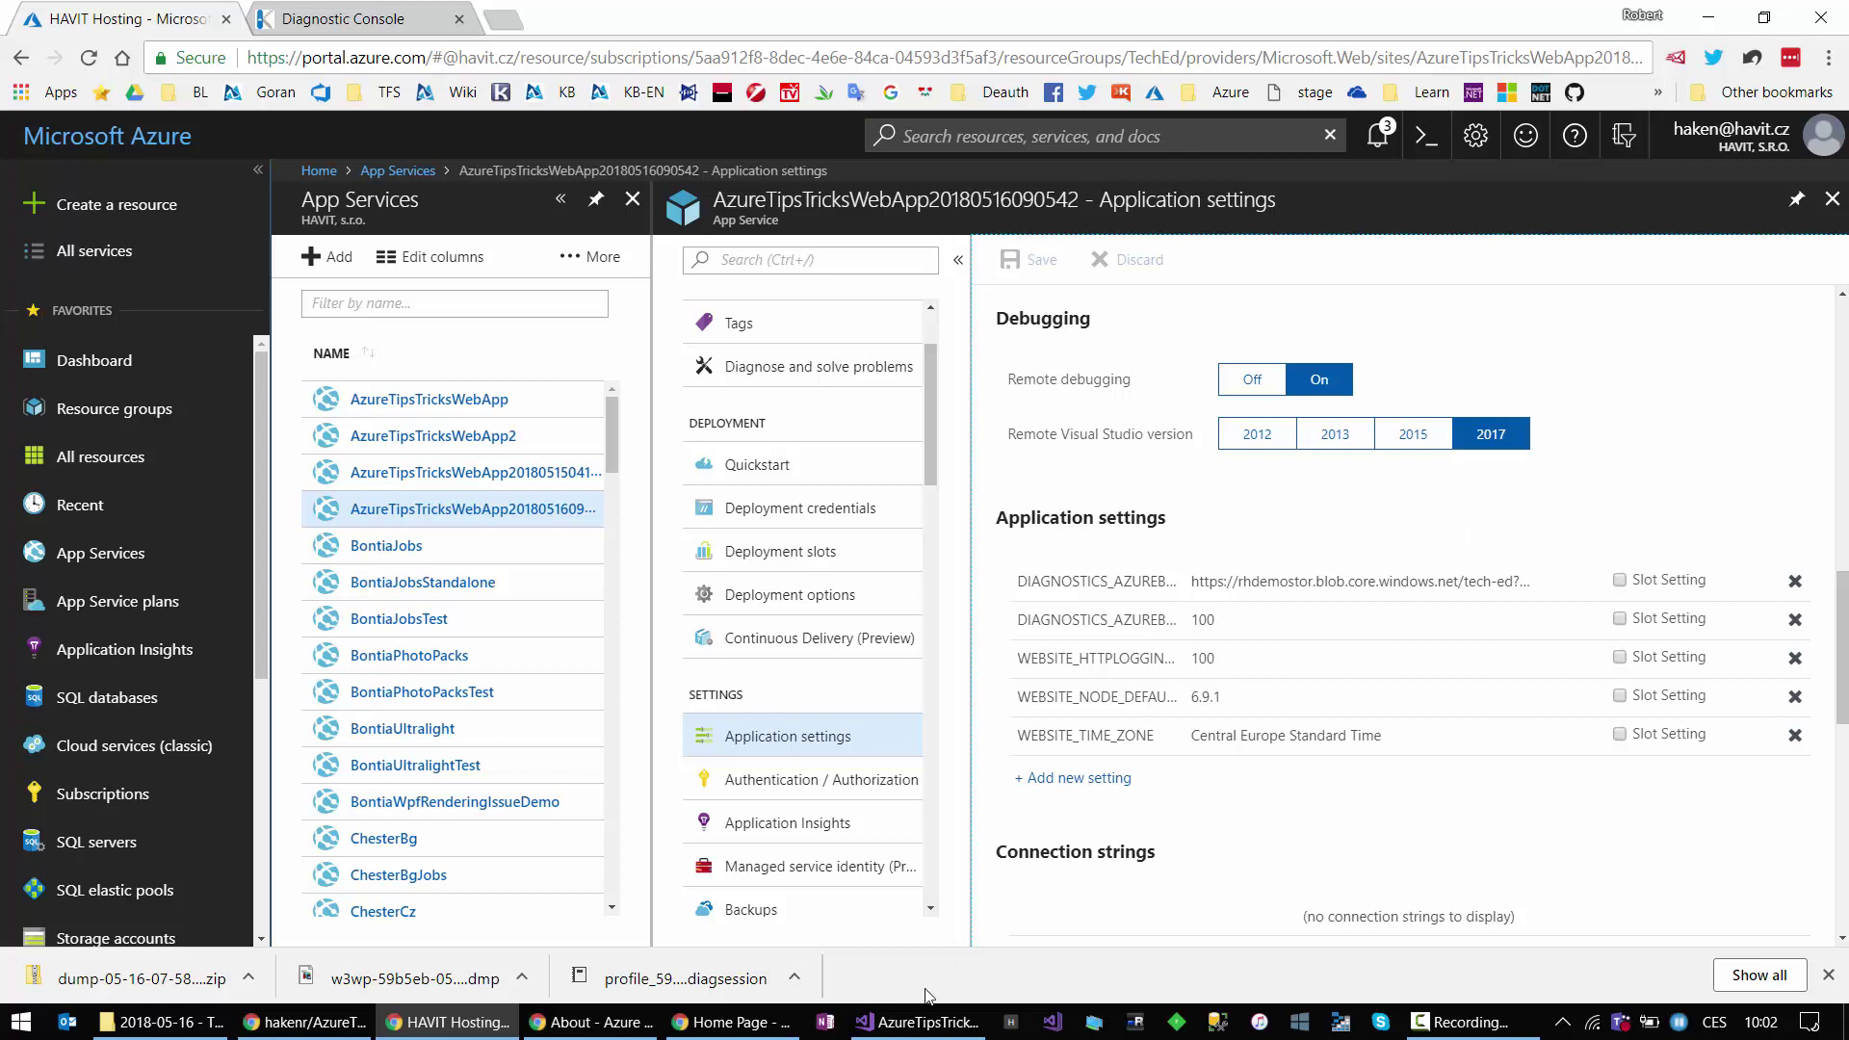
Step: Return to Visual Studio, dismiss the notice about the optimized module and stop the remote debugging session
{"action": "left_click", "coordinate": [917, 1029]}
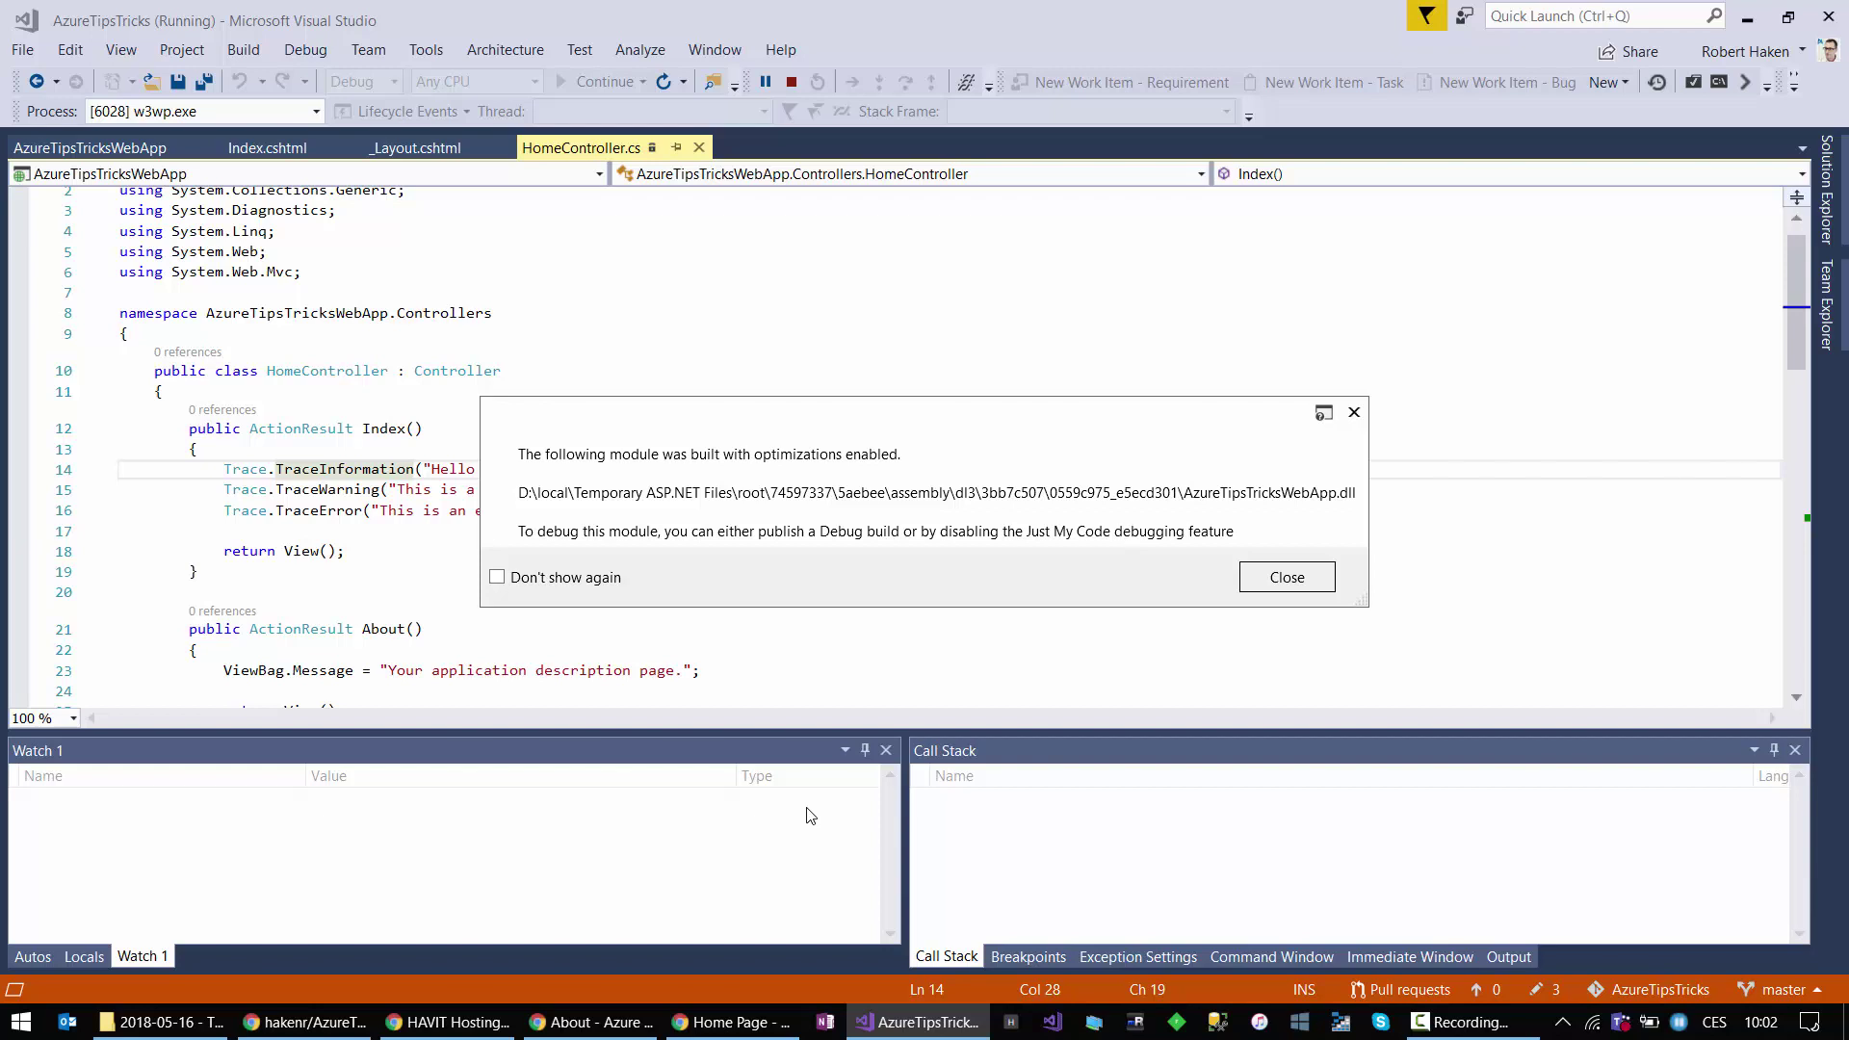
{"action": "left_click", "coordinate": [1264, 577]}
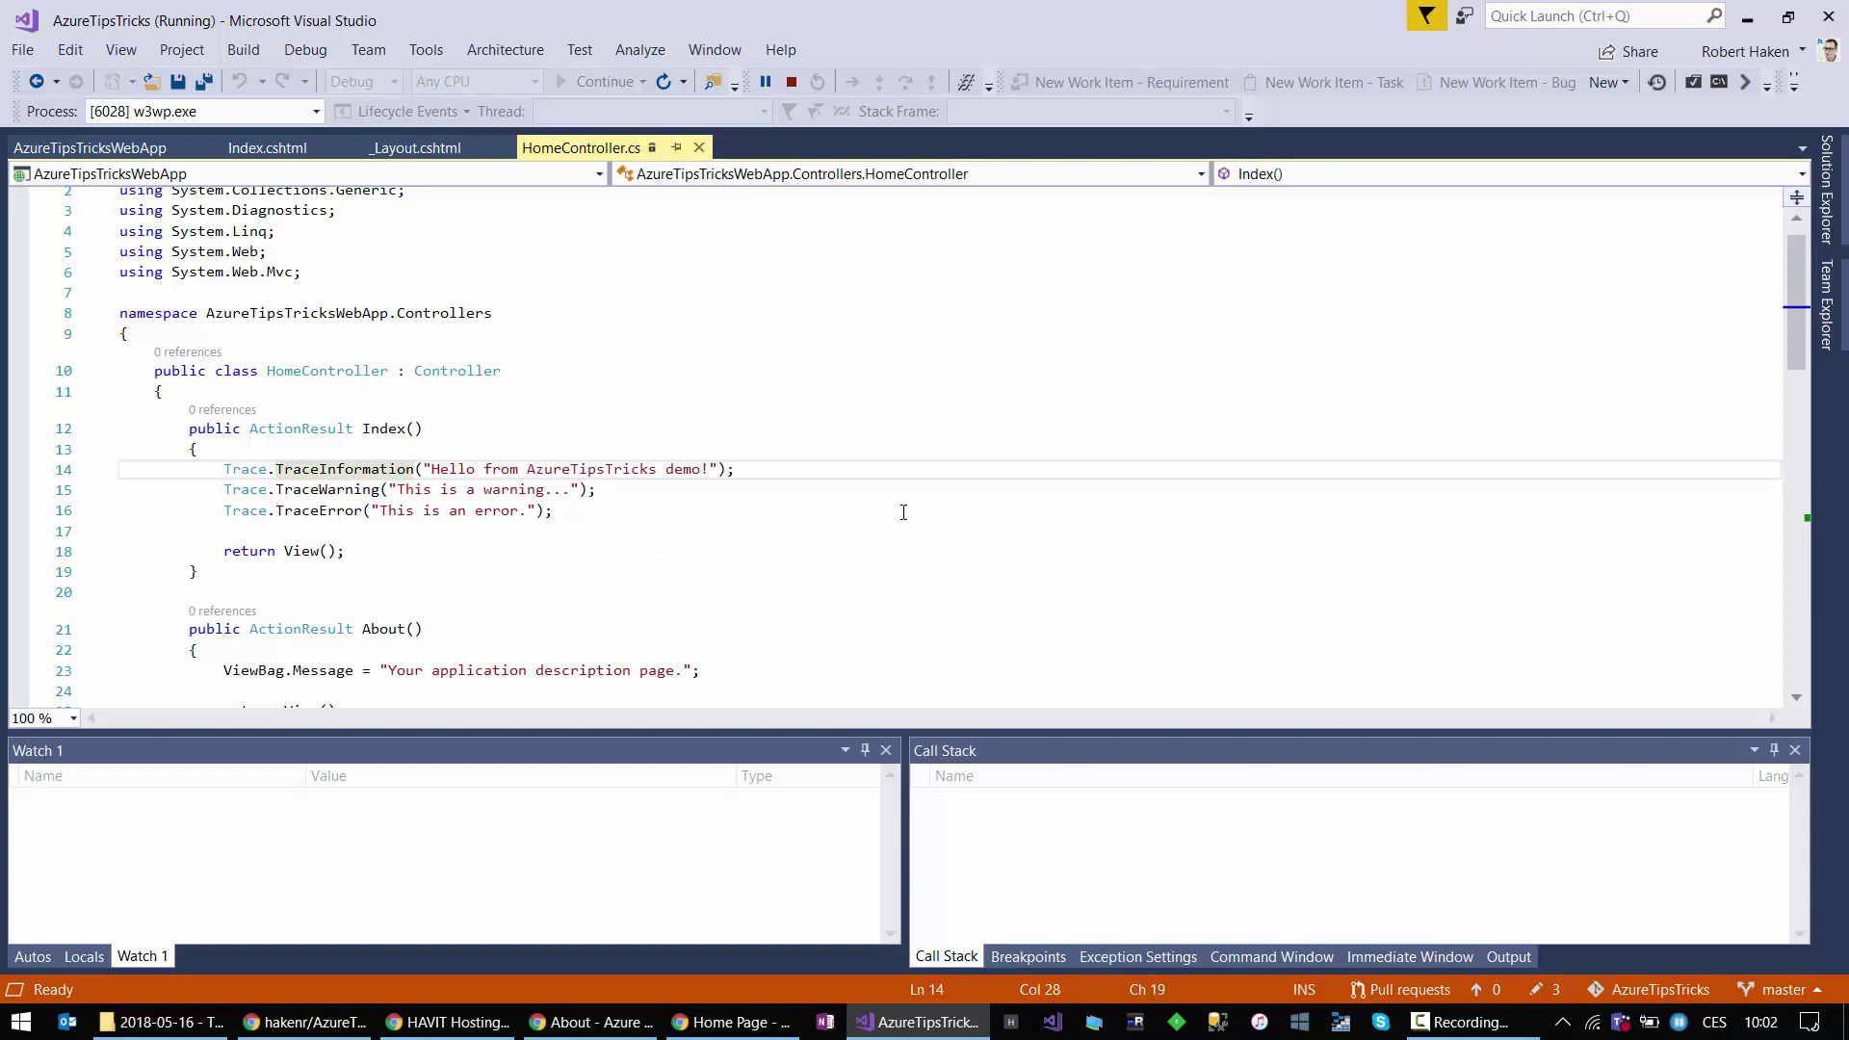
{"action": "left_click", "coordinate": [791, 85]}
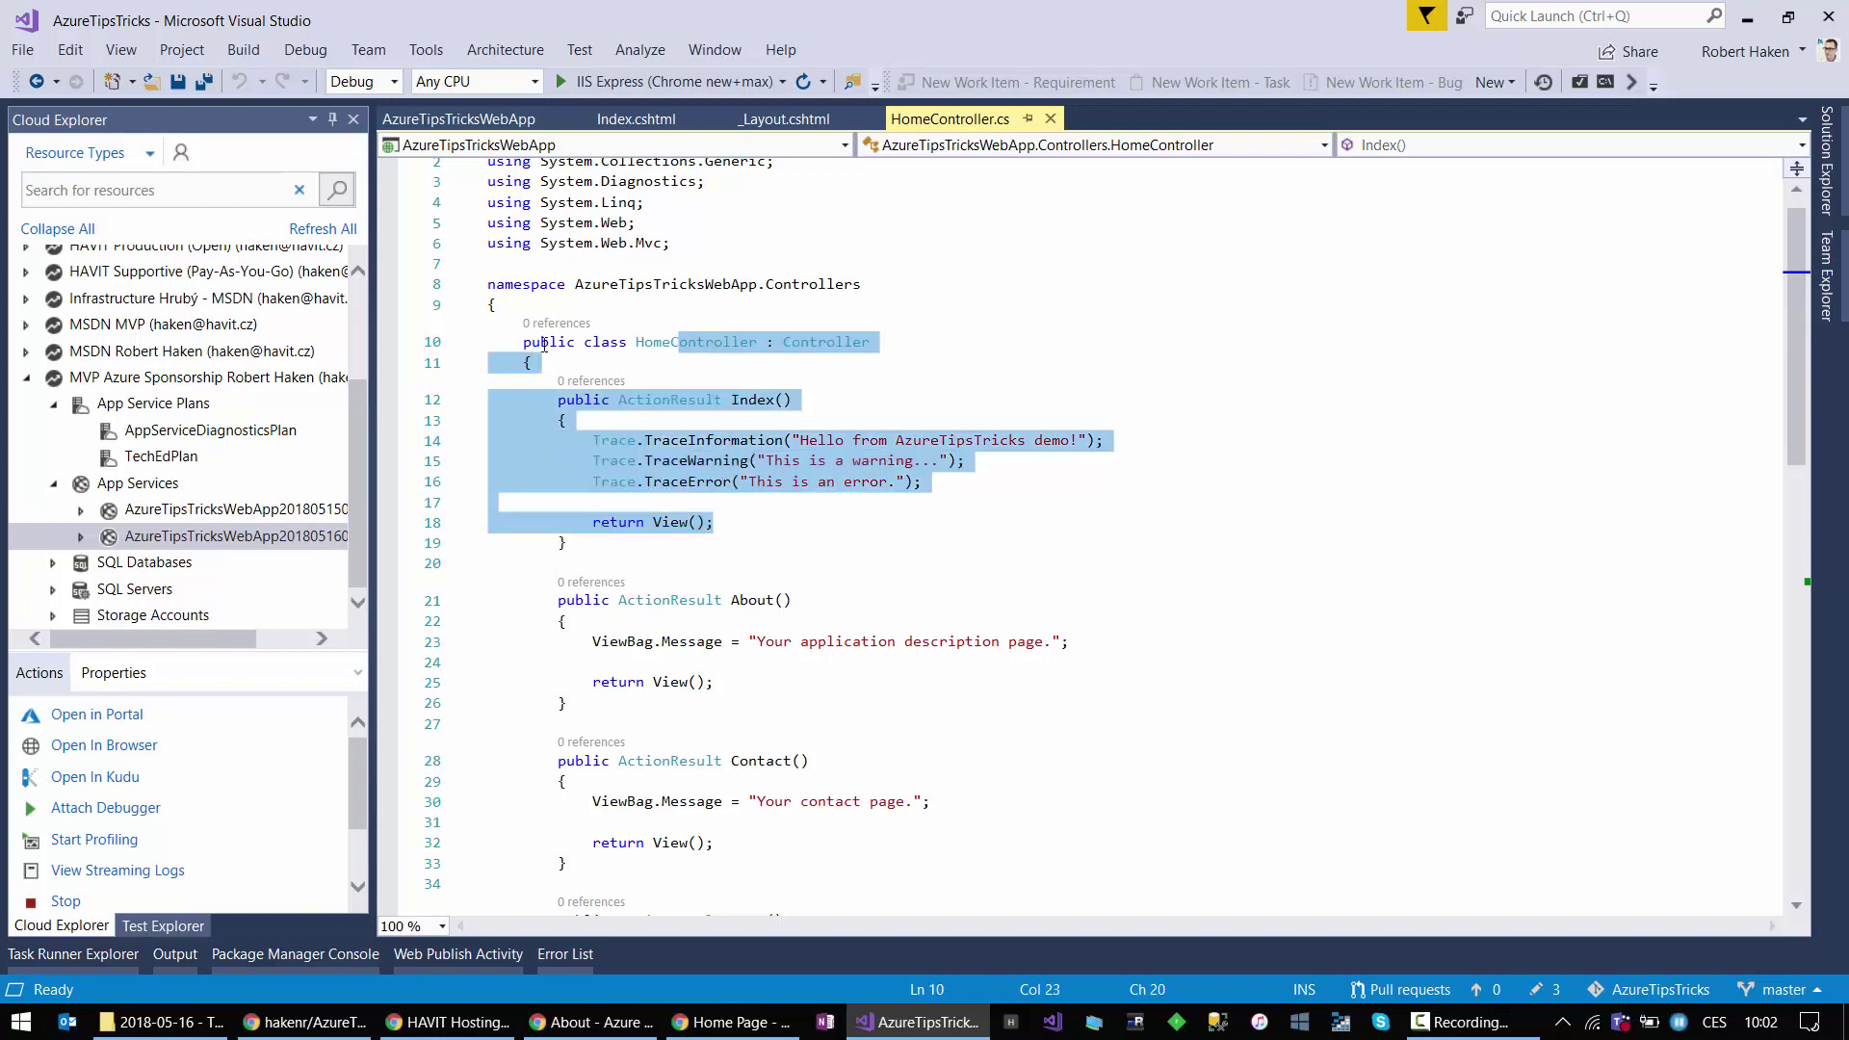
{"action": "left_click", "coordinate": [700, 483]}
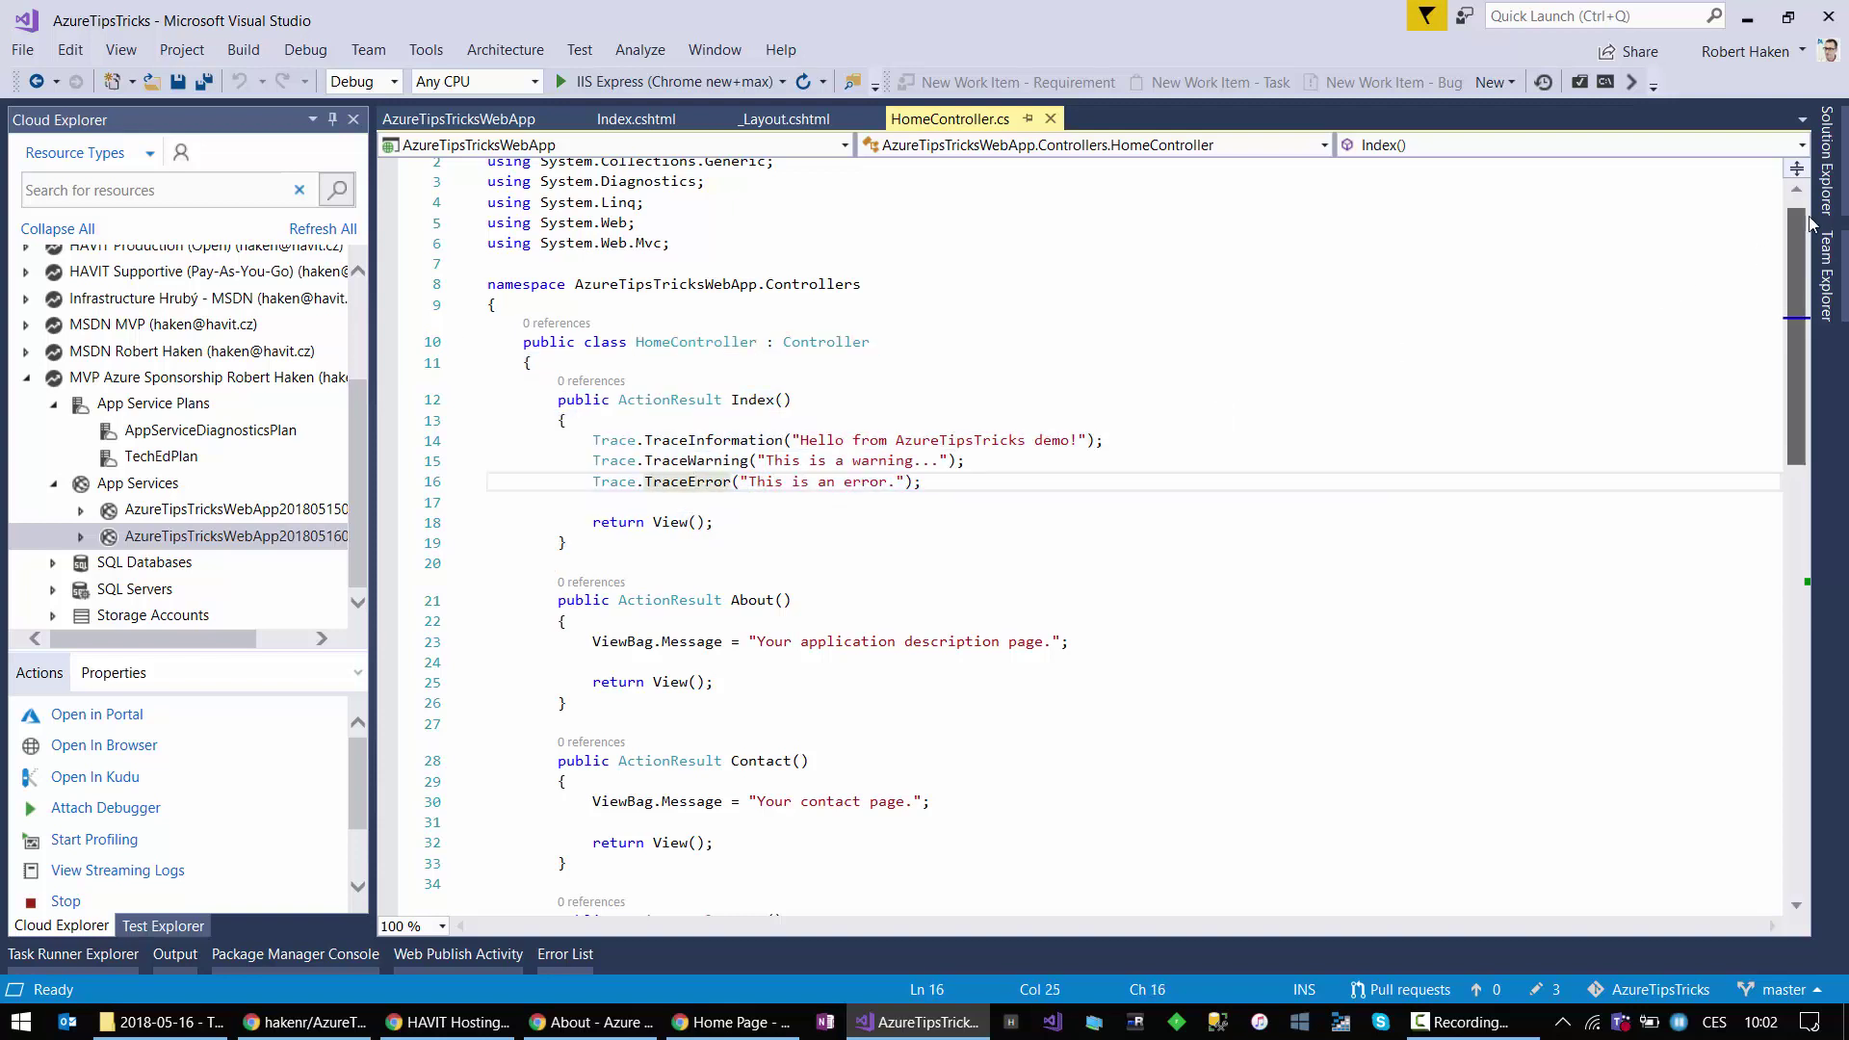
Step: Set the AzureTipsTricksWebApp Web Deploy profile's configuration to Debug, save it, and publish the project
{"action": "left_click", "coordinate": [1826, 159]}
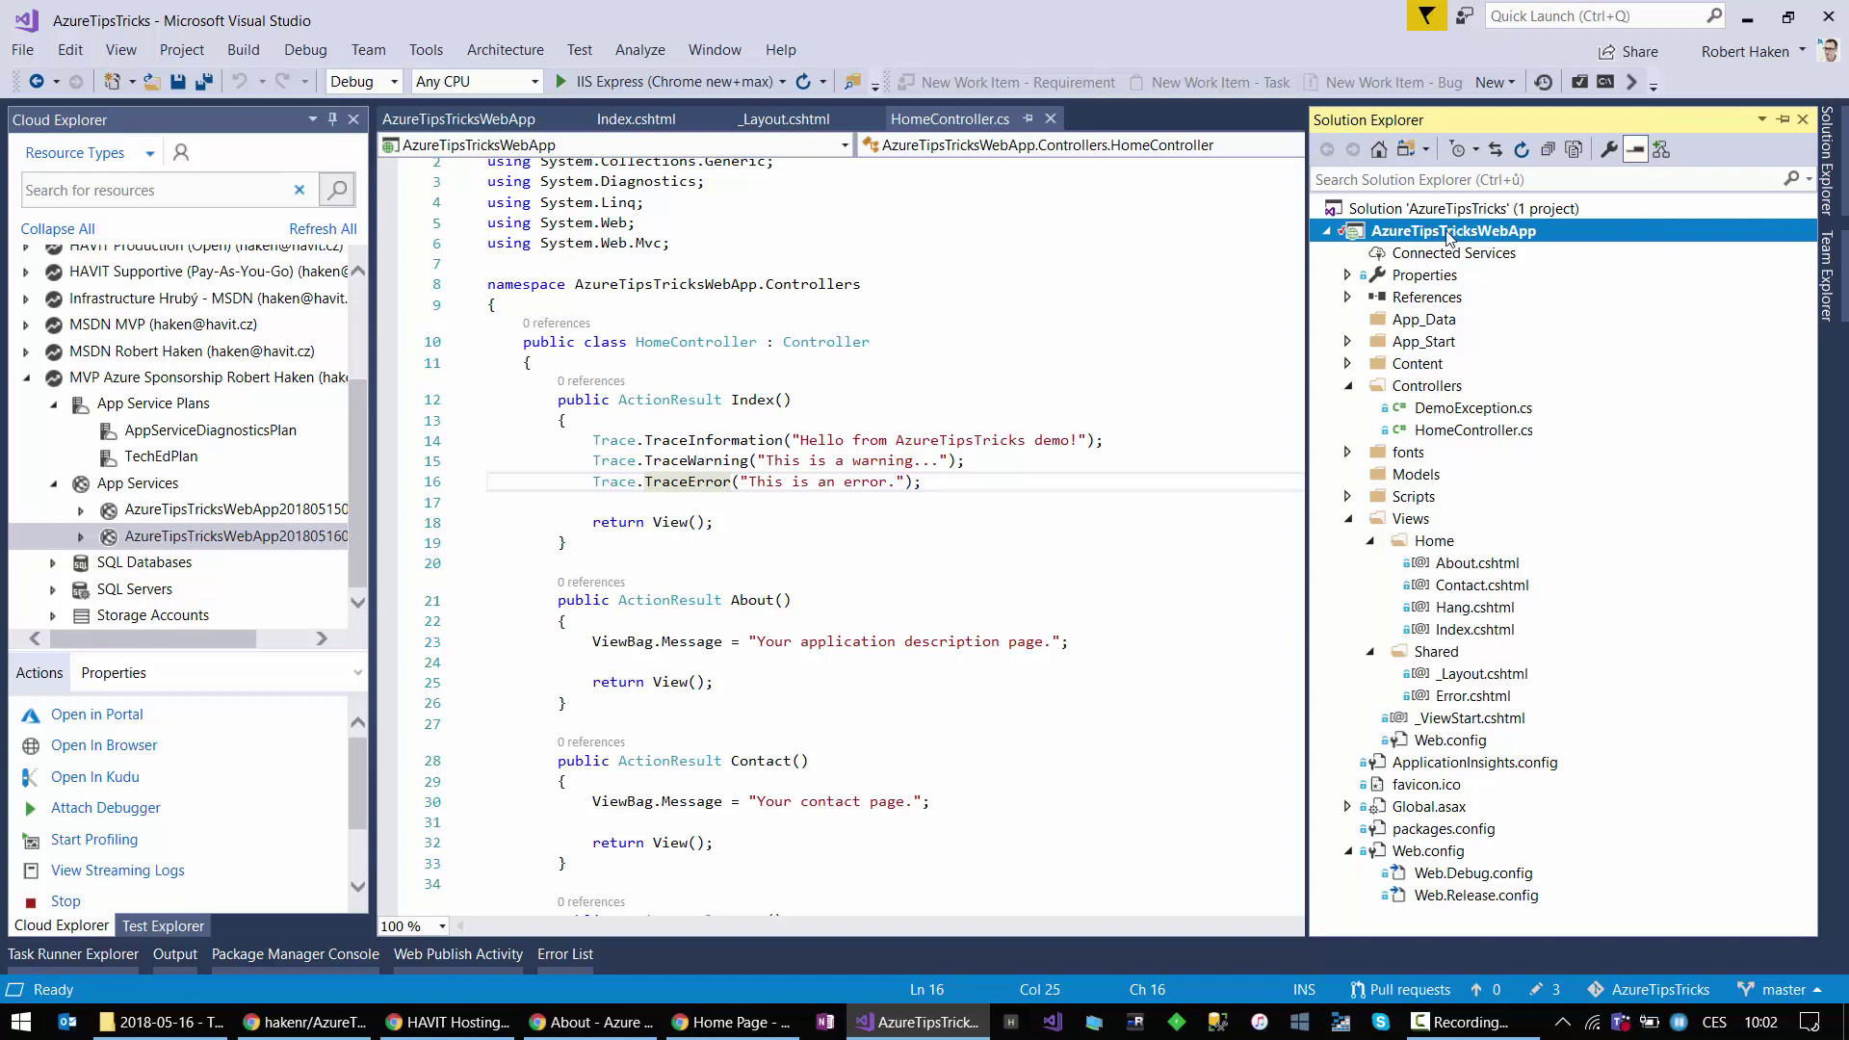
{"action": "right_click", "coordinate": [1447, 237]}
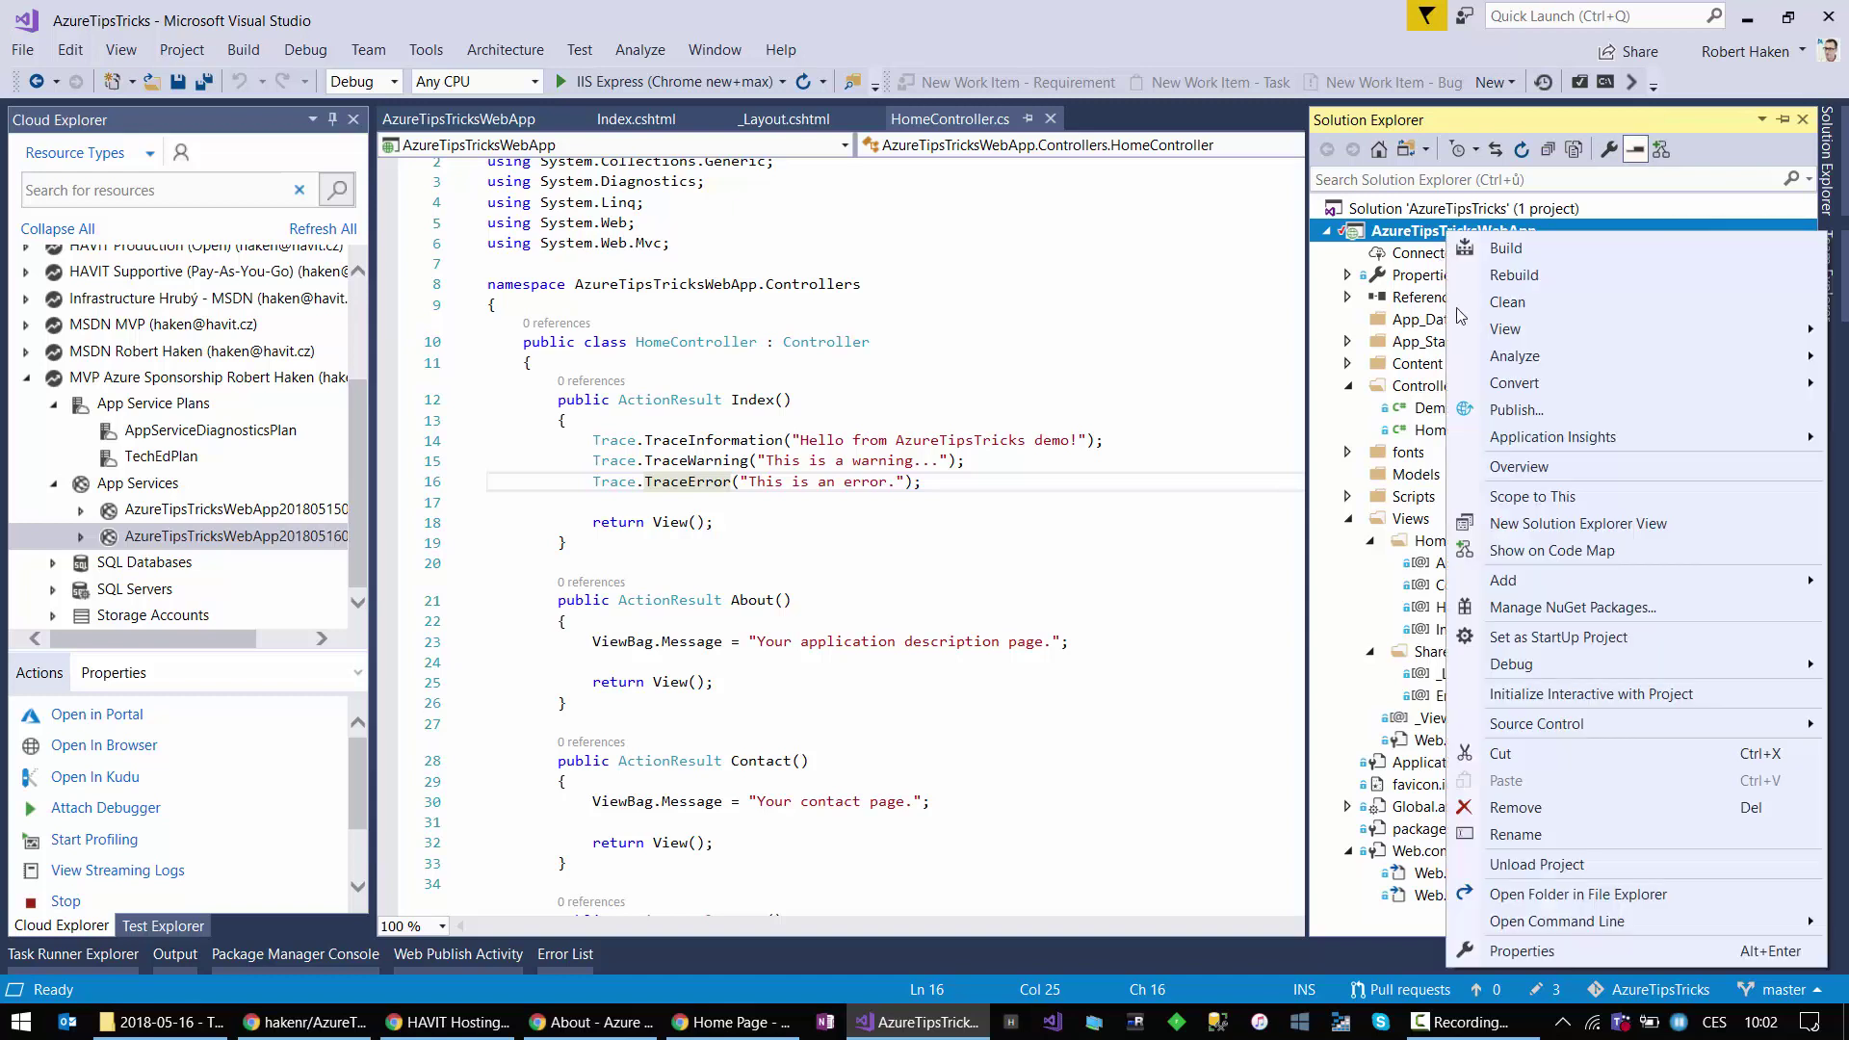
{"action": "left_click", "coordinate": [1507, 423]}
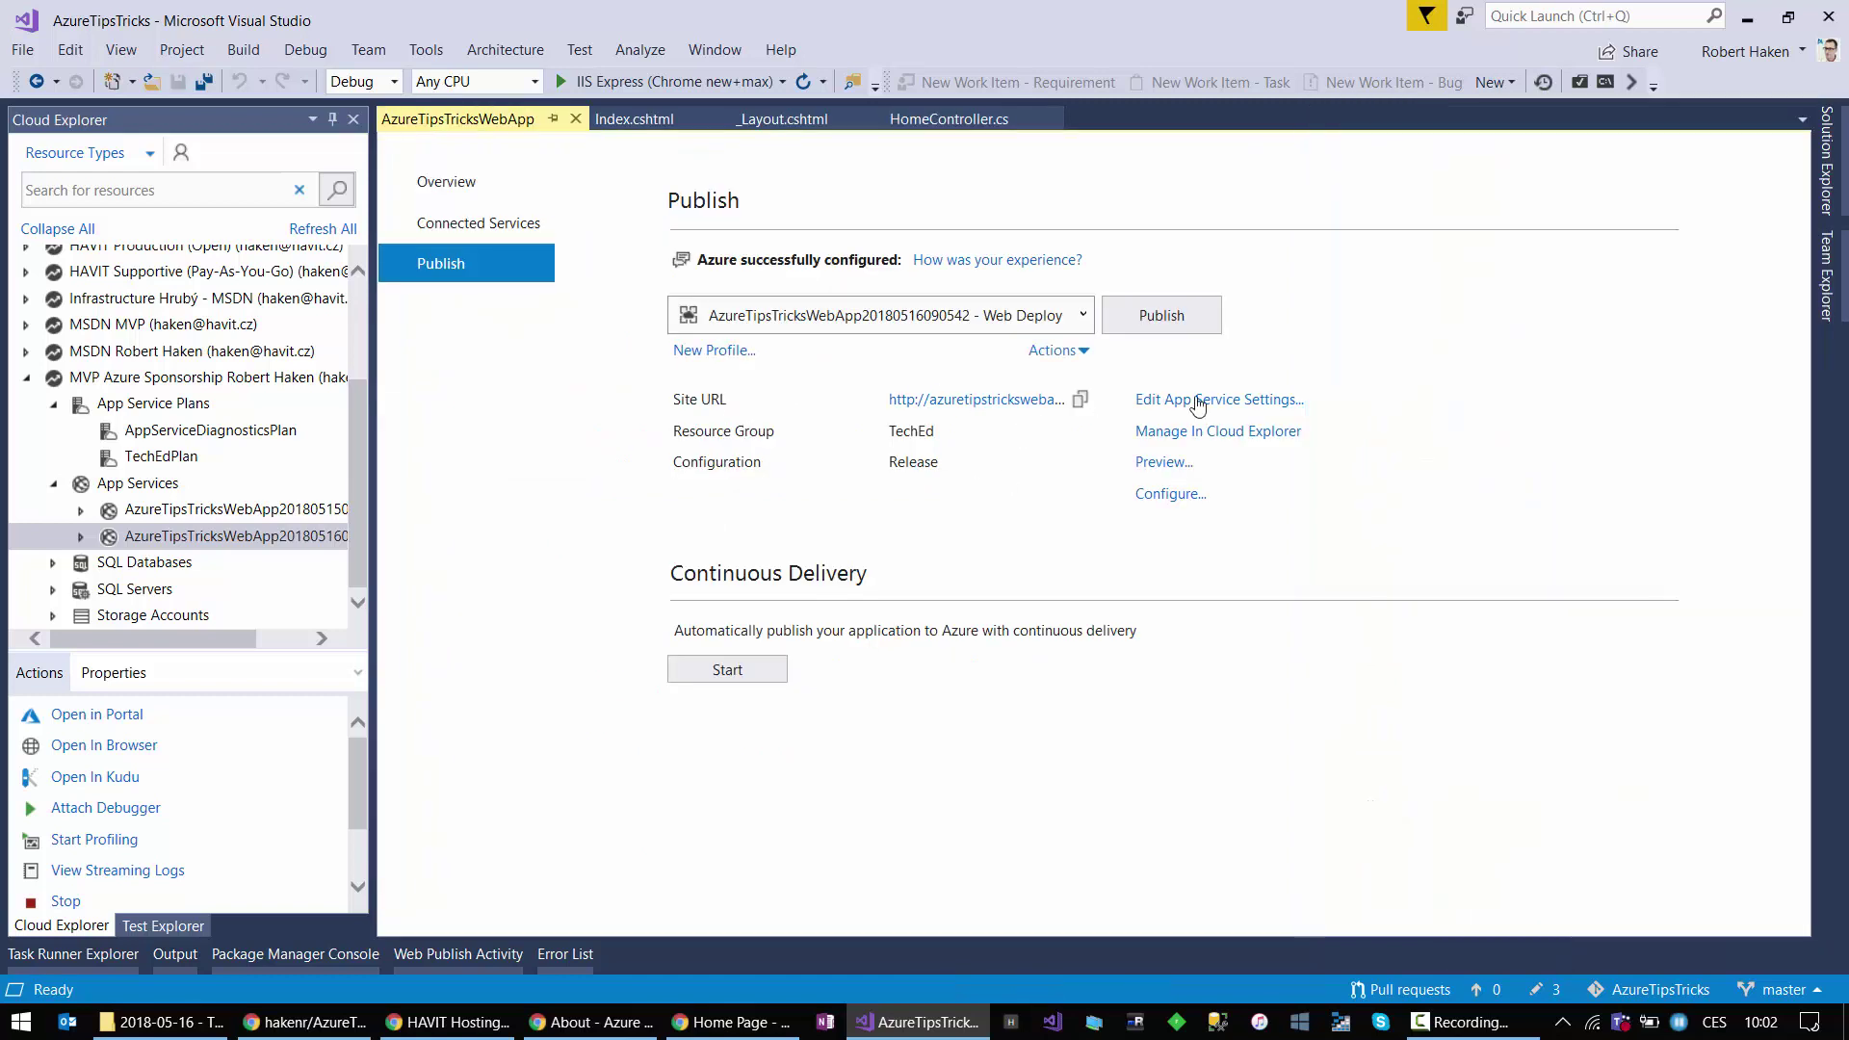
{"action": "left_click", "coordinate": [1164, 496]}
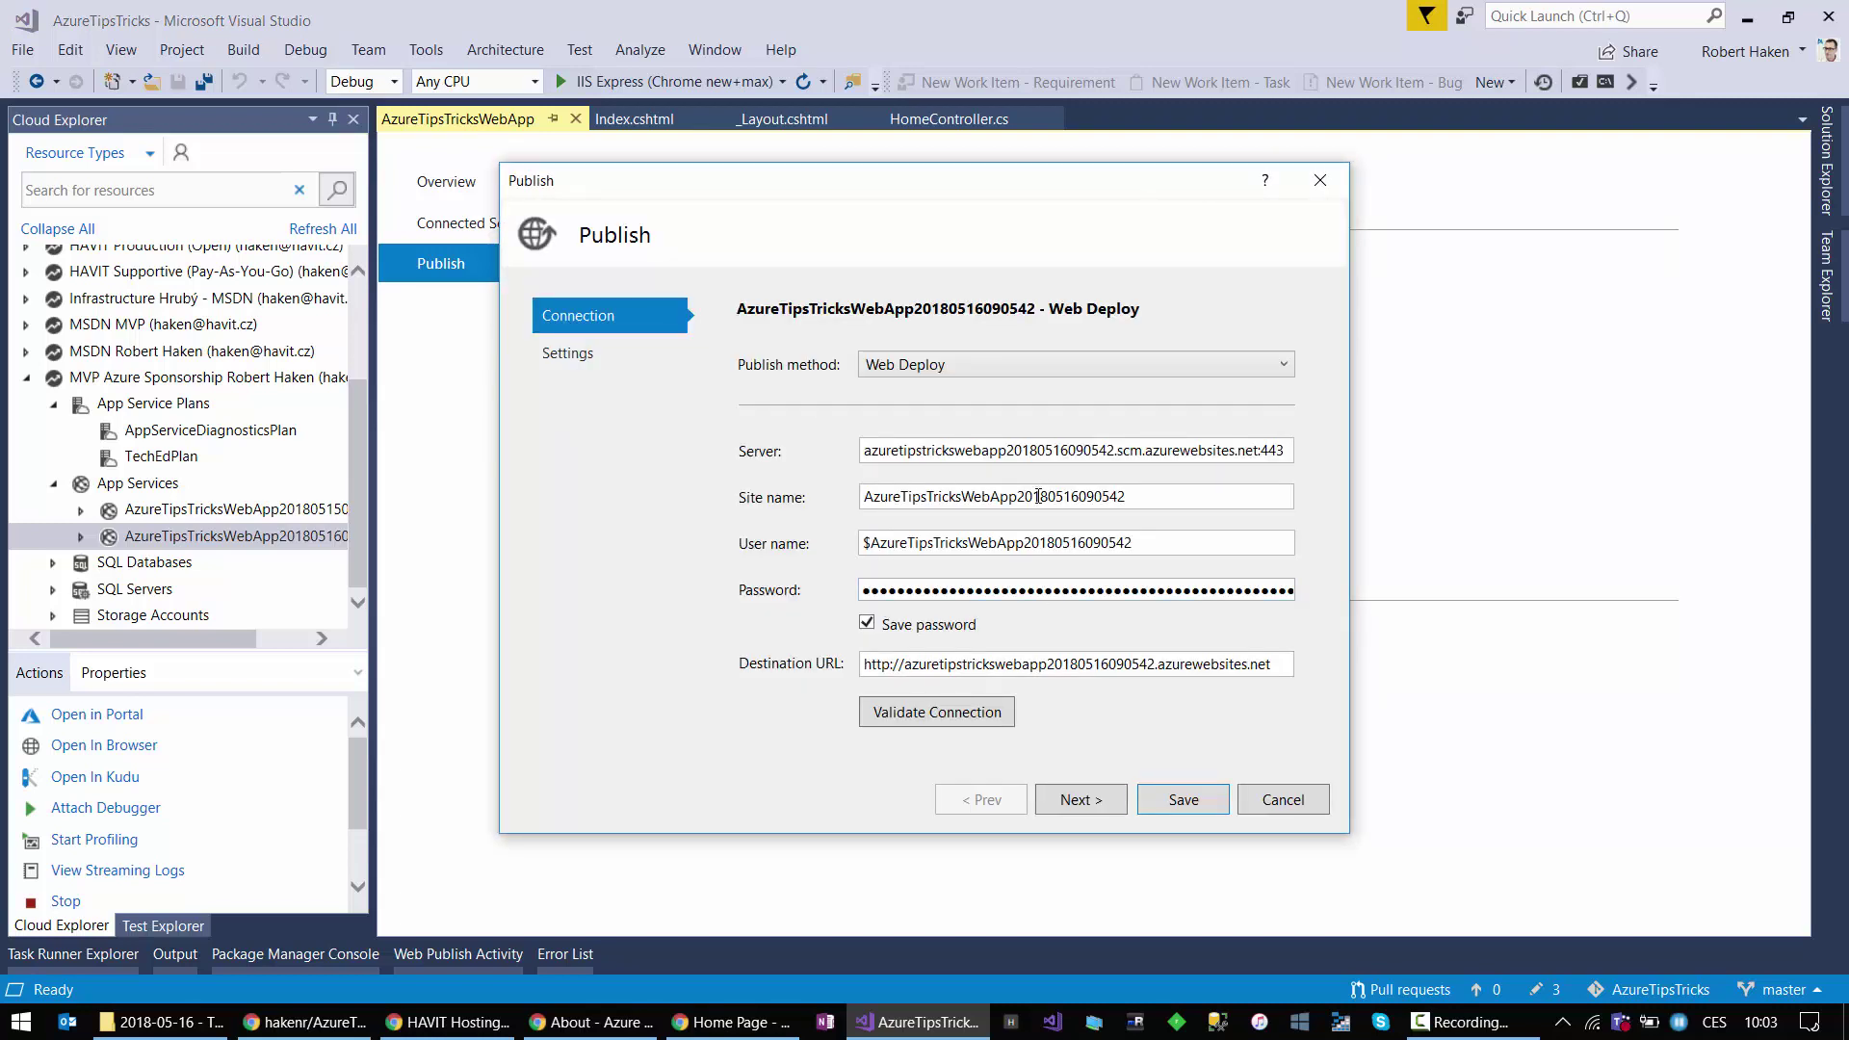
{"action": "left_click", "coordinate": [598, 373]}
{"action": "left_click", "coordinate": [913, 368]}
{"action": "left_click", "coordinate": [909, 401]}
{"action": "left_click", "coordinate": [1175, 799]}
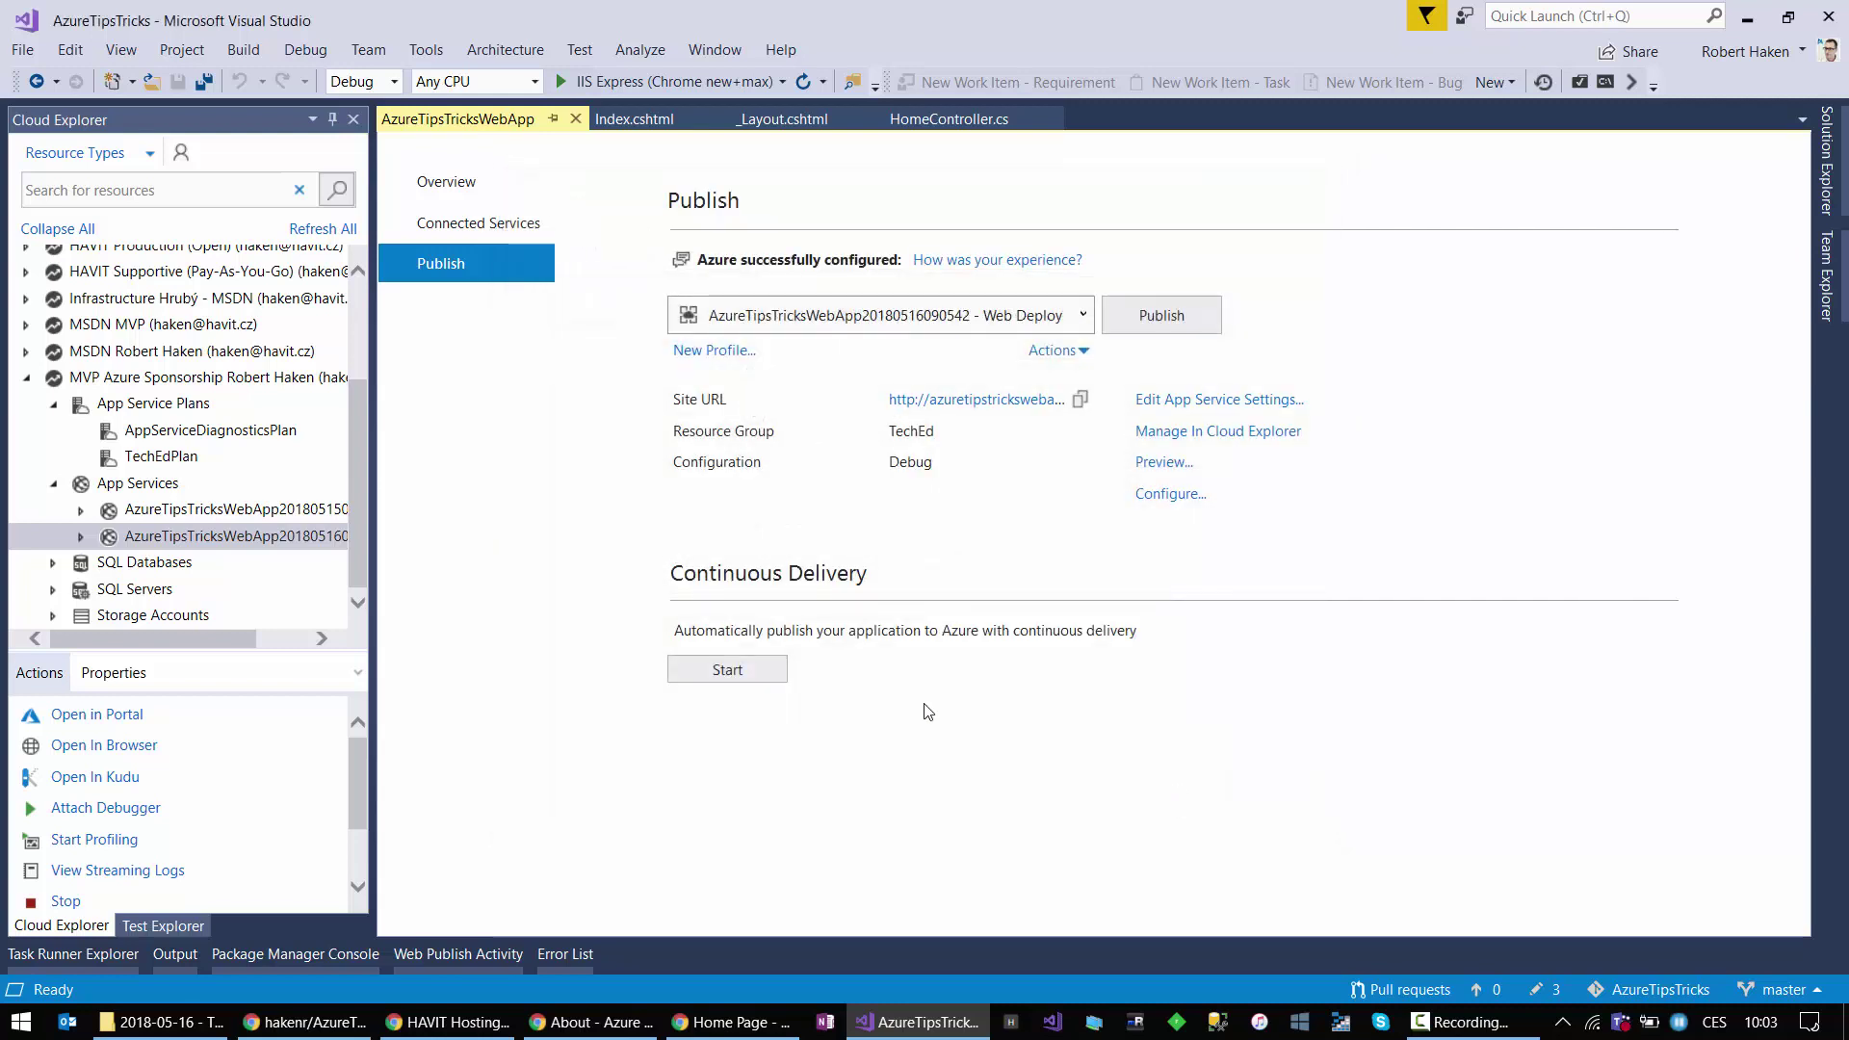
{"action": "left_click", "coordinate": [1158, 328]}
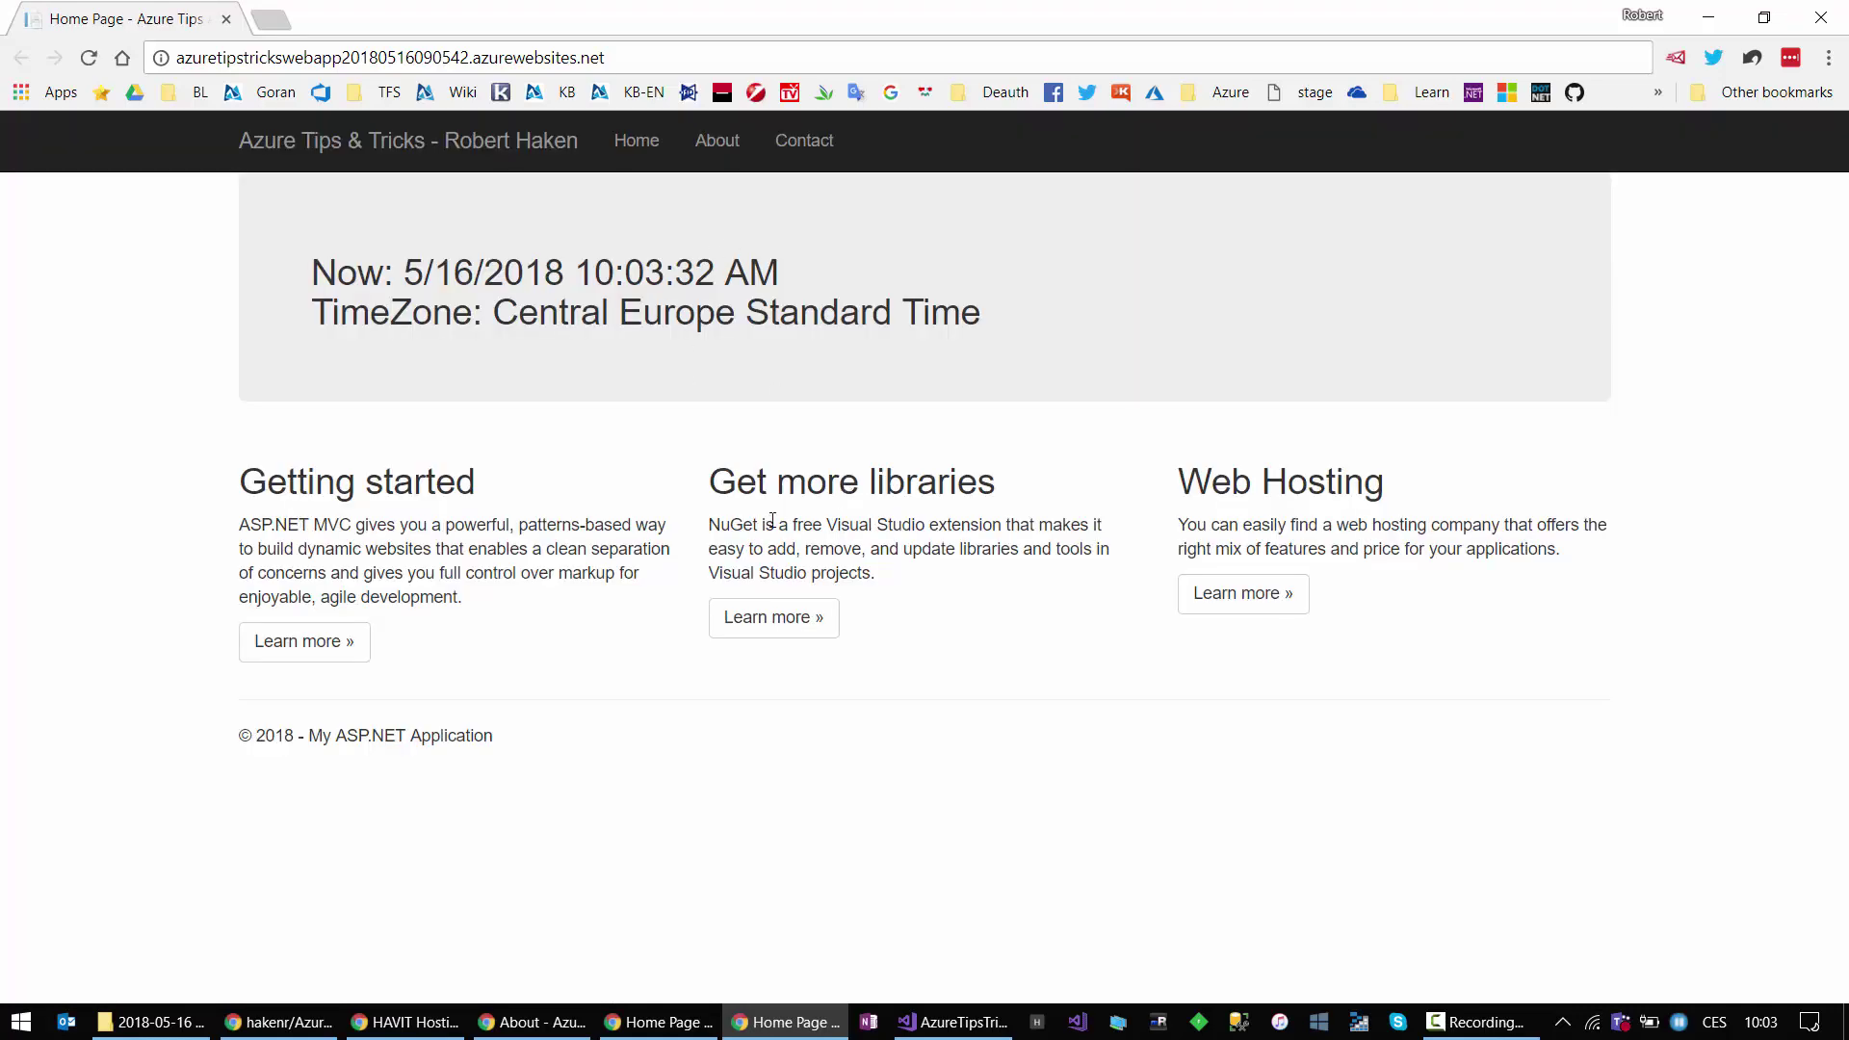
{"action": "left_click", "coordinate": [936, 1035]}
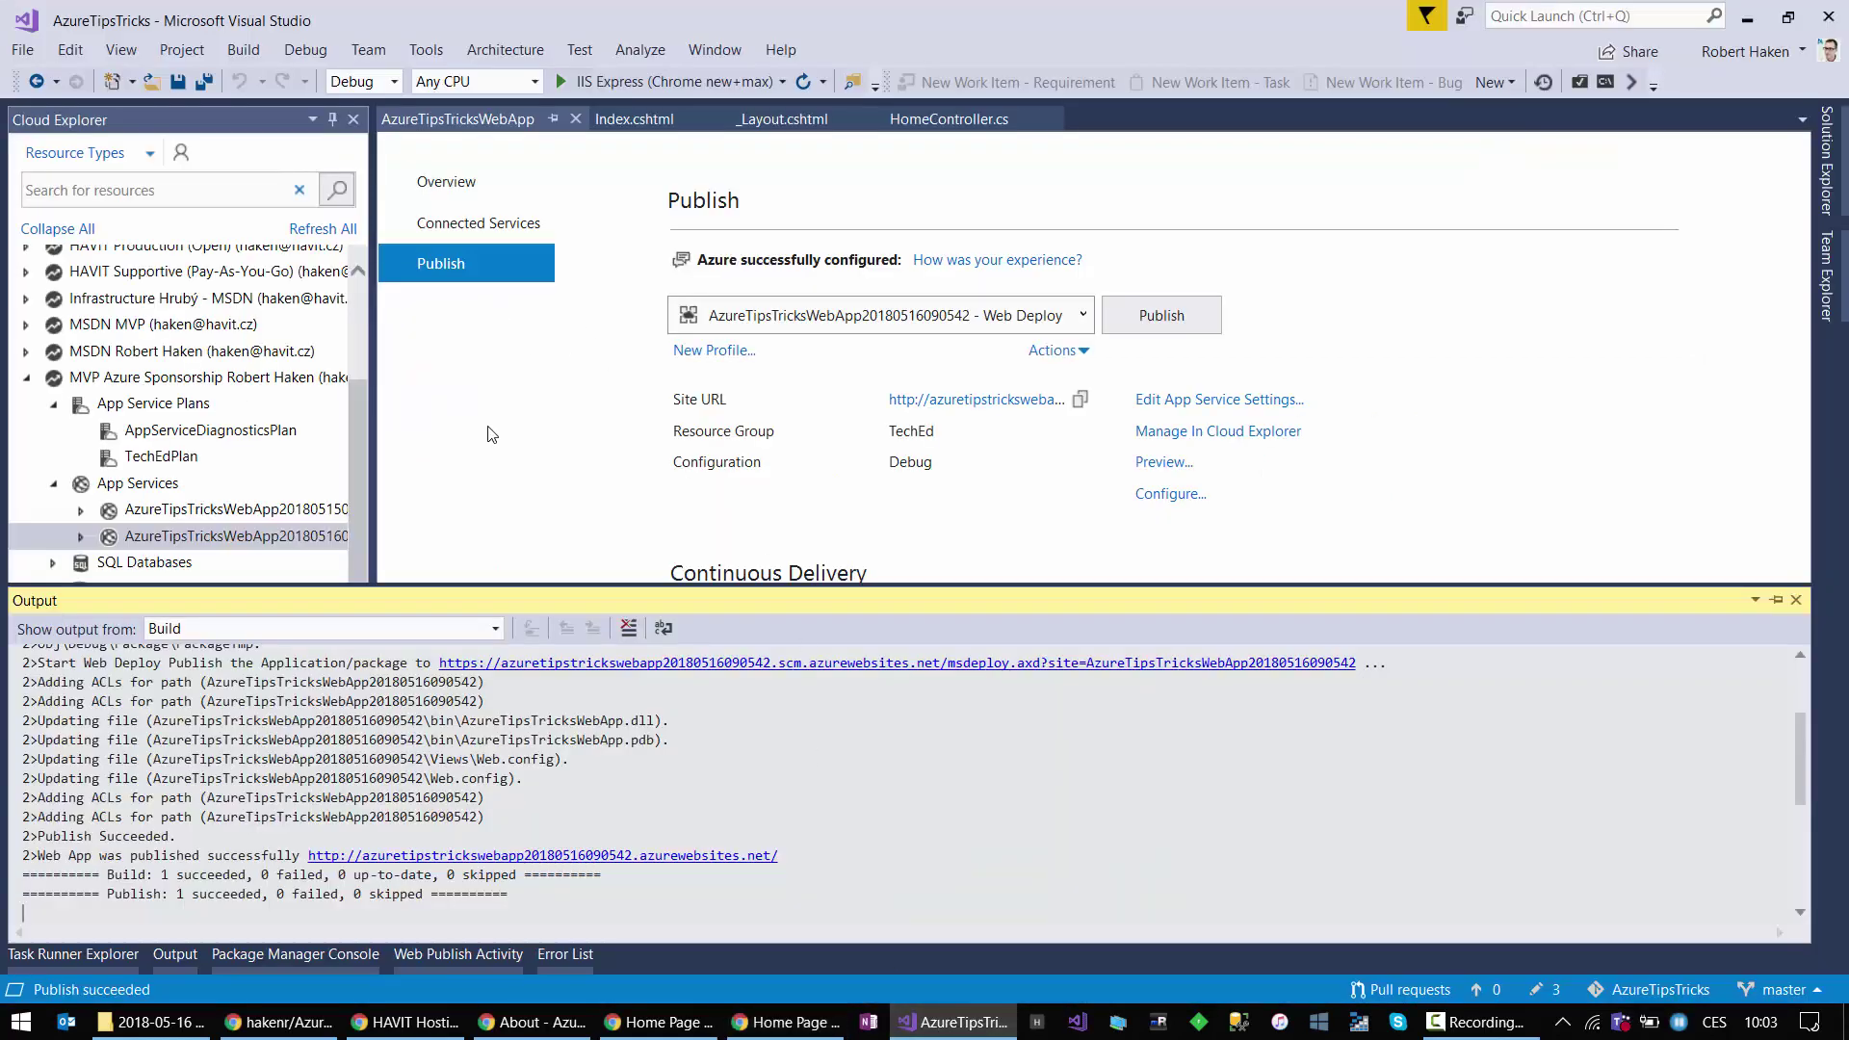
{"action": "right_click", "coordinate": [217, 536]}
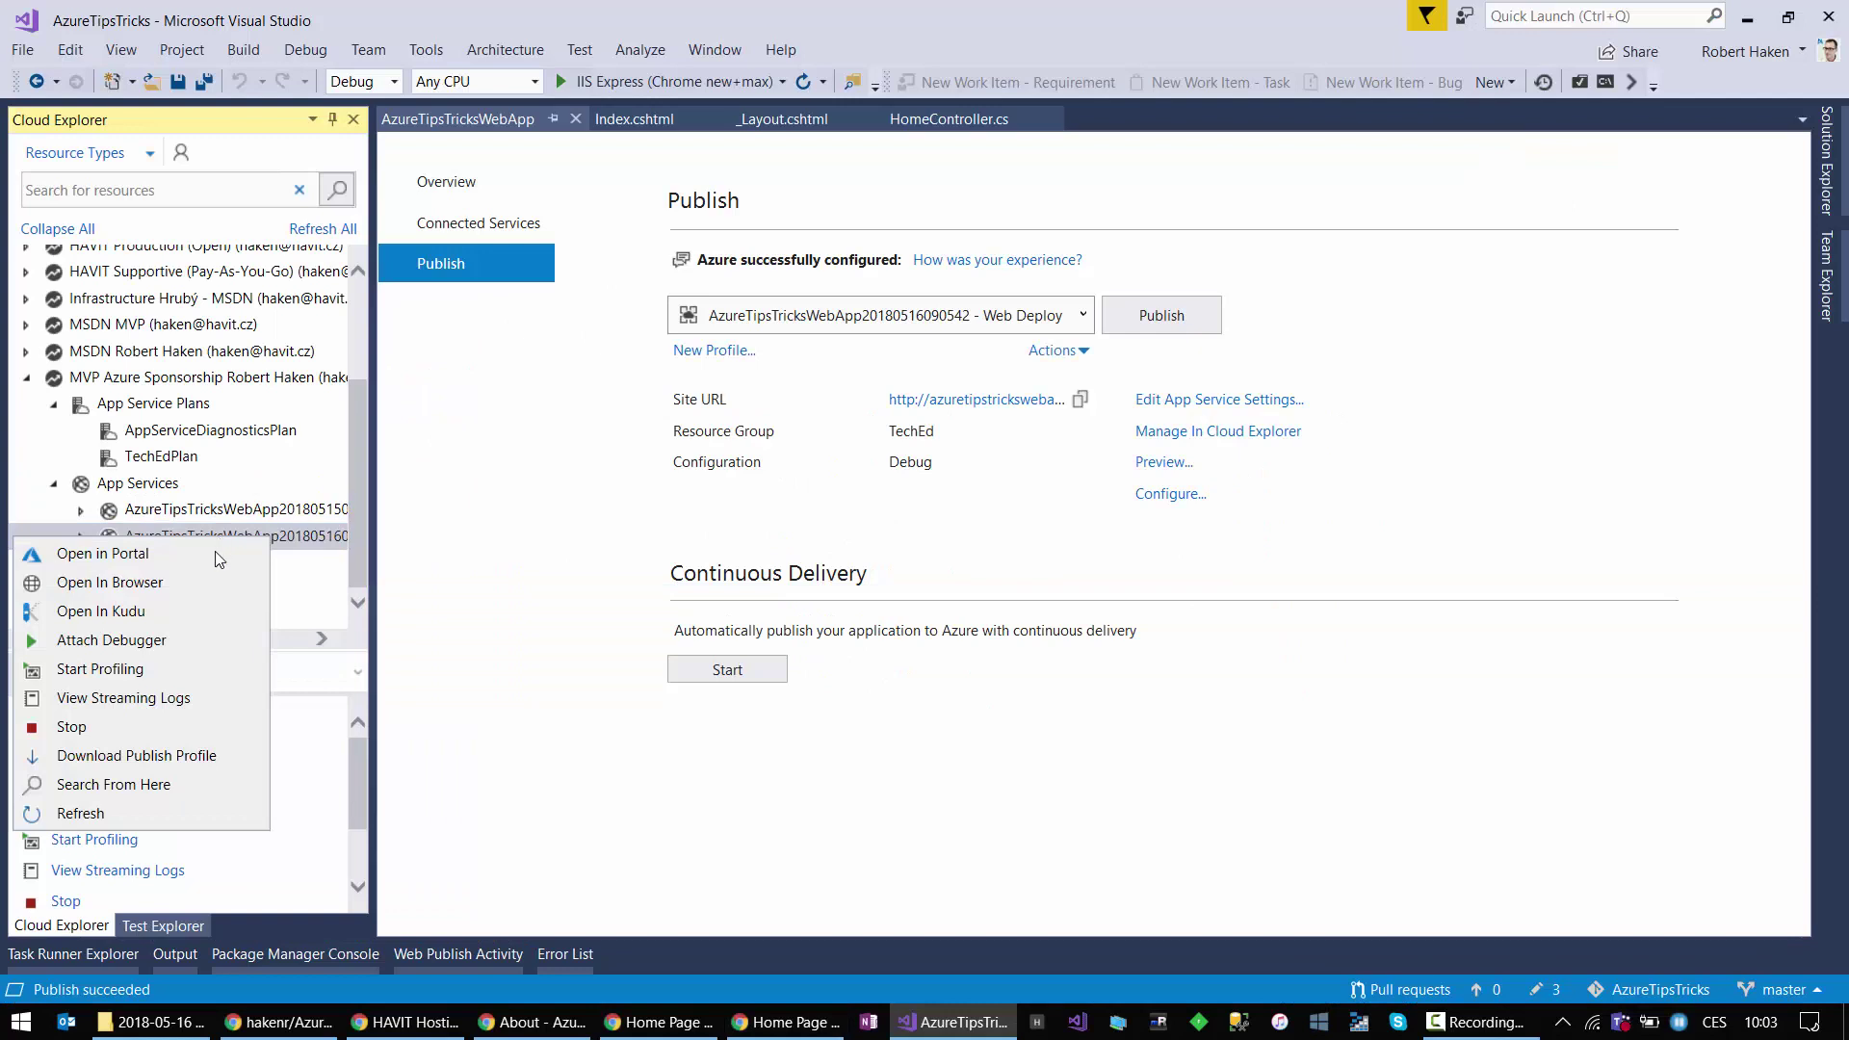
{"action": "left_click", "coordinate": [153, 636]}
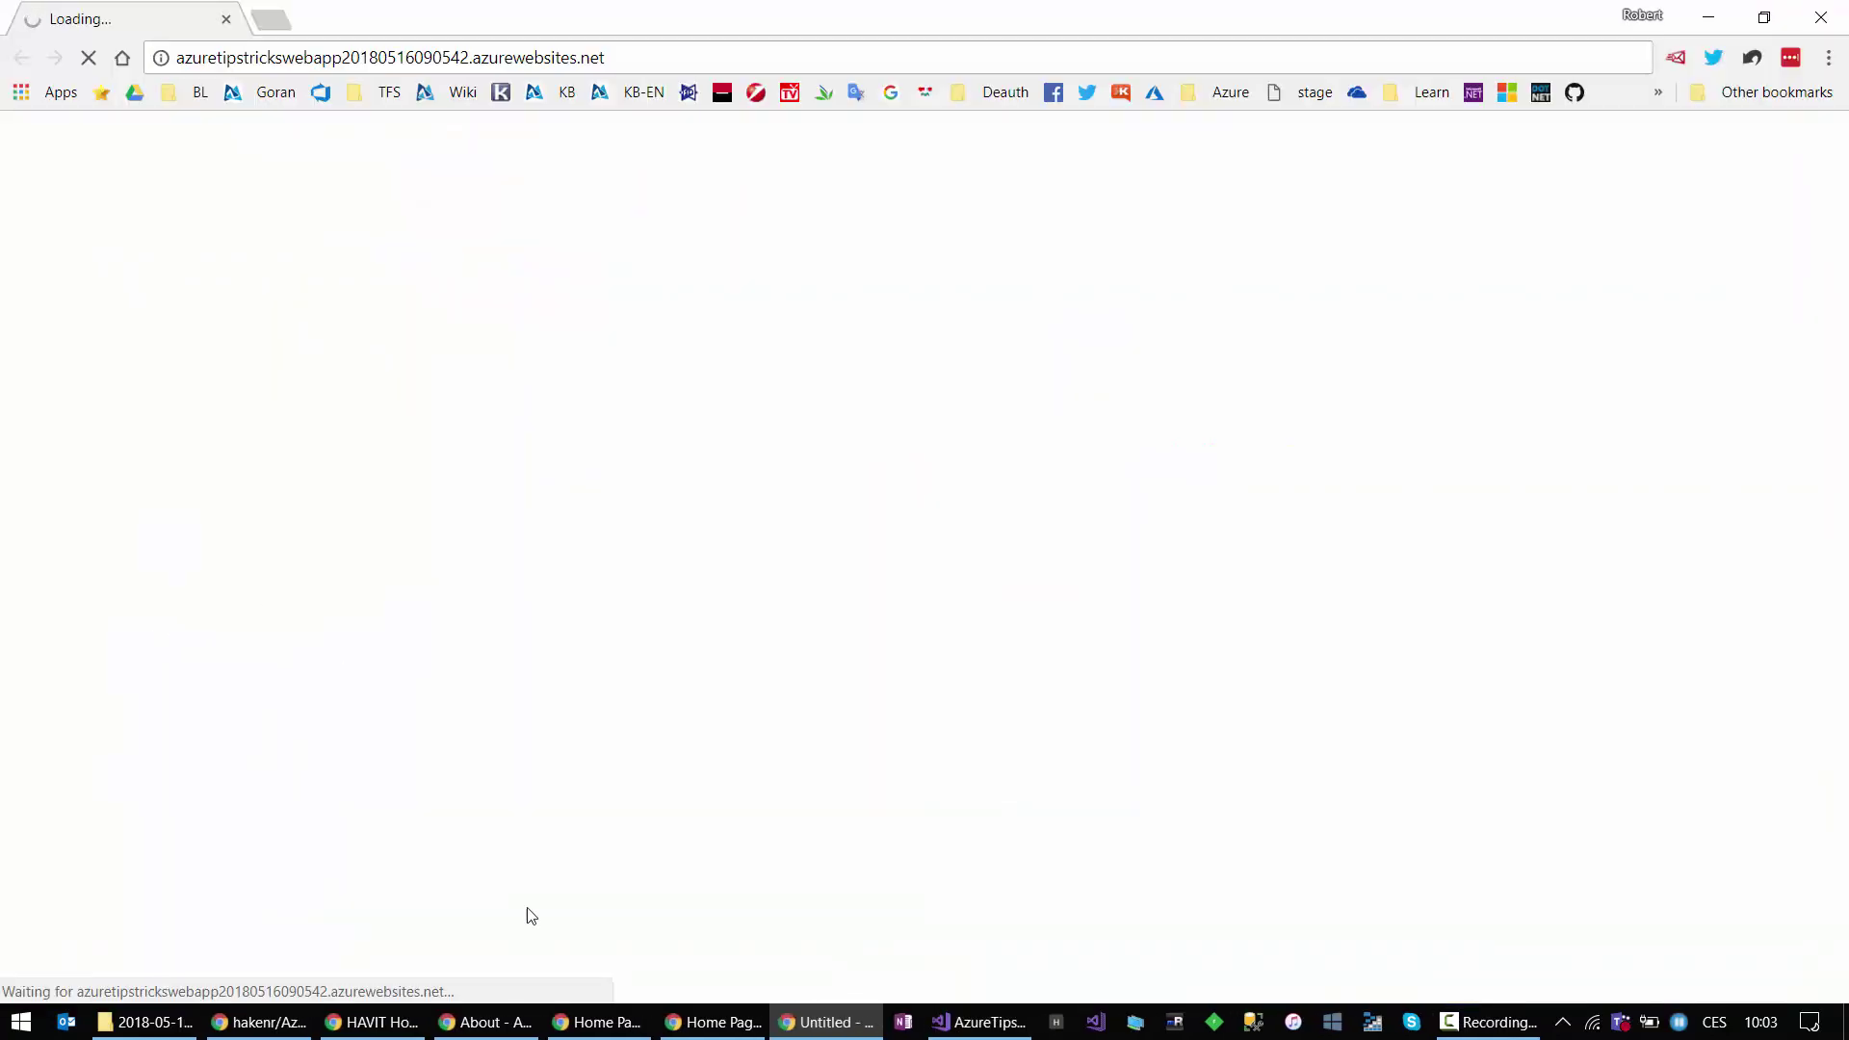
{"action": "left_click", "coordinate": [979, 1021]}
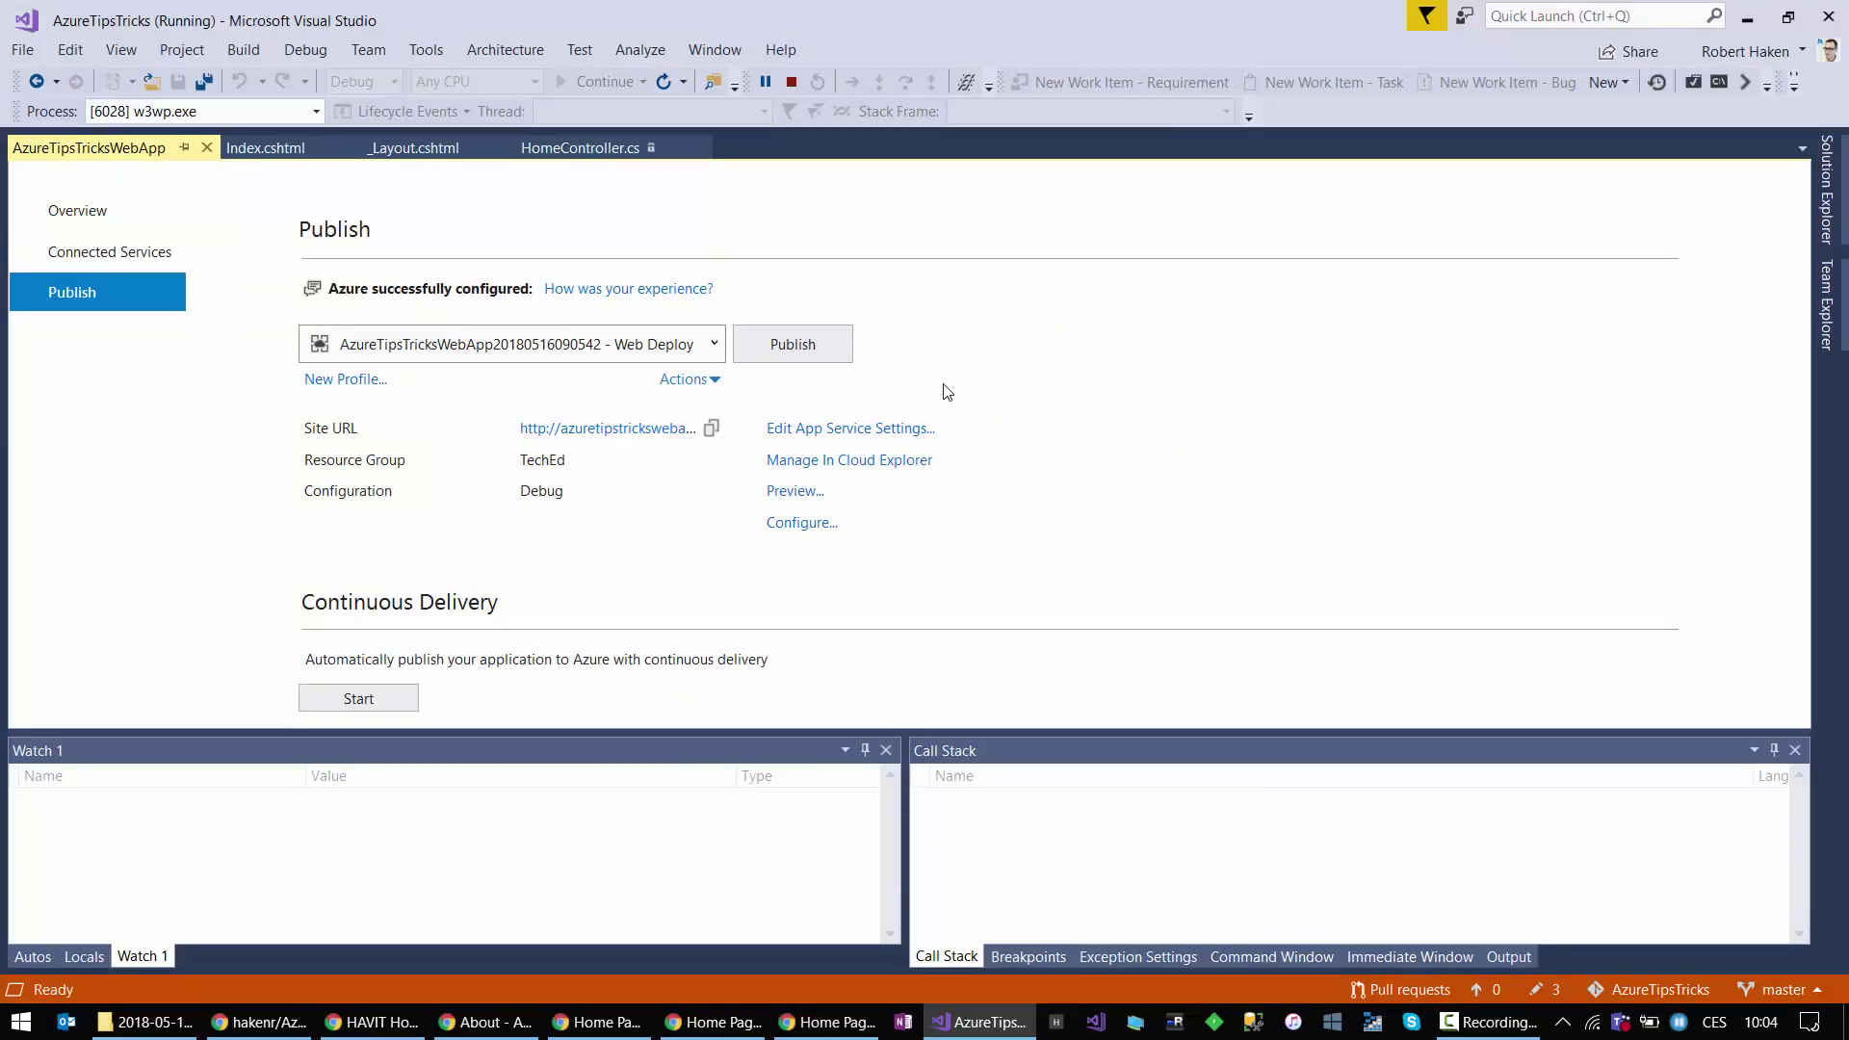
{"action": "left_click", "coordinate": [988, 1027]}
{"action": "left_click", "coordinate": [989, 1026]}
Step: Request the /home/exception page of the deployed site in Chrome and switch back to Visual Studio
{"action": "left_click", "coordinate": [799, 1027]}
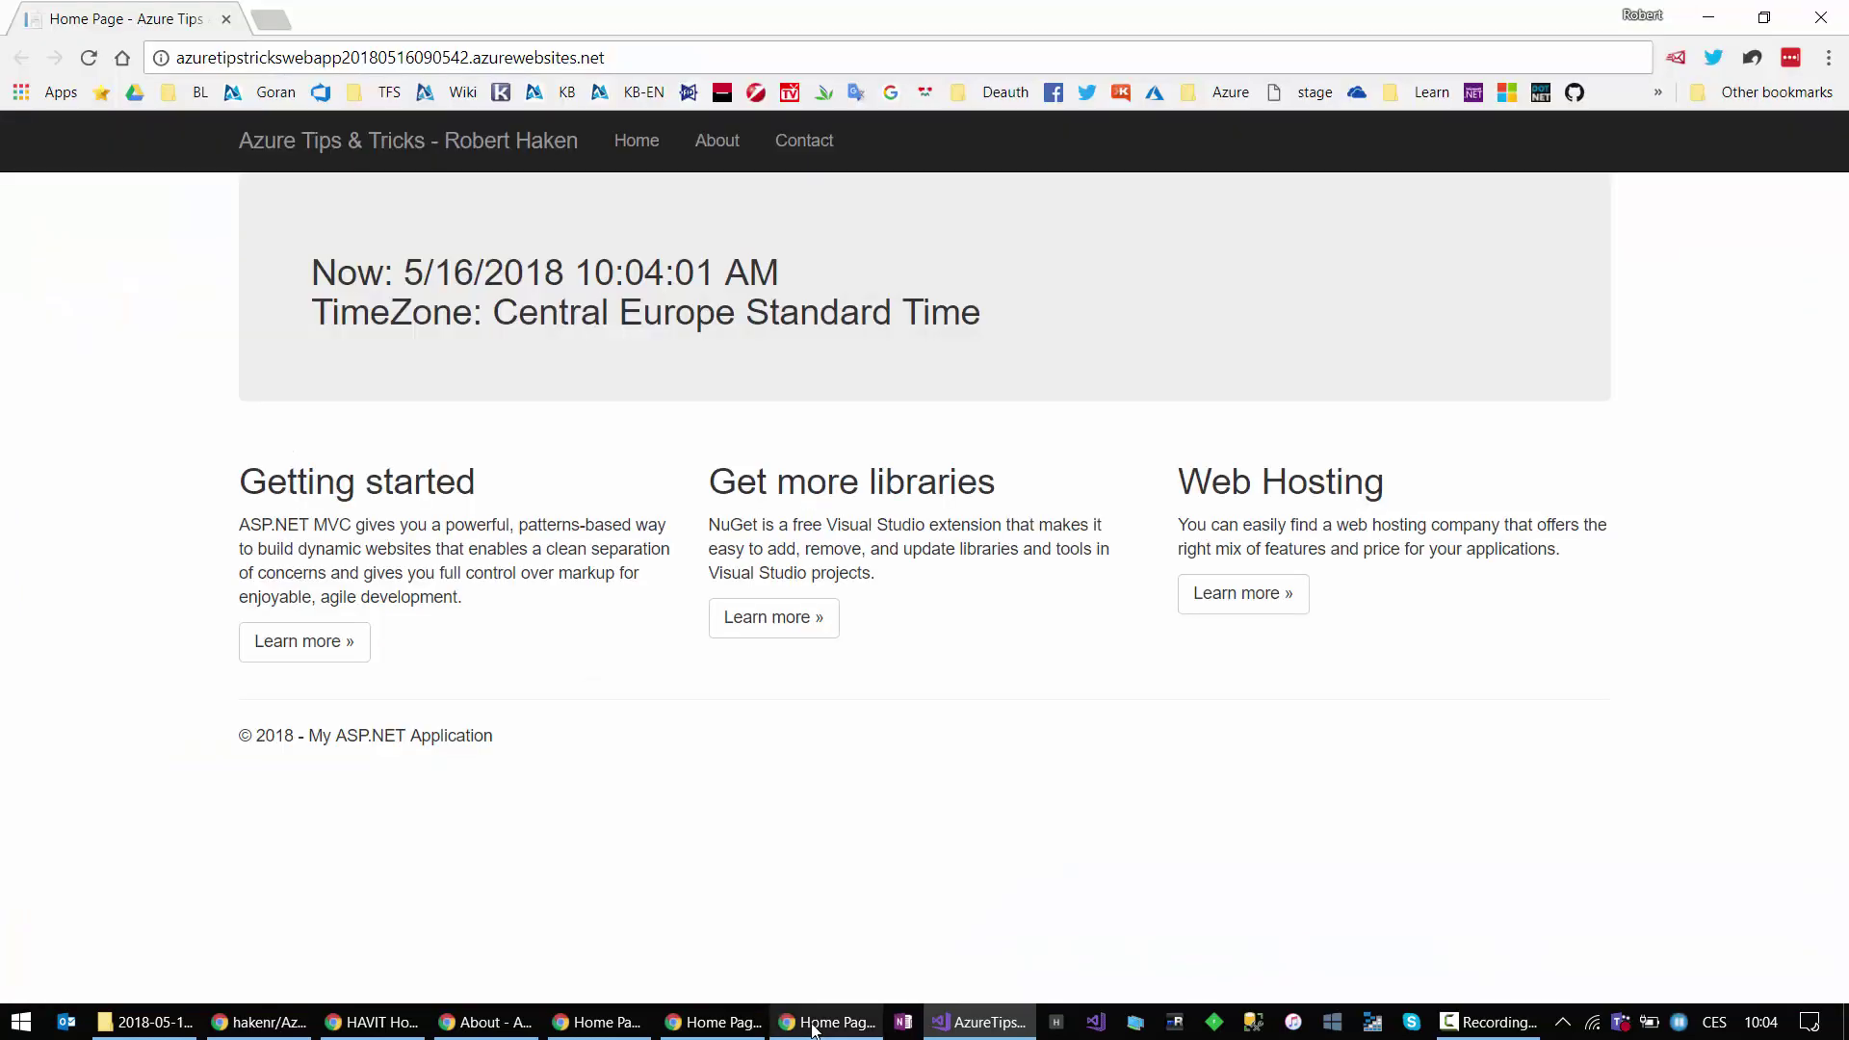
{"action": "left_click", "coordinate": [675, 60]}
{"action": "left_click", "coordinate": [675, 60]}
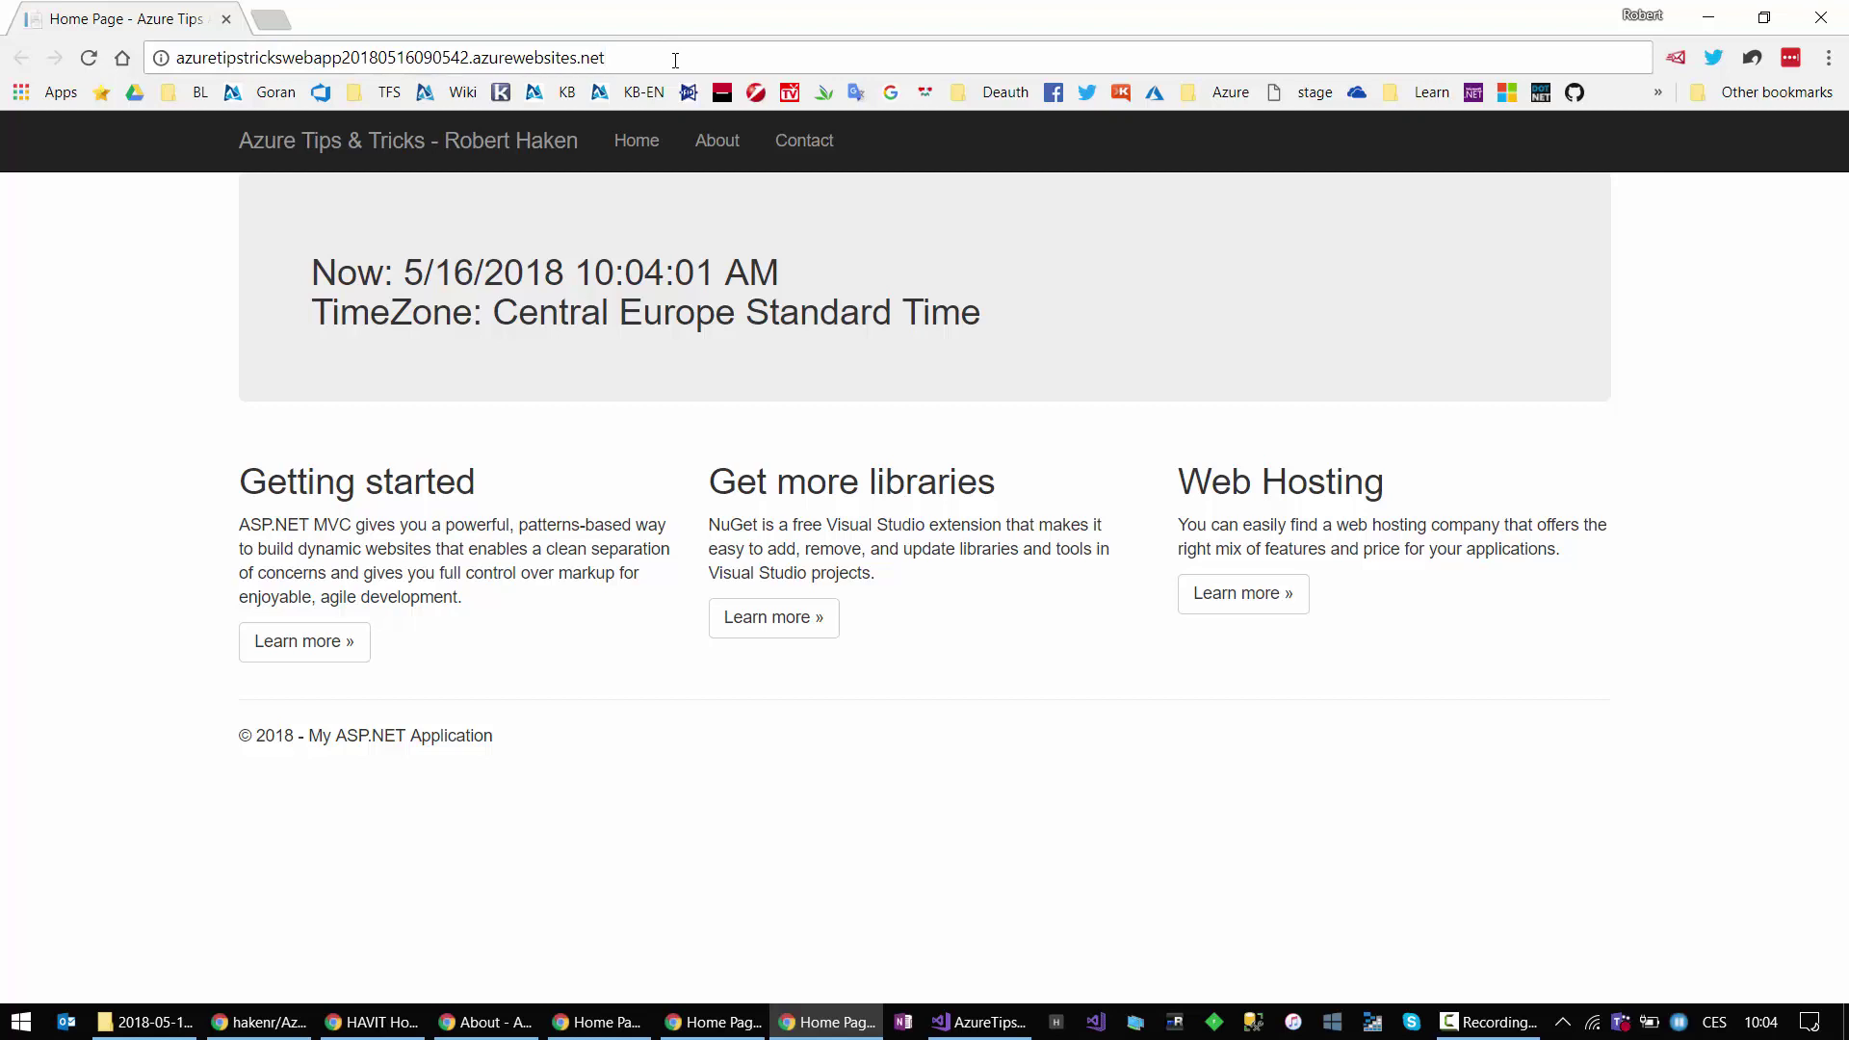
{"action": "type", "text": "/home/exception"}
{"action": "key", "text": "Return"}
{"action": "key", "text": "alt+Tab"}
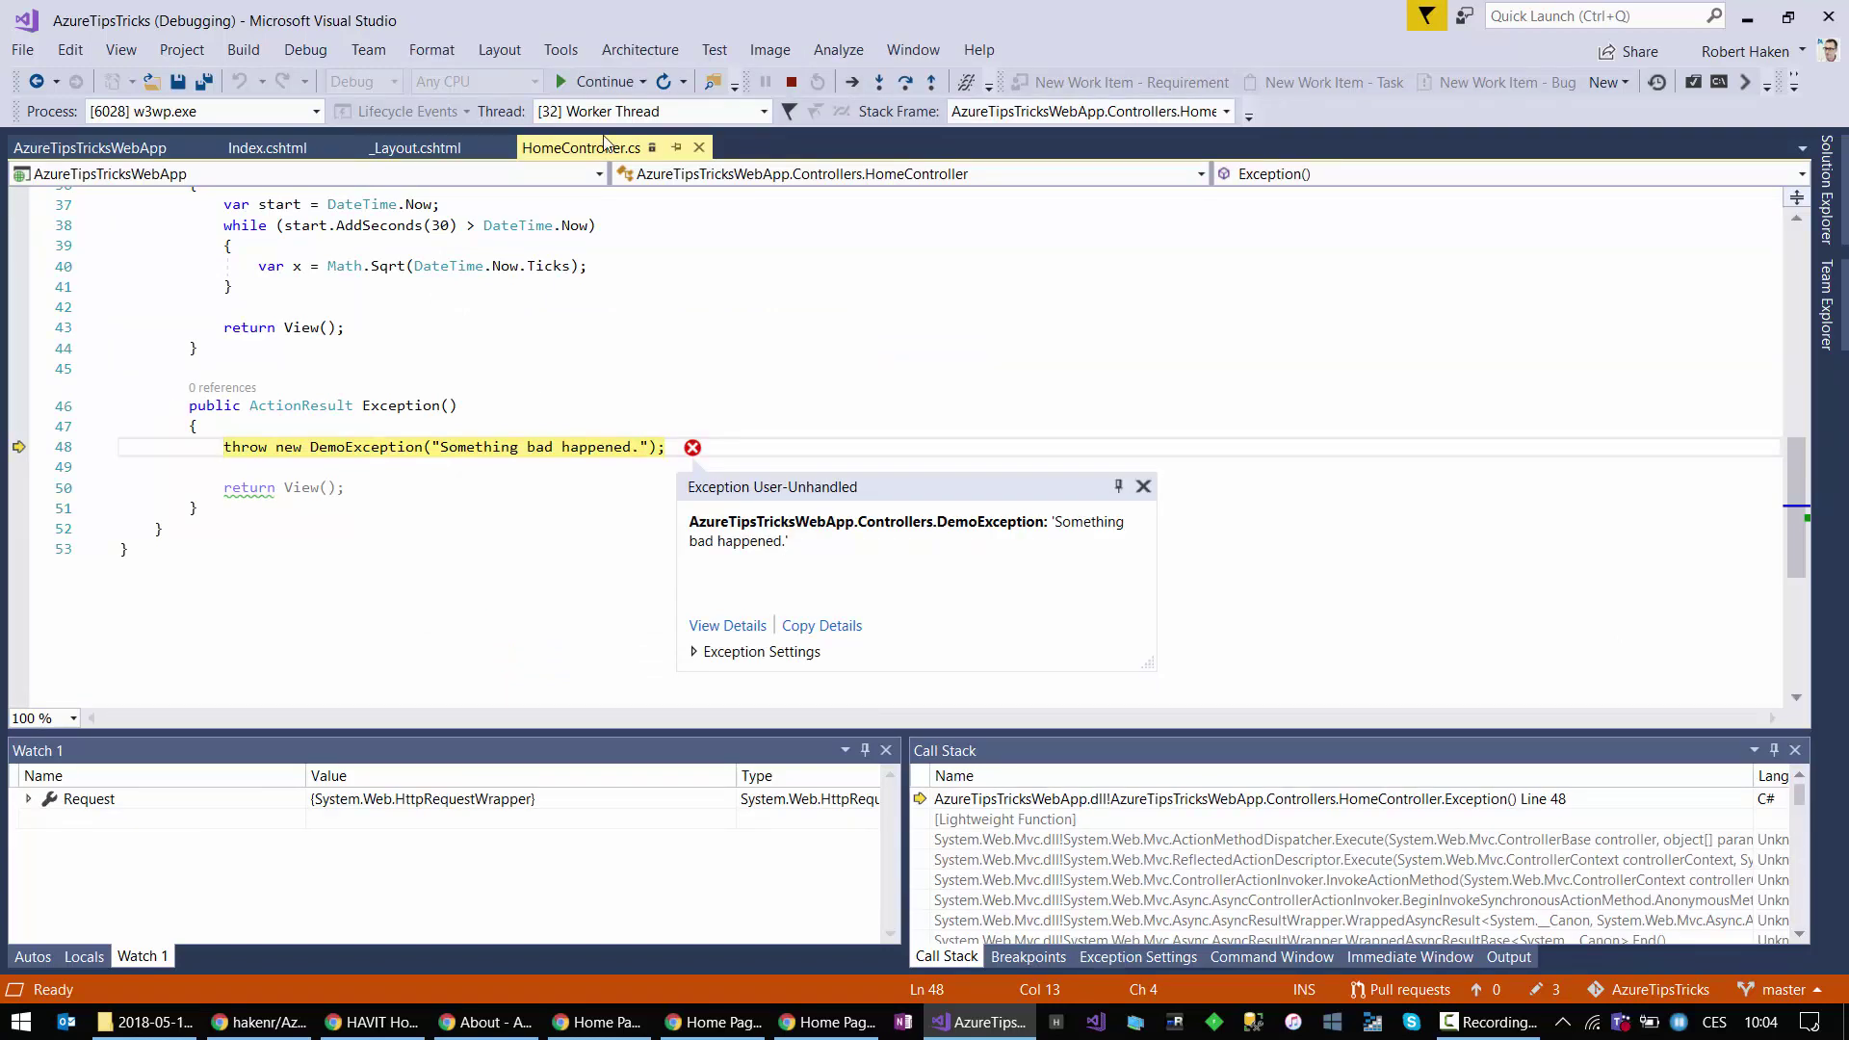
Step: Expand the Request object in Watch 1 to examine its properties, and collapse it again
{"action": "left_click", "coordinate": [83, 805]}
{"action": "left_click", "coordinate": [29, 800]}
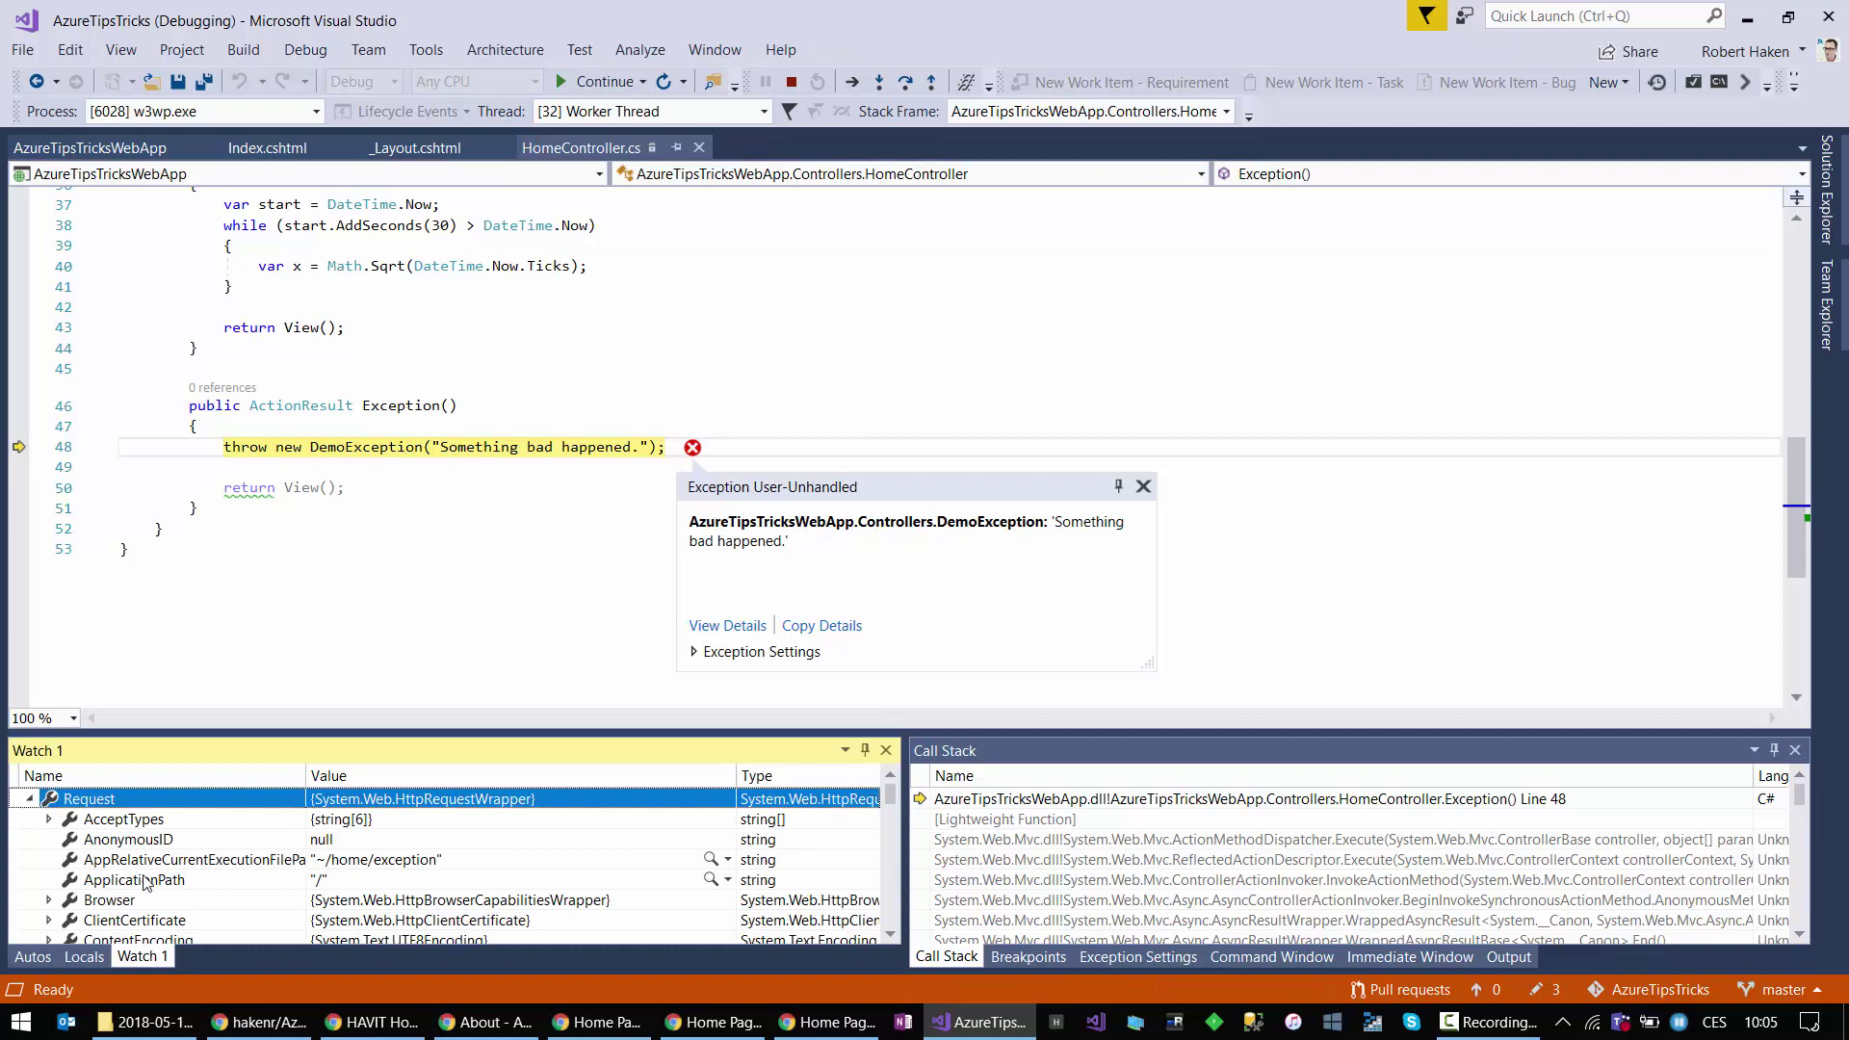
{"action": "scroll", "coordinate": [142, 882], "scroll_direction": "down", "scroll_amount": 2}
{"action": "scroll", "coordinate": [125, 876], "scroll_direction": "up", "scroll_amount": 2}
{"action": "left_click", "coordinate": [30, 799]}
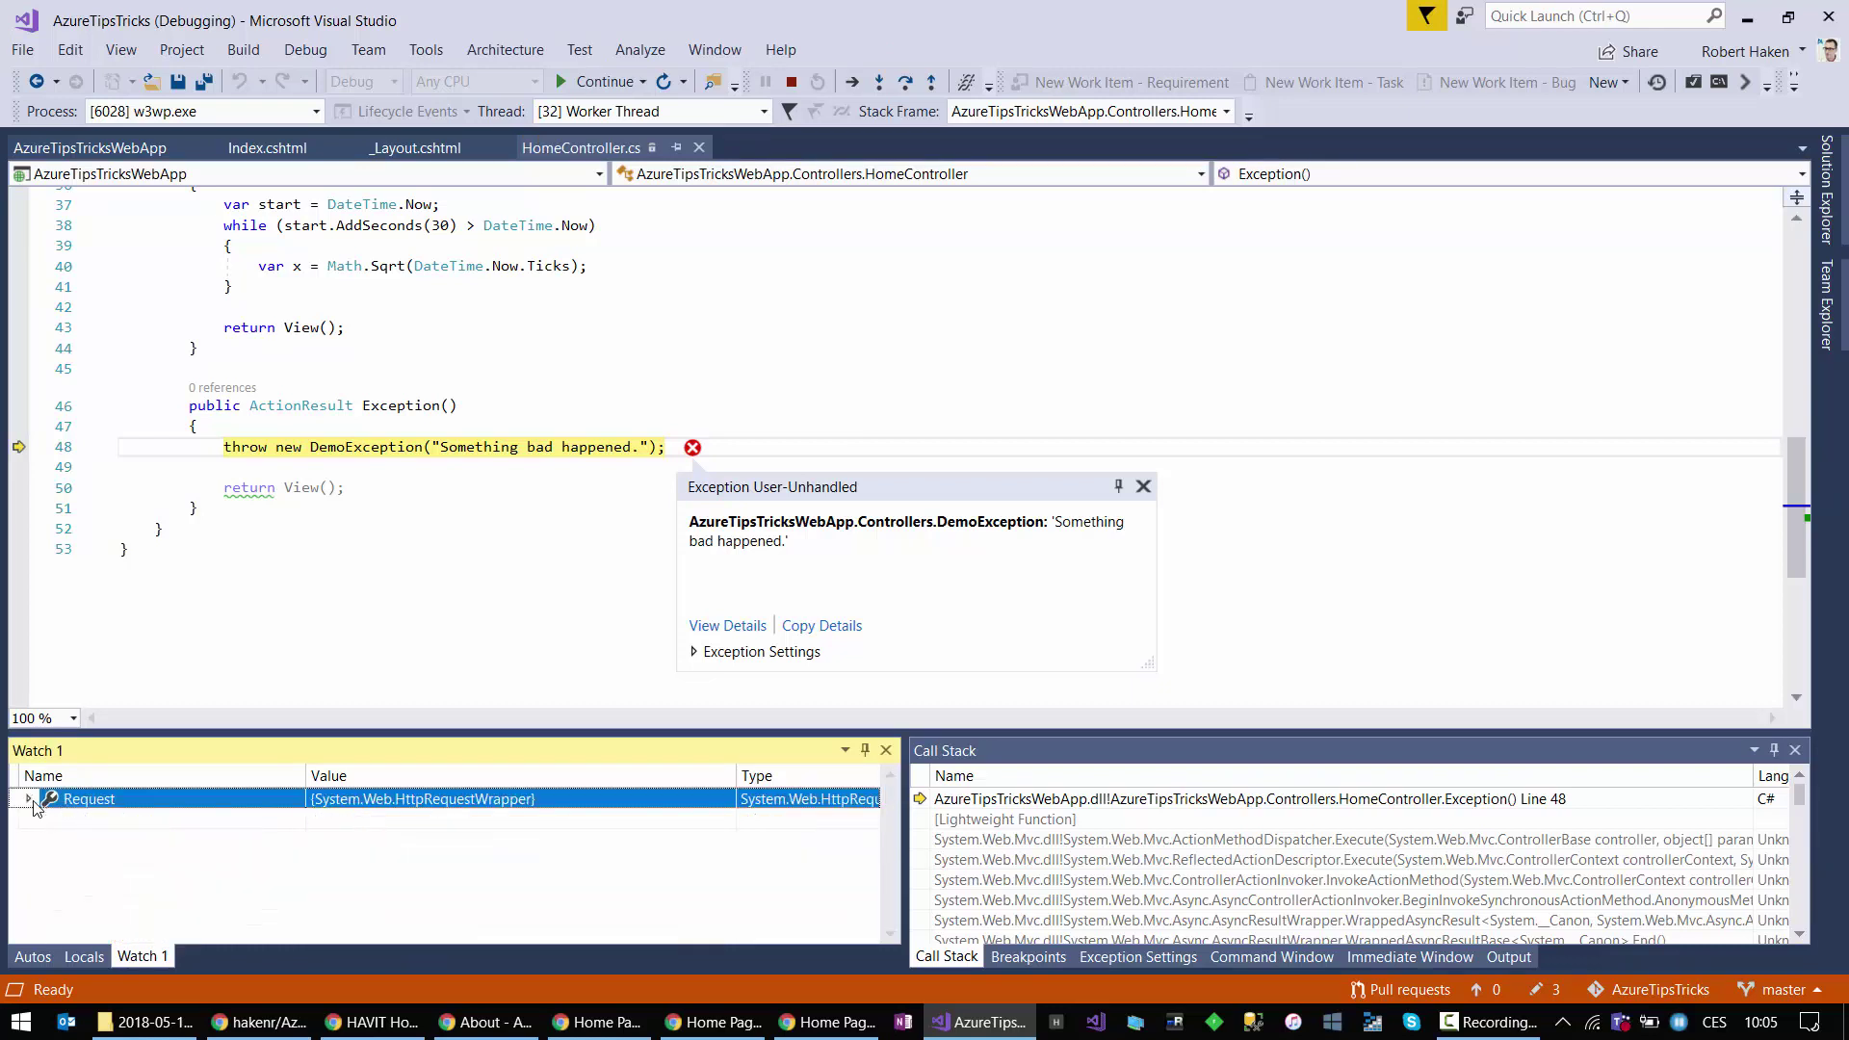
Step: Add the expression this.Contact to Watch 1
{"action": "left_click", "coordinate": [74, 822]}
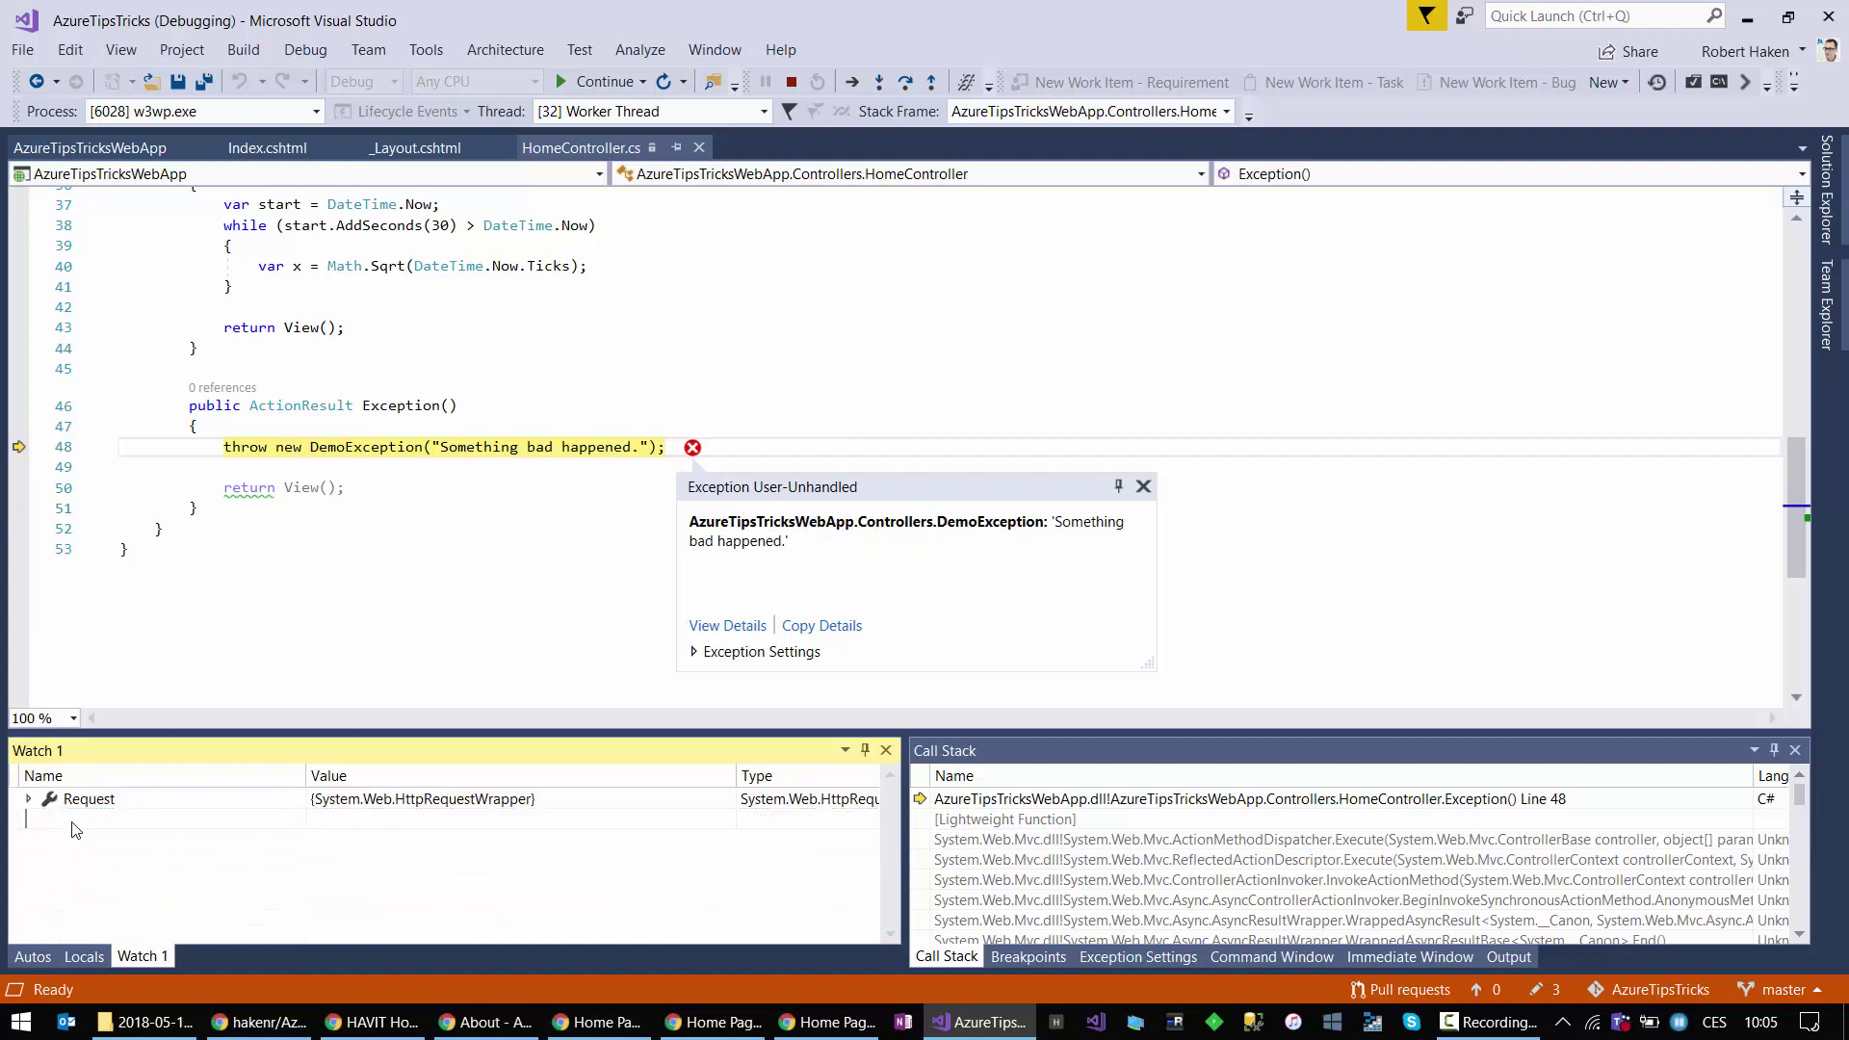
{"action": "type", "text": "this."}
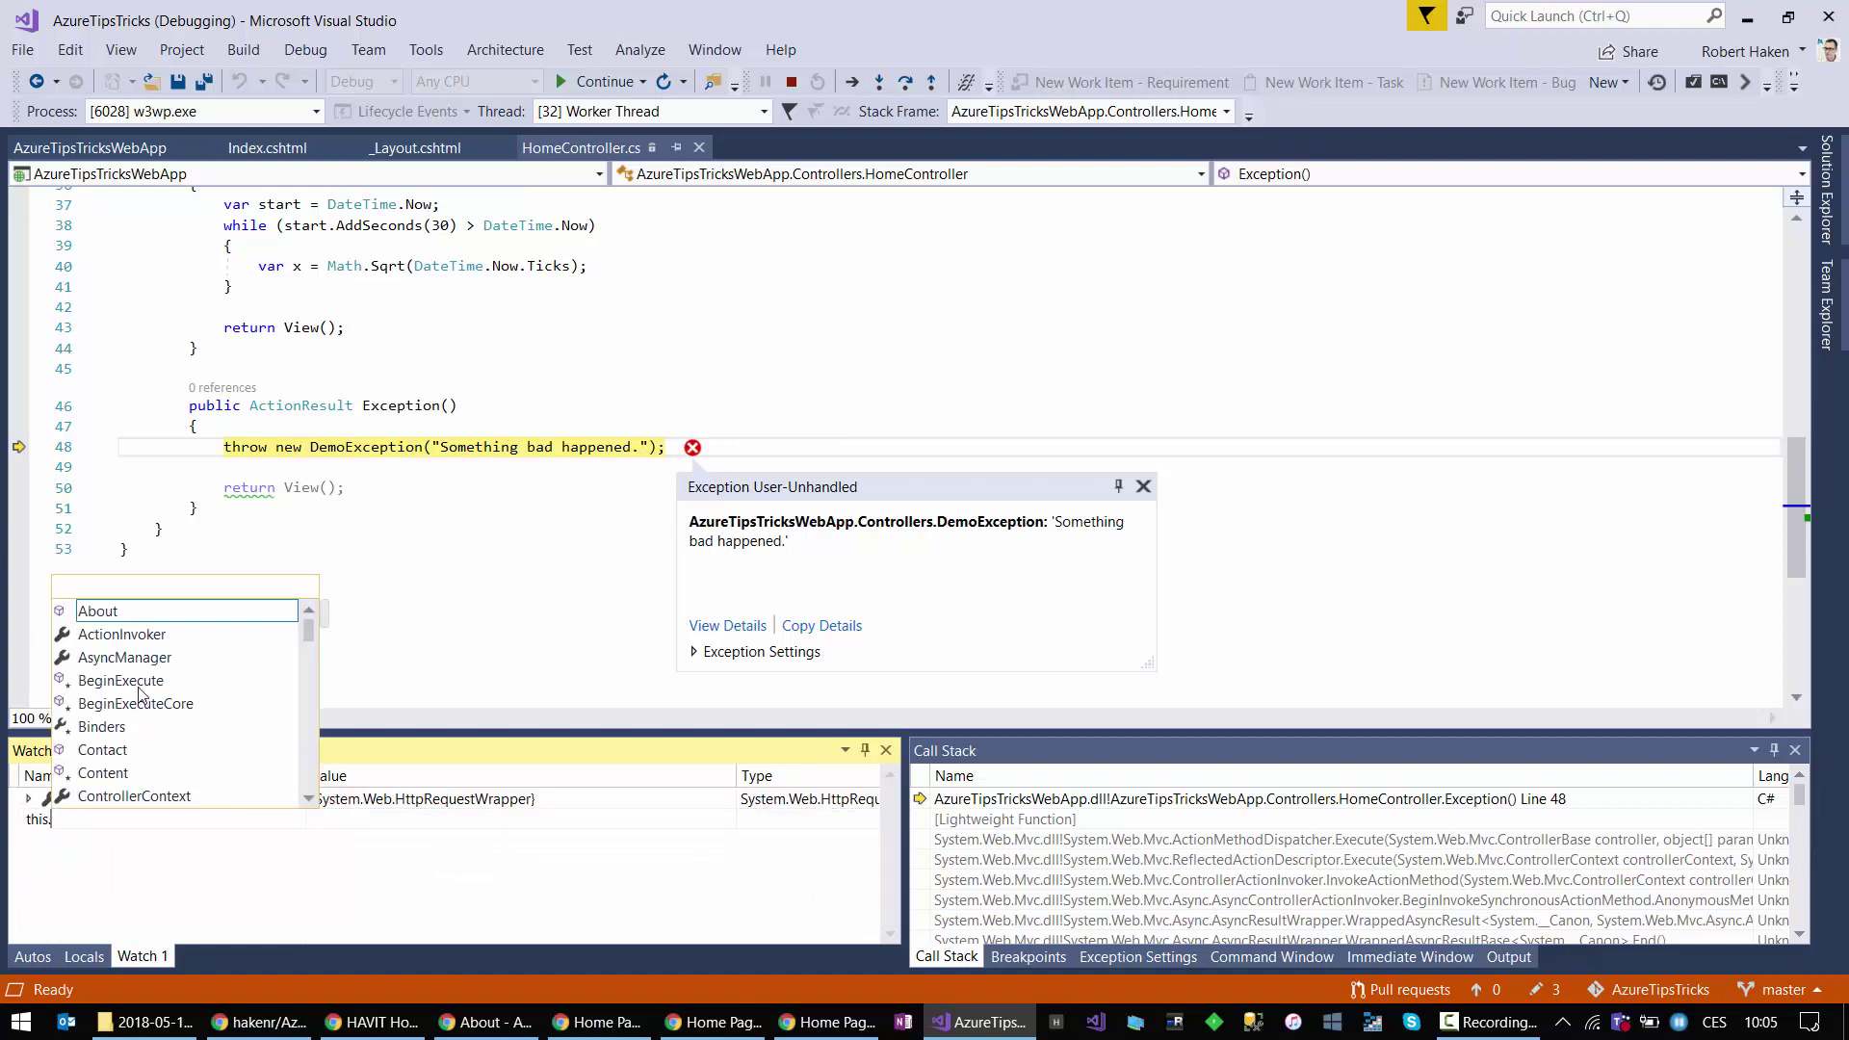
{"action": "double_click", "coordinate": [106, 751]}
{"action": "key", "text": "Return"}
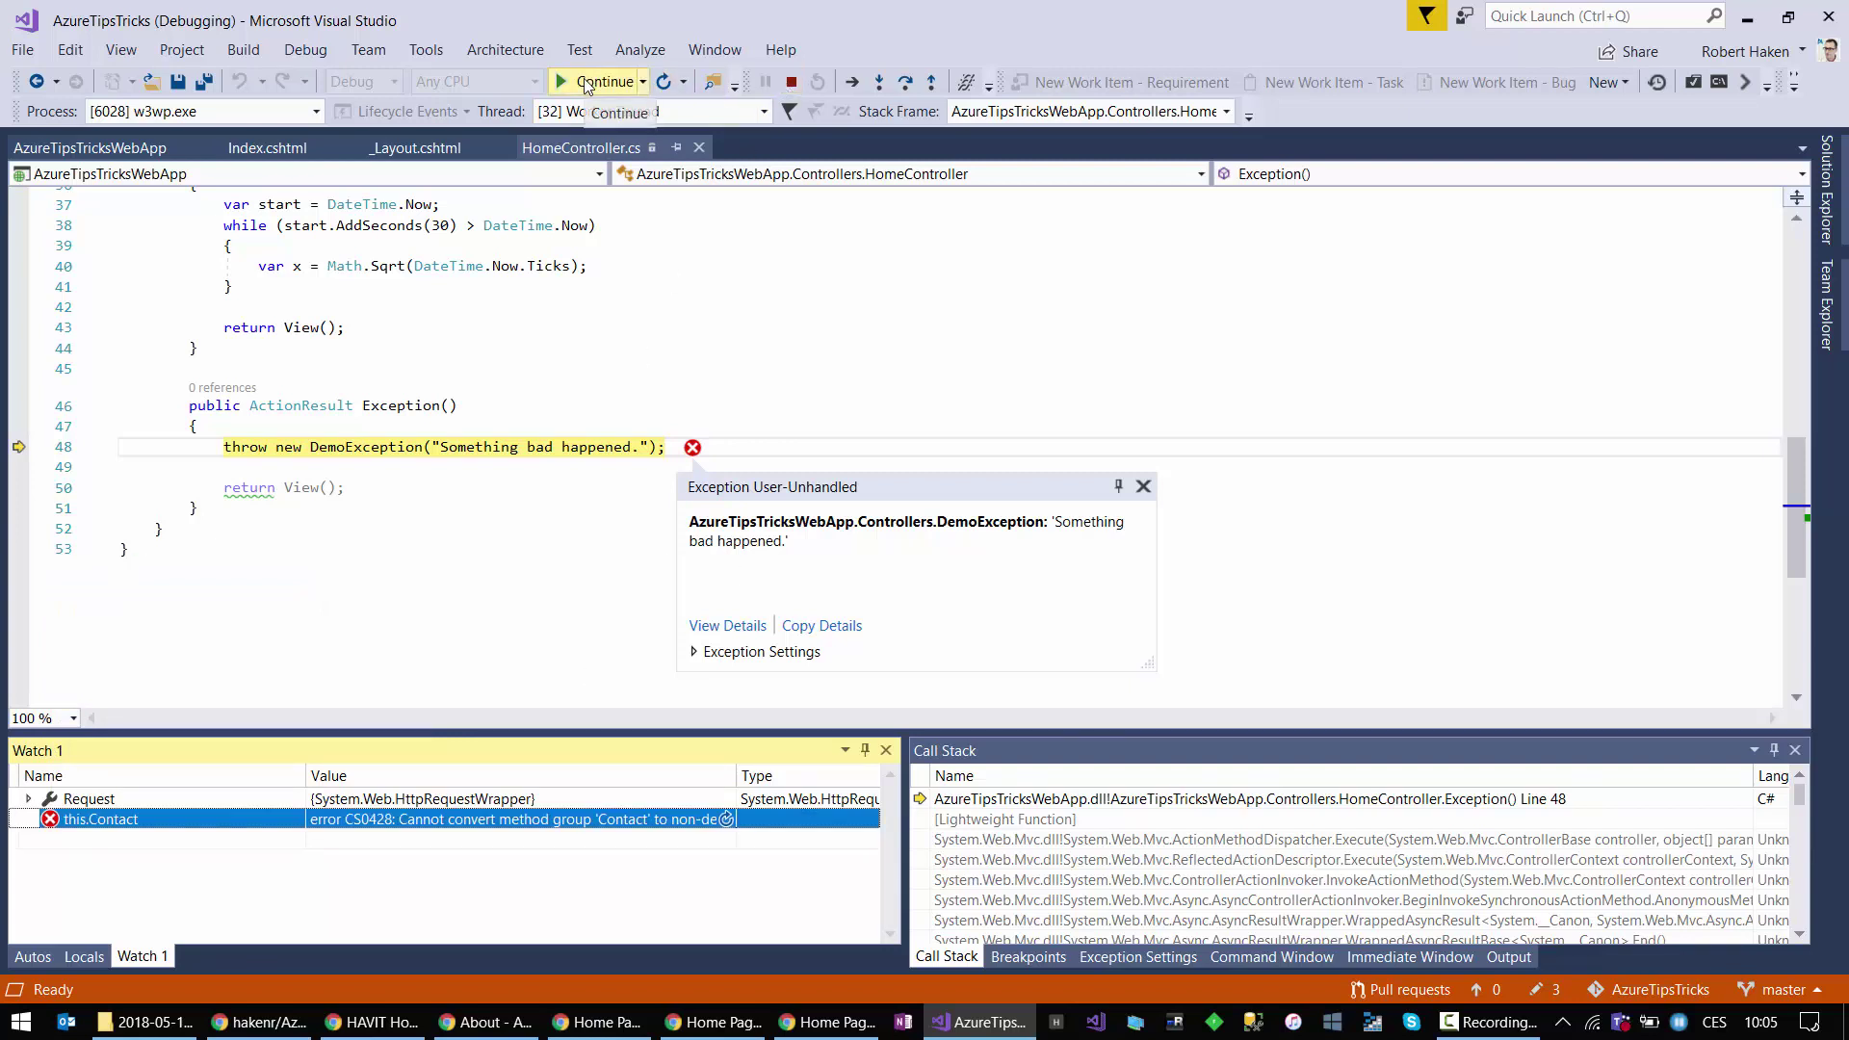
Step: Continue execution past the exception and set a breakpoint on the Trace.TraceInformation line of the Index action in HomeController.cs
{"action": "left_click", "coordinate": [585, 83]}
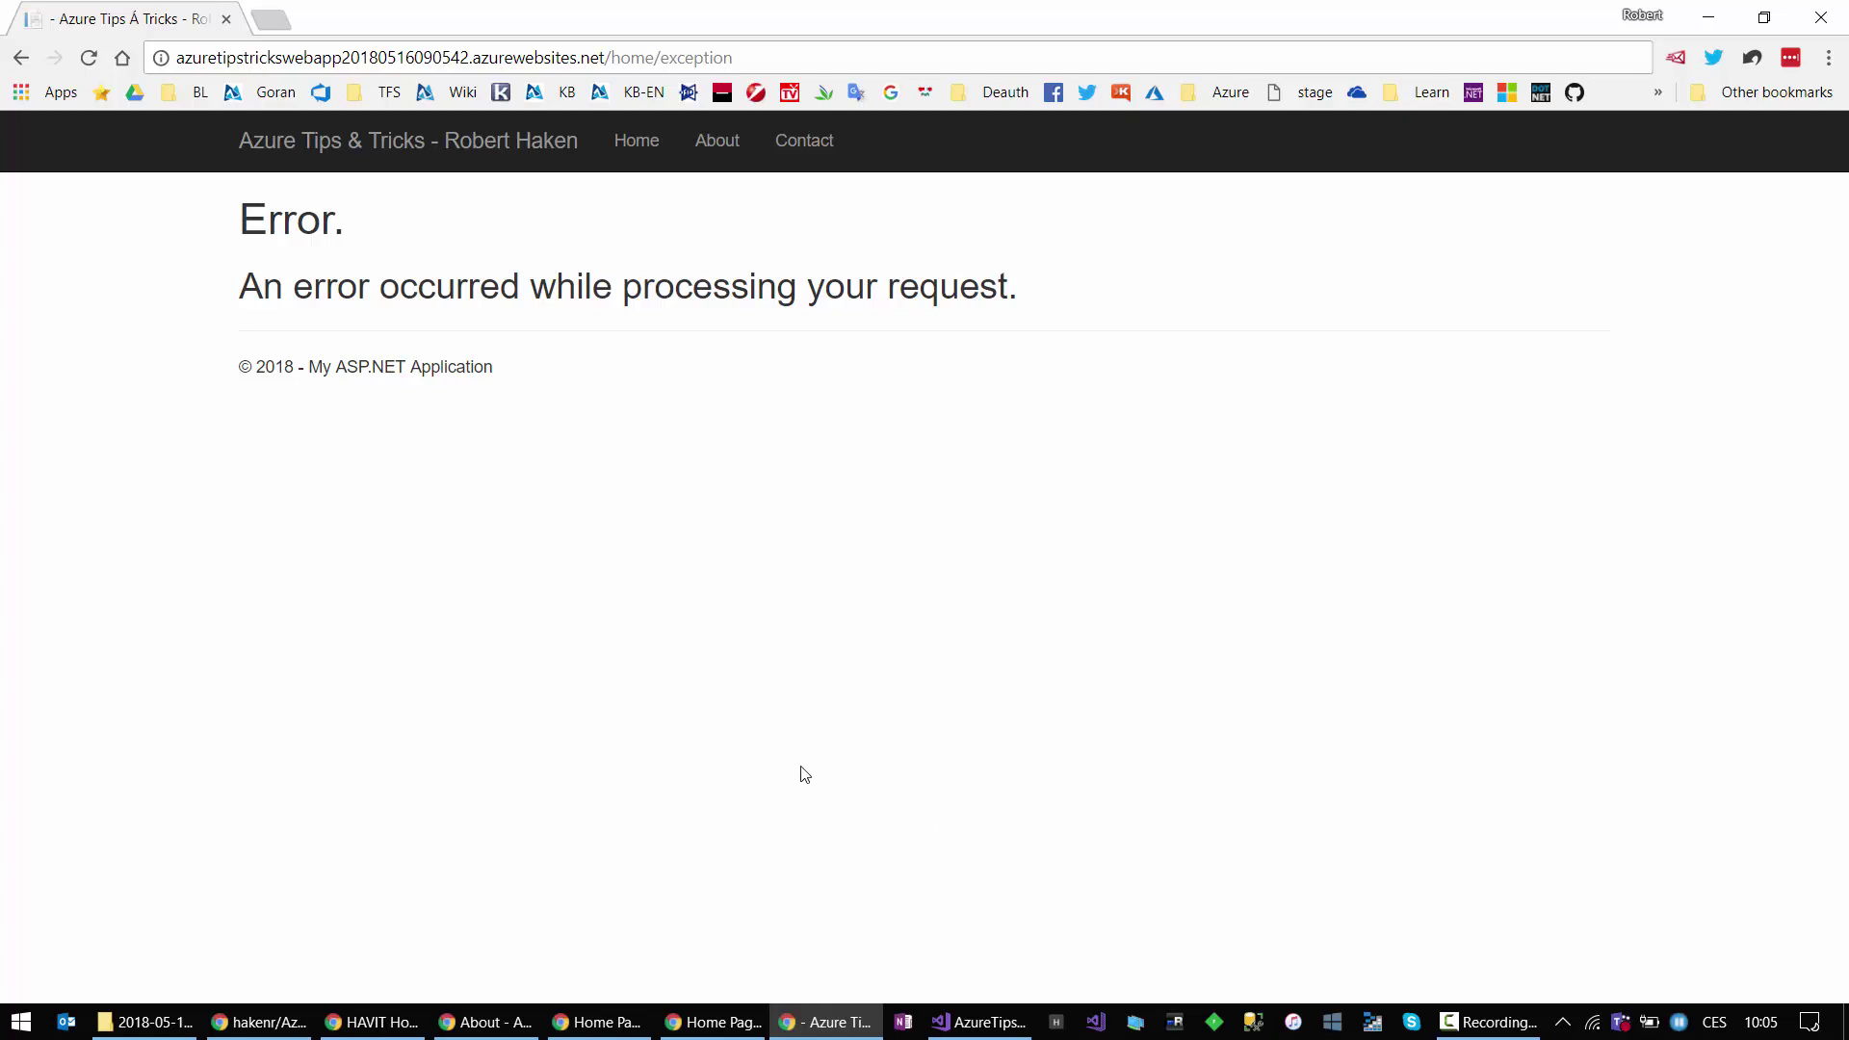
{"action": "left_click", "coordinate": [974, 1029]}
{"action": "scroll", "coordinate": [459, 365], "scroll_direction": "up", "scroll_amount": 5}
{"action": "scroll", "coordinate": [459, 365], "scroll_direction": "up", "scroll_amount": 4}
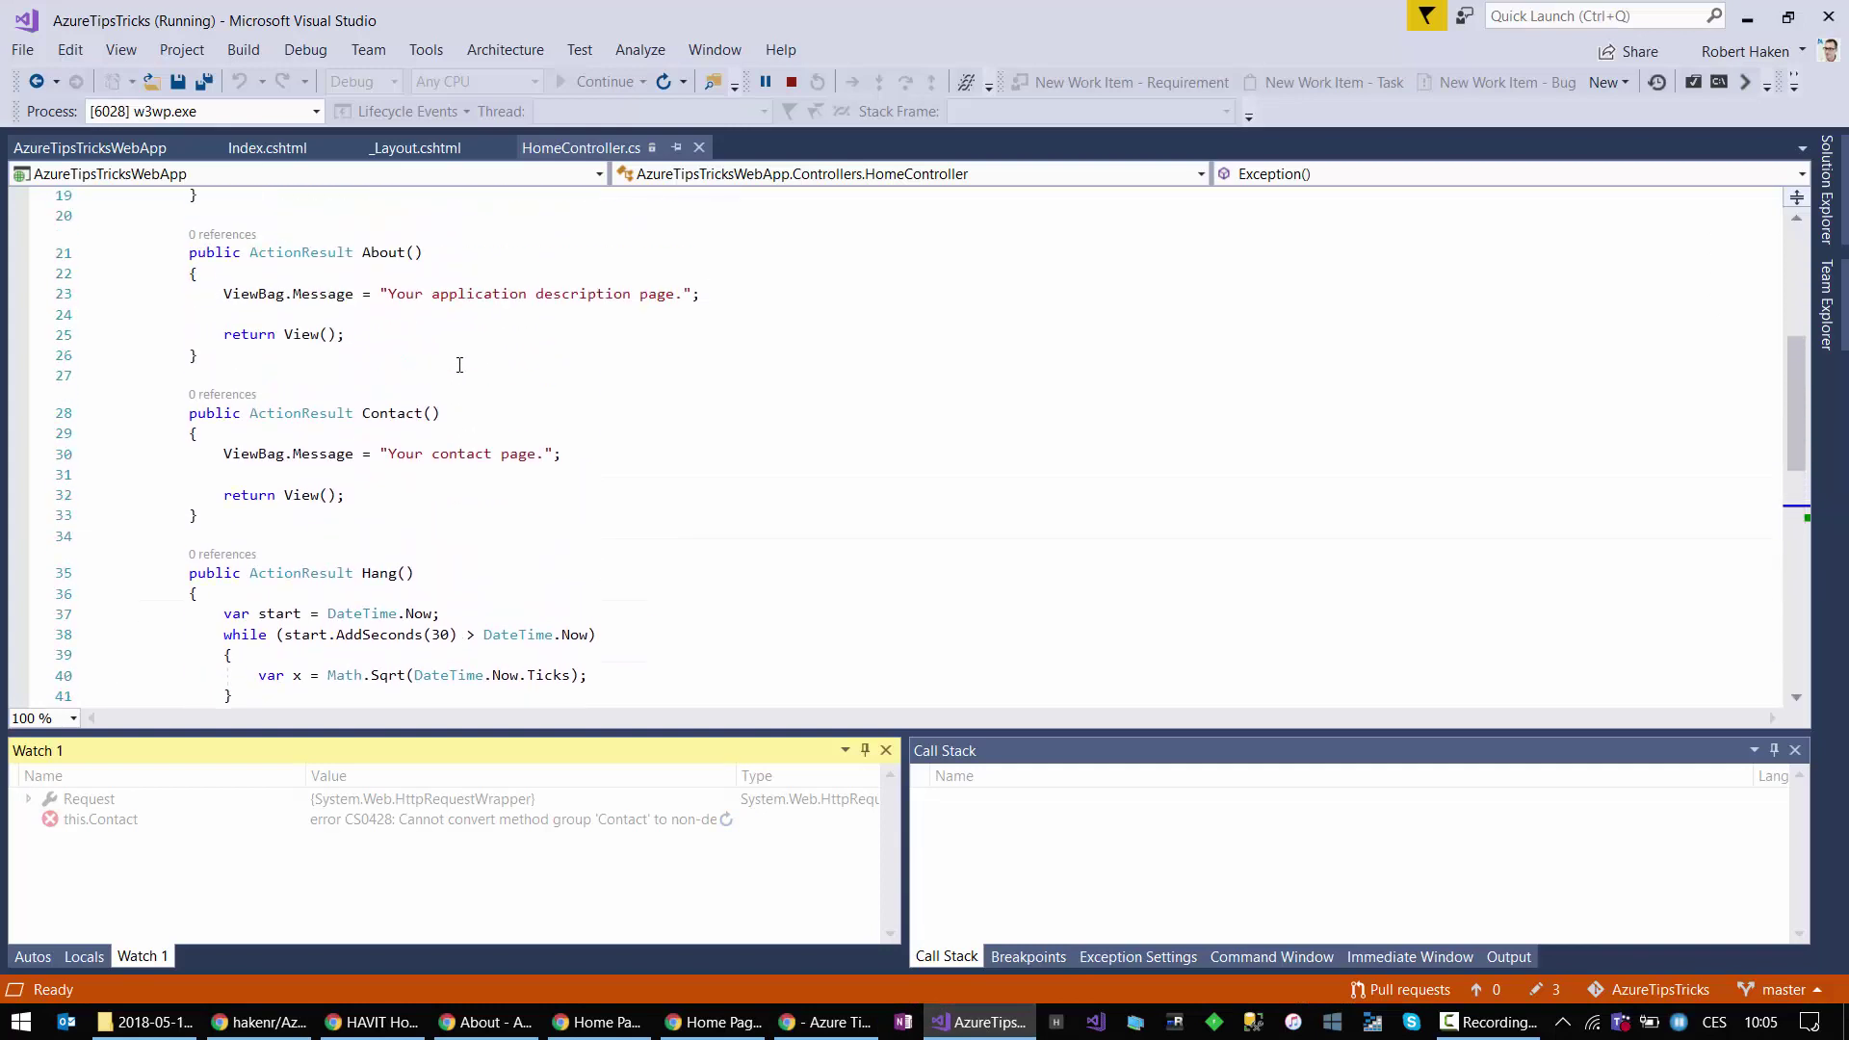
{"action": "left_click", "coordinate": [19, 338]}
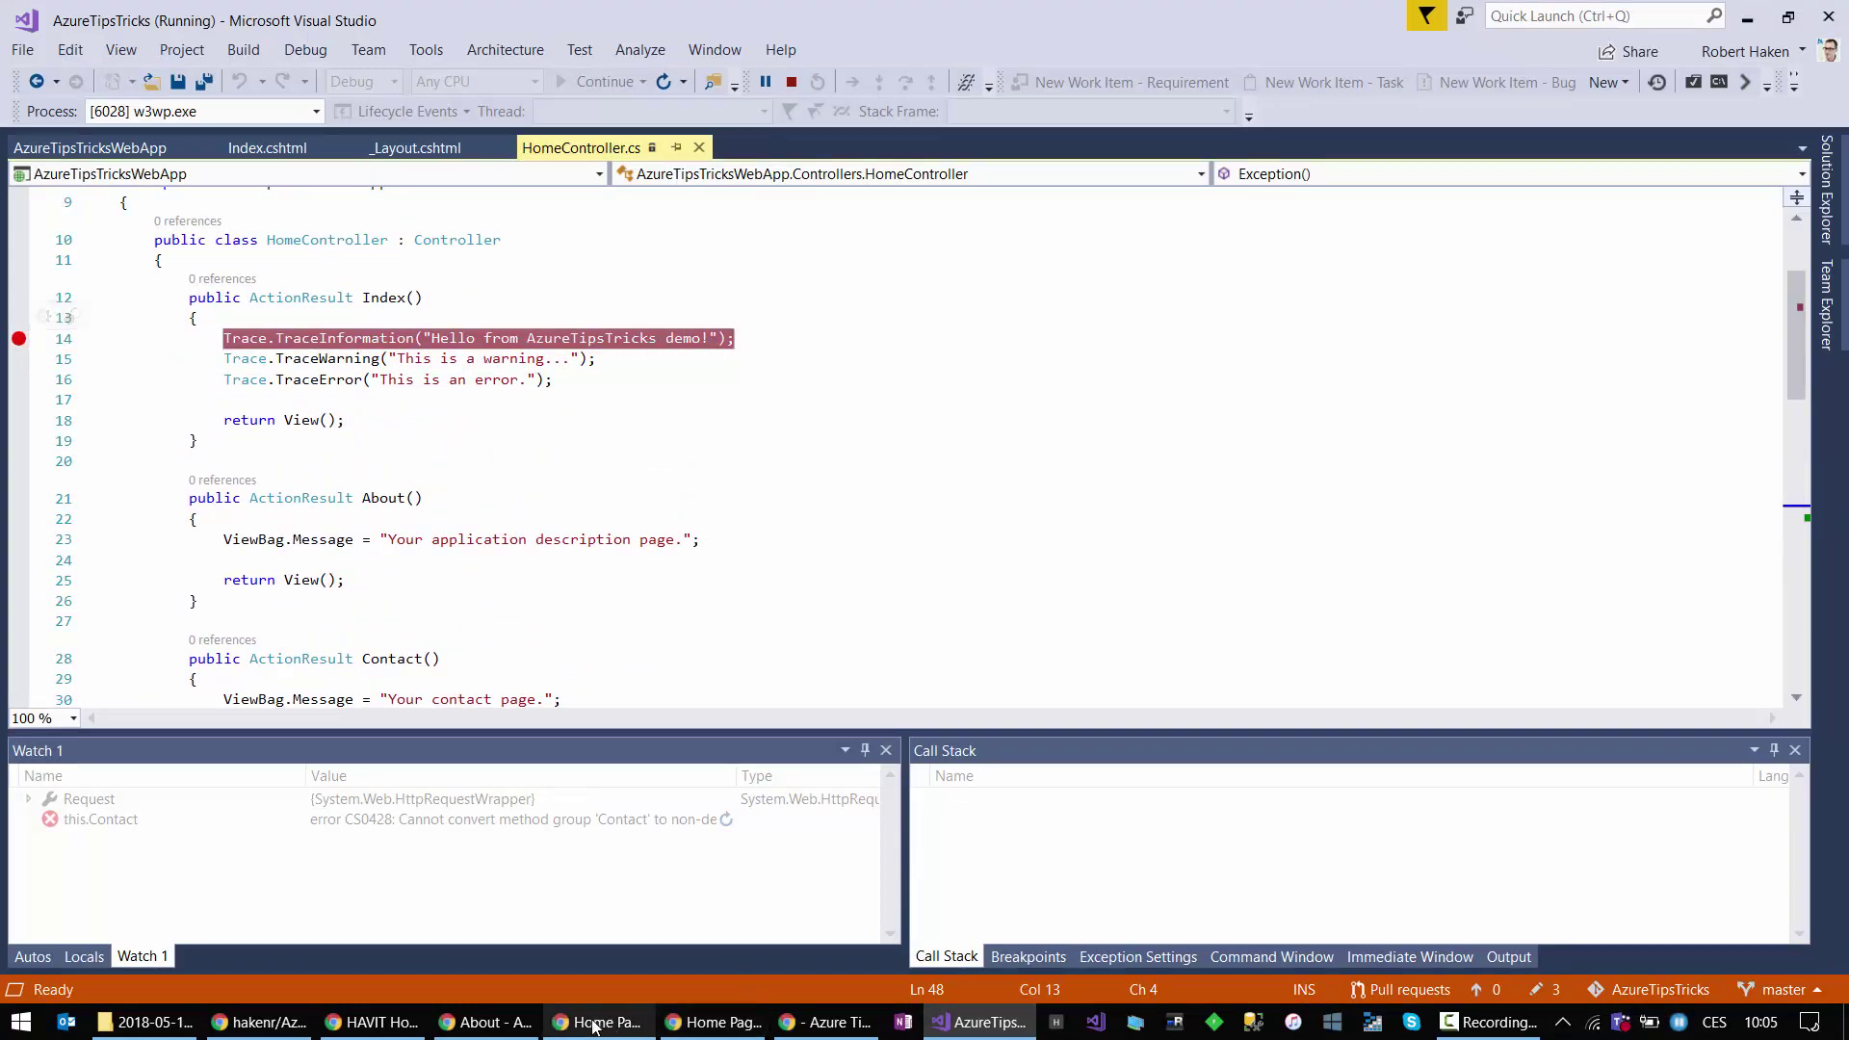
Step: Remove home/exception from the site's address in Chrome and load the home page to trigger the breakpoint
{"action": "left_click", "coordinate": [826, 1022]}
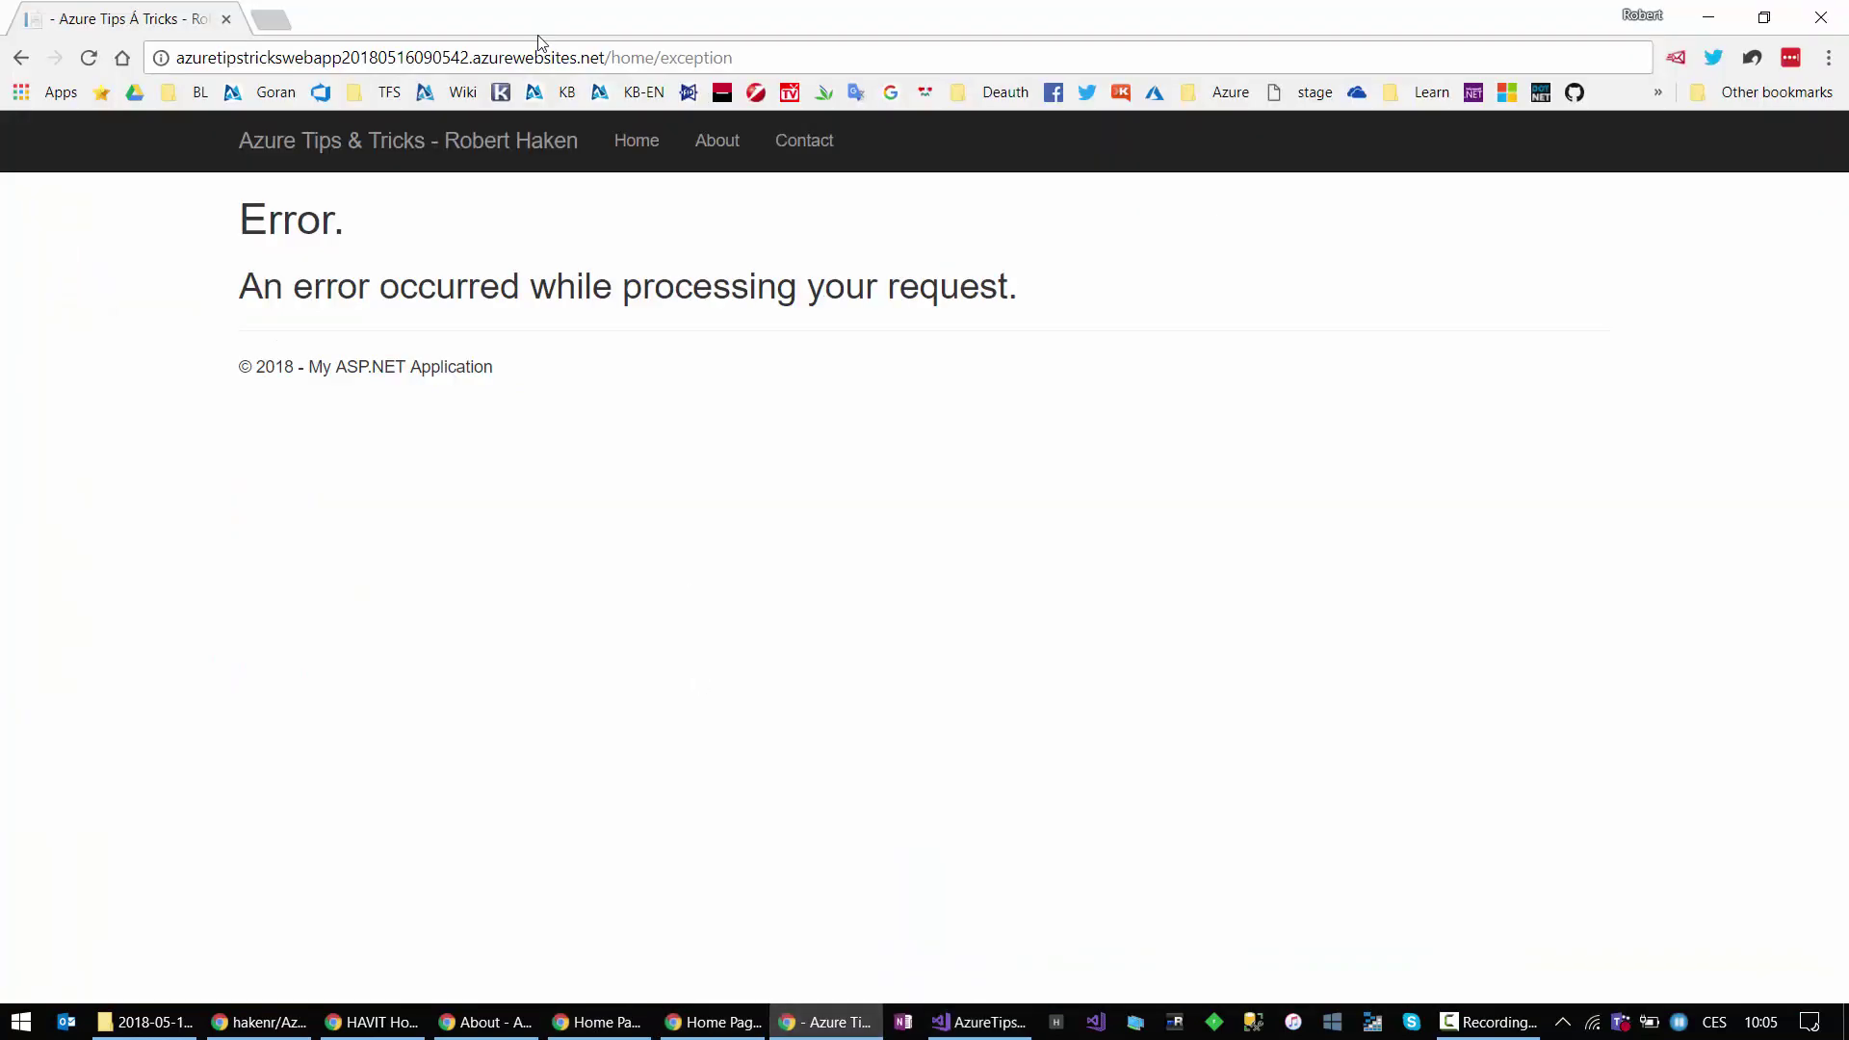
{"action": "left_click_drag", "start_coordinate": [616, 58], "coordinate": [734, 58]}
{"action": "key", "text": "BackSpace"}
{"action": "key", "text": "Return"}
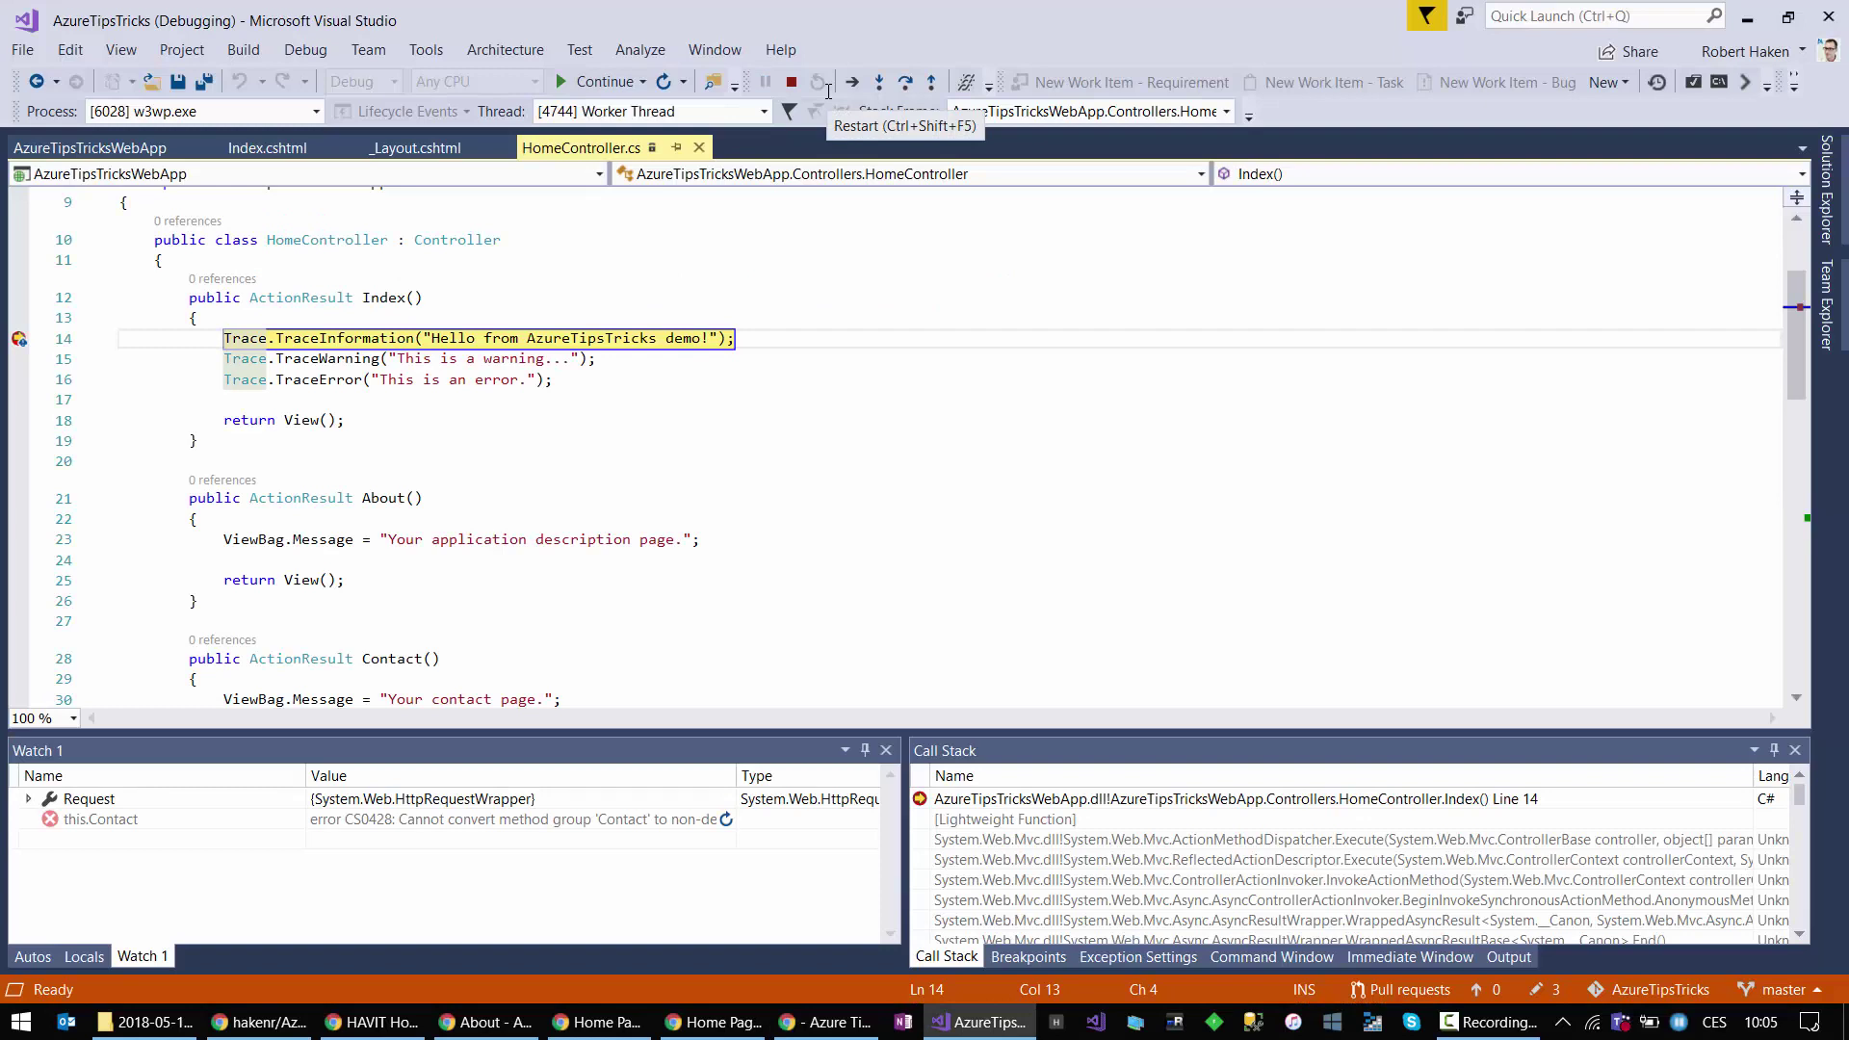
Step: Step over the trace statements in the Index action from the breakpoint on line 14
{"action": "left_click", "coordinate": [595, 366]}
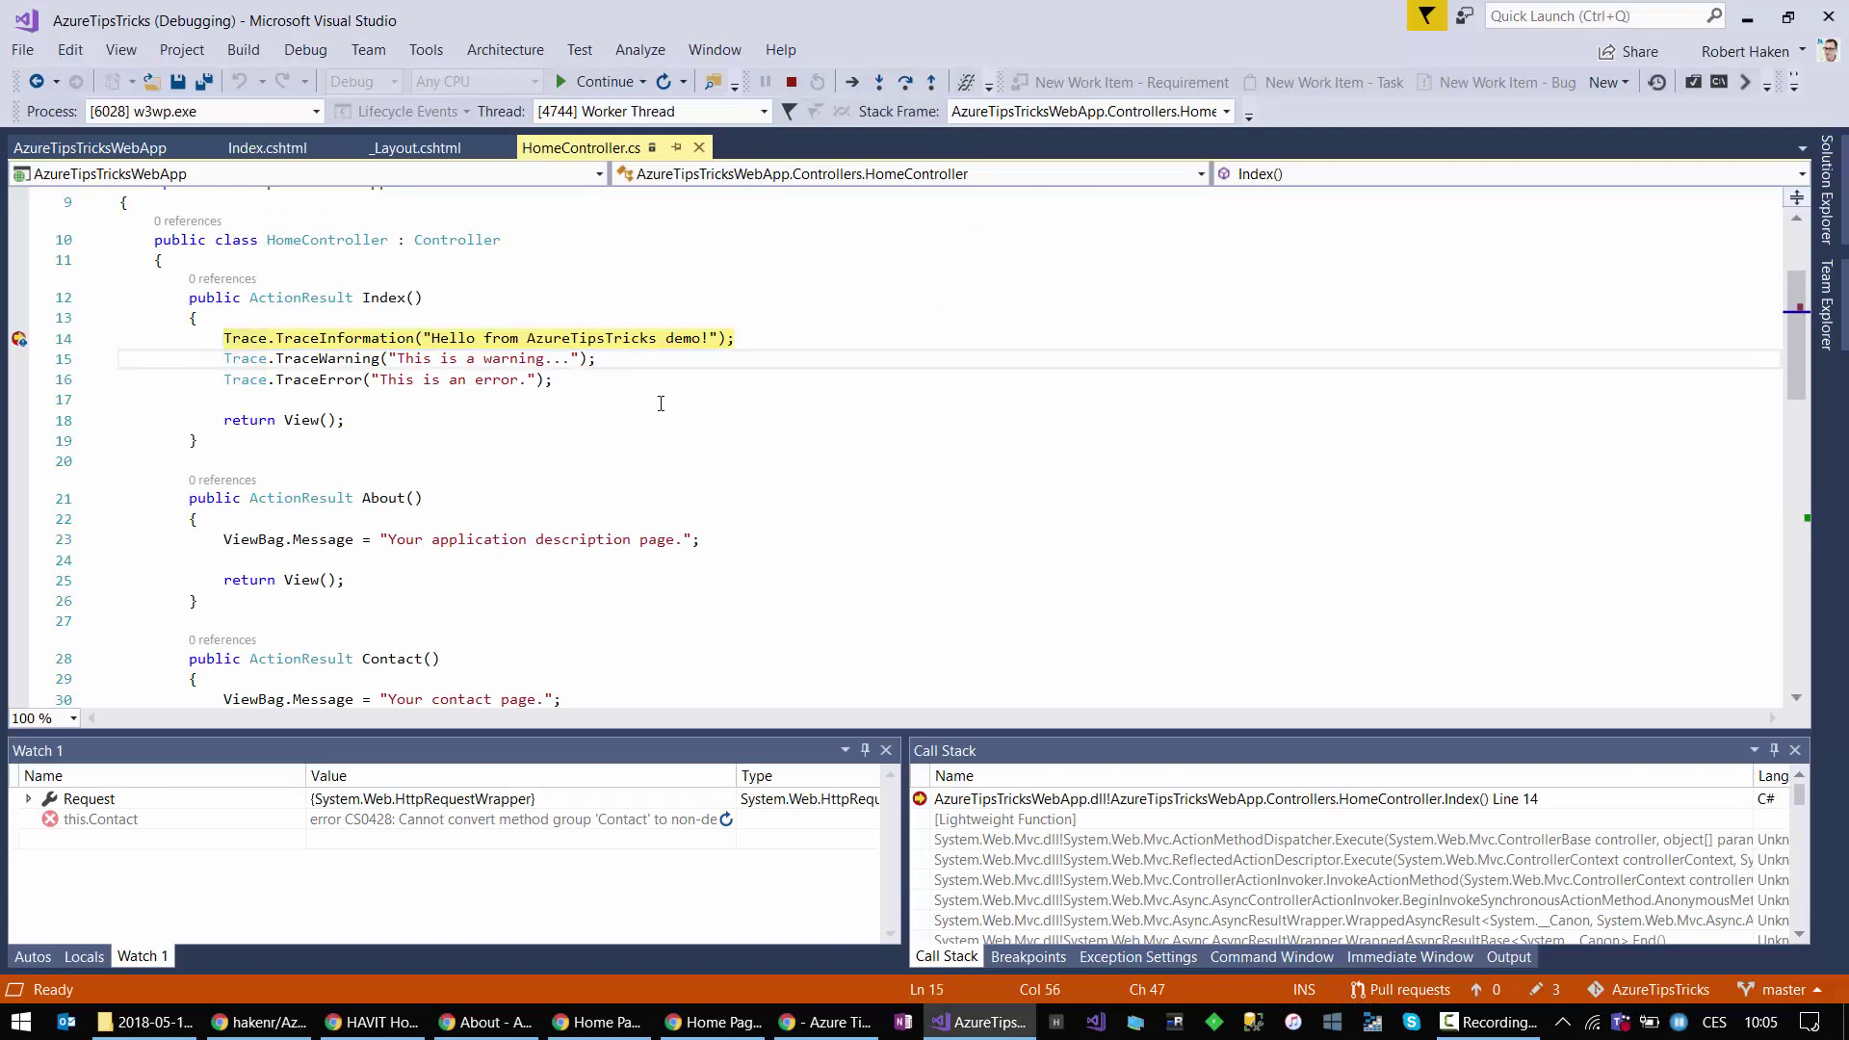
{"action": "key", "text": "F10"}
{"action": "key", "text": "F10"}
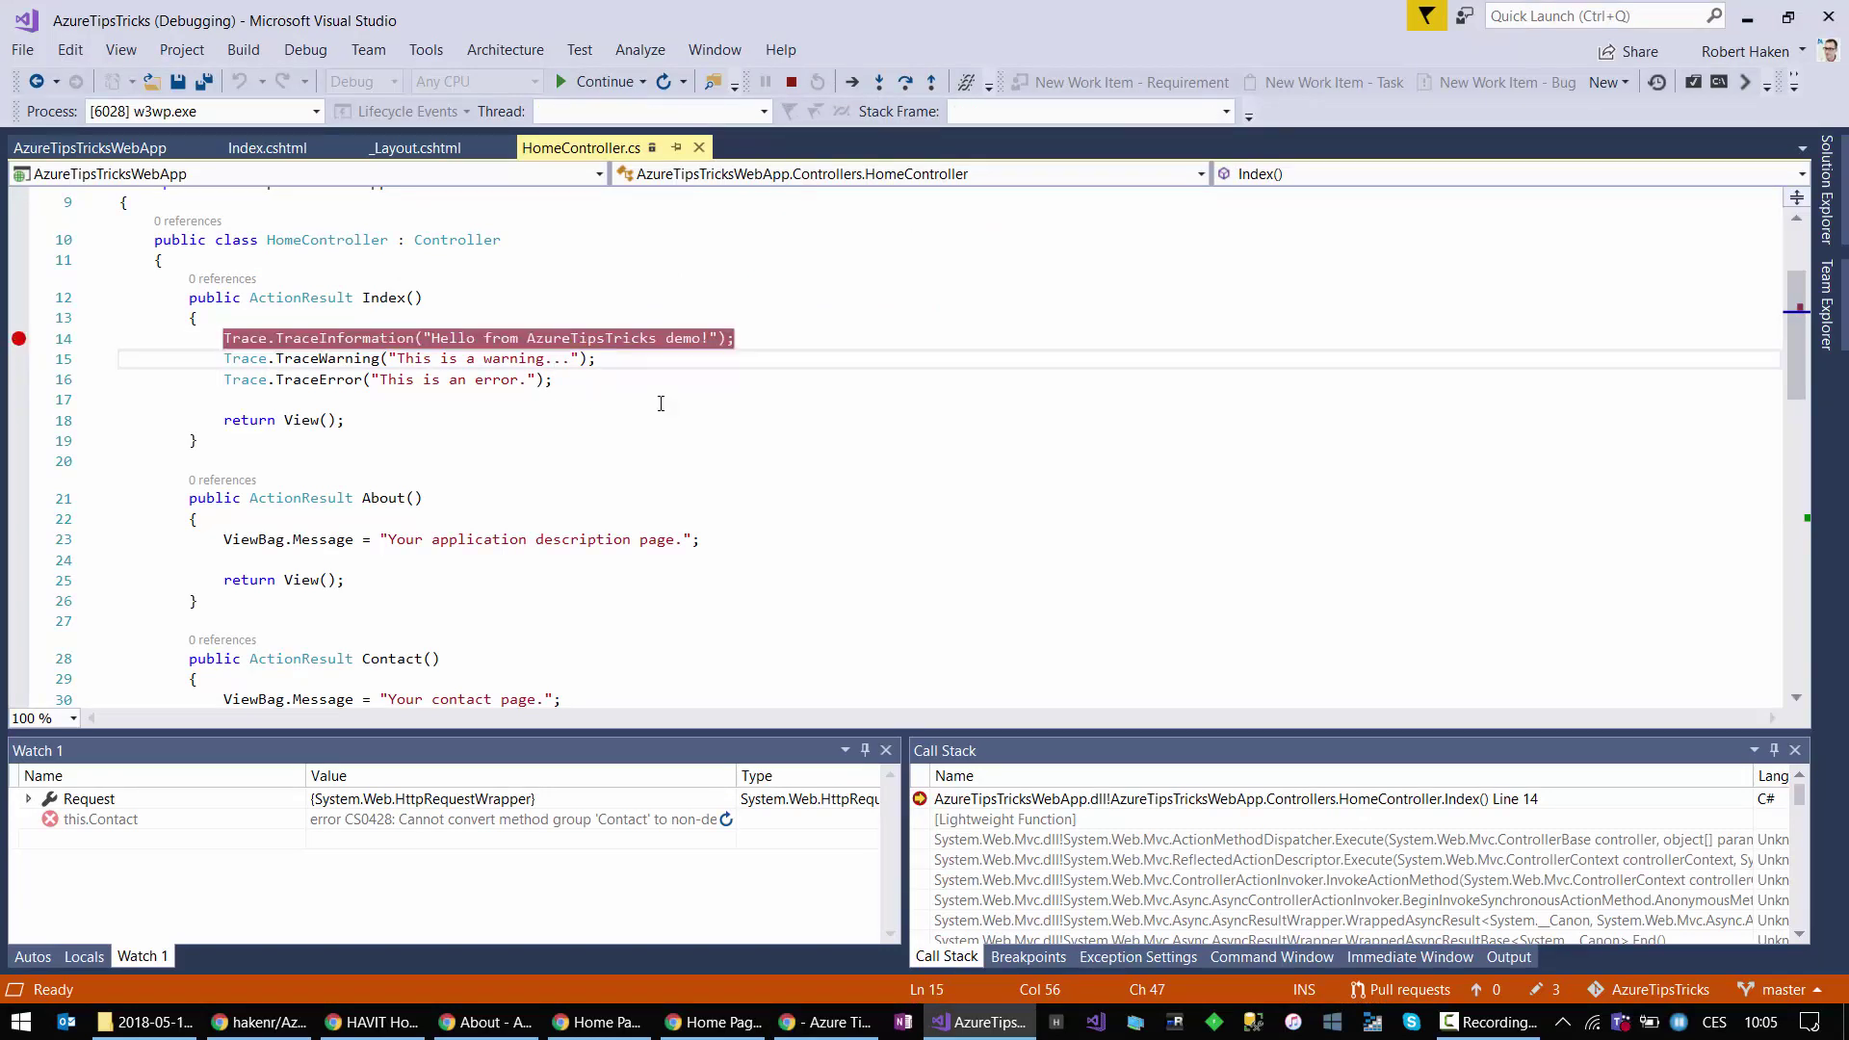
Step: Continue execution, remove the breakpoint from line 14 of HomeController.cs in Visual Studio and stop the remote debugging session
{"action": "key", "text": "F5"}
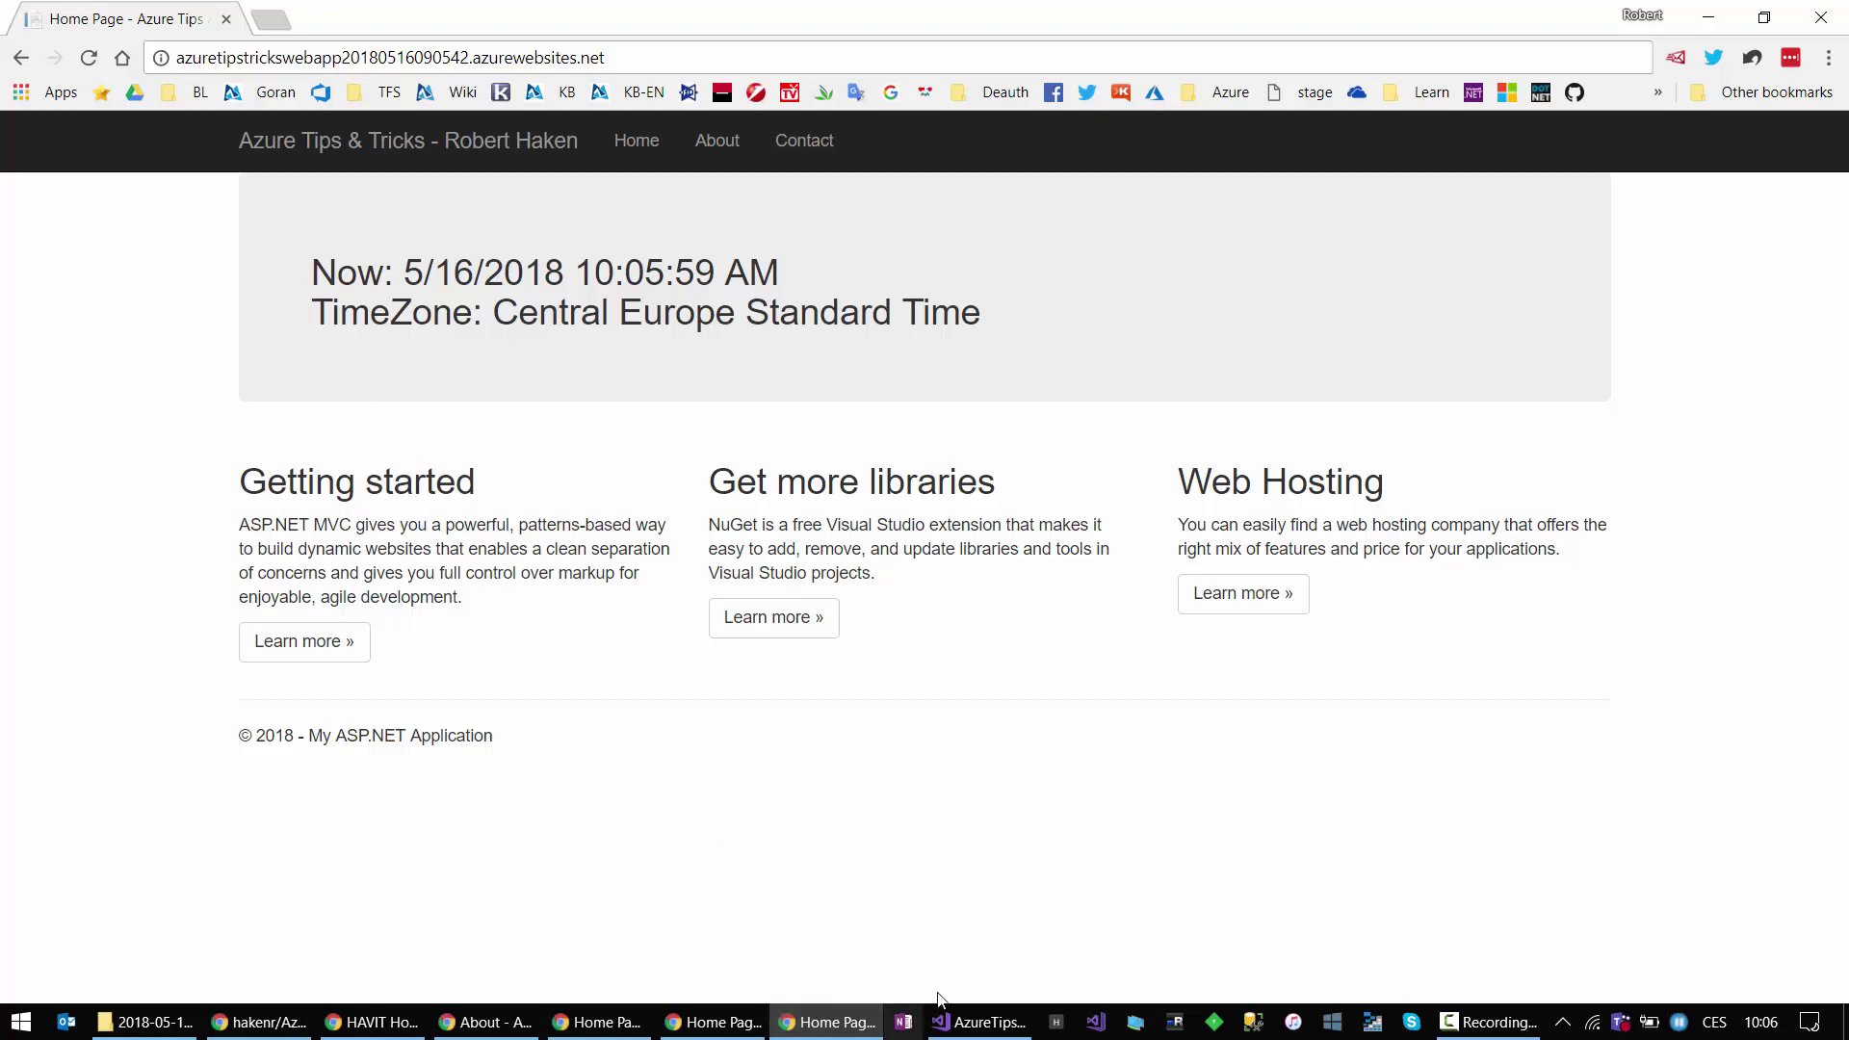
{"action": "left_click", "coordinate": [966, 1029]}
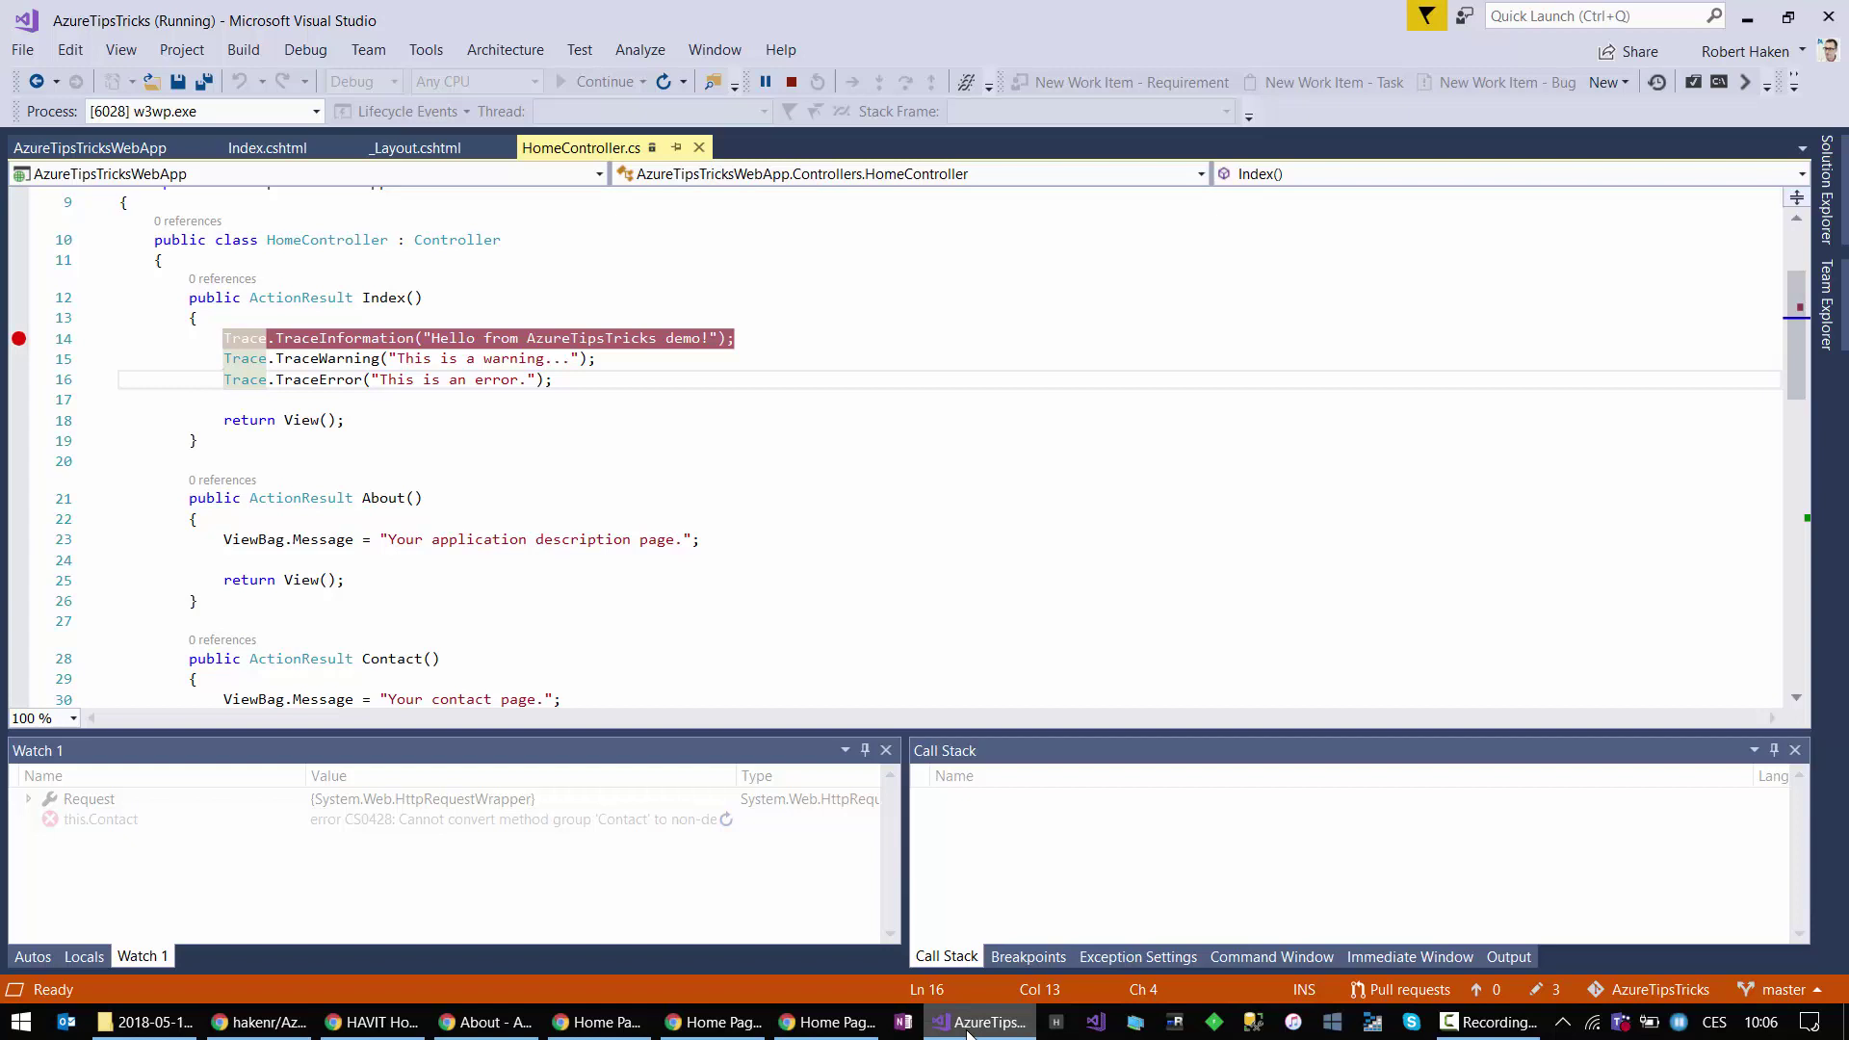
{"action": "left_click", "coordinate": [18, 339]}
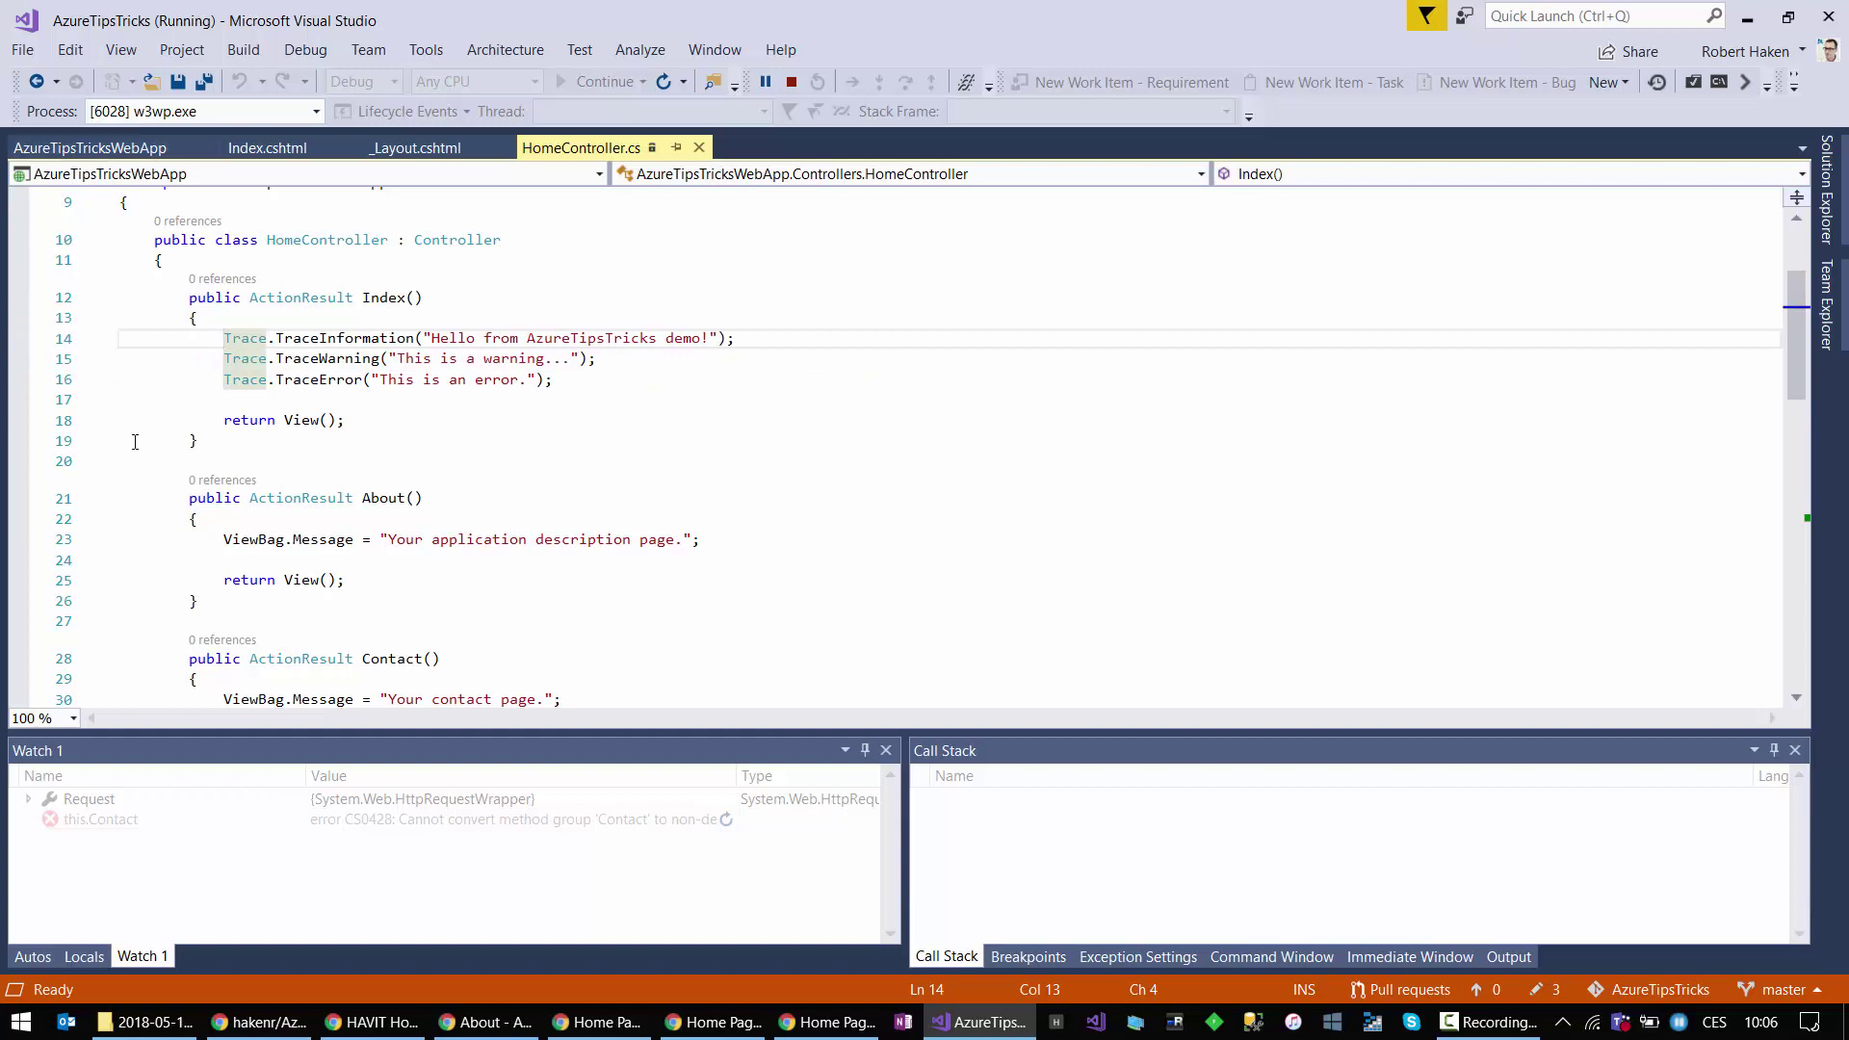
{"action": "left_click", "coordinate": [789, 85]}
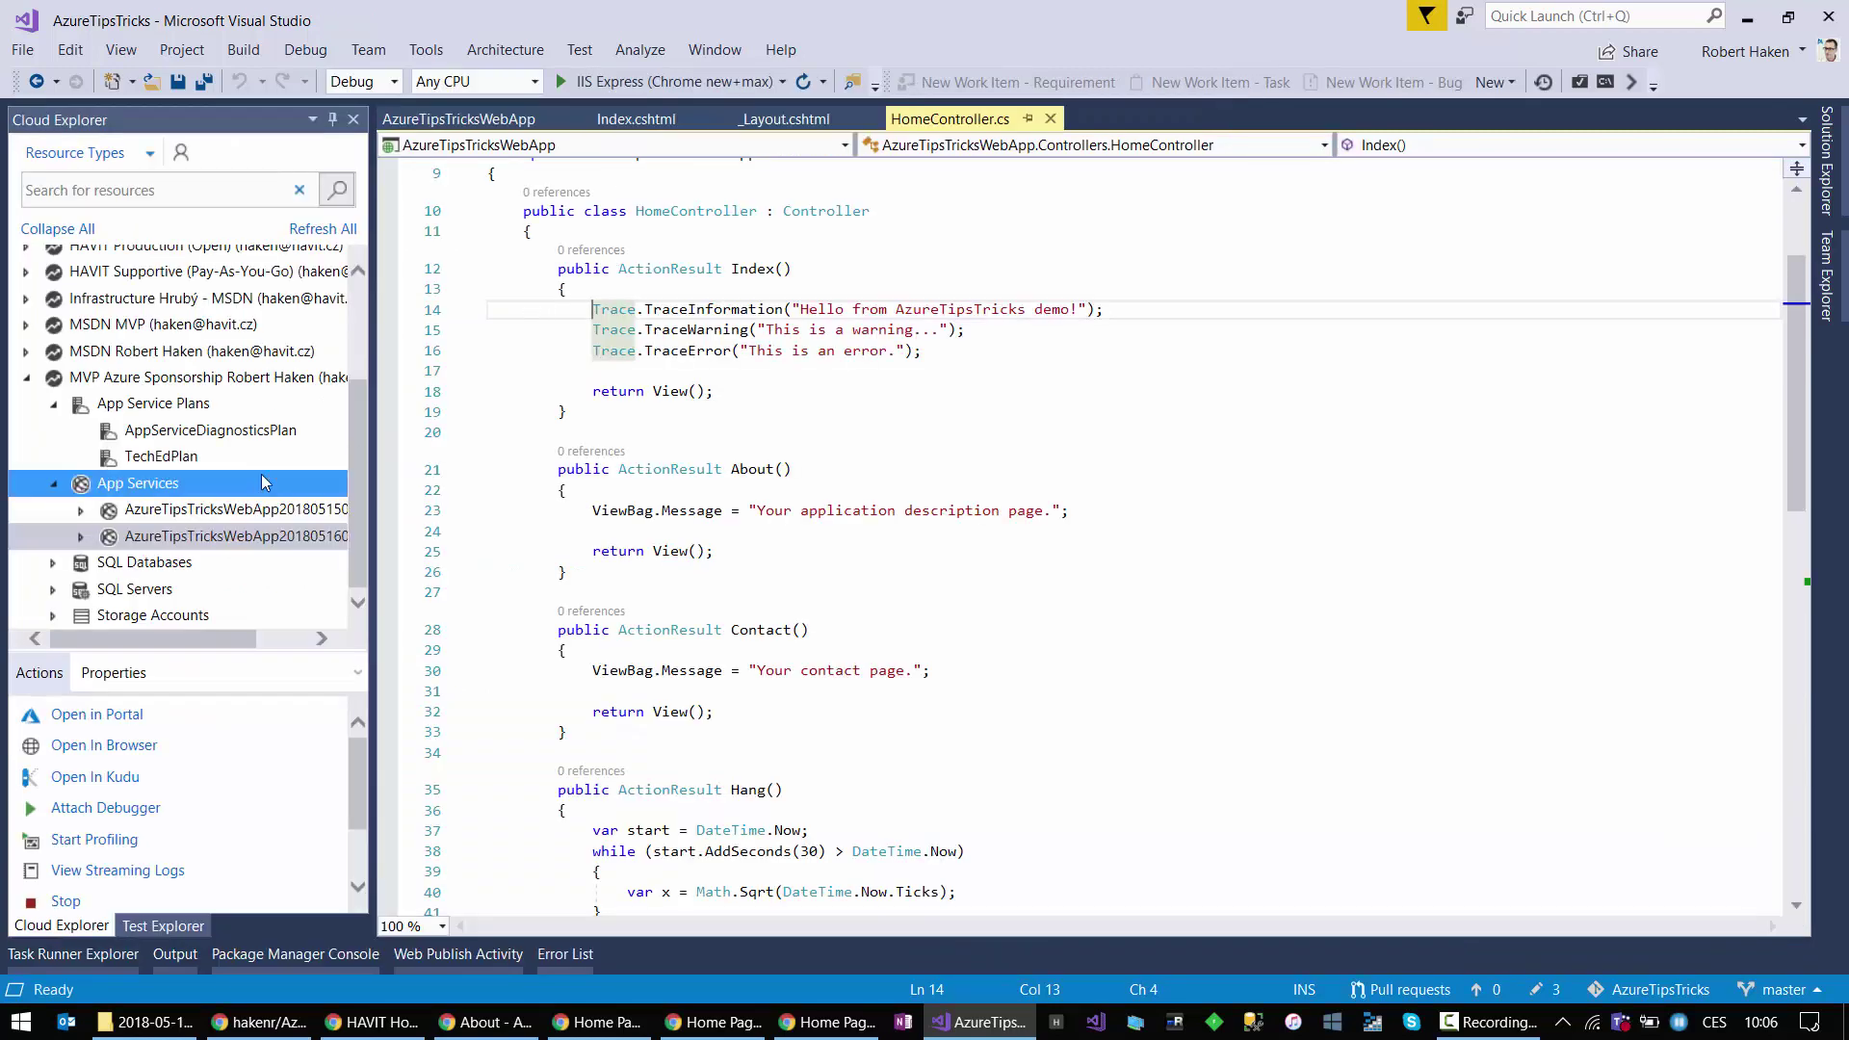
{"action": "right_click", "coordinate": [220, 537]}
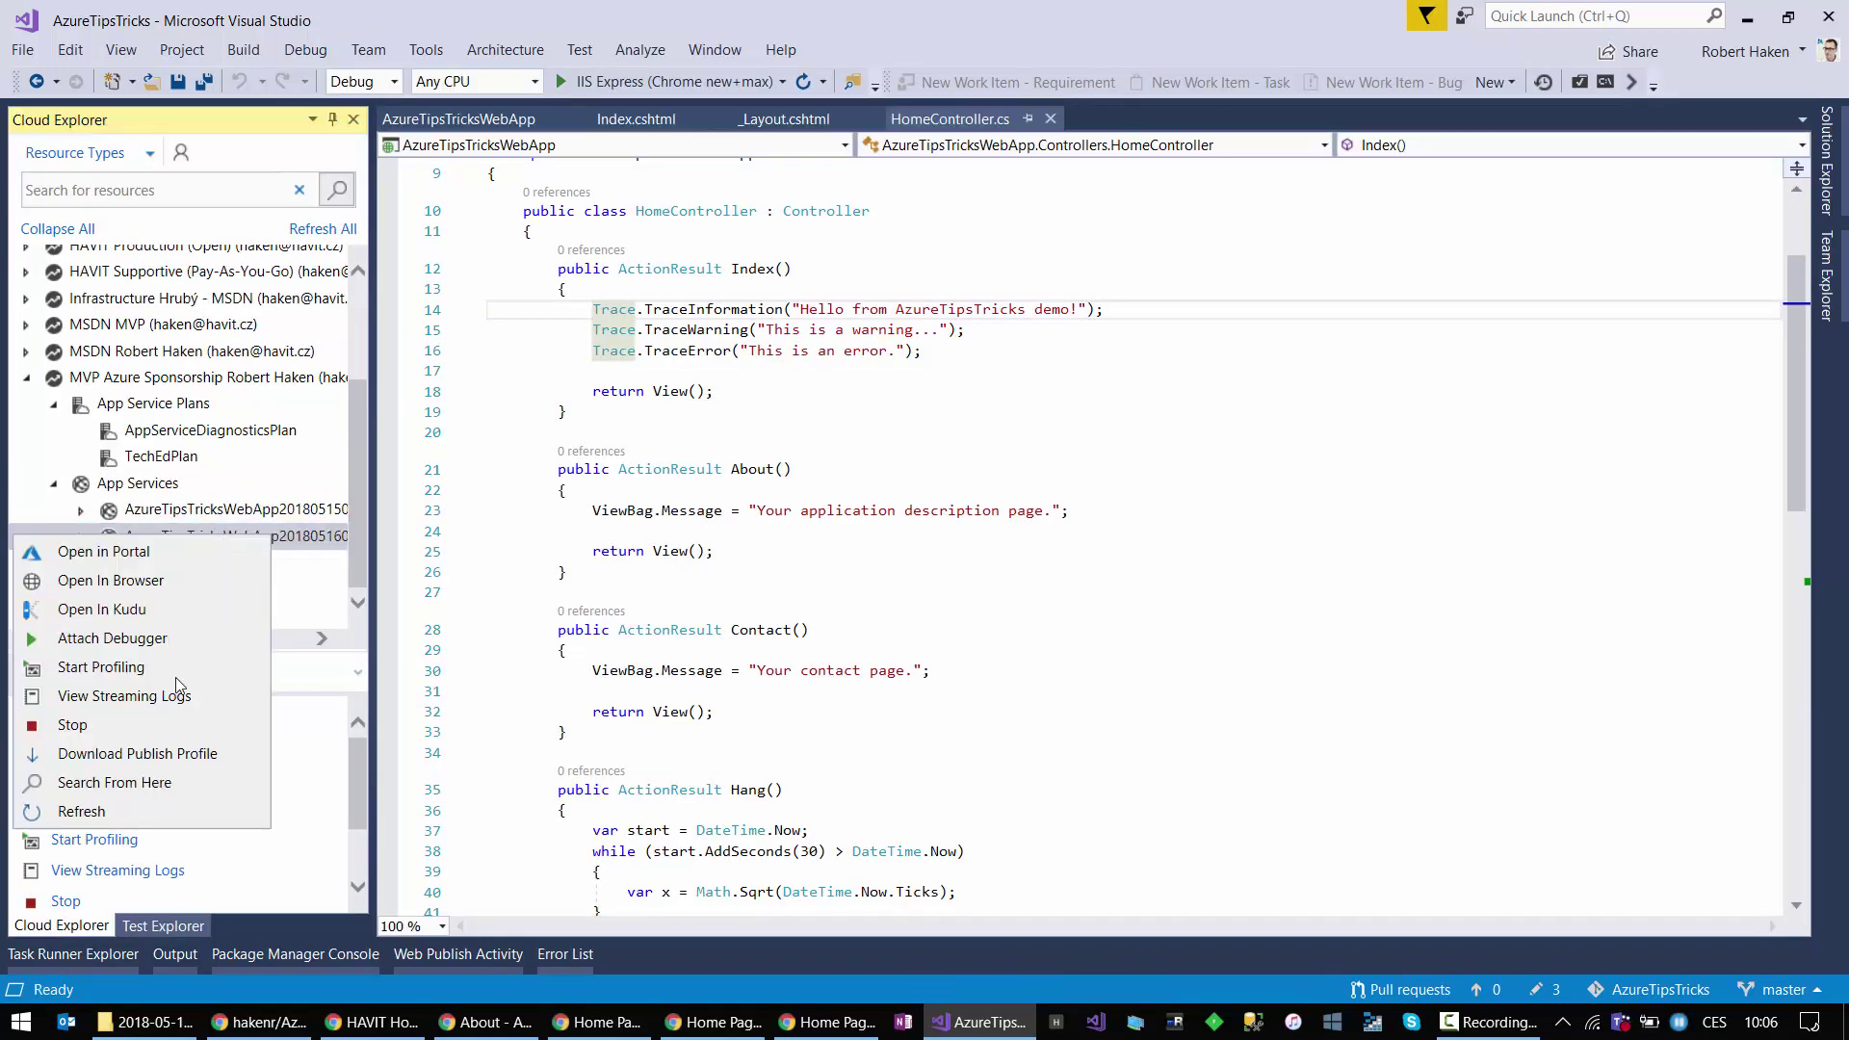
{"action": "left_click", "coordinate": [128, 667]}
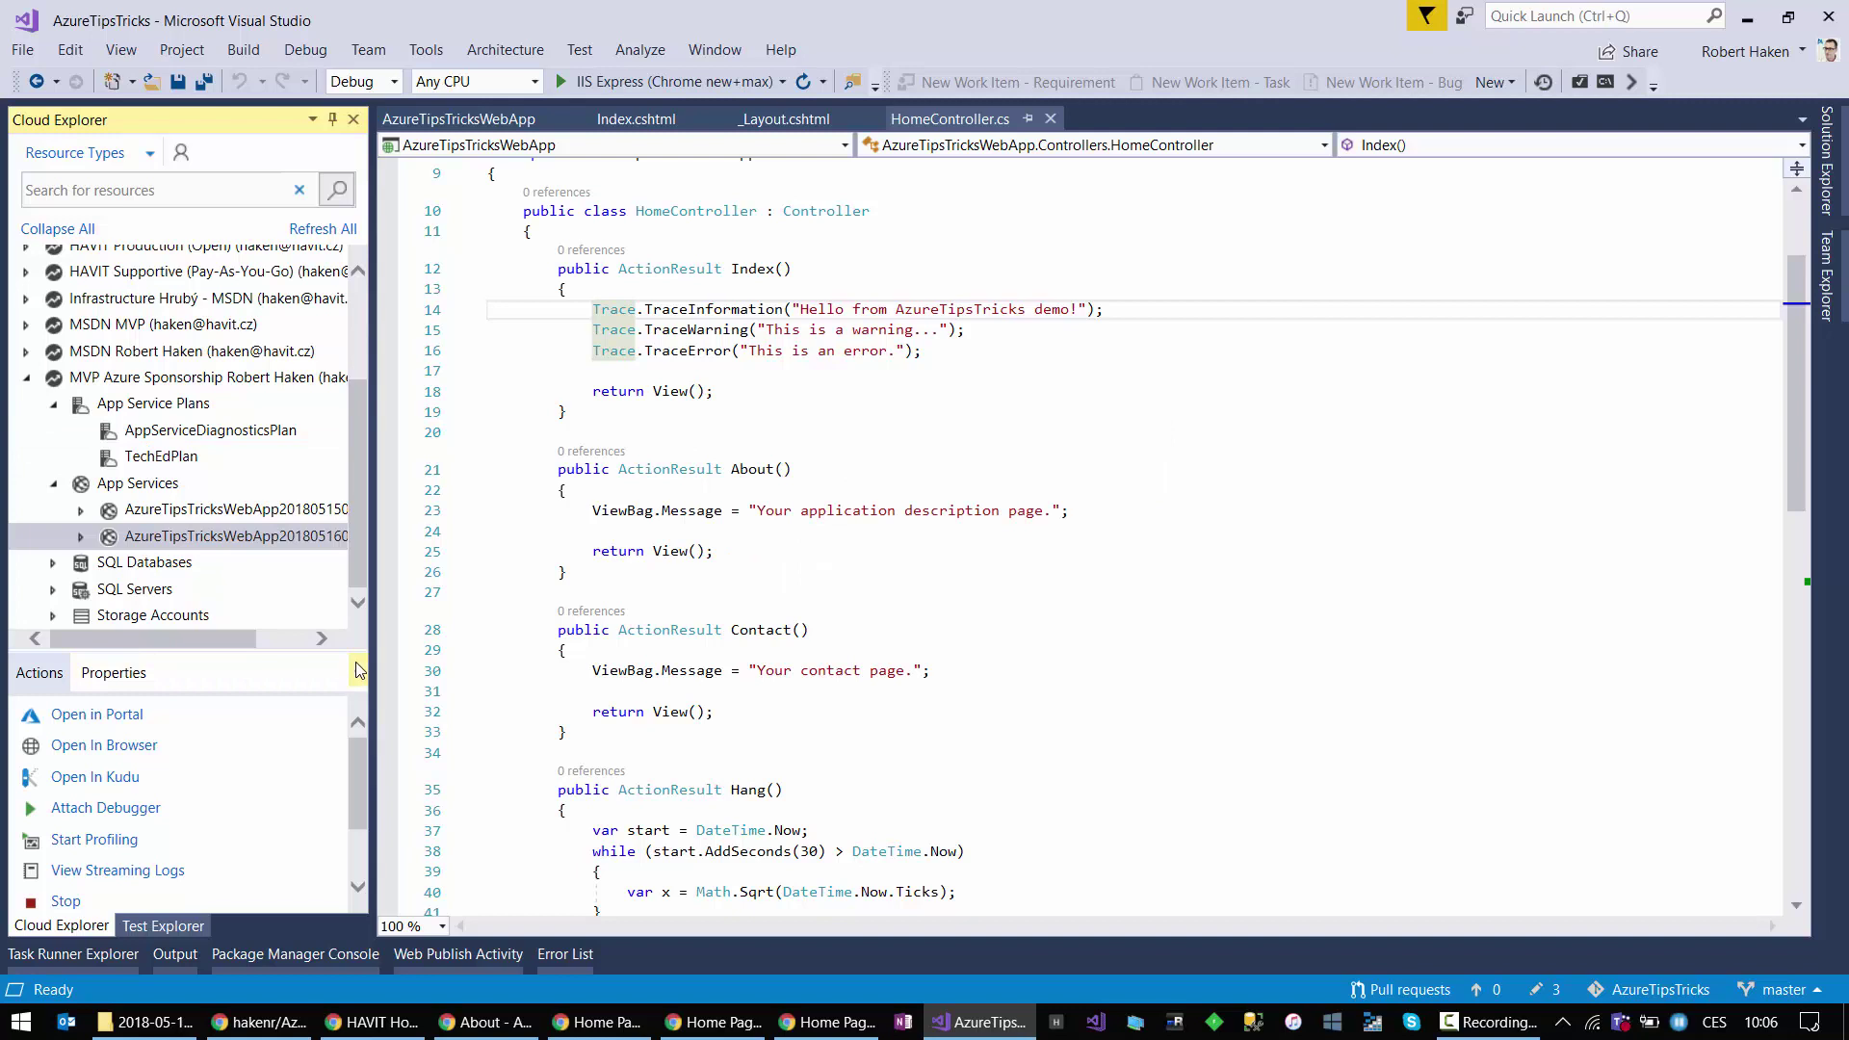
{"action": "left_click", "coordinate": [249, 466]}
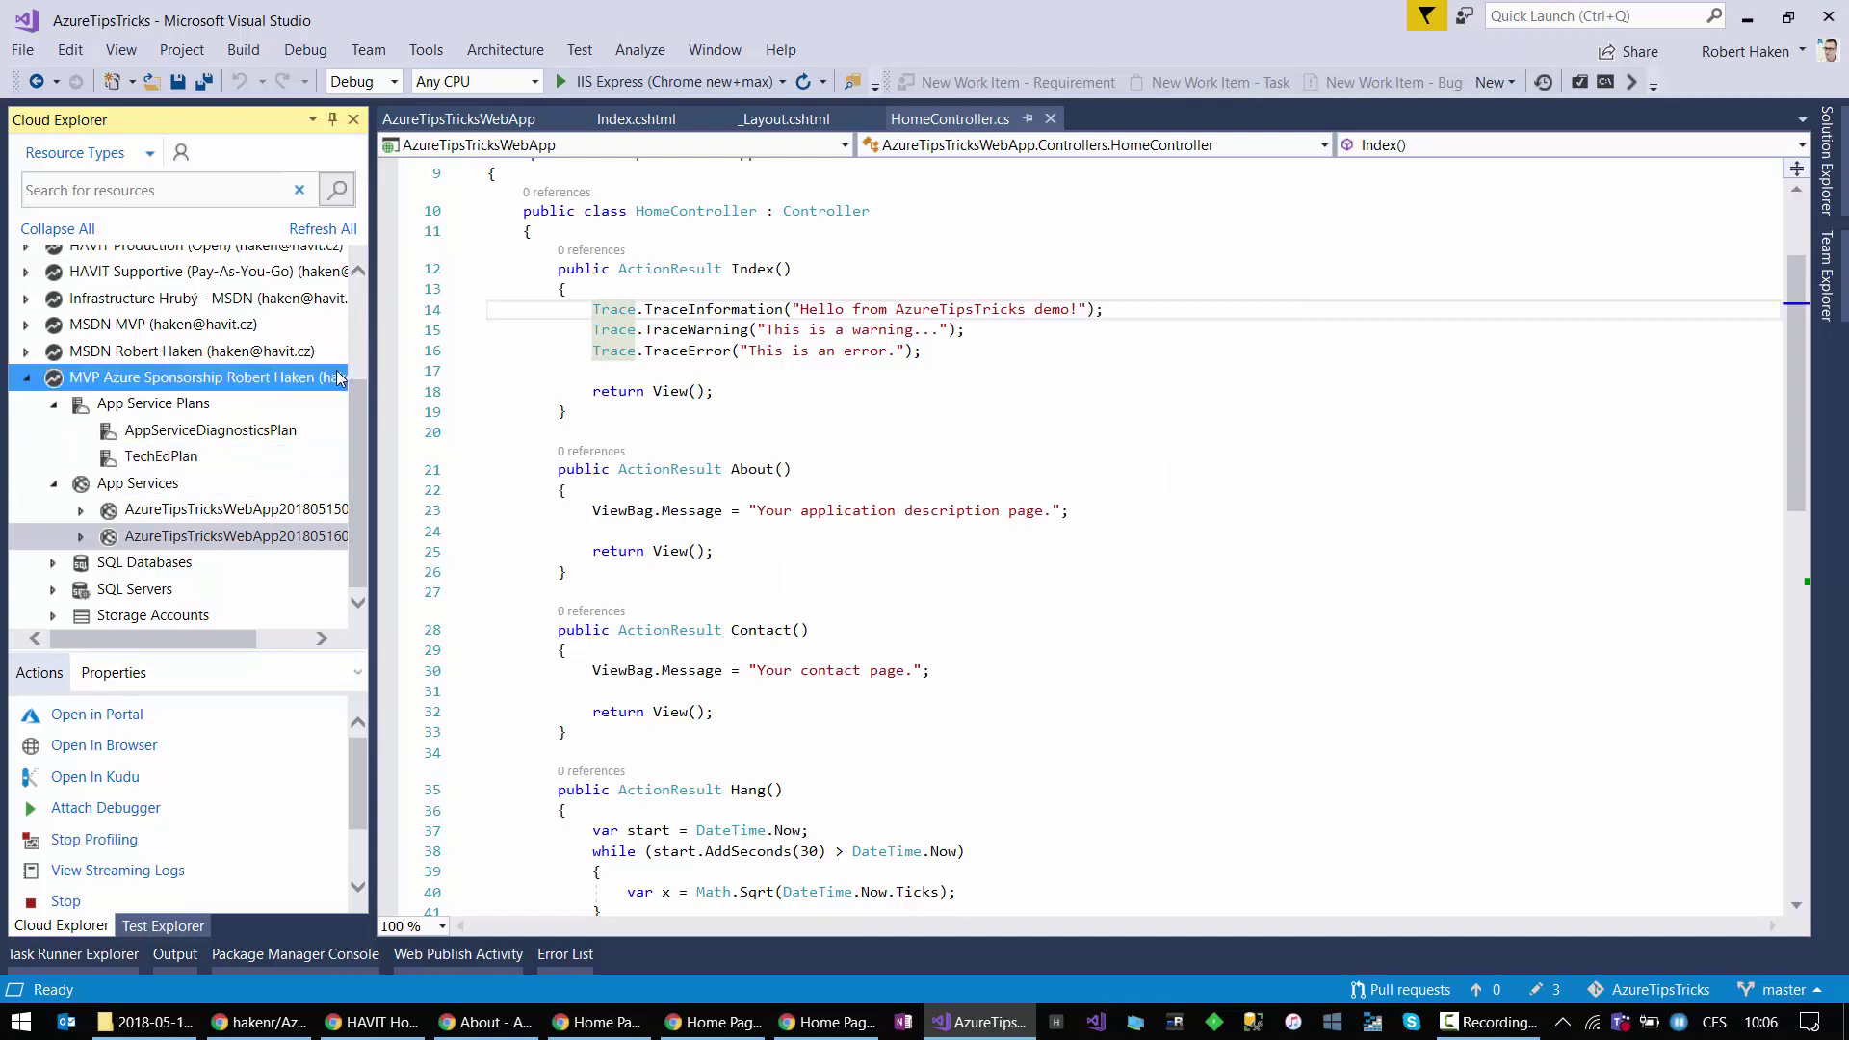
Step: Switch to Chrome and visit the Home and About pages of the published site to generate requests for the profiler
{"action": "left_click", "coordinate": [814, 1019]}
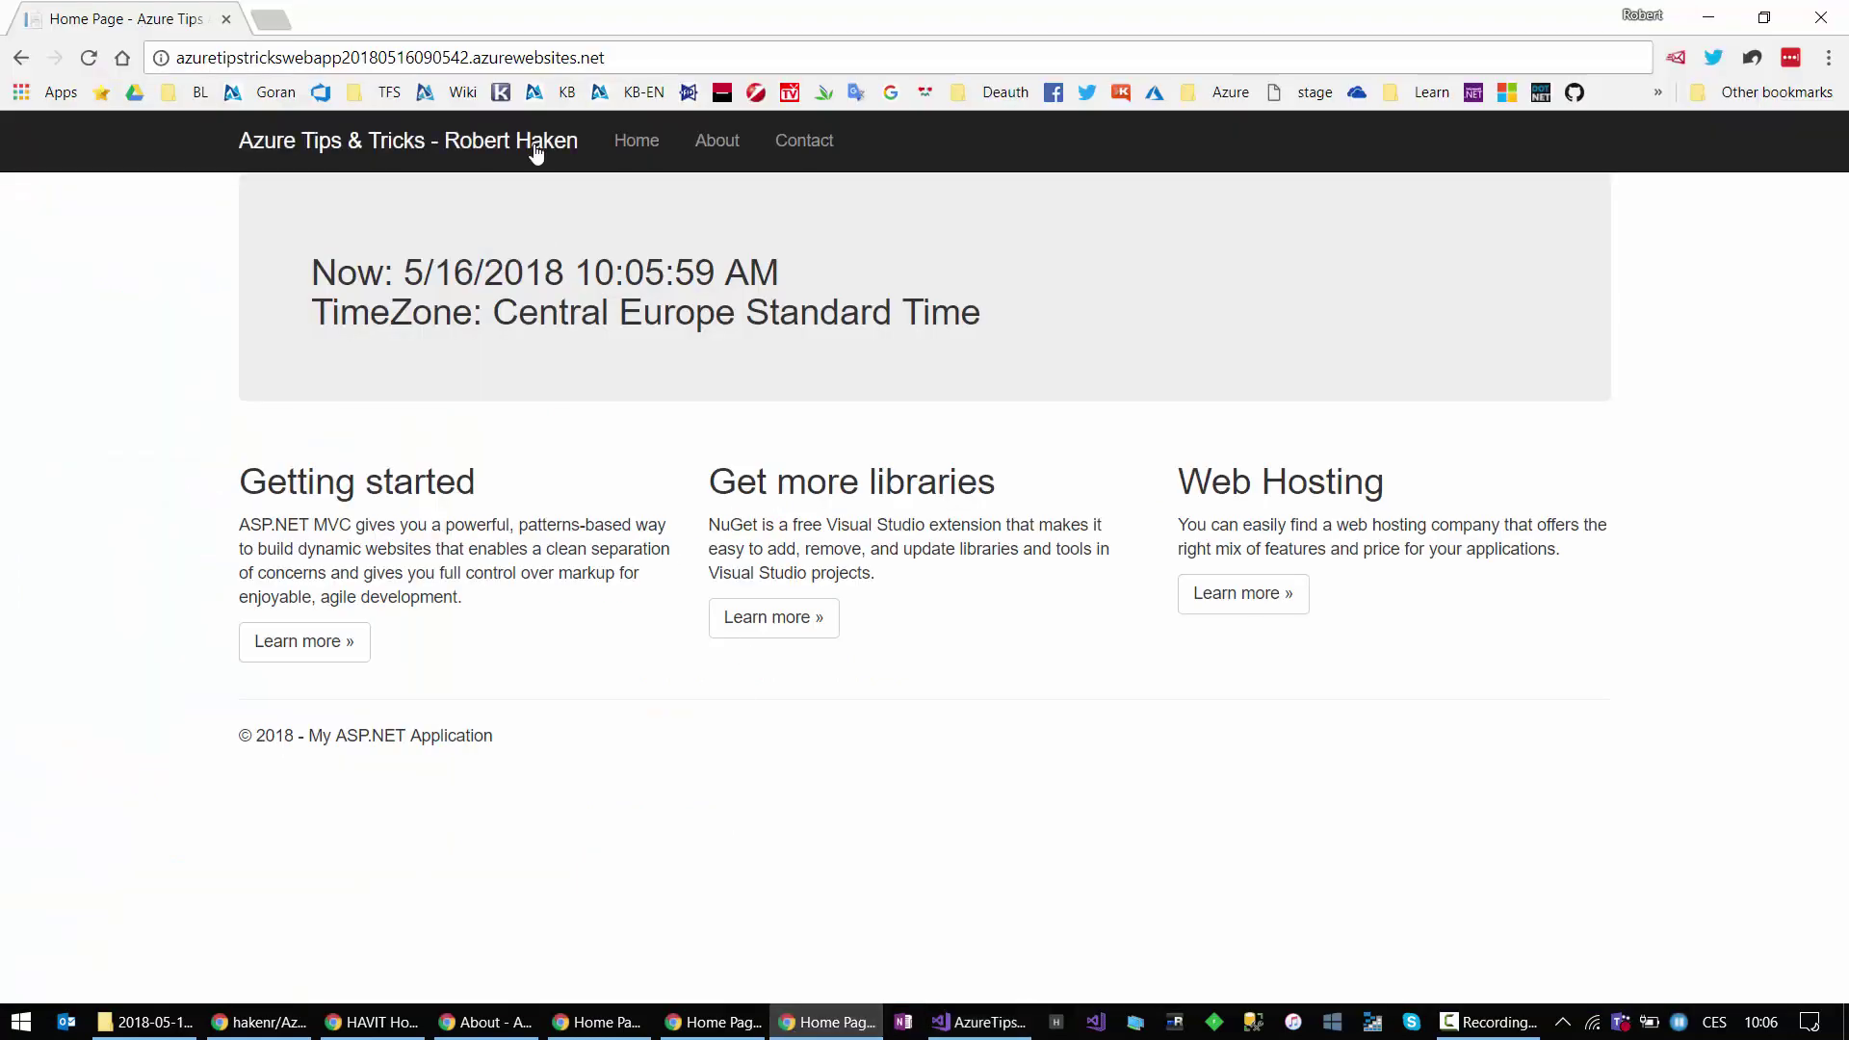
{"action": "left_click", "coordinate": [650, 144]}
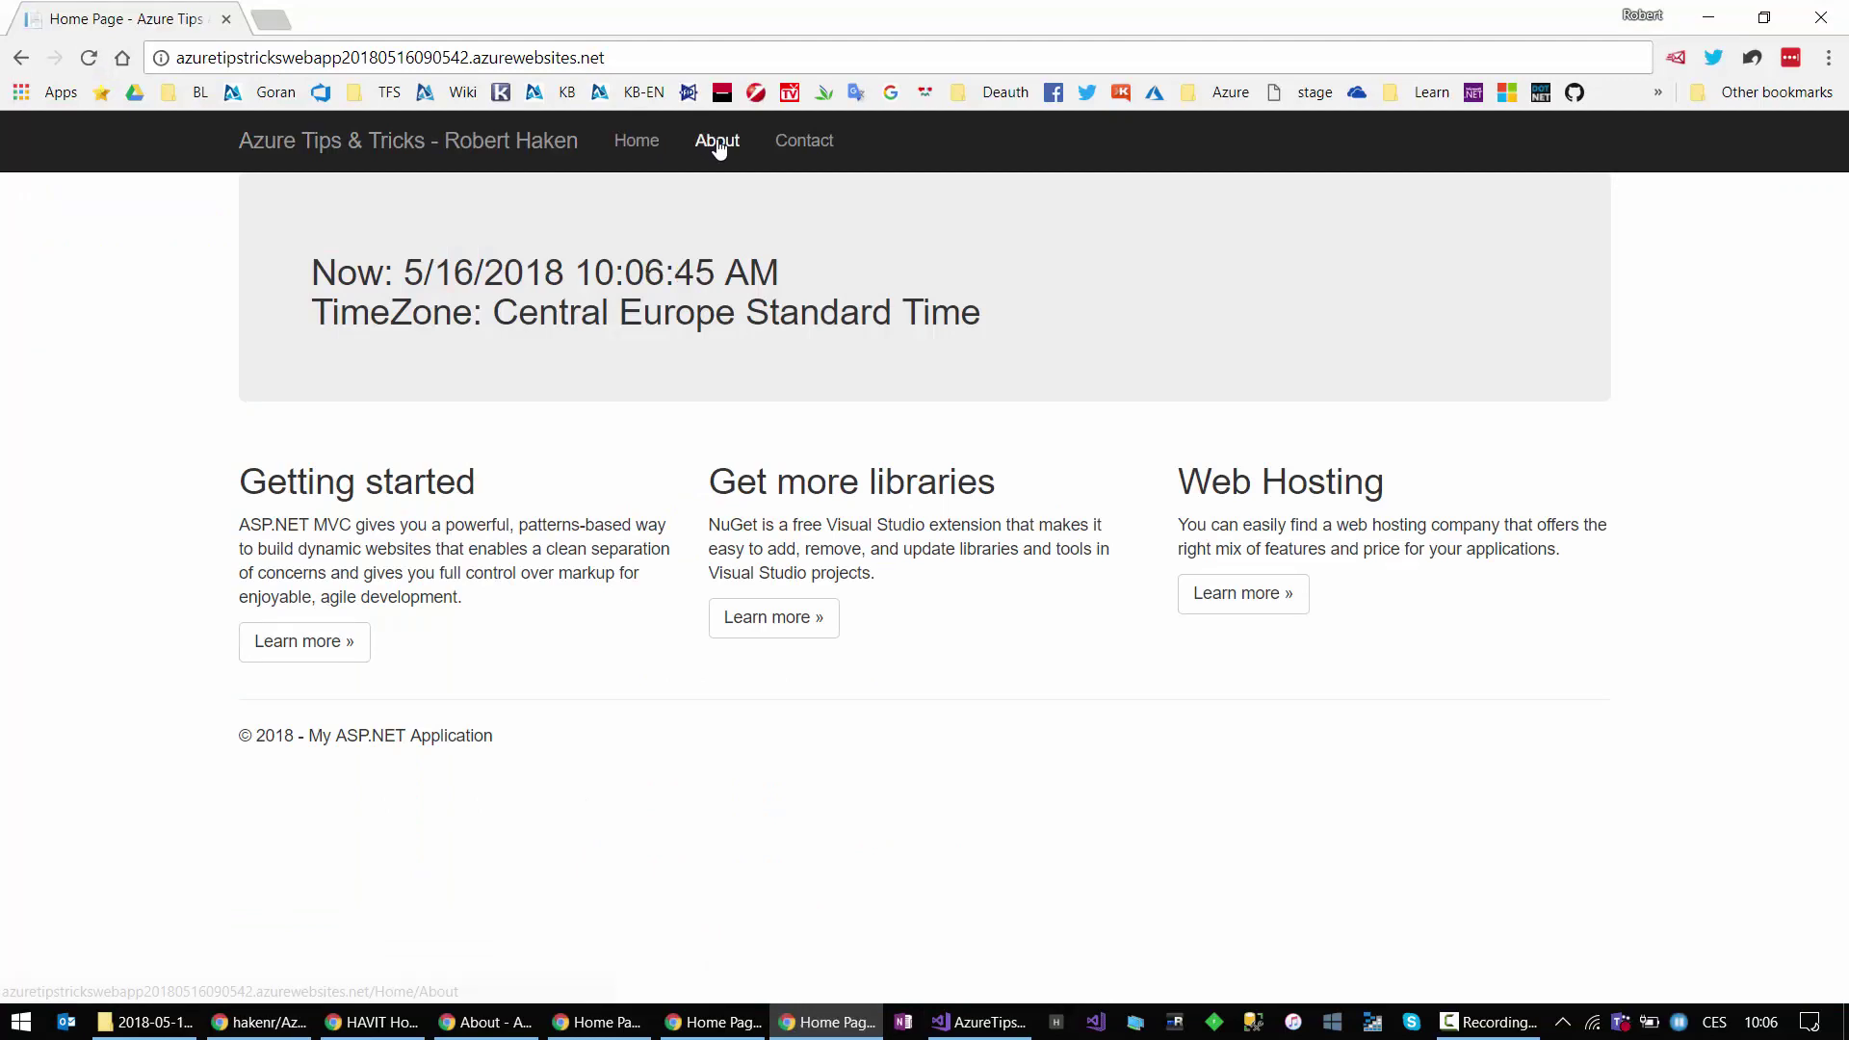
{"action": "left_click", "coordinate": [717, 142]}
{"action": "left_click", "coordinate": [480, 156]}
{"action": "left_click", "coordinate": [630, 144]}
Step: Append /home/hang to the site's address and load the hanging page
{"action": "left_click", "coordinate": [616, 56]}
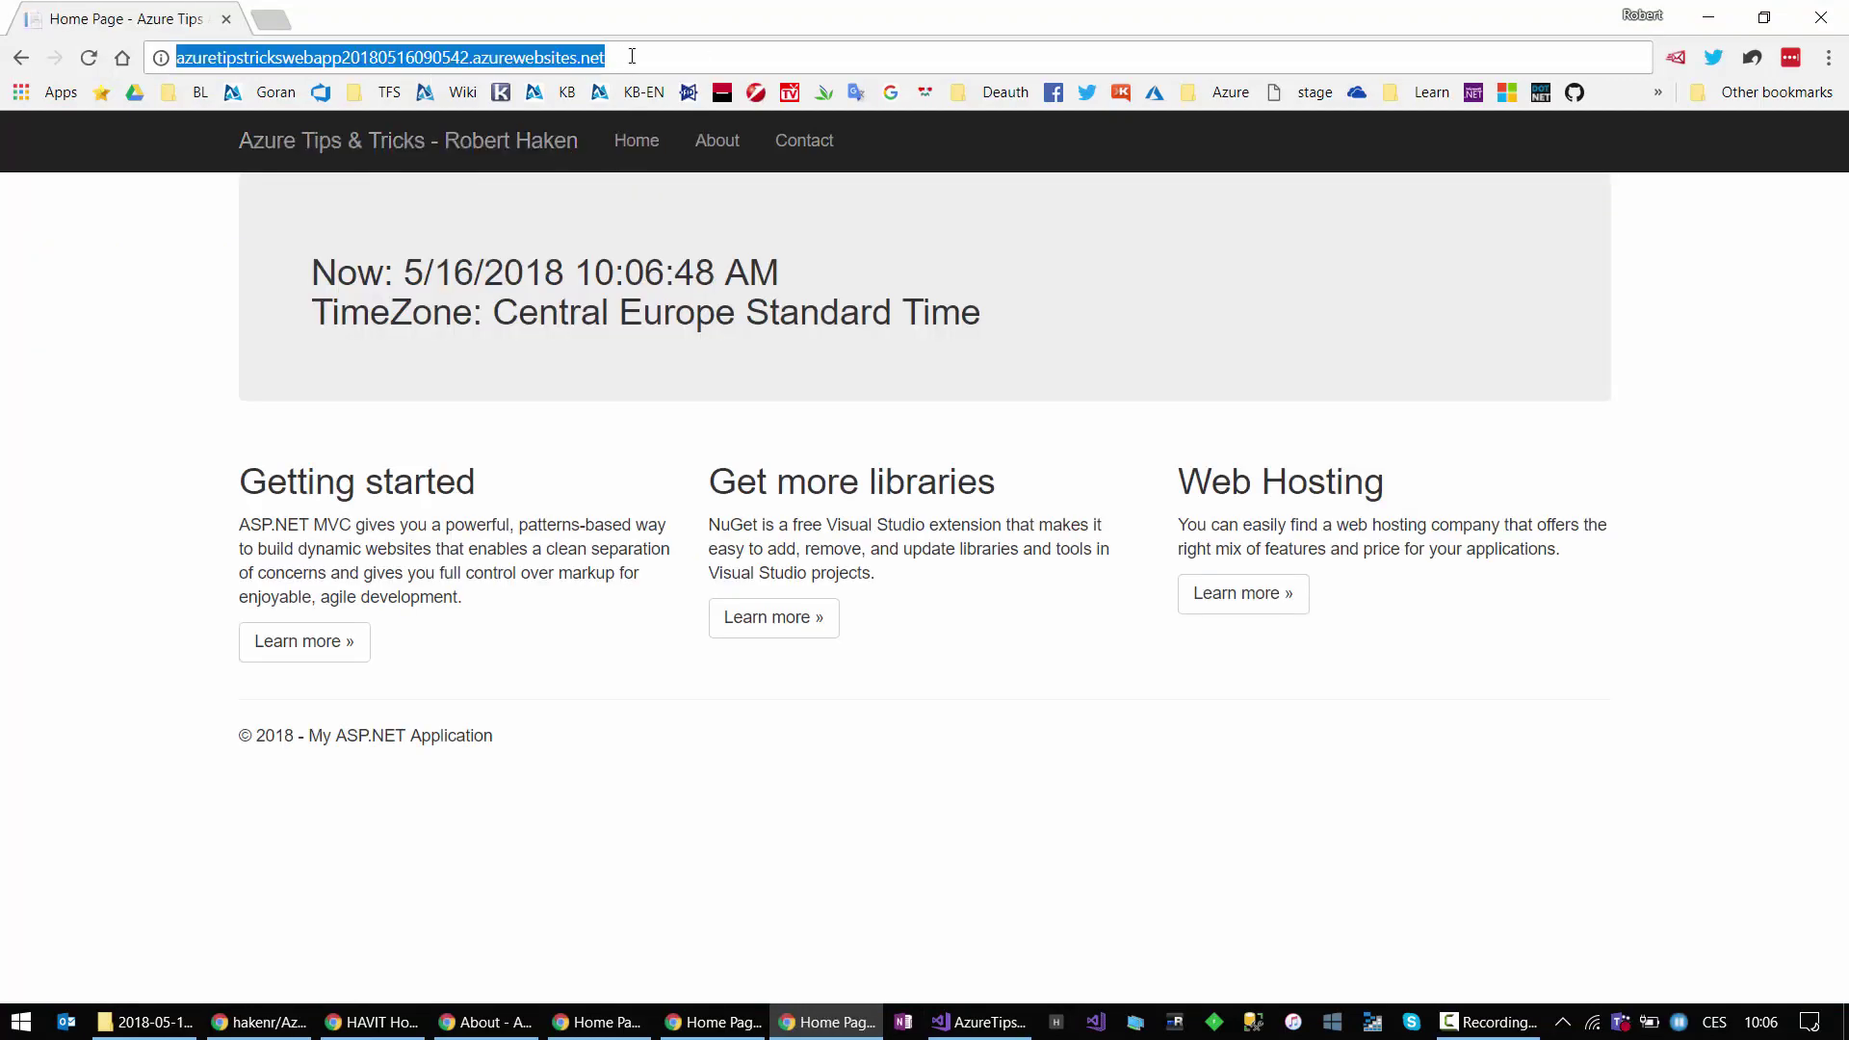
{"action": "left_click", "coordinate": [631, 57]}
{"action": "type", "text": "/"}
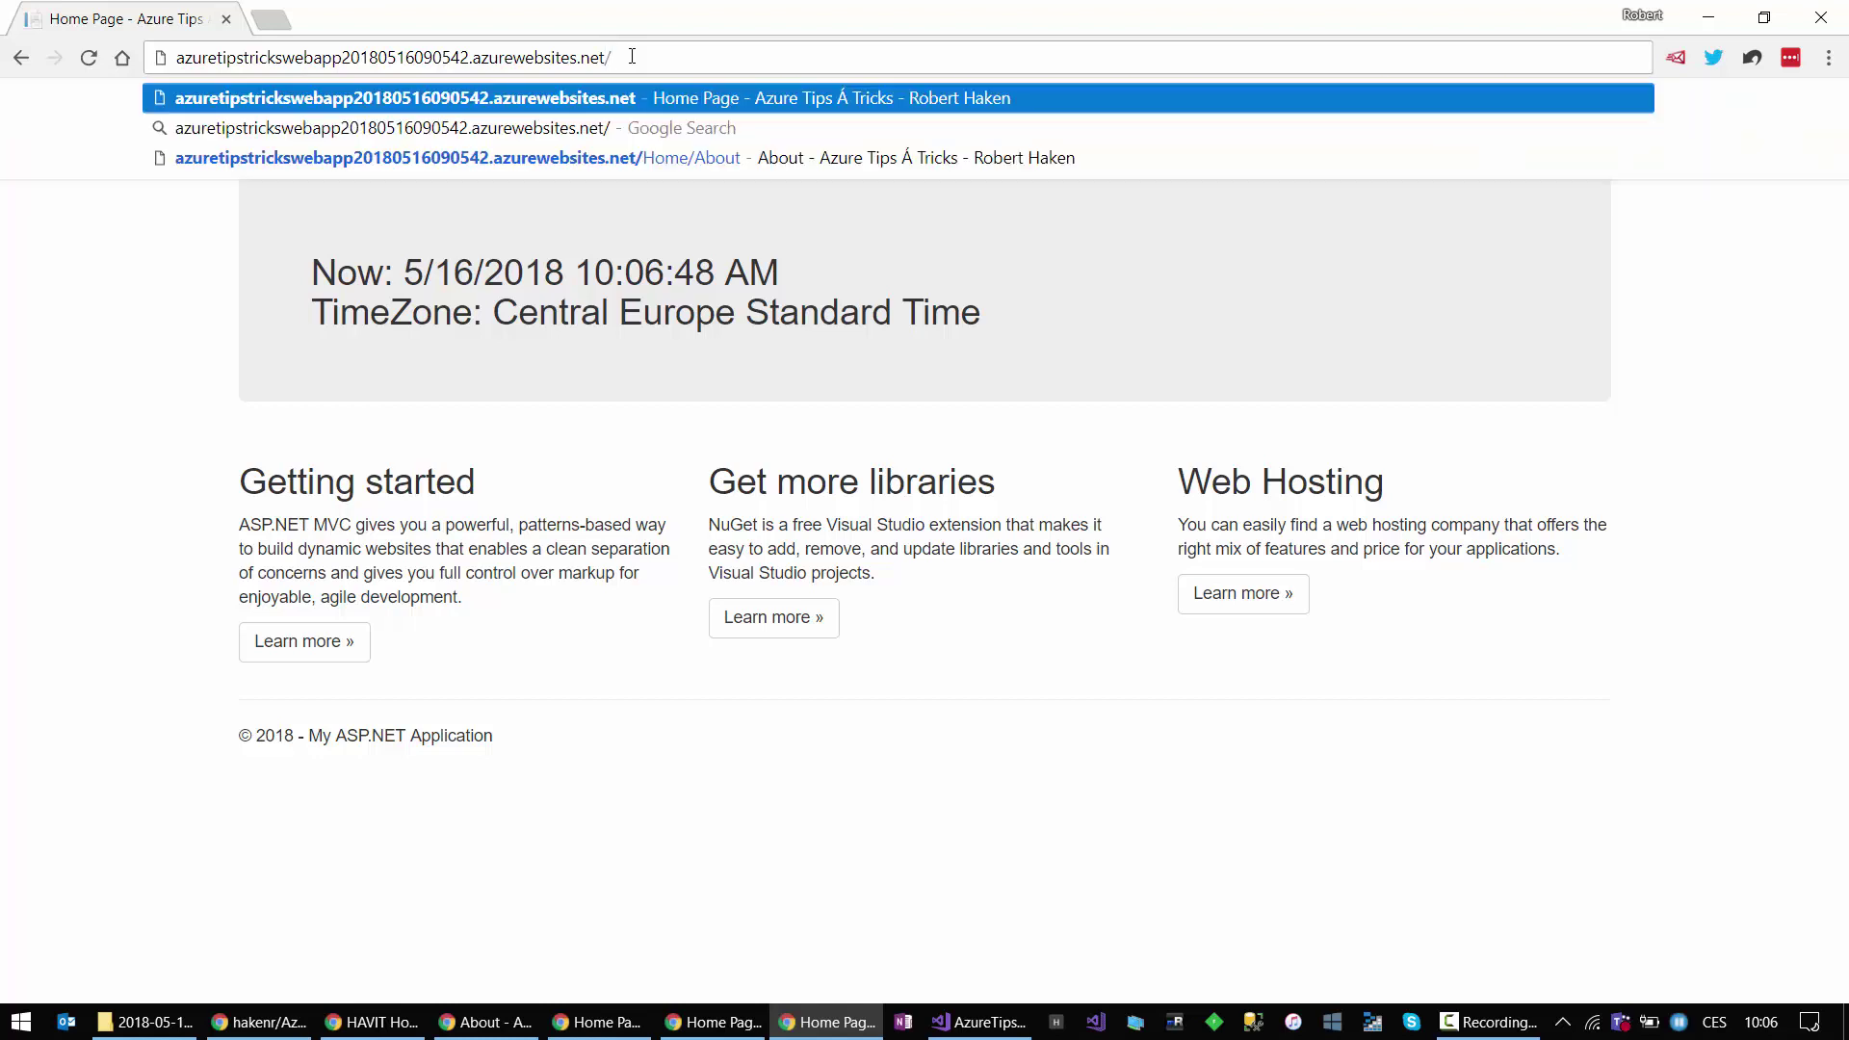
{"action": "type", "text": "home/"}
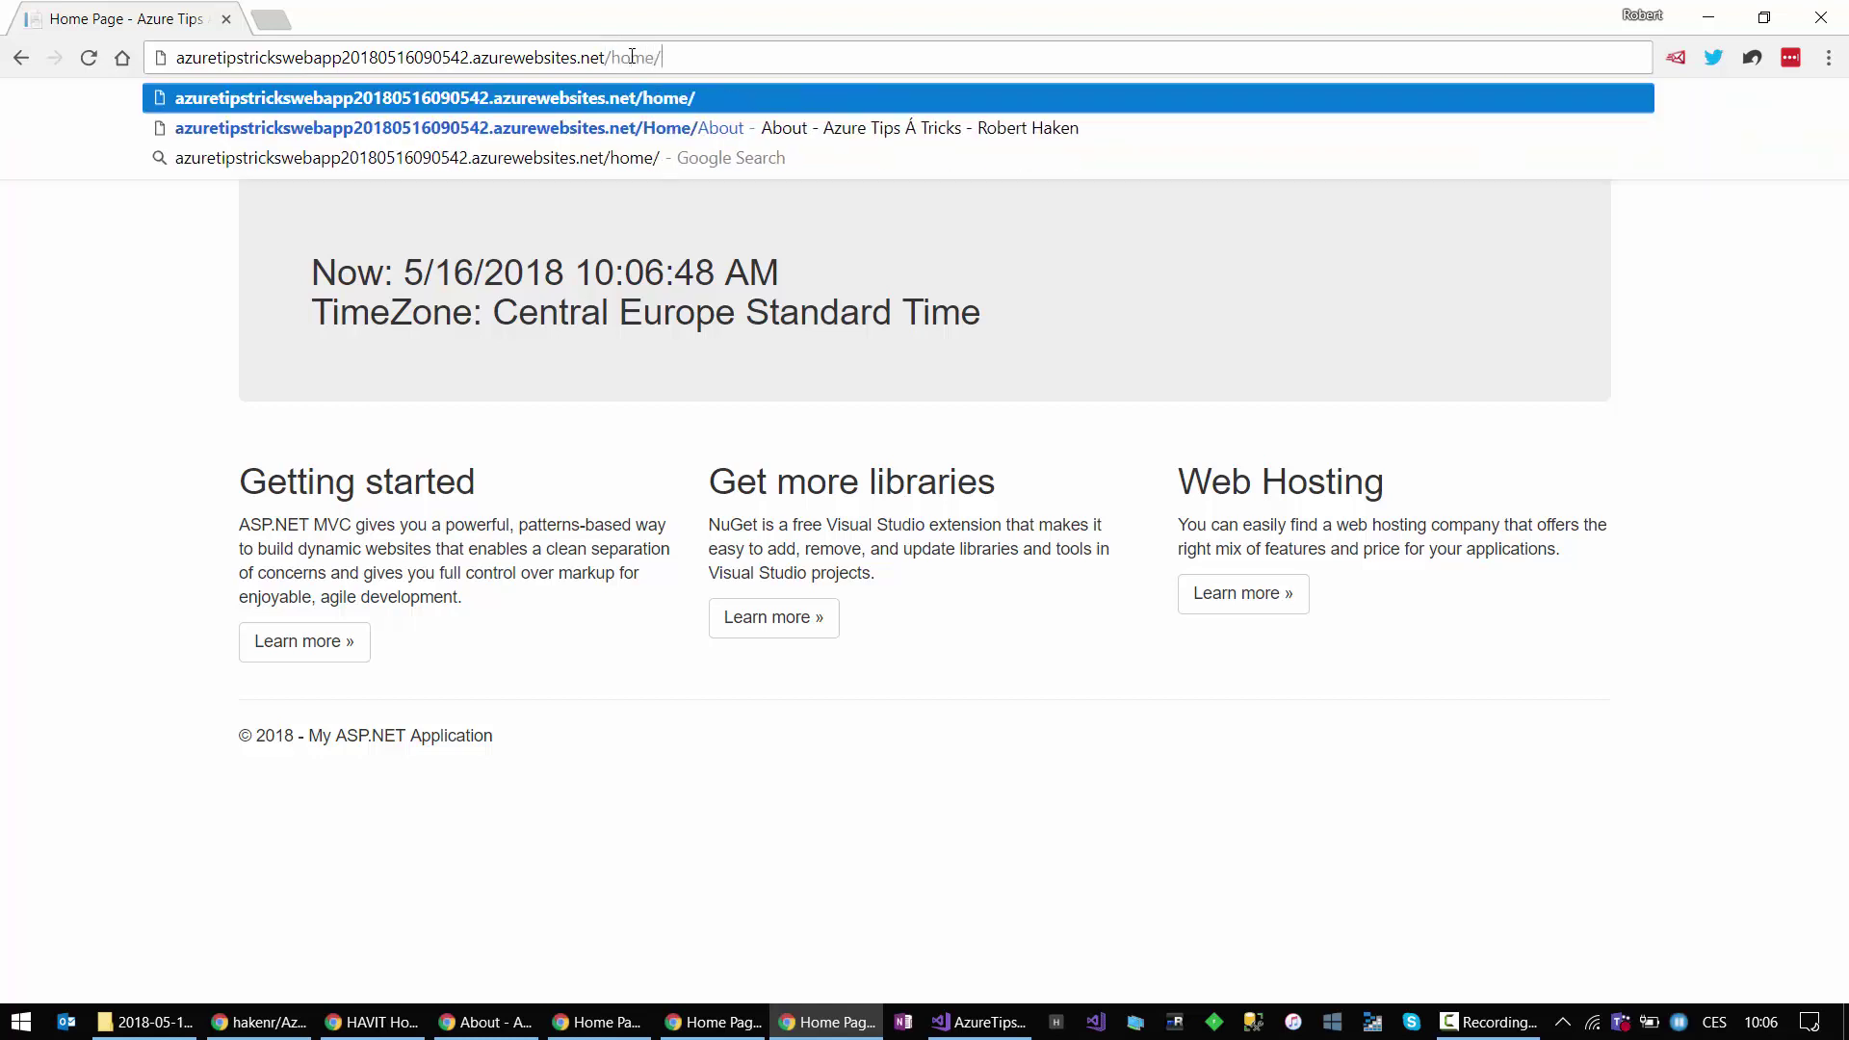
{"action": "type", "text": "hang"}
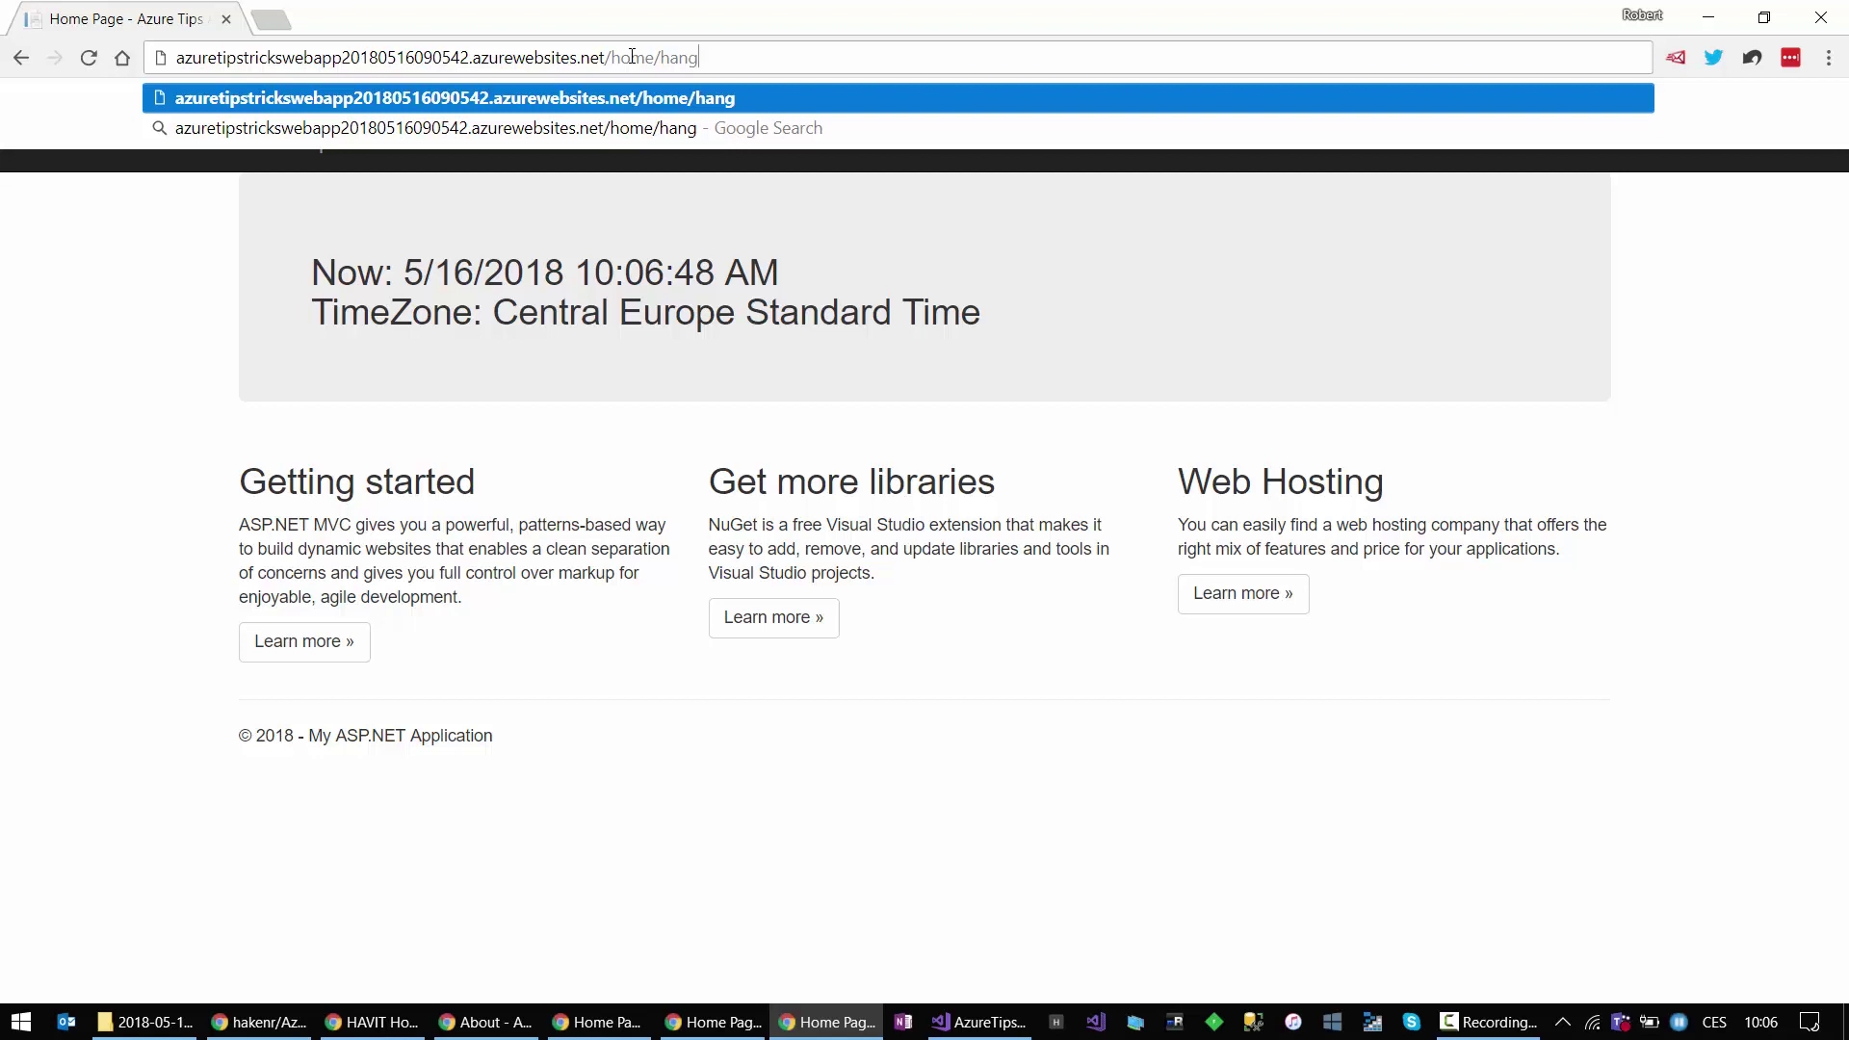
{"action": "key", "text": "Return"}
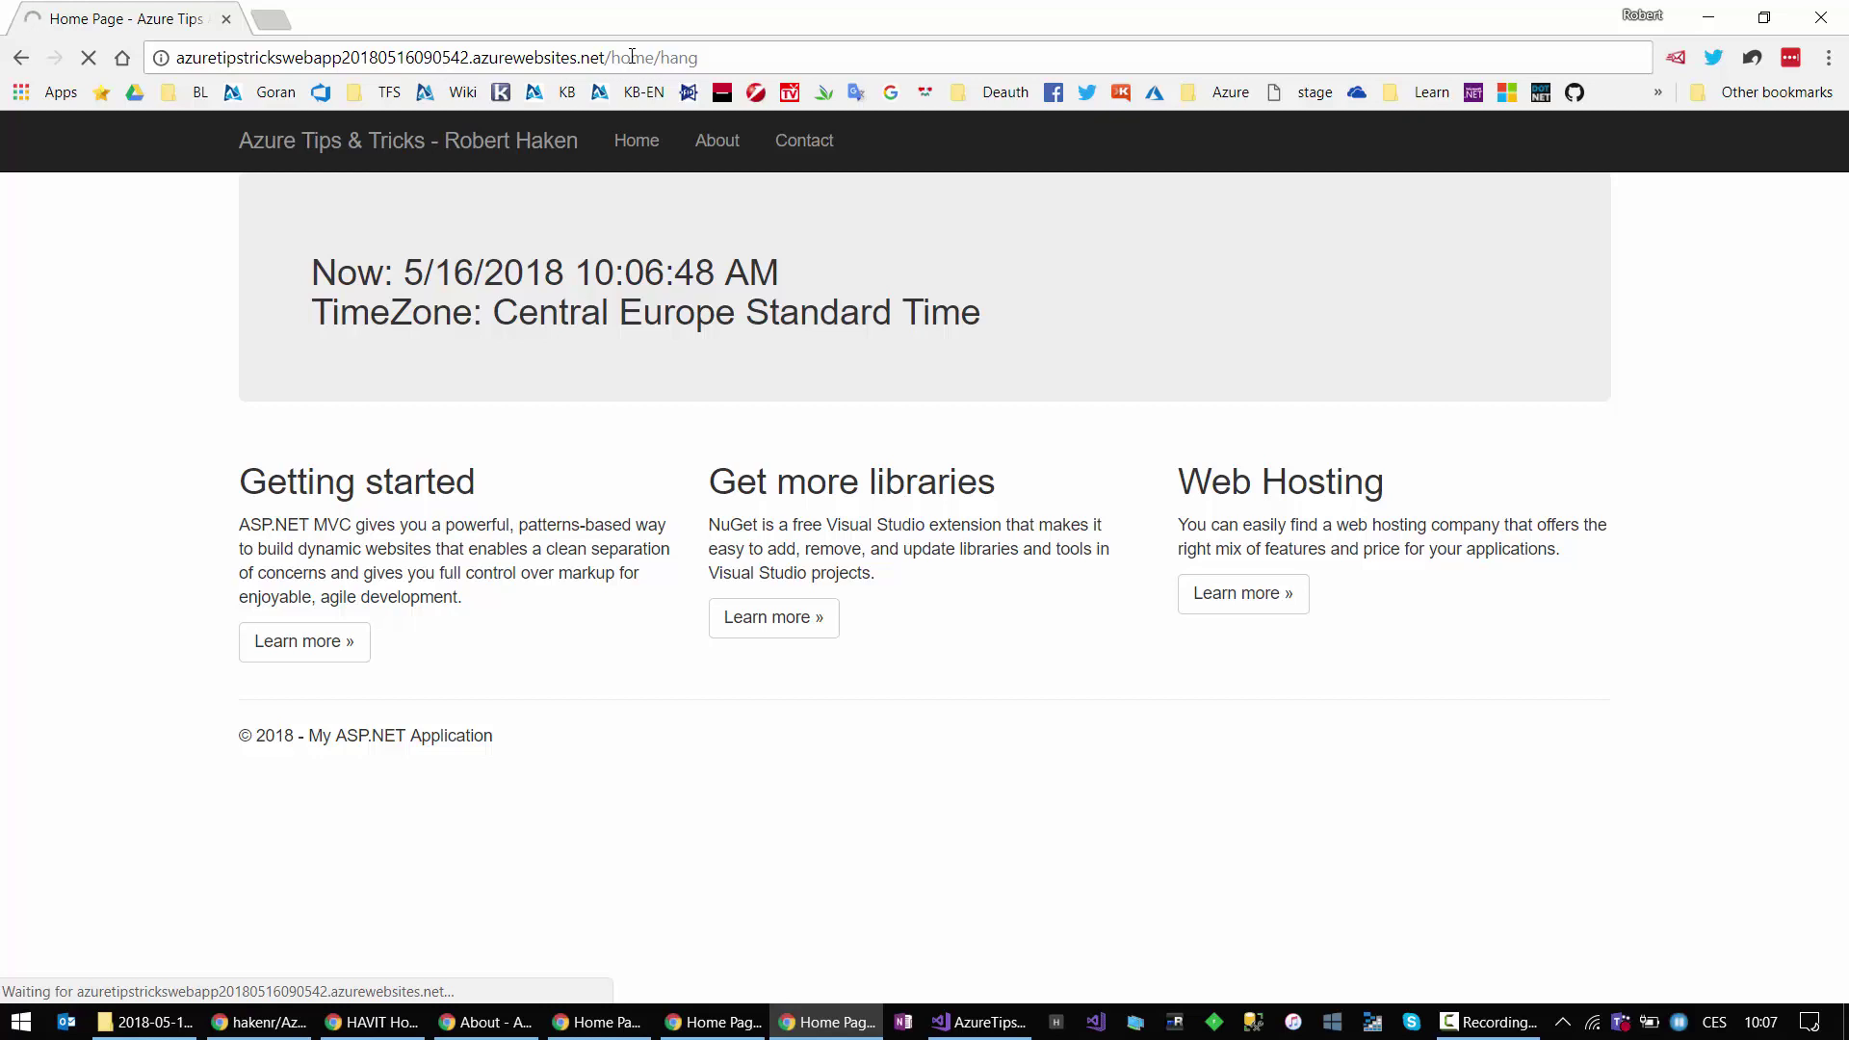
Step: Switch to Visual Studio and stop profiling the app service
{"action": "left_click", "coordinate": [979, 1022]}
{"action": "left_click", "coordinate": [160, 510]}
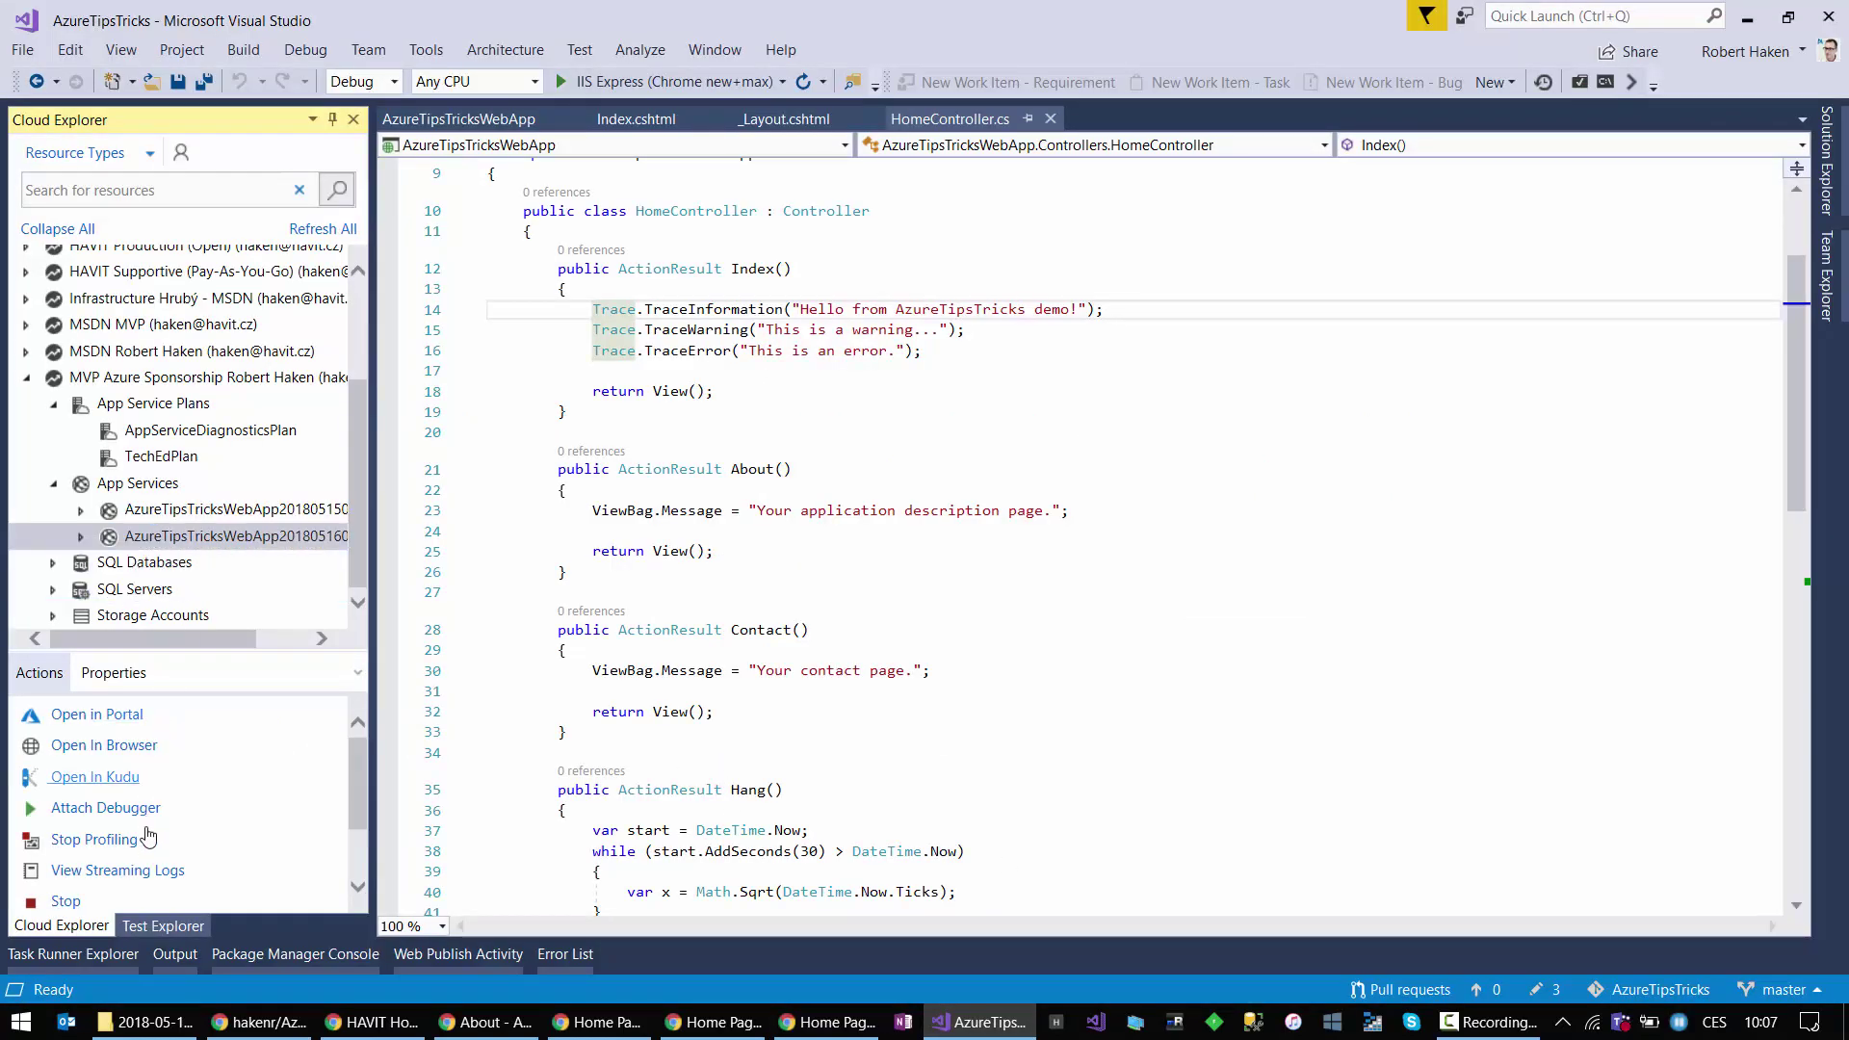
{"action": "left_click", "coordinate": [95, 842]}
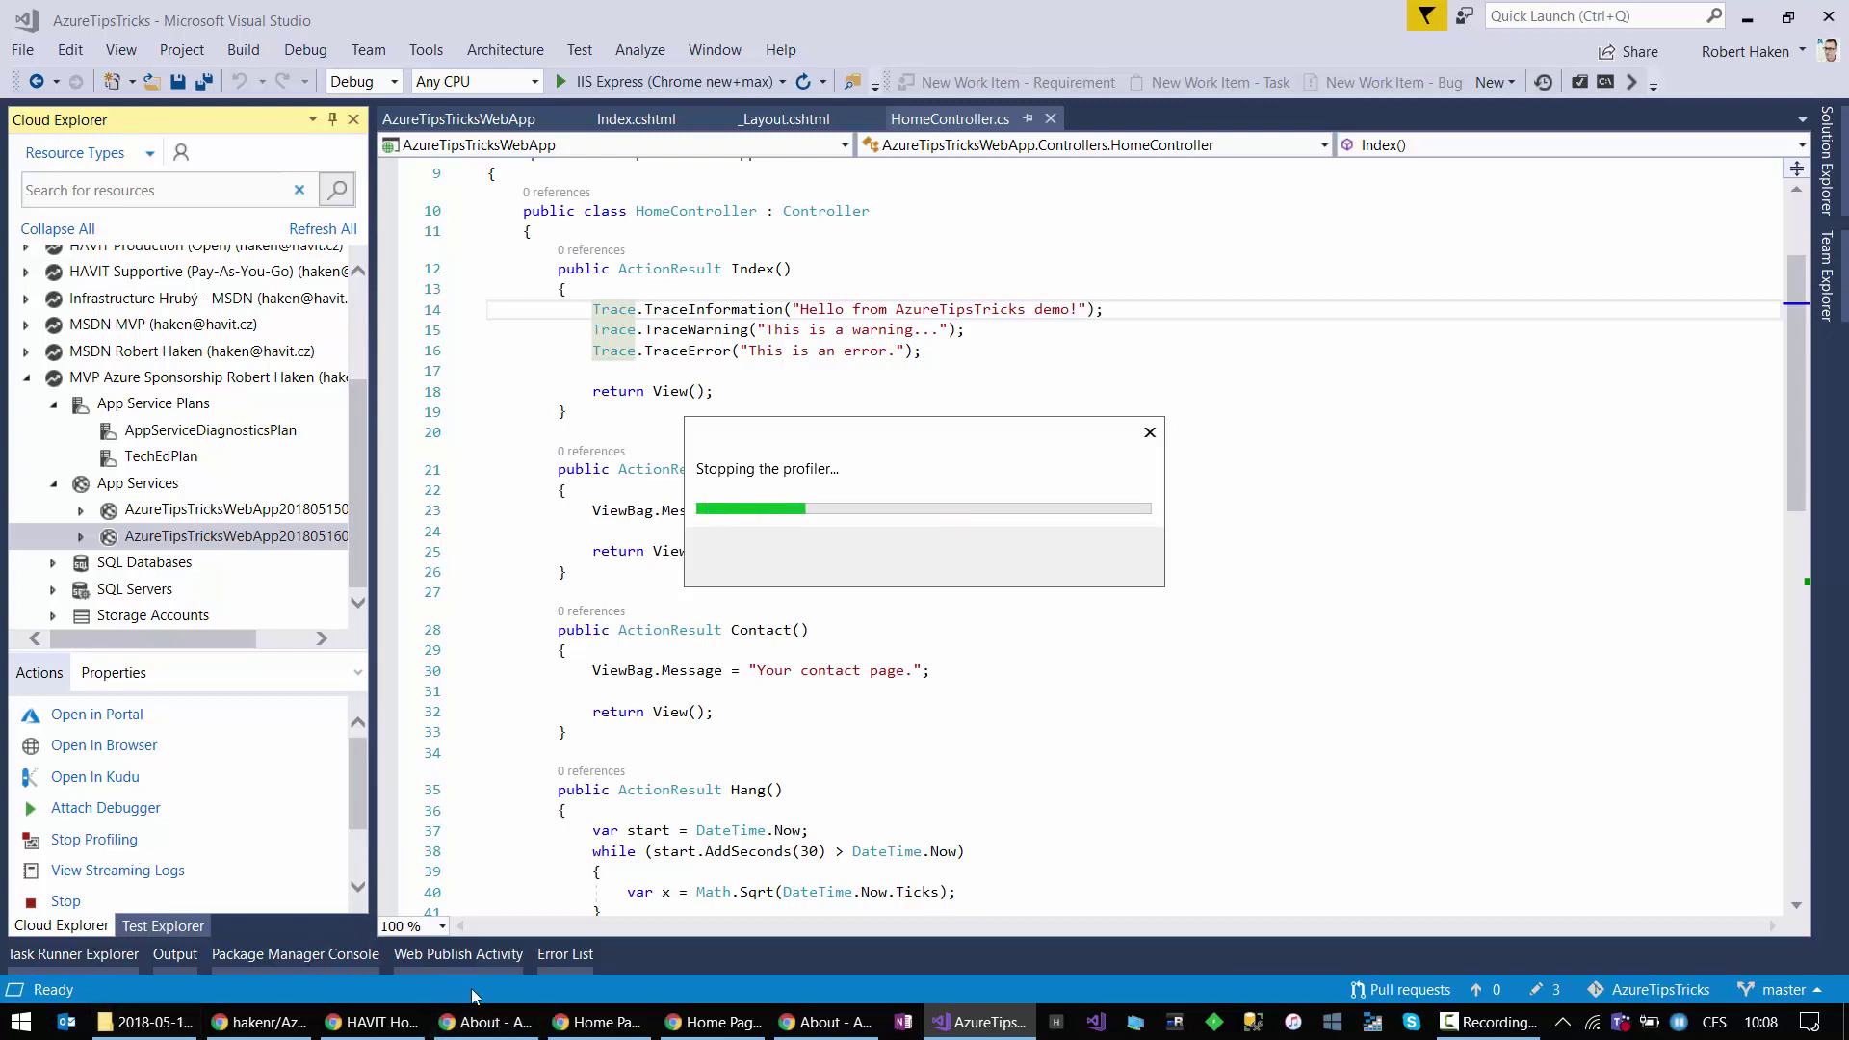
Step: Switch to the Kudu diagnostic console in Chrome and reopen the LogFiles folder so the console works in D:\home\LogFiles
{"action": "mouse_move", "coordinate": [438, 1028]}
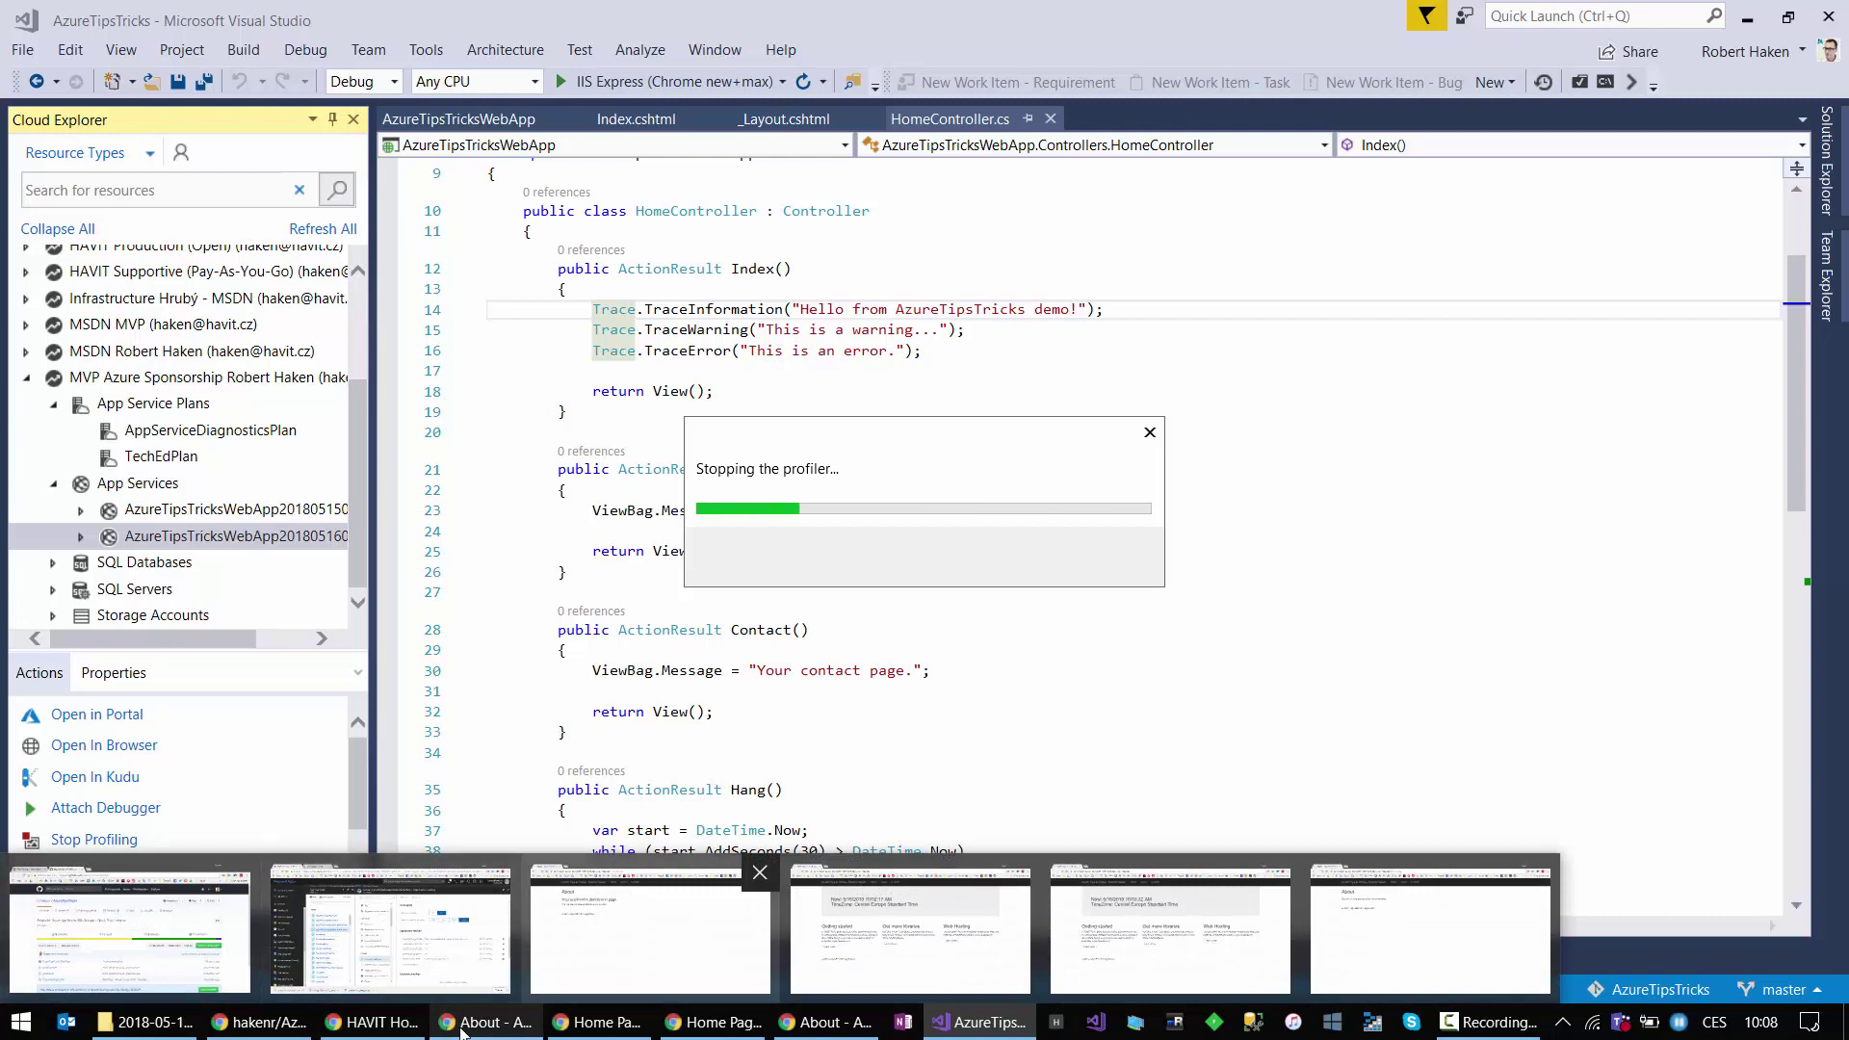
{"action": "left_click", "coordinate": [462, 1029]}
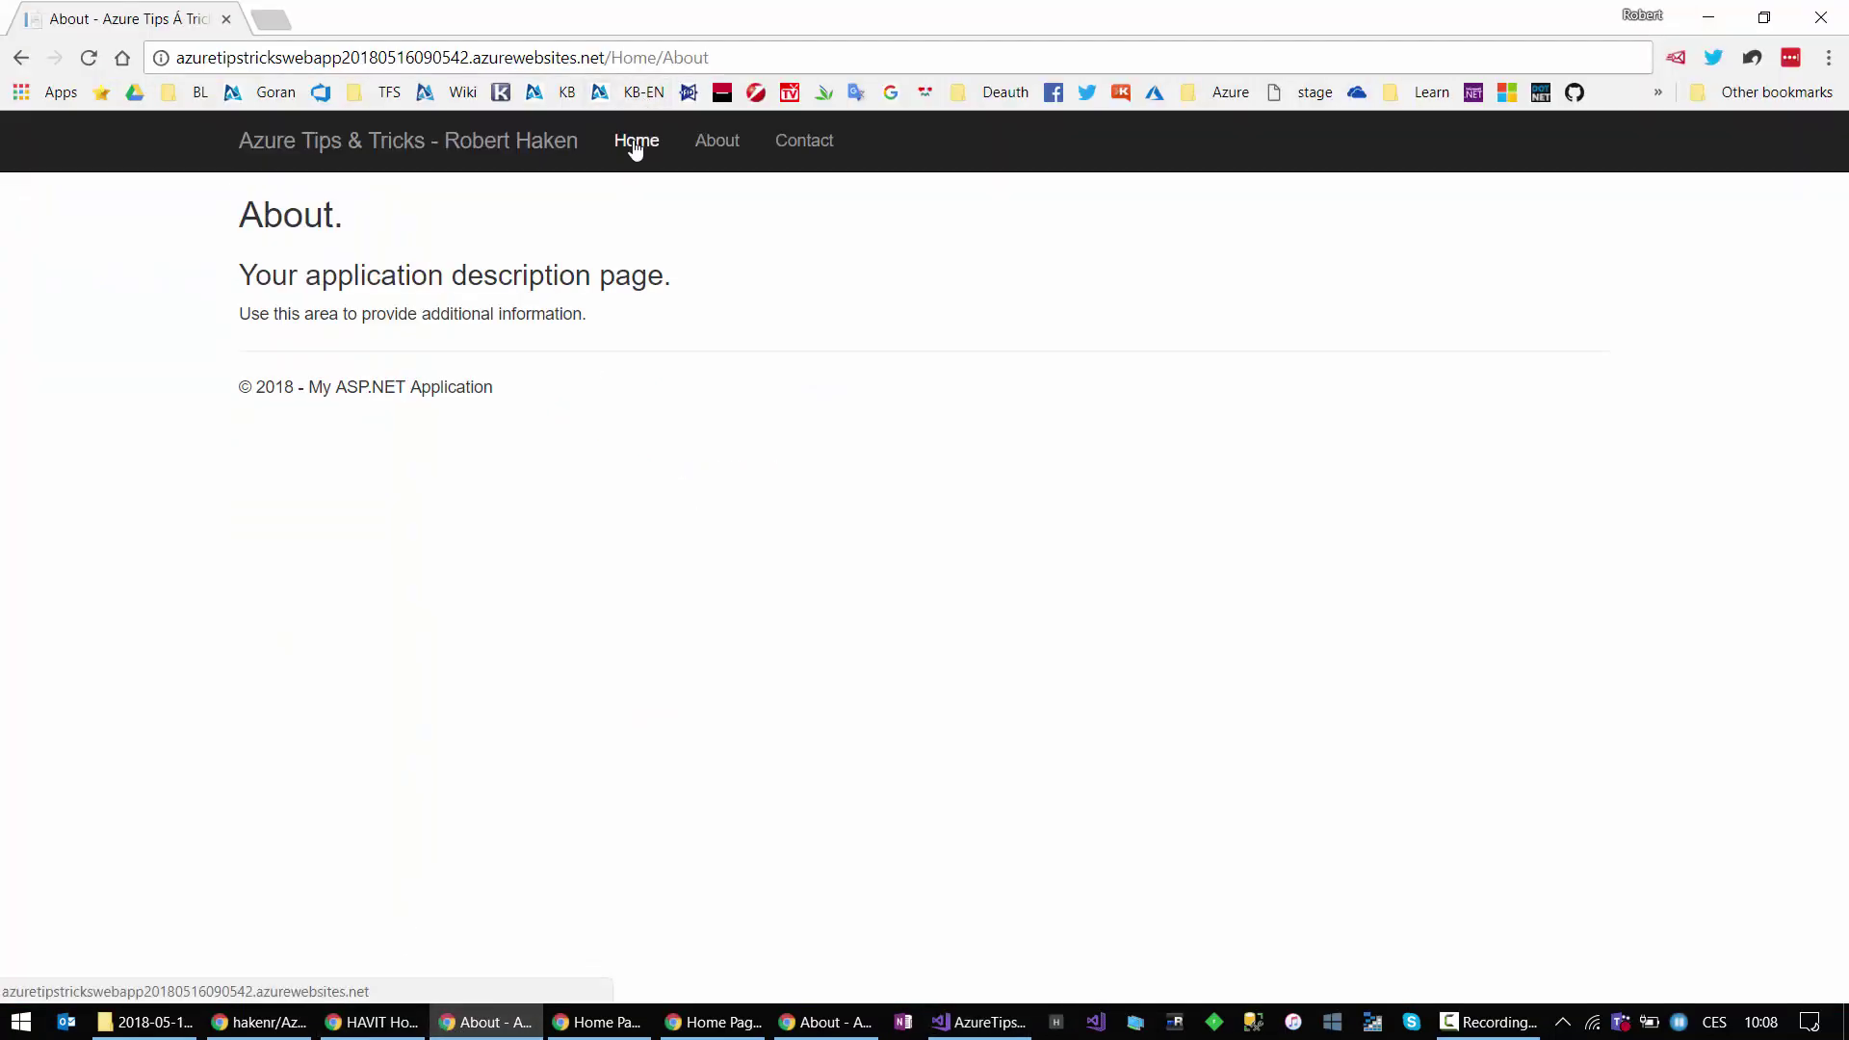
{"action": "left_click", "coordinate": [382, 1026]}
{"action": "left_click", "coordinate": [394, 23]}
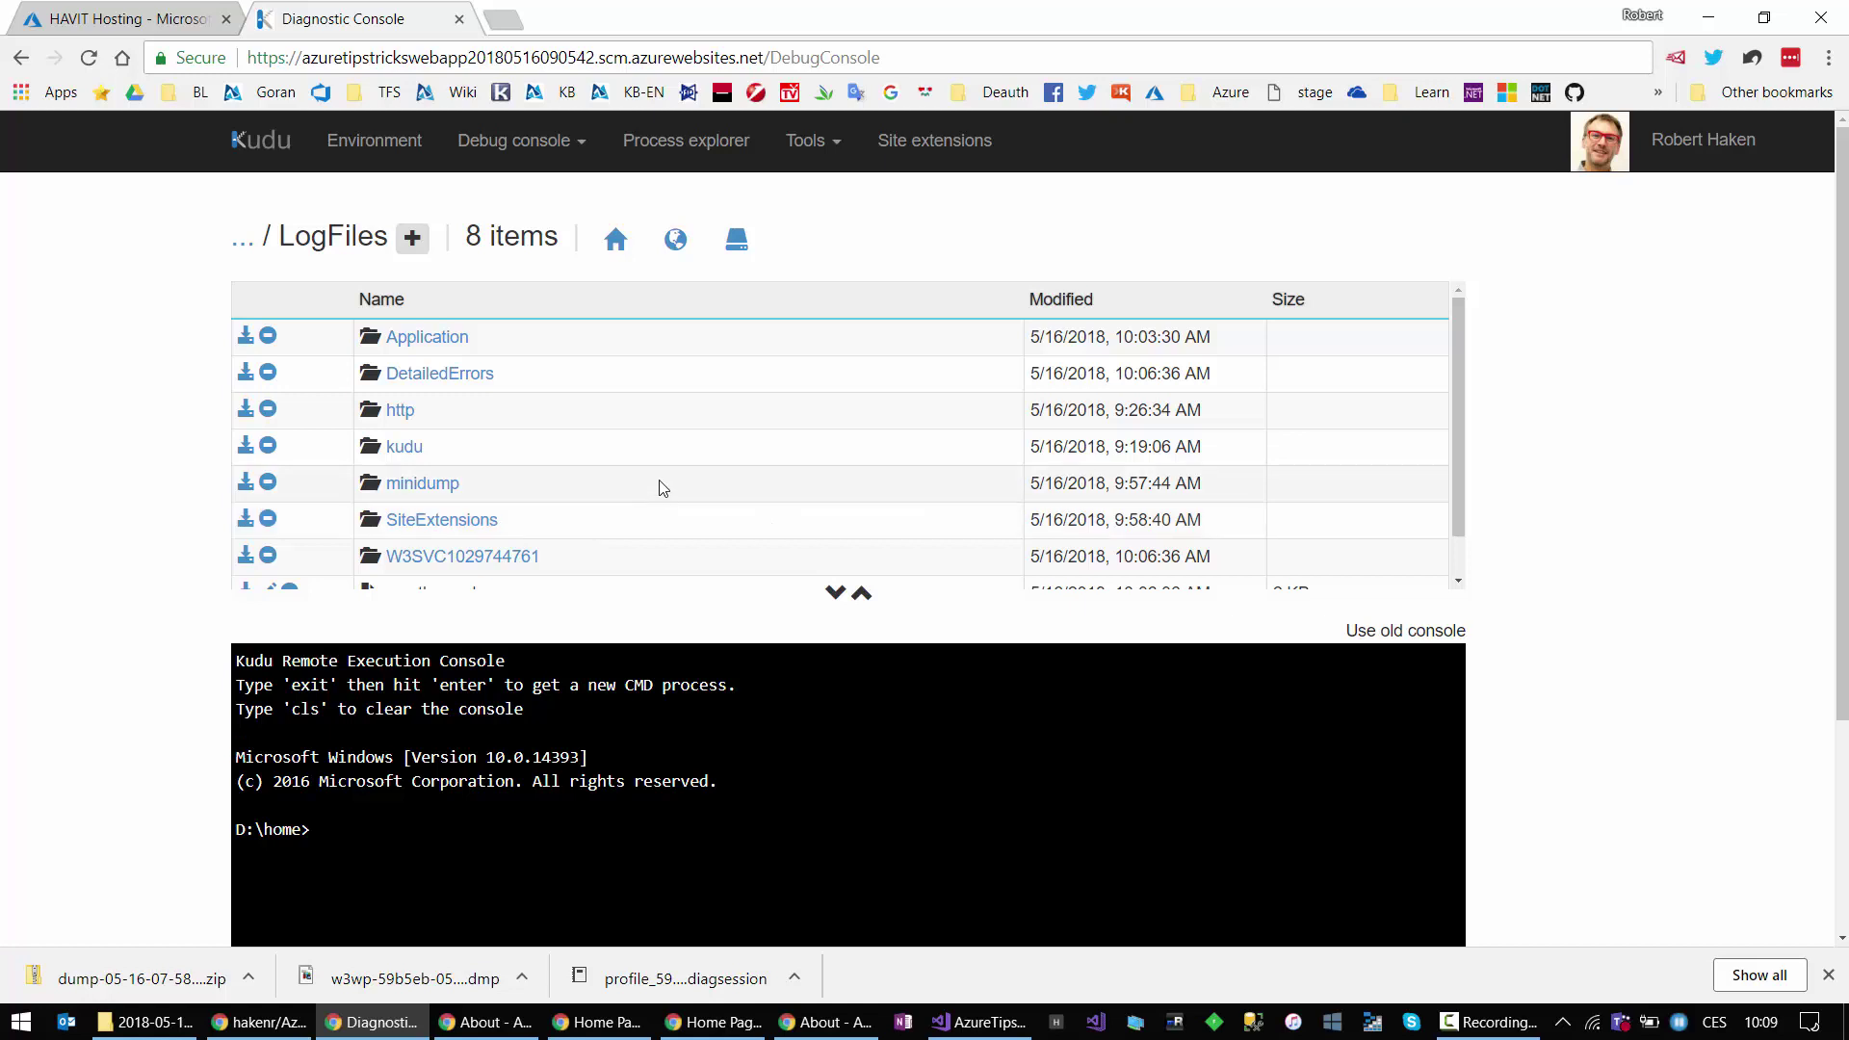
{"action": "scroll", "coordinate": [661, 487], "scroll_direction": "down", "scroll_amount": 1}
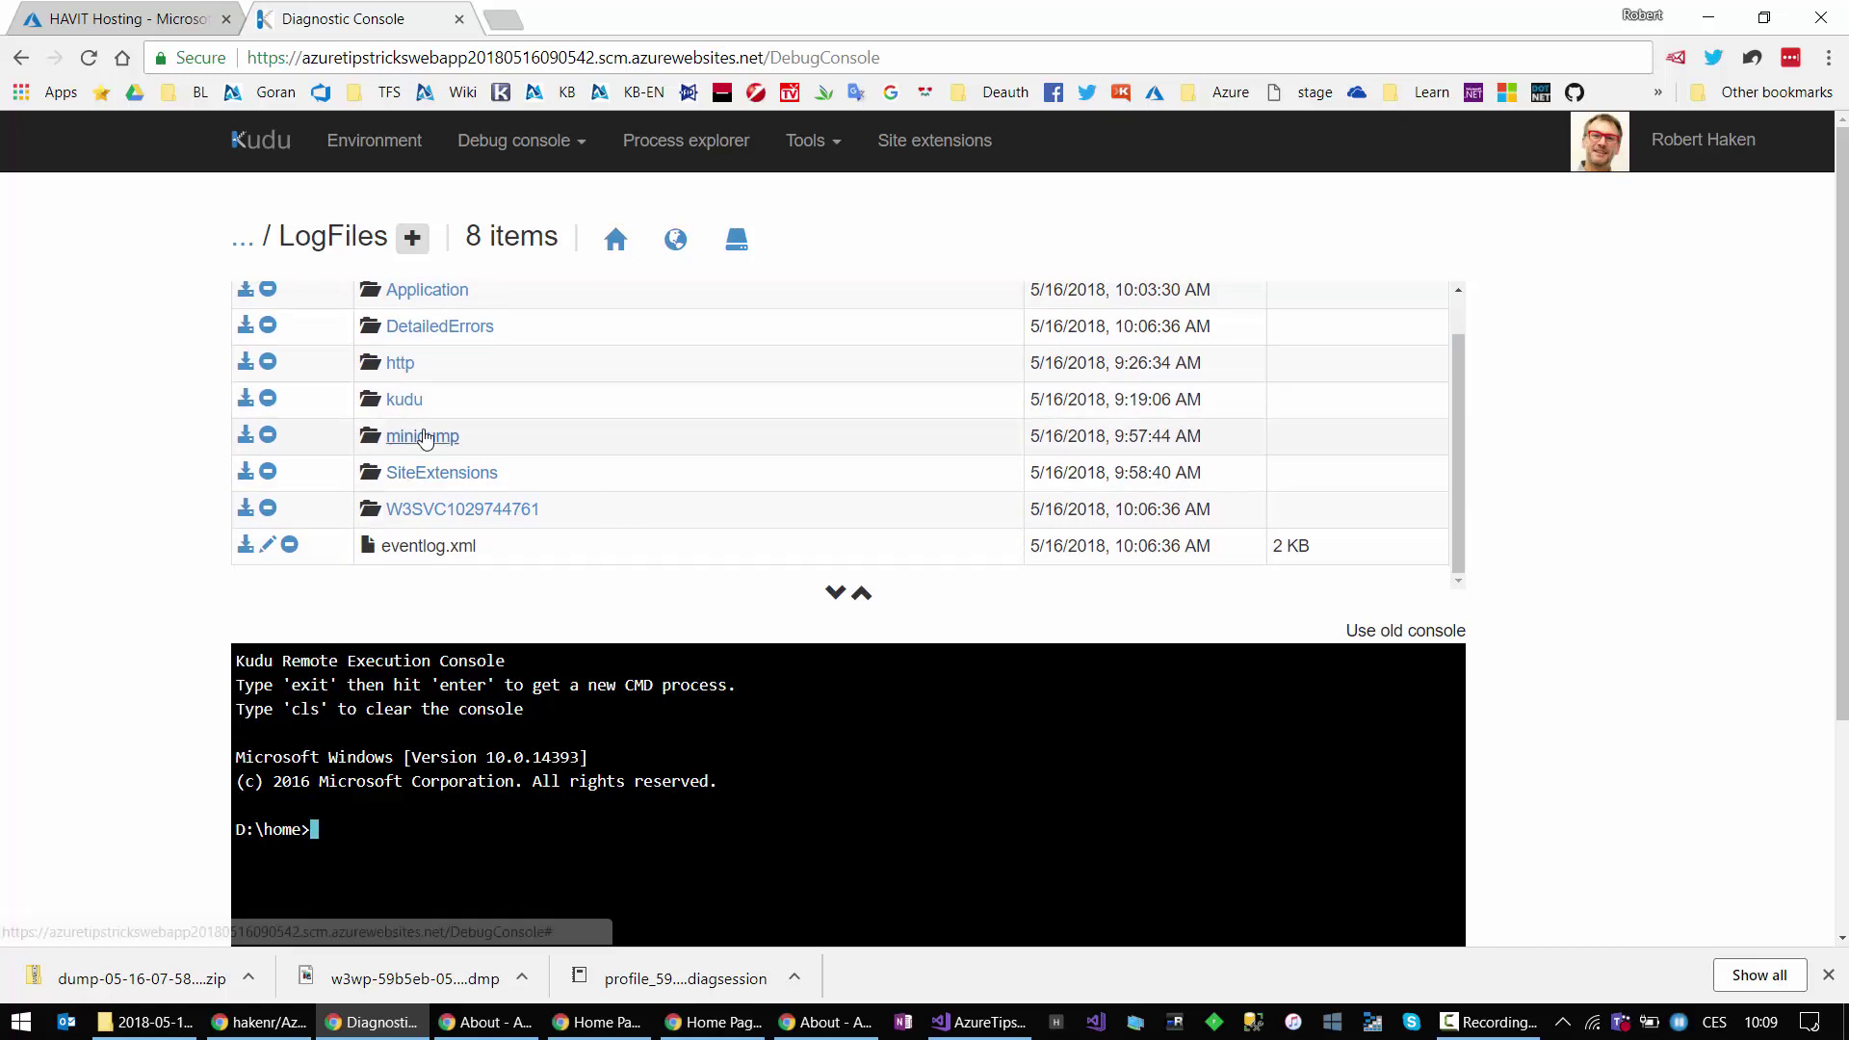
{"action": "scroll", "coordinate": [424, 325], "scroll_direction": "up", "scroll_amount": 1}
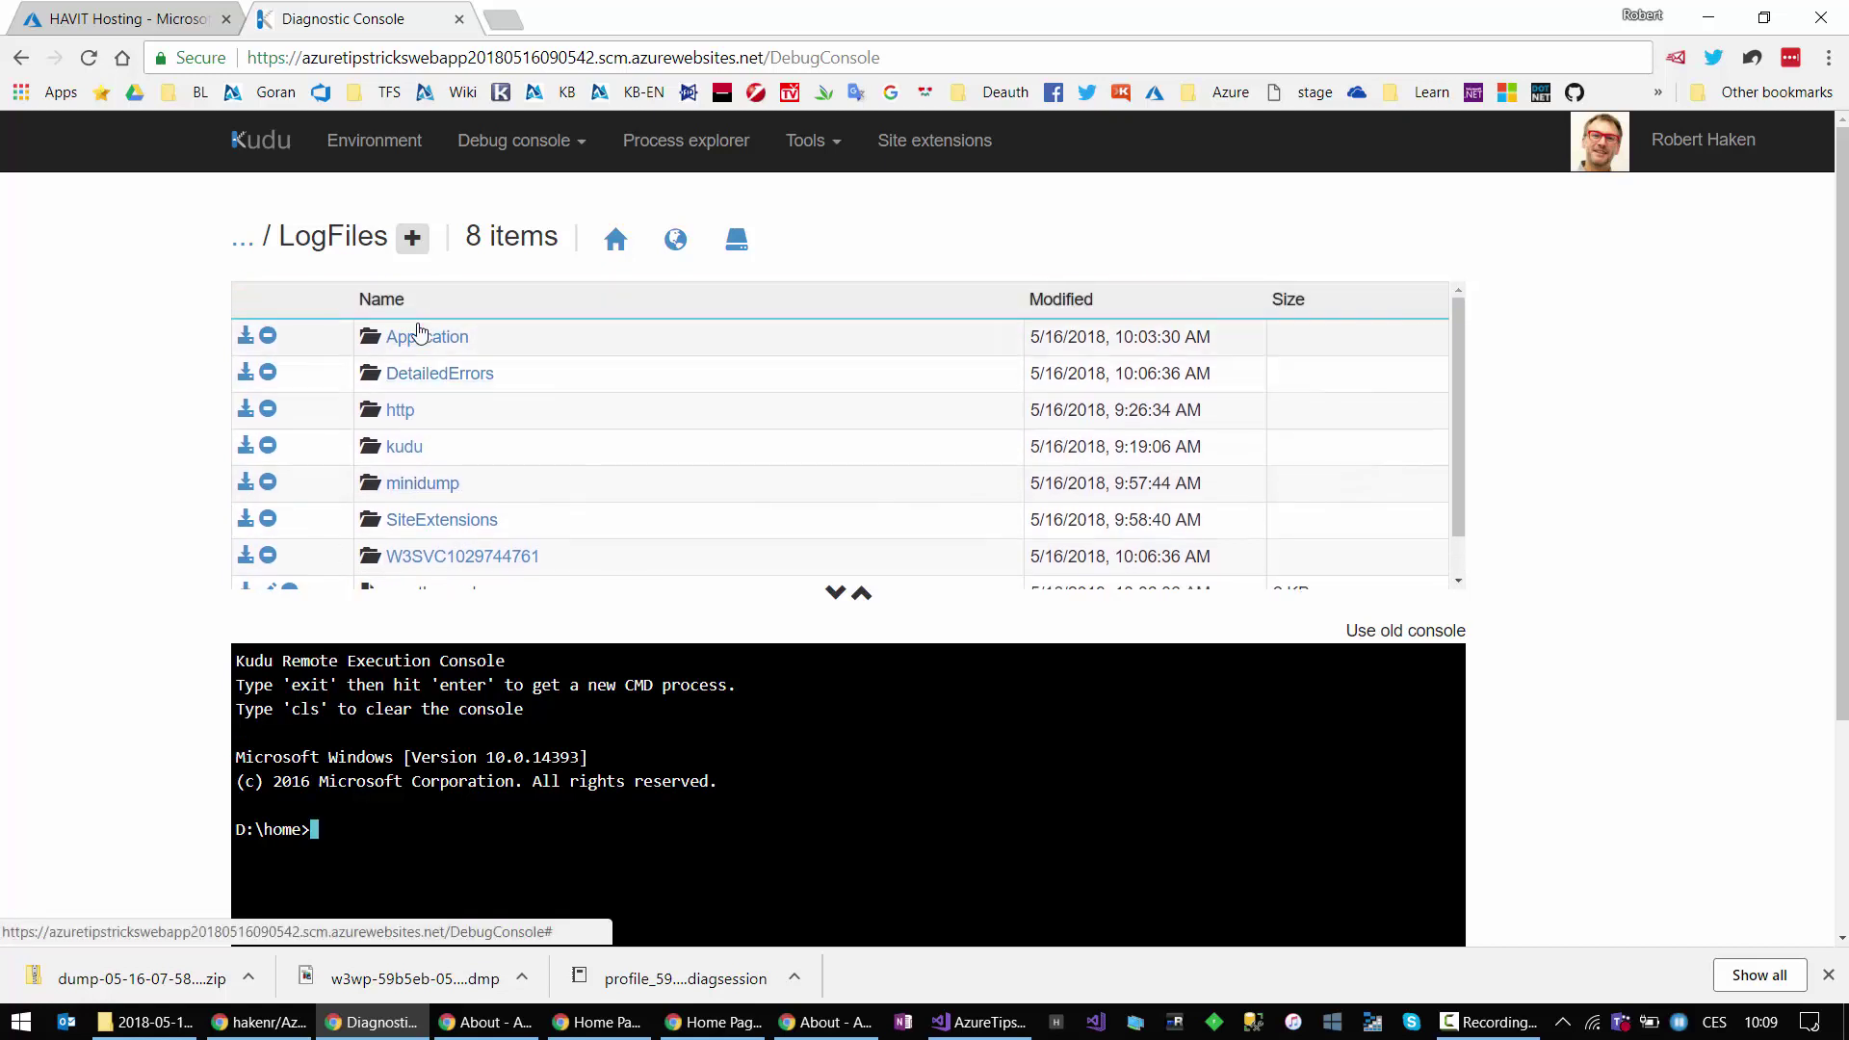
{"action": "left_click", "coordinate": [242, 241]}
{"action": "left_click", "coordinate": [397, 376]}
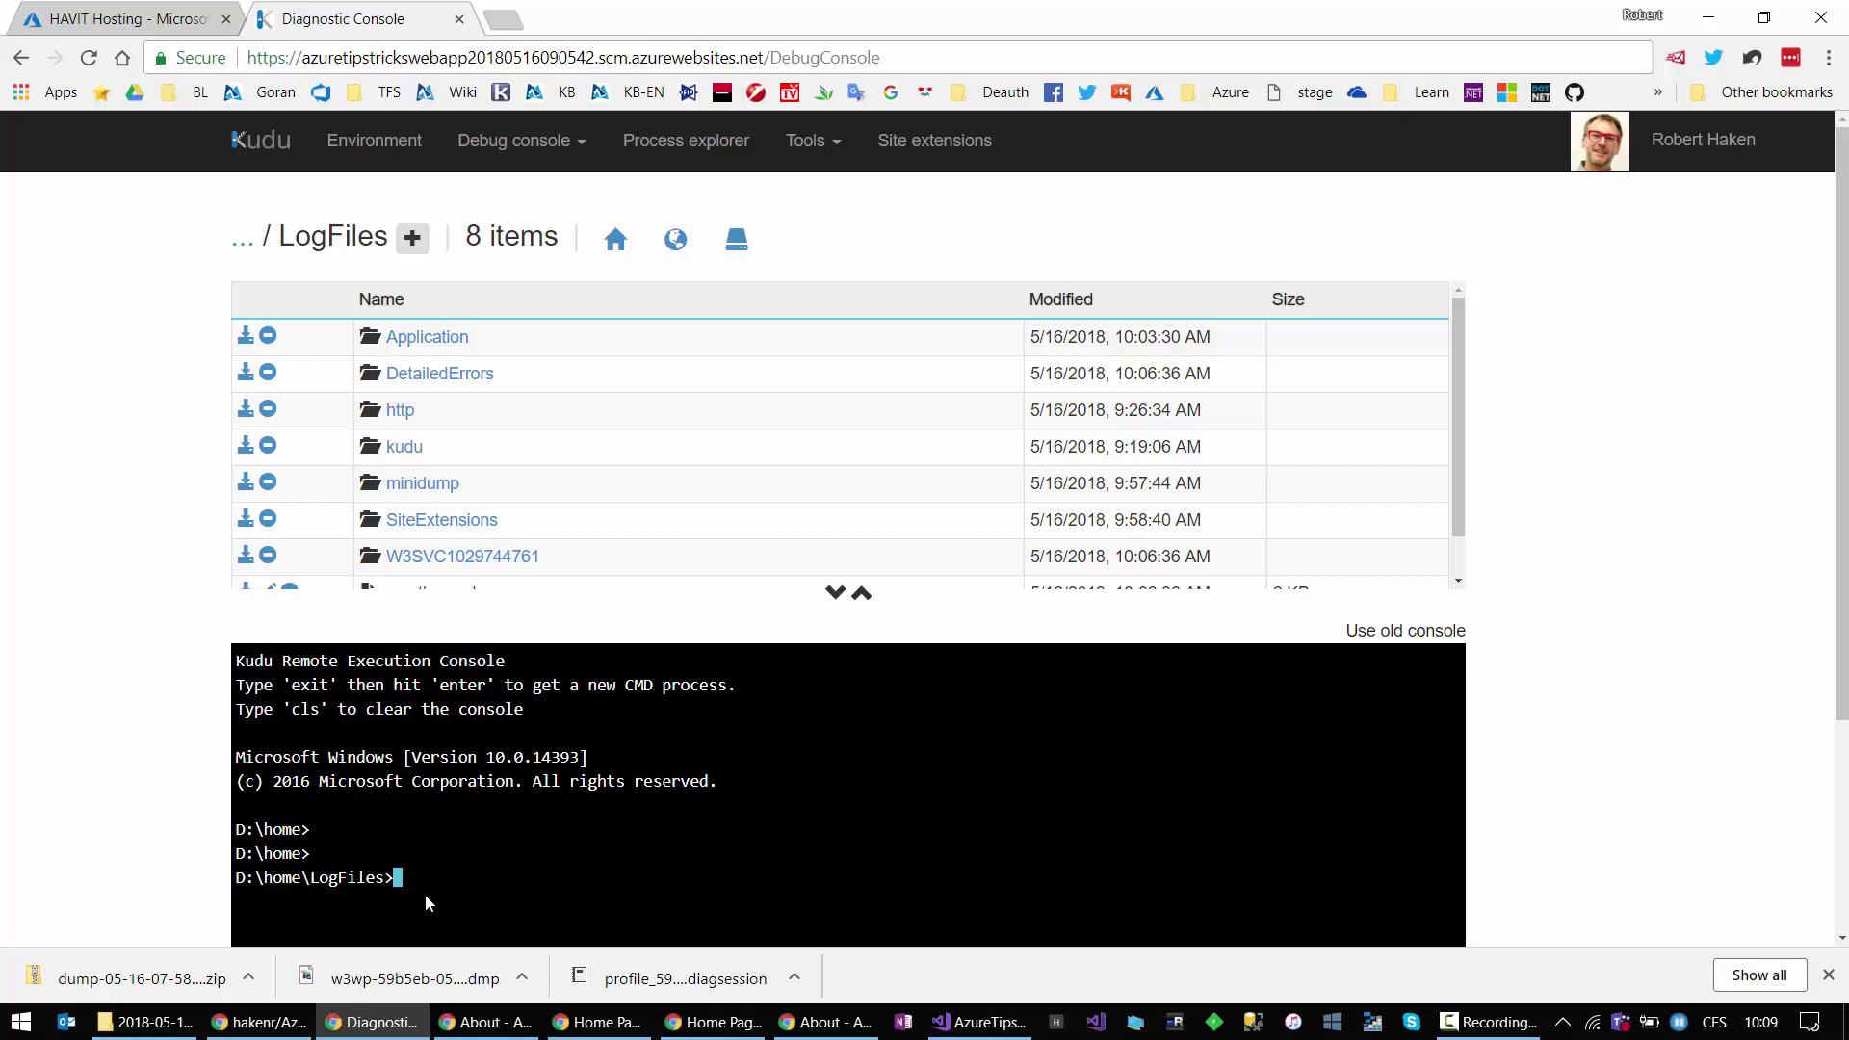
Step: Switch to Visual Studio and locate the DemoException thrown by the Exception action in HomeController.cs
{"action": "left_click", "coordinate": [978, 1021]}
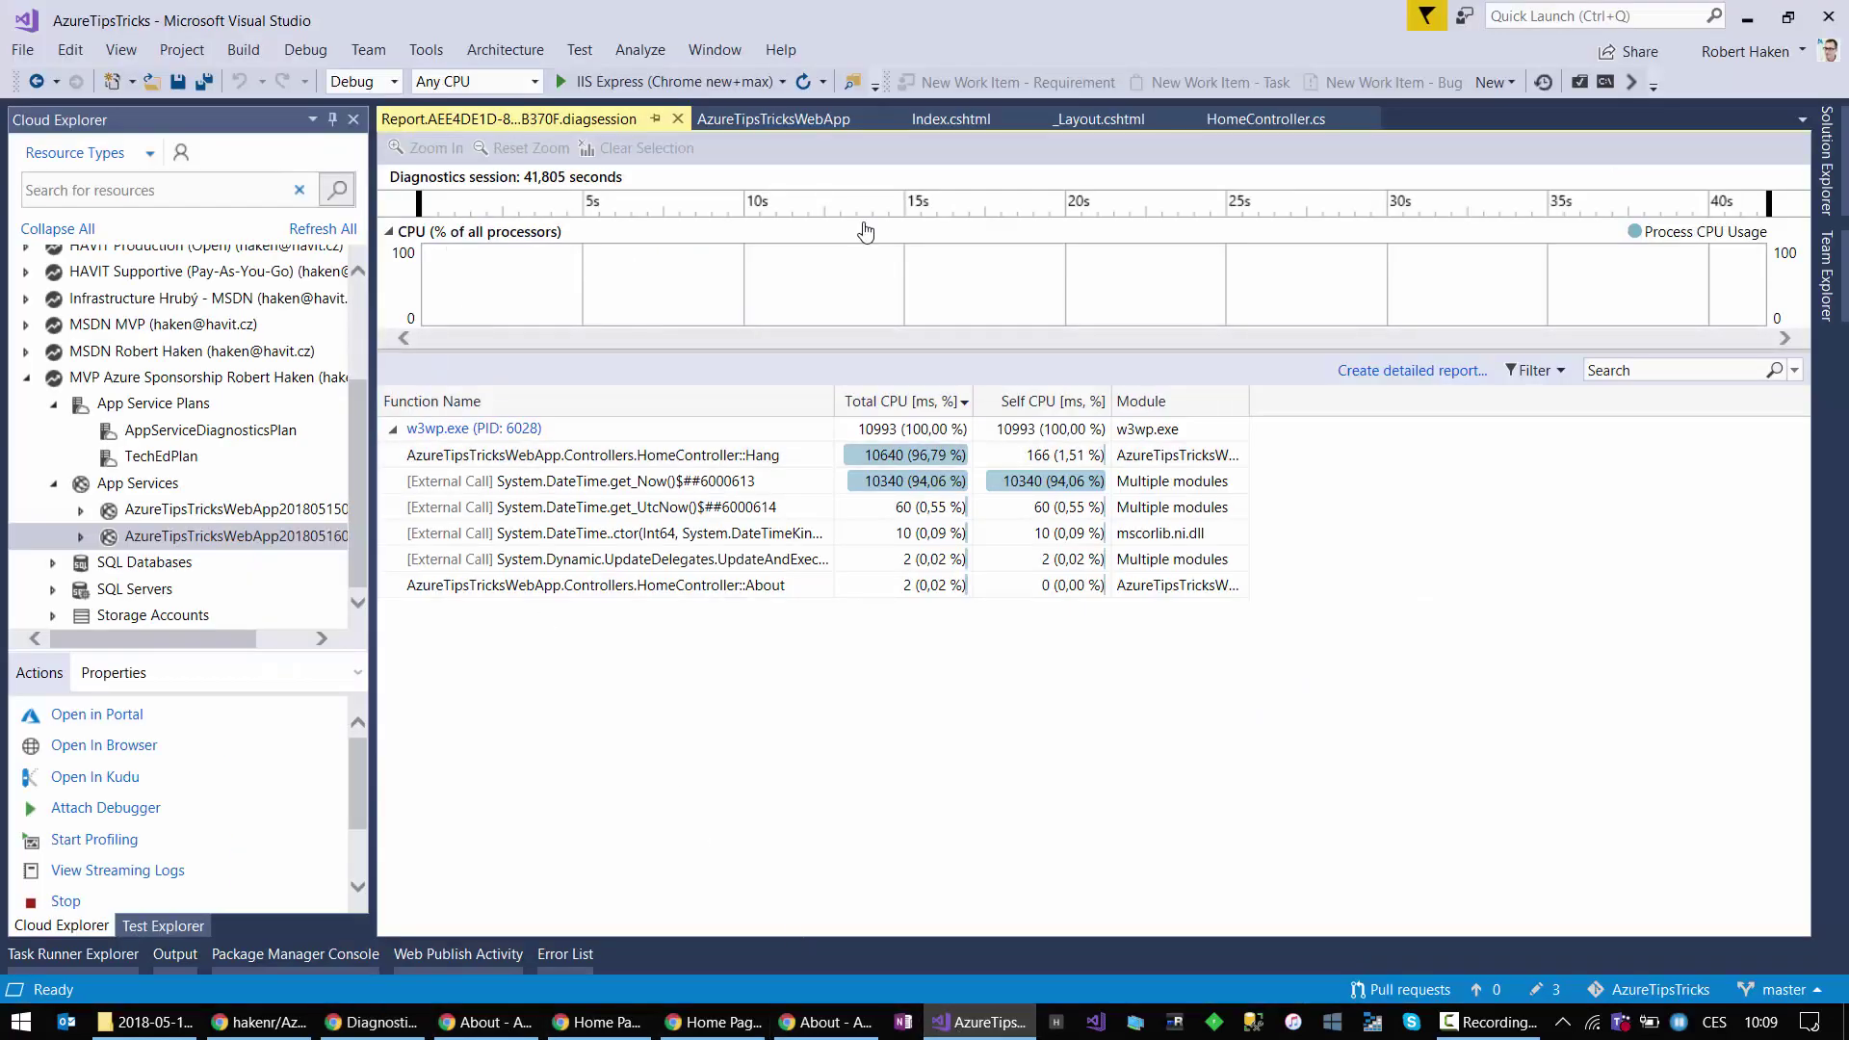
{"action": "left_click", "coordinate": [1316, 119]}
{"action": "scroll", "coordinate": [777, 591], "scroll_direction": "down", "scroll_amount": 7}
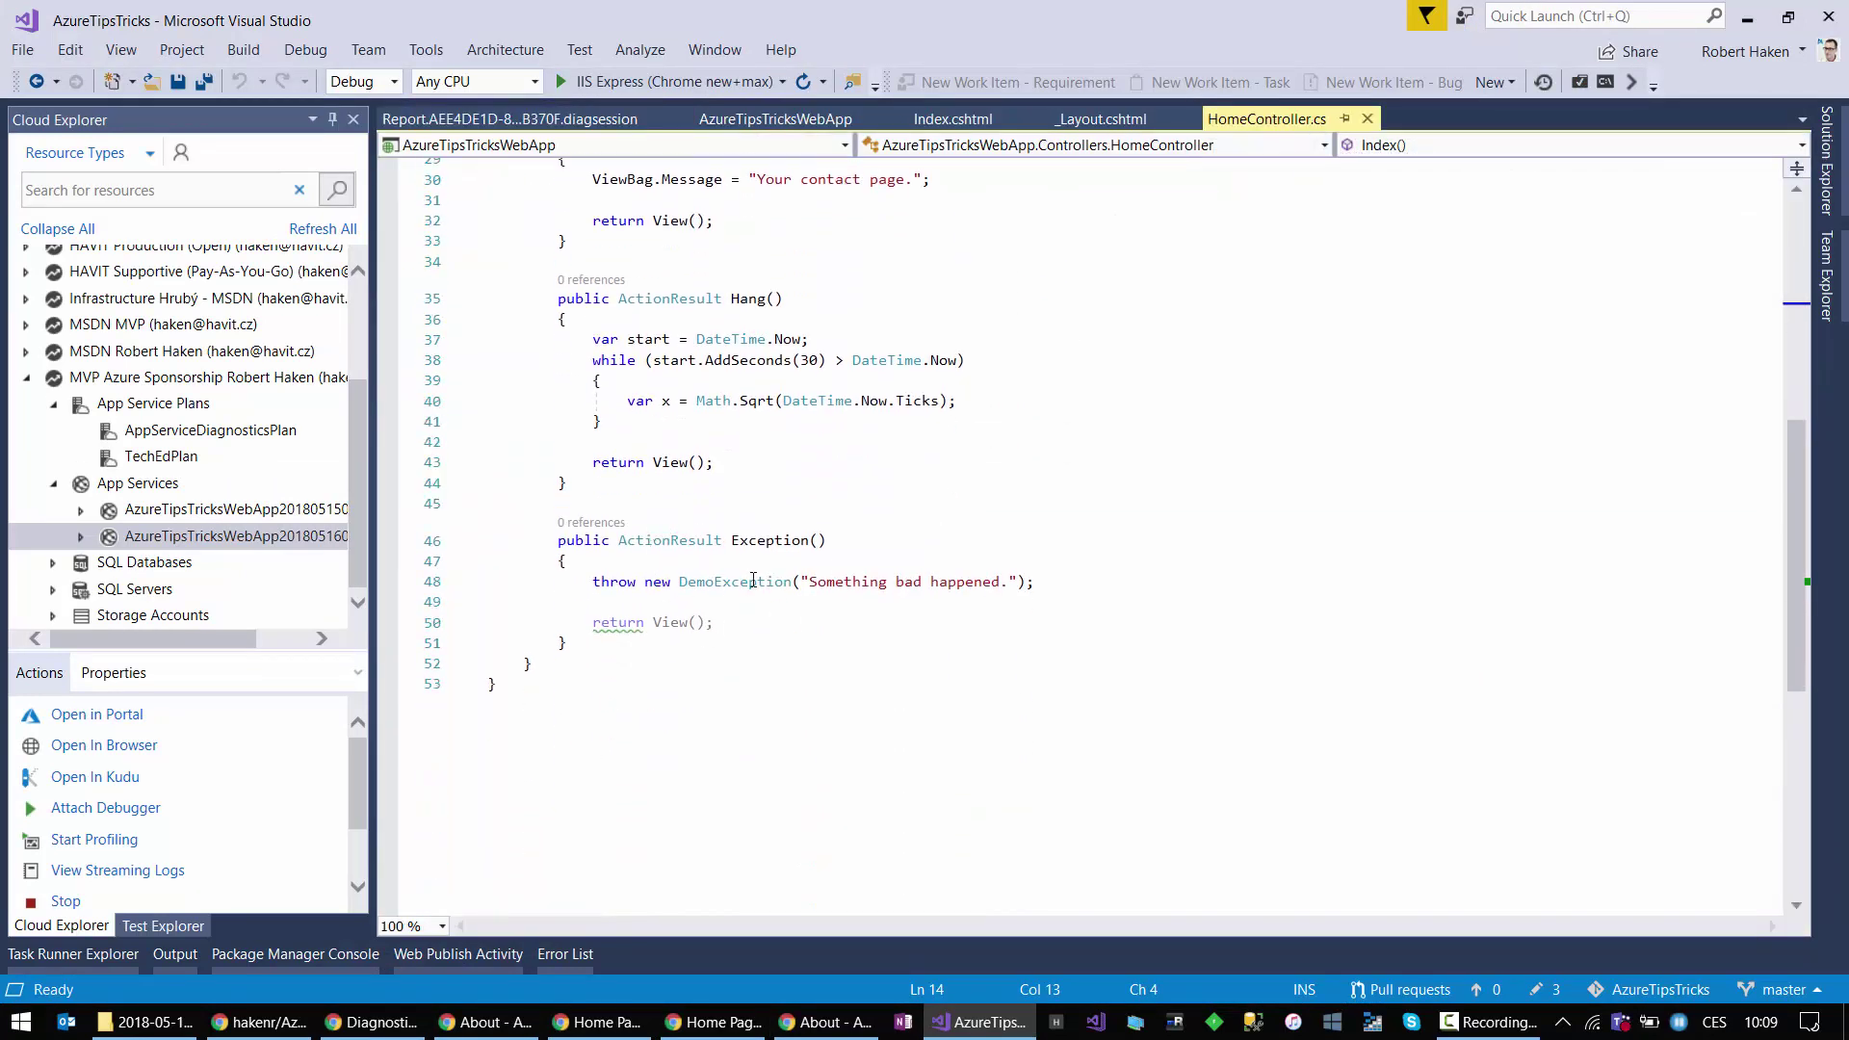
{"action": "left_click", "coordinate": [697, 583]}
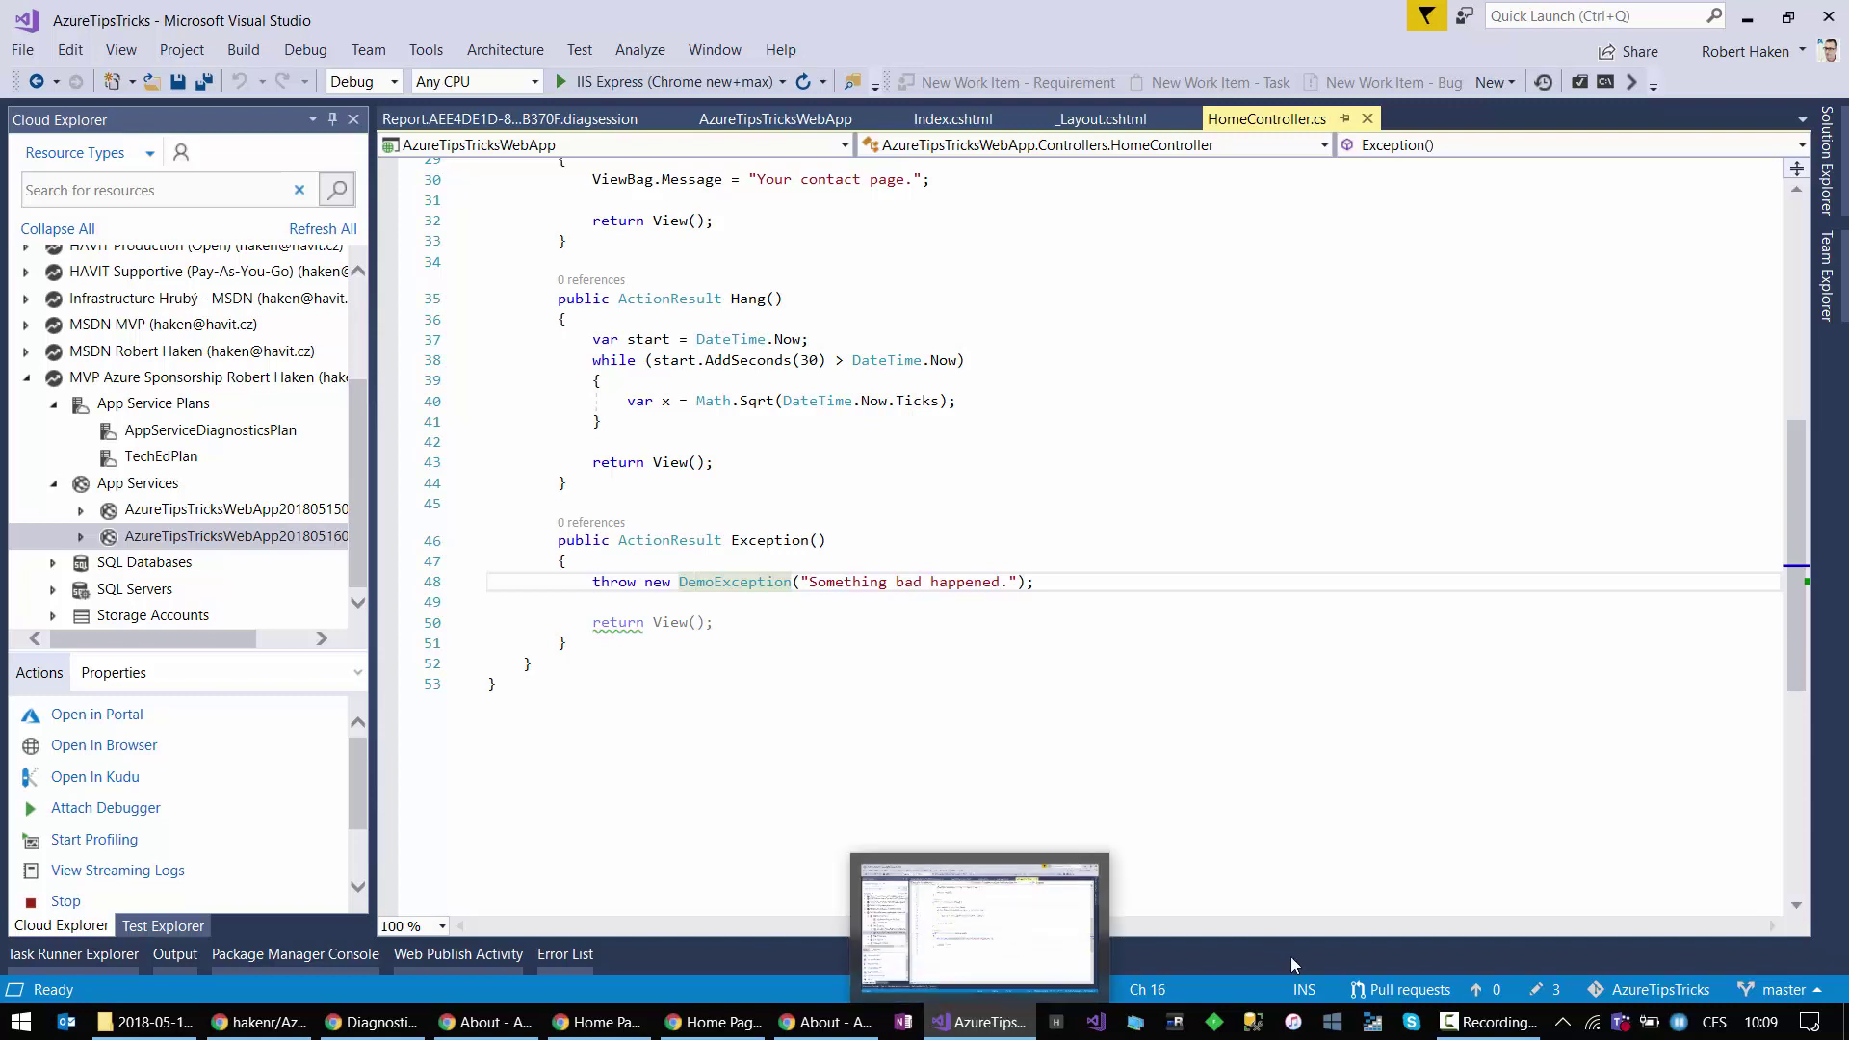
Step: Switch to the Kudu console and run \devtools\sysinternals\procdump -accepteula -ma 6028, using Process explorer to look up the process ID
{"action": "mouse_move", "coordinate": [717, 1028]}
{"action": "left_click", "coordinate": [371, 1022]}
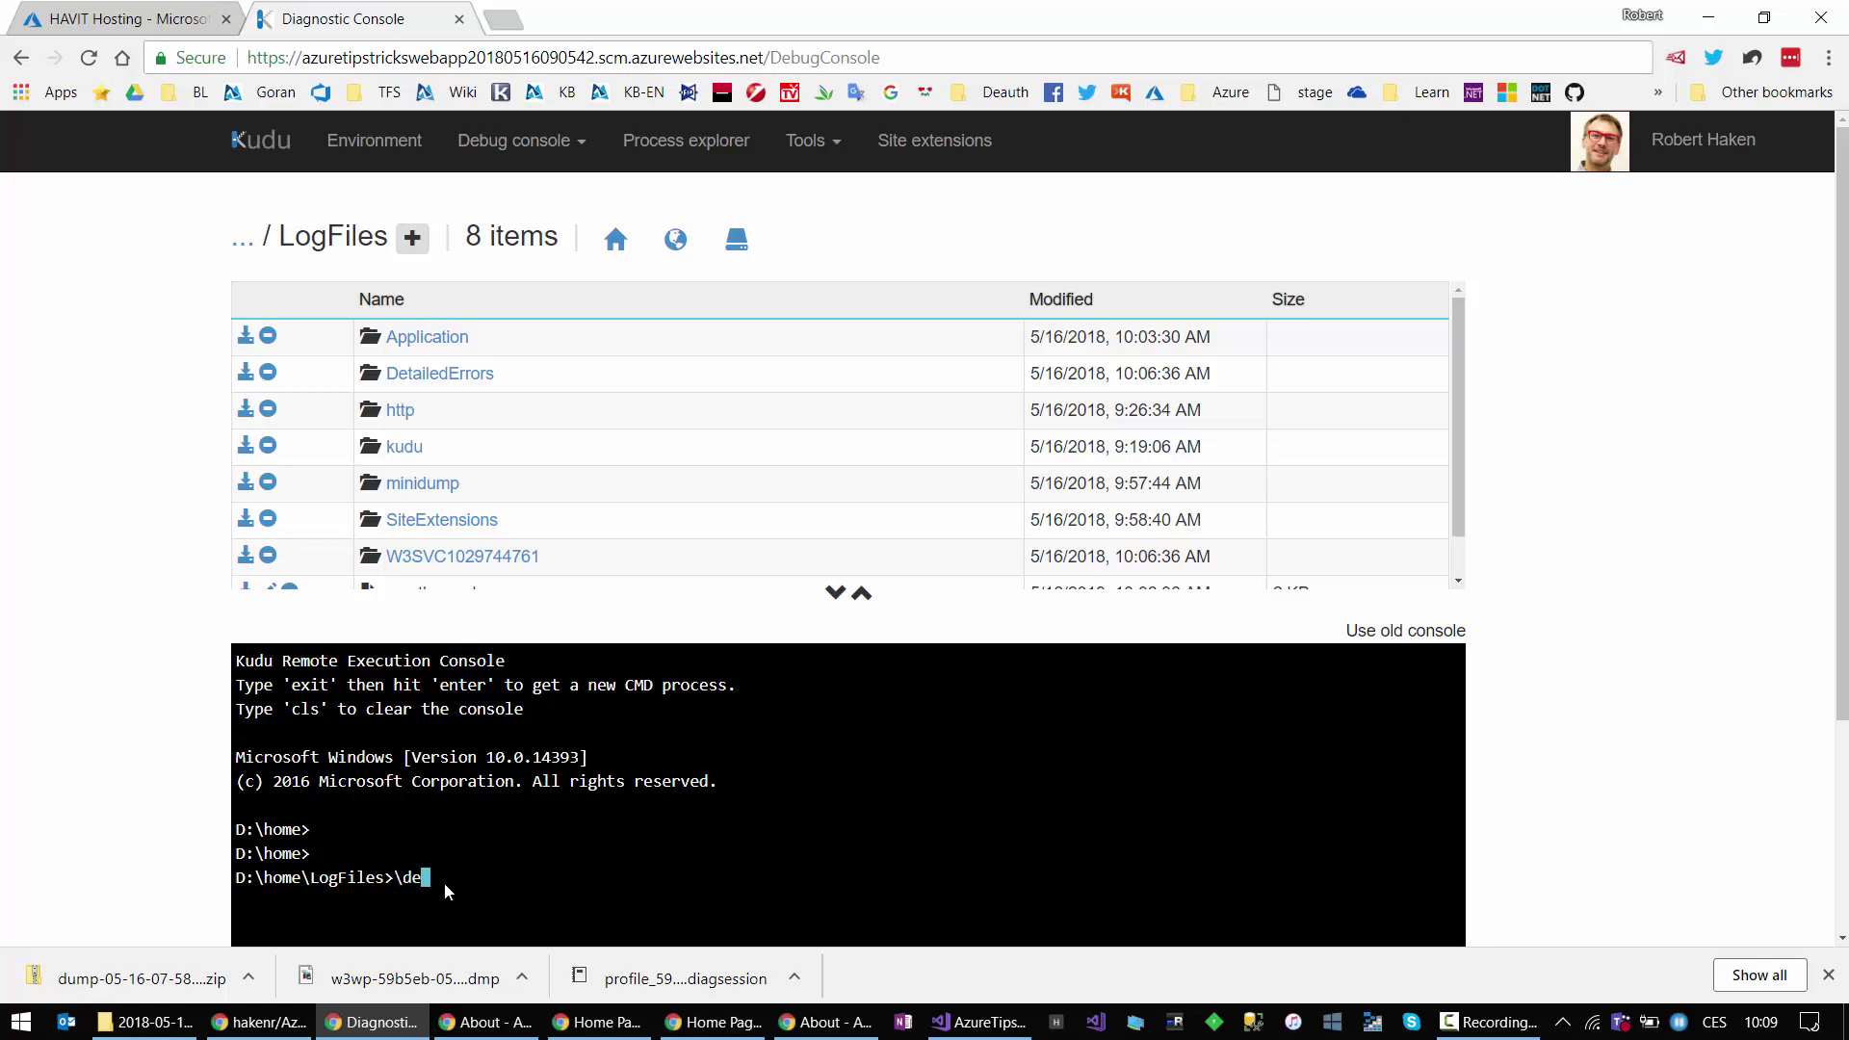
{"action": "type", "text": "vtools\\sysinternal"}
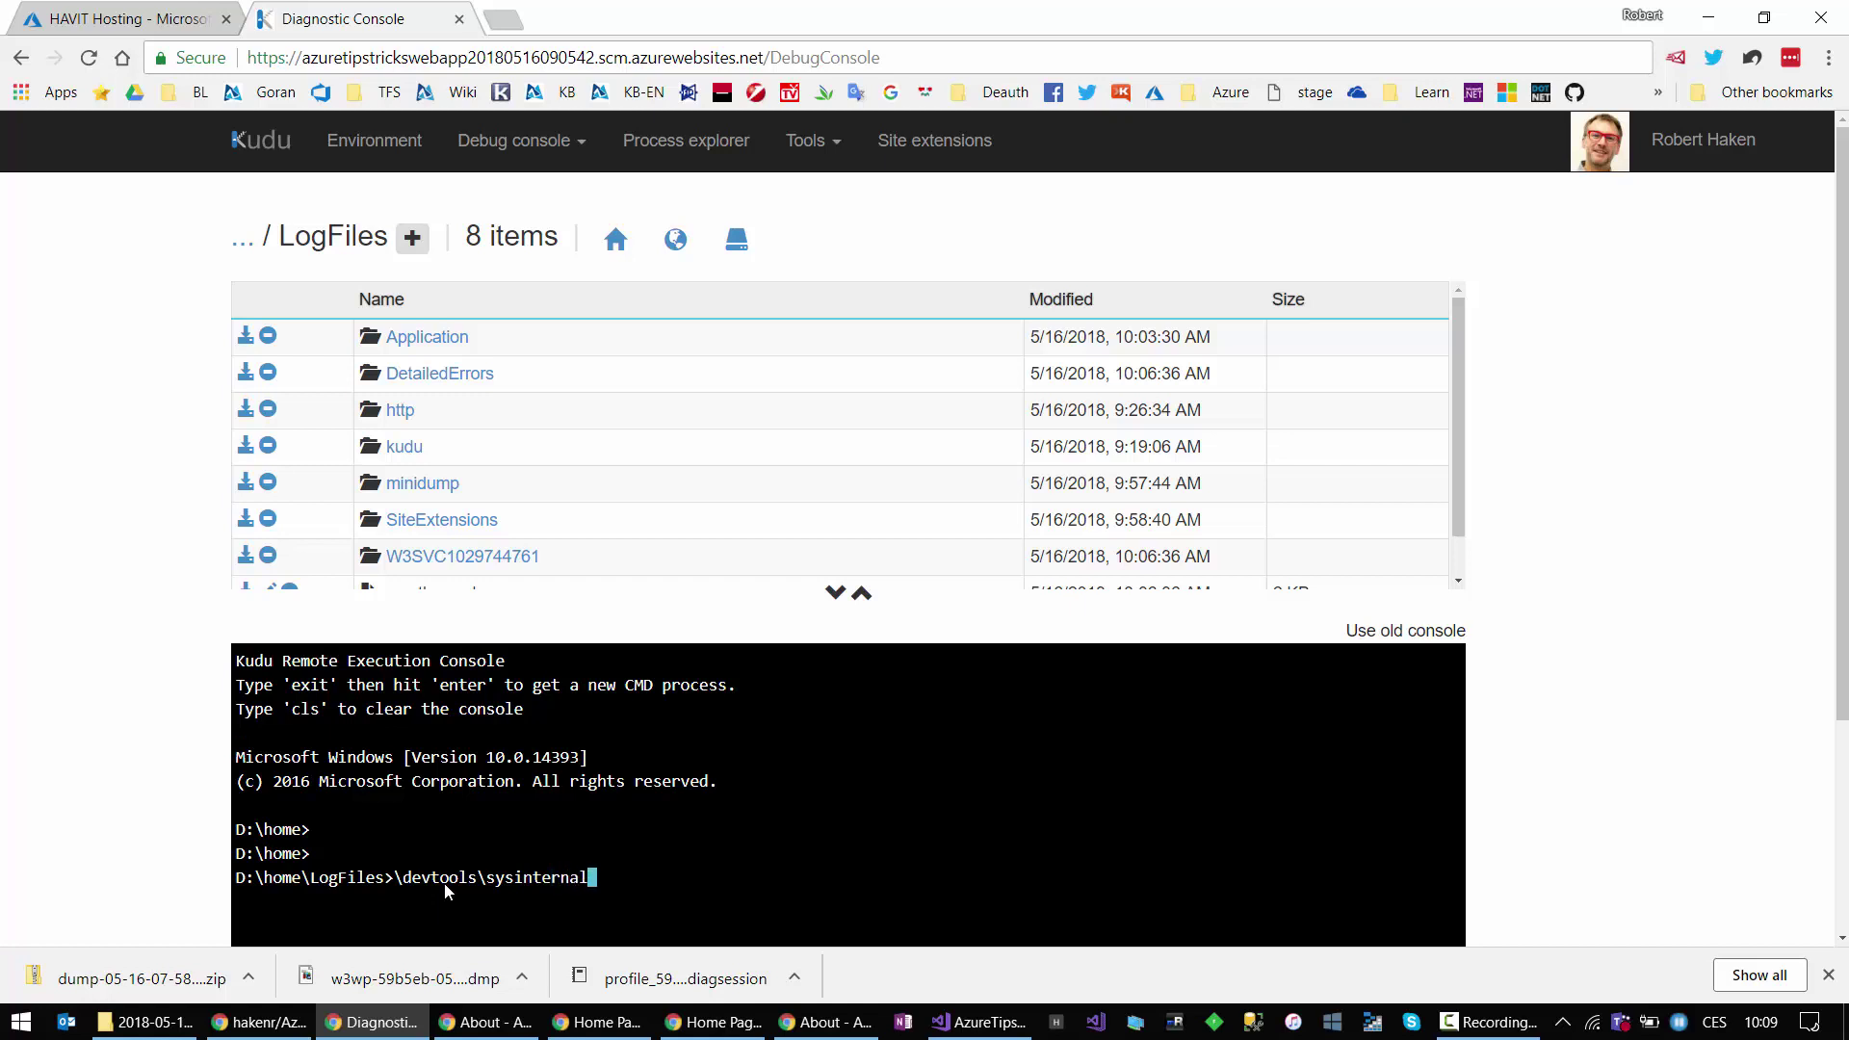
{"action": "type", "text": "s\\procdump -accepteula -"}
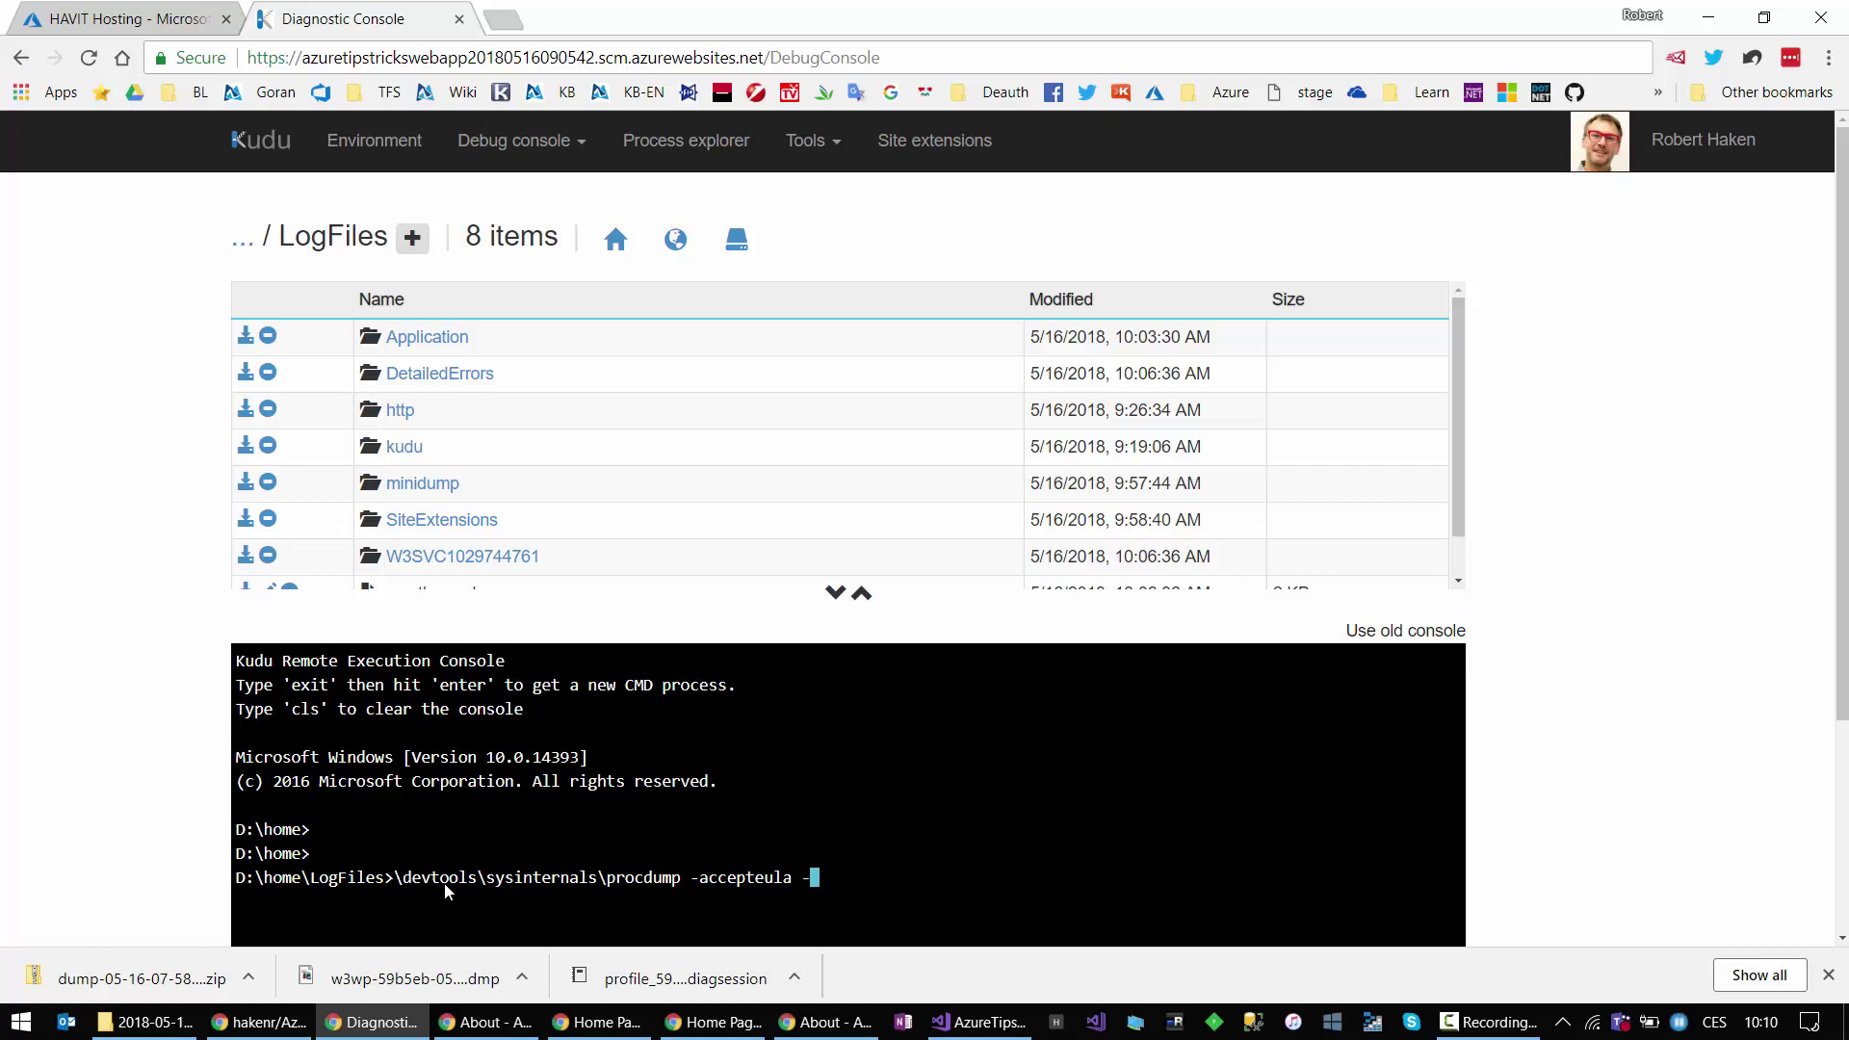
{"action": "type", "text": "ma"}
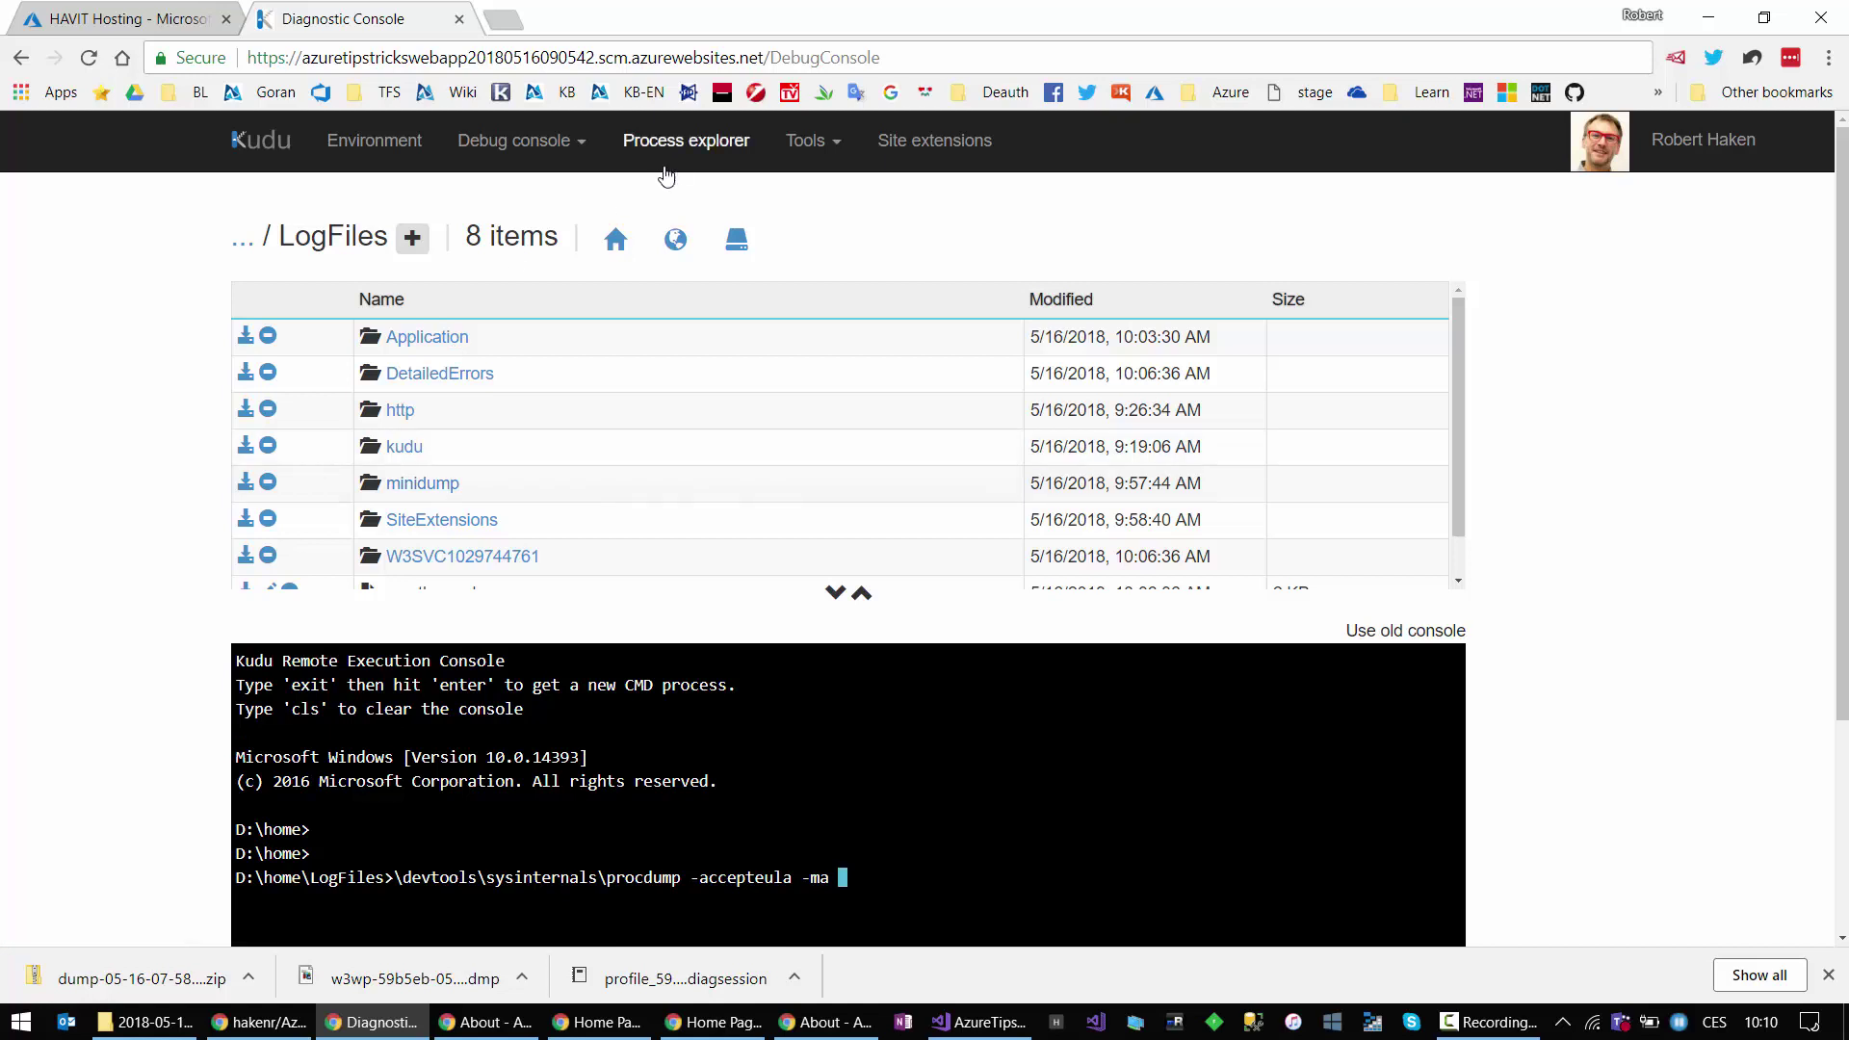
{"action": "left_click", "coordinate": [689, 143]}
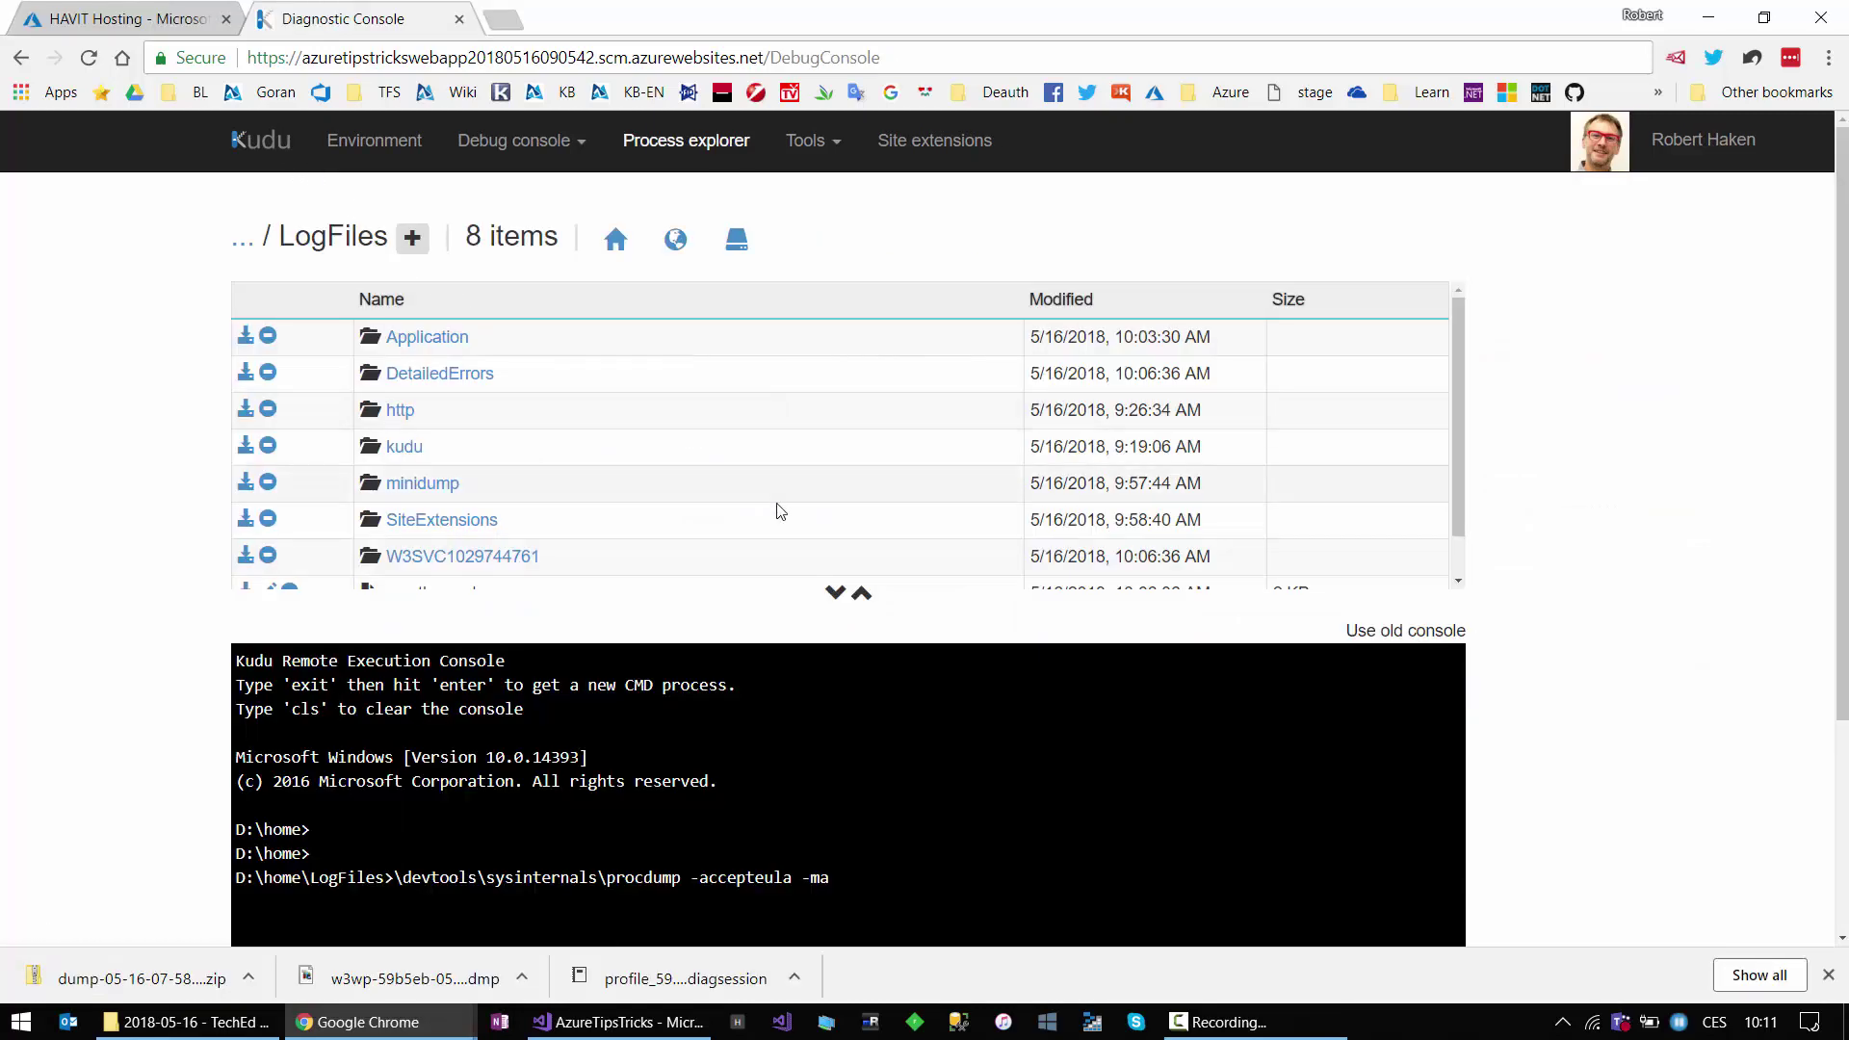
{"action": "type", "text": "6"}
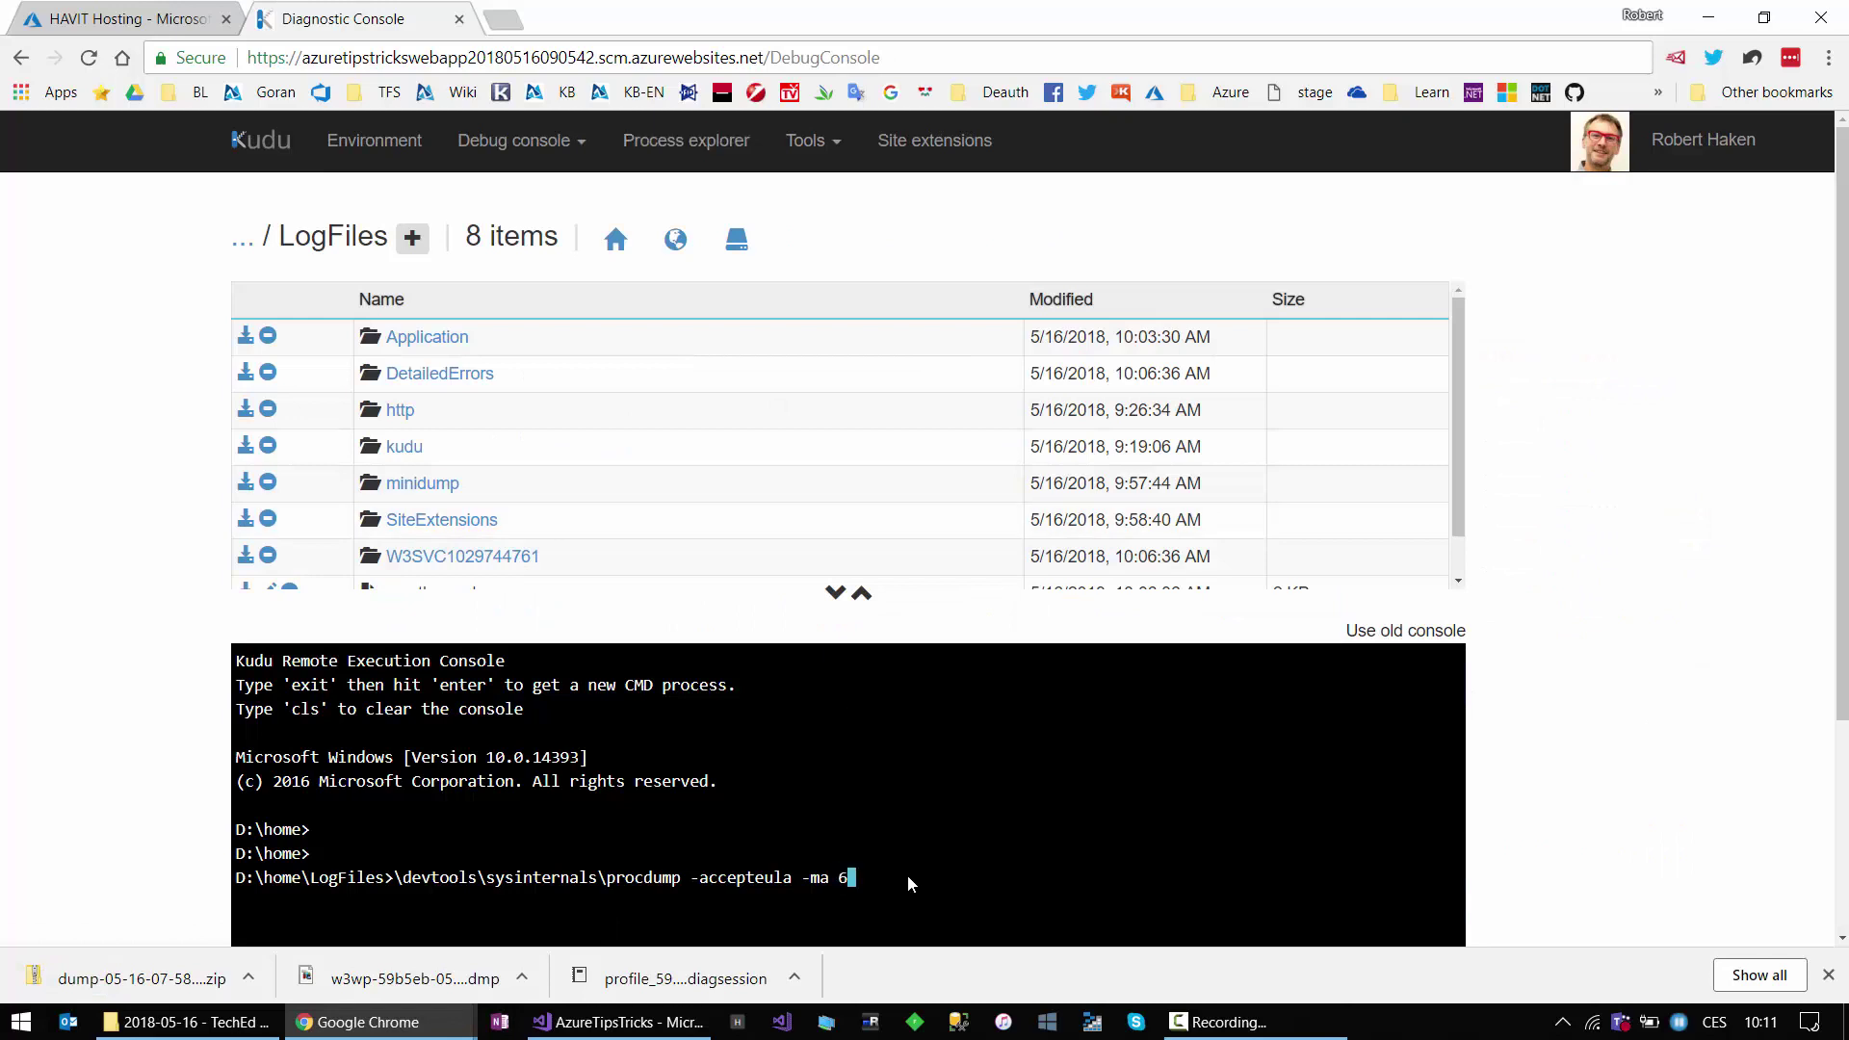
{"action": "type", "text": "028"}
{"action": "key", "text": "Return"}
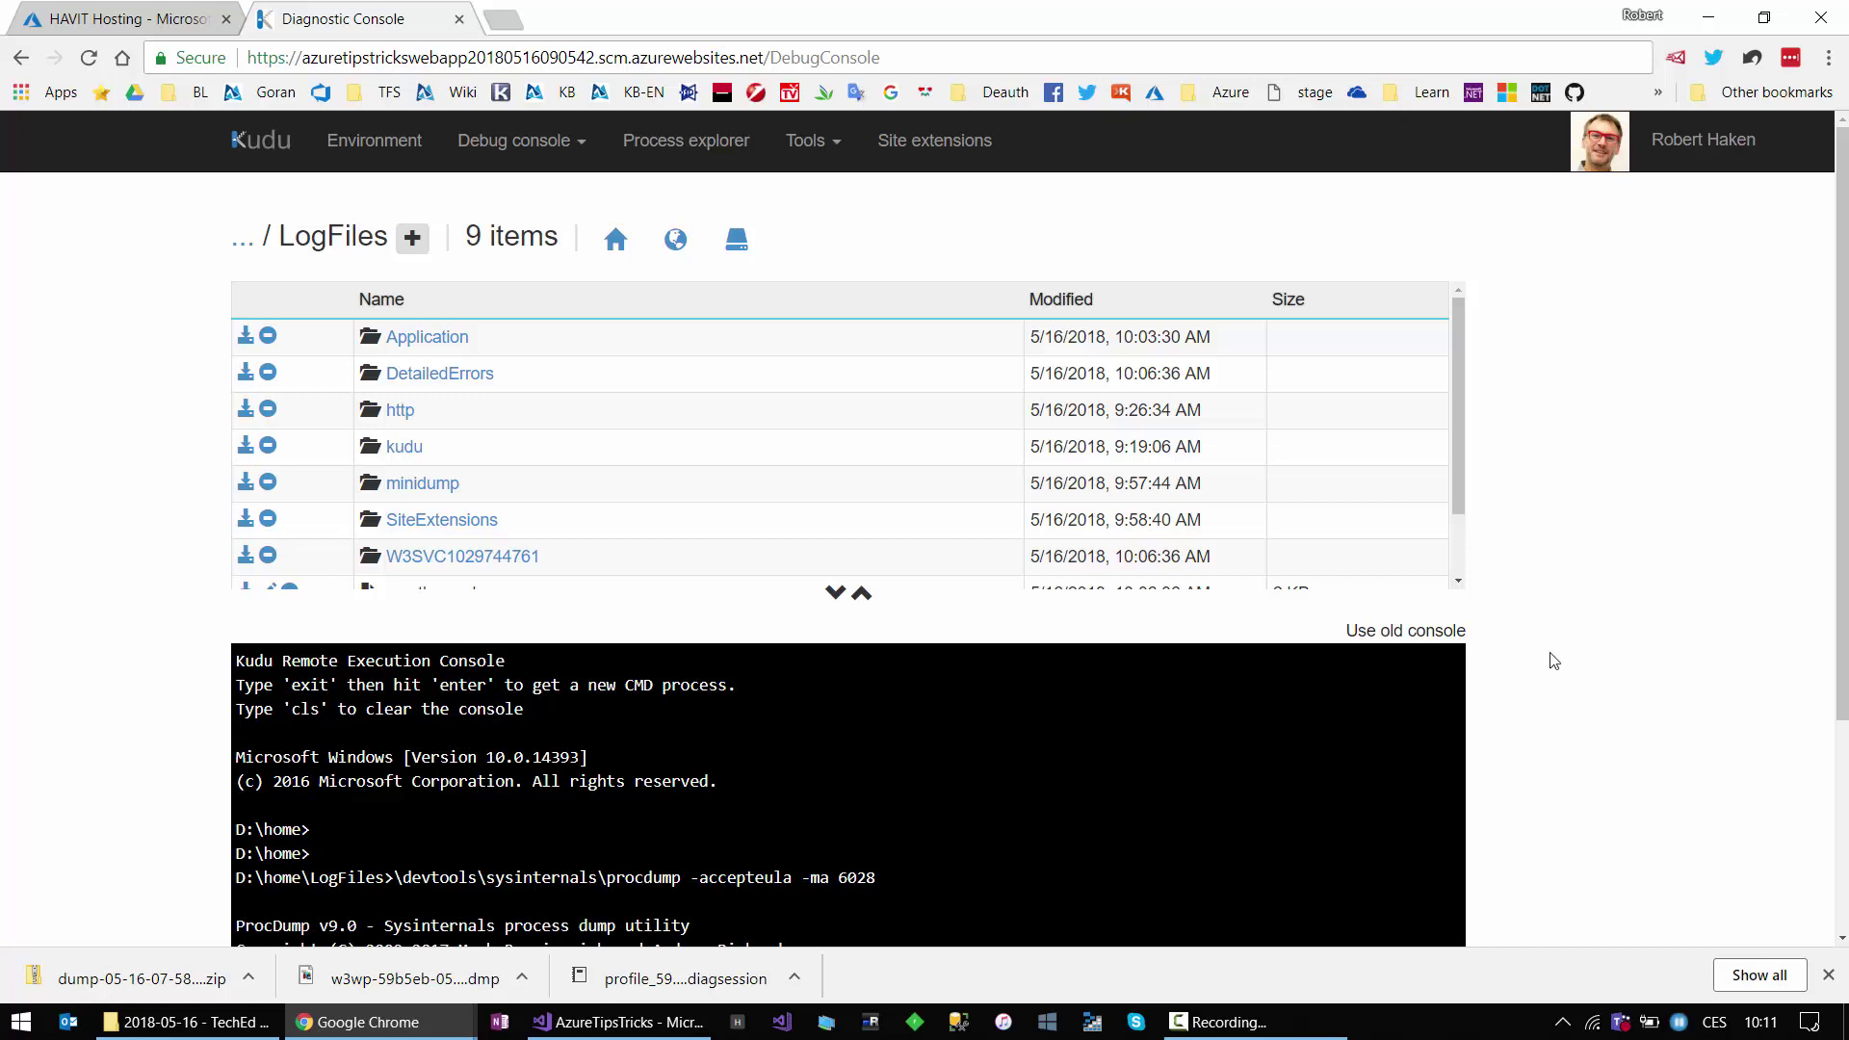
Step: Run \devtools\sysinternals\procdump -accepteula -ma 6028 -e 1 -f "DemoException" in the Kudu console
{"action": "scroll", "coordinate": [1745, 614], "scroll_direction": "down", "scroll_amount": 3}
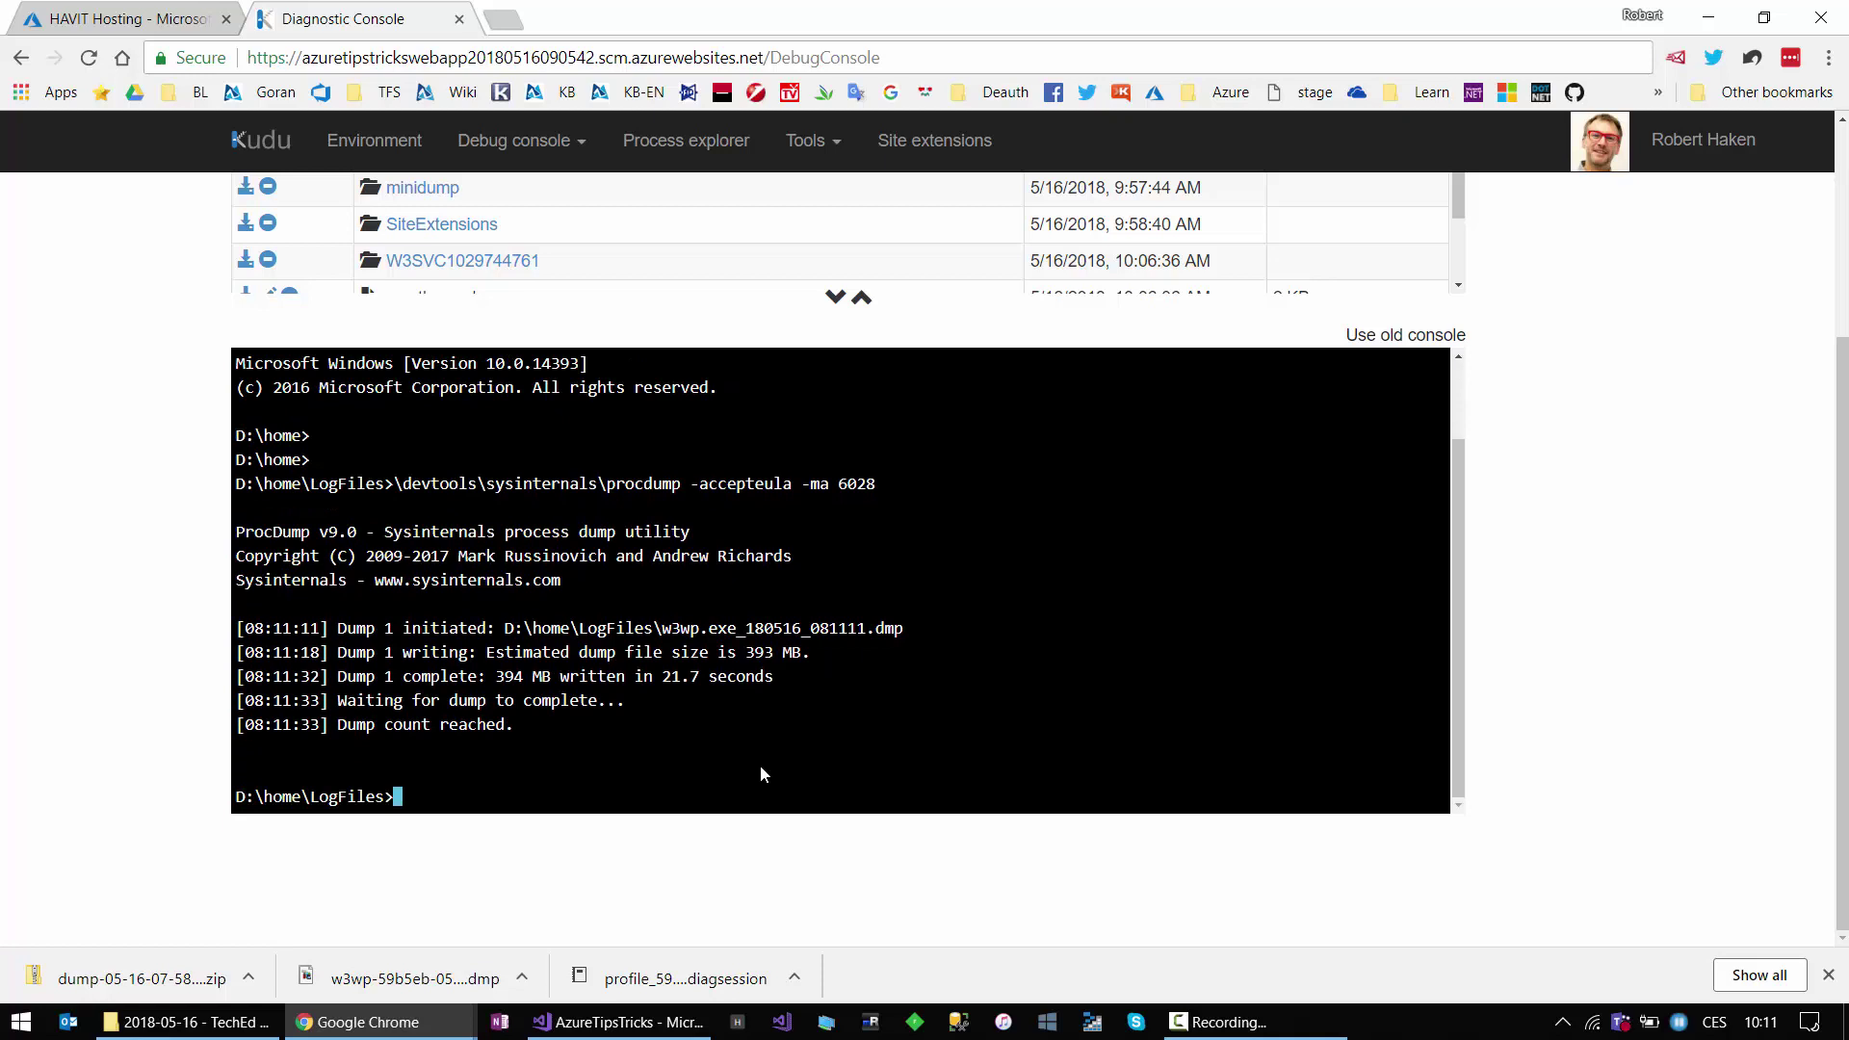
{"action": "key", "text": "Up"}
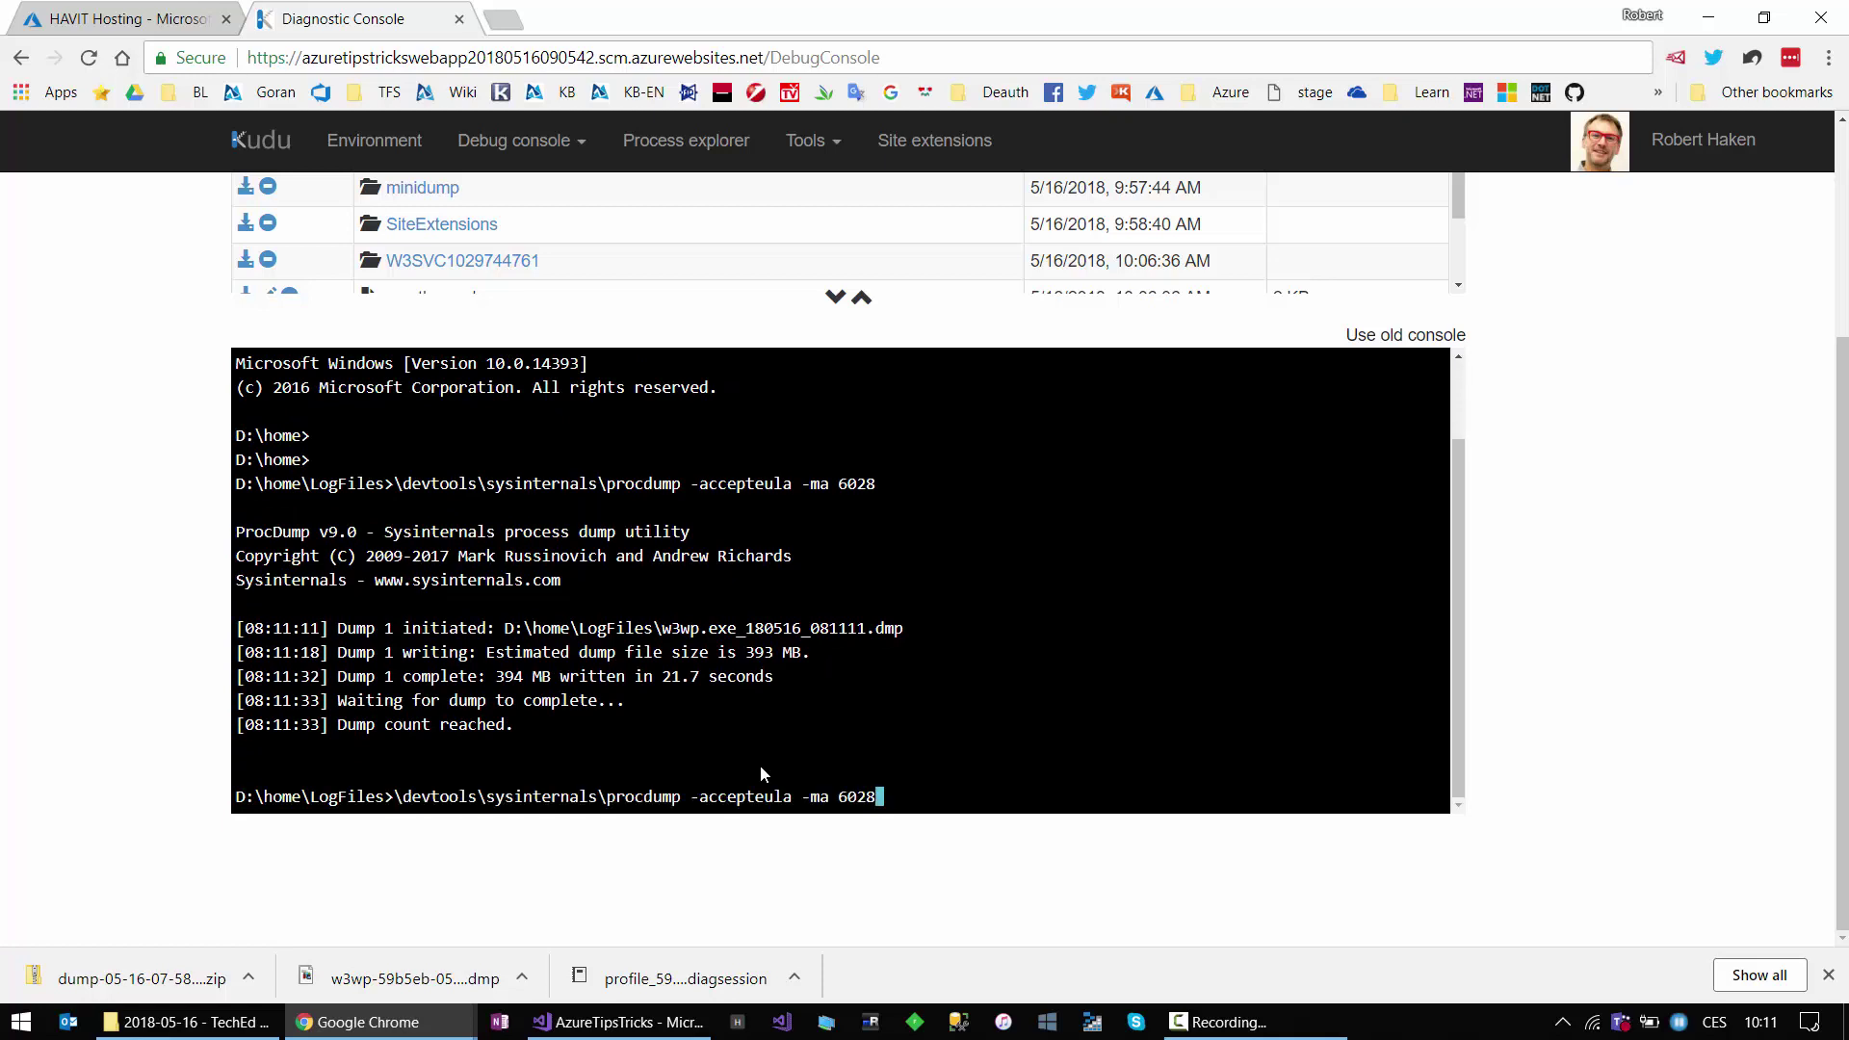
{"action": "type", "text": "-e"}
{"action": "type", "text": " 1 "}
{"action": "type", "text": "-f "}
{"action": "type", "text": "\"Do"}
{"action": "type", "text": "meEx"}
{"action": "key", "text": "BackSpace"}
{"action": "key", "text": "BackSpace"}
{"action": "key", "text": "BackSpace"}
{"action": "key", "text": "BackSpace"}
{"action": "key", "text": "BackSpace"}
{"action": "type", "text": "emoException\""}
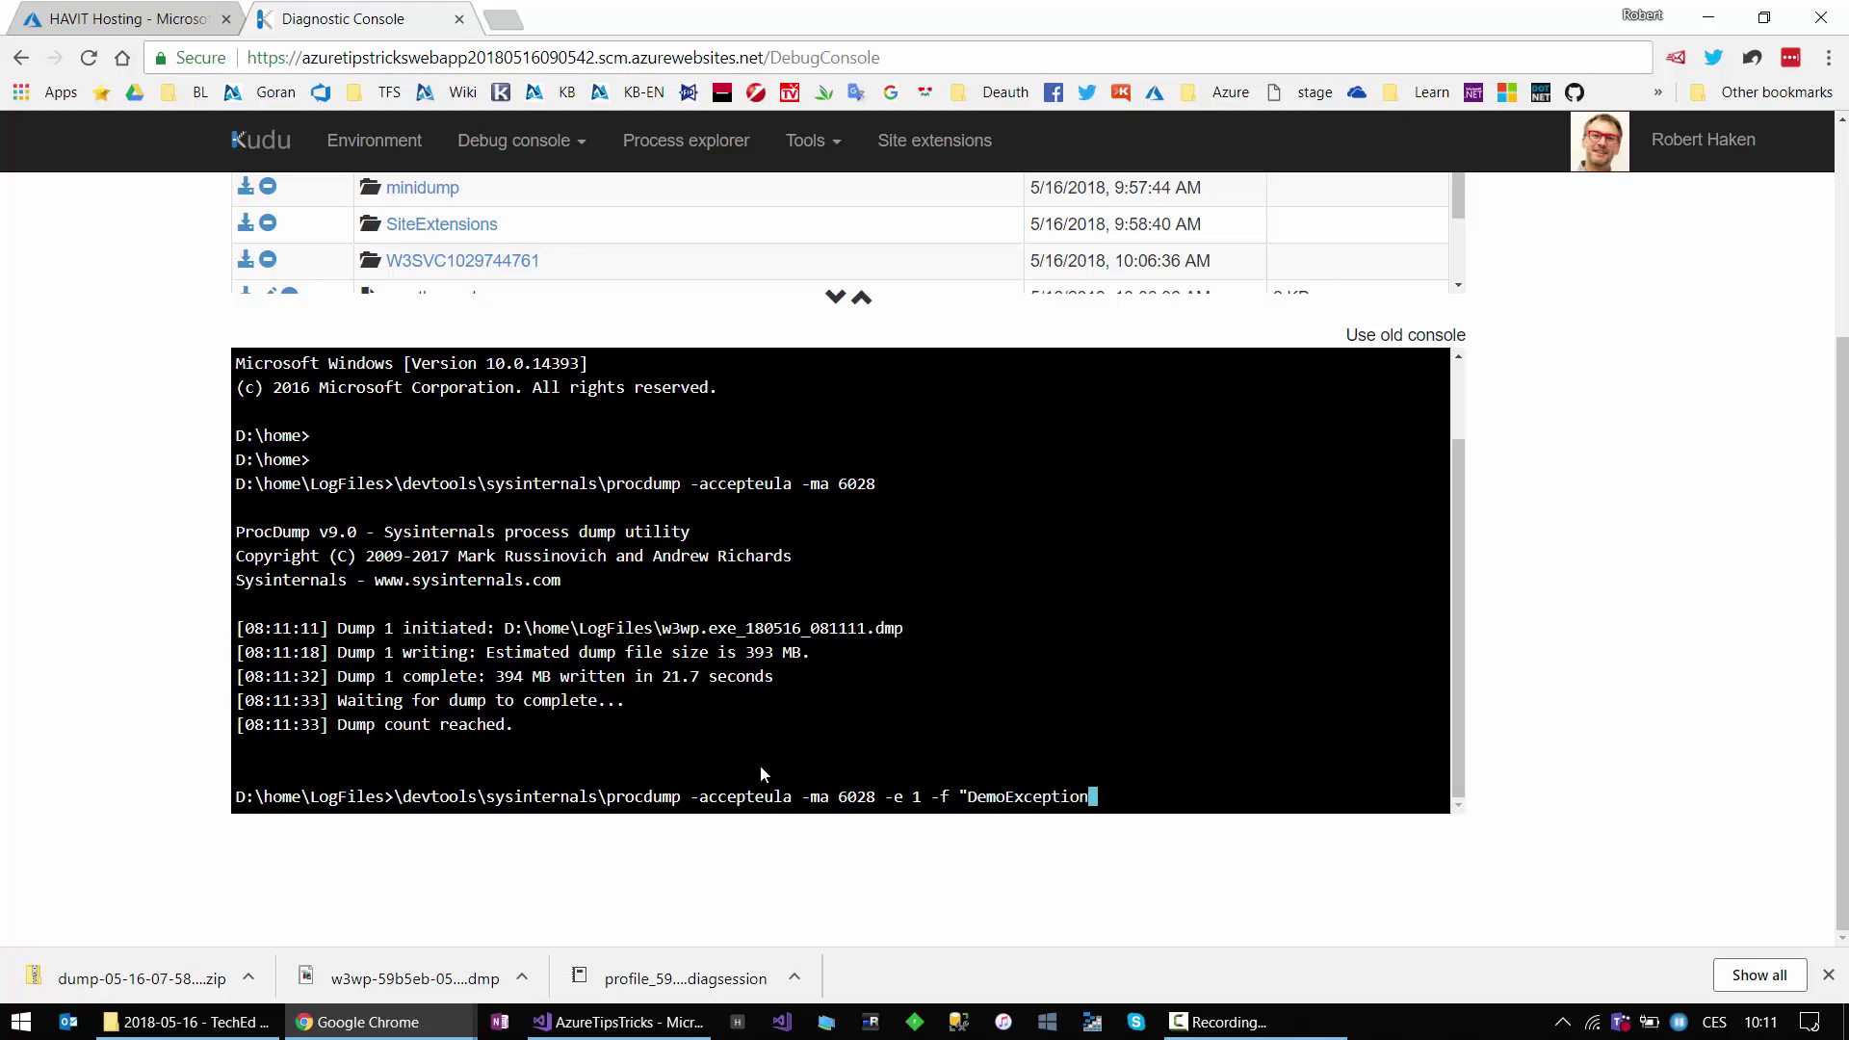
{"action": "key", "text": "Return"}
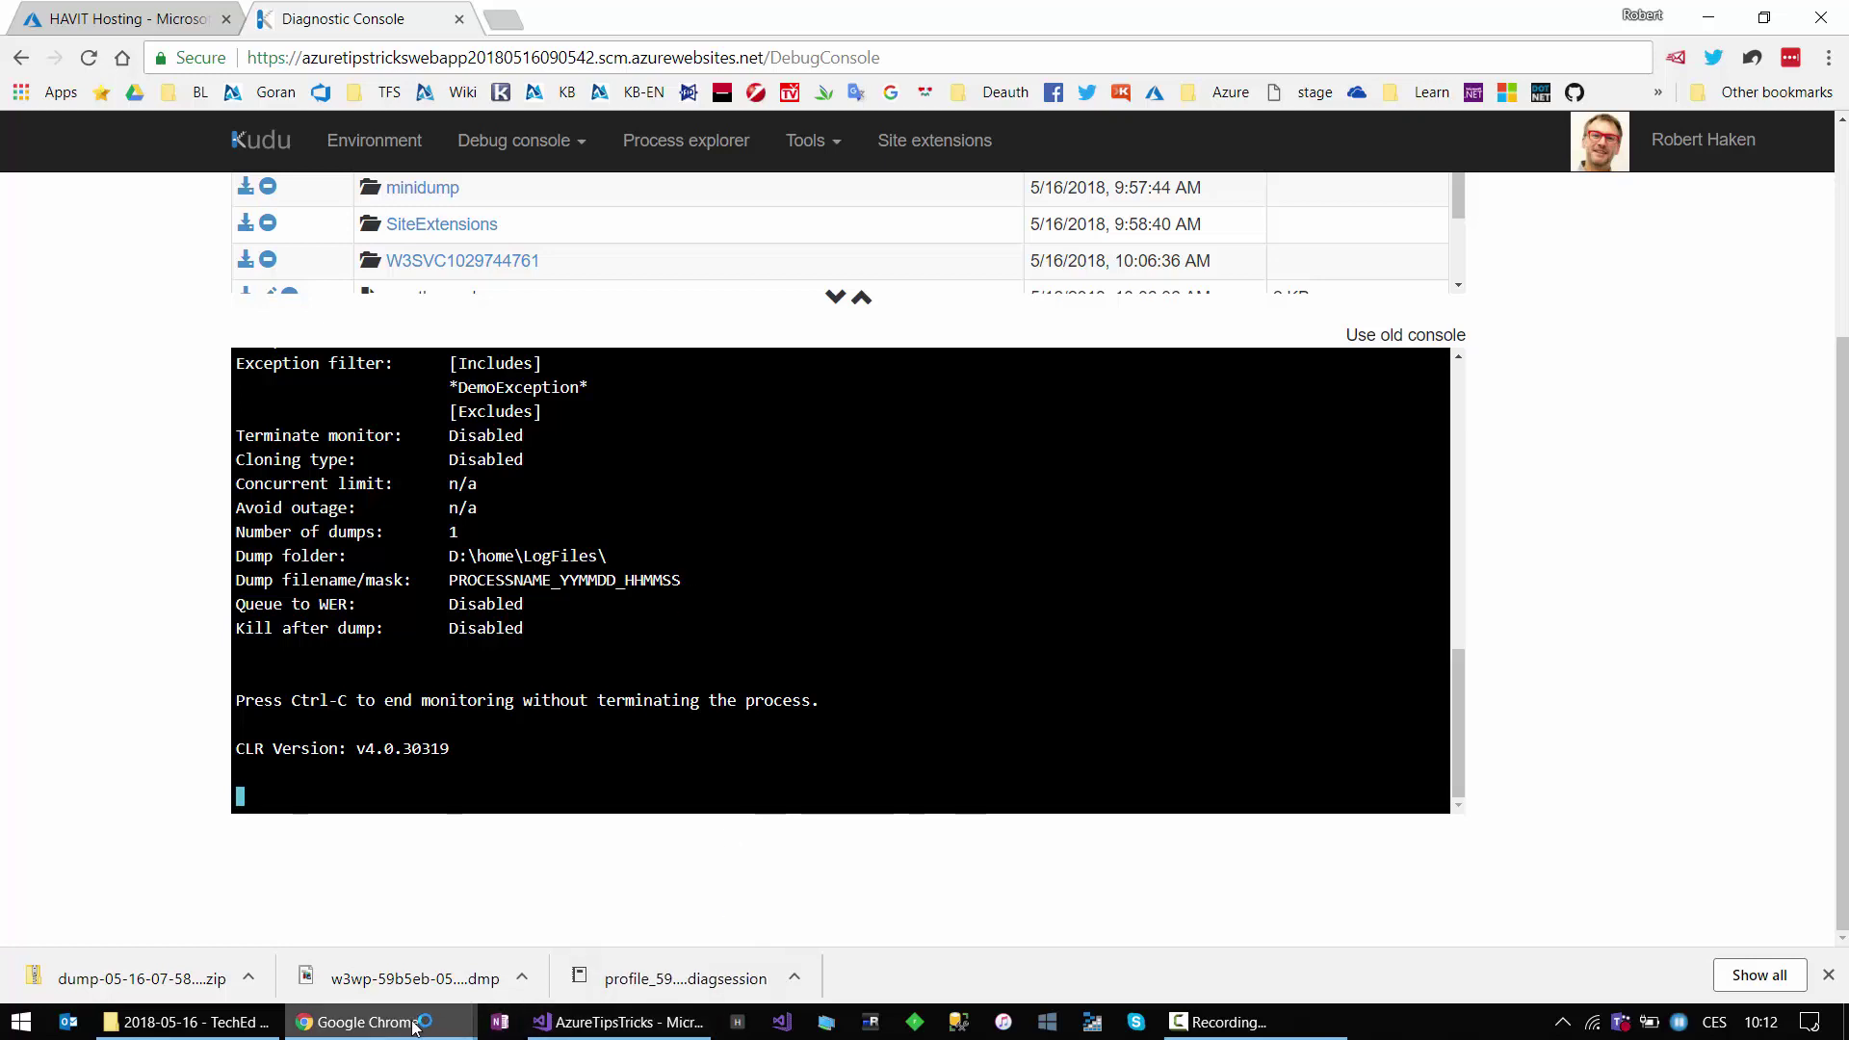
Step: Switch to the web app's home page window, reload it and open the /home/exception address
{"action": "mouse_move", "coordinate": [371, 1023]}
{"action": "left_click", "coordinate": [886, 848]}
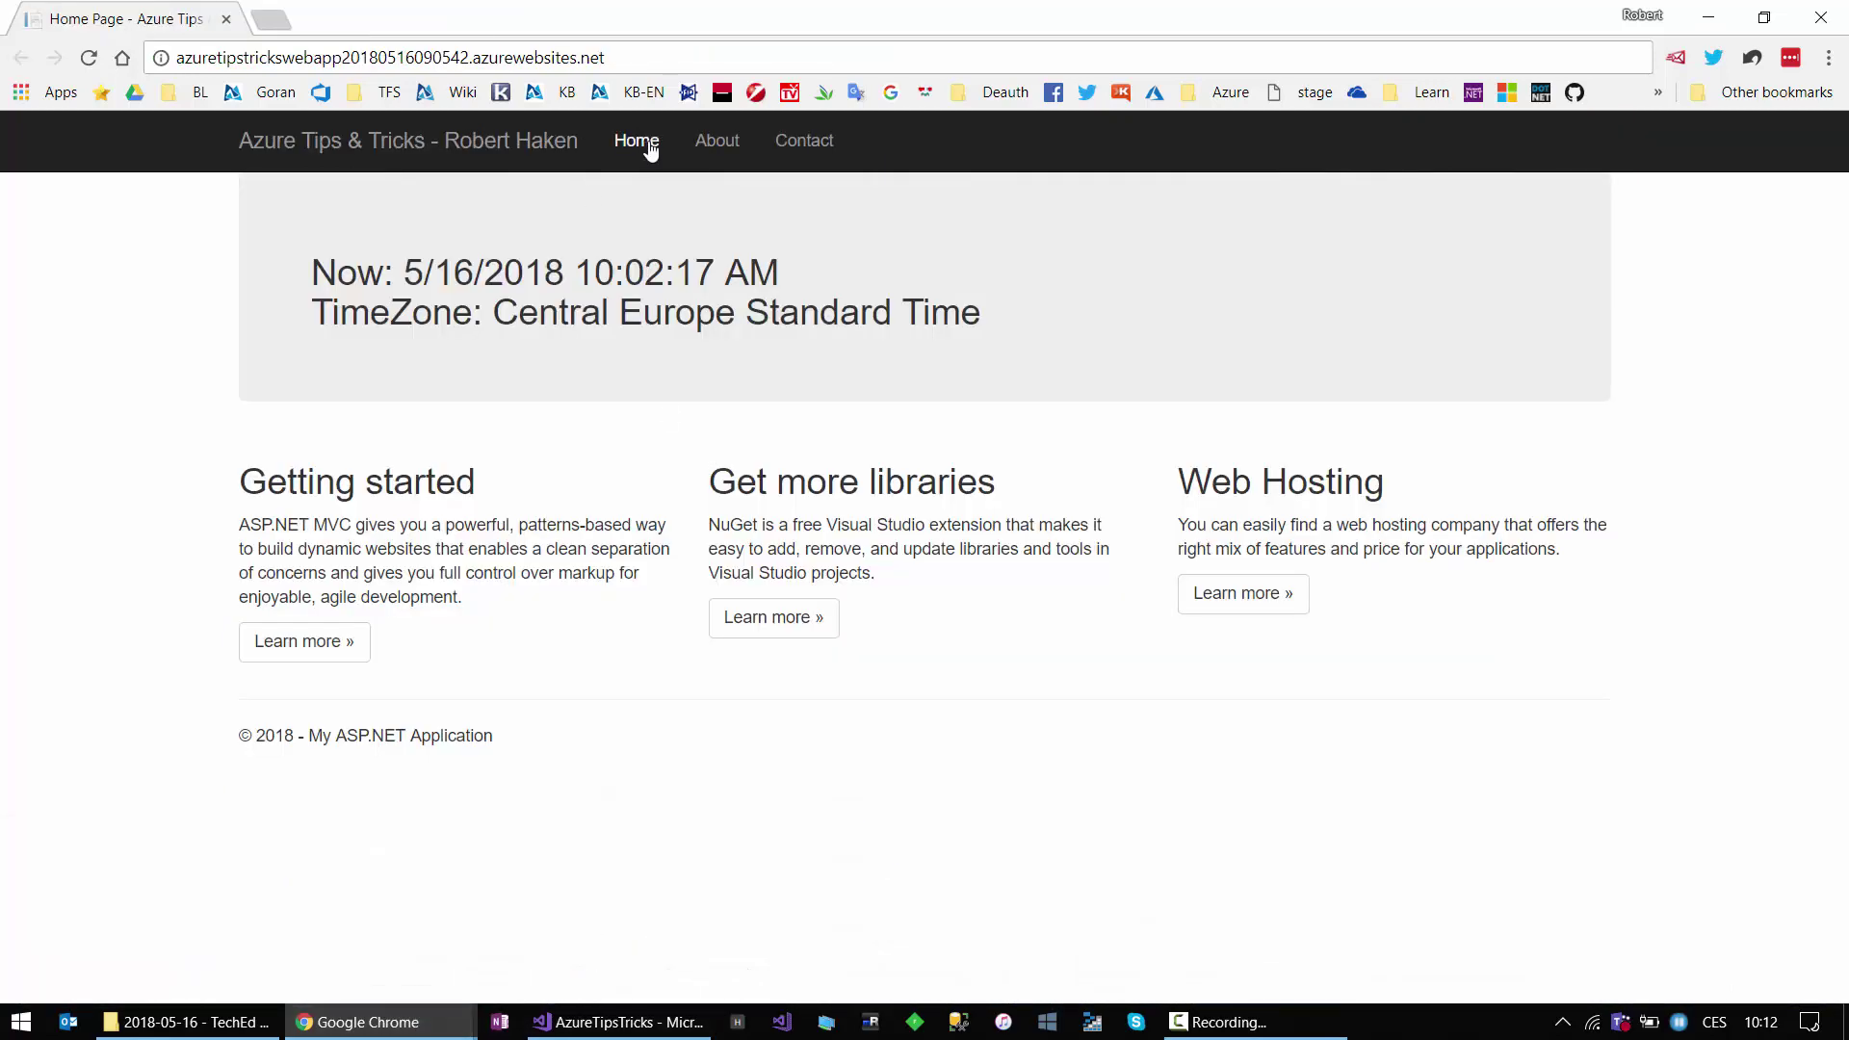
{"action": "left_click", "coordinate": [88, 58]}
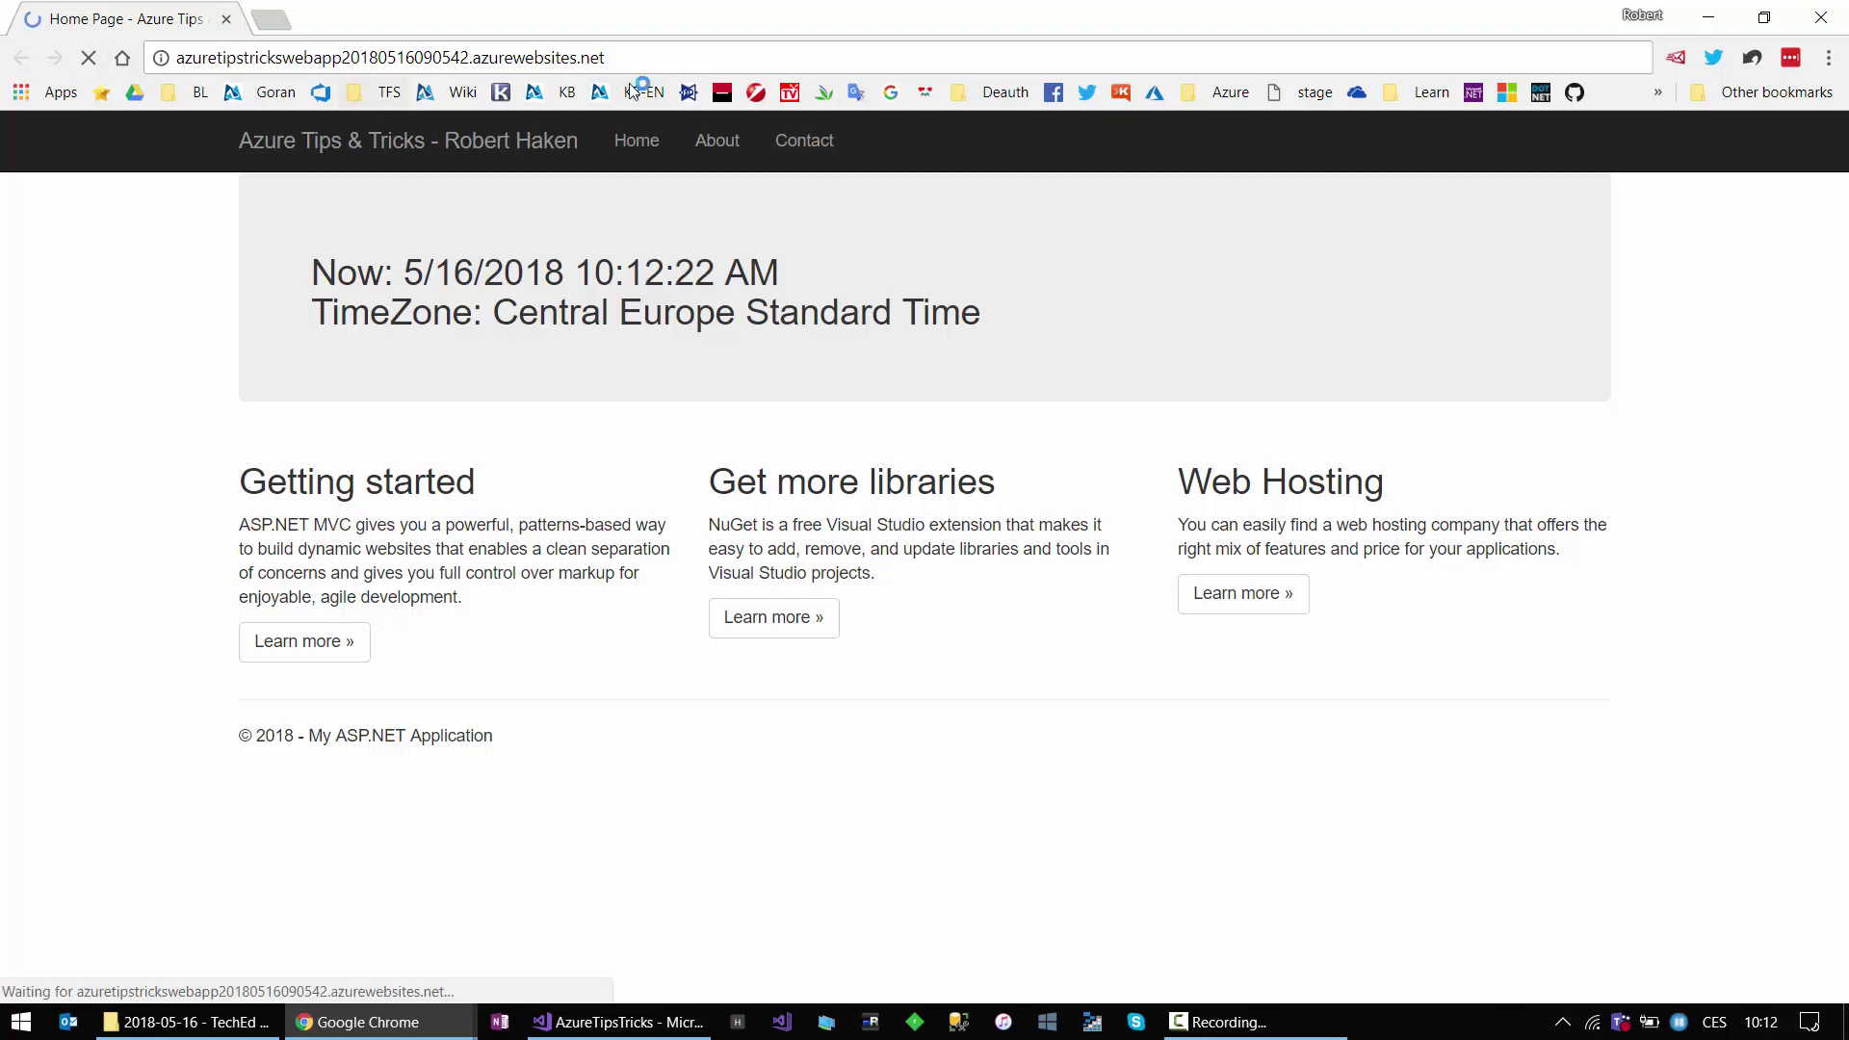
{"action": "left_click", "coordinate": [674, 56]}
{"action": "left_click", "coordinate": [684, 47]}
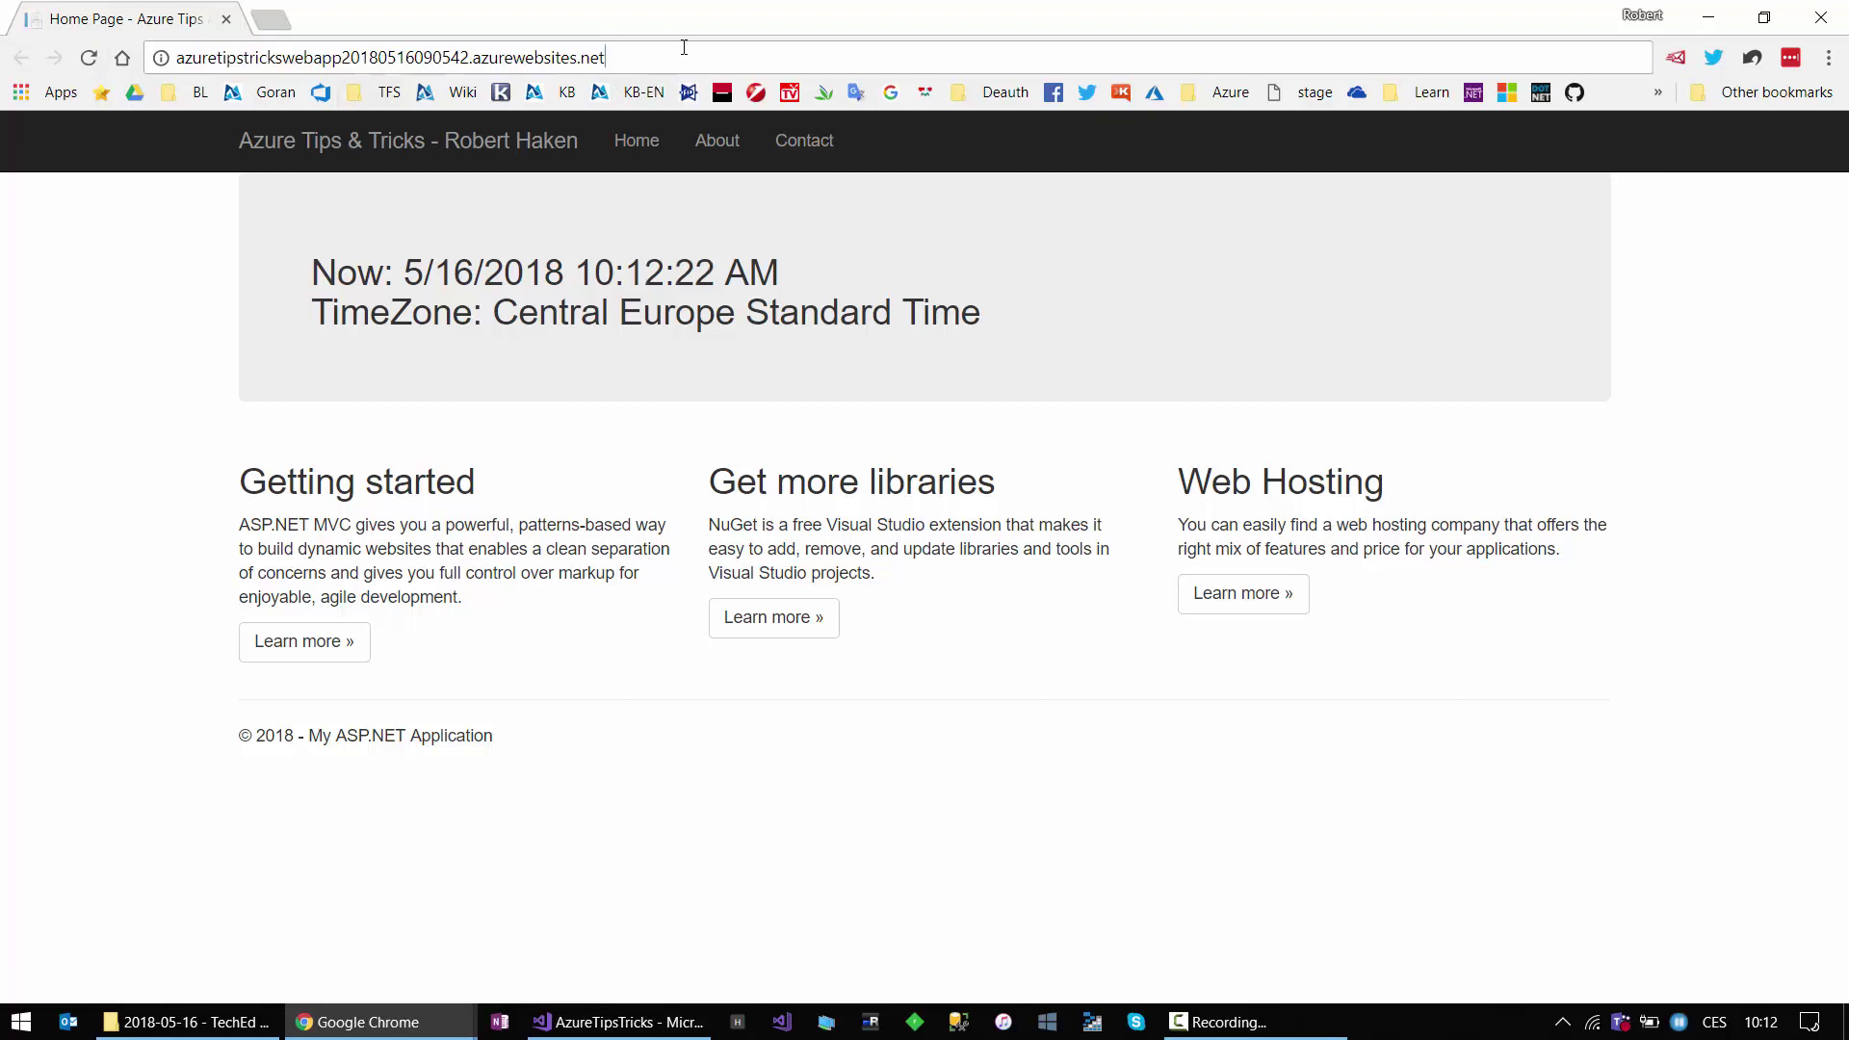
{"action": "type", "text": "/"}
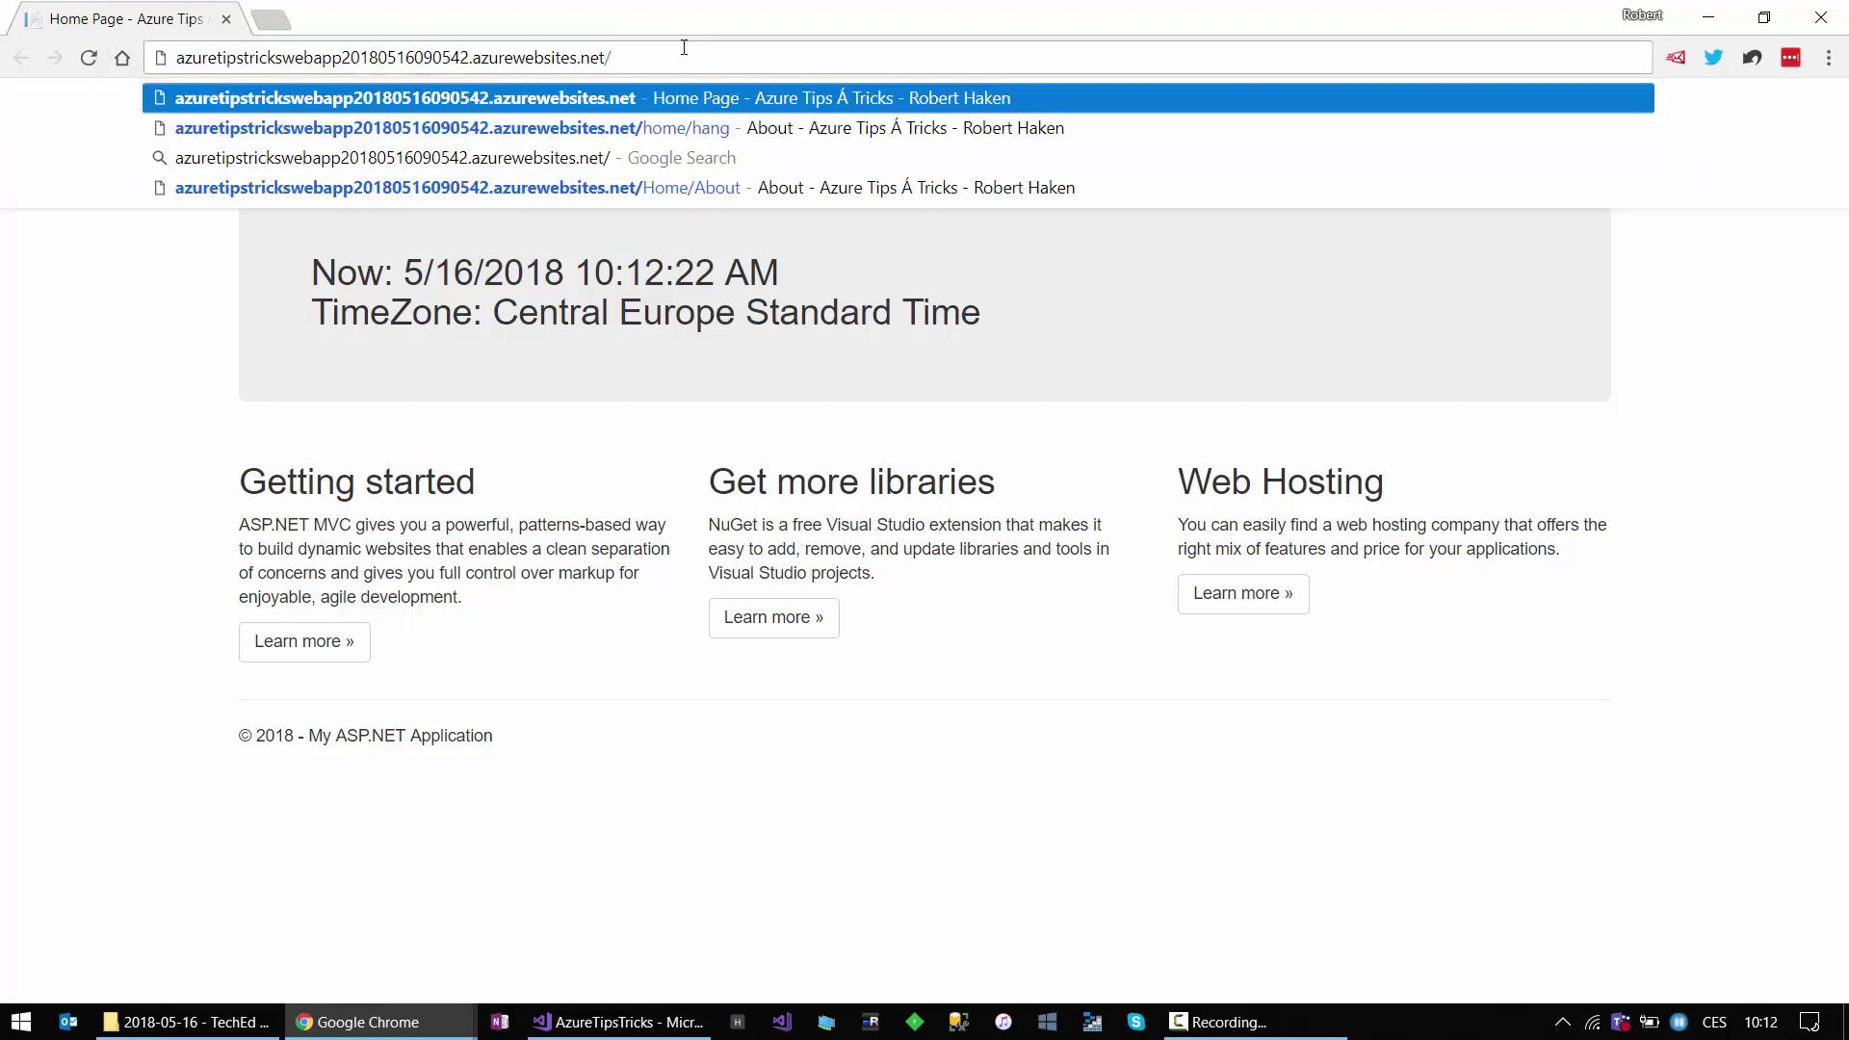
{"action": "type", "text": "home/exvep"}
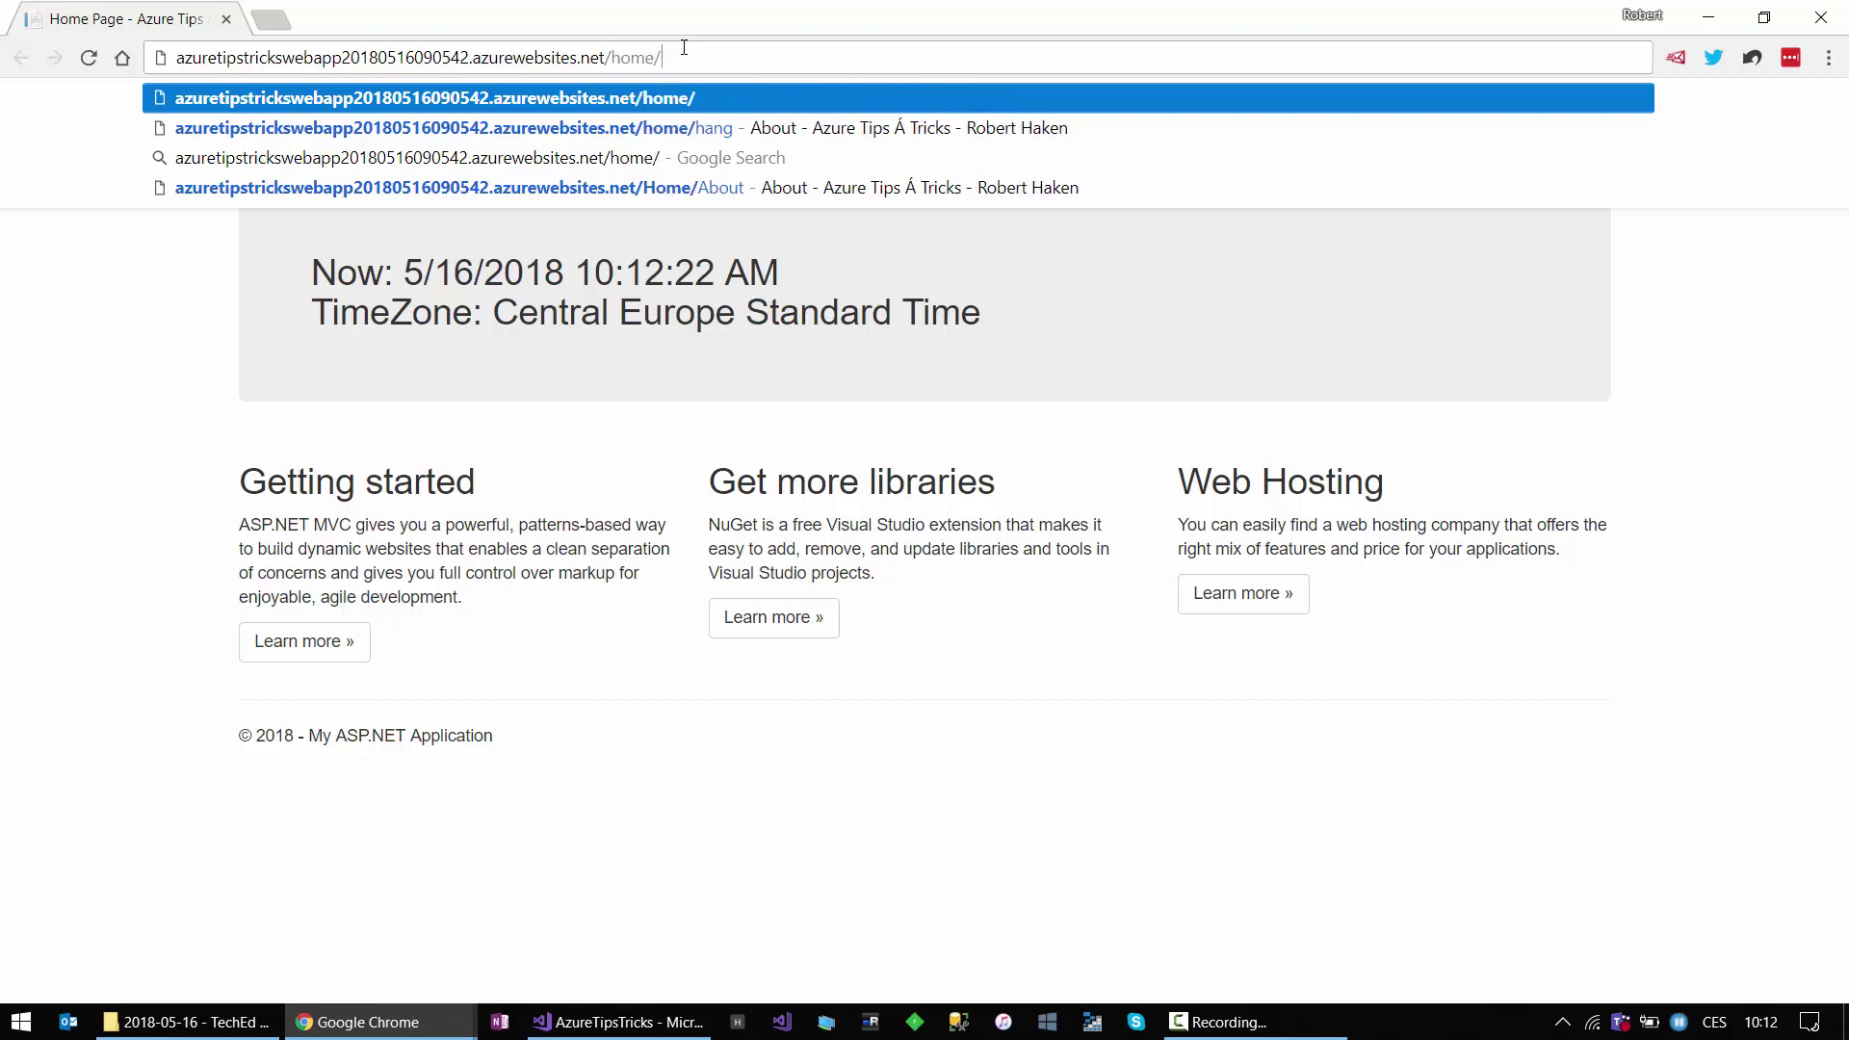
{"action": "key", "text": "BackSpace"}
{"action": "key", "text": "BackSpace"}
{"action": "key", "text": "BackSpace"}
{"action": "type", "text": "ception"}
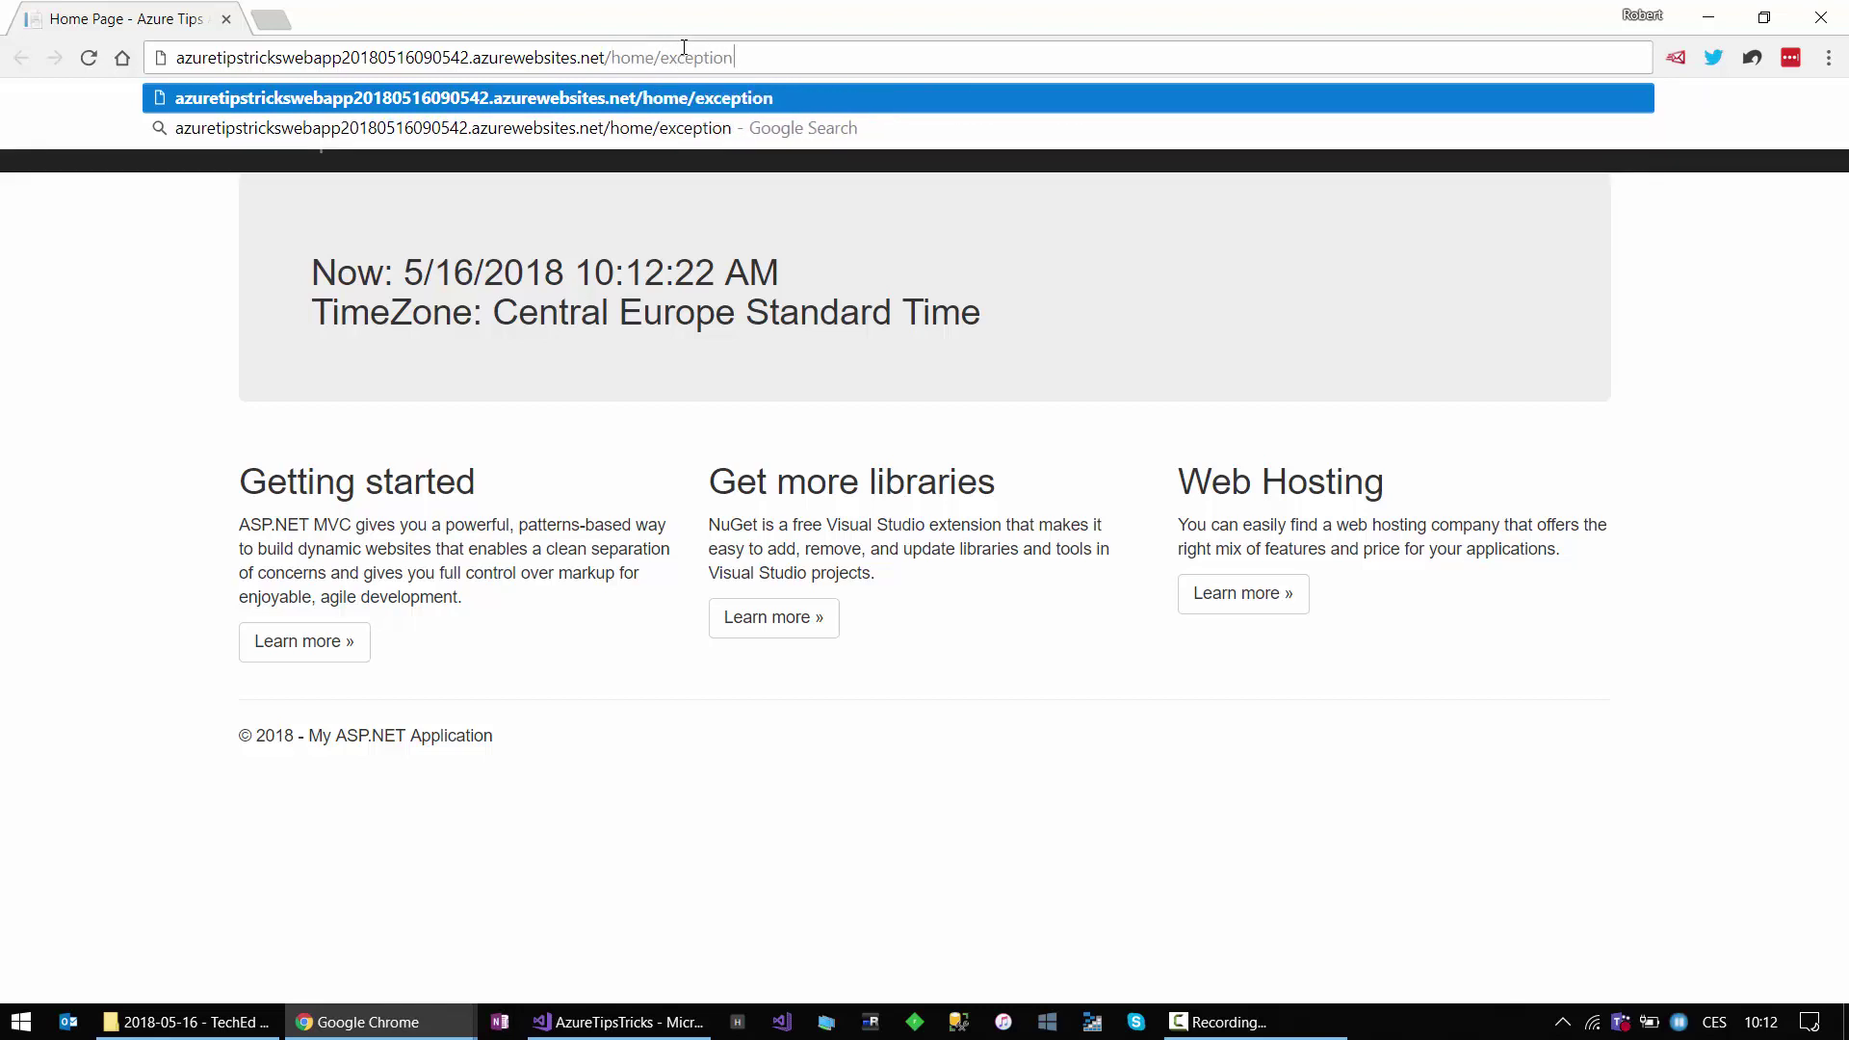
{"action": "key", "text": "Return"}
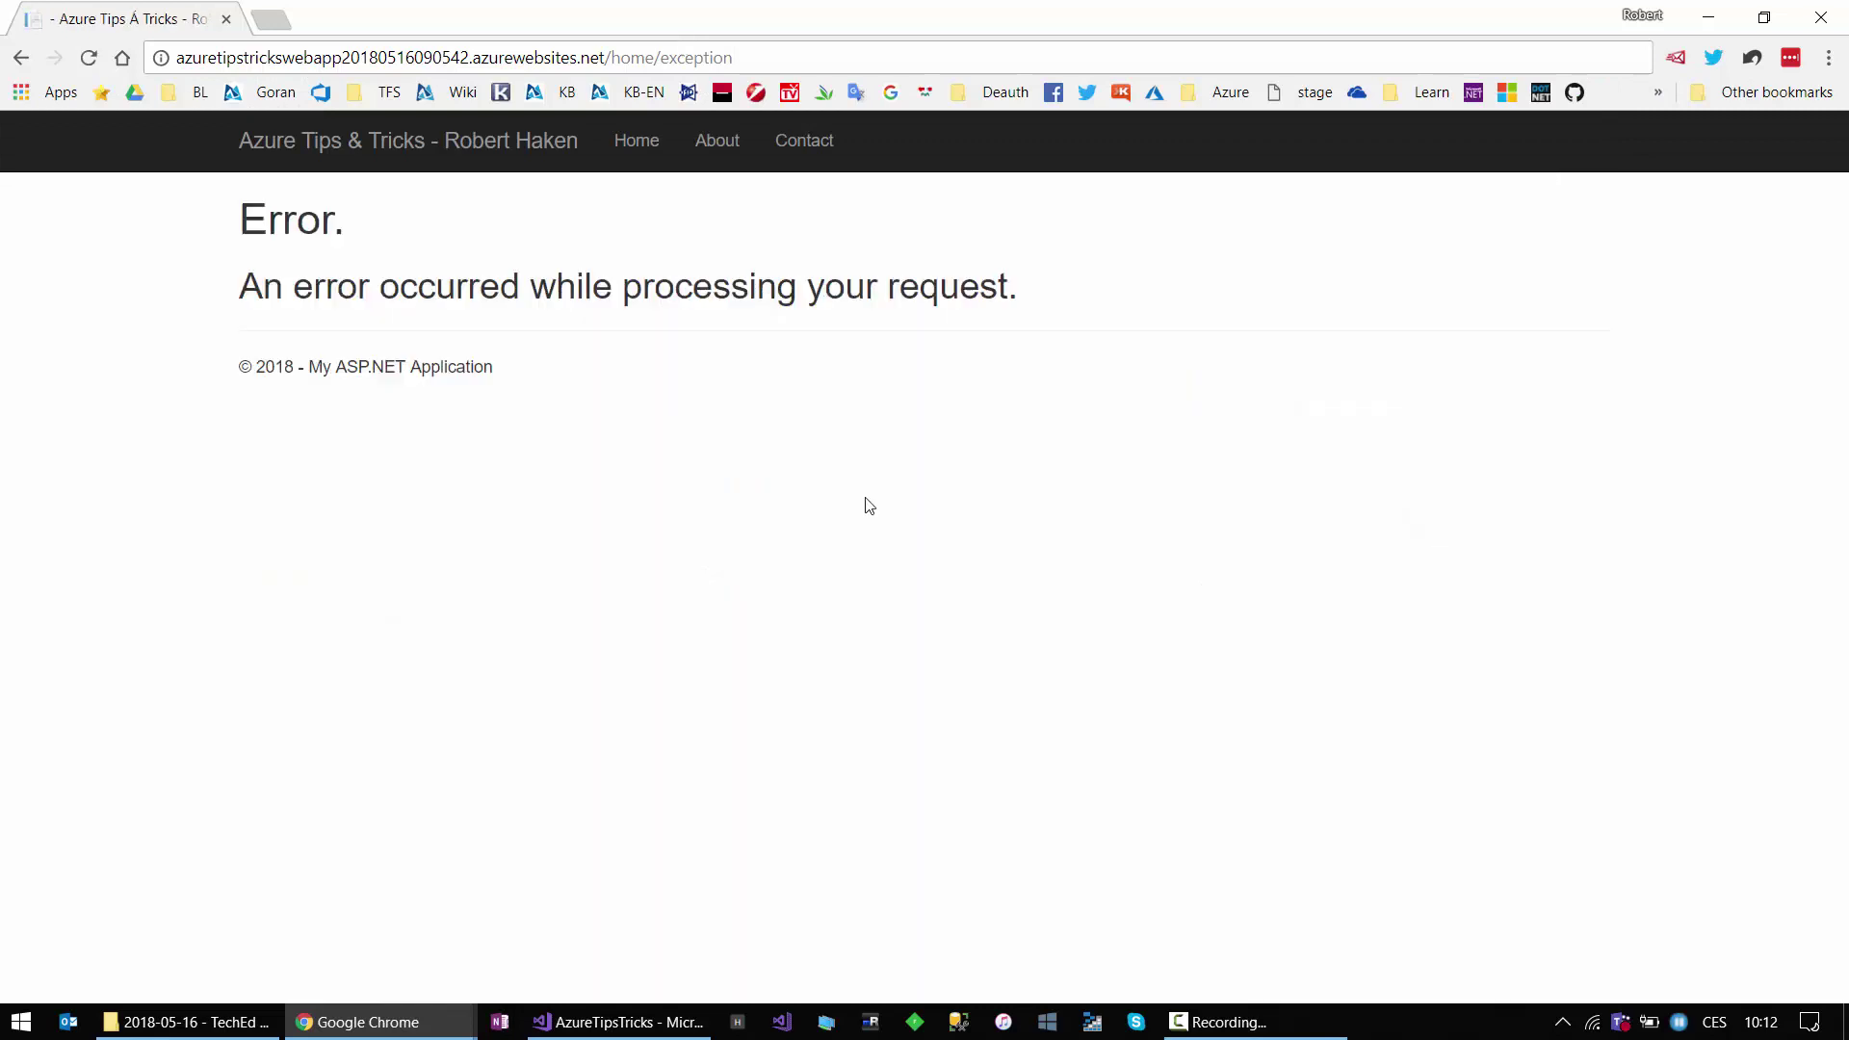
Step: Return to the Kudu diagnostic console, check the ProcDump output and file list, and reload the page
{"action": "left_click", "coordinate": [368, 1021]}
{"action": "left_click", "coordinate": [367, 841]}
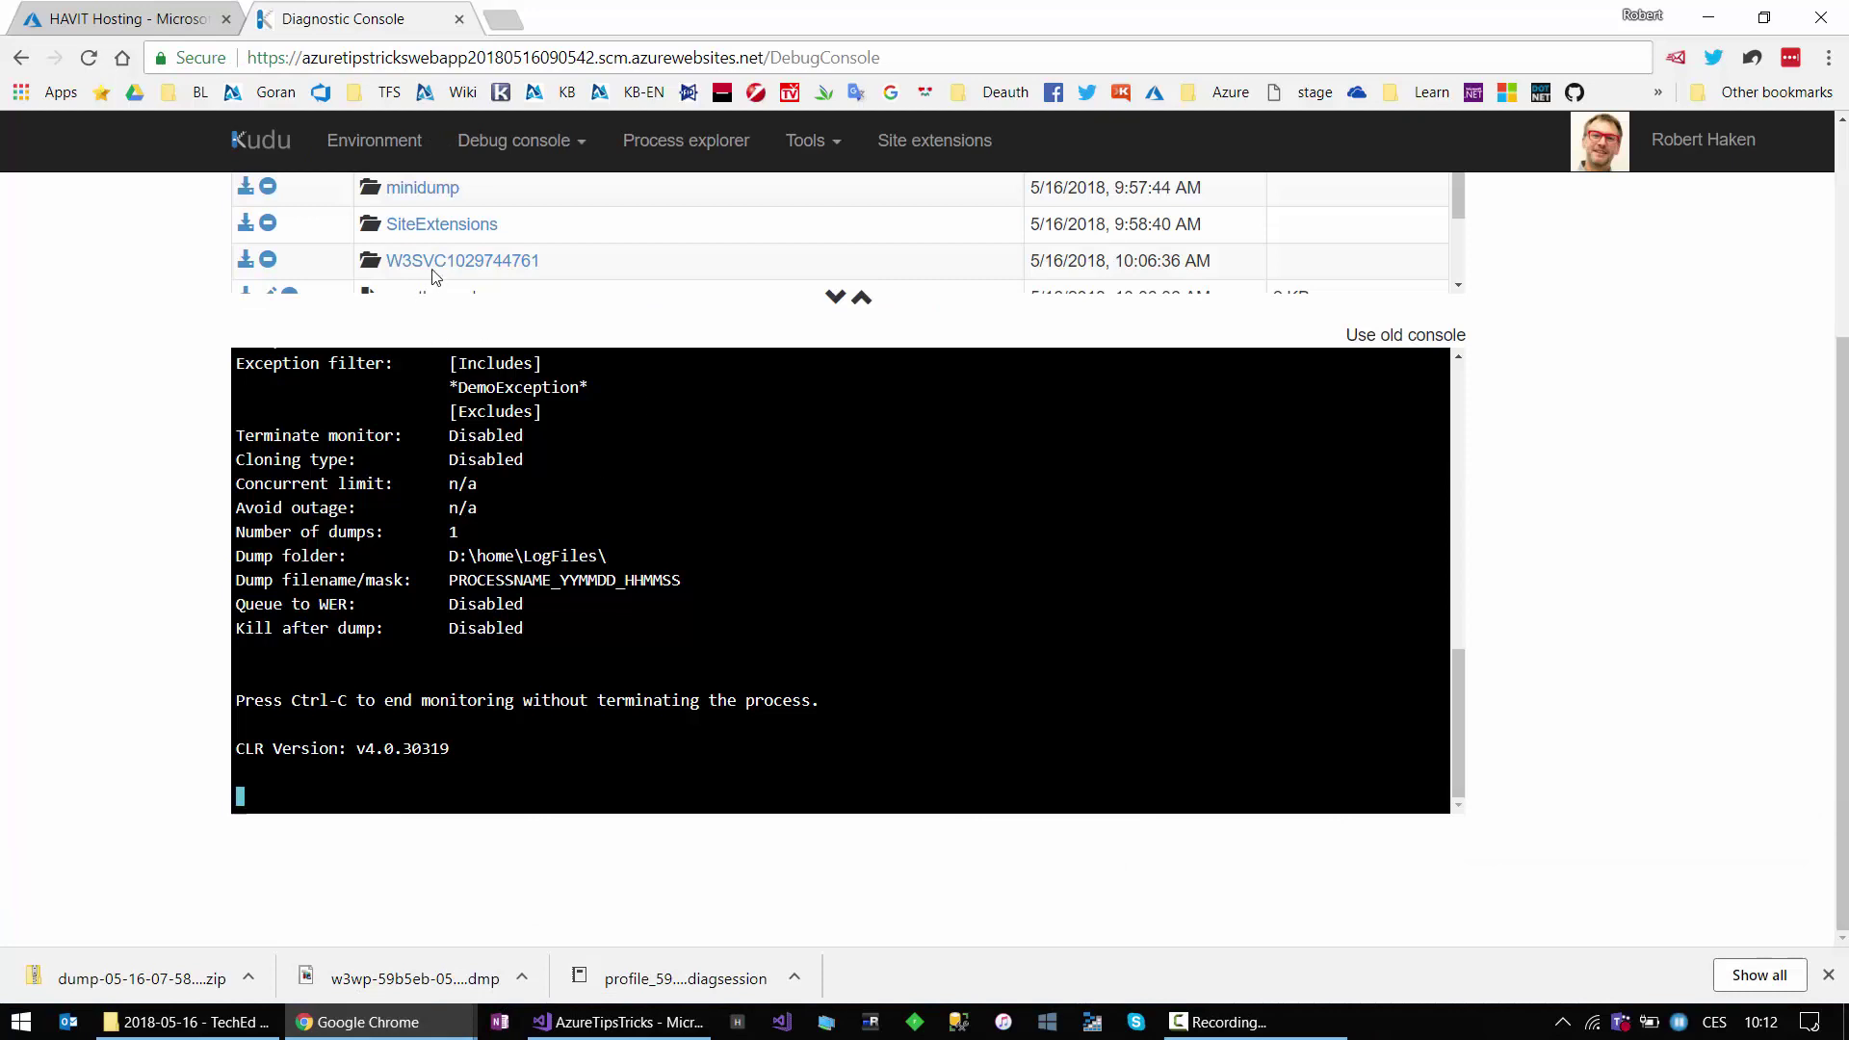
{"action": "scroll", "coordinate": [204, 441], "scroll_direction": "up", "scroll_amount": 1}
{"action": "scroll", "coordinate": [204, 441], "scroll_direction": "up", "scroll_amount": 1}
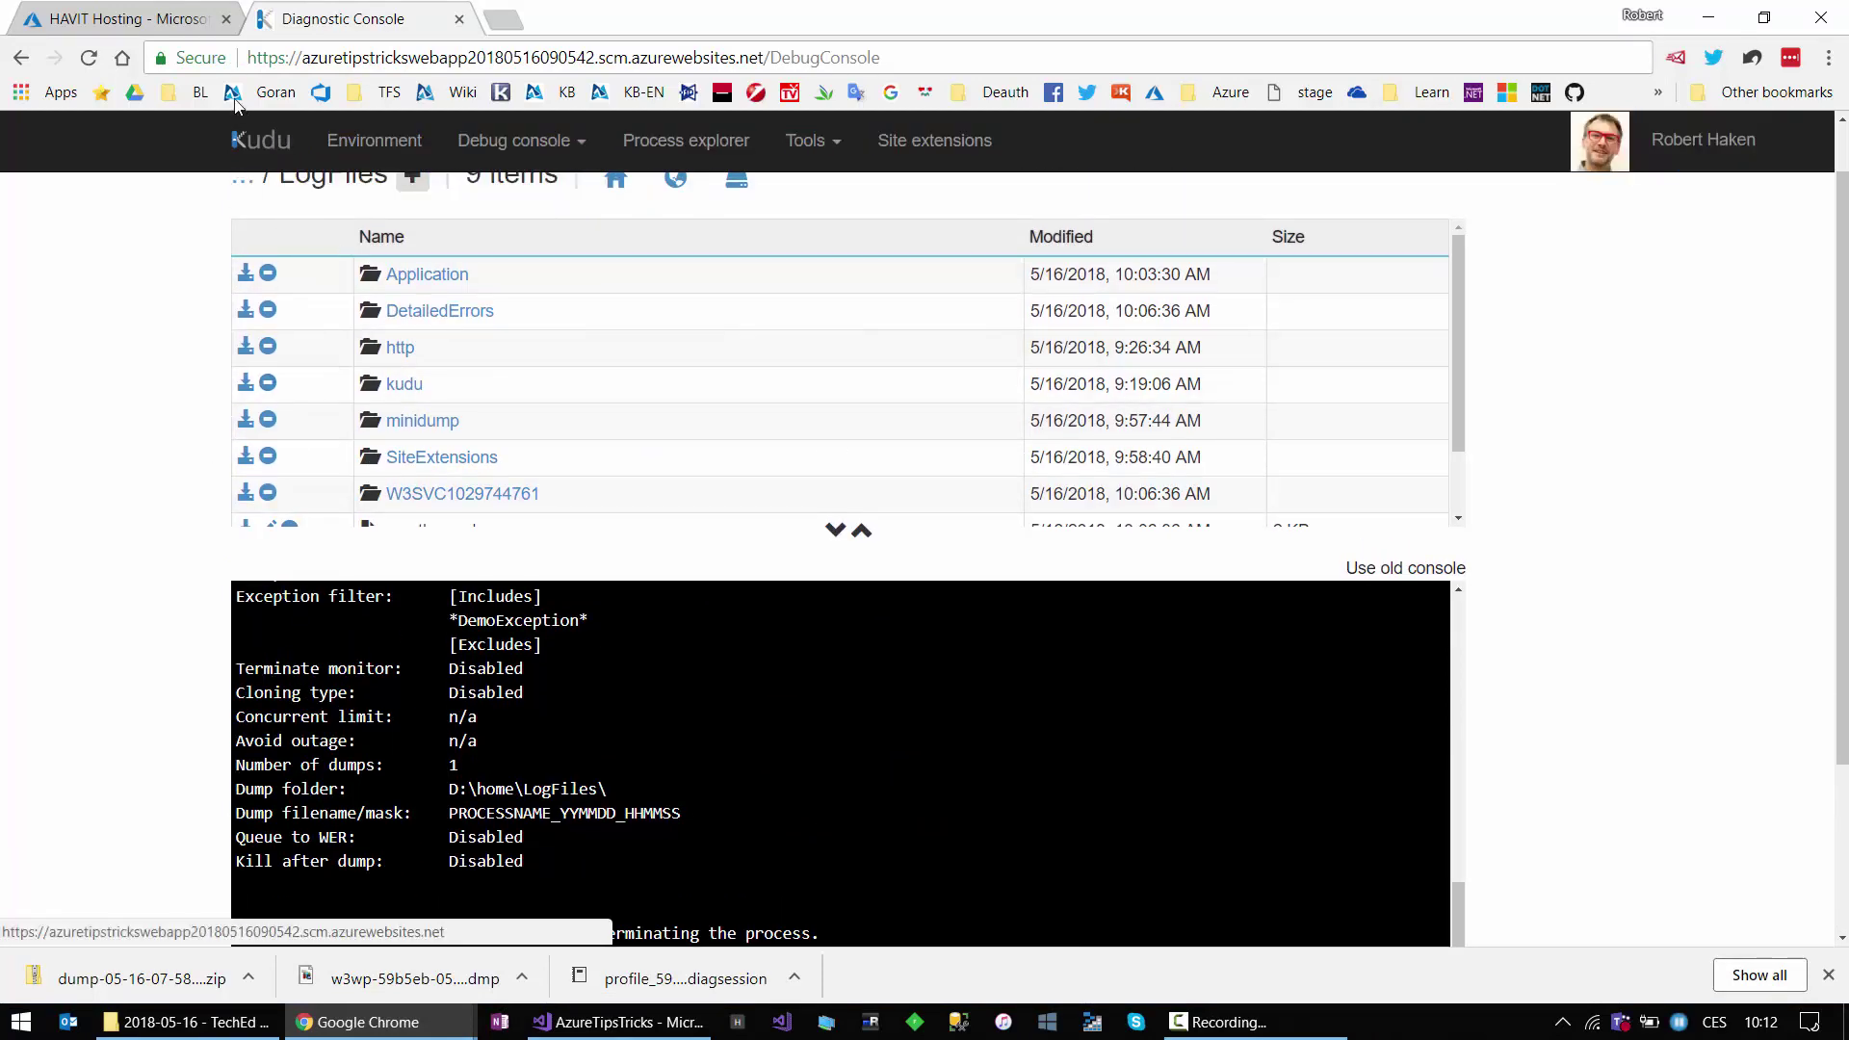
{"action": "left_click", "coordinate": [88, 57]}
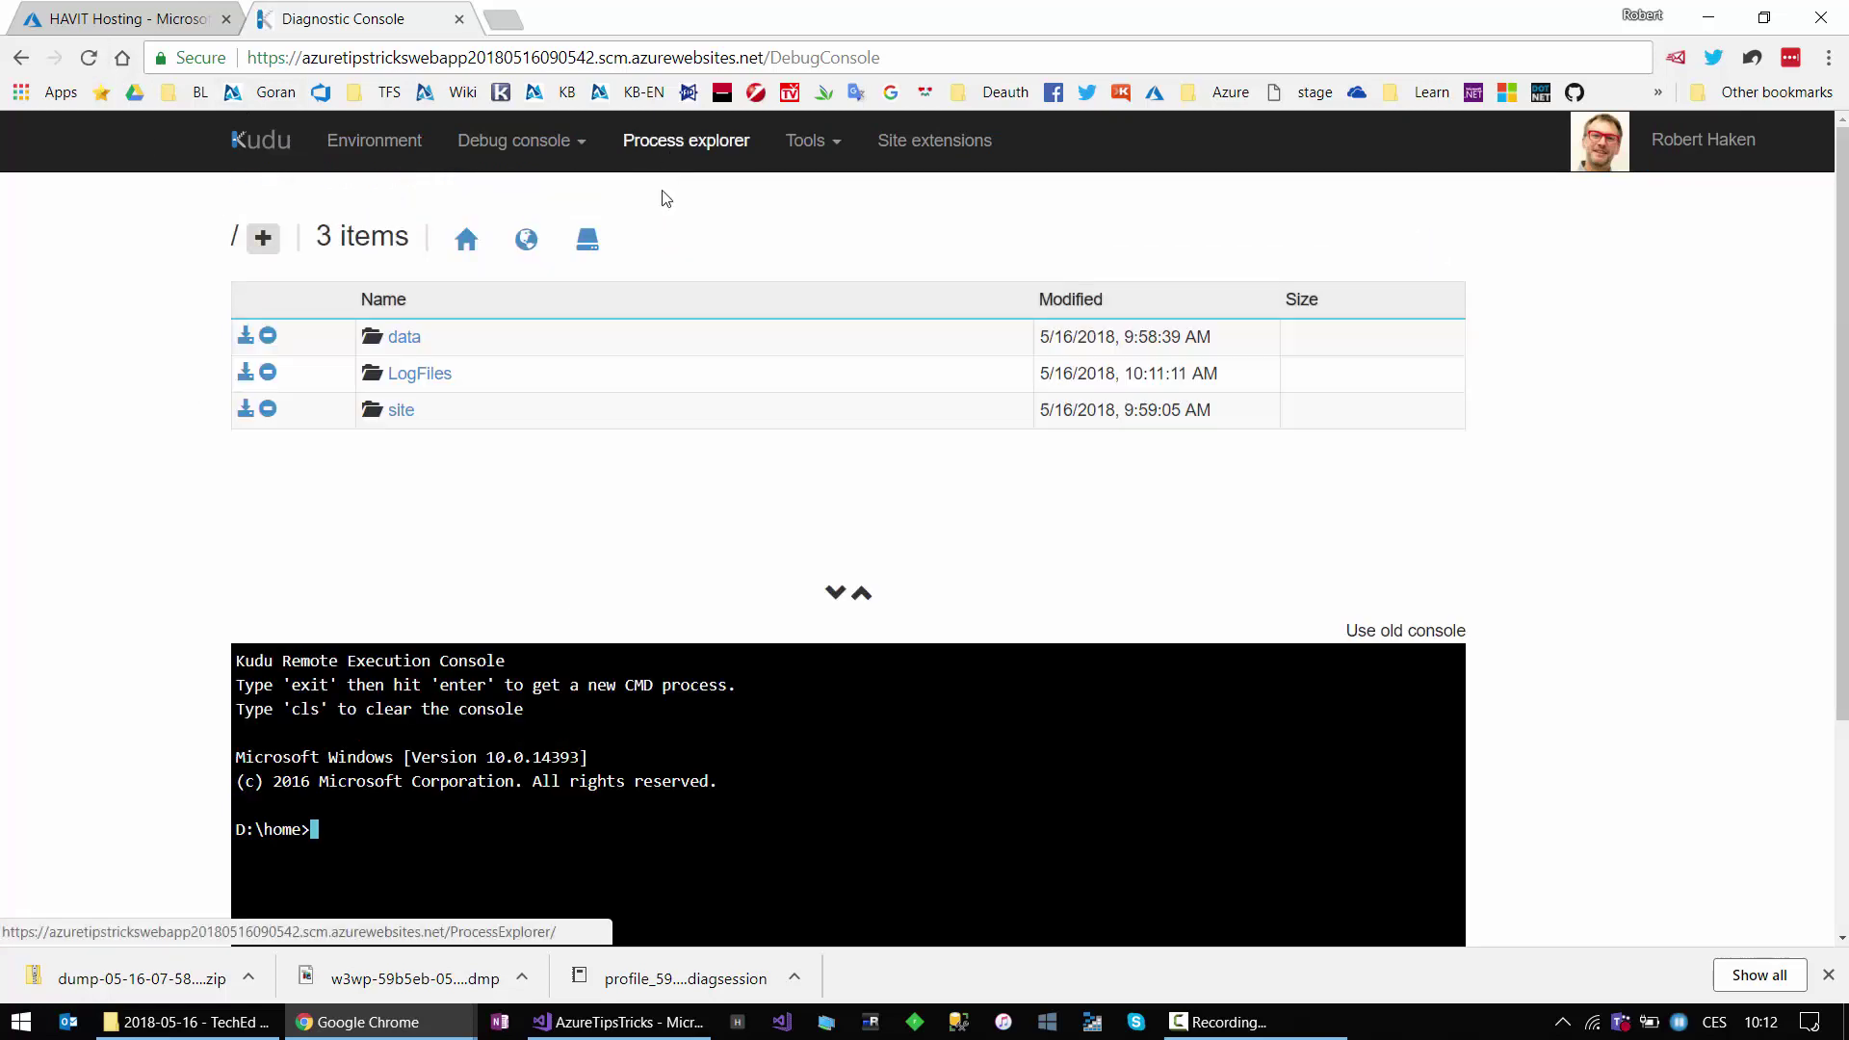
Step: Switch to the web app's About page window and reload the page
{"action": "left_click", "coordinate": [409, 1022]}
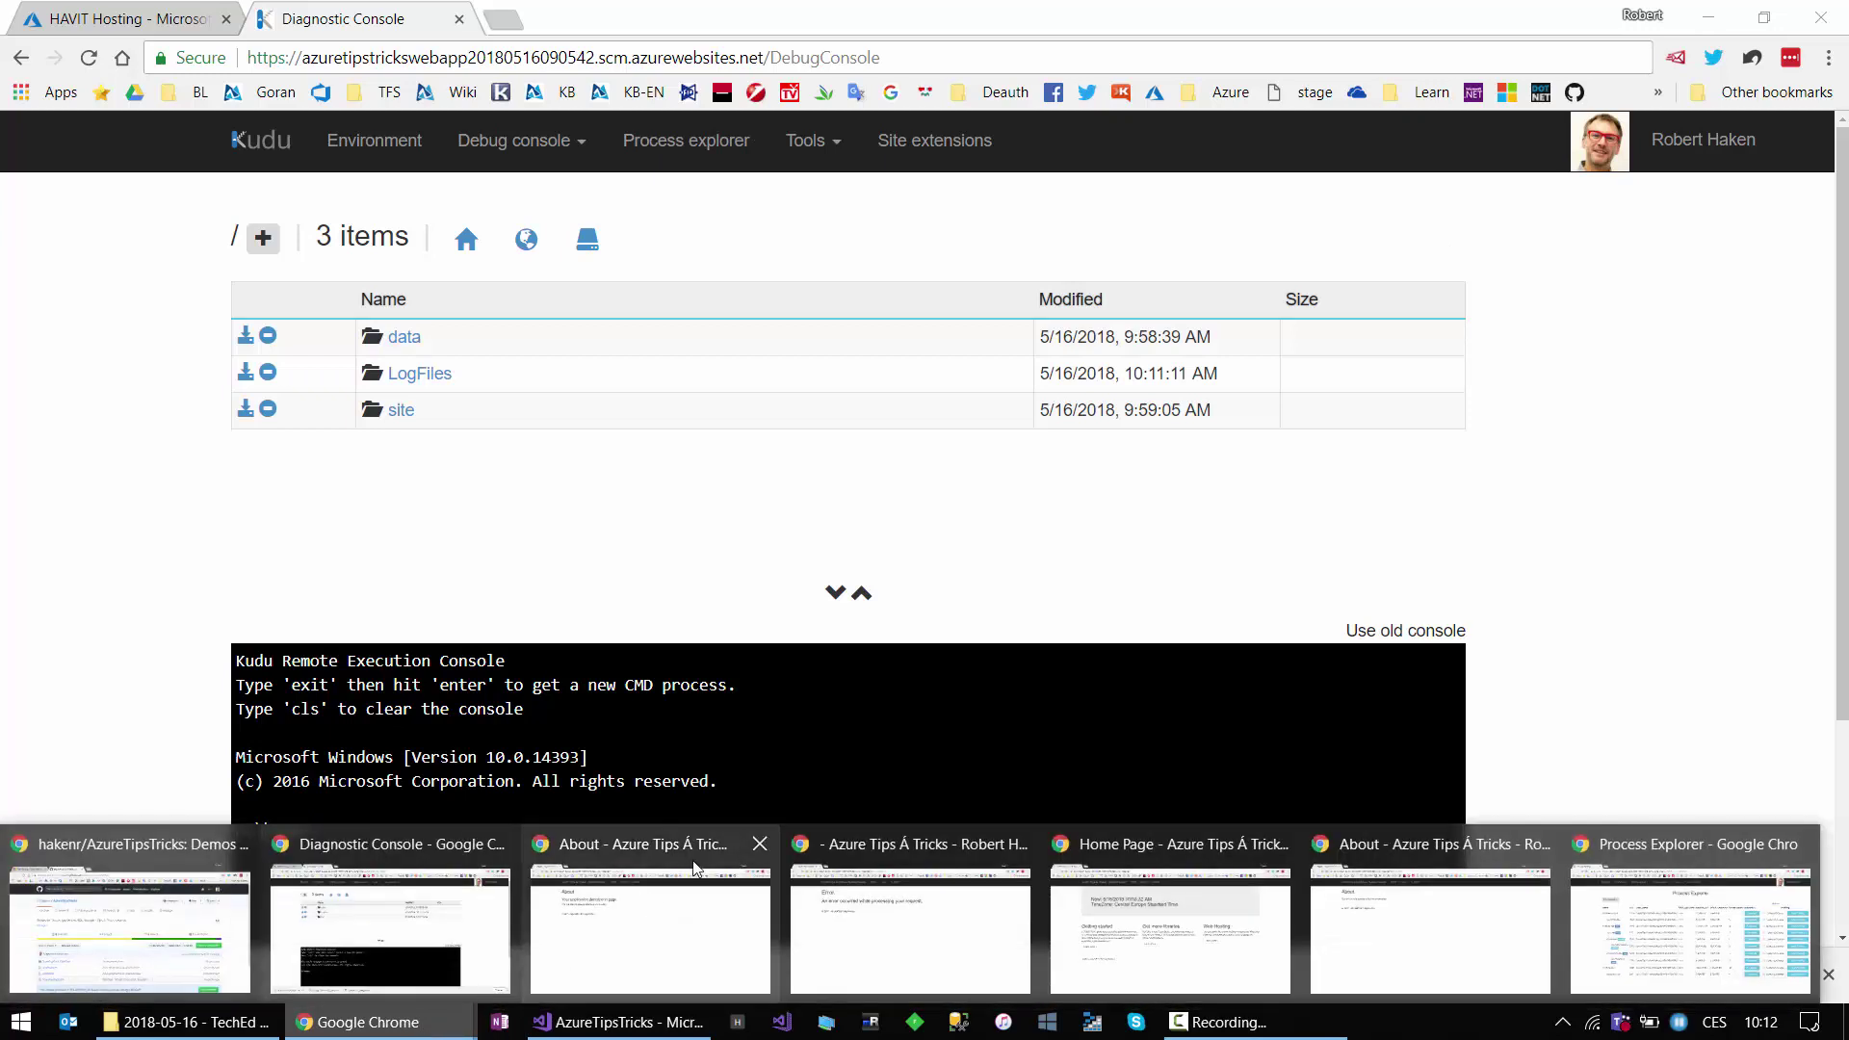
{"action": "left_click", "coordinate": [650, 915]}
{"action": "left_click", "coordinate": [87, 58]}
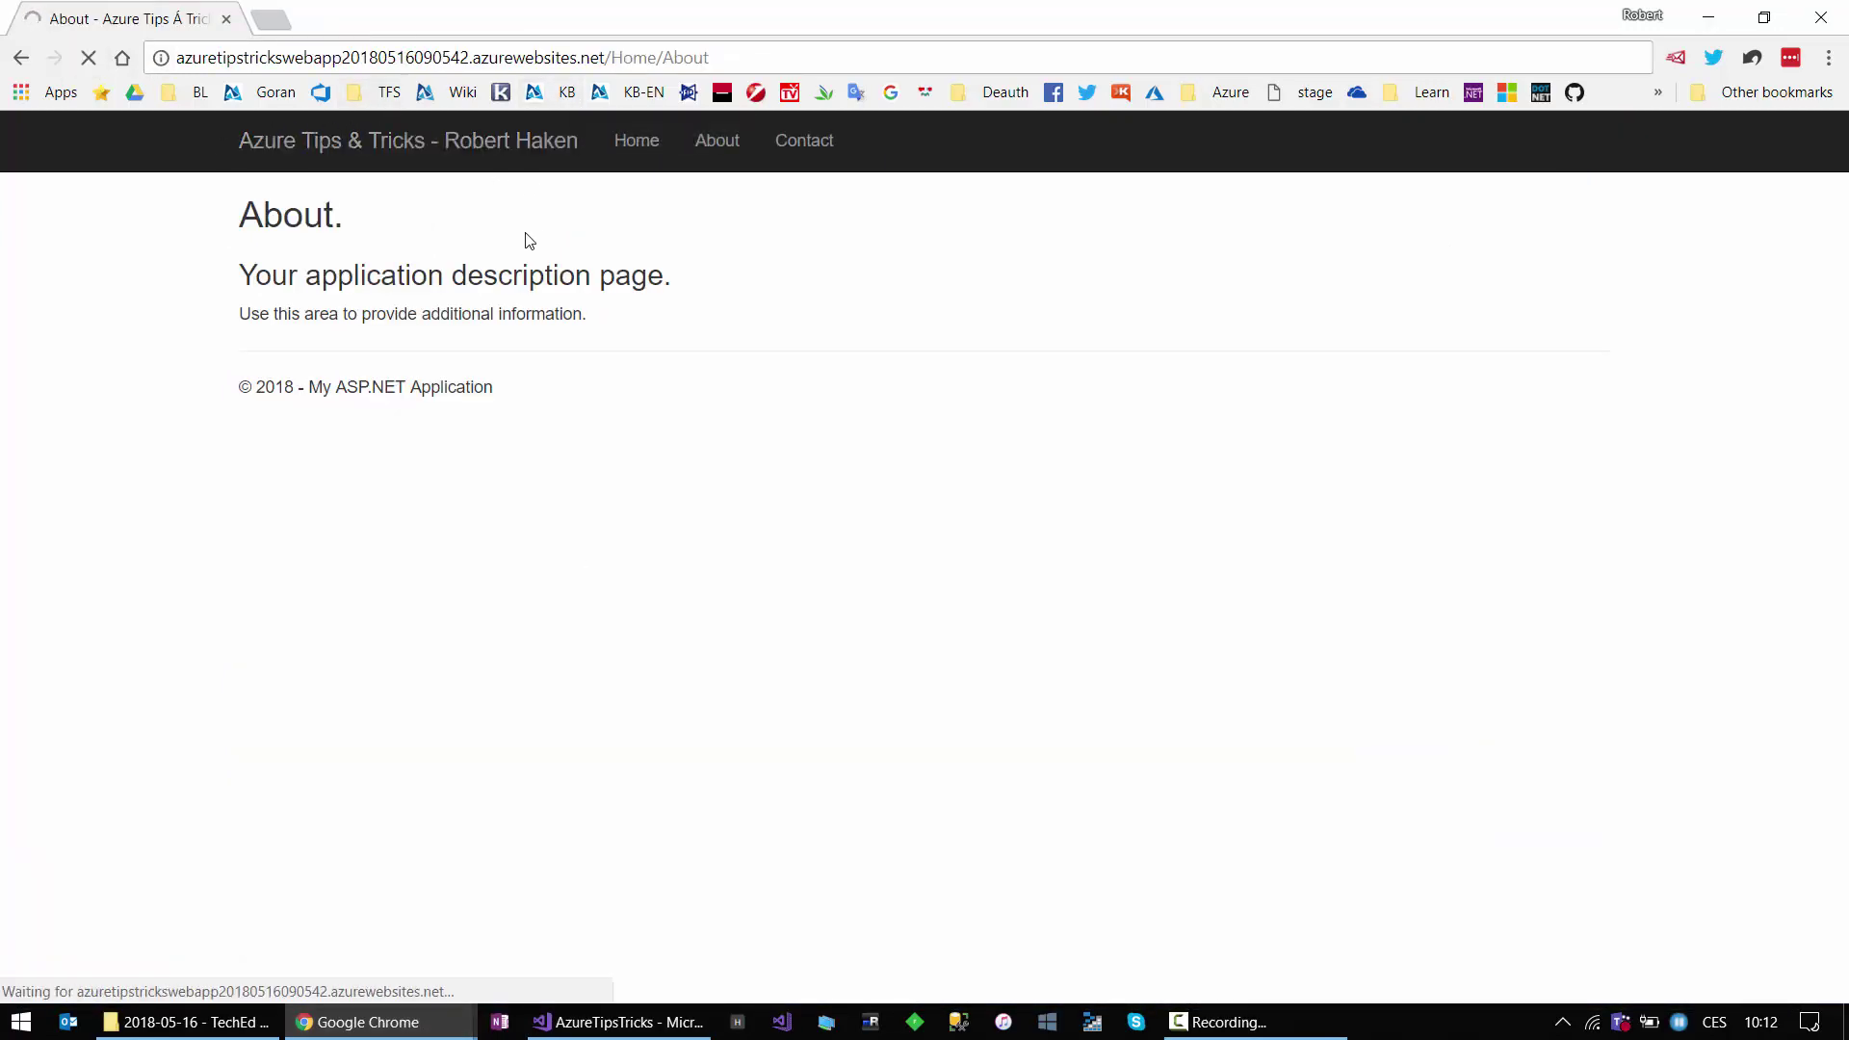
Step: Return to the Kudu window and open Process explorer to look up the web app's w3wp.exe process ID
{"action": "mouse_move", "coordinate": [416, 1031]}
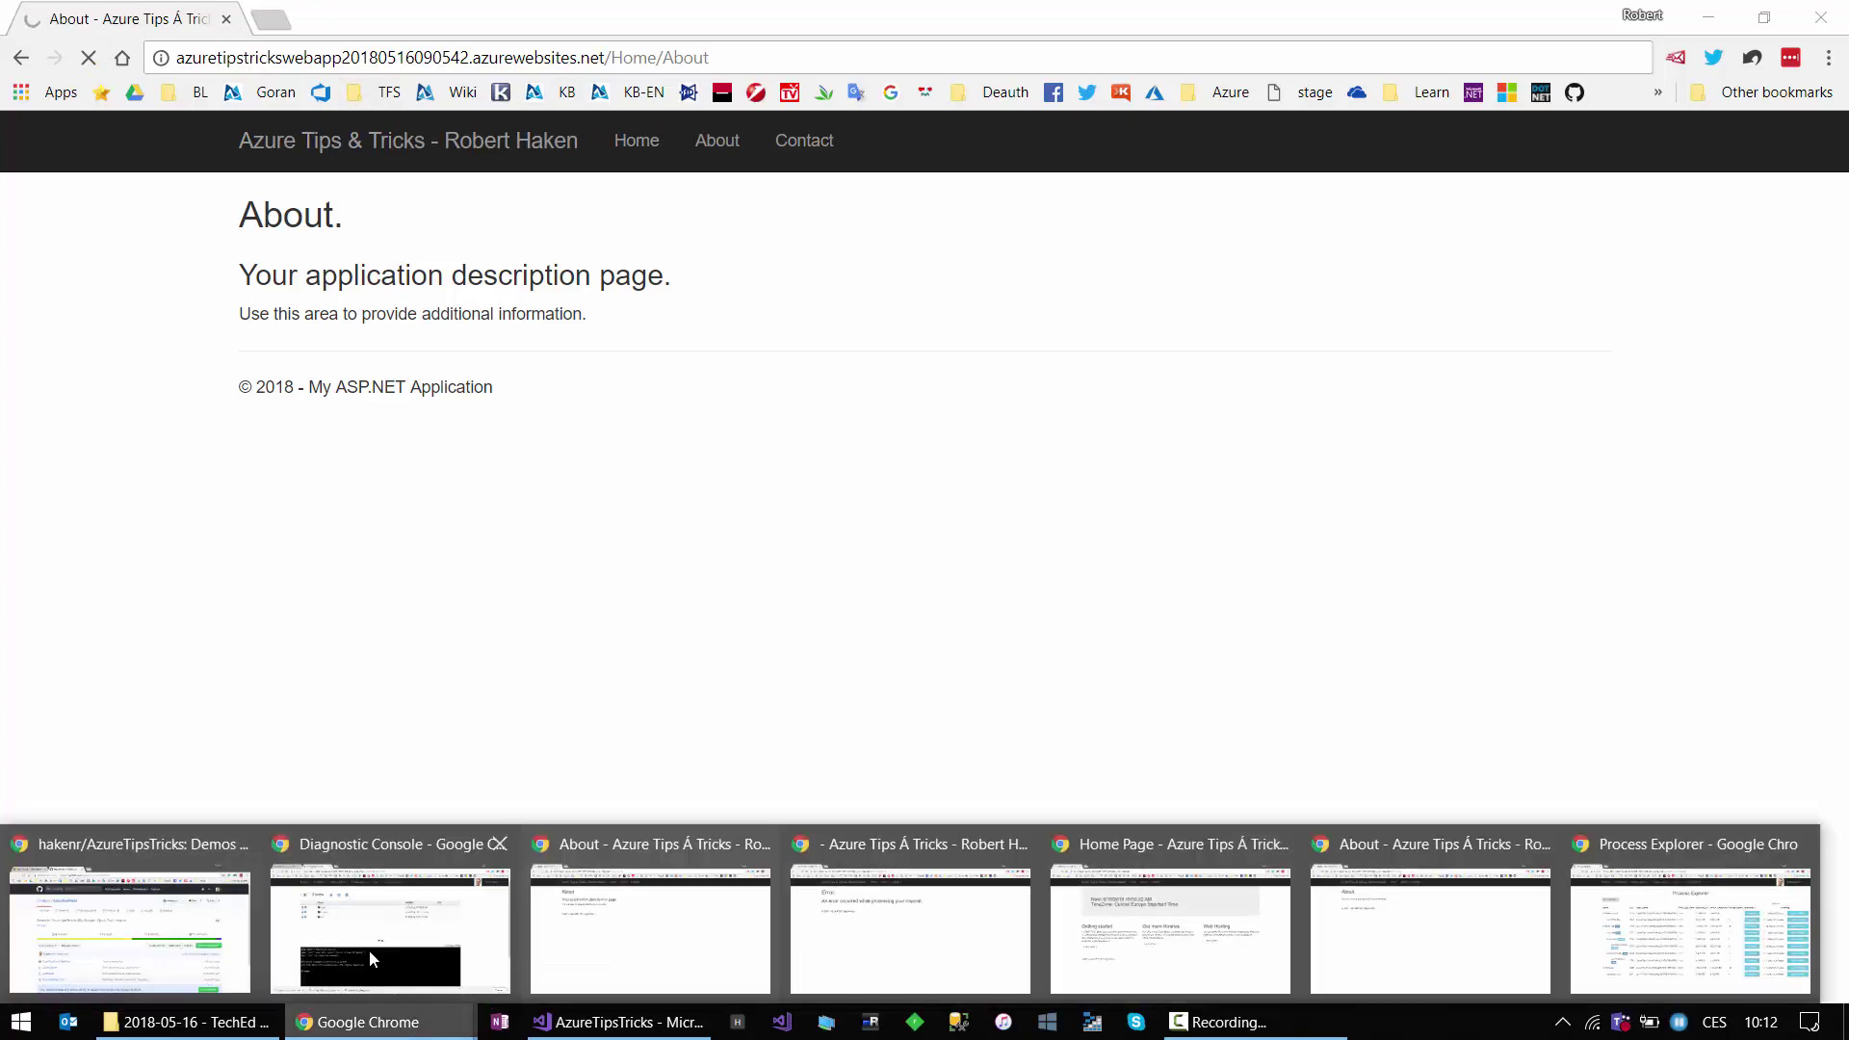
{"action": "left_click", "coordinate": [343, 839]}
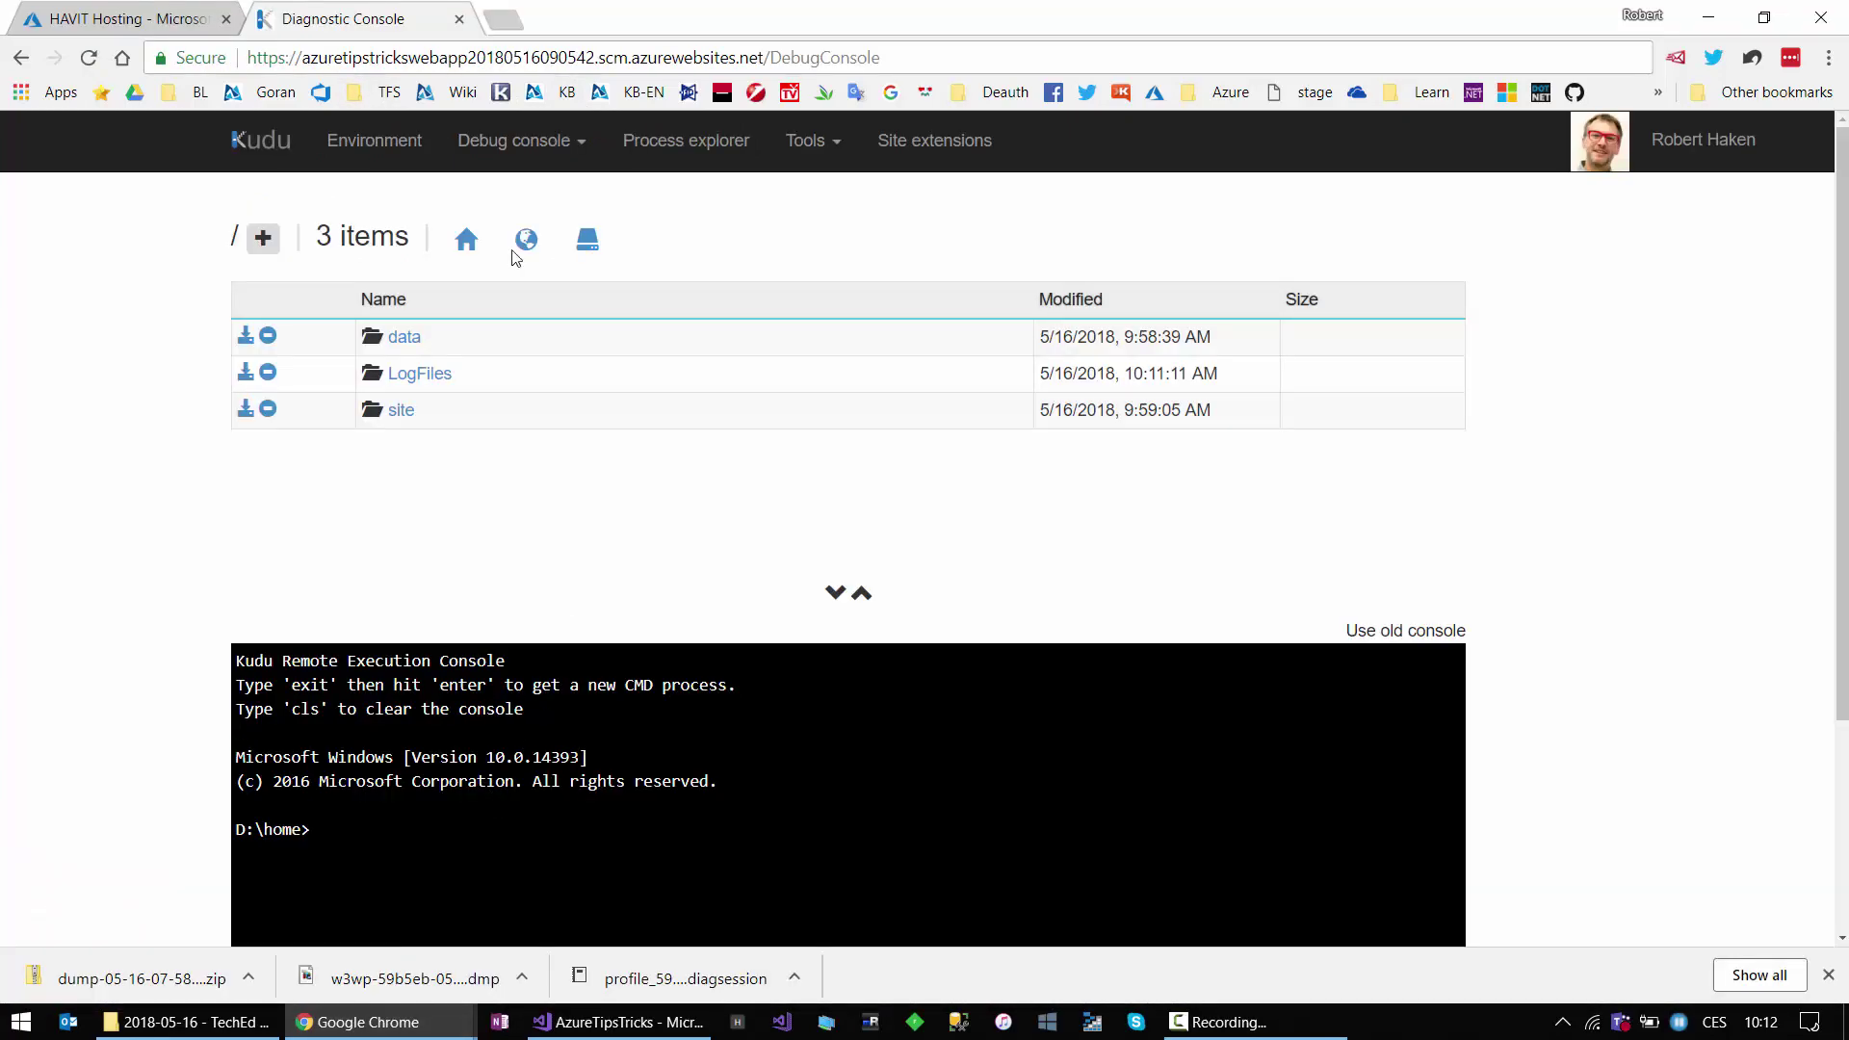
{"action": "left_click", "coordinate": [685, 148]}
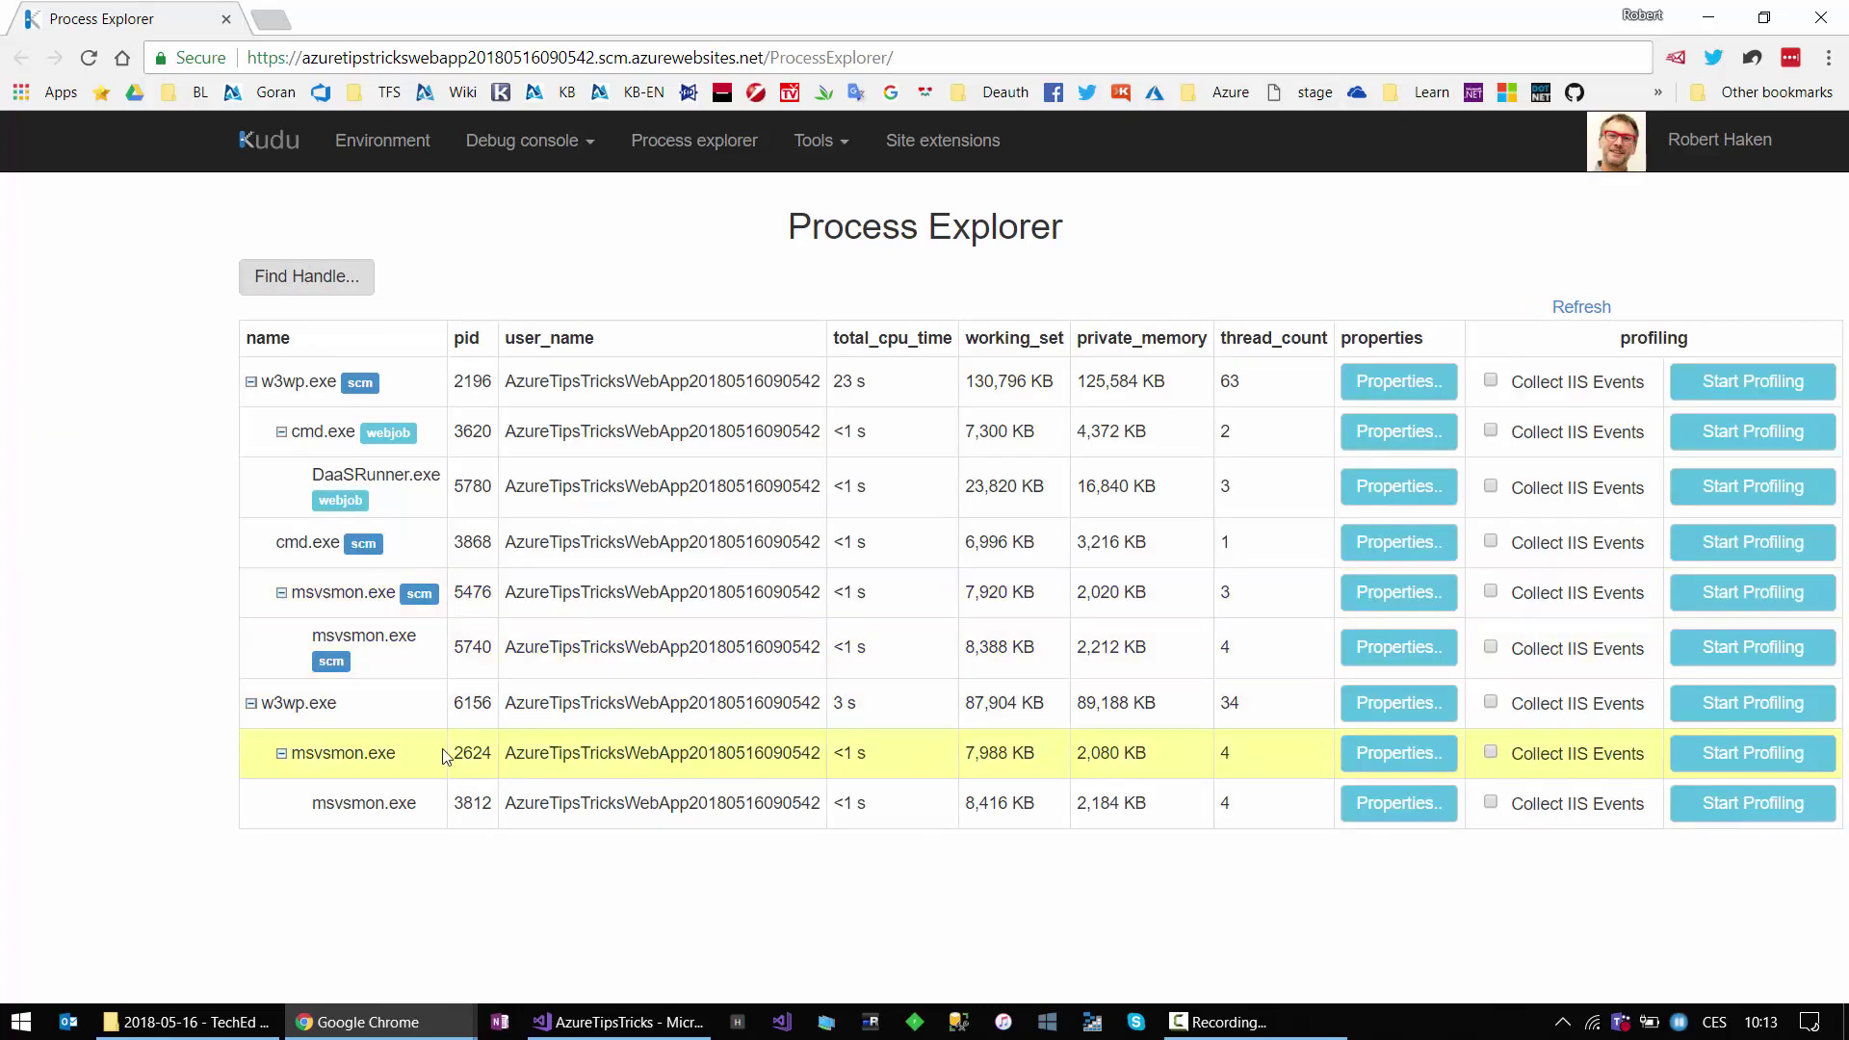
Step: Run \devtools\sysinternals\procdump -accepteula -ma 6156 -e 1 -f "DemoException" in the Kudu console, rechecking the process ID in Process explorer
{"action": "mouse_move", "coordinate": [369, 1022]}
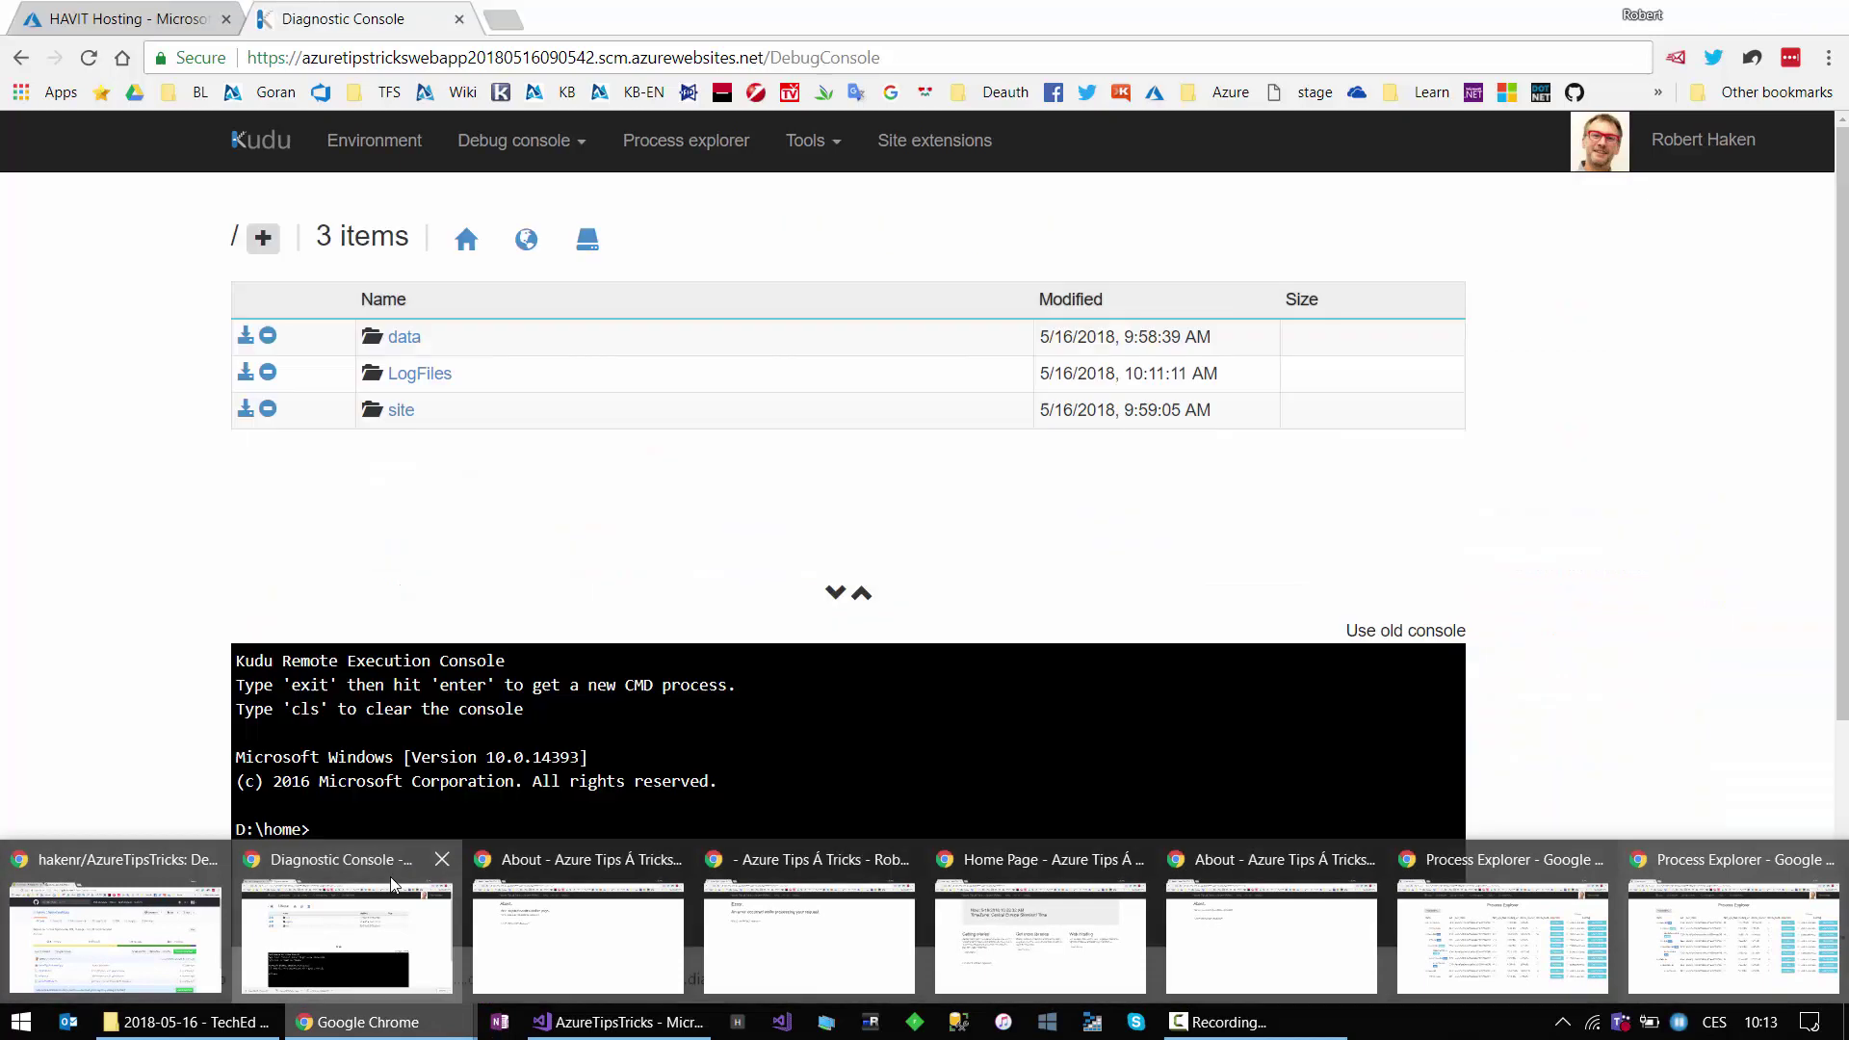
{"action": "left_click", "coordinate": [390, 877]}
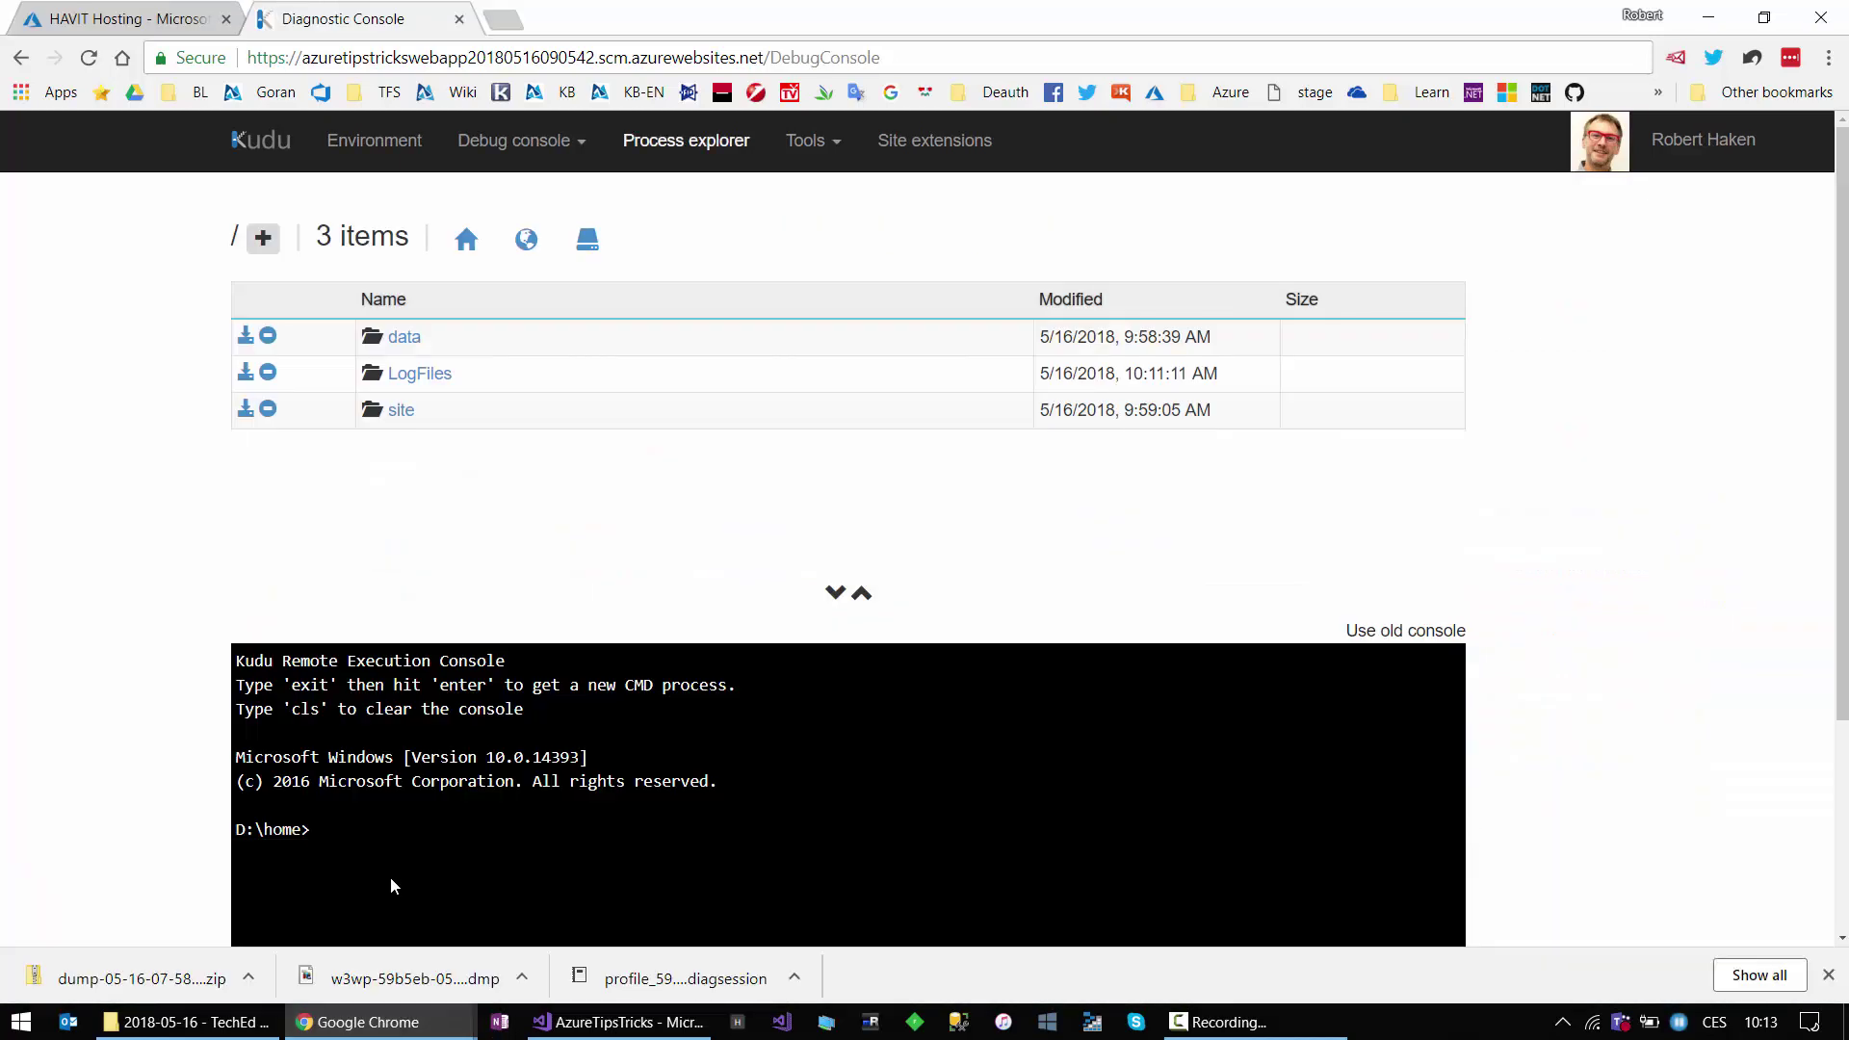
{"action": "type", "text": "\\"}
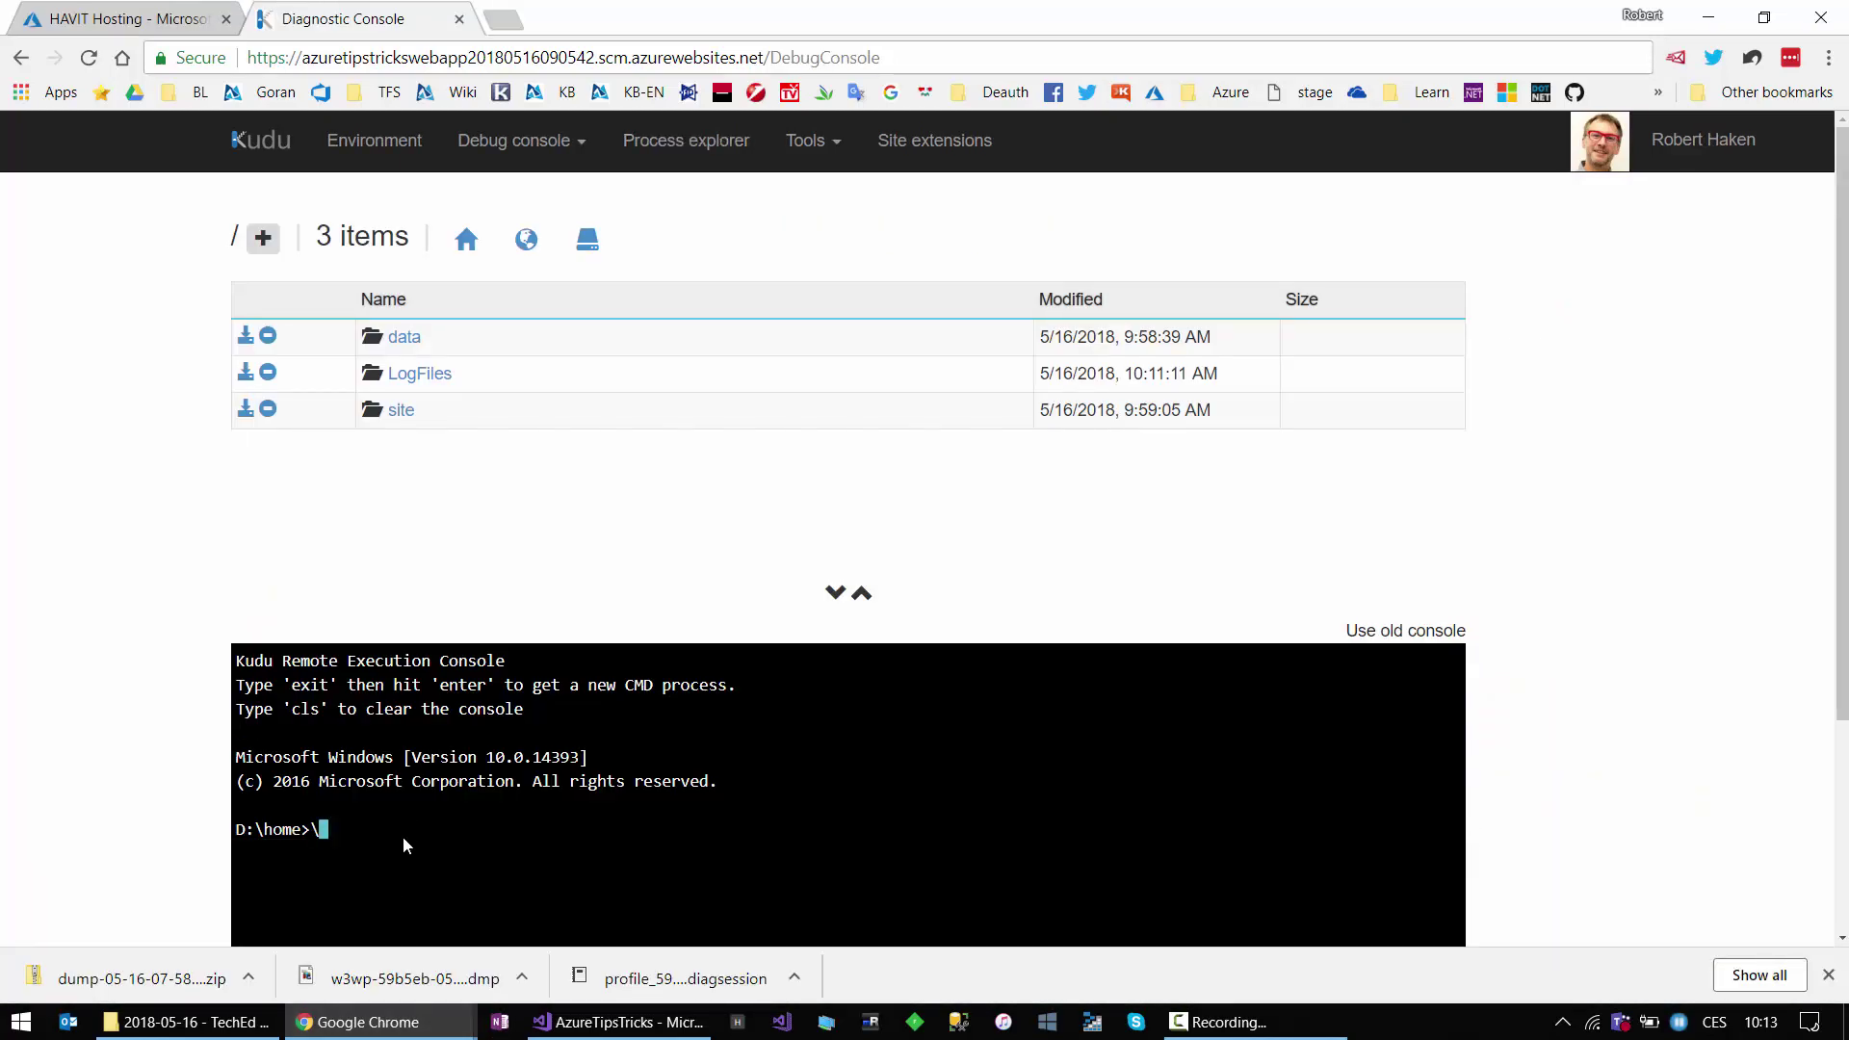
{"action": "type", "text": "devtools\\sysinternals"}
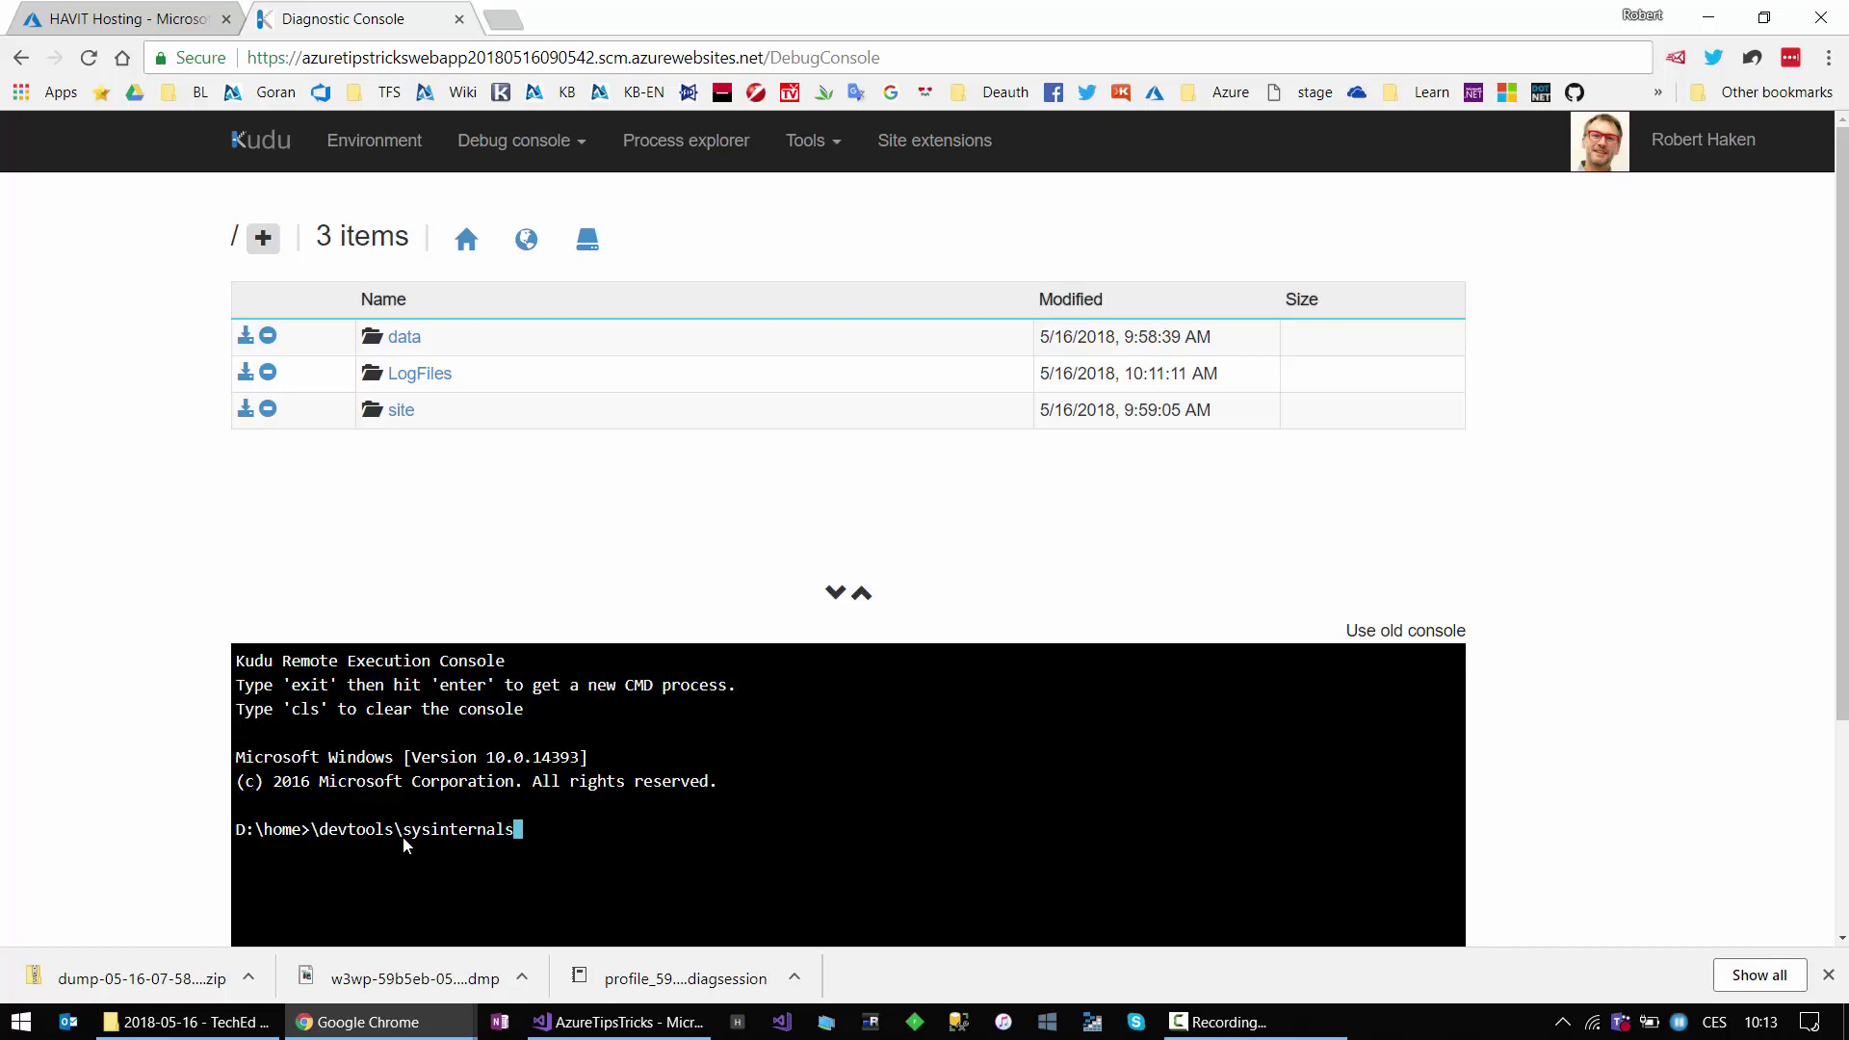
{"action": "type", "text": "\\procdump -accepteula -ma"}
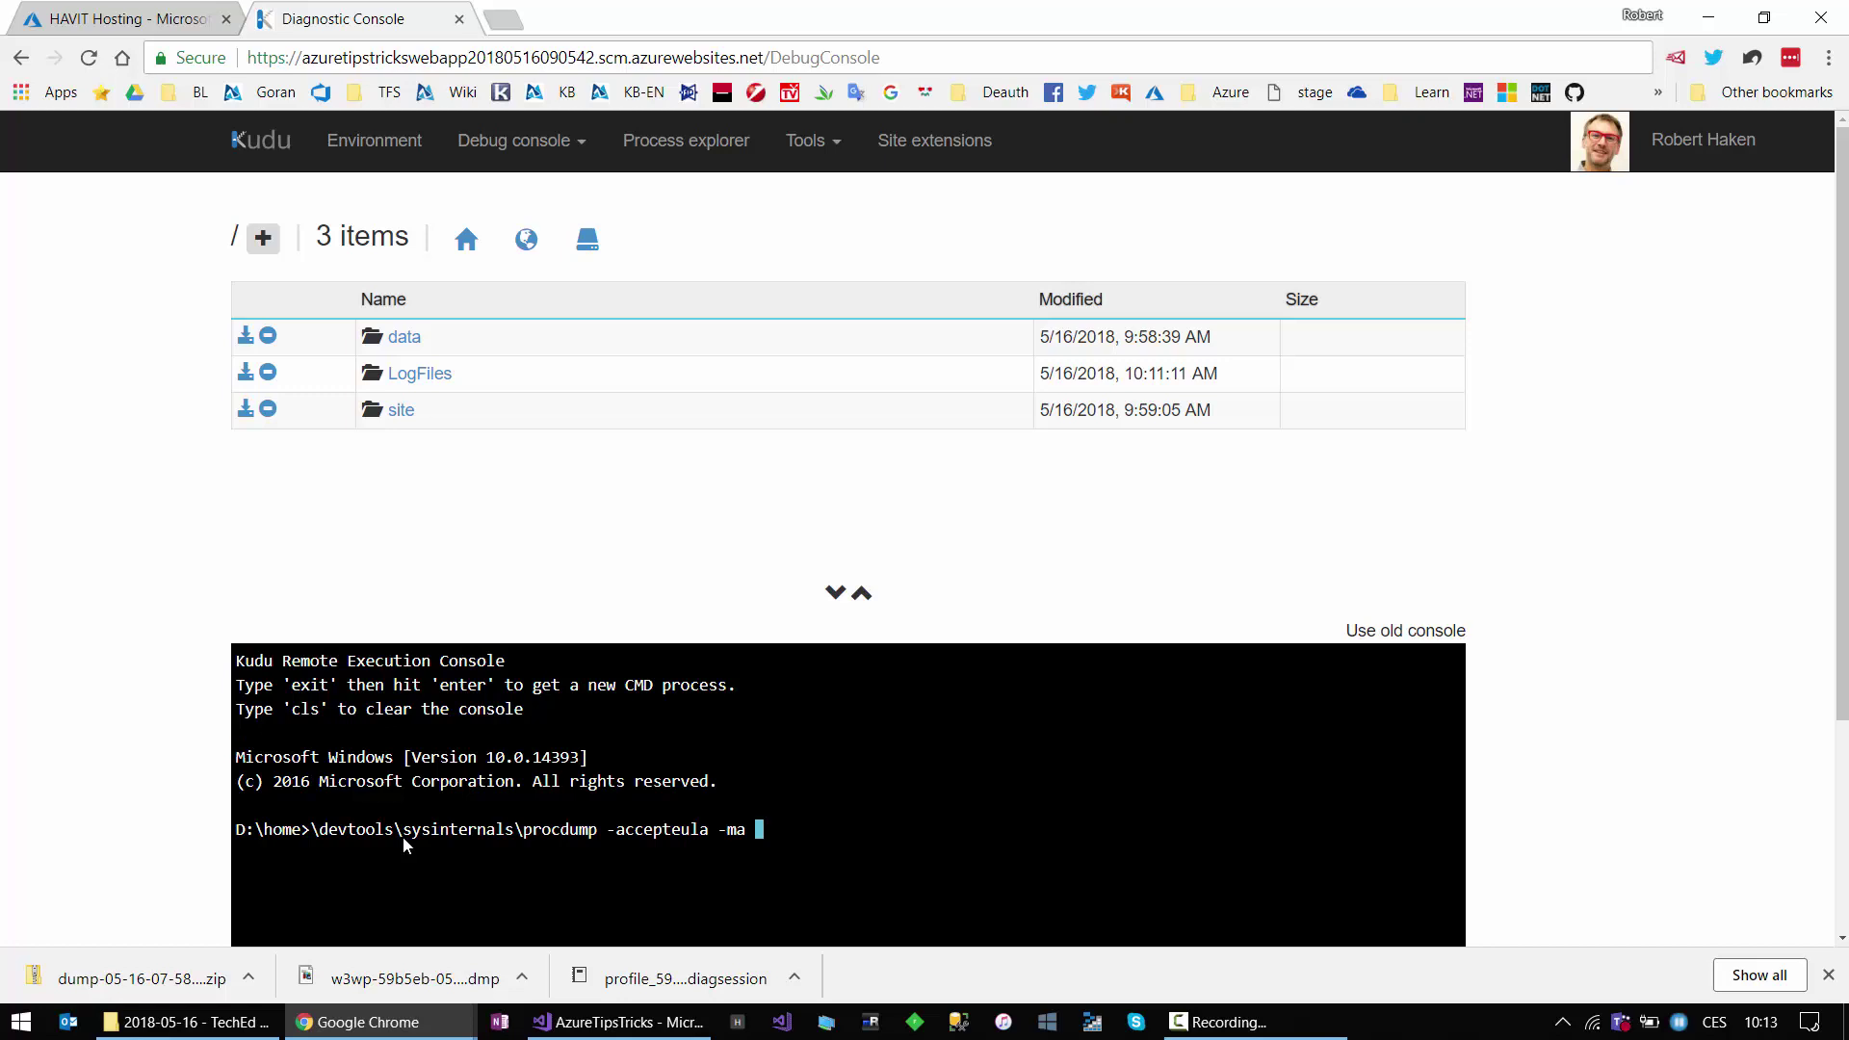
{"action": "key", "text": "alt+Tab"}
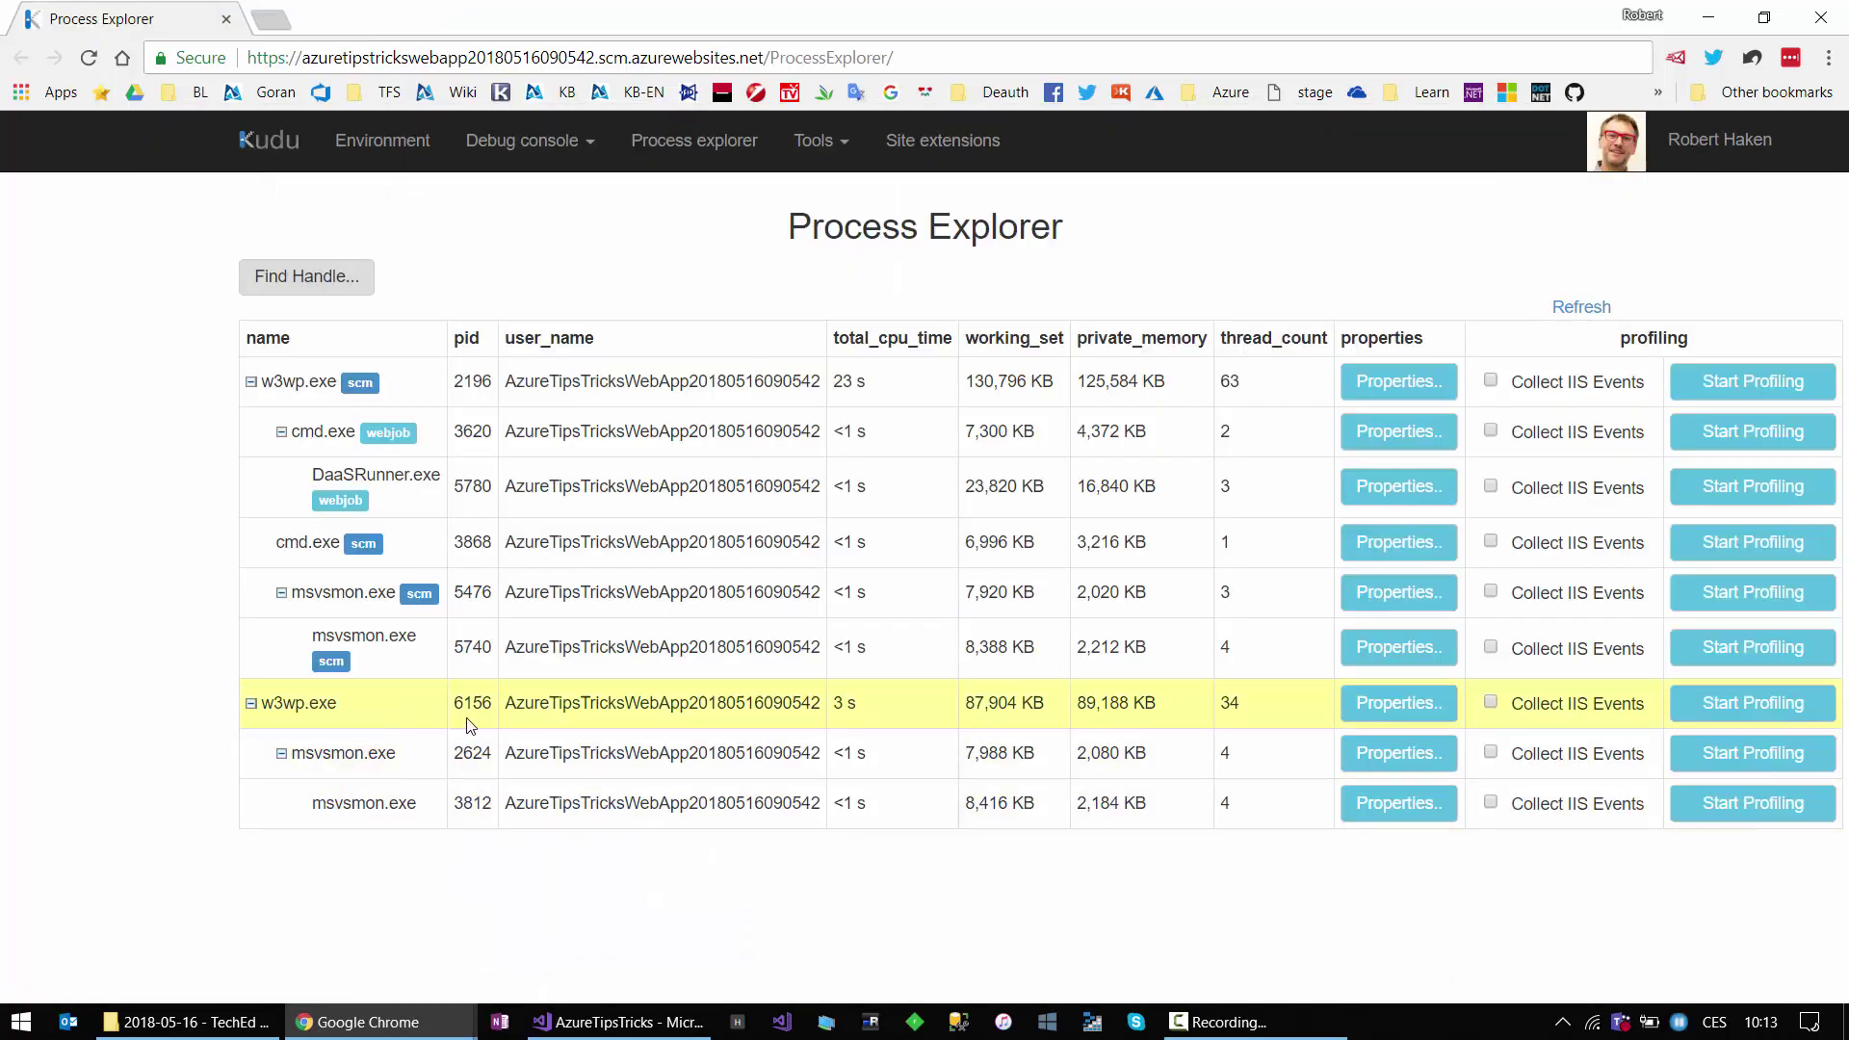
{"action": "key", "text": "alt+Tab"}
{"action": "type", "text": "61"}
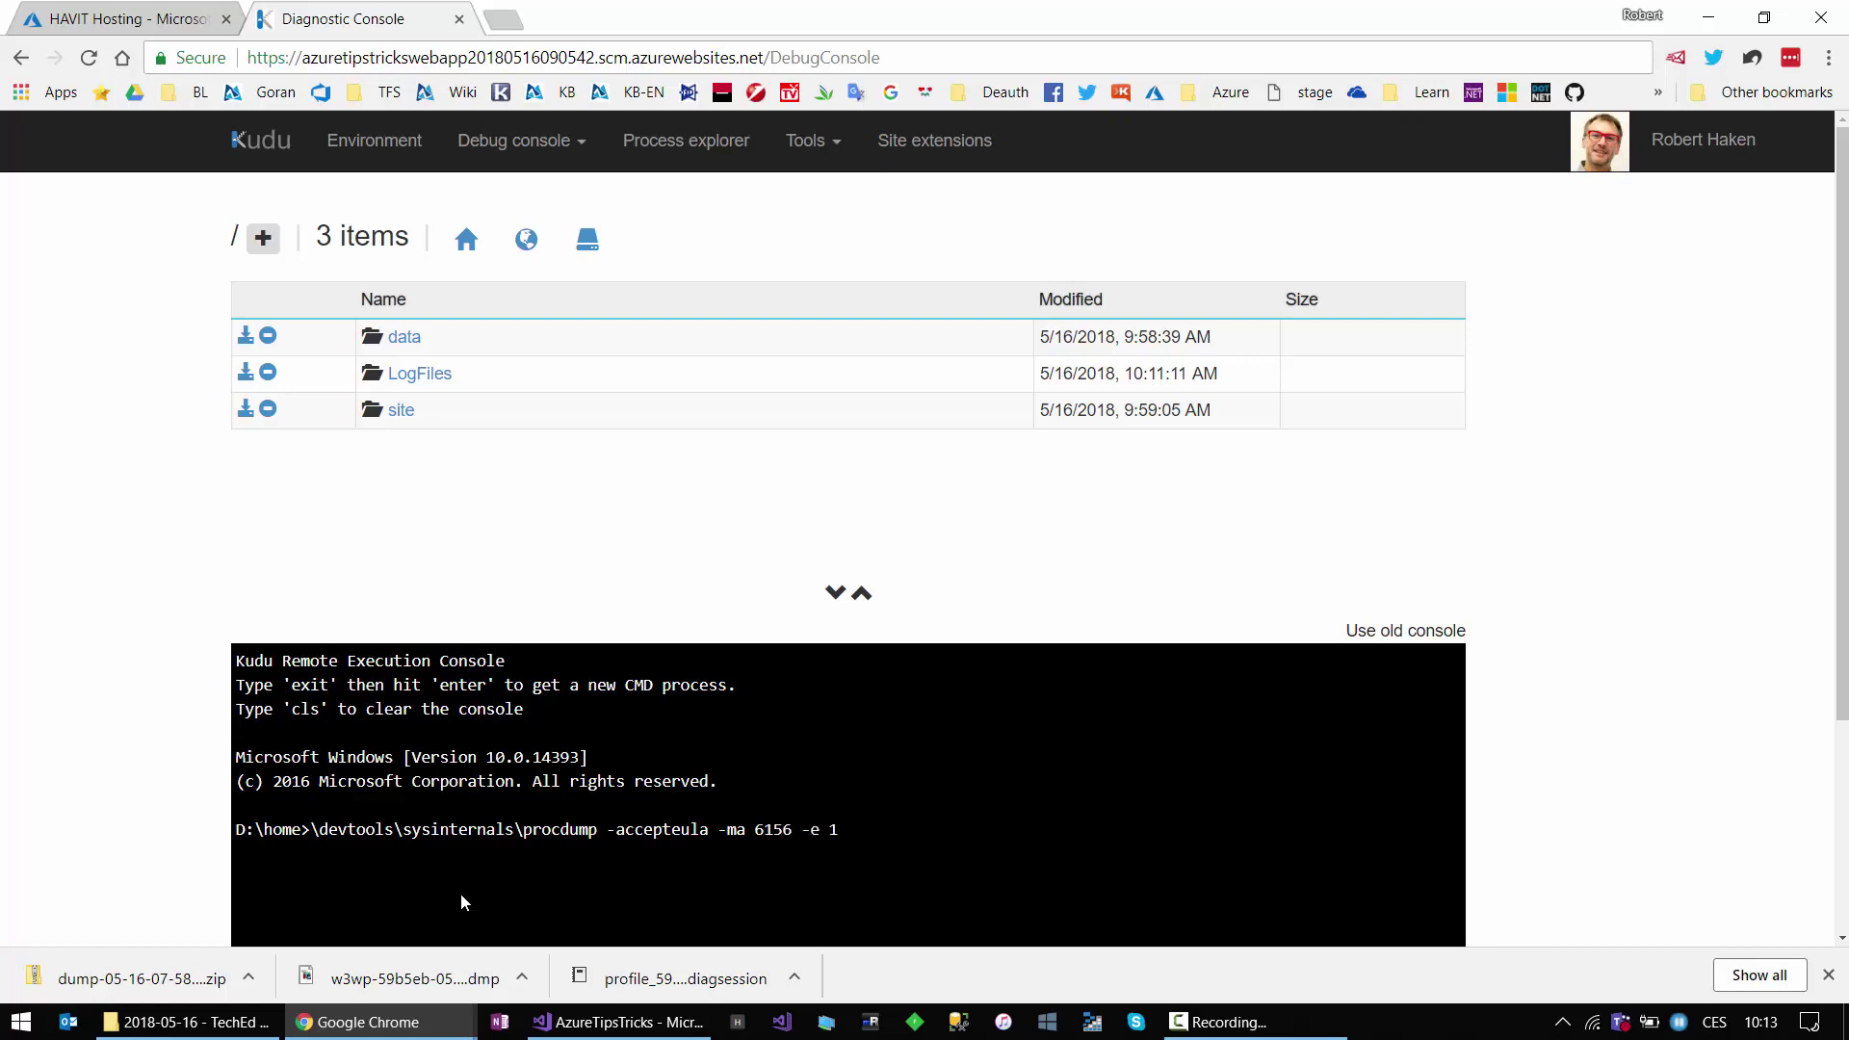
{"action": "type", "text": "56 -e 1 -f \"DemoException\""}
{"action": "key", "text": "Return"}
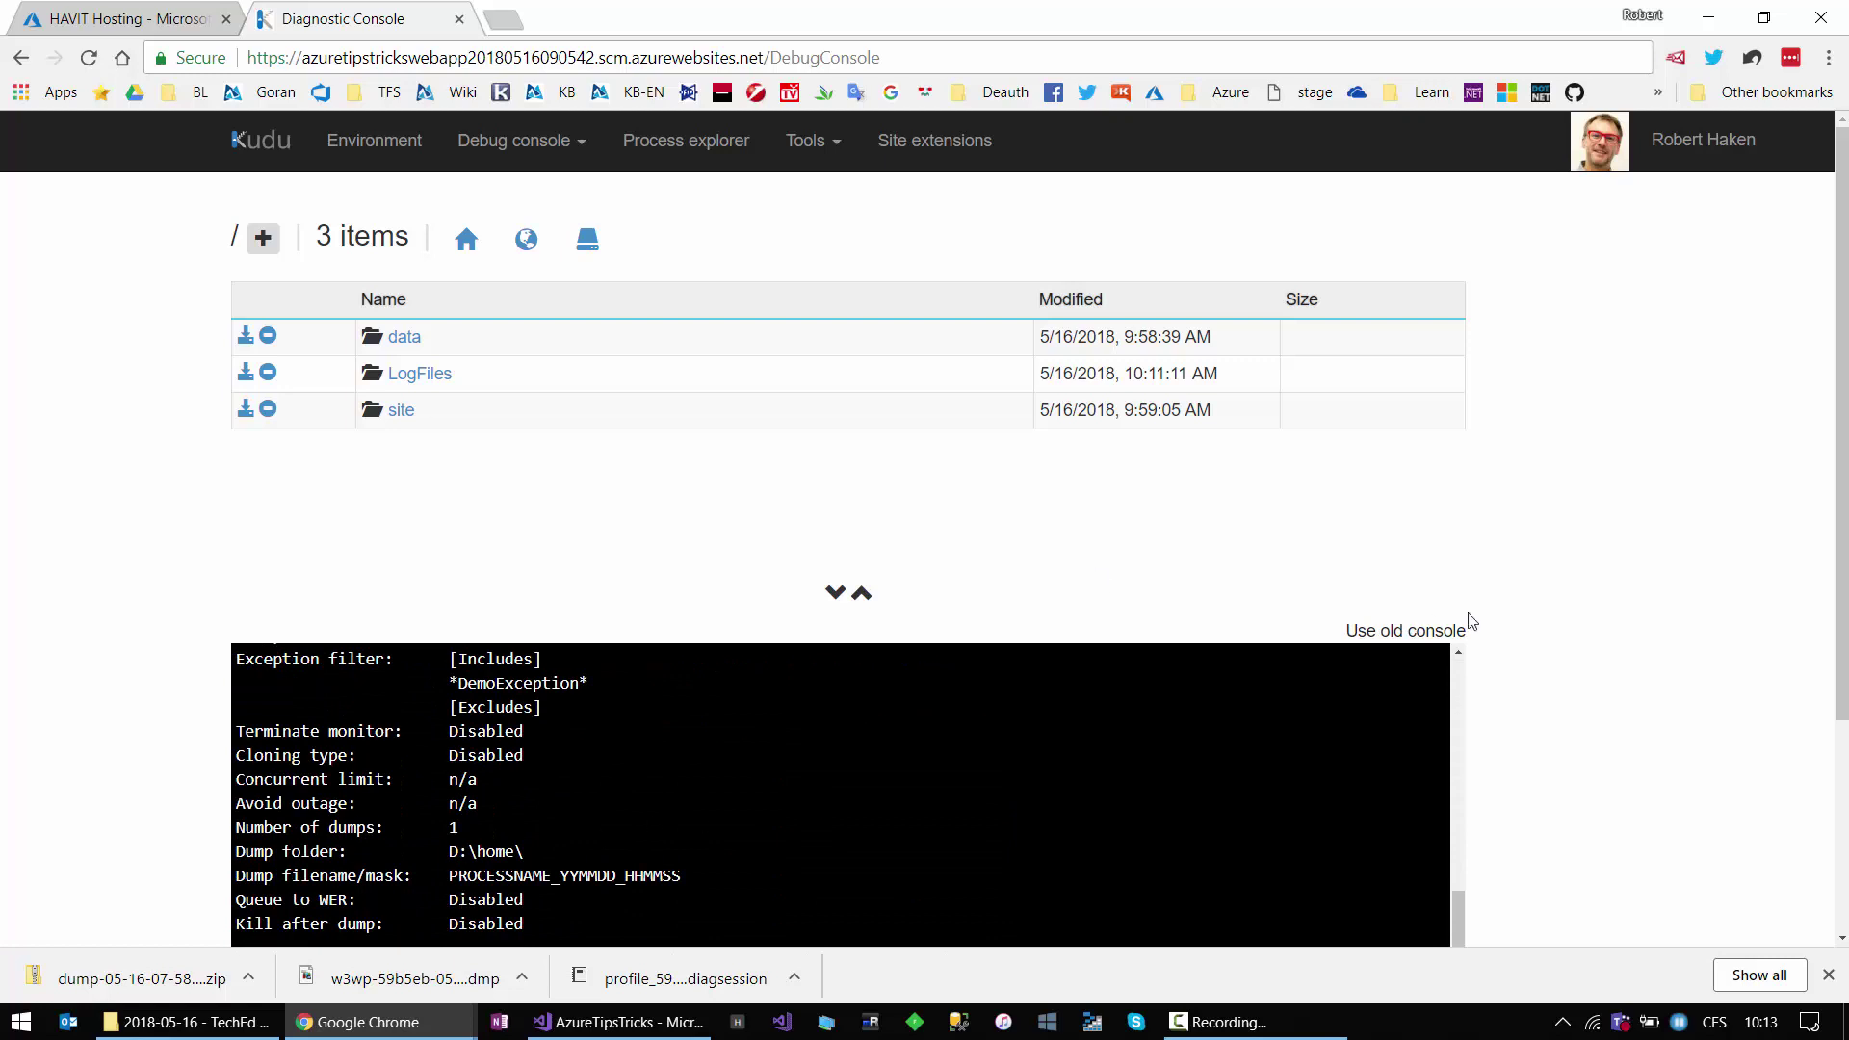
{"action": "scroll", "coordinate": [1564, 669], "scroll_direction": "down", "scroll_amount": 3}
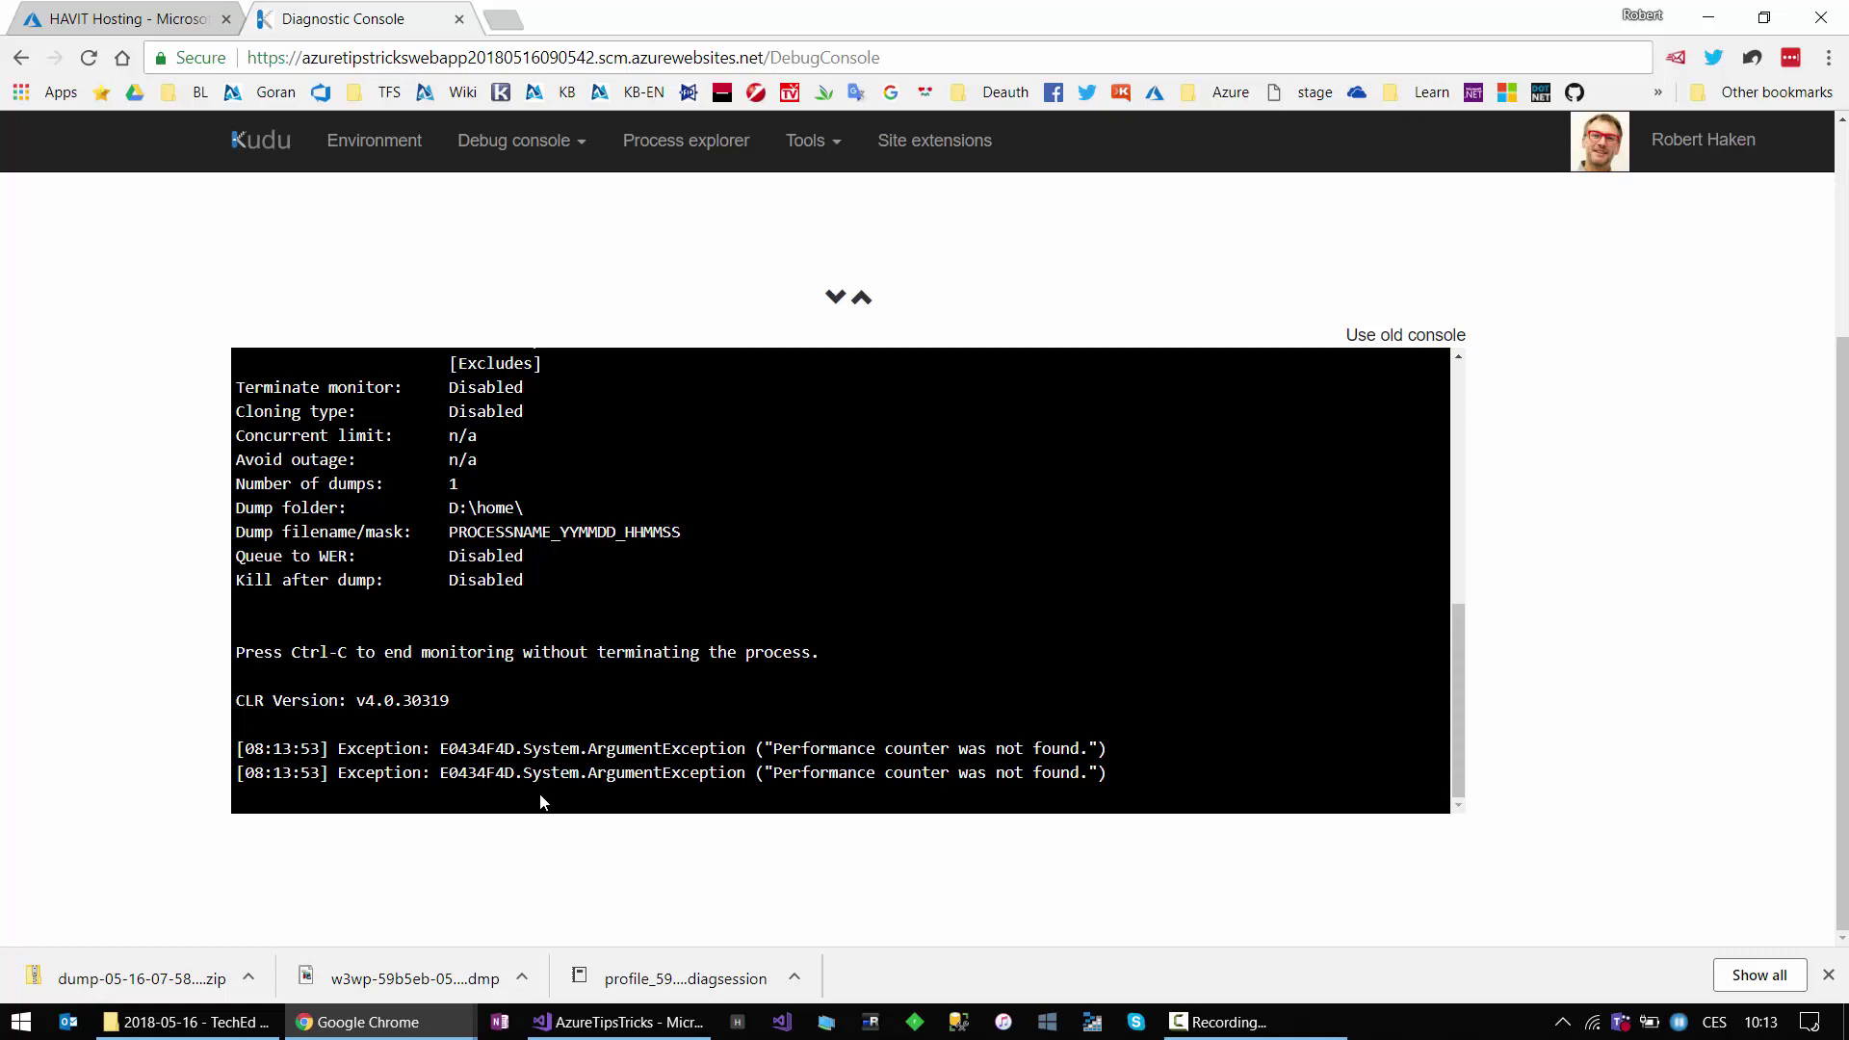
Step: Open /Home/exception in the web app's About window to trigger the DemoException, and return to the Kudu console to watch the dump
{"action": "mouse_move", "coordinate": [376, 1022]}
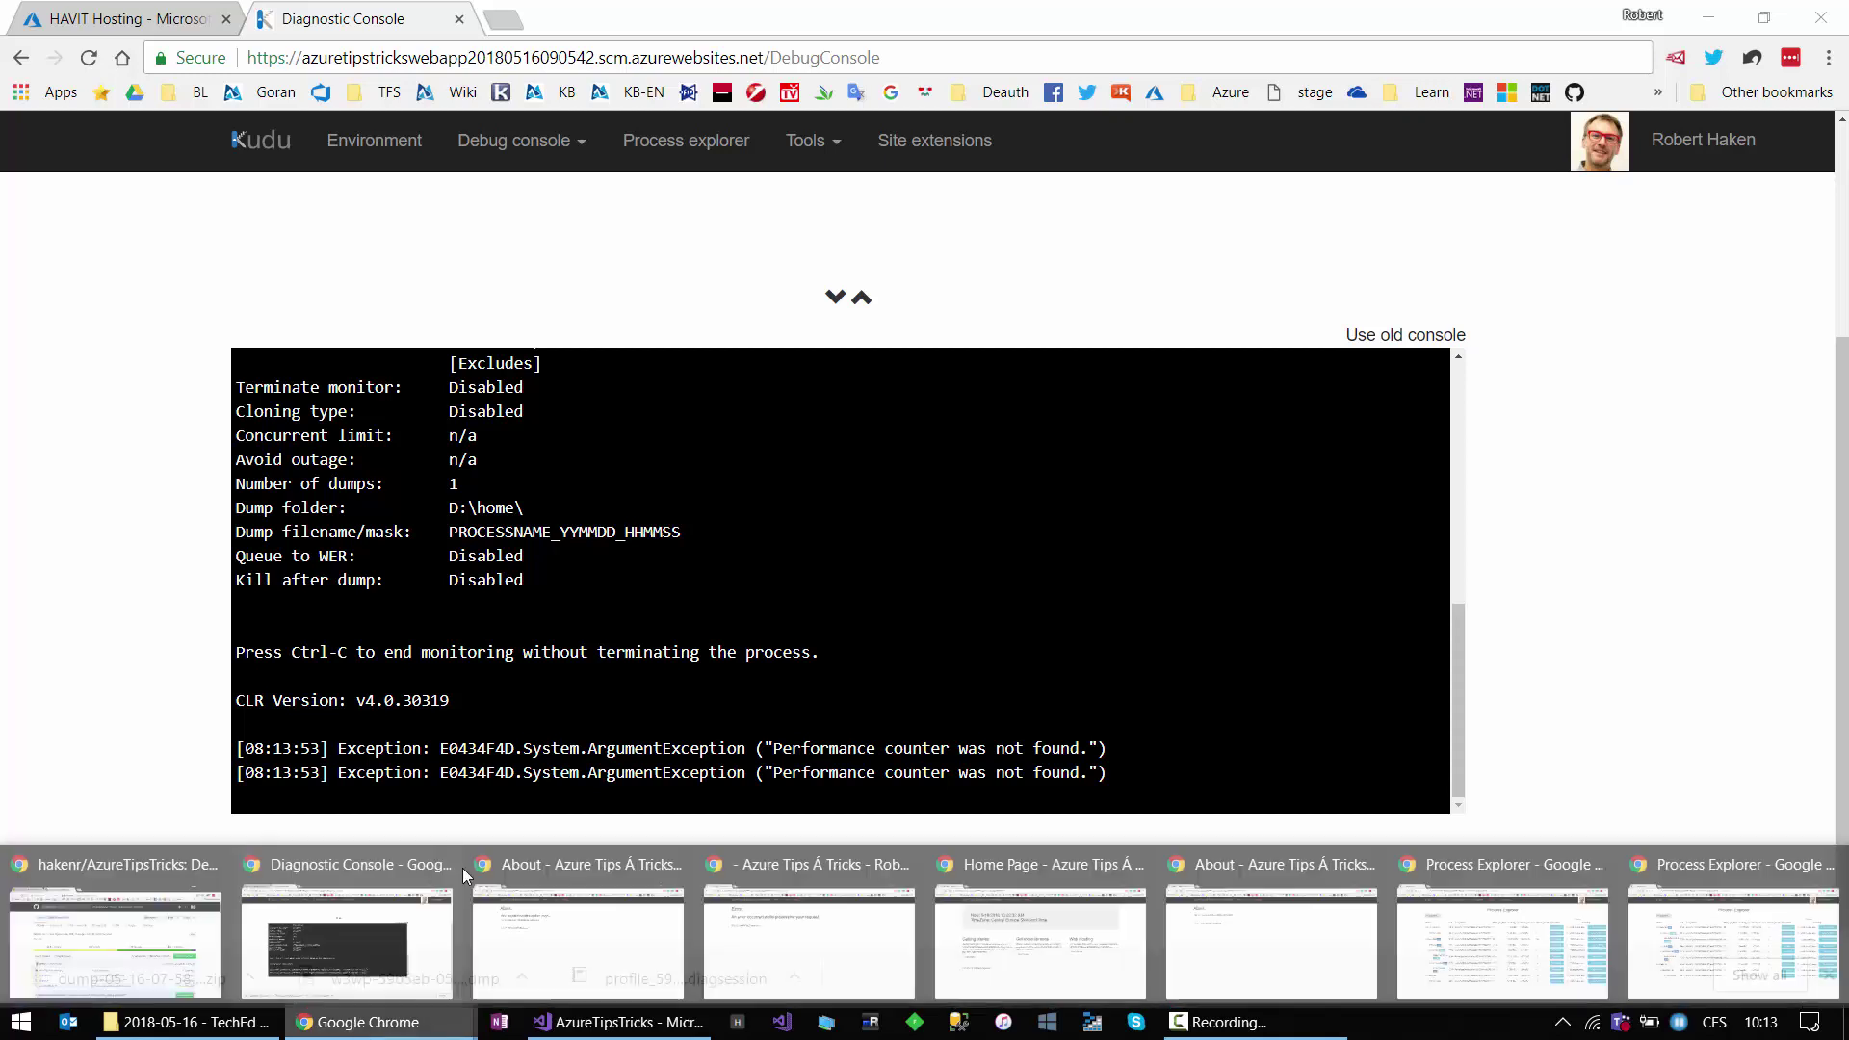
{"action": "left_click", "coordinate": [578, 938]}
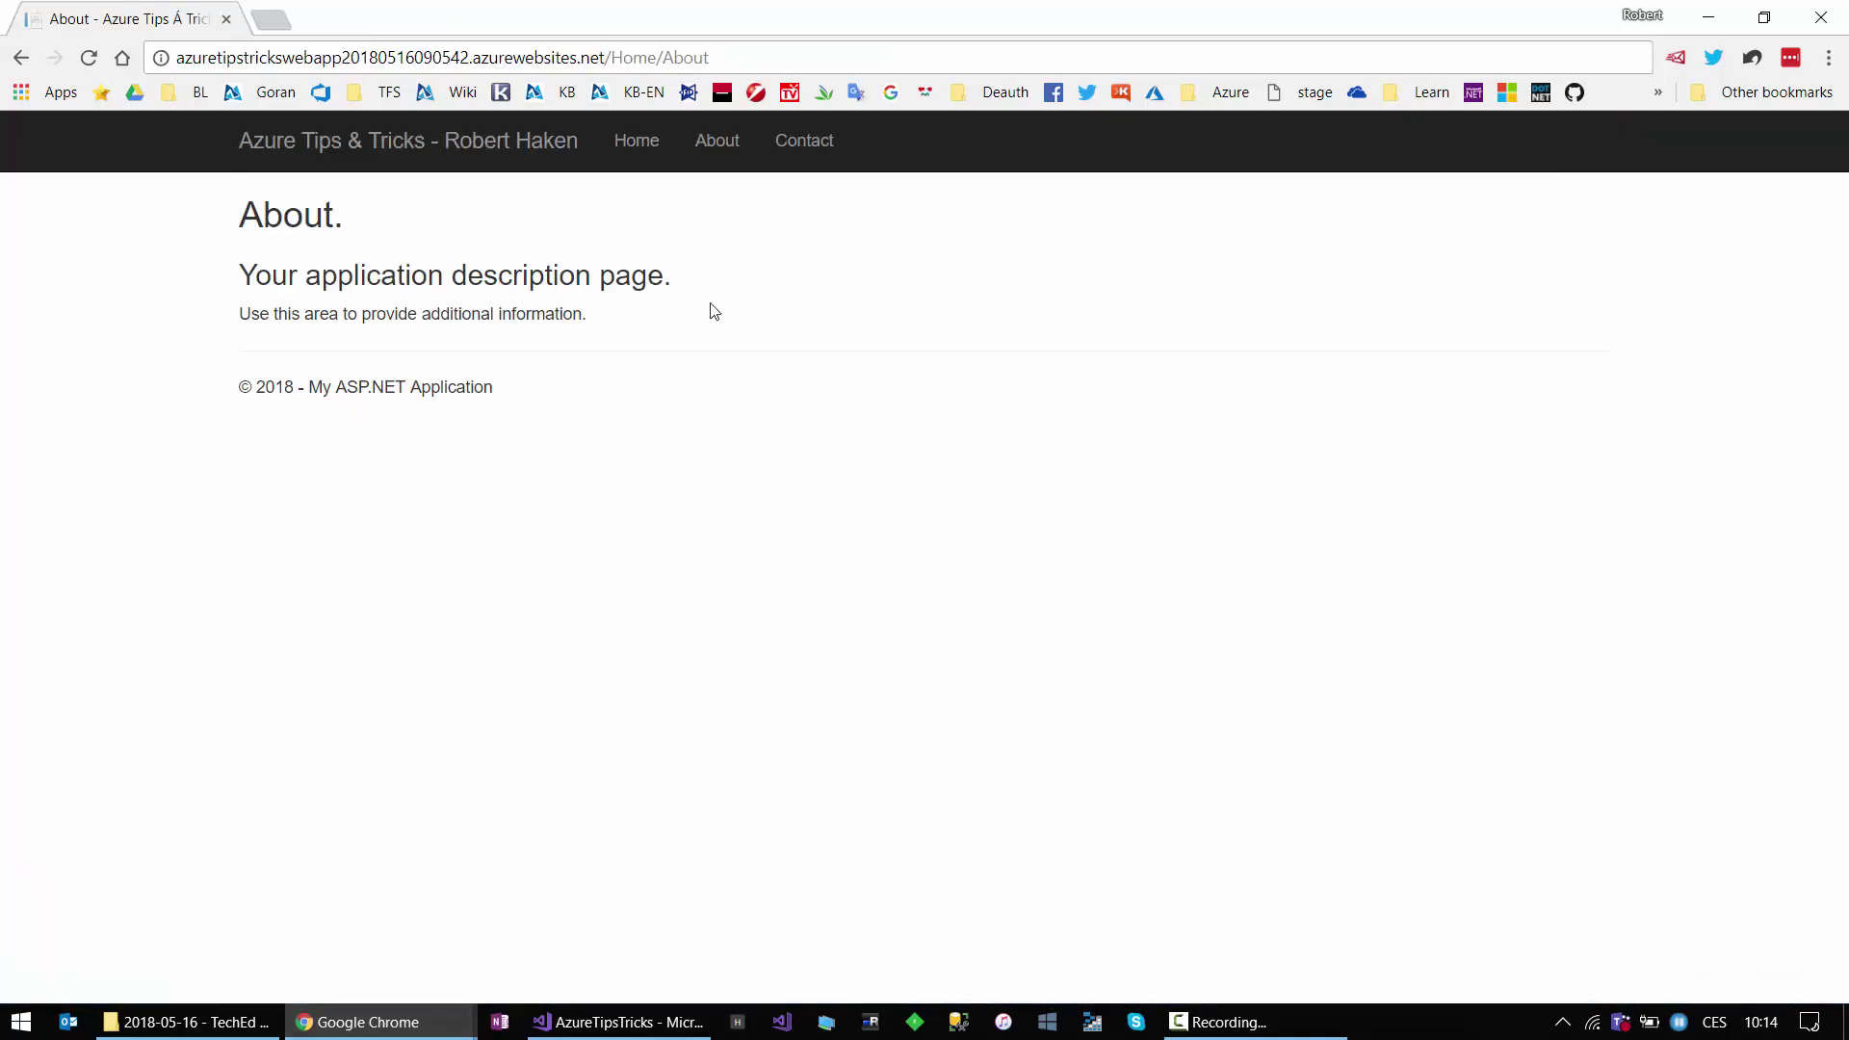
{"action": "left_click_drag", "start_coordinate": [661, 55], "coordinate": [921, 54]}
{"action": "type", "text": "exception"}
{"action": "key", "text": "Return"}
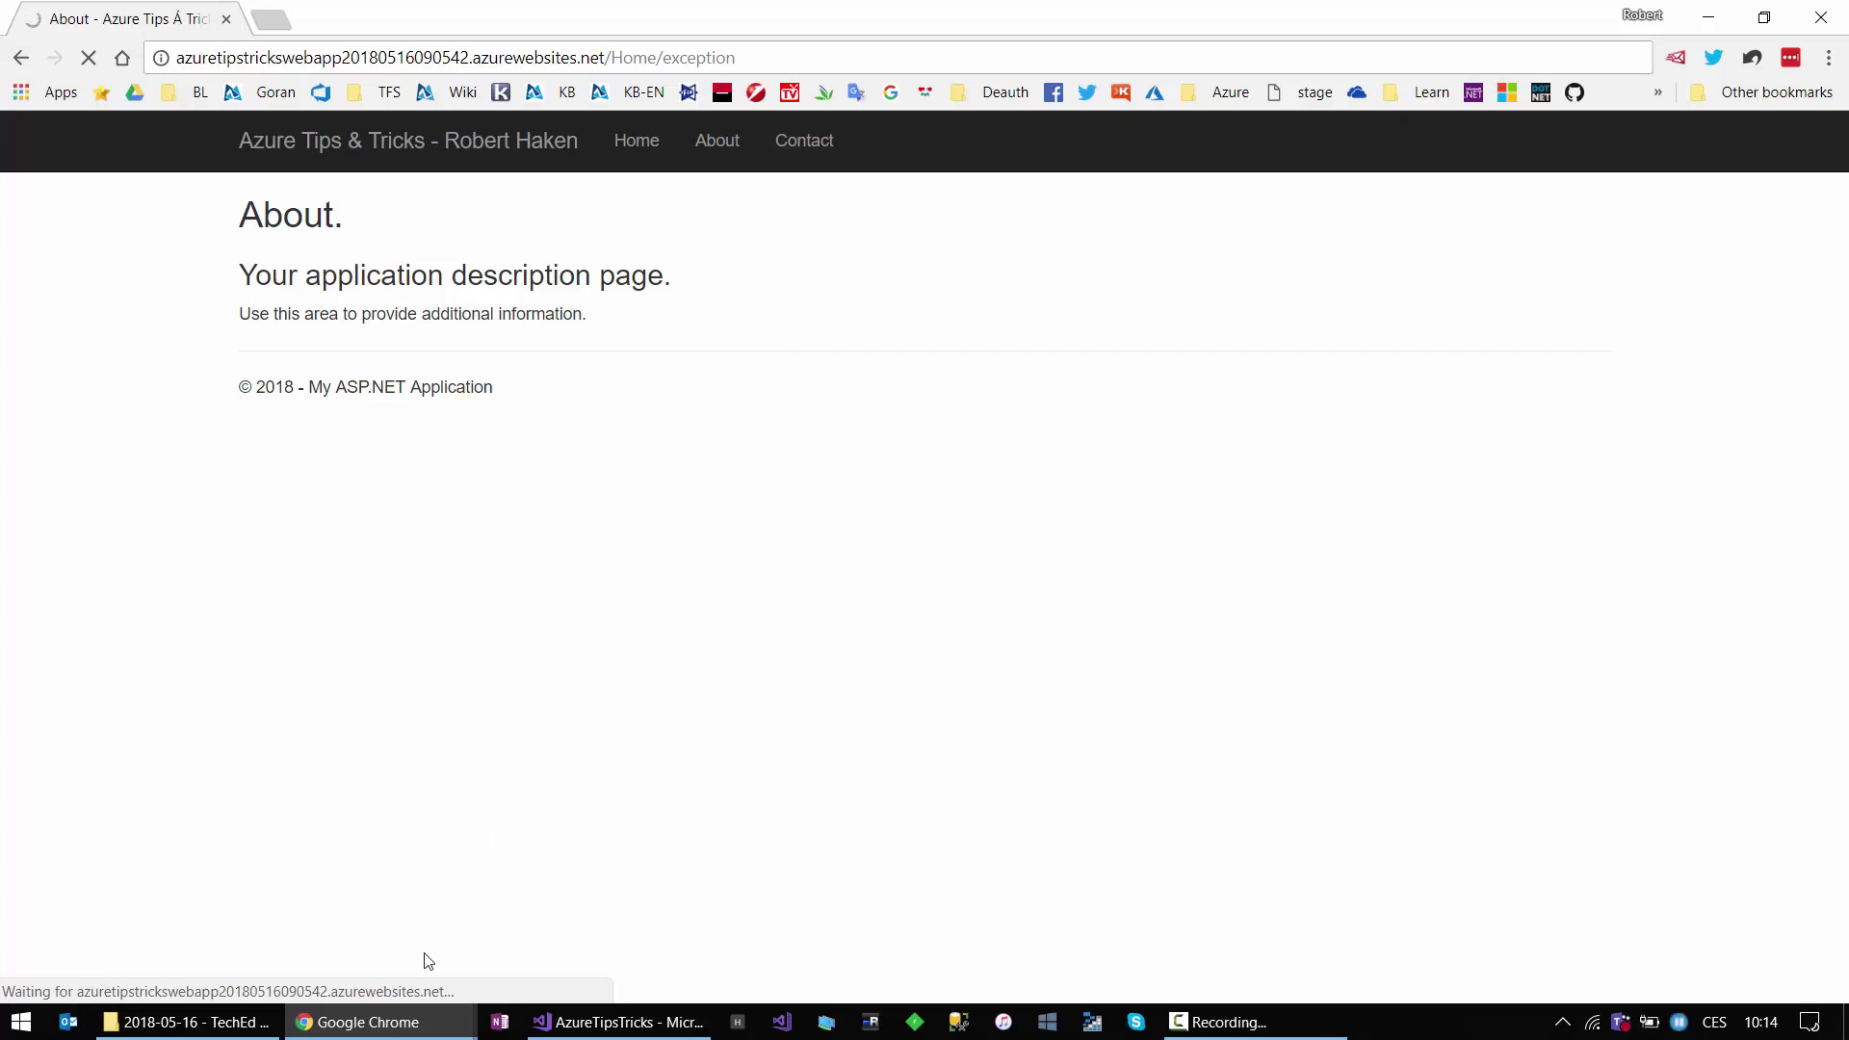
{"action": "left_click", "coordinate": [371, 1023]}
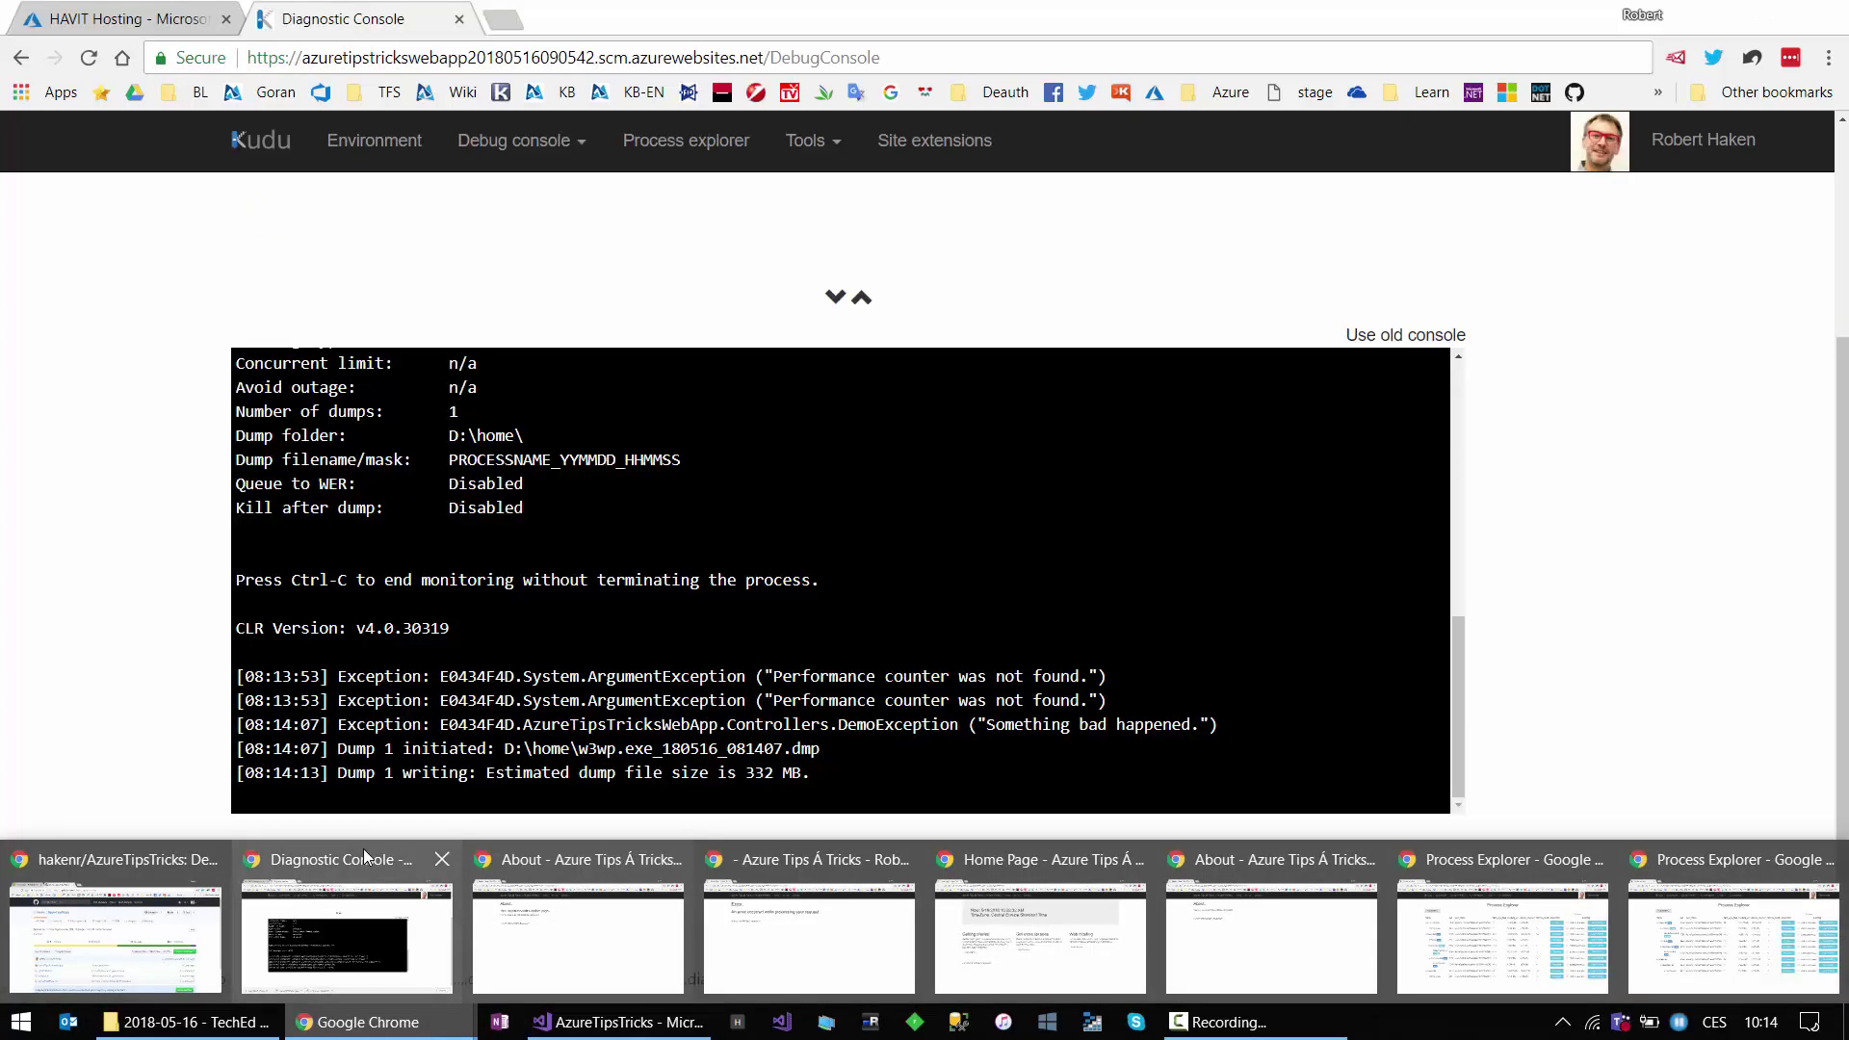
{"action": "left_click", "coordinate": [366, 881]}
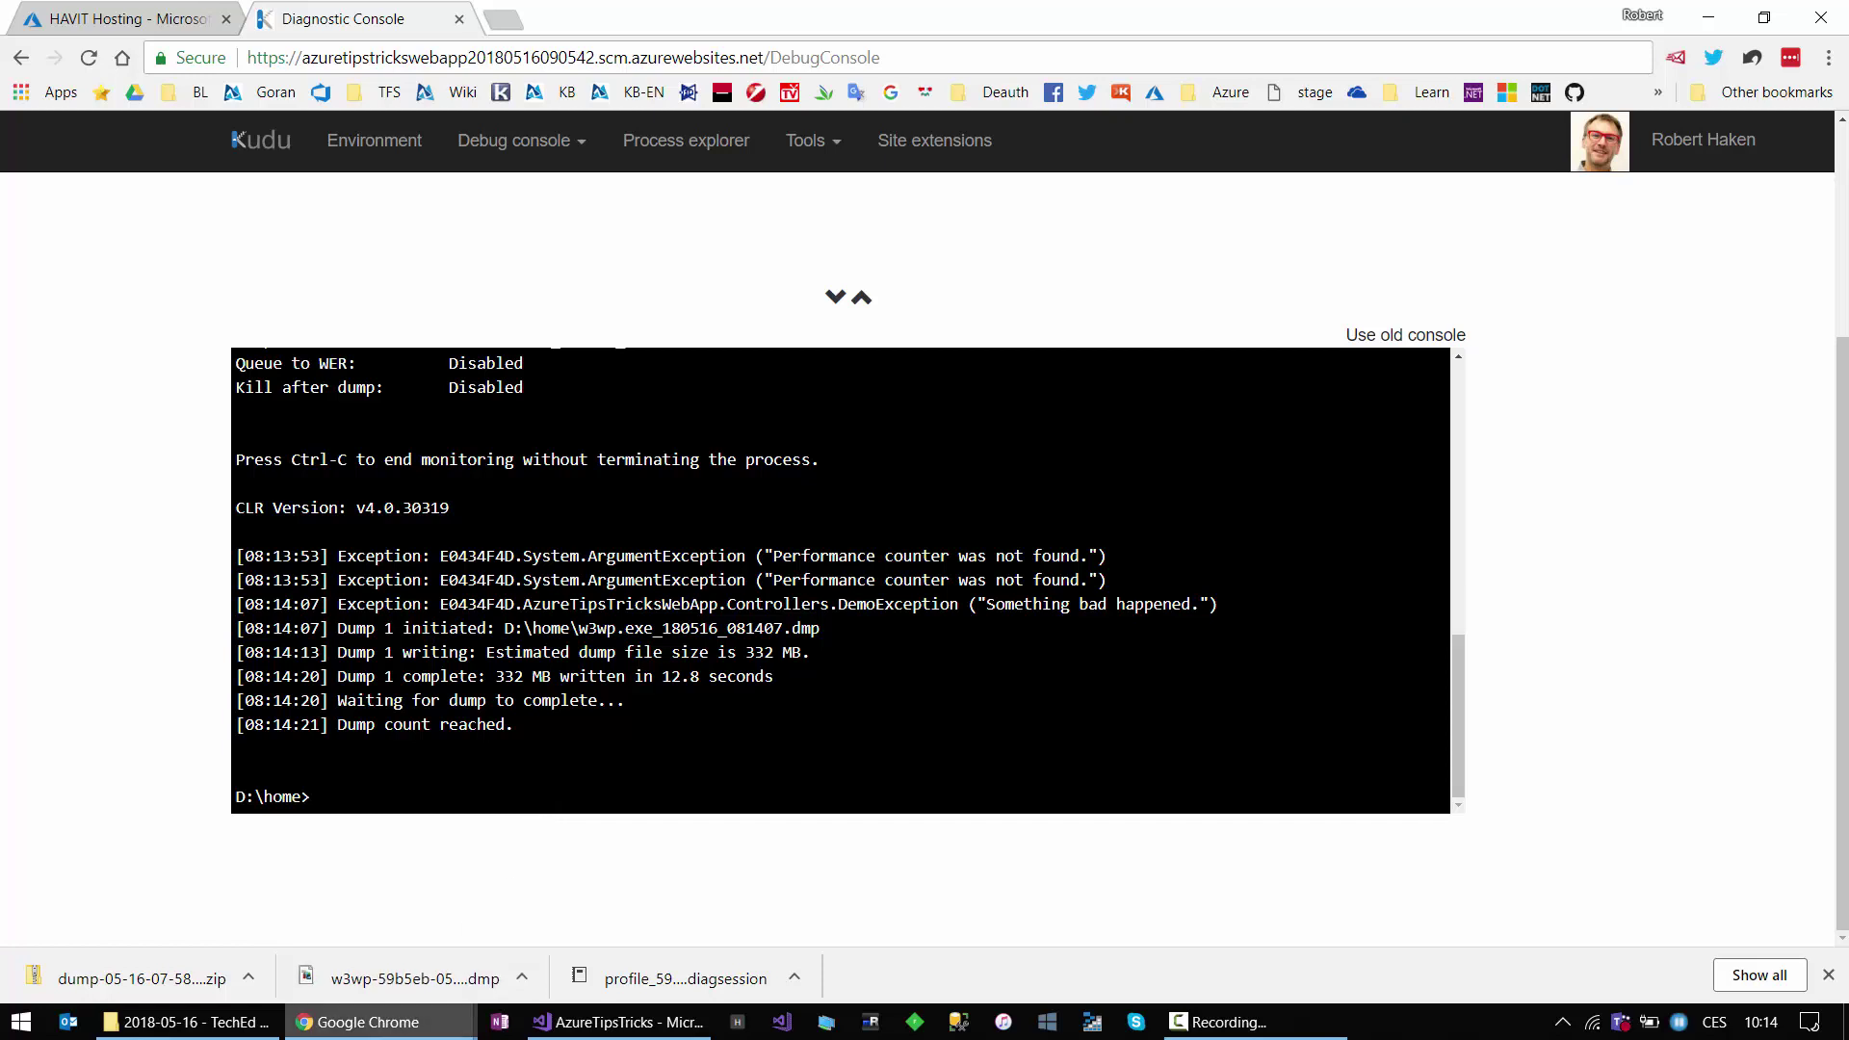
Step: Switch to Visual Studio and examine the diagsession's CPU usage, drilling from System.DateTime.get_Now into its caller HomeController::Hang
{"action": "mouse_move", "coordinate": [361, 1021]}
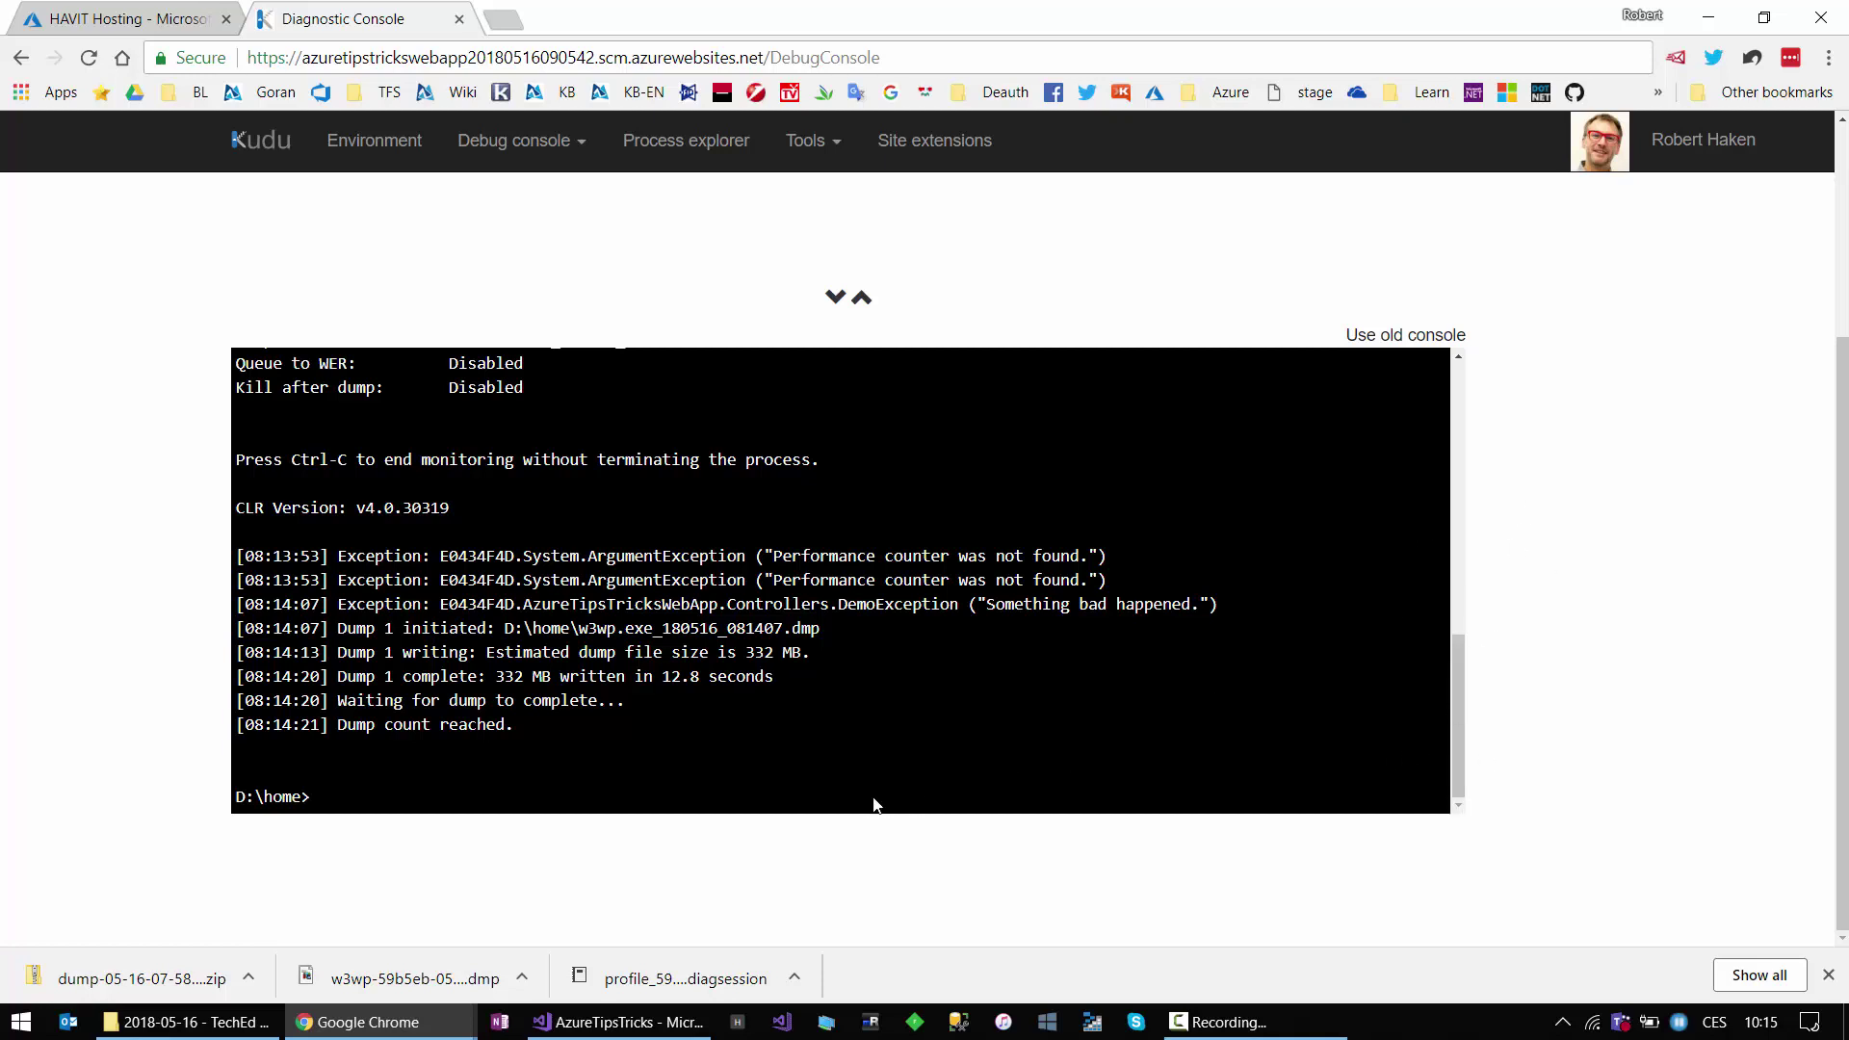
{"action": "left_click", "coordinate": [606, 1027]}
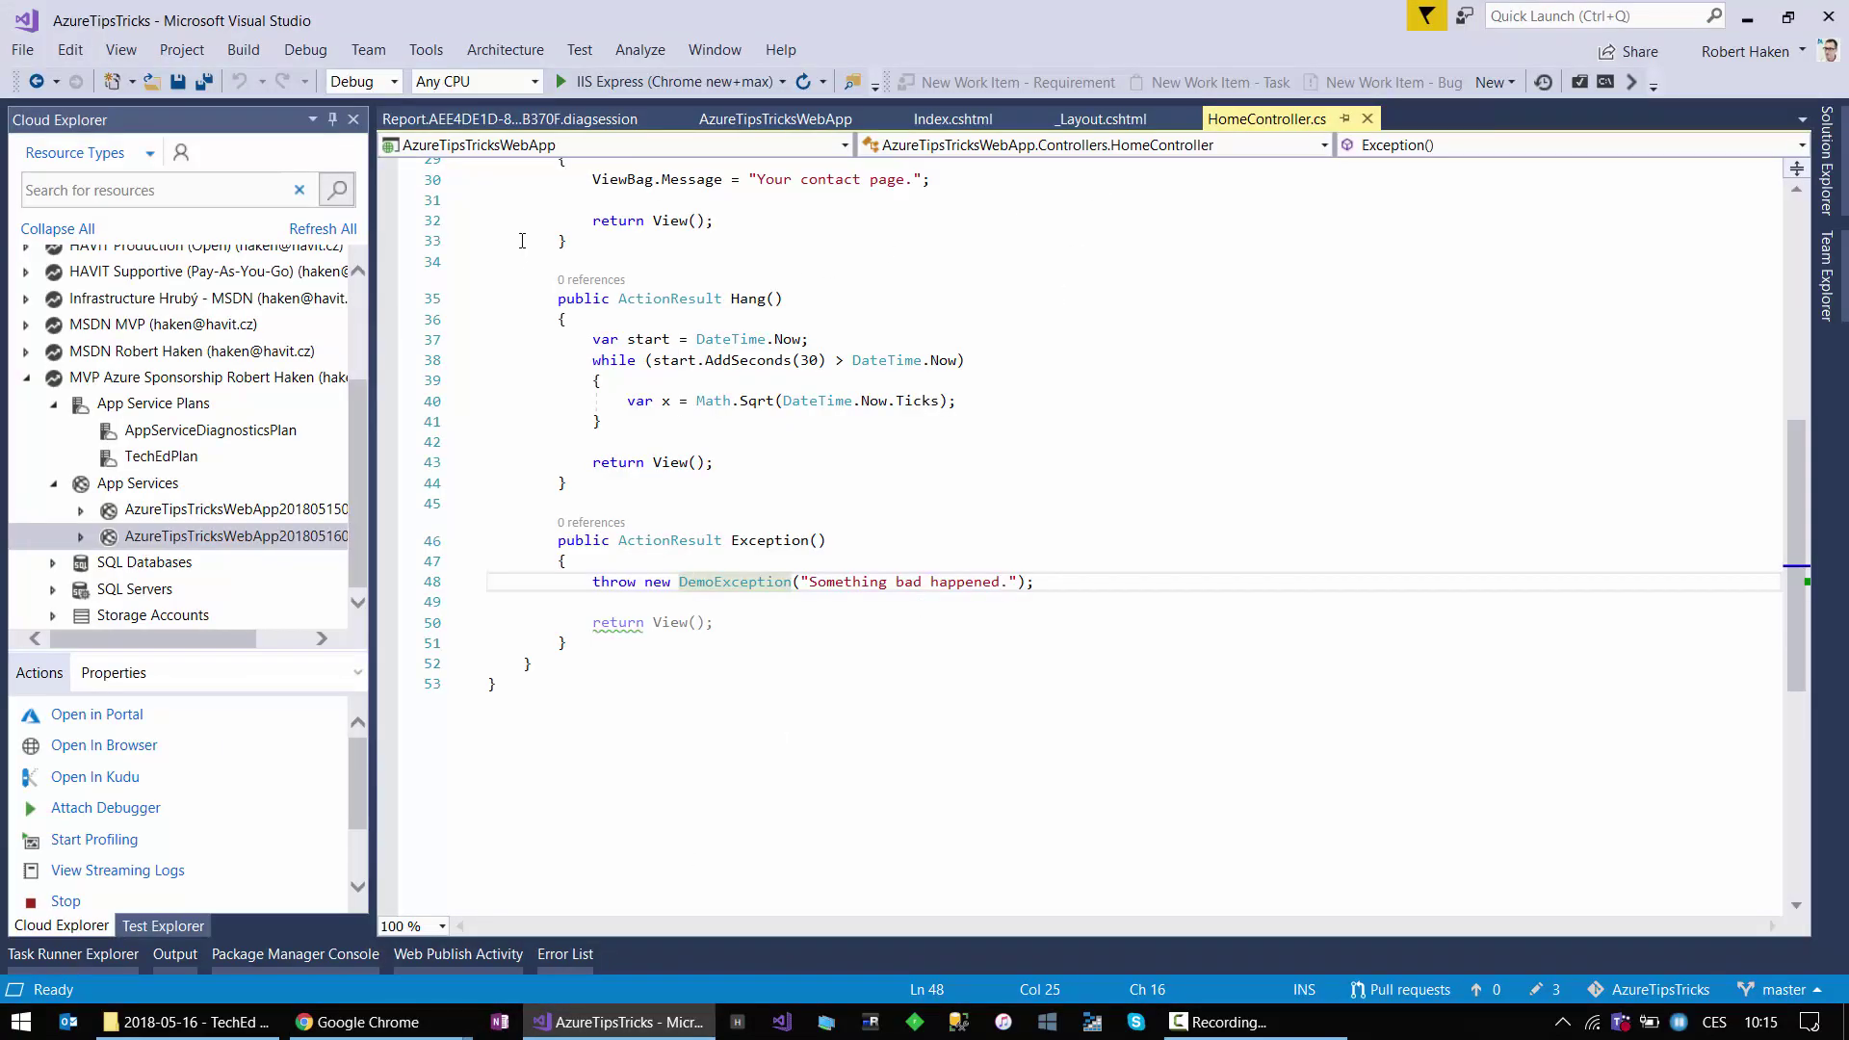
{"action": "left_click", "coordinate": [509, 119]}
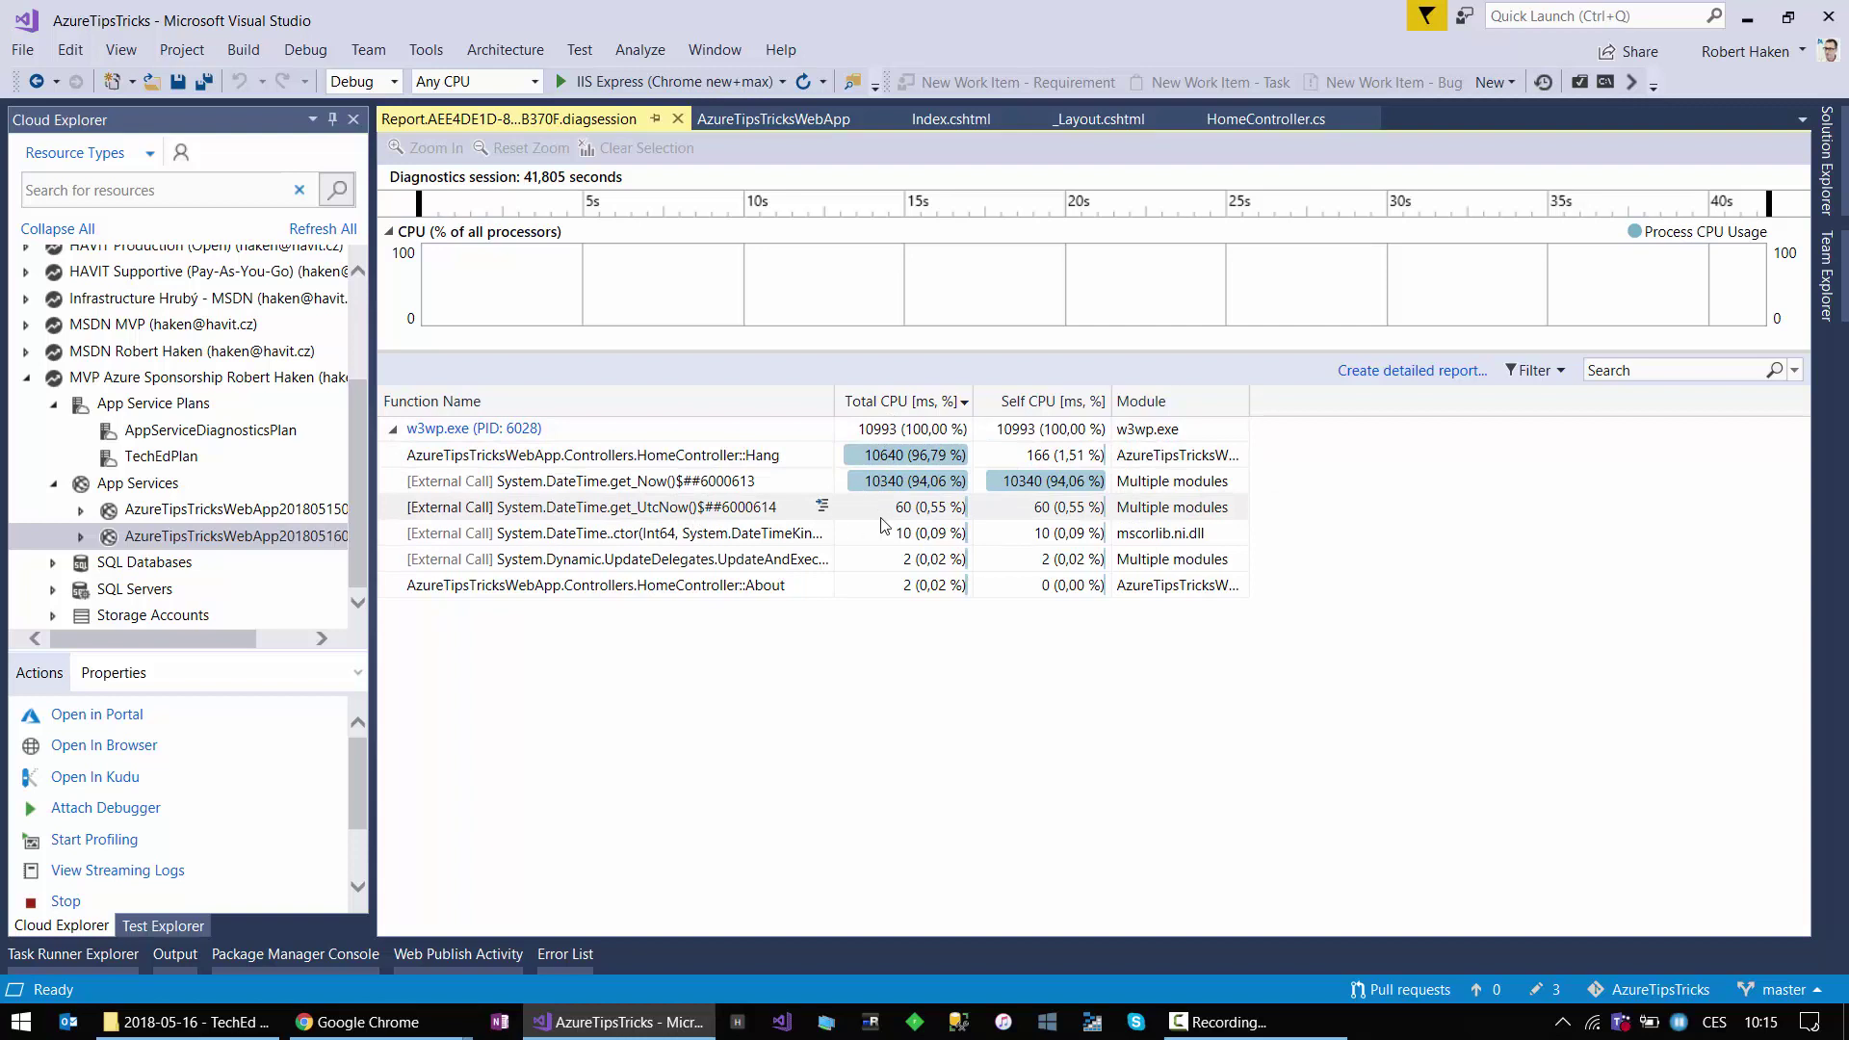
{"action": "double_click", "coordinate": [902, 487]}
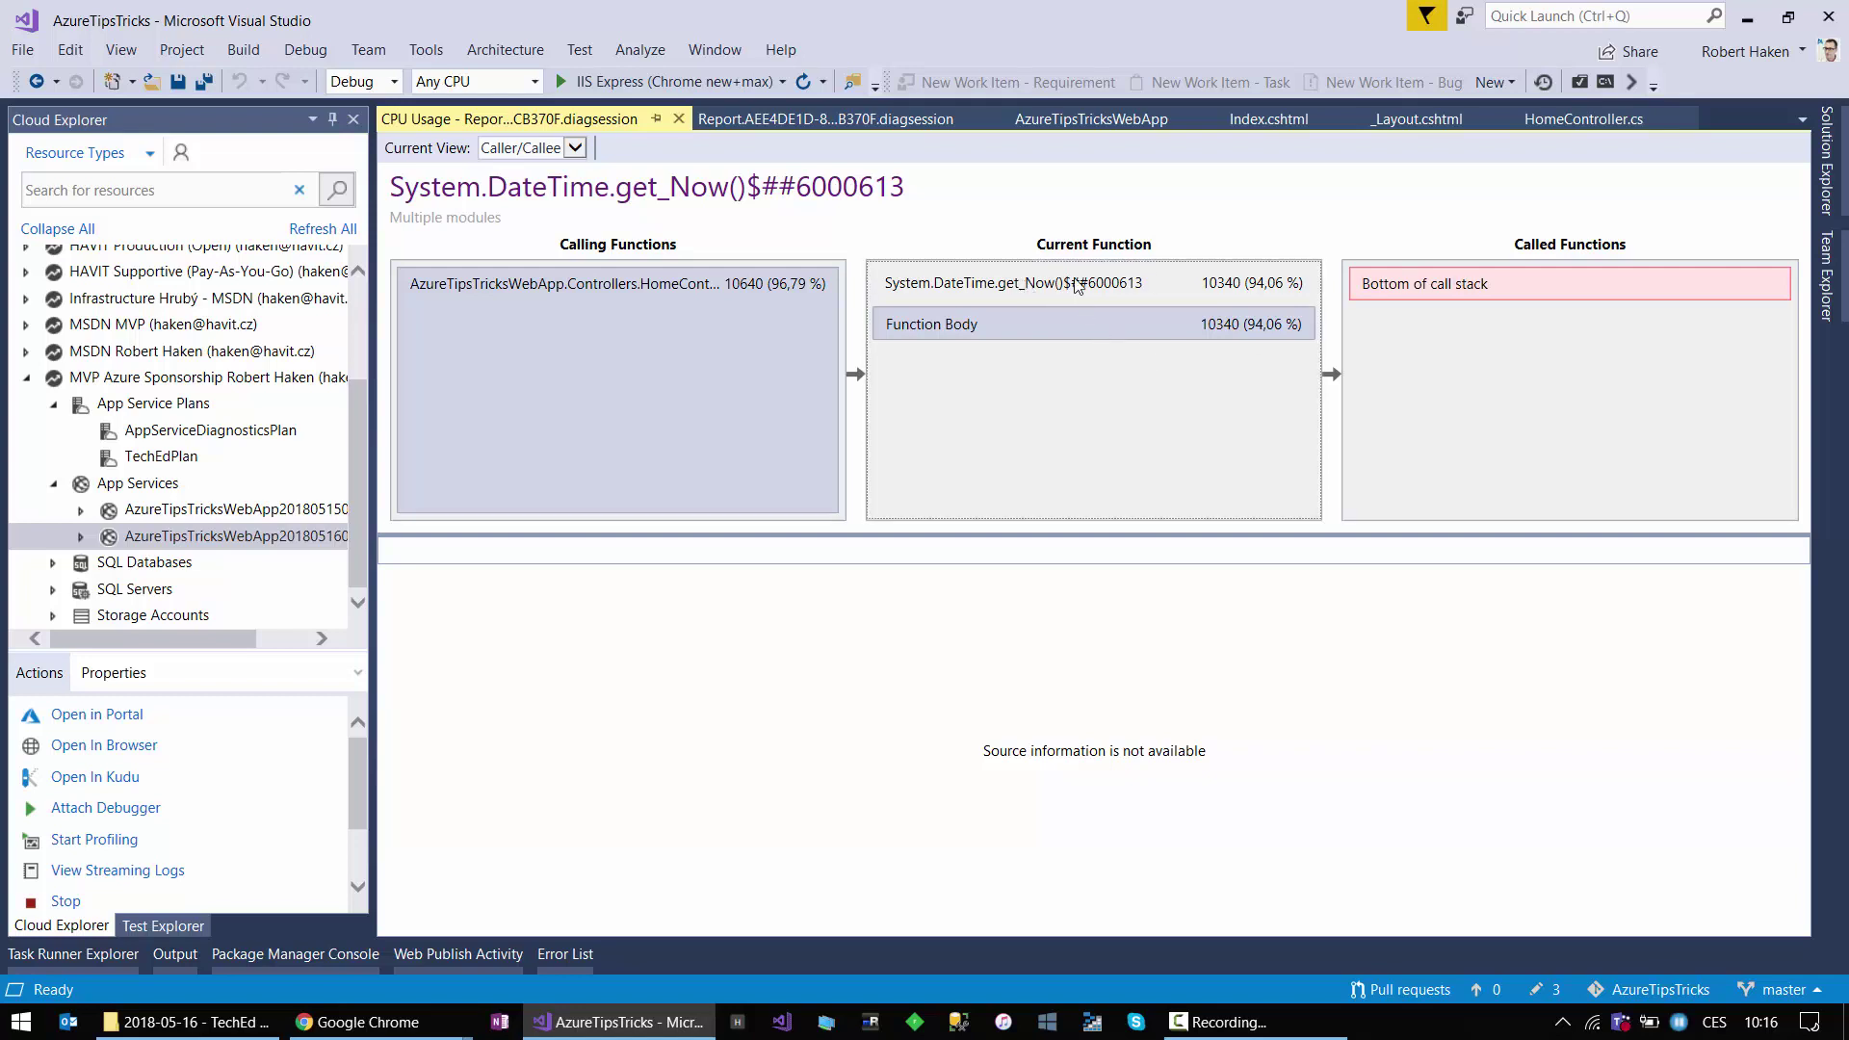
{"action": "left_click", "coordinate": [698, 289]}
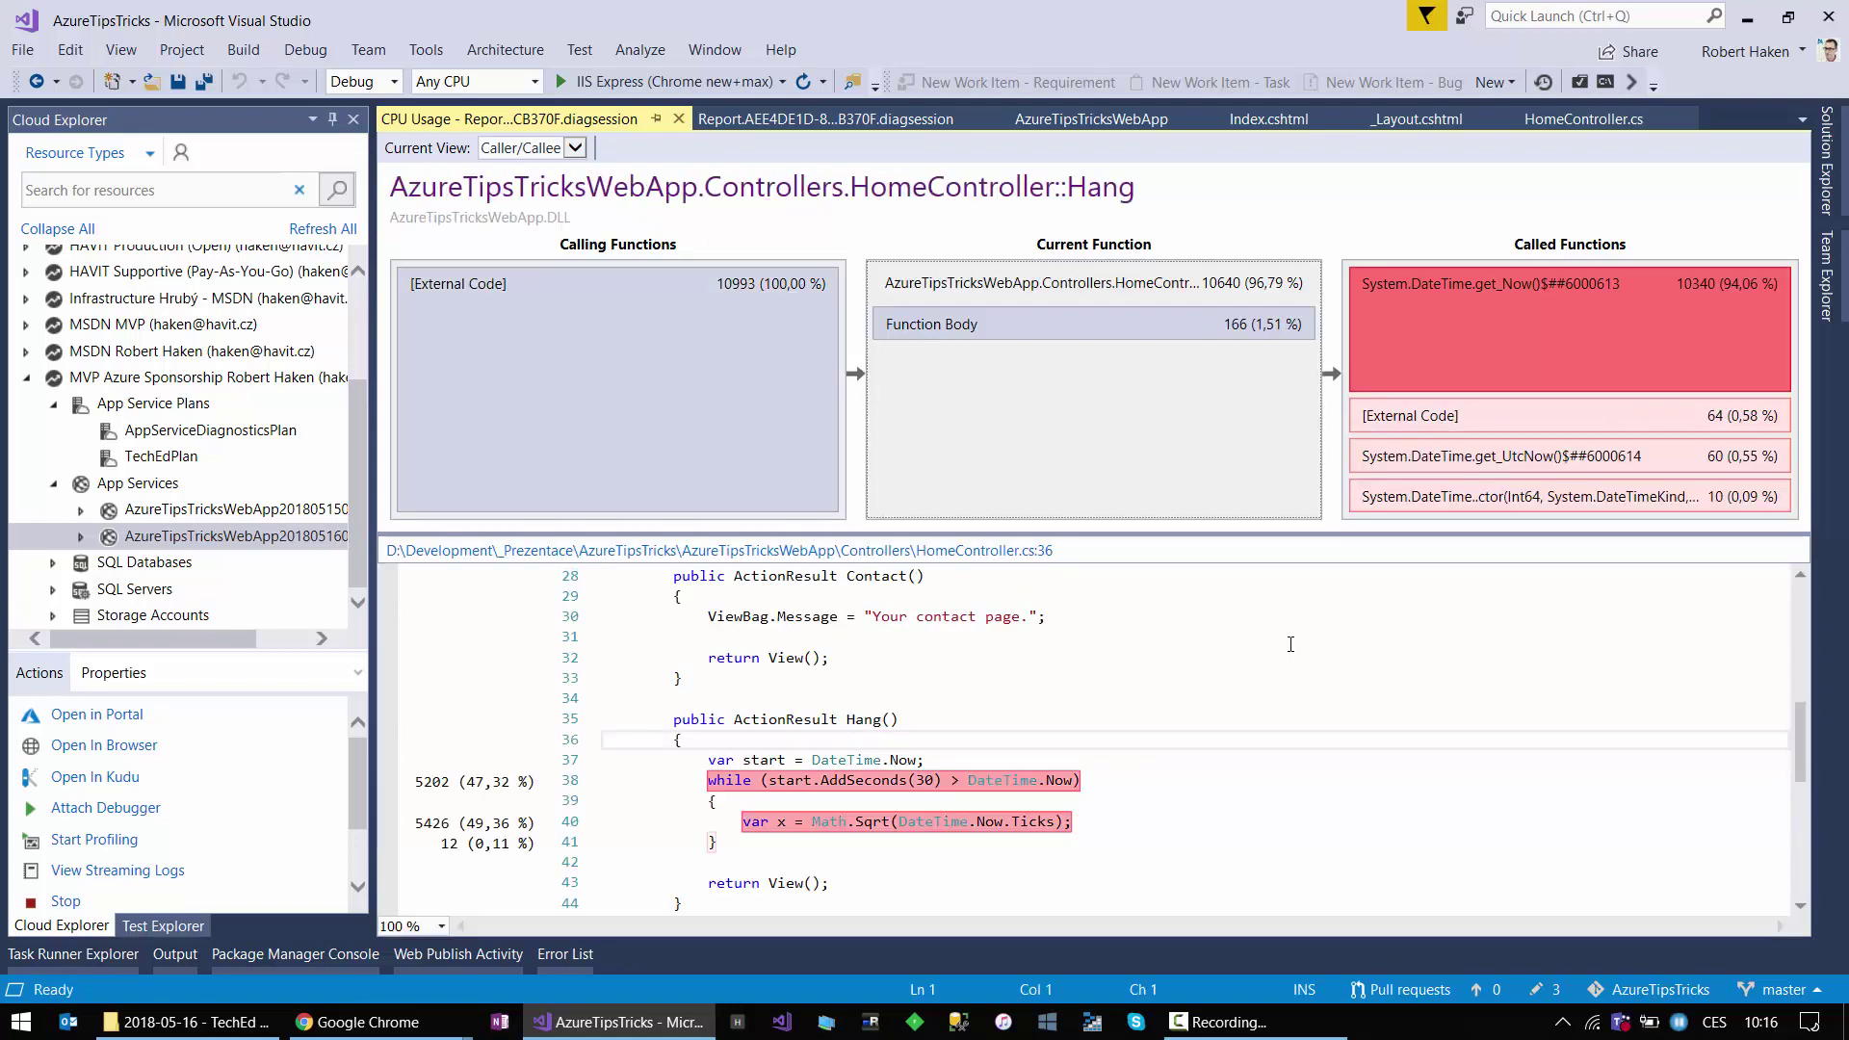
{"action": "scroll", "coordinate": [1288, 641], "scroll_direction": "down", "scroll_amount": 1}
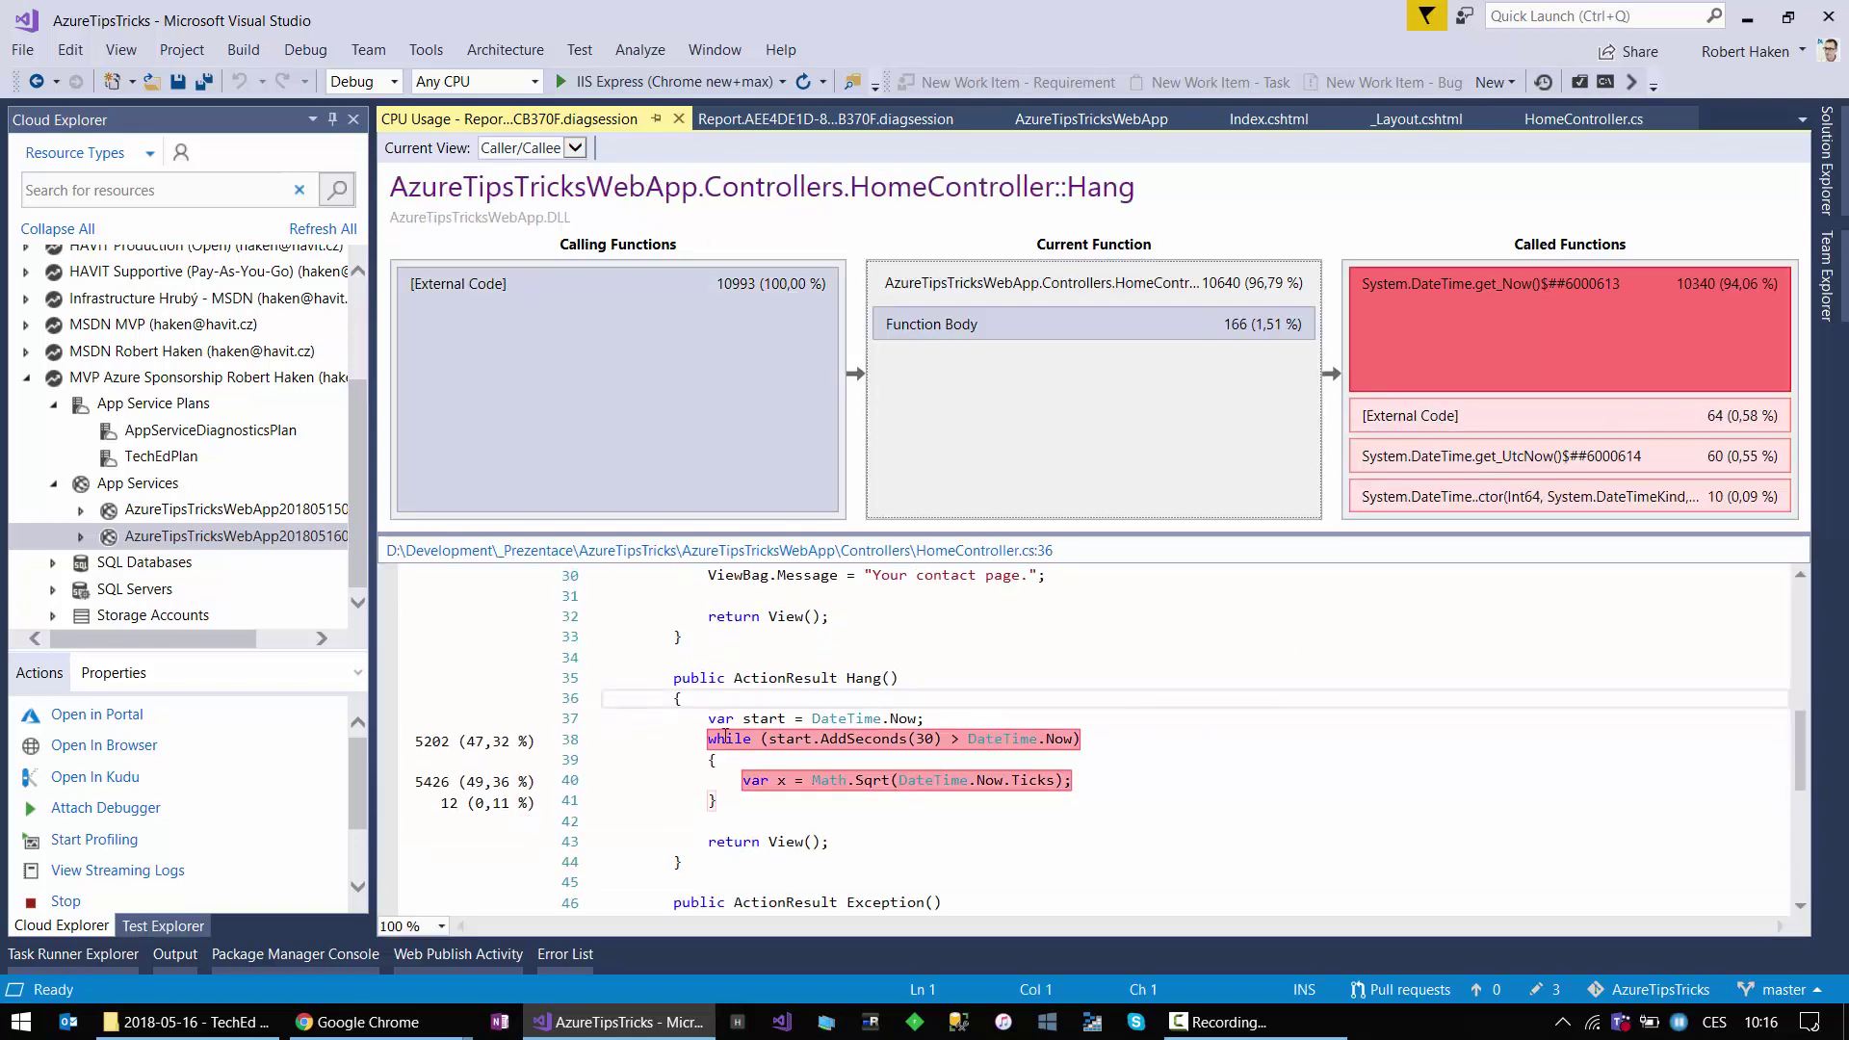